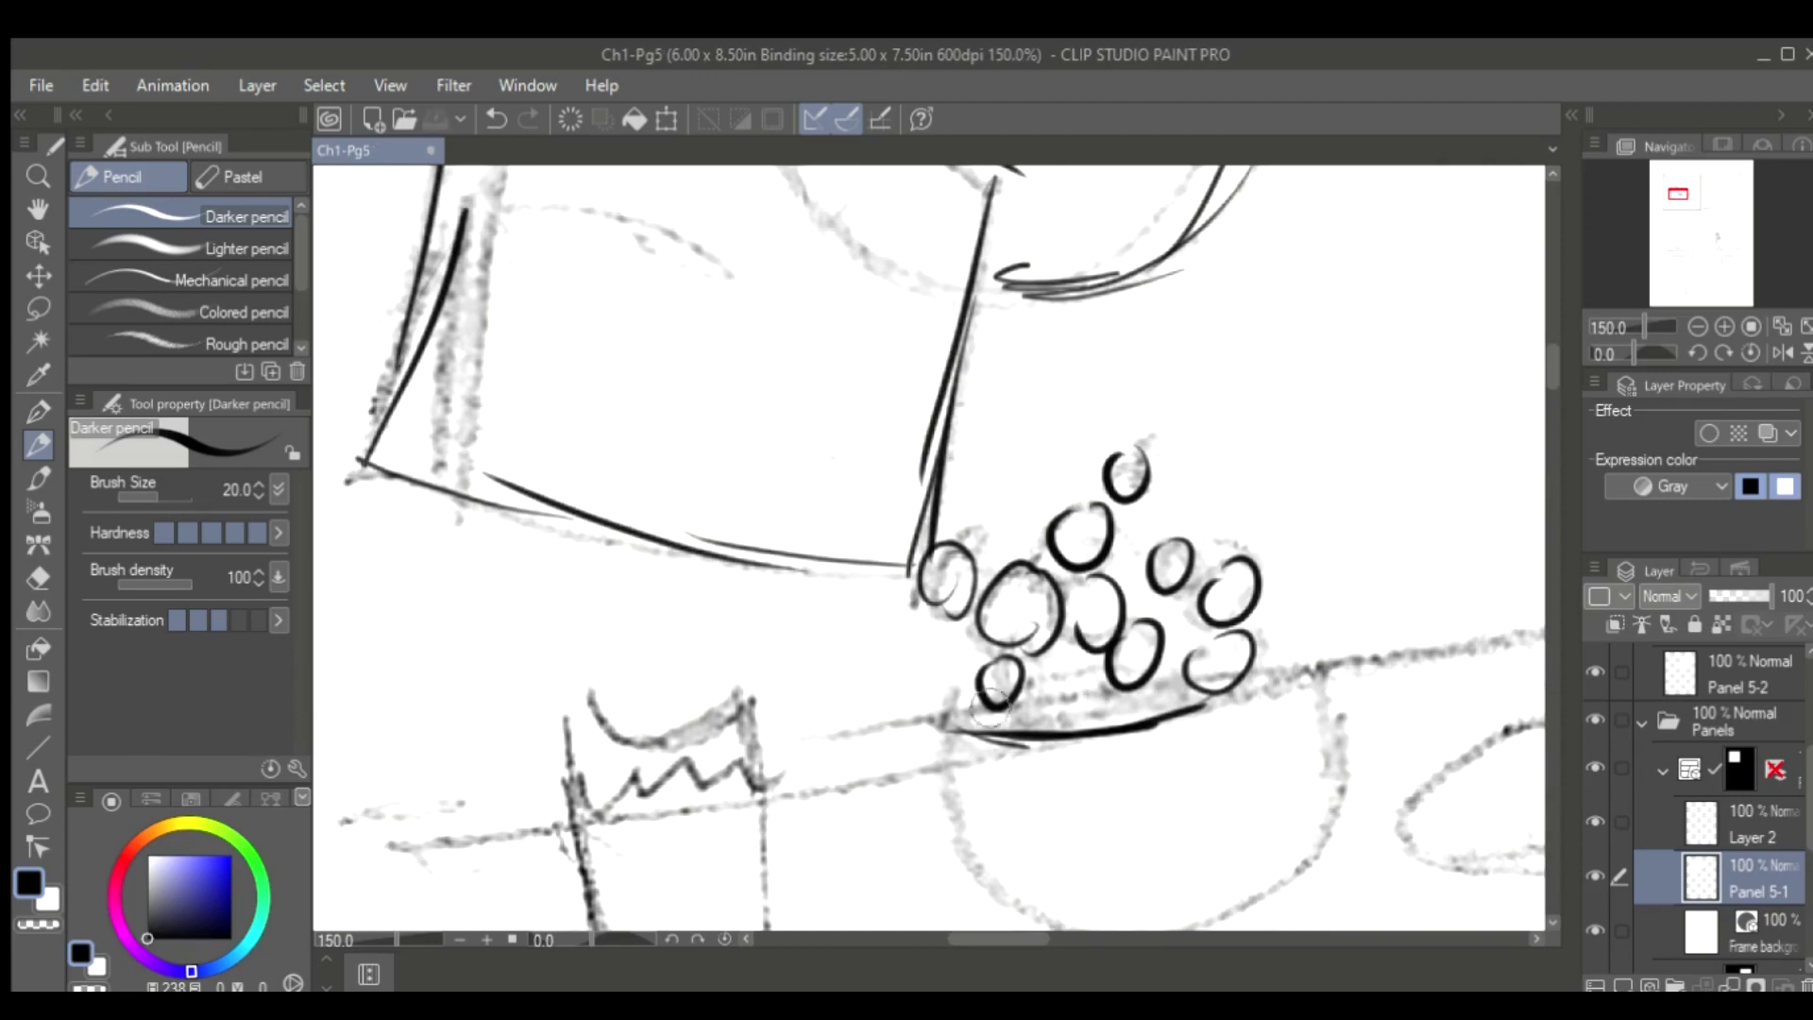
Draw the cereal bowl's rounded body and rim over the rough sketch below the falling cereal pieces, with the Darker pencil
key("ctrl+minus")
mouse_move(1218, 540)
left_mouse_down()
mouse_move(1188, 694)
mouse_move(1057, 729)
mouse_move(1002, 717)
mouse_move(973, 661)
left_mouse_up()
key("ctrl+z")
key("h")
key("ctrl+z")
mouse_move(642, 562)
left_mouse_down()
mouse_move(776, 715)
mouse_move(893, 652)
left_mouse_up()
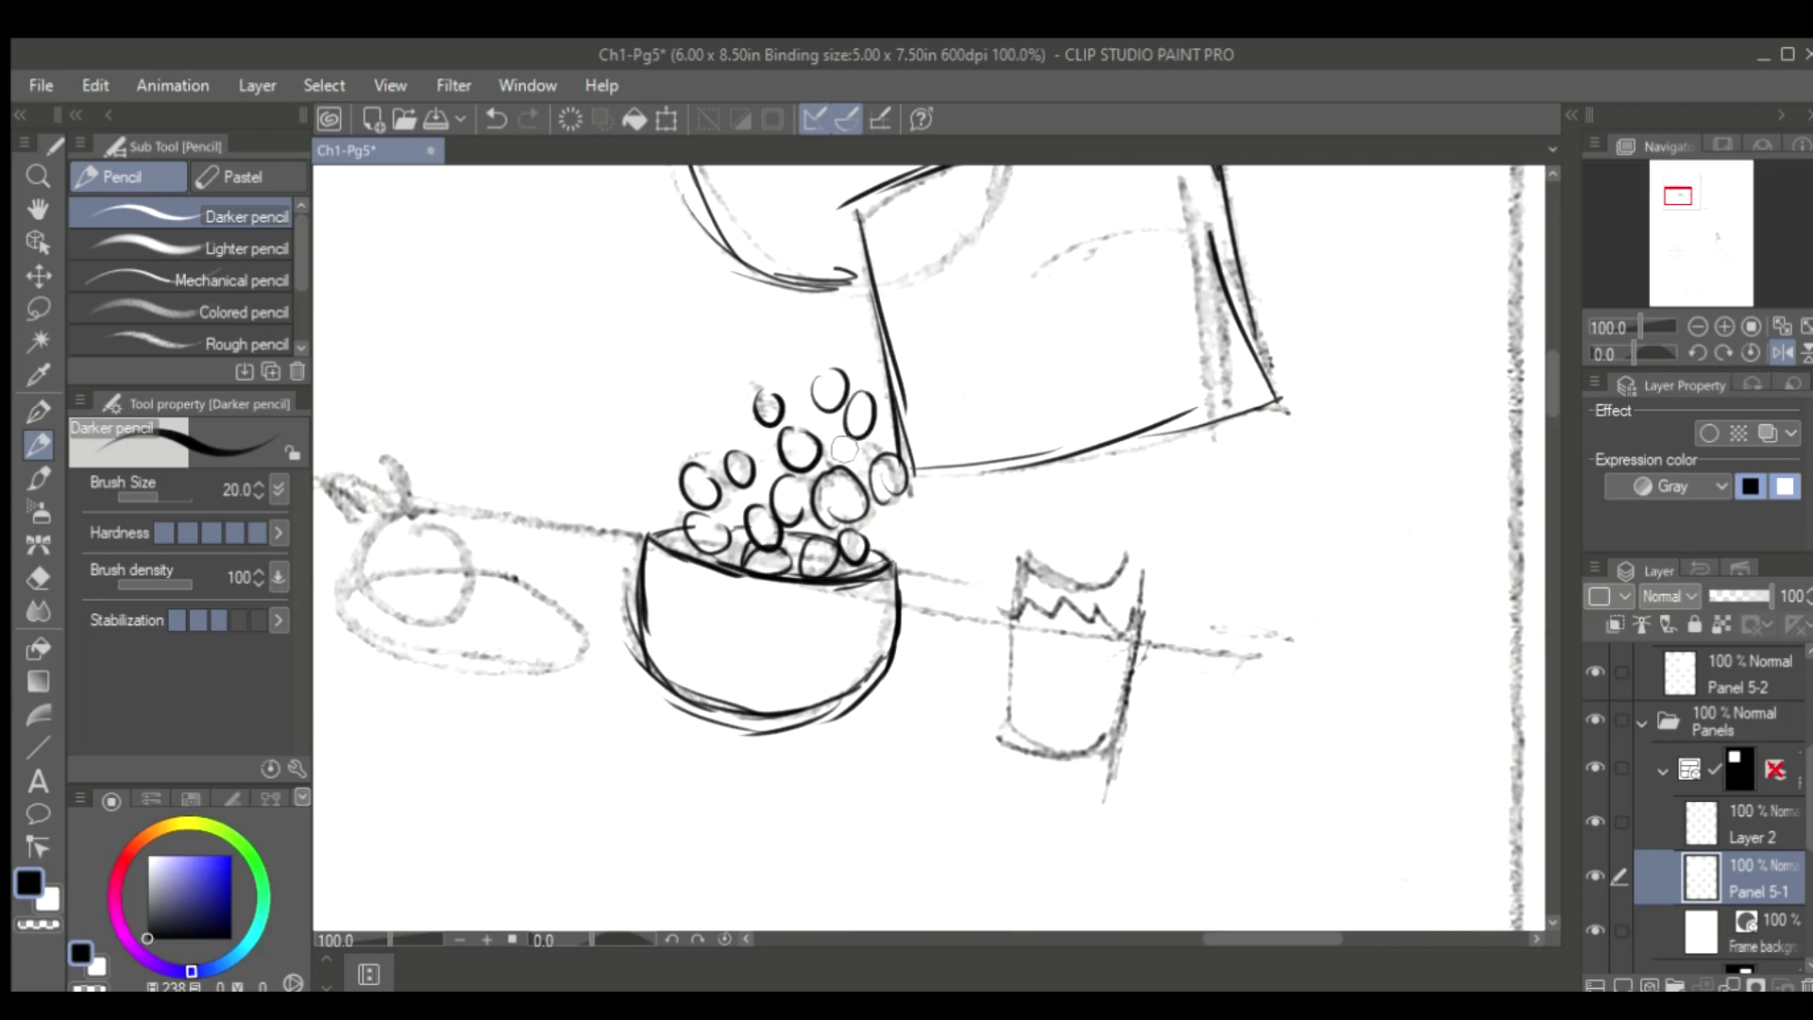
Outline the drinking glass beside the bowl, with its sides, curved base and wavy liquid line
key("h")
key("ctrl+minus")
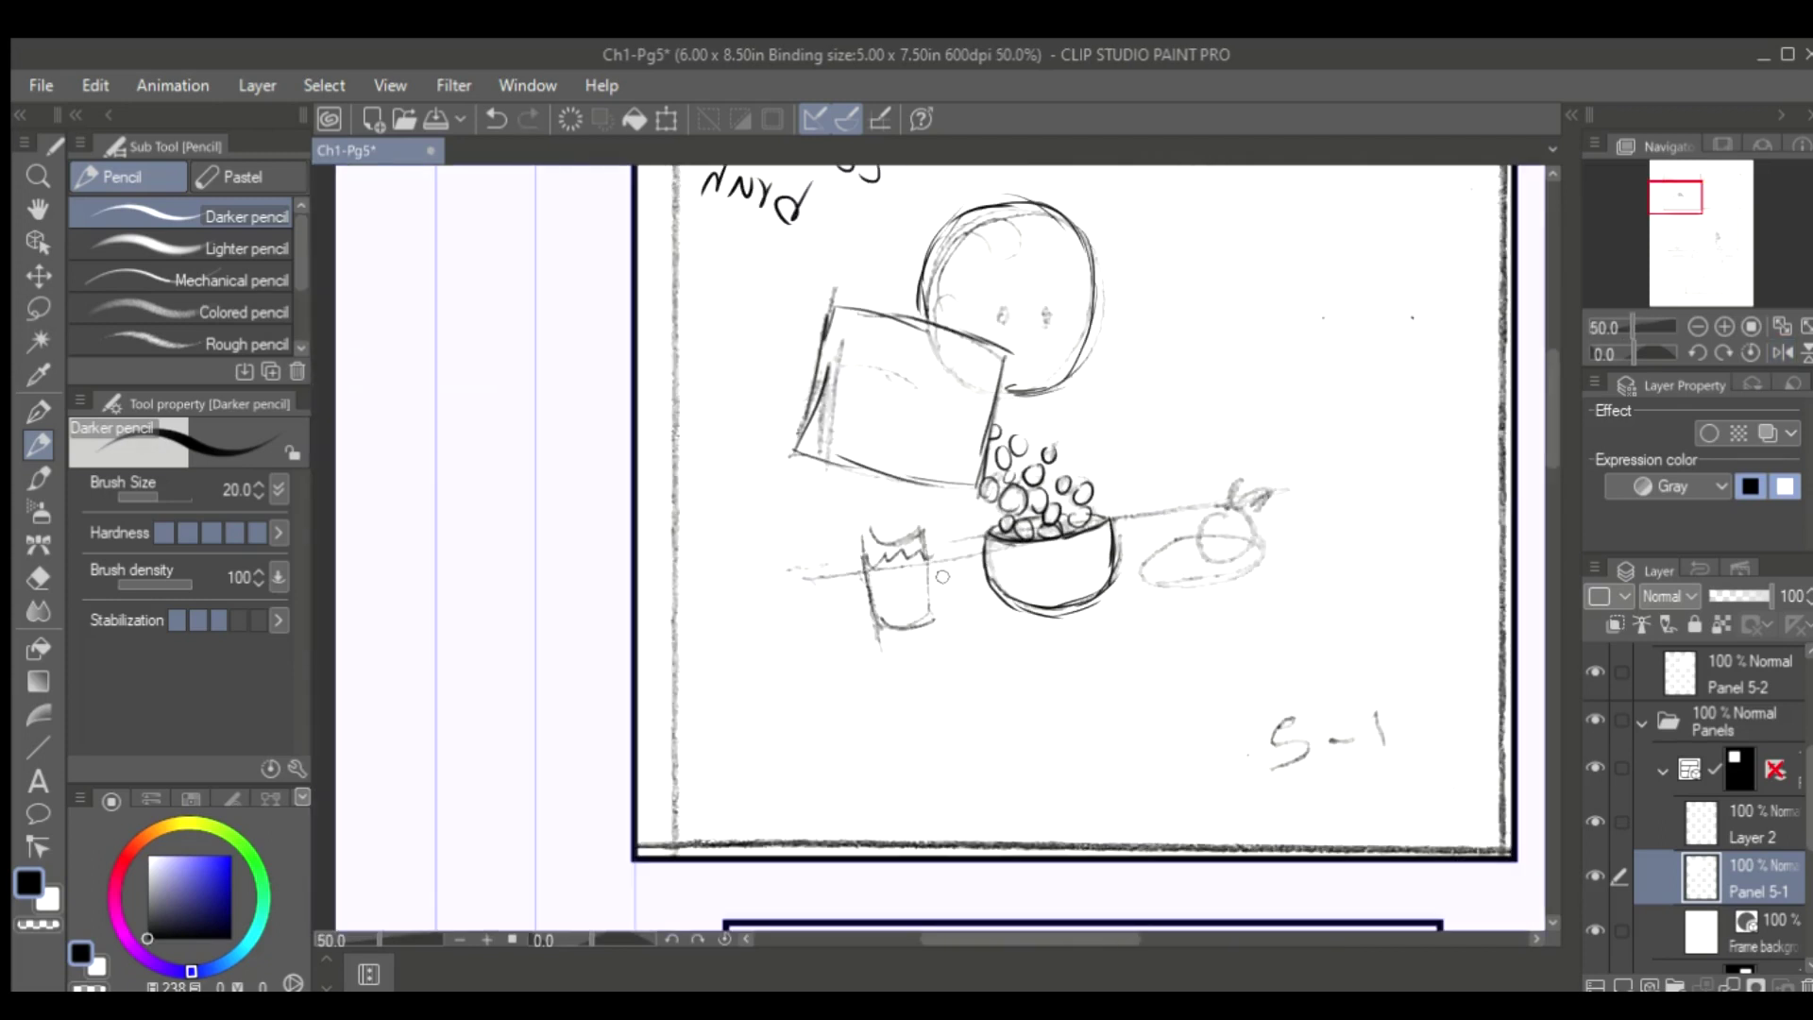
scroll(965, 258, "up", 3)
key("ctrl+plus")
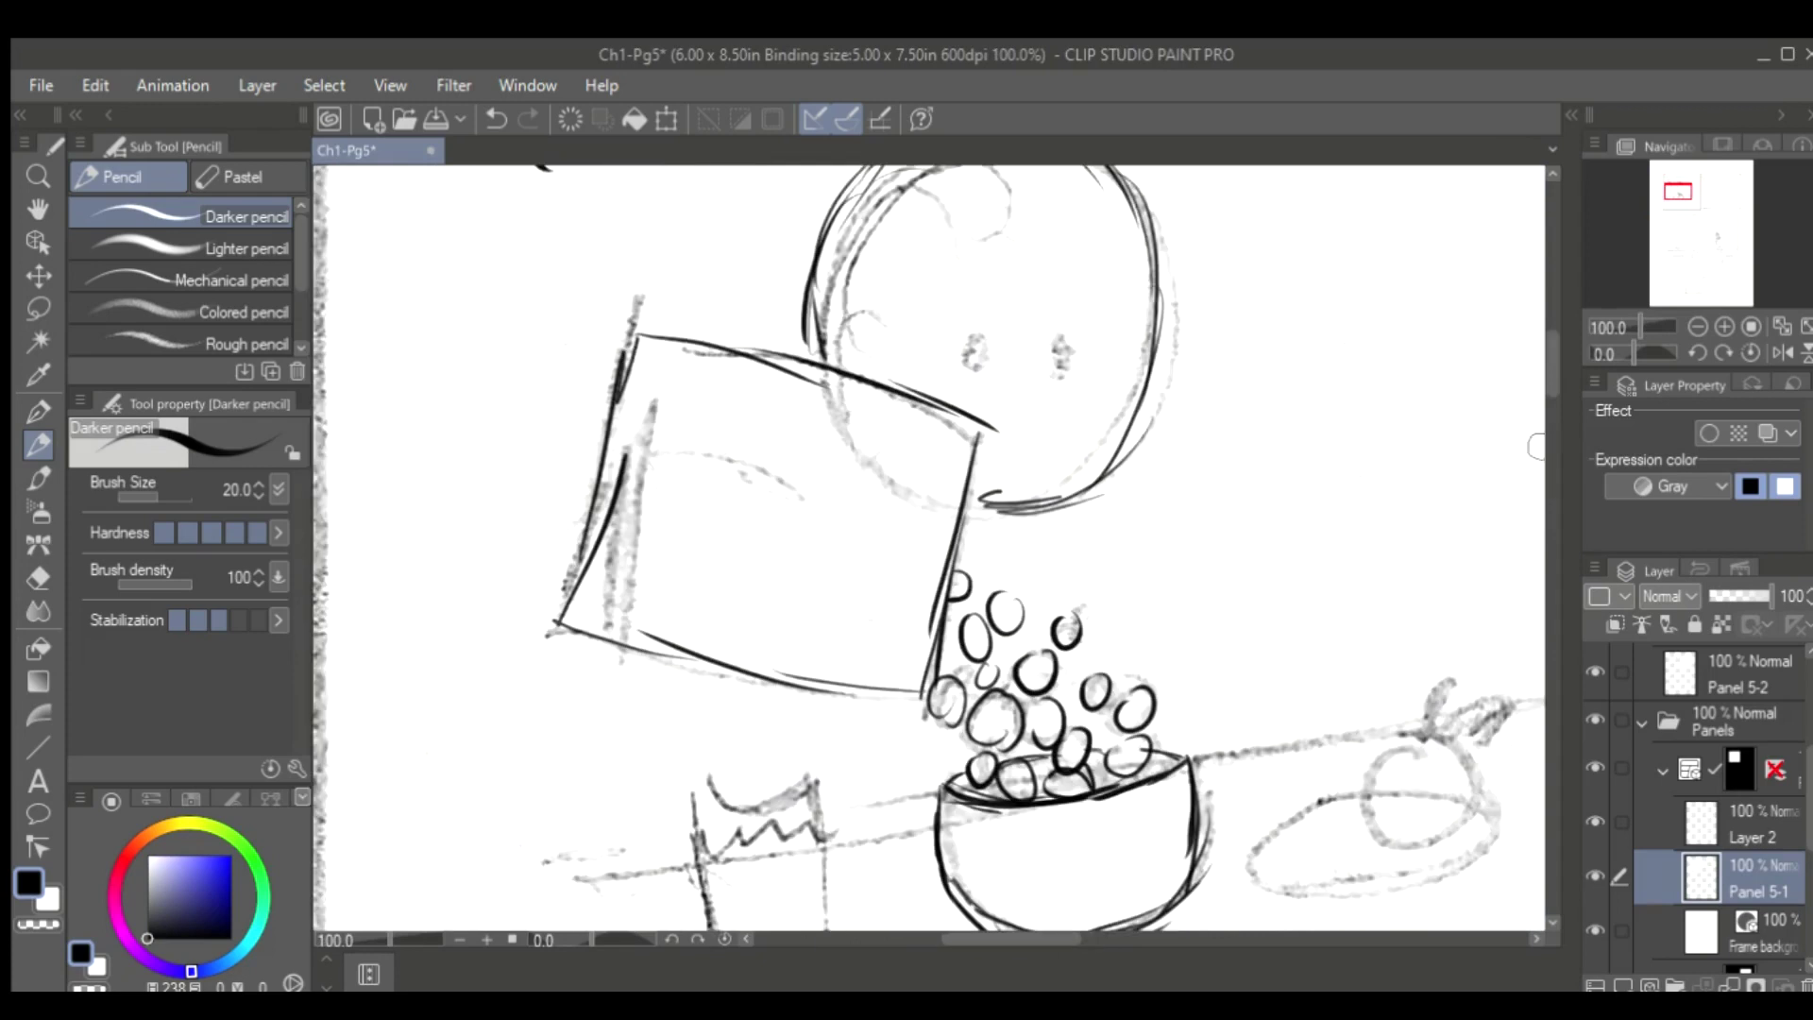
scroll(698, 604, "down", 2)
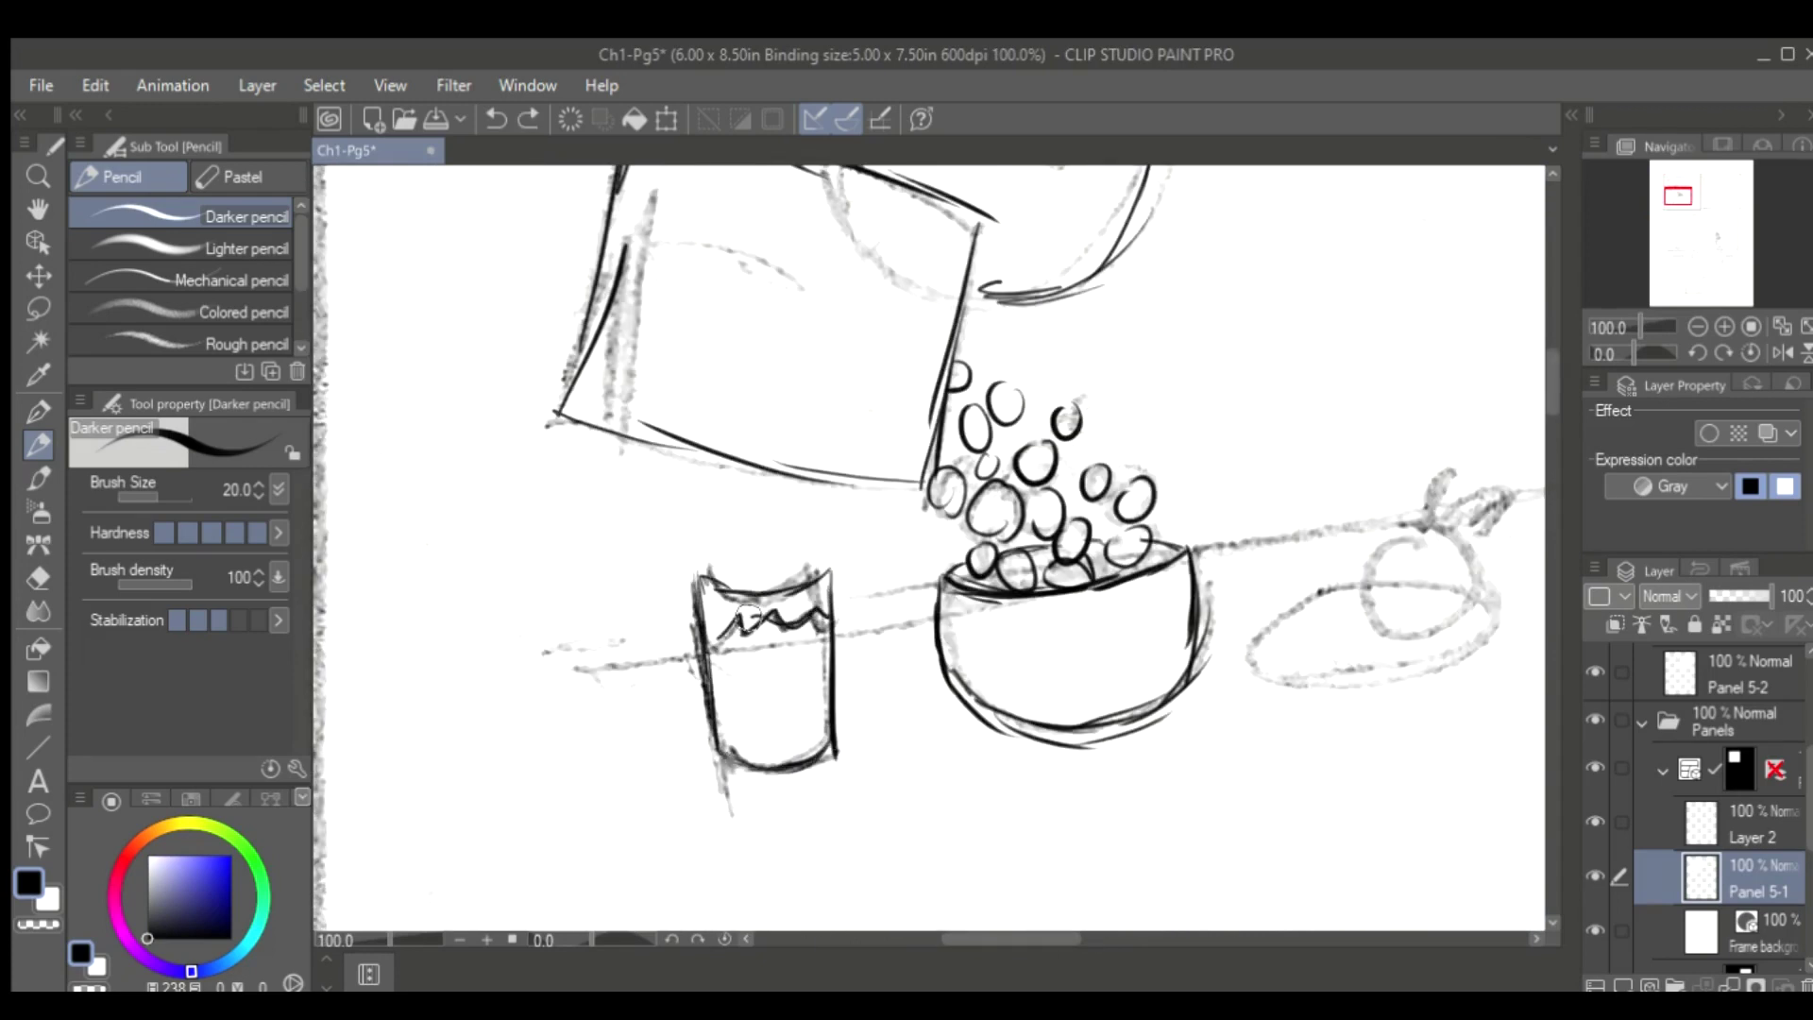
Outline the round fruit beside the bowl, with its stem and curved leaf
scroll(746, 614, "right", 3)
left_click_drag(1063, 527, 1102, 600)
key("ctrl+plus")
key("ctrl+z")
left_click_drag(1016, 472, 1041, 480)
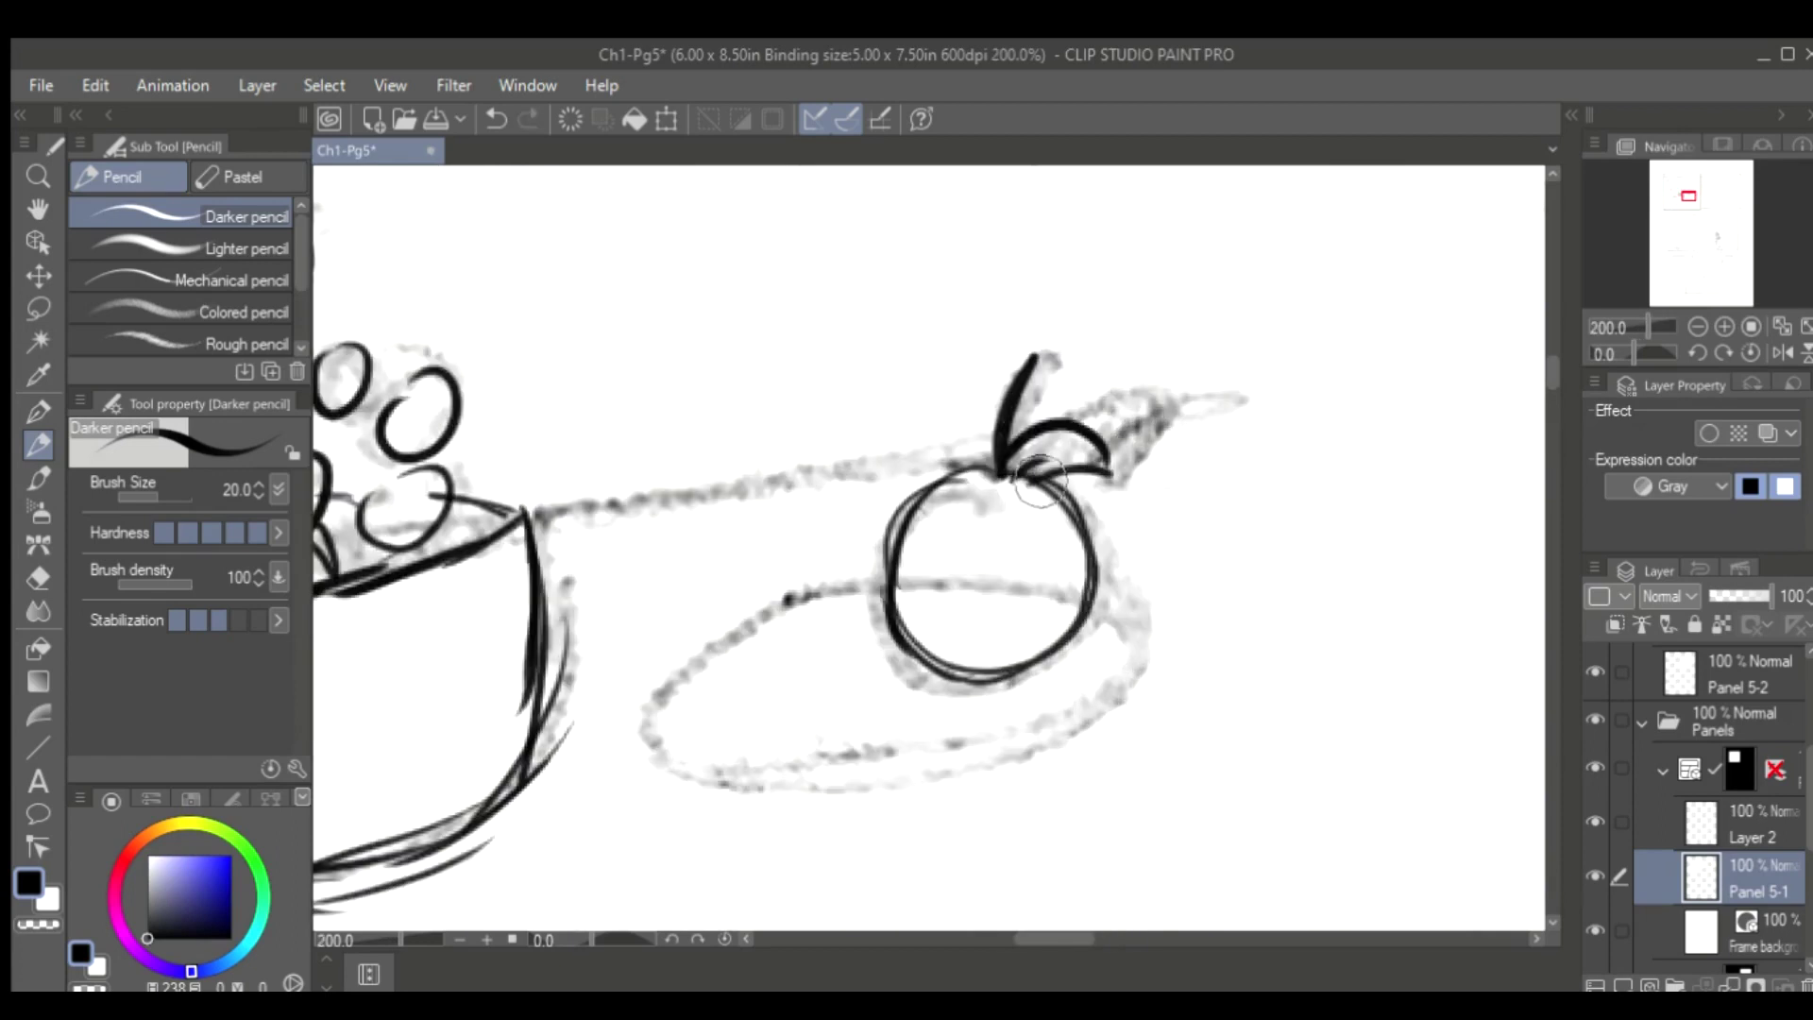
Draw the oval plate under the fruit, with its outer edge and an inner rim line
left_click_drag(1303, 657, 1369, 699)
left_click_drag(945, 614, 1176, 795)
mouse_move(1171, 628)
left_mouse_down()
mouse_move(1265, 765)
mouse_move(1181, 798)
left_mouse_up()
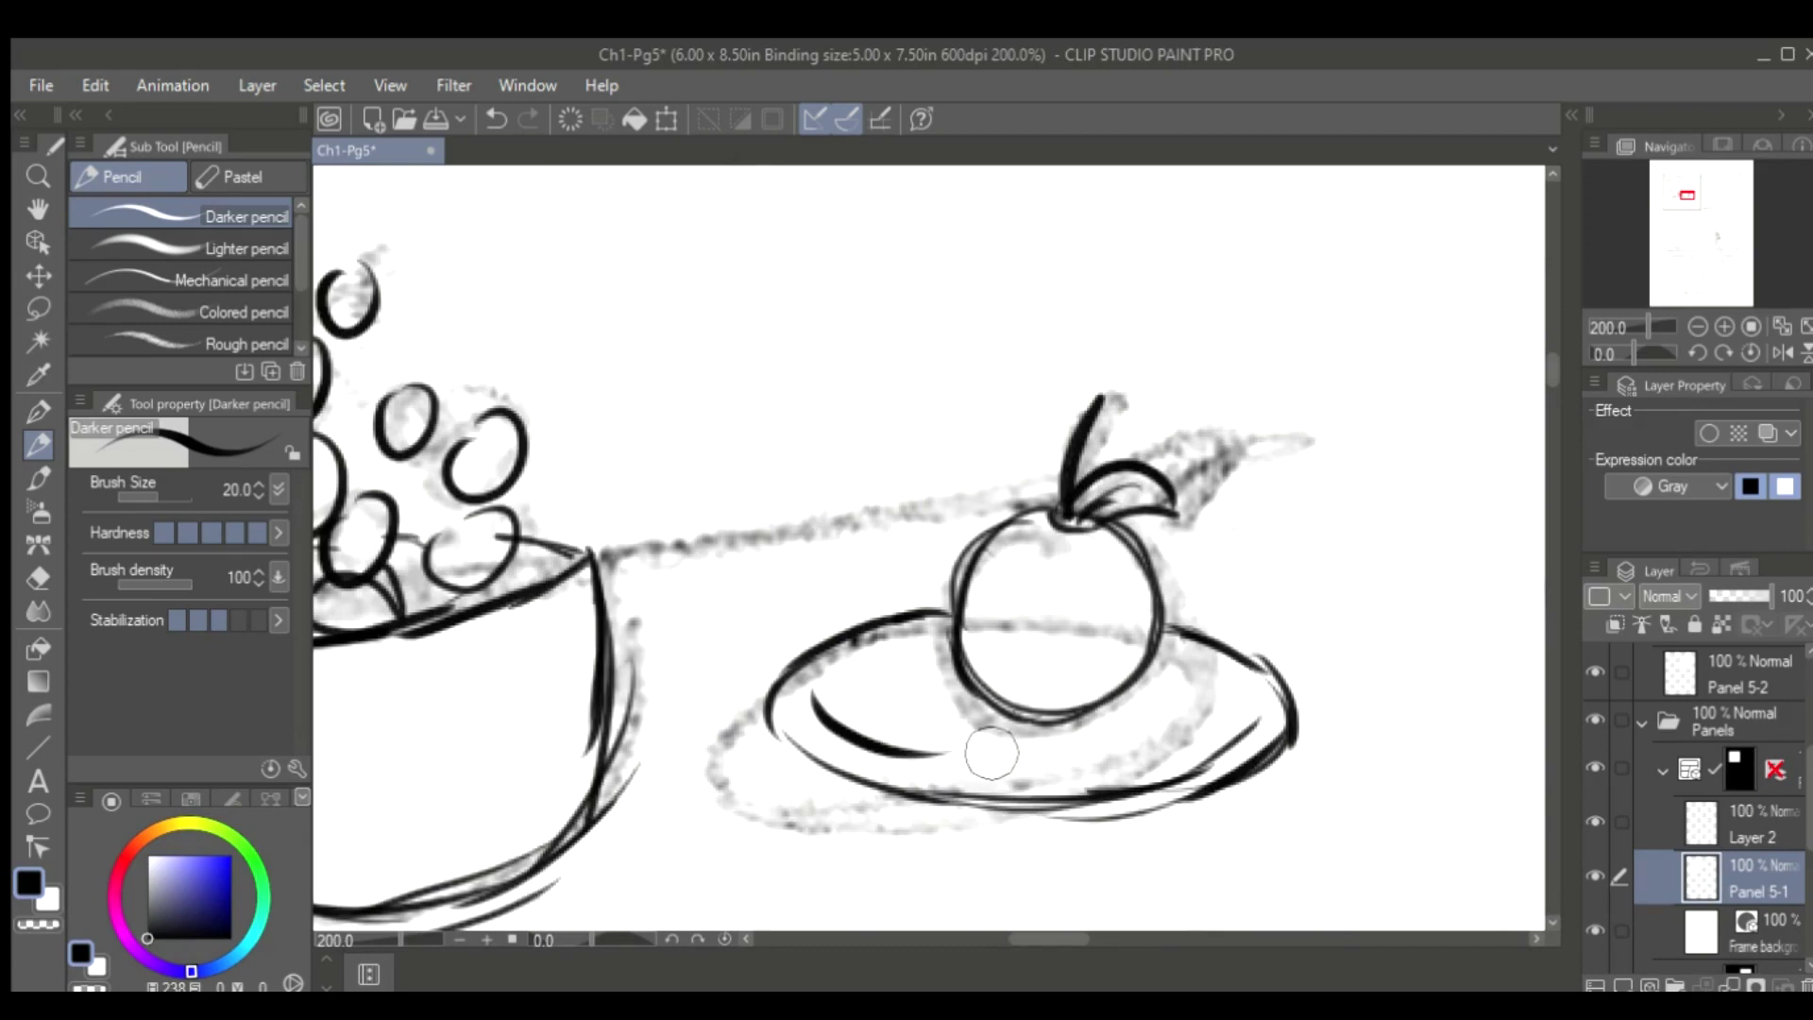
Lasso and deselect the glass, fade the Panel 5-1 sketch layer to 64% opacity and make Layer 2 active
key("ctrl+minus")
key("ctrl+minus")
key("m")
left_click_drag(987, 717, 972, 874)
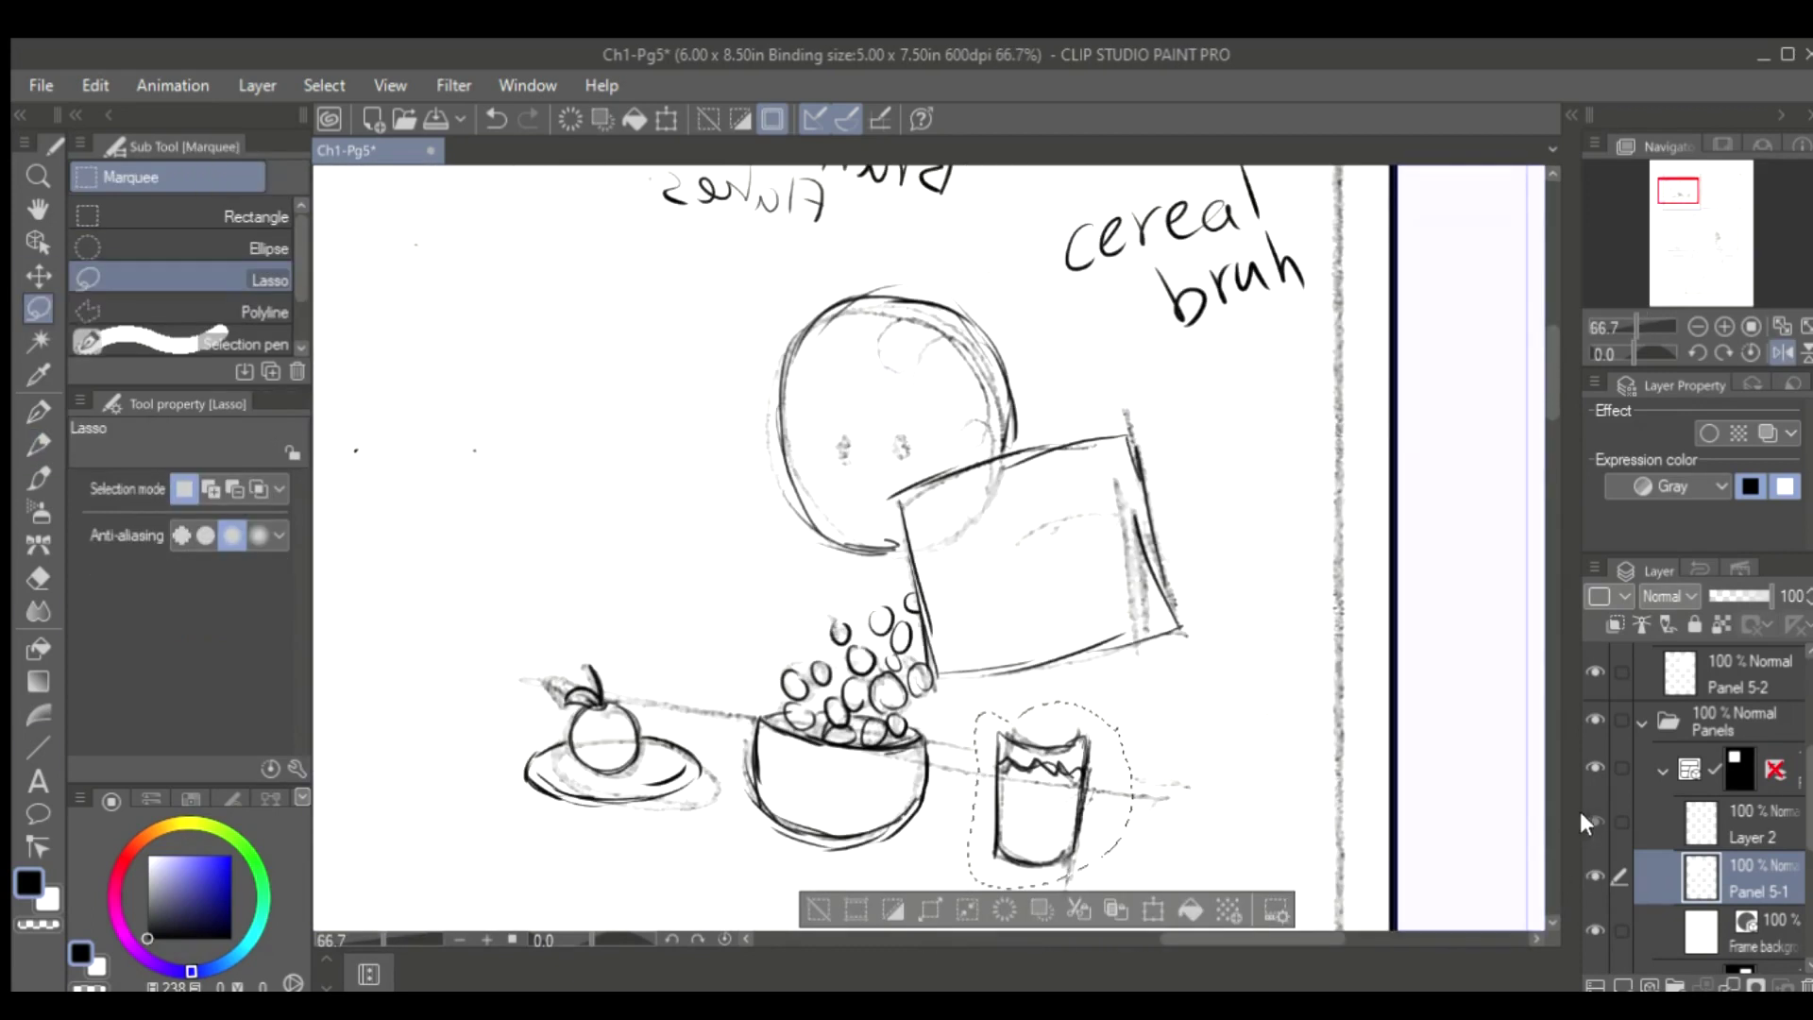
key("ctrl+t")
key("Escape")
key("ctrl+d")
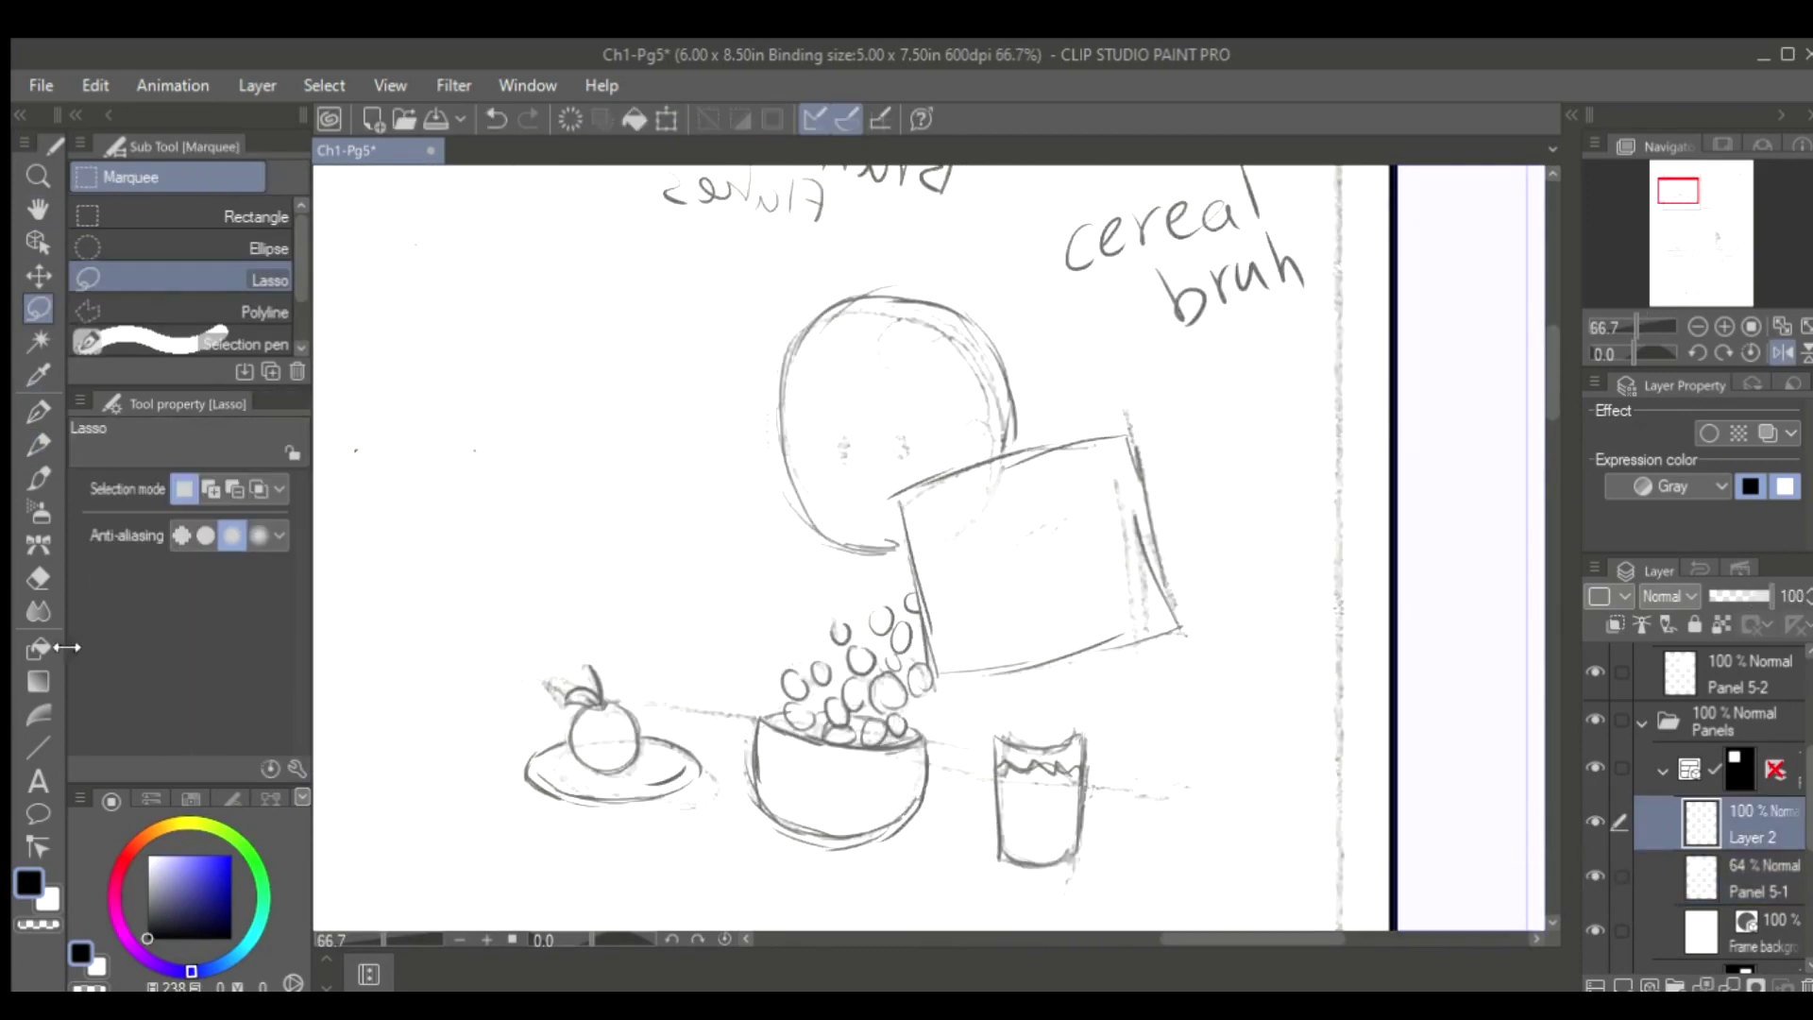
Trace the four edges of the tilted cereal box in darker pencil lines on Layer 2
key("p")
key("ctrl+plus")
scroll(1120, 459, "up", 1)
mouse_move(1105, 351)
left_mouse_down()
mouse_move(1179, 742)
mouse_move(675, 908)
left_mouse_up()
left_click_drag(718, 661, 987, 684)
left_click_drag(1374, 335, 830, 470)
left_click_drag(850, 477, 944, 902)
key("ctrl+minus")
key("ctrl+minus")
key("ctrl+minus")
key("ctrl+plus")
key("ctrl+plus")
key("ctrl+plus")
key("ctrl+plus")
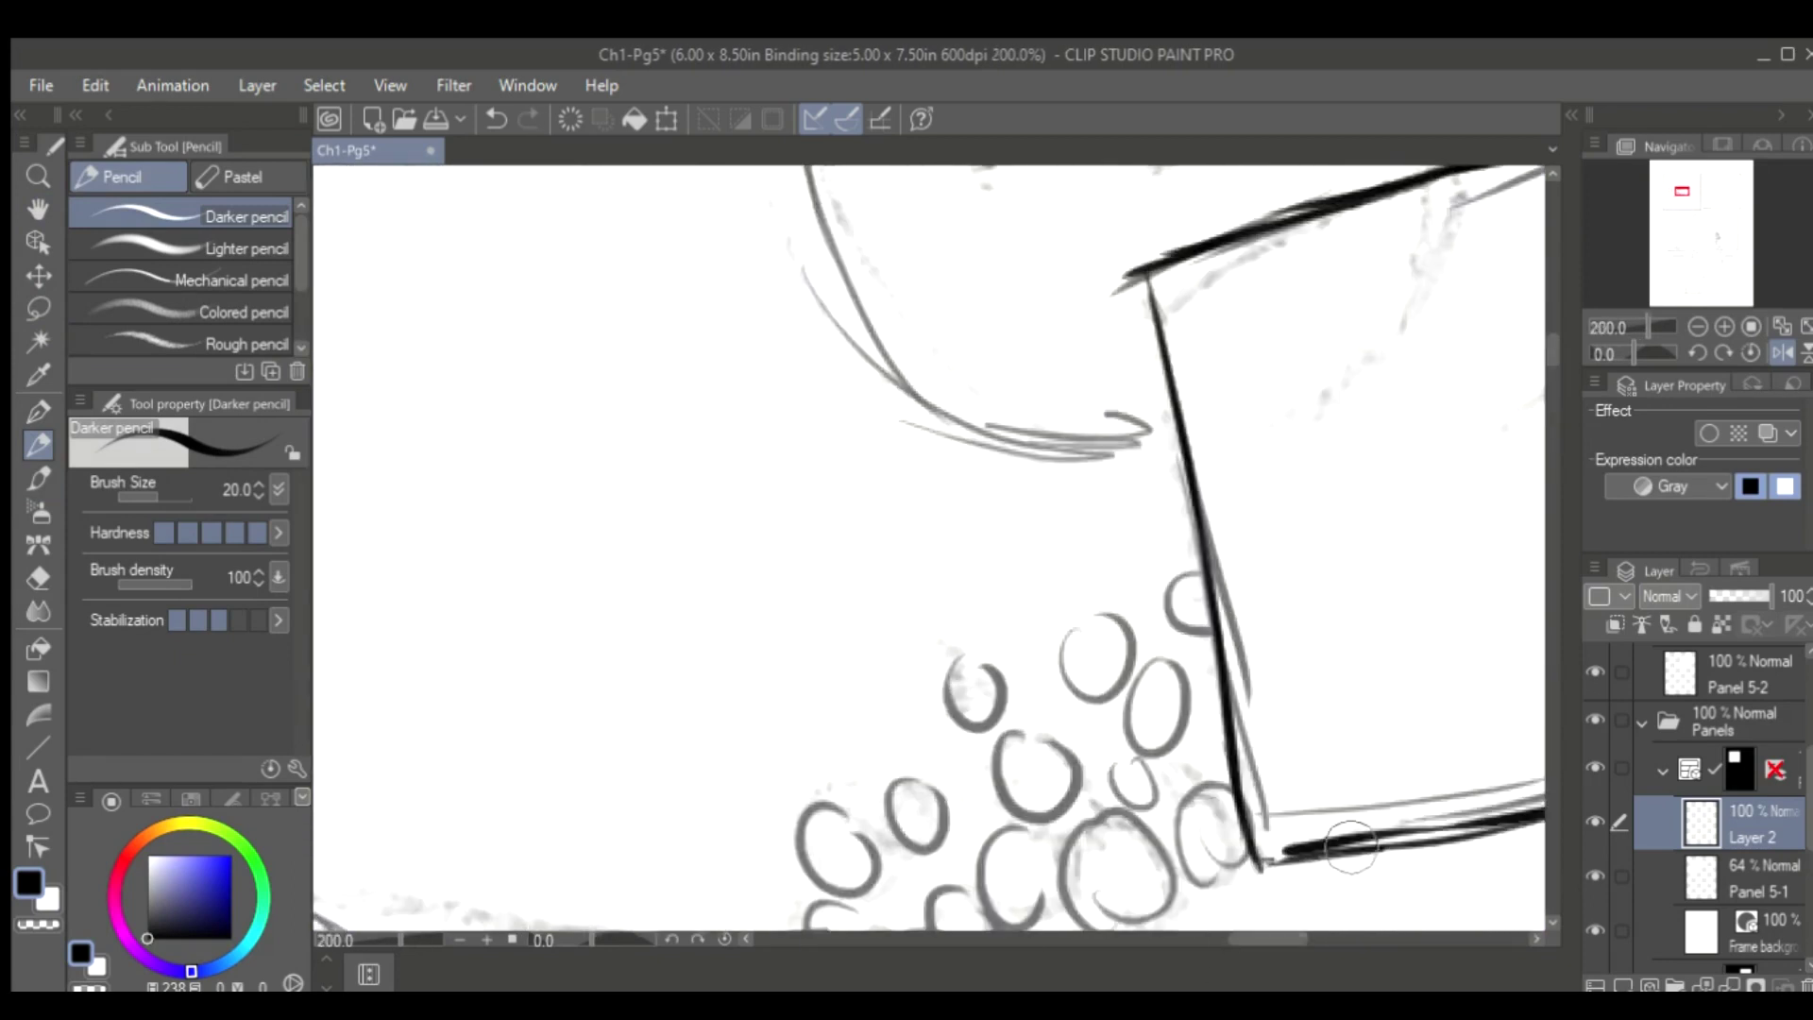
Trace the round cereal pieces falling from the box into the bowl with dark pencil outlines
scroll(1039, 566, "down", 3)
left_click_drag(1161, 416, 1157, 420)
left_click_drag(1209, 539, 1204, 543)
left_click_drag(1115, 581, 1110, 586)
left_click_drag(1096, 373, 1091, 378)
left_click_drag(978, 416, 973, 420)
left_click_drag(836, 558, 832, 562)
left_click_drag(961, 671, 956, 666)
left_click_drag(1020, 590, 1015, 595)
left_click_drag(1095, 713, 1001, 784)
left_click_drag(1086, 718, 1081, 722)
left_click_drag(1143, 699, 1138, 704)
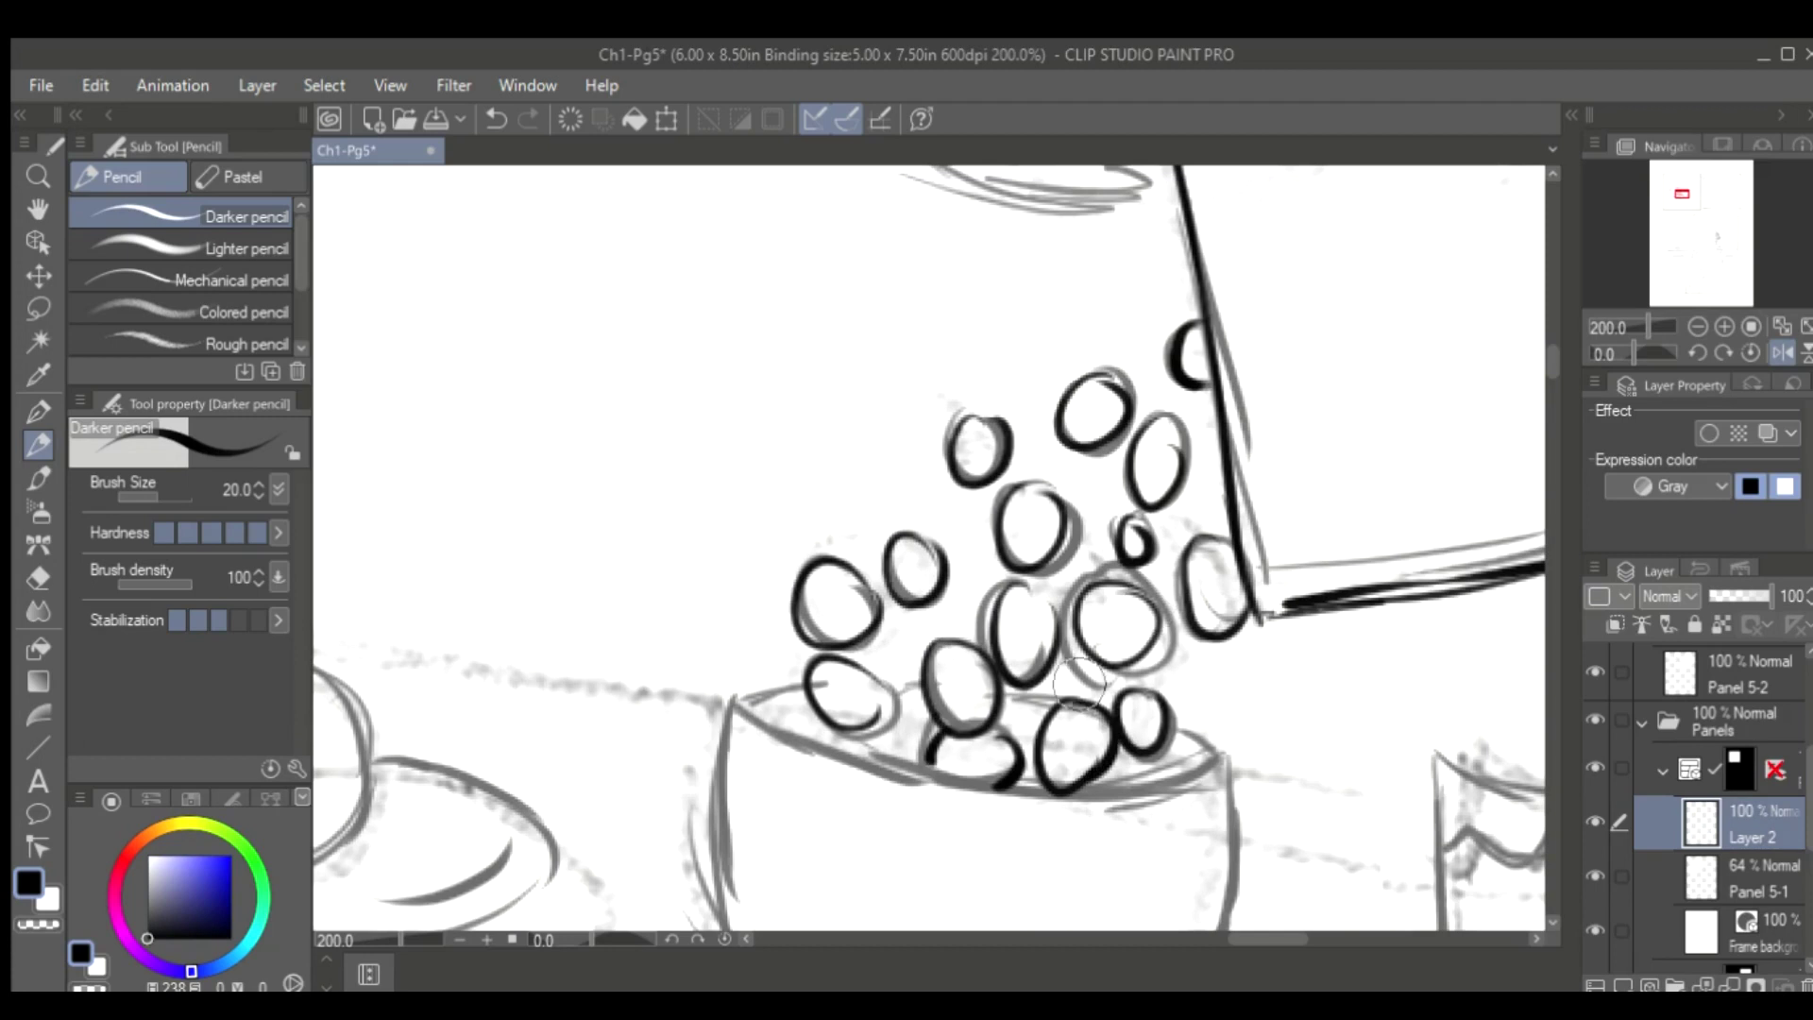
Trace the bowl's rim around the cereal and add partly hidden pieces along its front edge
key("ctrl+minus")
left_click_drag(911, 519, 1209, 557)
key("h")
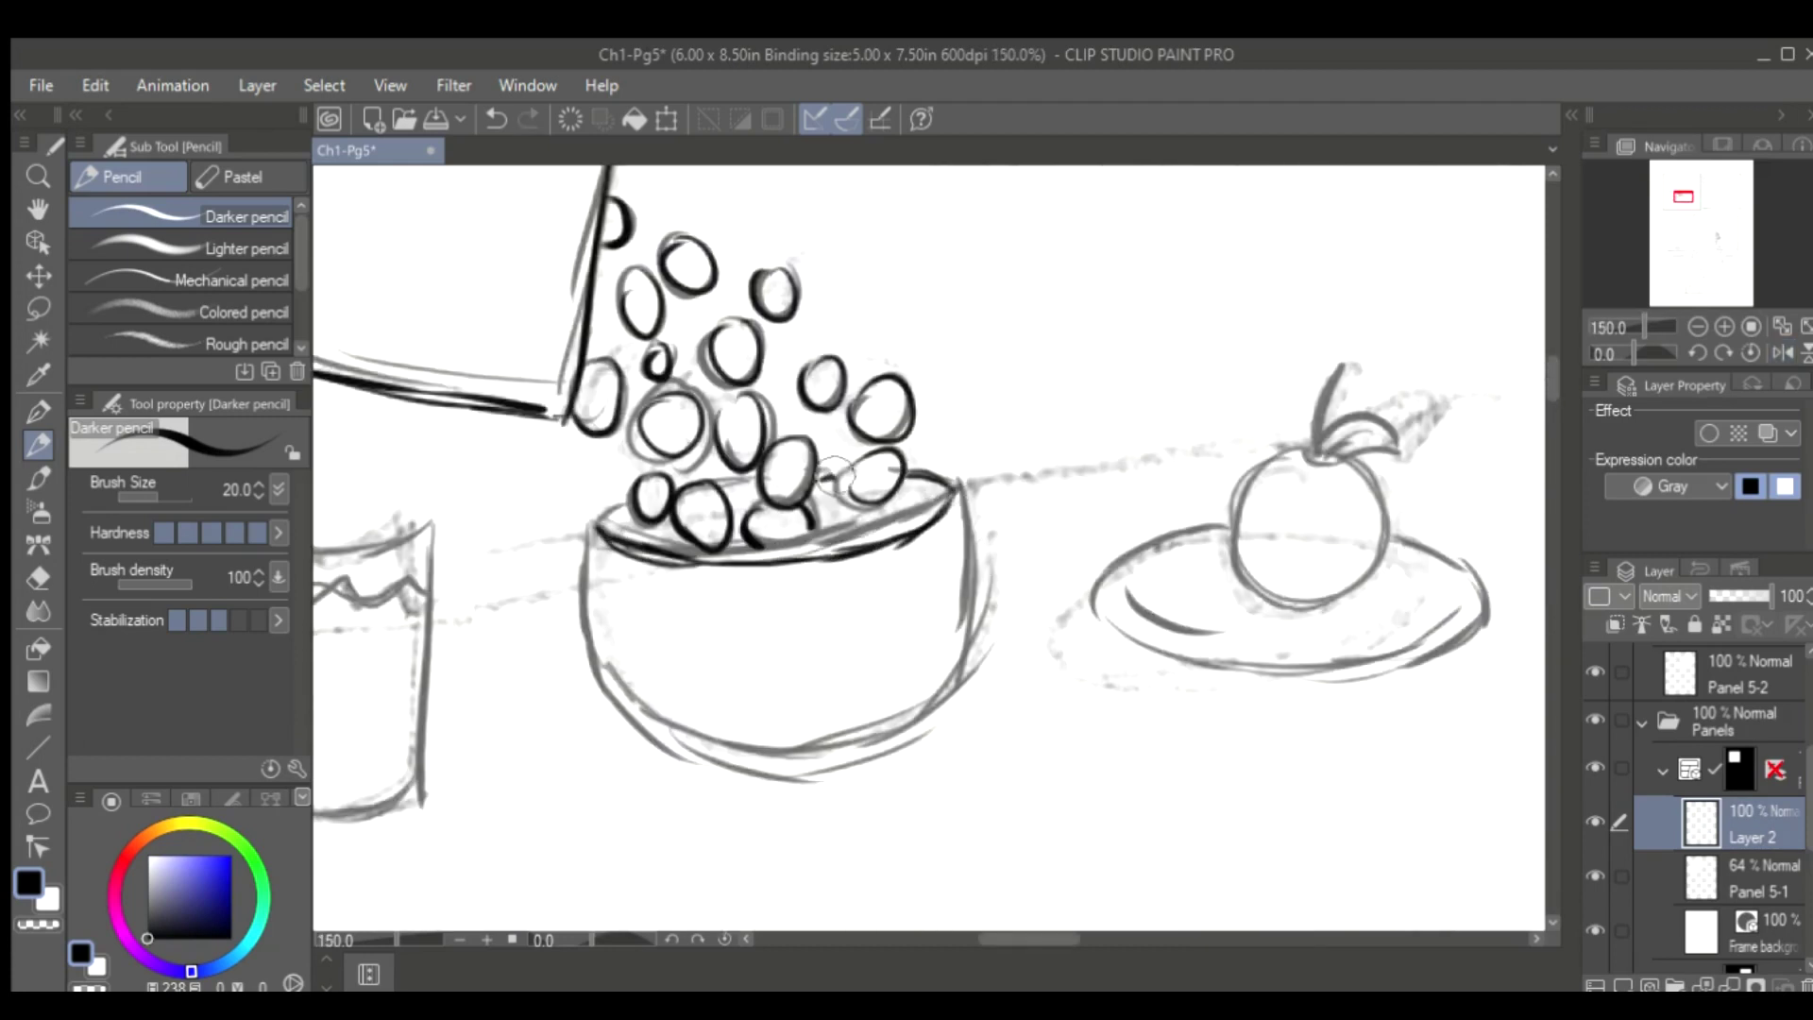
scroll(741, 552, "up", 2)
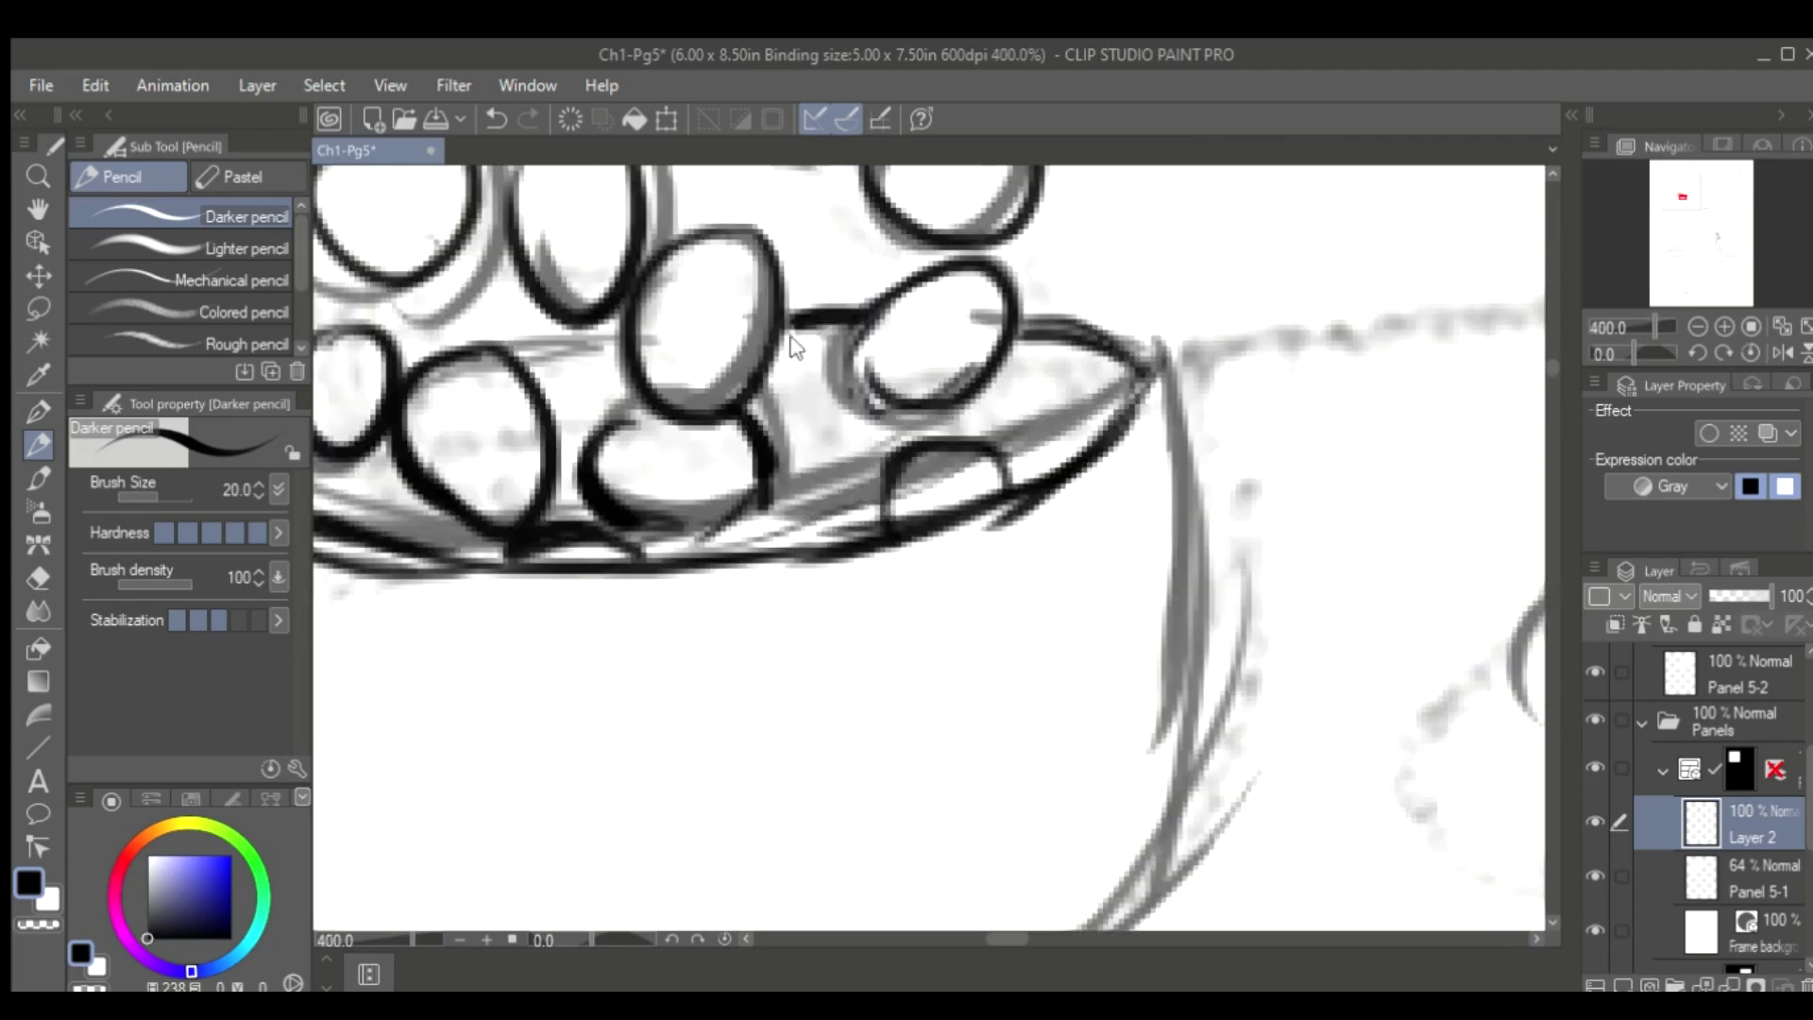
scroll(1005, 680, "down", 1)
scroll(1005, 680, "down", 2)
Trace the sides and rounded underside of the cereal bowl
left_click_drag(912, 595, 931, 812)
left_click_drag(892, 699, 1199, 770)
left_click_drag(1265, 558, 1256, 775)
left_click_drag(1275, 703, 1152, 841)
Draw the glass's straight sides and base, erasing the stray lines near the bottom
scroll(802, 826, "up", 1)
scroll(1291, 482, "up", 1)
mouse_move(959, 363)
left_mouse_down()
mouse_move(950, 718)
mouse_move(803, 784)
left_mouse_up()
left_click_drag(698, 359, 706, 704)
key("ctrl+z")
left_click_drag(699, 355, 704, 694)
key("h")
key("e")
left_click_drag(1030, 751, 921, 756)
key("p")
Add the glass's elliptical rim, wavy liquid line and inner base line, erasing the excess strokes
mouse_move(911, 624)
left_mouse_down()
mouse_move(1023, 789)
mouse_move(1155, 680)
left_mouse_up()
left_click_drag(905, 361, 1160, 357)
left_click_drag(1159, 354, 1070, 359)
left_click_drag(912, 355, 1160, 353)
key("ctrl+z")
key("h")
left_click_drag(698, 451, 949, 444)
key("e")
mouse_move(982, 746)
left_mouse_down()
mouse_move(749, 781)
mouse_move(878, 810)
left_mouse_up()
key("p")
Trace the round fruit with its stem and leaf, and save the page
scroll(949, 629, "down", 3)
scroll(982, 614, "up", 3)
mouse_move(964, 387)
left_mouse_down()
mouse_move(893, 432)
mouse_move(1058, 444)
mouse_move(883, 443)
mouse_move(987, 604)
mouse_move(1077, 435)
left_mouse_up()
key("ctrl+z")
left_click_drag(1062, 415, 1018, 573)
key("h")
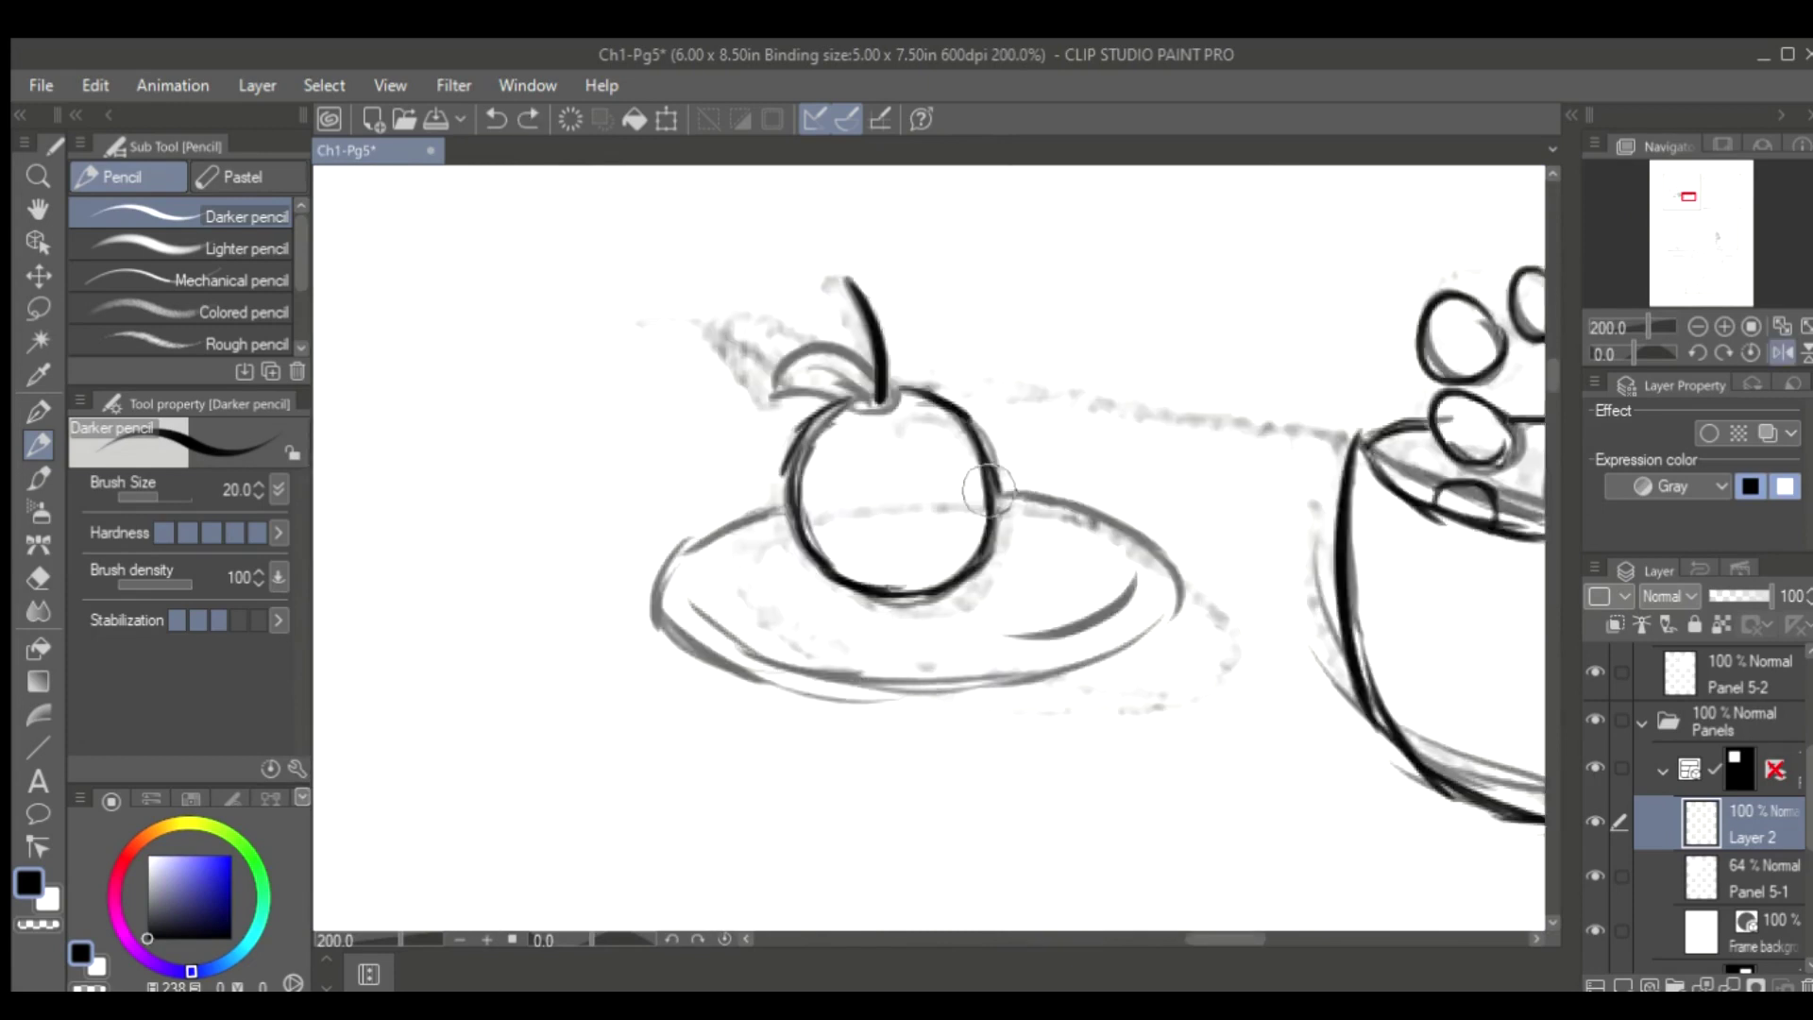
scroll(1218, 369, "up", 2)
mouse_move(1219, 374)
left_mouse_down()
mouse_move(1263, 357)
mouse_move(1038, 364)
mouse_move(1228, 397)
left_mouse_up()
key("ctrl+s")
Trace the oval plate under the fruit, including its inner rim line
scroll(1219, 397, "down", 4)
left_click_drag(1077, 940, 1132, 926)
scroll(1134, 850, "up", 4)
mouse_move(945, 406)
left_mouse_down()
mouse_move(1142, 409)
mouse_move(1284, 736)
left_mouse_up()
mouse_move(1221, 931)
left_mouse_down()
mouse_move(980, 757)
mouse_move(733, 468)
mouse_move(612, 447)
mouse_move(910, 761)
left_mouse_up()
left_click_drag(1441, 539, 1247, 660)
key("h")
scroll(975, 781, "down", 3)
scroll(976, 781, "down", 3)
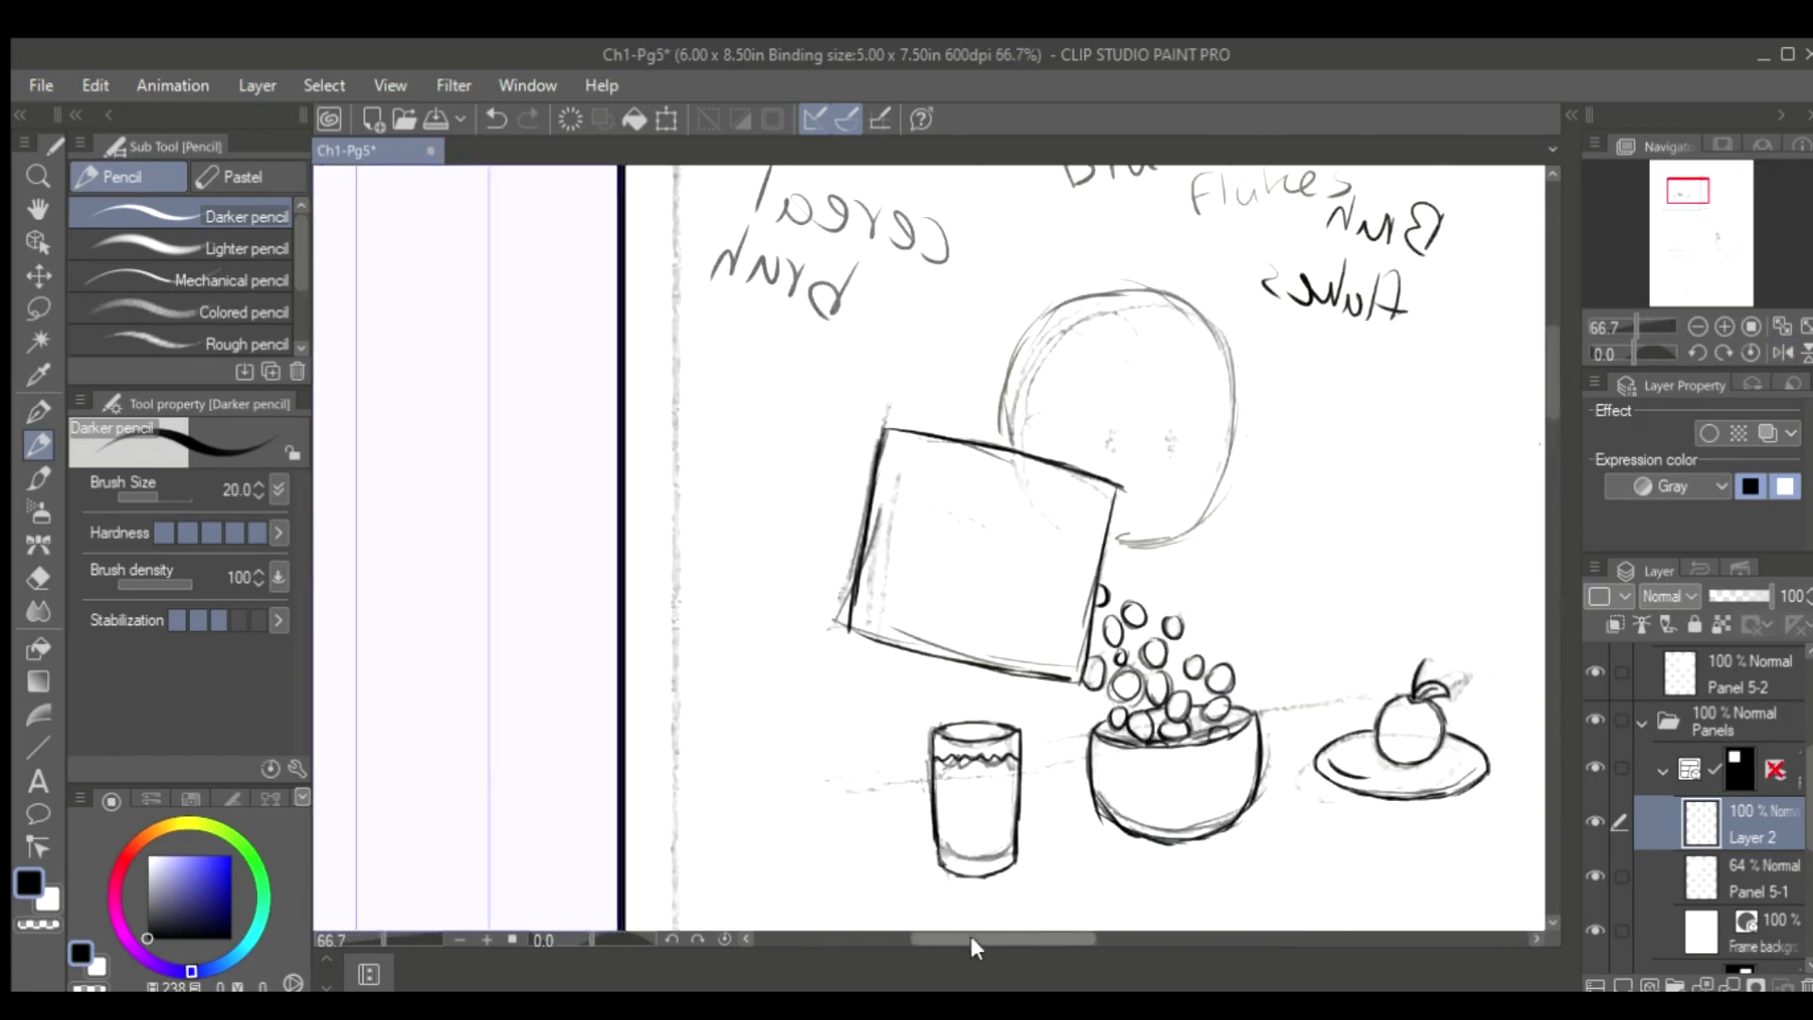
Trace the character's round head above the box and draw two small oval eyes and a nose
scroll(968, 284, "up", 2)
mouse_move(1044, 397)
left_mouse_down()
mouse_move(701, 473)
mouse_move(710, 533)
left_mouse_up()
scroll(879, 699, "up", 2)
left_click_drag(1034, 359, 1034, 365)
left_click_drag(862, 351, 855, 408)
scroll(970, 616, "down", 5)
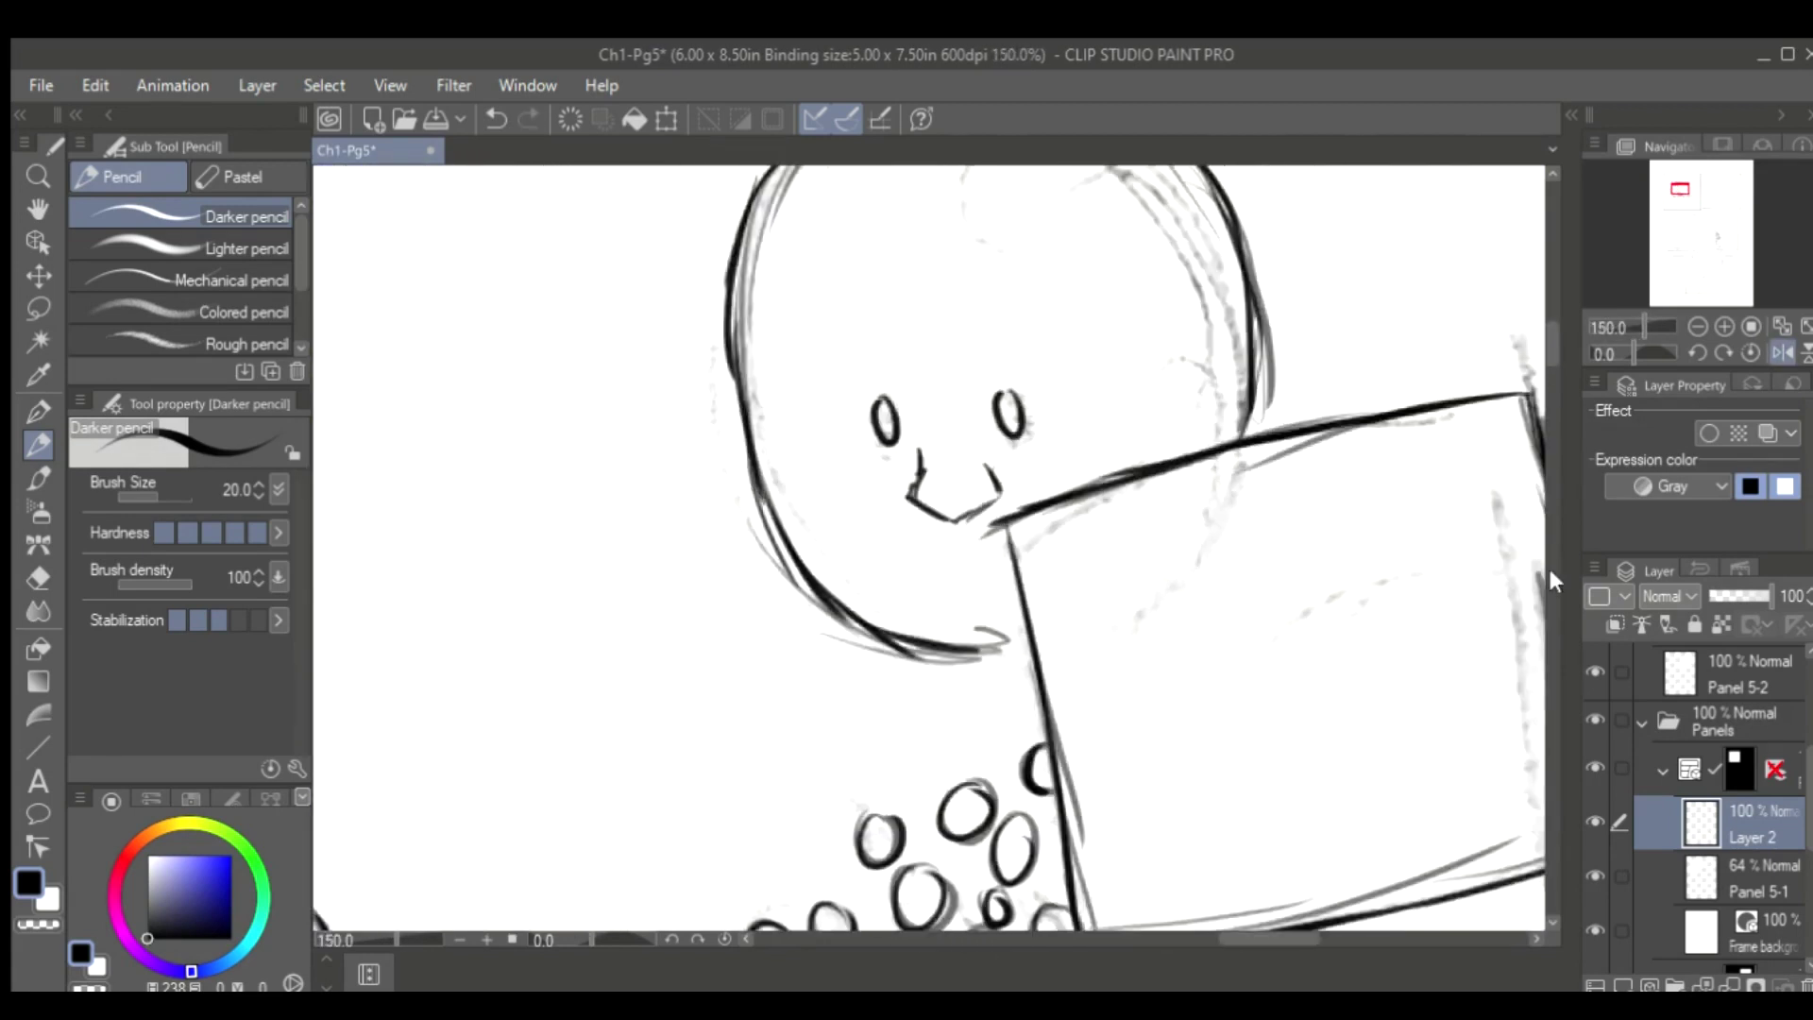
Sketch large rounded curls of hair around the head, a scalloped fringe on the forehead and a curved neckline
scroll(888, 286, "up", 1)
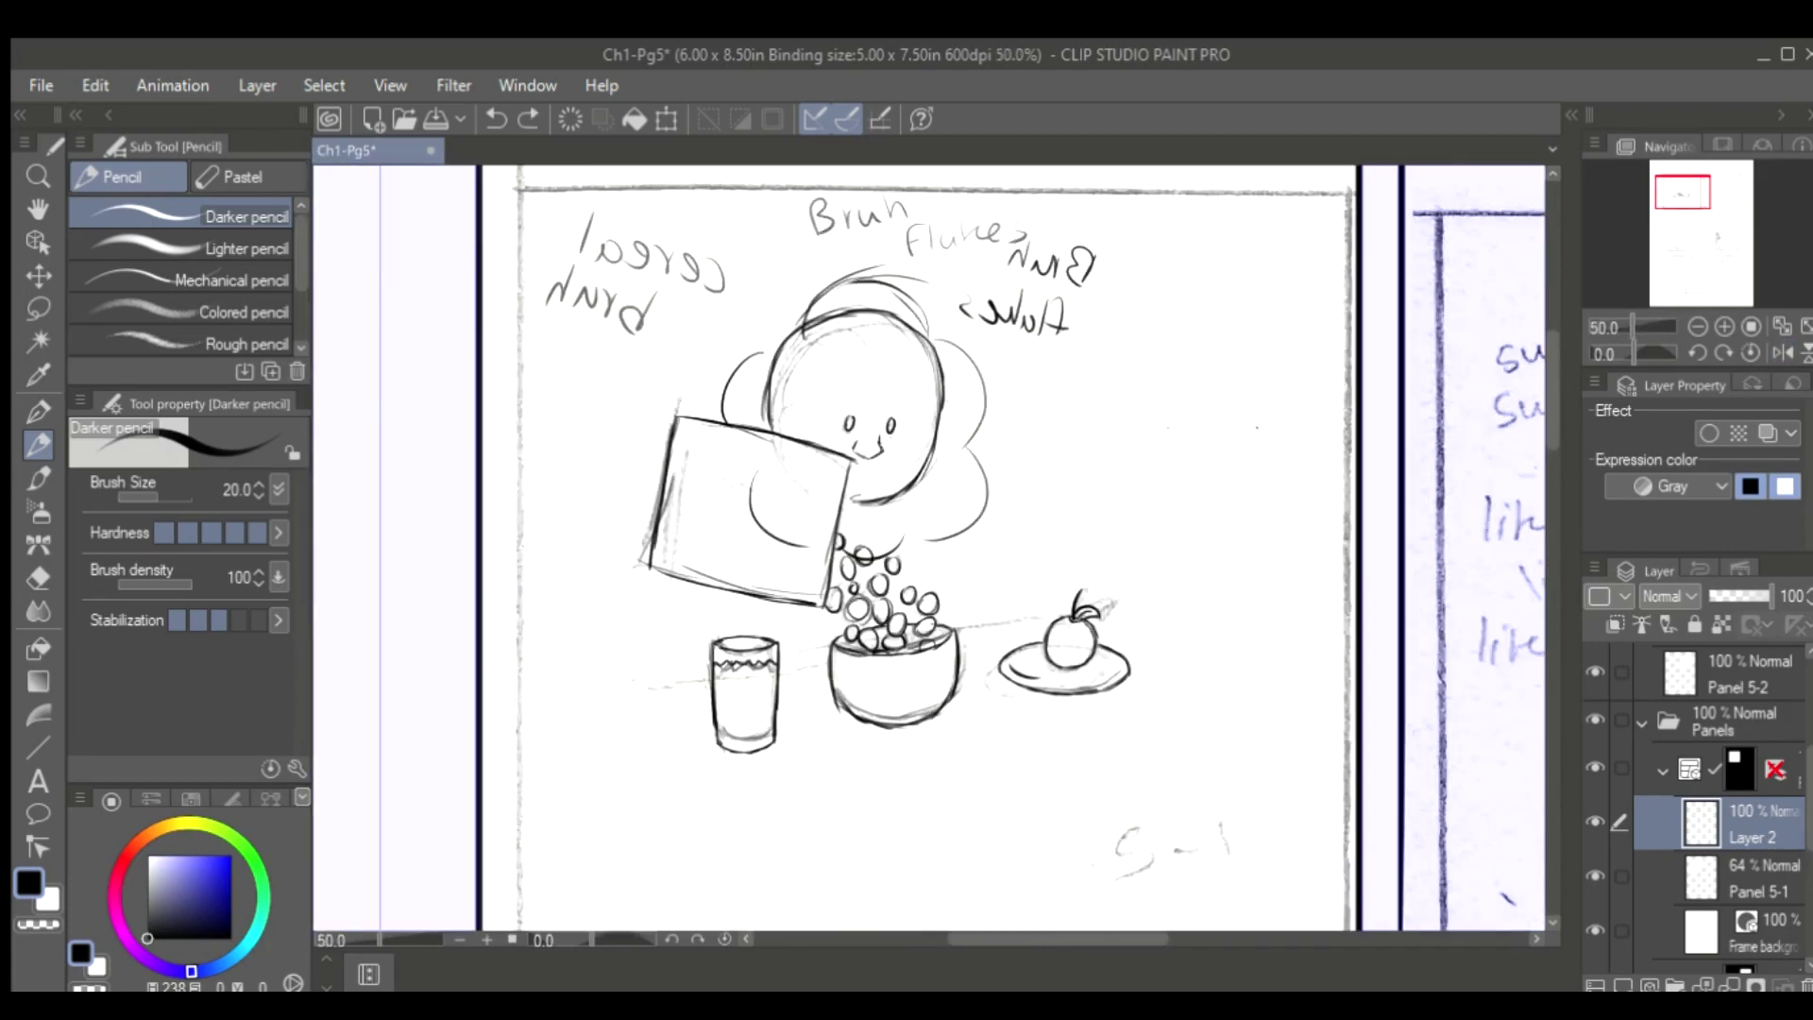
scroll(822, 421, "up", 2)
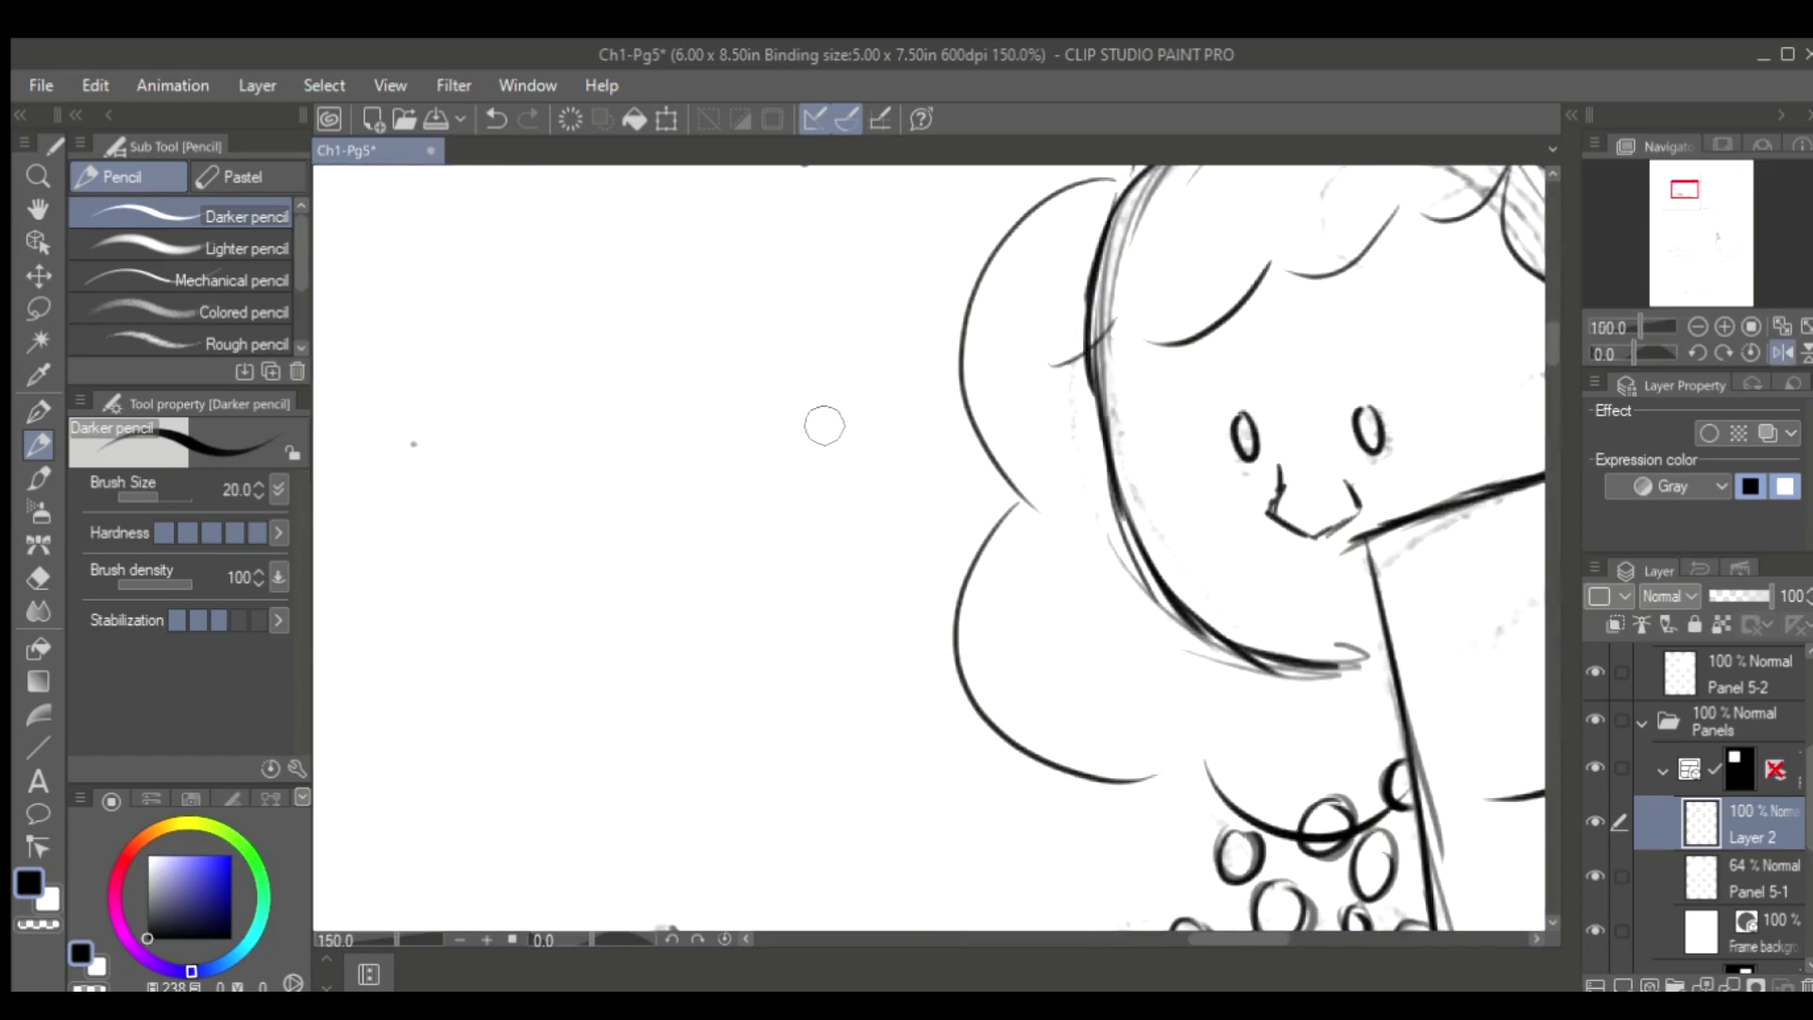
Lasso the eyes and nose together and rotate them about -7.8 degrees
key("m")
left_click_drag(1218, 396, 1223, 401)
key("ctrl+t")
scroll(1237, 937, "up", 1)
scroll(1238, 938, "right", 1)
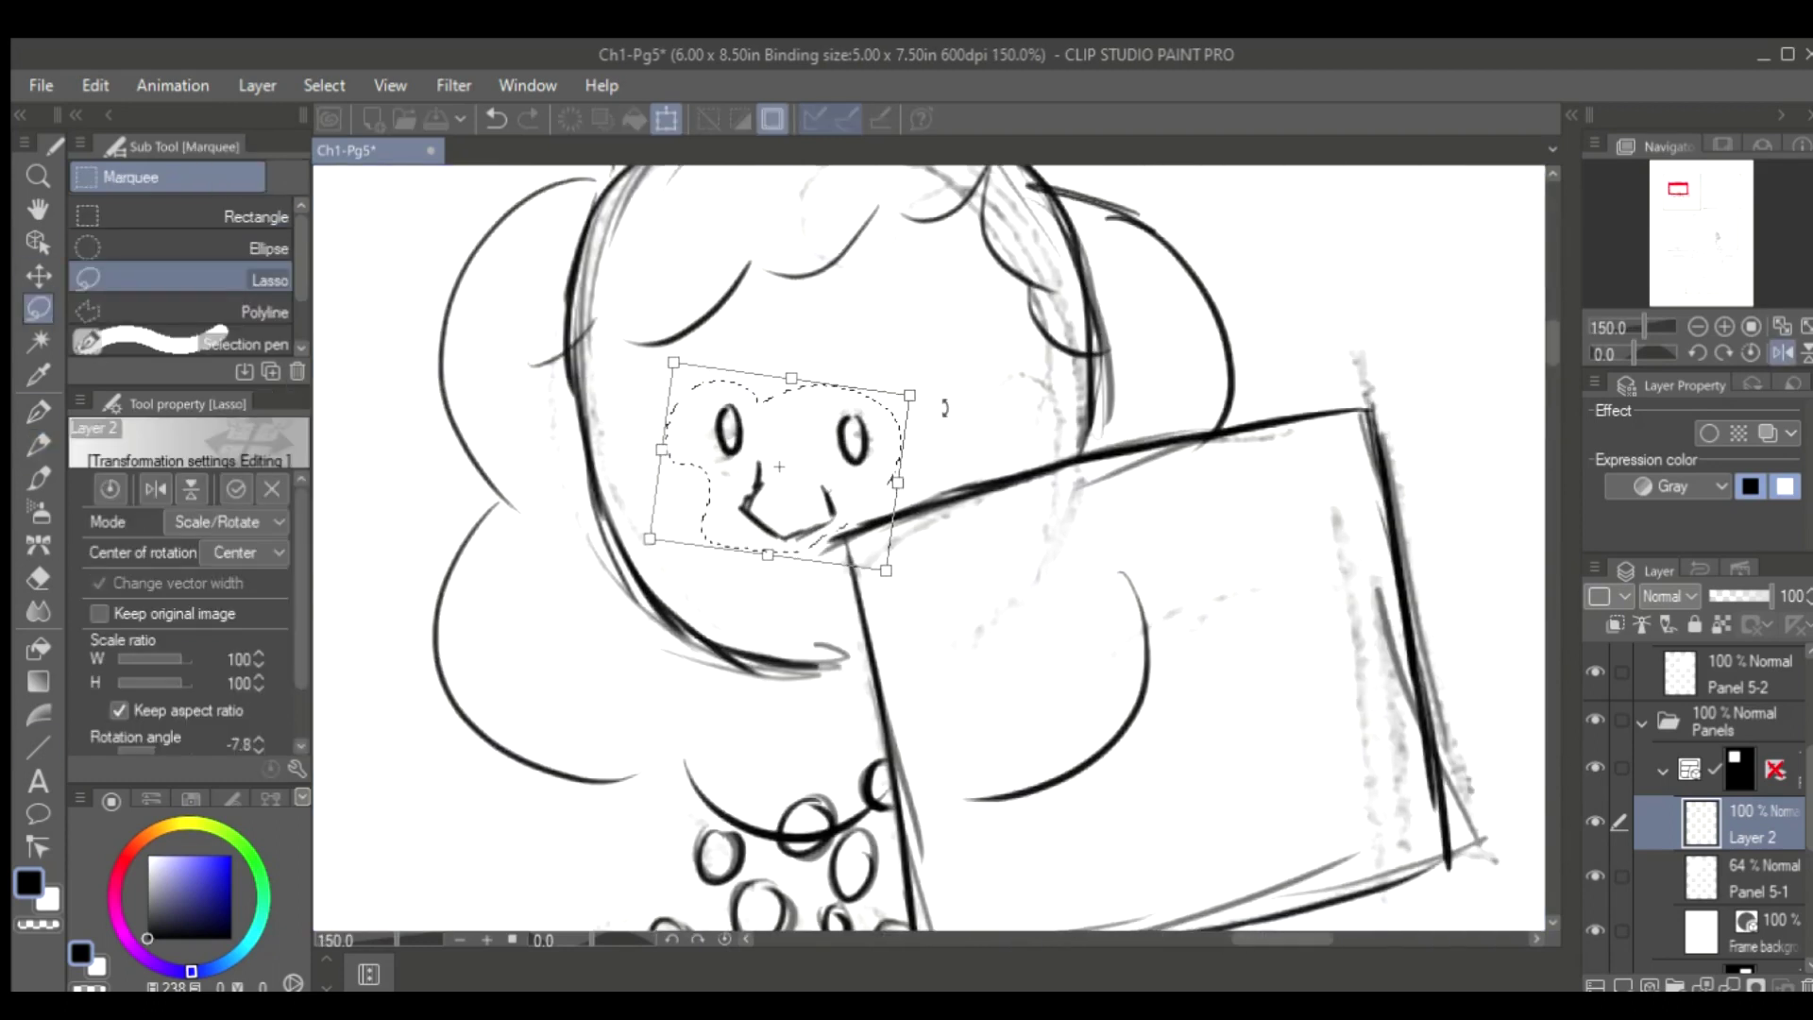
key("Return")
Lasso each eye separately, adjust its placement with a transform, and clear the selection
left_click_drag(770, 416, 760, 373)
key("ctrl+t")
key("Return")
mouse_move(880, 395)
left_mouse_down()
mouse_move(891, 444)
mouse_move(848, 440)
left_mouse_up()
key("ctrl+t")
key("Return")
key("ctrl+d")
scroll(1540, 500, "down", 5)
scroll(1541, 425, "up", 5)
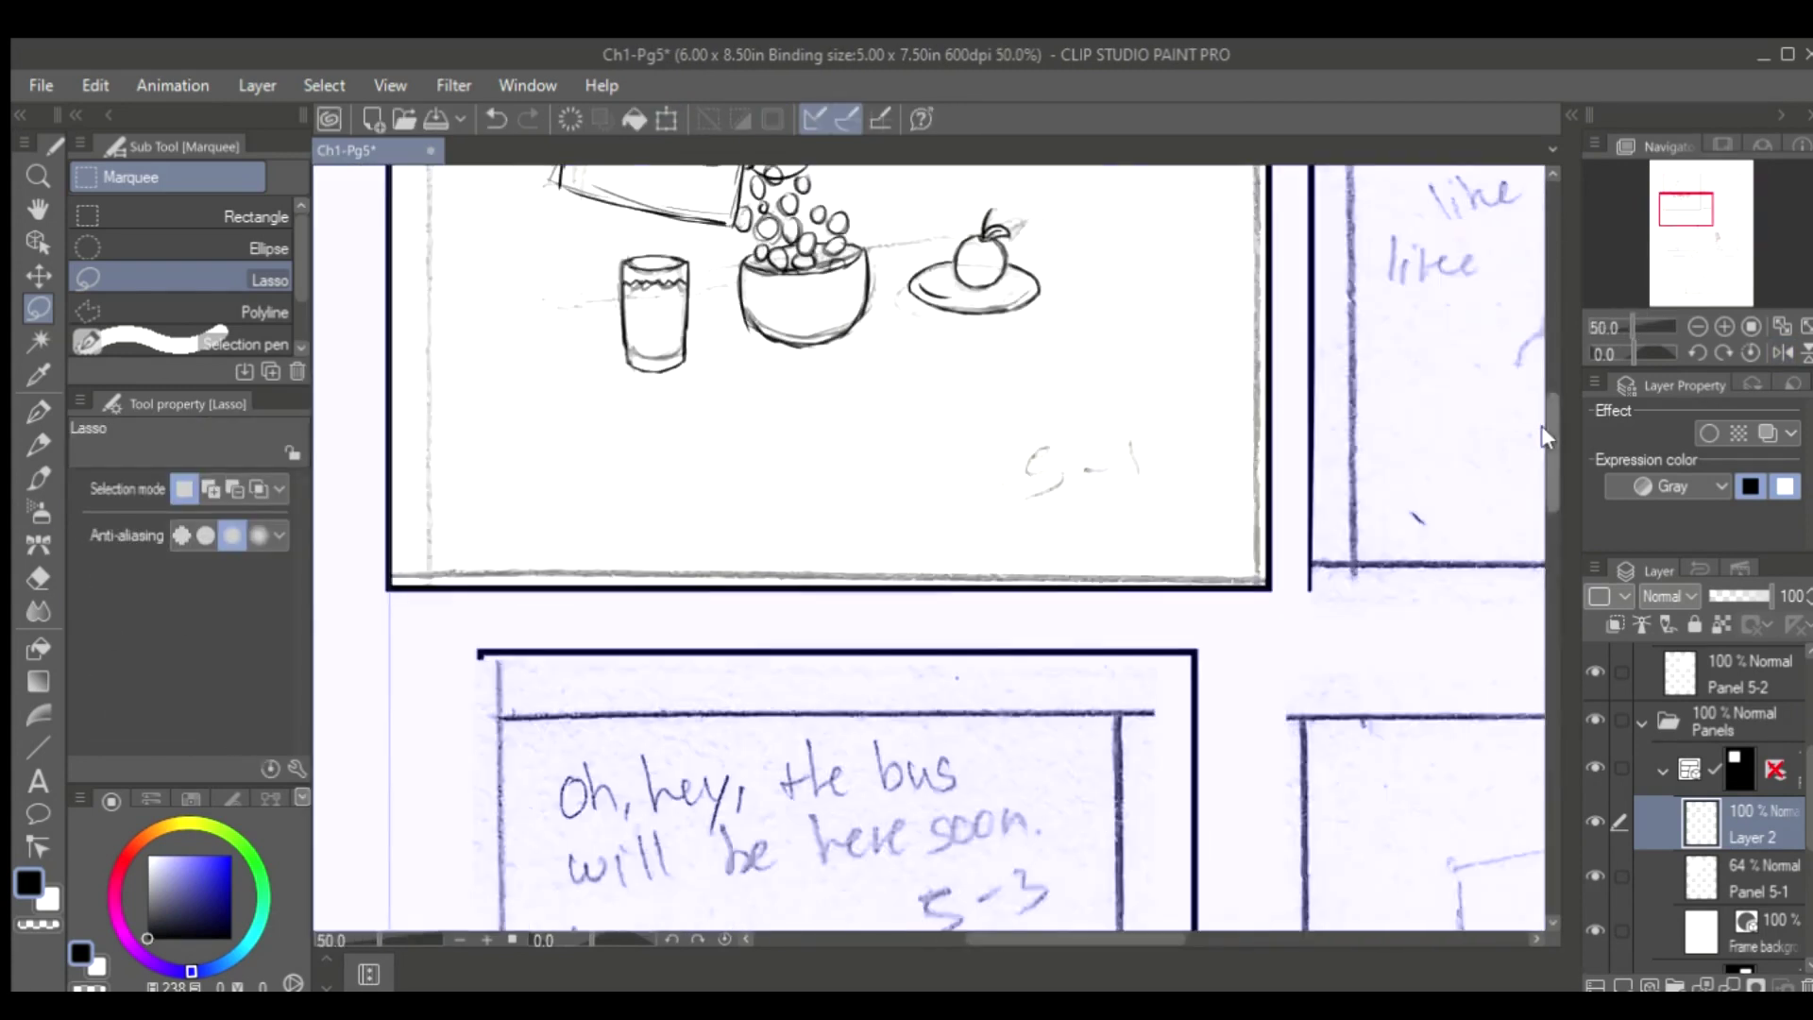
Sketch the character's neck and shoulders, with round construction circles for both shoulder joints
key("p")
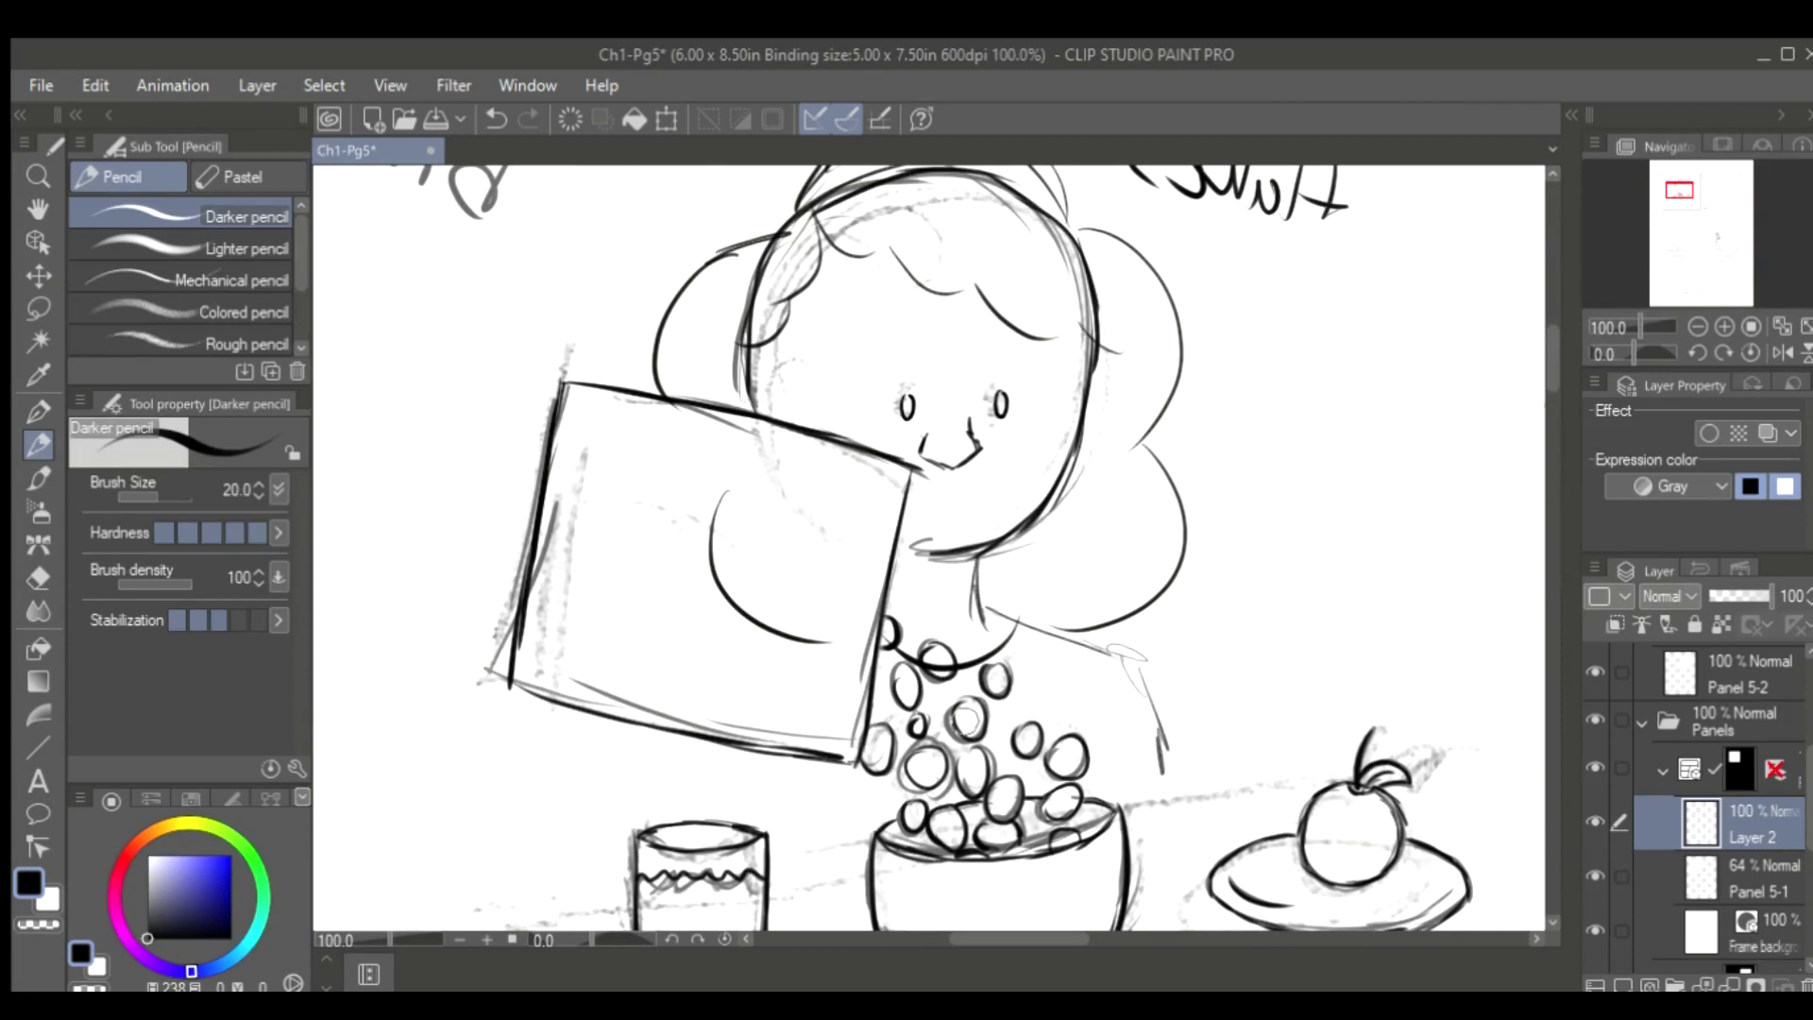
left_click_drag(728, 718, 831, 680)
mouse_move(1068, 661)
left_mouse_down()
mouse_move(1147, 670)
mouse_move(1133, 718)
left_mouse_up()
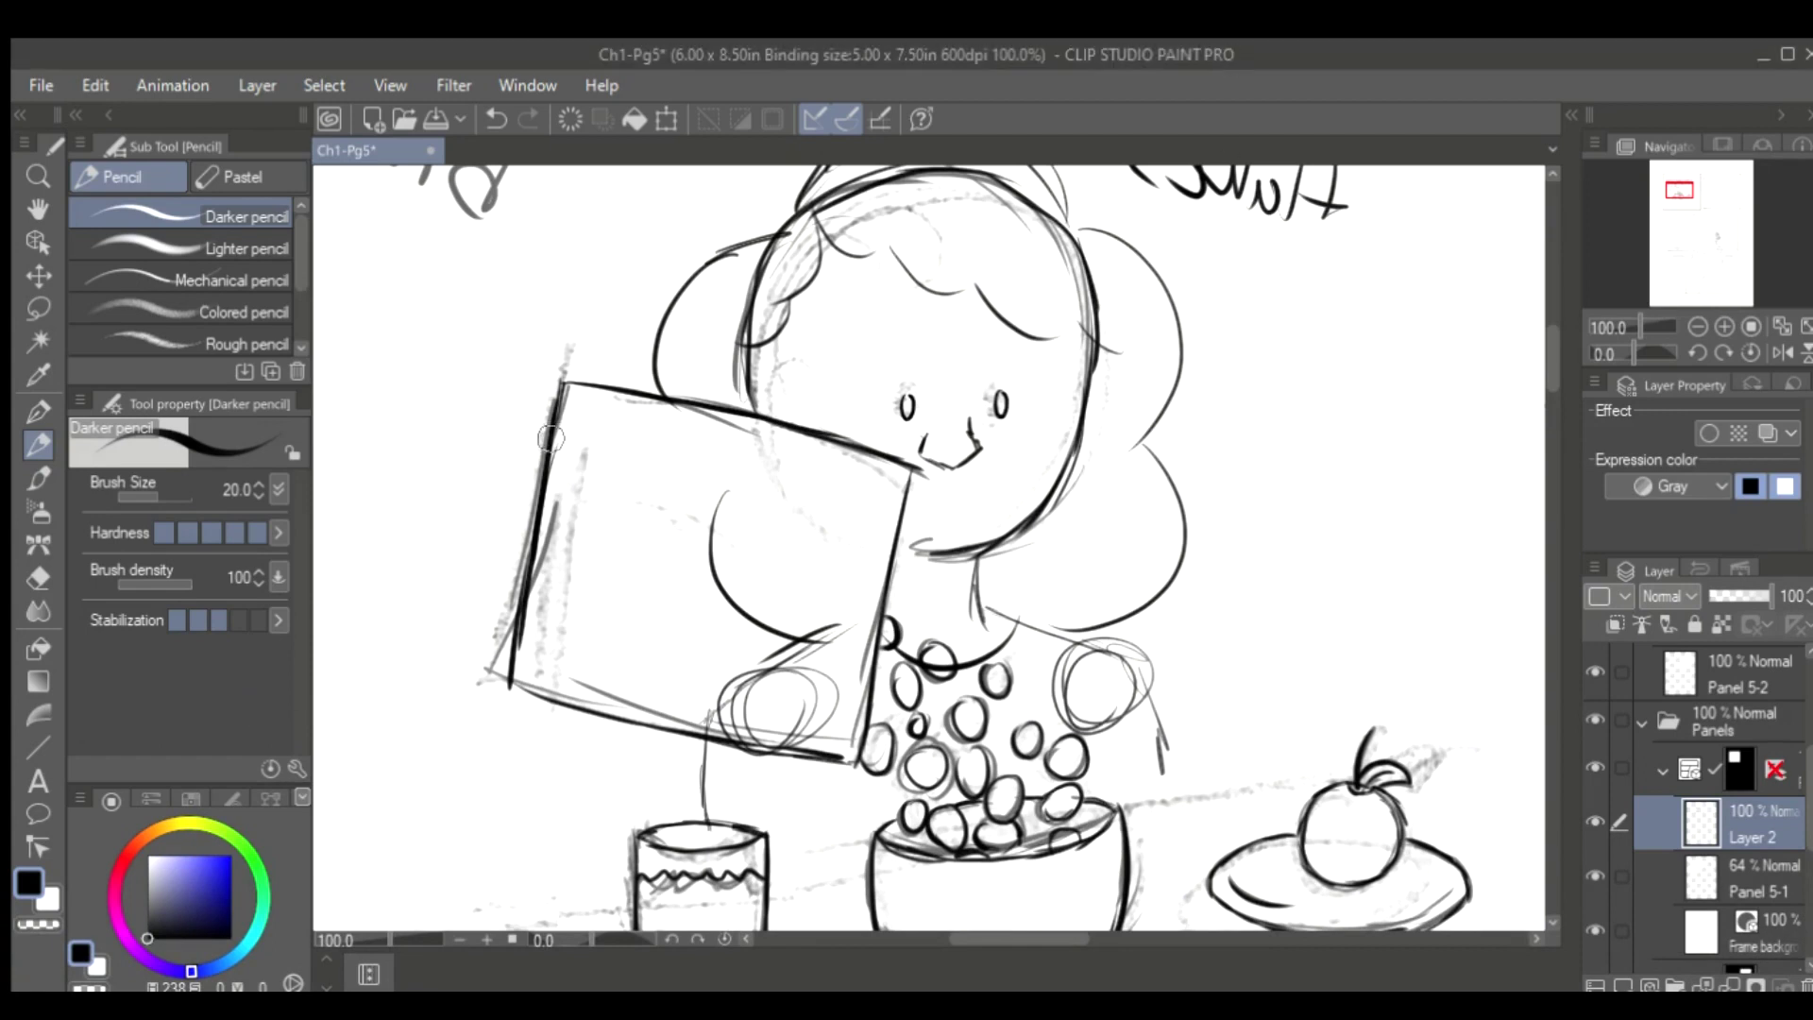
Place oval hands on the cereal box's upper and lower edges and sketch guide lines for the lower hand's arm
left_click_drag(647, 383, 661, 376)
left_click_drag(696, 729, 701, 772)
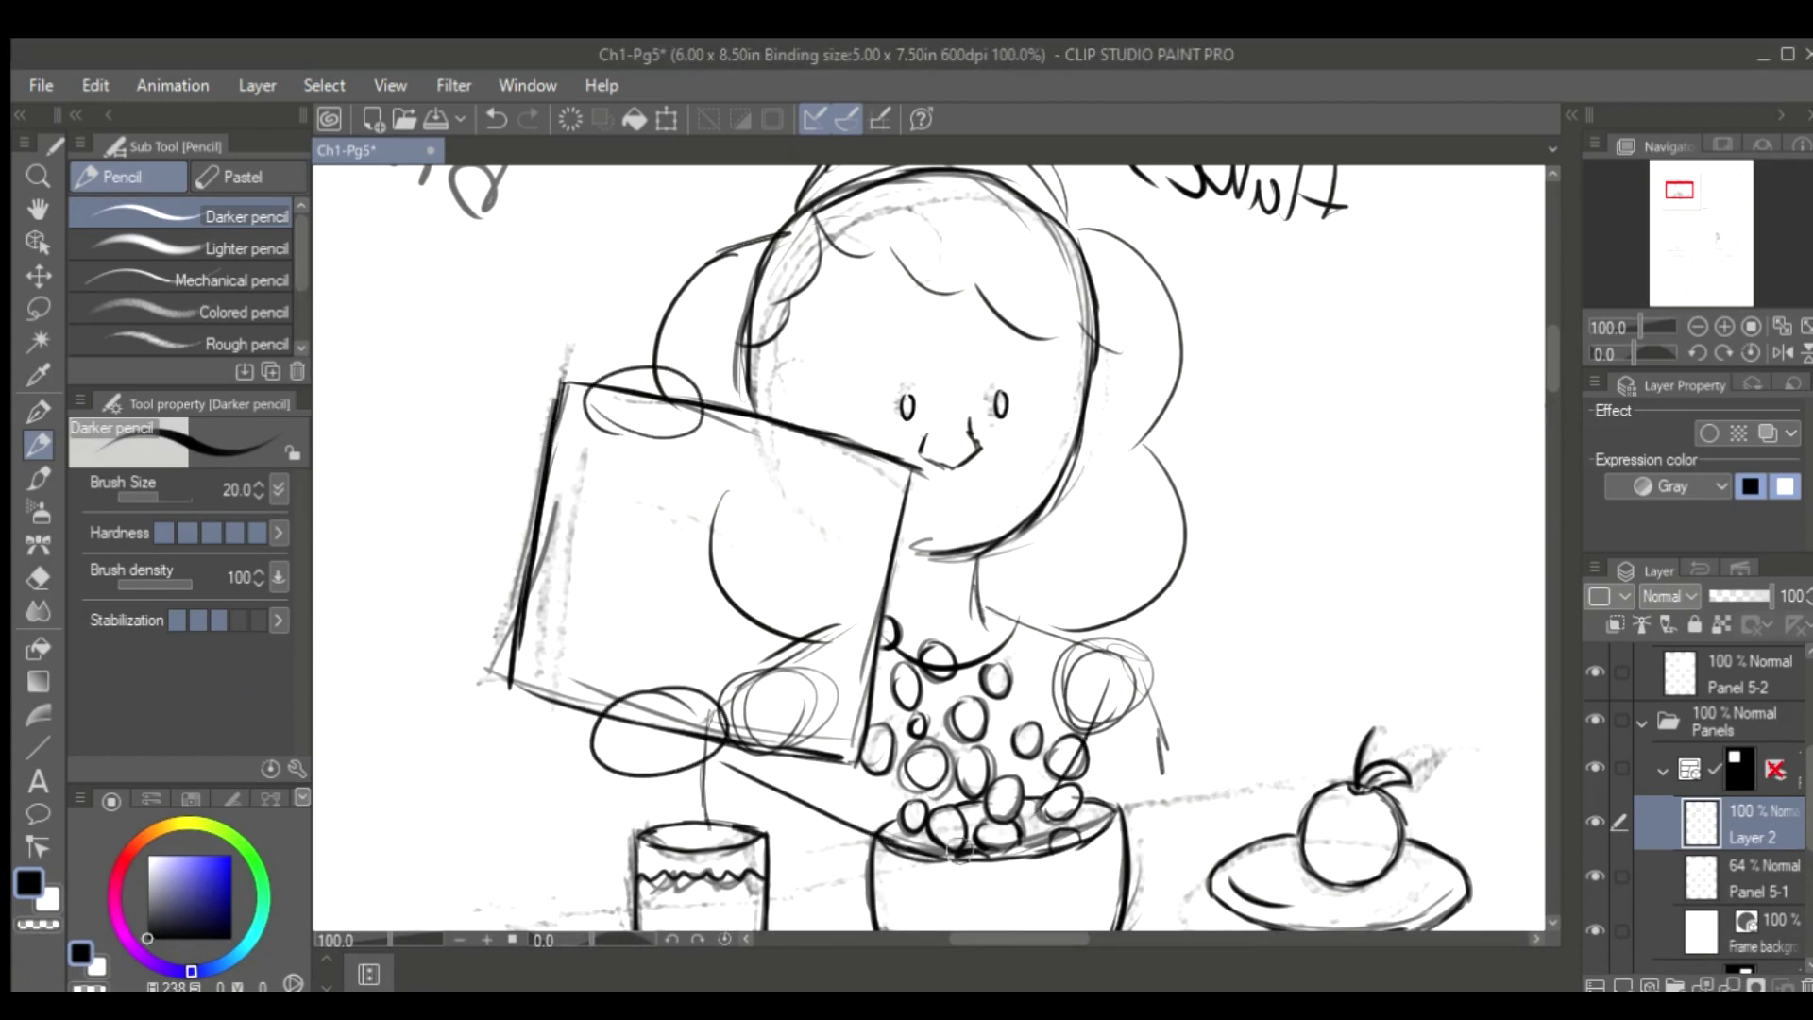
mouse_move(775, 708)
left_mouse_down()
mouse_move(592, 619)
mouse_move(784, 661)
left_mouse_up()
left_click_drag(576, 406, 567, 684)
left_click_drag(652, 448, 623, 614)
key("ctrl+z")
key("ctrl+z")
key("ctrl+z")
key("ctrl+z")
left_click_drag(482, 584, 480, 586)
key("ctrl+z")
key("ctrl+z")
mouse_move(633, 402)
left_mouse_down()
mouse_move(529, 548)
mouse_move(537, 599)
left_mouse_up()
left_click_drag(619, 416, 524, 604)
left_click_drag(543, 618, 732, 685)
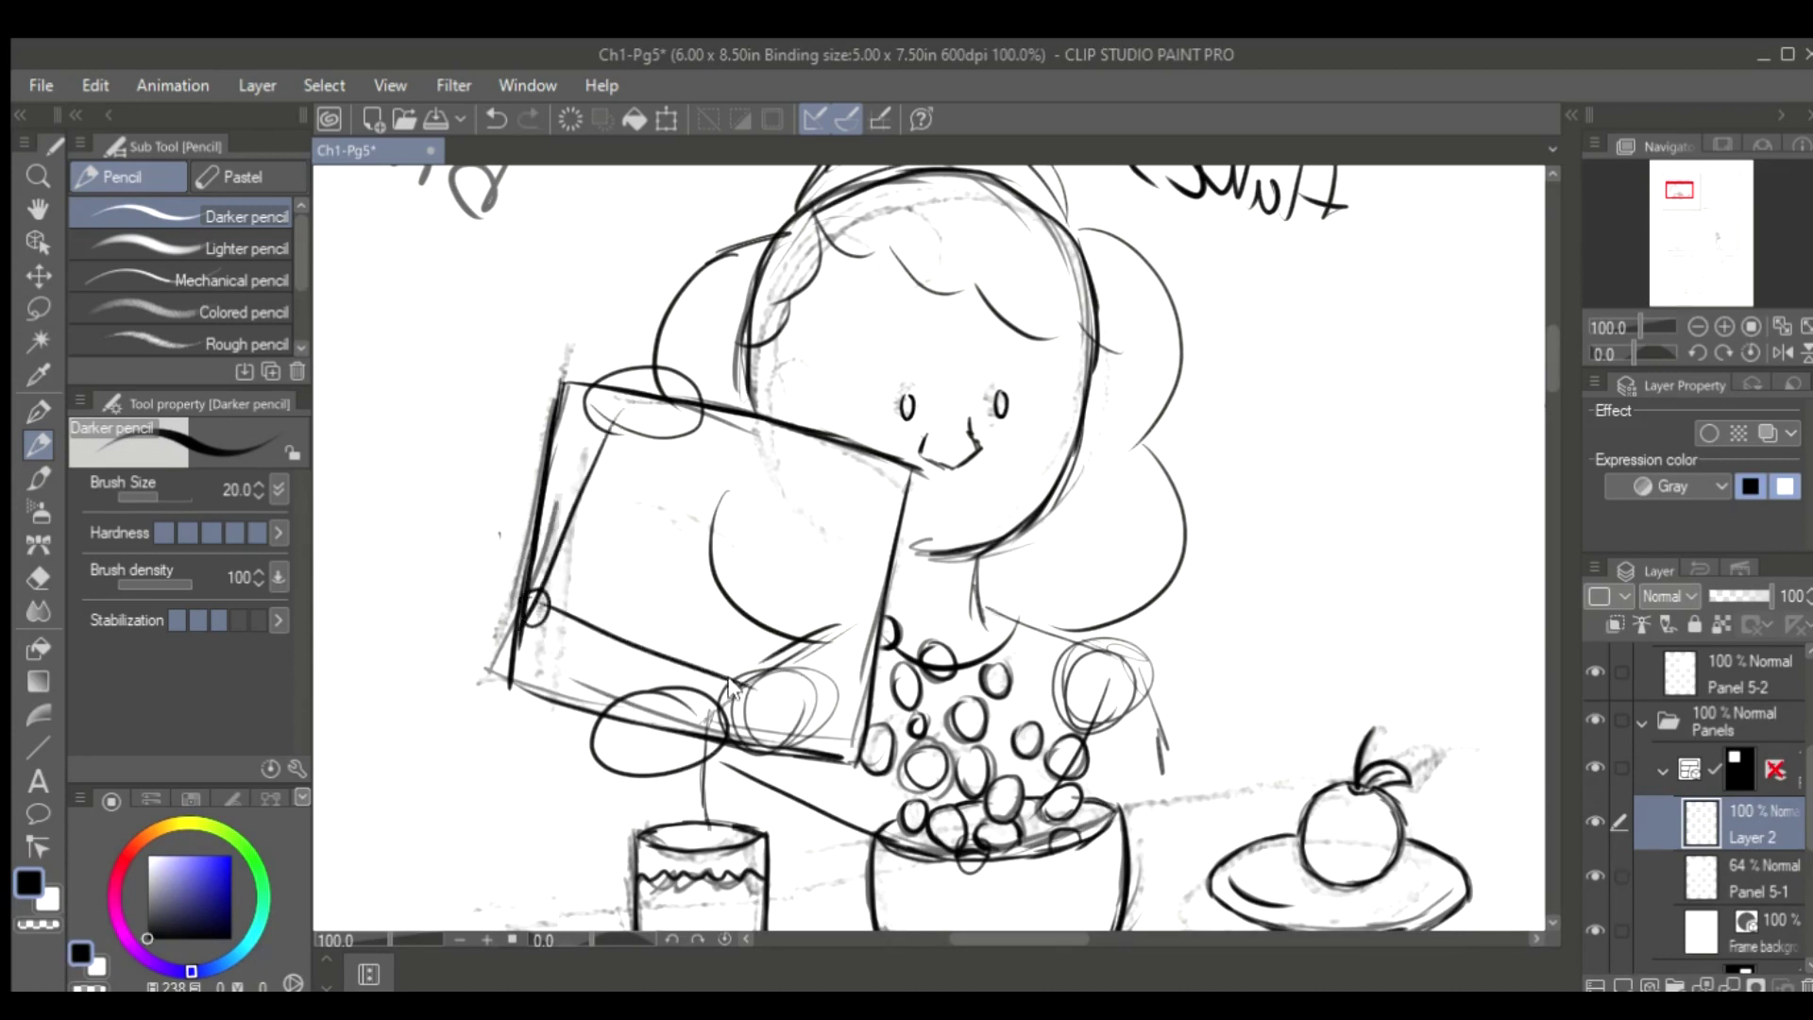
key("ctrl+z")
key("ctrl+z")
Sketch the bent arm holding the box's upper edge, running from the hand past the box's outer side and back to the shoulder
left_click_drag(481, 680, 736, 703)
left_click_drag(510, 557, 775, 623)
left_click_drag(444, 463, 529, 642)
left_click_drag(595, 406, 453, 652)
key("h")
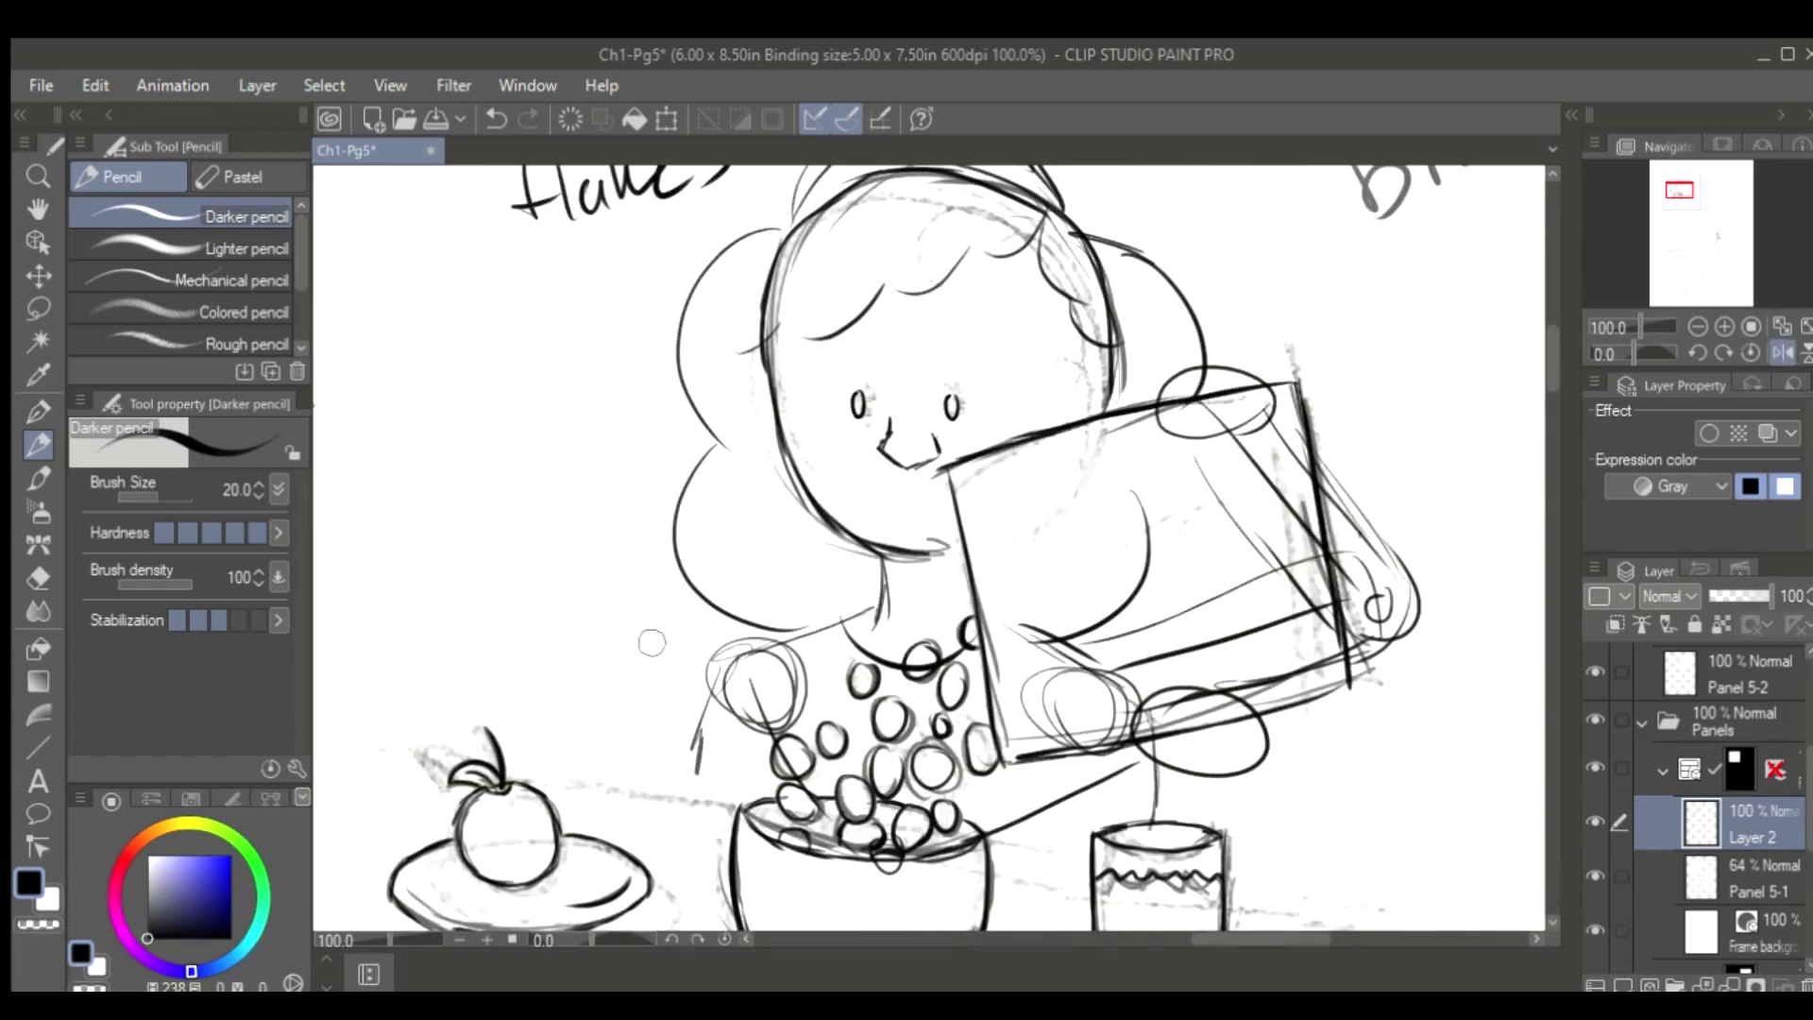
left_click_drag(1271, 610, 1379, 595)
left_click_drag(1388, 510, 1247, 684)
Sketch the other arm, with a forearm from the lower hand to an elbow at the bowl and an upper arm from the shoulder
left_click_drag(1209, 755, 865, 845)
left_click_drag(1110, 751, 878, 902)
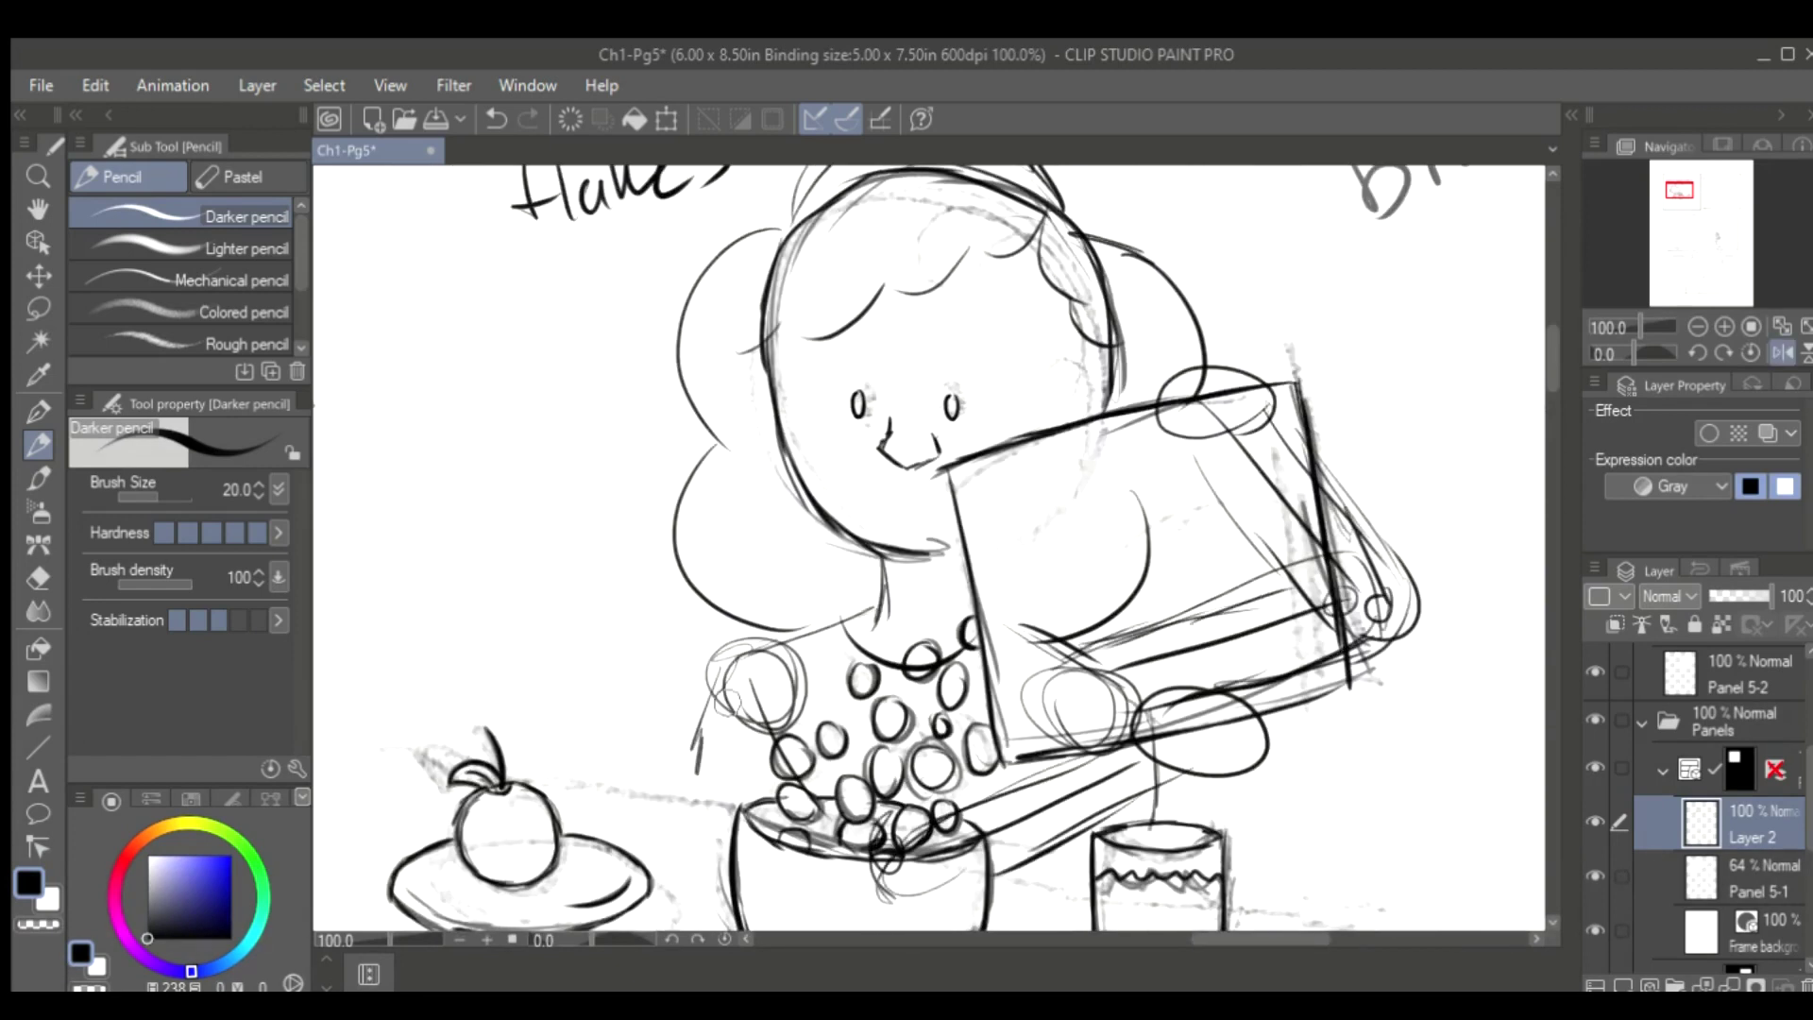
left_click_drag(860, 699, 694, 902)
left_click_drag(755, 643, 684, 812)
scroll(997, 796, "up", 2)
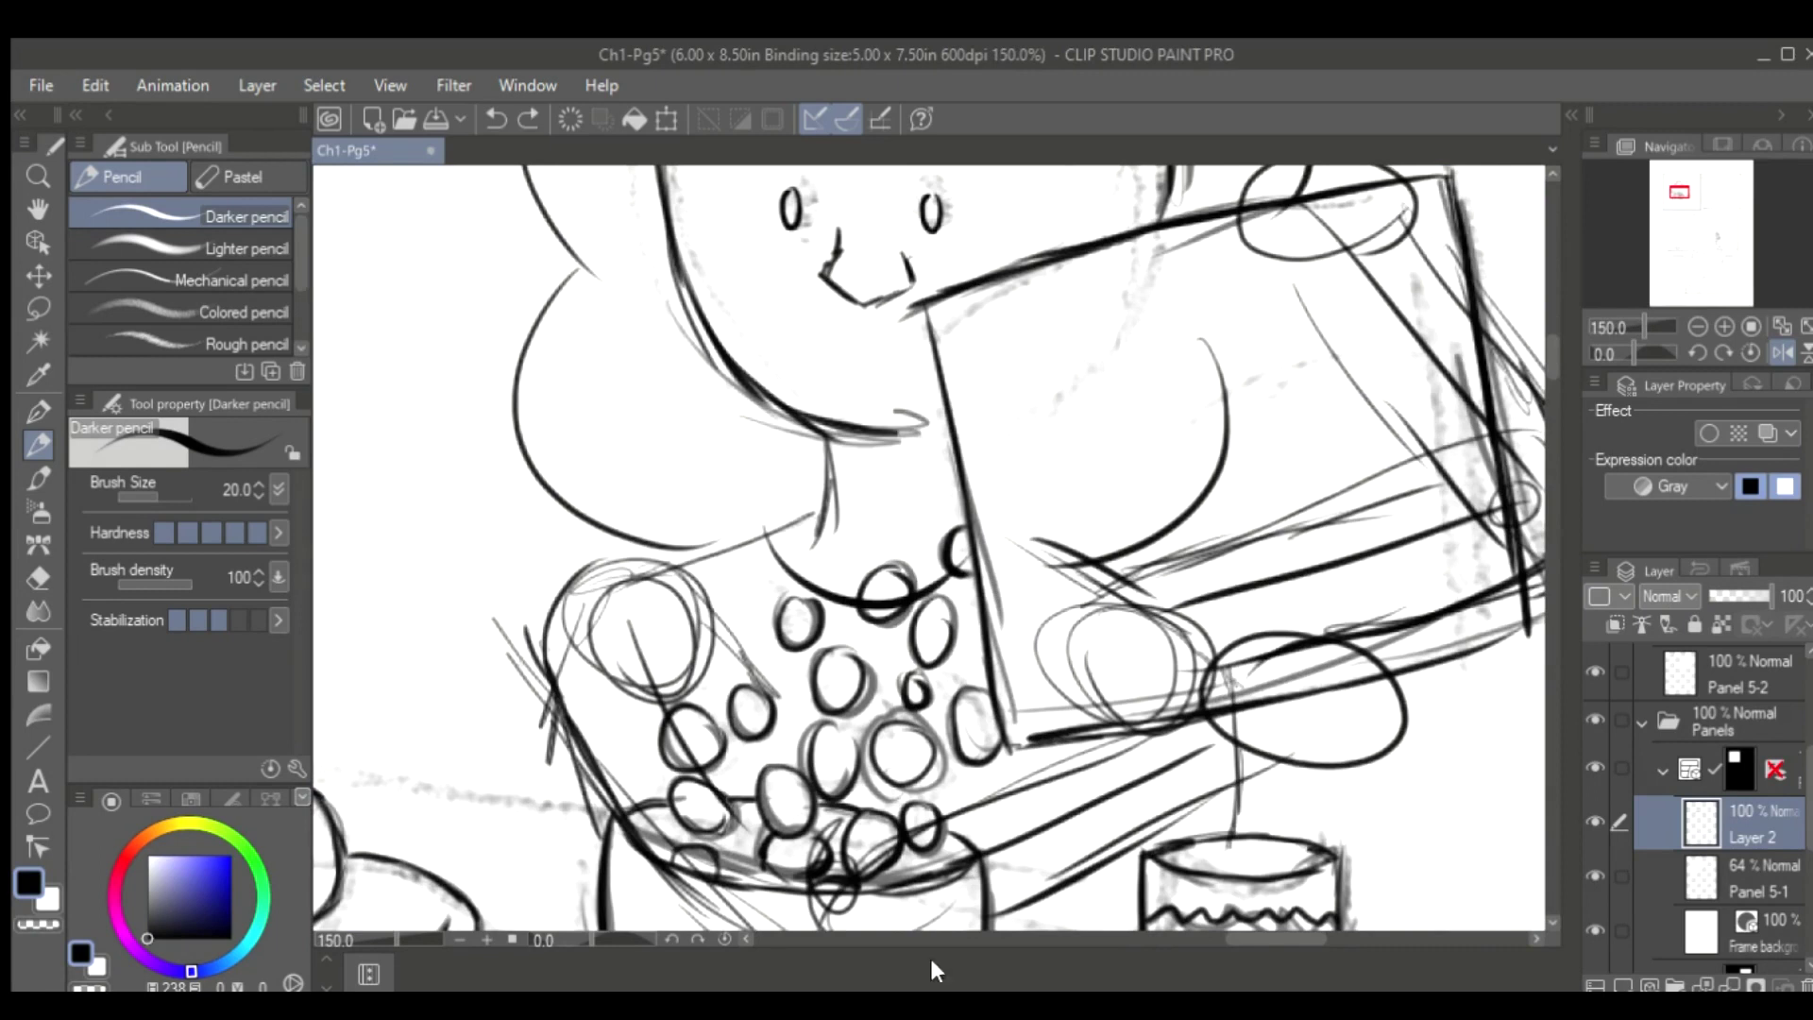
Sketch finger strokes over the oval hand at the cereal box's lower edge and outline the hand on its upper edge
left_click_drag(1218, 680, 1341, 737)
left_click_drag(1199, 628, 1289, 694)
left_click_drag(1228, 623, 1185, 718)
scroll(1245, 332, "up", 3)
left_click_drag(1245, 332, 1412, 317)
left_click_drag(1213, 397, 1417, 345)
Darken the contour of the shoulder and upper arm beside the bowl
scroll(1247, 378, "down", 4)
left_click_drag(661, 505, 552, 652)
left_click_drag(612, 529, 553, 659)
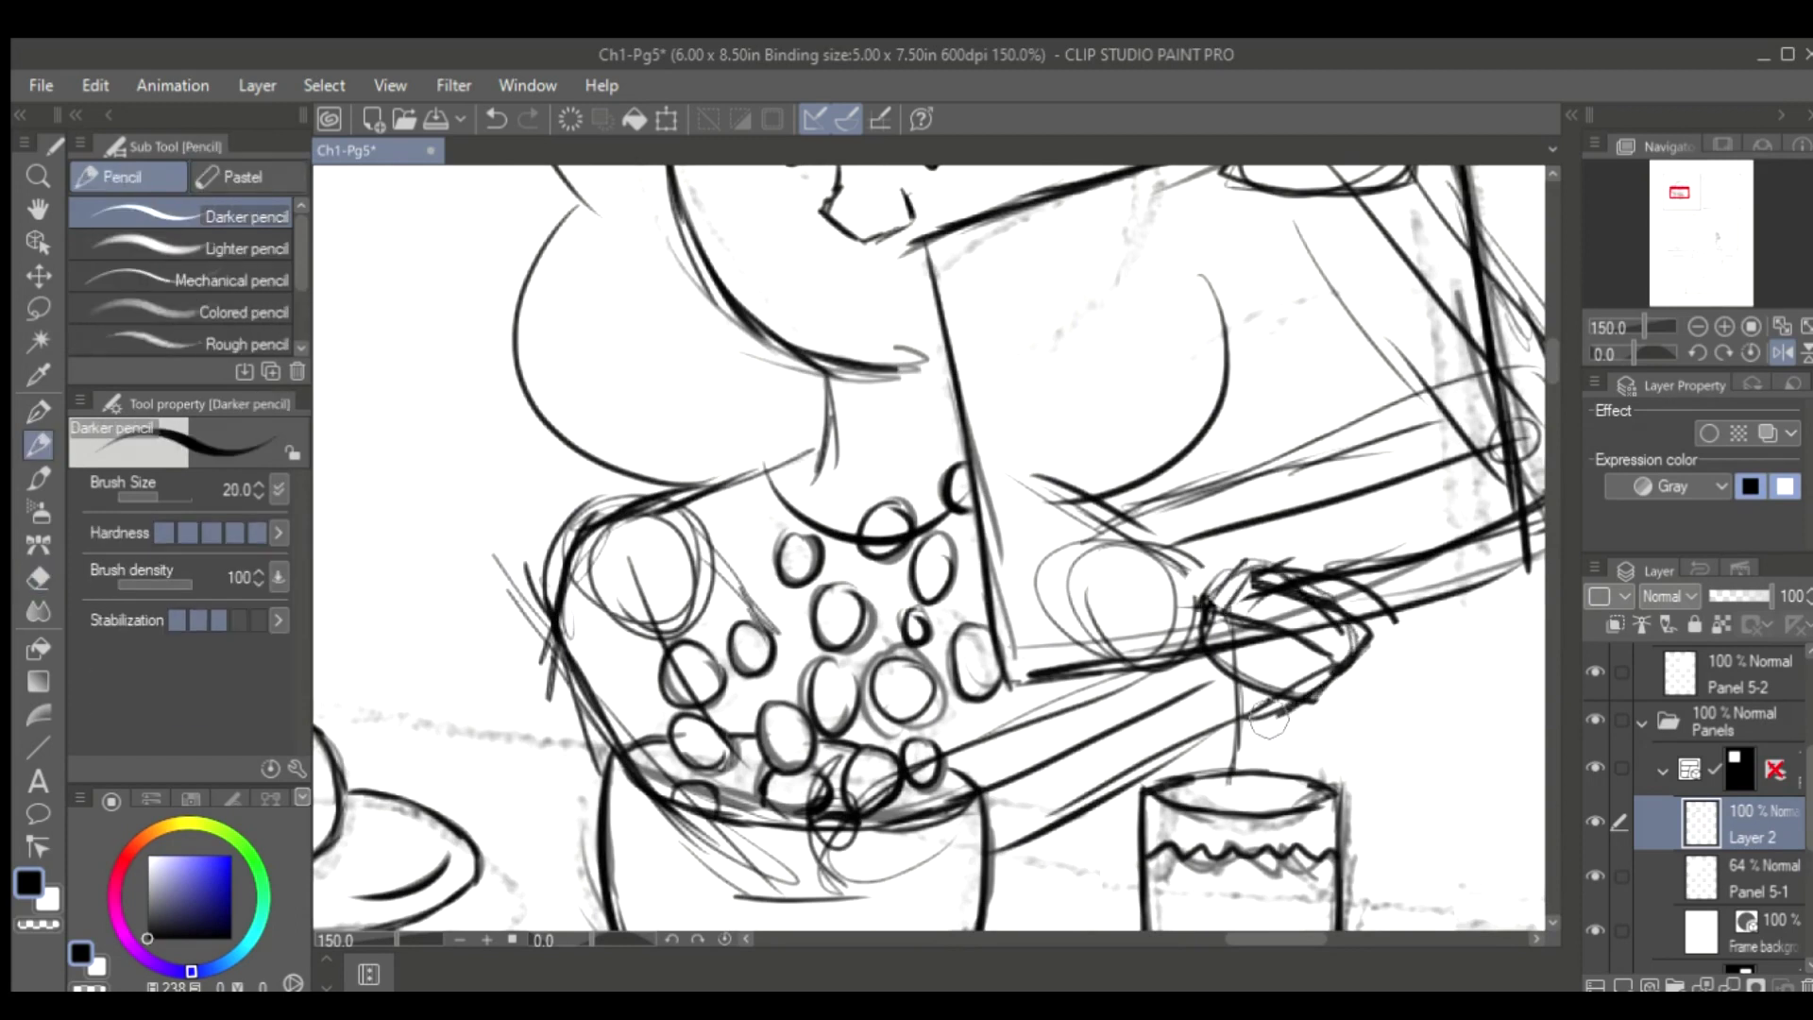
Delete the sketched hand at the cereal box's lower edge, working in the mirrored view
key("ctrl+minus")
key("ctrl+minus")
key("h")
key("ctrl+plus")
key("ctrl+plus")
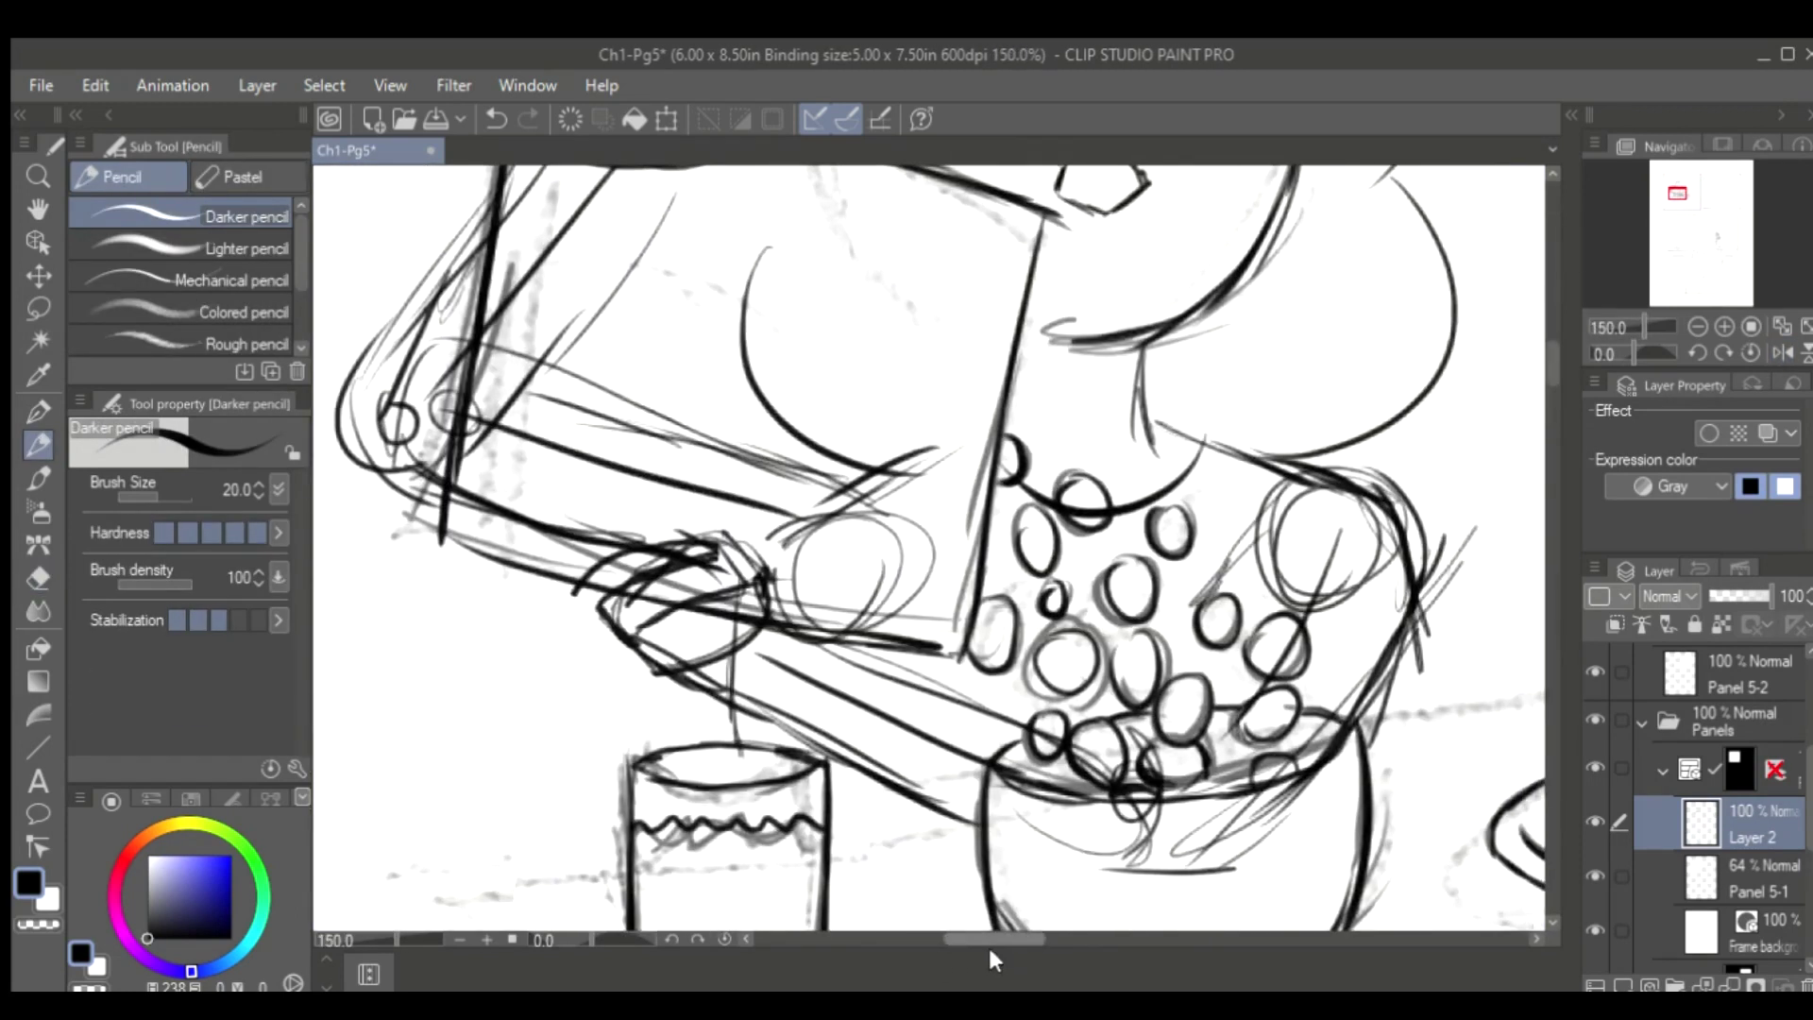
key("m")
left_click_drag(1048, 715, 1046, 718)
key("Delete")
key("ctrl+d")
Redraw the lower hand at the cereal box's inner lower corner with a shorter forearm, and restore the box's lower edge
key("p")
mouse_move(969, 624)
left_mouse_down()
mouse_move(793, 567)
mouse_move(803, 605)
left_mouse_up()
left_click_drag(874, 690, 1011, 817)
mouse_move(982, 652)
left_mouse_down()
mouse_move(1049, 715)
mouse_move(793, 595)
mouse_move(605, 585)
left_mouse_up()
key("ctrl+z")
left_click_drag(807, 631, 643, 578)
key("h")
left_click_drag(1048, 628, 1284, 562)
left_click_drag(1054, 633, 1270, 581)
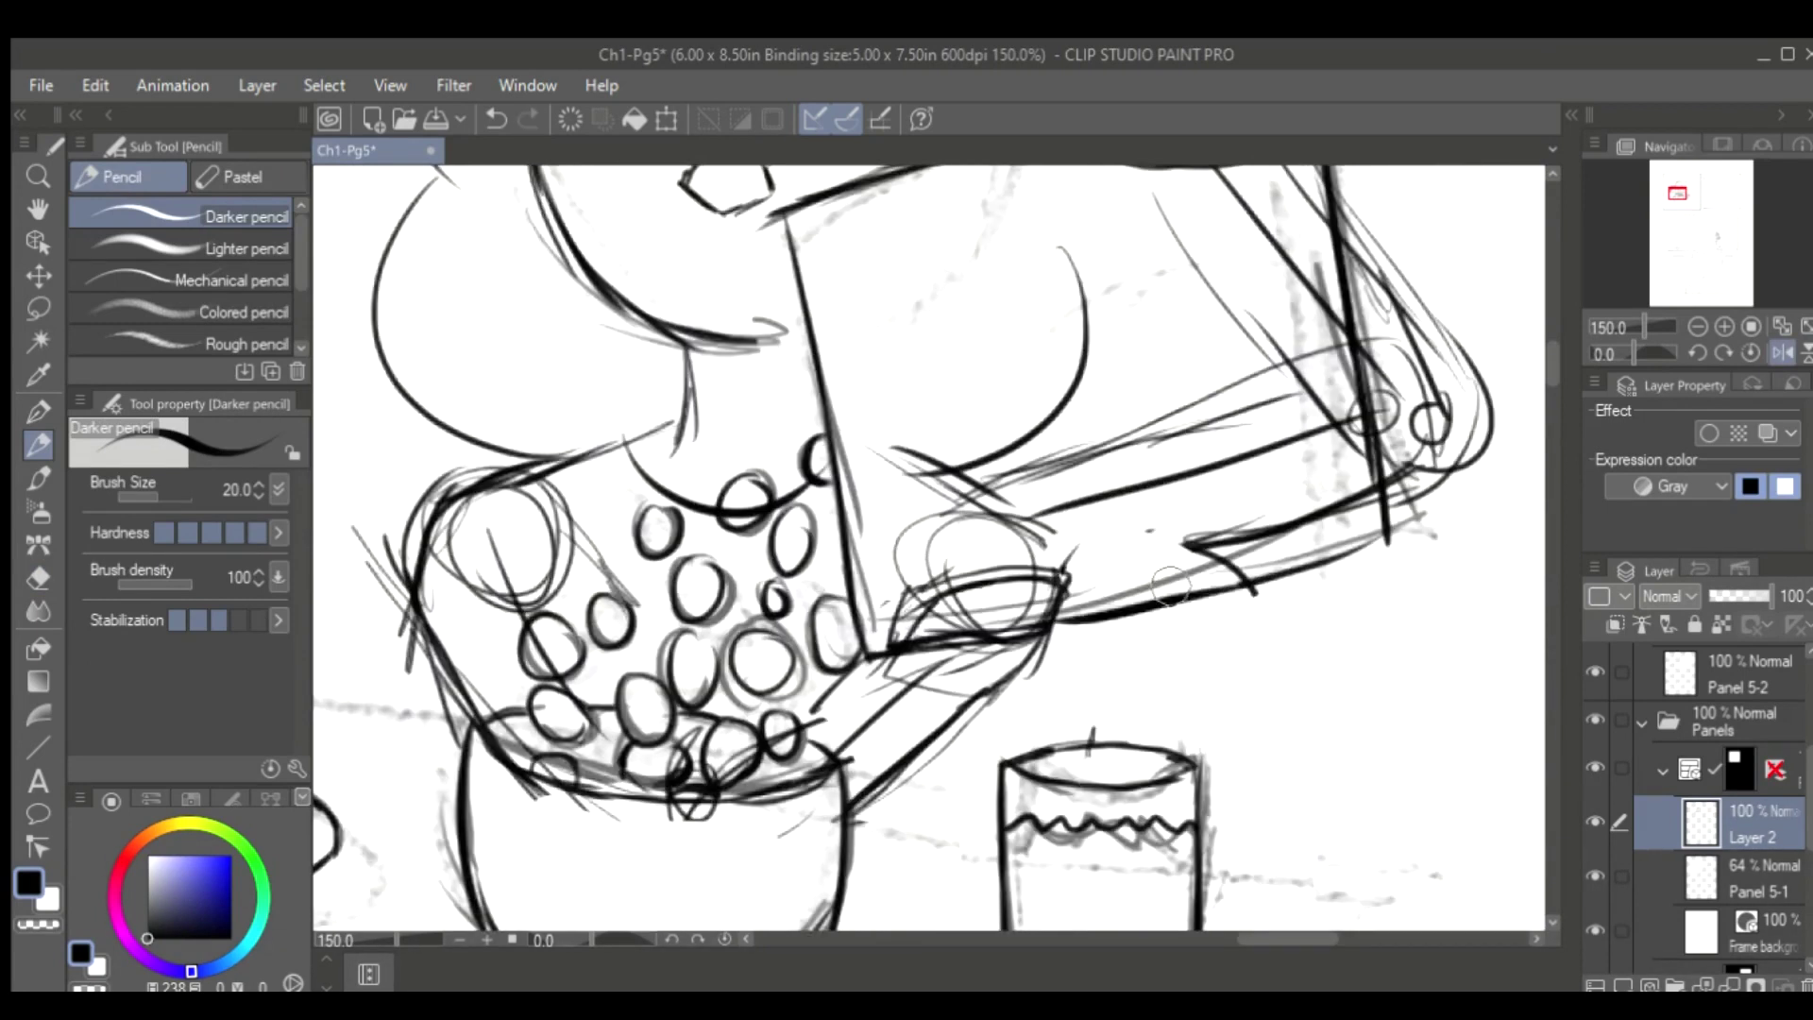
Replace the arm outside the box with one running from the upper hand to an elbow inside the box's outer lower corner
scroll(1181, 619, "down", 4)
scroll(1181, 621, "up", 2)
scroll(1180, 621, "up", 1)
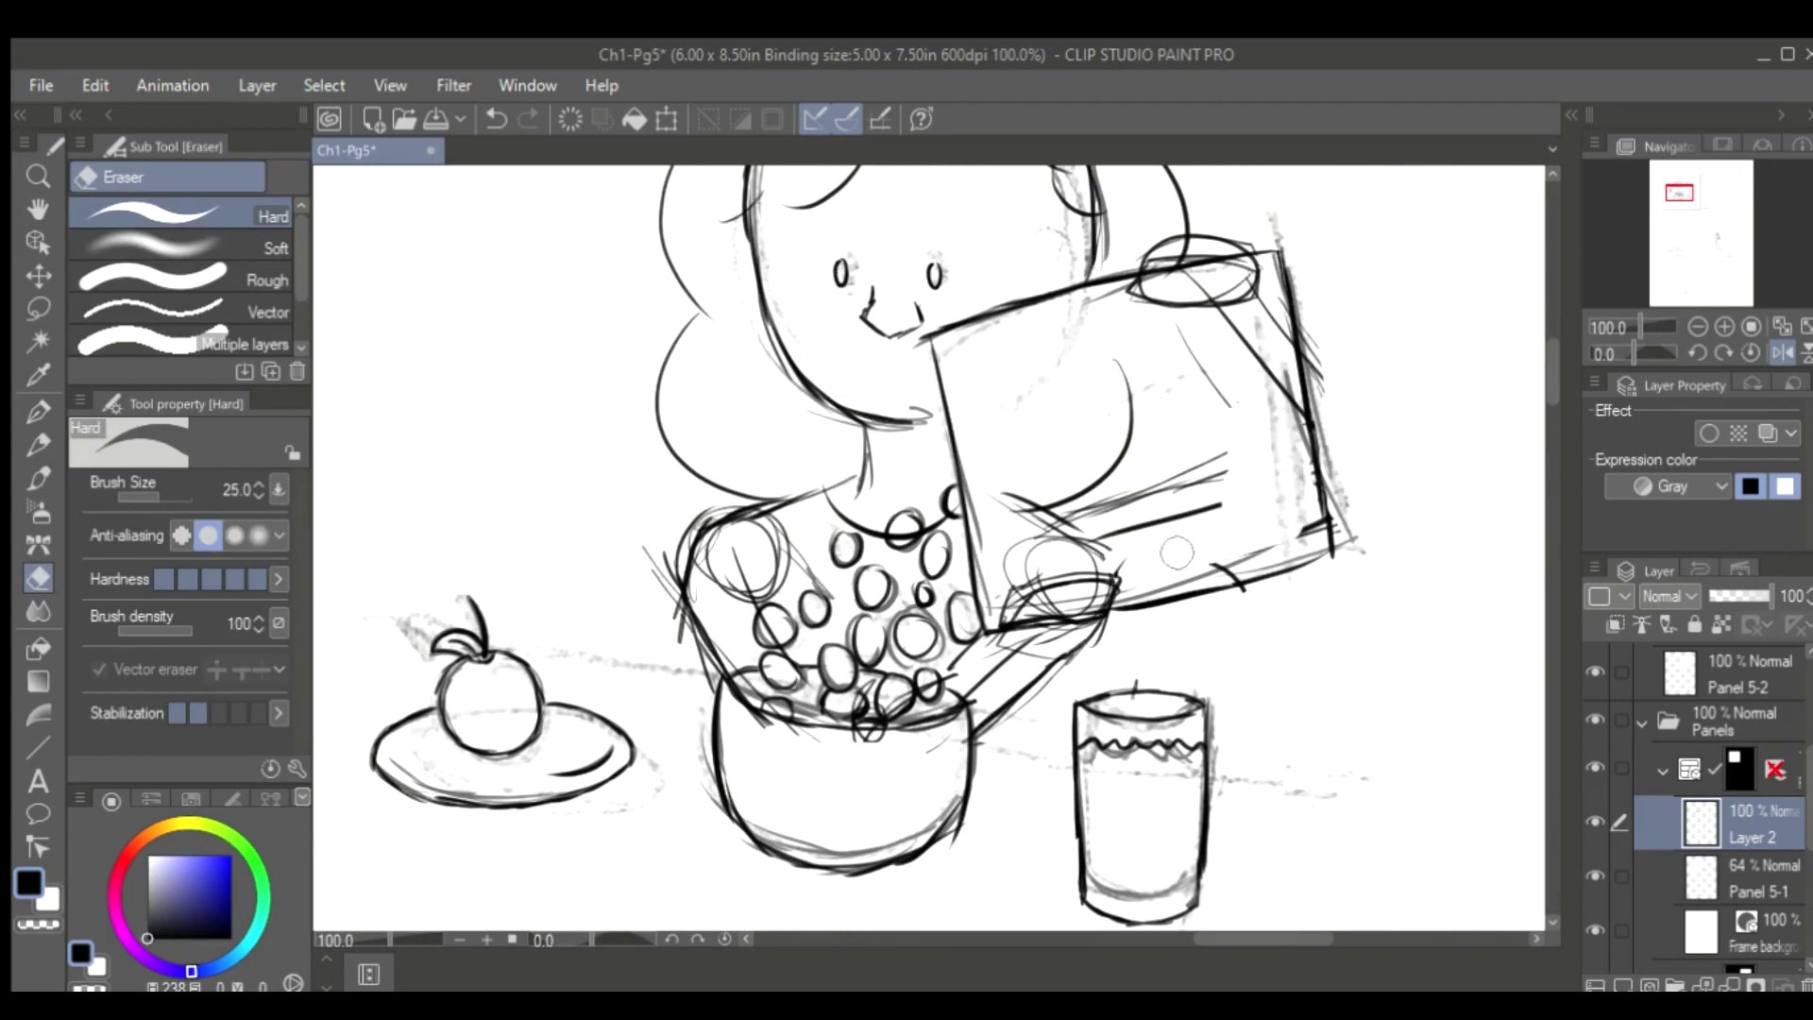
left_click_drag(1204, 307, 1299, 502)
left_click_drag(1204, 312, 1245, 453)
left_click_drag(1256, 317, 1315, 429)
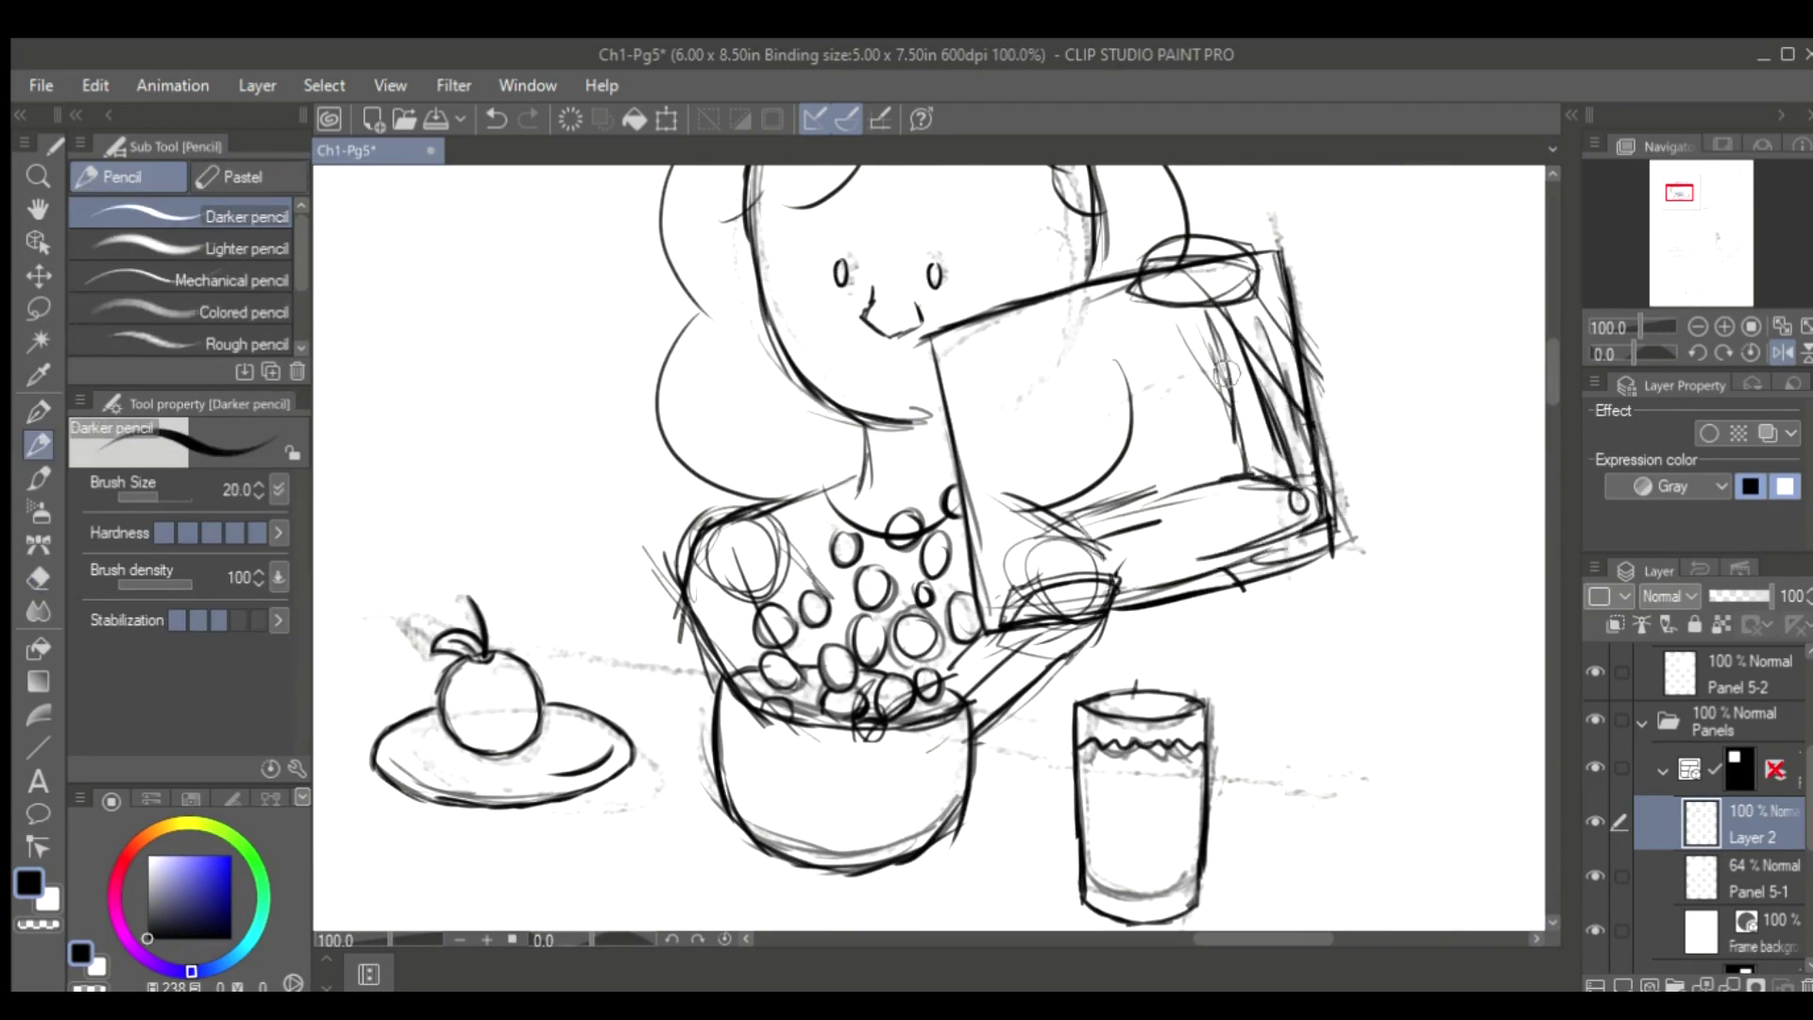
Draw a straight, slanting table edge line across the full width of the first panel
scroll(1209, 586, "down", 2)
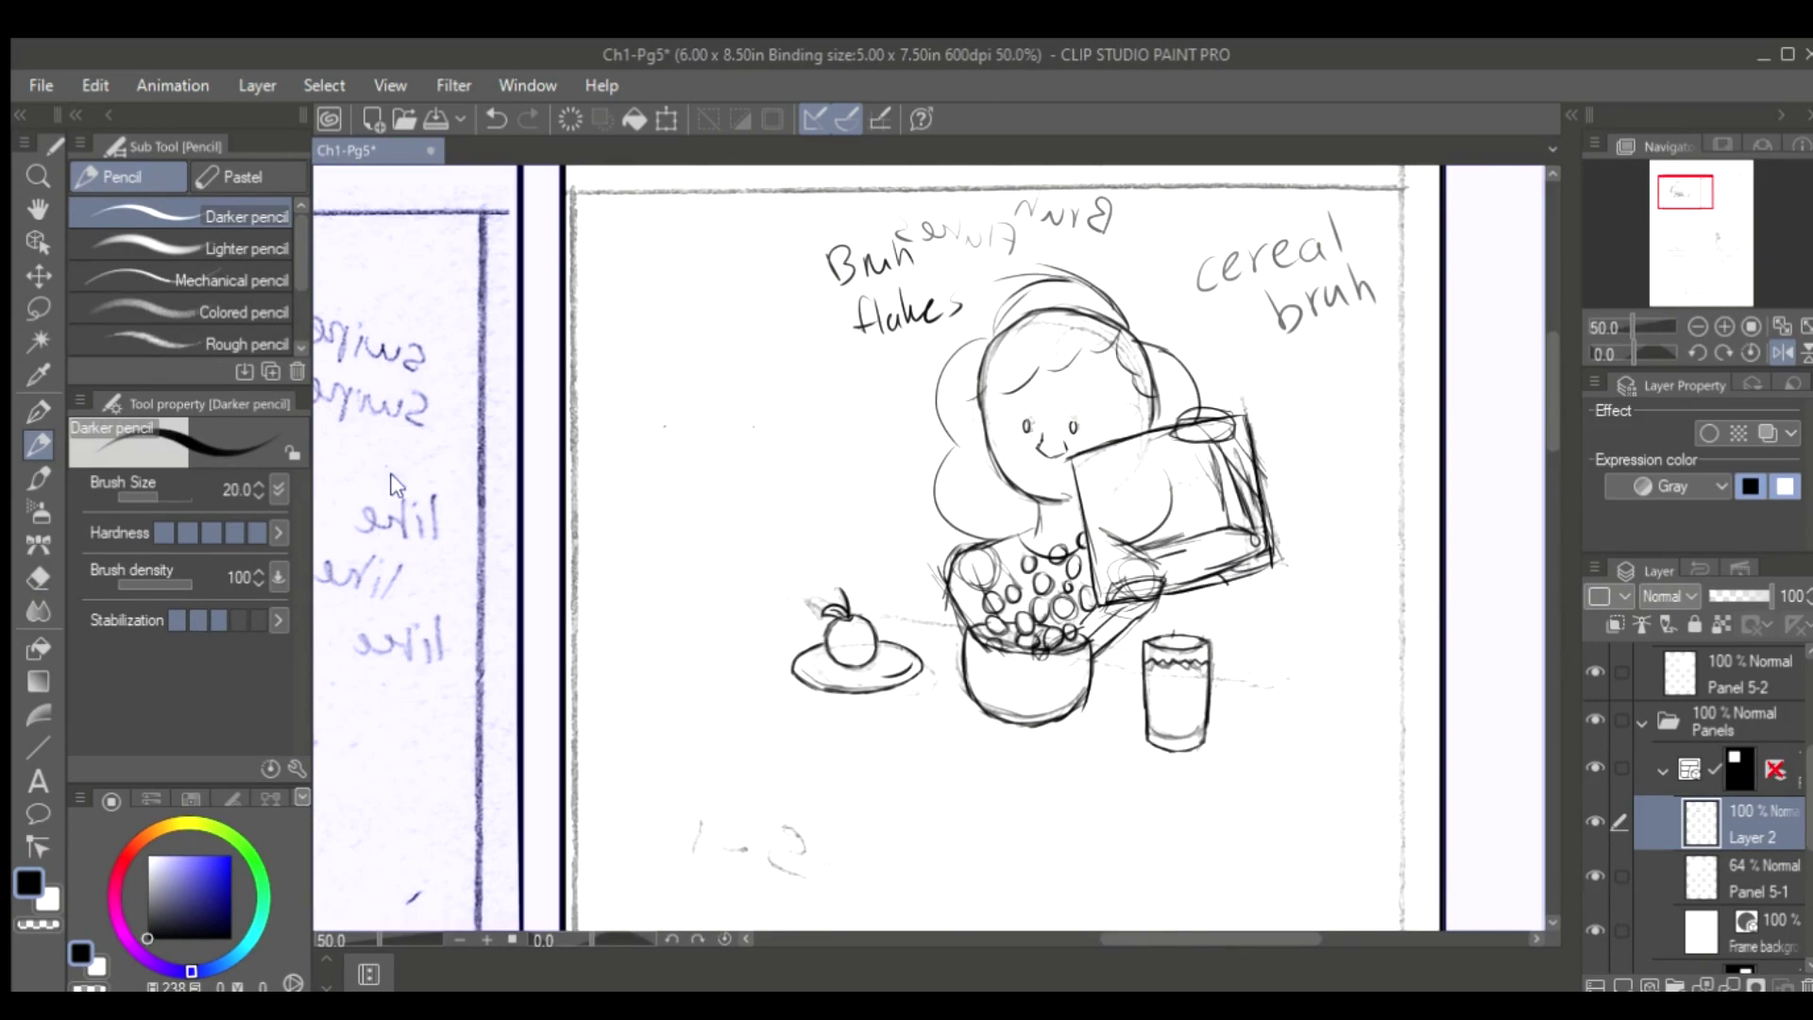
left_click(38, 748)
left_click_drag(736, 580, 1407, 708)
Select the whole first-panel sketch, enlarge it to 135% within the panel, and save the page
scroll(1039, 651, "down", 1)
key("m")
mouse_move(746, 348)
left_mouse_down()
mouse_move(1237, 822)
mouse_move(746, 850)
mouse_move(605, 958)
left_mouse_up()
key("ctrl+t")
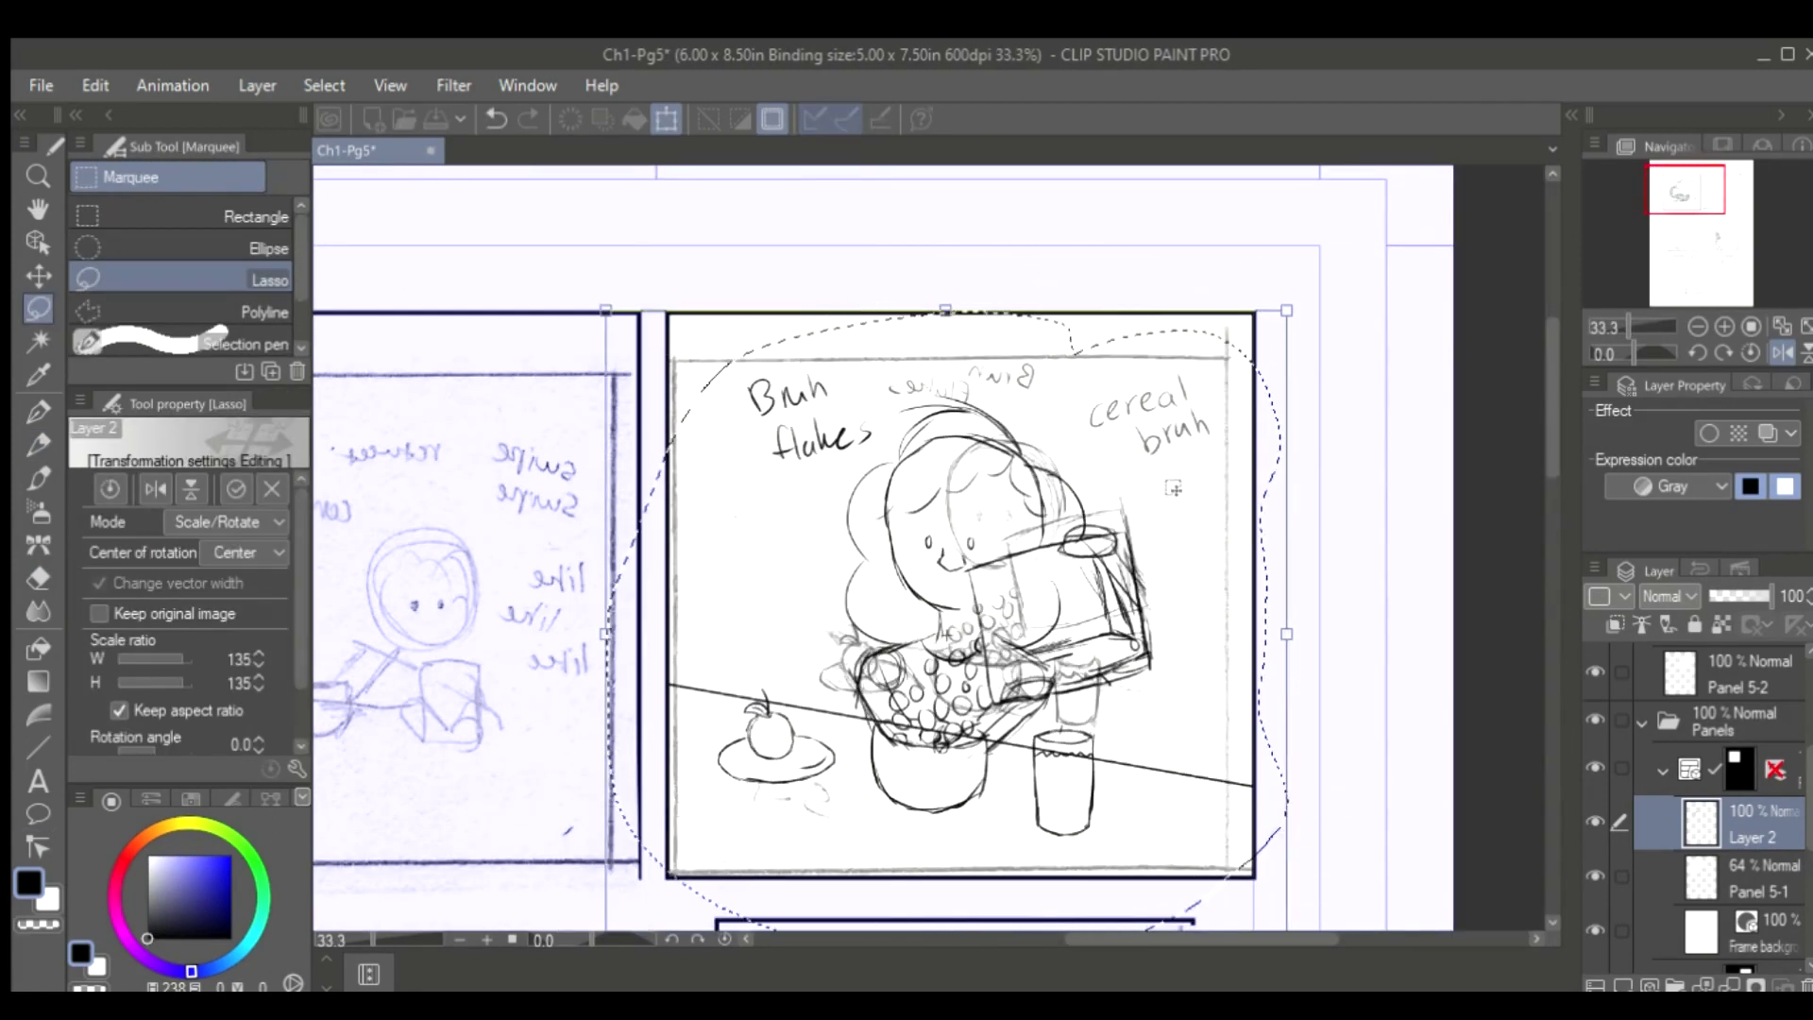
key("Return")
key("ctrl+d")
key("alt+bracketright")
key("ctrl+s")
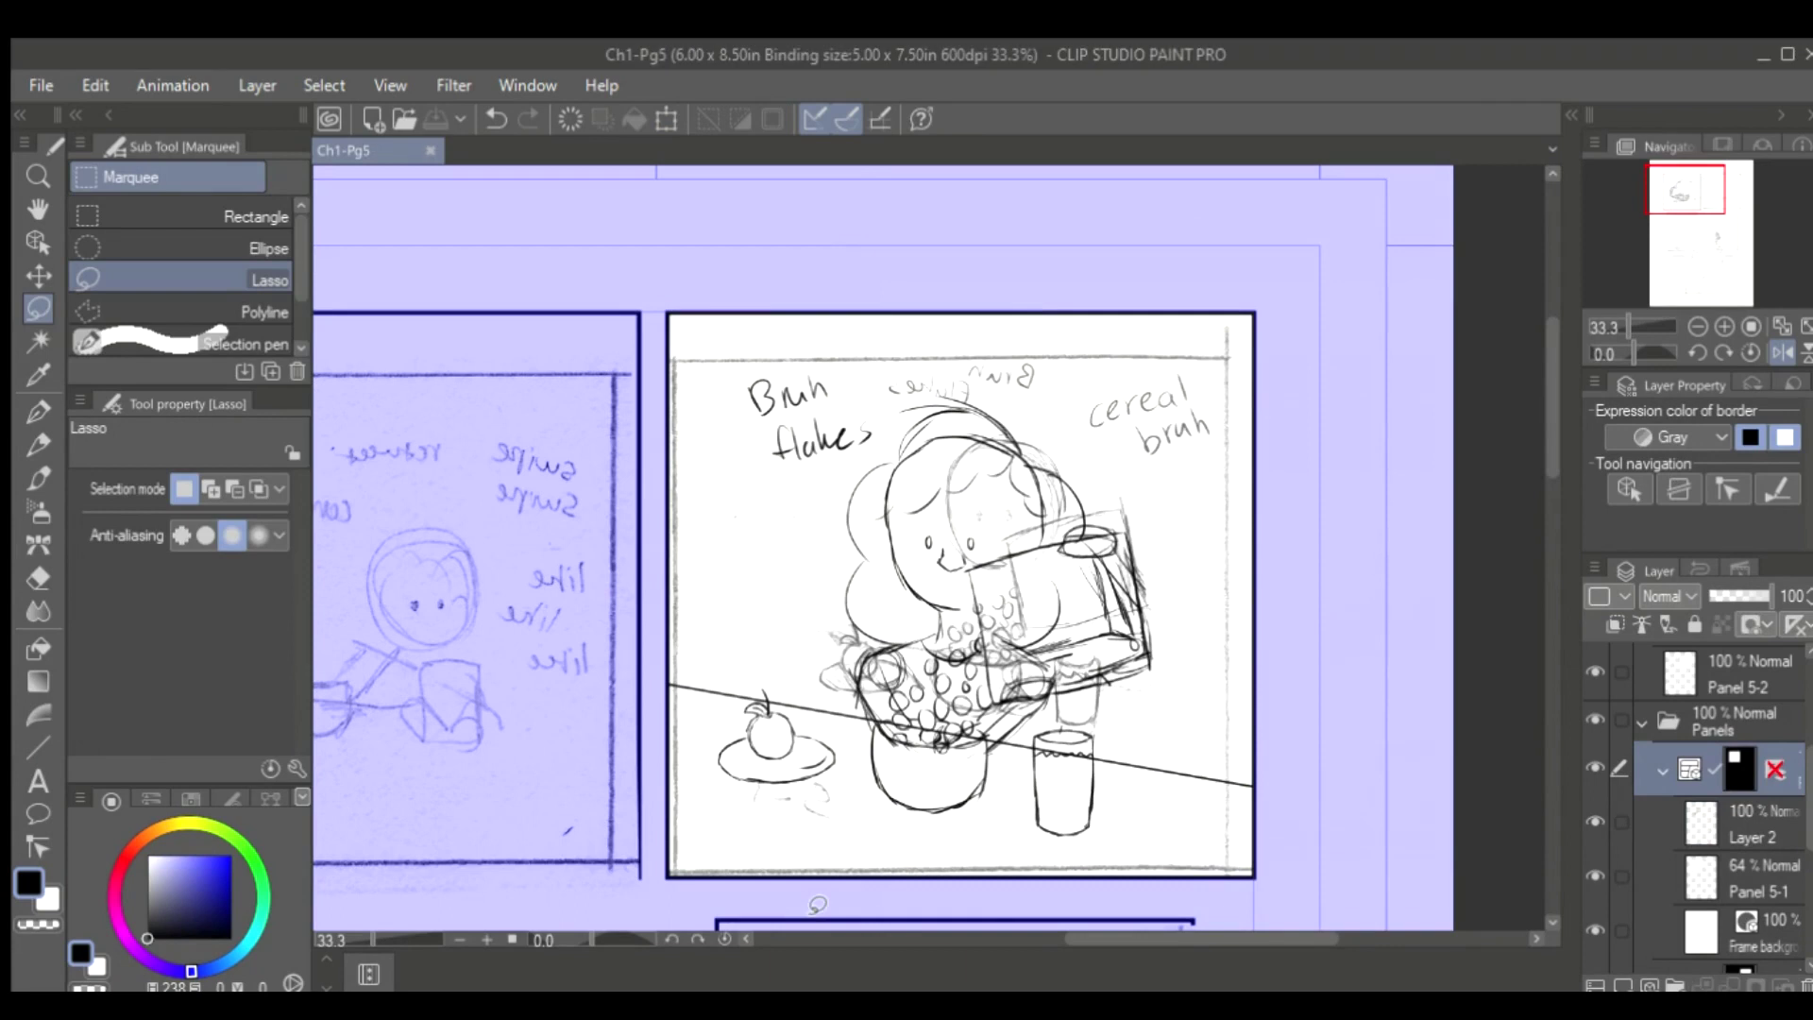
Move the Panel 5-2 draft layer into the second panel's frame folder and save the page
scroll(818, 904, "left", 3)
left_click_drag(1707, 673, 1668, 854)
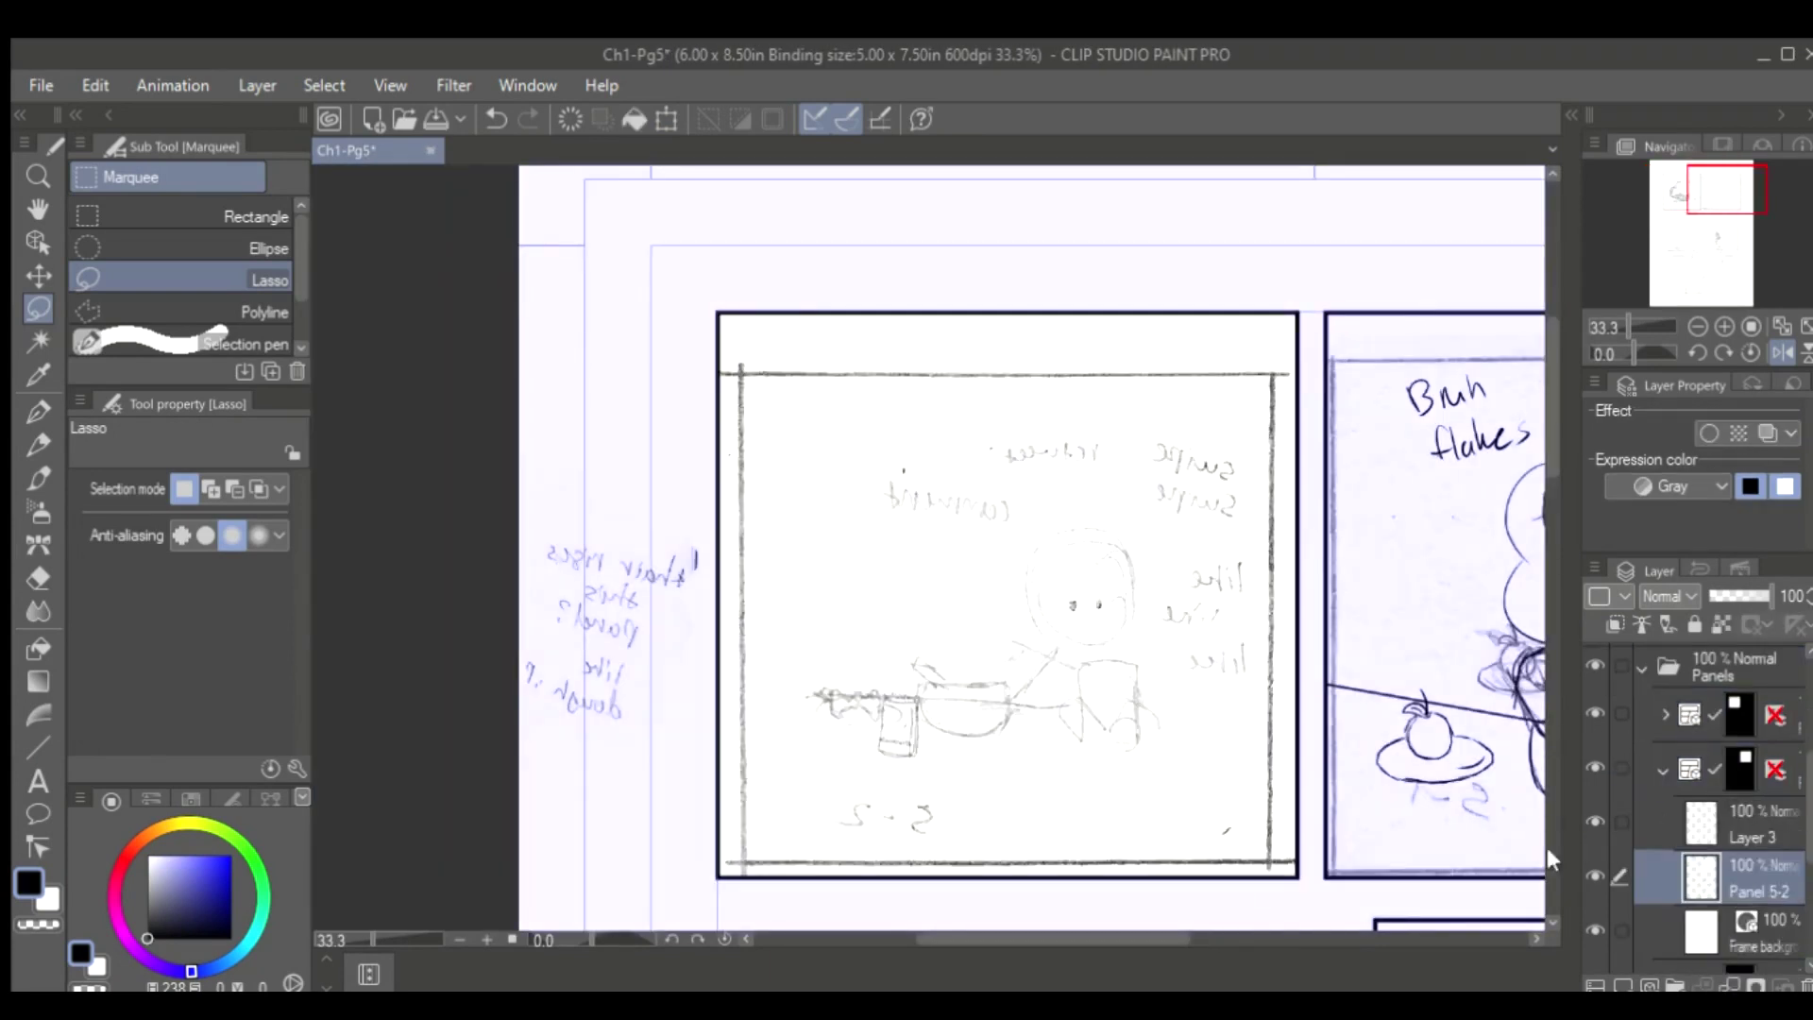
left_click_drag(1207, 940, 1250, 944)
scroll(1229, 945, "left", 6)
key("ctrl+s")
On Layer 3, pencil the character's round head and the shoulder and elbow circles joined by arm guide lines
key("alt+bracketright")
key("ctrl+plus")
key("ctrl+plus")
scroll(1540, 392, "down", 3)
scroll(1539, 391, "up", 1)
key("p")
left_click_drag(930, 406, 1114, 362)
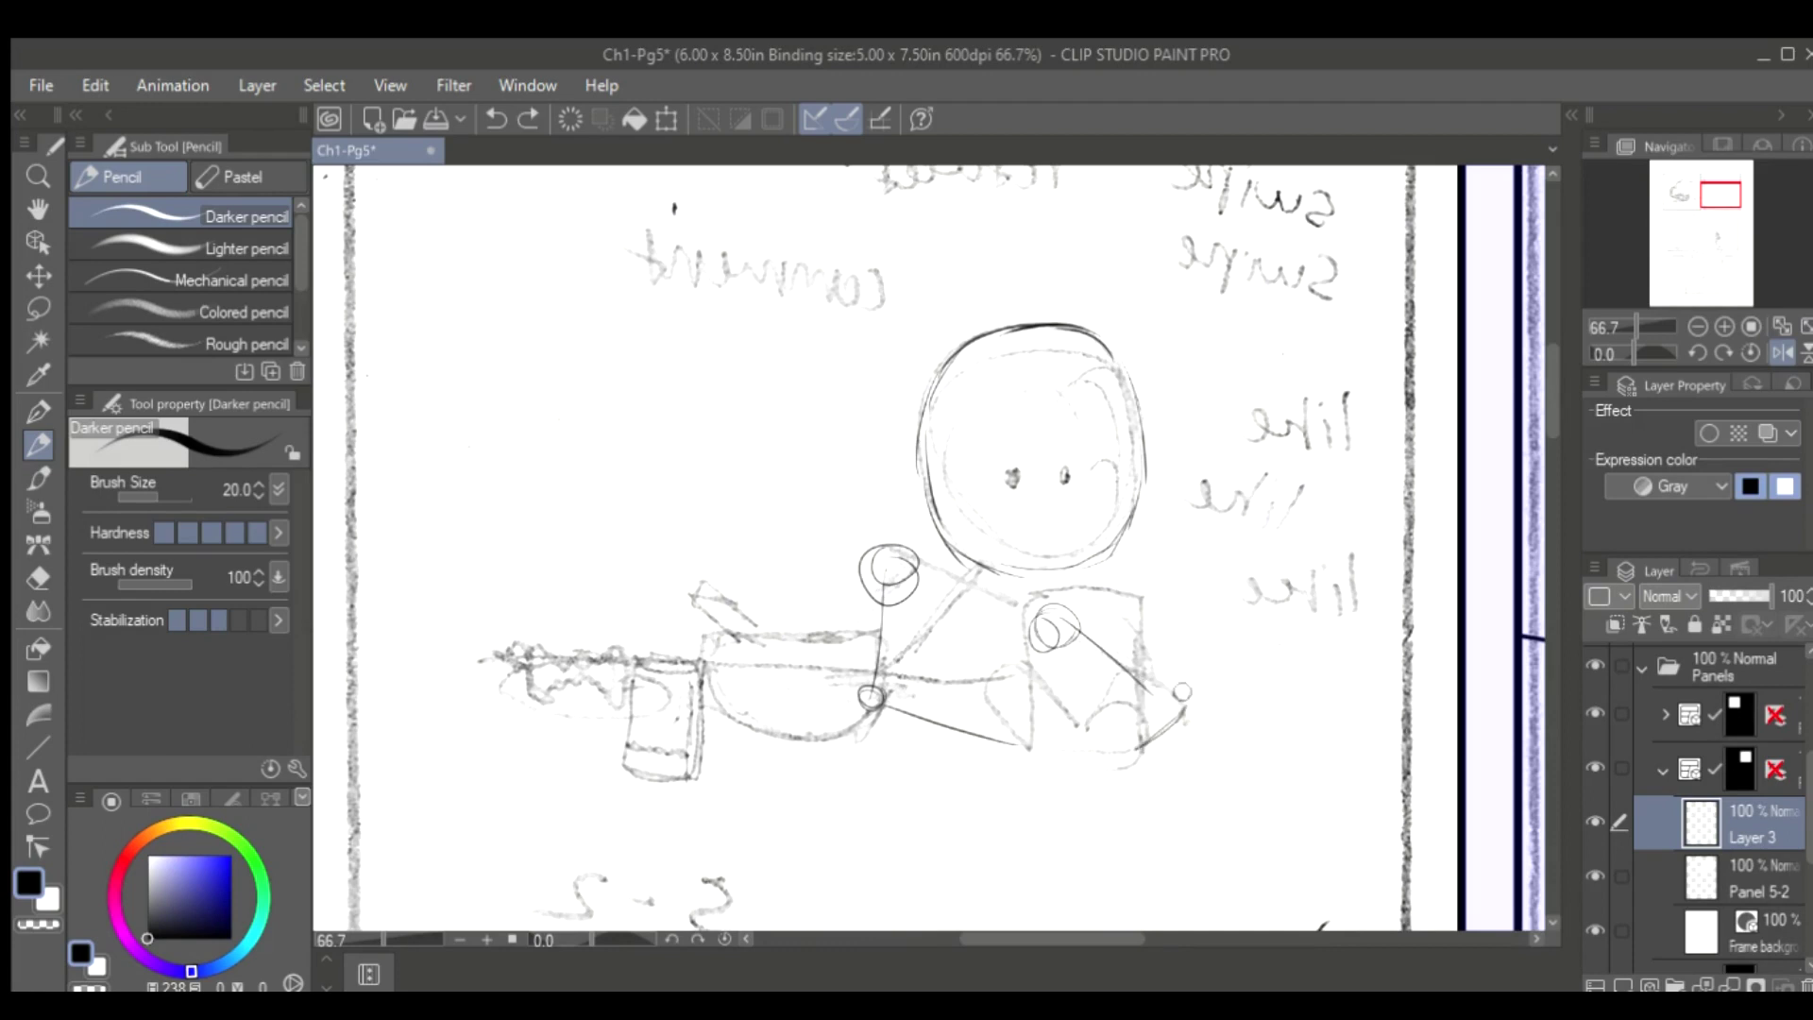
Sketch an upright phone in front of the chest with a hand gripping its back, following the phone reference photo
key("h")
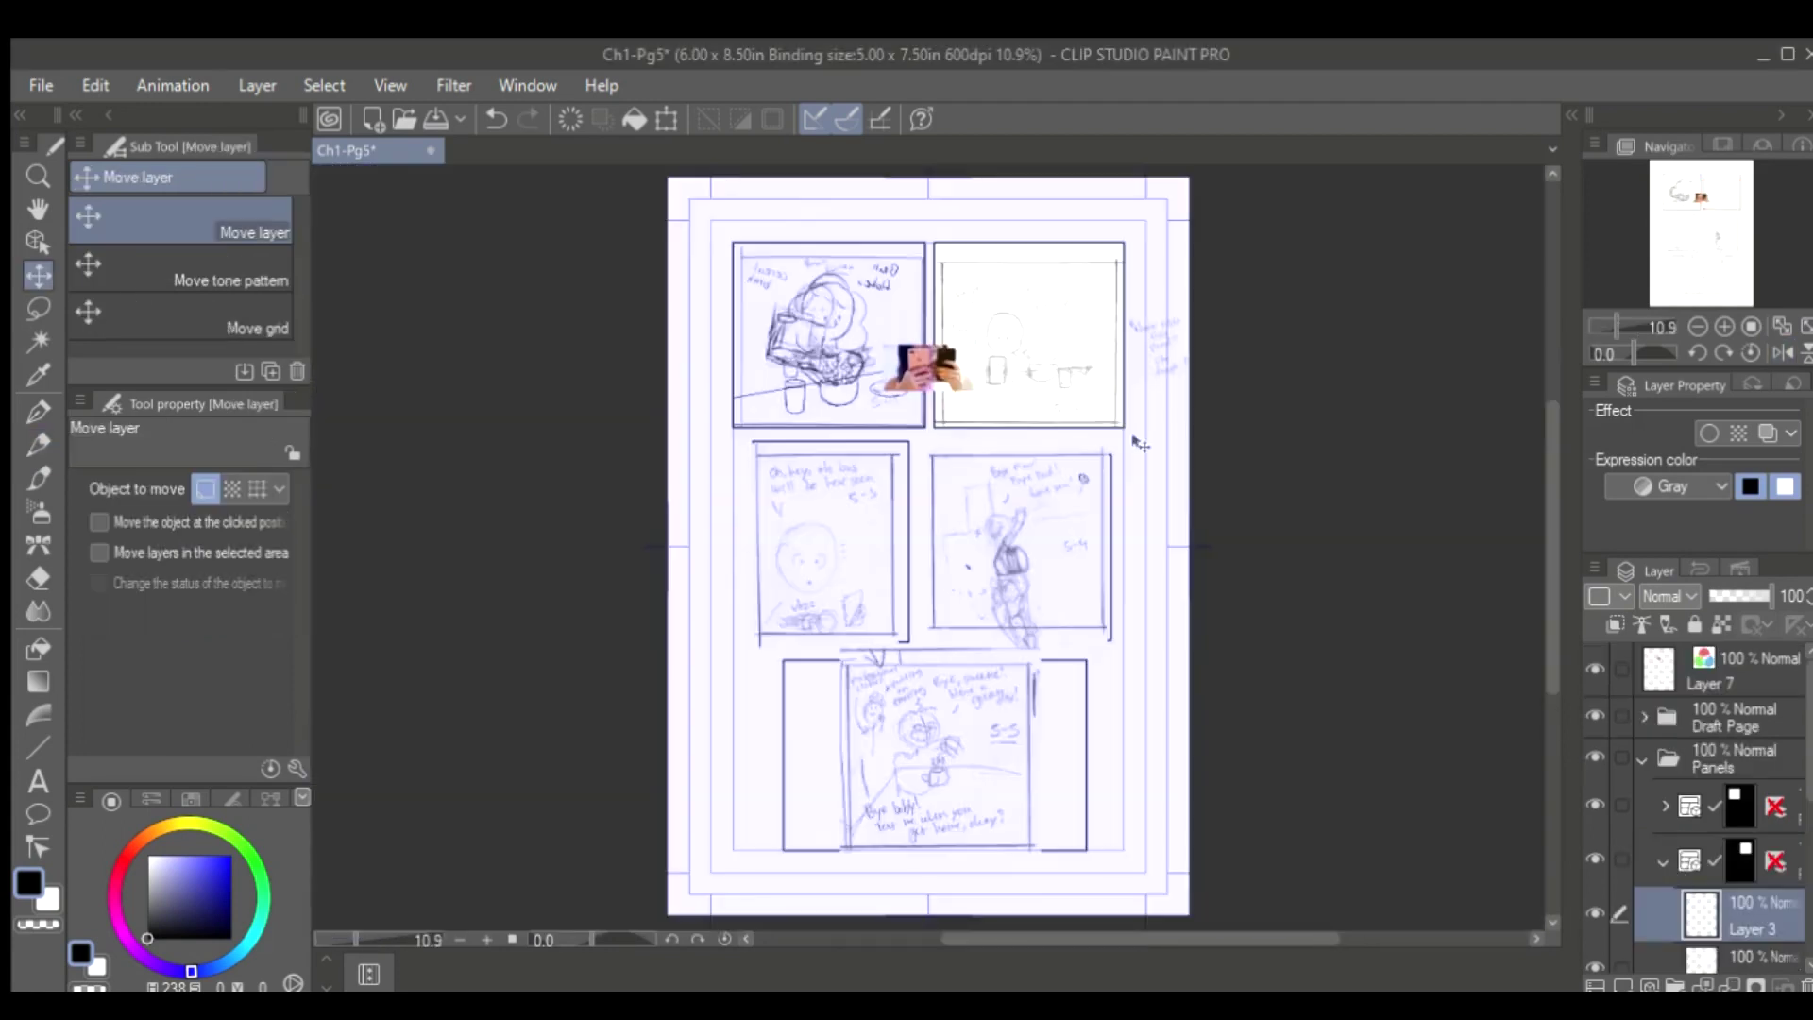
key("ctrl+s")
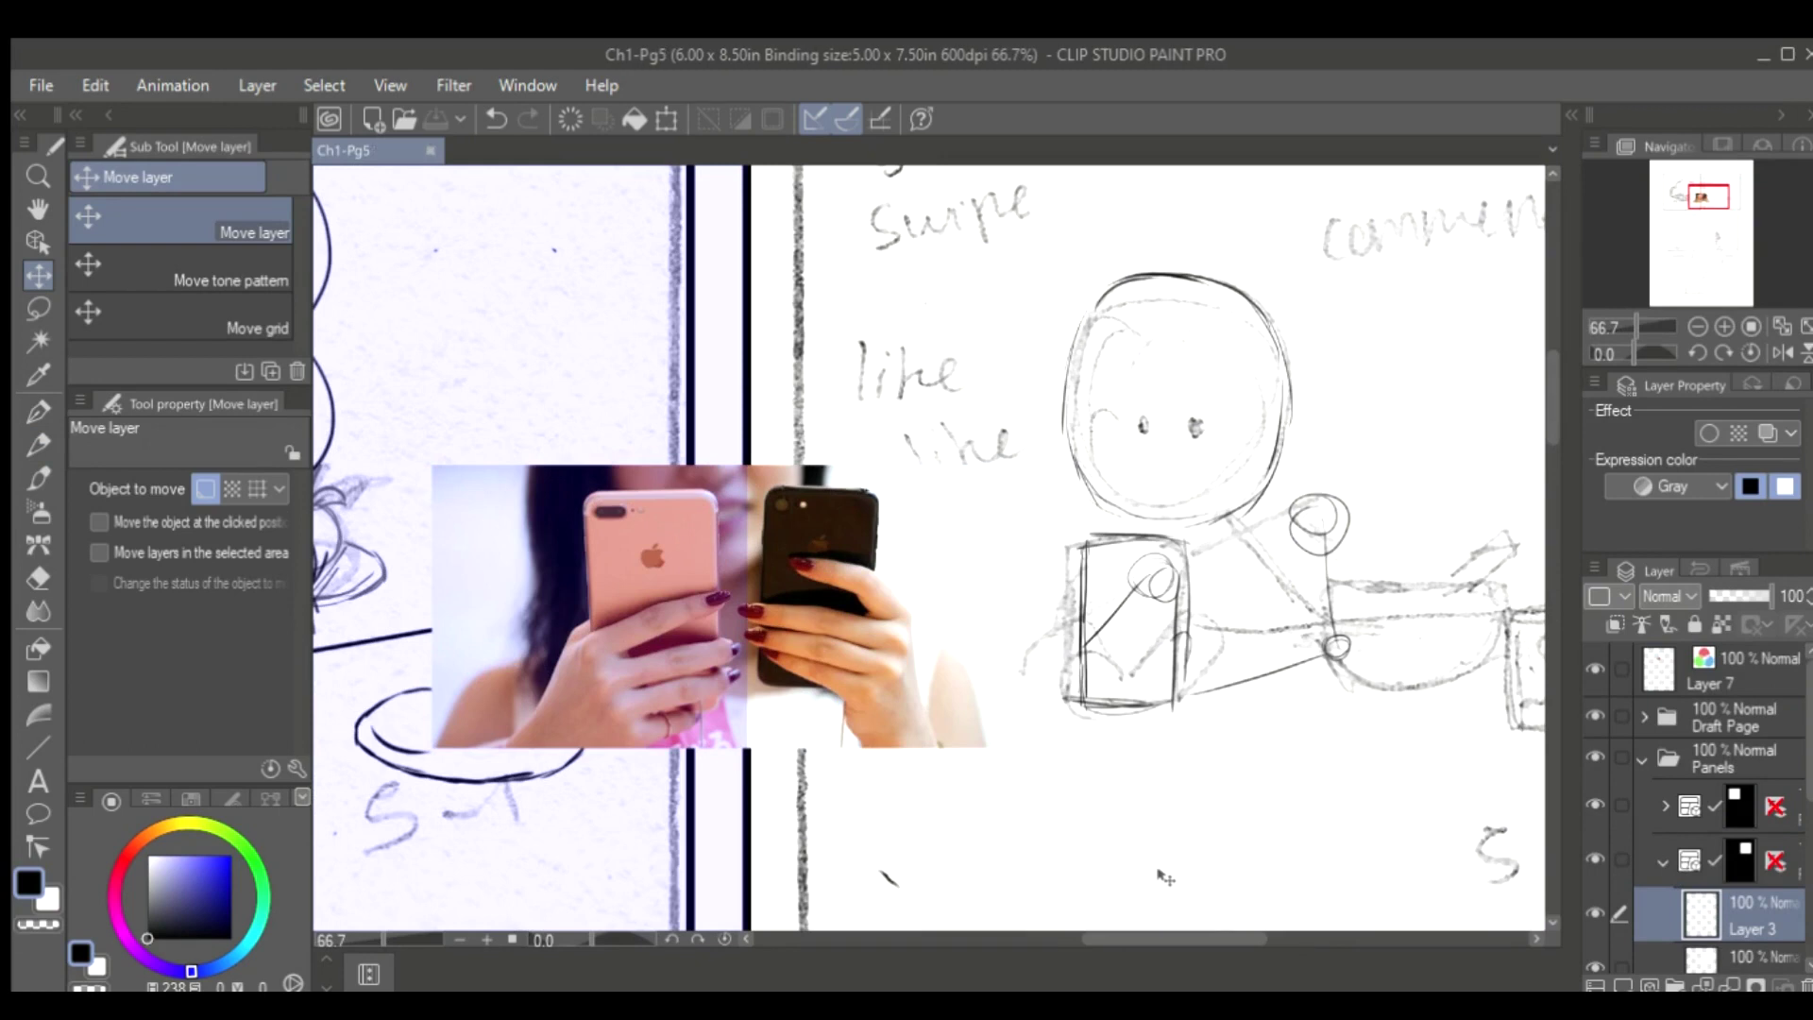
scroll(1169, 713, "up", 1)
left_click(38, 444)
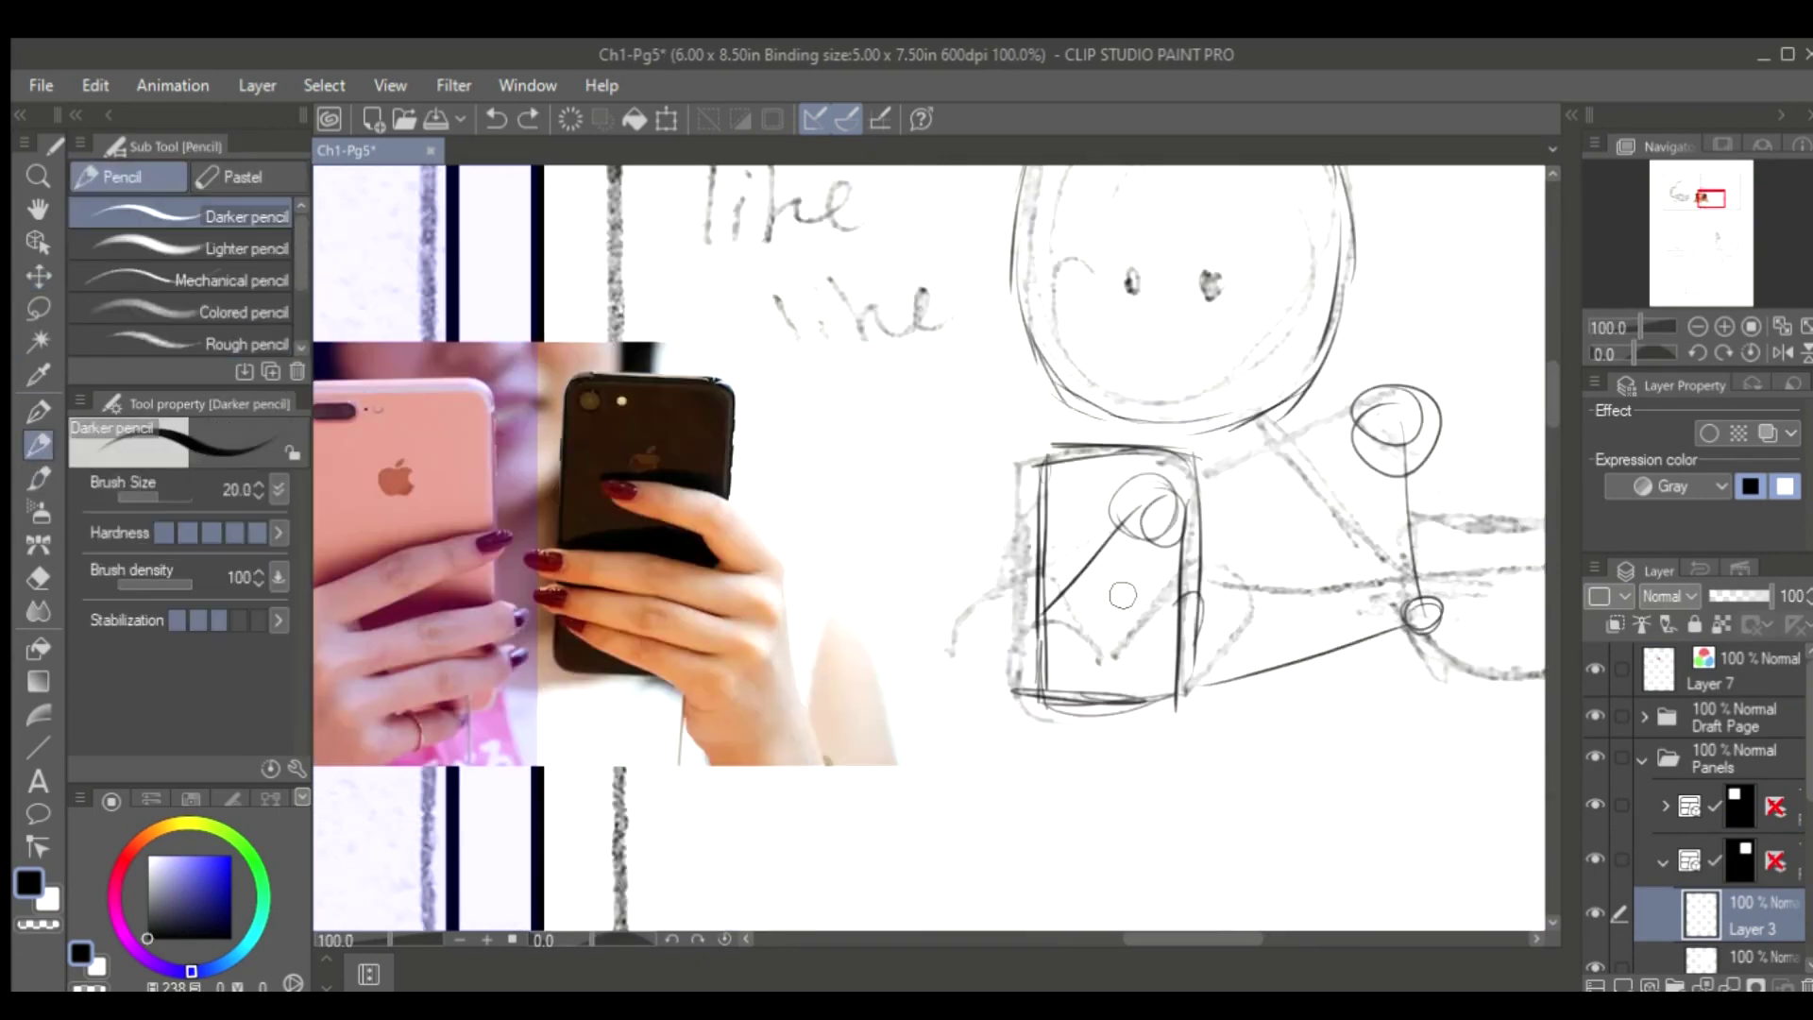
scroll(1084, 672, "left", 3)
left_click_drag(1353, 685, 1261, 636)
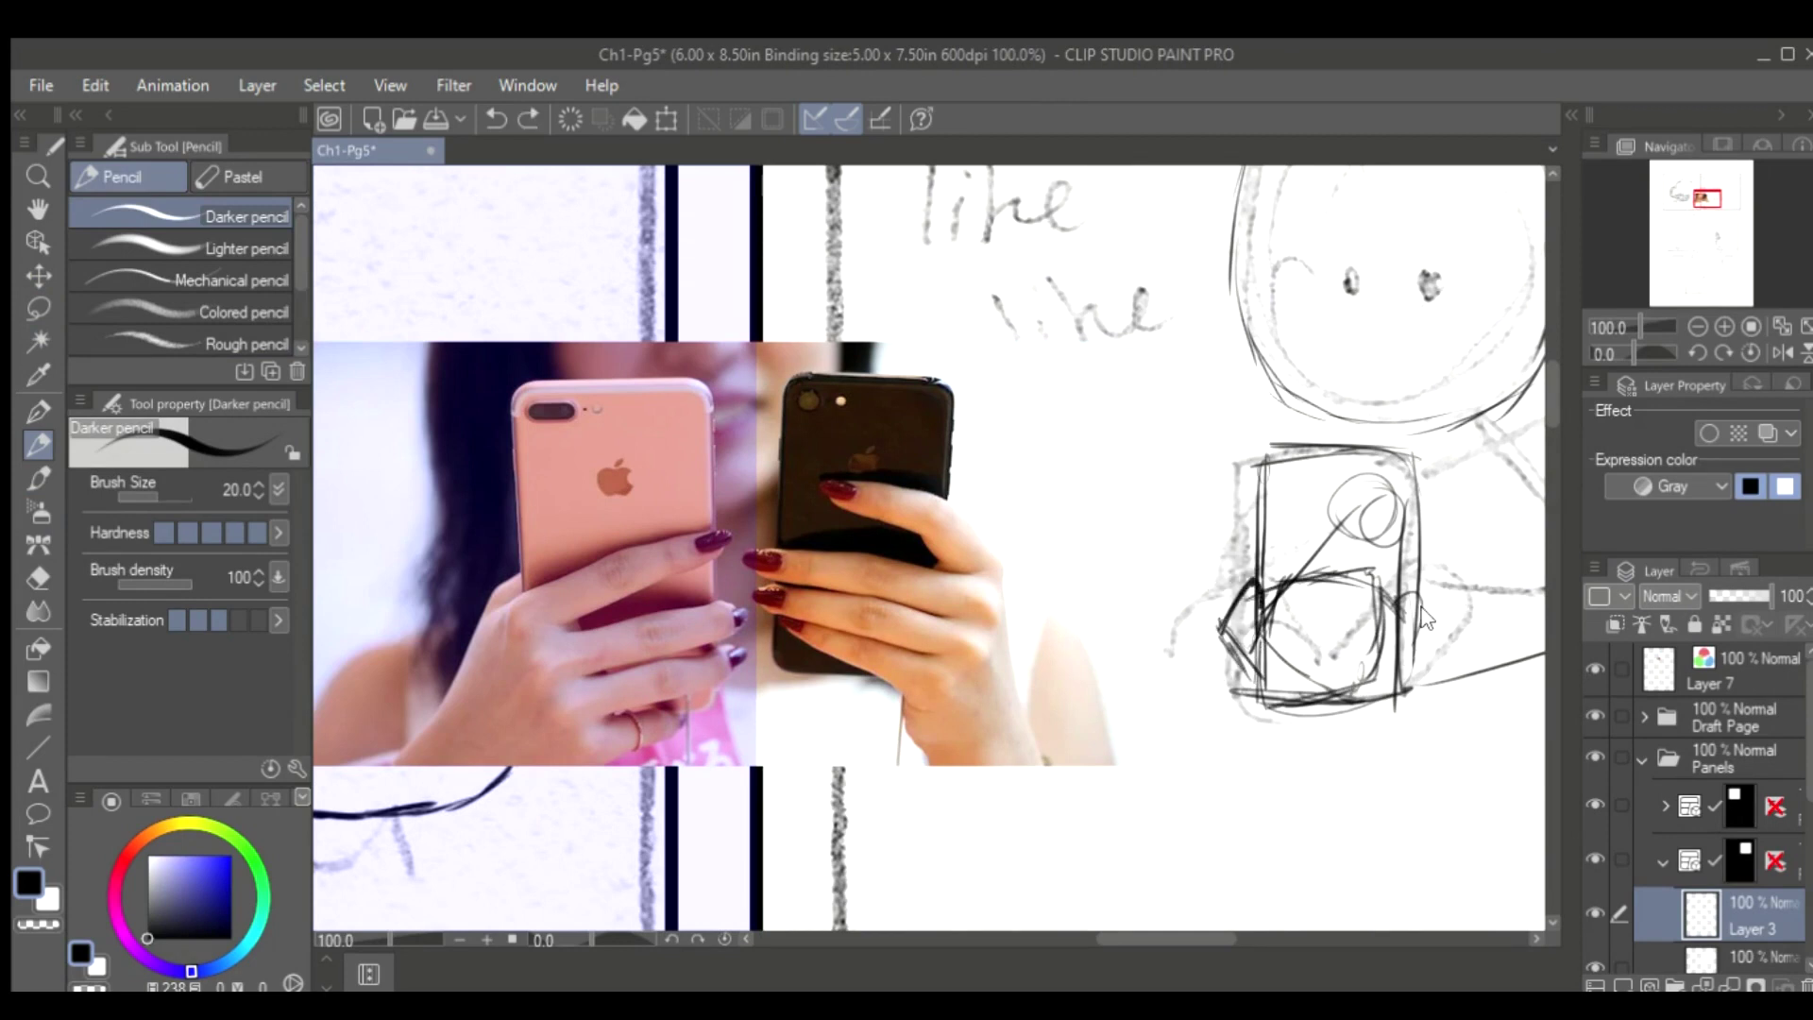
Sketch the neck and the bent arm from the shoulder to the elbow, with the forearm reaching the phone
key("h")
mouse_move(797, 388)
left_mouse_down()
mouse_move(755, 638)
mouse_move(839, 619)
mouse_move(1017, 710)
left_mouse_up()
left_click_drag(821, 597, 1005, 638)
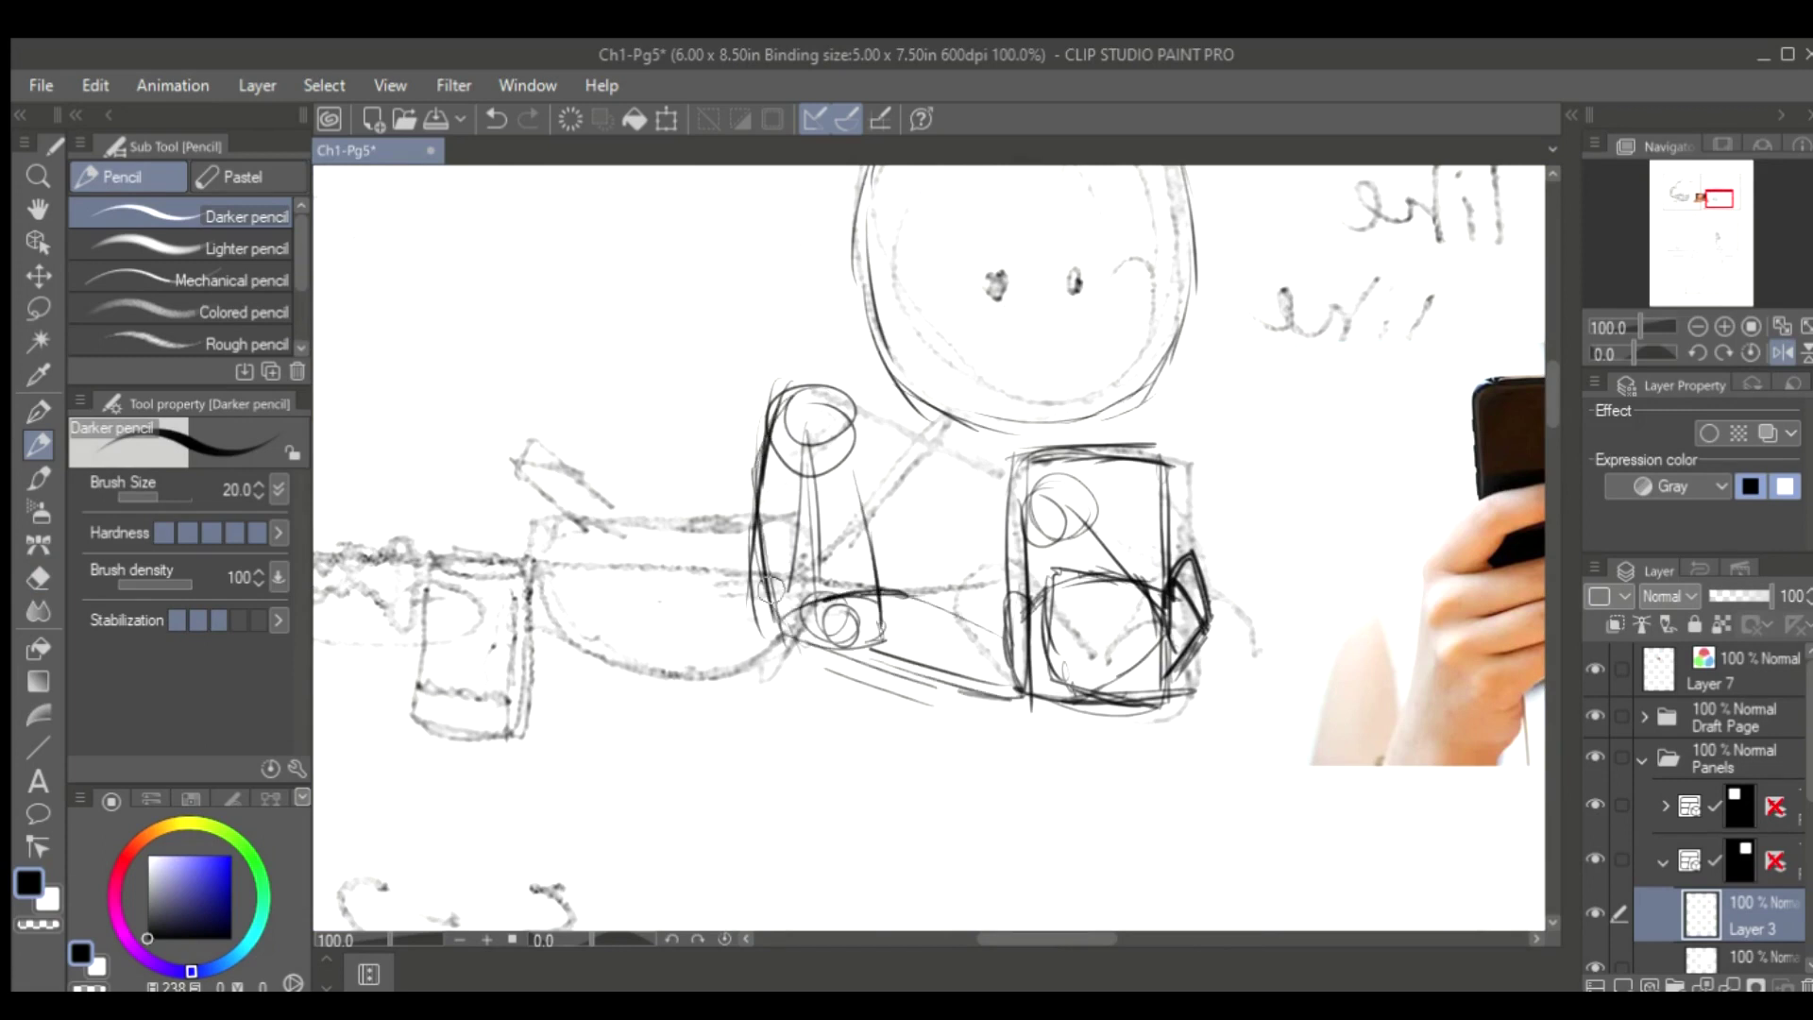
left_click_drag(793, 408, 757, 614)
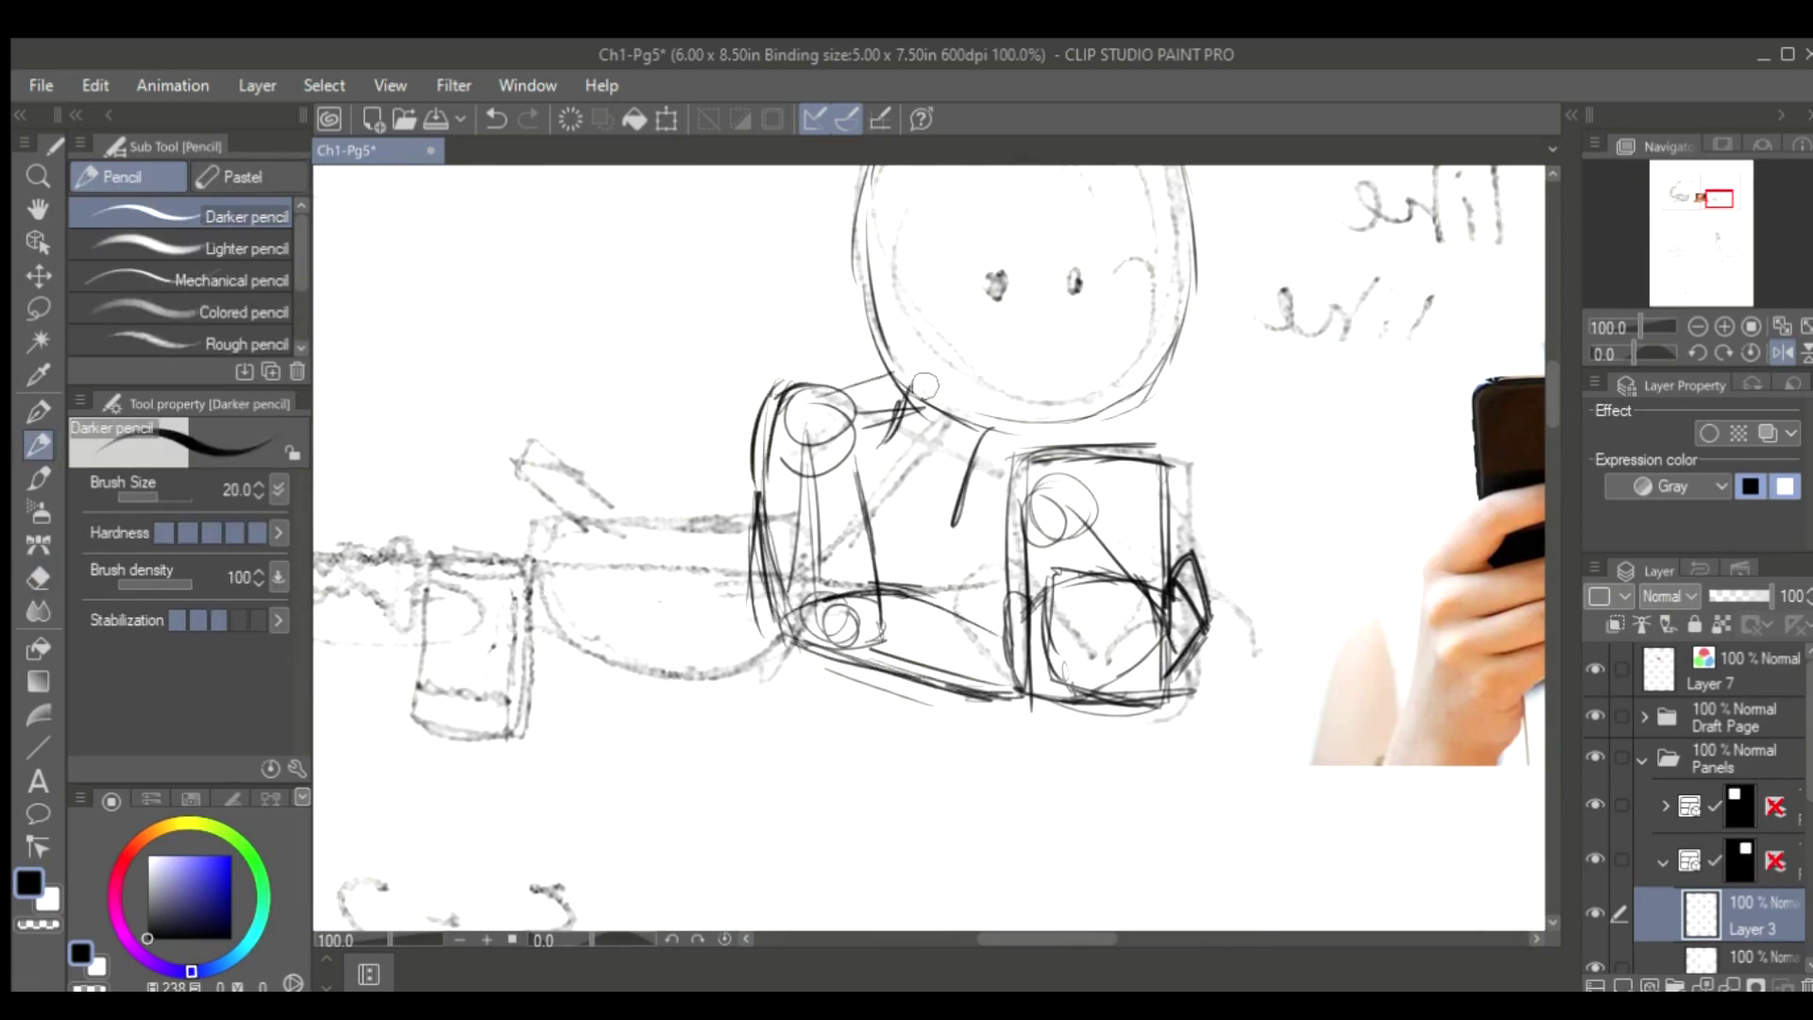
Select the head and neck sketch and reposition it above the shoulders with a transform
key("ctrl+shift+h")
key("m")
left_click_drag(925, 745, 900, 755)
key("ctrl+t")
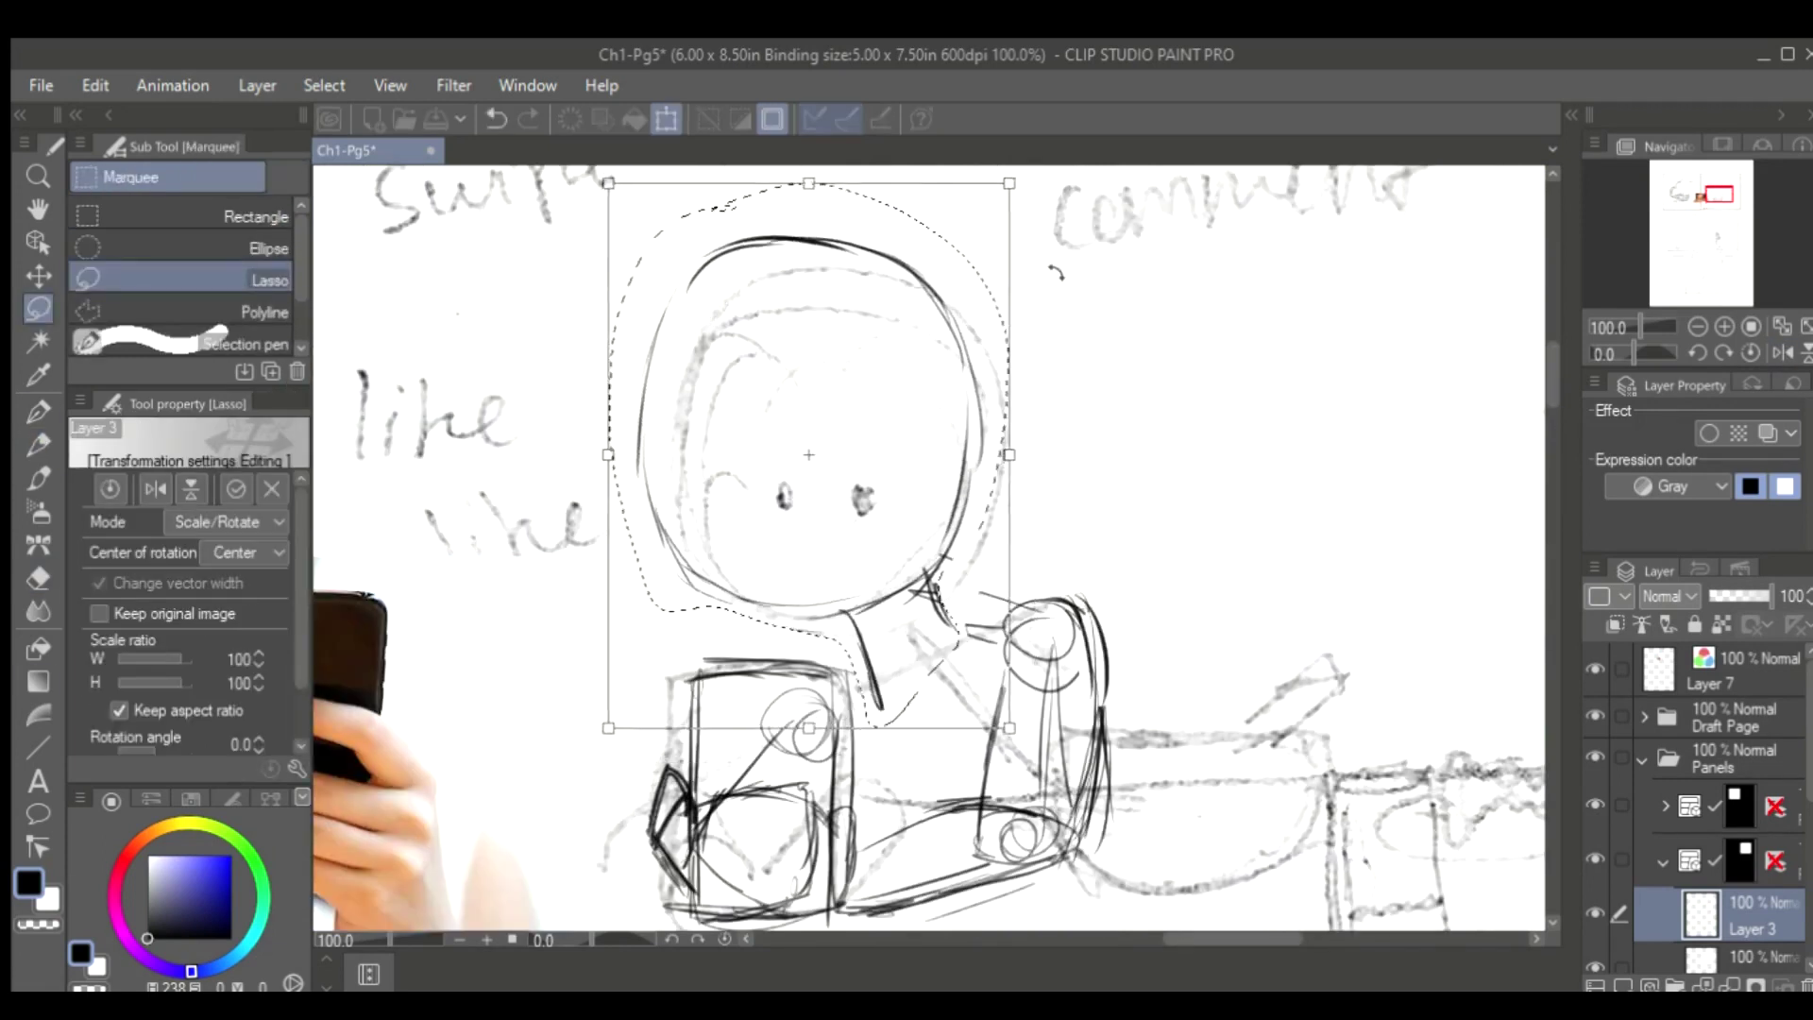
key("Return")
scroll(875, 508, "up", 2)
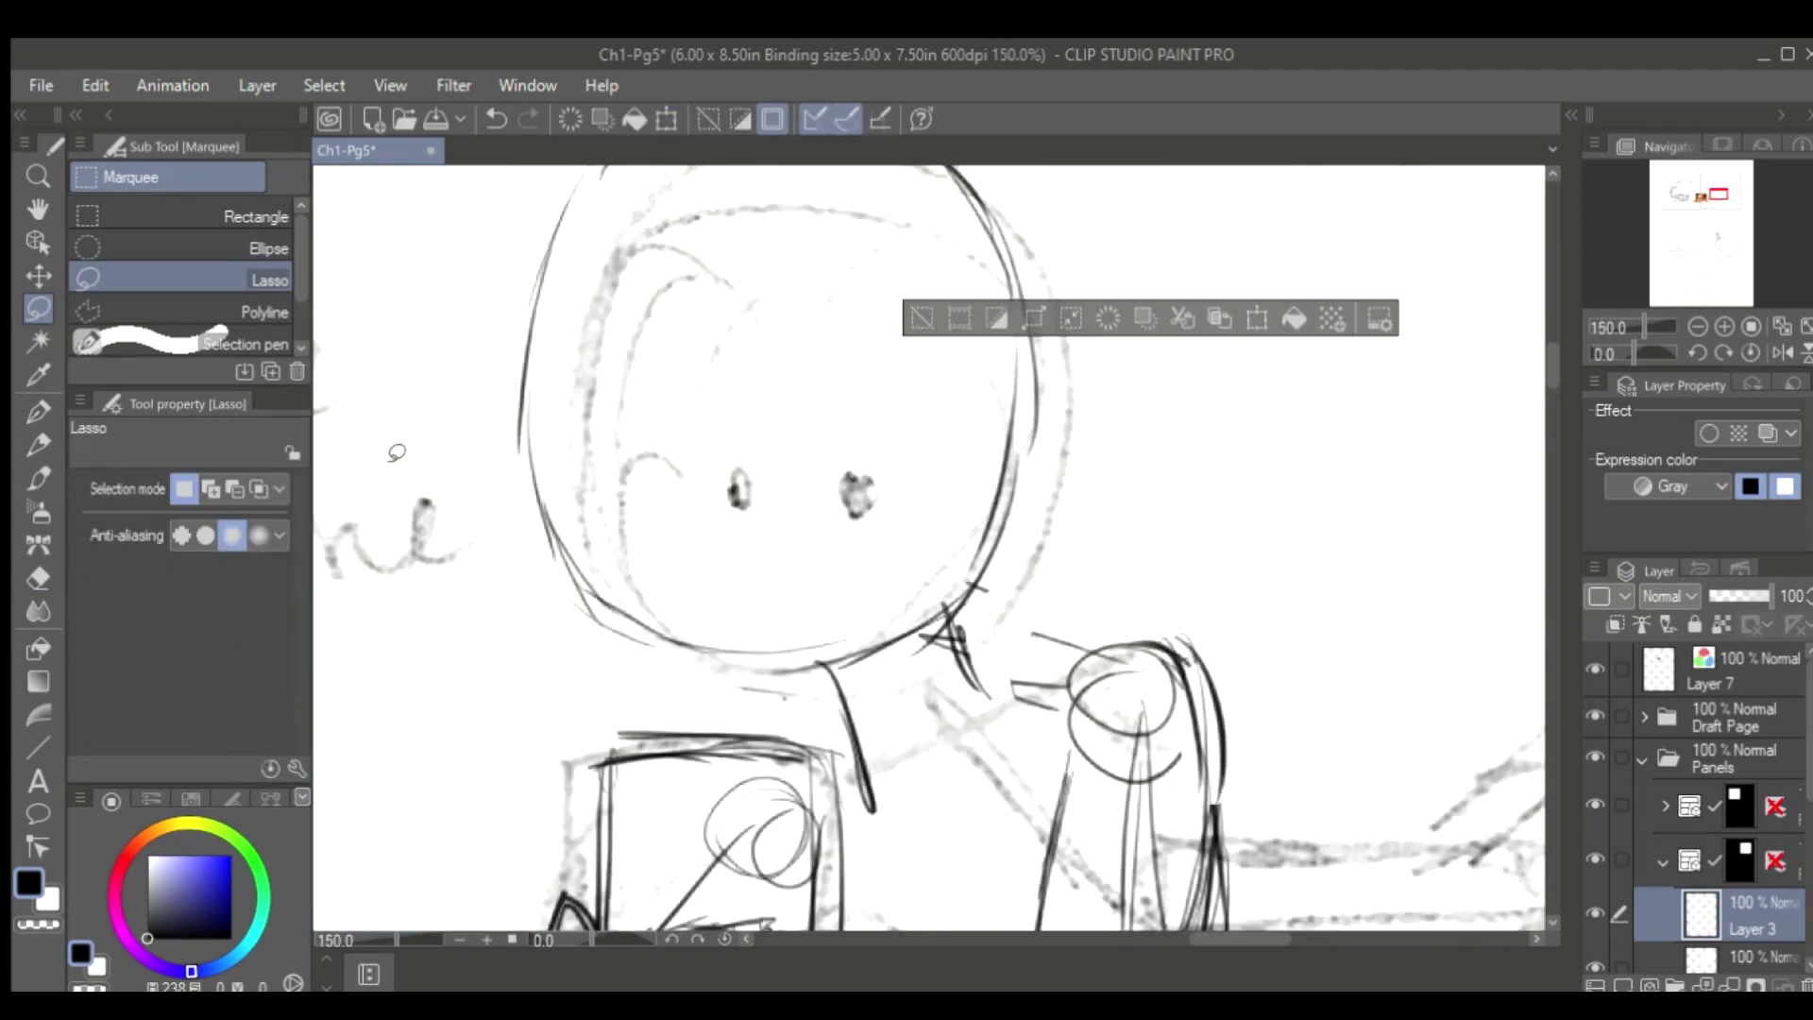
key("p")
key("ctrl+d")
Erase the shoulder construction circle and guide lines, then firm up the forearm, wrist and torso side outlines
scroll(1043, 680, "down", 3)
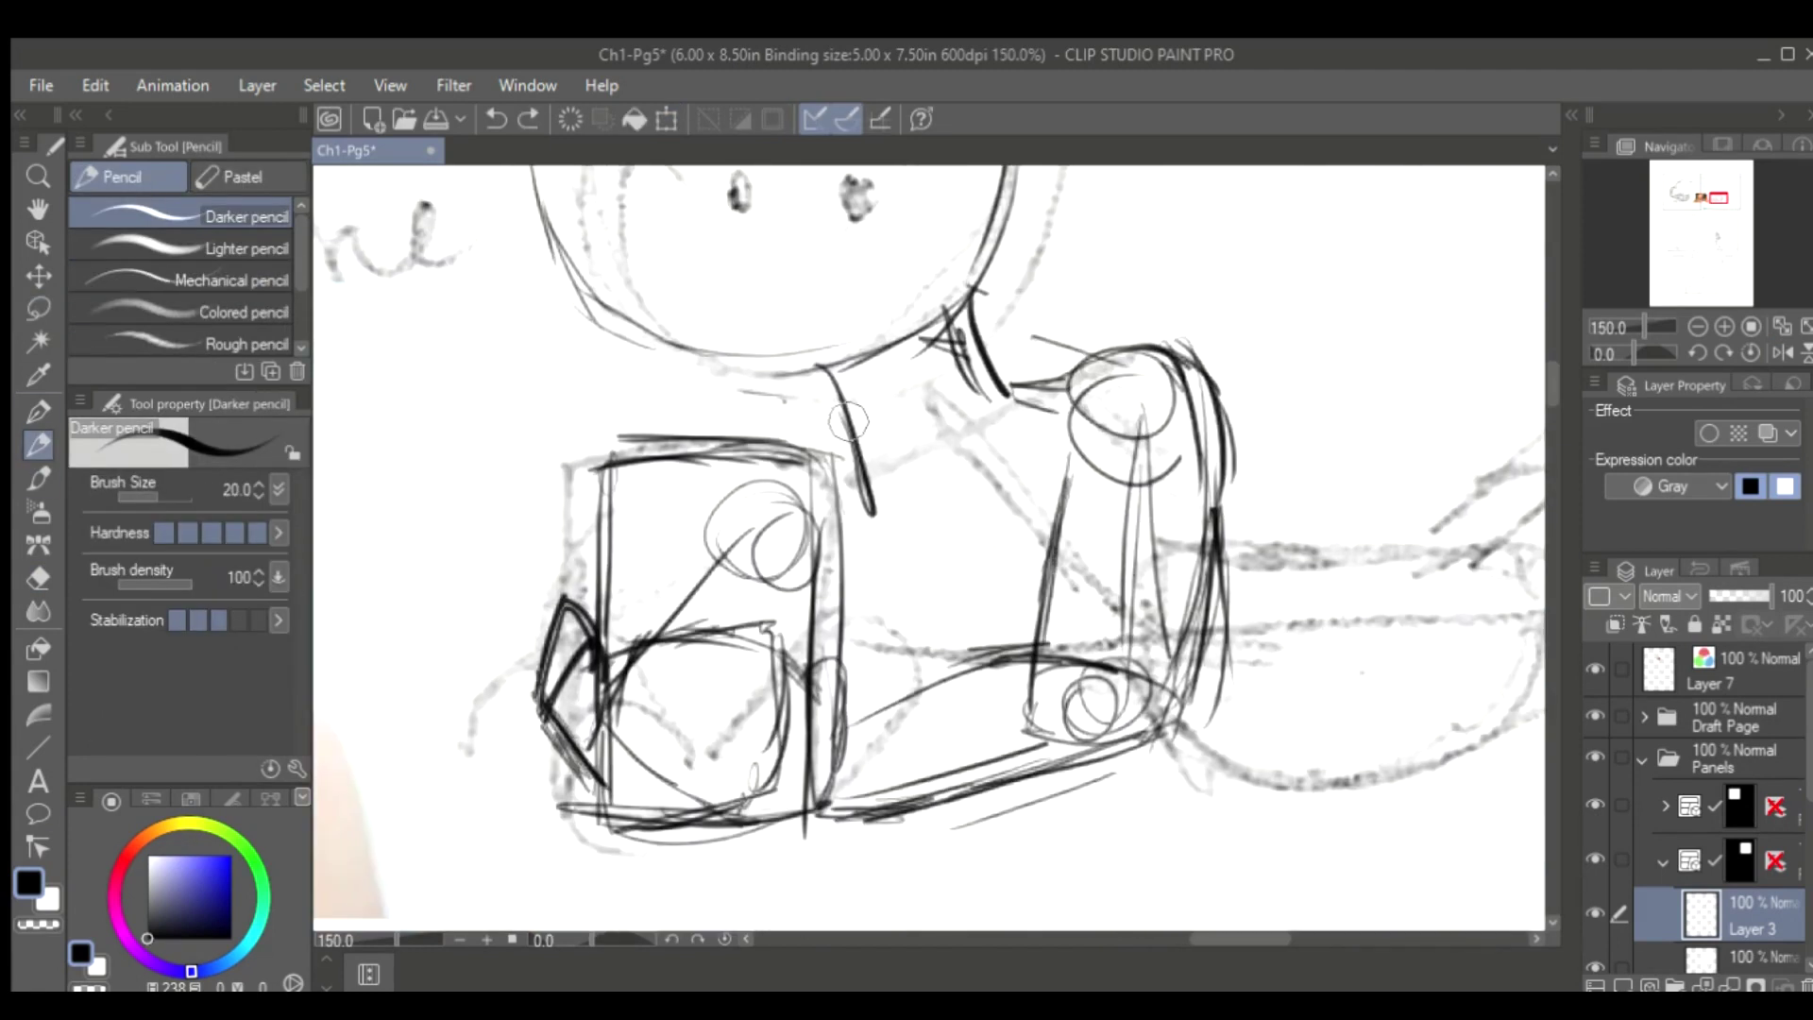
key("e")
left_click_drag(1124, 407, 1148, 548)
key("p")
left_click_drag(992, 796, 855, 807)
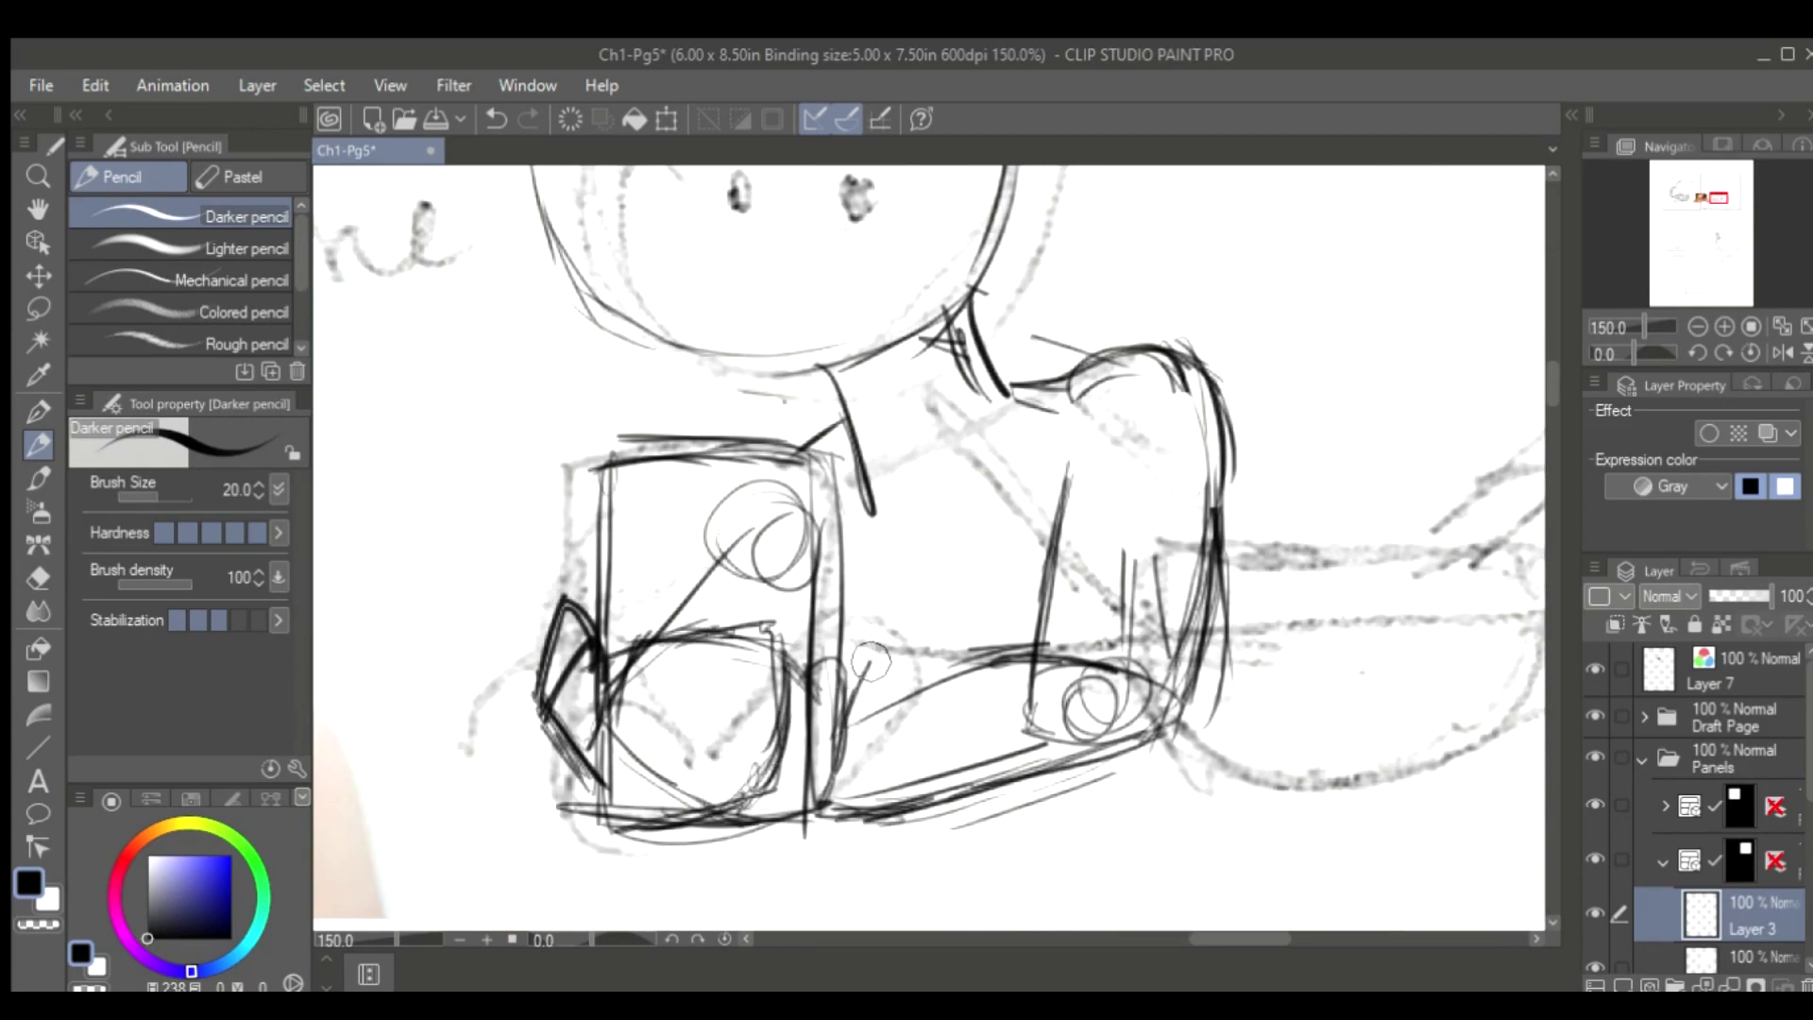
left_click_drag(1207, 694, 888, 820)
mouse_move(987, 651)
left_mouse_down()
mouse_move(855, 740)
mouse_move(1070, 469)
left_mouse_up()
key("e")
key("p")
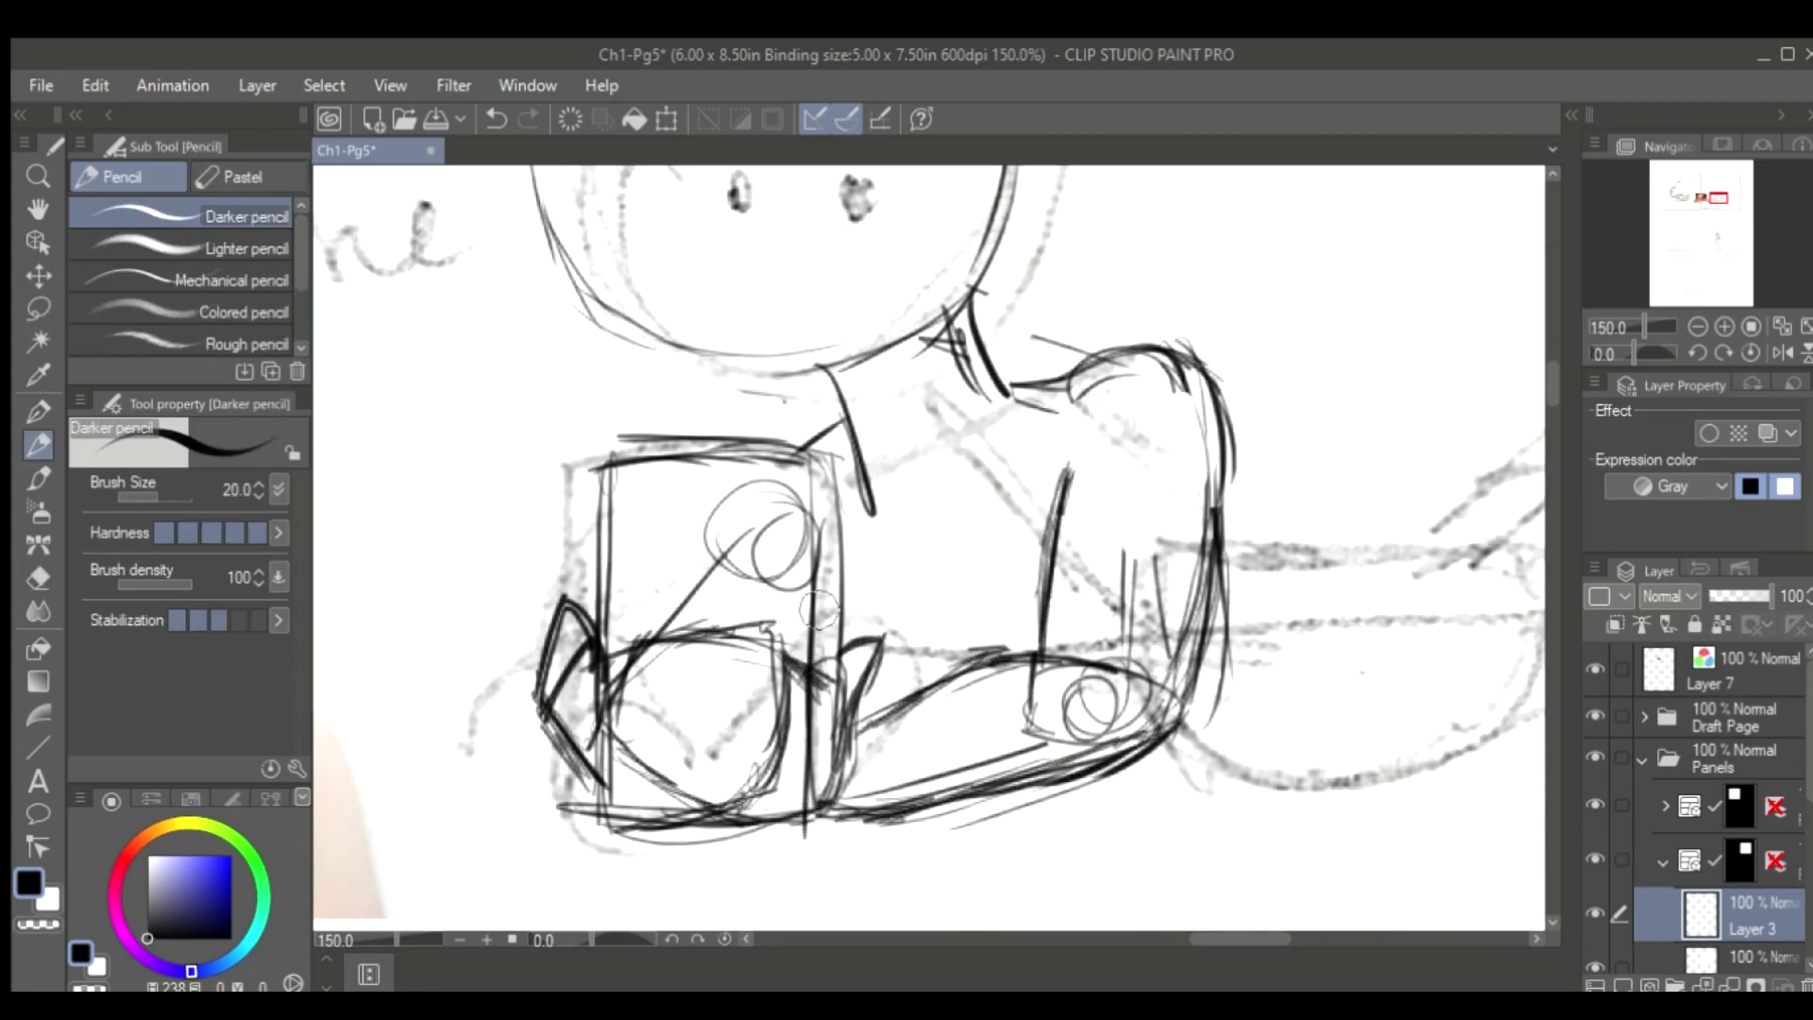
Scale the finger shapes on the phone's outer edge to 89% and rotate them about 27.6° onto the phone
left_click_drag(849, 596, 1212, 596)
scroll(1064, 862, "up", 1)
key("e")
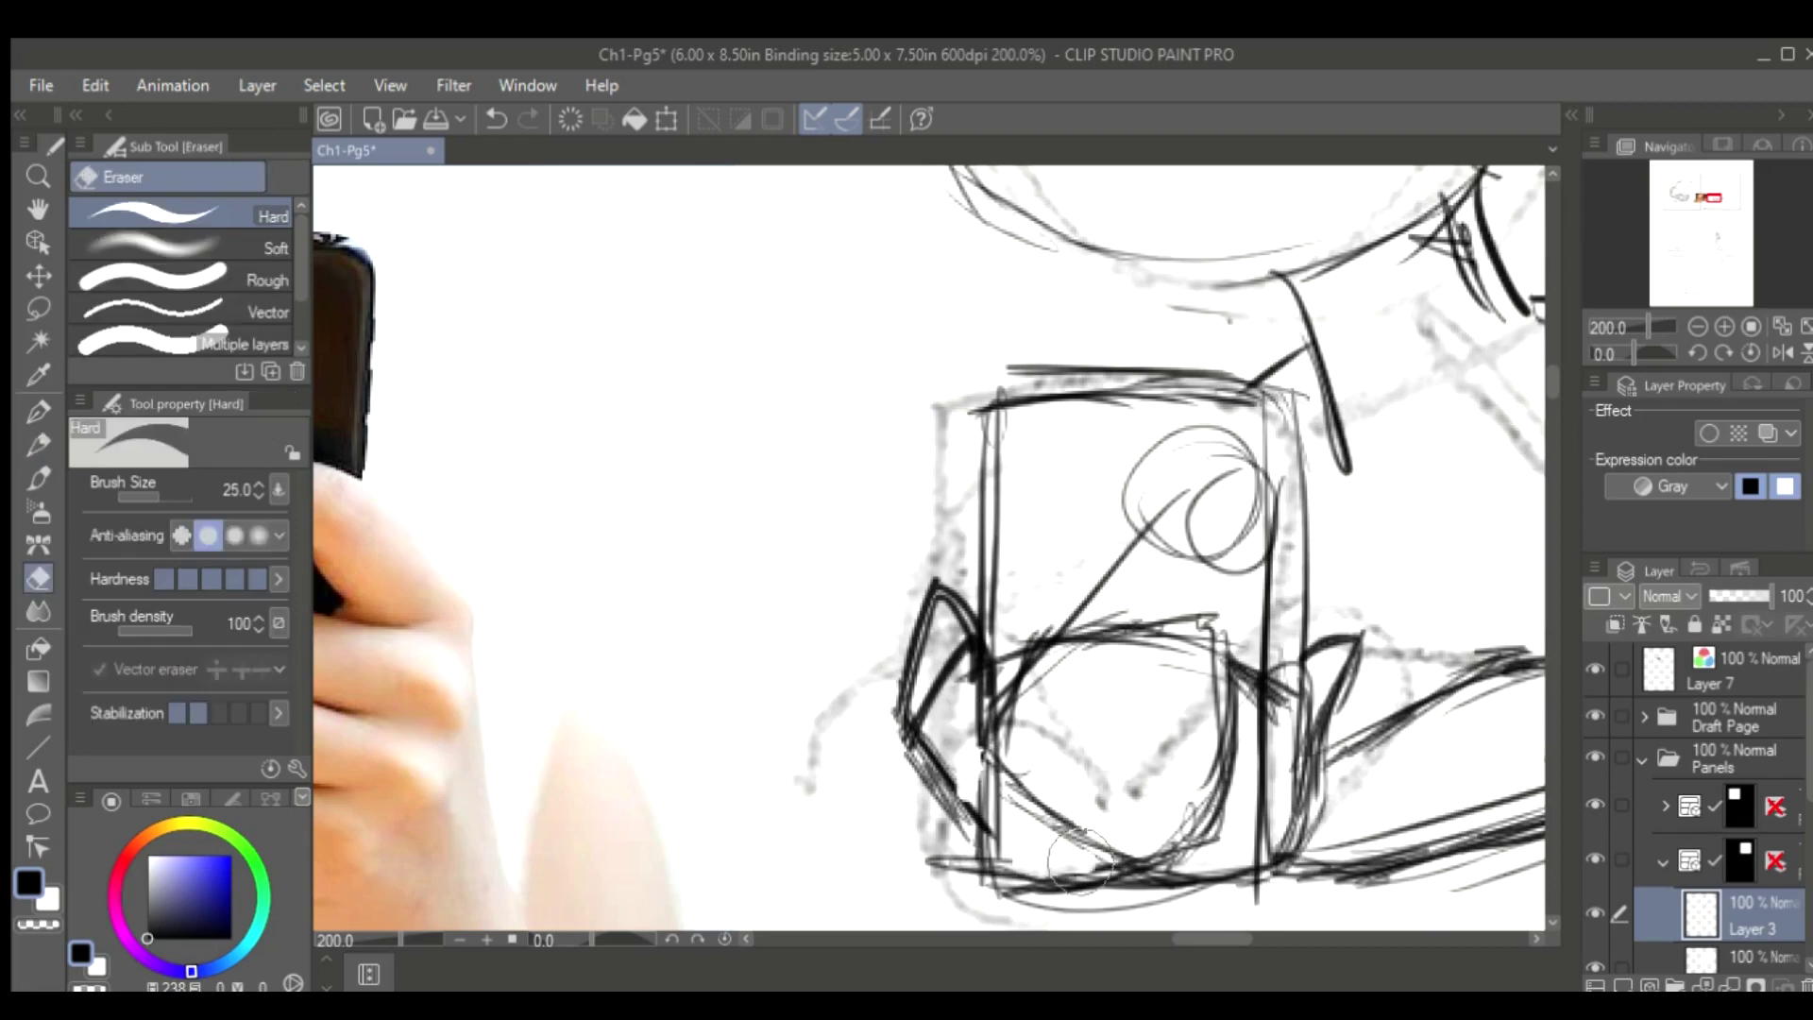
key("p")
key("m")
left_click_drag(907, 566, 905, 572)
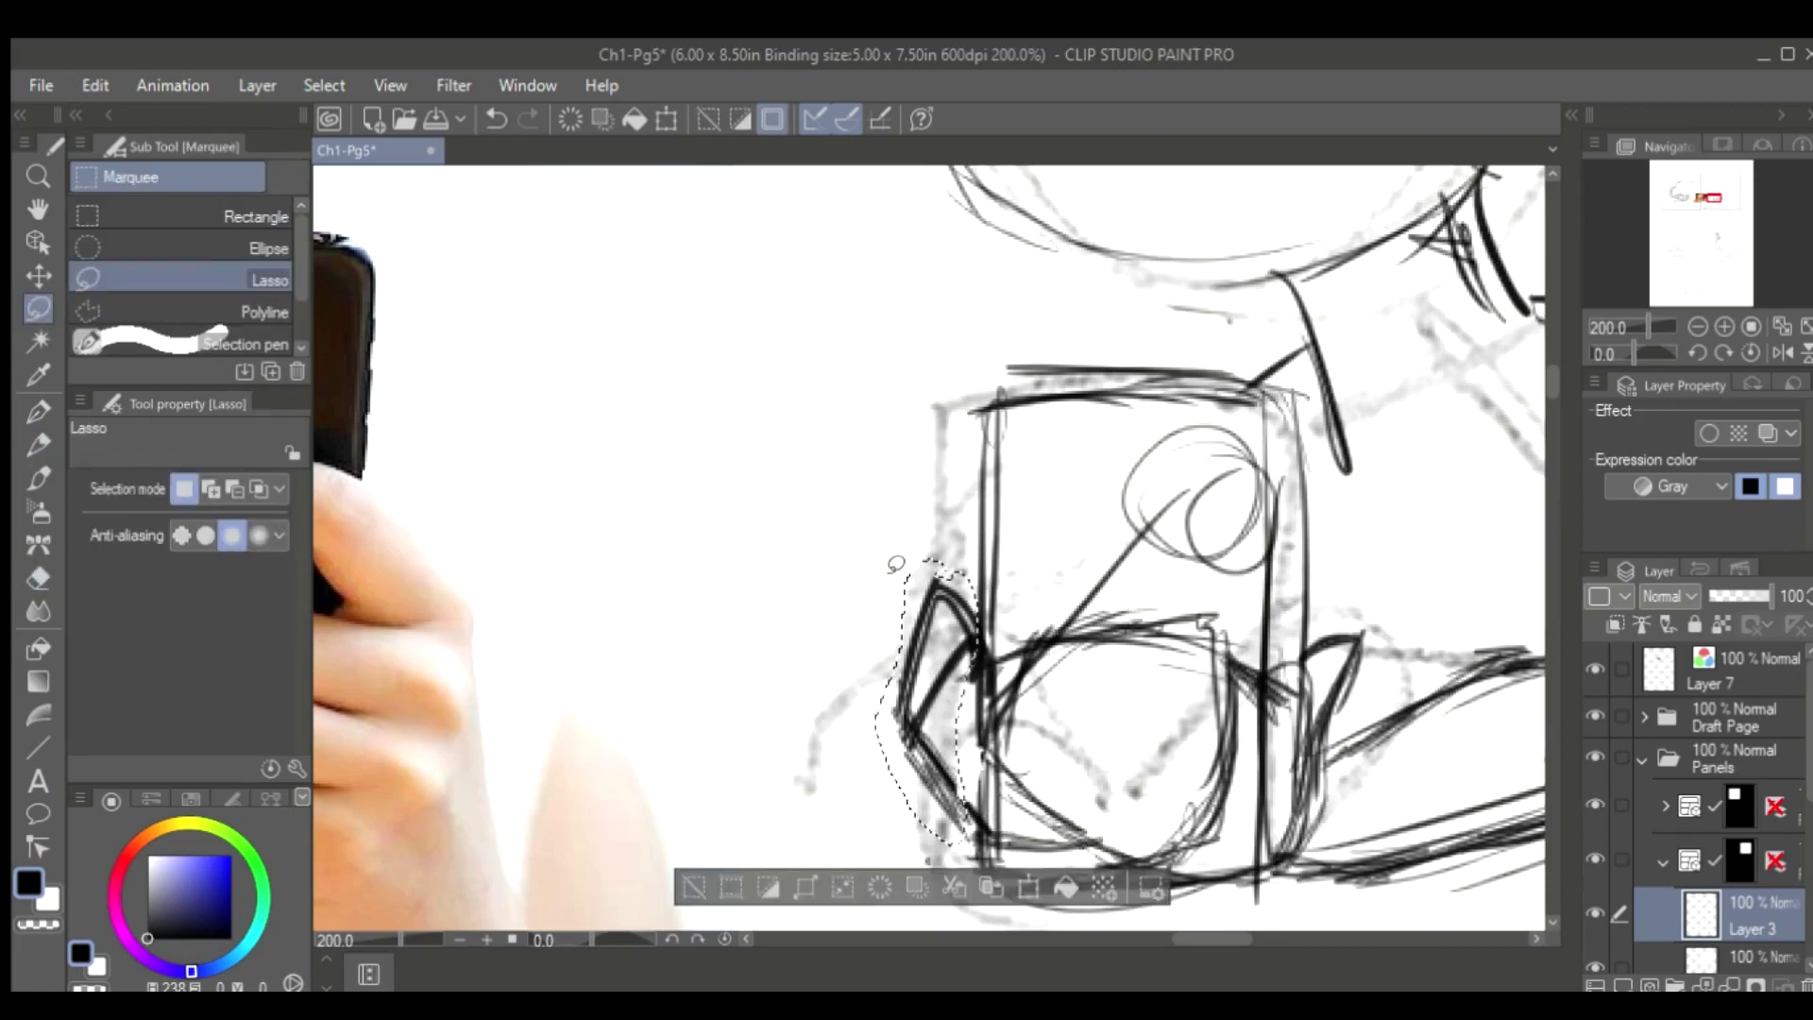
key("ctrl+t")
left_click_drag(823, 673, 847, 605)
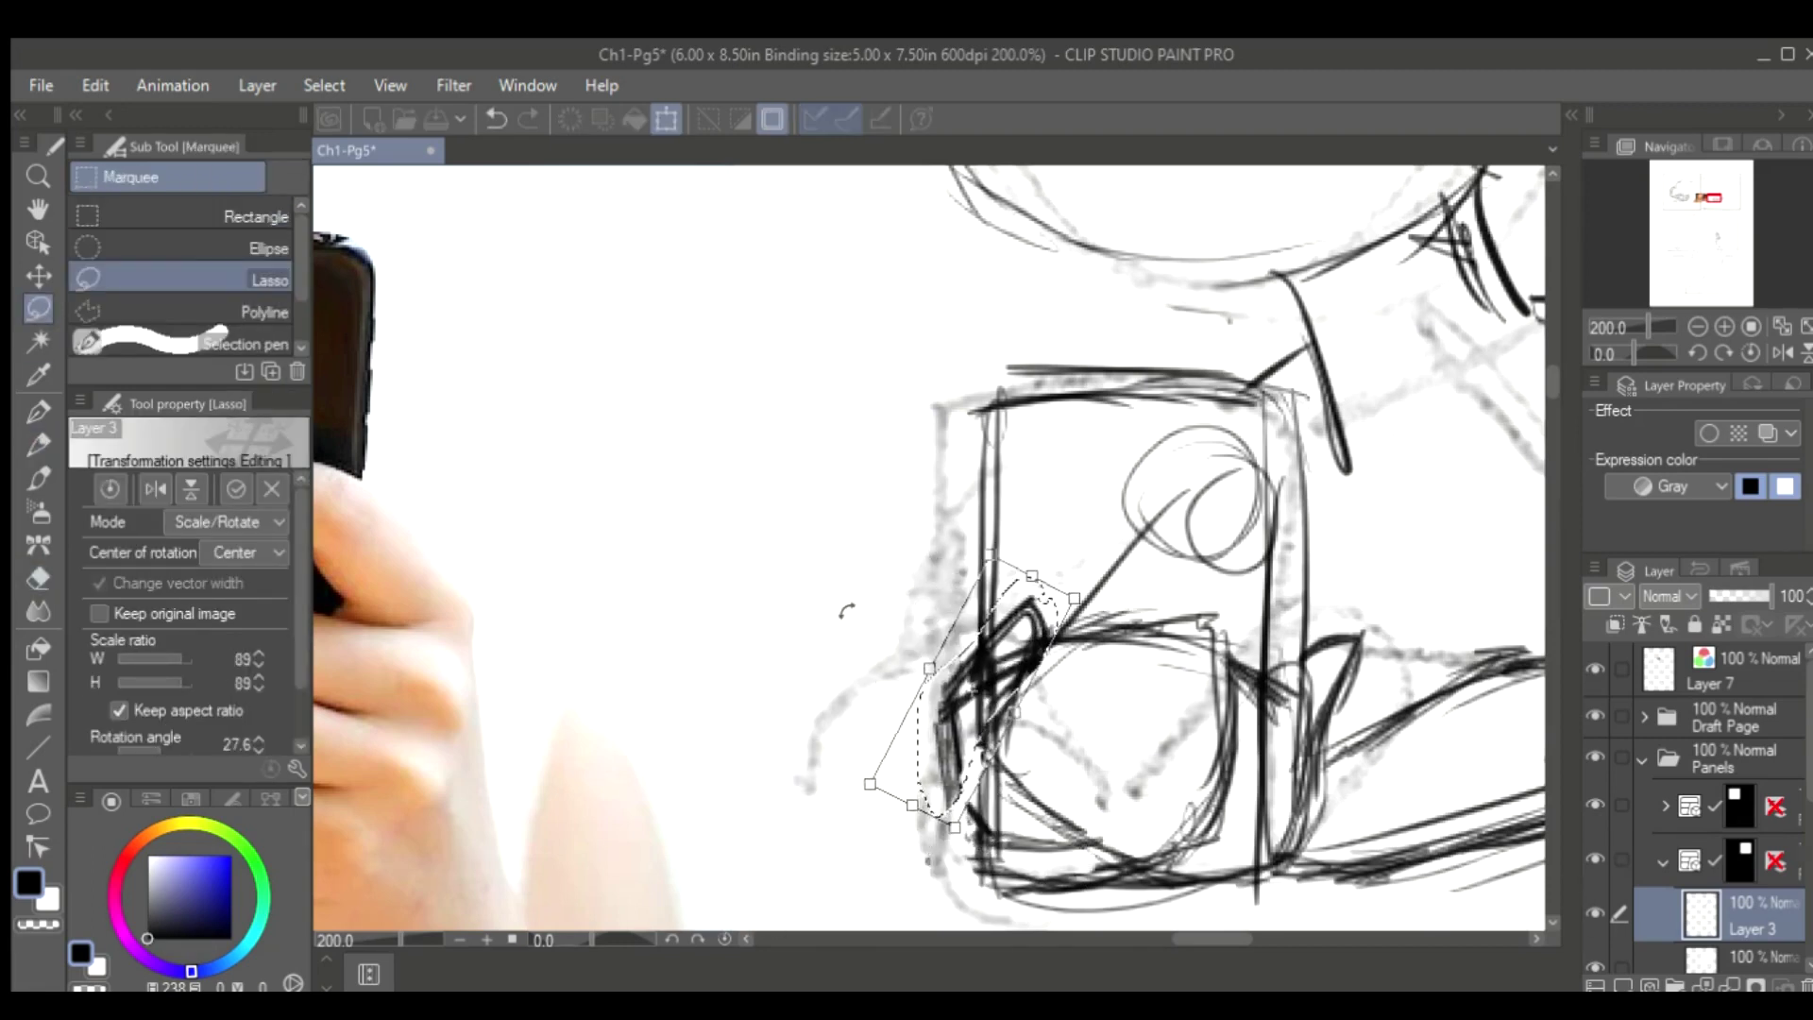
key("Return")
key("ctrl+d")
Refine the gripping hand and the phone's outline, and add an inner frame with round camera lenses to its back
key("p")
left_click_drag(995, 841, 1122, 863)
mouse_move(1296, 404)
left_mouse_down()
mouse_move(1270, 918)
mouse_move(998, 914)
left_mouse_up()
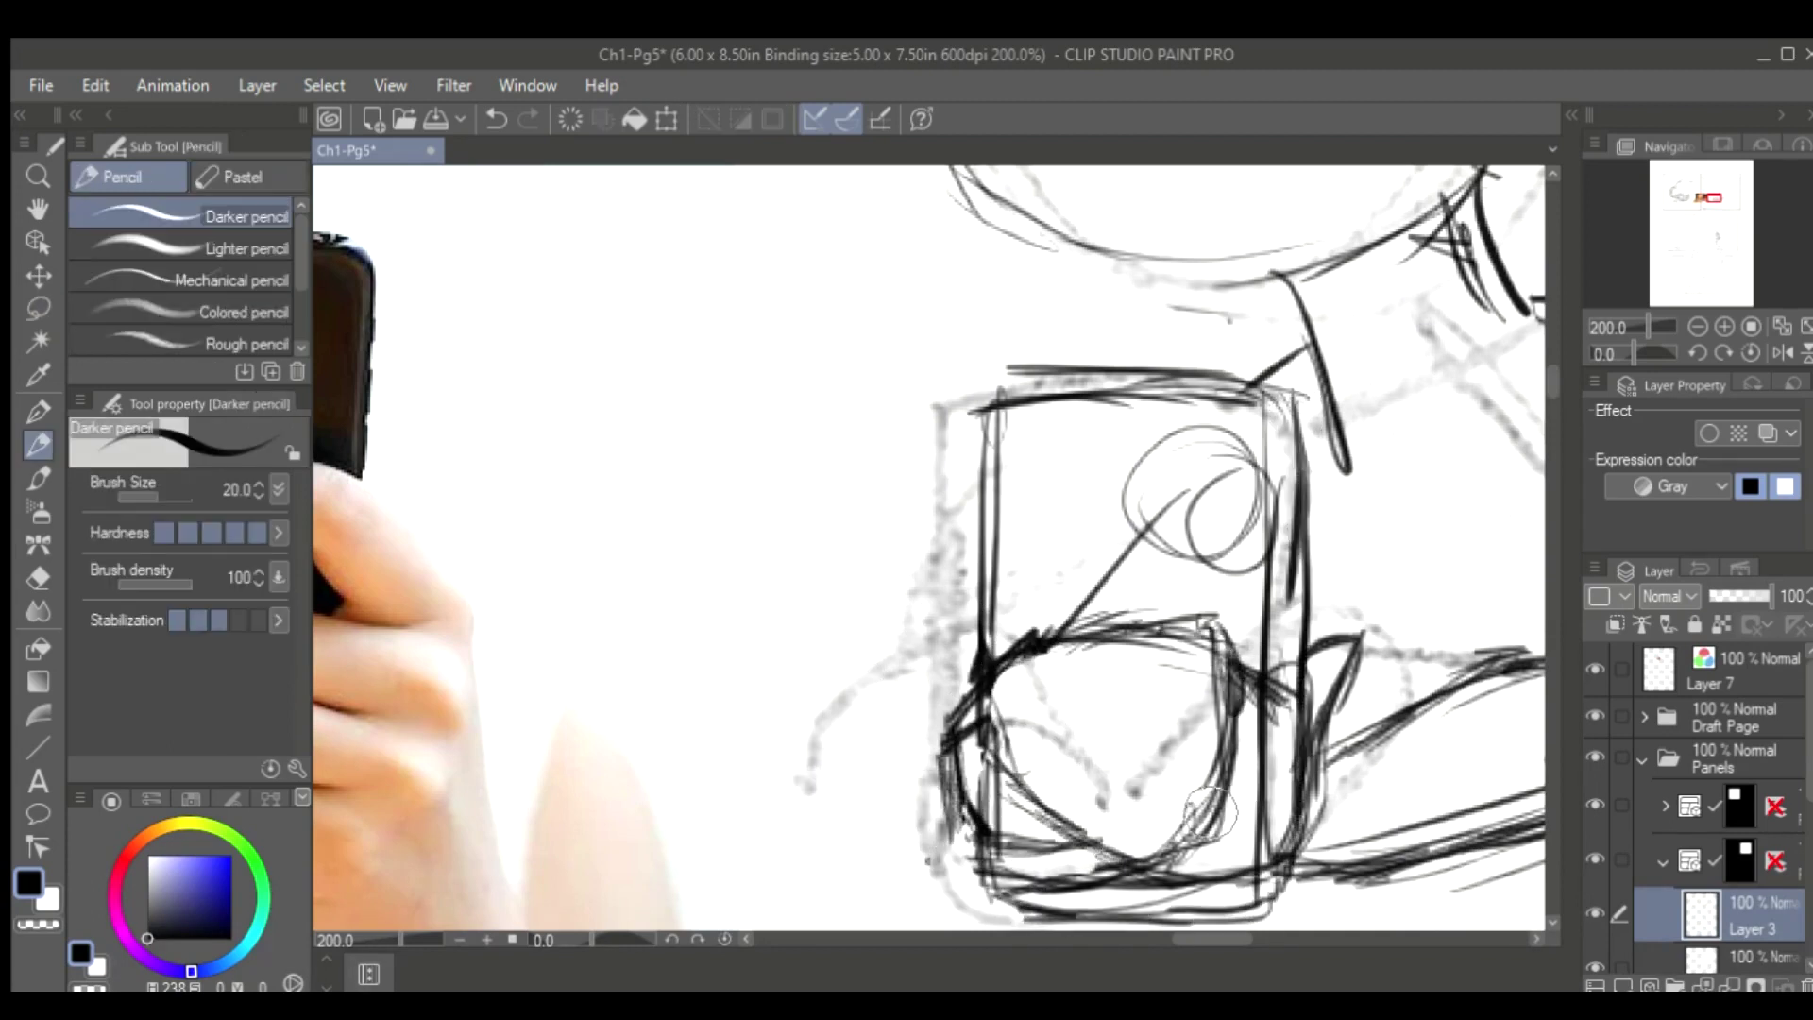
left_click_drag(1249, 439, 1245, 676)
left_click_drag(1124, 458, 1122, 561)
mouse_move(1245, 434)
left_mouse_down()
mouse_move(1015, 491)
mouse_move(1086, 921)
mouse_move(1246, 717)
left_mouse_up()
mouse_move(1001, 822)
left_mouse_down()
mouse_move(1181, 907)
mouse_move(1304, 916)
left_mouse_up()
left_click_drag(1228, 416, 1071, 444)
key("h")
mouse_move(585, 378)
left_mouse_down()
mouse_move(566, 652)
mouse_move(556, 463)
left_mouse_up()
key("e")
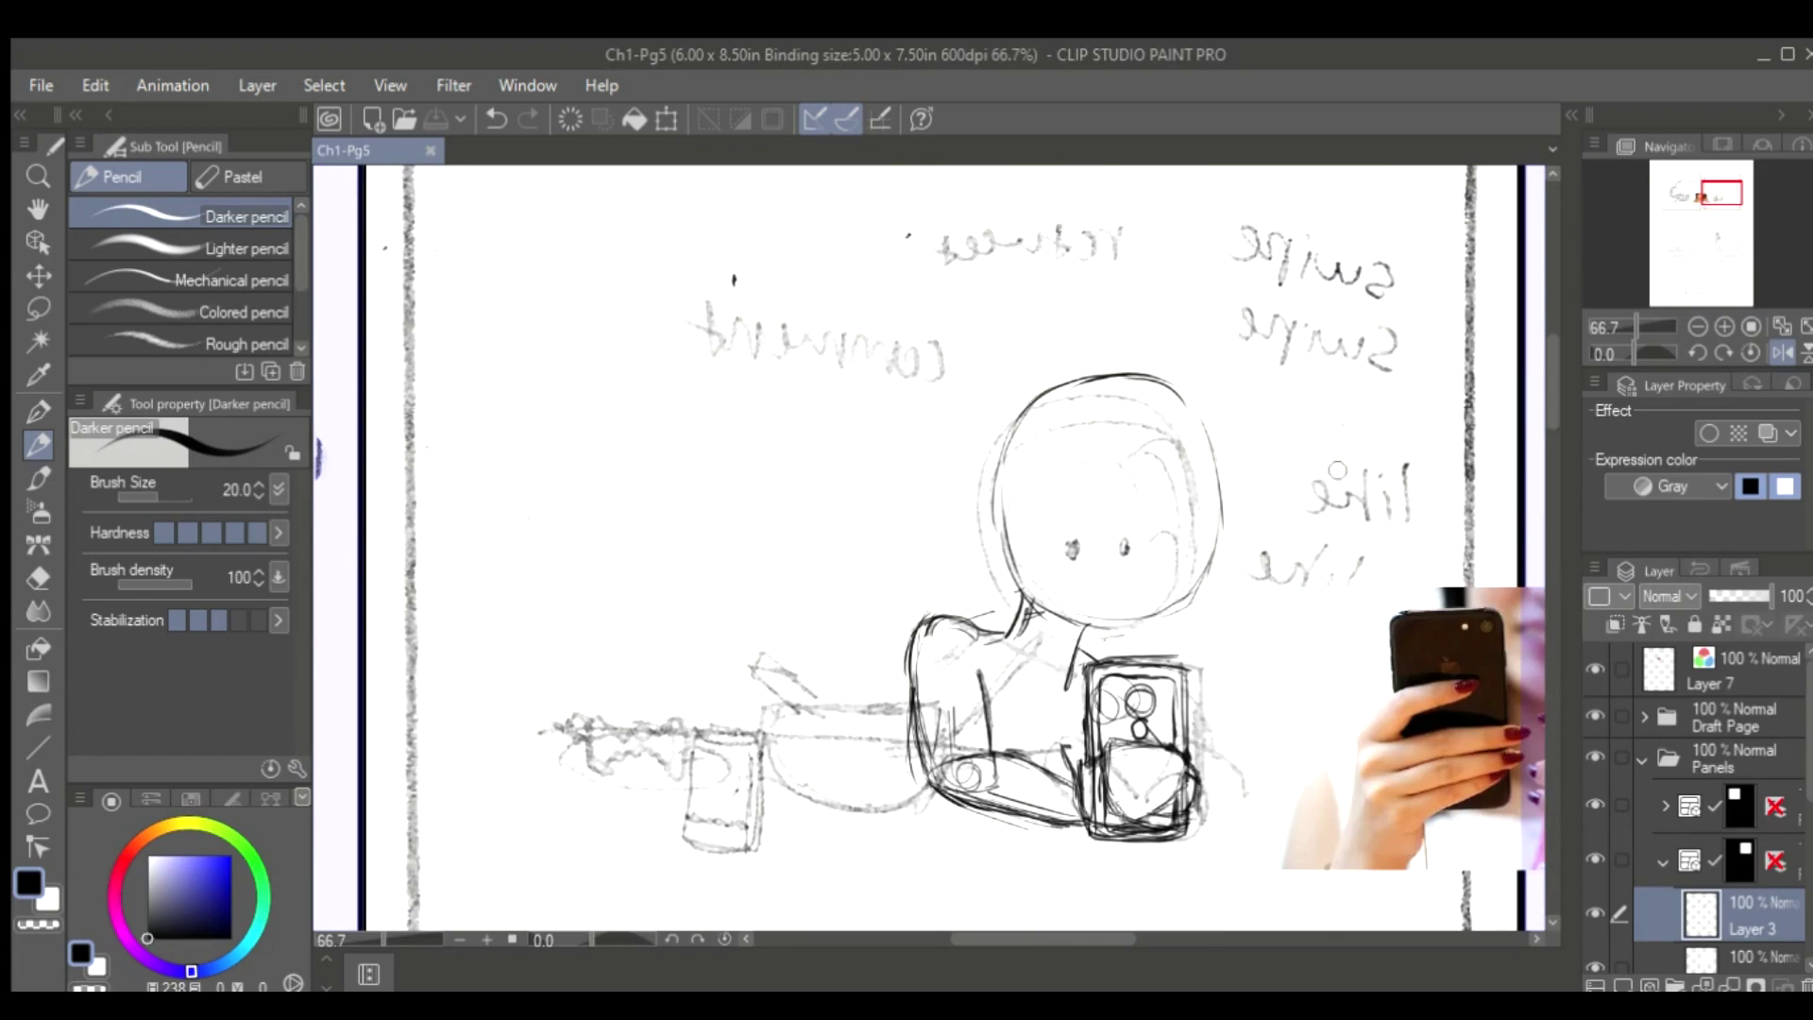
left_click_drag(1098, 539, 1102, 541)
left_click_drag(1145, 541, 1149, 542)
key("ctrl+s")
scroll(1443, 571, "up", 3)
key("ctrl+z")
key("ctrl+z")
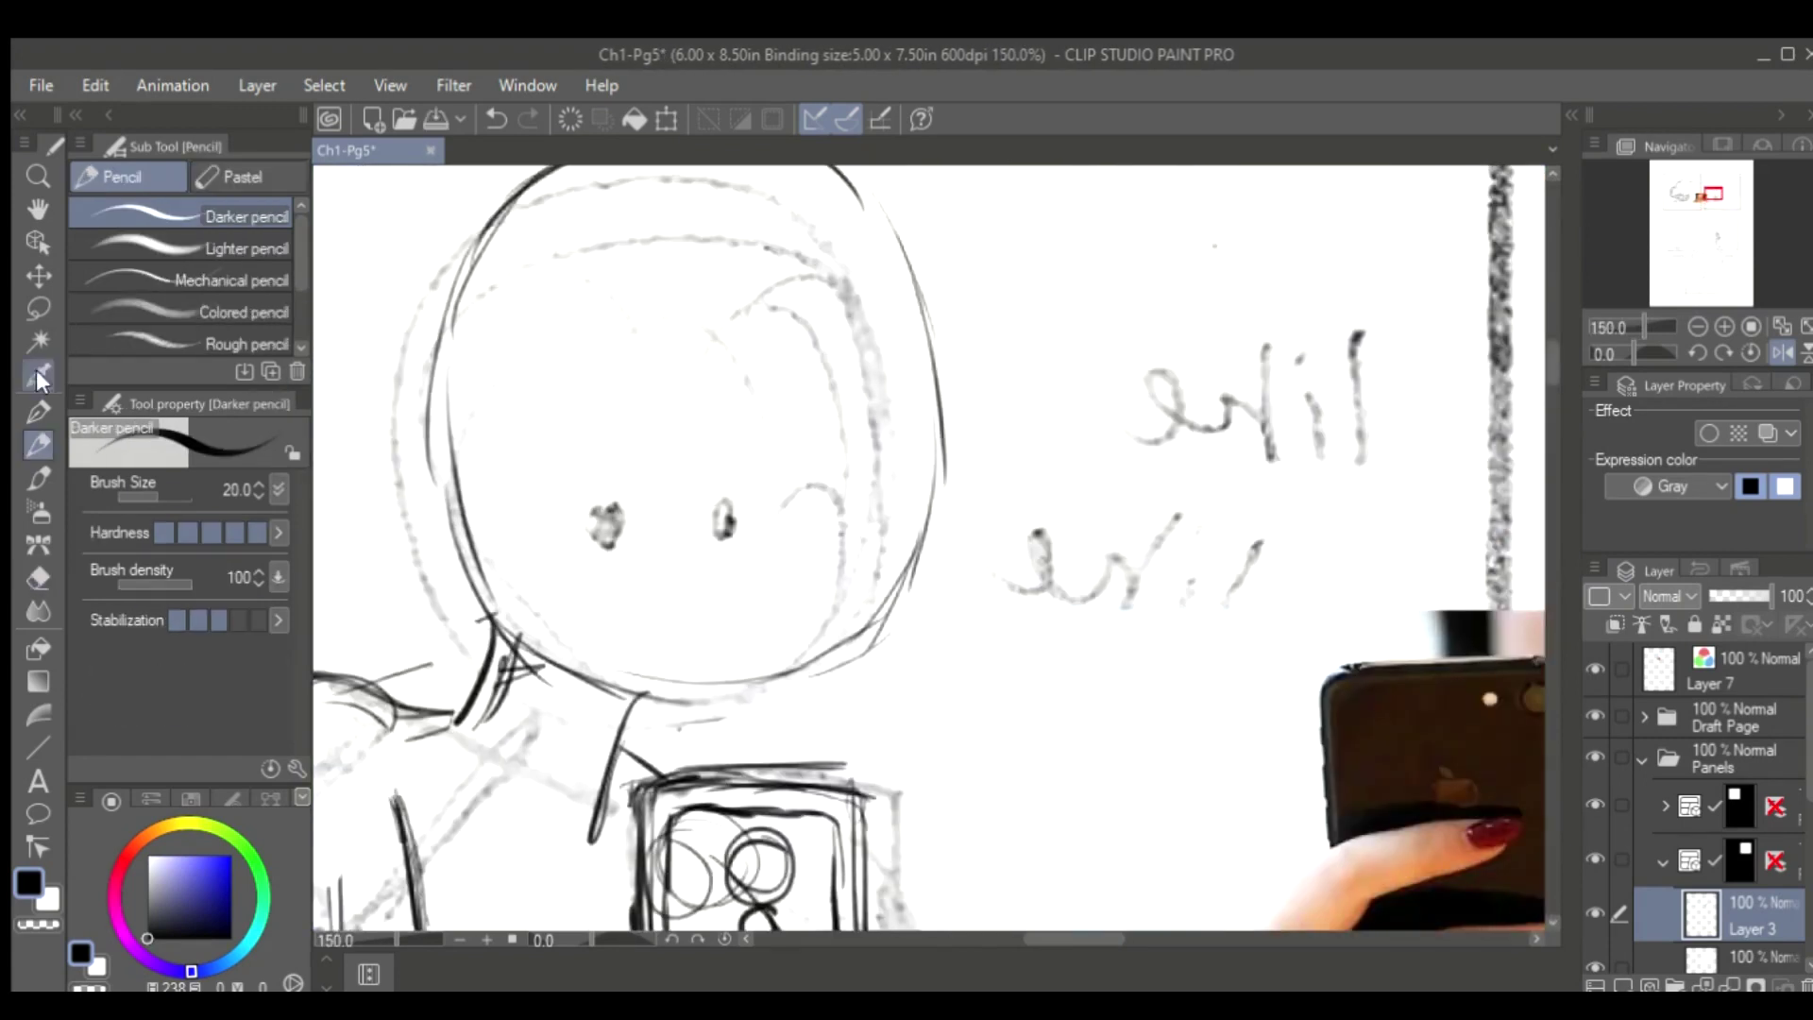
Draw two small oval eyes on the second-panel head, placing them with temporary curved face guide lines
key("ctrl+0")
scroll(1023, 485, "up", 2)
key("ctrl+z")
left_click_drag(963, 522, 1275, 461)
left_click_drag(1034, 321, 1095, 624)
key("h")
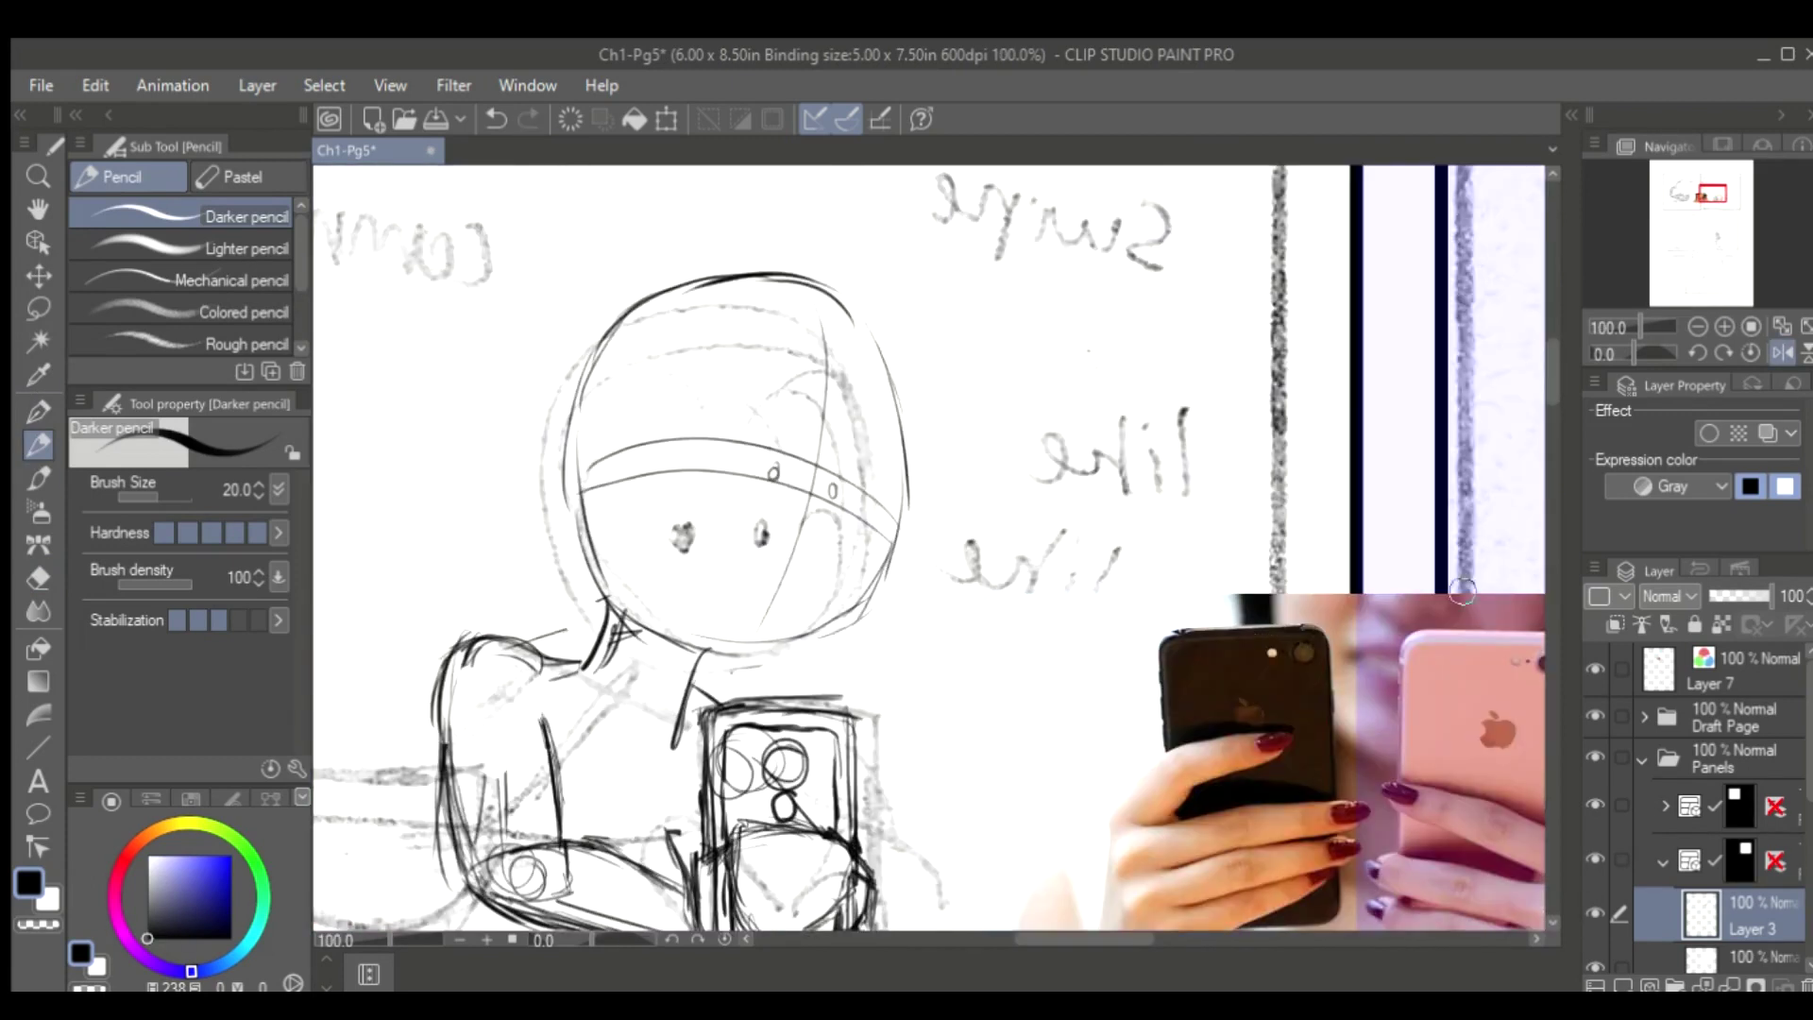
left_click_drag(593, 500, 893, 543)
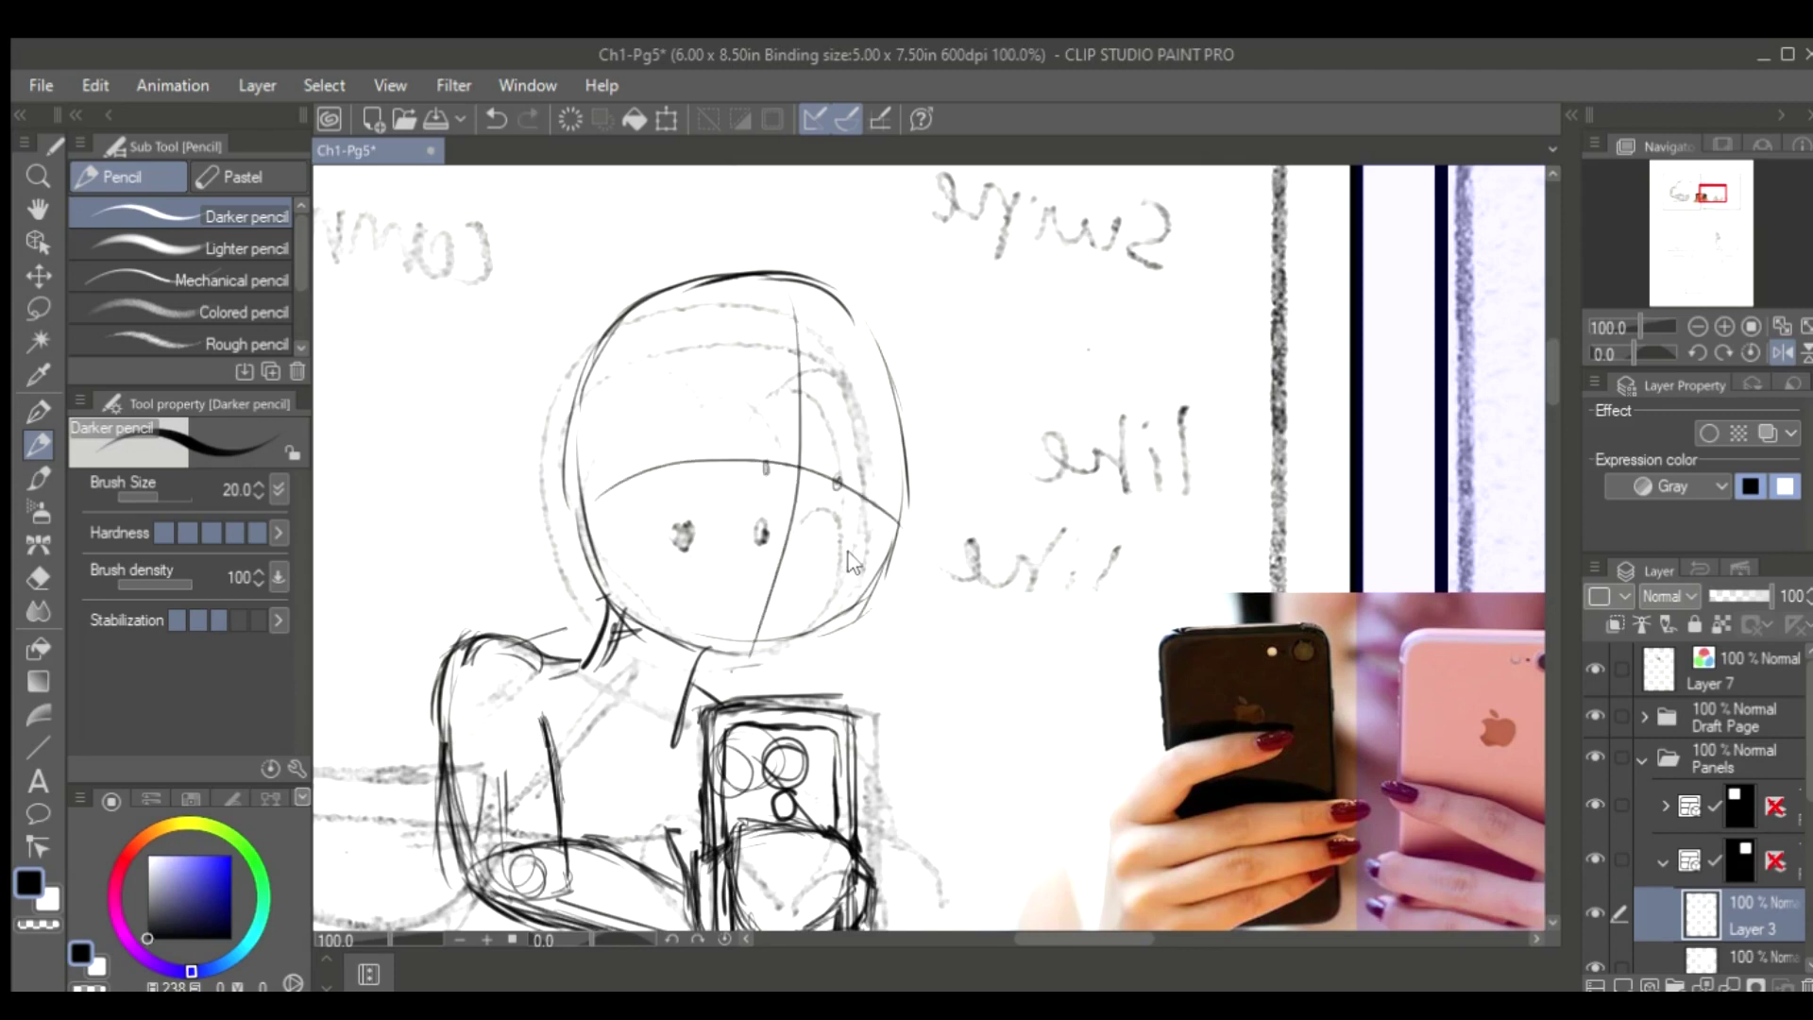
key("h")
key("ctrl+z")
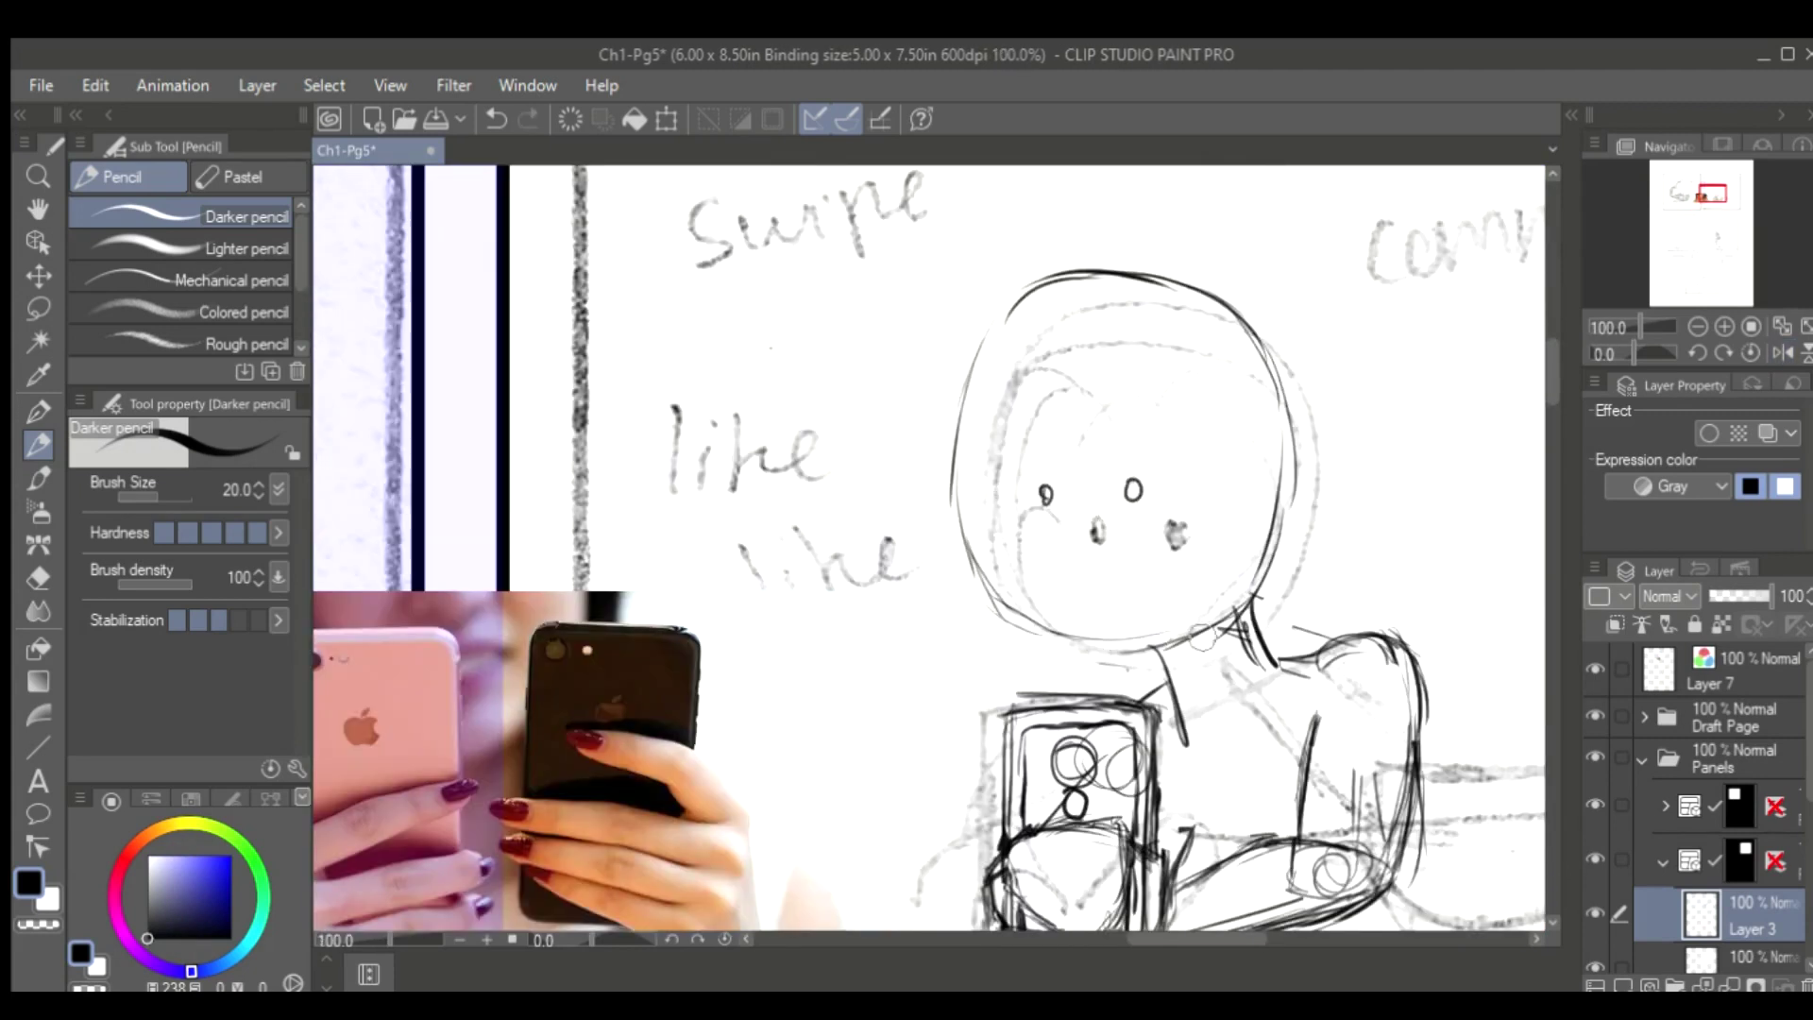
Pencil the round-bottomed bowl beside the character's arm with a spoon handle sticking out of its rim
key("h")
scroll(1311, 416, "up", 3)
scroll(1311, 416, "down", 5)
scroll(1311, 416, "up", 5)
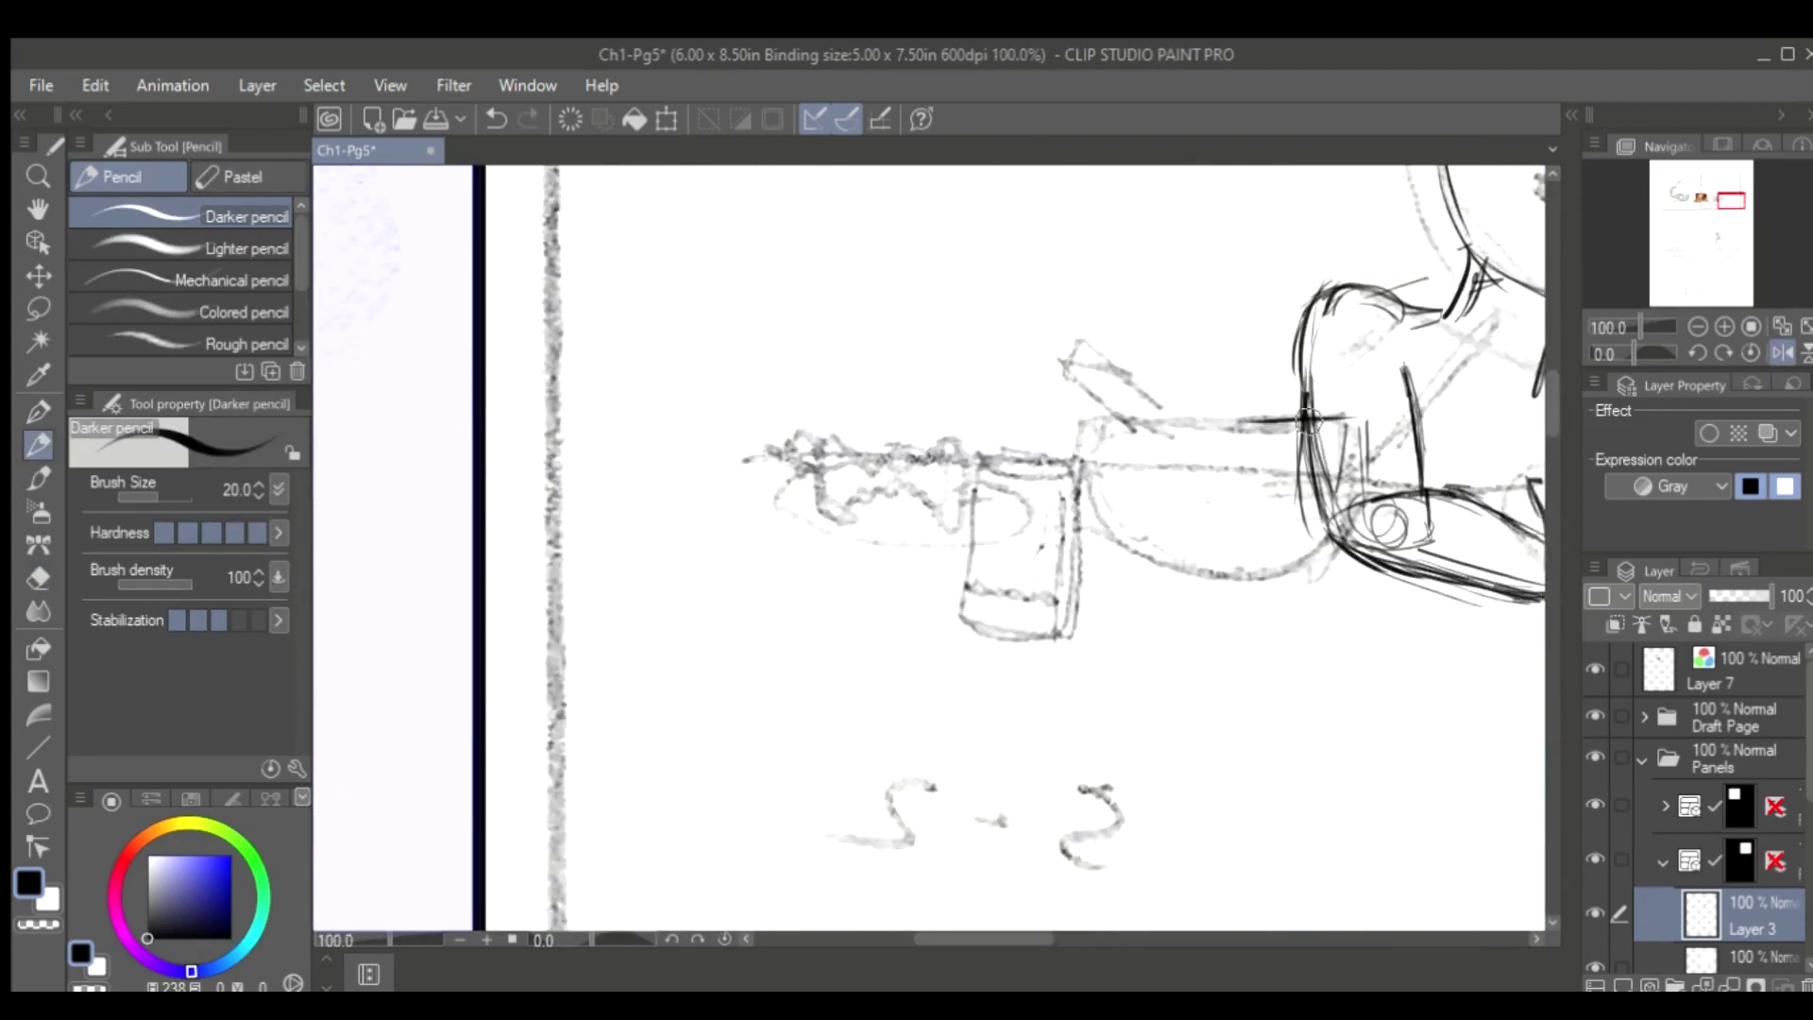
key("ctrl+z")
key("h")
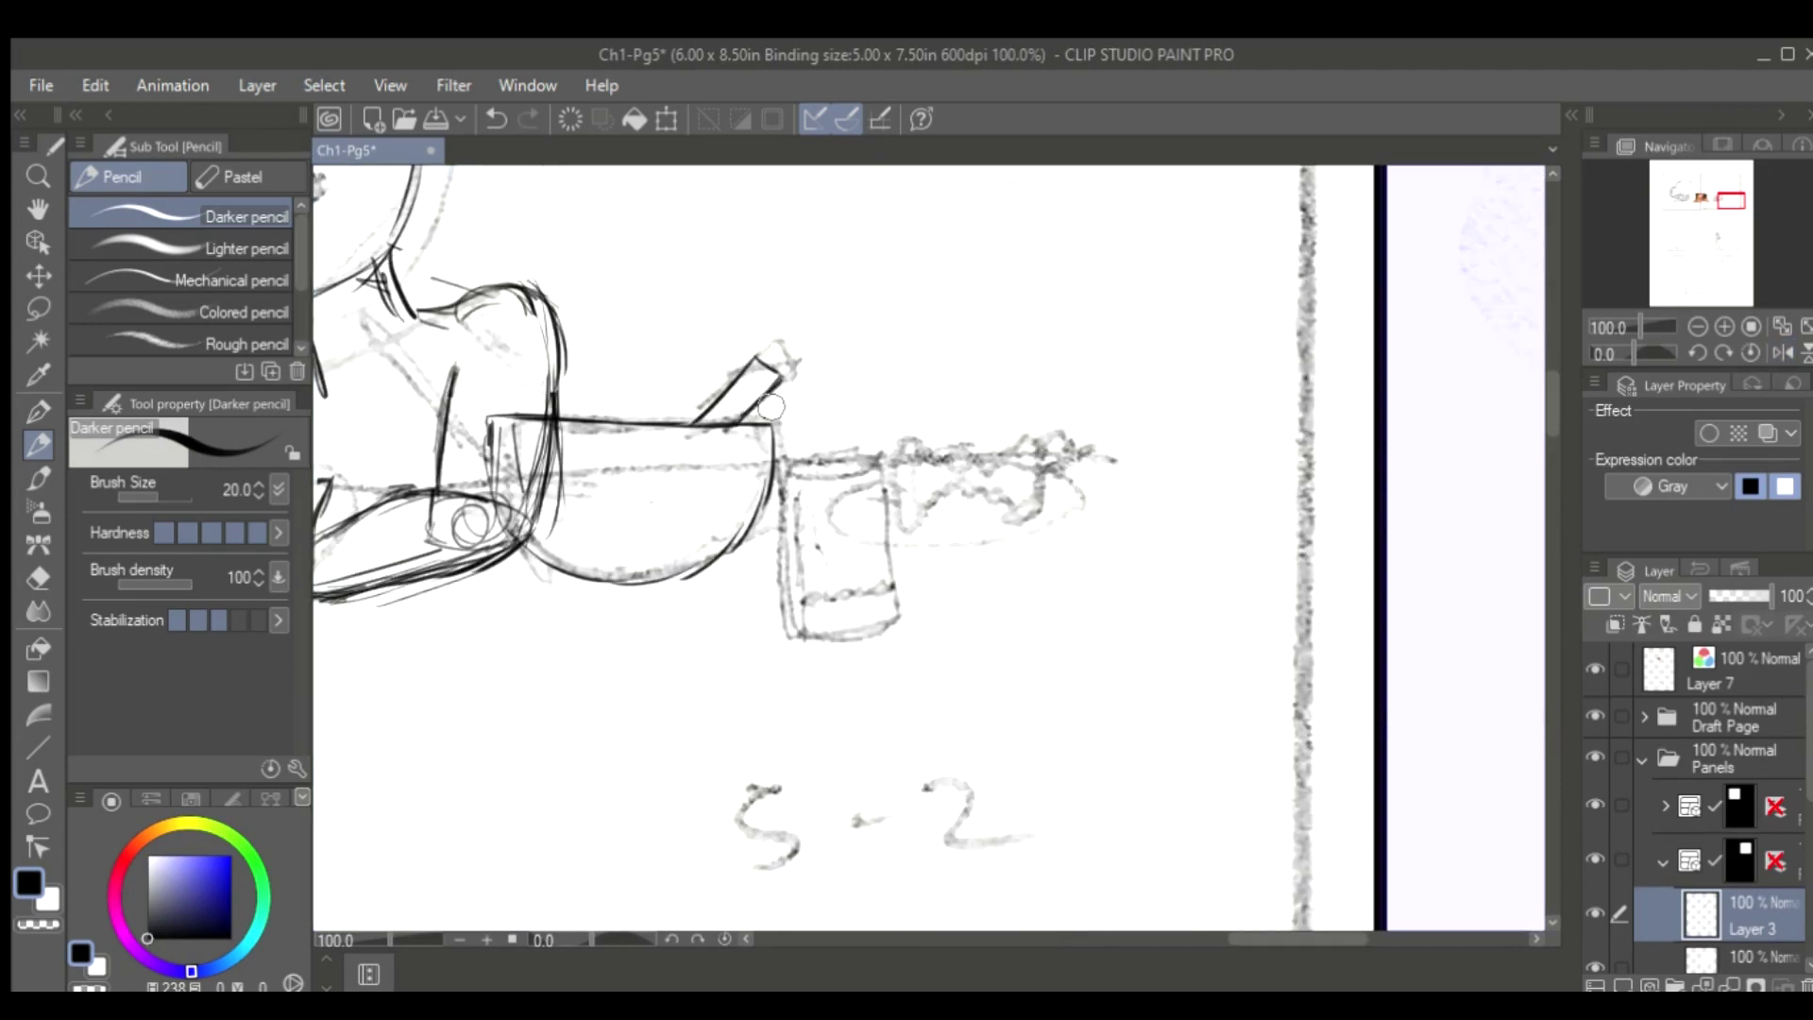
Pencil the glass with its wavy liquid line next to the bowl and the oval plate partly behind it
scroll(873, 521, "up", 2)
mouse_move(735, 430)
left_mouse_down()
mouse_move(739, 704)
mouse_move(888, 416)
left_mouse_up()
key("h")
key("ctrl+z")
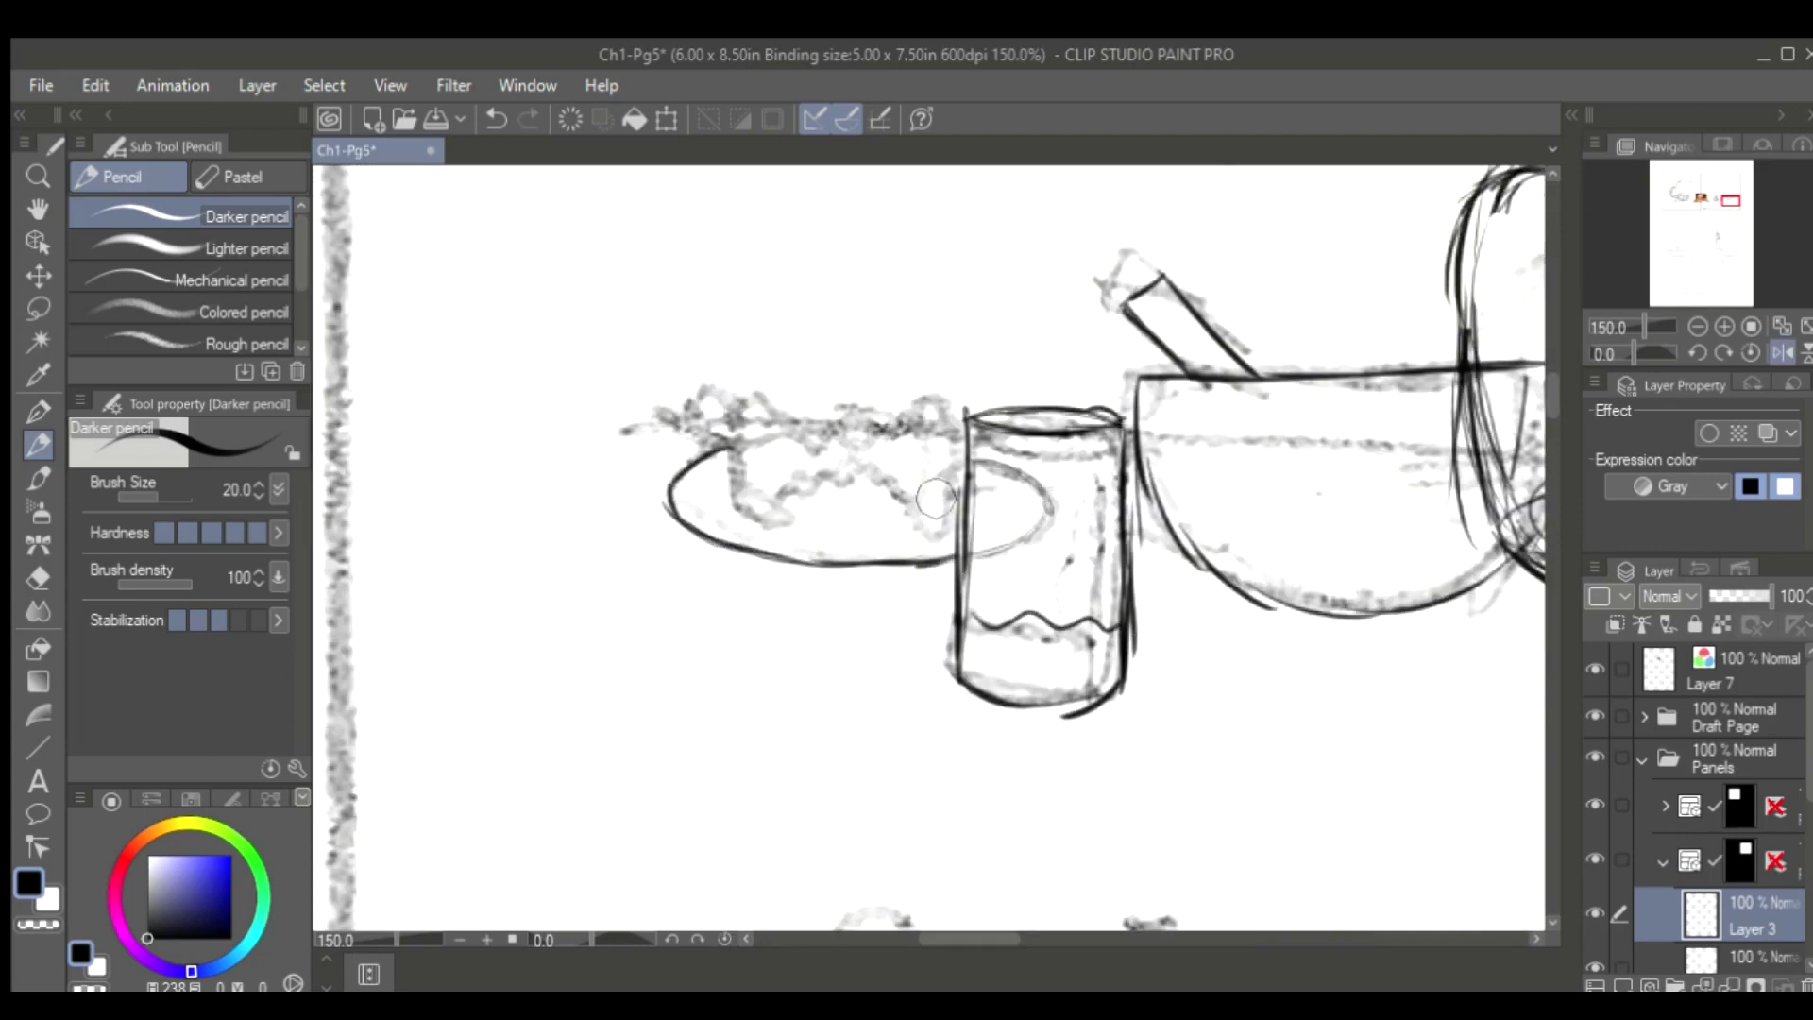
Draw the bitten fruit core lying on the plate with jagged upper and lower edges and a stem at its outer end
scroll(959, 553, "up", 1)
left_click_drag(738, 354, 764, 513)
mouse_move(997, 534)
left_mouse_down()
mouse_move(1005, 366)
mouse_move(884, 373)
left_mouse_up()
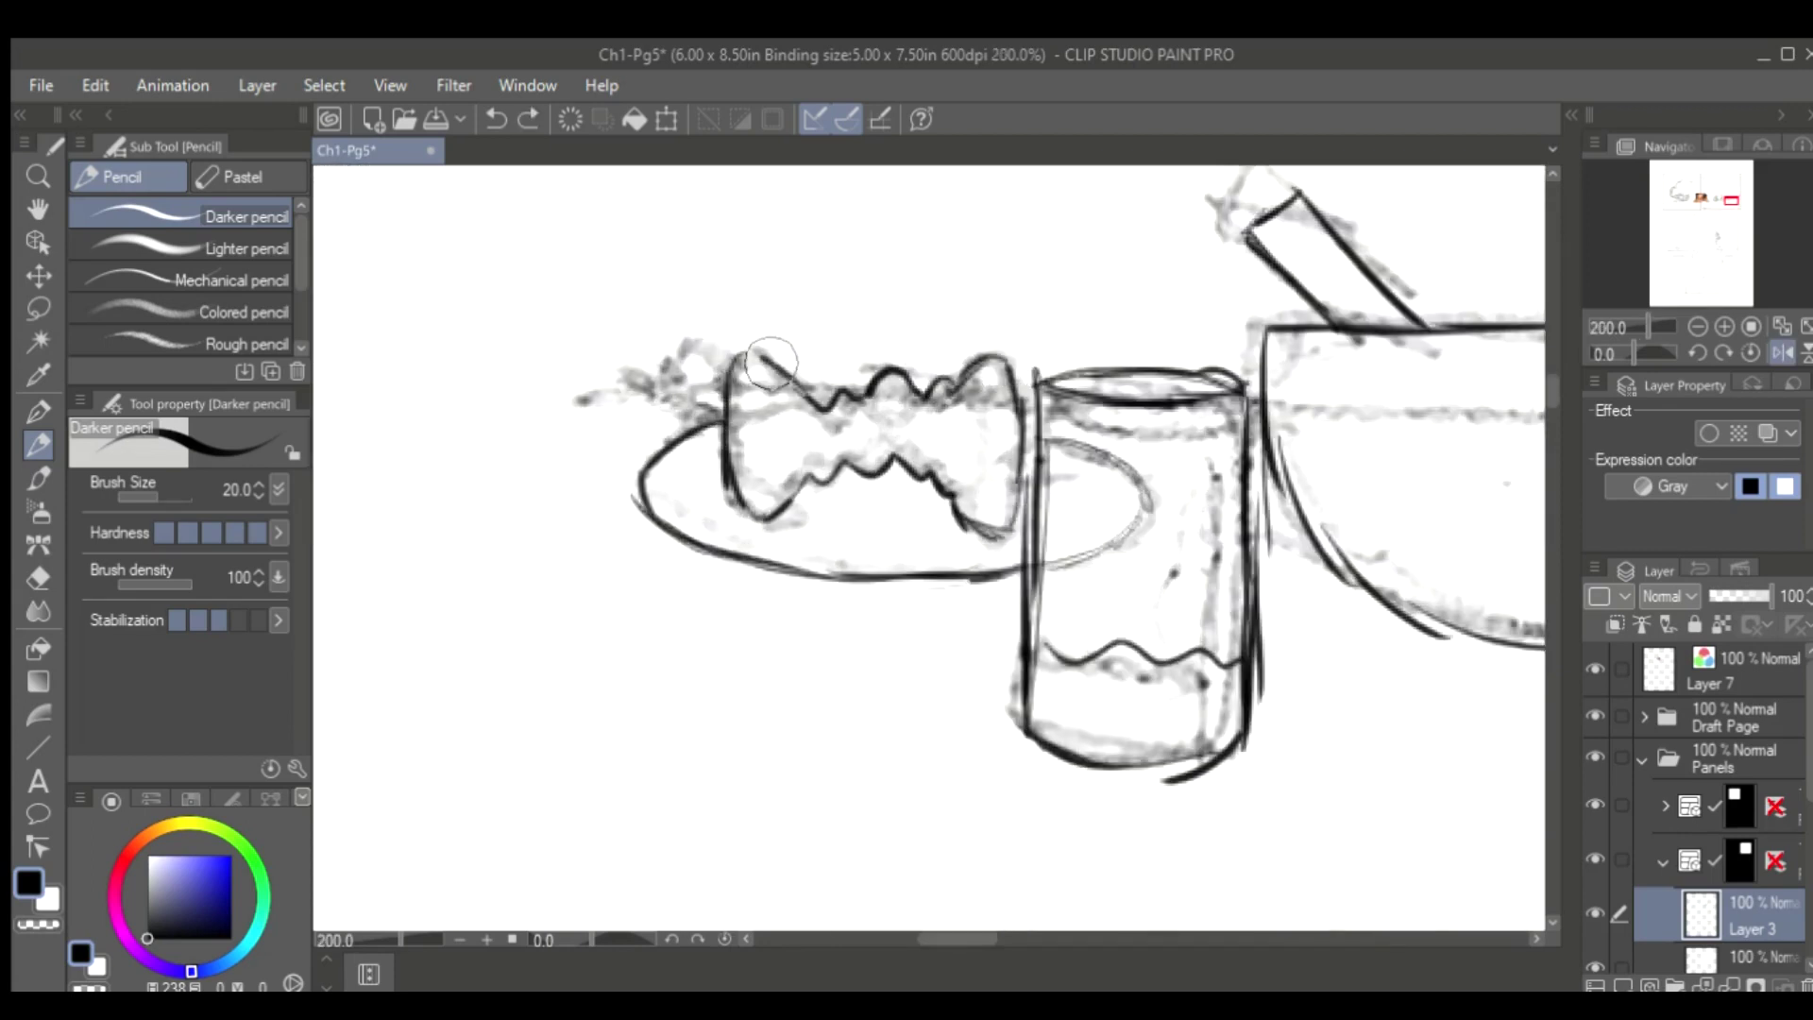
key("h")
left_click_drag(1124, 425, 1181, 387)
left_click_drag(1180, 387, 1235, 351)
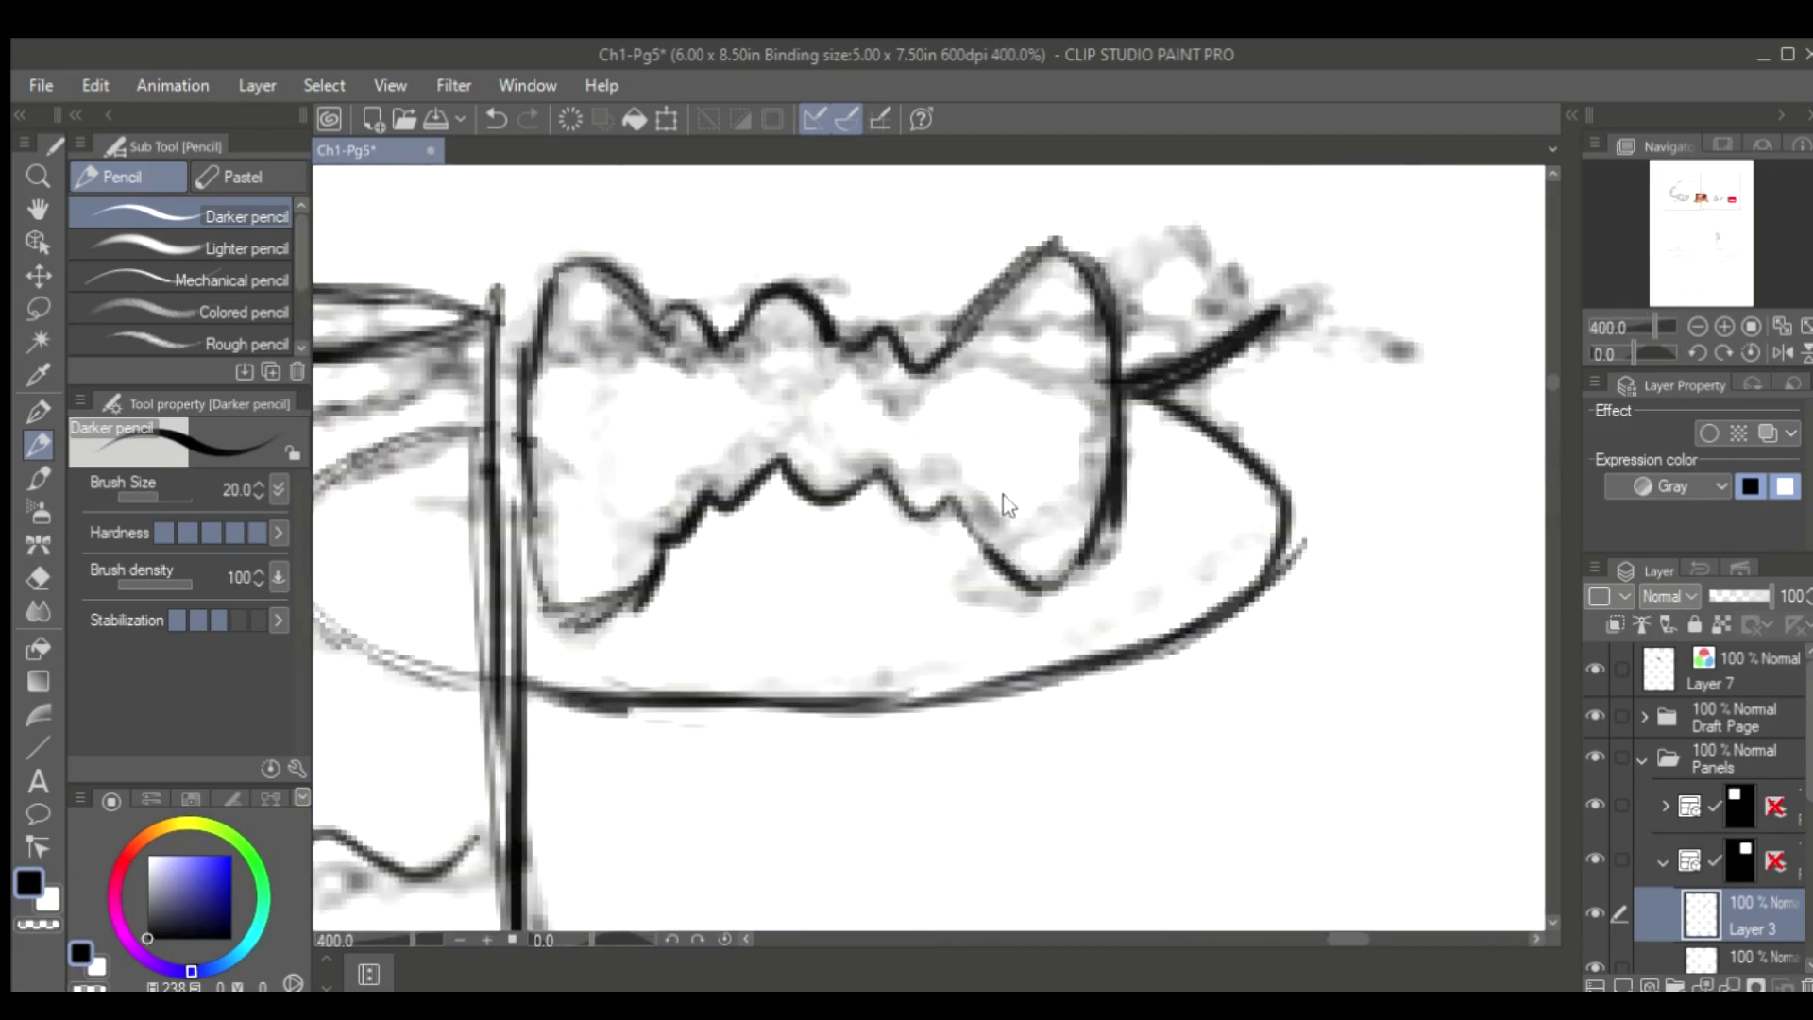
Reshape the bitten fruit core by selecting and transforming pieces of its lower and upper edges
left_click(37, 308)
left_click_drag(647, 567, 661, 579)
key("ctrl+t")
left_click_drag(1006, 538, 1011, 600)
key("Return")
key("h")
key("ctrl+t")
mouse_move(961, 282)
left_mouse_down()
mouse_move(961, 319)
mouse_move(949, 283)
mouse_move(911, 312)
mouse_move(922, 352)
mouse_move(1167, 368)
left_mouse_up()
key("Return")
Delete the selected piece of the core's upper edge and sketch a replacement bite line
key("Delete")
left_click(37, 411)
key("ctrl+d")
key("ctrl+z")
key("ctrl+z")
left_click_drag(897, 359, 1113, 364)
key("h")
key("h")
scroll(746, 359, "down", 6)
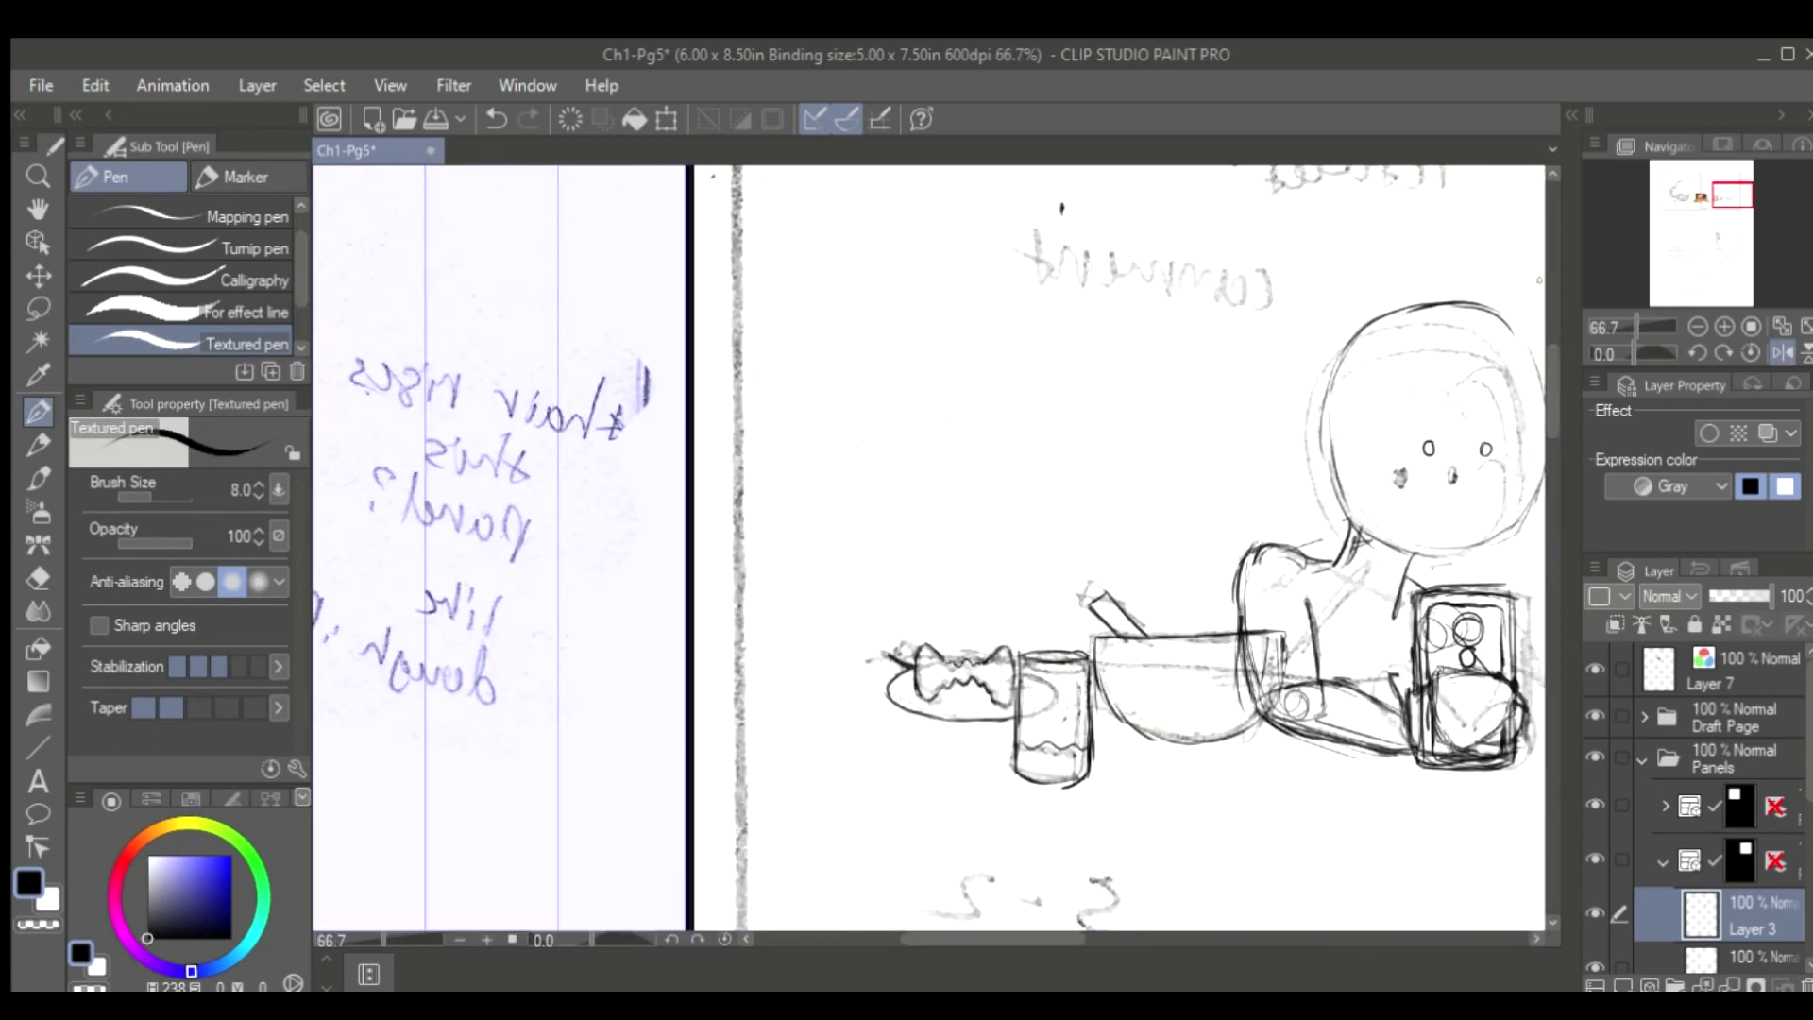
Redraw the core's upper bitten edge with a lower, shallower jagged line, clean up stray strokes and save the page
scroll(1039, 708, "up", 6)
left_click_drag(911, 586, 1181, 614)
key("ctrl+z")
key("ctrl+z")
key("p")
key("ctrl+z")
left_click_drag(964, 557, 1194, 538)
key("h")
scroll(1241, 518, "down", 6)
scroll(567, 457, "up", 6)
key("e")
key("p")
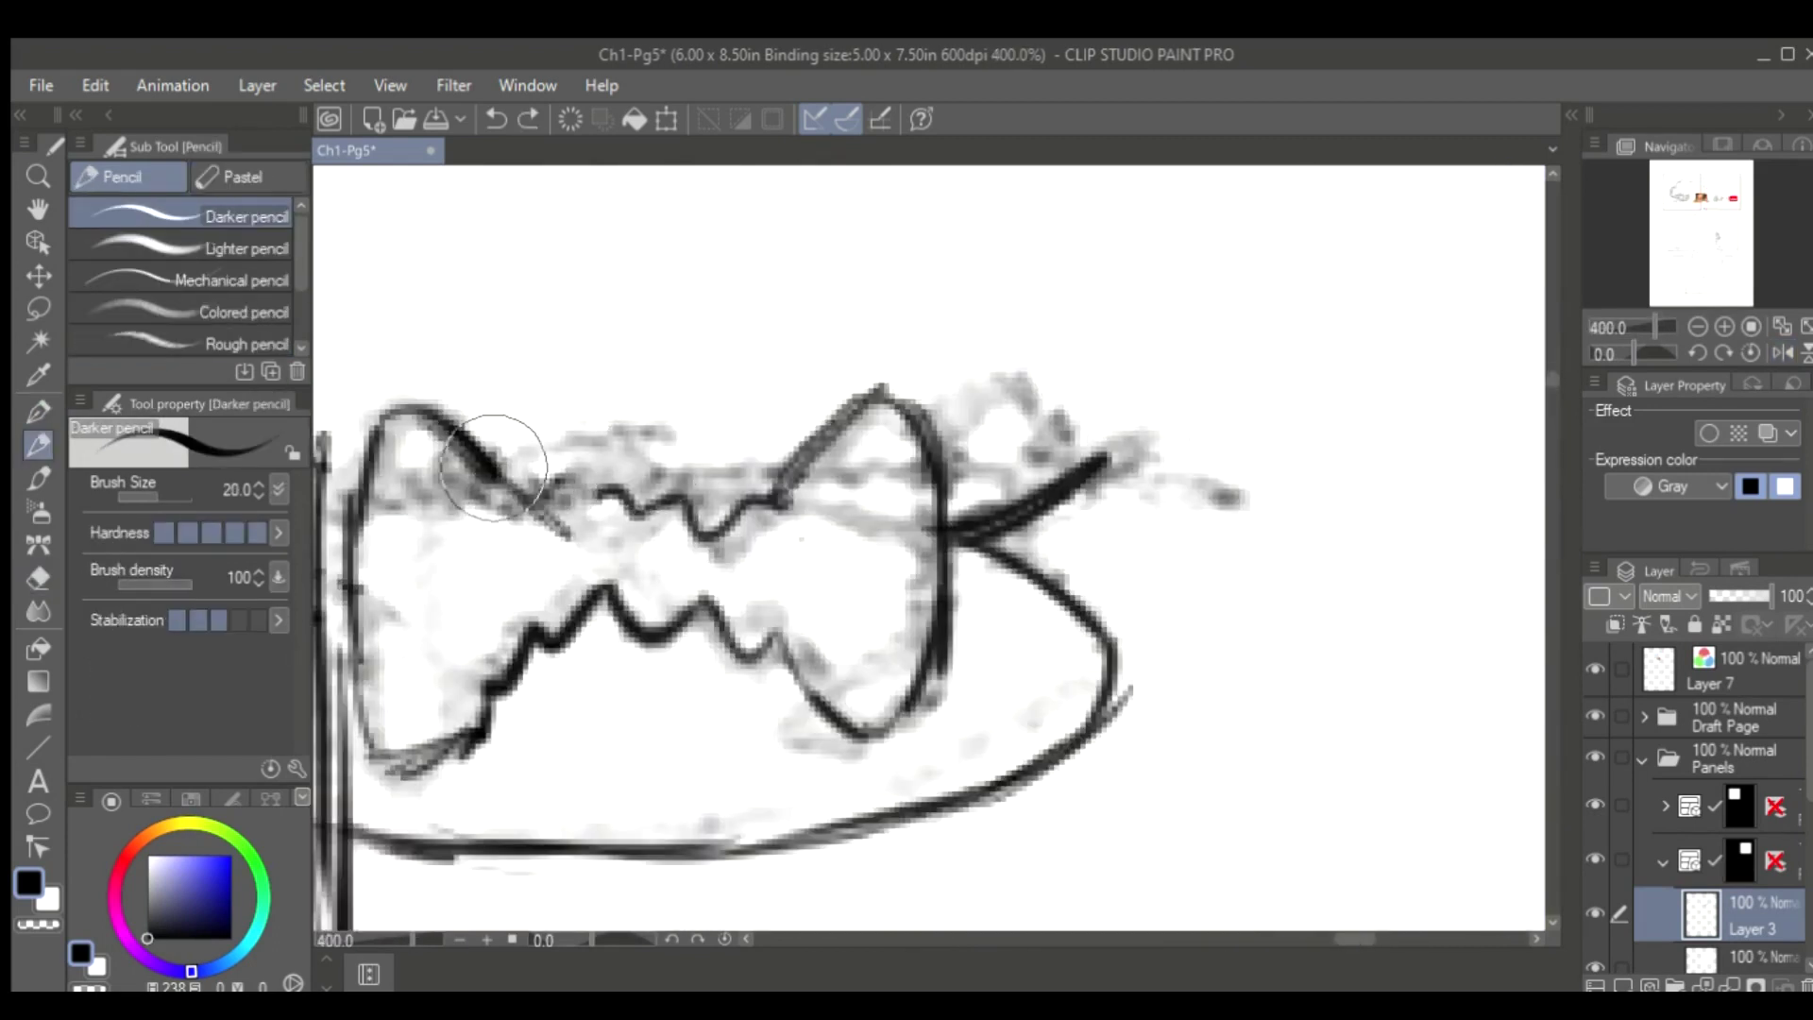
key("h")
scroll(695, 742, "down", 6)
key("ctrl+s")
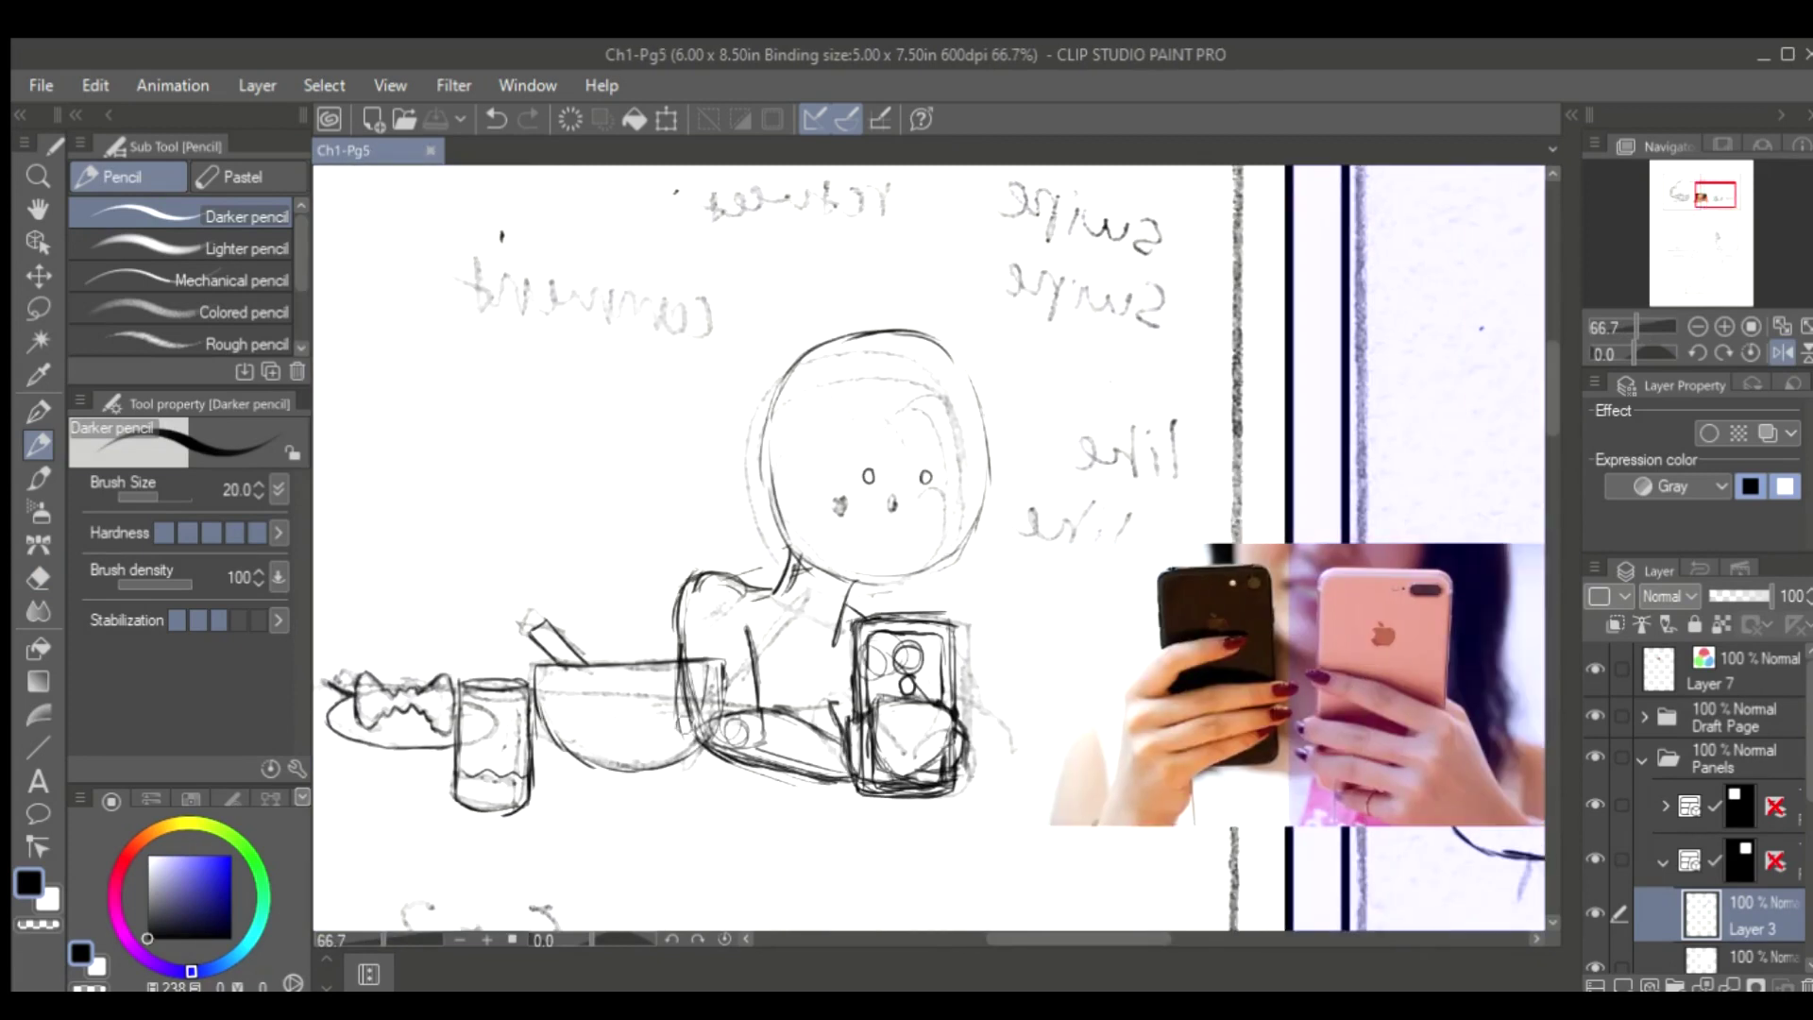
Sketch angled hand lines with a small joint circle along the phone's outer side, using the hand reference photo
scroll(952, 716, "up", 3)
left_click_drag(1036, 764, 987, 805)
left_click_drag(956, 661, 1034, 726)
key("ctrl+z")
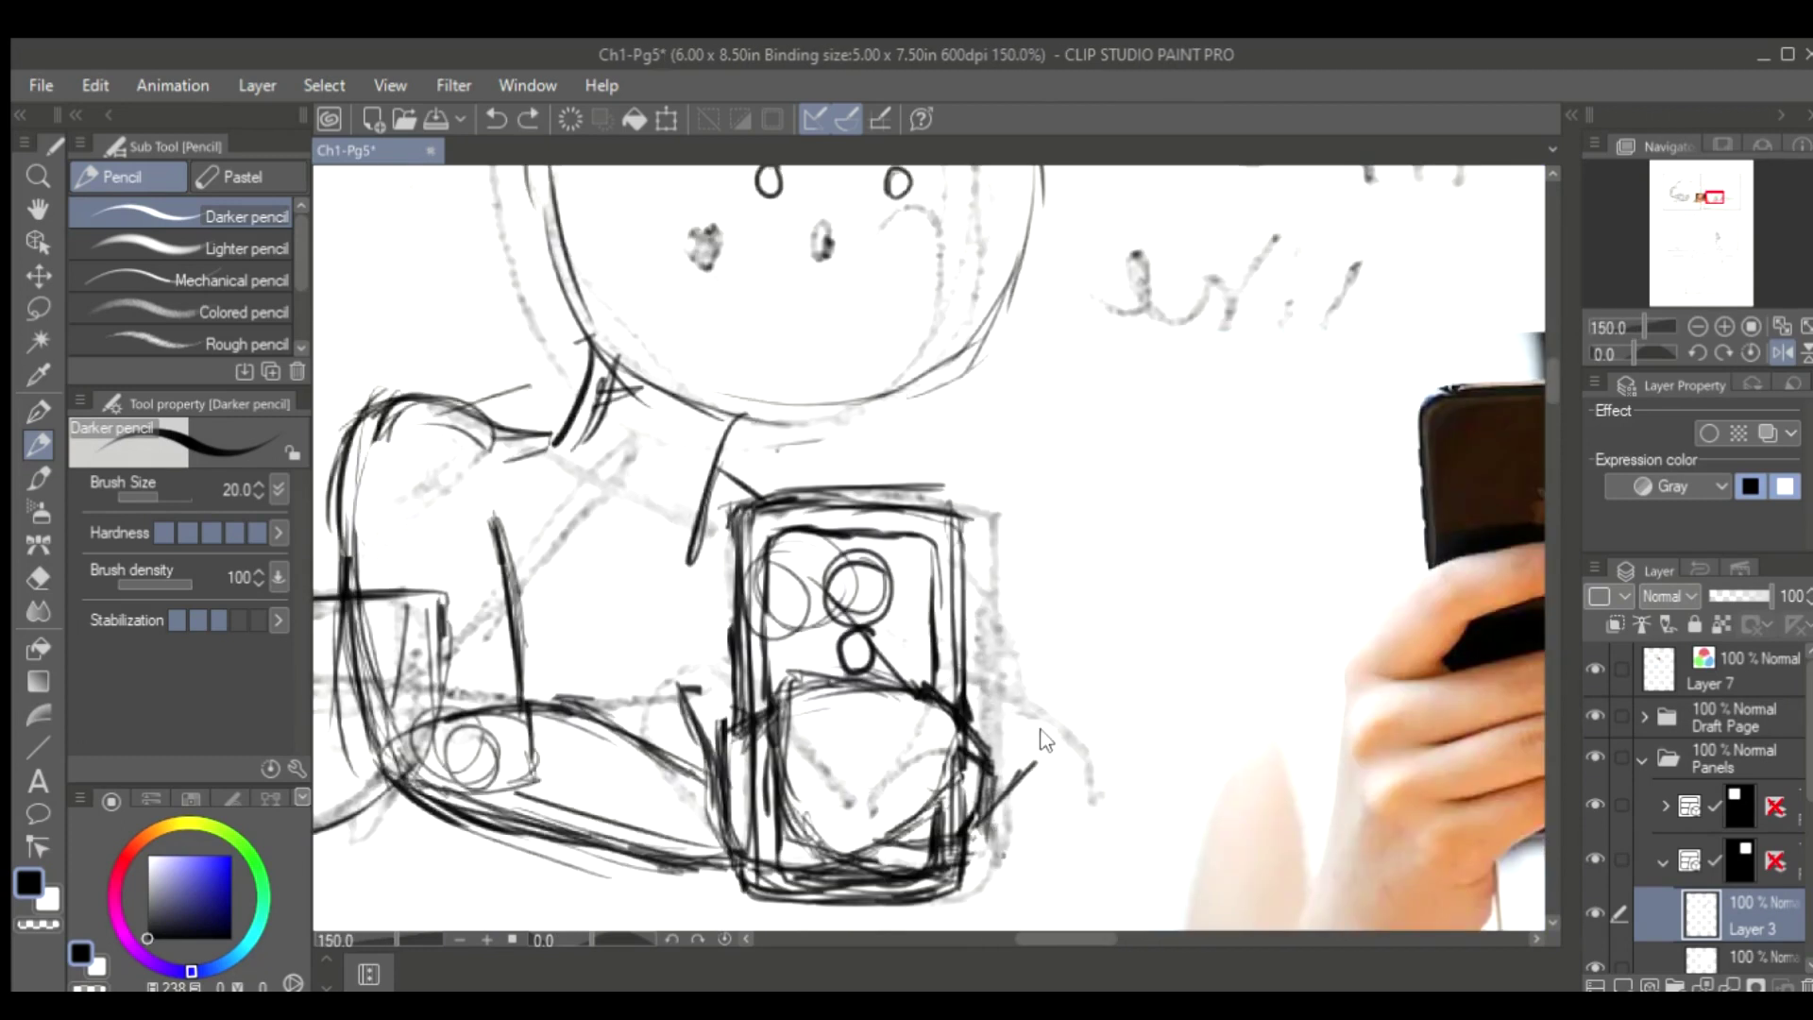
key("h")
left_click_drag(862, 688, 831, 774)
left_click_drag(903, 610, 830, 690)
left_click_drag(1138, 463, 1076, 496)
key("h")
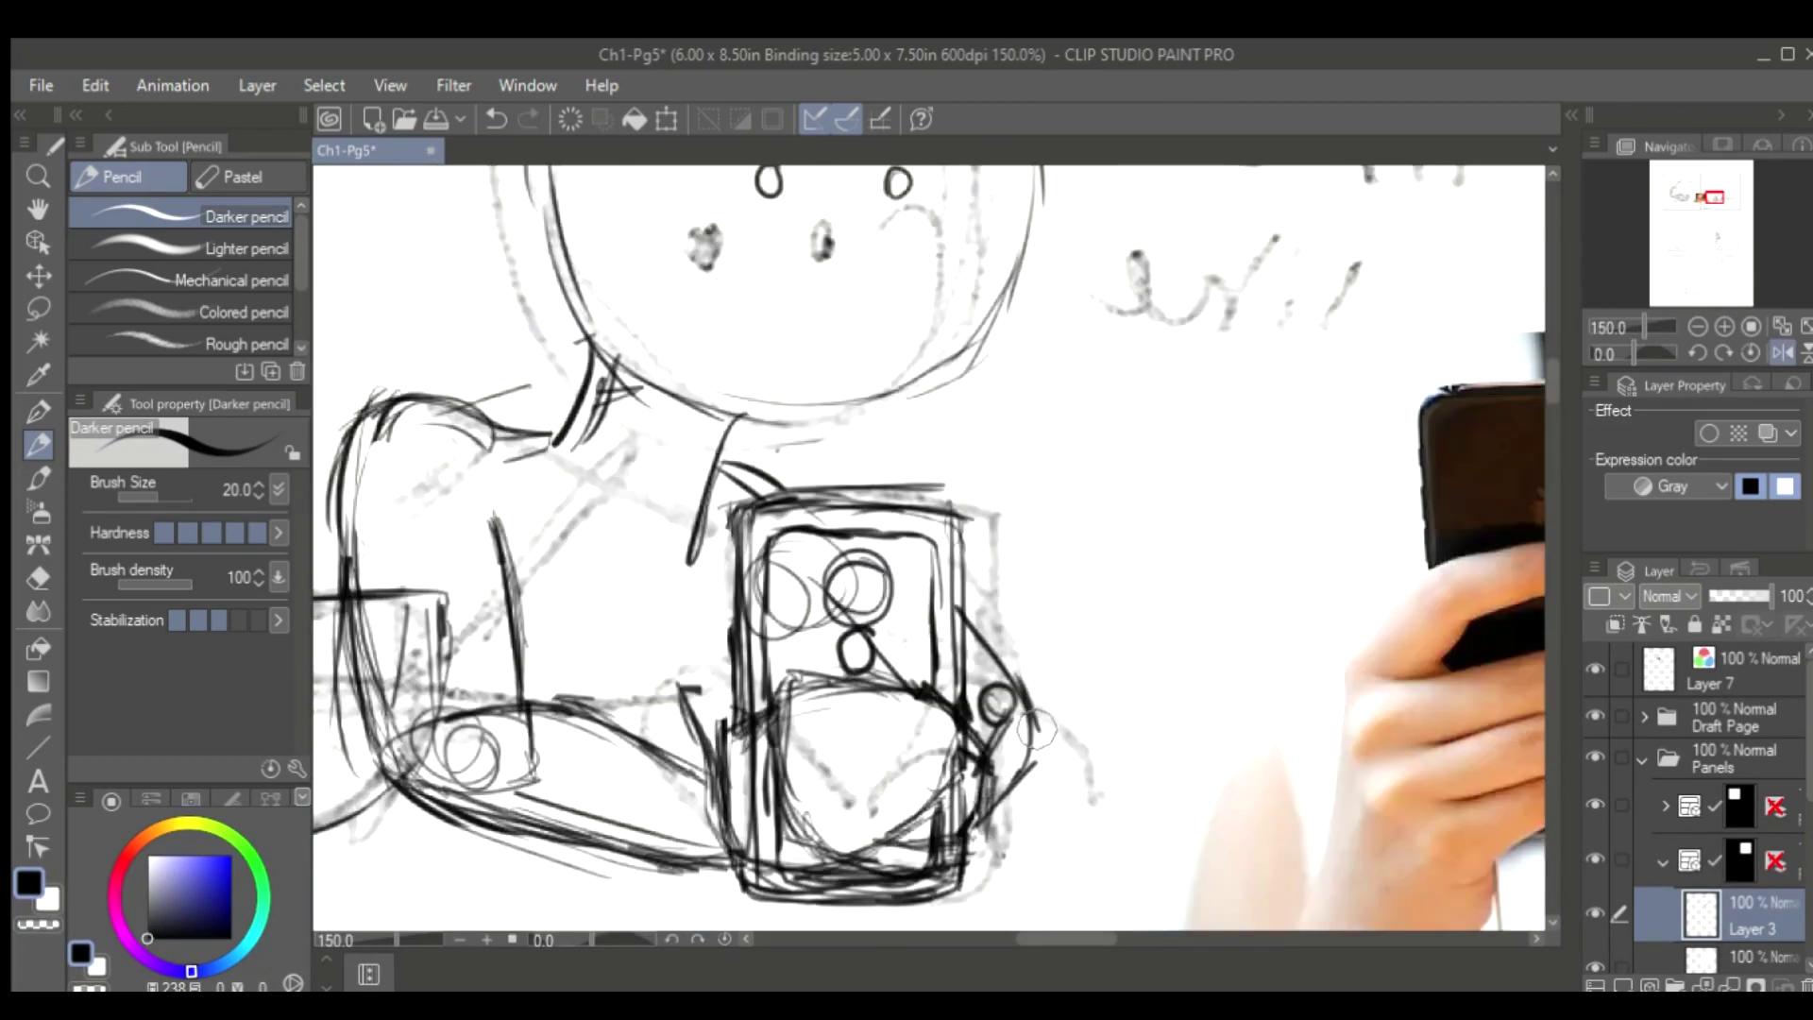
Draw a small curved nose on the face below and between the two eyes
scroll(1052, 566, "left", 3)
scroll(1300, 395, "up", 4)
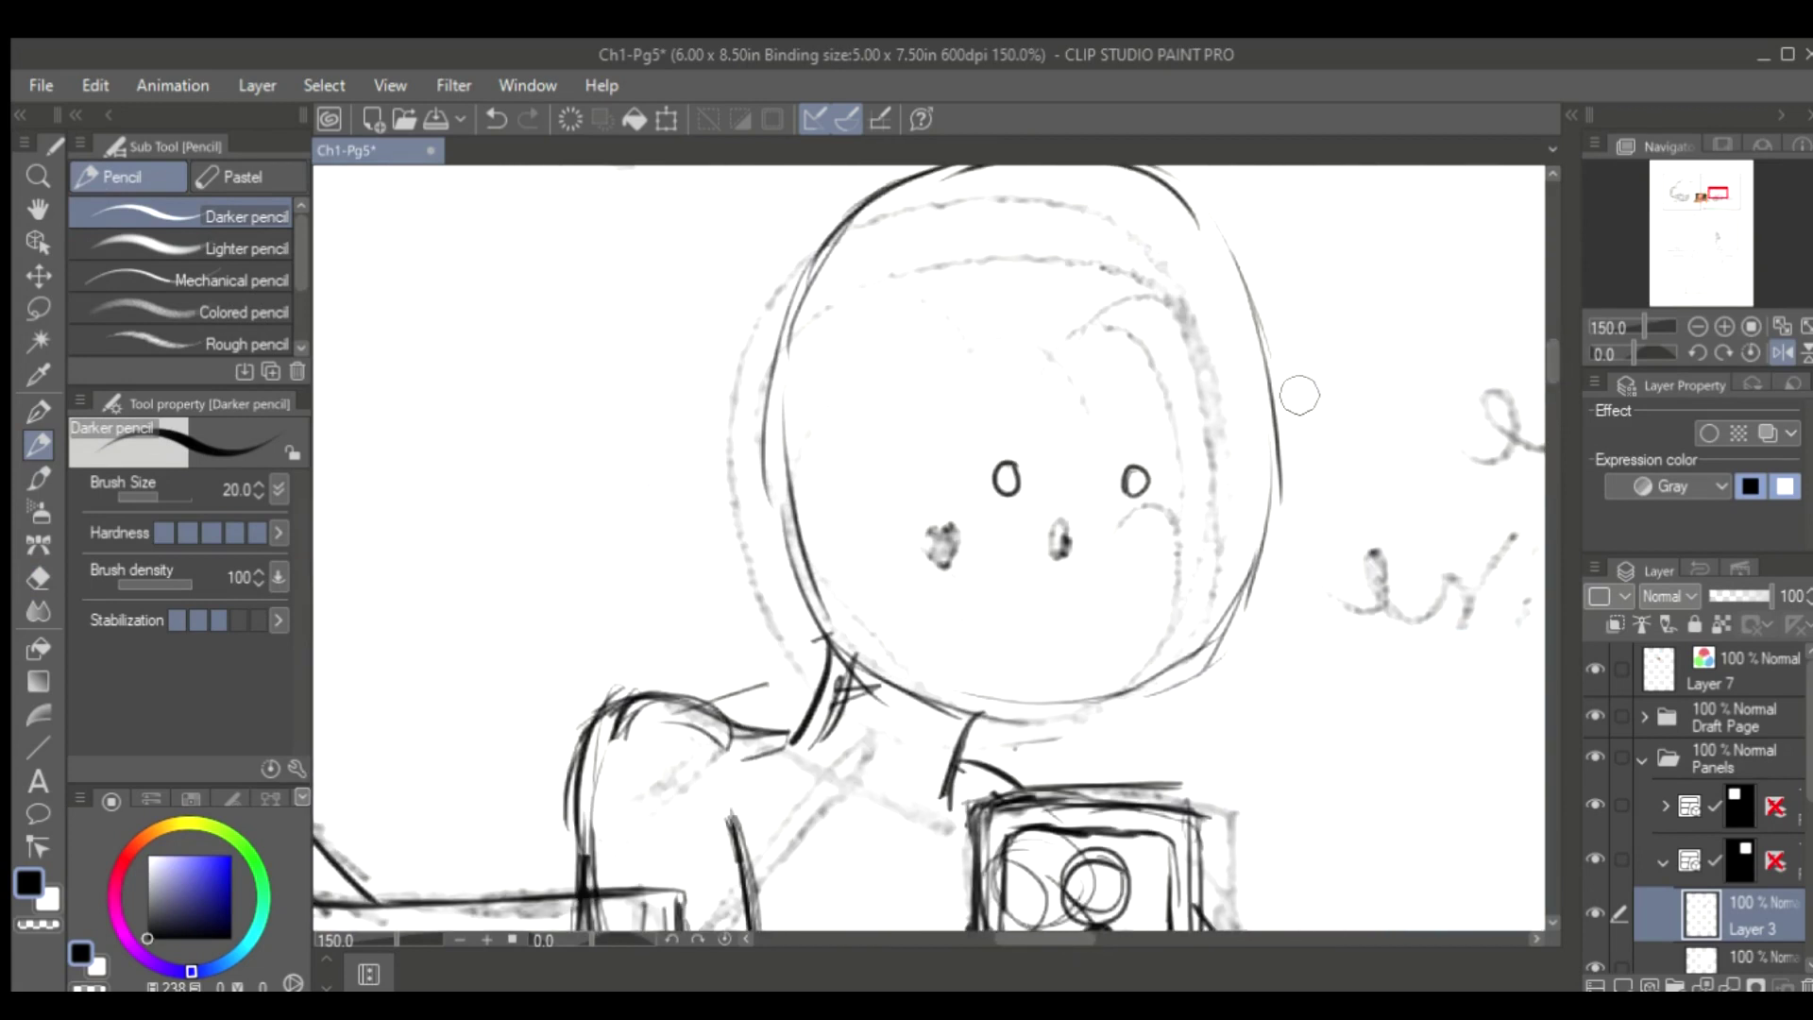
key("h")
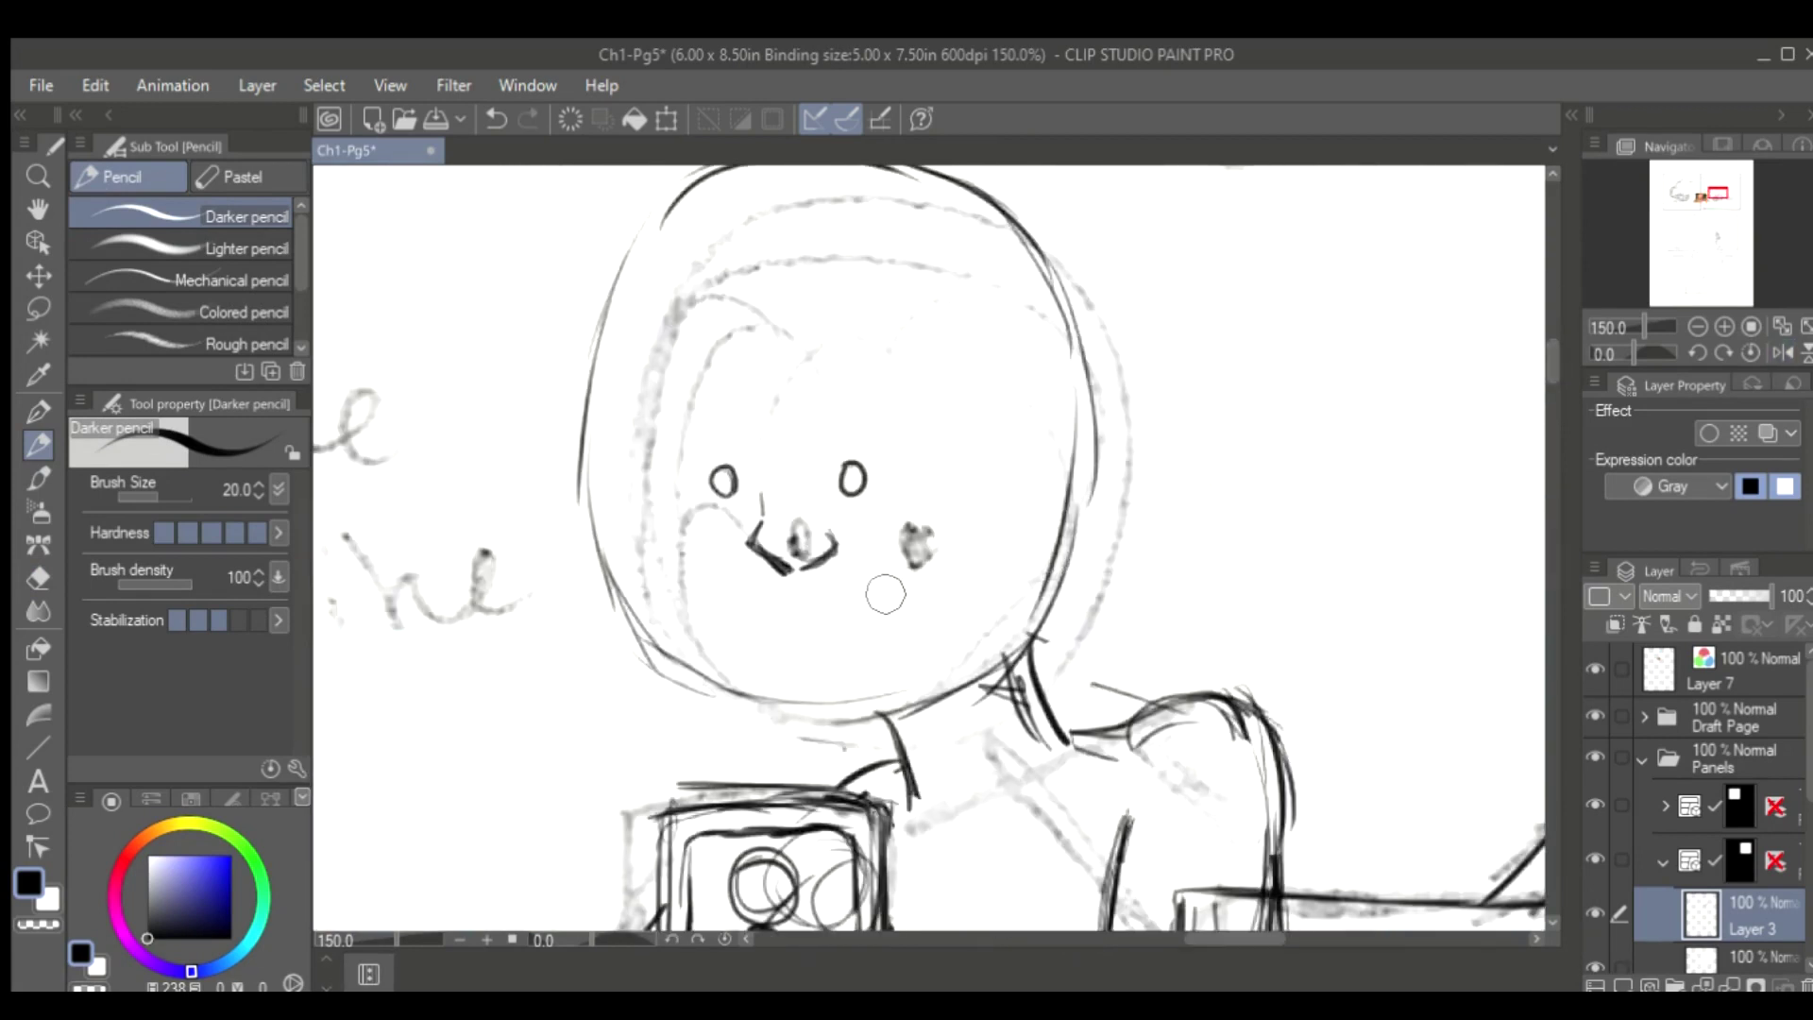
scroll(904, 599, "up", 5)
scroll(974, 623, "down", 5)
Select the eyes and nose piece by piece and transform them to balance the facial features
left_click(37, 304)
left_click_drag(732, 425, 737, 430)
key("ctrl+t")
left_click_drag(973, 604, 991, 614)
key("Return")
mouse_move(756, 441)
left_mouse_down()
mouse_move(797, 436)
mouse_move(770, 488)
left_mouse_up()
key("ctrl+t")
key("Return")
left_click_drag(907, 450, 915, 459)
key("ctrl+t")
key("Return")
key("h")
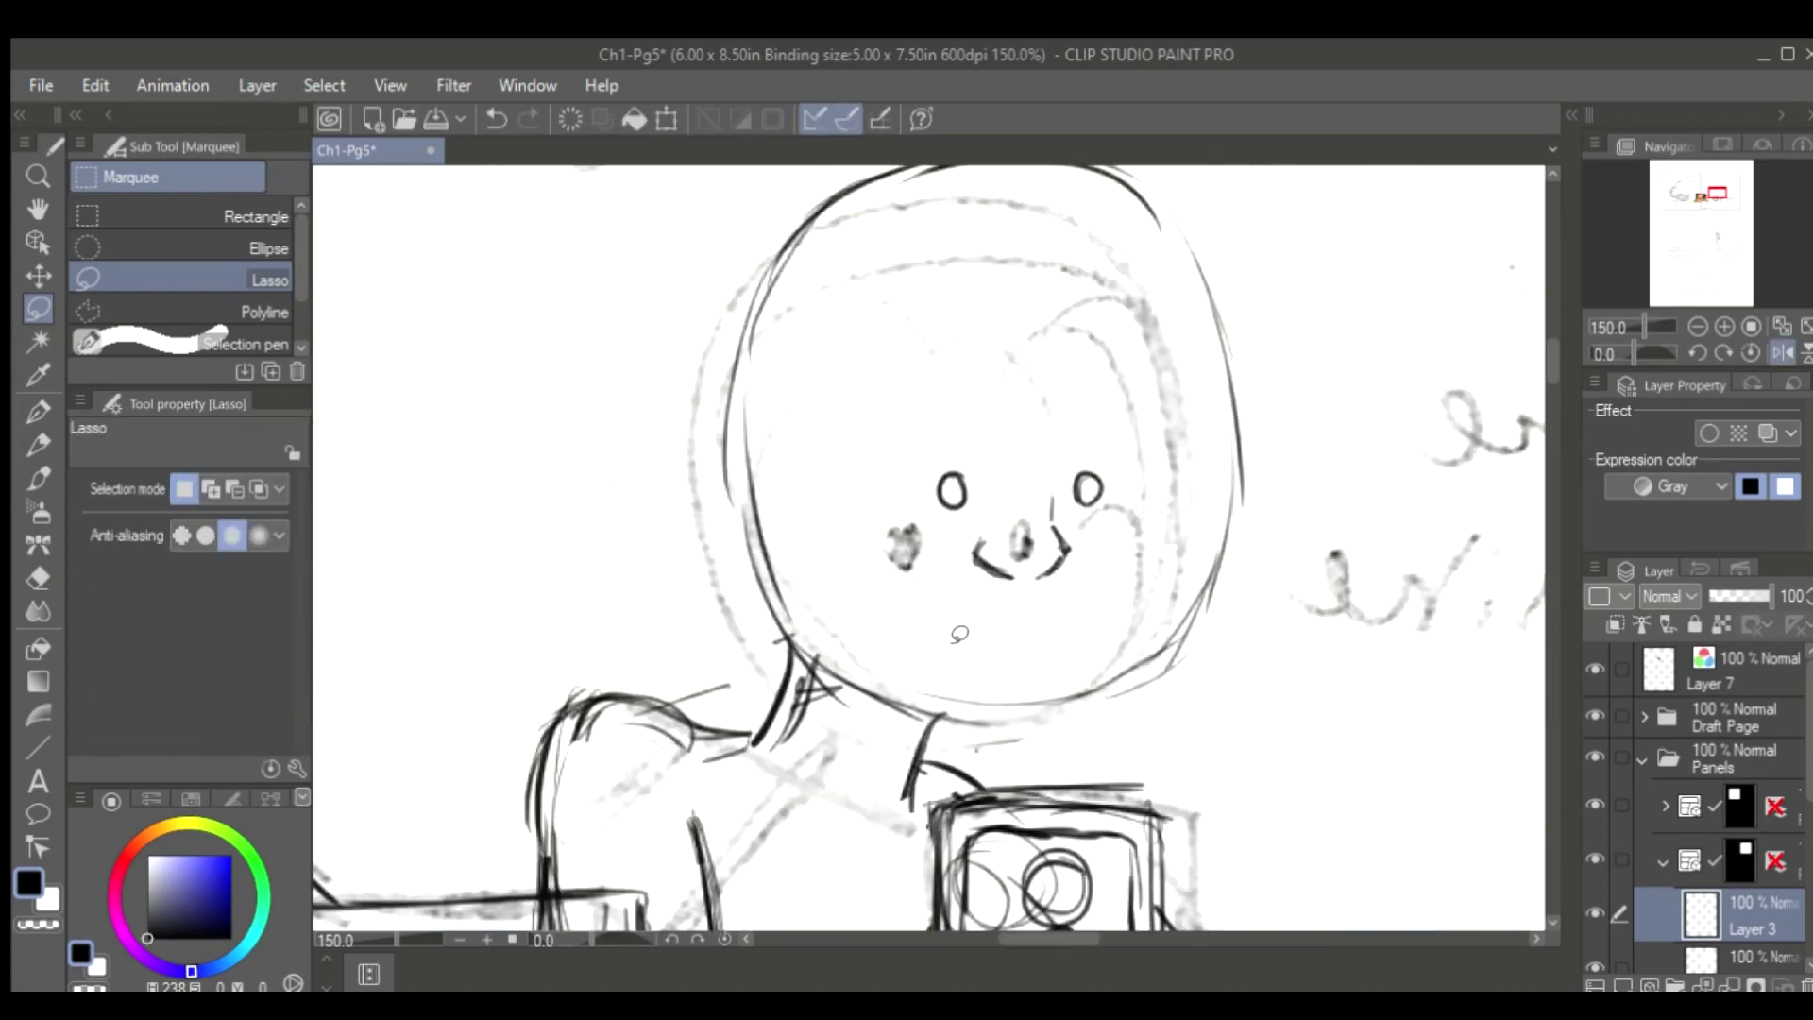
Pencil a short curved smile beneath the nose and clear the selection
key("p")
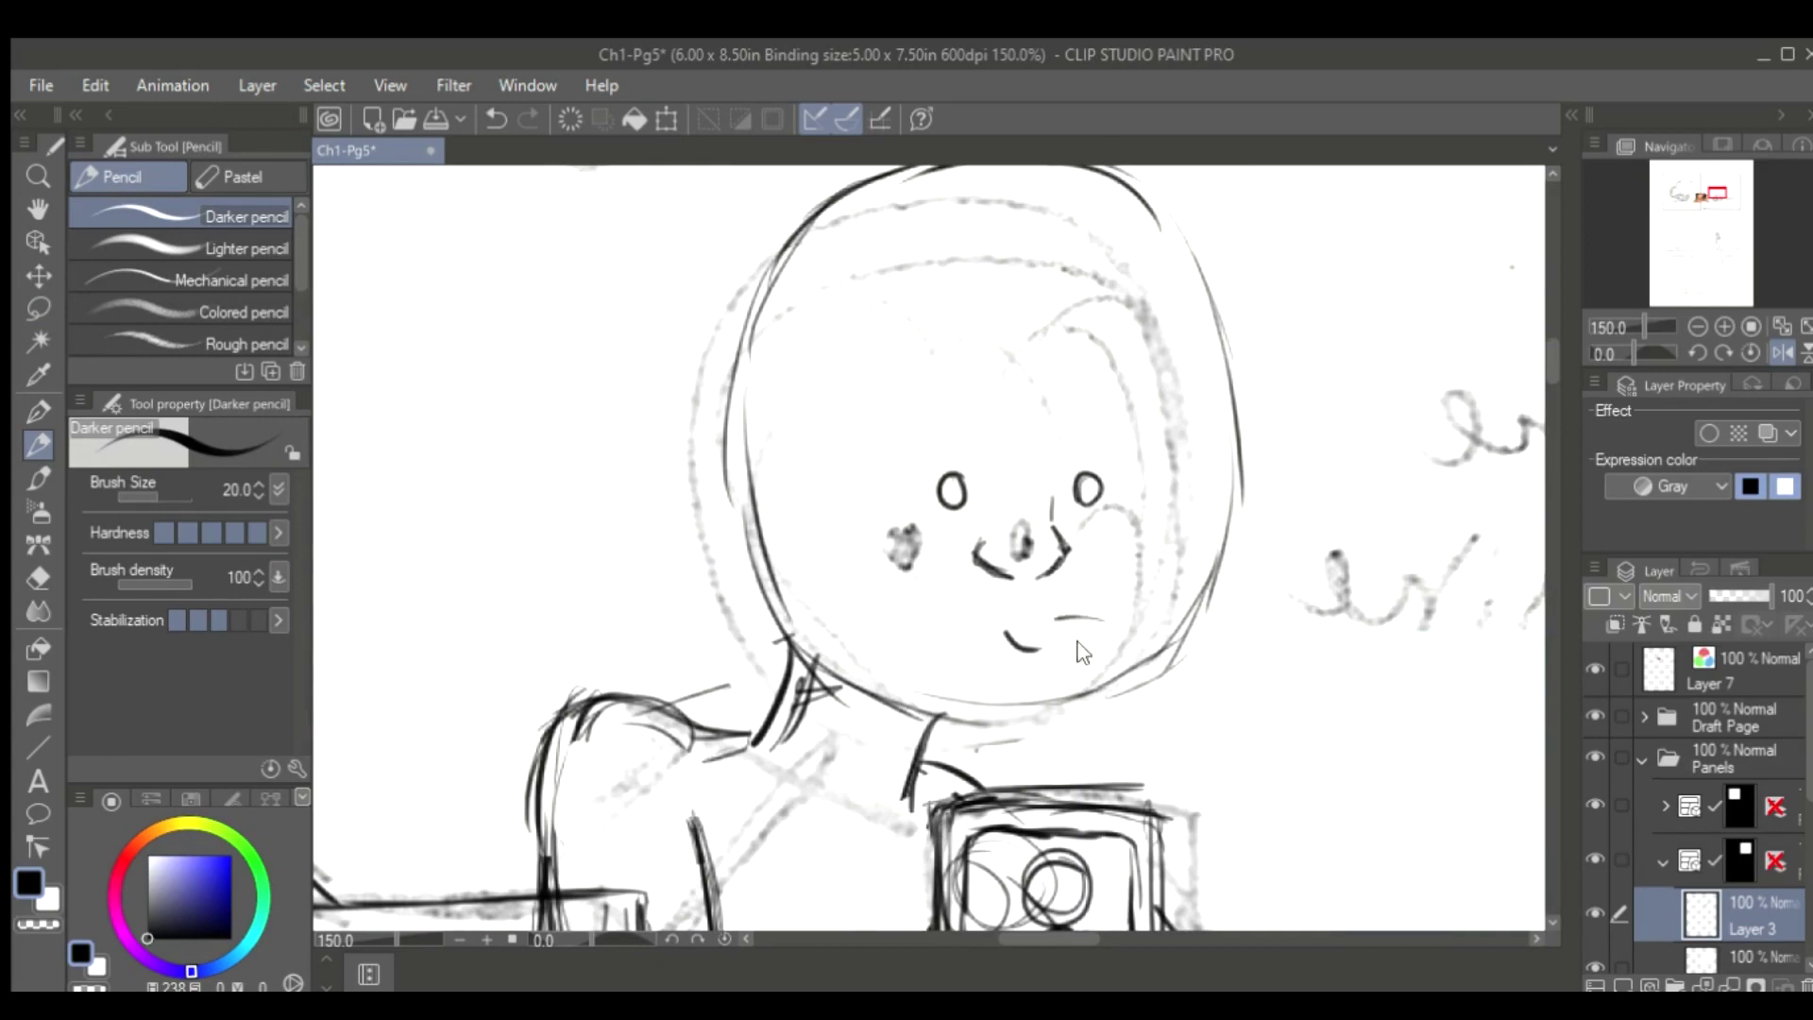
key("ctrl+y")
key("ctrl+y")
key("ctrl+y")
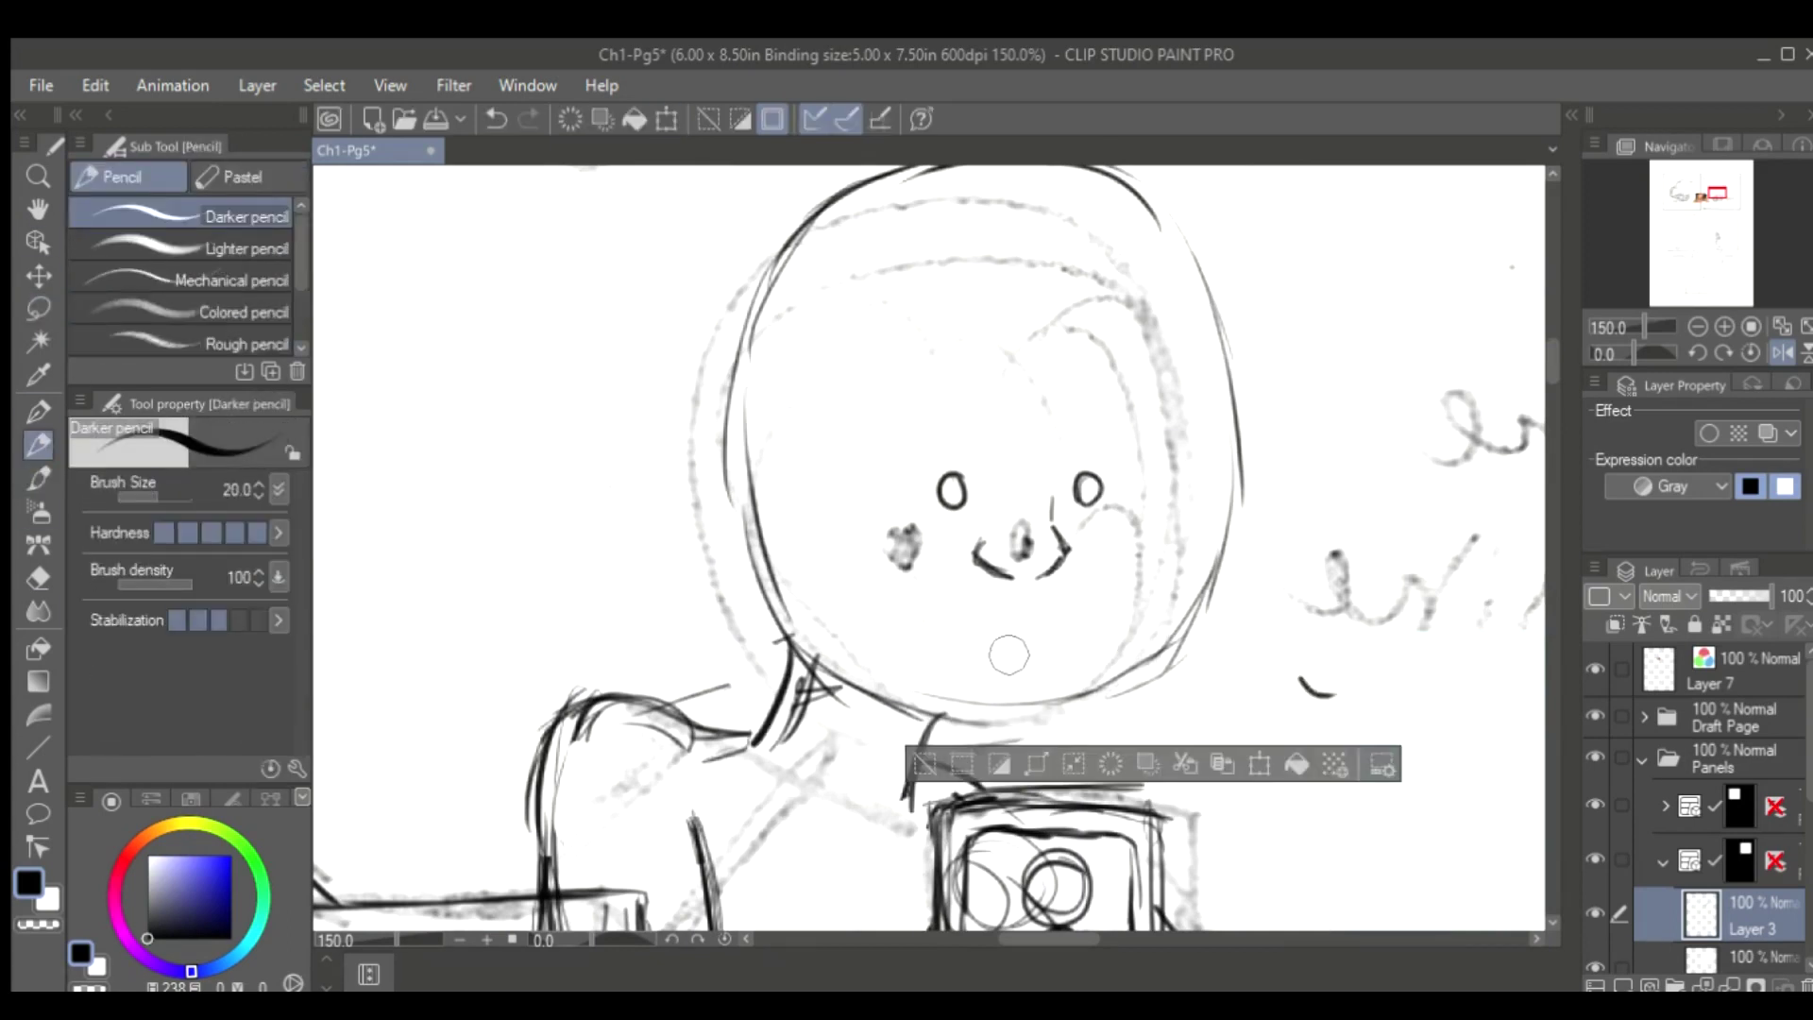
key("ctrl+d")
scroll(1009, 655, "down", 4)
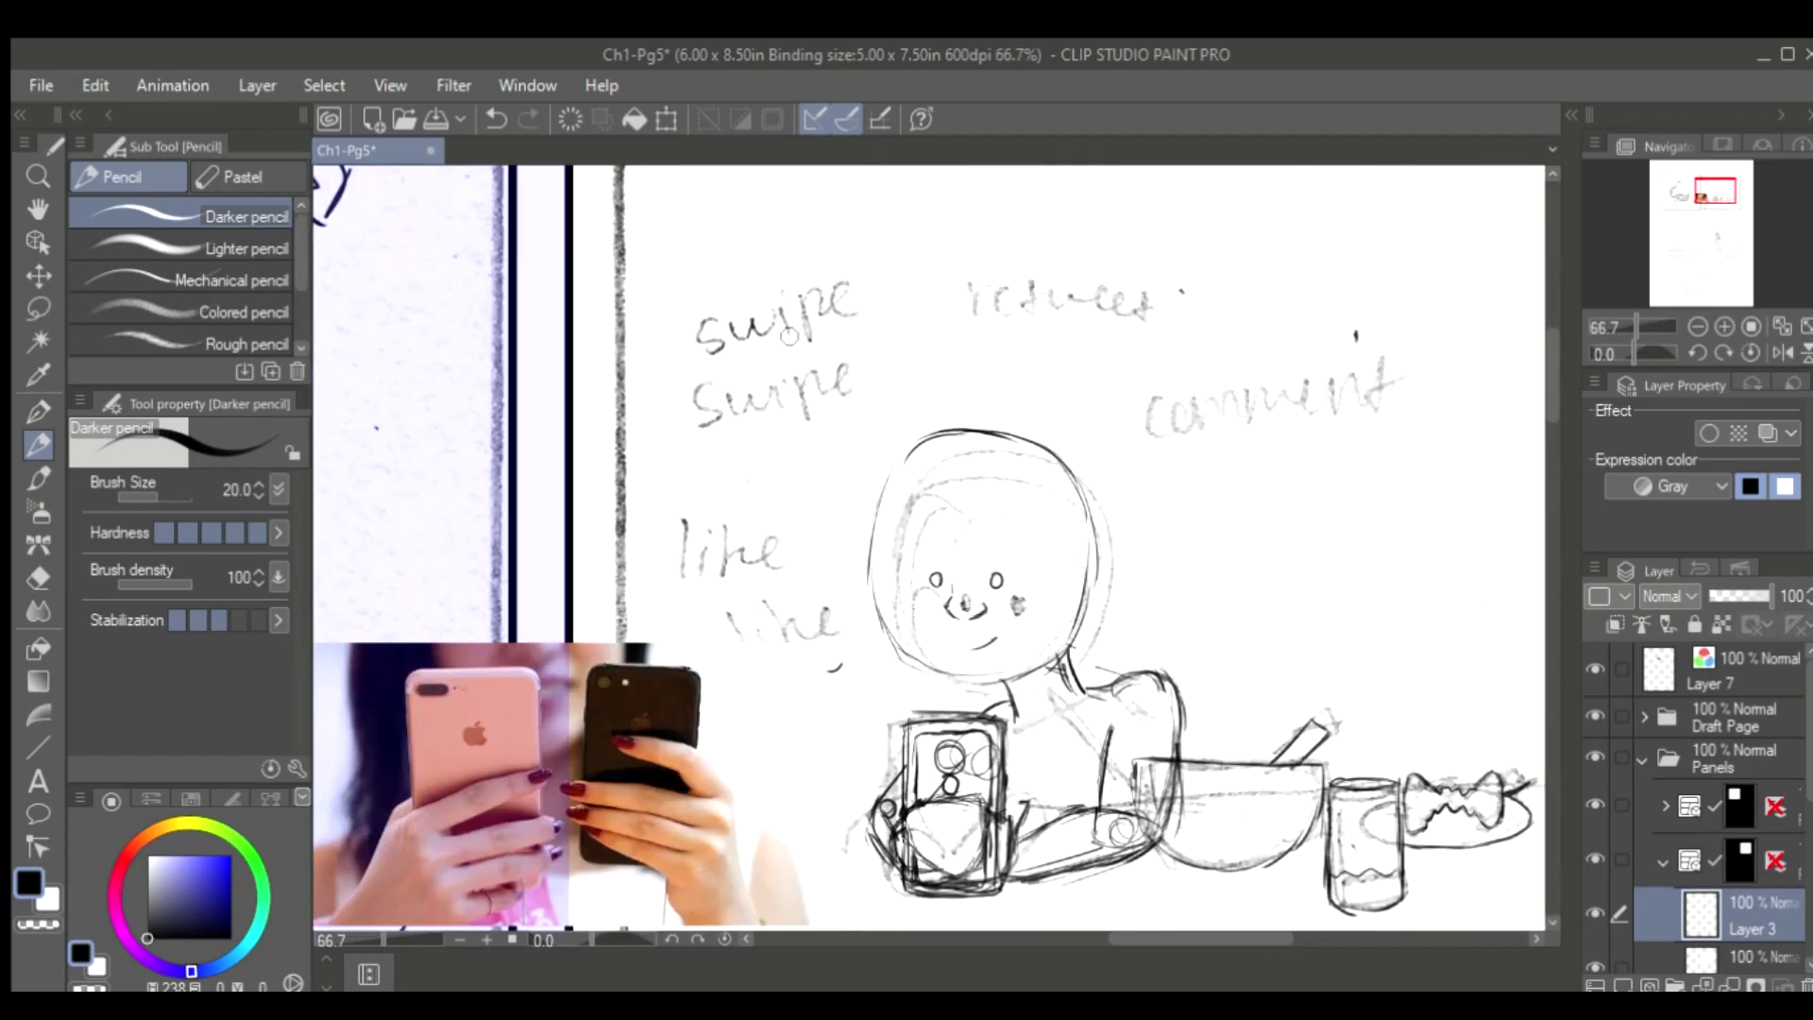
Select both eyes and nudge them slightly lower on the face
scroll(1174, 651, "up", 4)
key("l")
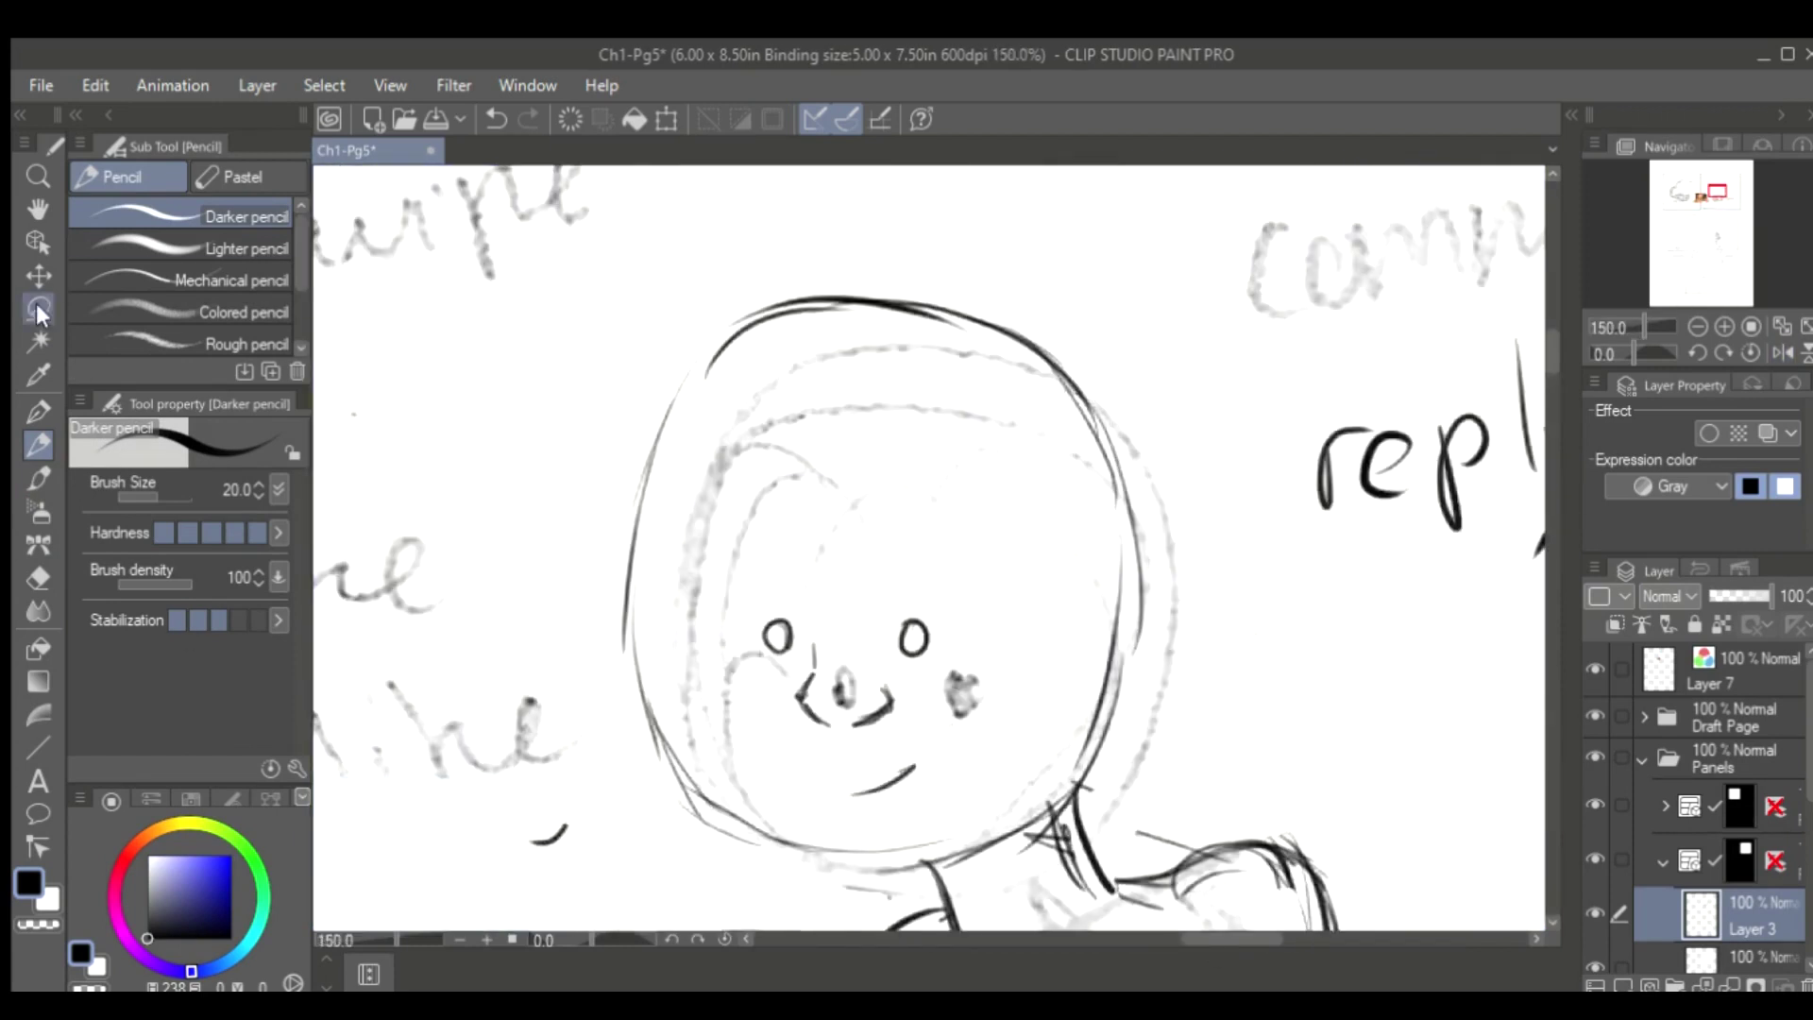
left_click_drag(751, 604, 755, 614)
key("ctrl+t")
key("Return")
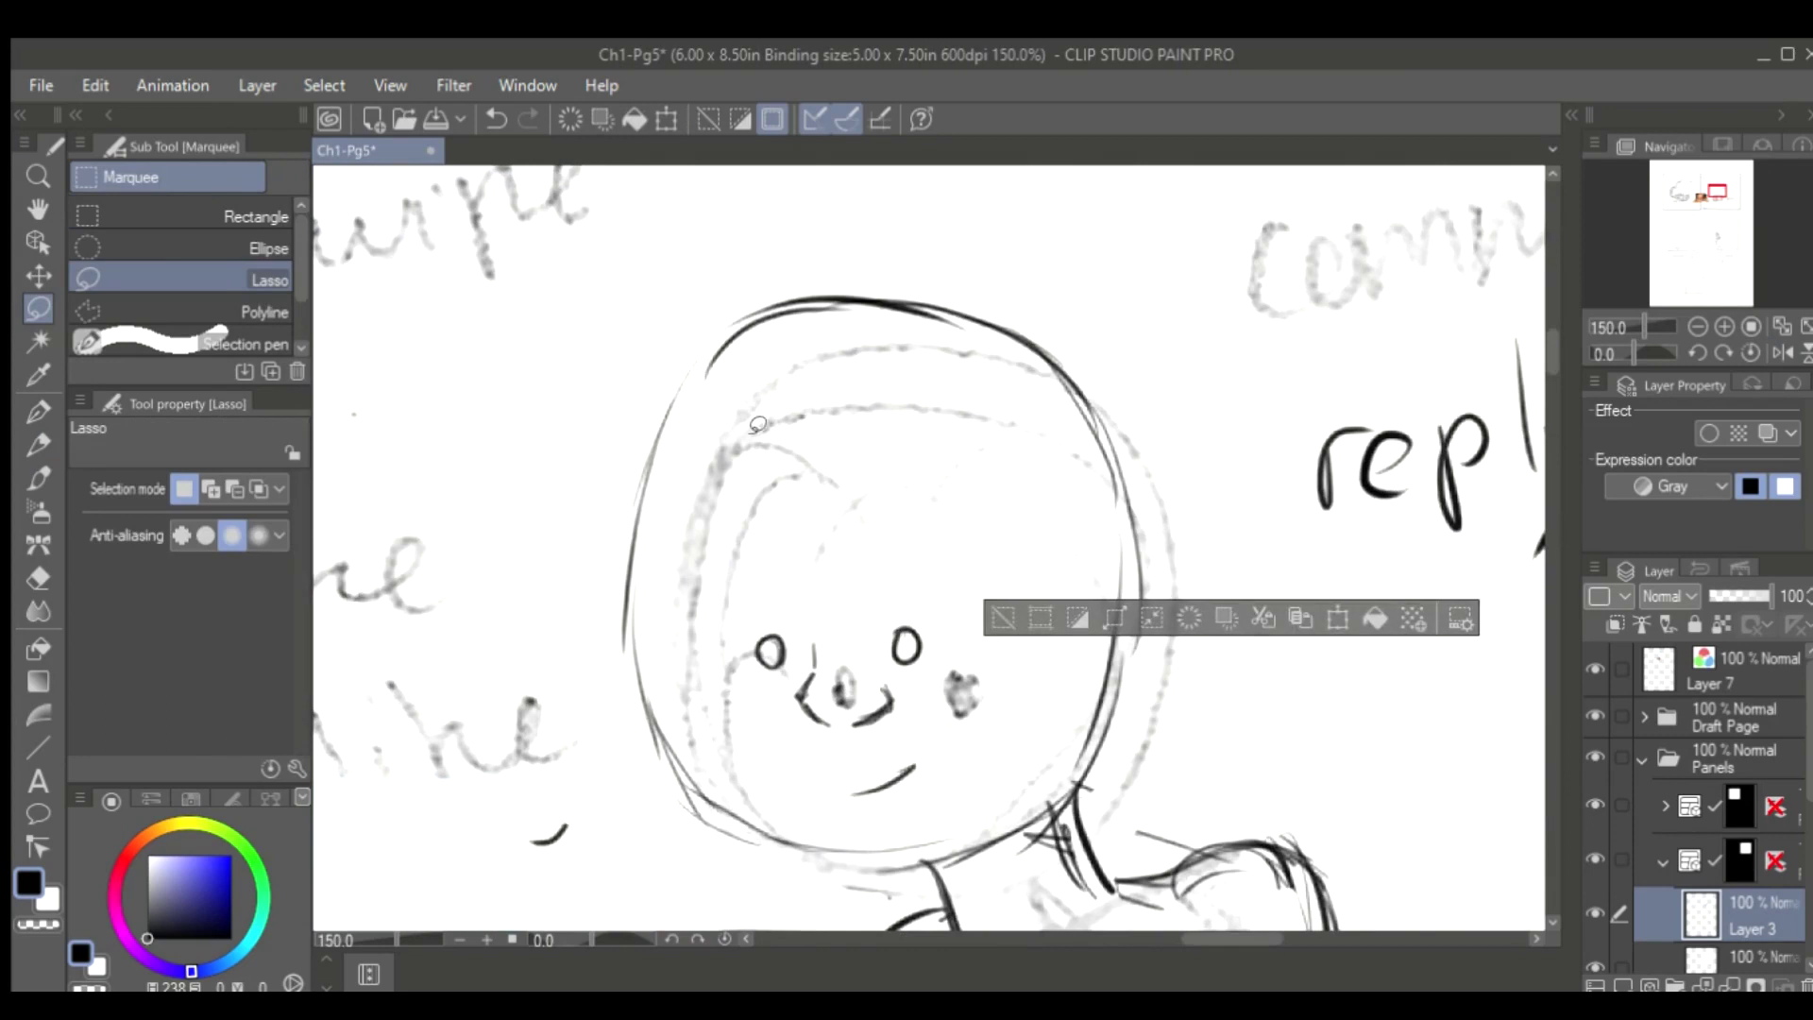
key("ctrl+d")
scroll(758, 424, "down", 4)
Pencil large puffy hair lobes around the top and both sides of the head
key("p")
scroll(835, 518, "up", 2)
left_click_drag(770, 317, 1058, 274)
left_click_drag(1077, 326, 1058, 543)
left_click_drag(1087, 557, 1068, 699)
left_click_drag(694, 385, 704, 564)
left_click_drag(663, 590, 770, 754)
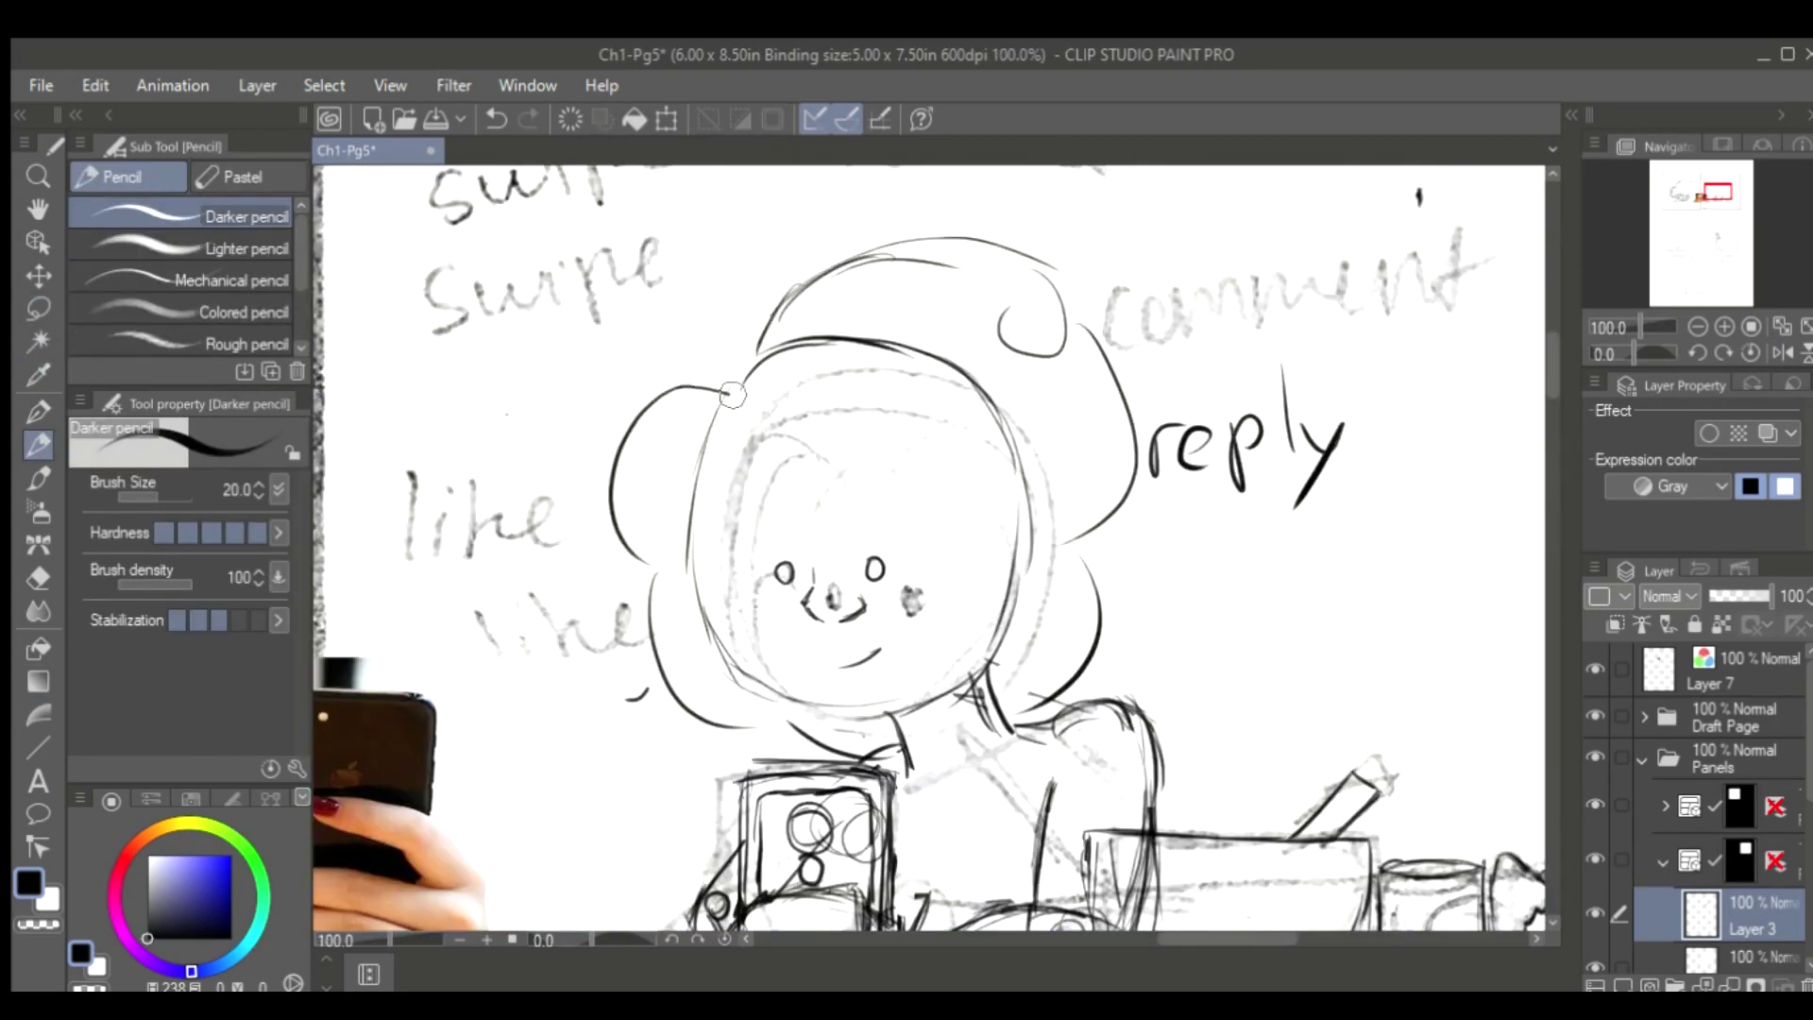
Add layered hair strands along the far side of the face, between the cheek and the puffy hair outline
scroll(966, 669, "up", 2)
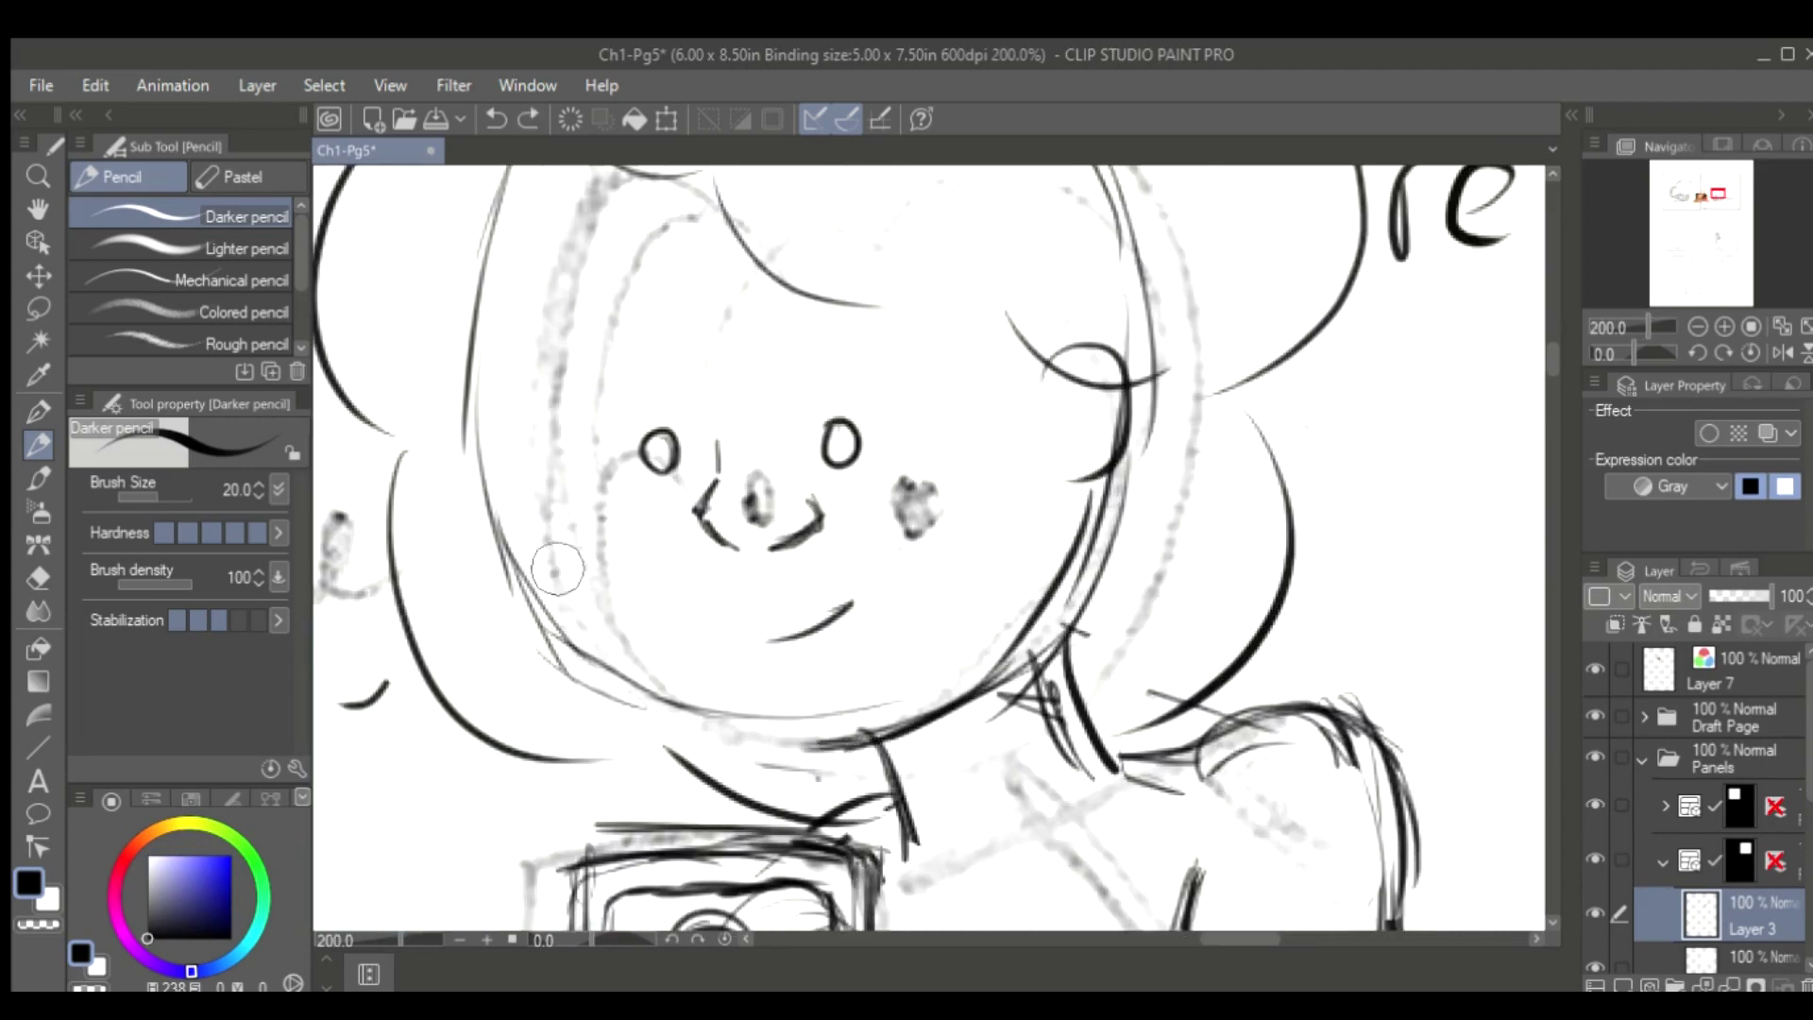
left_click_drag(529, 355, 515, 661)
left_click_drag(544, 406, 529, 652)
key("h")
left_click_drag(1318, 628, 1256, 812)
left_click_drag(1360, 350, 1259, 776)
key("ctrl+z")
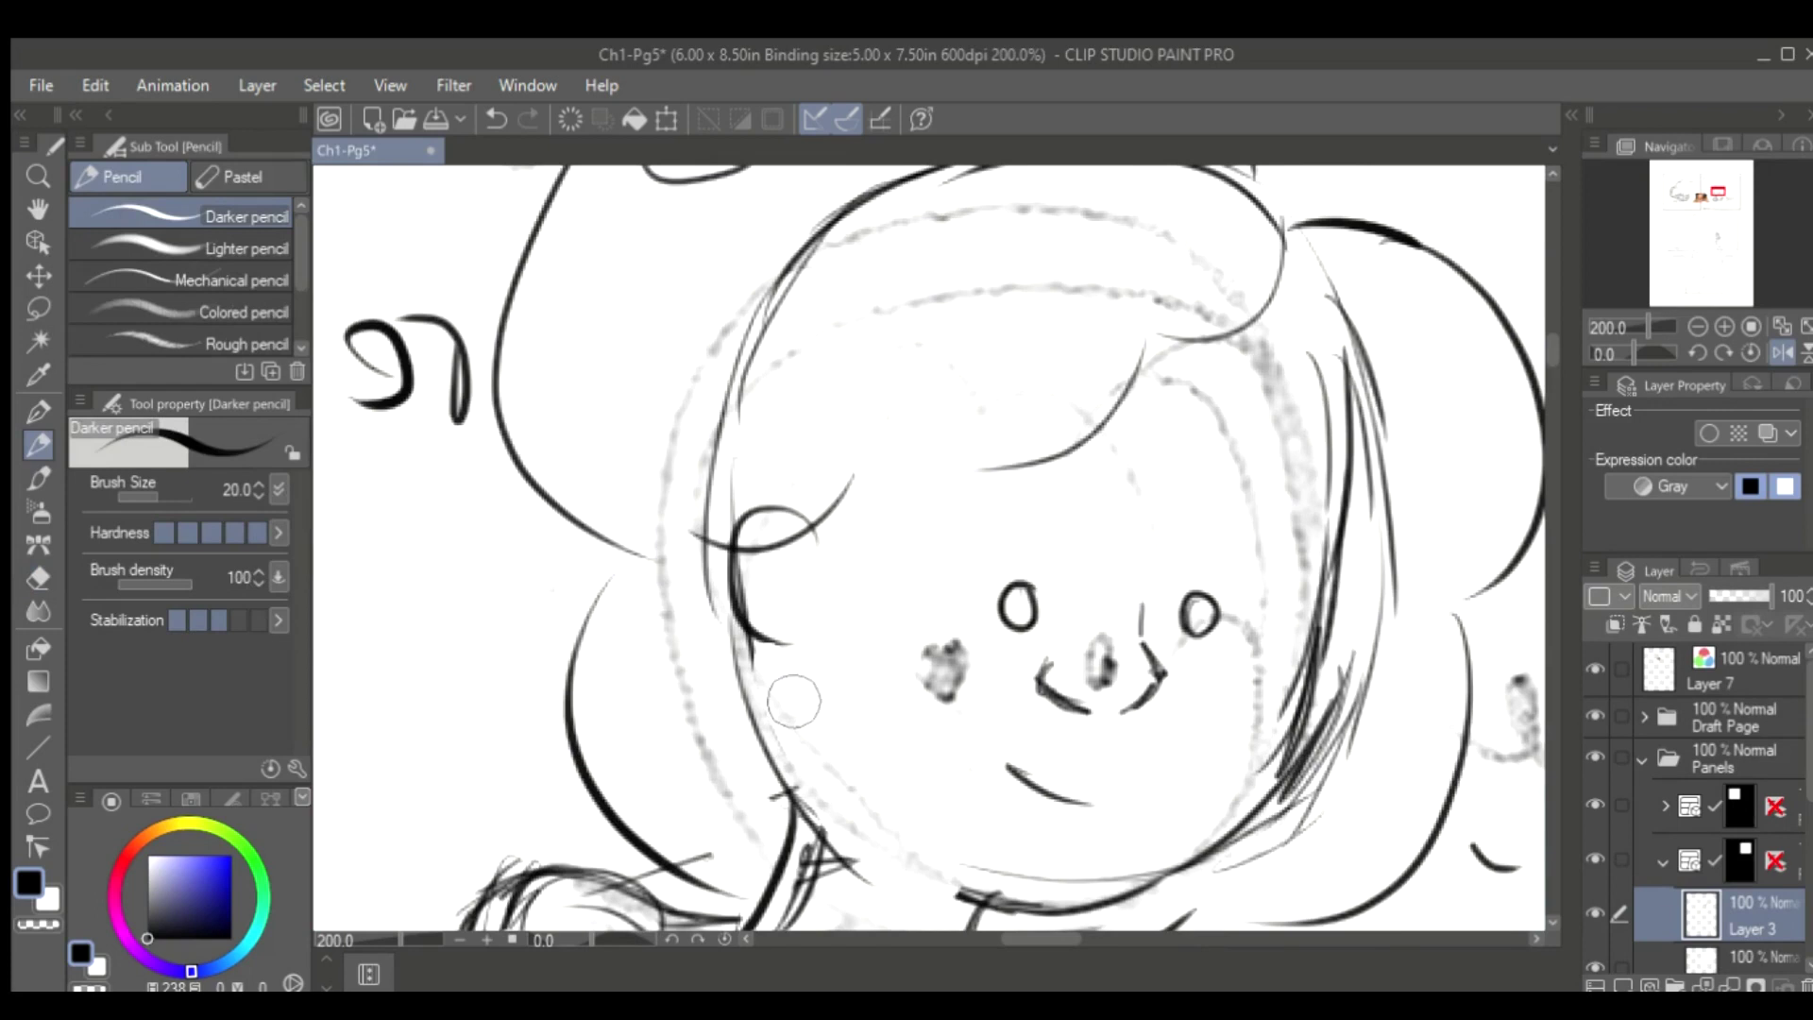
left_click_drag(767, 652, 964, 896)
mouse_move(784, 678)
left_mouse_down()
mouse_move(870, 814)
mouse_move(1006, 886)
left_mouse_up()
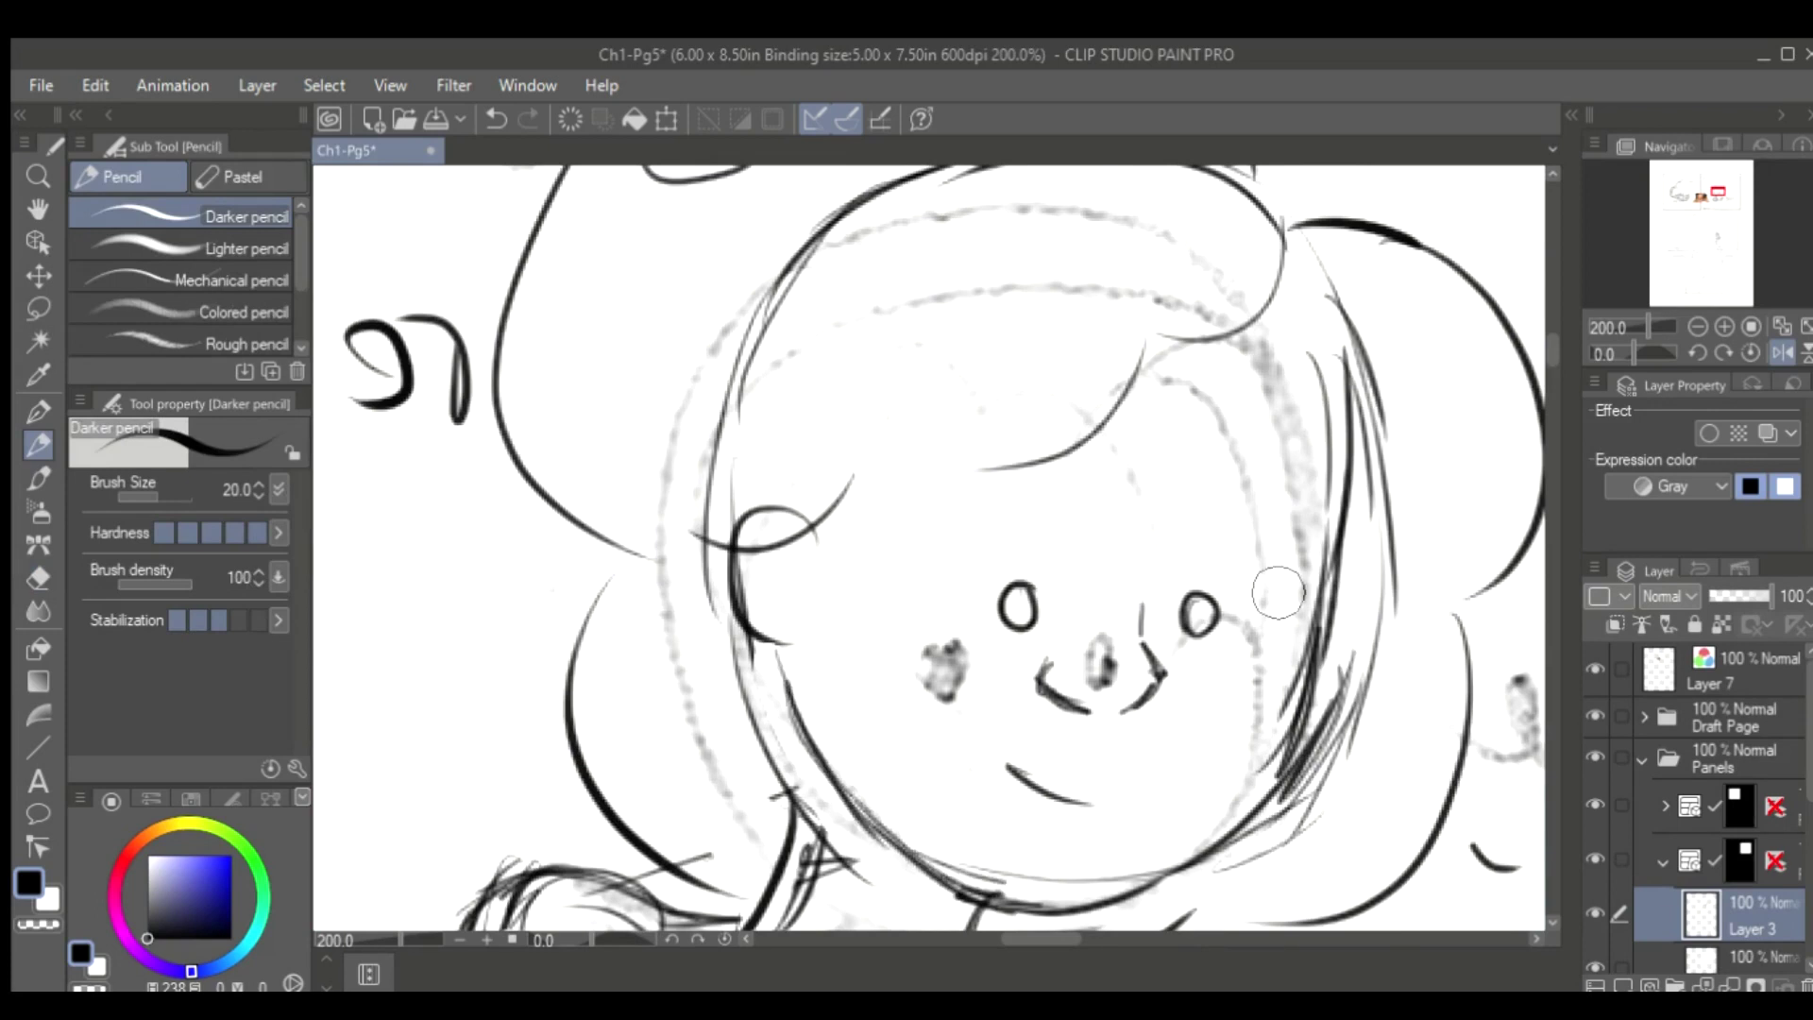
key("ctrl+z")
key("ctrl+z")
Strengthen the side strands, narrow the jaw to a tapered chin and refine the puffy hair outline with small curls
left_click_drag(1339, 529, 1309, 788)
left_click_drag(1270, 278, 1336, 666)
key("h")
scroll(1360, 697, "down", 3)
left_click_drag(581, 496, 822, 605)
mouse_move(1072, 373)
left_mouse_down()
mouse_move(855, 581)
mouse_move(1059, 529)
left_mouse_up()
scroll(888, 696, "down", 3)
scroll(992, 286, "up", 2)
key("h")
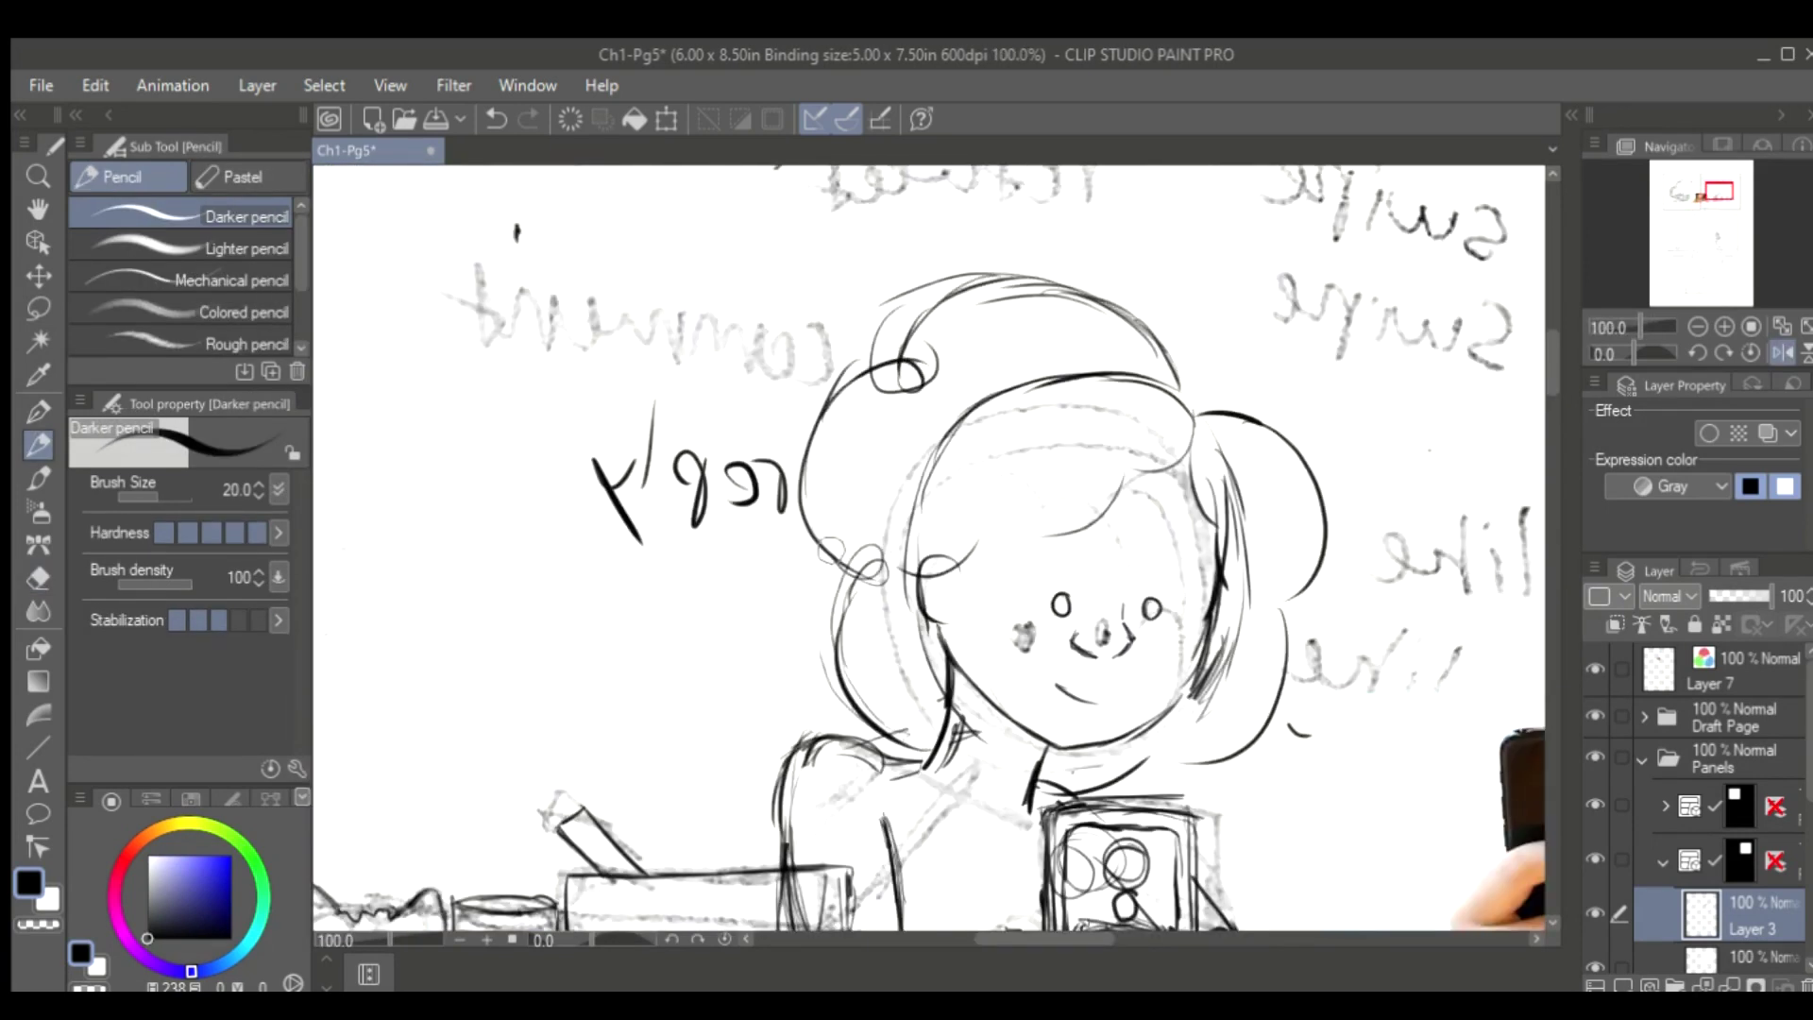
Write the note "hair in normal shape (dried)" with a leading dash above the bowl
key("h")
left_click_drag(1202, 642, 1256, 631)
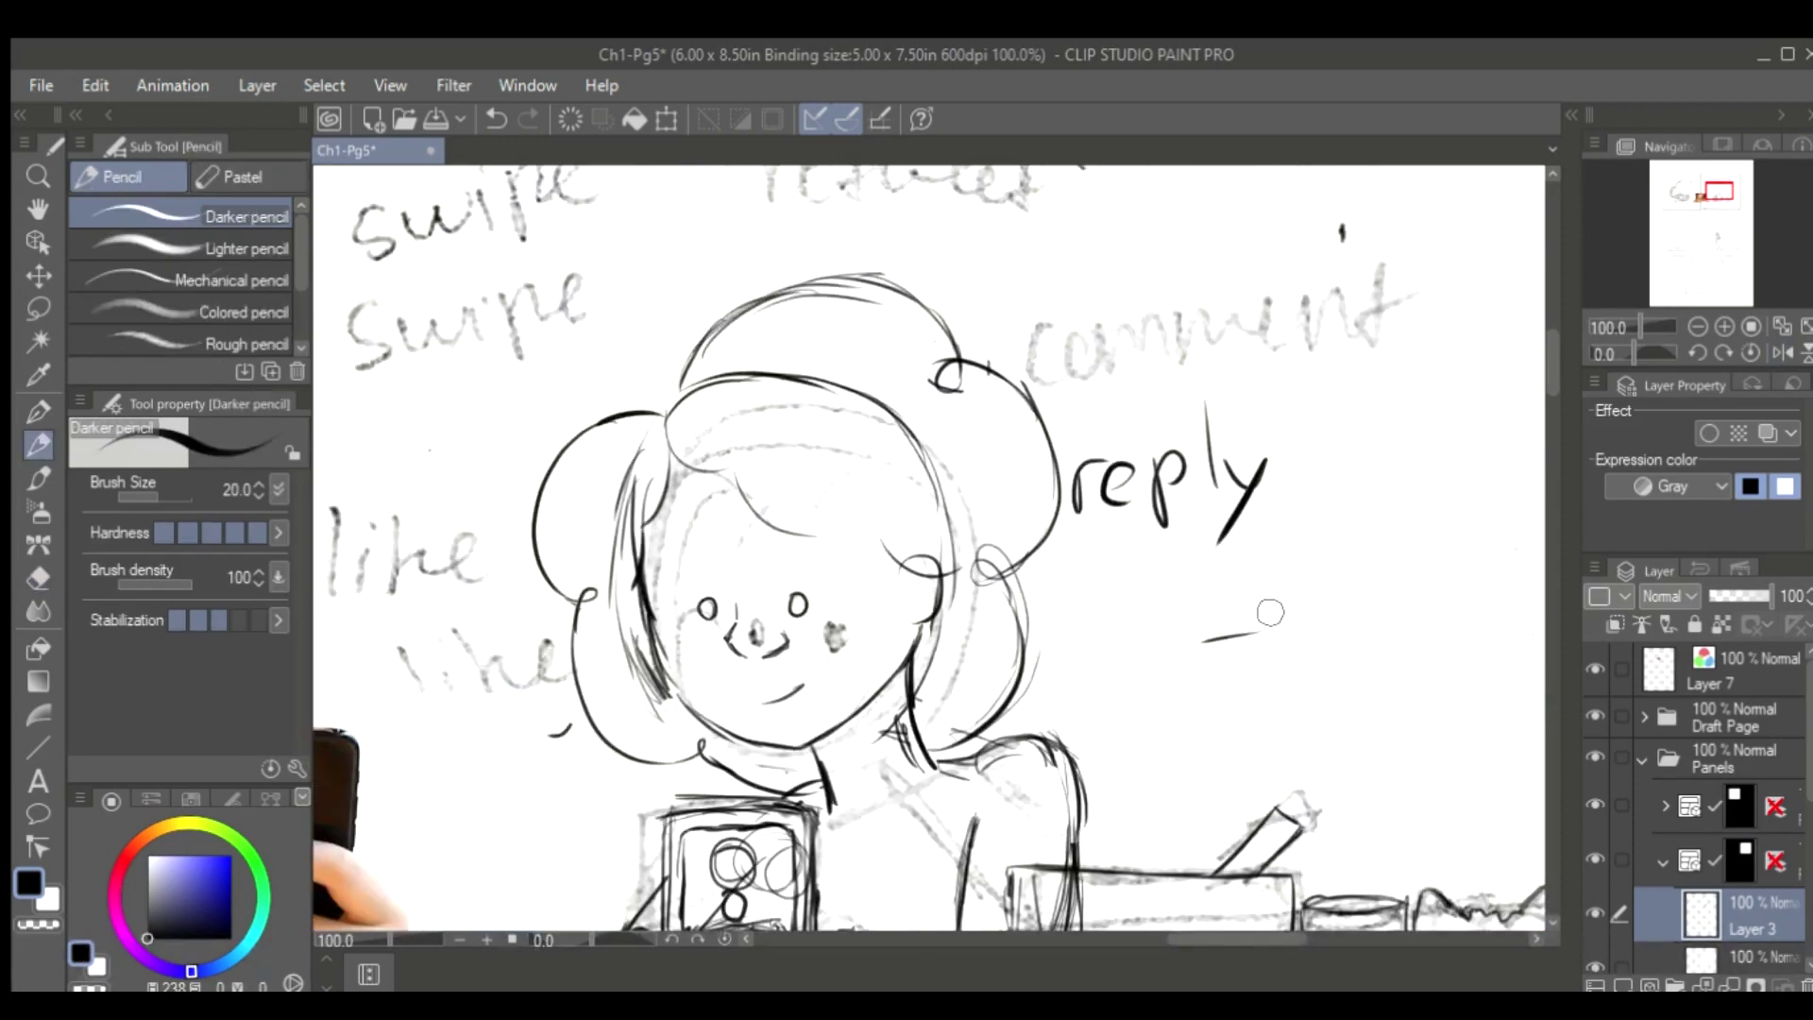
scroll(1345, 786, "down", 5)
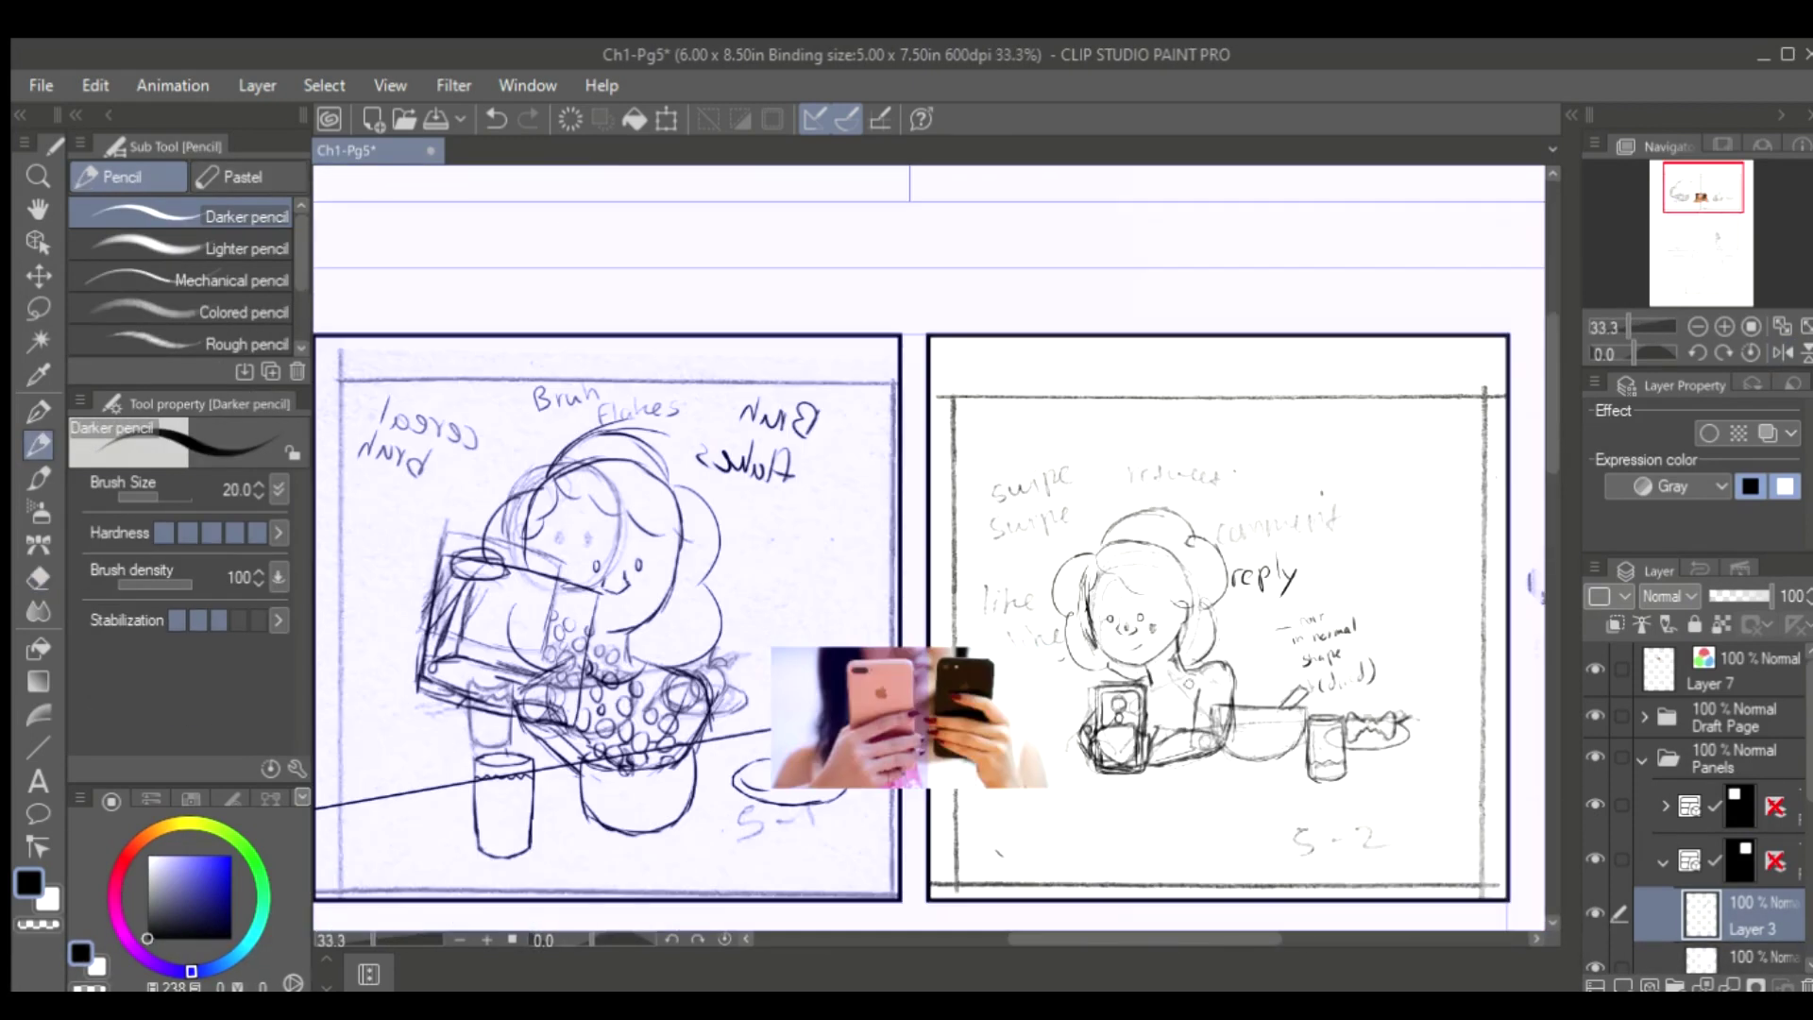
Add the small notes "poof" and "dry" beside the hair, with an arrow pointing at the lower hair lobe
scroll(721, 413, "up", 5)
left_click_drag(713, 325, 789, 283)
scroll(672, 850, "up", 3)
mouse_move(987, 538)
left_mouse_down()
mouse_move(977, 576)
mouse_move(1048, 596)
left_mouse_up()
mouse_move(982, 492)
left_mouse_down()
mouse_move(1029, 416)
mouse_move(1068, 477)
mouse_move(1190, 482)
left_mouse_up()
scroll(1074, 768, "down", 6)
scroll(1538, 359, "up", 3)
mouse_move(1552, 340)
left_mouse_down()
mouse_move(1552, 366)
mouse_move(1551, 350)
left_mouse_up()
Letter "swipe", "like", "retweet" and "comment" around the head and underline the sound words, including "reply"
left_click_drag(529, 402, 614, 411)
scroll(1229, 655, "right", 3)
mouse_move(1030, 382)
left_mouse_down()
mouse_move(1138, 407)
mouse_move(1299, 397)
left_mouse_up()
left_click_drag(1044, 425, 1275, 444)
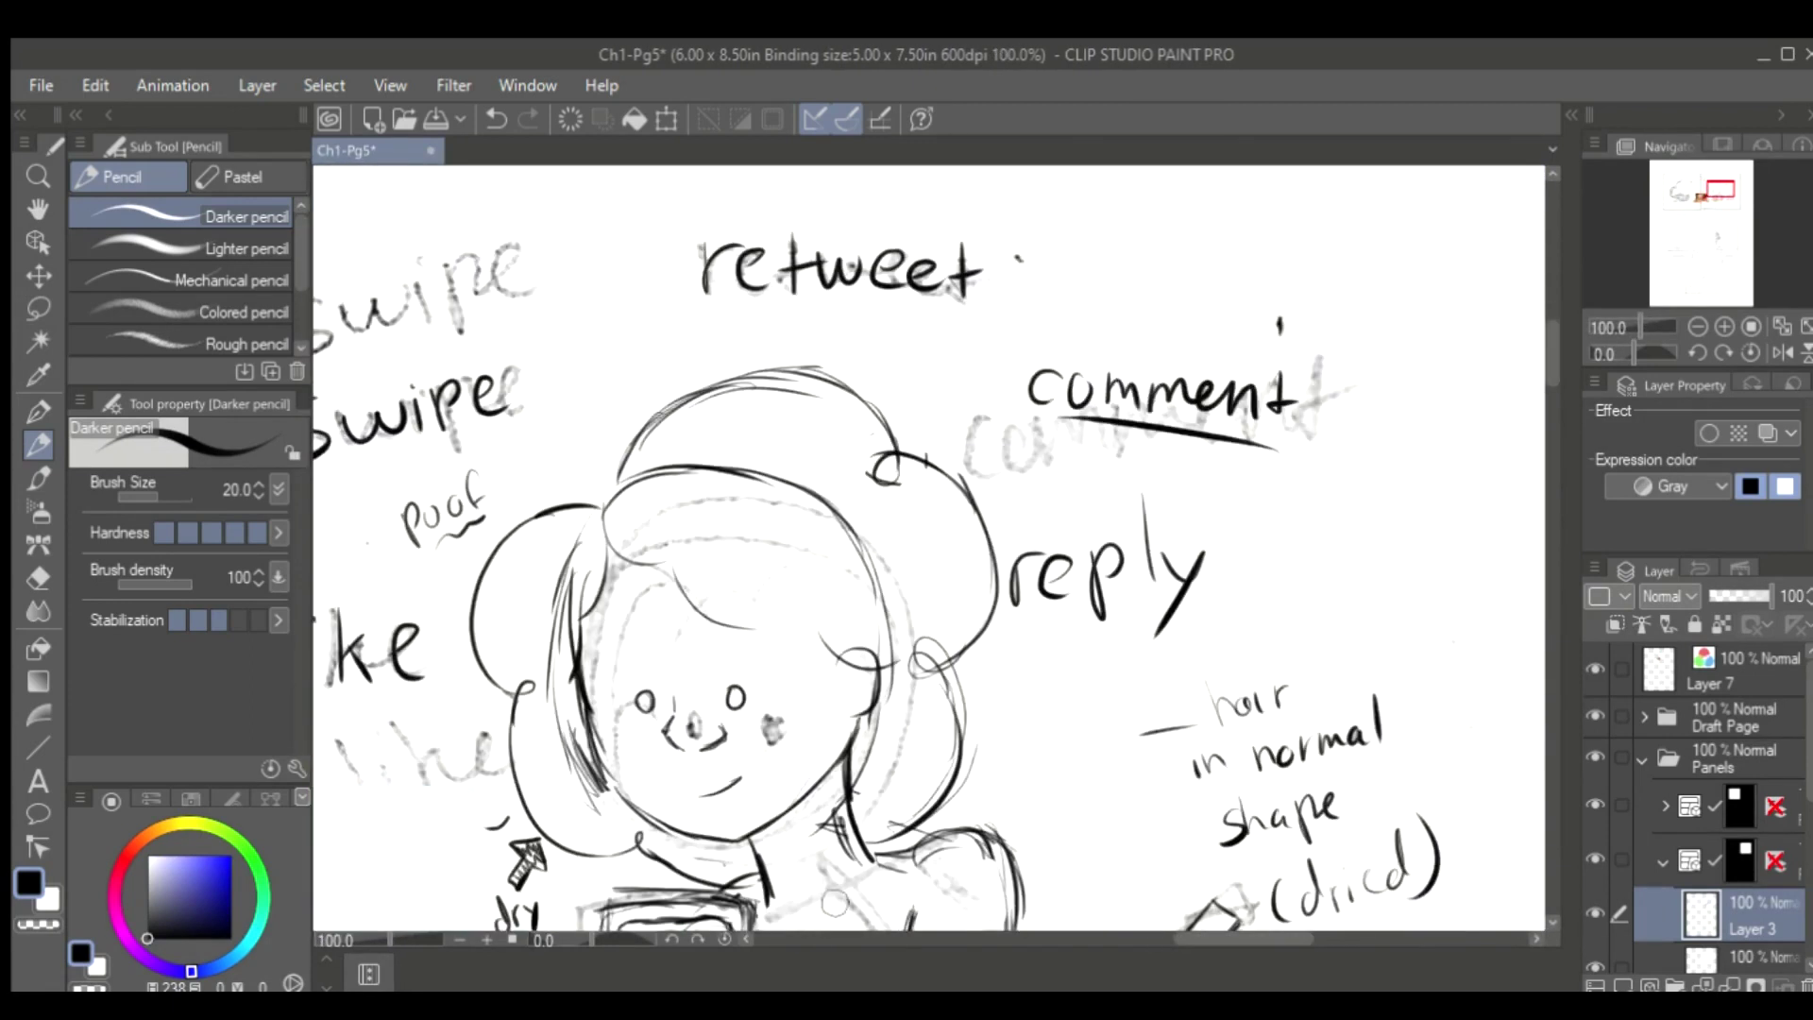
scroll(632, 463, "left", 3)
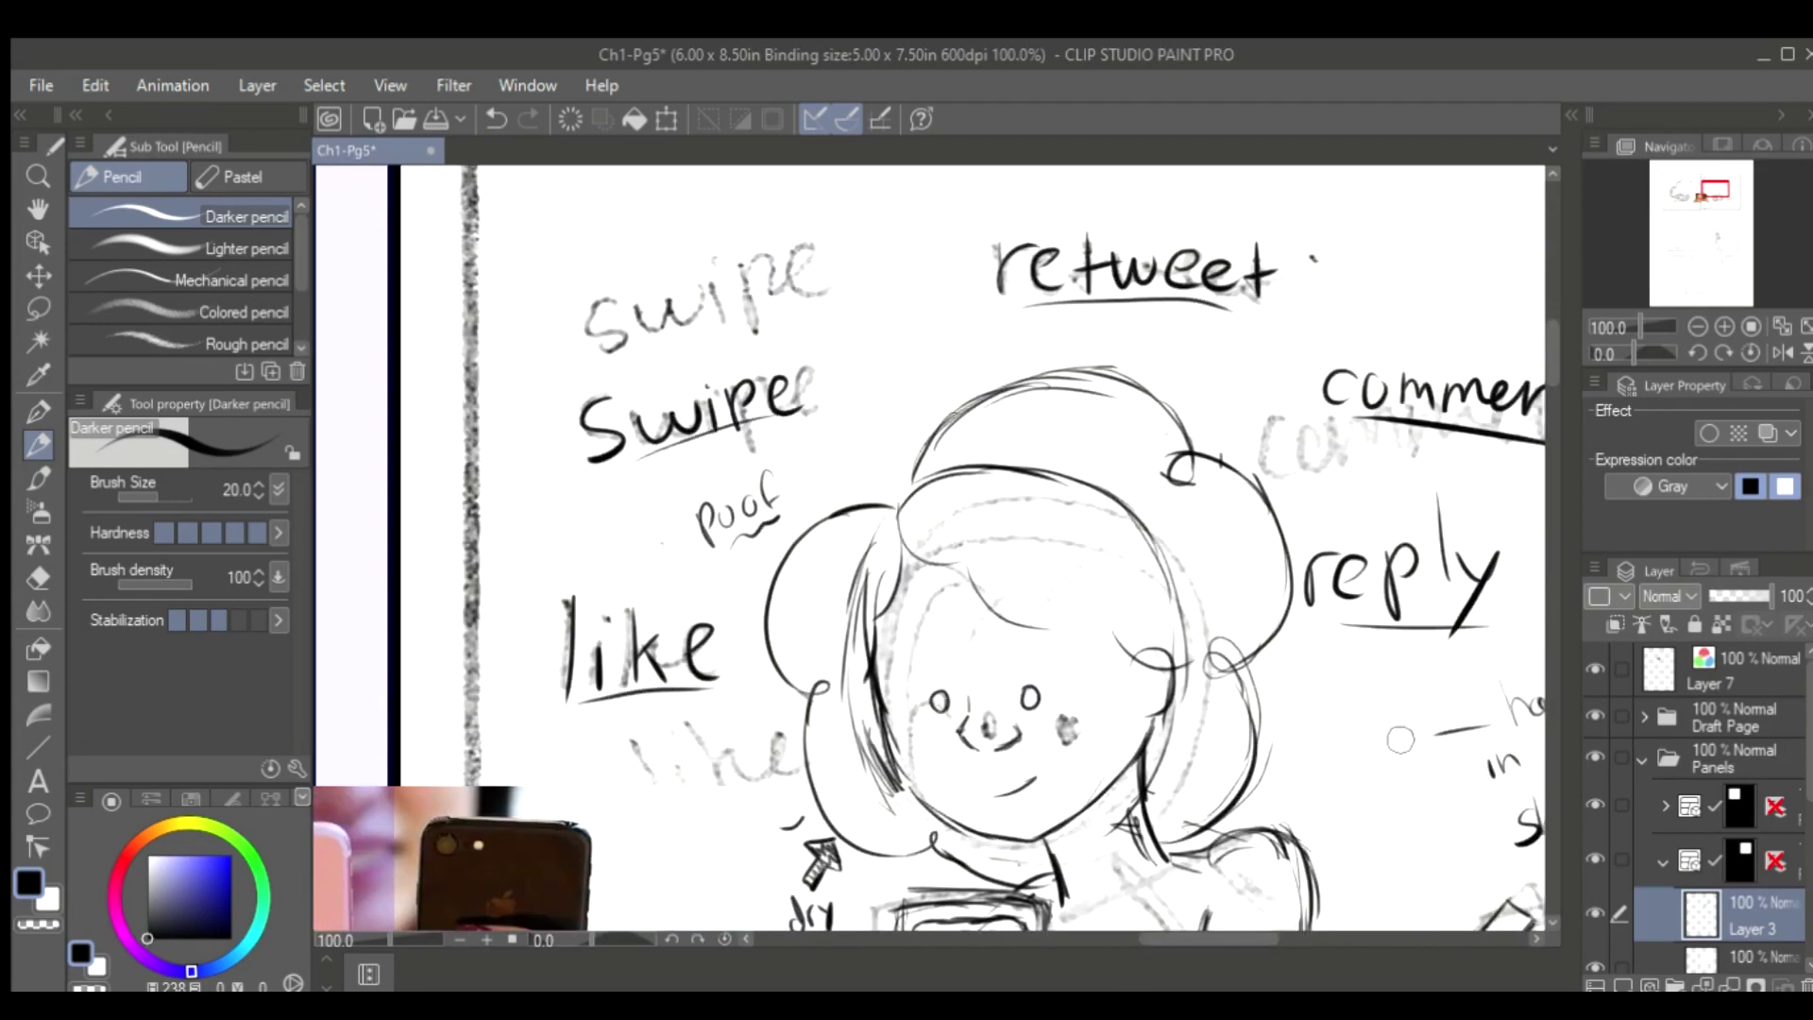
Draw a wavy fringe across the character's forehead and save the page
scroll(1544, 359, "down", 1)
scroll(1545, 359, "right", 1)
left_click_drag(1006, 552, 1100, 619)
scroll(1057, 650, "down", 3)
scroll(1407, 425, "up", 1)
scroll(1407, 787, "up", 1)
key("ctrl+s")
Select the whole second-panel sketch, enlarge it to 128% with the aspect ratio kept, reposition it in the frame and save
key("m")
left_click_drag(699, 203, 680, 236)
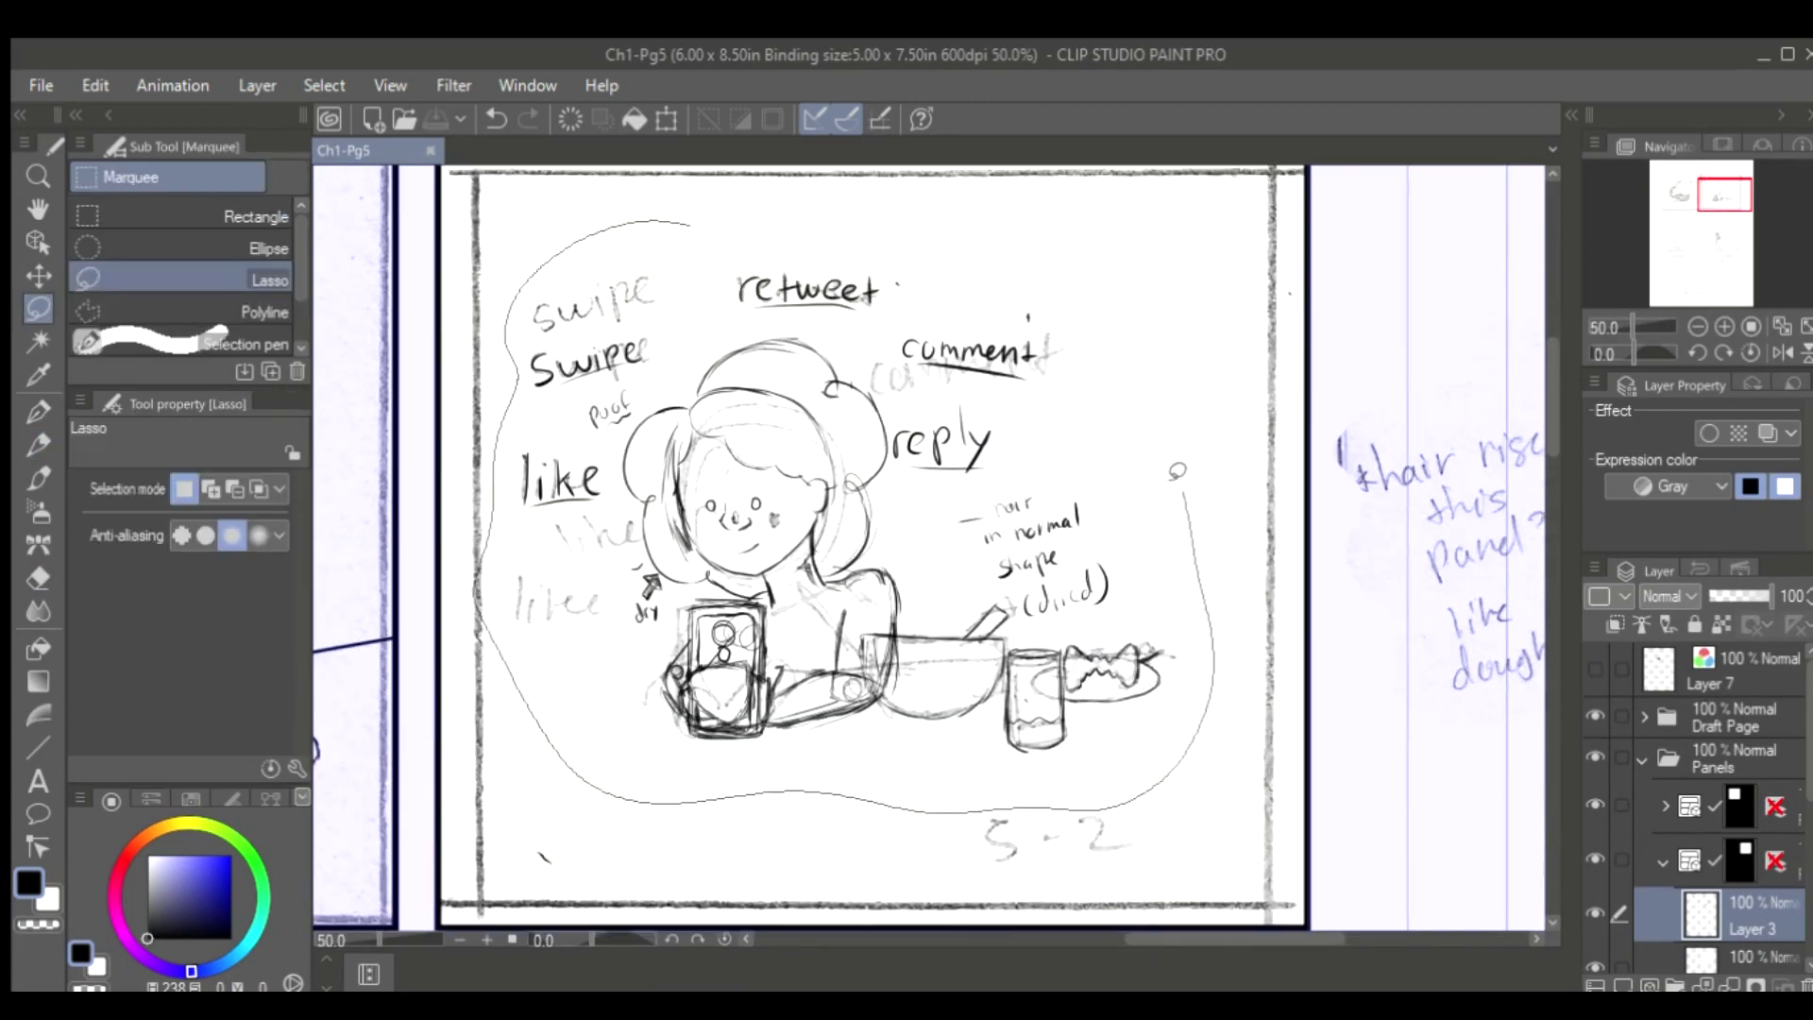
key("ctrl+t")
left_click_drag(1228, 311, 1171, 352)
left_click(119, 711)
key("Return")
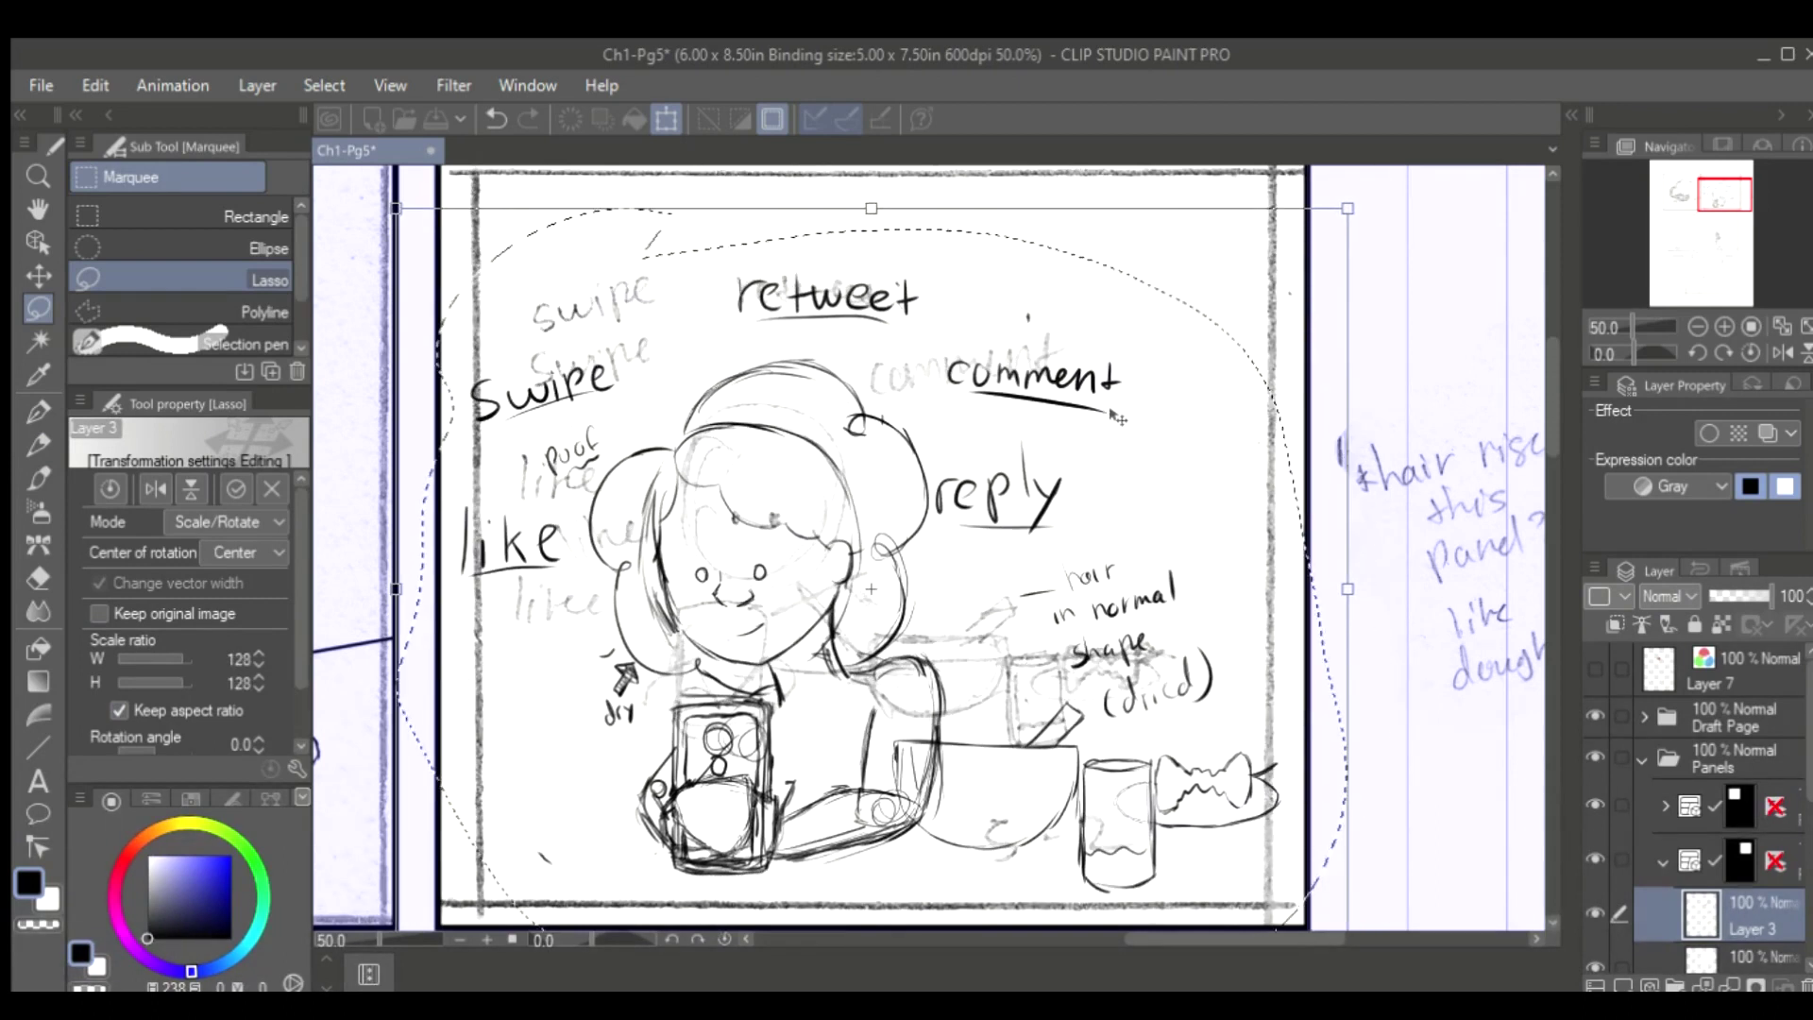
key("ctrl+0")
key("ctrl+s")
Create a new layer in the second panel and pencil the shirt's neckline and sleeve edge in dark blue
key("ctrl+plus")
scroll(935, 548, "up", 5)
scroll(935, 548, "down", 1)
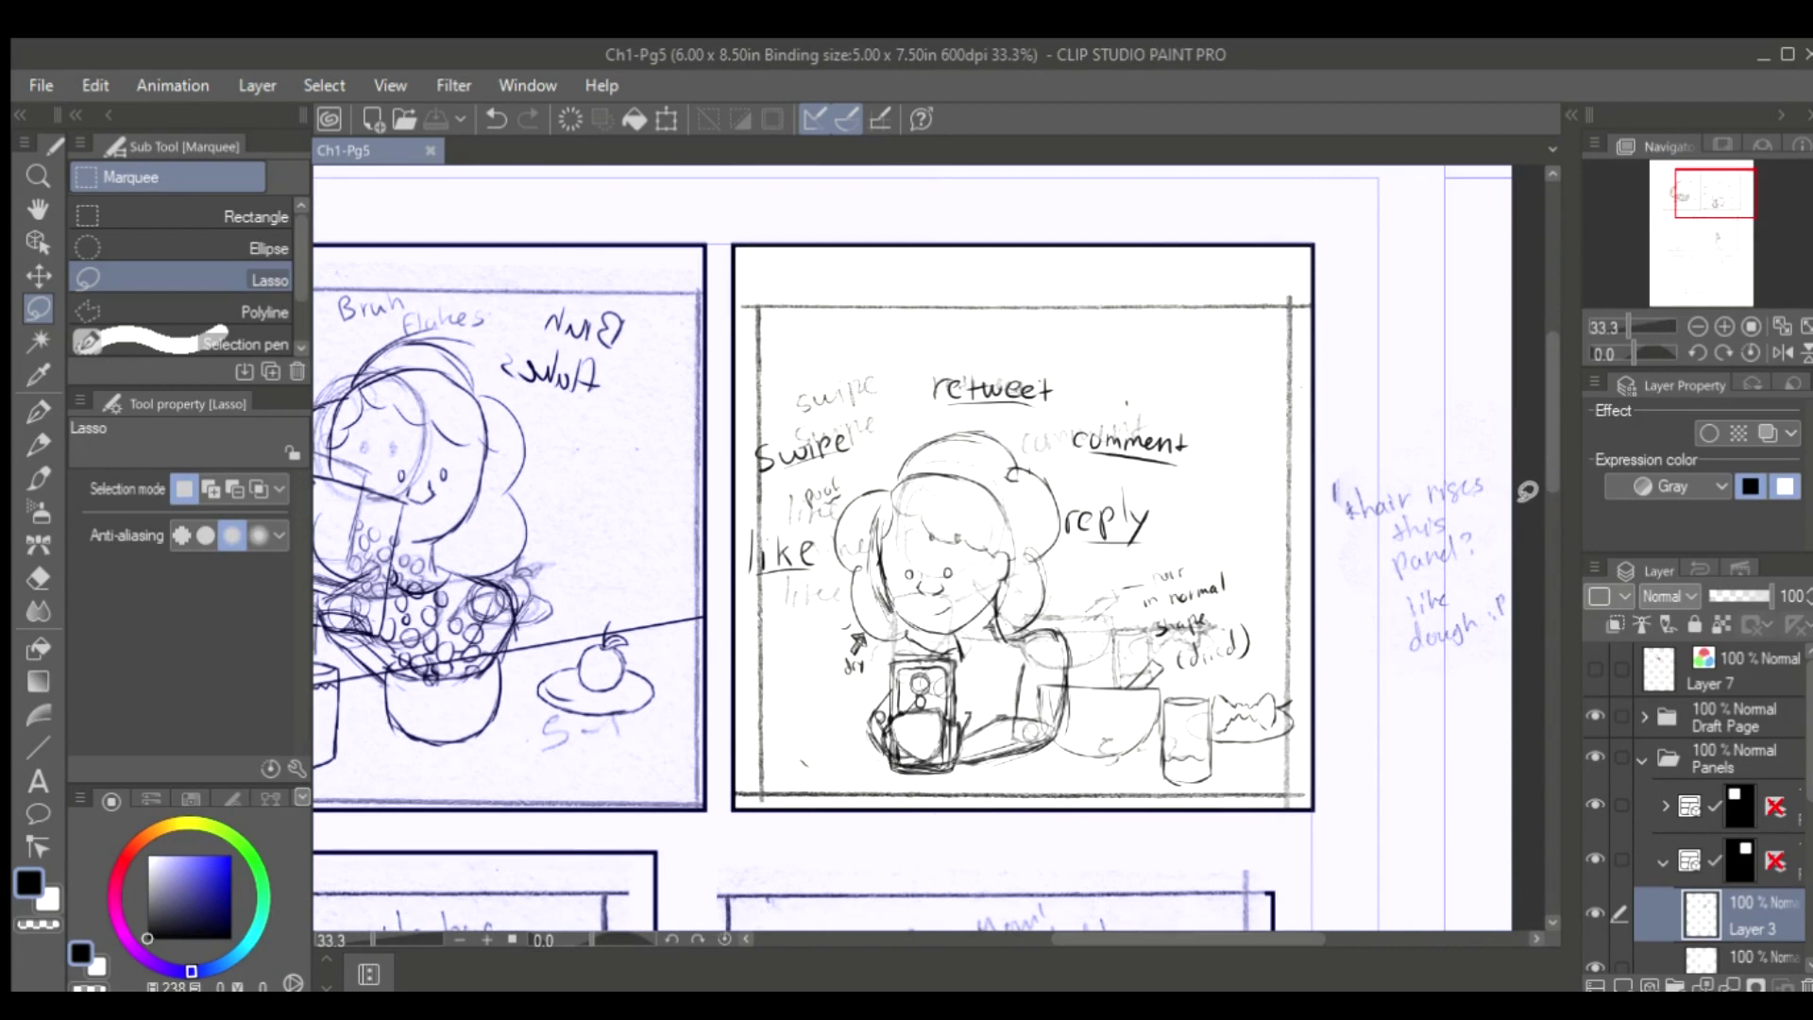
scroll(1417, 572, "up", 2)
key("ctrl+shift+n")
scroll(1211, 662, "up", 2)
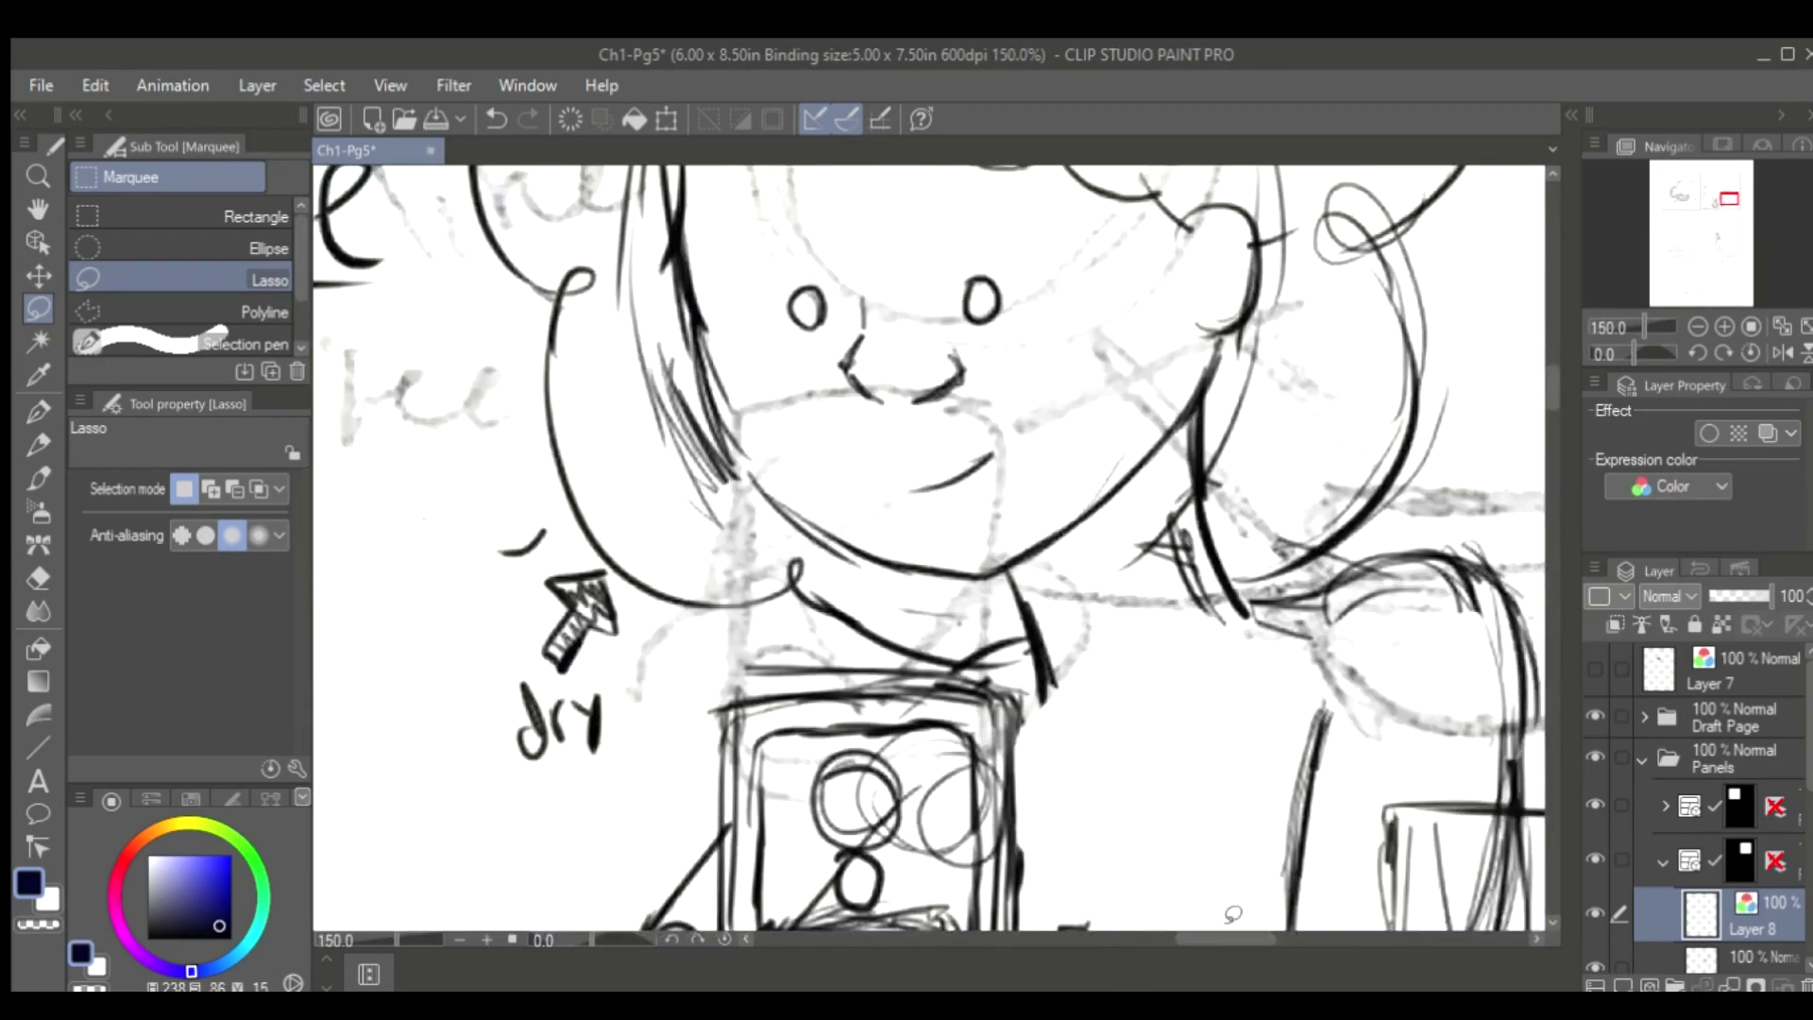
key("p")
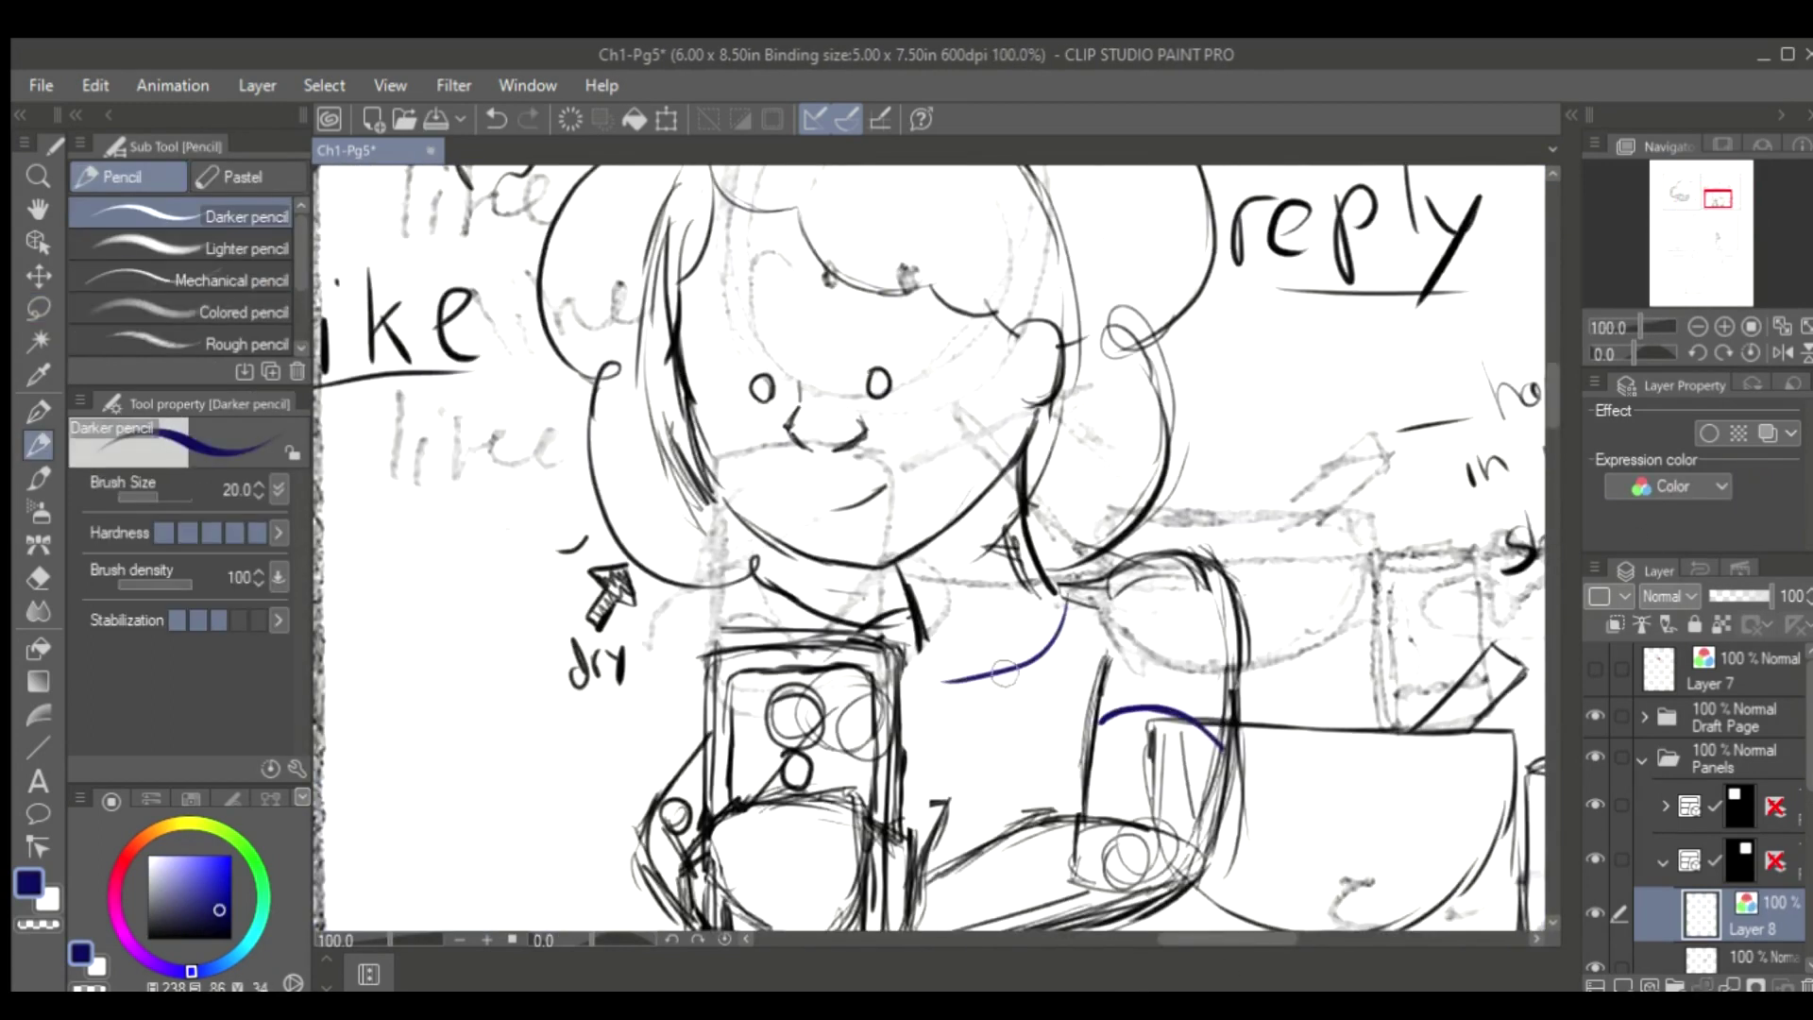
key("h")
scroll(1540, 410, "down", 2)
scroll(1540, 410, "up", 2)
Pencil the large round head outline on Layer 4 of the third panel, following the faint draft
left_click_drag(1086, 935, 1204, 945)
key("ctrl+minus")
key("ctrl+minus")
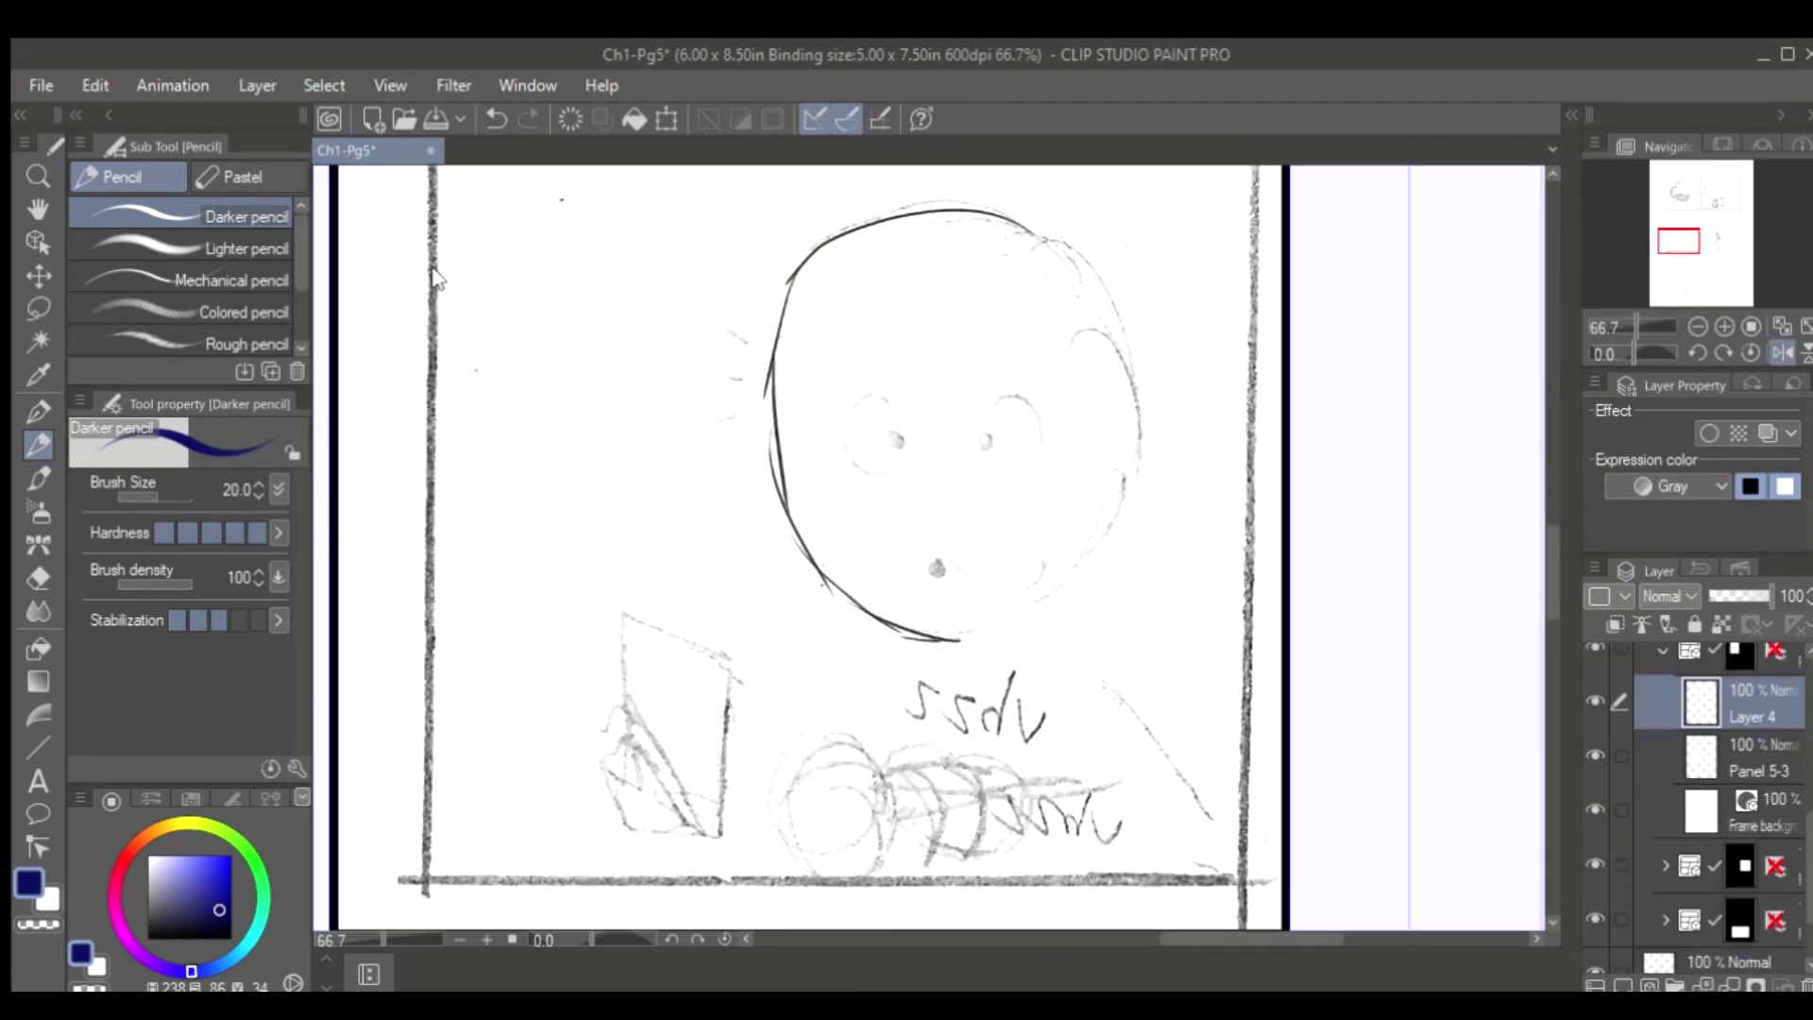
left_click_drag(1041, 237, 1128, 604)
Pencil both large rounded eyes with small oval pupils on the third panel's face, following the faint draft
key("ctrl+plus")
key("ctrl+plus")
scroll(951, 599, "up", 3)
mouse_move(1037, 387)
left_mouse_down()
mouse_move(1148, 510)
mouse_move(1029, 537)
left_mouse_up()
left_click_drag(1037, 458, 1034, 463)
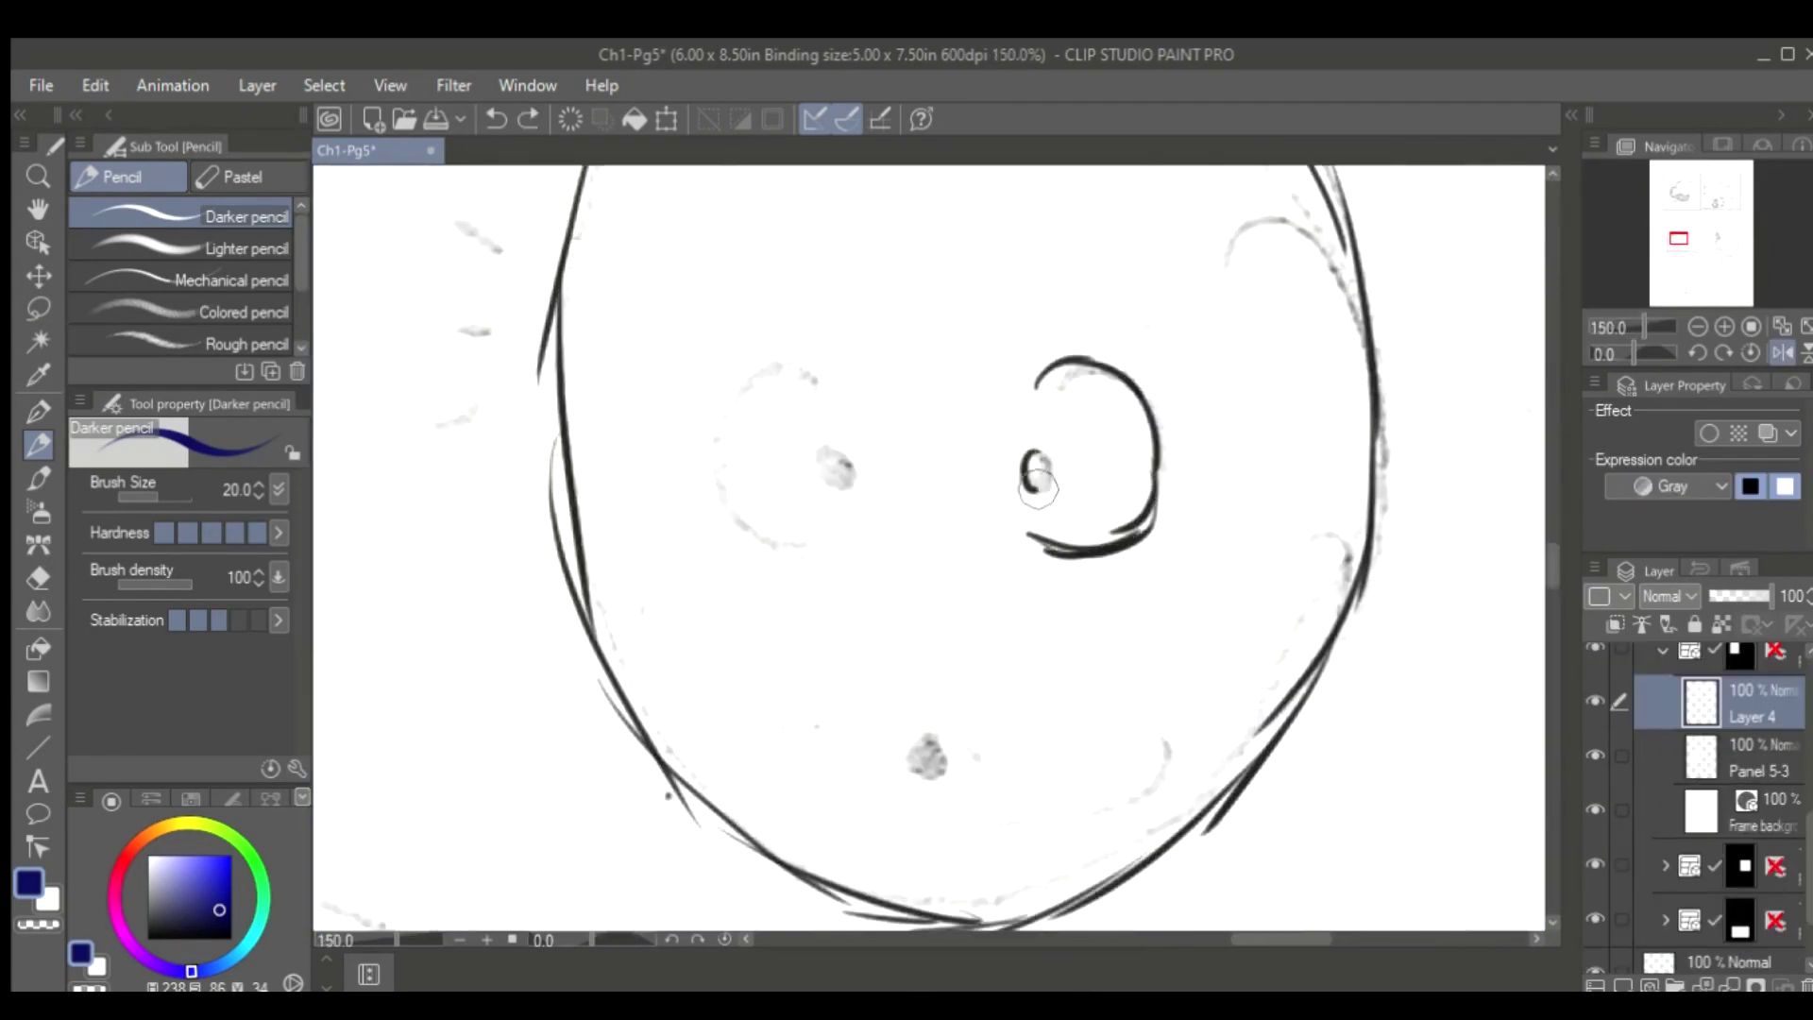
left_click_drag(829, 395, 805, 541)
Draw the rounded nose between the eyes and a small oval mouth, redoing the misplaced nose stroke
left_click_drag(1015, 548, 921, 647)
key("ctrl+plus")
key("ctrl+plus")
key("ctrl+plus")
key("ctrl+z")
mouse_move(729, 437)
left_mouse_down()
mouse_move(789, 615)
mouse_move(923, 656)
left_mouse_up()
left_click_drag(1086, 567, 1025, 406)
key("ctrl+minus")
key("ctrl+minus")
key("ctrl+minus")
key("ctrl+minus")
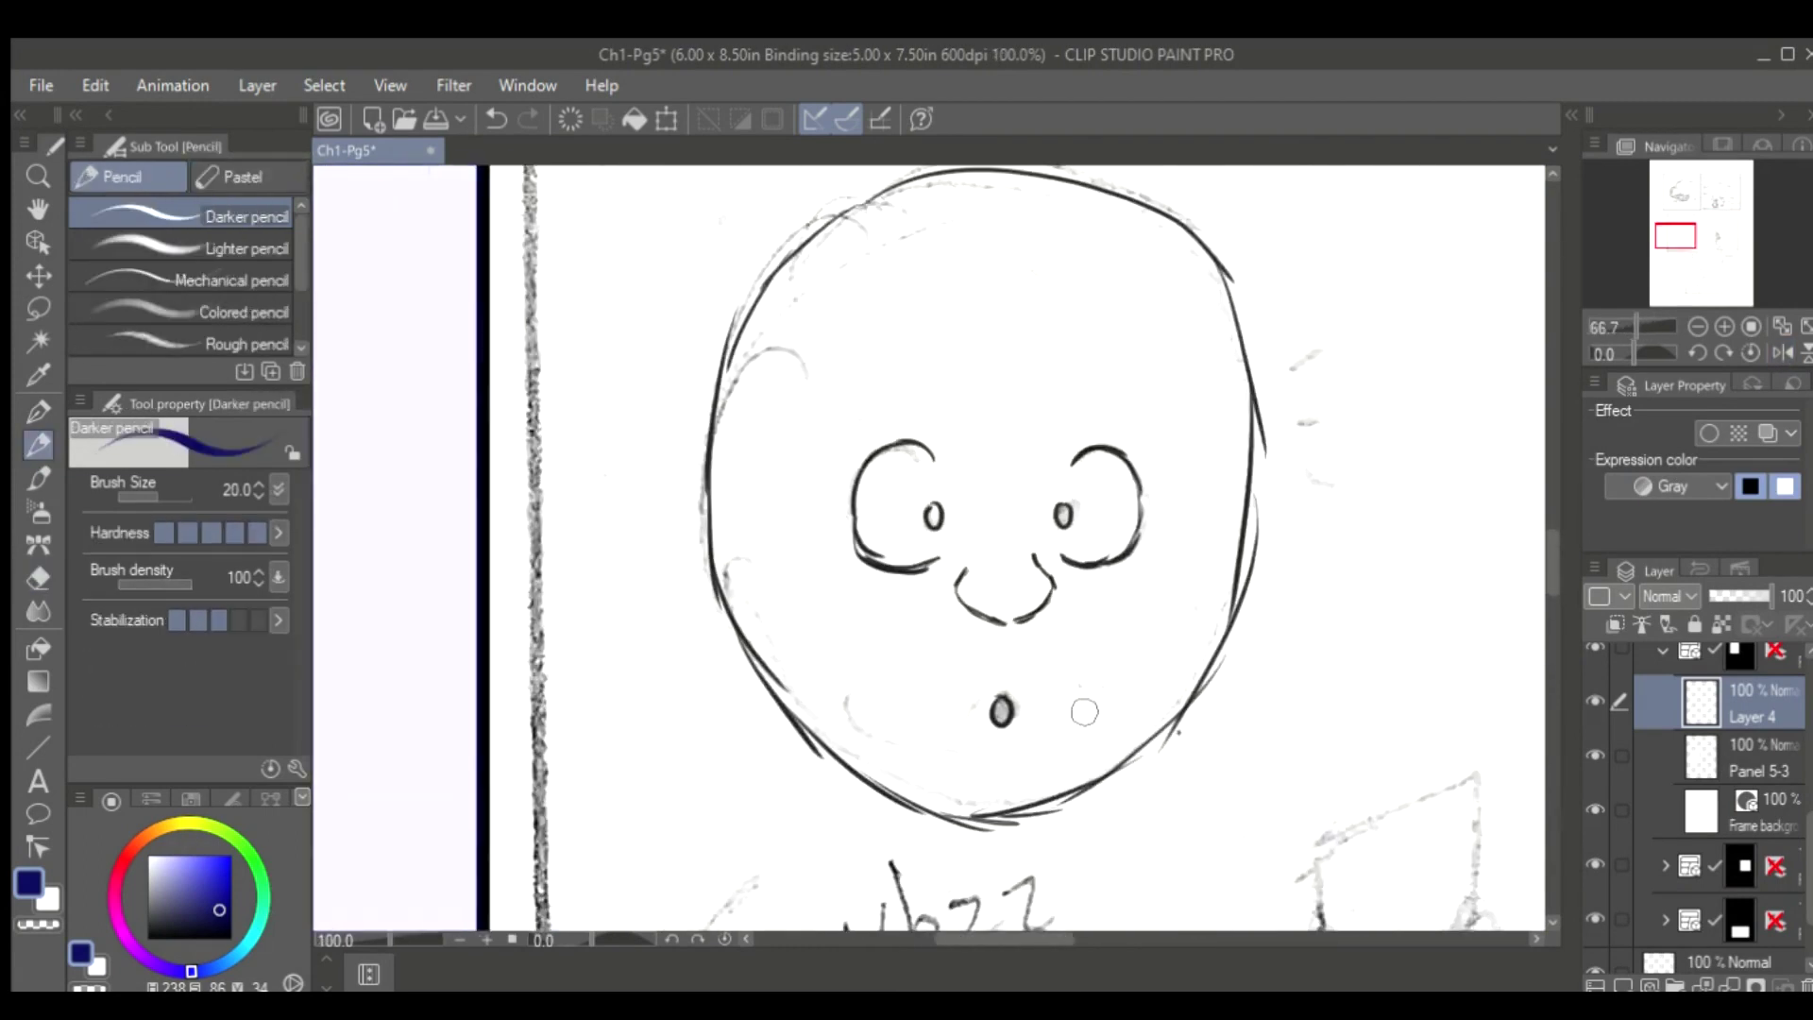
Lasso parts of the eyes and transform them to refine their shape and spacing
key("ctrl+plus")
key("ctrl+plus")
key("m")
left_click_drag(741, 357, 741, 546)
key("ctrl+t")
left_click_drag(794, 292, 805, 279)
key("Return")
key("ctrl+t")
left_click_drag(704, 420, 731, 458)
key("Return")
scroll(943, 337, "left", 3)
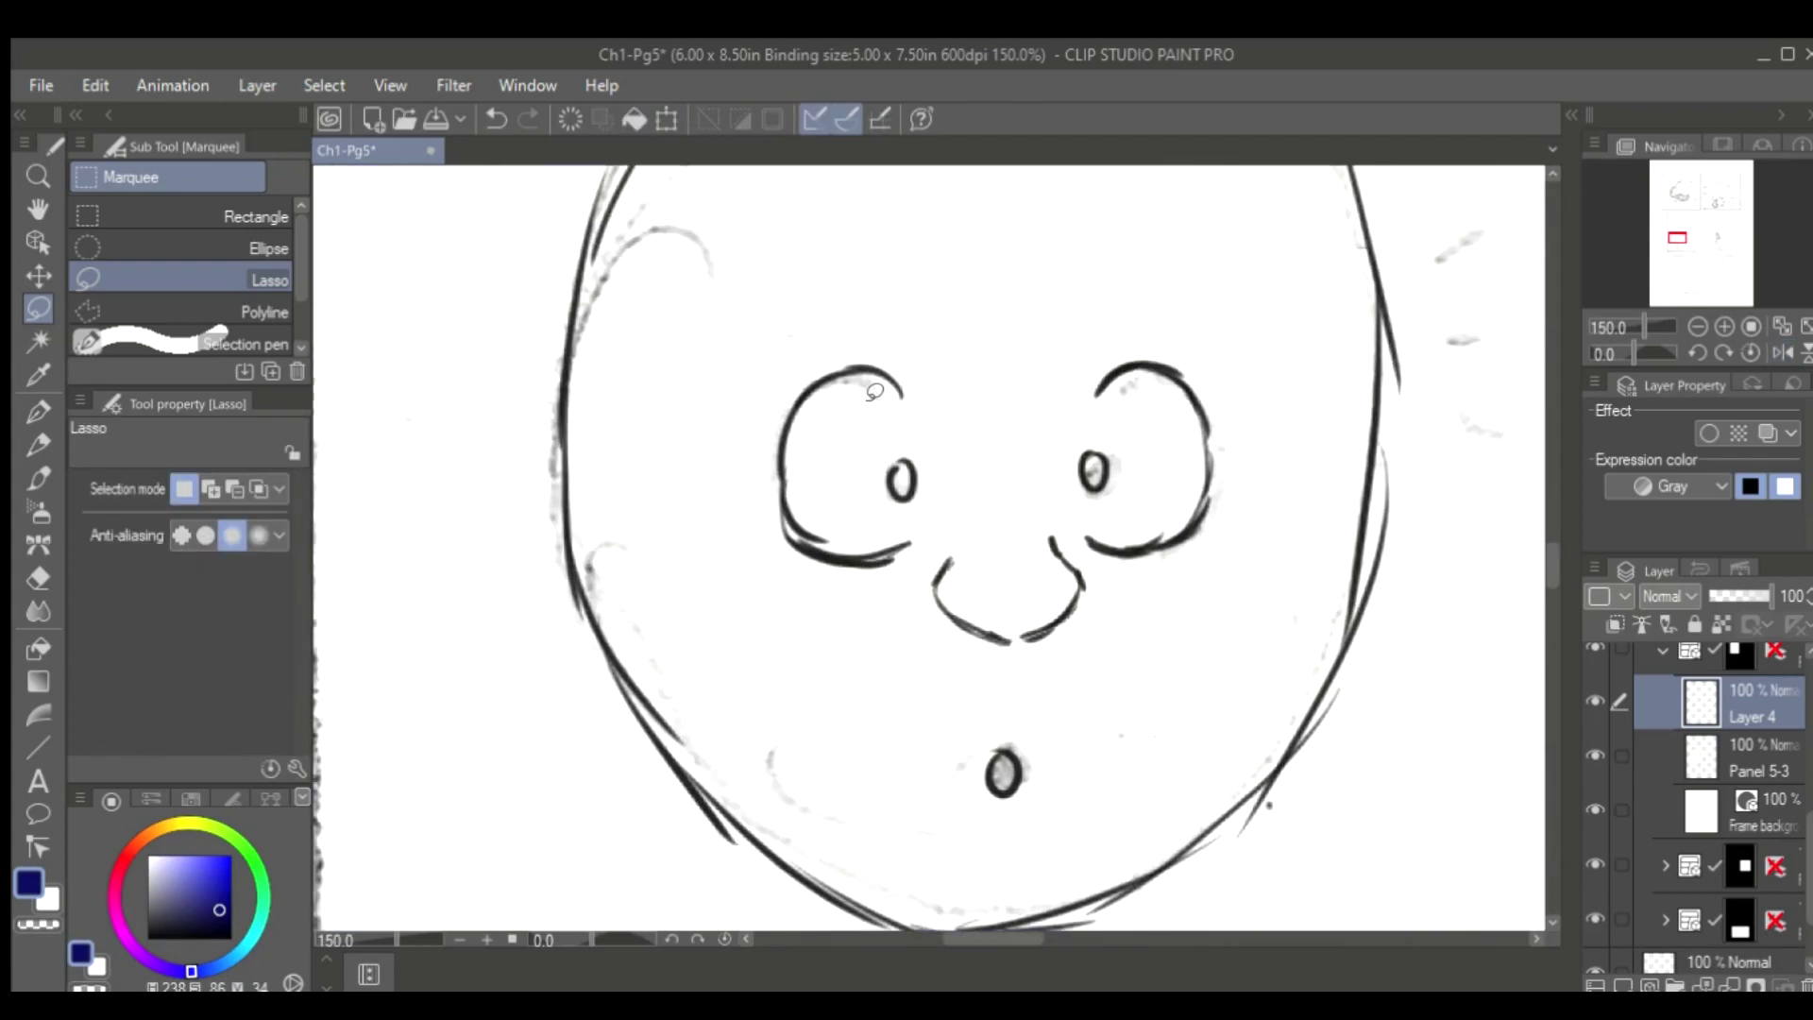
left_click_drag(899, 531, 902, 534)
key("ctrl+t")
key("Return")
key("p")
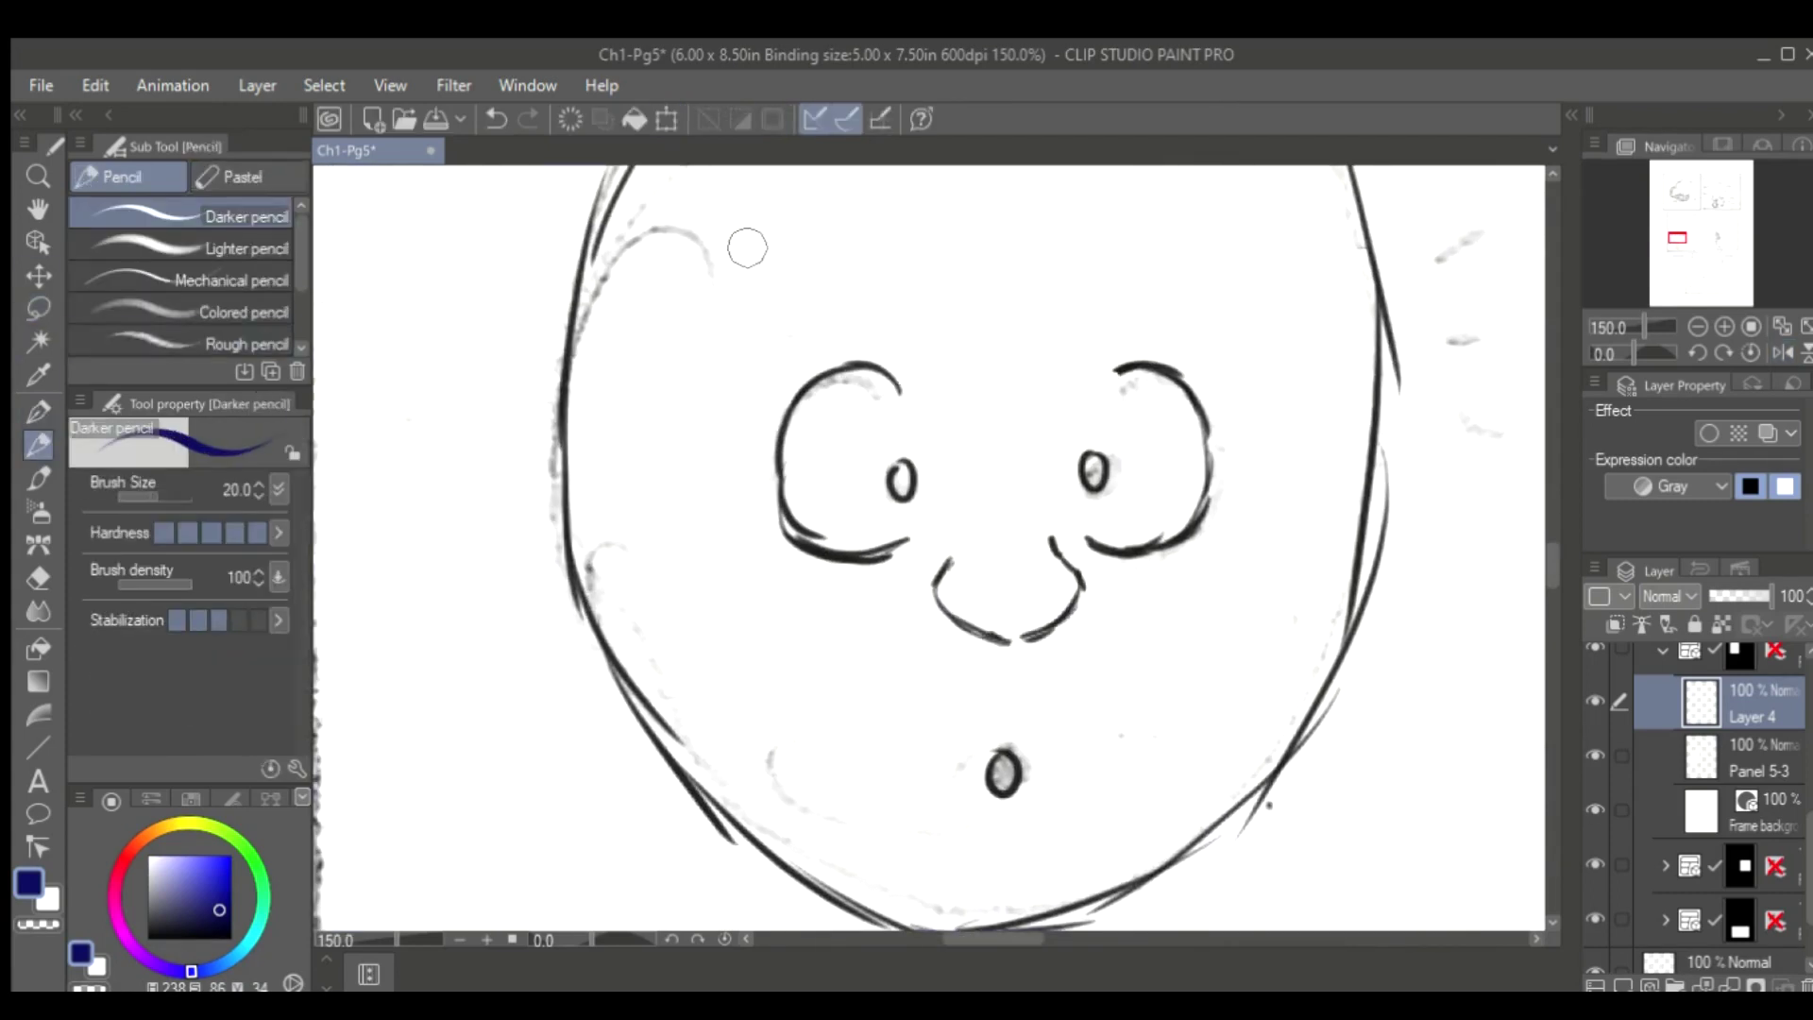
Check the face mirrored, then lasso the pupils and move them lower in the eyes
key("h")
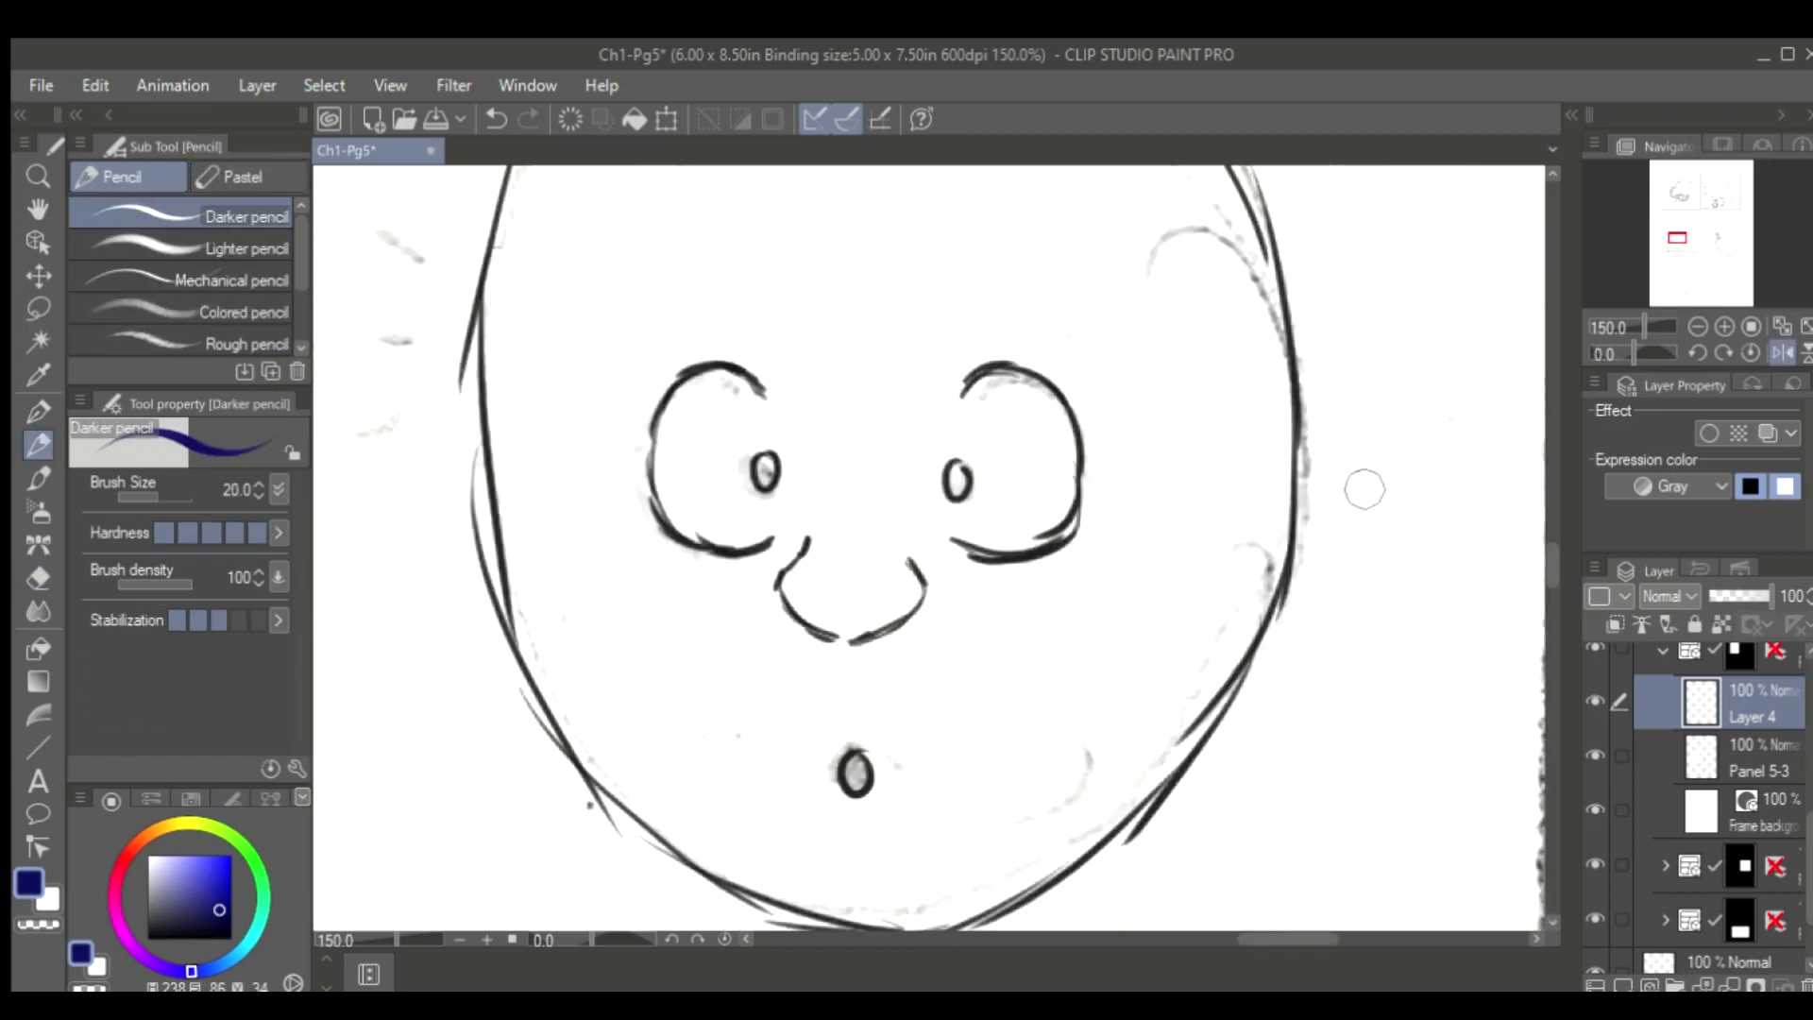
scroll(1364, 489, "down", 2)
scroll(945, 425, "up", 4)
key("l")
mouse_move(869, 345)
left_mouse_down()
mouse_move(1100, 437)
mouse_move(864, 351)
mouse_move(939, 368)
left_mouse_up()
key("ctrl+t")
key("h")
key("Return")
key("ctrl+t")
key("Return")
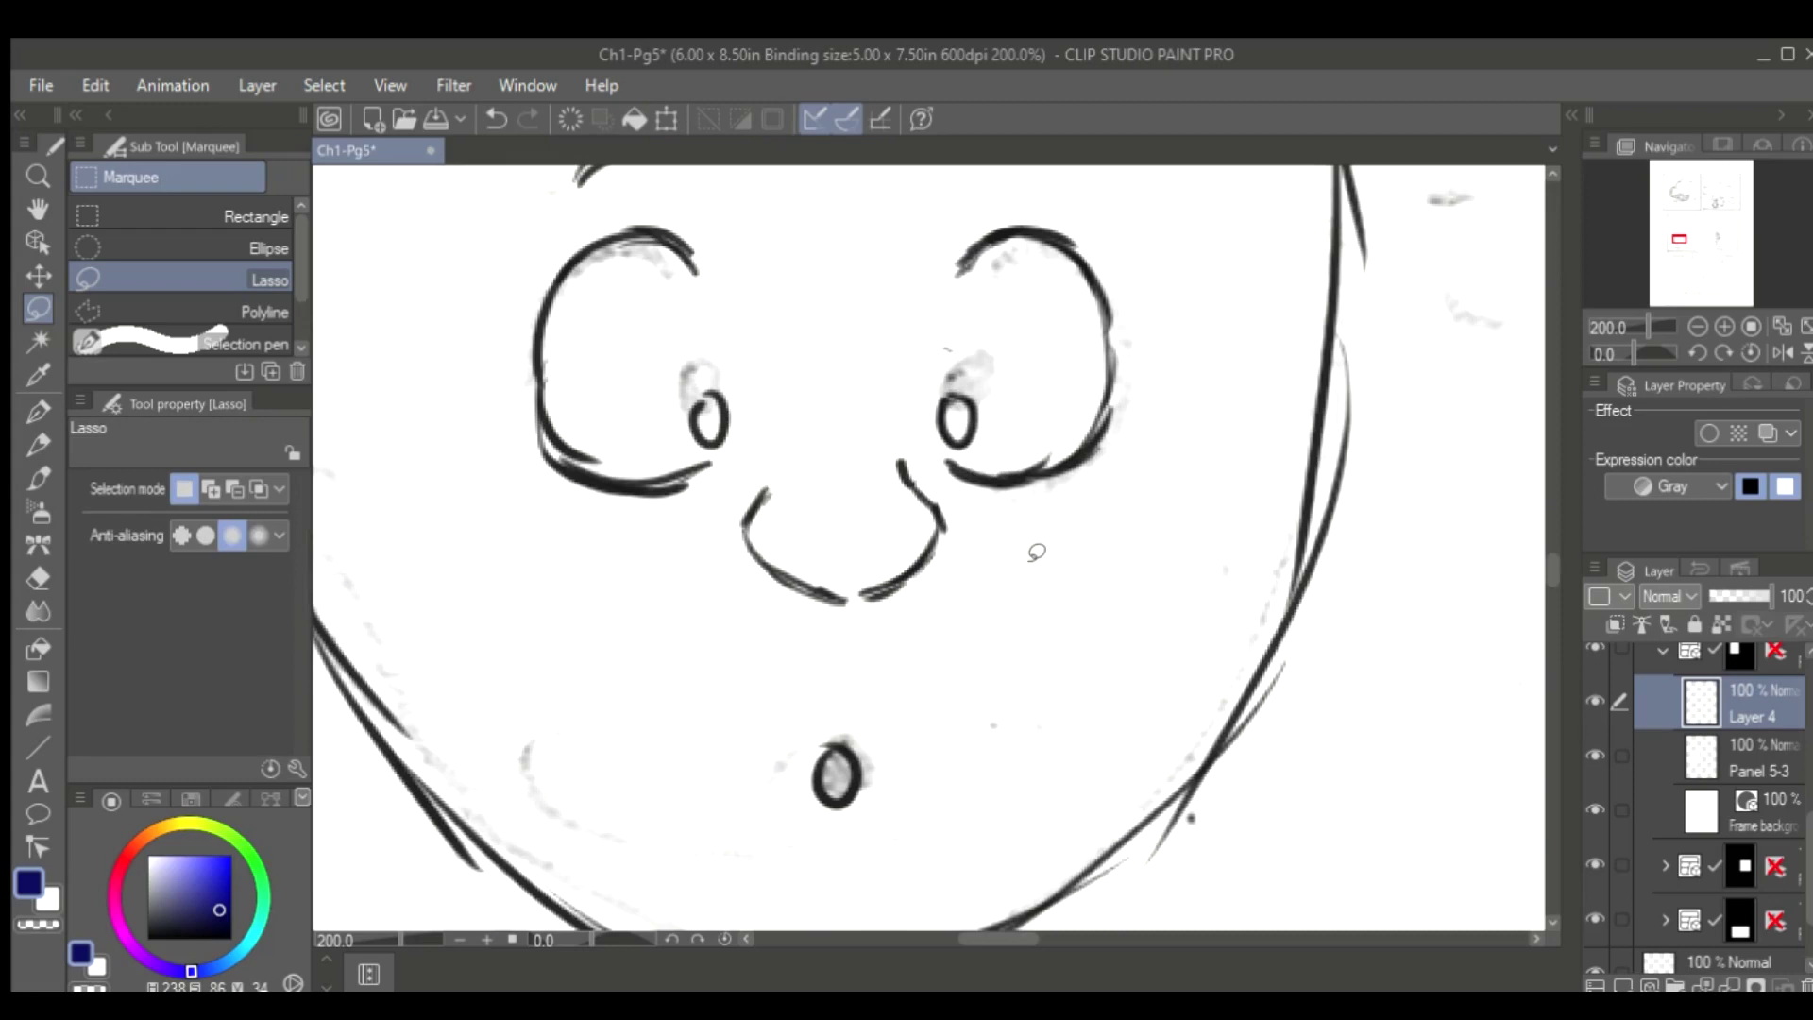
Draw two curved neck lines beneath the chin
scroll(1036, 553, "down", 4)
key("p")
scroll(1449, 635, "down", 1)
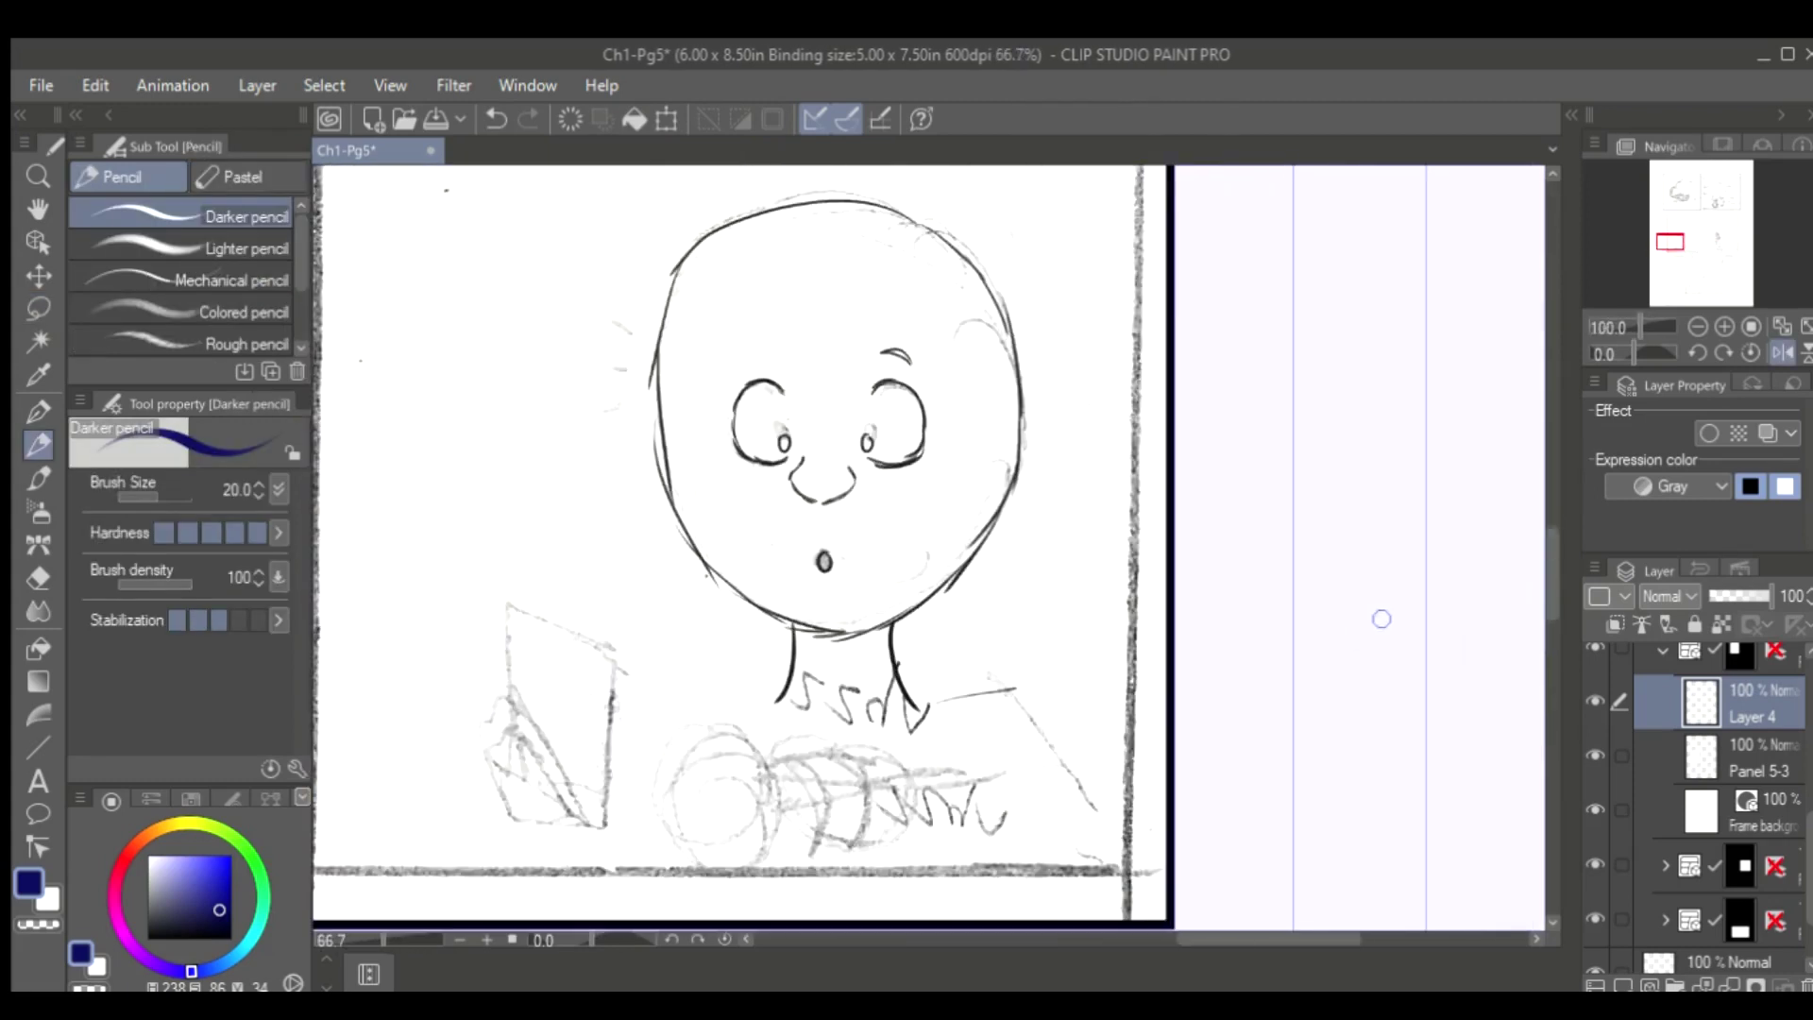
scroll(1544, 553, "up", 1)
mouse_move(897, 453)
left_mouse_down()
mouse_move(892, 567)
mouse_move(869, 586)
mouse_move(896, 567)
mouse_move(905, 515)
left_mouse_up()
scroll(1097, 805, "left", 5)
Sketch the shoulder circles, the boxy hand and the bent arm crossing the chest
left_click_drag(1025, 605, 1331, 578)
left_click_drag(1341, 425, 1323, 510)
left_click_drag(1351, 463, 1399, 690)
left_click_drag(1351, 699, 1141, 633)
left_click_drag(1003, 651, 1086, 748)
left_click_drag(1397, 723, 1049, 563)
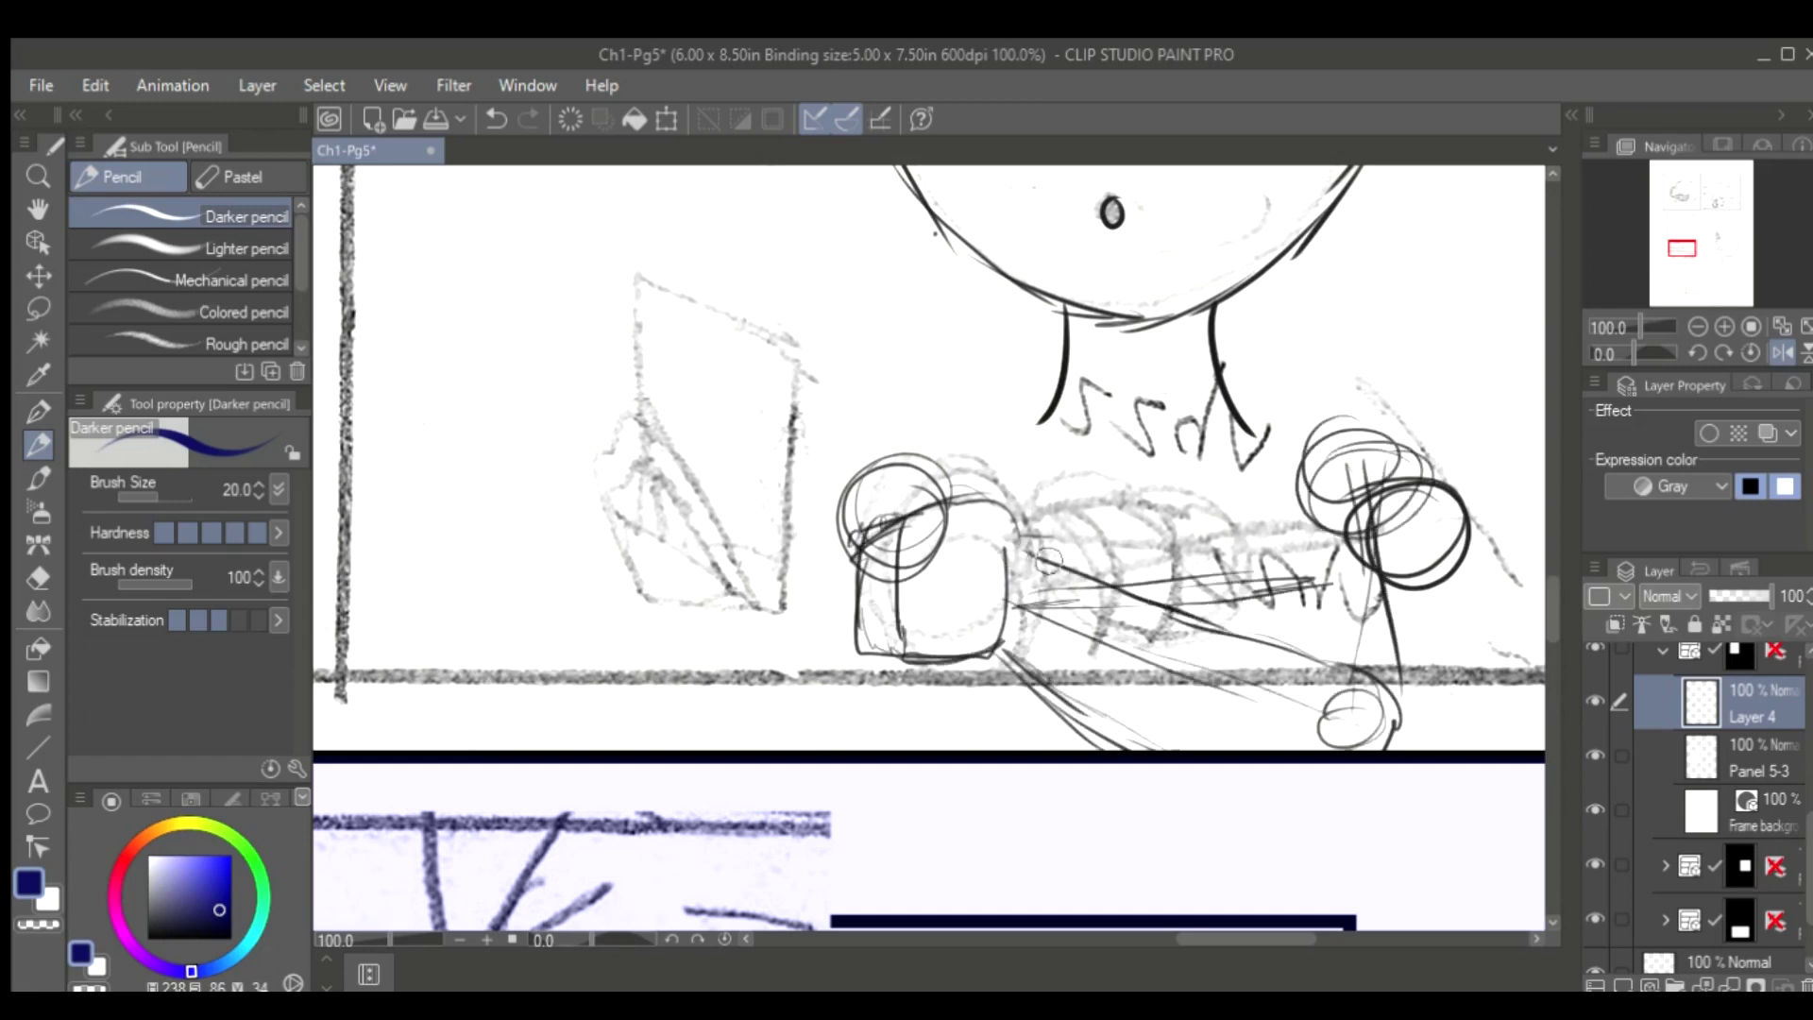
left_click_drag(1424, 486, 1395, 748)
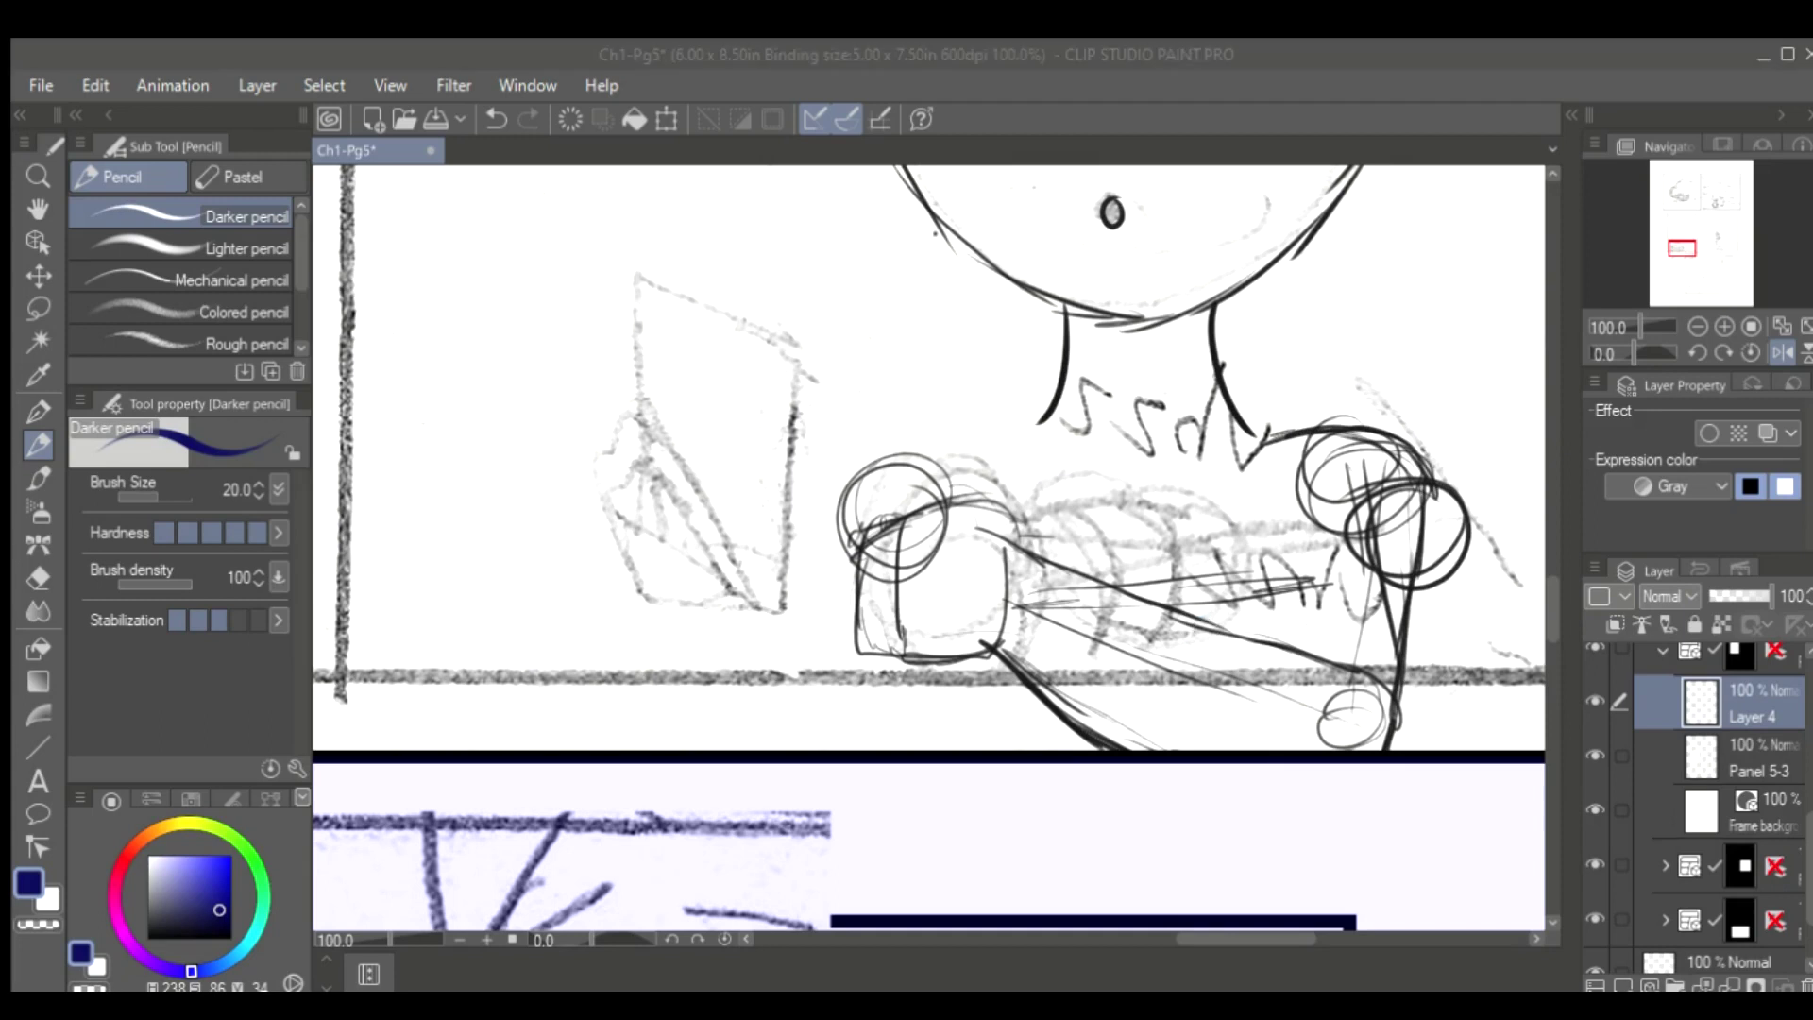
key("h")
left_click_drag(572, 499, 979, 500)
left_click_drag(847, 453, 876, 748)
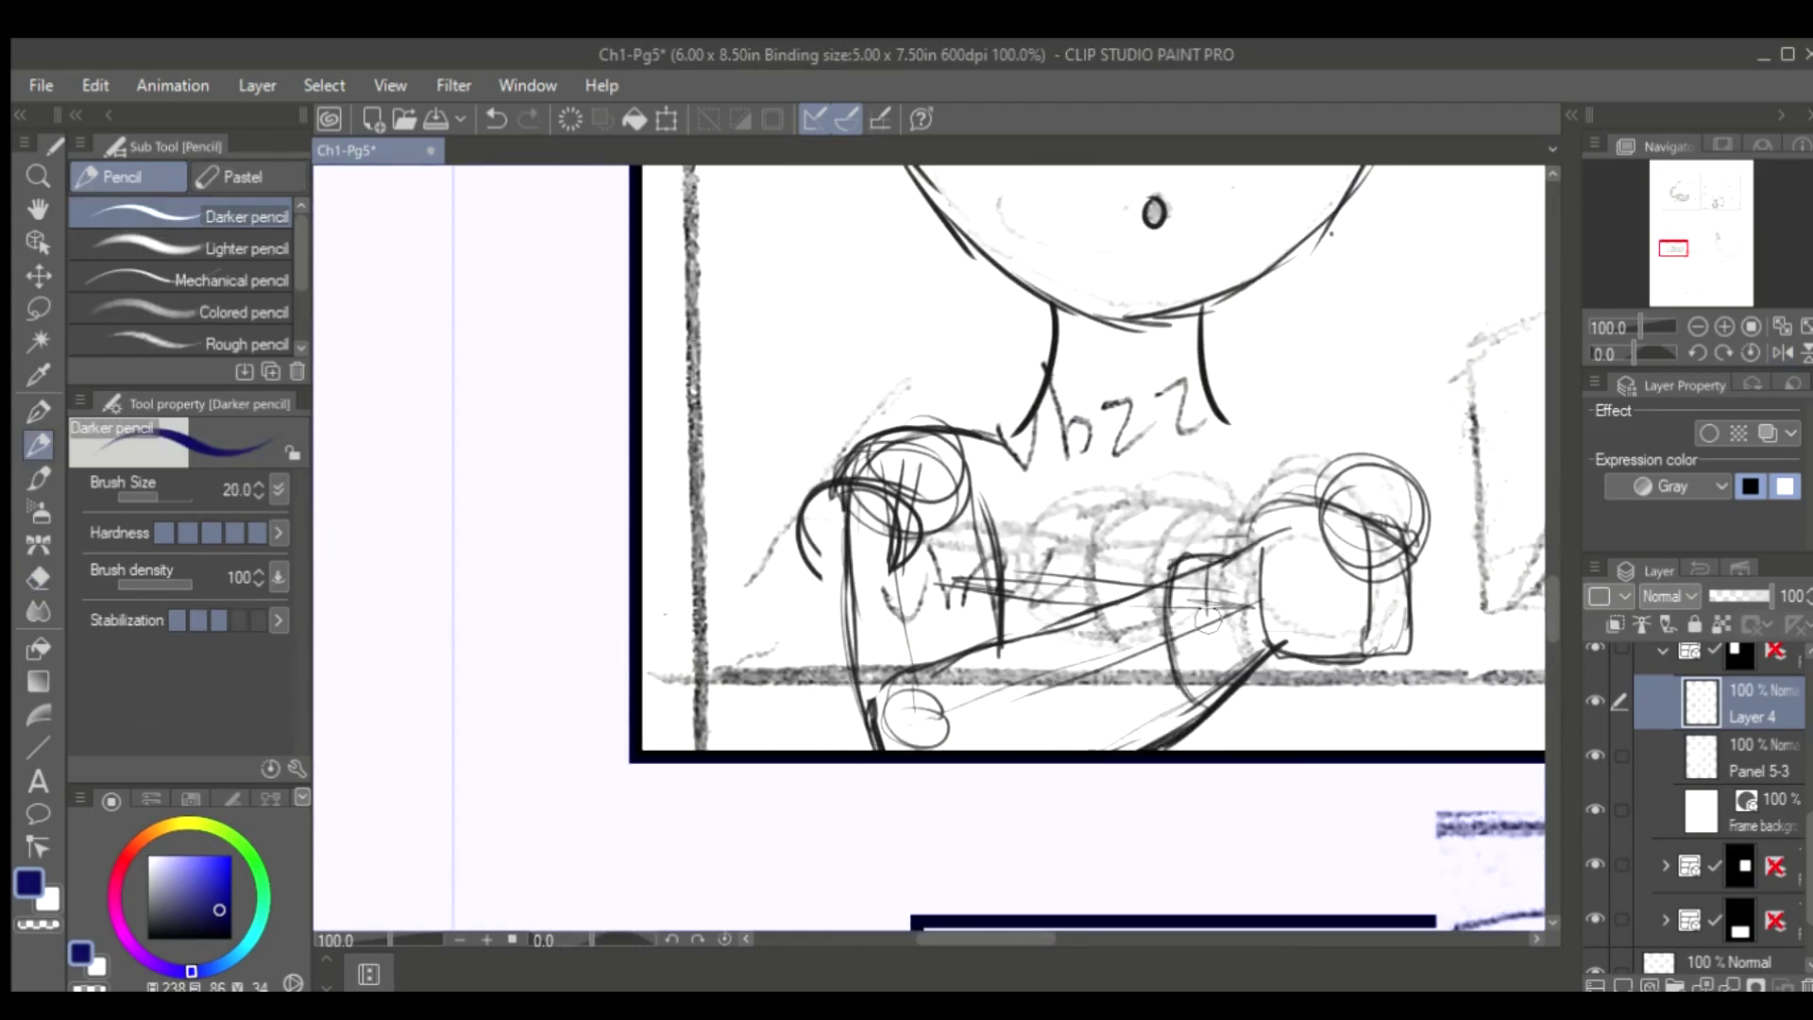
Draw a curved band around the wrist of the arm crossing the chest
key("h")
scroll(741, 597, "up", 3)
mouse_move(694, 396)
left_mouse_down()
mouse_move(557, 326)
mouse_move(764, 352)
left_mouse_up()
key("ctrl+z")
key("h")
key("h")
mouse_move(761, 364)
left_mouse_down()
mouse_move(725, 493)
mouse_move(629, 607)
left_mouse_up()
left_click_drag(689, 378, 604, 595)
left_click_drag(626, 363, 718, 352)
Lasso the wrist band's curves, scale them to 115% width and 108% height, and deselect
key("m")
mouse_move(607, 594)
left_mouse_down()
mouse_move(595, 614)
mouse_move(684, 638)
left_mouse_up()
key("ctrl+t")
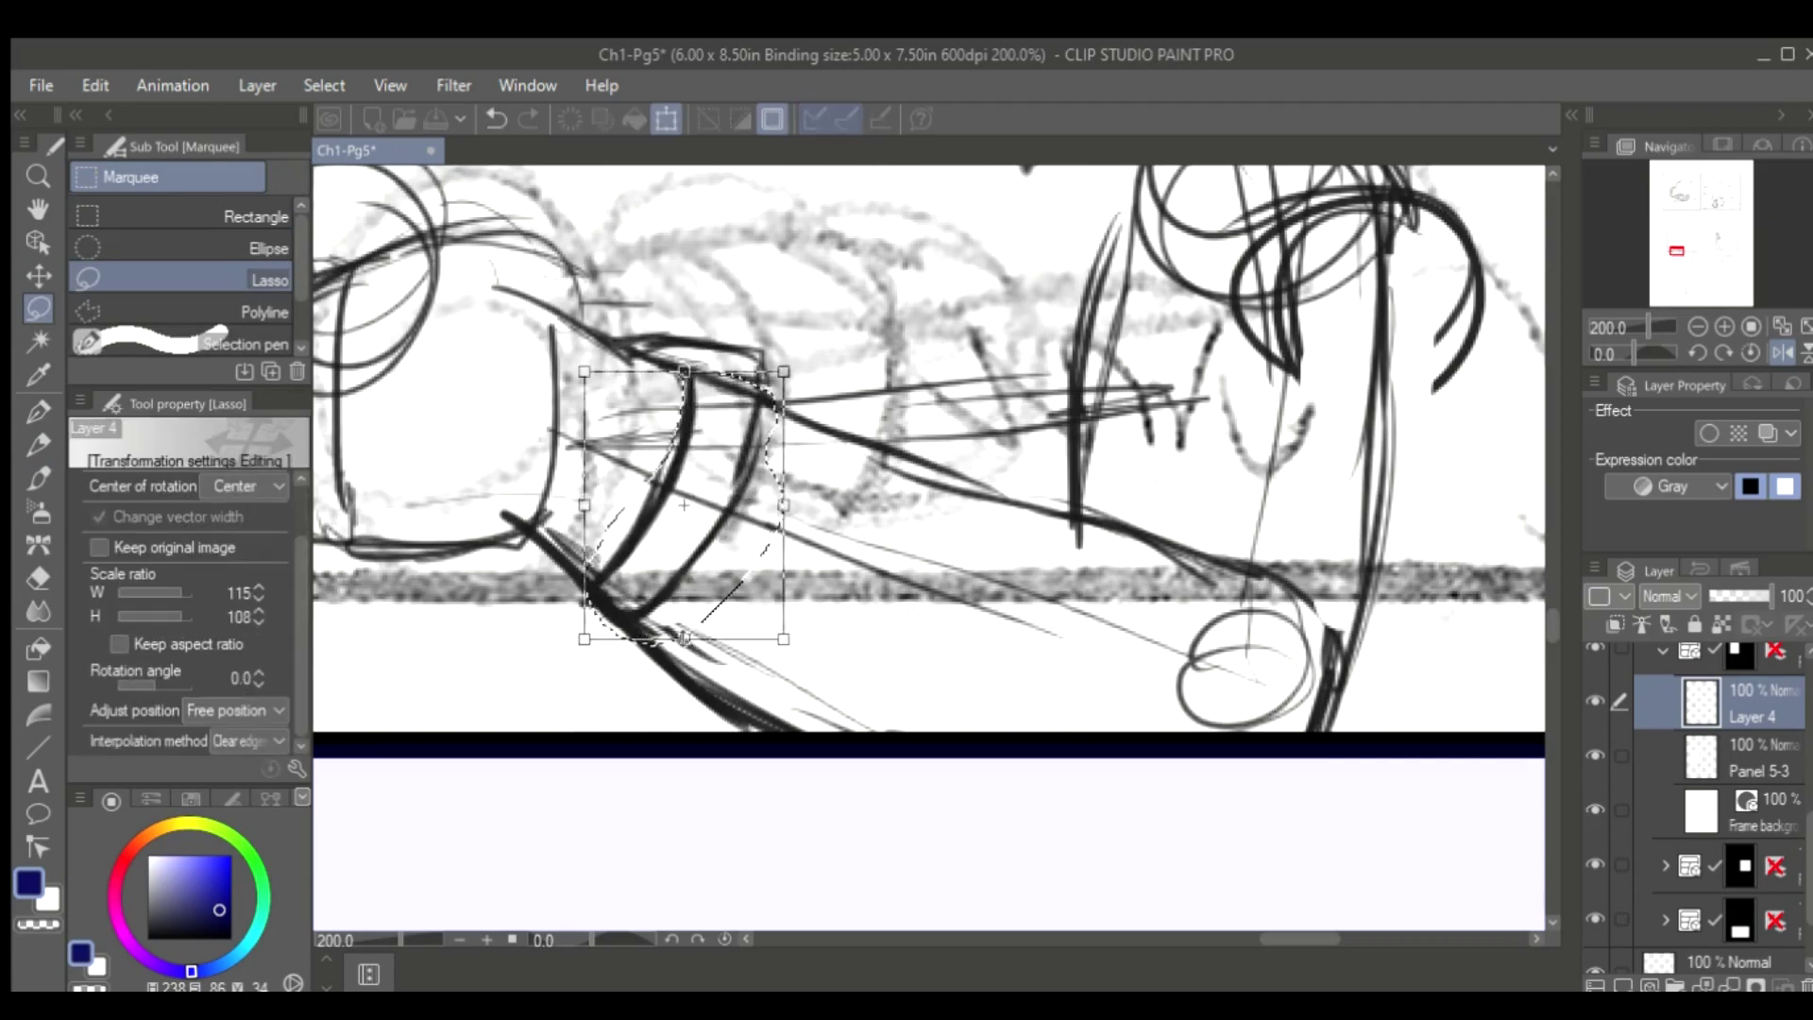
key("Return")
key("ctrl+d")
Draw the phone's tall outline beside the body, starting with its long straight edge
key("ctrl+minus")
key("p")
left_click_drag(913, 461, 897, 633)
key("ctrl+z")
key("p")
left_click_drag(921, 420, 890, 859)
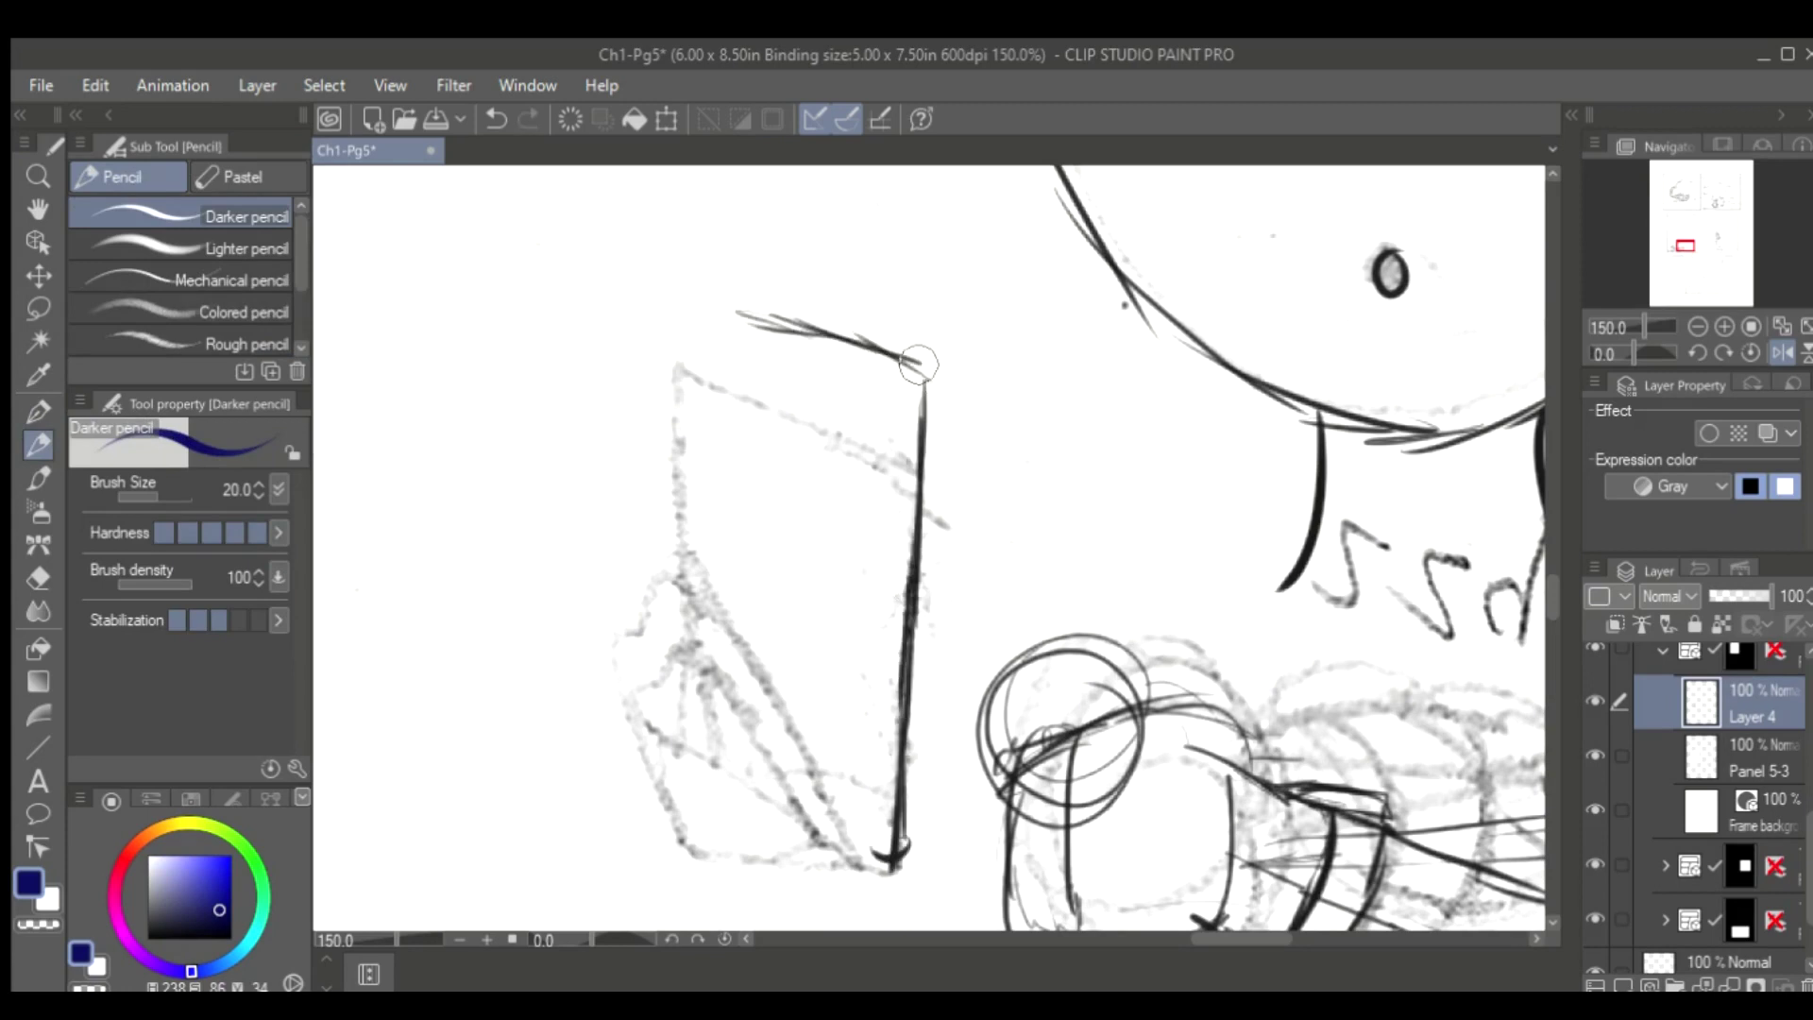
left_click_drag(918, 363, 682, 548)
Draw a large and a small camera lens circle on the phone, framed by an inner border
left_click_drag(766, 377, 763, 380)
left_click_drag(772, 486, 770, 489)
left_click_drag(831, 411, 855, 472)
key("h")
left_click_drag(1006, 803, 982, 398)
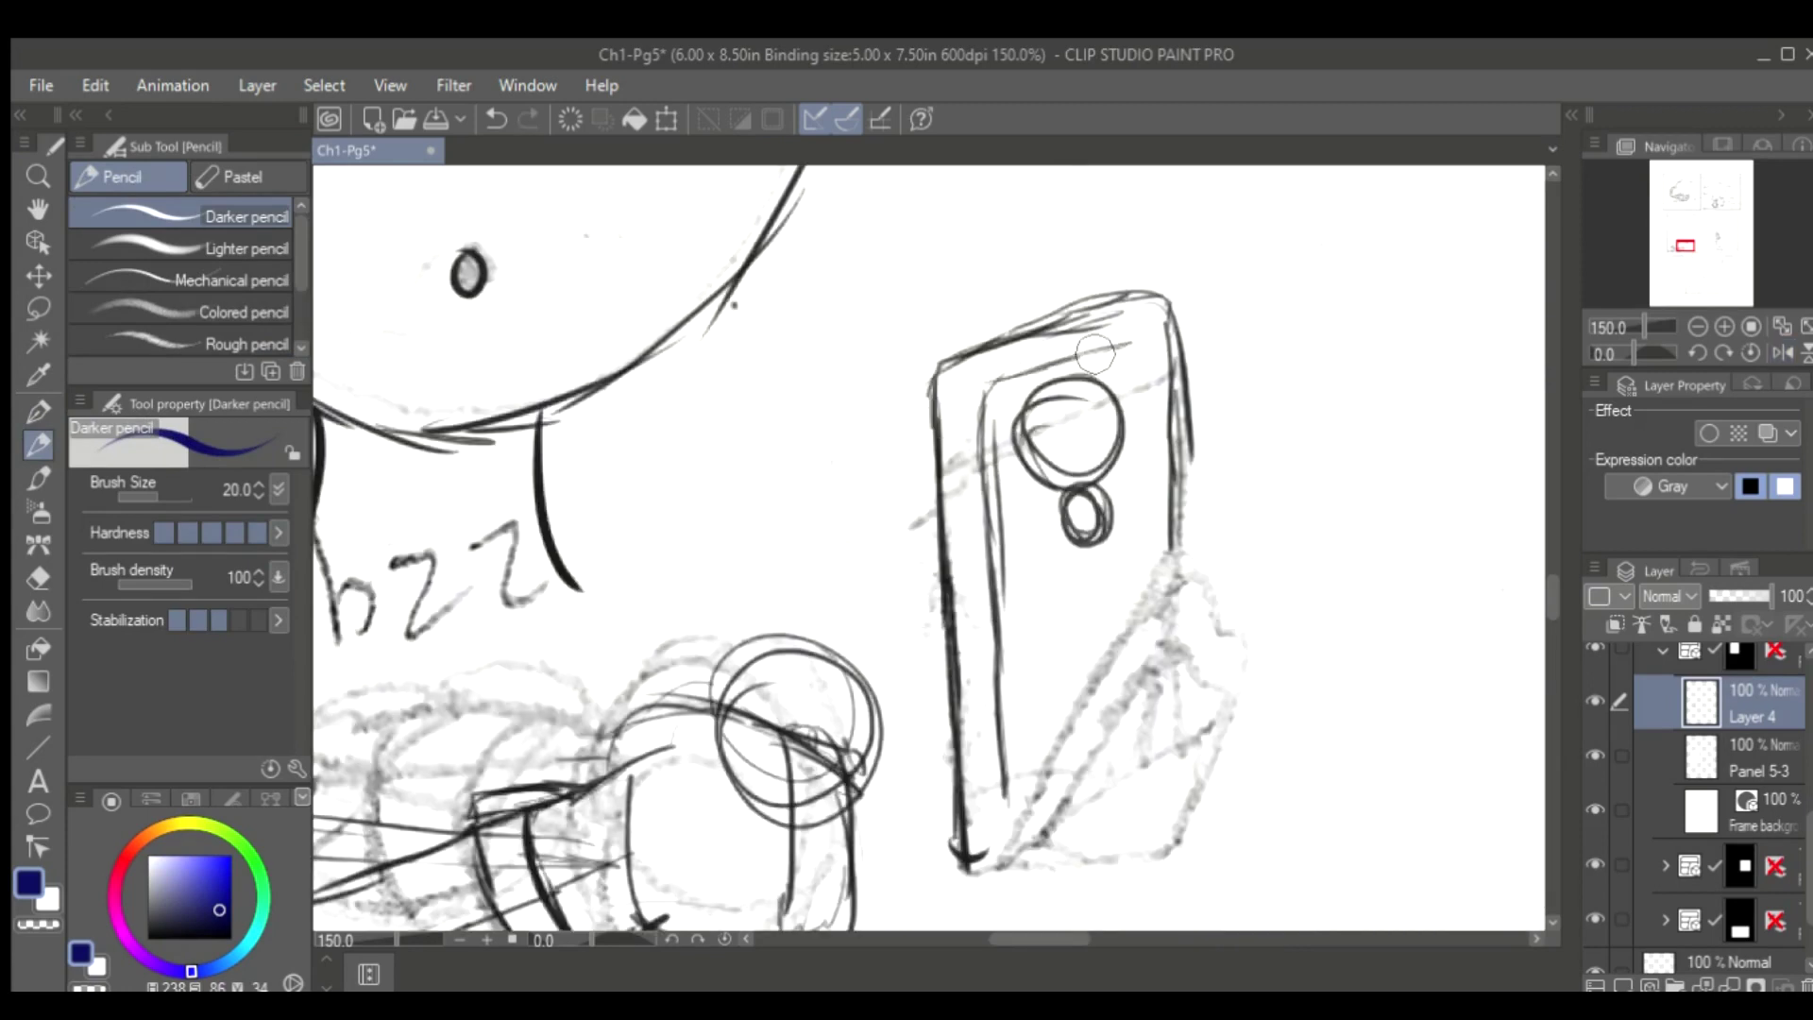
left_click_drag(1147, 557, 990, 485)
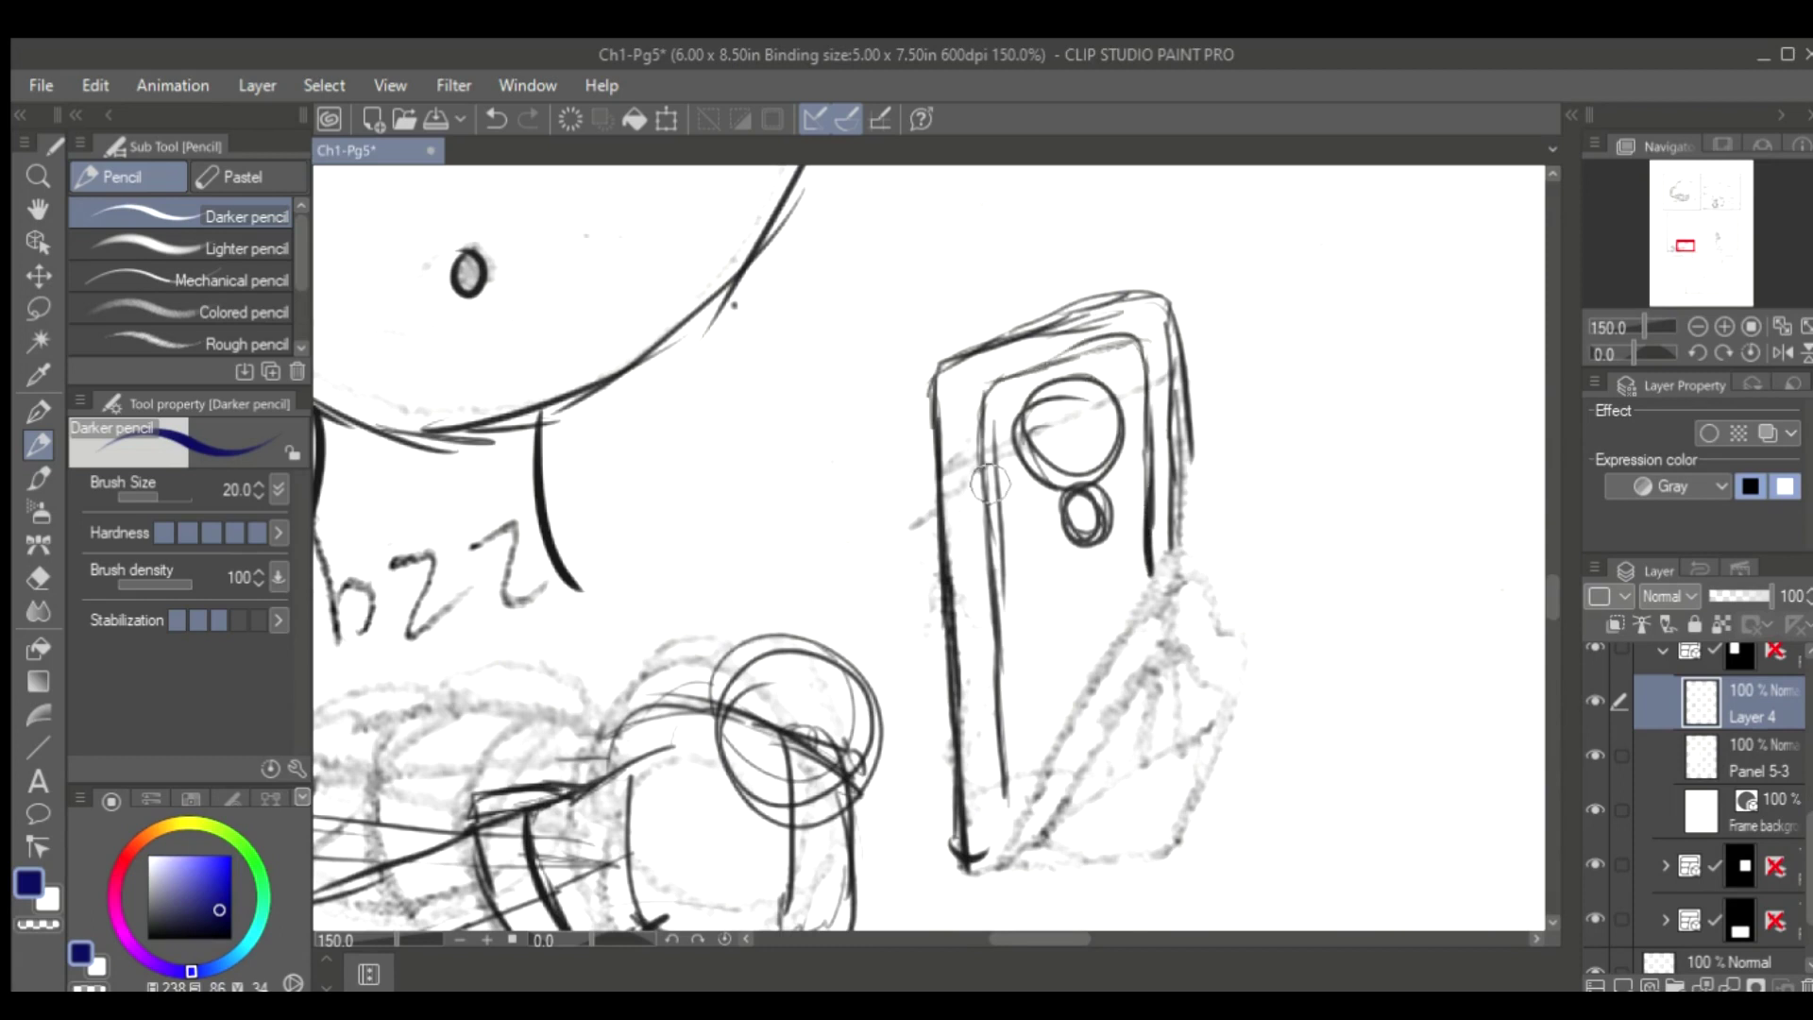
Round the phone's upper corner and thicken its long edge facing the body
left_click_drag(977, 346, 929, 448)
left_click_drag(937, 374, 962, 861)
left_click_drag(930, 451, 949, 827)
Draw the hand gripping the phone's lower outer edge
key("h")
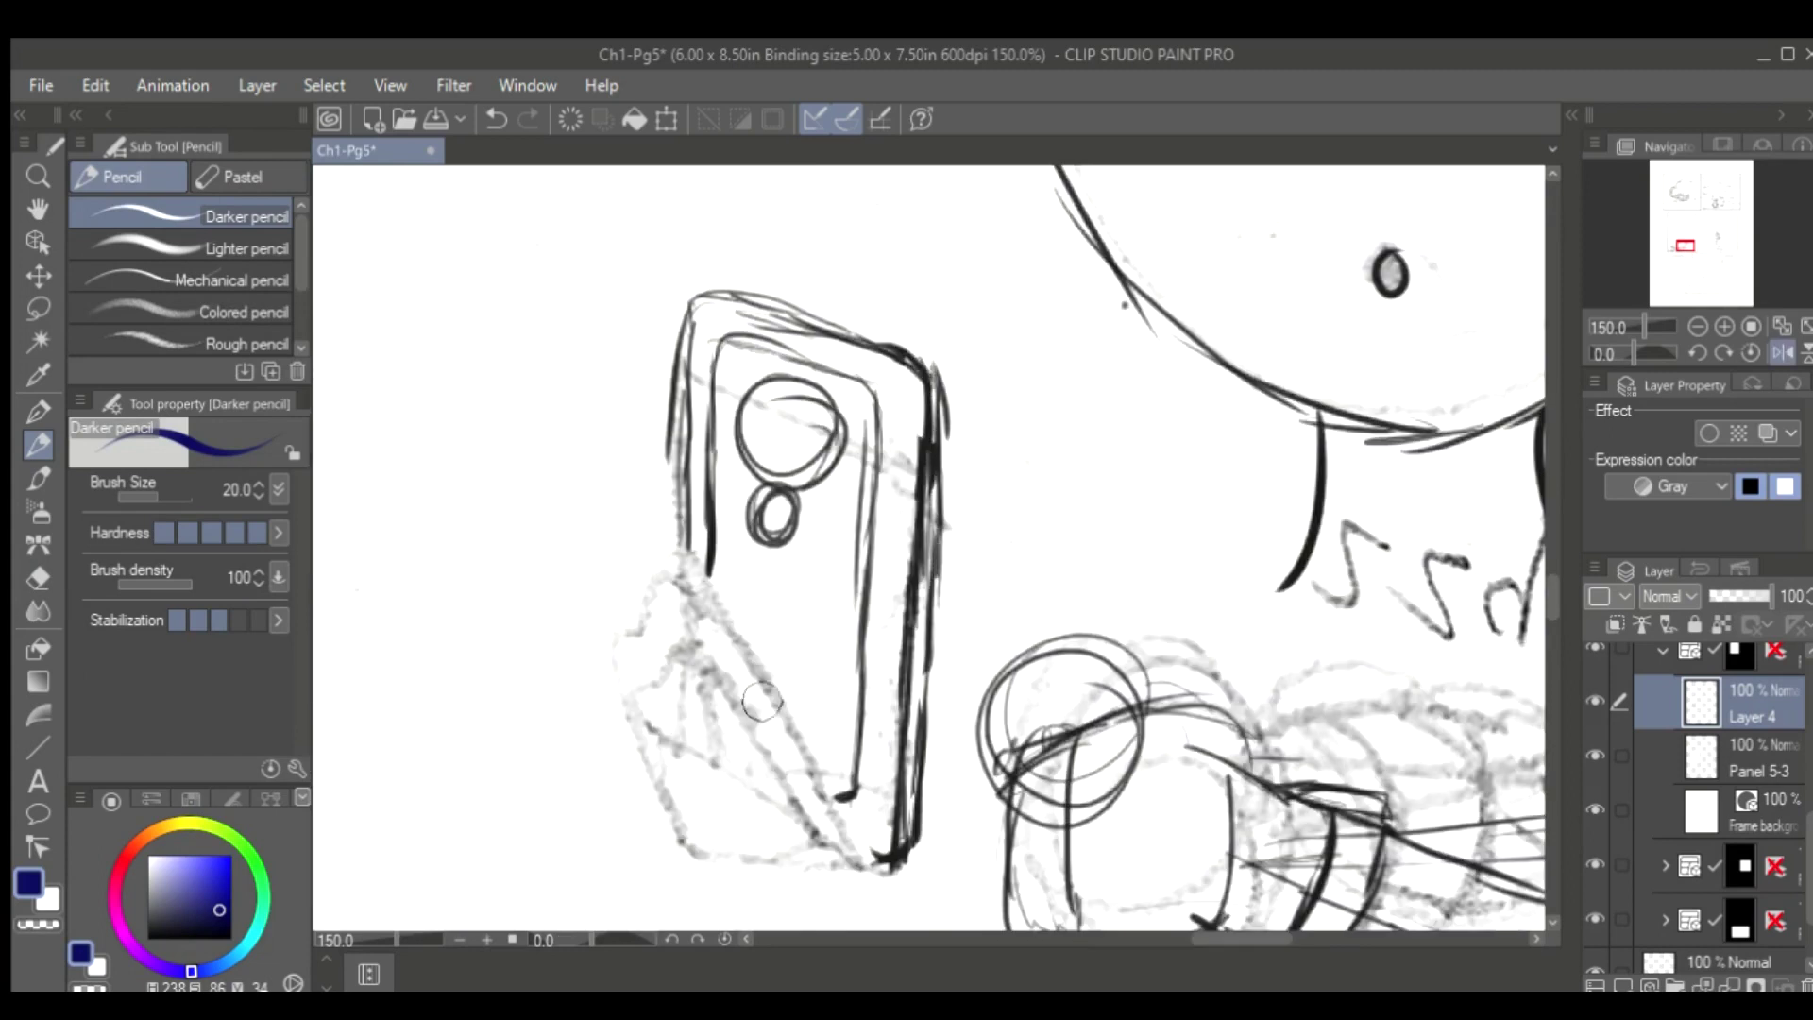
left_click_drag(678, 591, 746, 822)
mouse_move(661, 557)
left_mouse_down()
mouse_move(784, 831)
mouse_move(718, 746)
left_mouse_up()
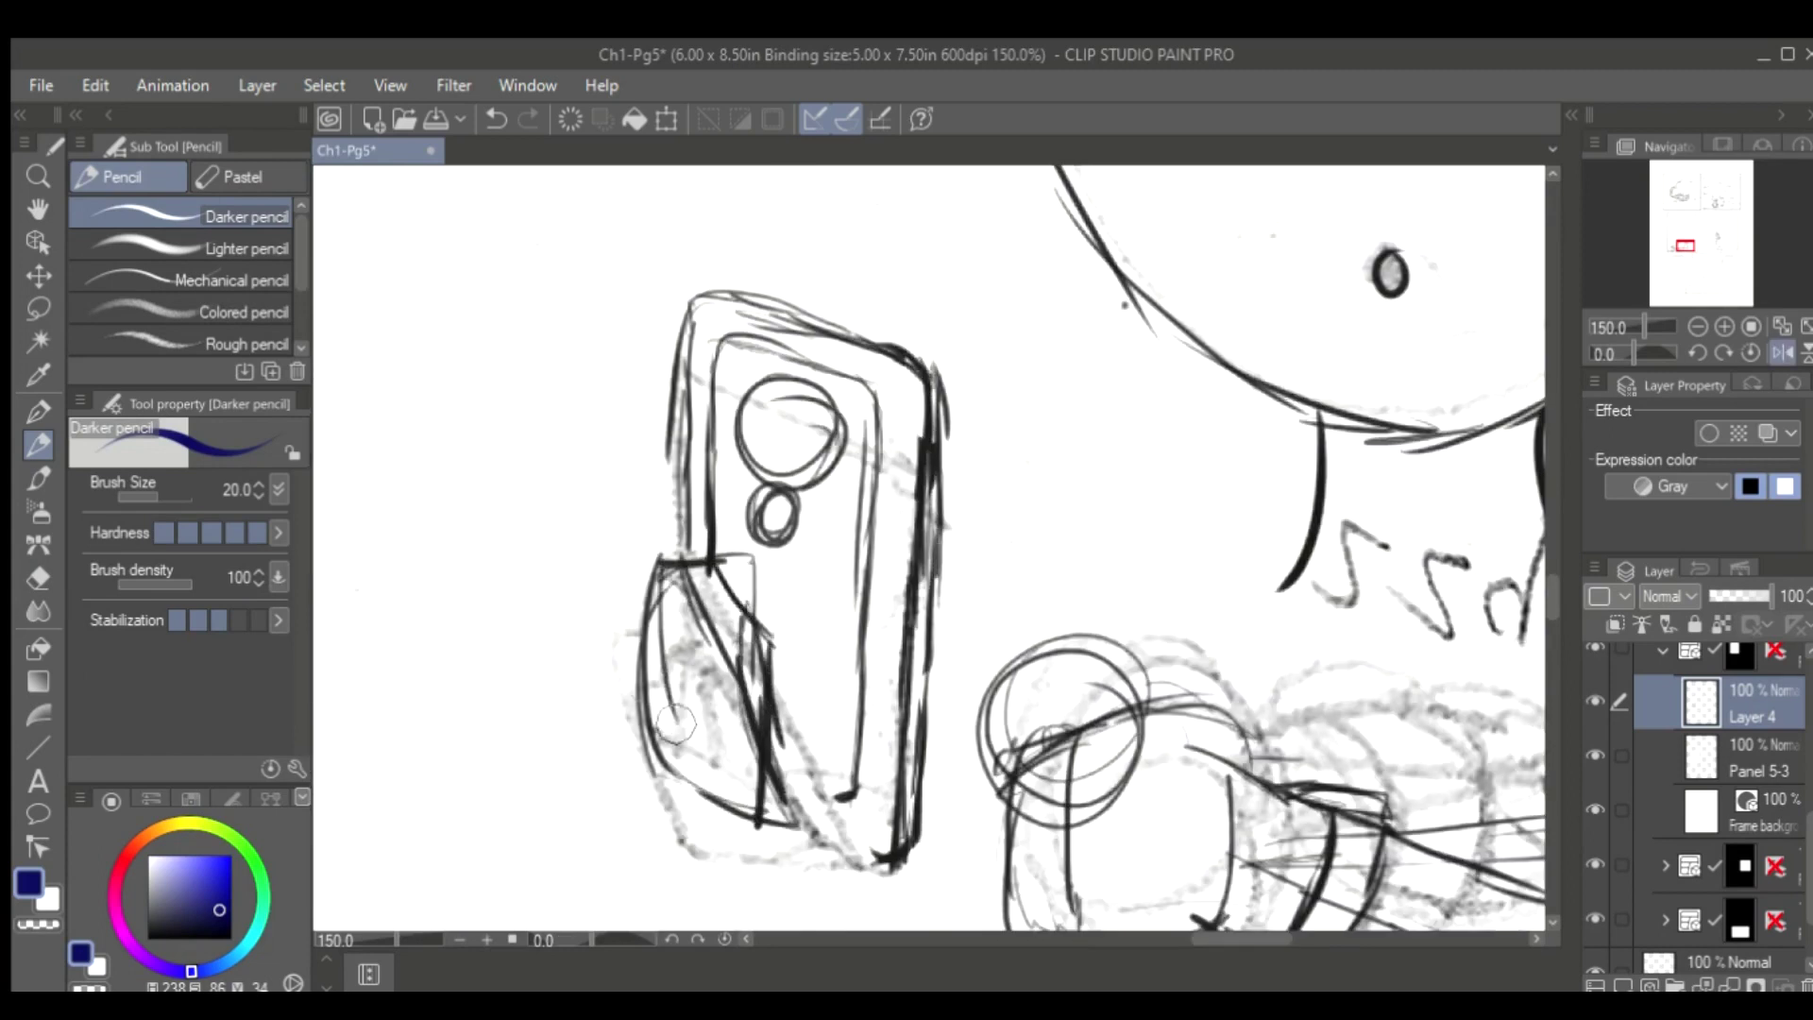
Draw the raised arm from the shoulder to the phone hand and clean up its overlapping lines
scroll(939, 820, "down", 3)
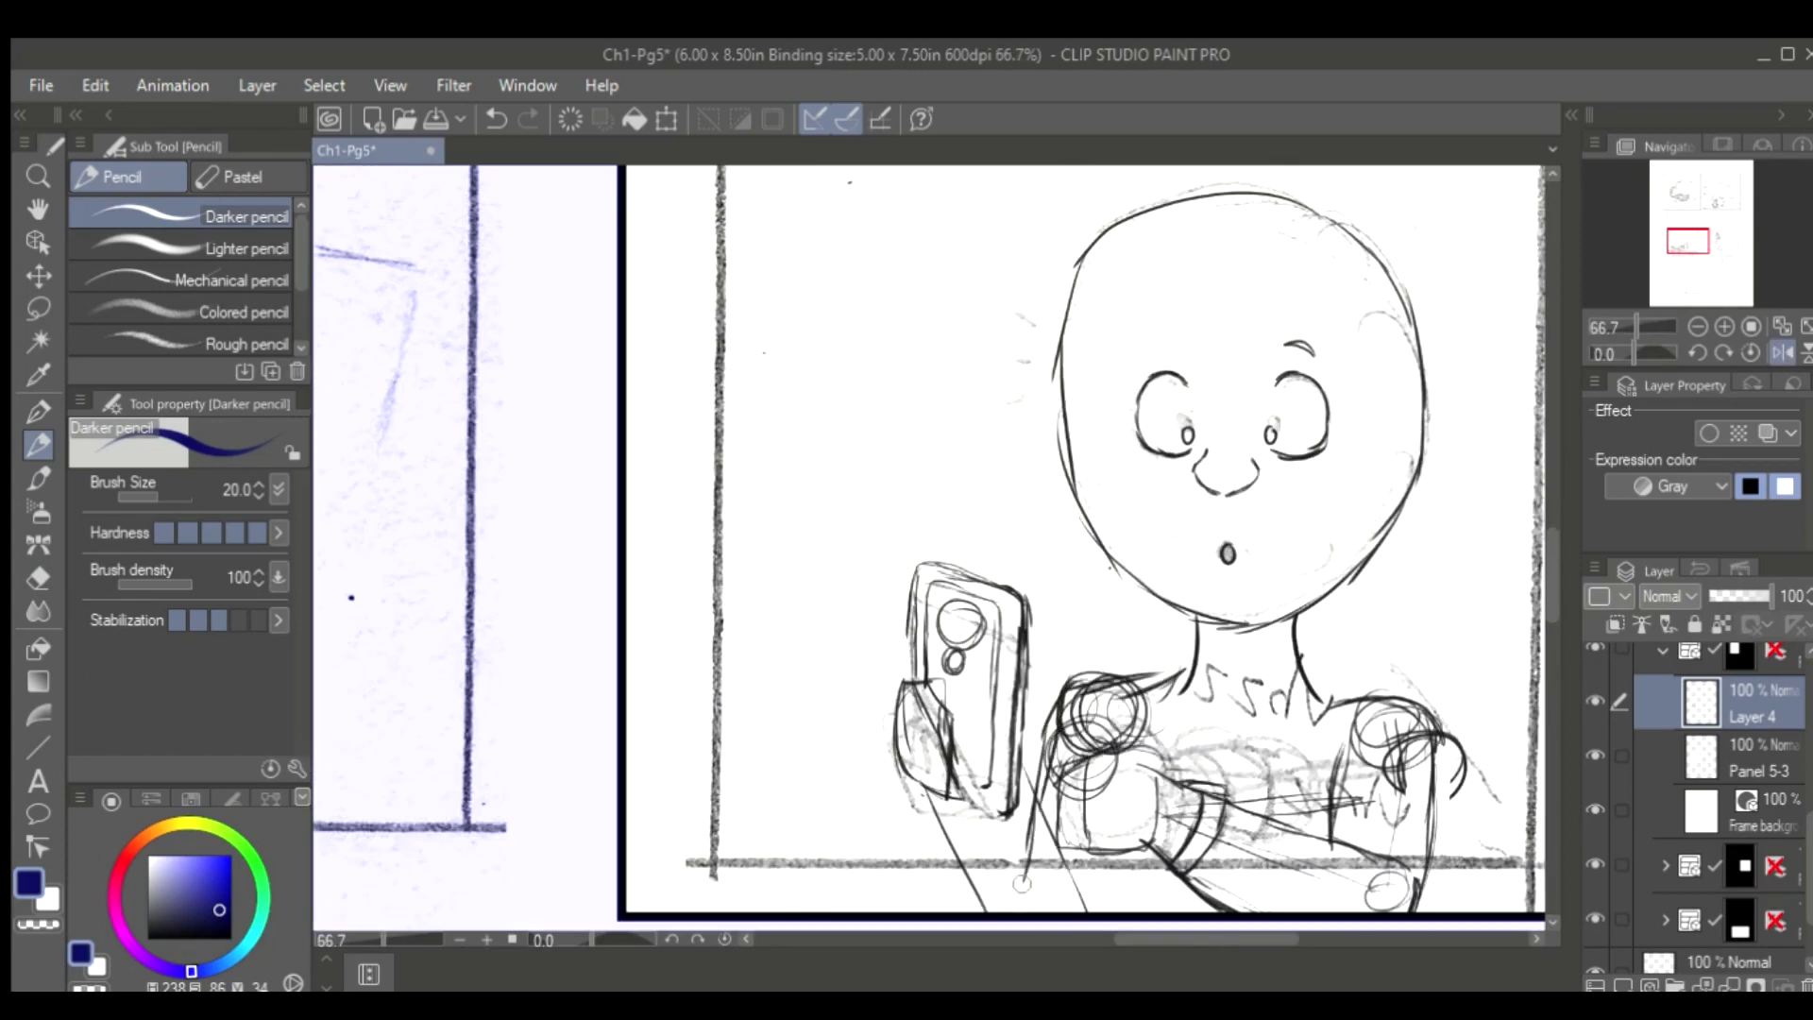
key("h")
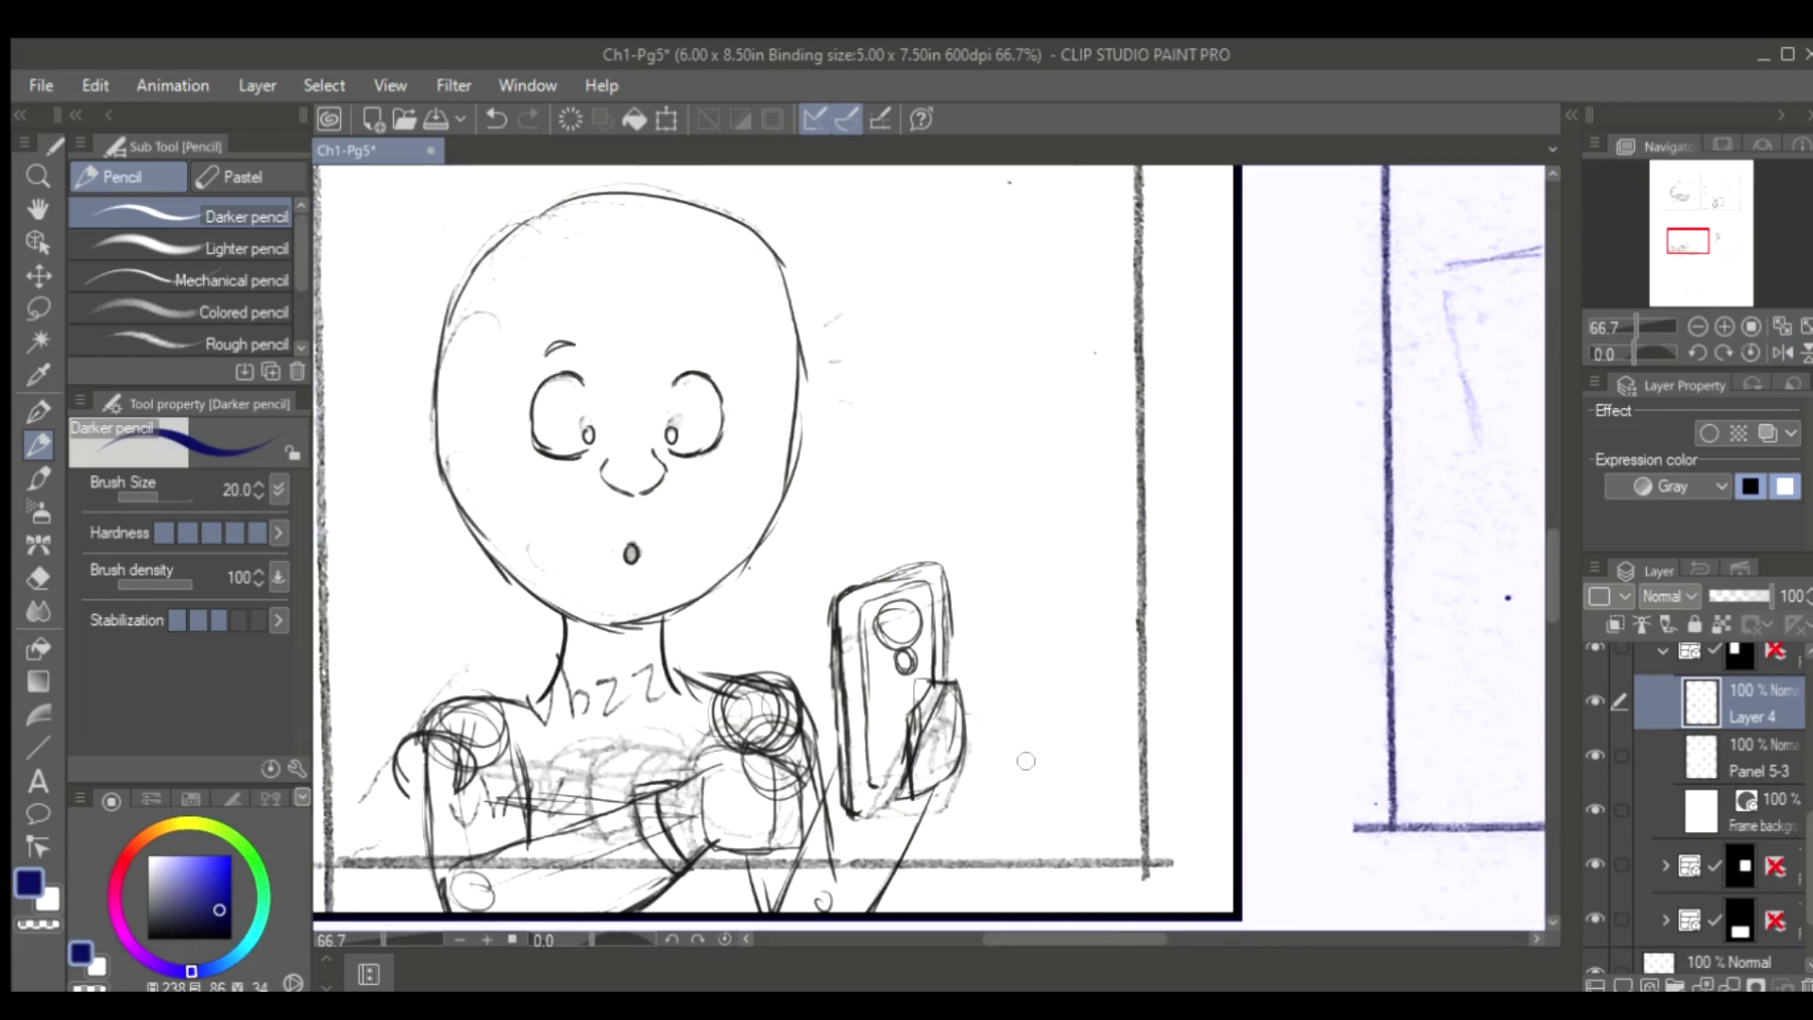
scroll(1025, 760, "left", 5)
scroll(951, 706, "up", 3)
key("e")
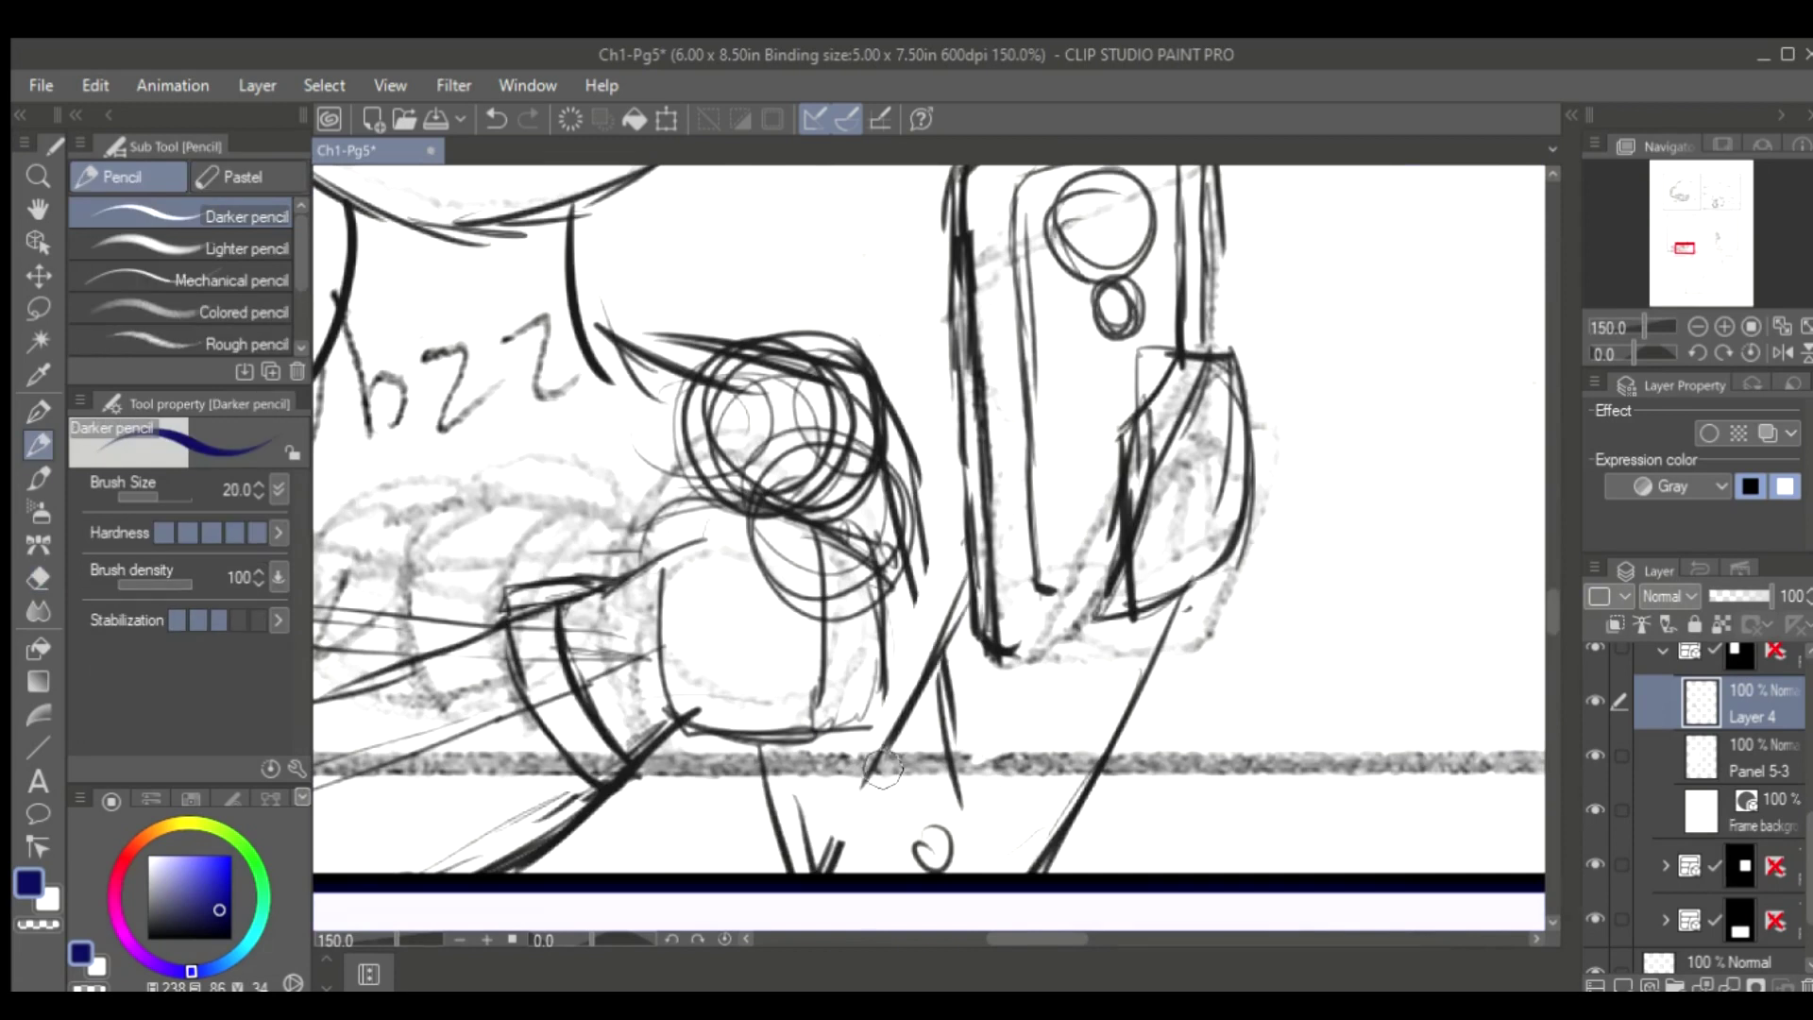
key("p")
key("e")
key("p")
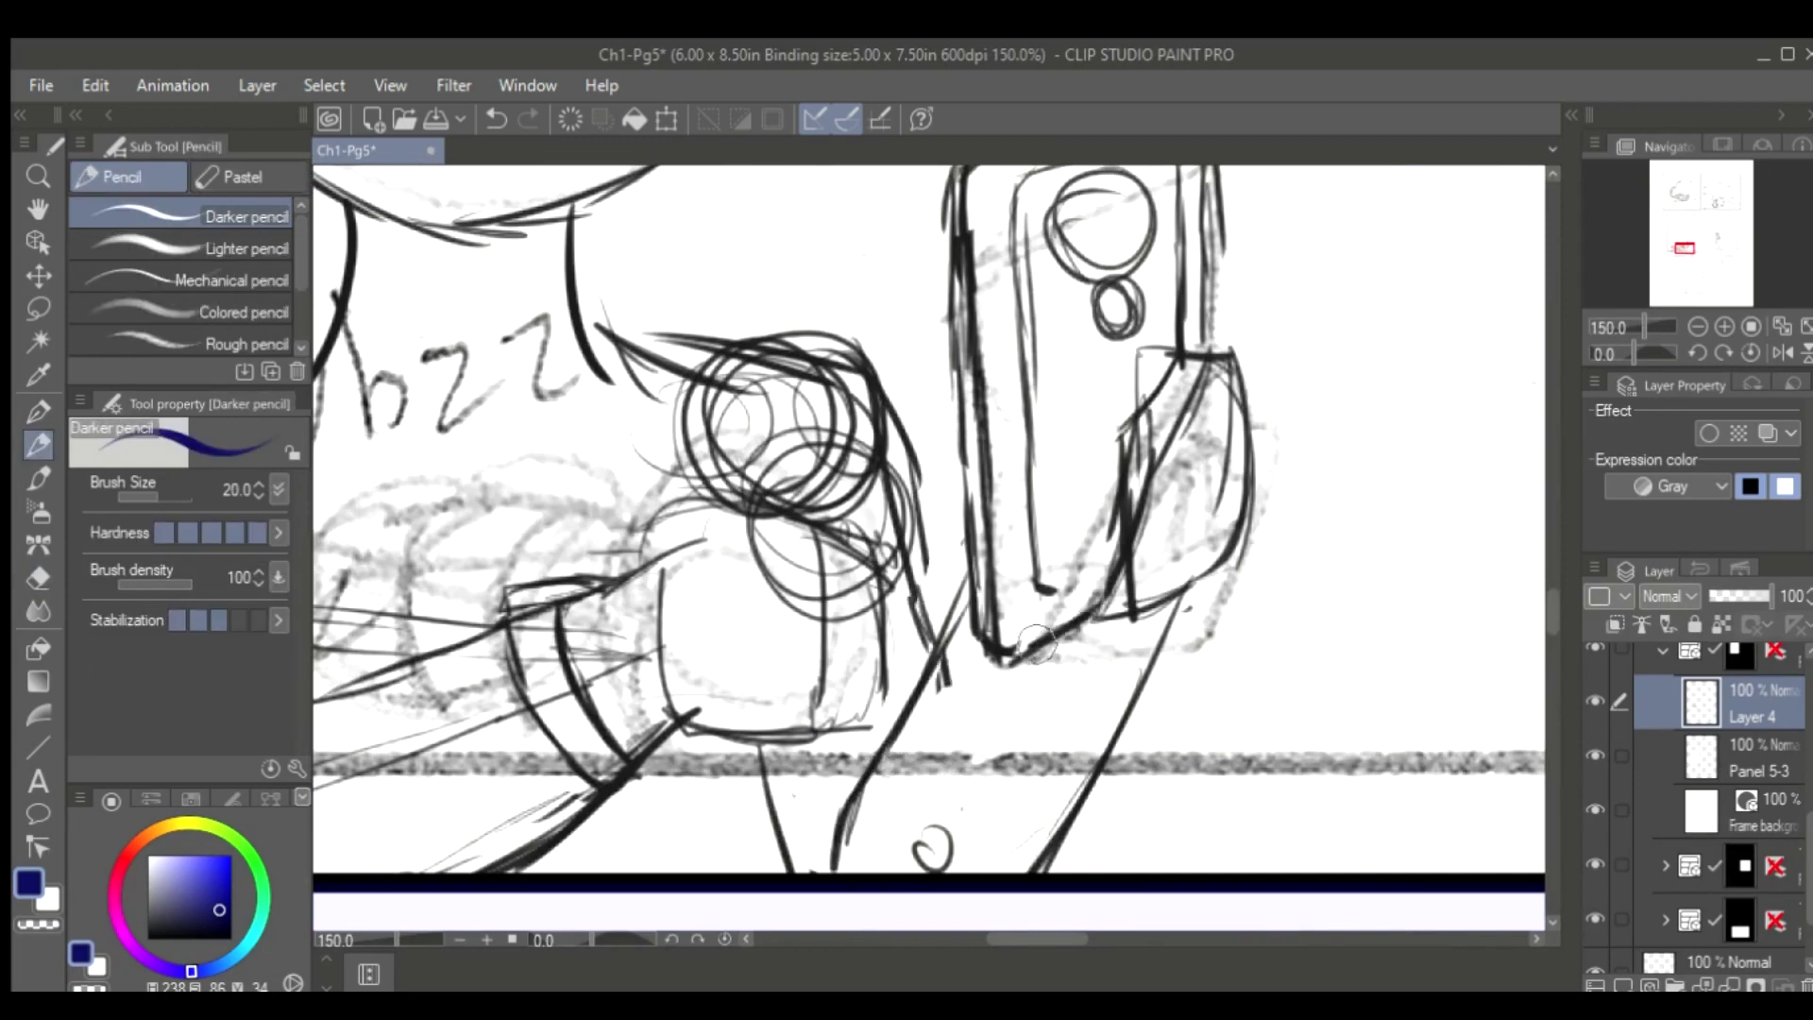
Save the page and letter "vbzz" across the character's chest
scroll(1037, 645, "down", 5)
key("ctrl+s")
key("h")
scroll(1096, 921, "up", 1)
scroll(1528, 661, "up", 1)
Outline the hair as large rounded lobes around the head and erase stray overlaps
key("h")
mouse_move(1155, 388)
left_mouse_down()
mouse_move(904, 397)
mouse_move(1265, 784)
left_mouse_up()
left_click_drag(835, 840, 754, 619)
key("e")
key("h")
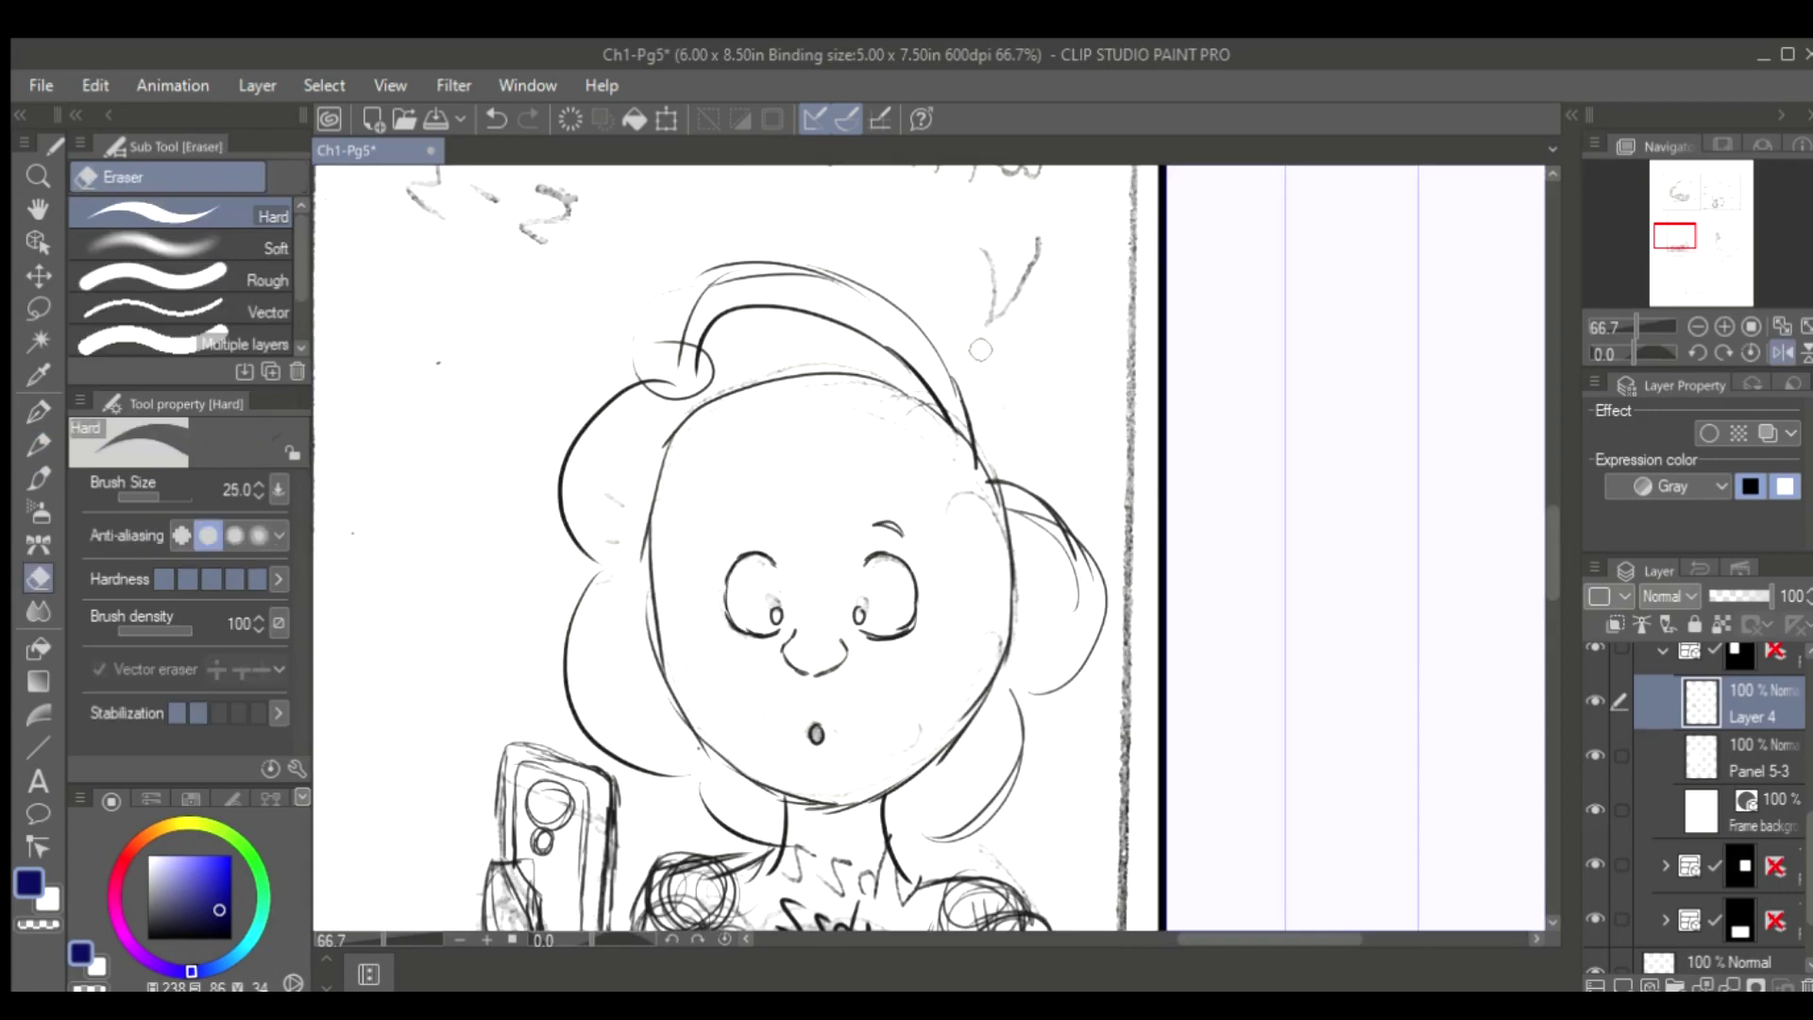
Draw the wavy fringe across the forehead and tidy the small curls where the hair lobes meet
key("p")
key("ctrl+z")
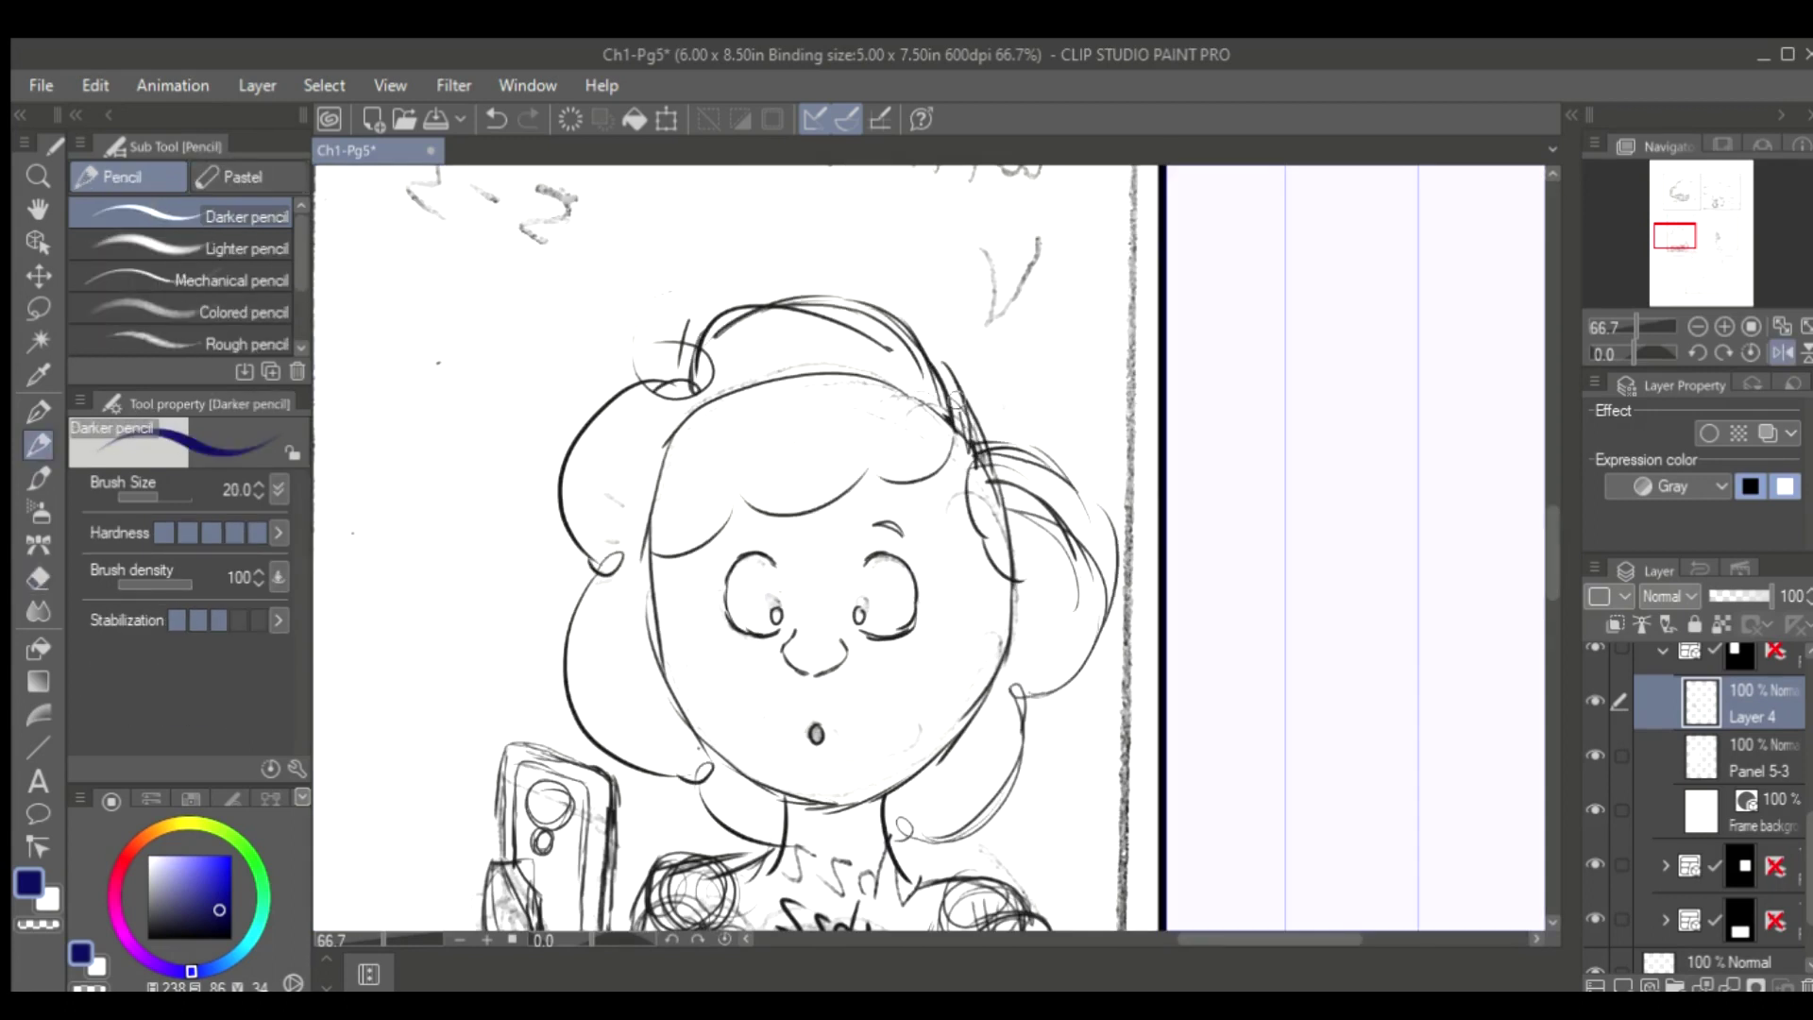
key("e")
key("p")
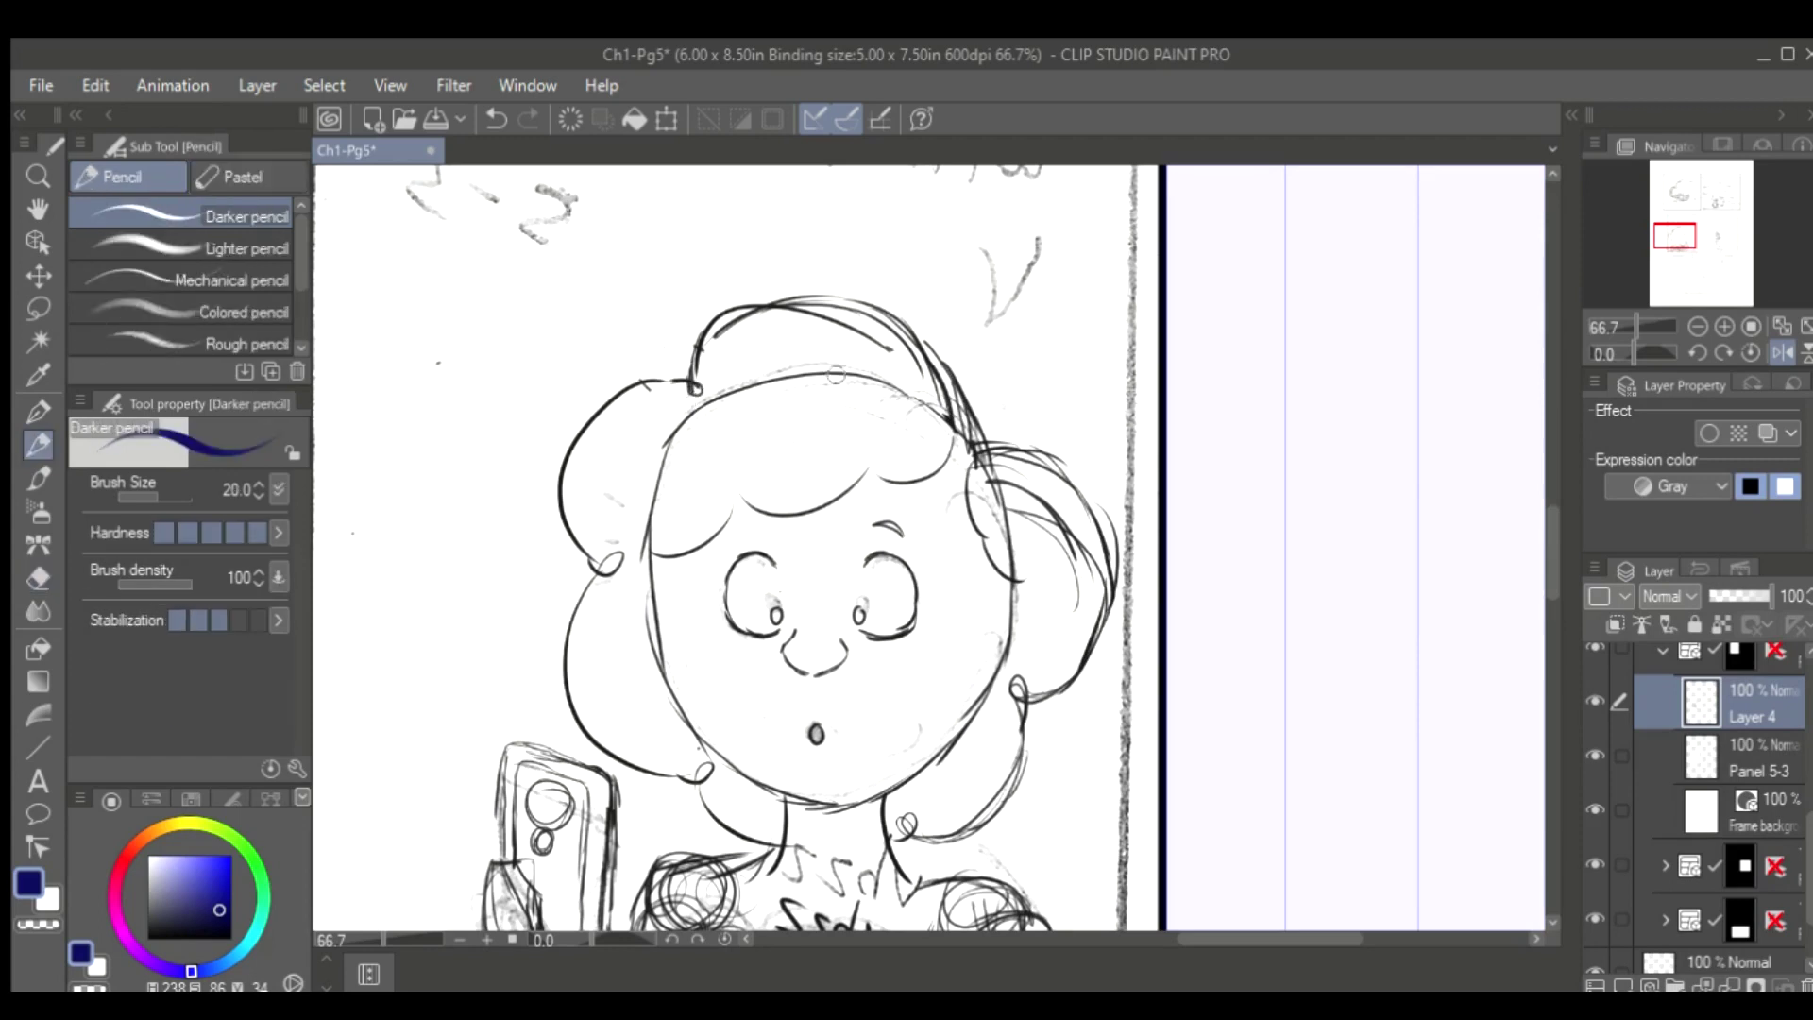
Create a new layer, draw the shirt's neckline and sleeve edge in dark blue, and save the page
scroll(1545, 521, "down", 5)
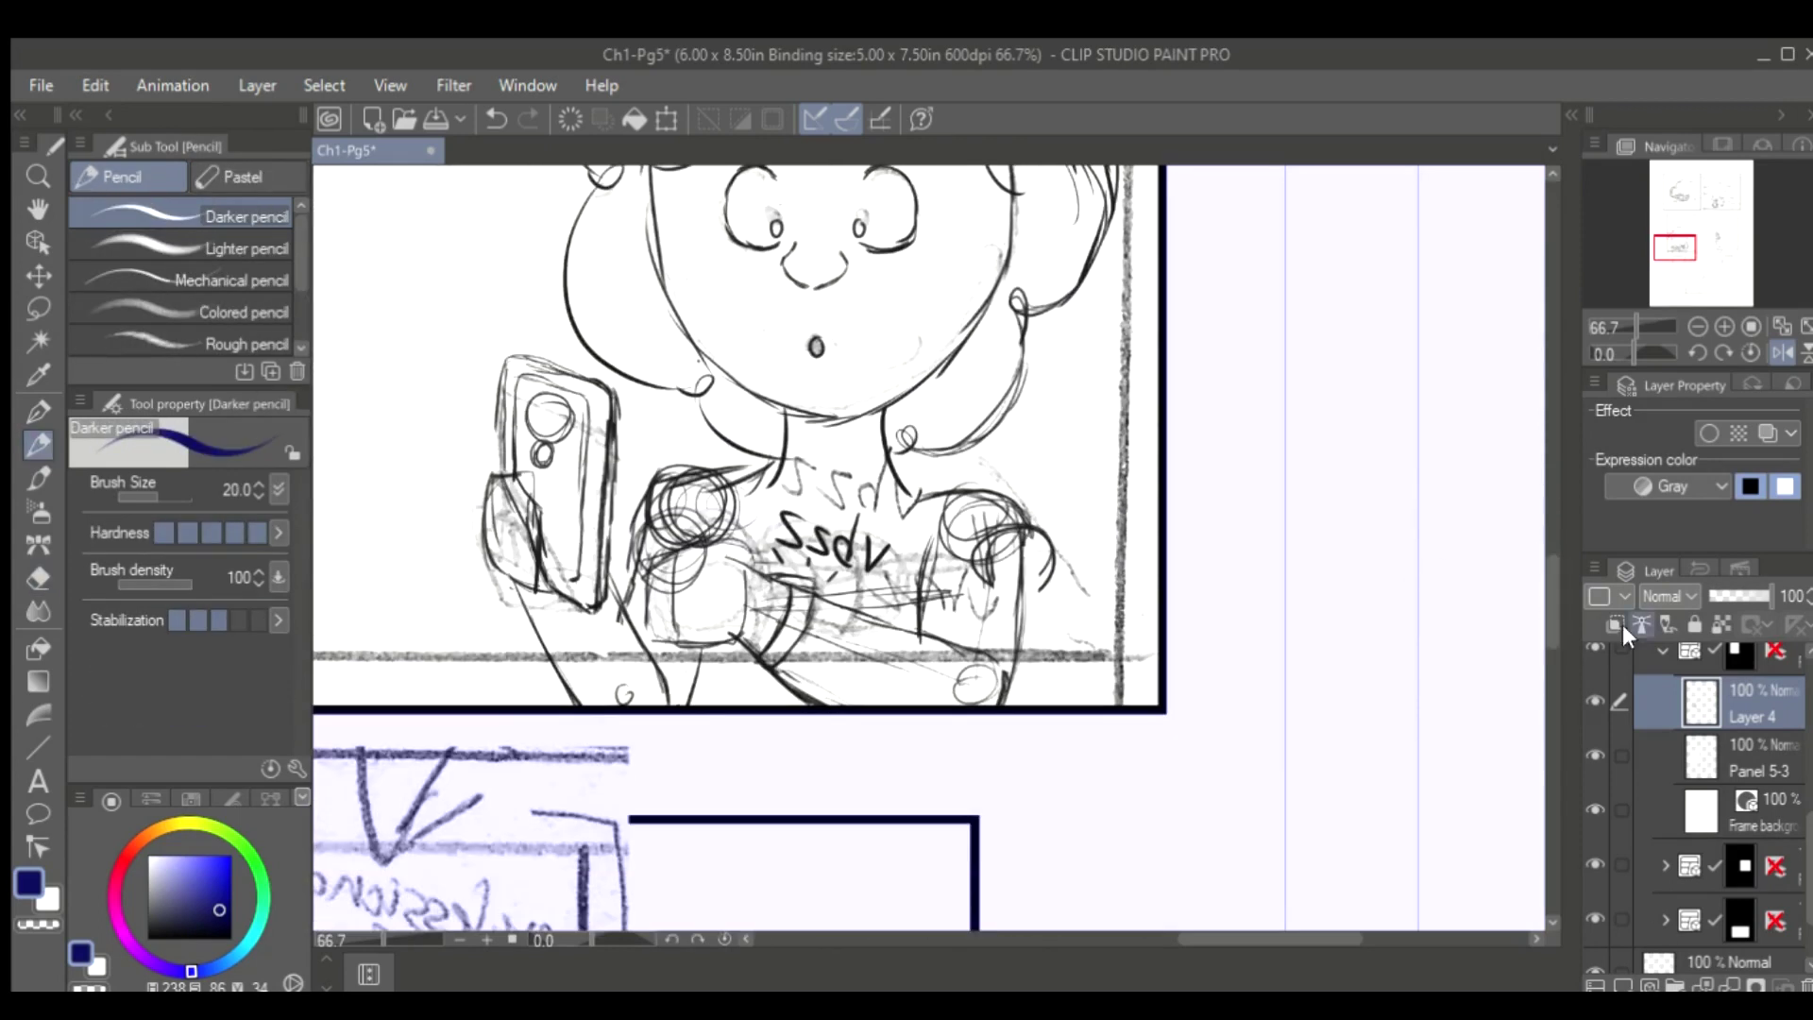
left_click(1624, 985)
key("h")
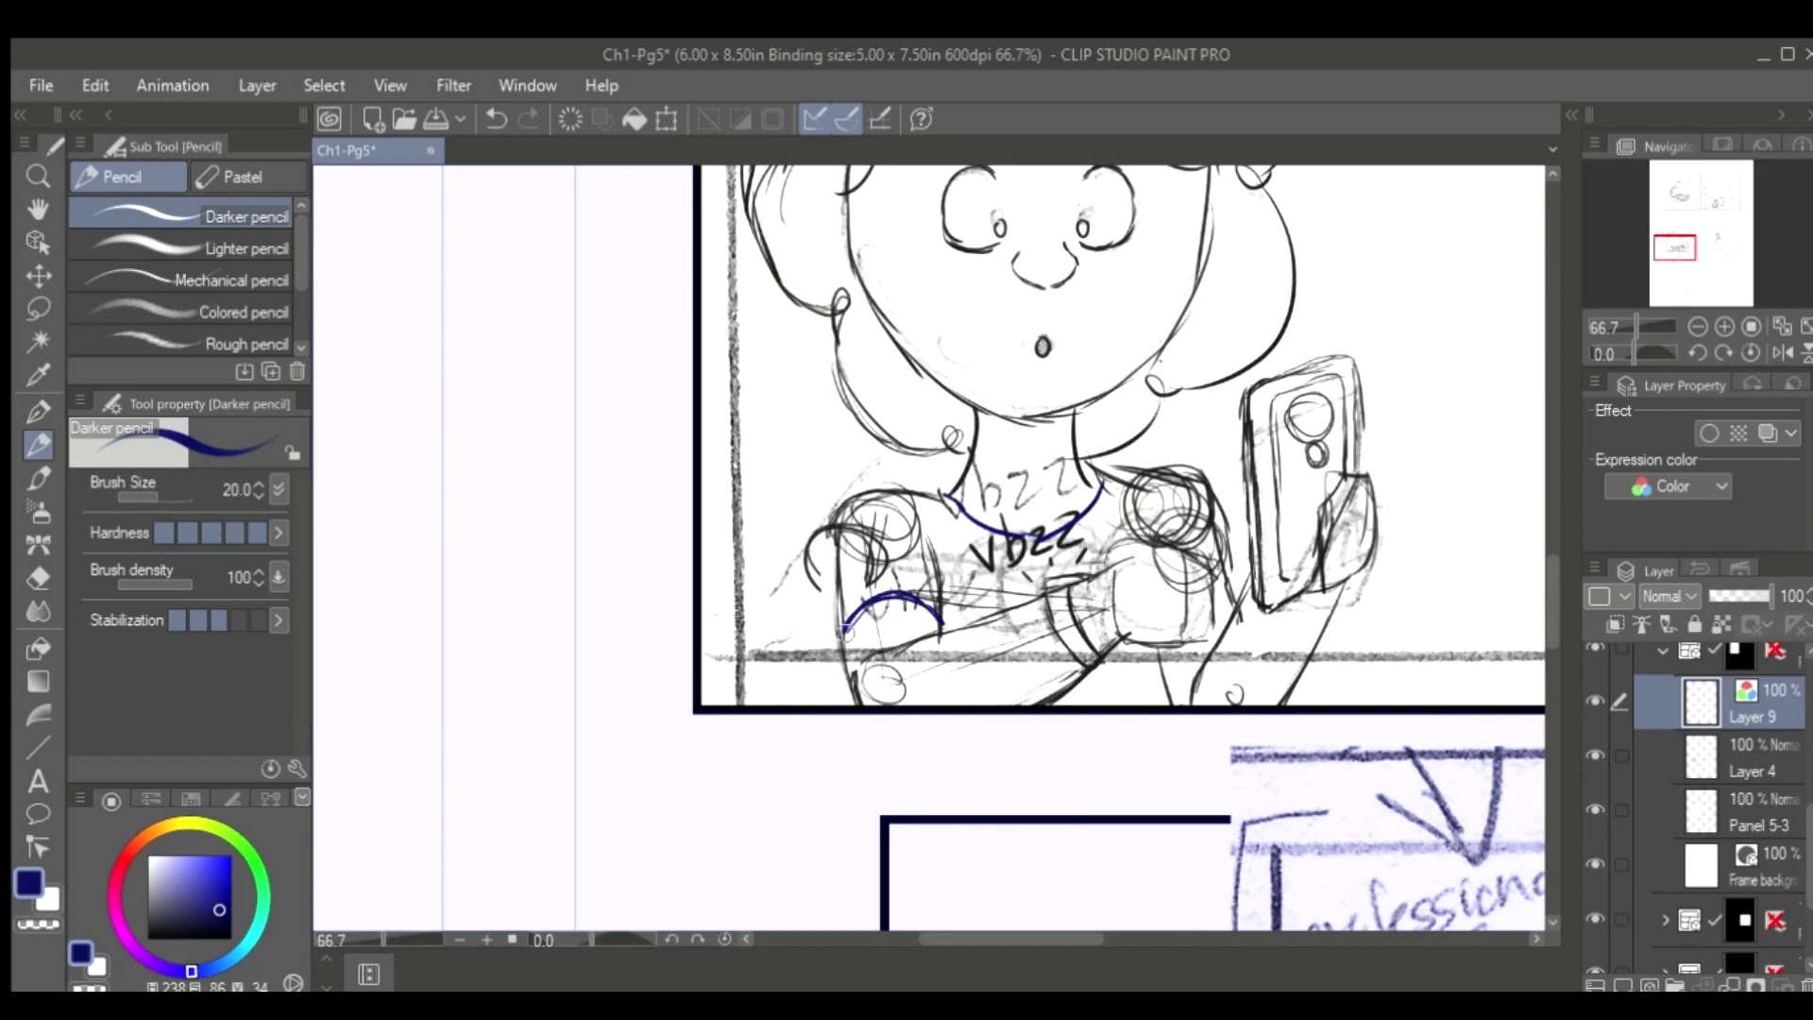
key("ctrl+s")
scroll(1545, 506, "down", 3)
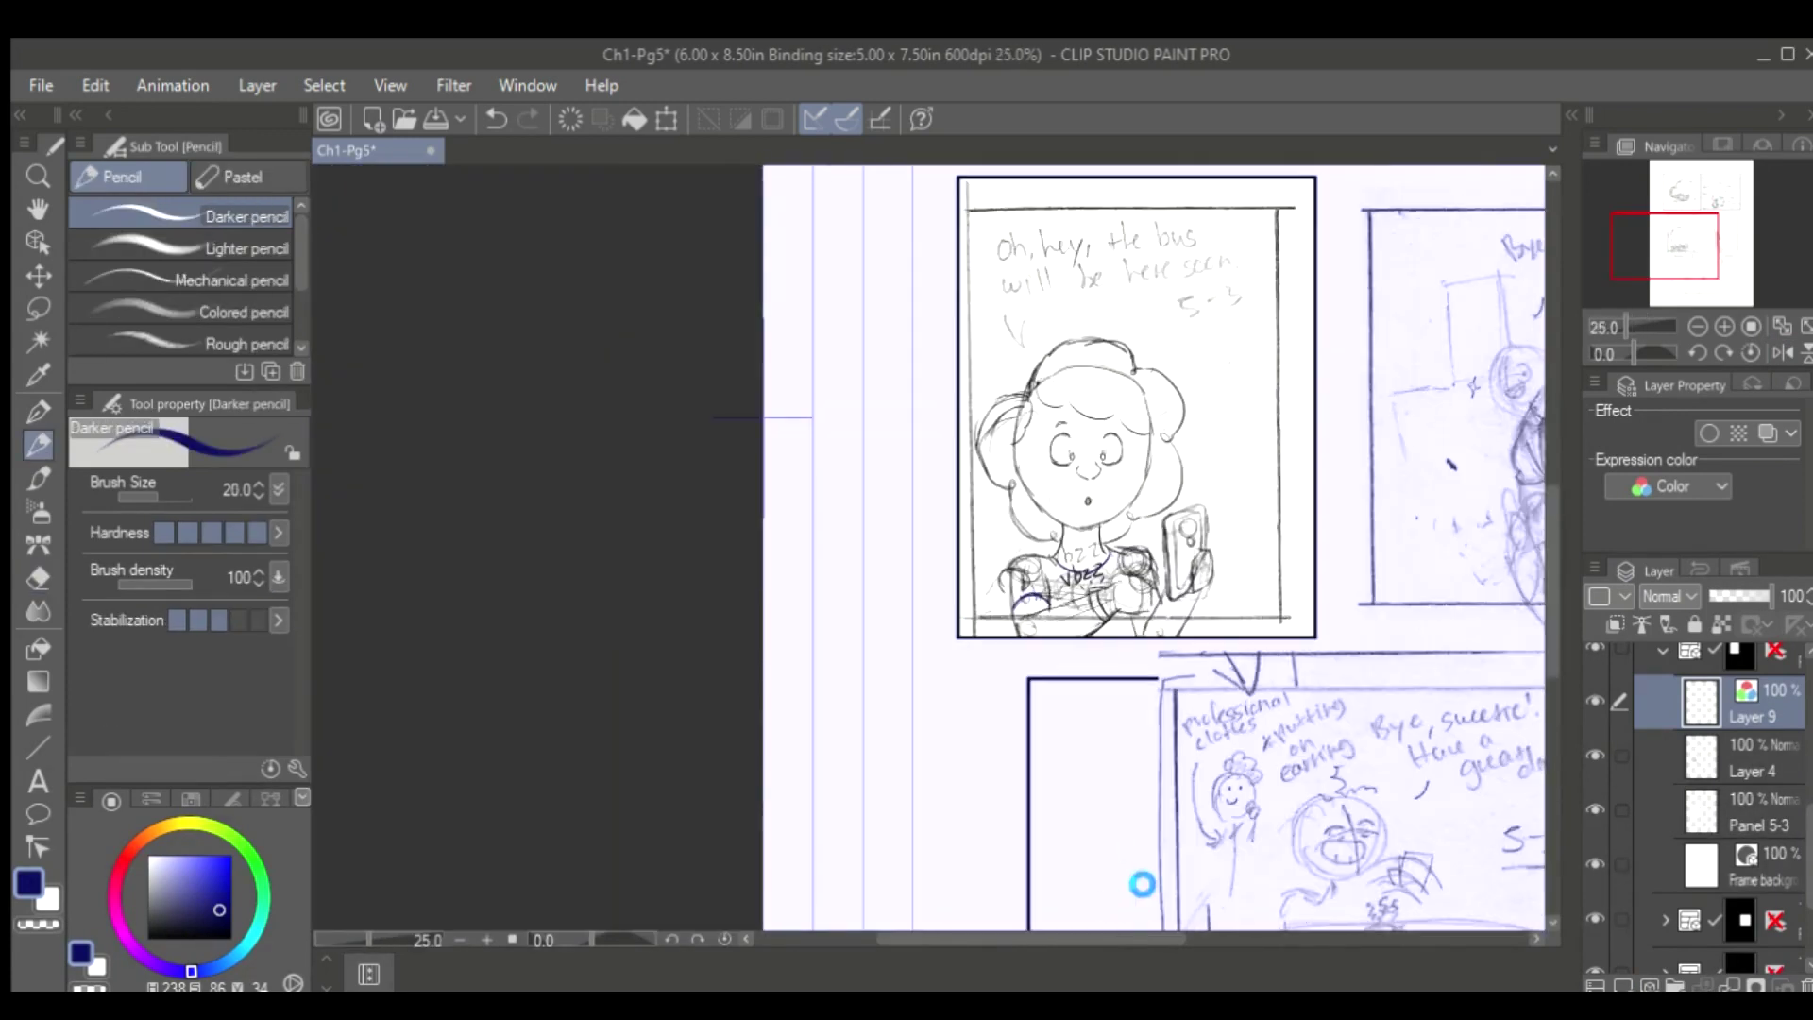
scroll(1511, 415, "up", 3)
scroll(1511, 416, "down", 3)
scroll(1015, 364, "up", 3)
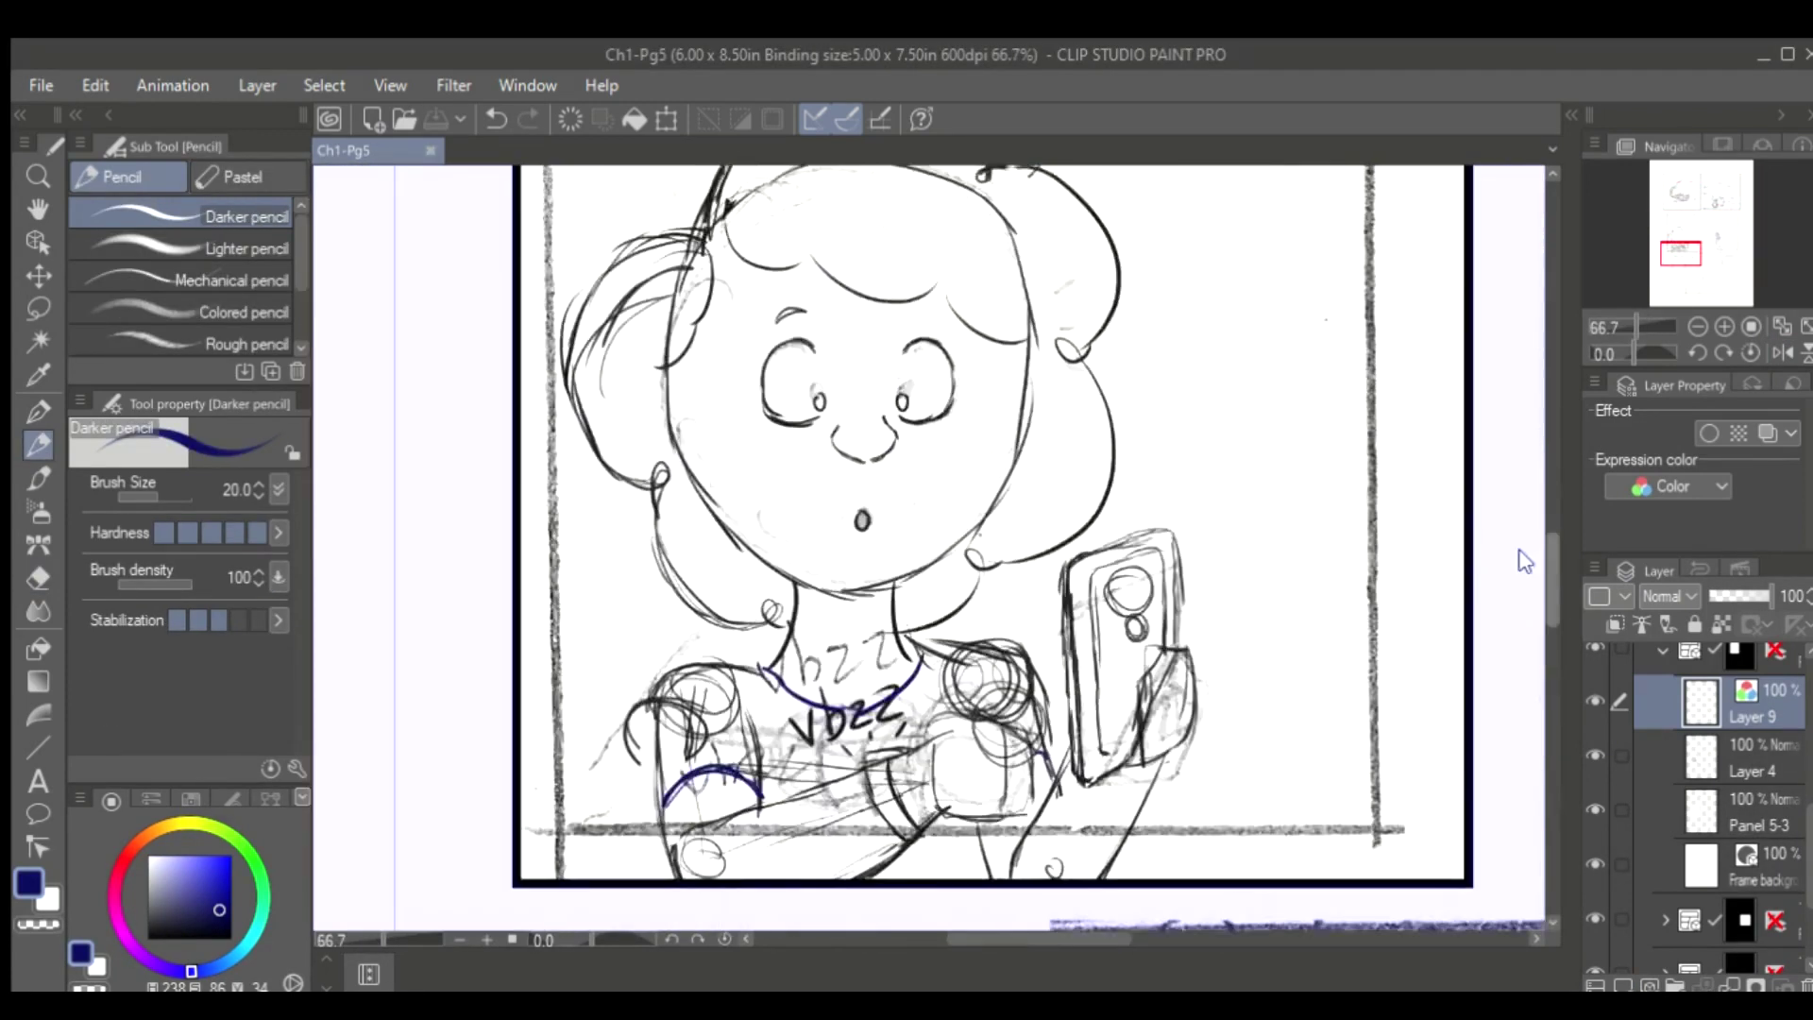
Return to Layer 4, add an ear, redraw the jaw and chin narrower, and save the page
key("ctrl+z")
left_click(1015, 363, "ctrl+shift")
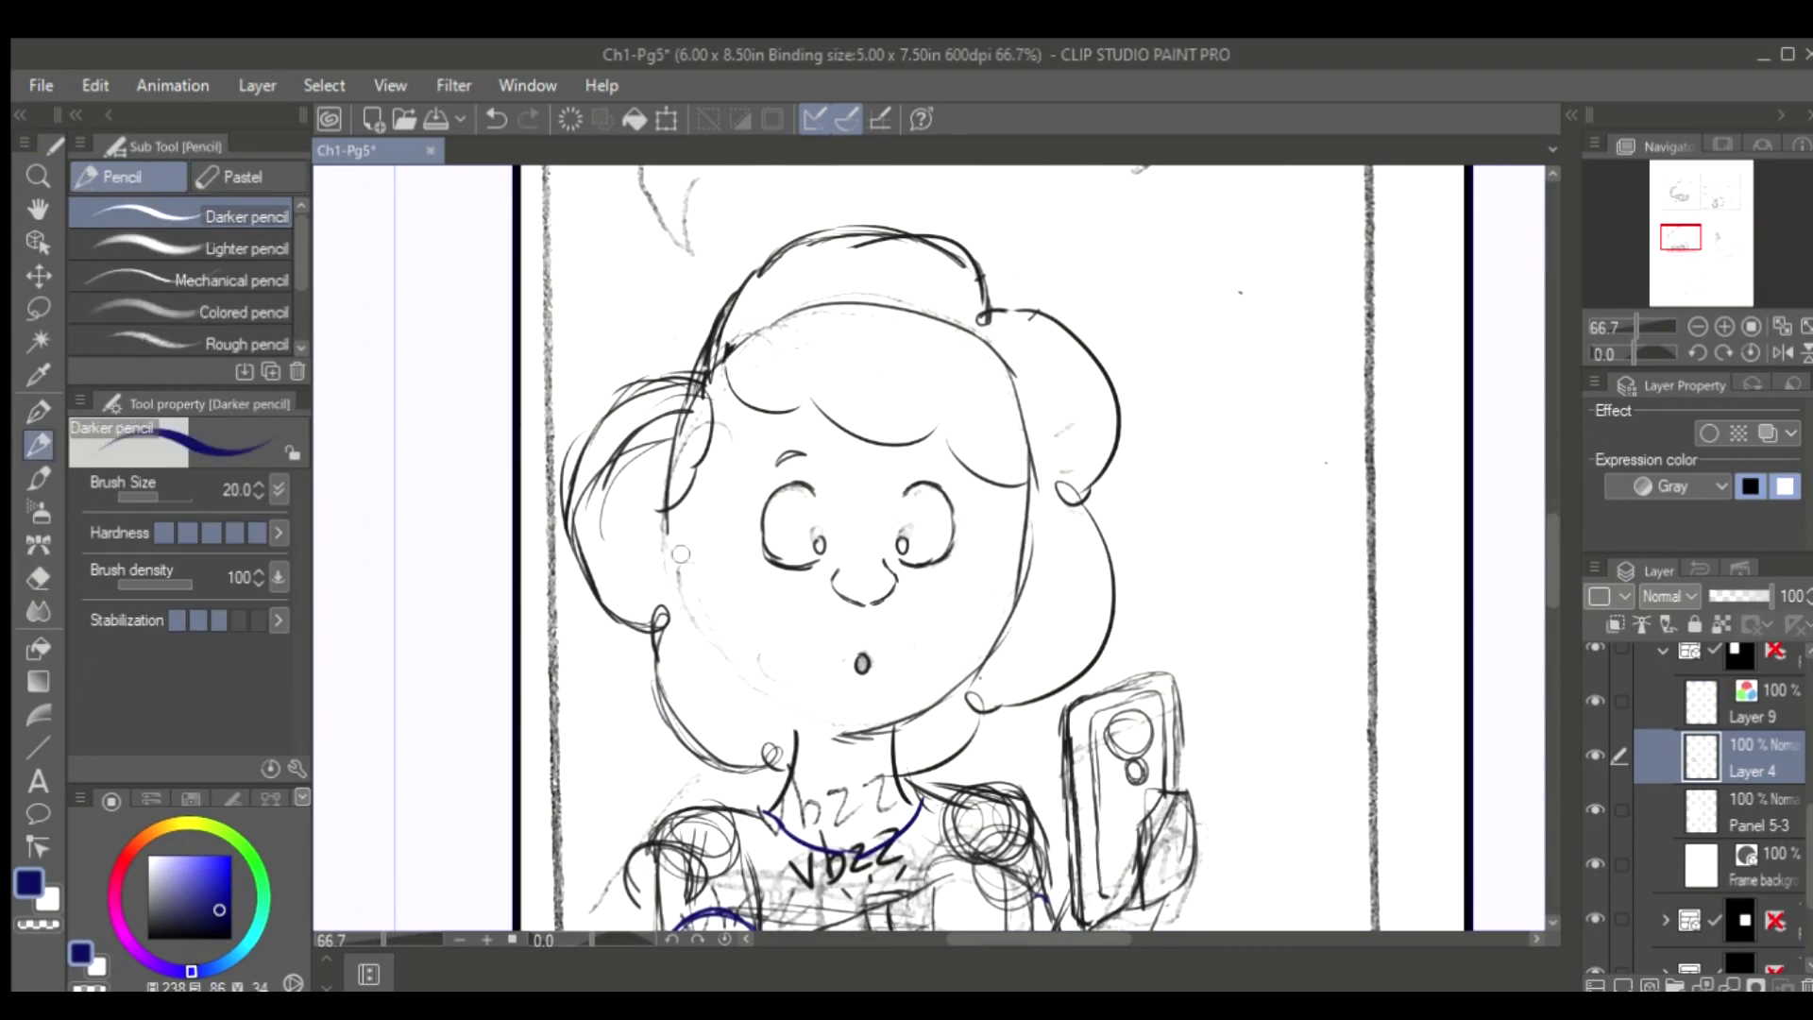
key("h")
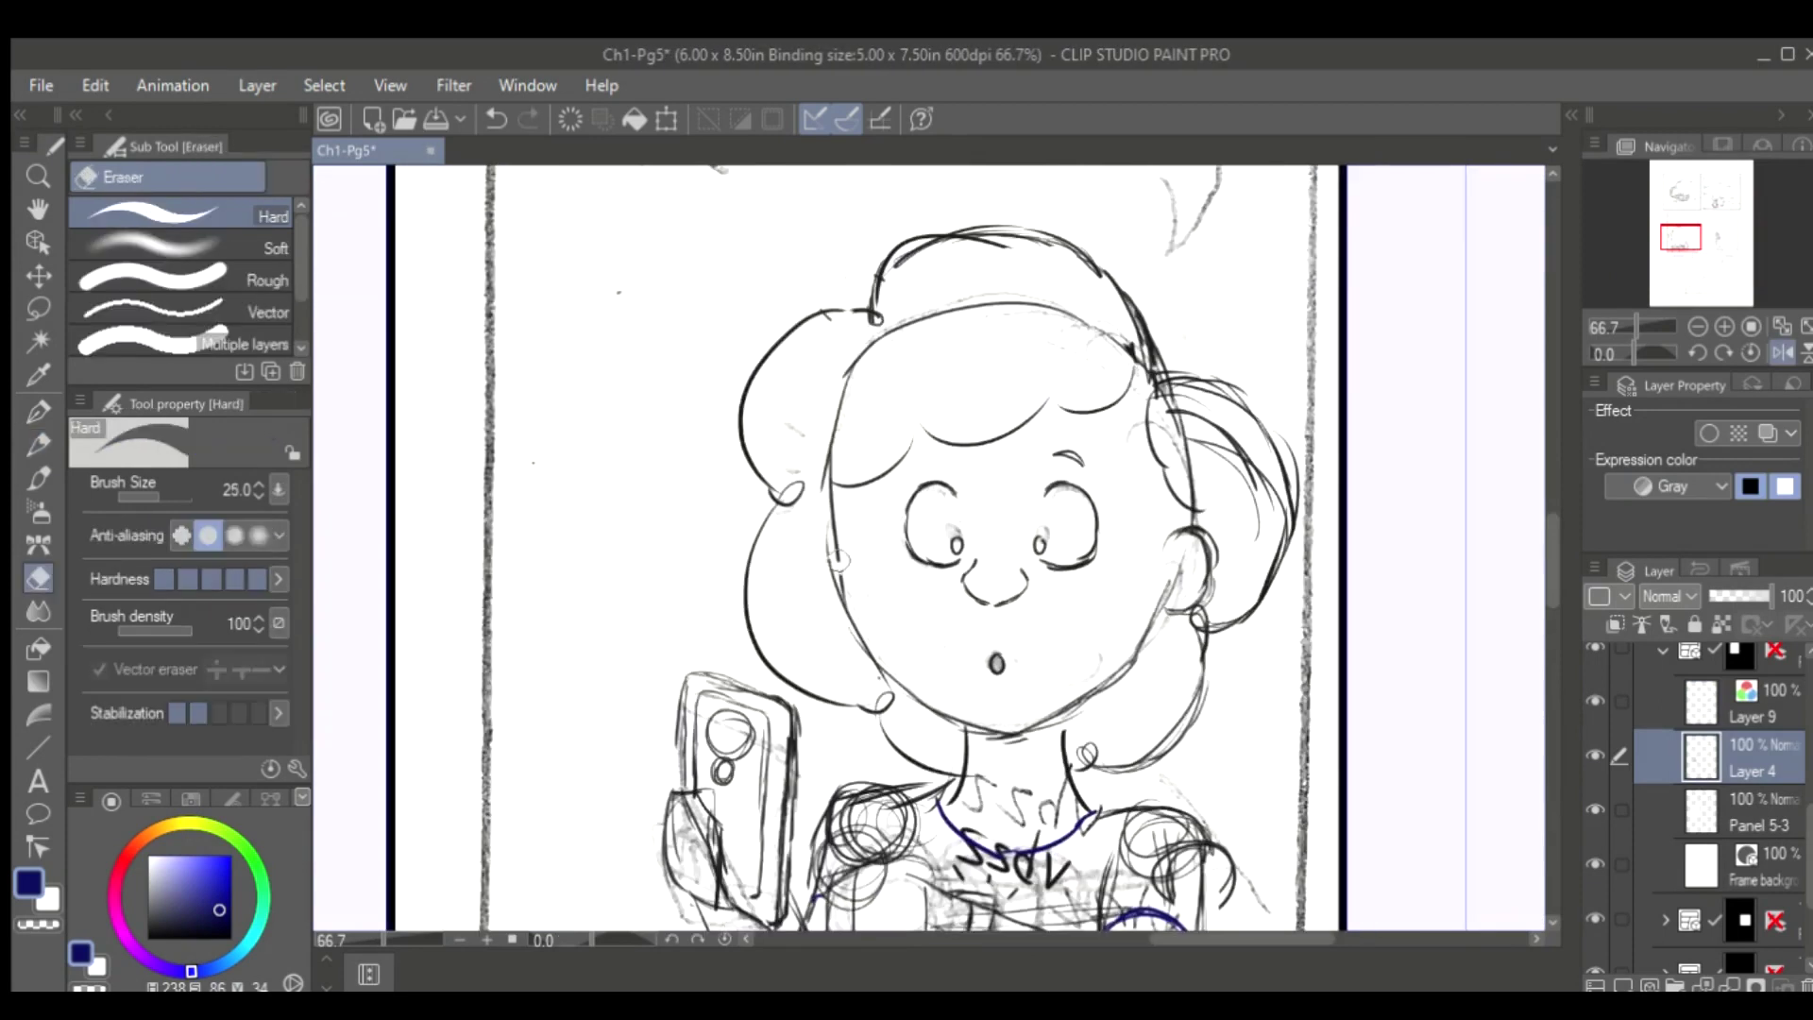
scroll(1049, 704, "up", 1)
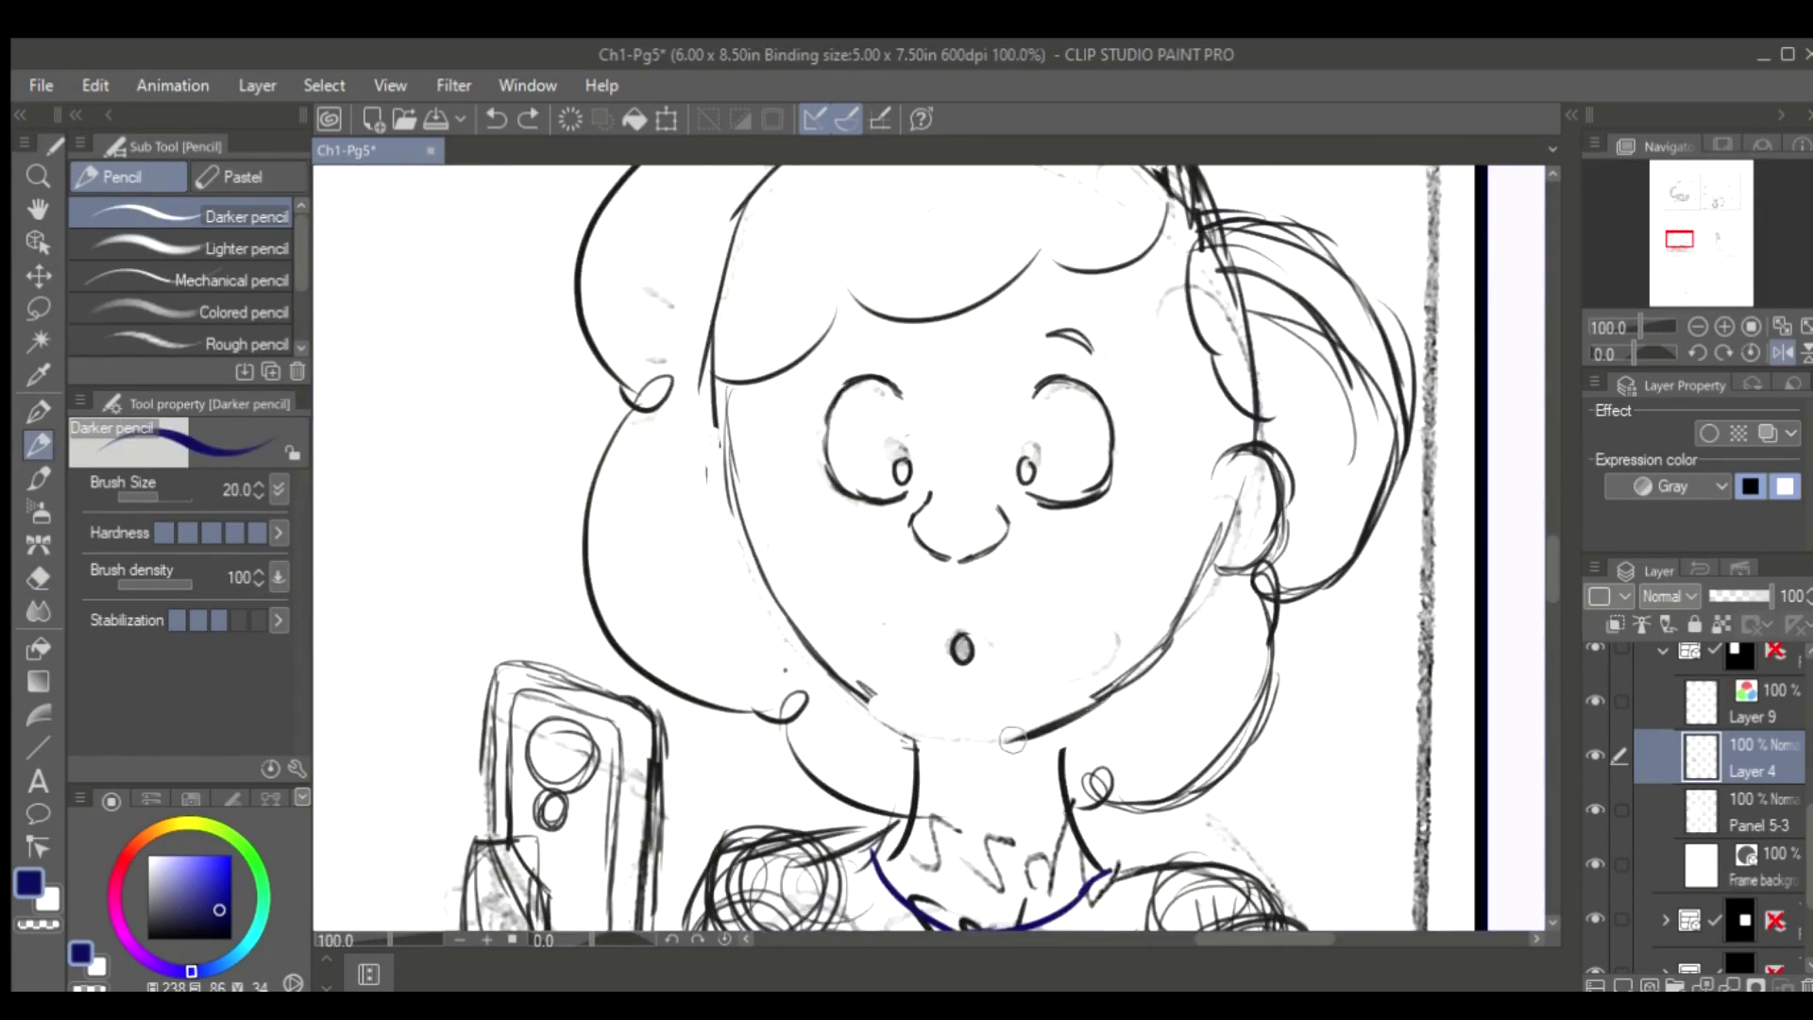
key("h")
scroll(1270, 565, "down", 2)
key("ctrl+s")
Fill the hair lobes and fringe with looping curls, undoing the strokes that miss
key("ctrl+z")
key("ctrl+z")
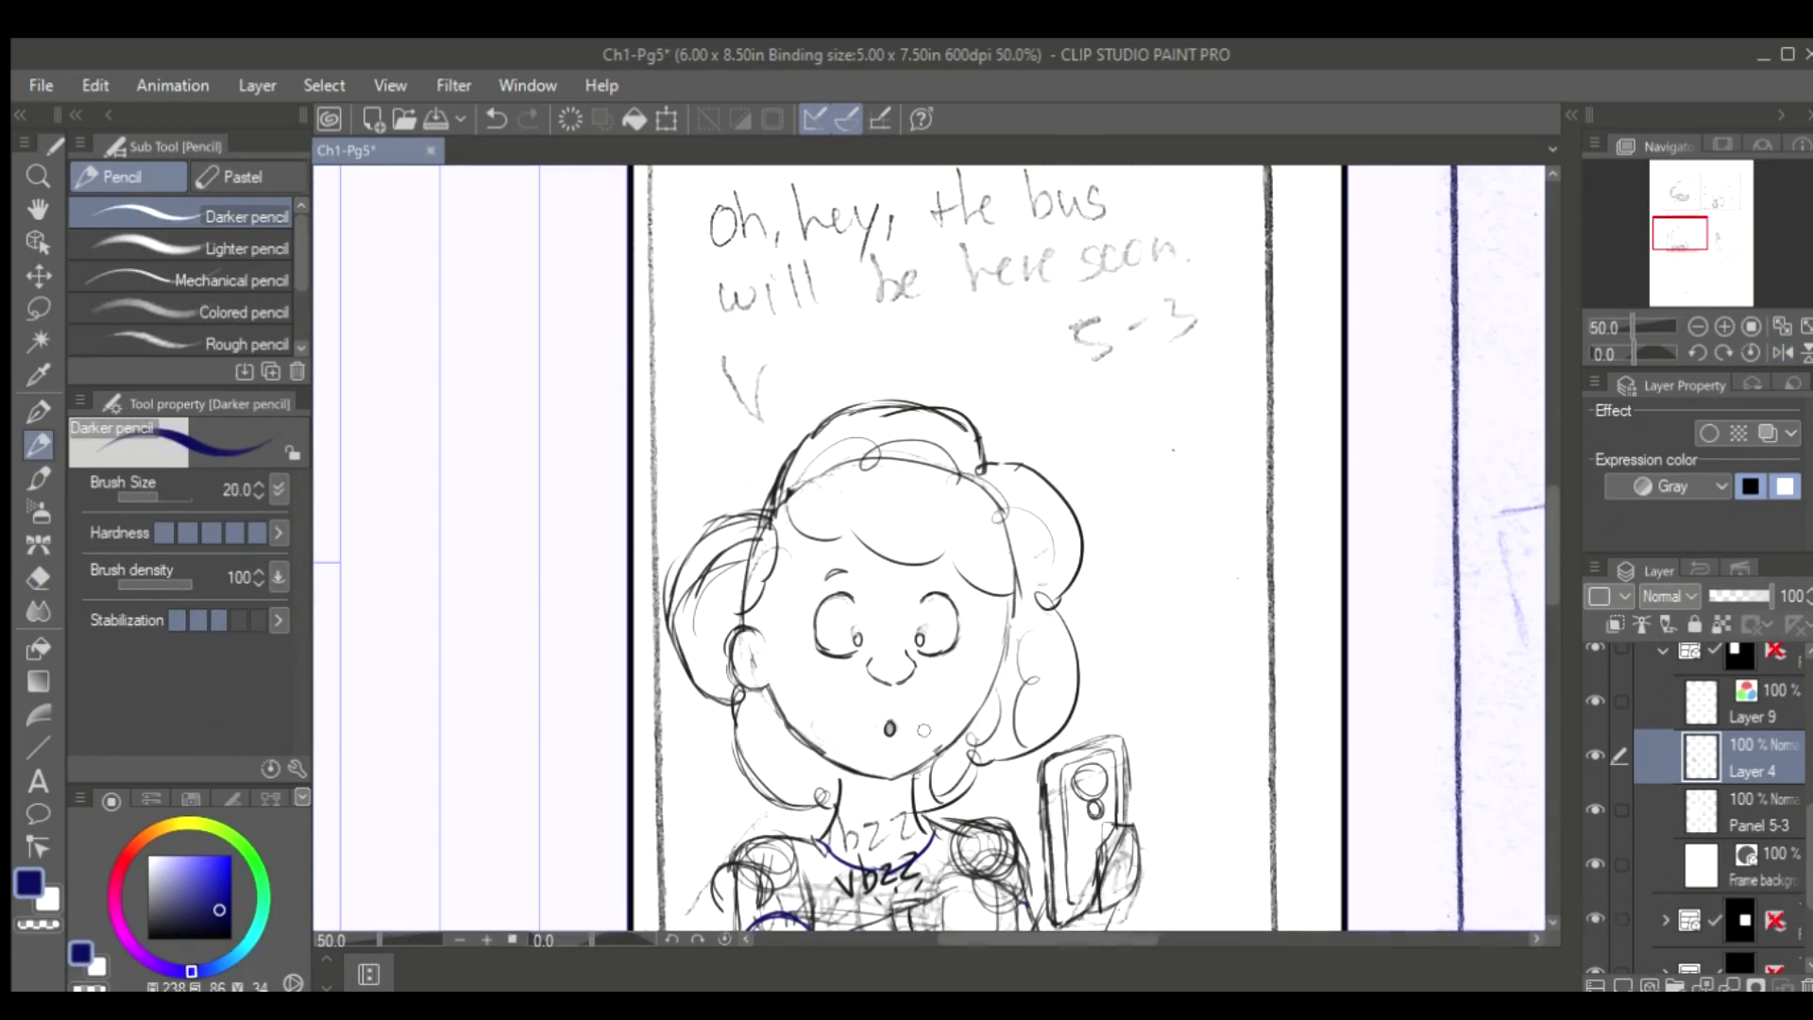
scroll(924, 730, "up", 2)
key("h")
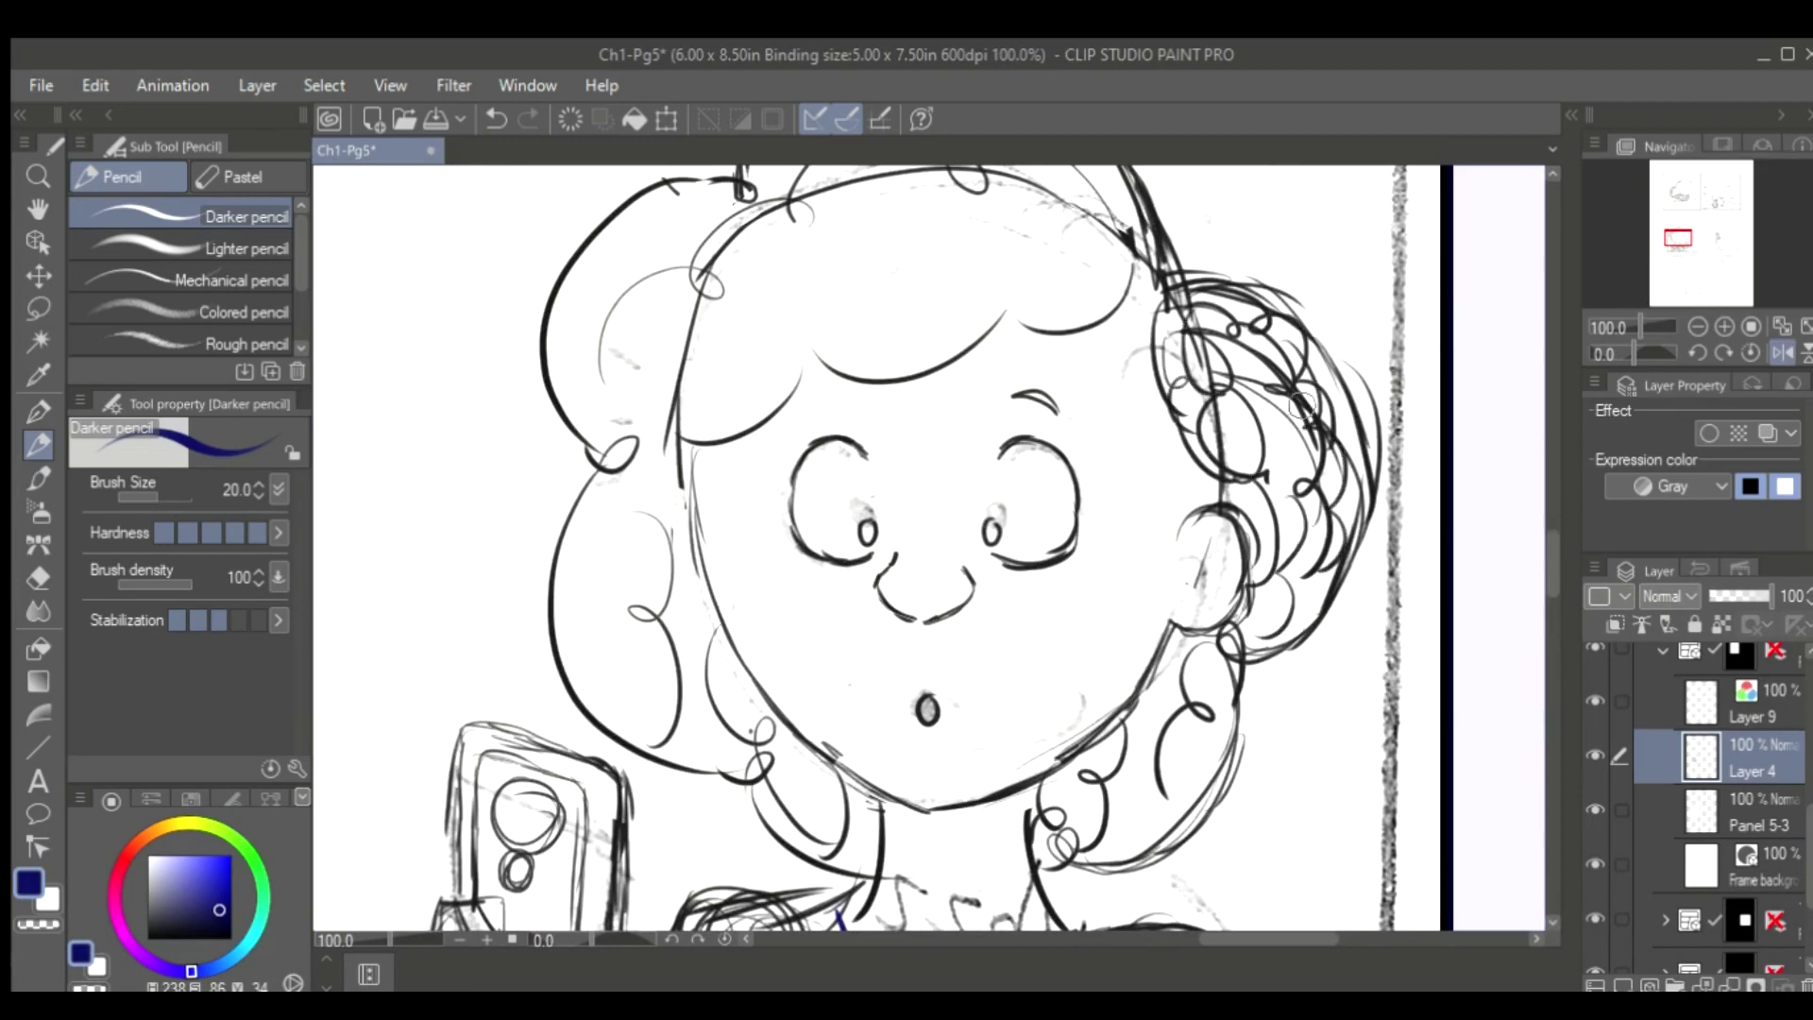
scroll(935, 548, "up", 2)
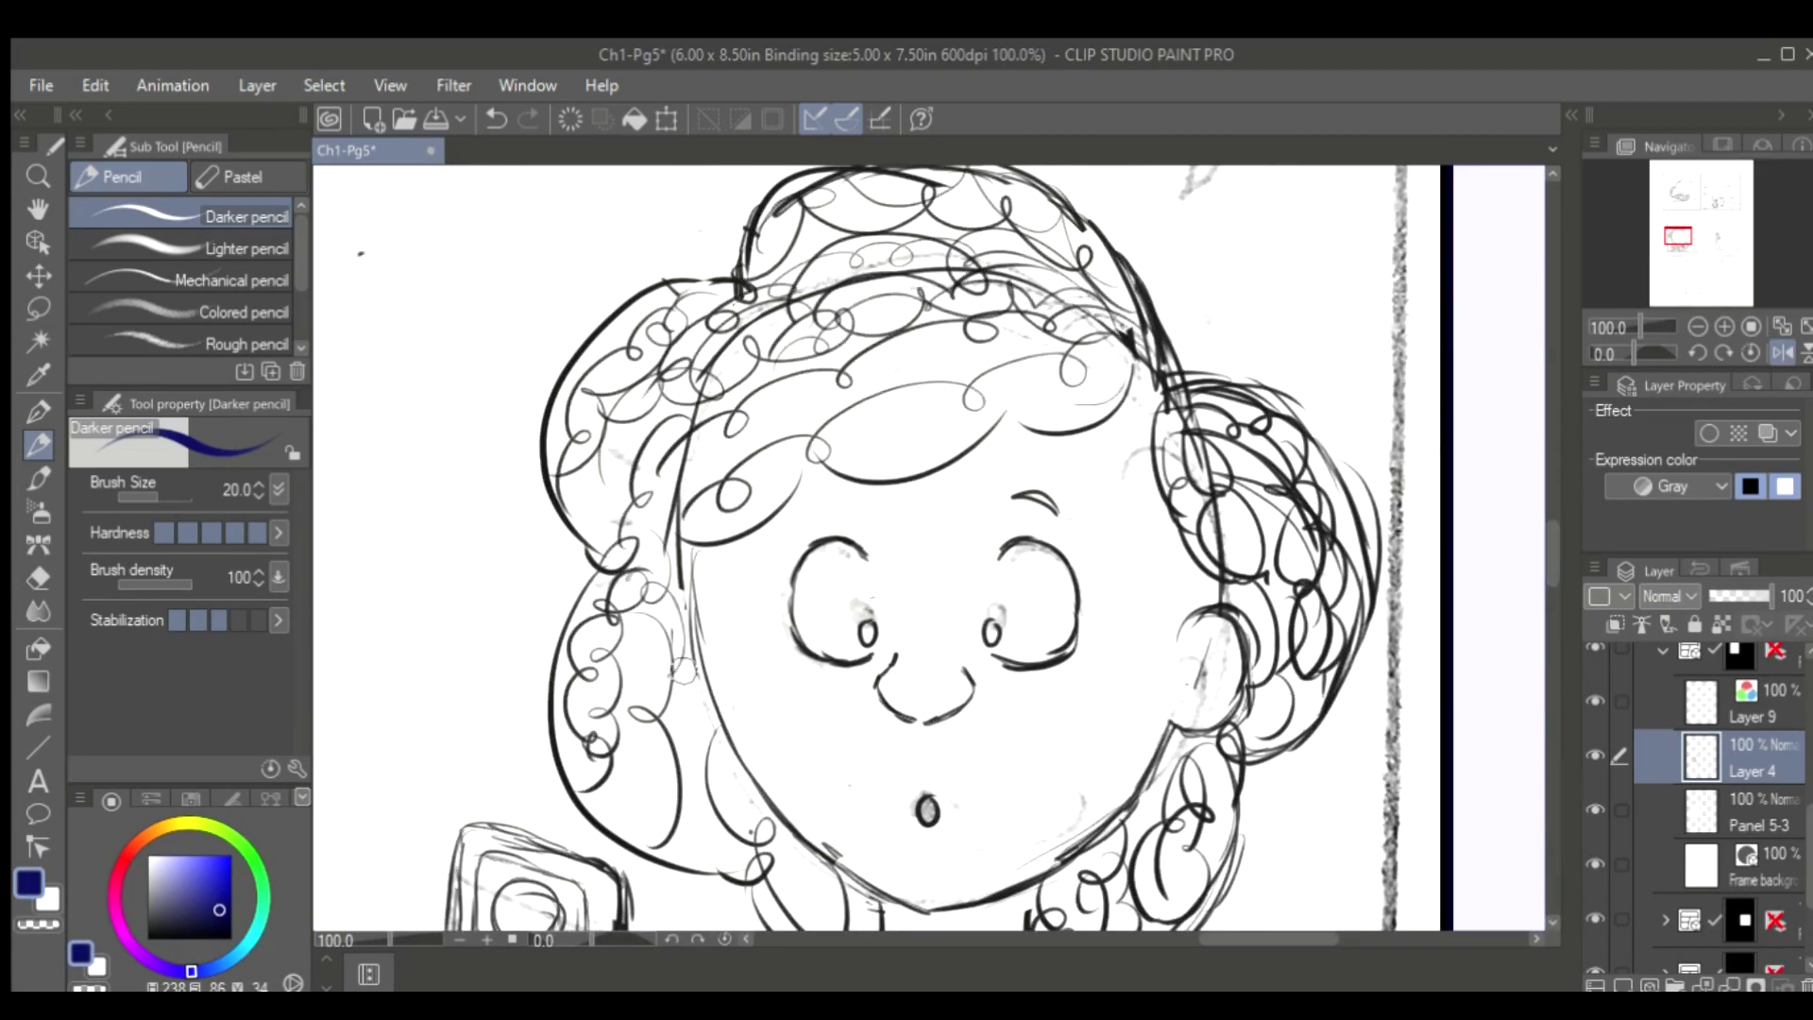
scroll(935, 548, "down", 2)
key("h")
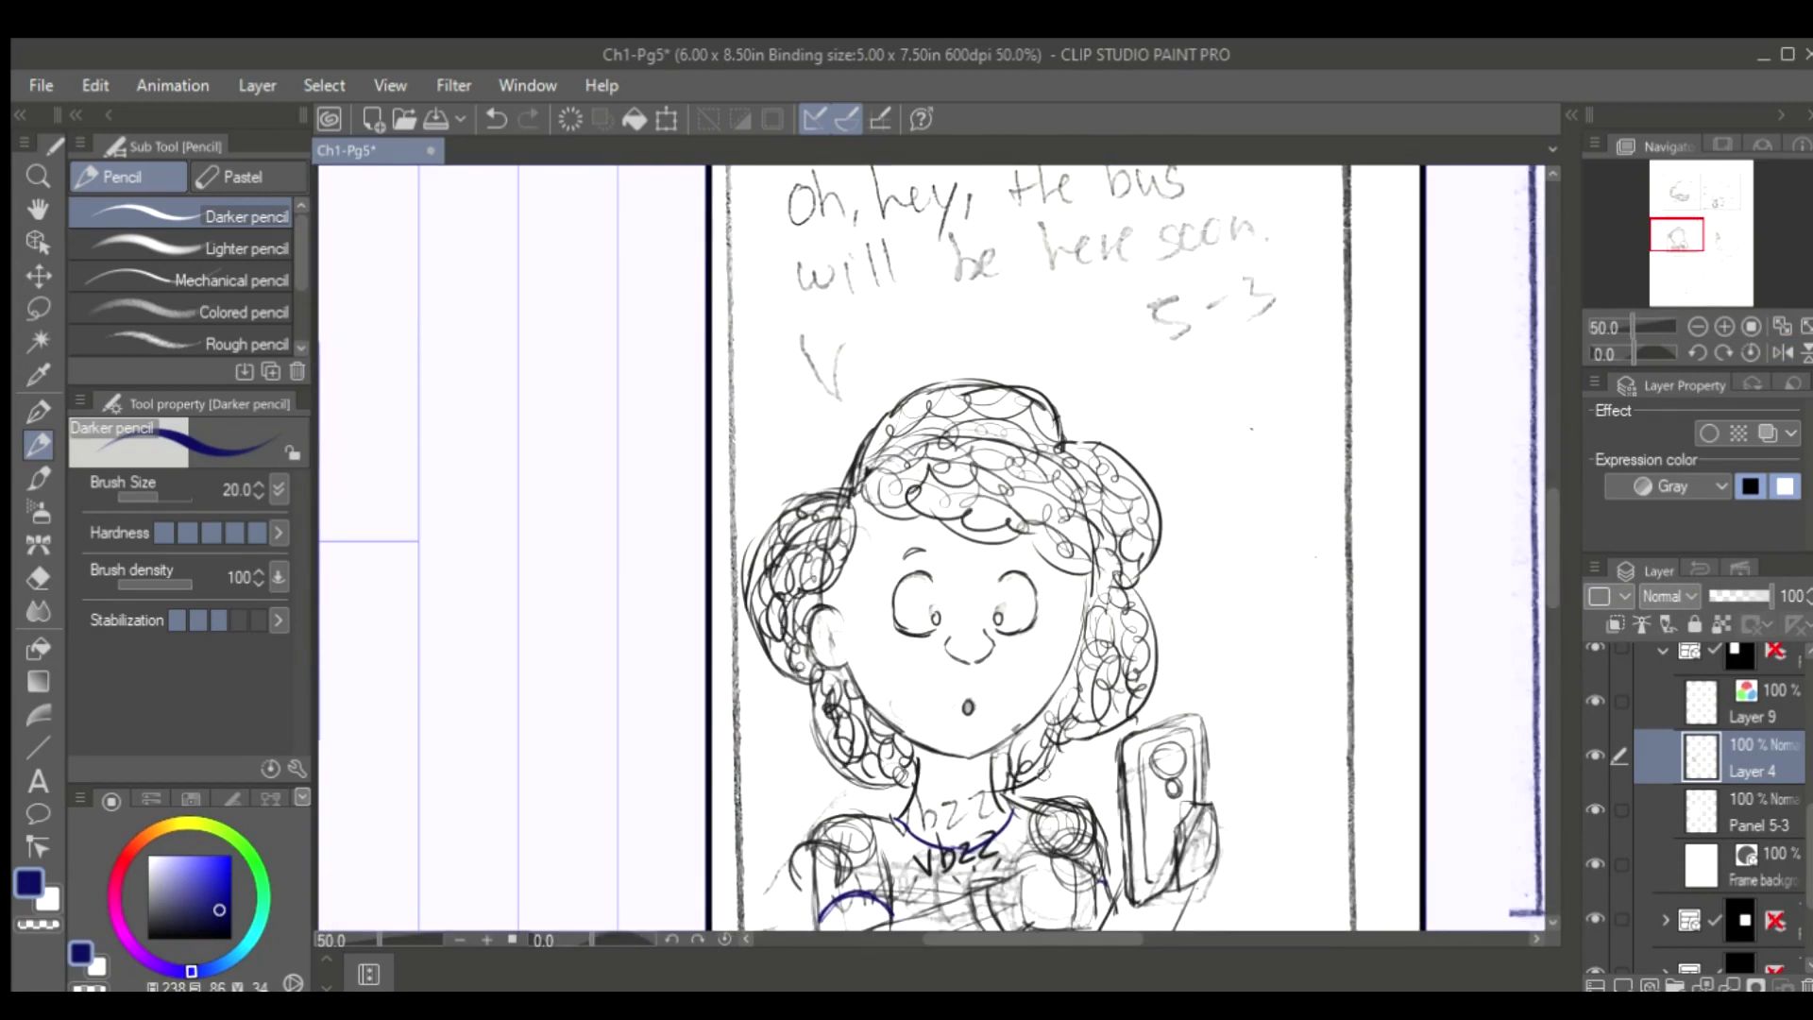
Add more curls to the hair beside the neck and along the fringe
left_click_drag(1043, 765, 1077, 770)
key("h")
key("h")
left_click_drag(939, 472, 1062, 539)
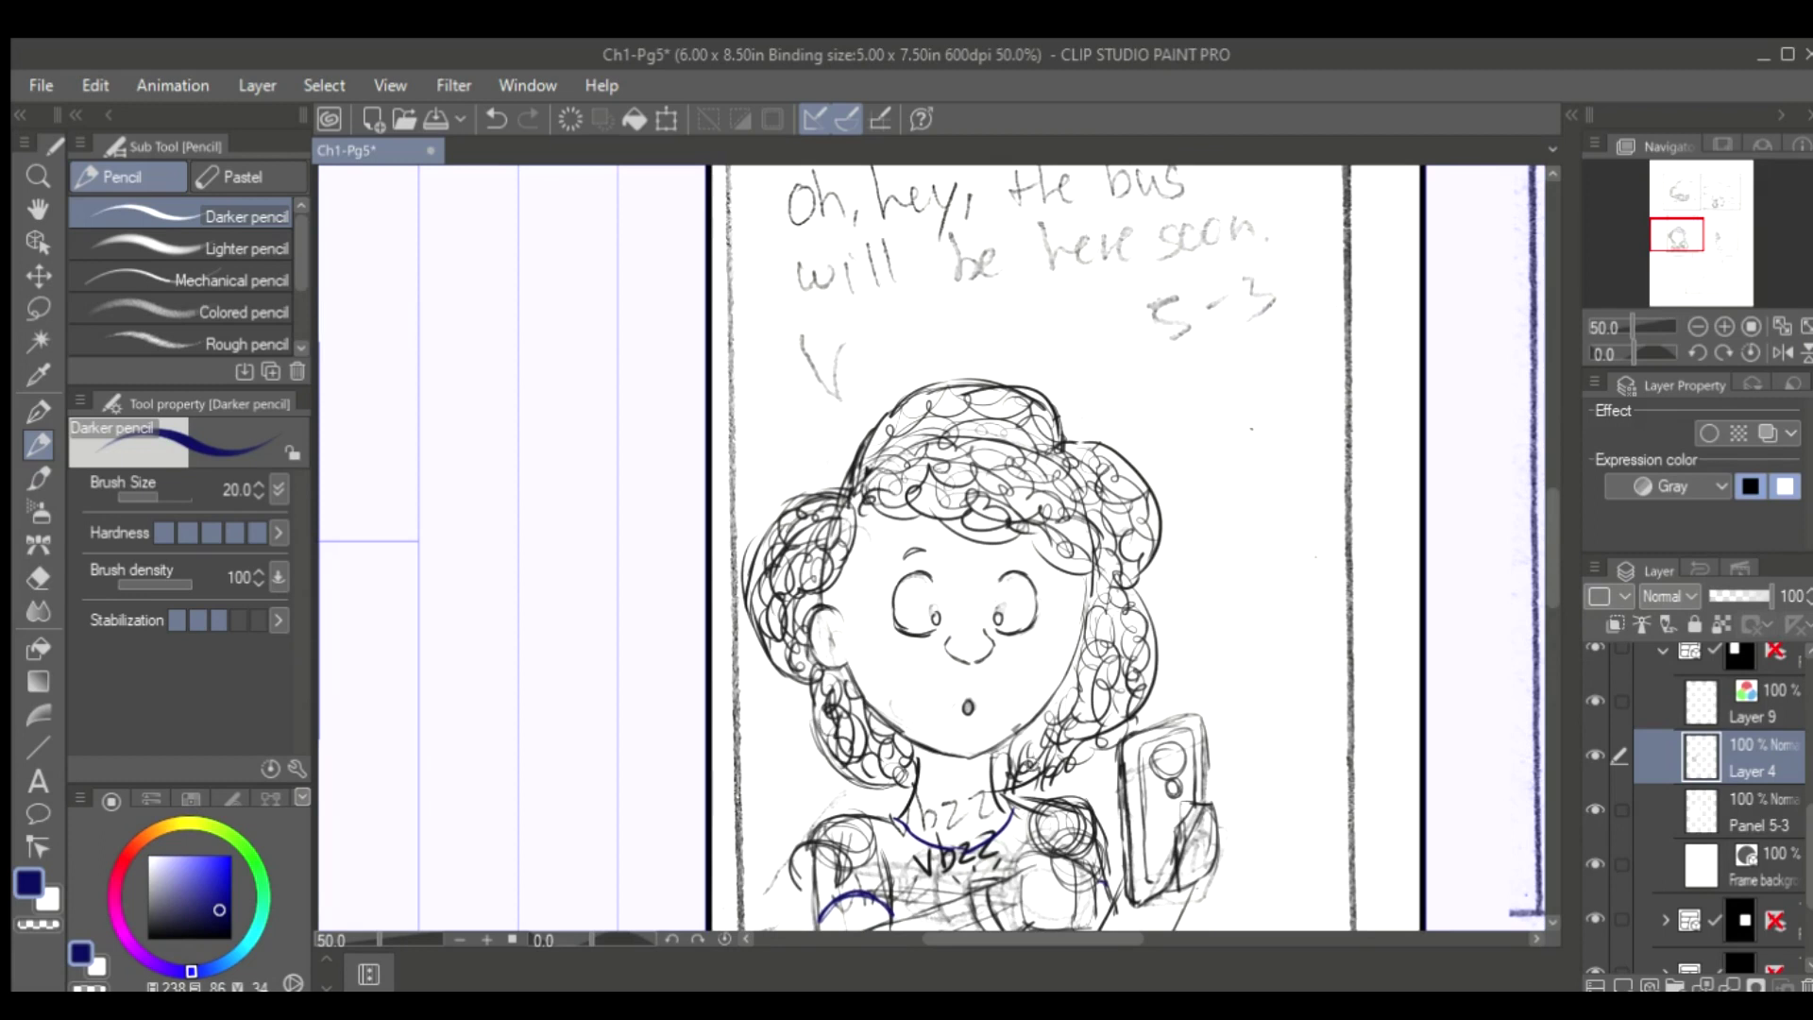
Undo the curl strokes in the third panel's hair back to the plain lobe and fringe outlines
scroll(1008, 720, "down", 2)
scroll(1008, 721, "up", 3)
key("ctrl+z")
key("ctrl+z")
key("ctrl+z")
key("ctrl+z")
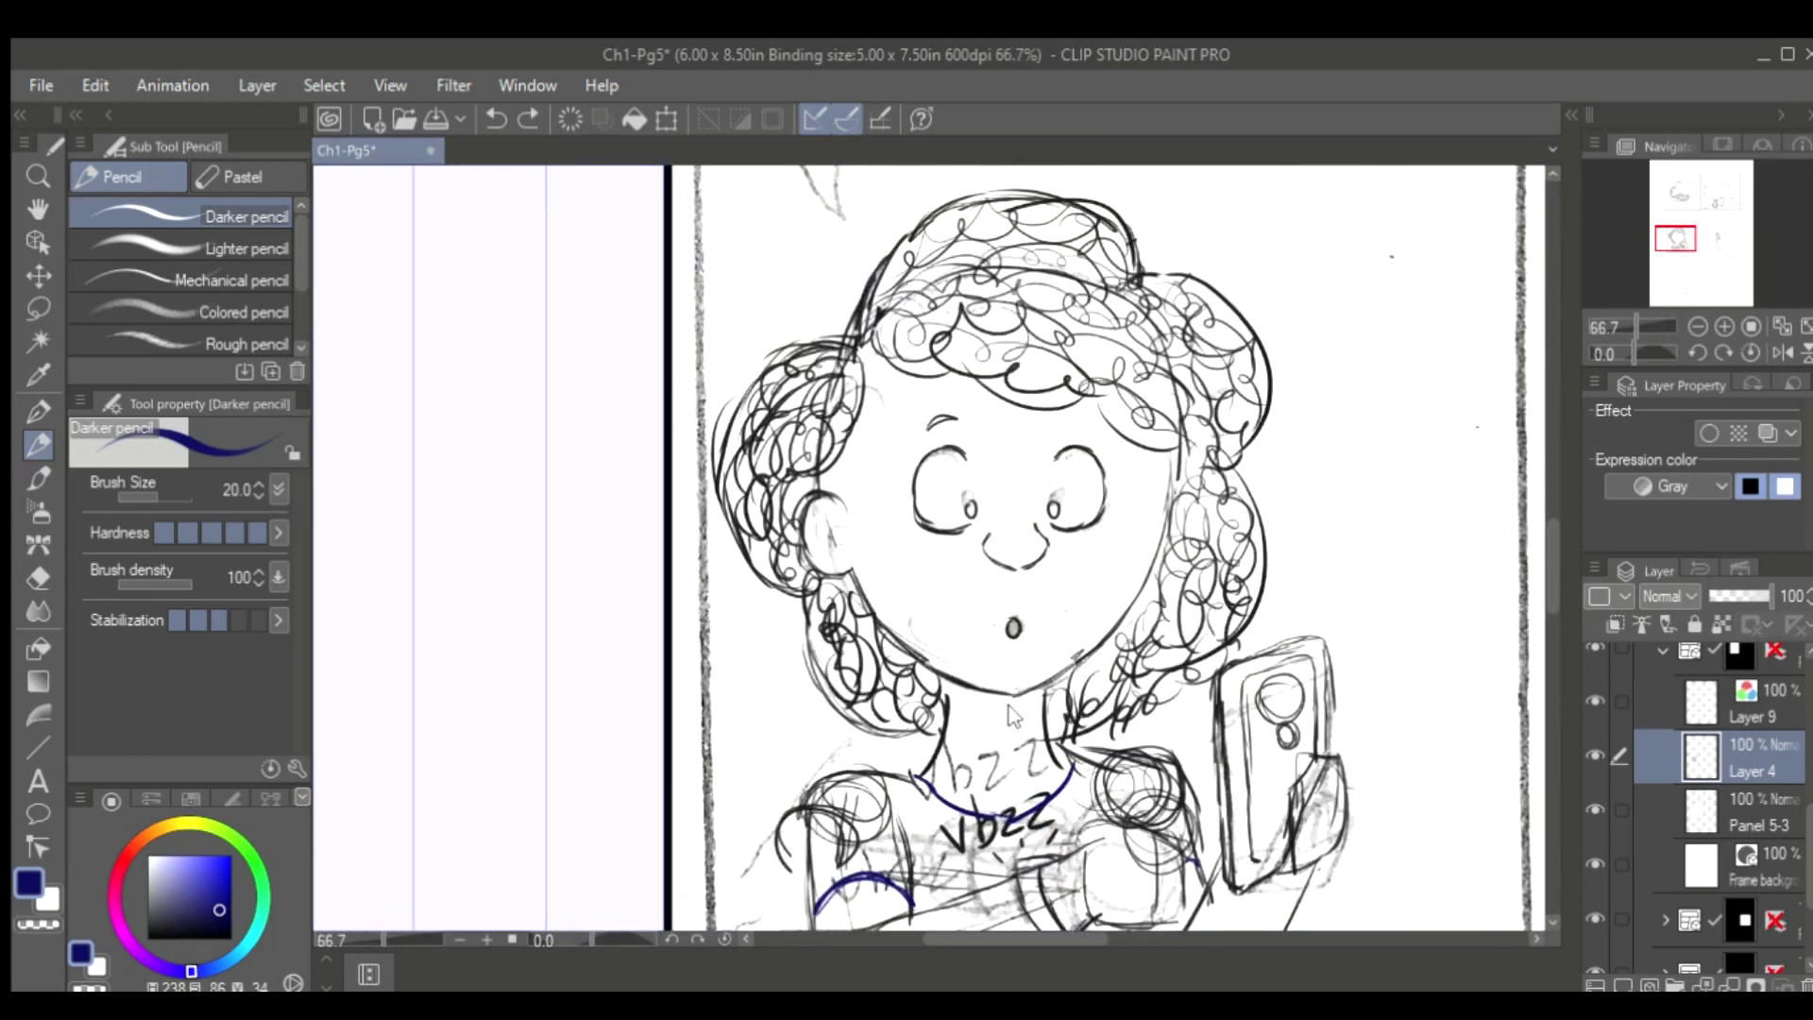
key("ctrl+z")
key("ctrl+z")
key("ctrl+z")
key("ctrl+z")
key("ctrl+z")
key("ctrl+z")
key("ctrl+z")
key("ctrl+z")
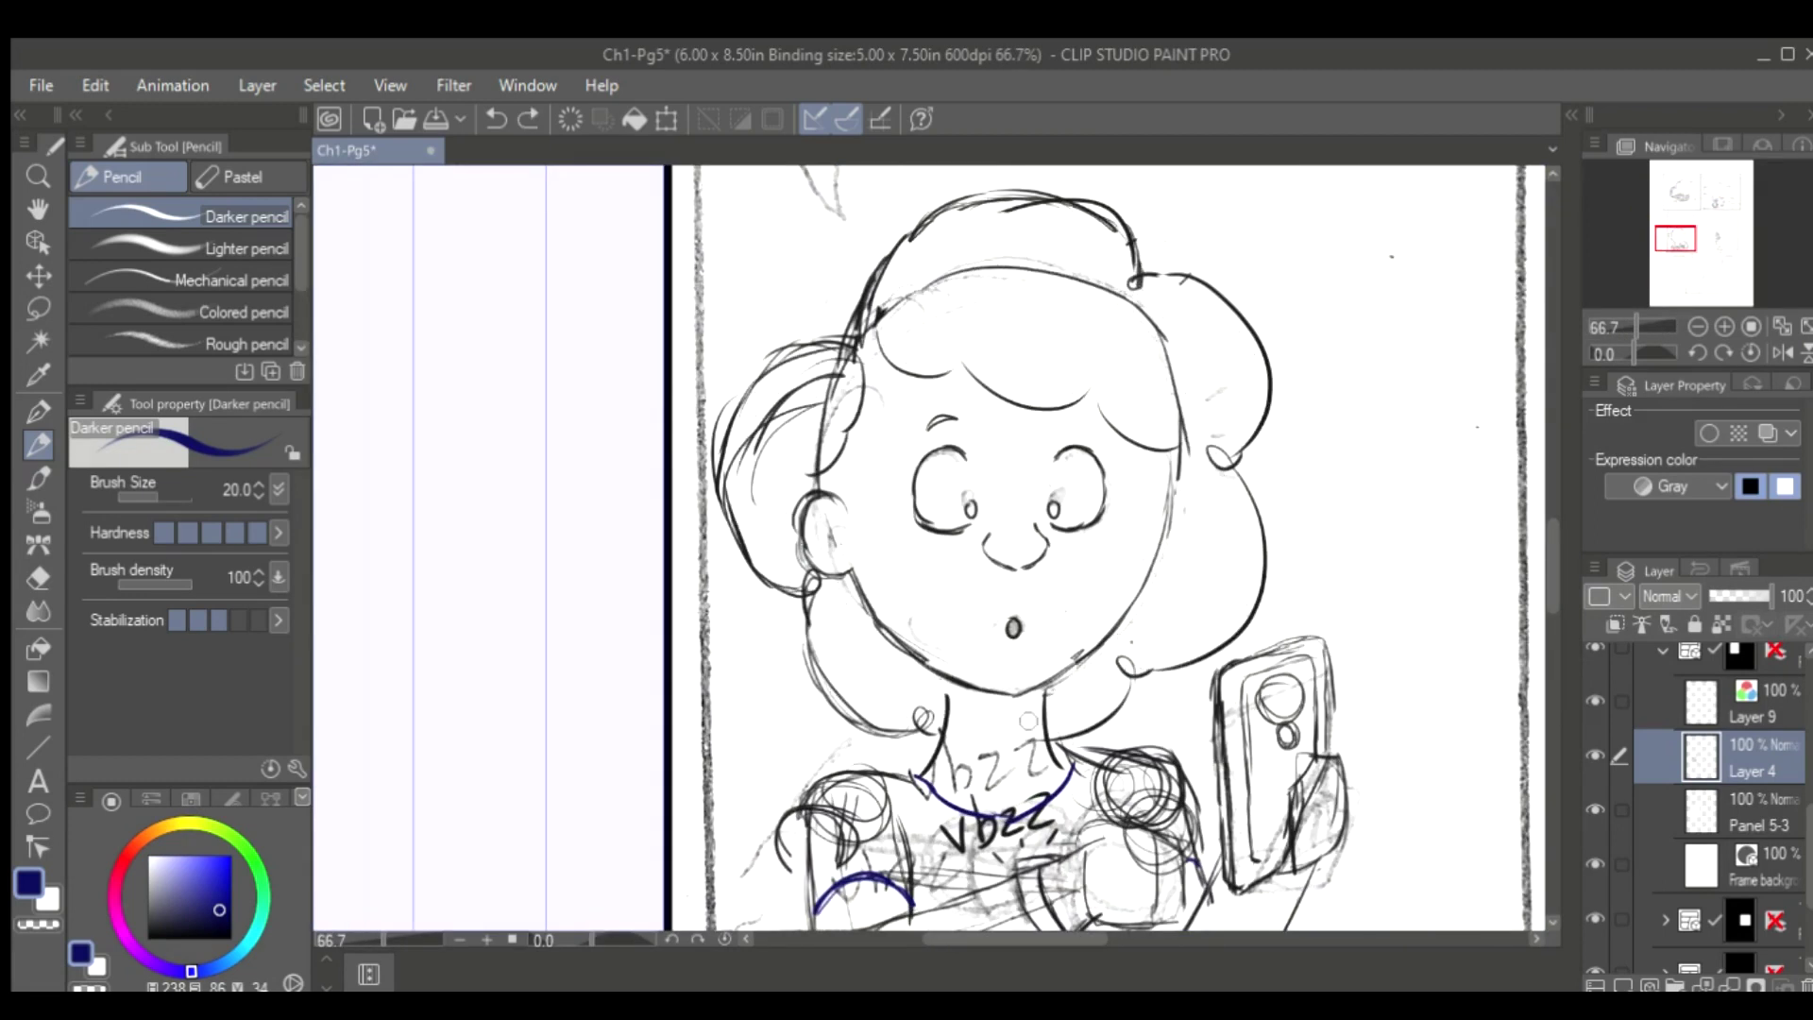
Switch to Layer 5 in the fourth panel and draw the waving character's round head with face guidelines
key("ctrl+0")
scroll(1606, 756, "up", 2)
left_click_drag(1665, 686, 1640, 779)
key("ctrl+plus")
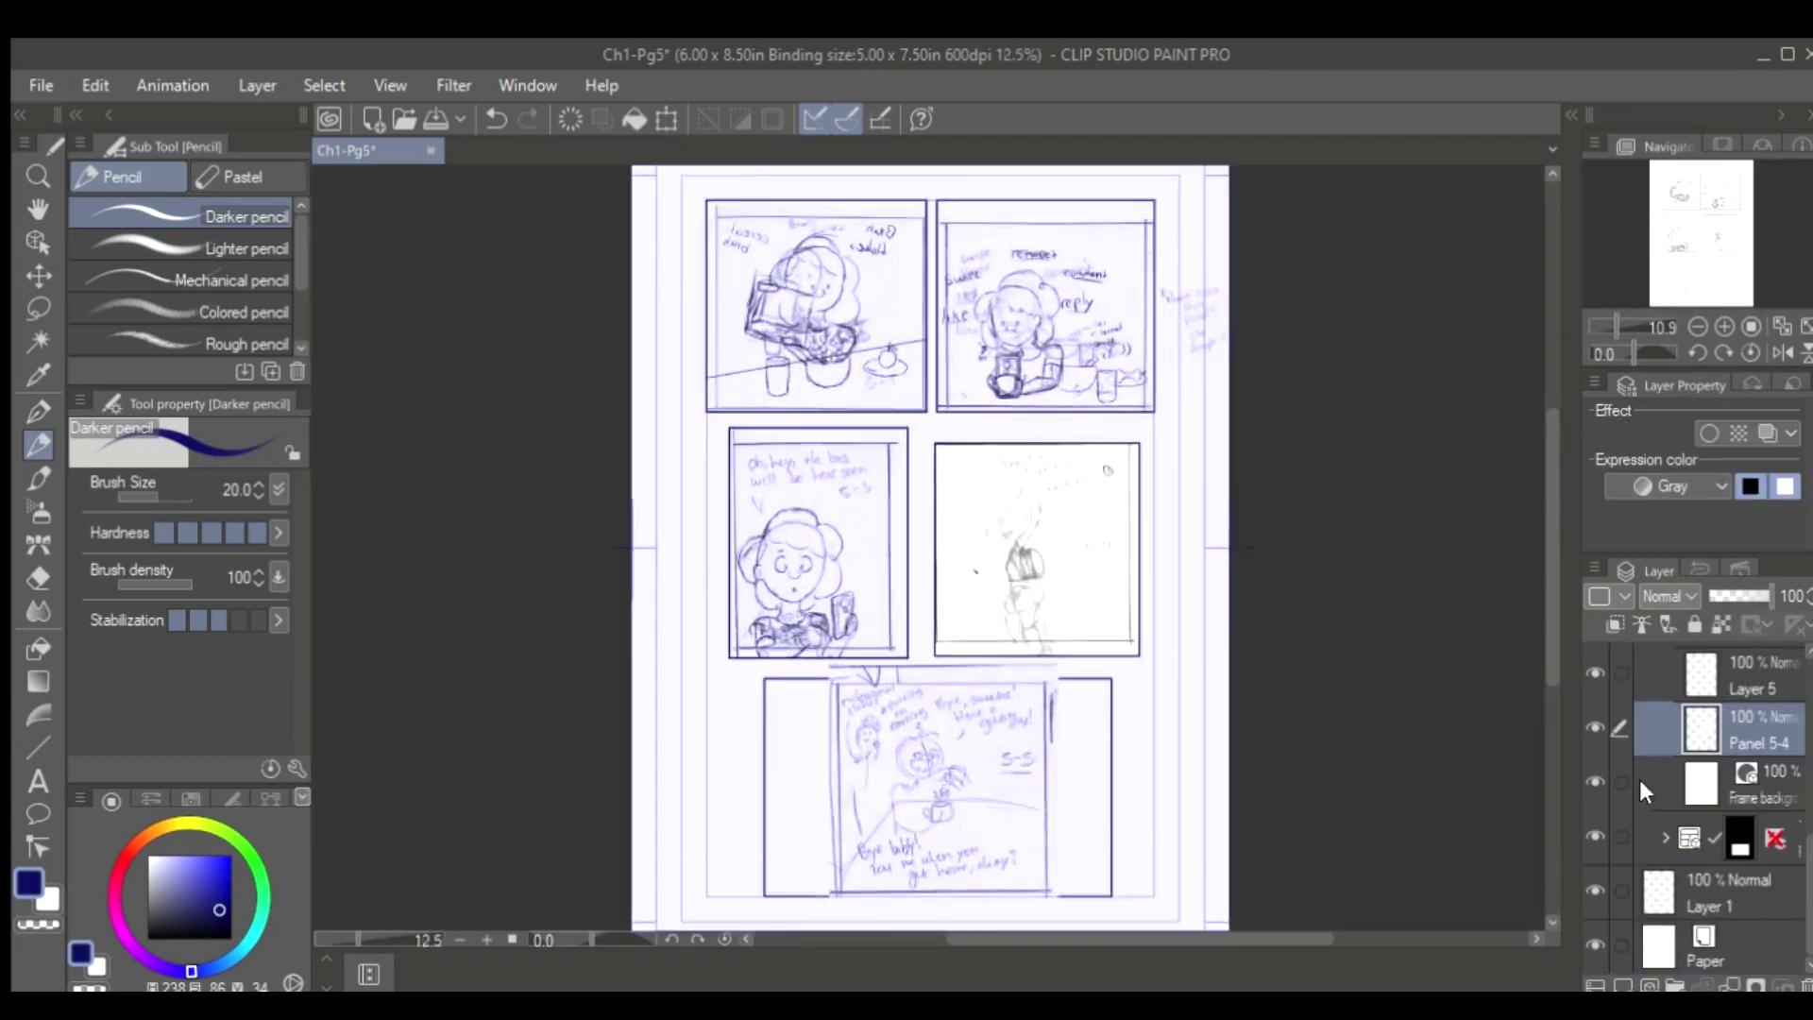
key("ctrl+alt+0")
left_click(1701, 675)
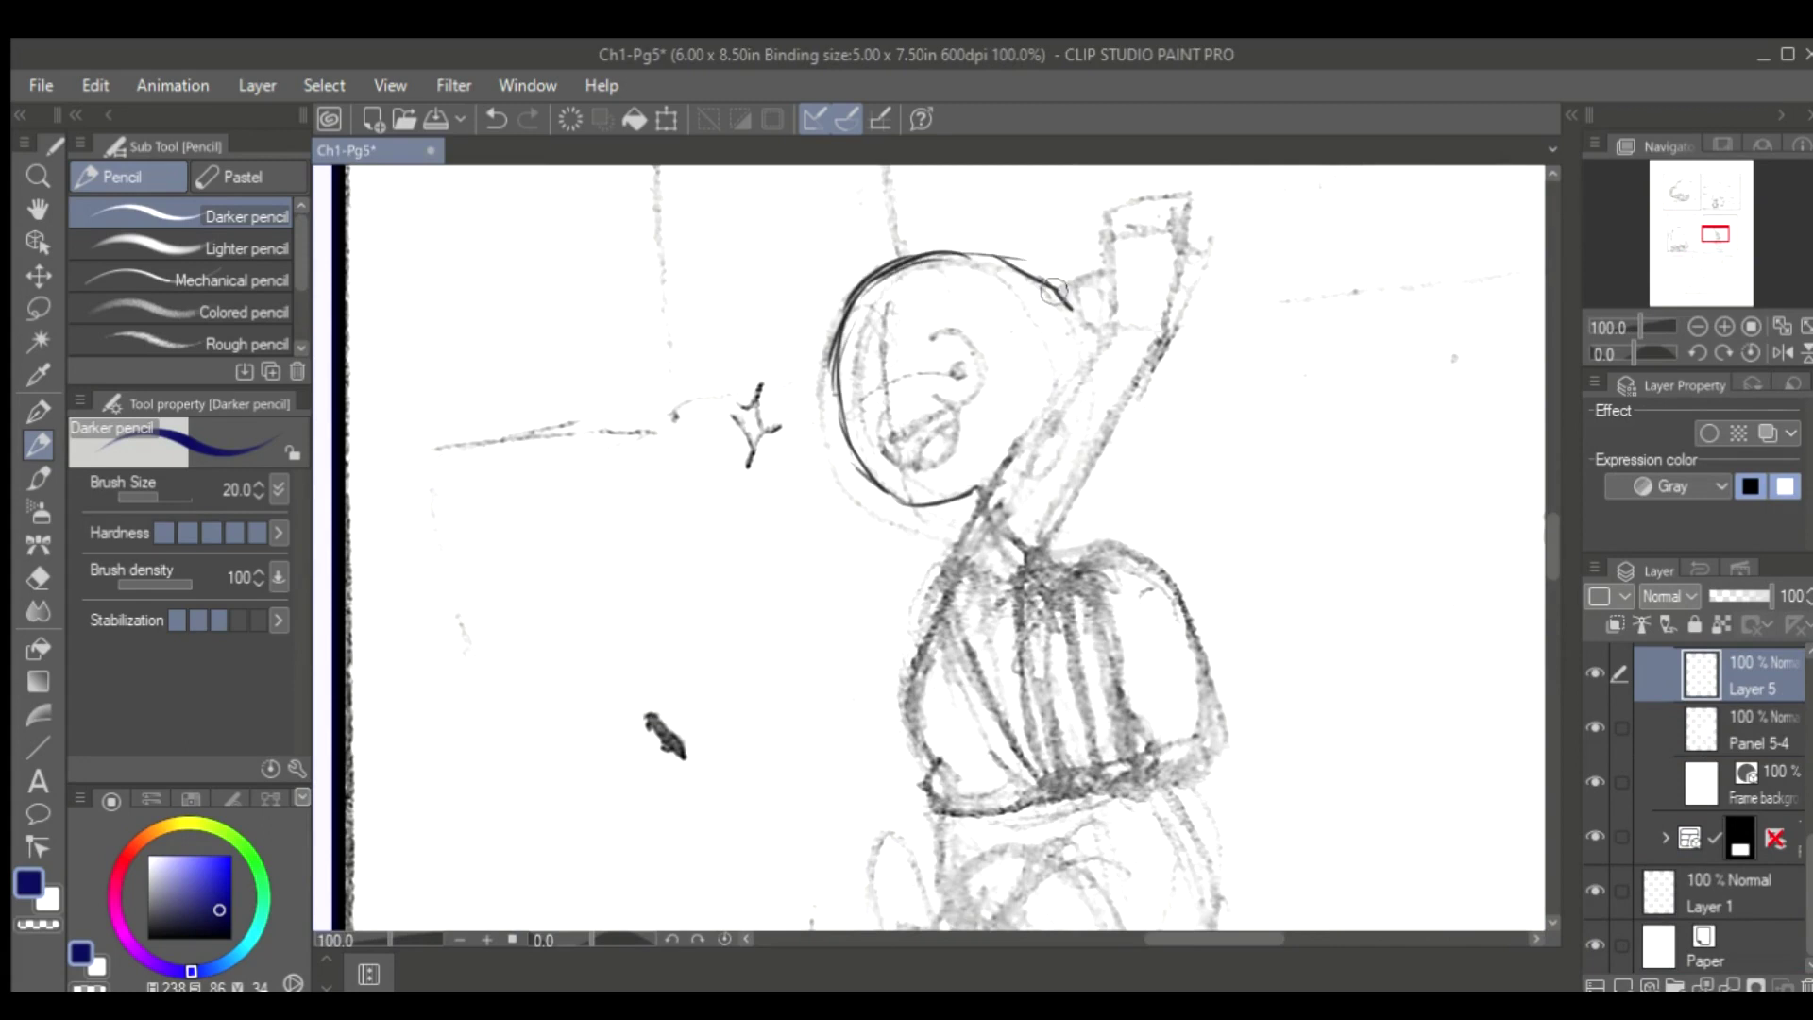
key("h")
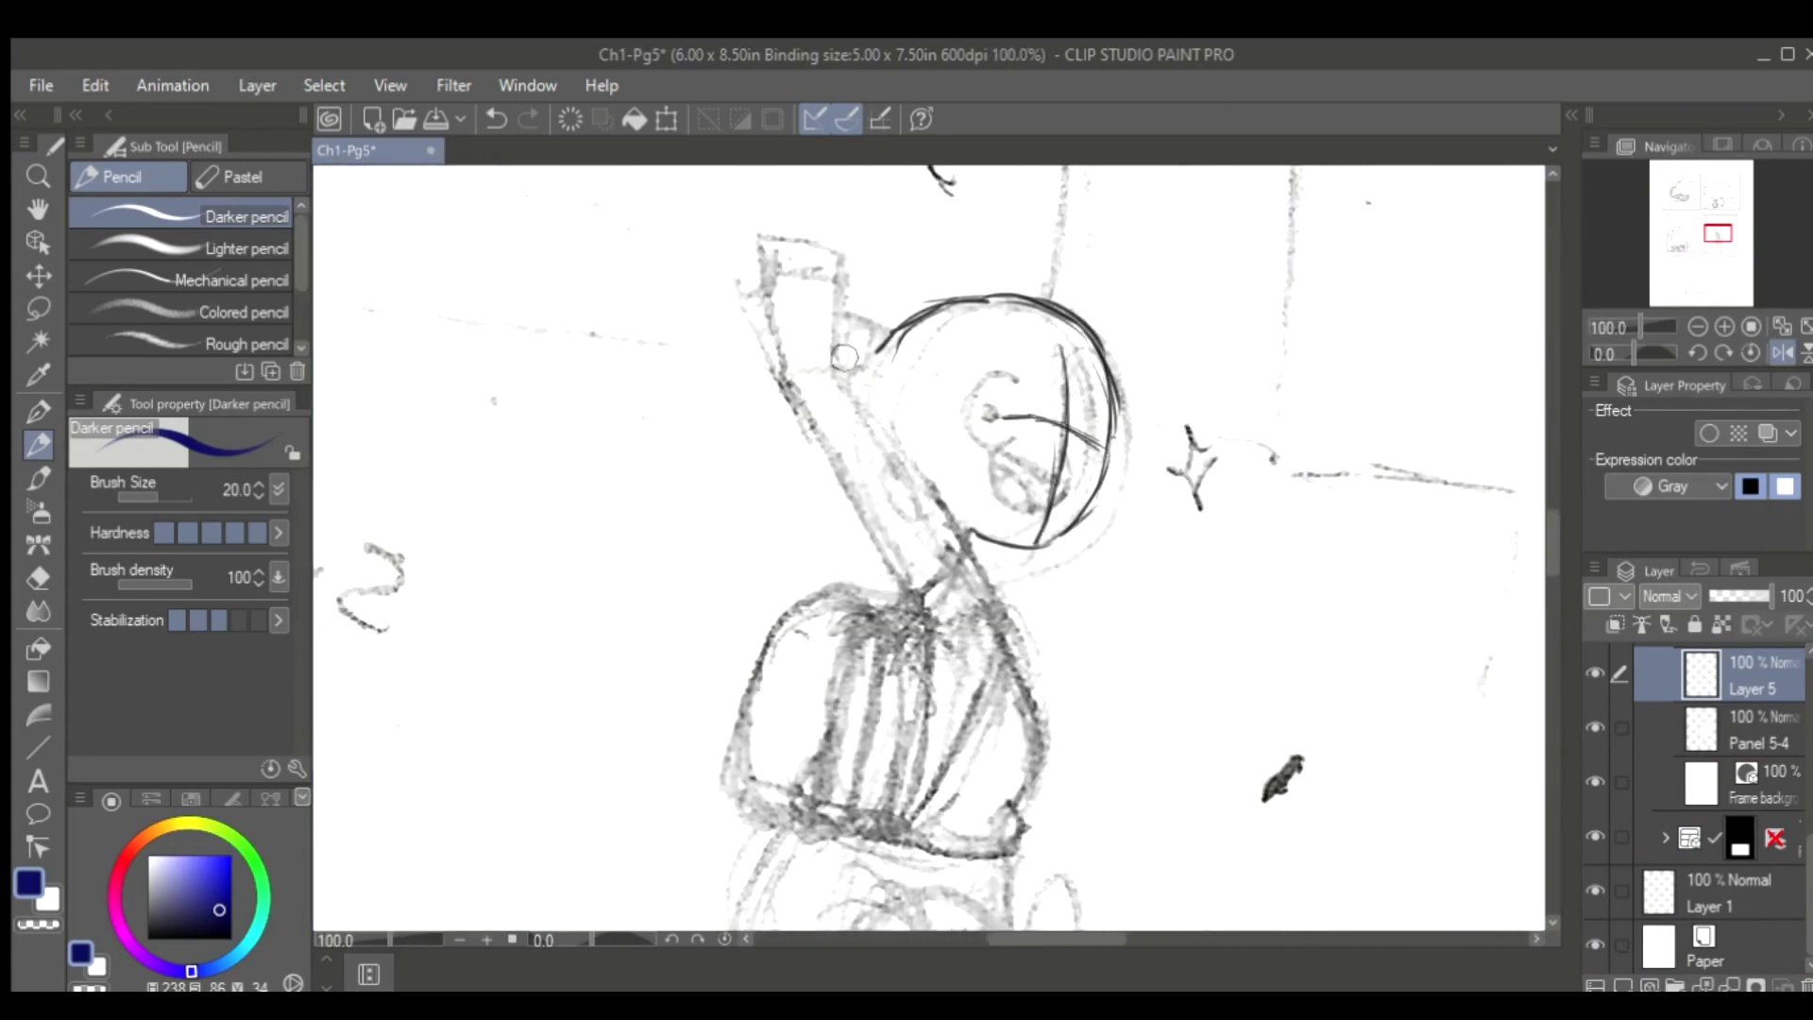
Outline the character's raised hand and both edges of the raised arm, following the rough sketch
scroll(776, 351, "up", 2)
mouse_move(878, 324)
left_mouse_down()
mouse_move(783, 348)
mouse_move(774, 492)
mouse_move(926, 378)
left_mouse_up()
left_click_drag(784, 368, 916, 340)
left_click_drag(813, 519, 892, 670)
scroll(858, 609, "down", 2)
left_click_drag(803, 396, 1020, 761)
left_click_drag(944, 406, 1114, 656)
Extend the arm lines into the shoulder and draw the front edge of the torso to the shirt's hem
scroll(1039, 661, "down", 5)
left_click_drag(1001, 519, 1143, 704)
left_click_drag(1105, 383, 1313, 751)
scroll(1275, 567, "down", 5)
left_click_drag(1228, 317, 1340, 606)
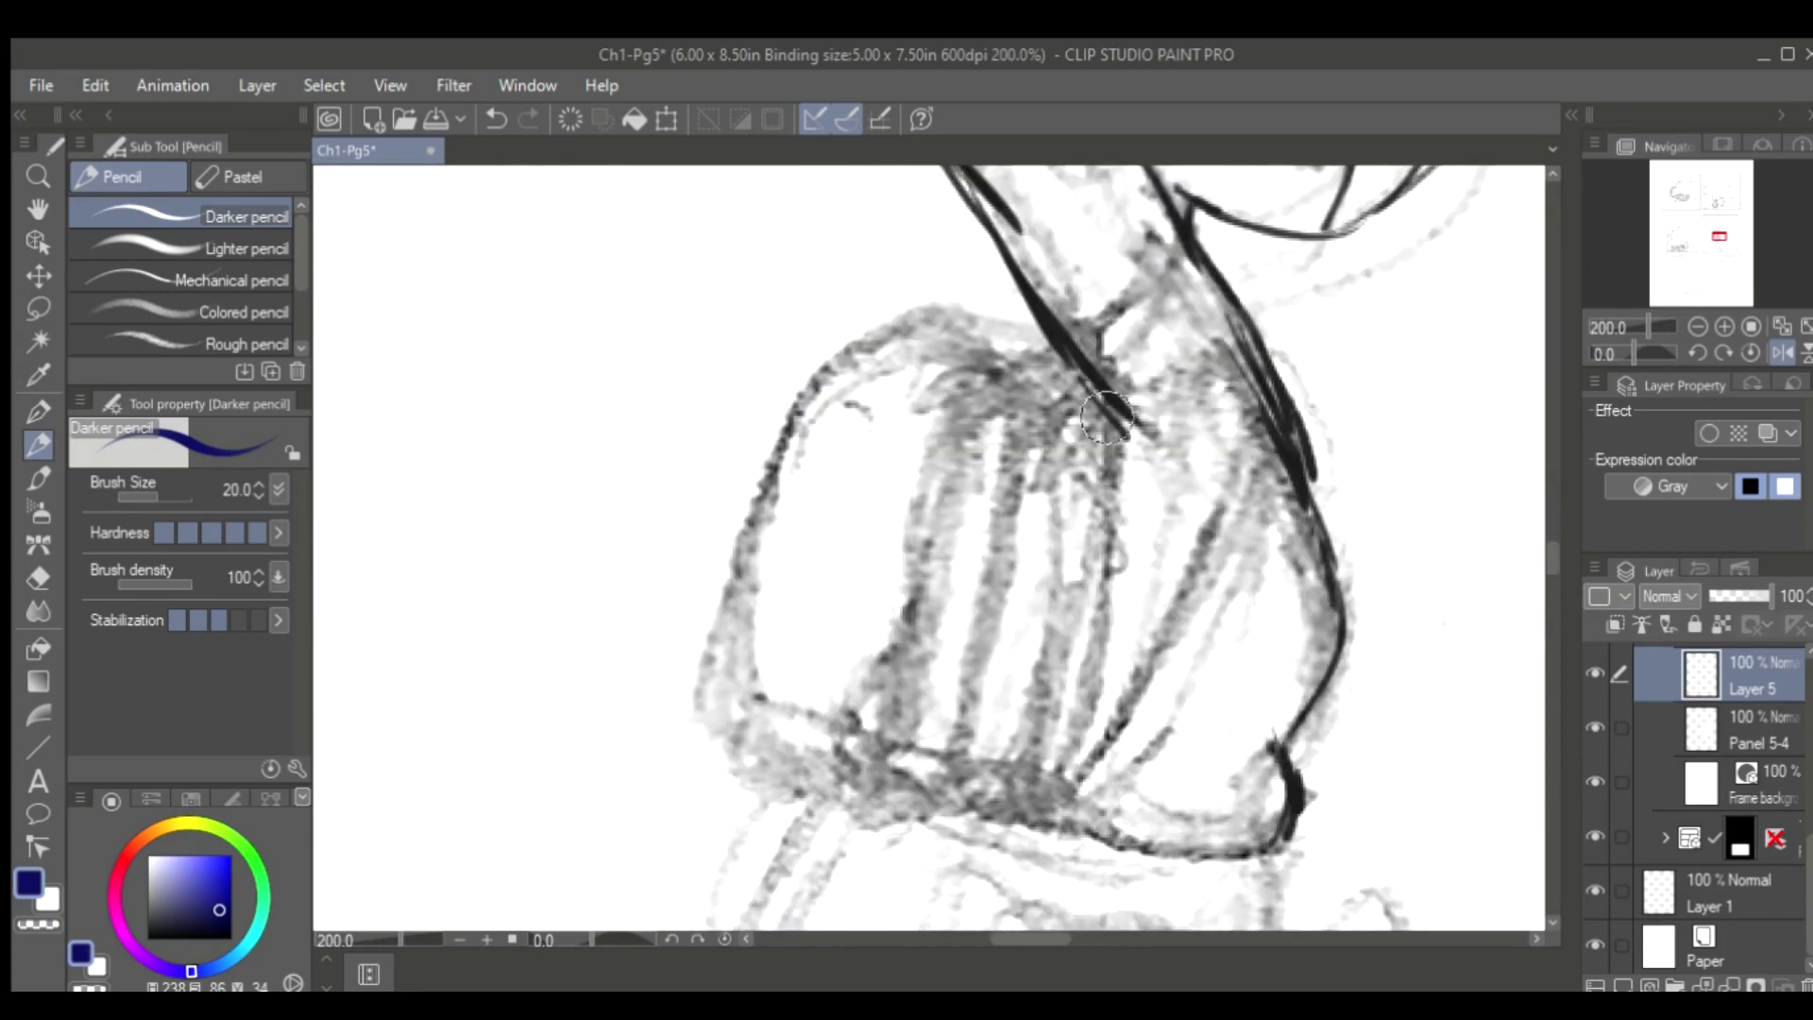
Draw the shirt's lower edge, then outline the backpack with its base, outer edge and vertical panel lines
left_click_drag(1068, 801, 1270, 836)
left_click_drag(987, 831, 1275, 845)
left_click_drag(1100, 416, 1049, 803)
left_click_drag(675, 710, 1039, 798)
mouse_move(945, 392)
left_mouse_down()
mouse_move(831, 793)
mouse_move(701, 674)
left_mouse_up()
key("h")
left_click_drag(897, 382, 921, 736)
left_click_drag(794, 392, 822, 661)
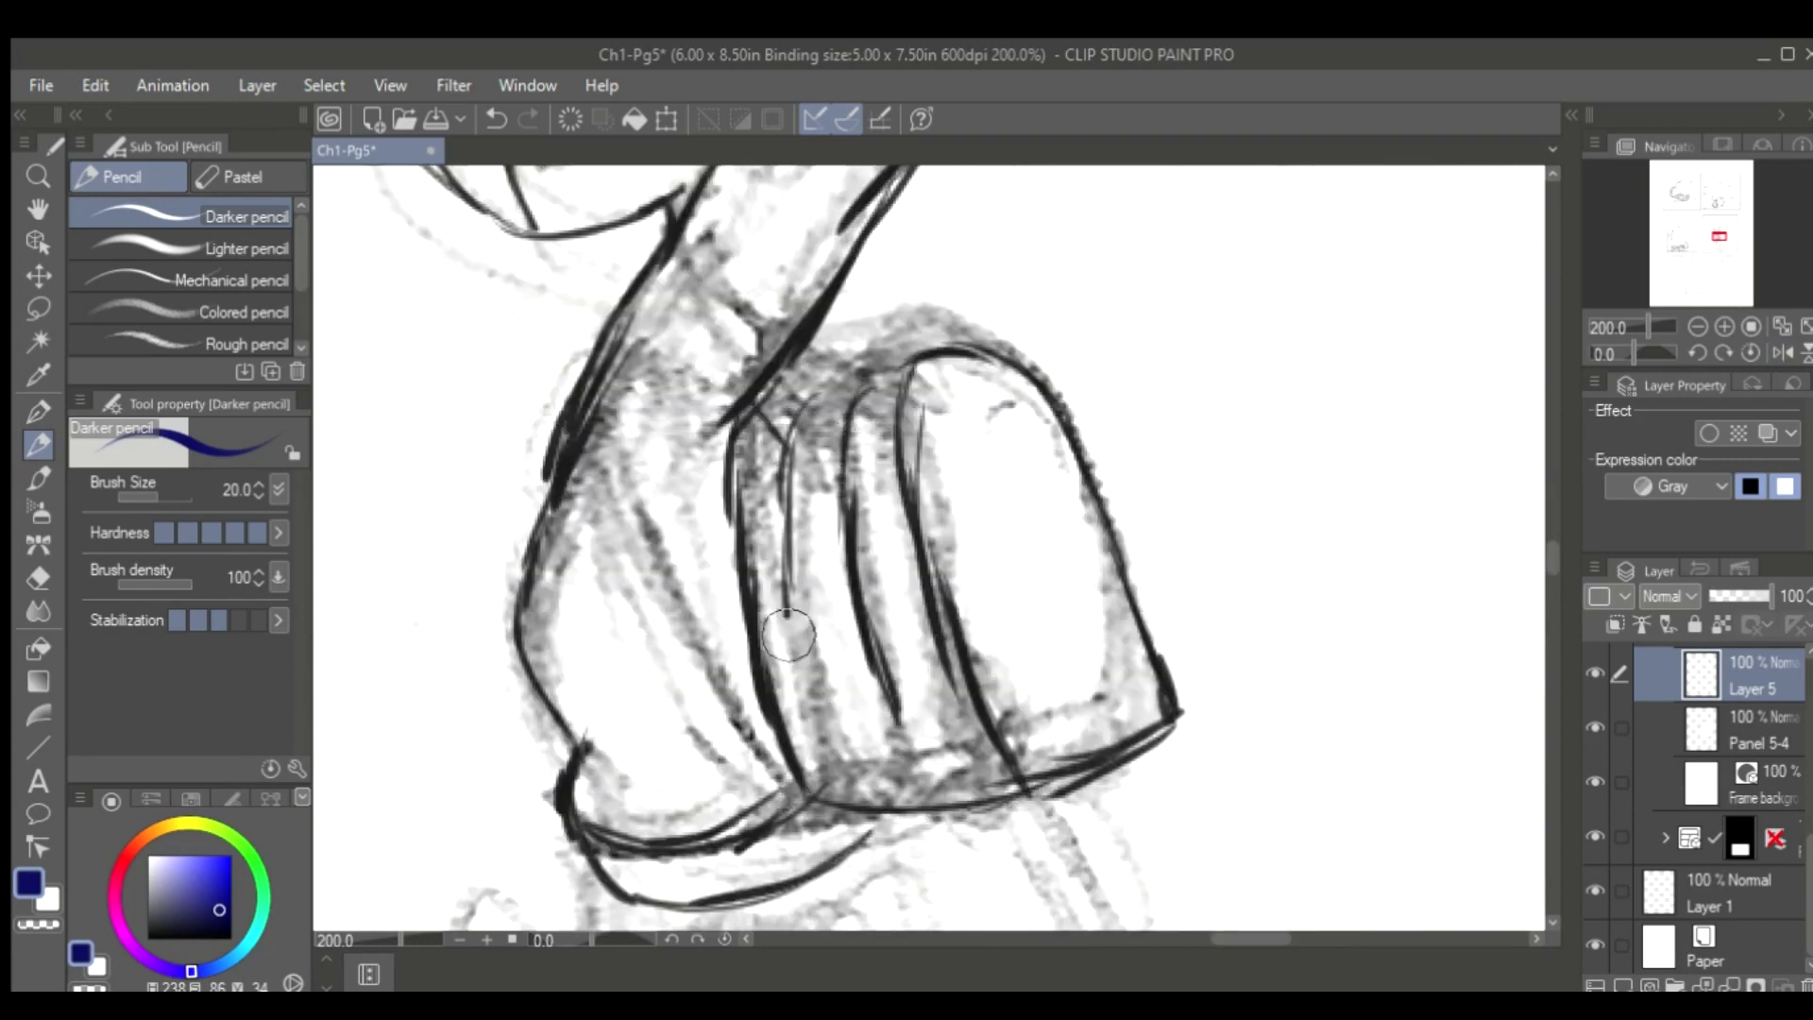
left_click_drag(956, 435, 1048, 765)
Add zipper pulls, the pocket's top seam and a small oval detail with a curved line to the backpack
scroll(829, 600, "up", 2)
left_click_drag(704, 288, 652, 354)
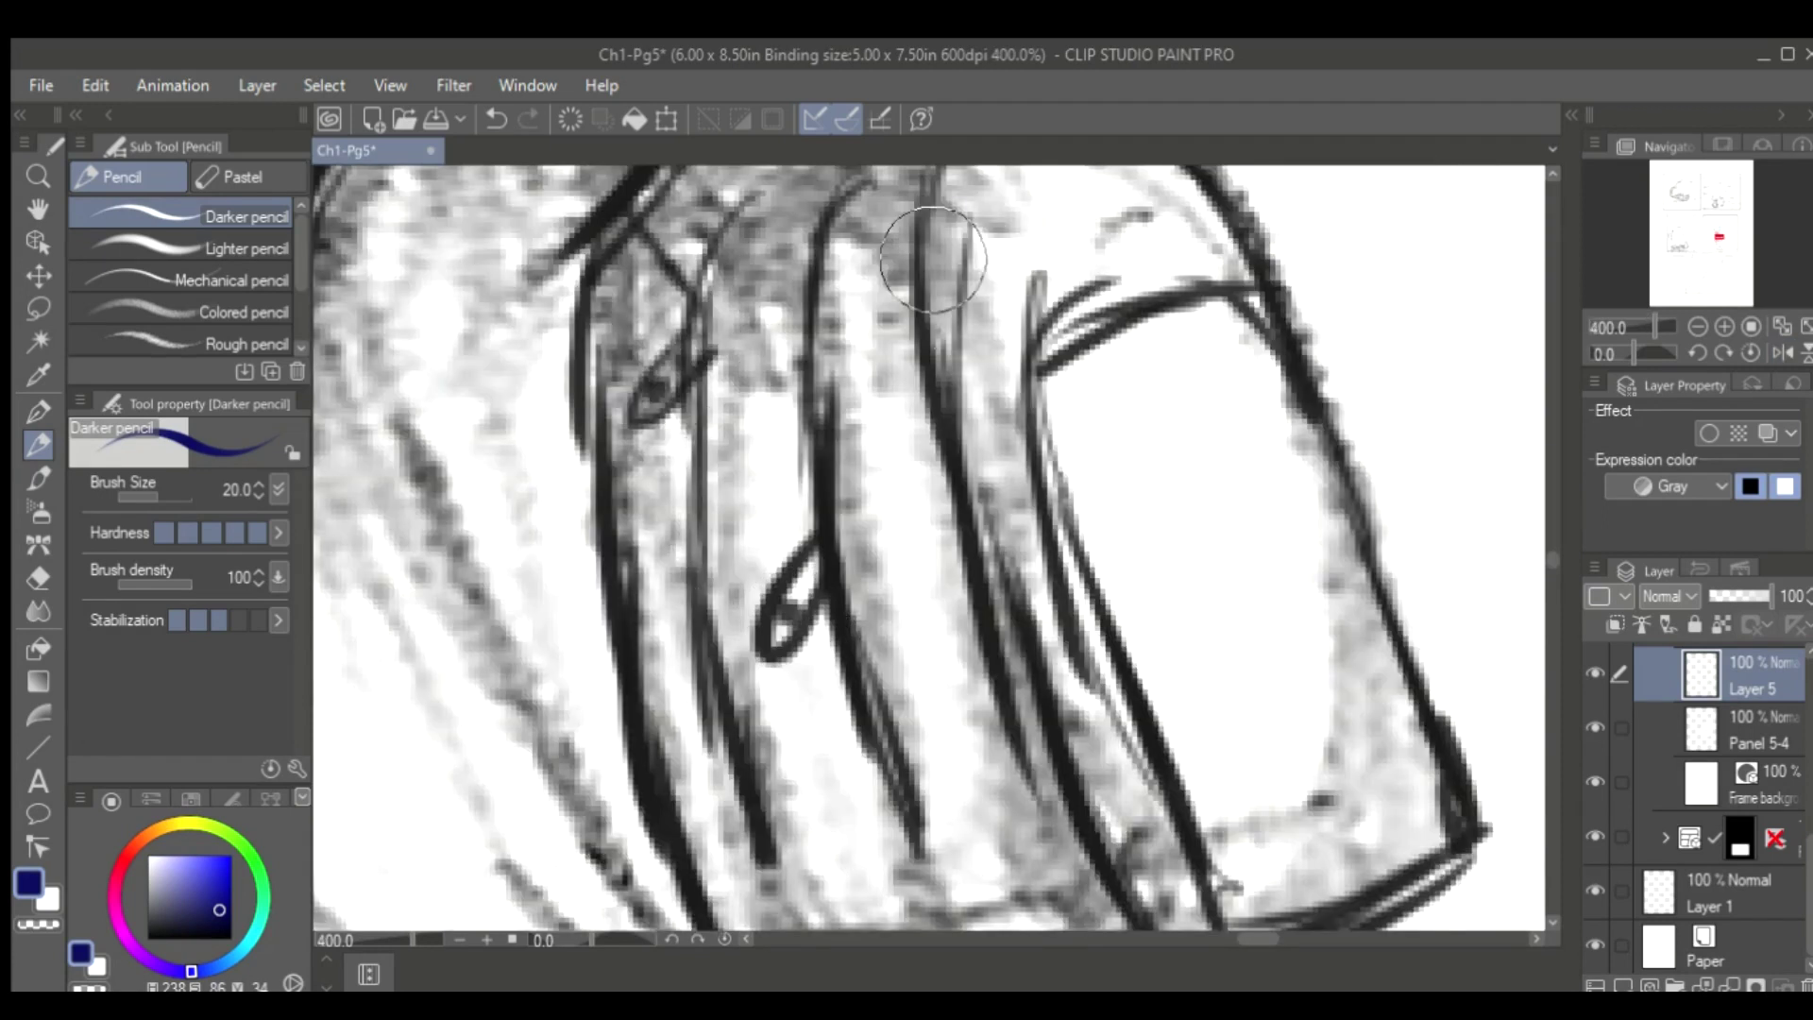
key("h")
key("h")
left_click_drag(1143, 481, 1288, 432)
scroll(1287, 433, "down", 3)
scroll(755, 453, "up", 2)
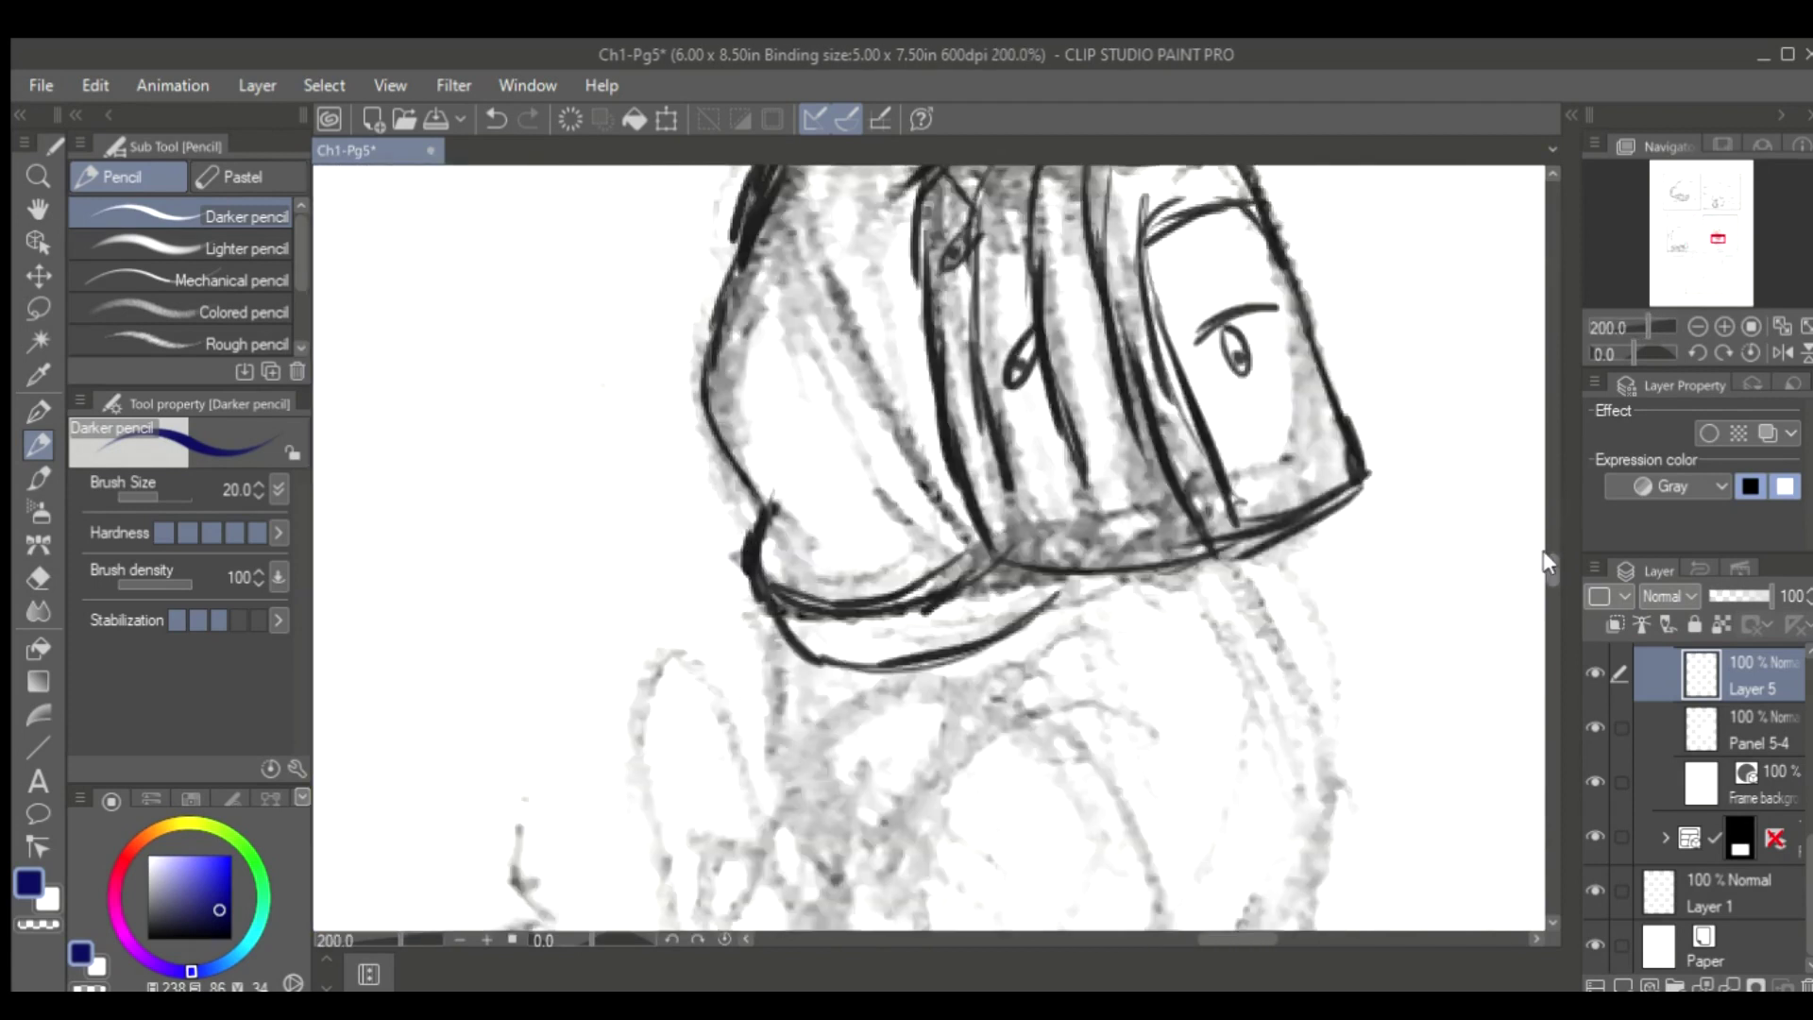
Draw the backpack strap across the torso and rework the hem and waistband below the shirt
left_click_drag(756, 472, 850, 652)
left_click_drag(964, 770, 753, 451)
scroll(756, 454, "down", 2)
key("m")
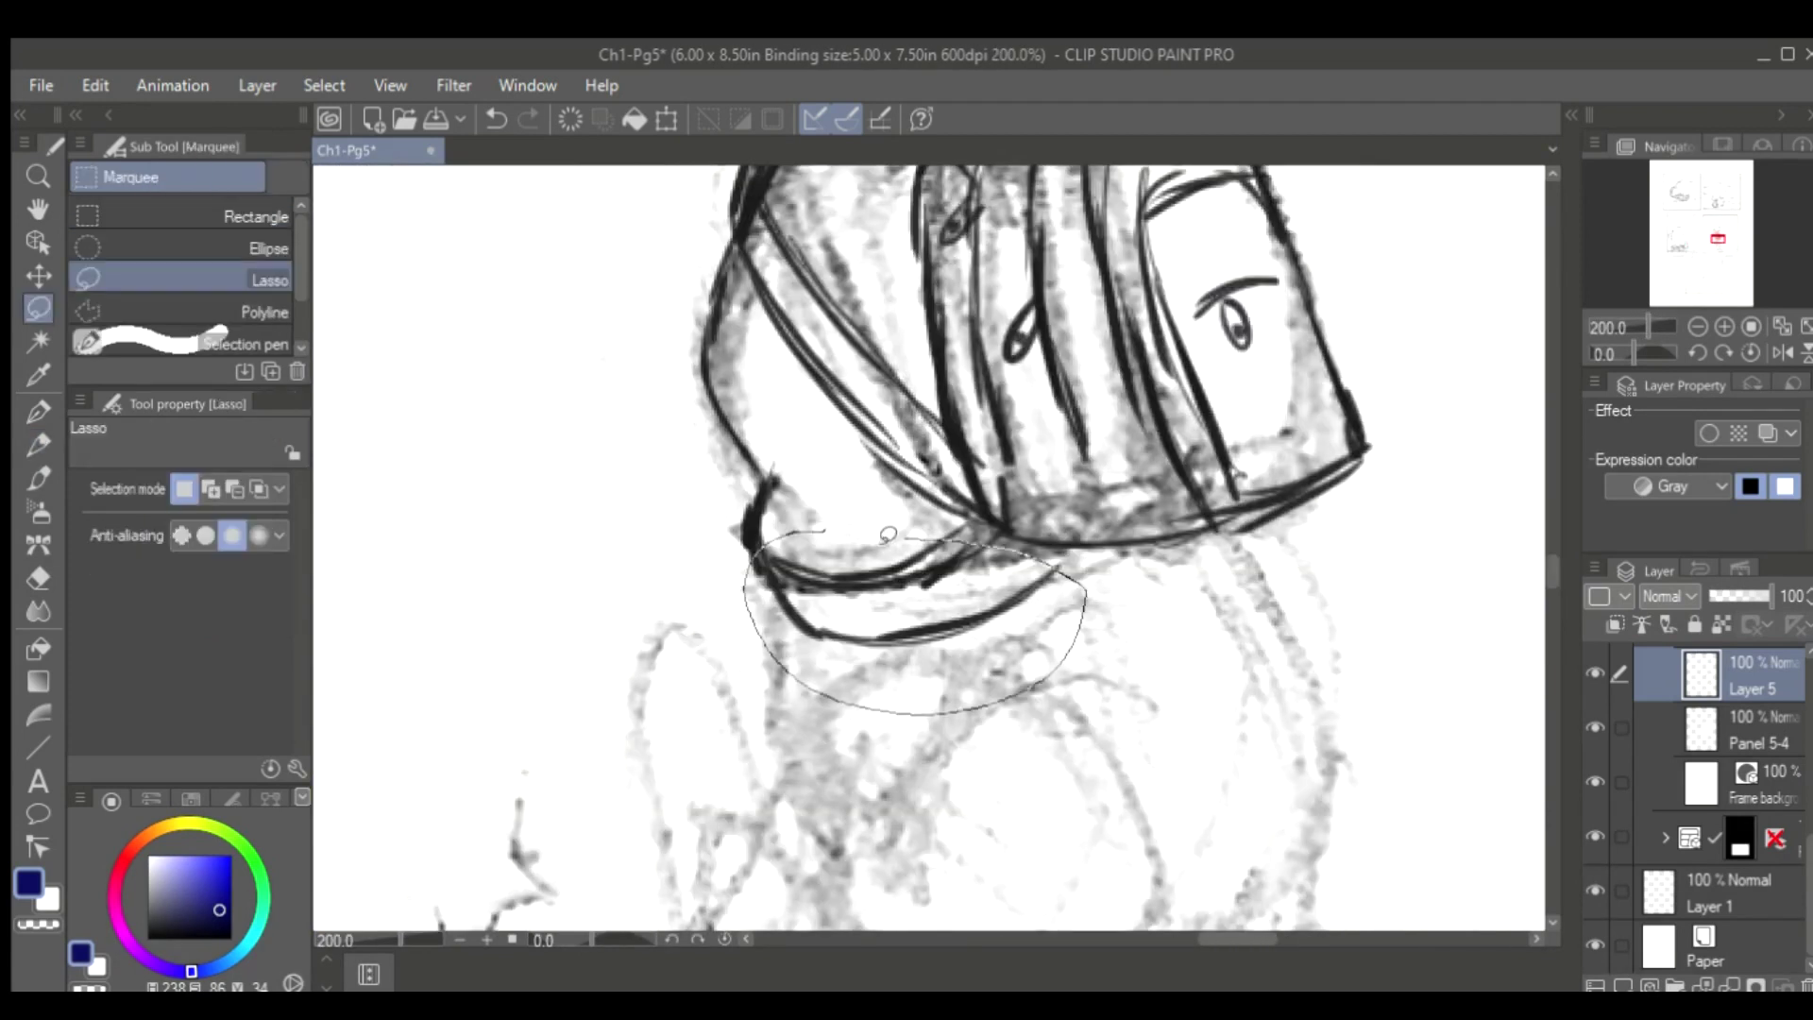
scroll(769, 434, "down", 3)
key("p")
left_click_drag(769, 340, 798, 446)
left_click_drag(1024, 485, 761, 444)
Mirror the canvas view and draw the hips and both legs down to the panel's bottom edge
key("h")
scroll(1306, 400, "down", 1)
left_click_drag(742, 711, 739, 803)
scroll(742, 755, "down", 3)
left_click_drag(736, 317, 619, 803)
left_click_drag(600, 827, 807, 874)
left_click_drag(1223, 317, 954, 869)
left_click_drag(997, 557, 912, 869)
left_click_drag(789, 373, 699, 694)
scroll(1369, 473, "down", 1)
left_click_drag(1180, 329, 1078, 621)
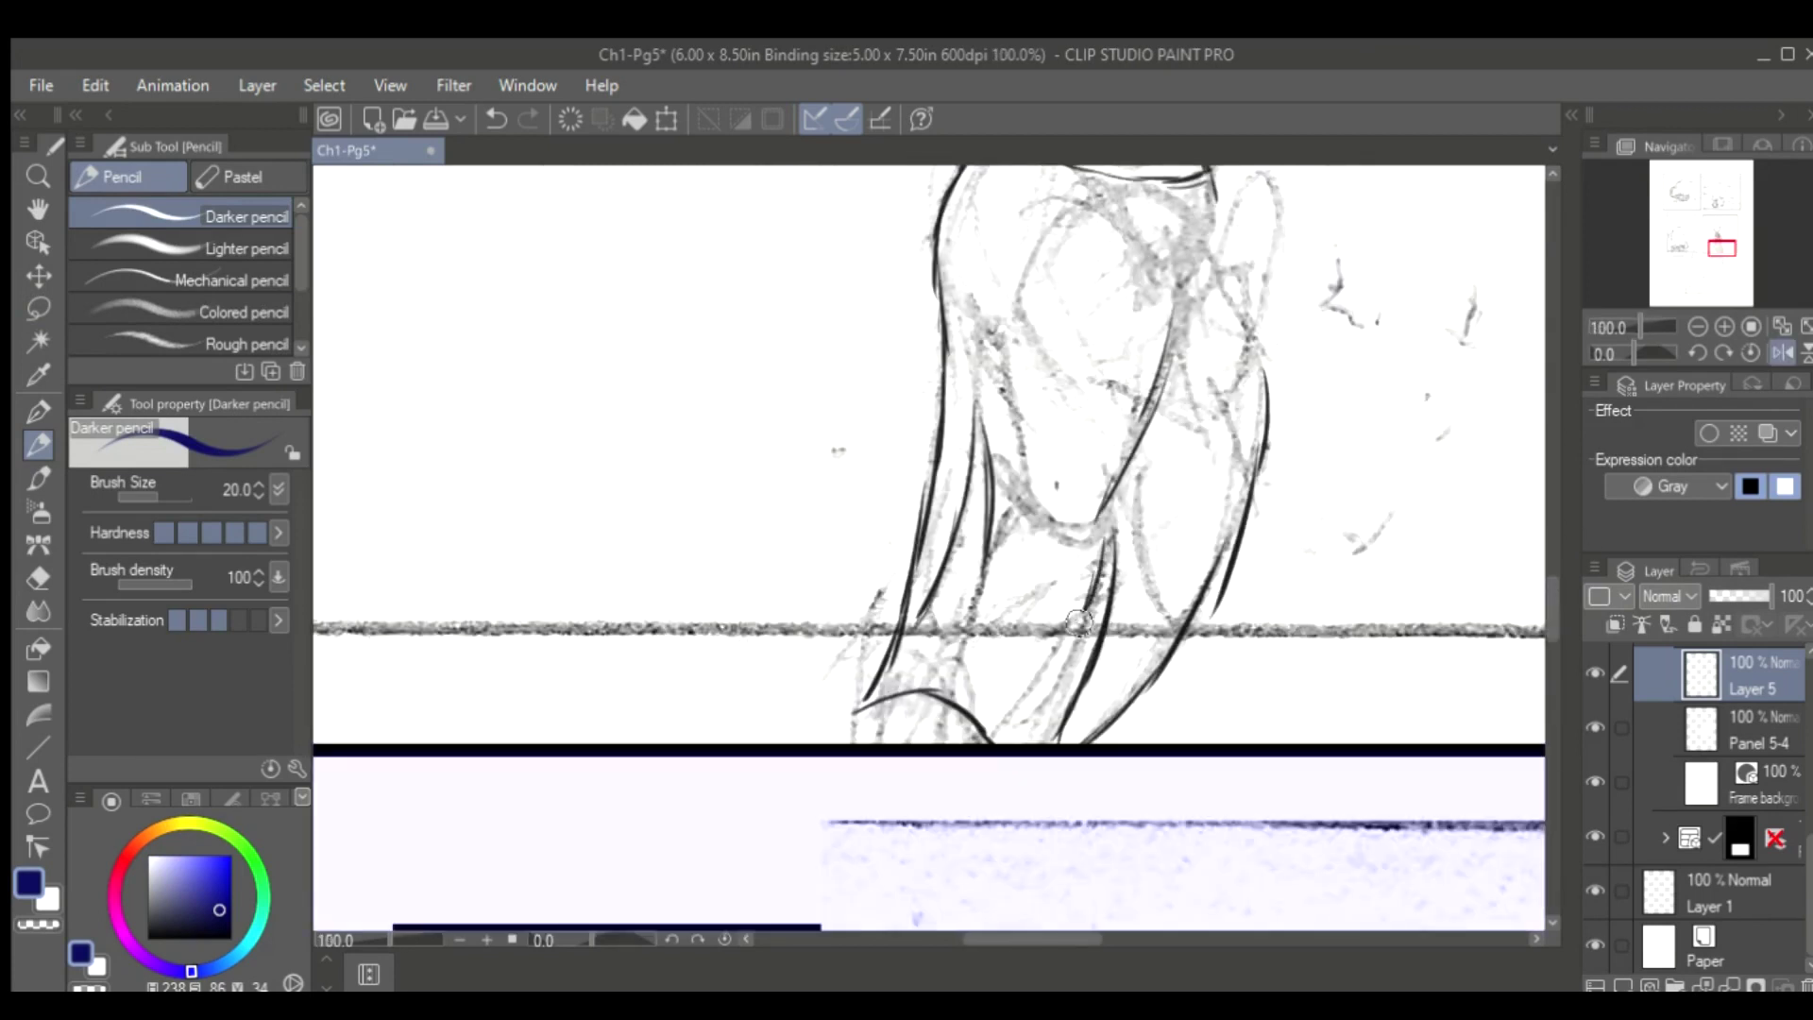
Clean up the leg lines and add short fabric folds below the waistband and along the thigh
scroll(1348, 470, "up", 2)
key("e")
key("p")
scroll(1072, 710, "up", 5)
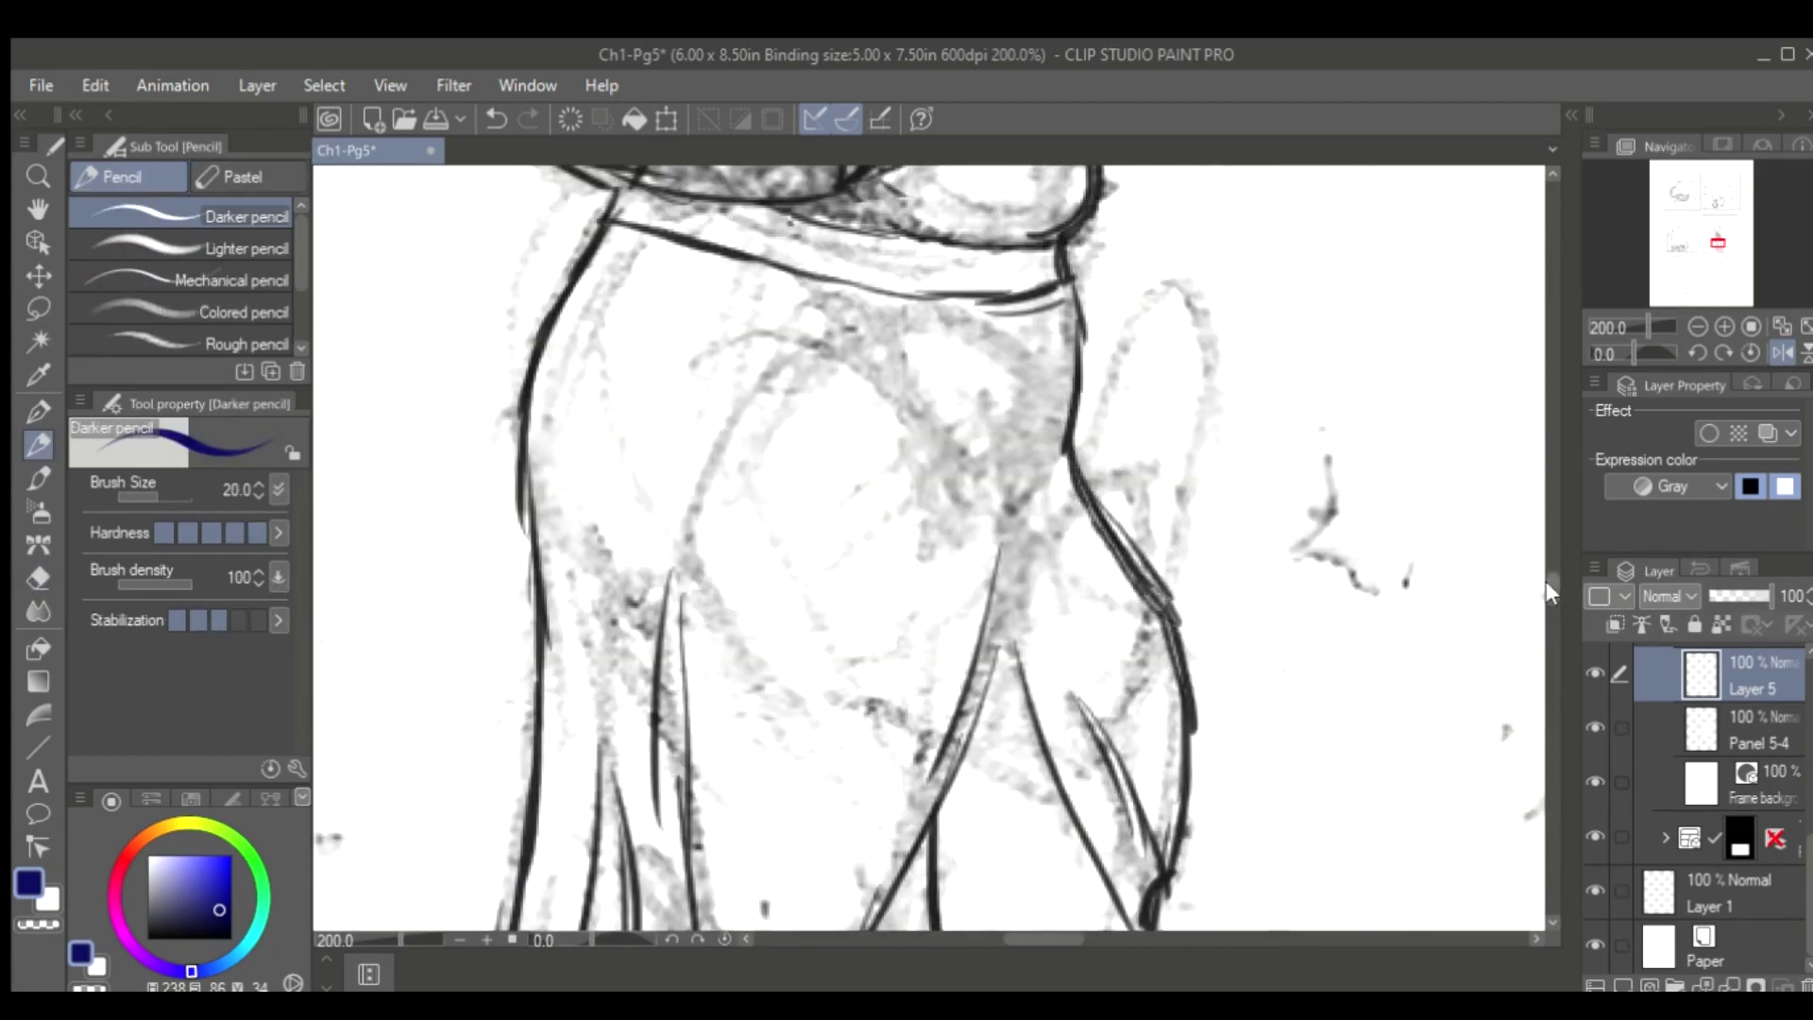
left_click_drag(1046, 483, 1051, 565)
left_click_drag(751, 463, 696, 556)
scroll(1528, 592, "down", 3)
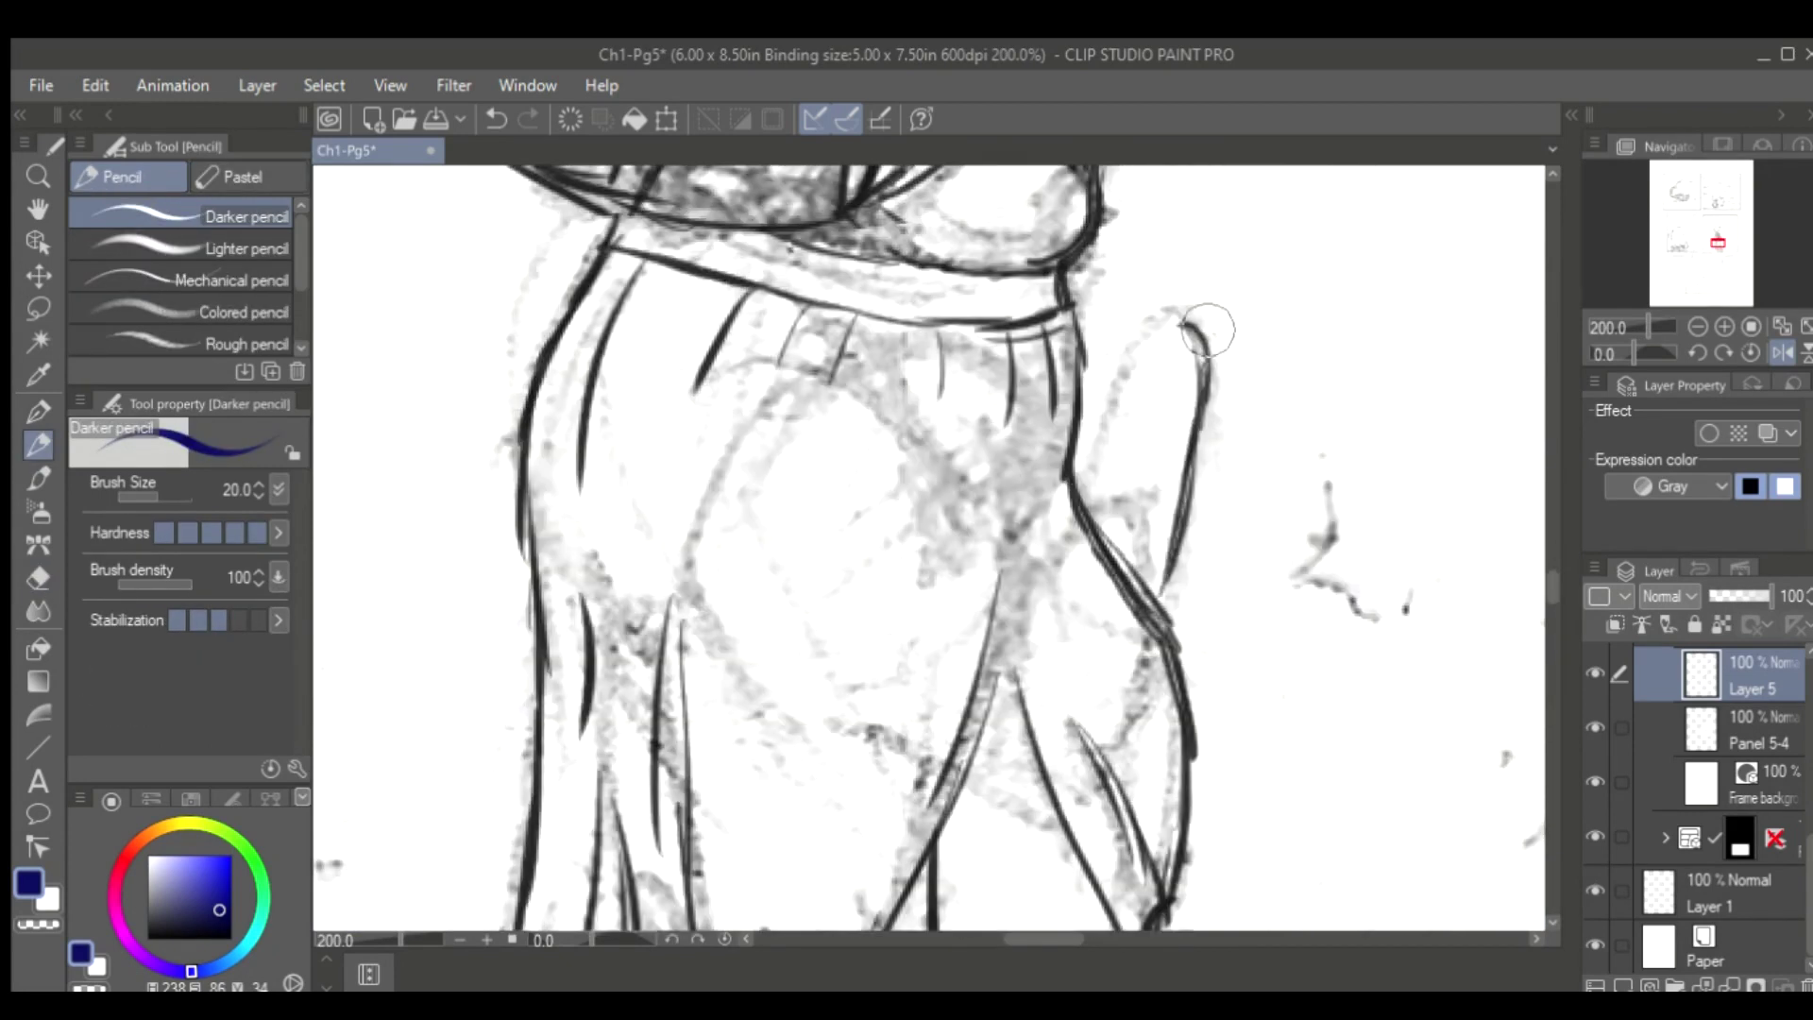
Draw the oval shoe beside the bent leg with its laces, and narrow its outline
left_click_drag(1207, 330, 1072, 482)
left_click_drag(1146, 521, 1105, 507)
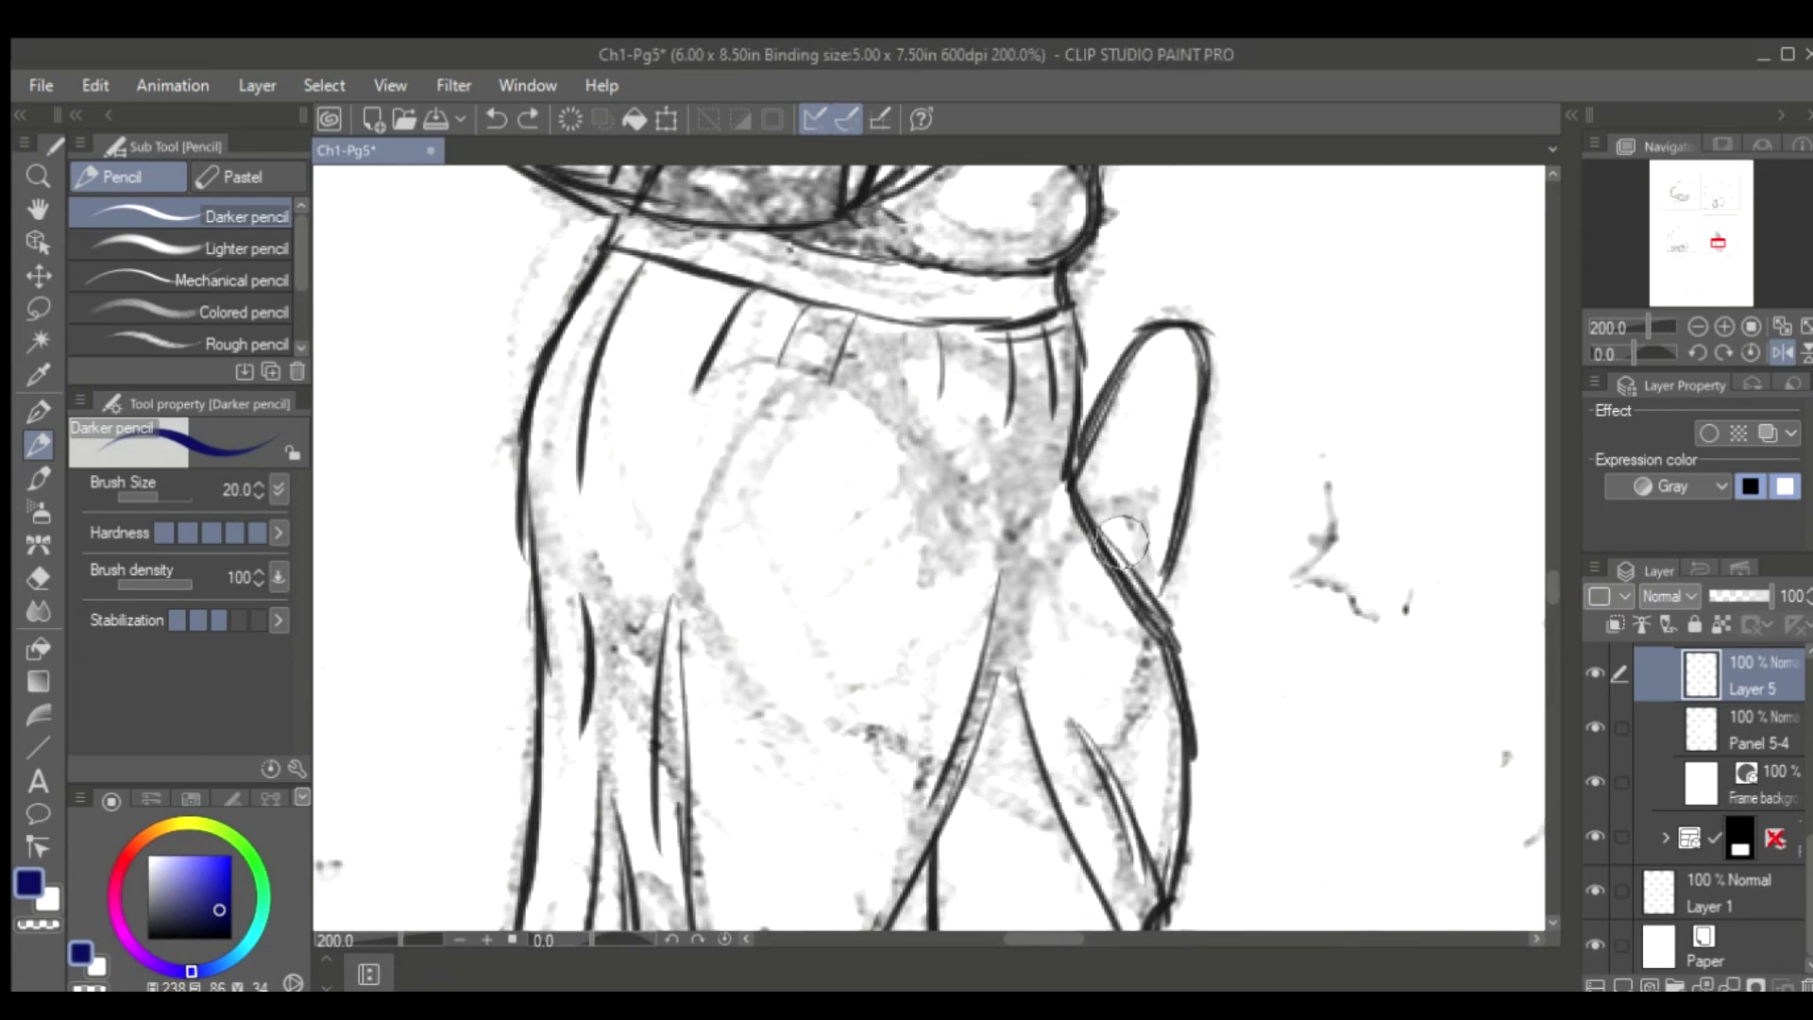
key("h")
left_click_drag(715, 587, 718, 518)
left_click_drag(755, 427, 719, 451)
key("h")
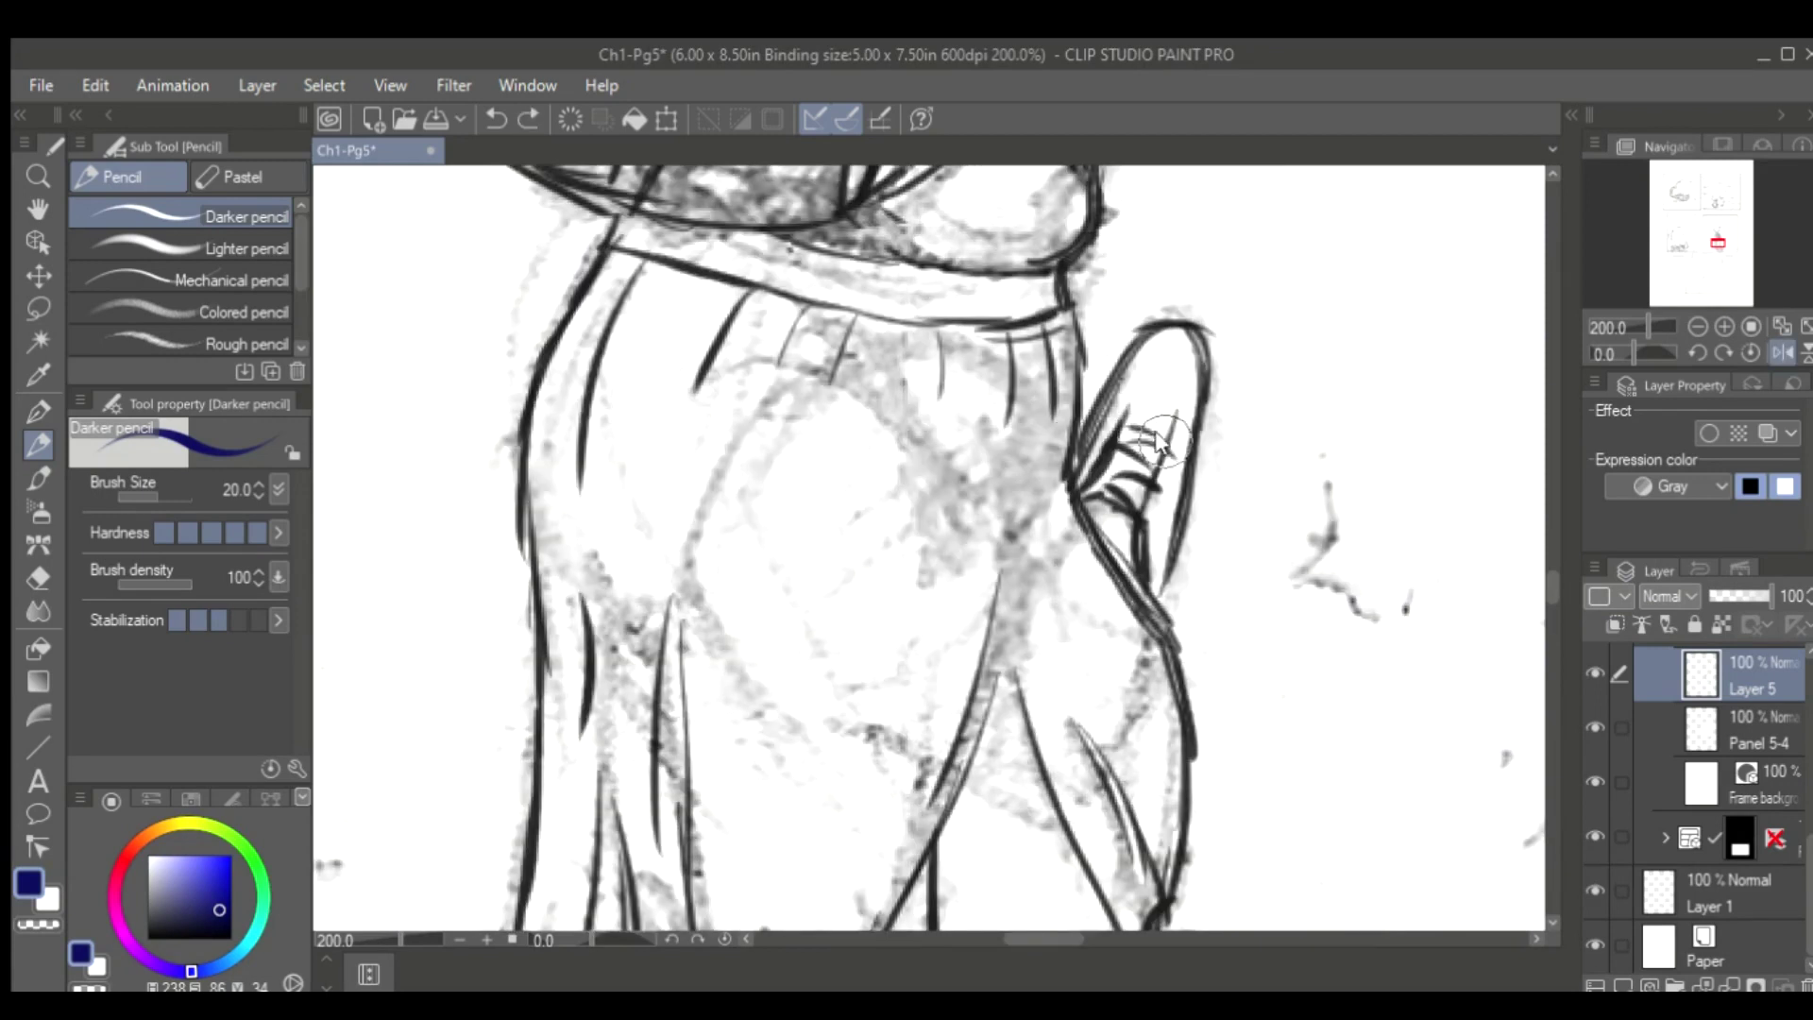
mouse_move(1157, 322)
left_mouse_down()
mouse_move(1095, 444)
mouse_move(1187, 477)
left_mouse_up()
key("e")
key("p")
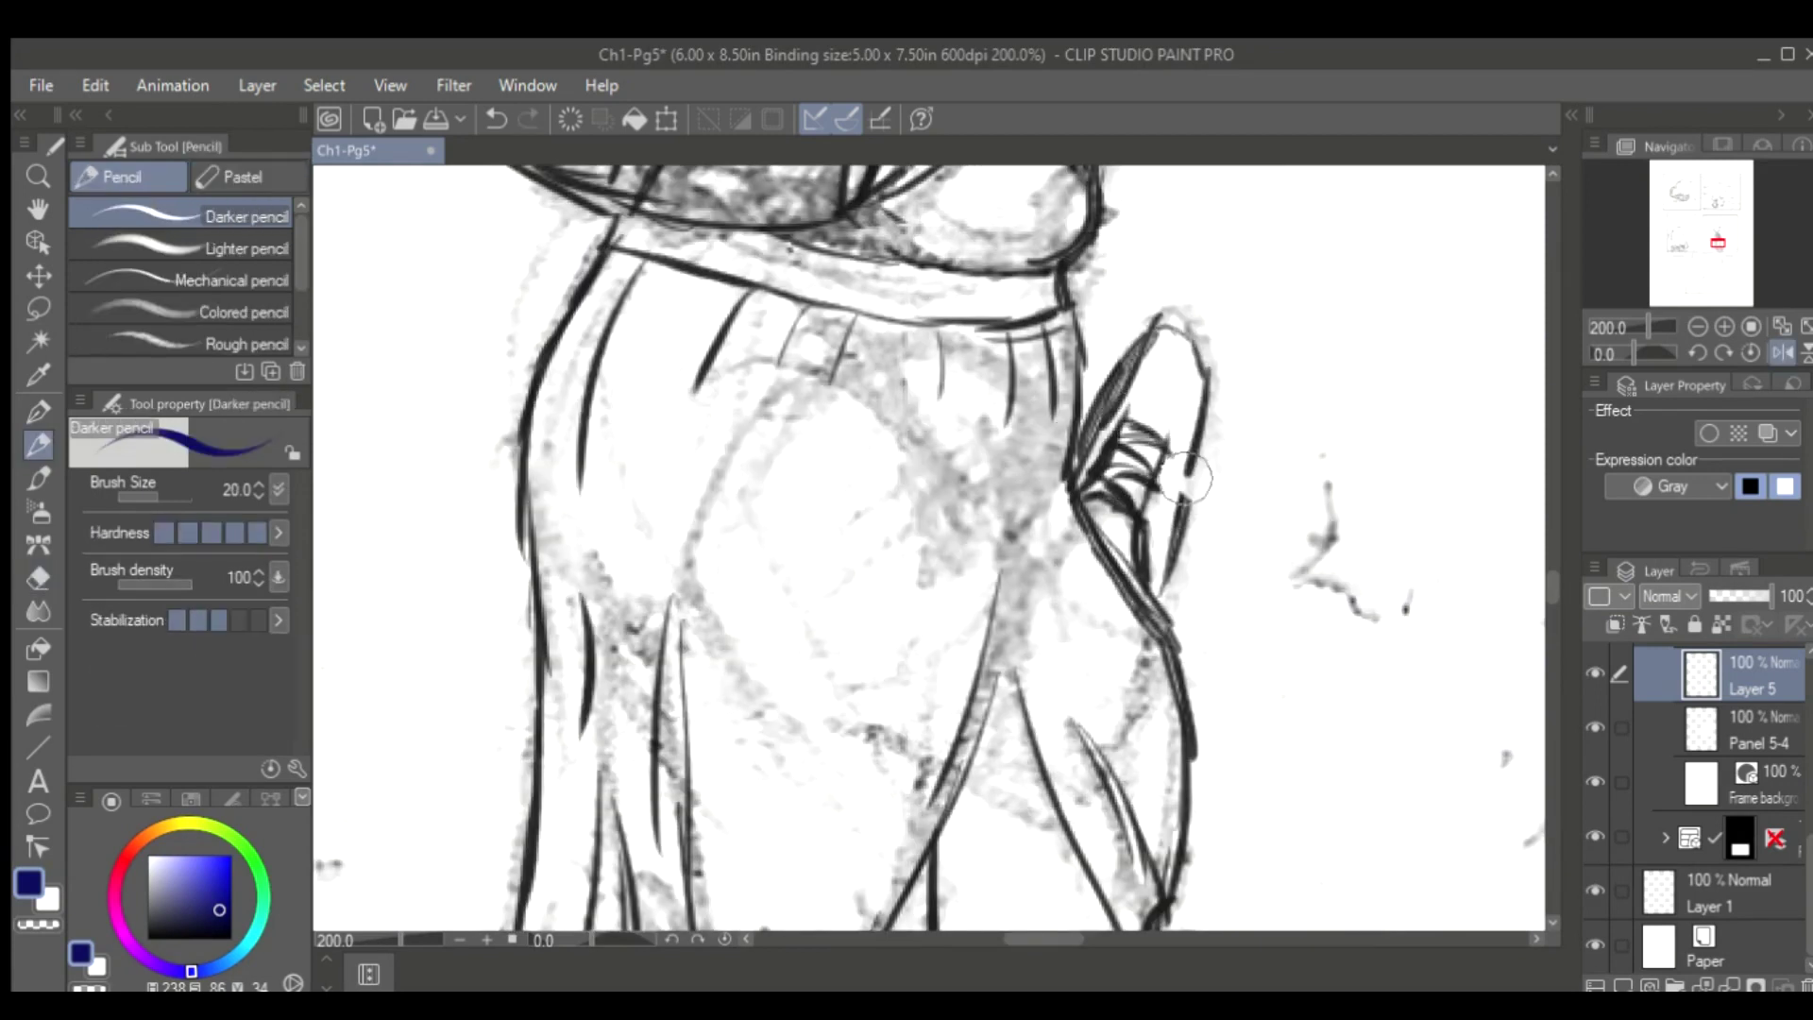
Lasso the shoe's laced area, enlarge it to 111%, apply the transformation and deselect
left_click(37, 308)
key("ctrl+t")
left_click_drag(1129, 402, 1235, 396)
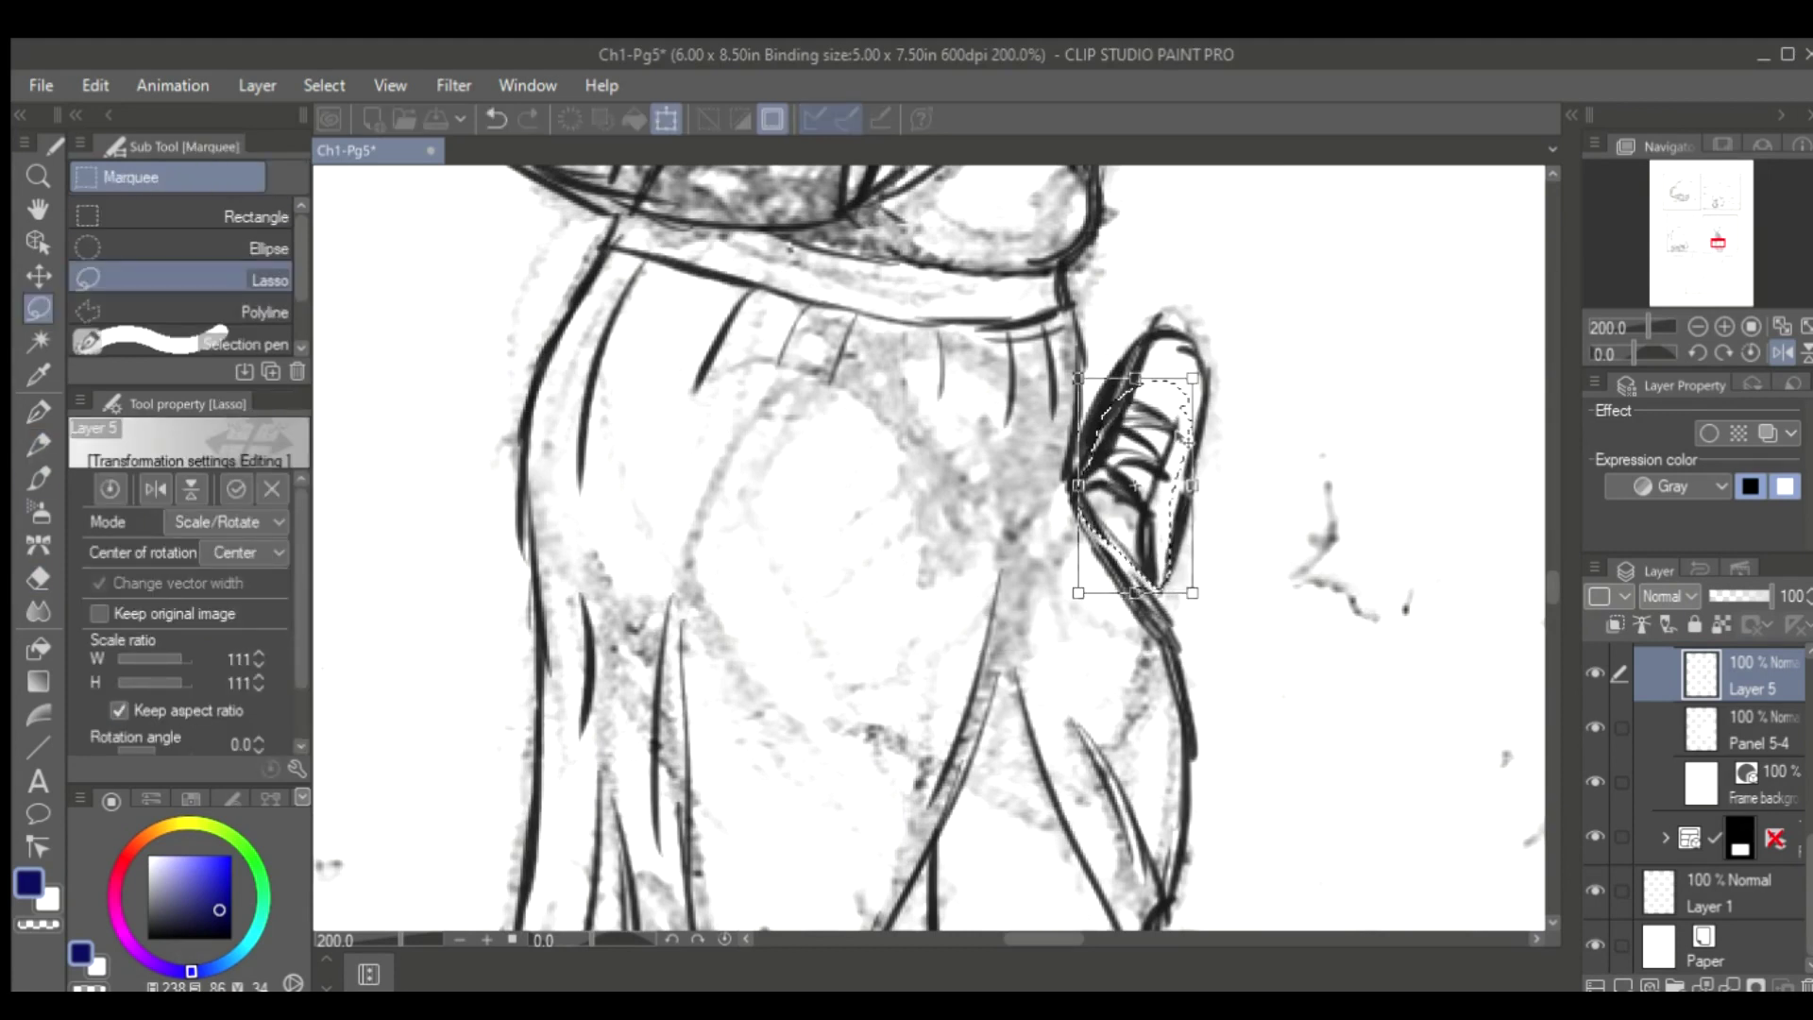
key("Return")
key("ctrl+d")
Erase stray lines around the shoe and redraw its double outline and laces
key("h")
key("e")
key("p")
key("e")
key("p")
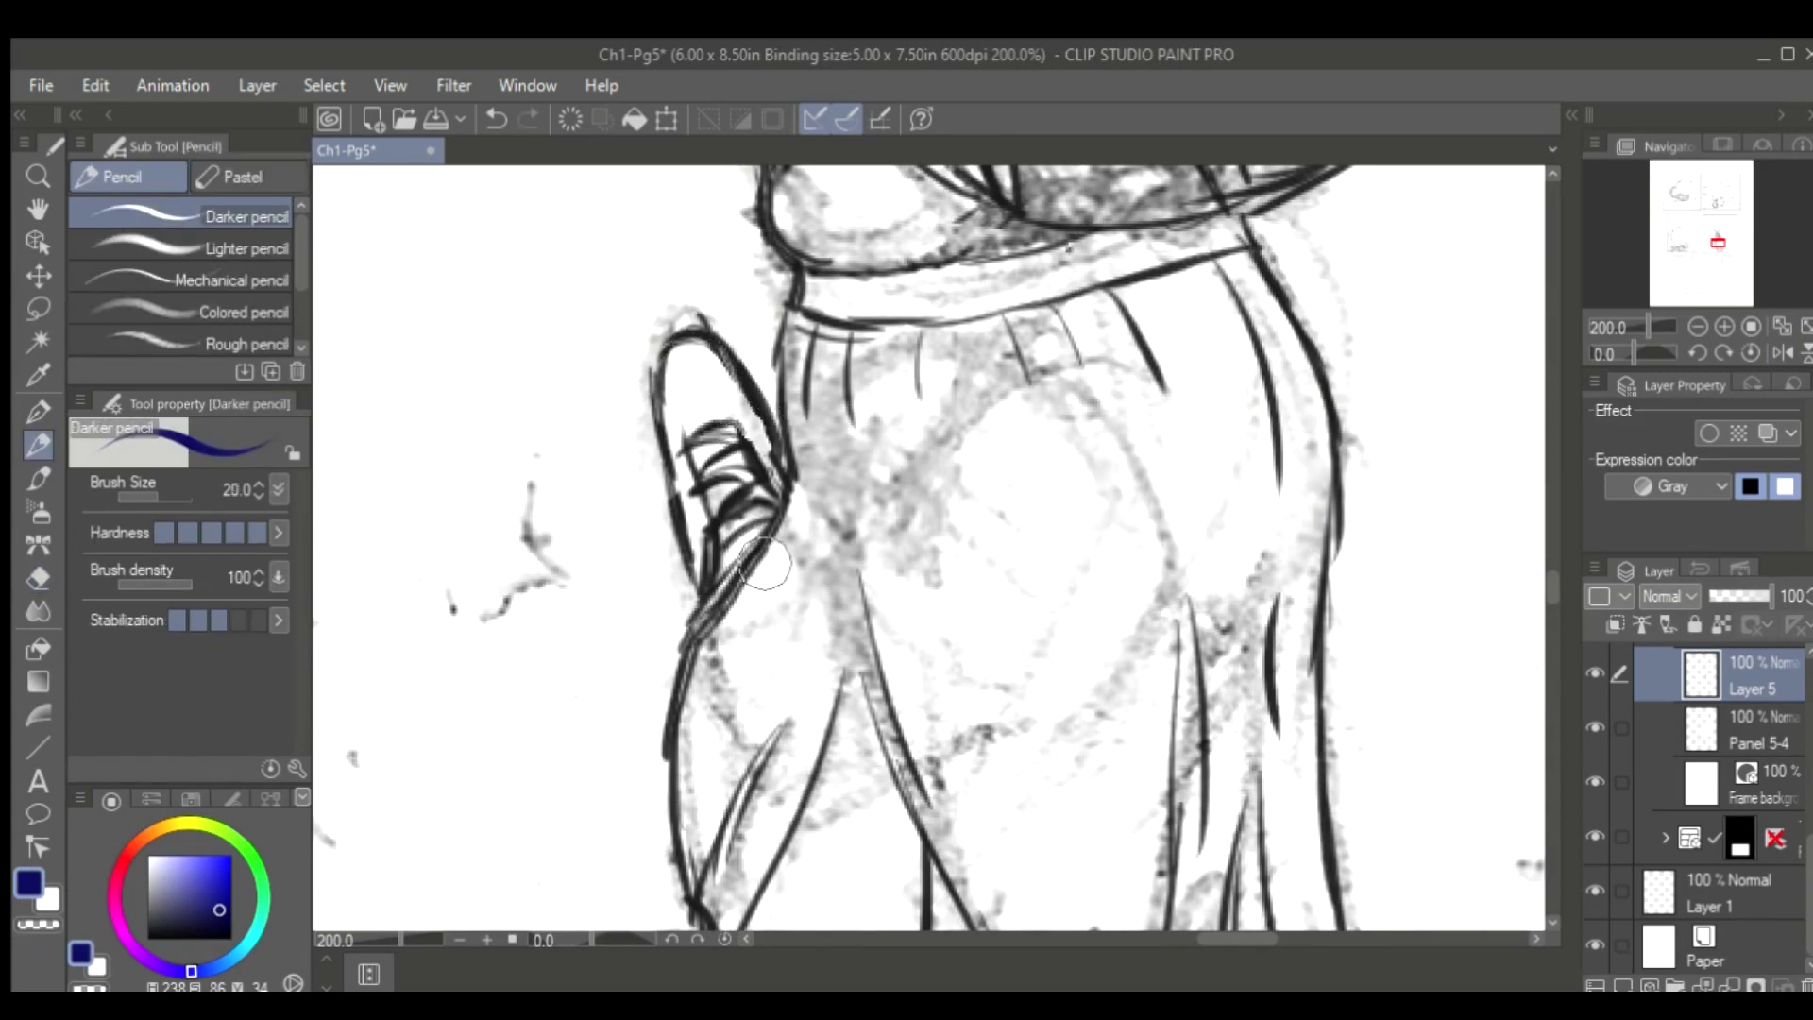
key("e")
key("p")
key("ctrl+z")
scroll(701, 399, "up", 4)
key("e")
key("p")
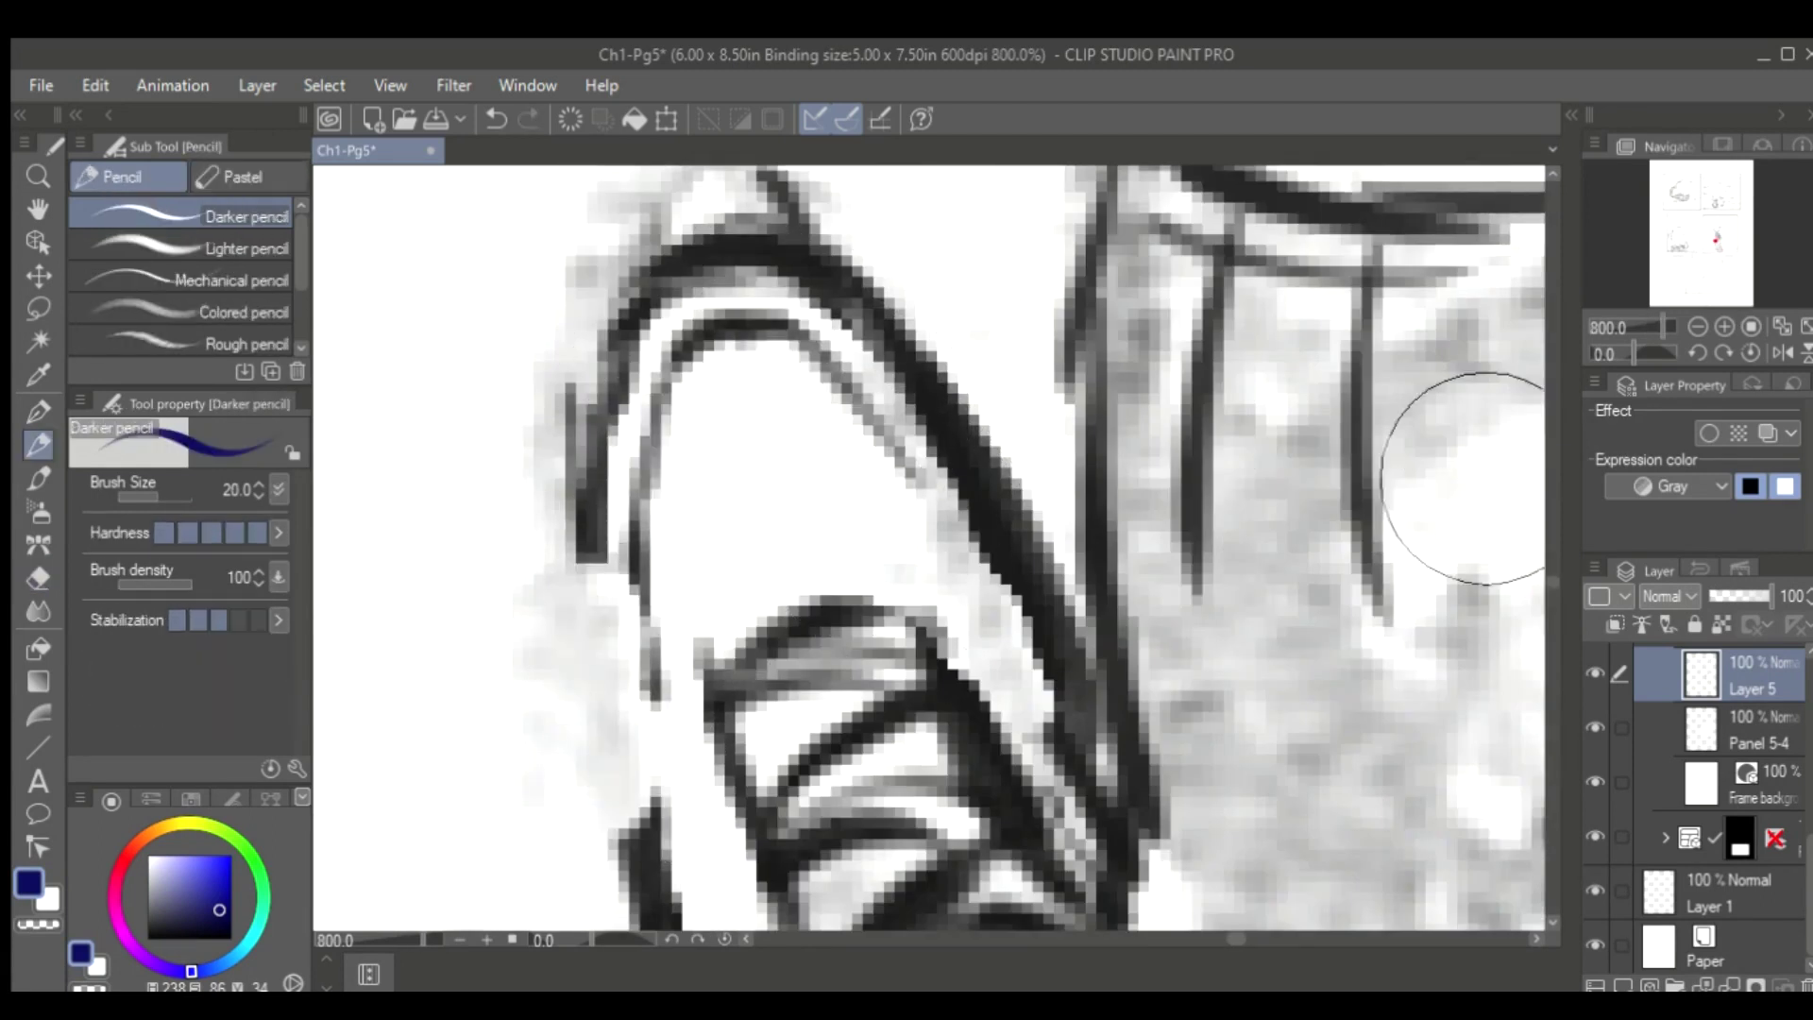
Retouch the shoe's rim where it meets the leg, erasing overlaps, and save the page
scroll(1479, 466, "down", 3)
scroll(605, 553, "up", 3)
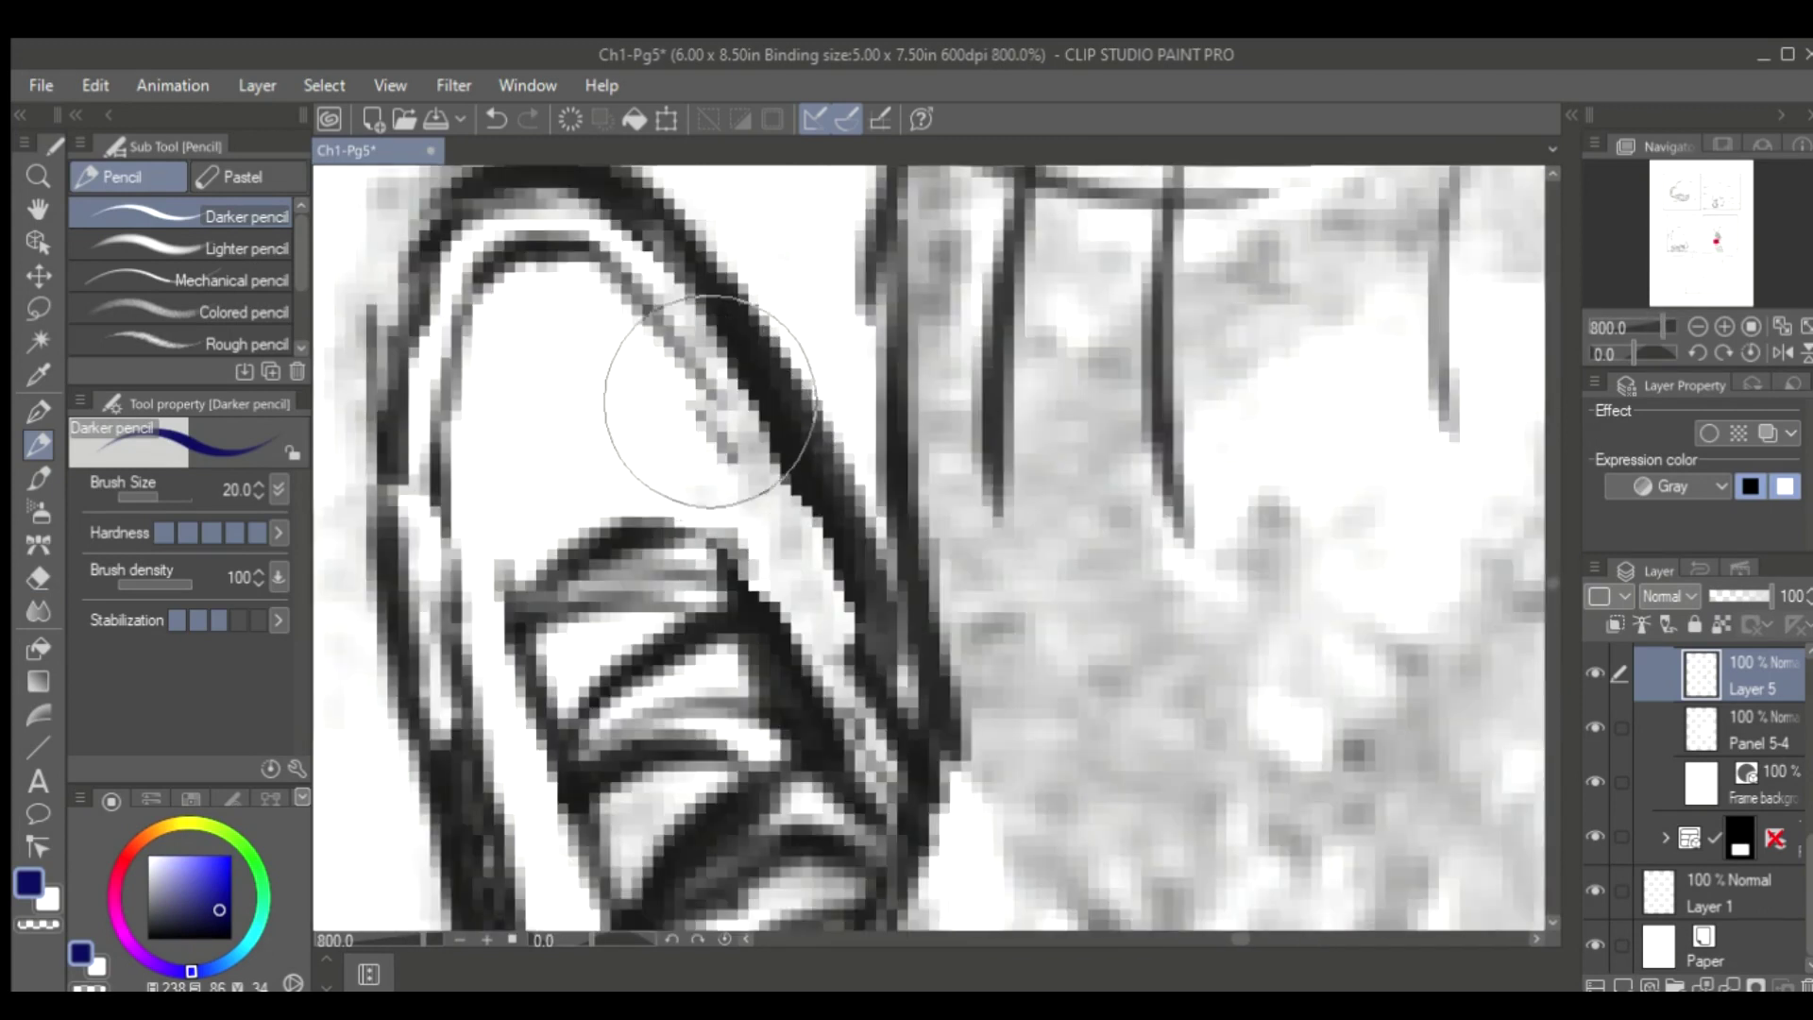
key("h")
key("e")
key("p")
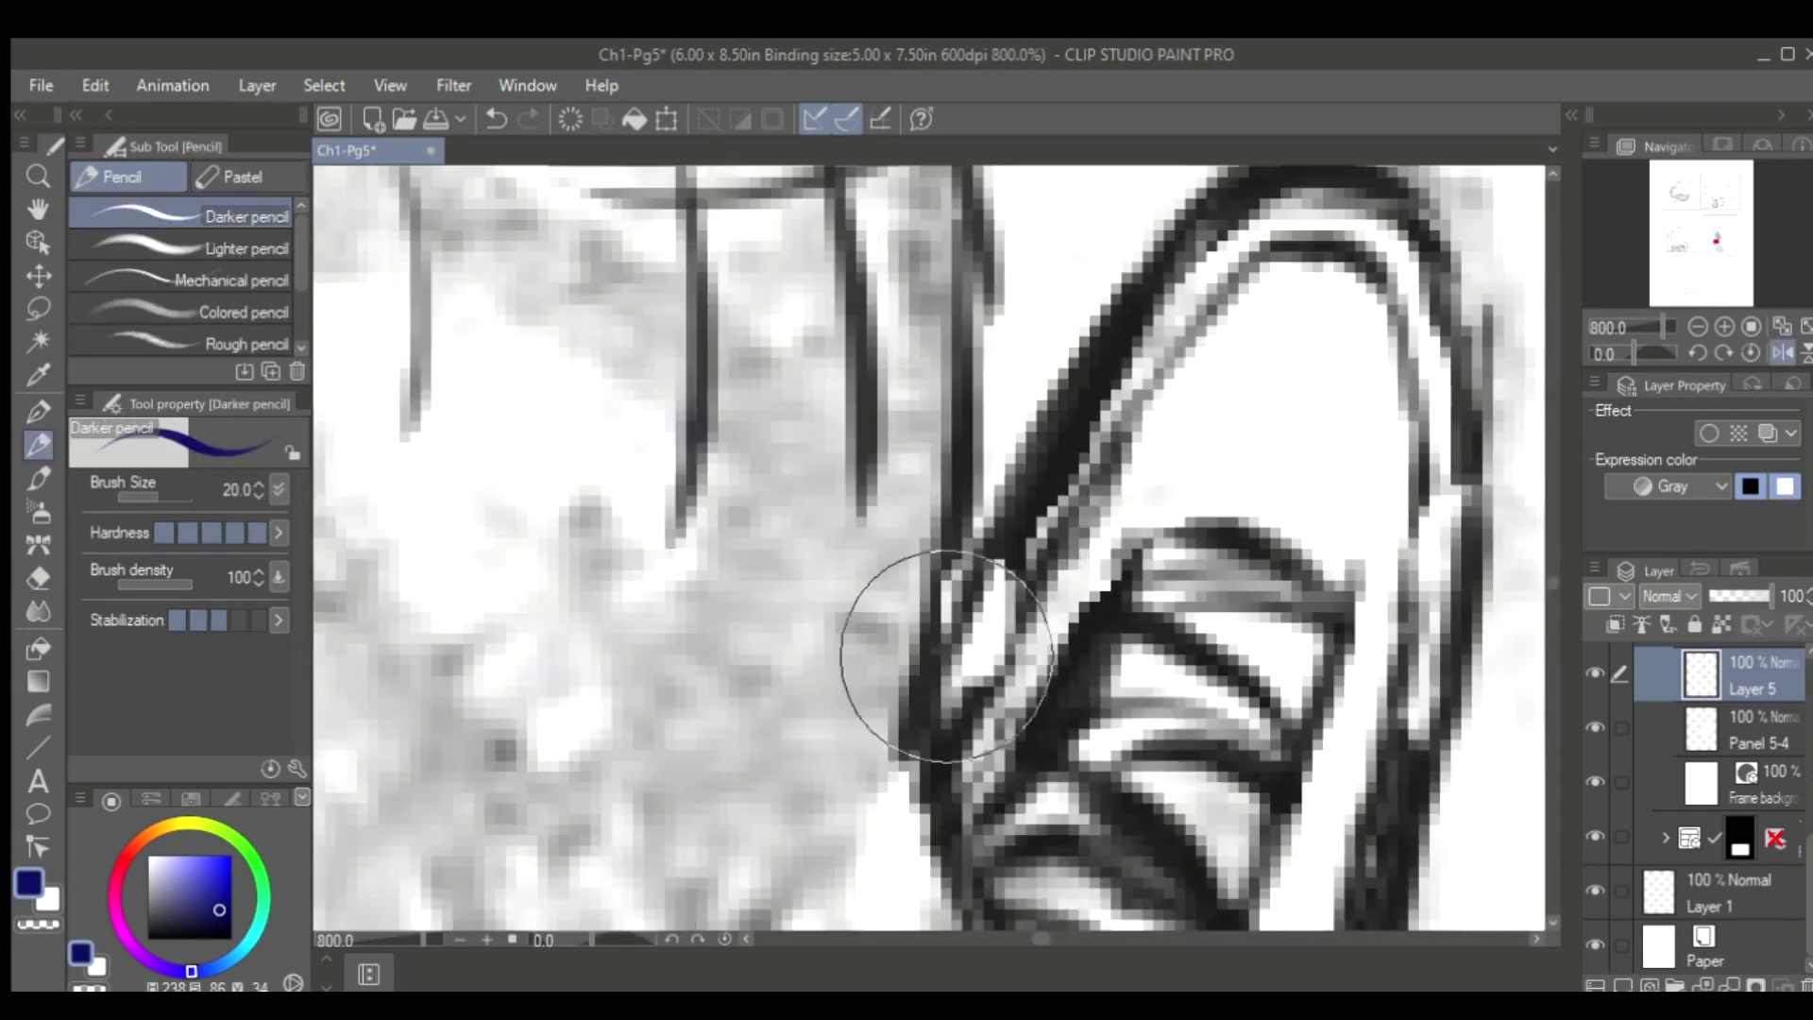
scroll(945, 614, "down", 3)
scroll(1366, 881, "down", 8)
key("ctrl+s")
Lasso the shoe, flip it horizontally, scale it to 112%, rotate it -26.4 degrees and place it lower beside the leg
scroll(1130, 931, "right", 5)
scroll(1114, 898, "up", 6)
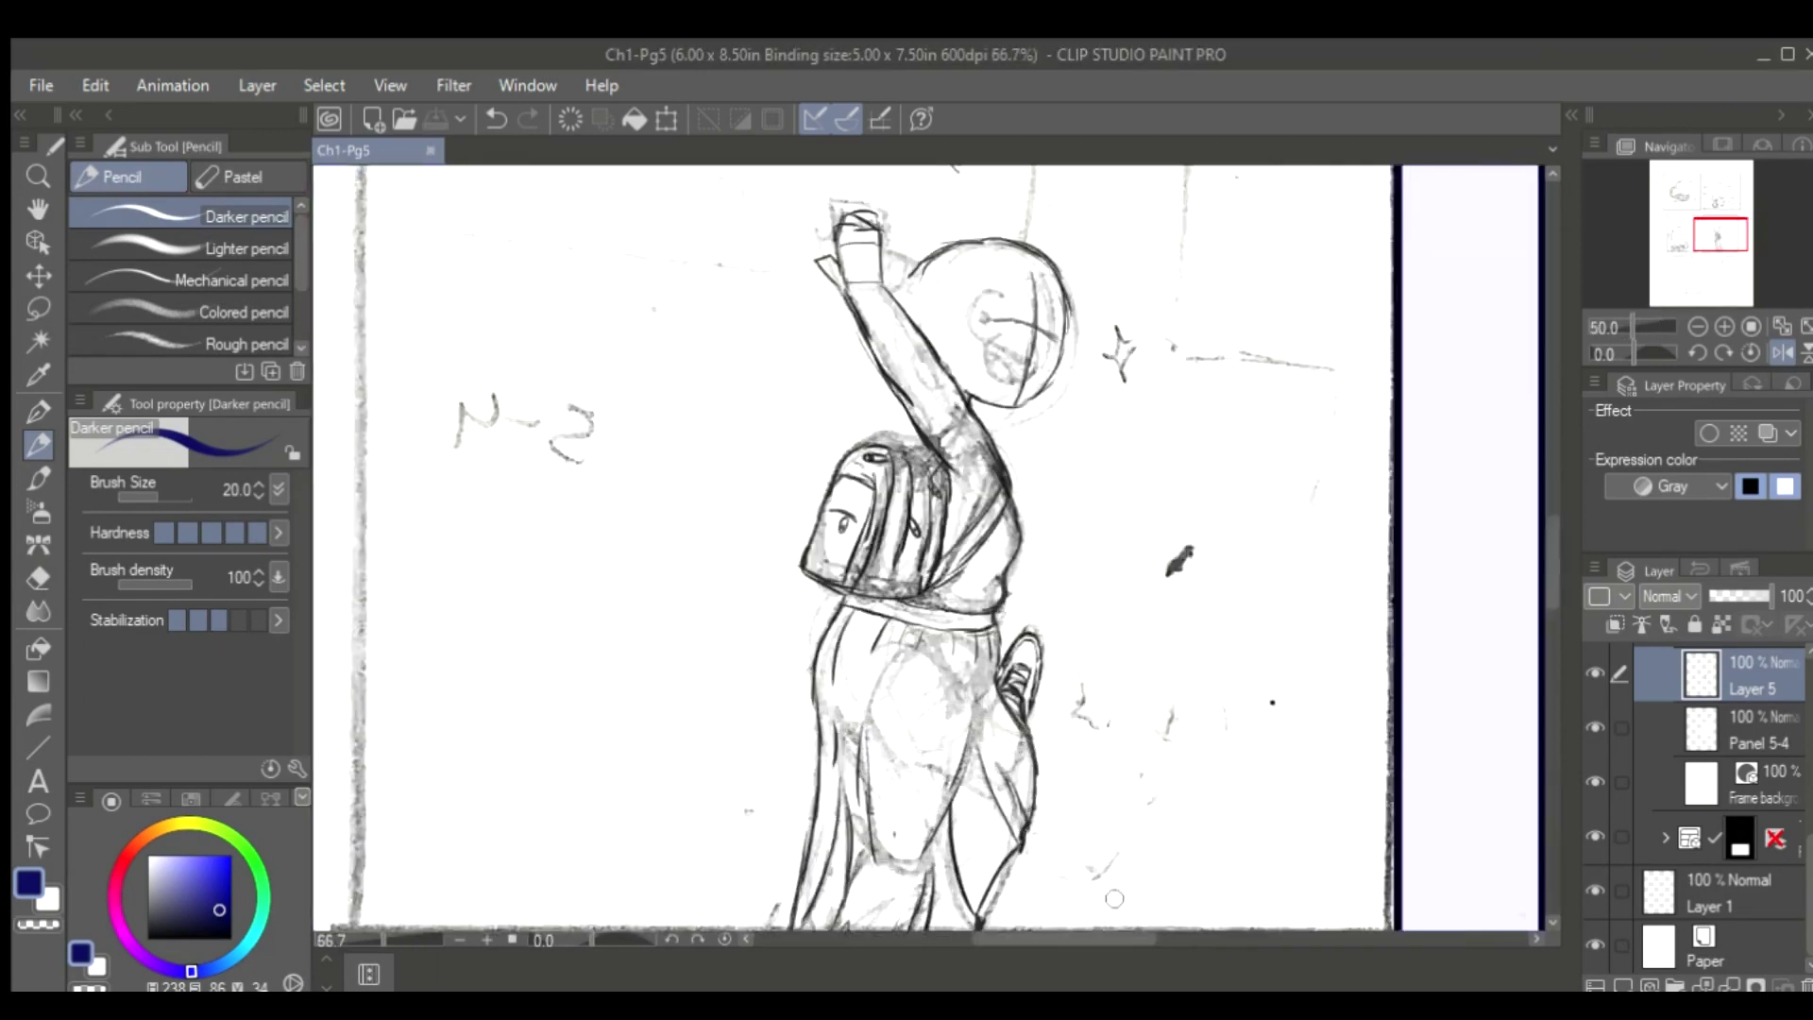
key("m")
left_click_drag(909, 210, 886, 512)
key("ctrl+t")
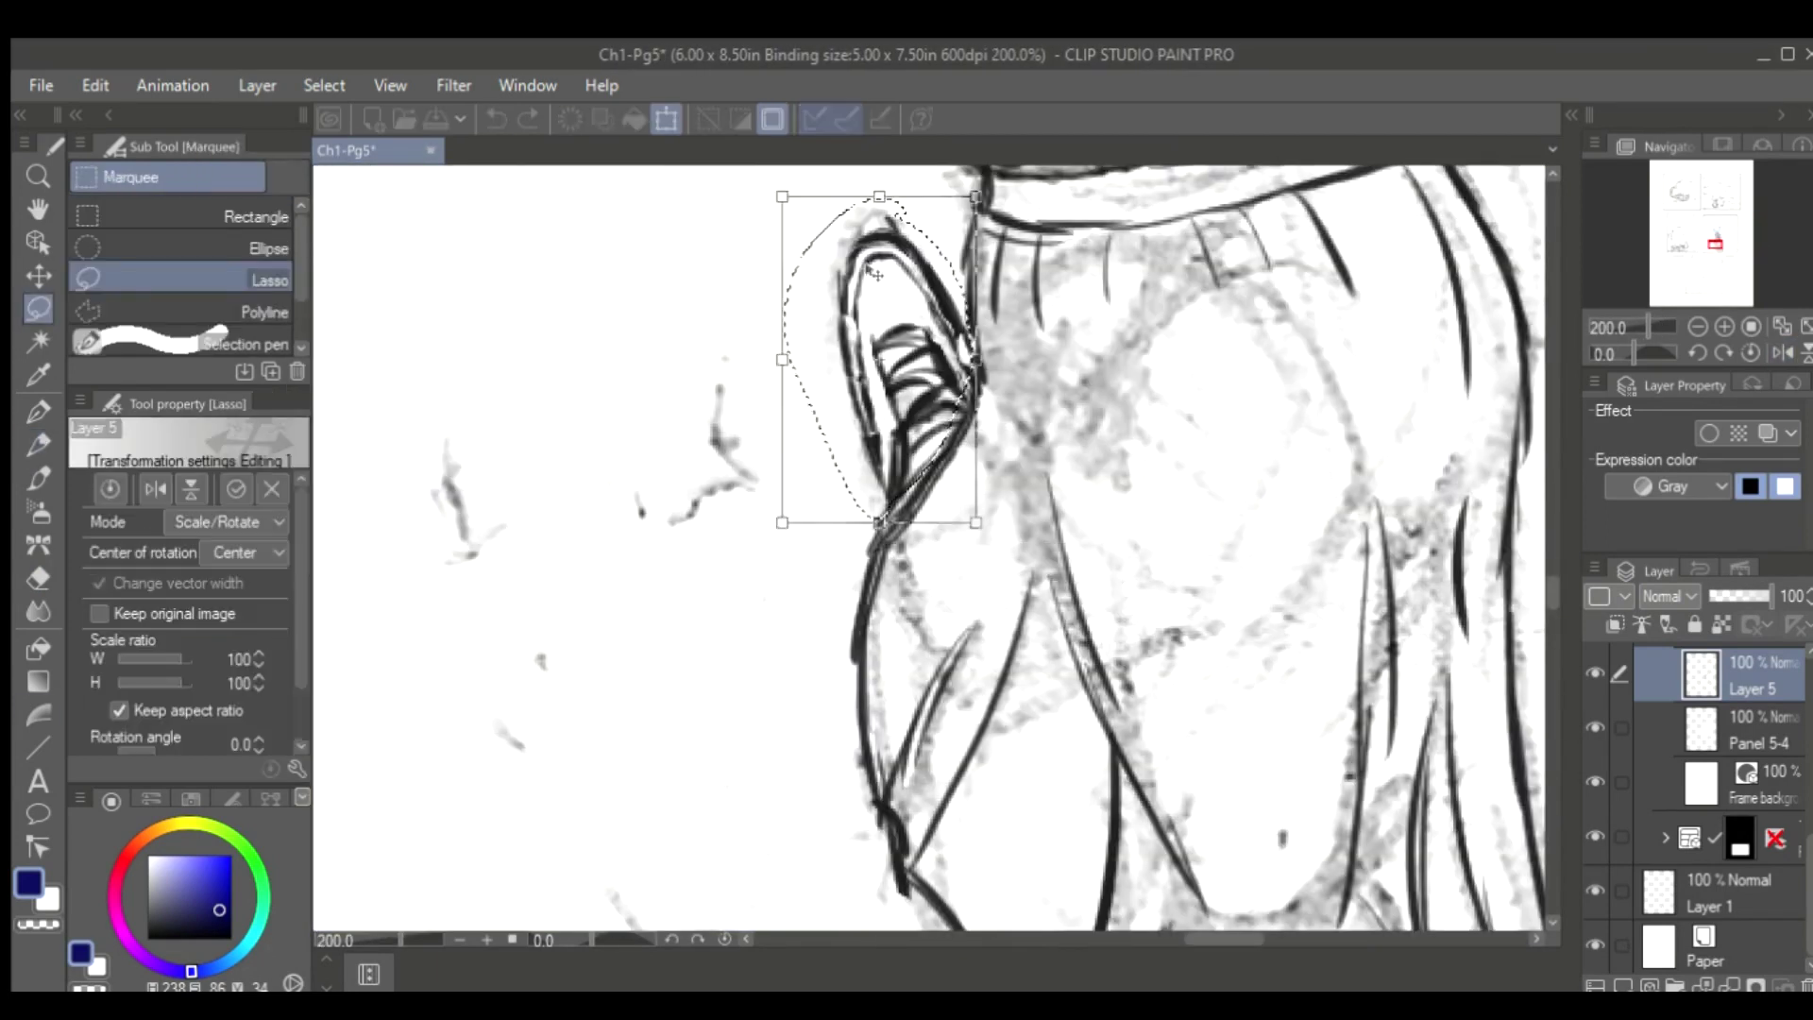
left_click(1783, 353)
mouse_move(1048, 311)
left_mouse_down()
mouse_move(1008, 269)
mouse_move(1067, 253)
left_mouse_up()
scroll(1068, 253, "down", 3)
left_click(1783, 353)
left_click_drag(1026, 405, 1023, 480)
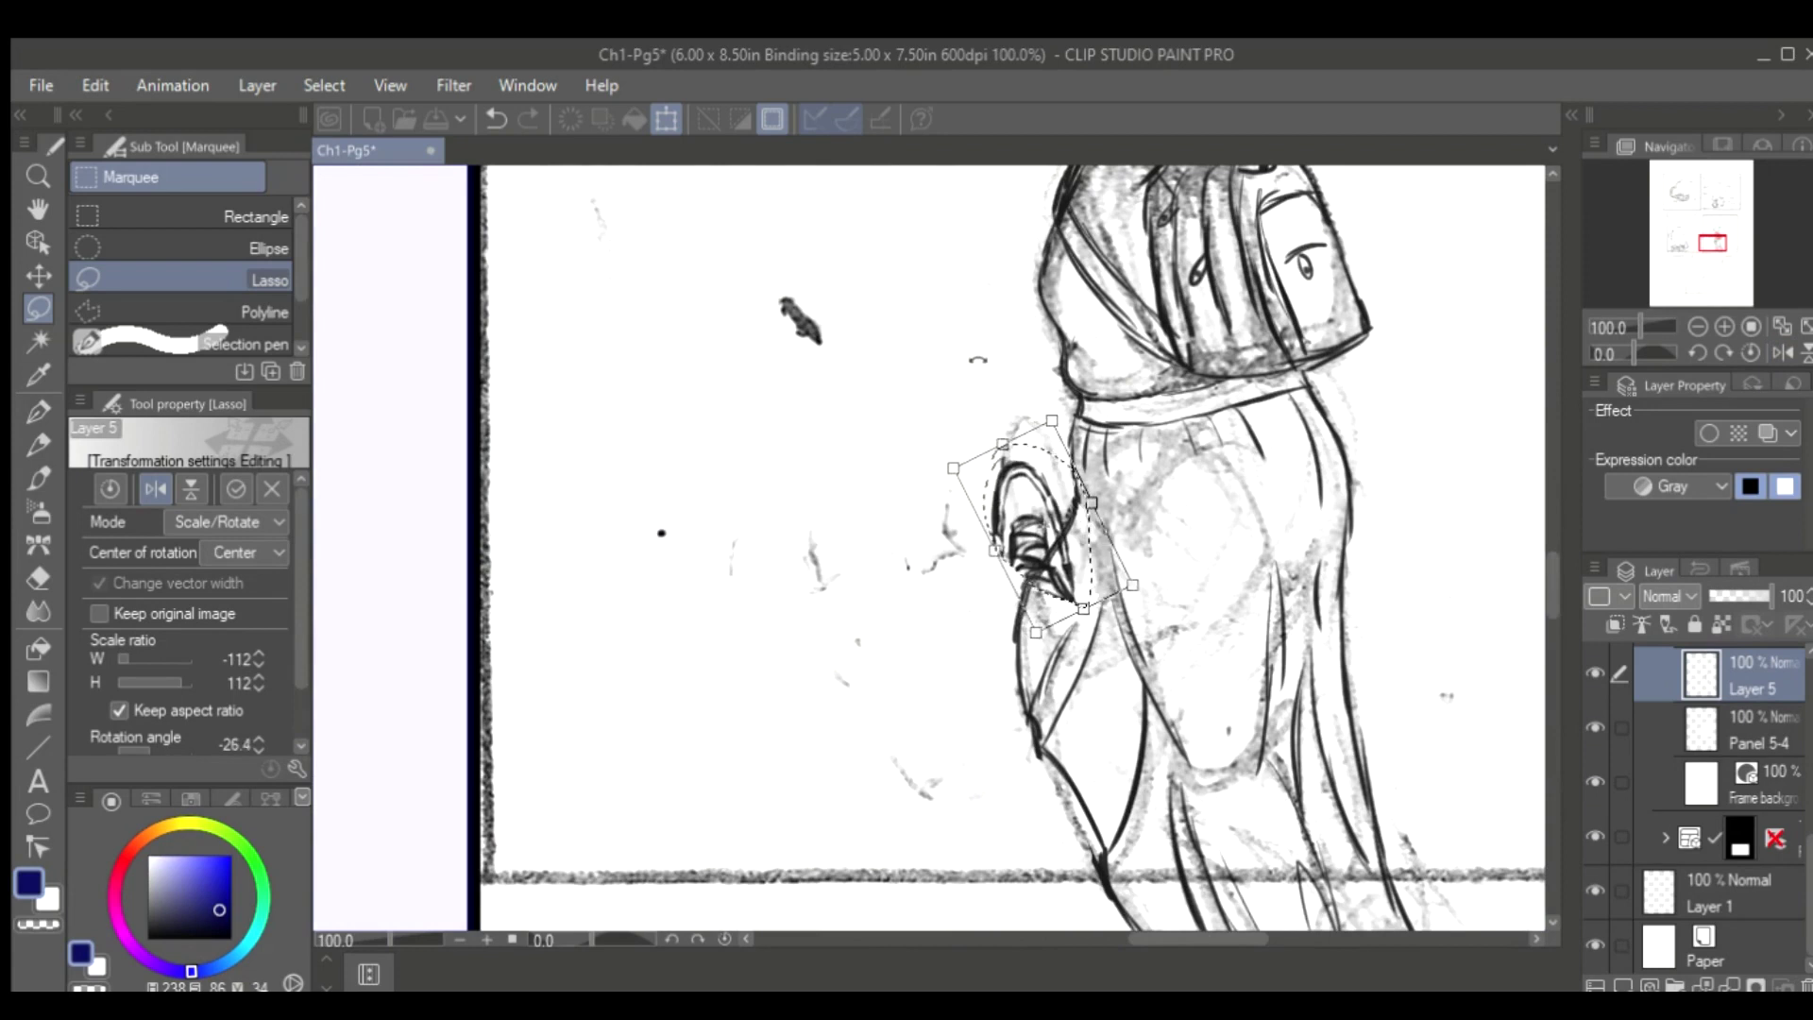
key("Return")
key("ctrl+d")
Extend the shoe's side and draw a thick rounded heel across the bent leg, erasing excess lines
scroll(850, 558, "up", 3)
key("p")
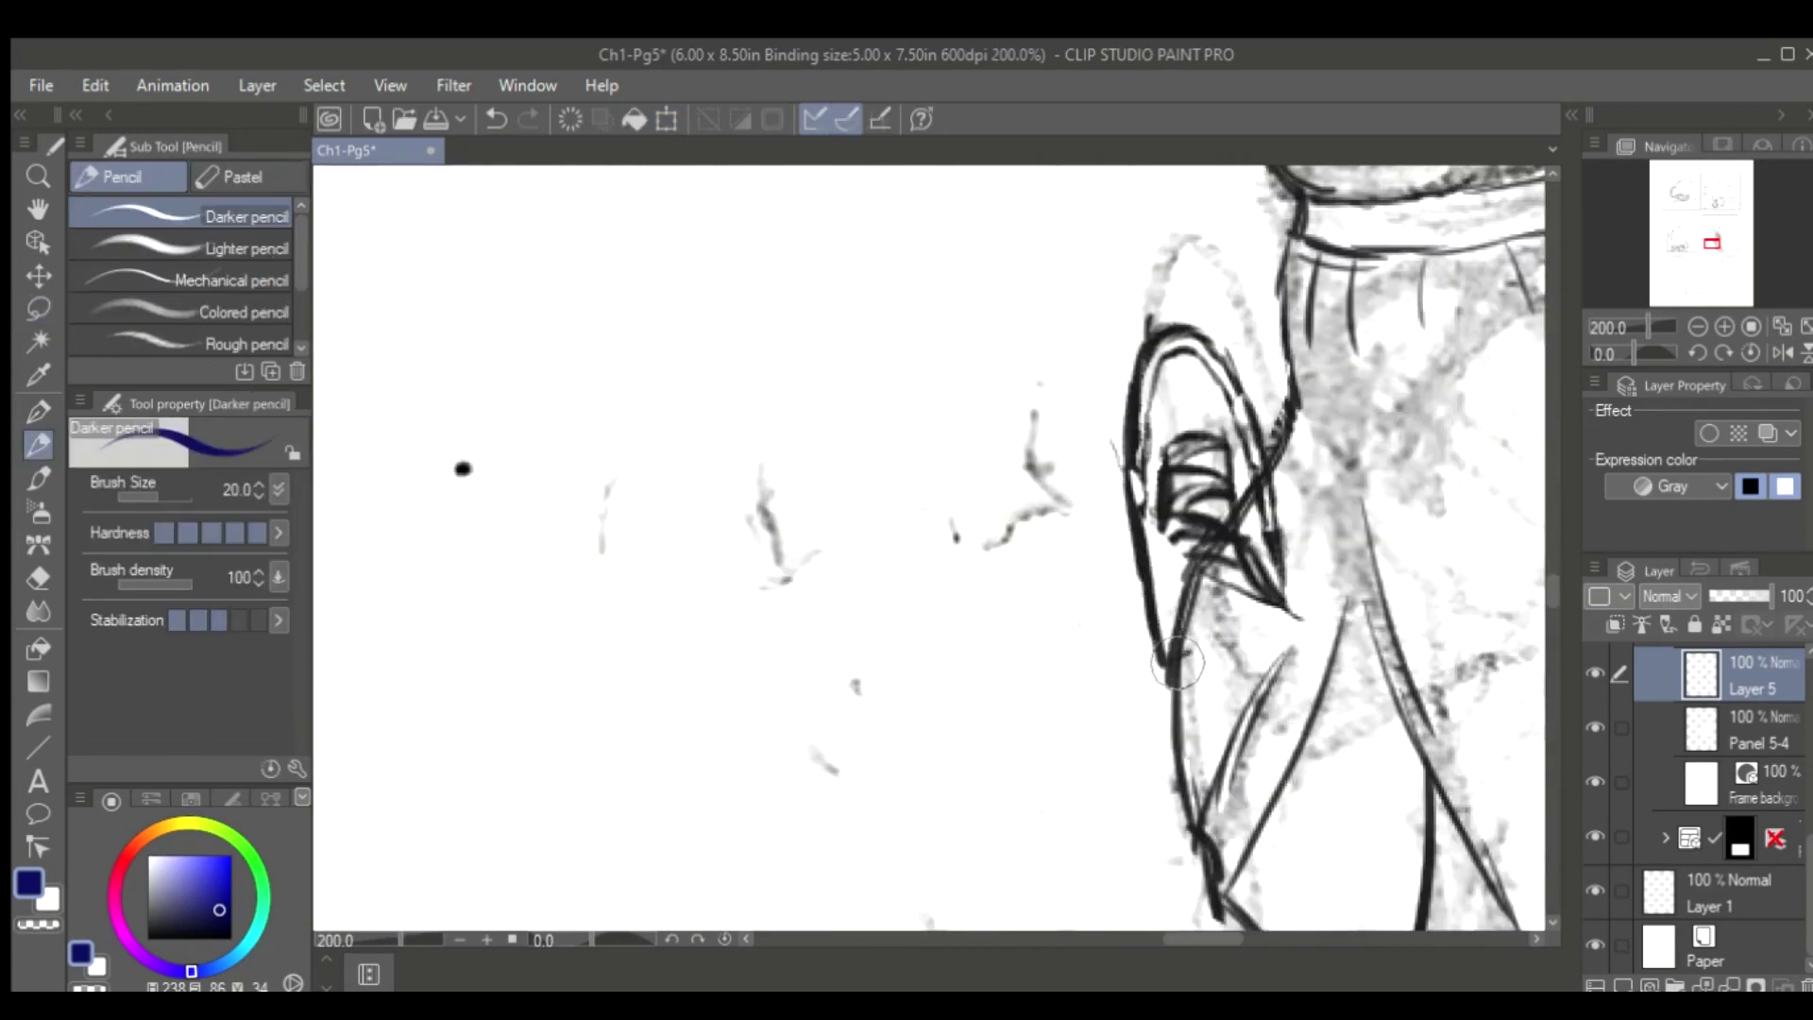
left_click(1151, 589)
scroll(1150, 589, "up", 2)
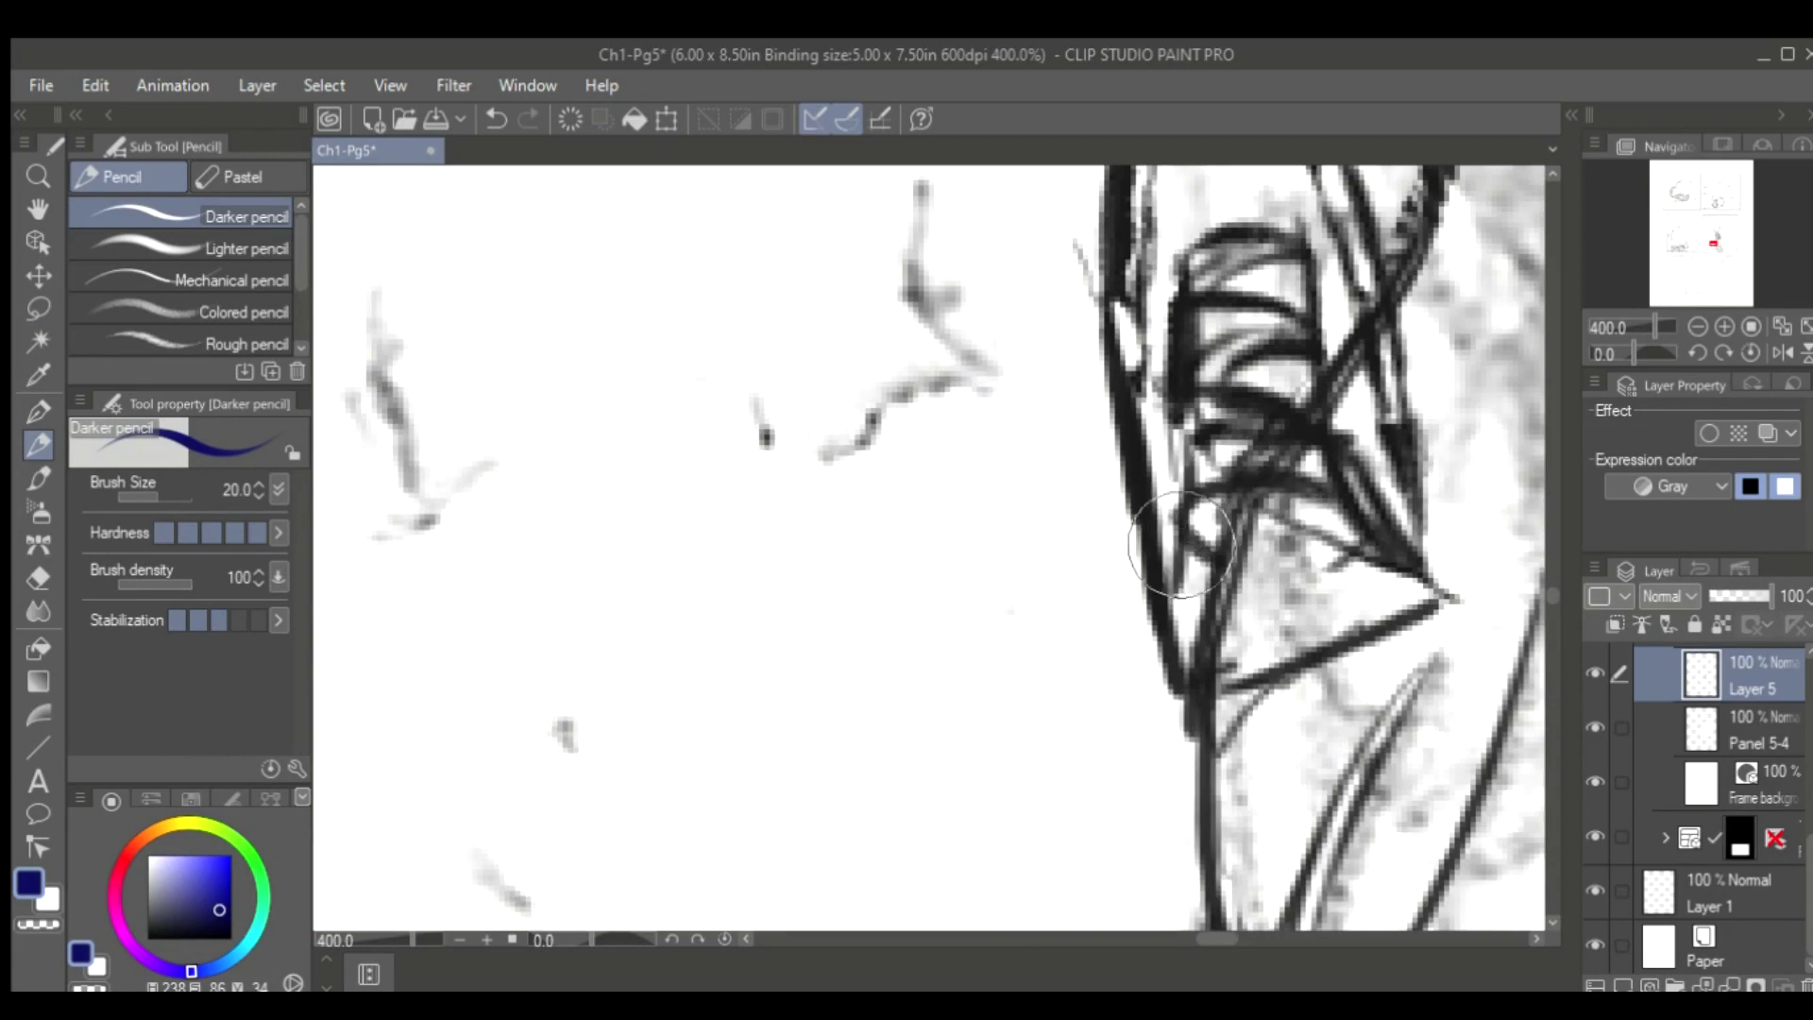
key("ctrl+z")
left_click_drag(1171, 684, 1426, 633)
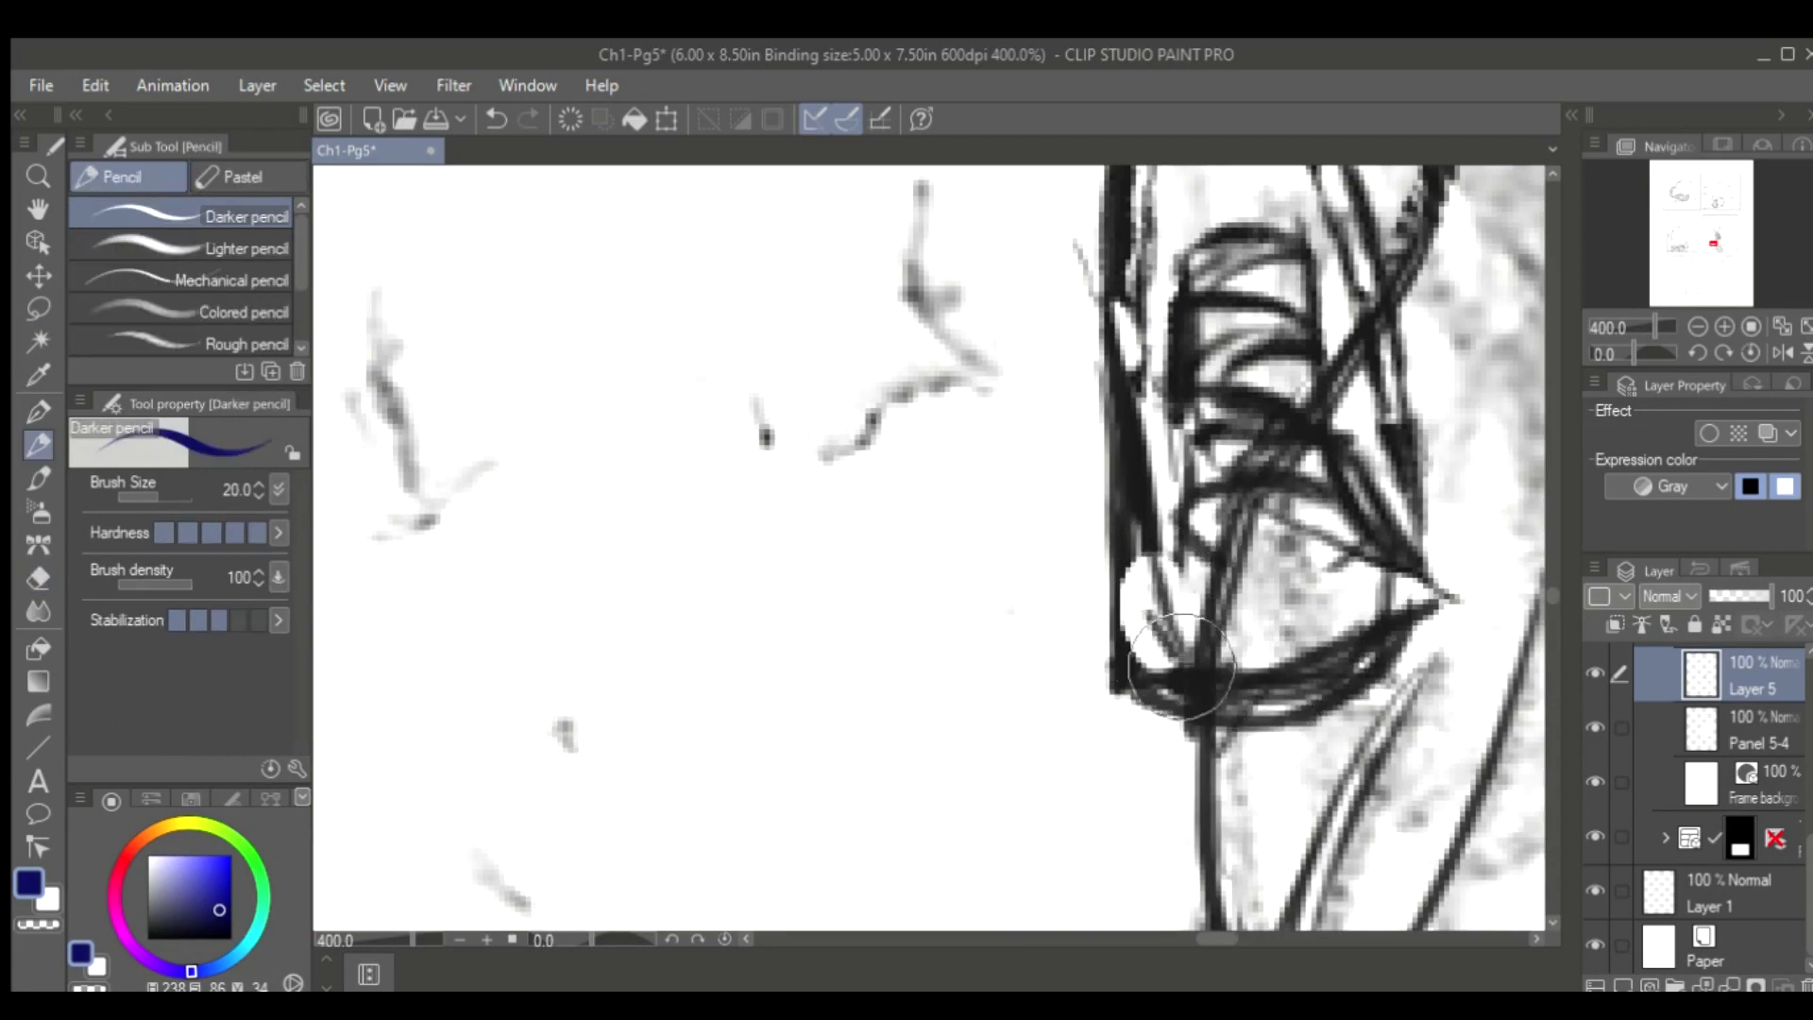
key("e")
key("p")
scroll(1100, 636, "down", 3)
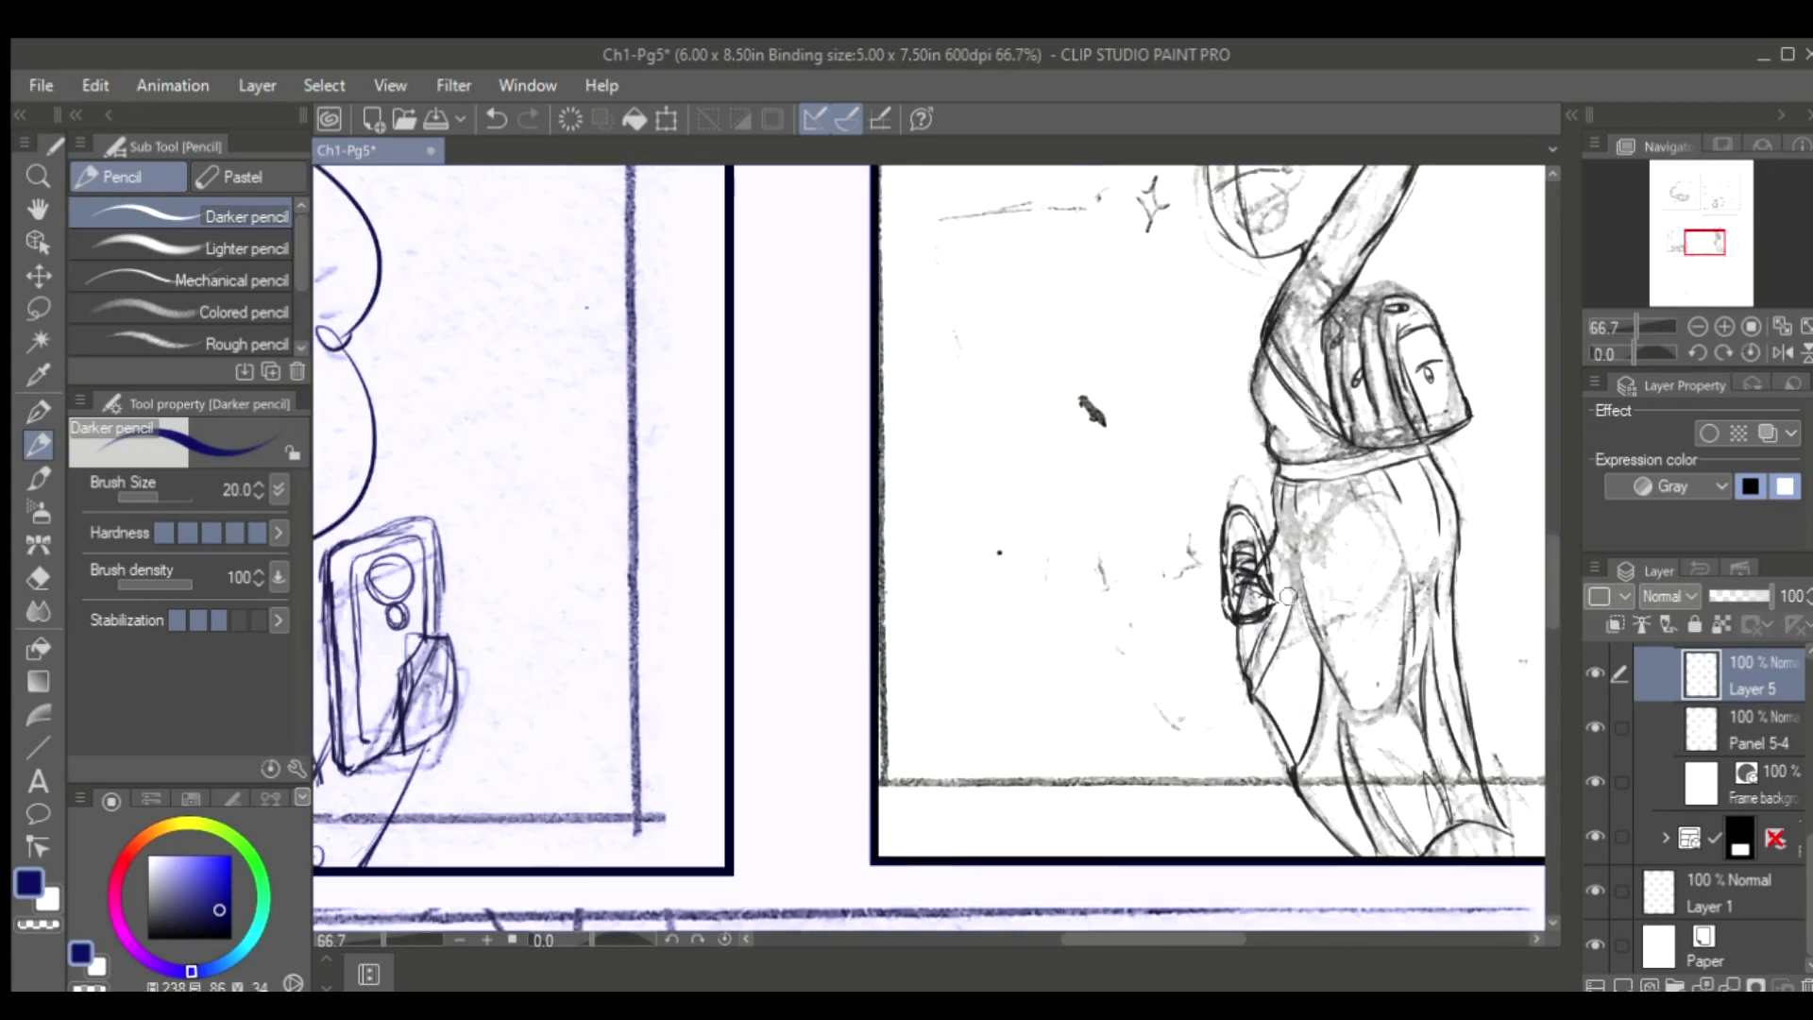
scroll(1279, 418, "up", 3)
key("e")
key("ctrl+z")
scroll(1279, 418, "down", 5)
scroll(1134, 312, "up", 3)
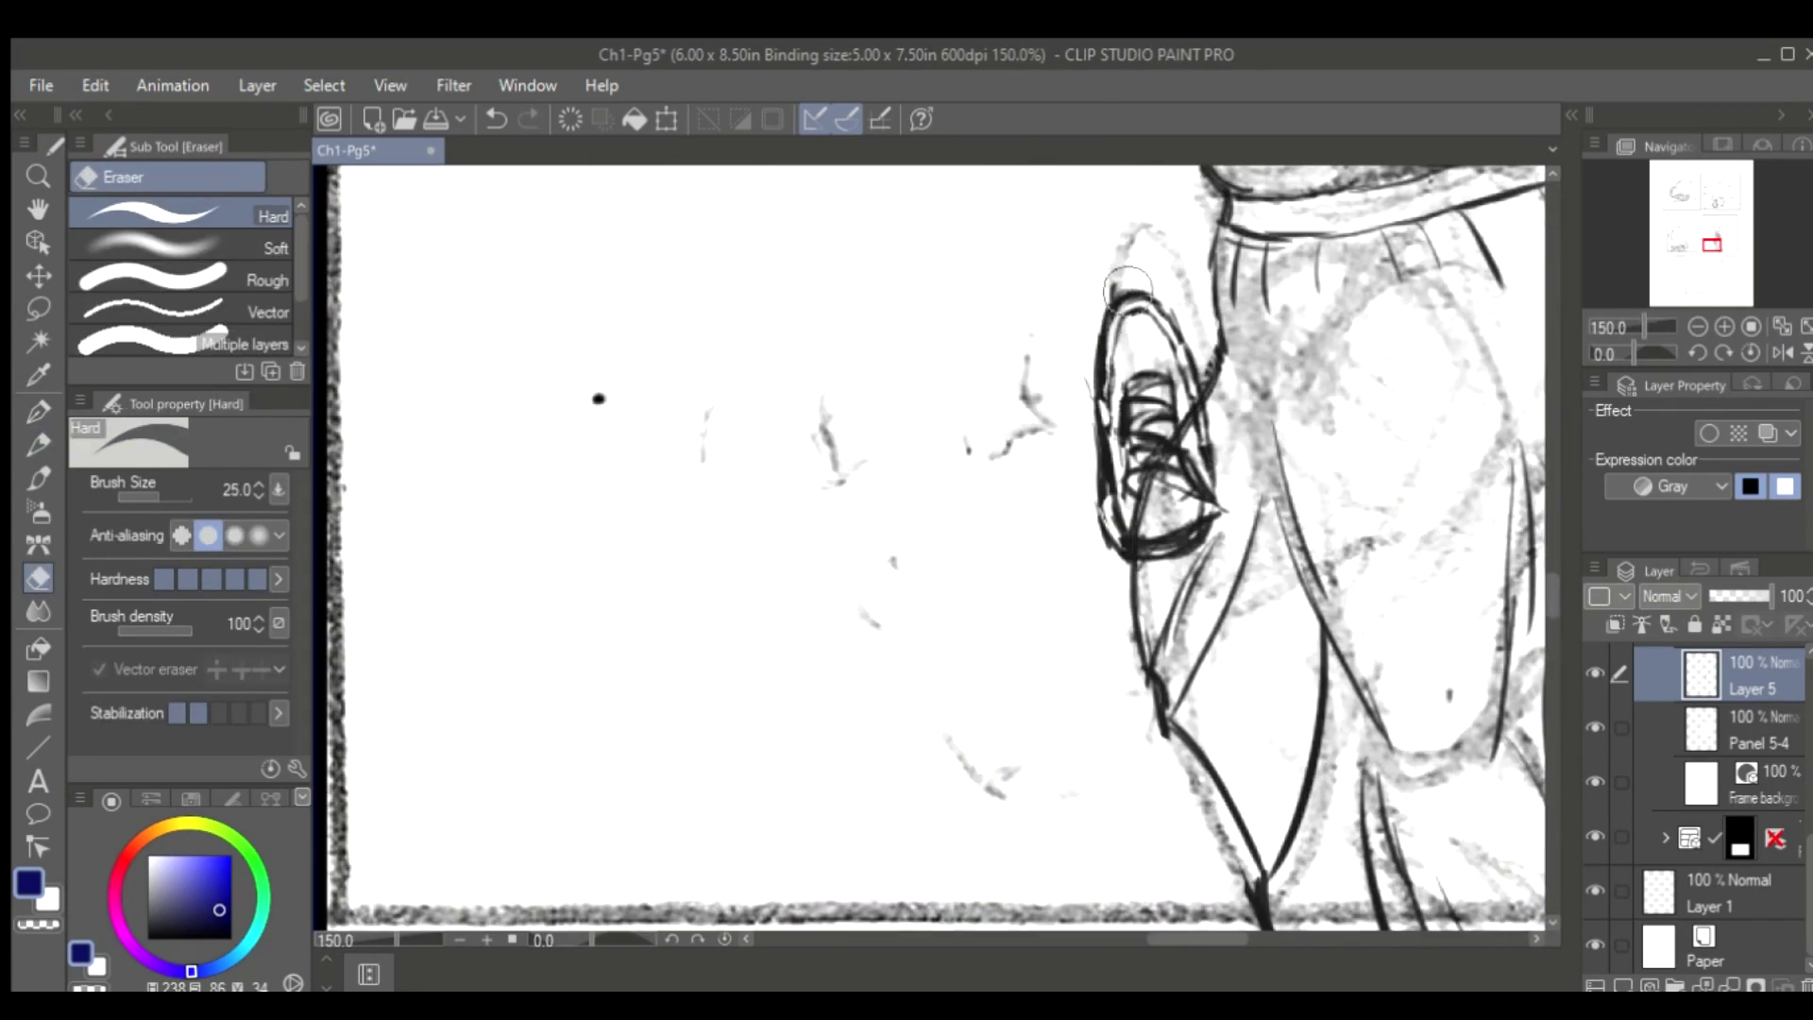
Lasso the shoe, rotate it -5.5 degrees, move it down along the bent leg and apply the transformation
key("m")
key("ctrl+t")
mouse_move(1129, 275)
left_mouse_down()
mouse_move(1145, 317)
mouse_move(1096, 411)
mouse_move(1080, 407)
left_mouse_up()
key("h")
key("h")
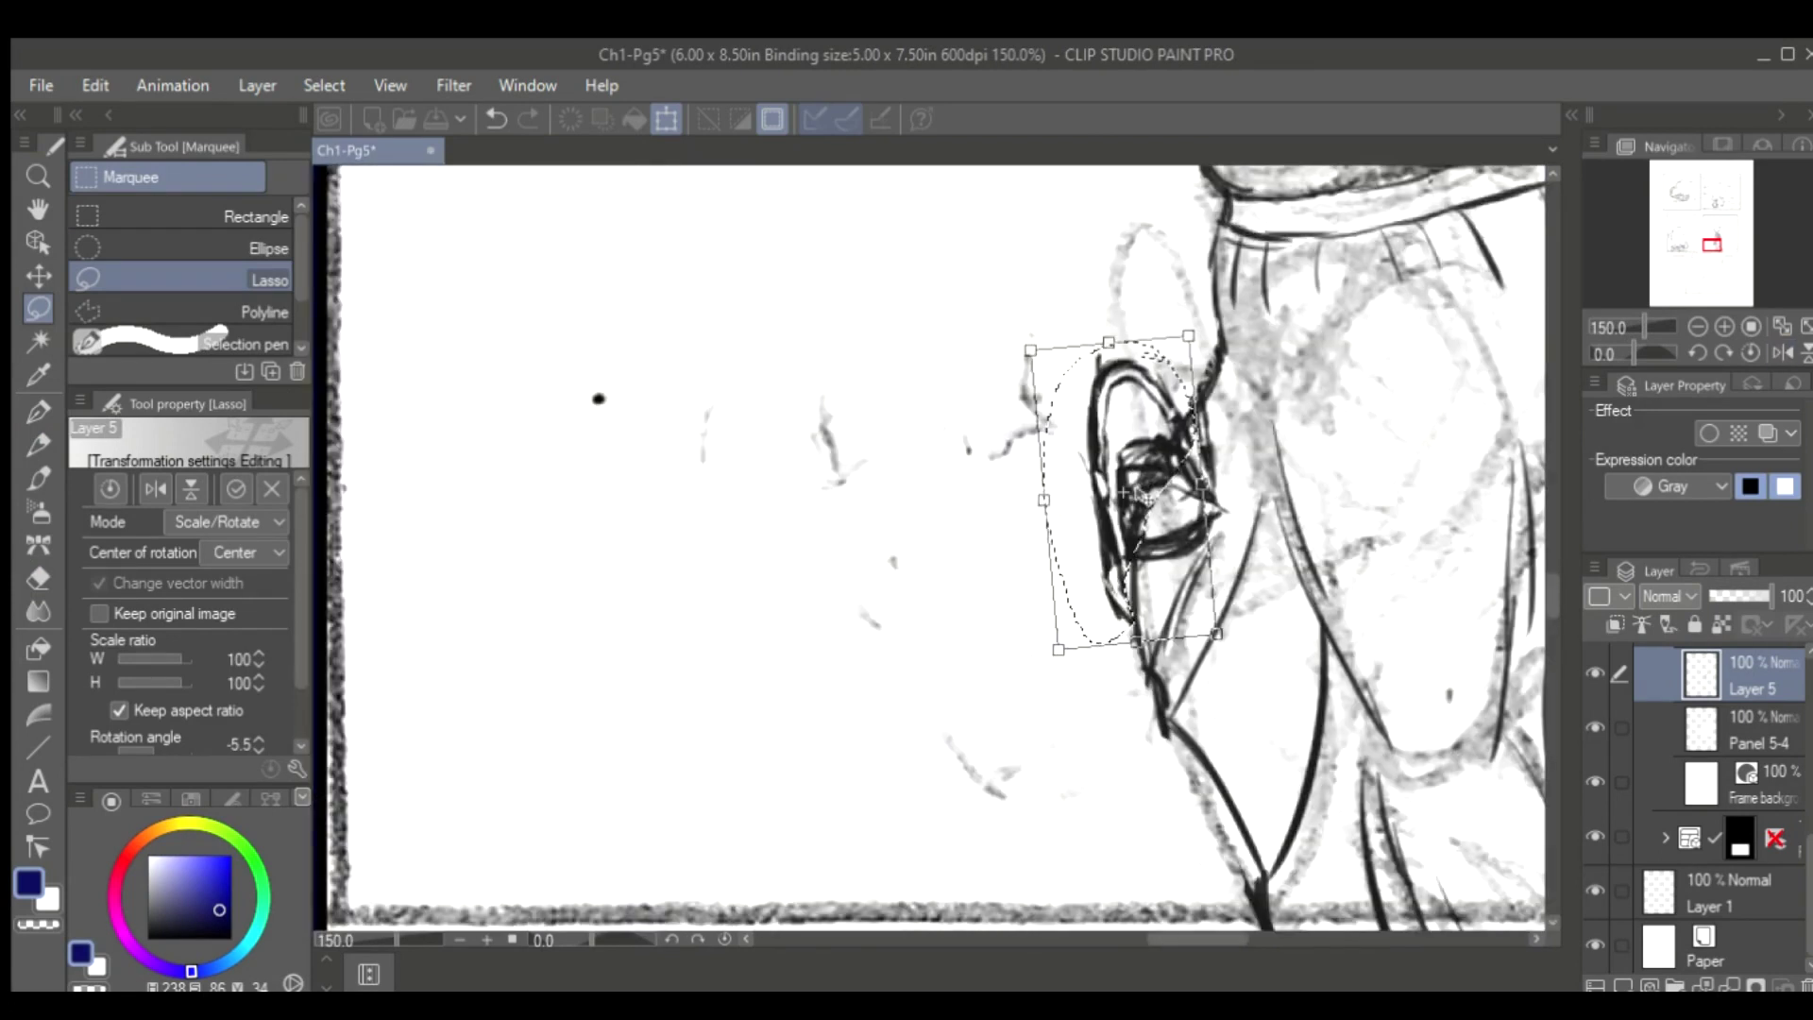
key("Return")
Lasso and remove the leftover heel lines overlapping the leg, deselect, and save the page
scroll(1162, 482, "up", 3)
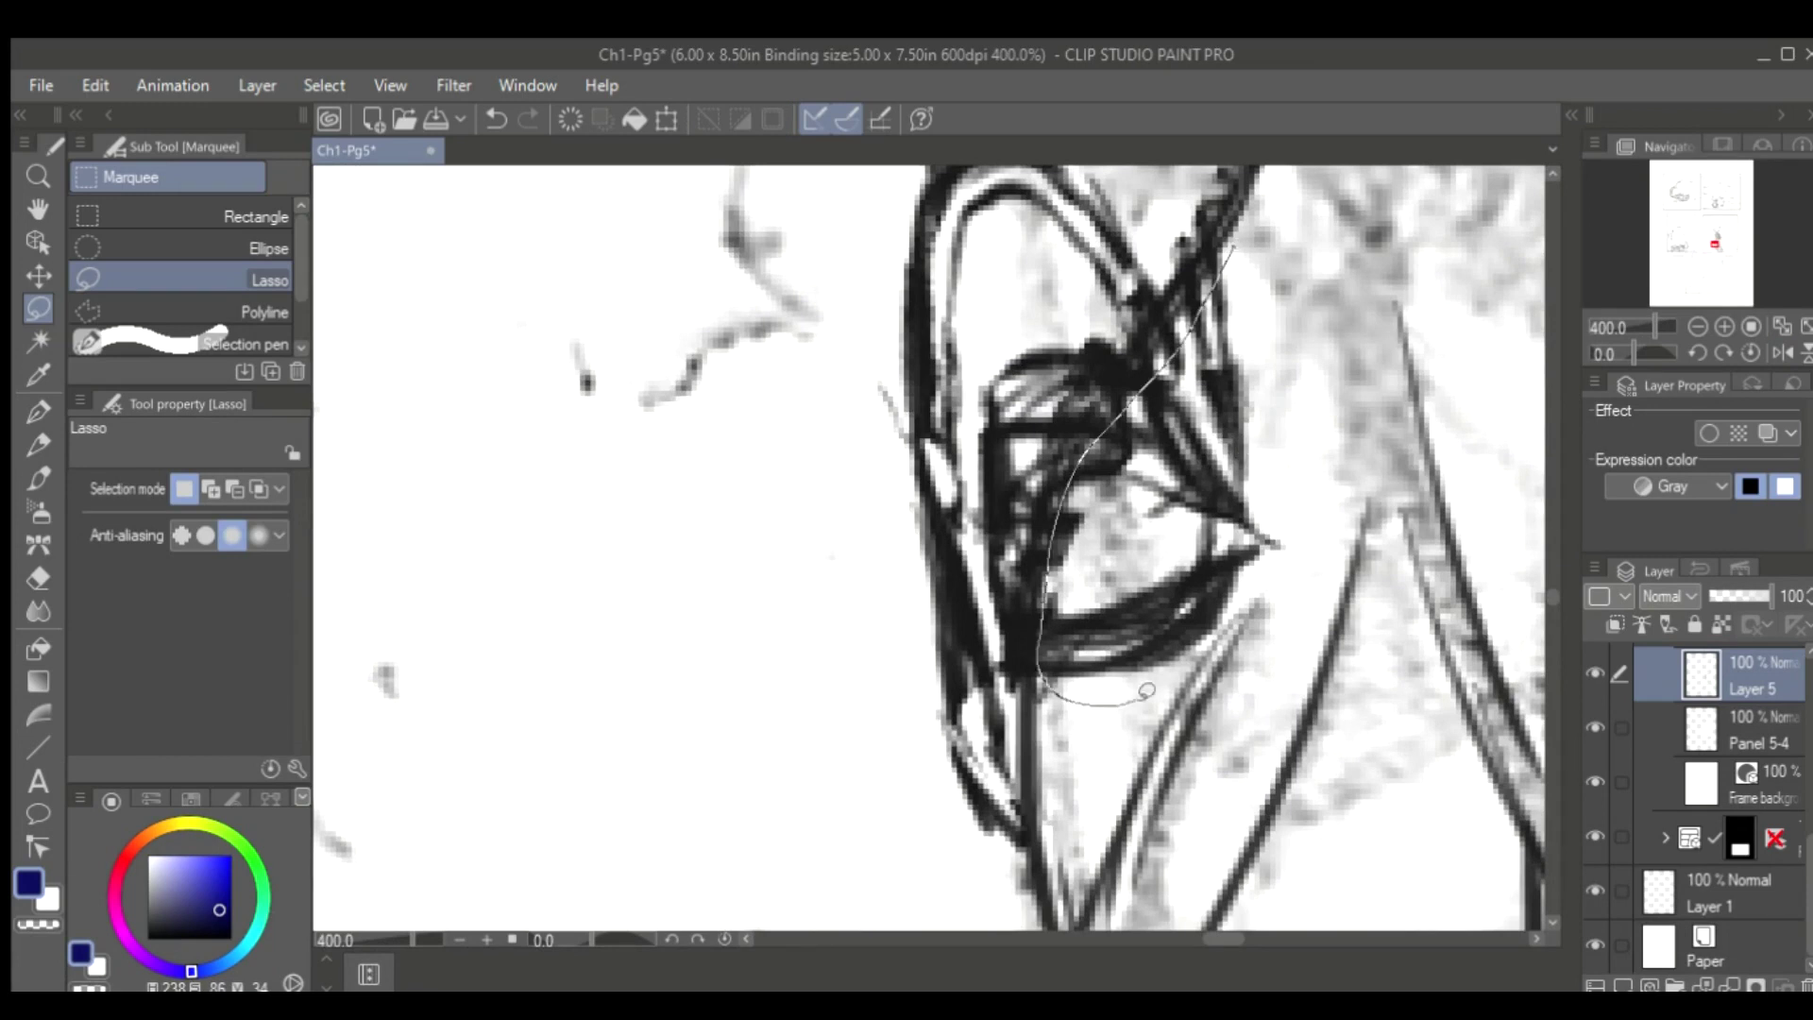
left_click_drag(1147, 690, 1265, 566)
key("ctrl+d")
scroll(1280, 288, "down", 3)
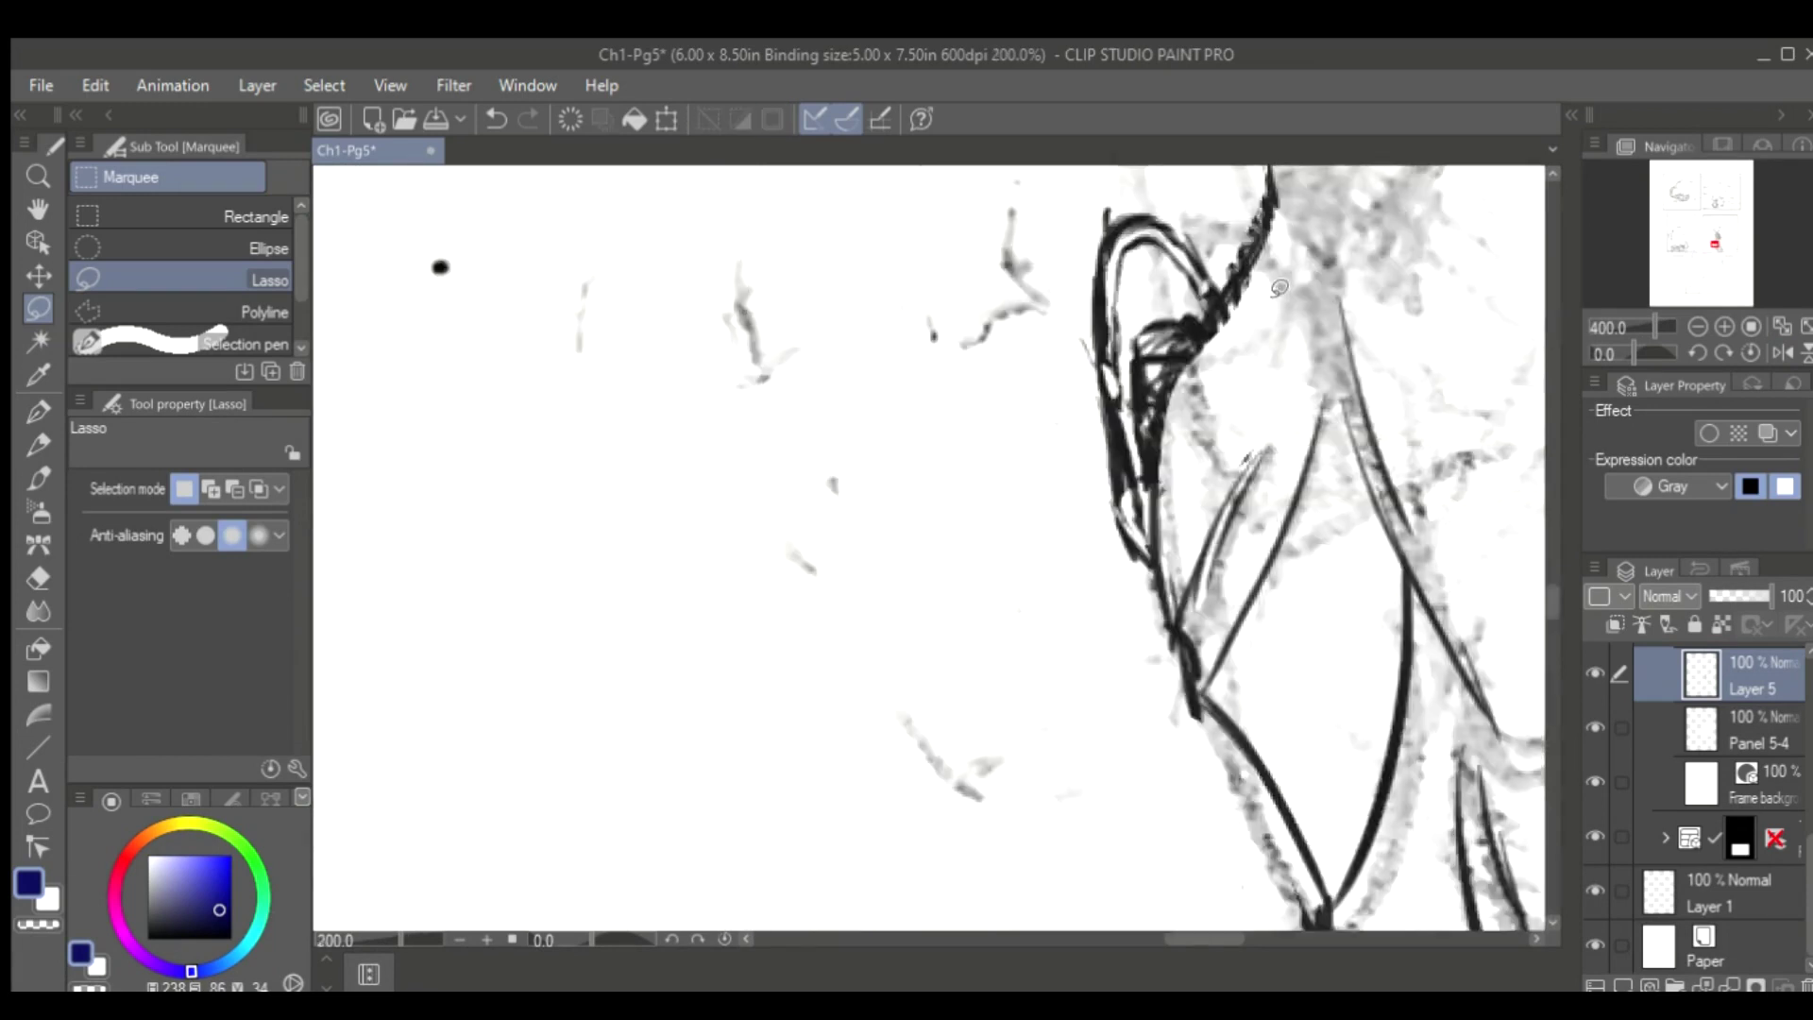
scroll(1280, 288, "down", 4)
key("ctrl+s")
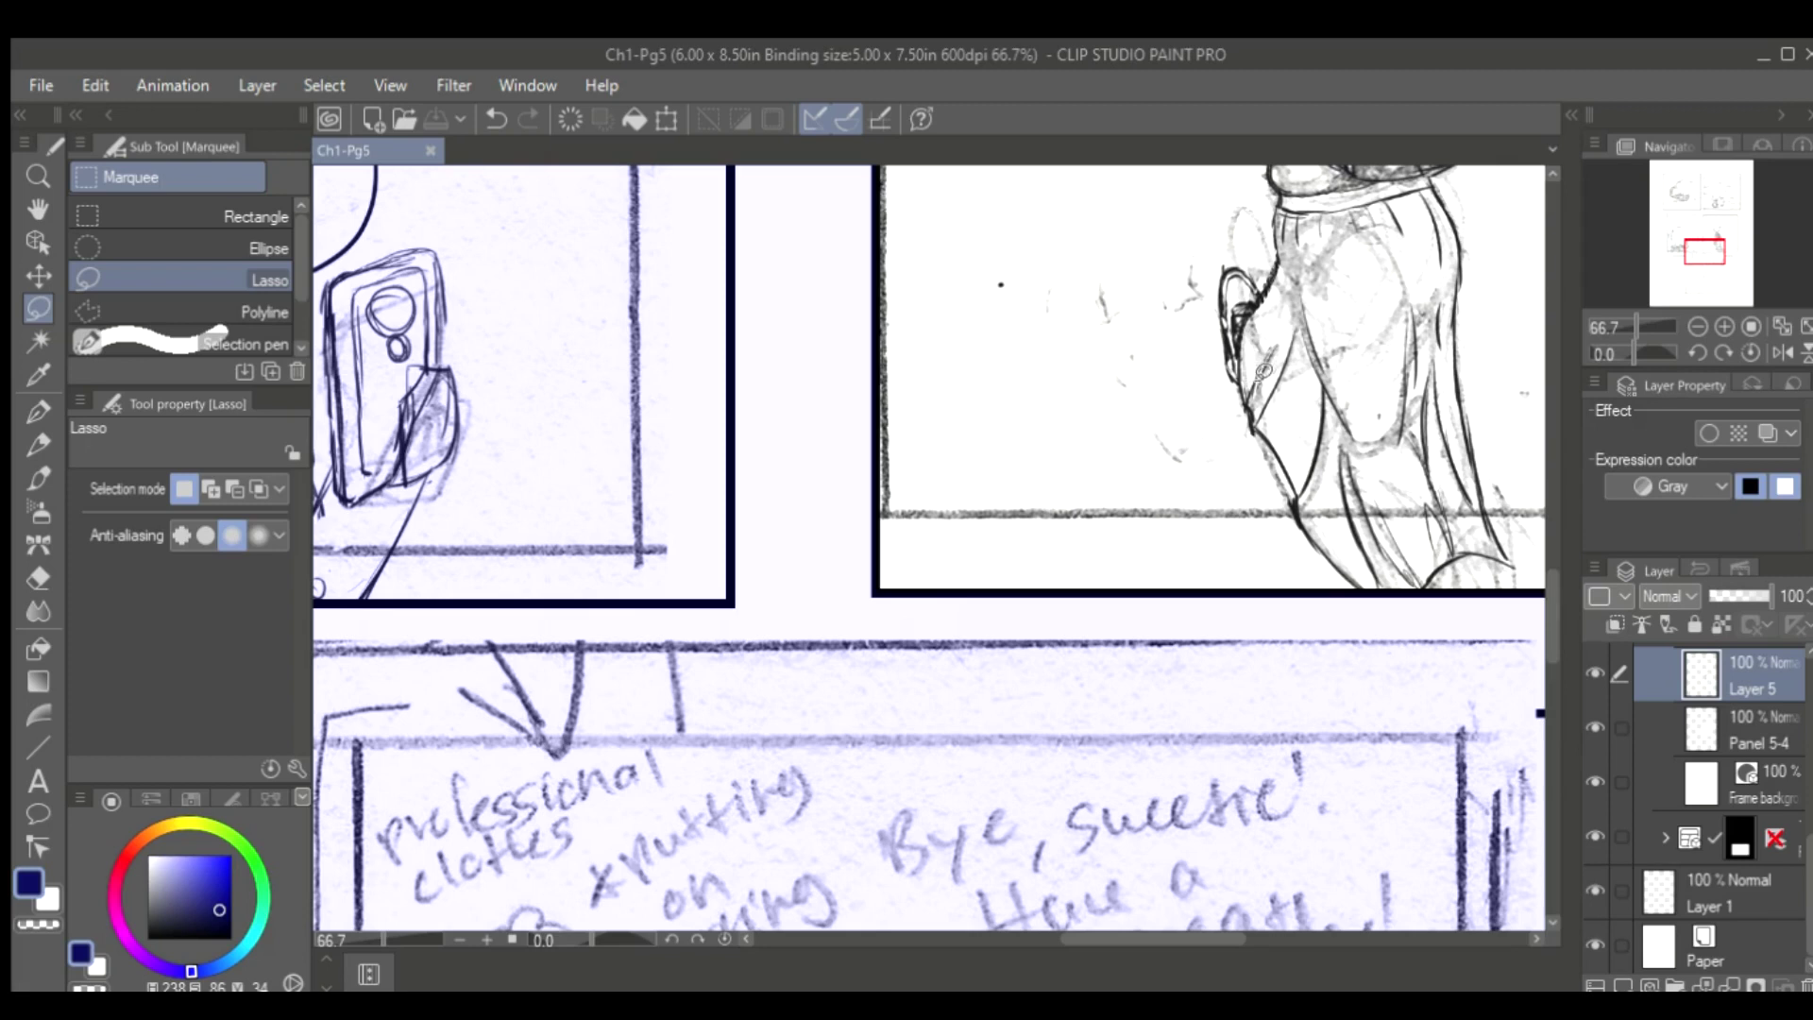
Redraw the head outline's upper curve beside the raised arm in the fourth panel with the Darker pencil
scroll(1276, 371, "right", 5)
scroll(1409, 400, "down", 5)
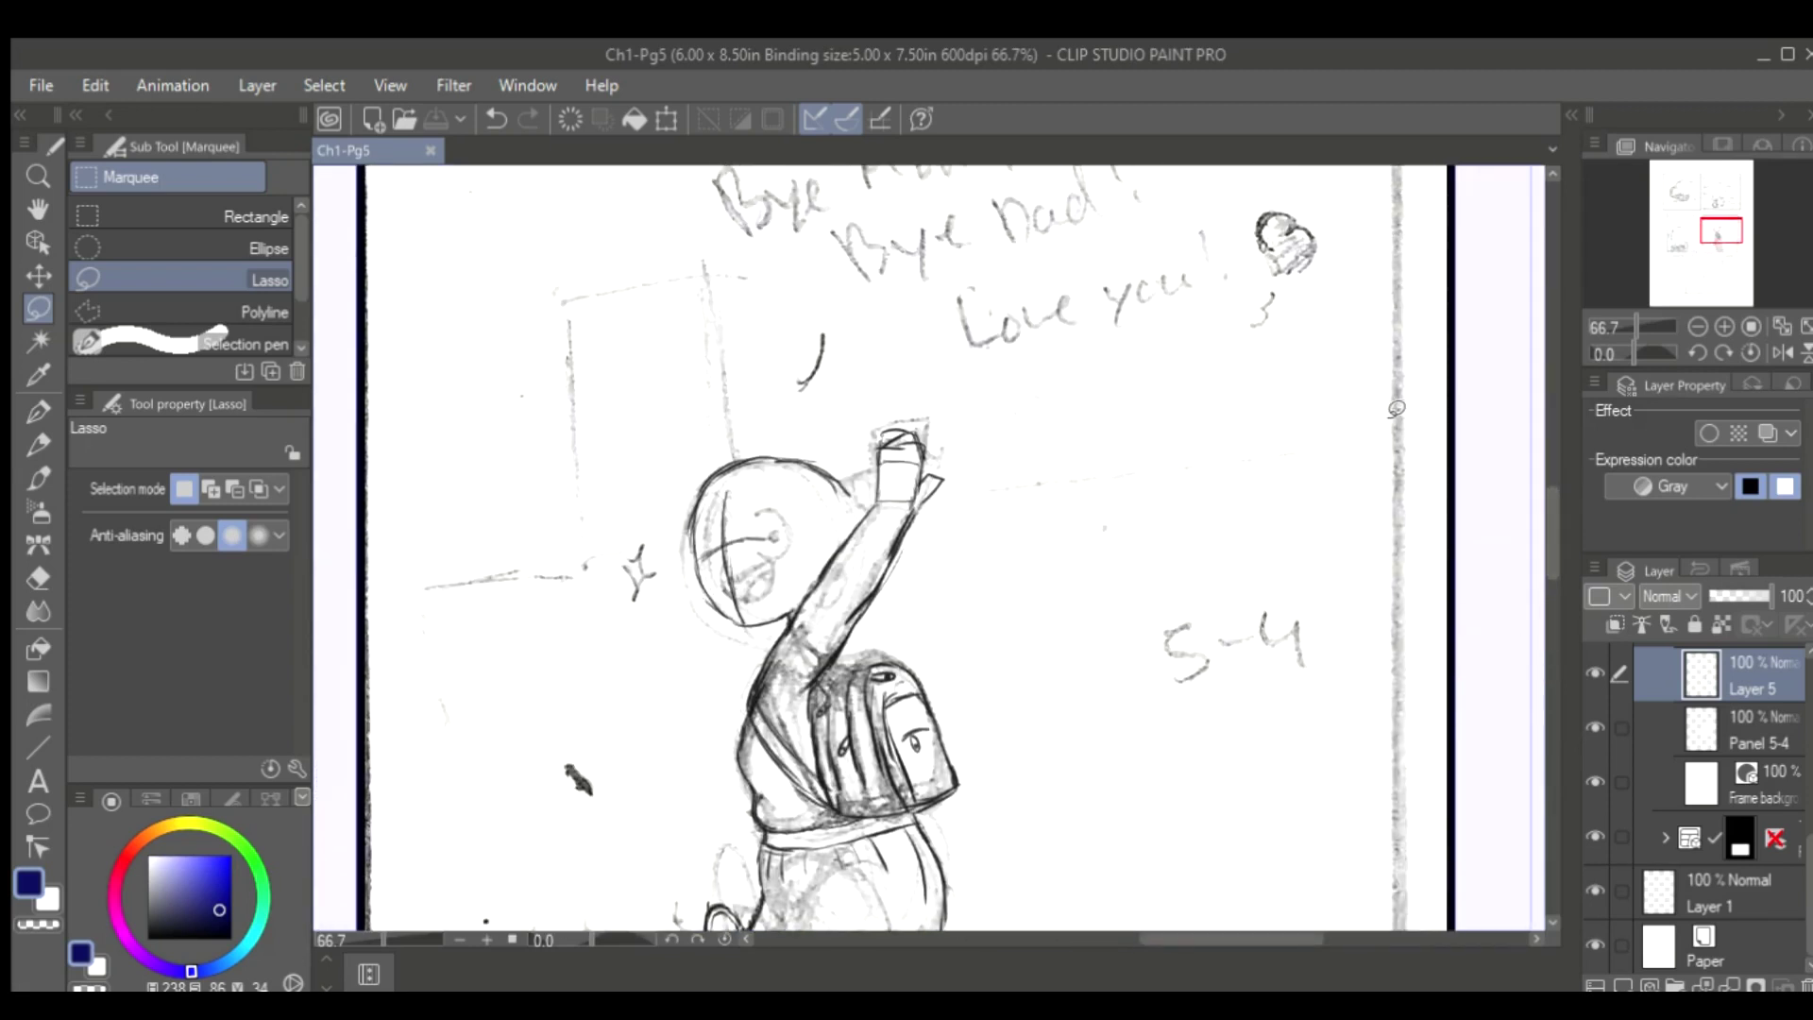
scroll(628, 836, "up", 2)
key("p")
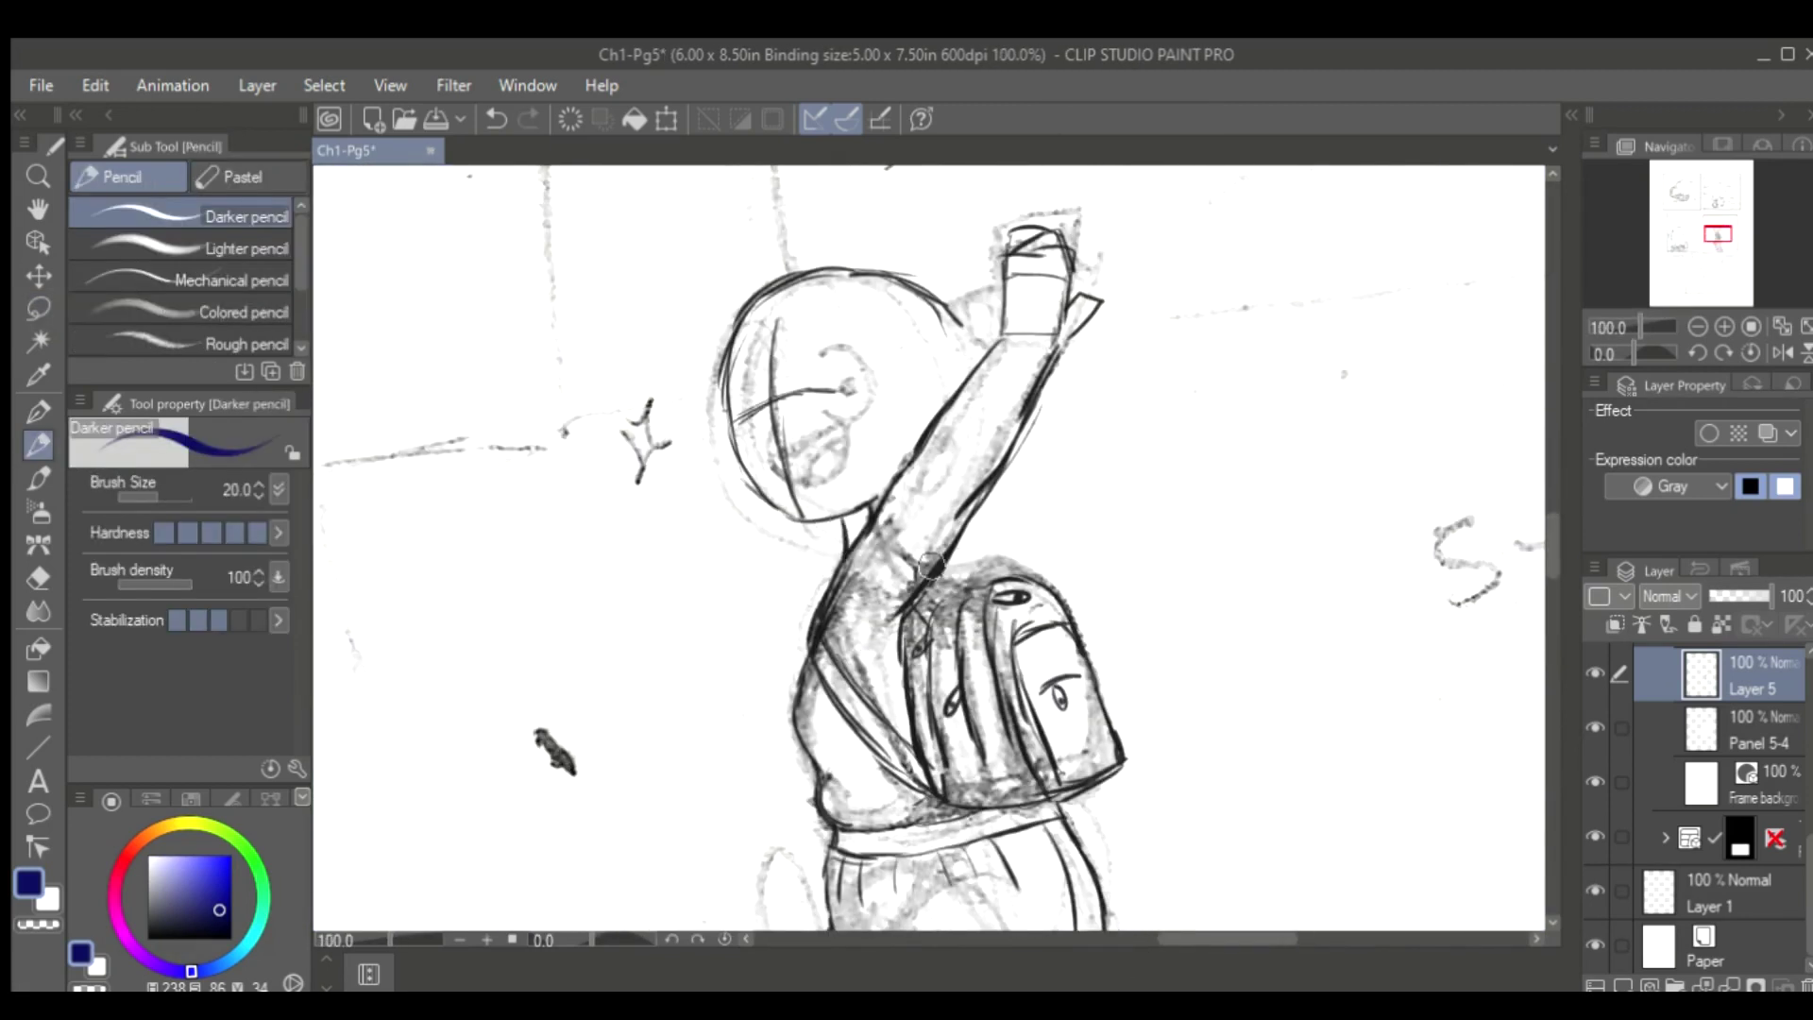
scroll(930, 565, "up", 6)
key("ctrl+z")
left_click_drag(1010, 424, 960, 385)
scroll(960, 384, "down", 7)
scroll(1462, 498, "up", 2)
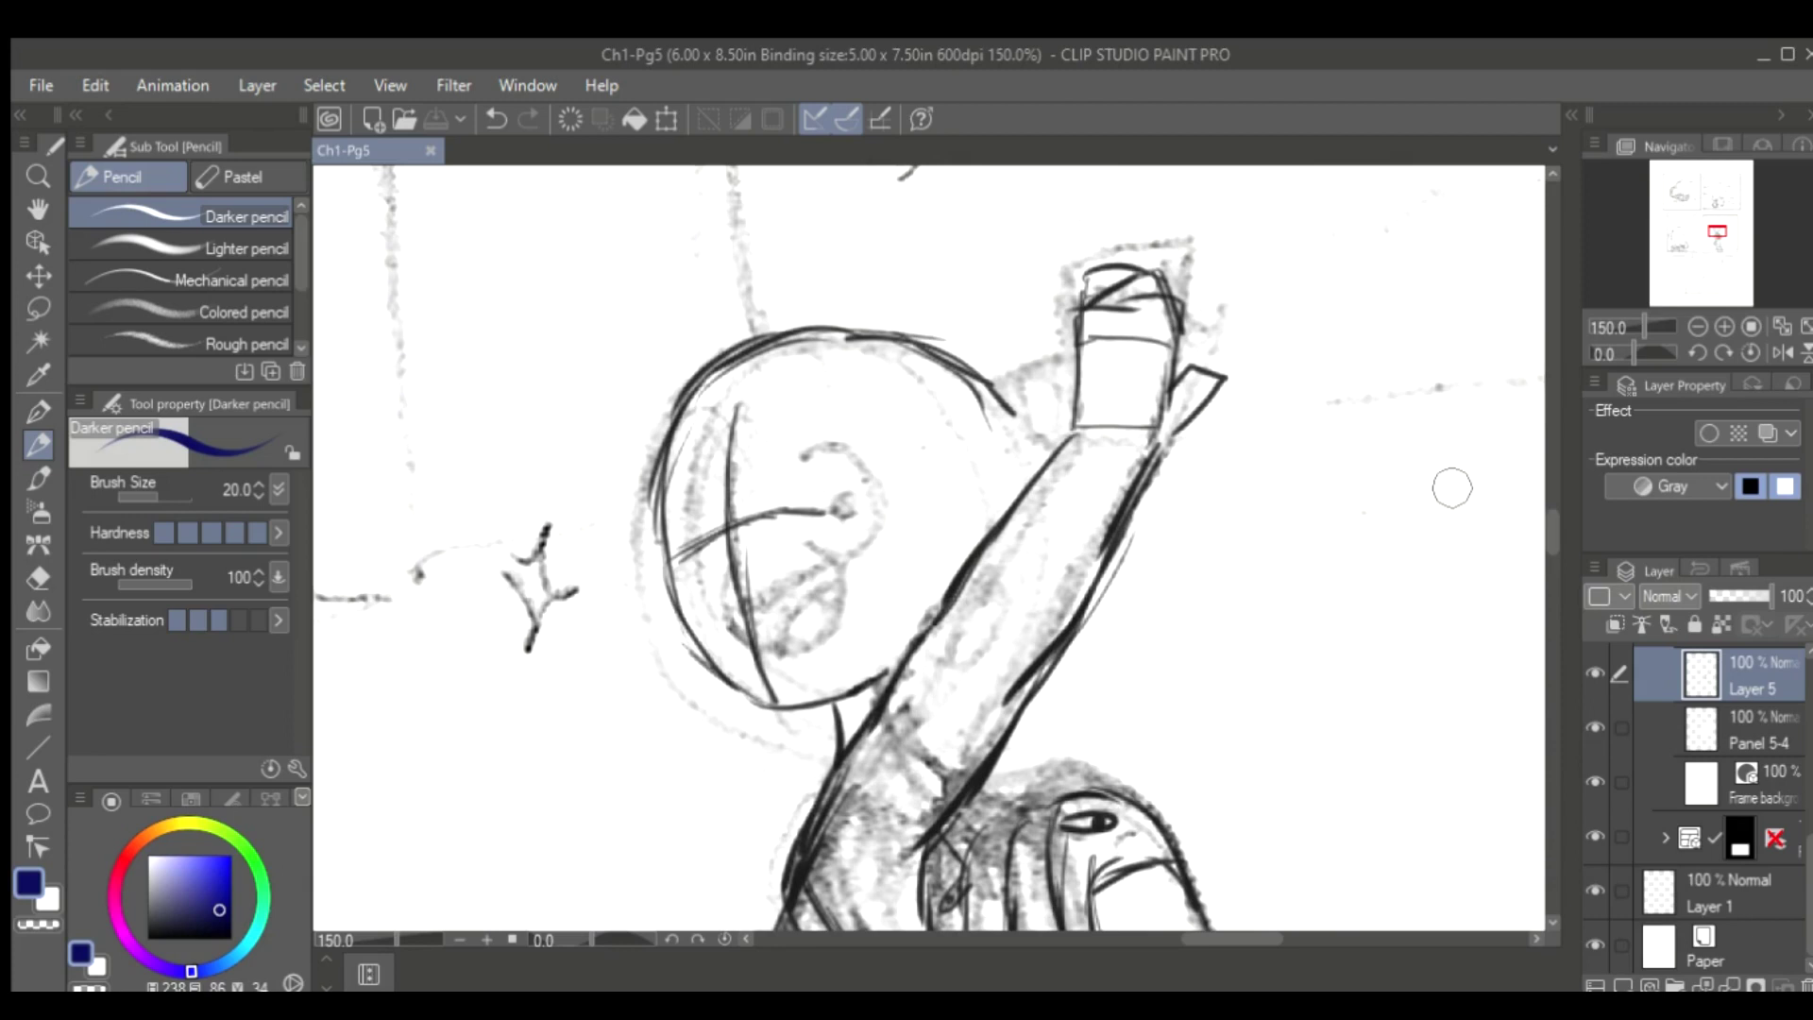
Lasso the raised hand, scale it to 129%, rotate it -5.3 degrees, move it lower onto the forearm and apply the transformation
left_click(38, 309)
key("ctrl+t")
mouse_move(1086, 241)
left_mouse_down()
mouse_move(1228, 444)
mouse_move(1209, 407)
mouse_move(1249, 441)
mouse_move(1276, 587)
left_mouse_up()
key("Escape")
key("ctrl+t")
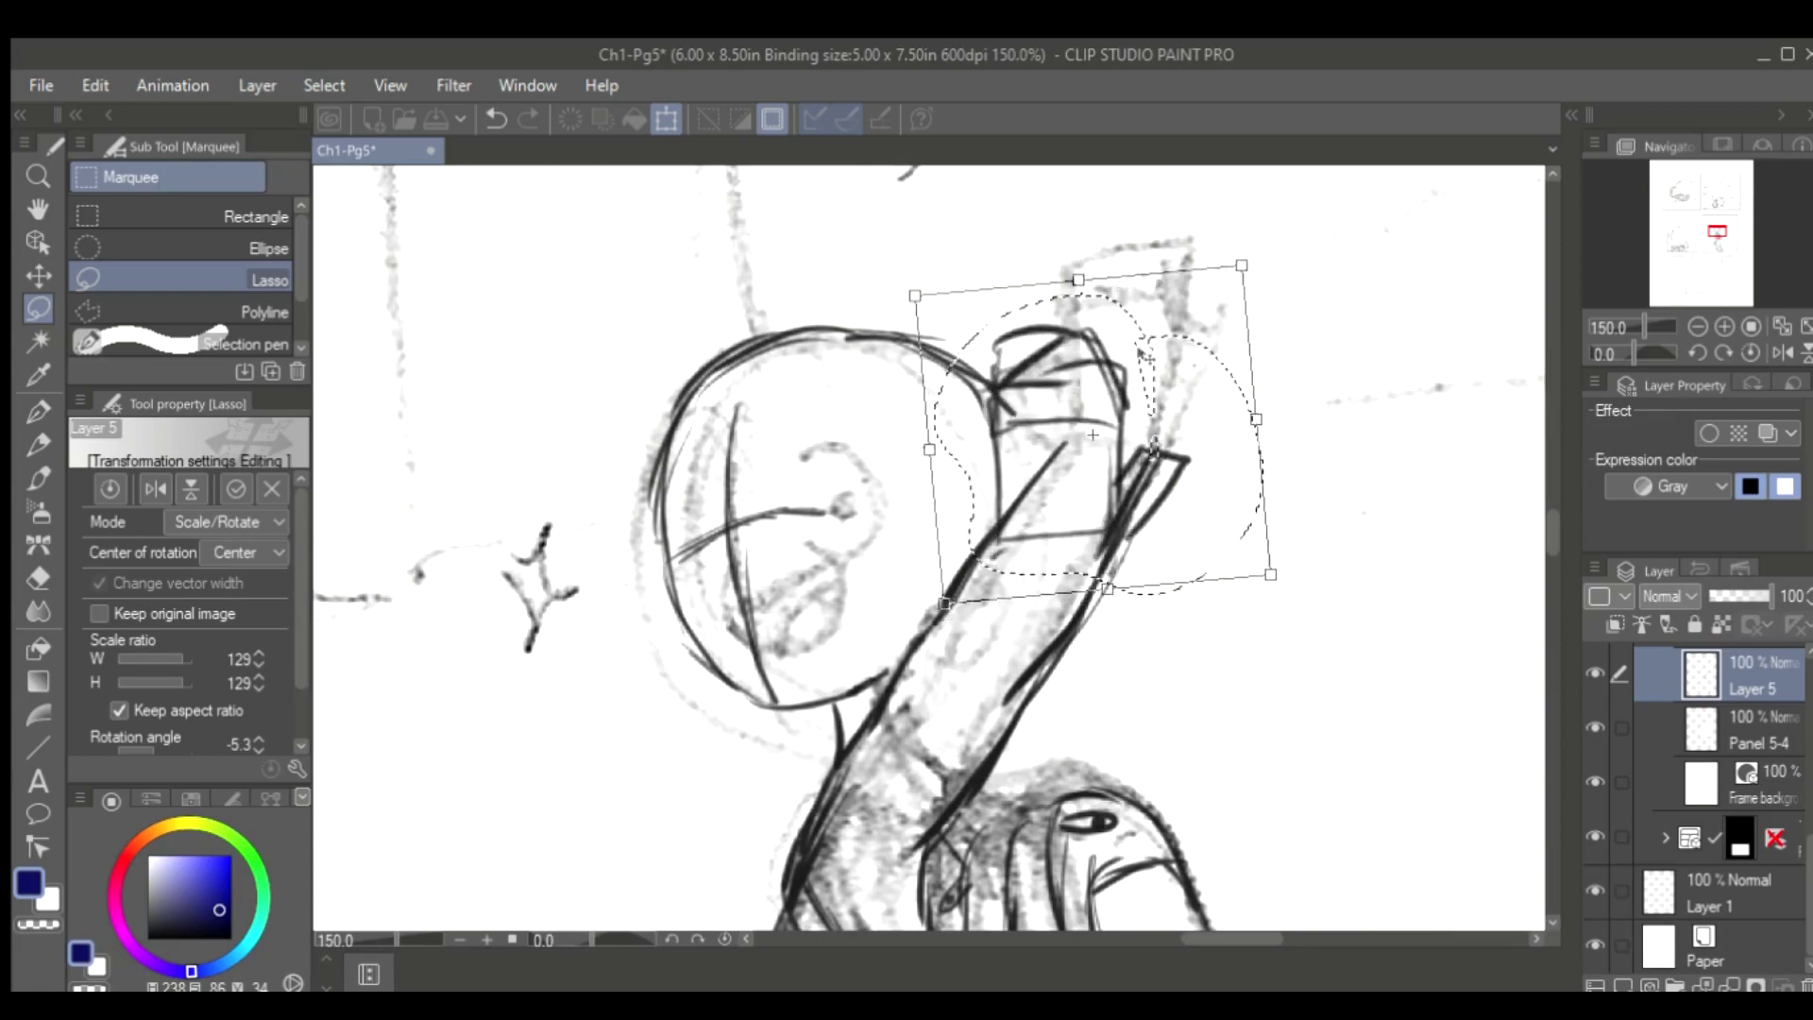
key("Return")
Mirror the canvas view, lasso and delete the overlapping lines inside the enlarged hand, and deselect
key("h")
left_click_drag(1171, 654, 879, 283)
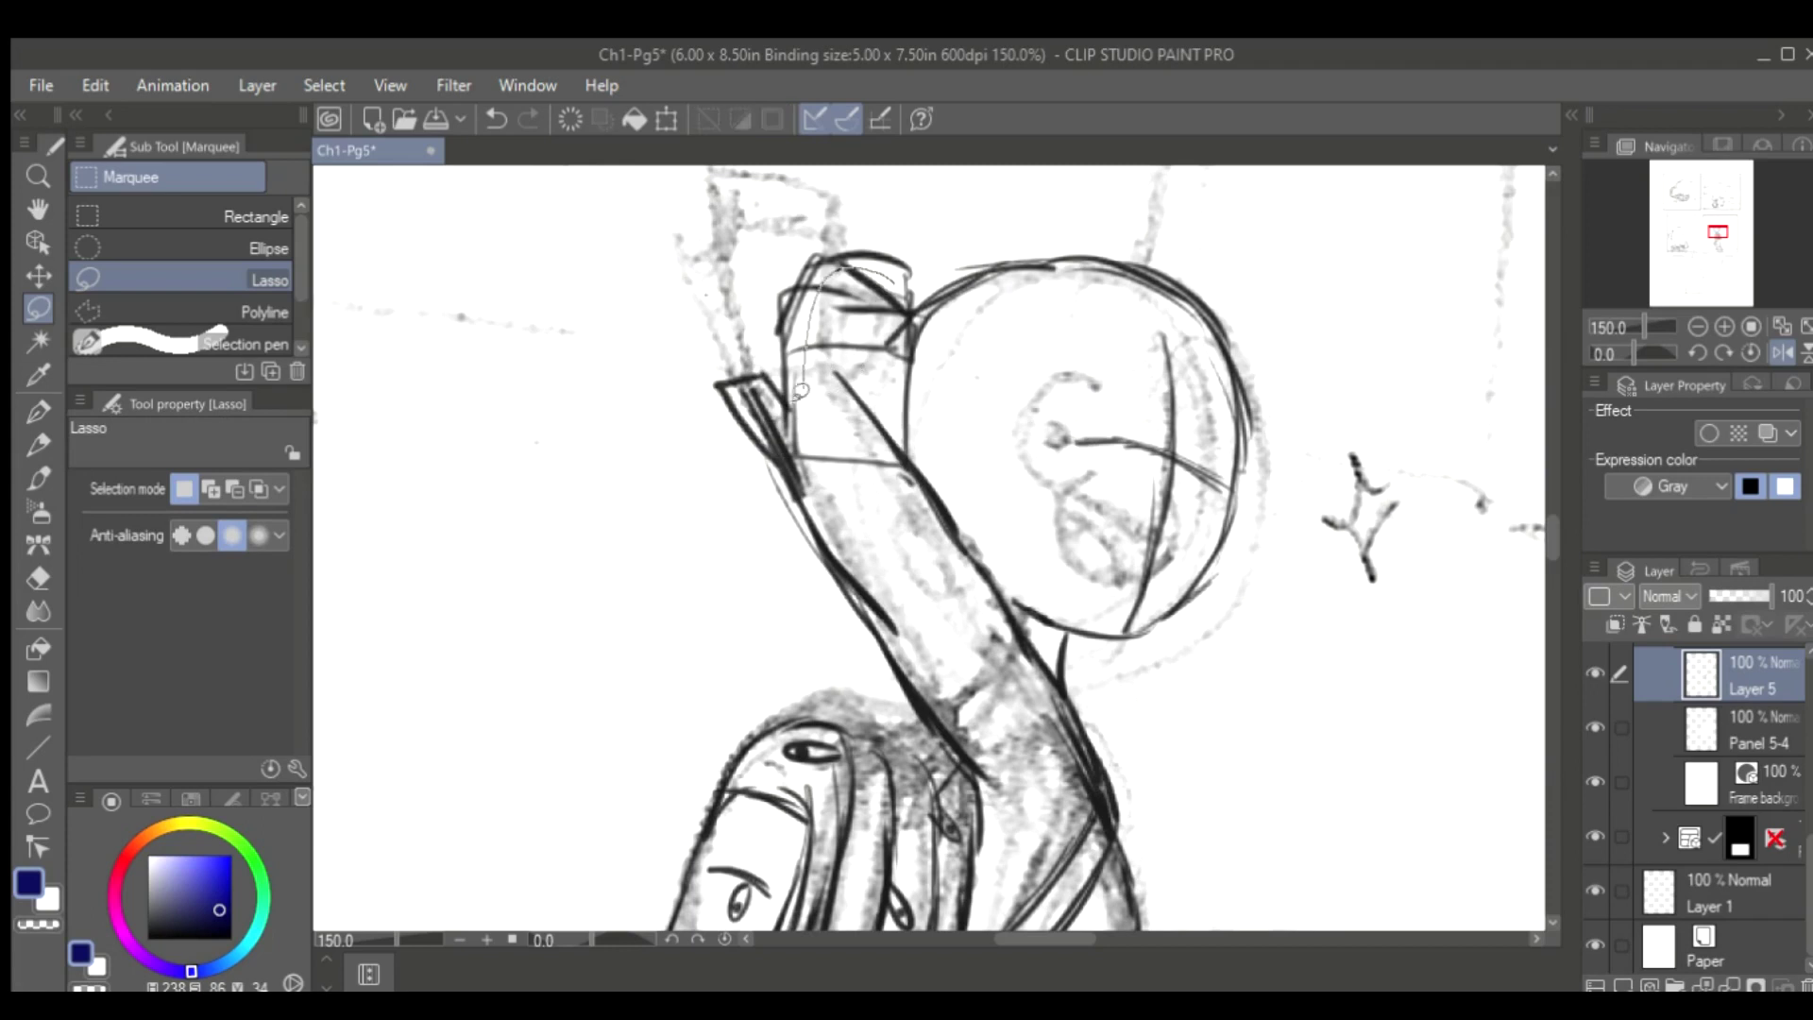
key("Delete")
left_click_drag(898, 387, 904, 394)
scroll(850, 340, "up", 1)
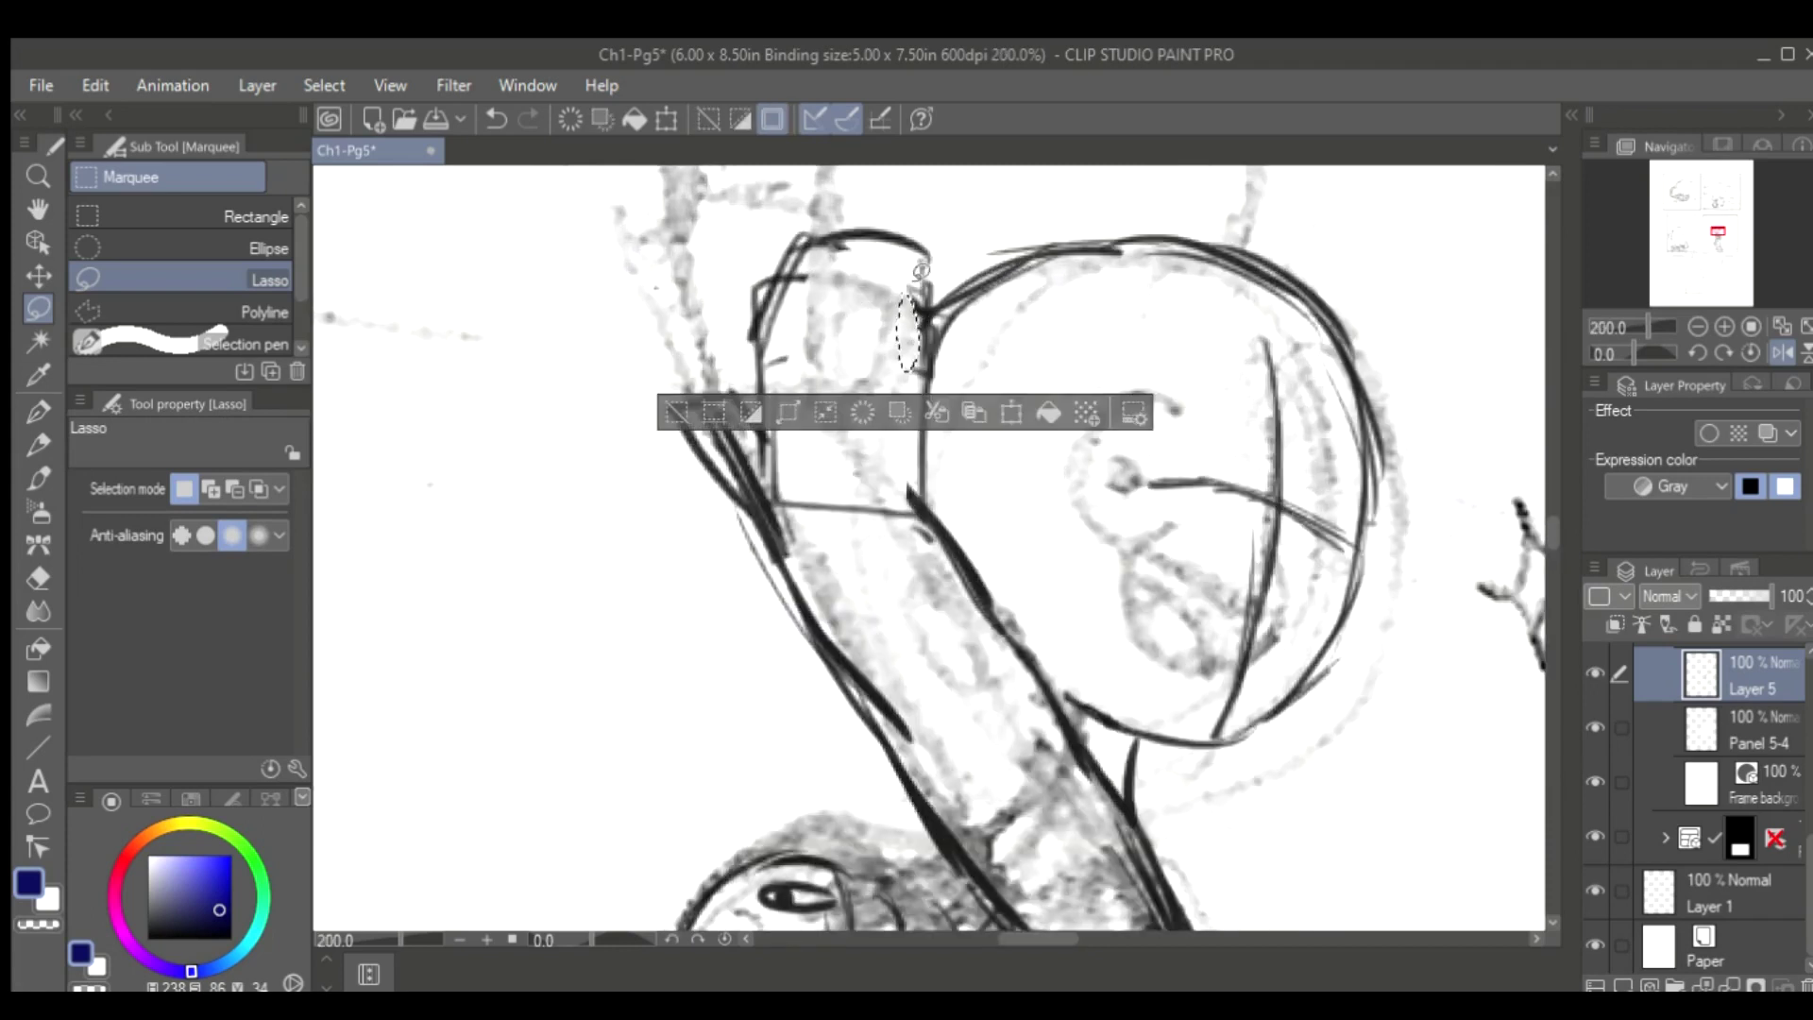
key("ctrl+d")
Pencil a curved finger crease across the hand and a short thumb-base line on the palm
key("p")
left_click_drag(798, 359, 878, 356)
left_click_drag(822, 439, 814, 529)
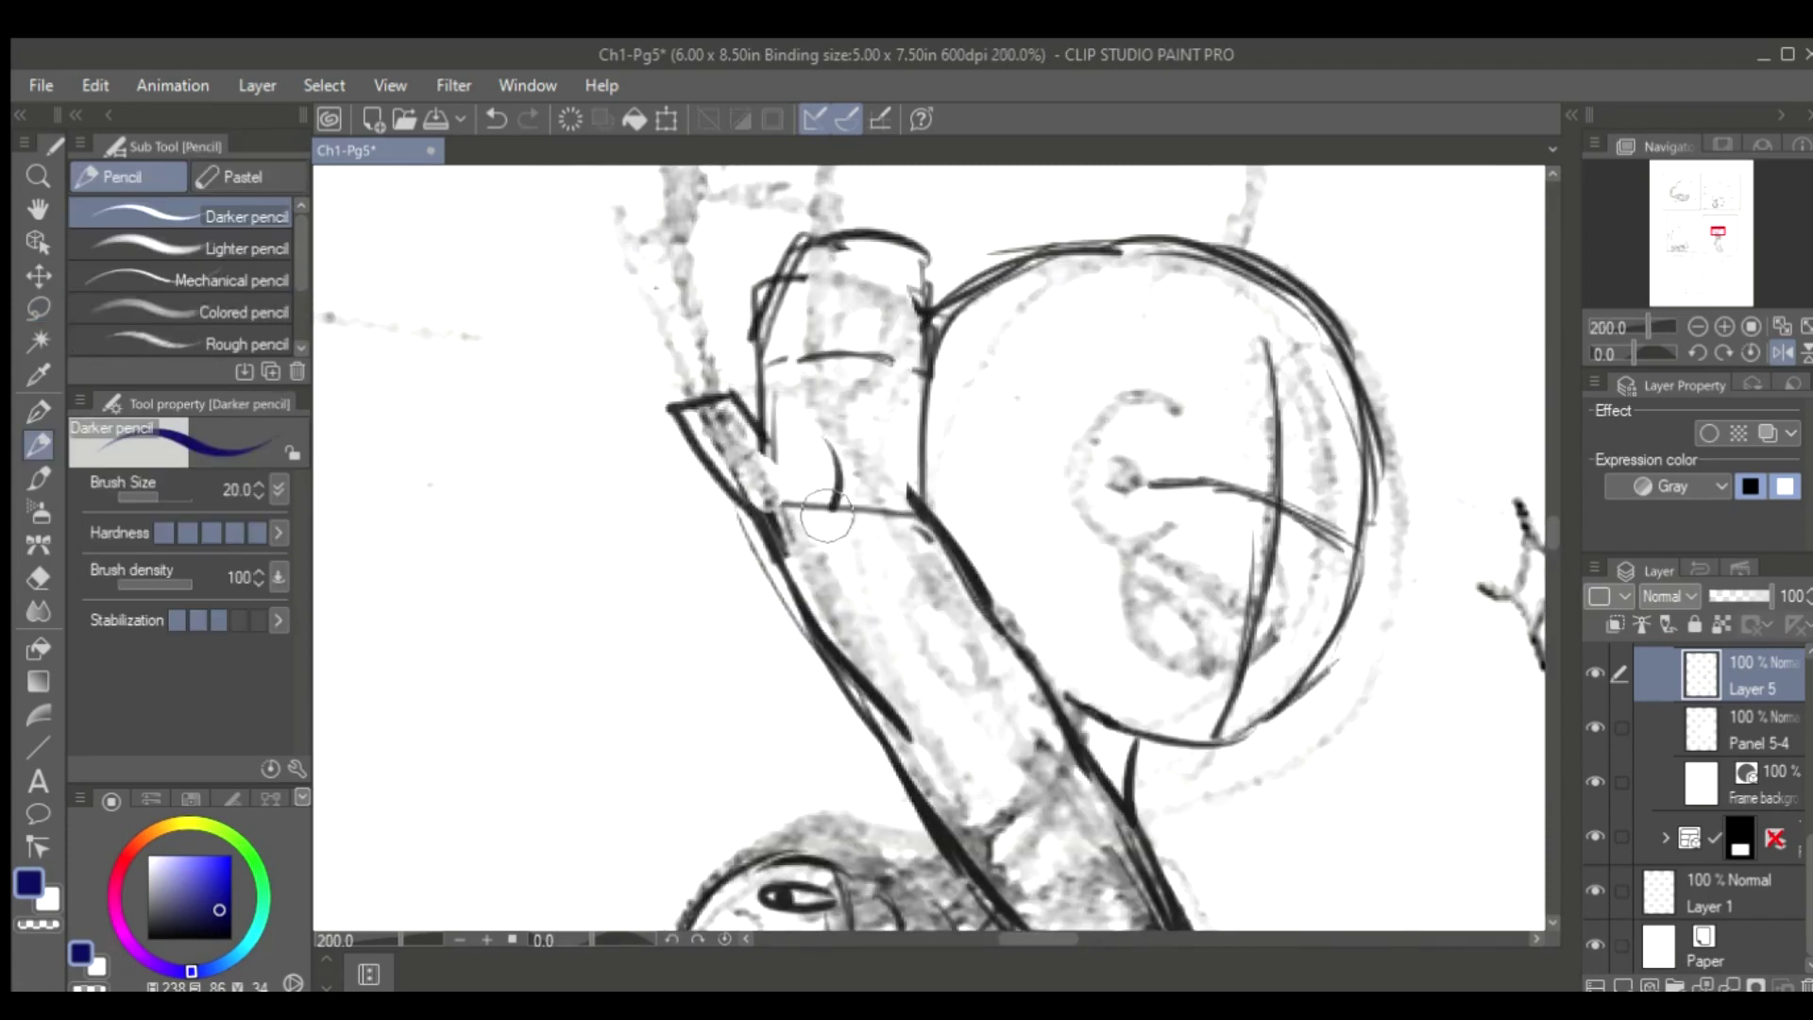
key("e")
key("p")
Redraw both outlines of the raised forearm and add a curved sleeve cuff near the shoulder, erasing stray lines
mouse_move(921, 514)
left_mouse_down()
mouse_move(982, 586)
mouse_move(1053, 727)
left_mouse_up()
left_click_drag(1054, 736, 921, 784)
left_click_drag(760, 529, 879, 754)
key("ctrl+z")
left_click_drag(770, 531, 935, 812)
scroll(1247, 628, "down", 2)
scroll(1247, 628, "up", 2)
key("e")
key("p")
left_click_drag(987, 453, 1153, 741)
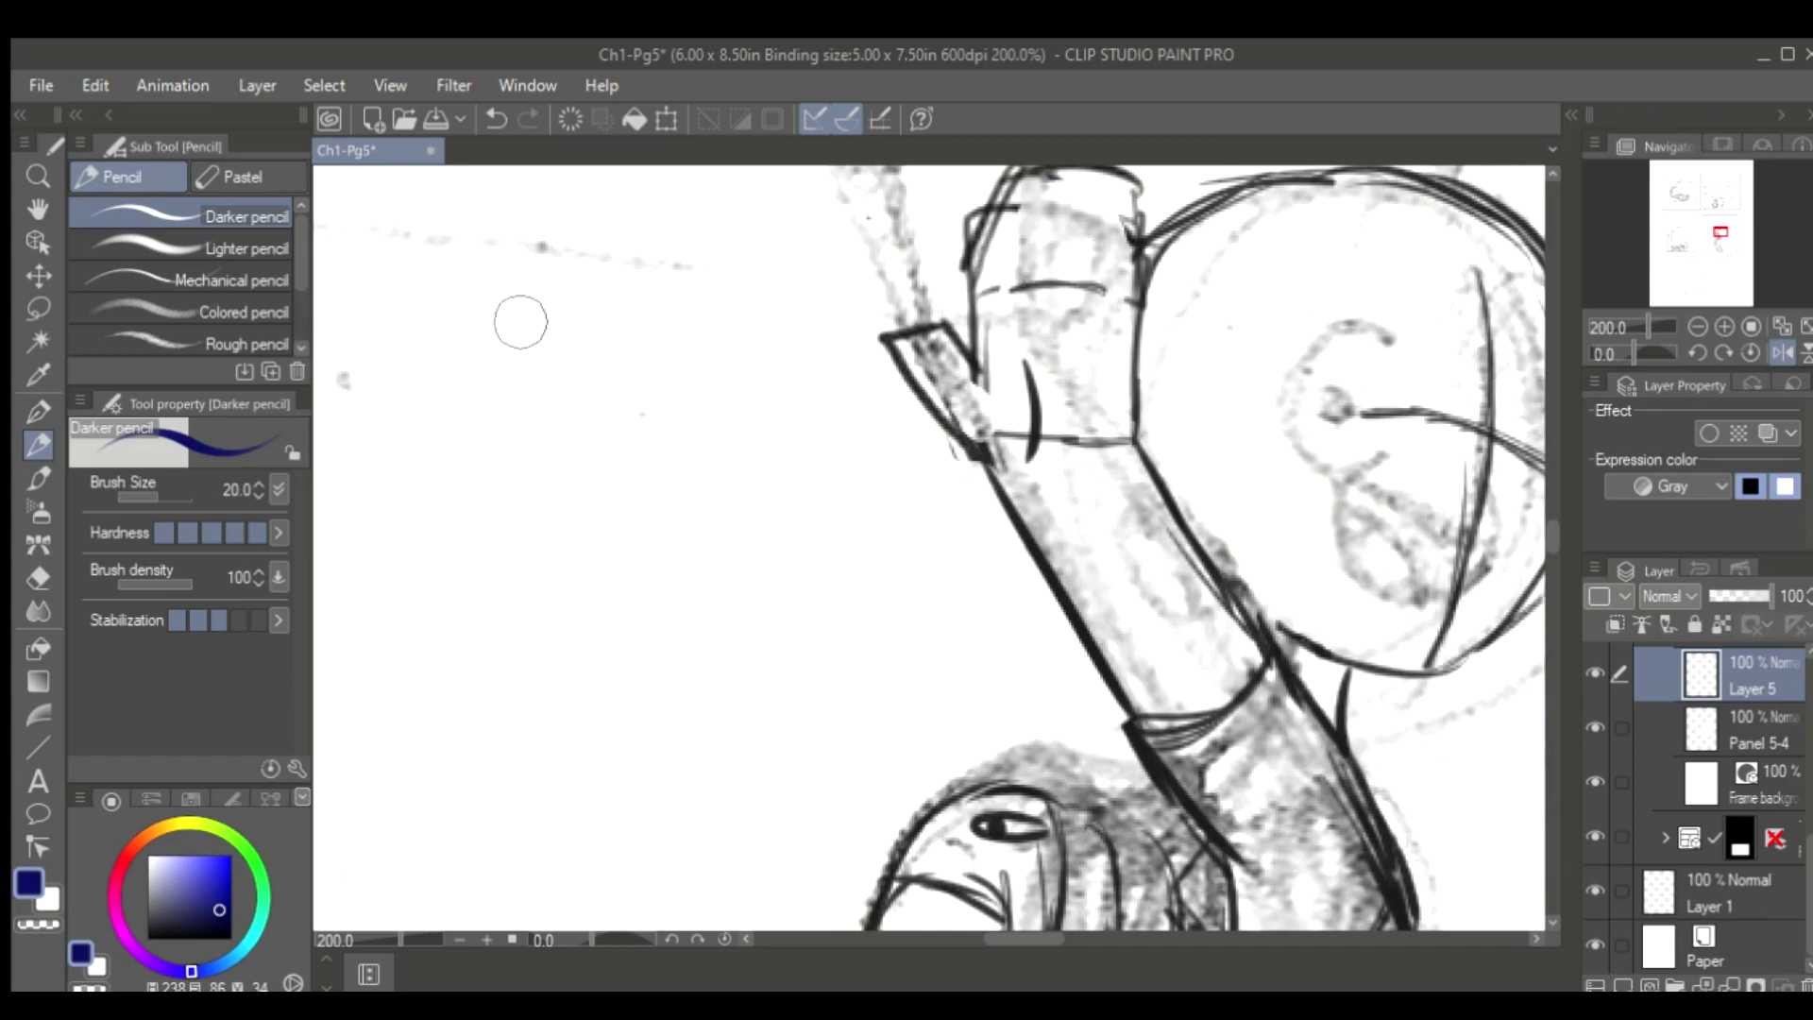
Lasso the thumb, adjust its angle and position against the hand, and apply the transformation
key("m")
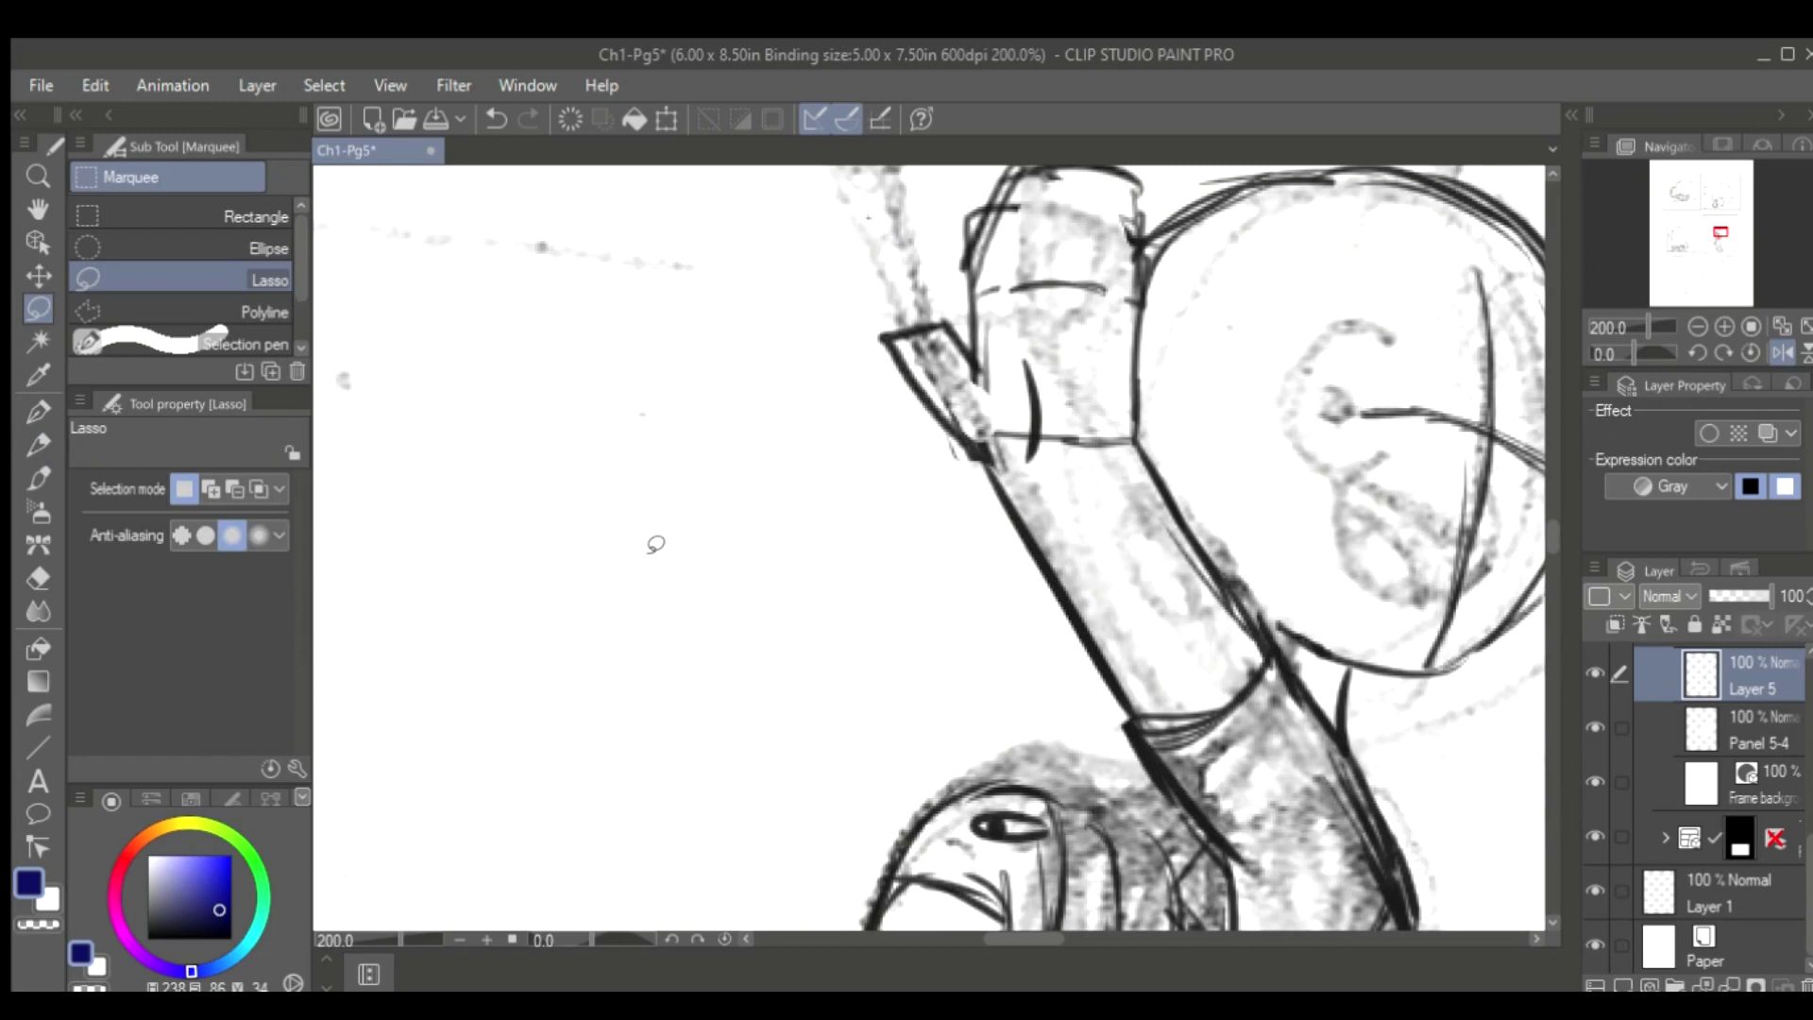
key("ctrl+t")
mouse_move(1032, 472)
left_mouse_down()
mouse_move(1020, 458)
mouse_move(942, 483)
left_mouse_up()
key("Return")
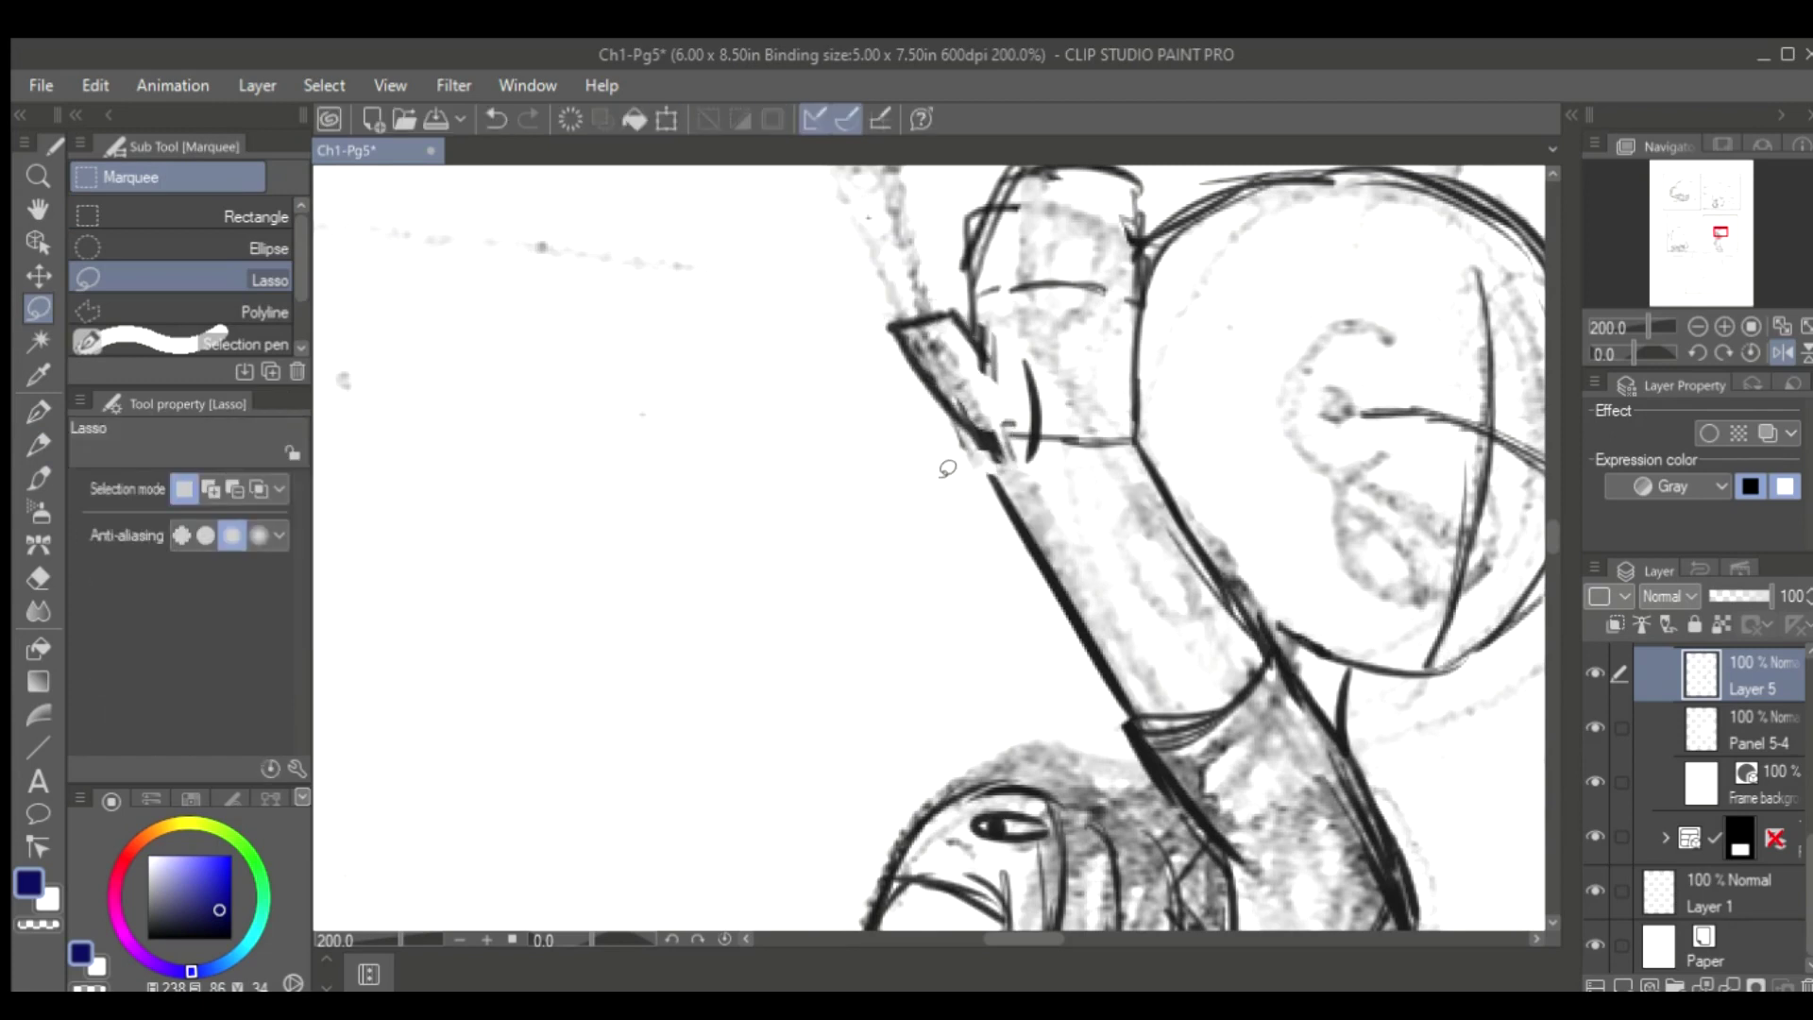
Pencil zigzag ribbing along the shirt's hem above the trousers
key("p")
scroll(1301, 583, "down", 8)
scroll(1301, 582, "up", 5)
scroll(798, 538, "right", 3)
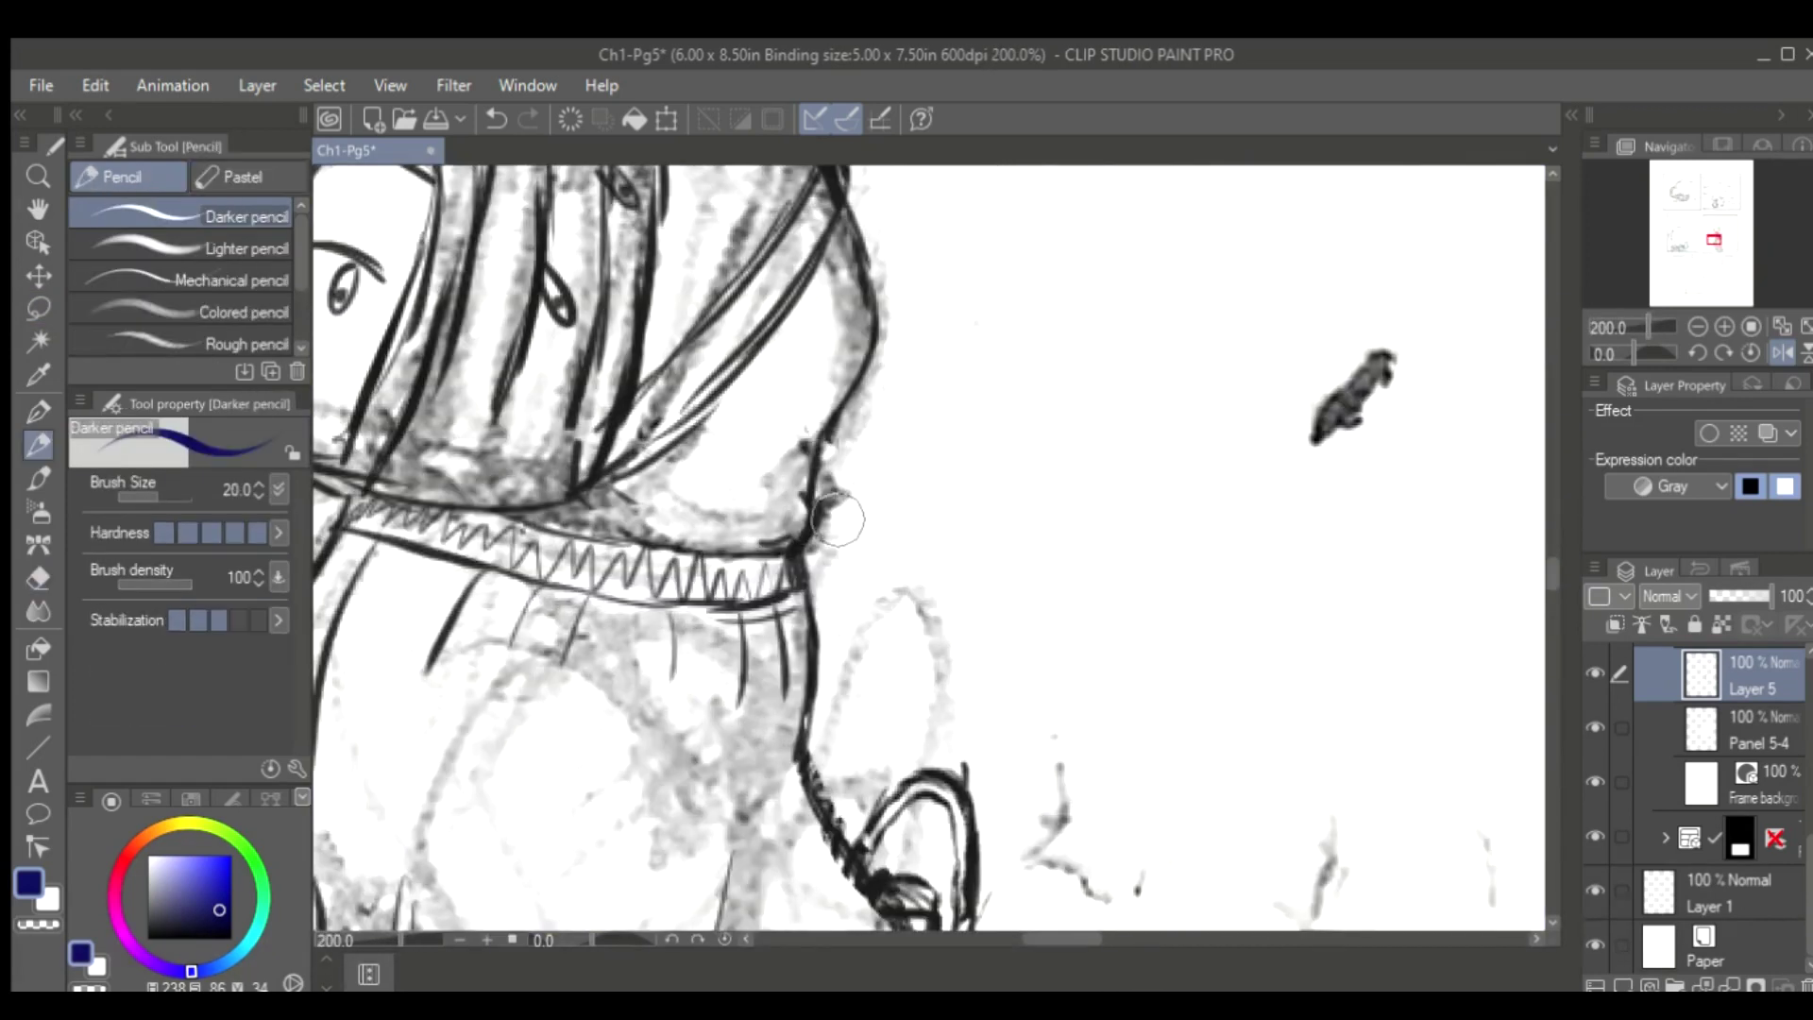
scroll(837, 519, "up", 2)
scroll(728, 627, "down", 6)
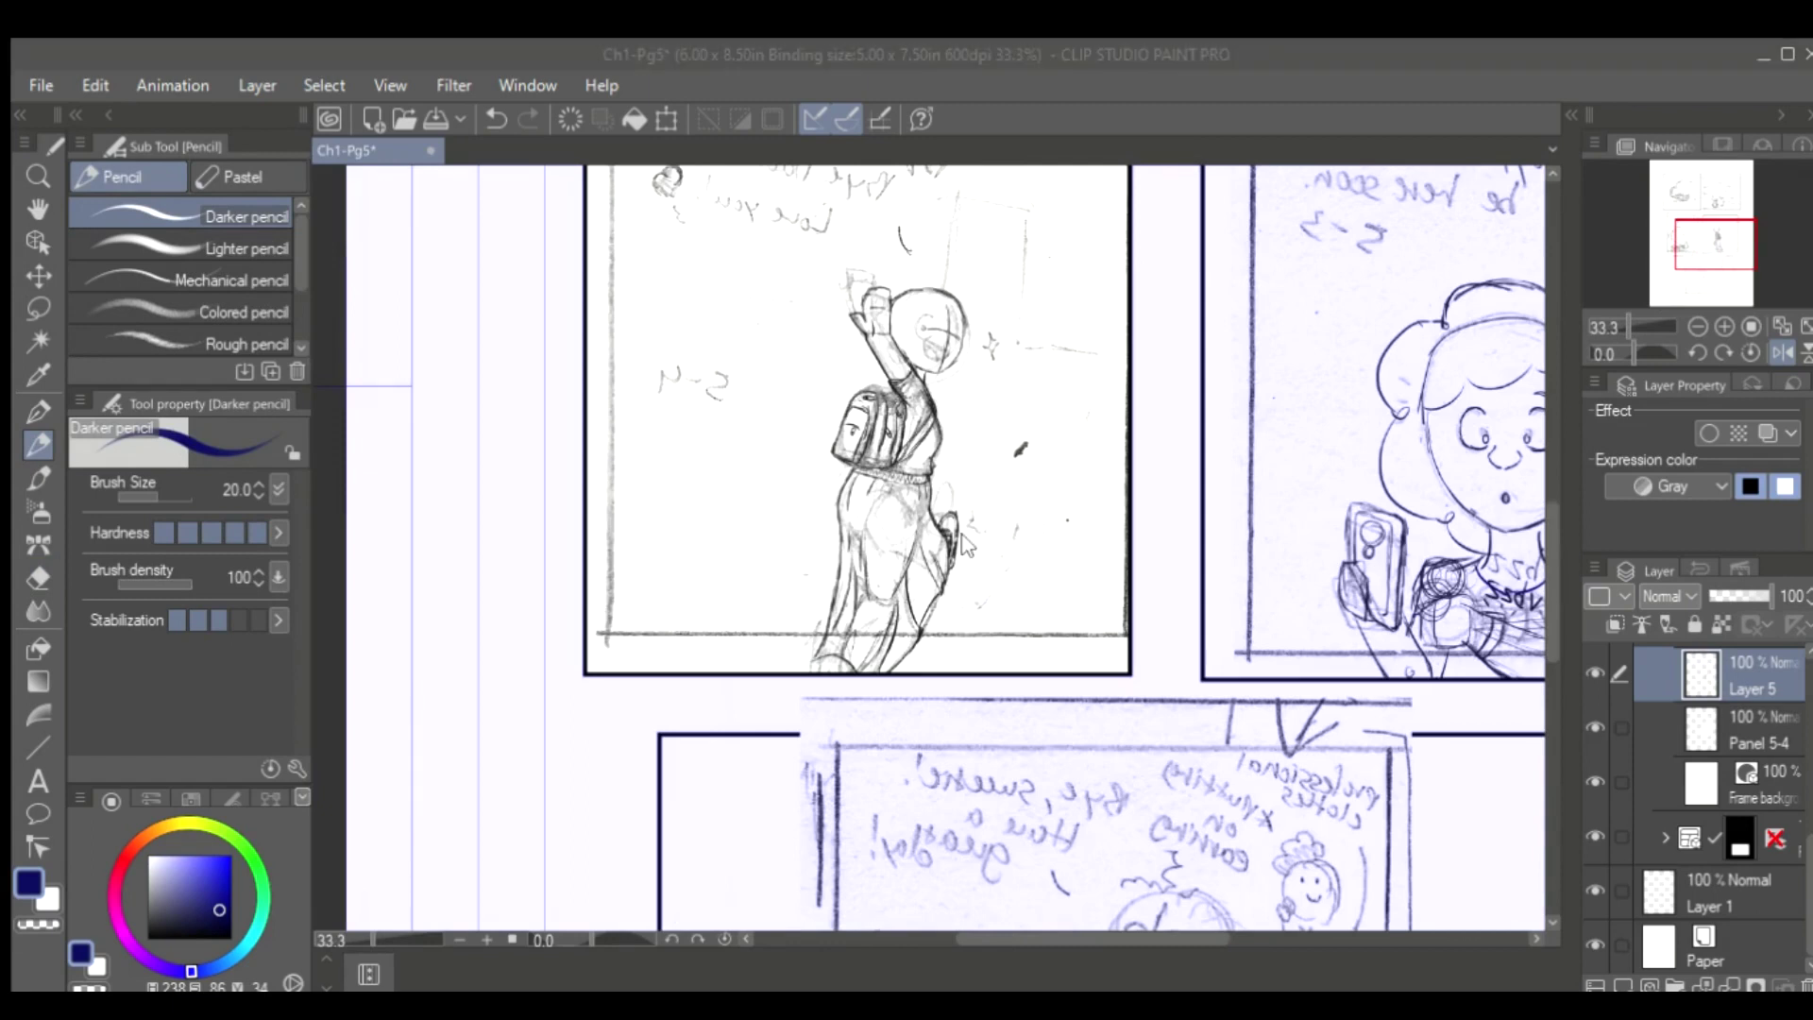
Save the page and round off the raised hand's fingertips and thumb
scroll(930, 425, "up", 6)
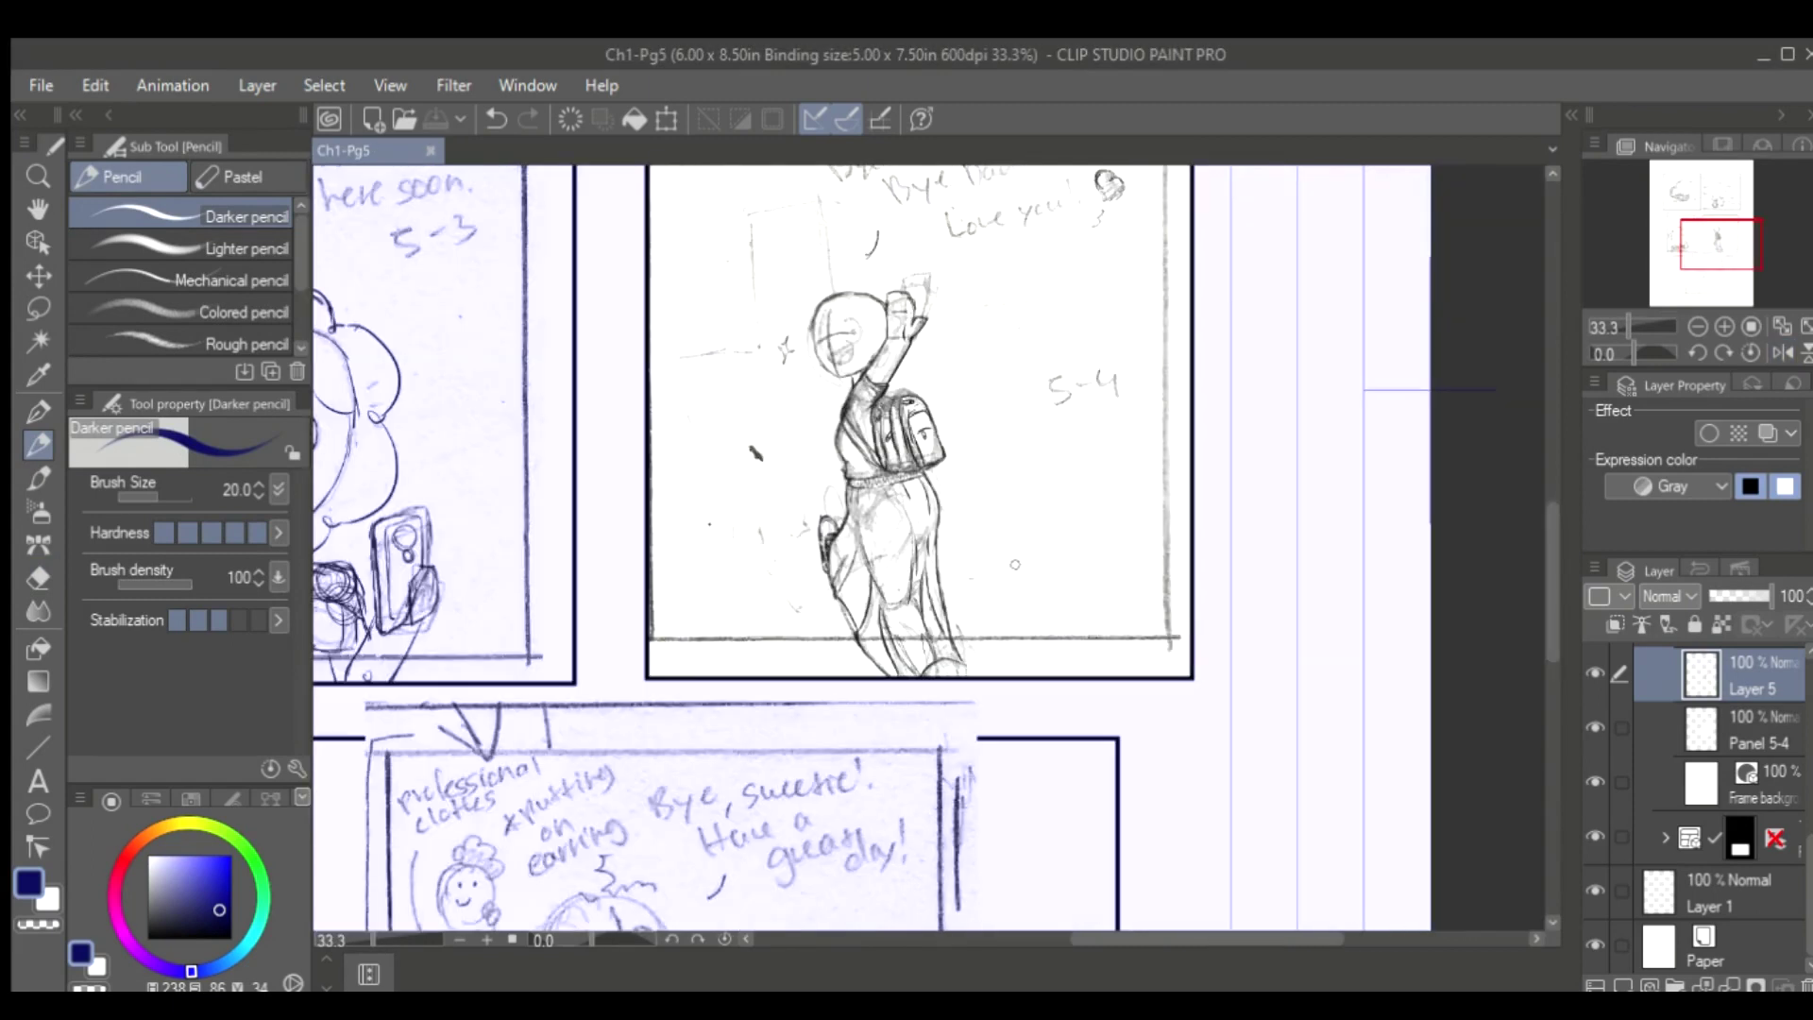
scroll(832, 369, "up", 1)
left_click_drag(831, 367, 692, 513)
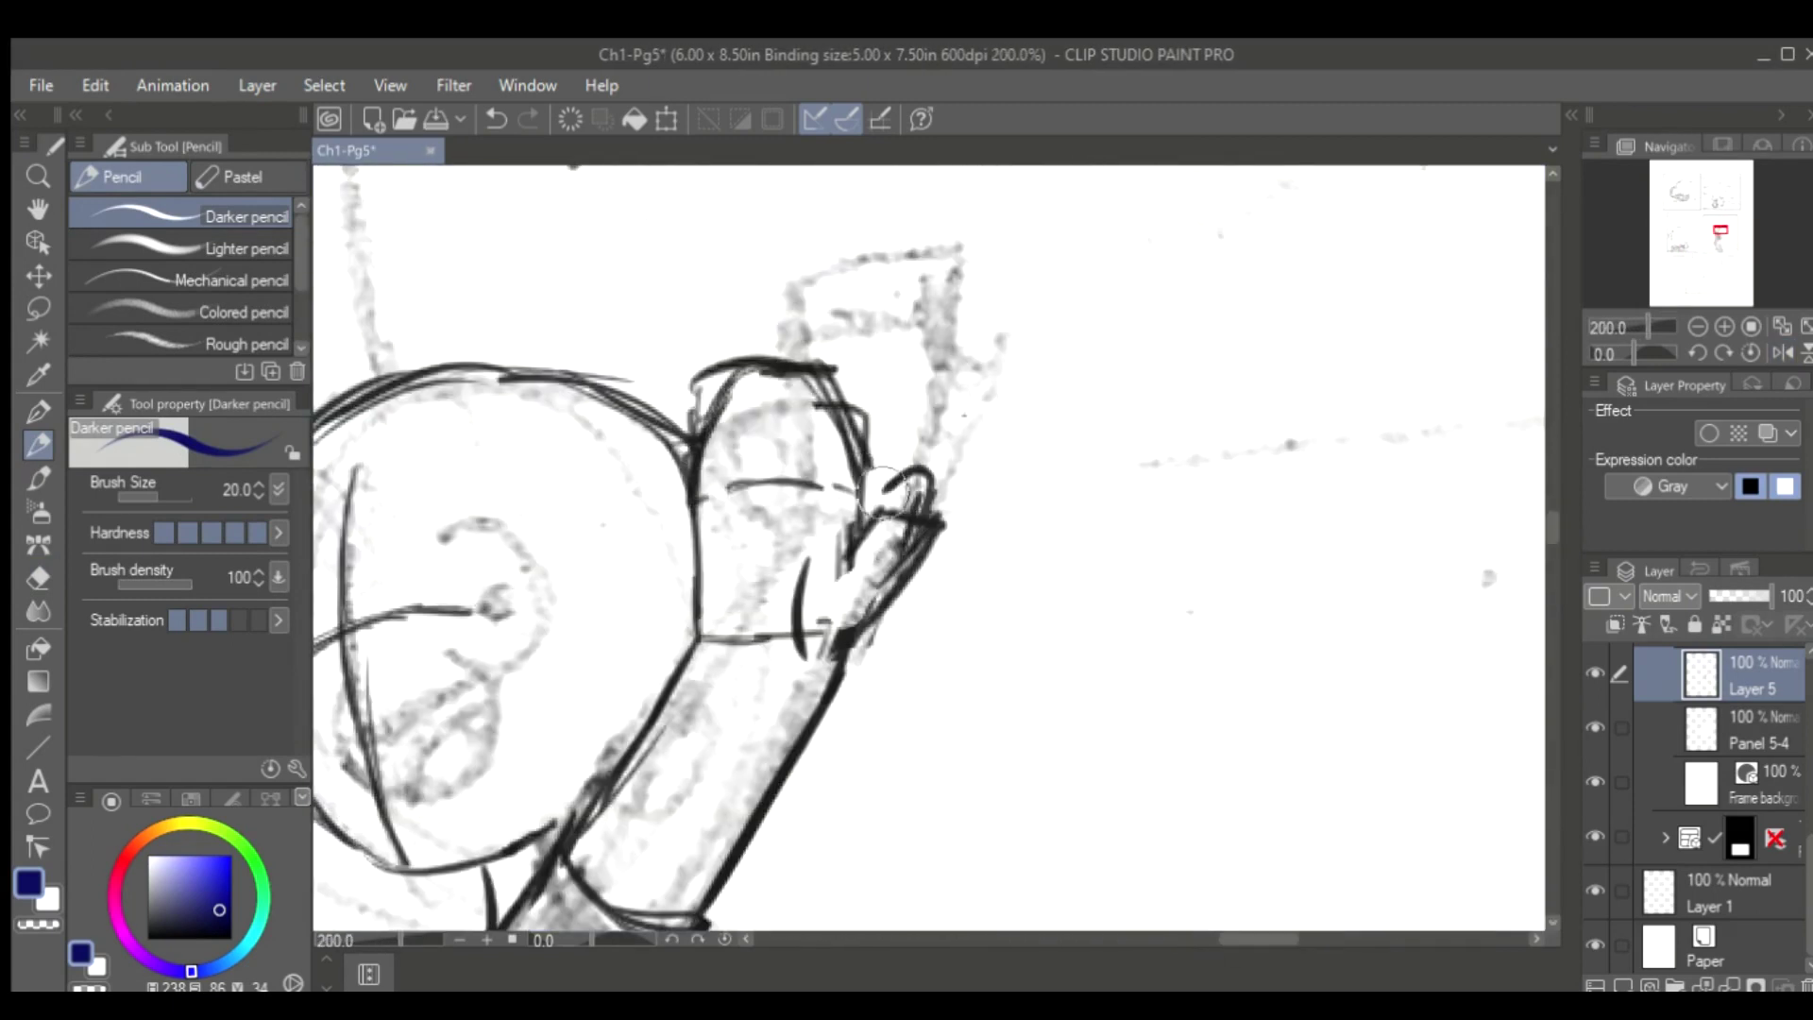
Draw the near eye as an open rounded outline with a small oval pupil, and save the page
scroll(827, 390, "up", 2)
mouse_move(855, 442)
left_mouse_down()
mouse_move(1012, 616)
mouse_move(984, 599)
left_mouse_up()
key("ctrl+s")
left_click_drag(984, 489, 988, 493)
Draw a curved nose over the face's center line and the far eye with its oval pupil
left_click_drag(675, 587, 628, 695)
left_click_drag(628, 699, 718, 770)
key("ctrl+z")
left_click_drag(661, 642, 631, 694)
left_click_drag(623, 470, 576, 662)
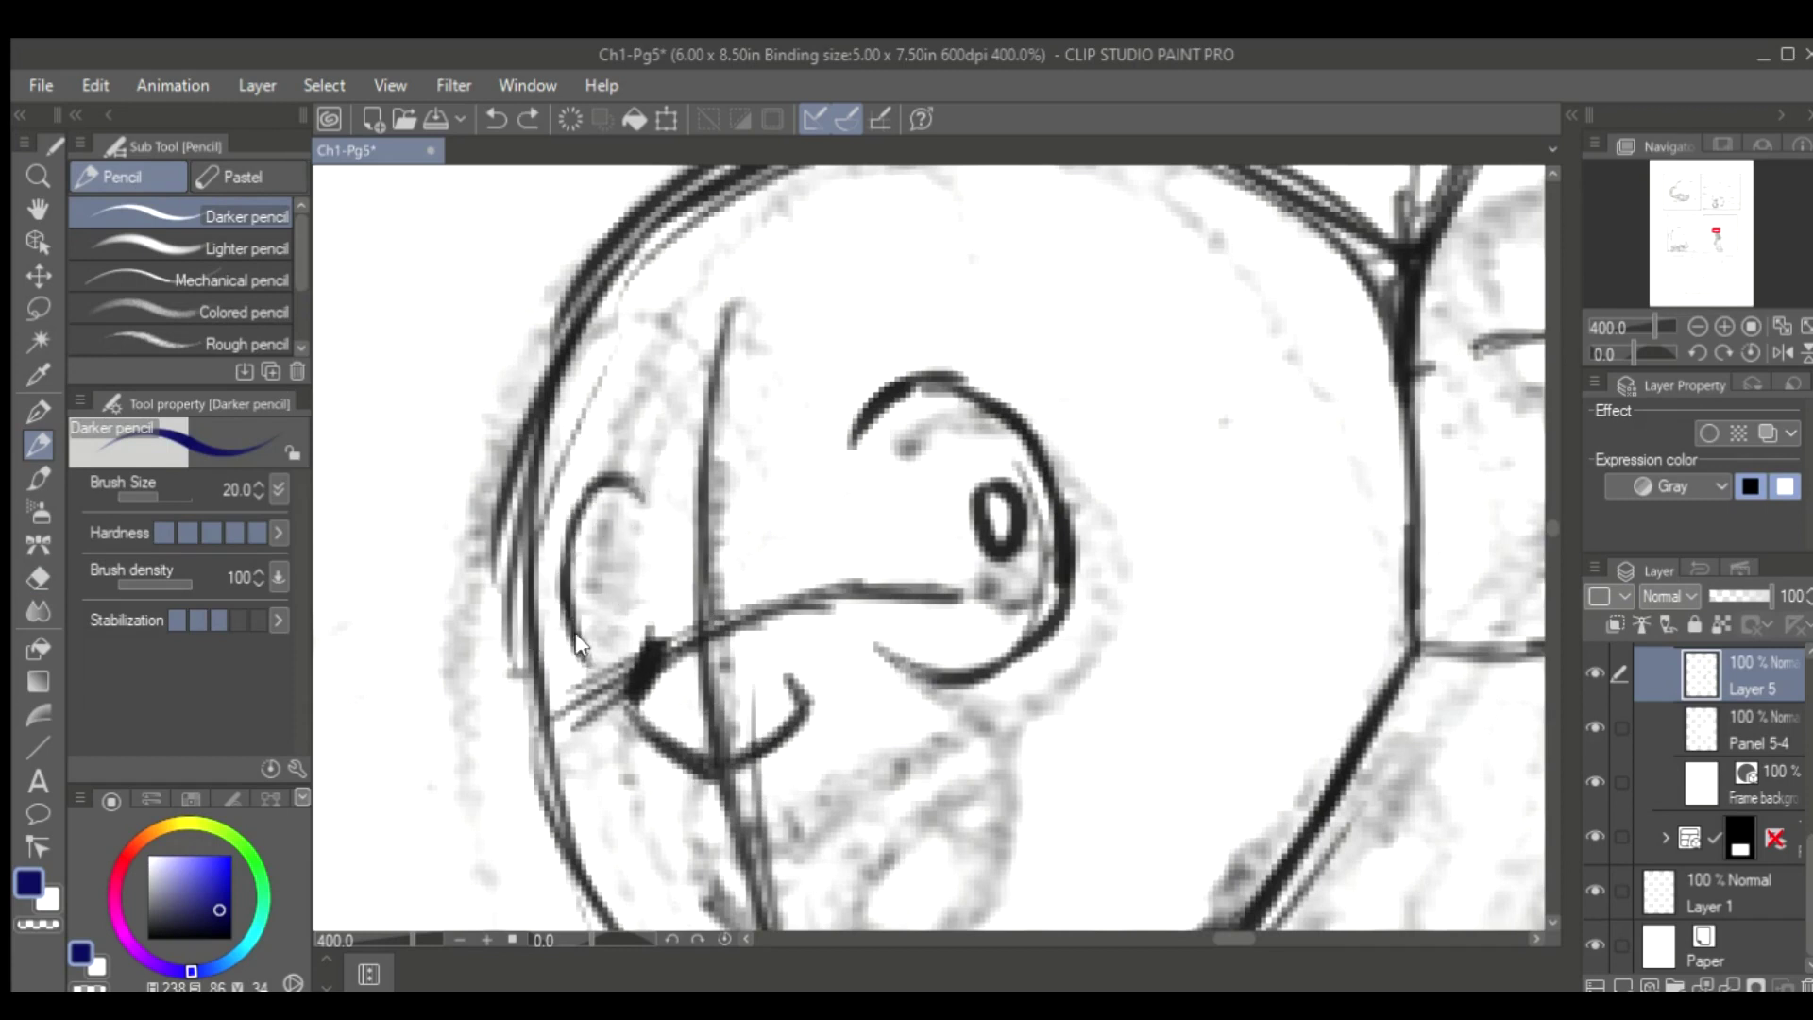
key("h")
left_click_drag(1270, 491, 1294, 642)
left_click_drag(1227, 557, 1226, 604)
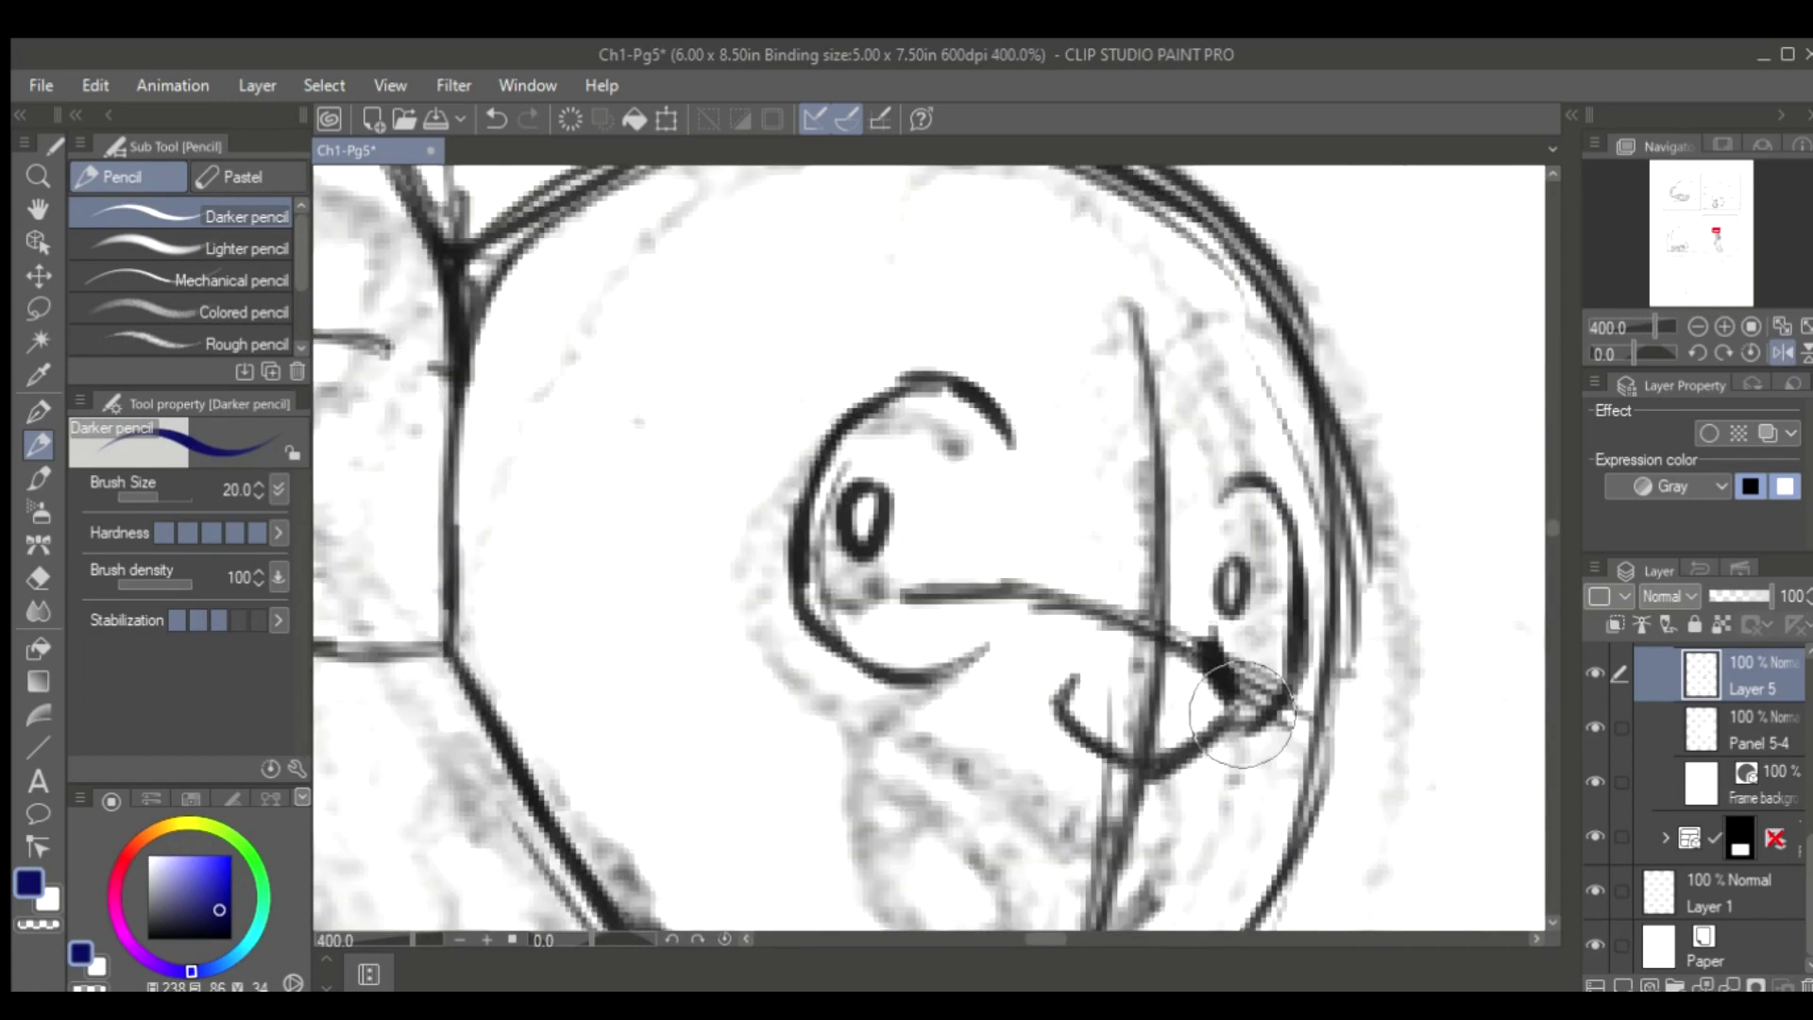
Lasso the far eye's pupil, fine-tune it with a transformation, apply it and deselect
key("m")
left_click_drag(1192, 534, 1186, 516)
key("ctrl+t")
key("Return")
key("ctrl+d")
Draw a wide open triangular mouth below the nose and a short eyebrow above the near eye
key("p")
left_click_drag(874, 604, 1129, 749)
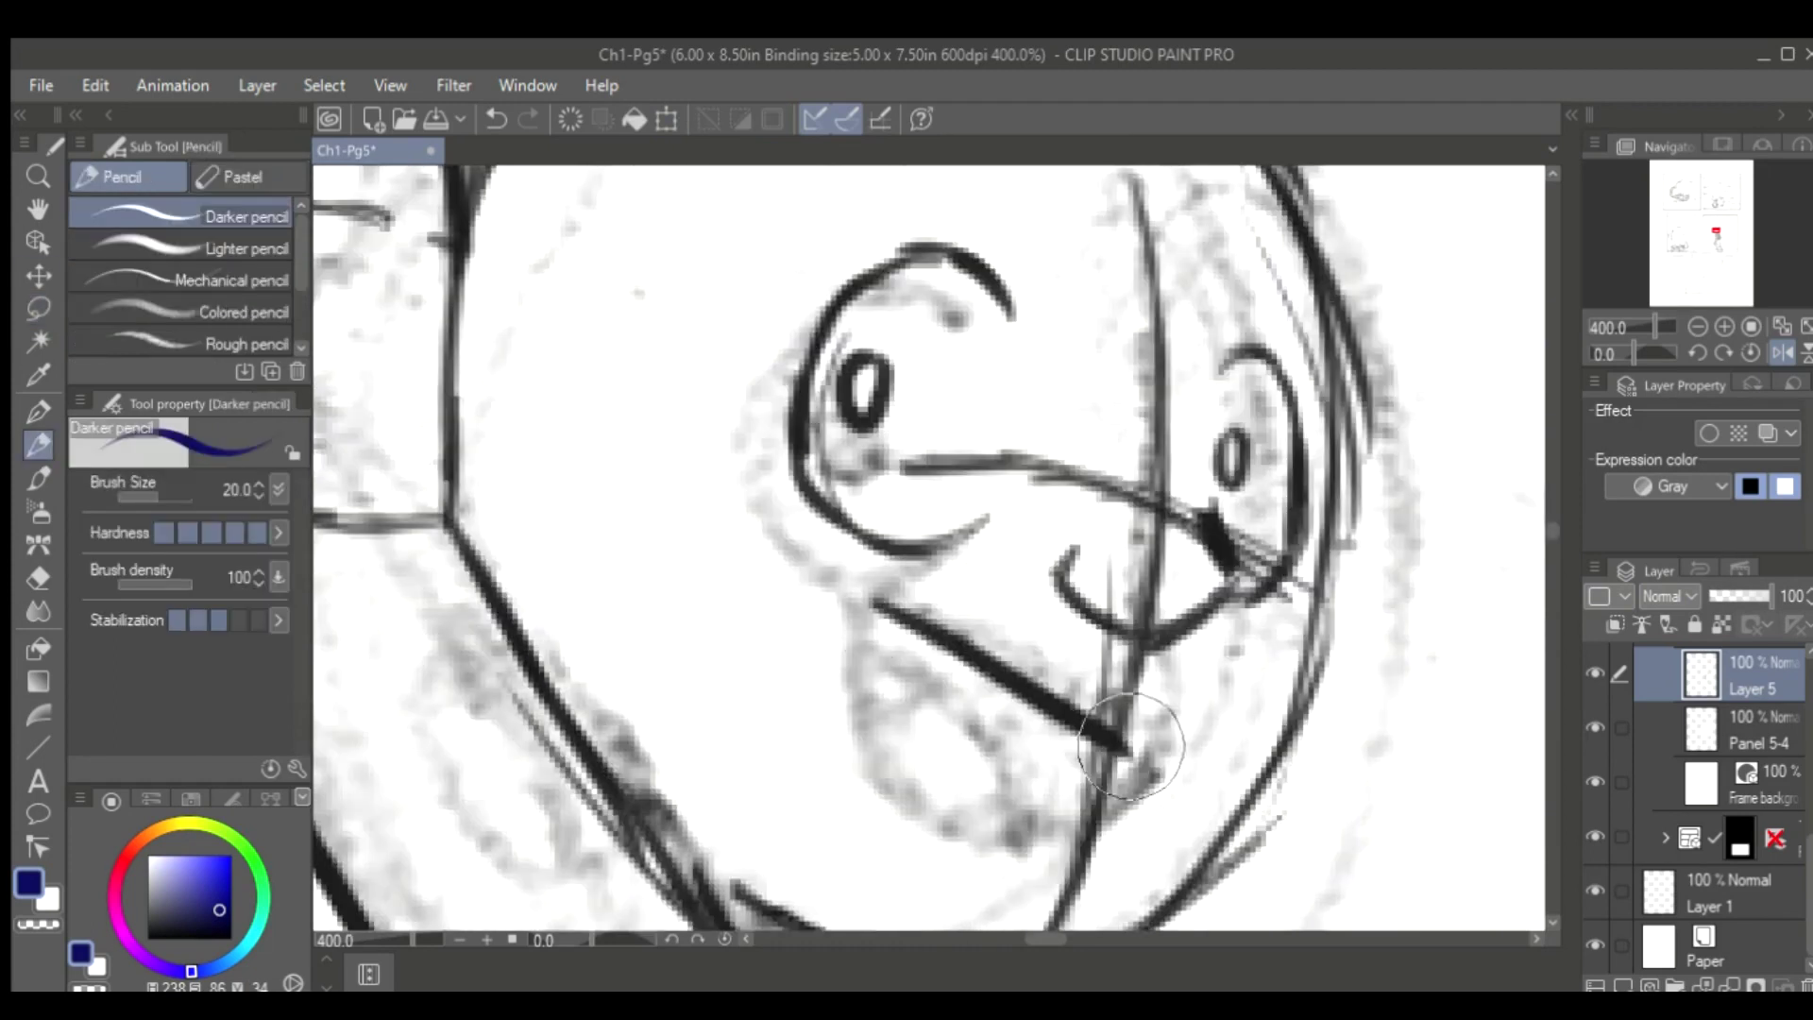
scroll(1030, 722, "down", 5)
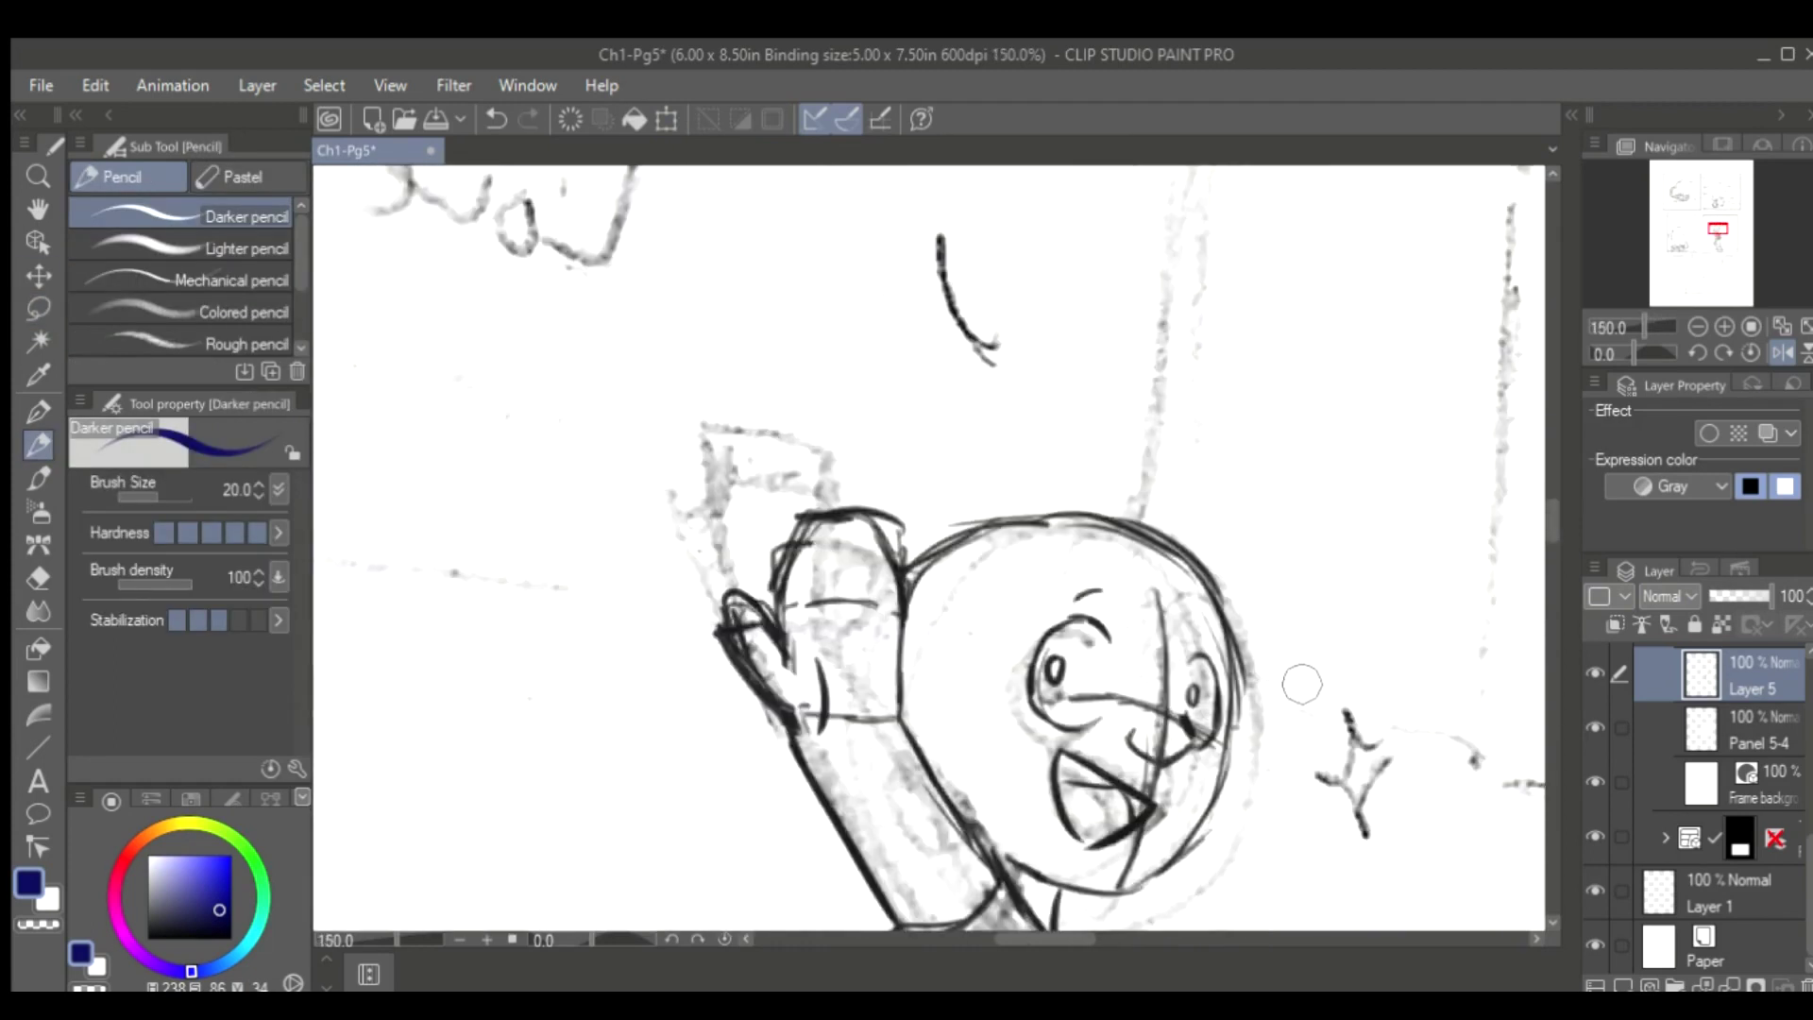
Sketch loose curly hair around the head with small curls along the forehead, and save the page
scroll(898, 746, "down", 3)
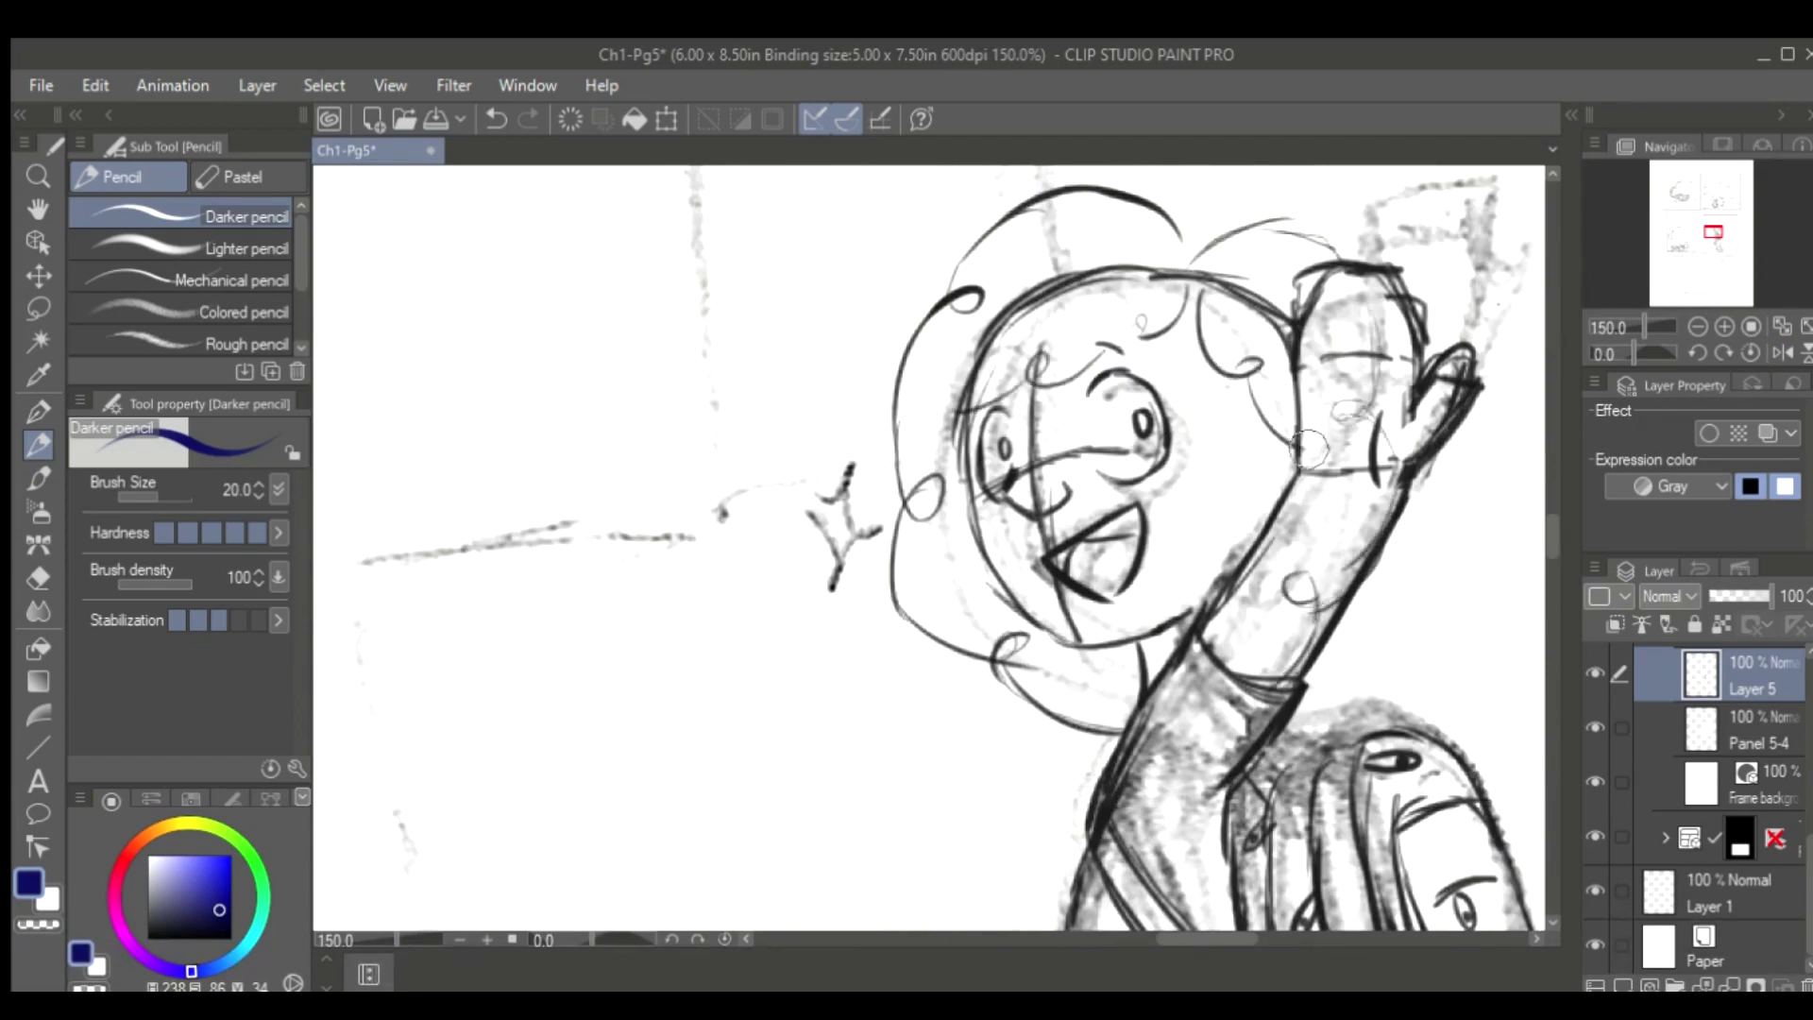
scroll(1256, 518, "up", 3)
scroll(1284, 472, "down", 5)
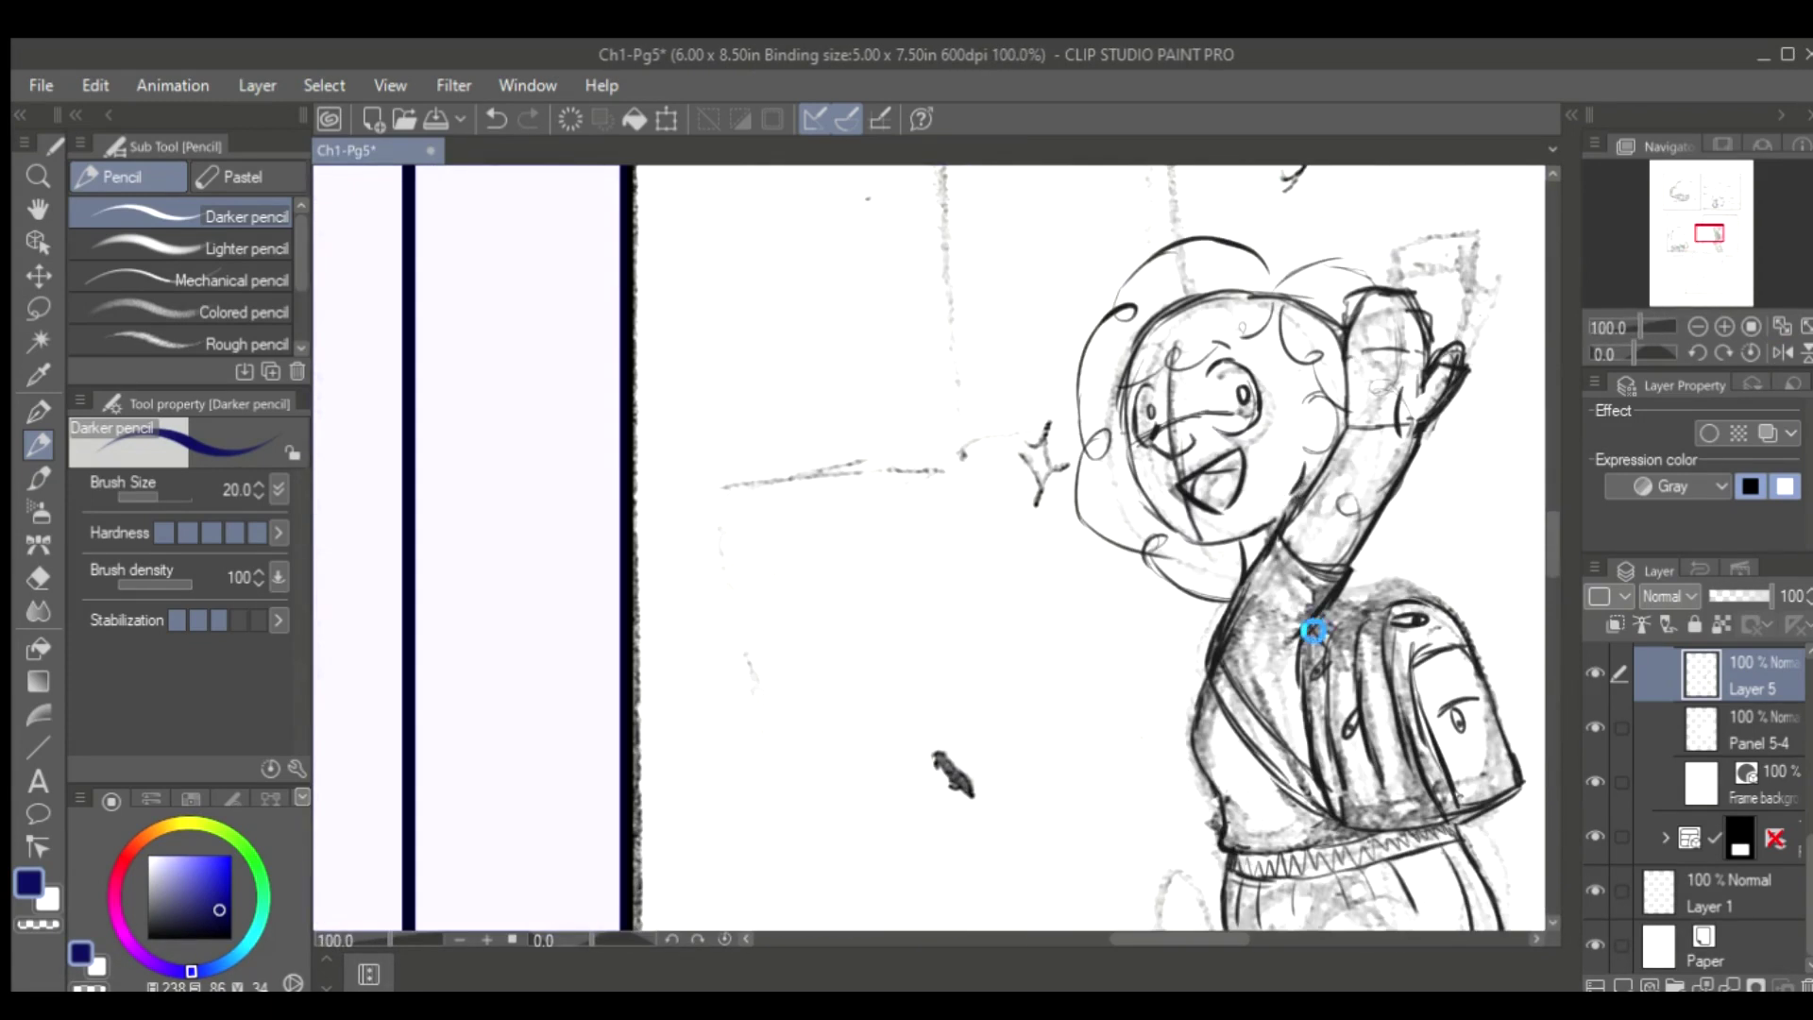
scroll(1313, 631, "down", 3)
key("h")
key("ctrl+s")
Draw straight background lines at brush size 5.0: a sloping wall line on both sides of the character and a door outline
key("u")
left_click_drag(1265, 571, 1107, 548)
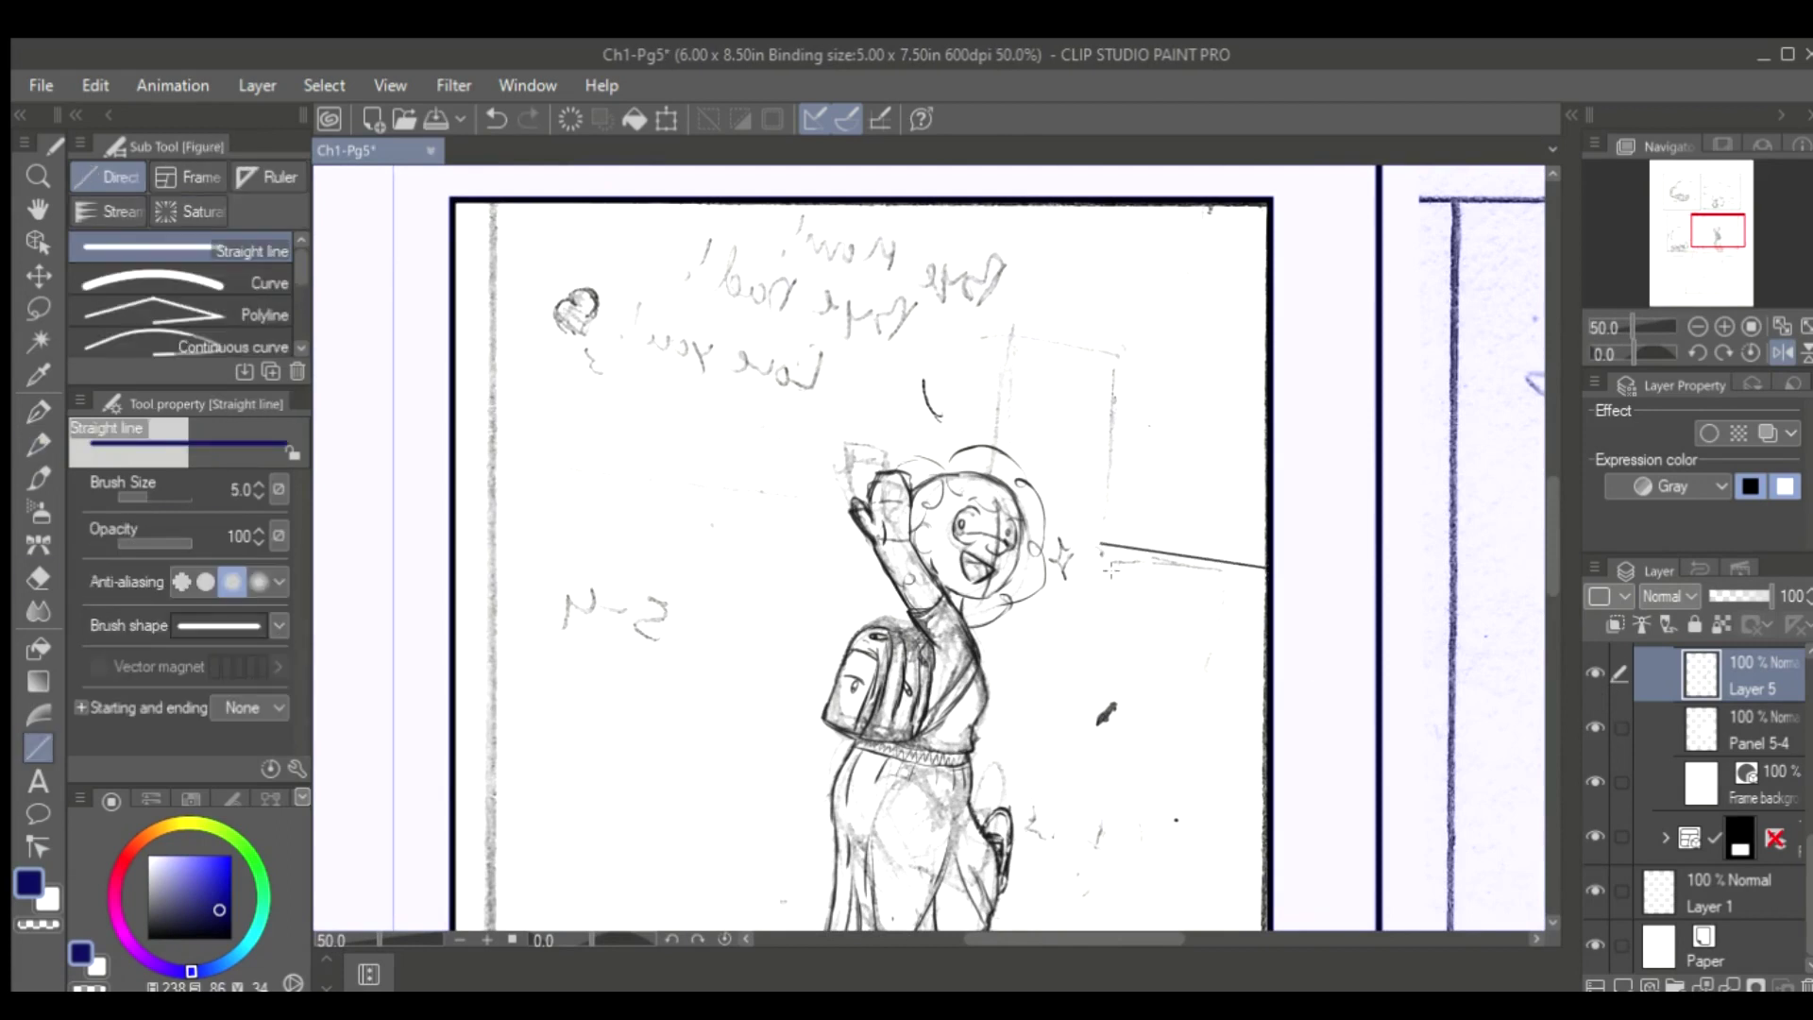
key("h")
left_click_drag(755, 546, 744, 350)
left_click_drag(1327, 451, 456, 443)
key("h")
scroll(661, 446, "up", 1)
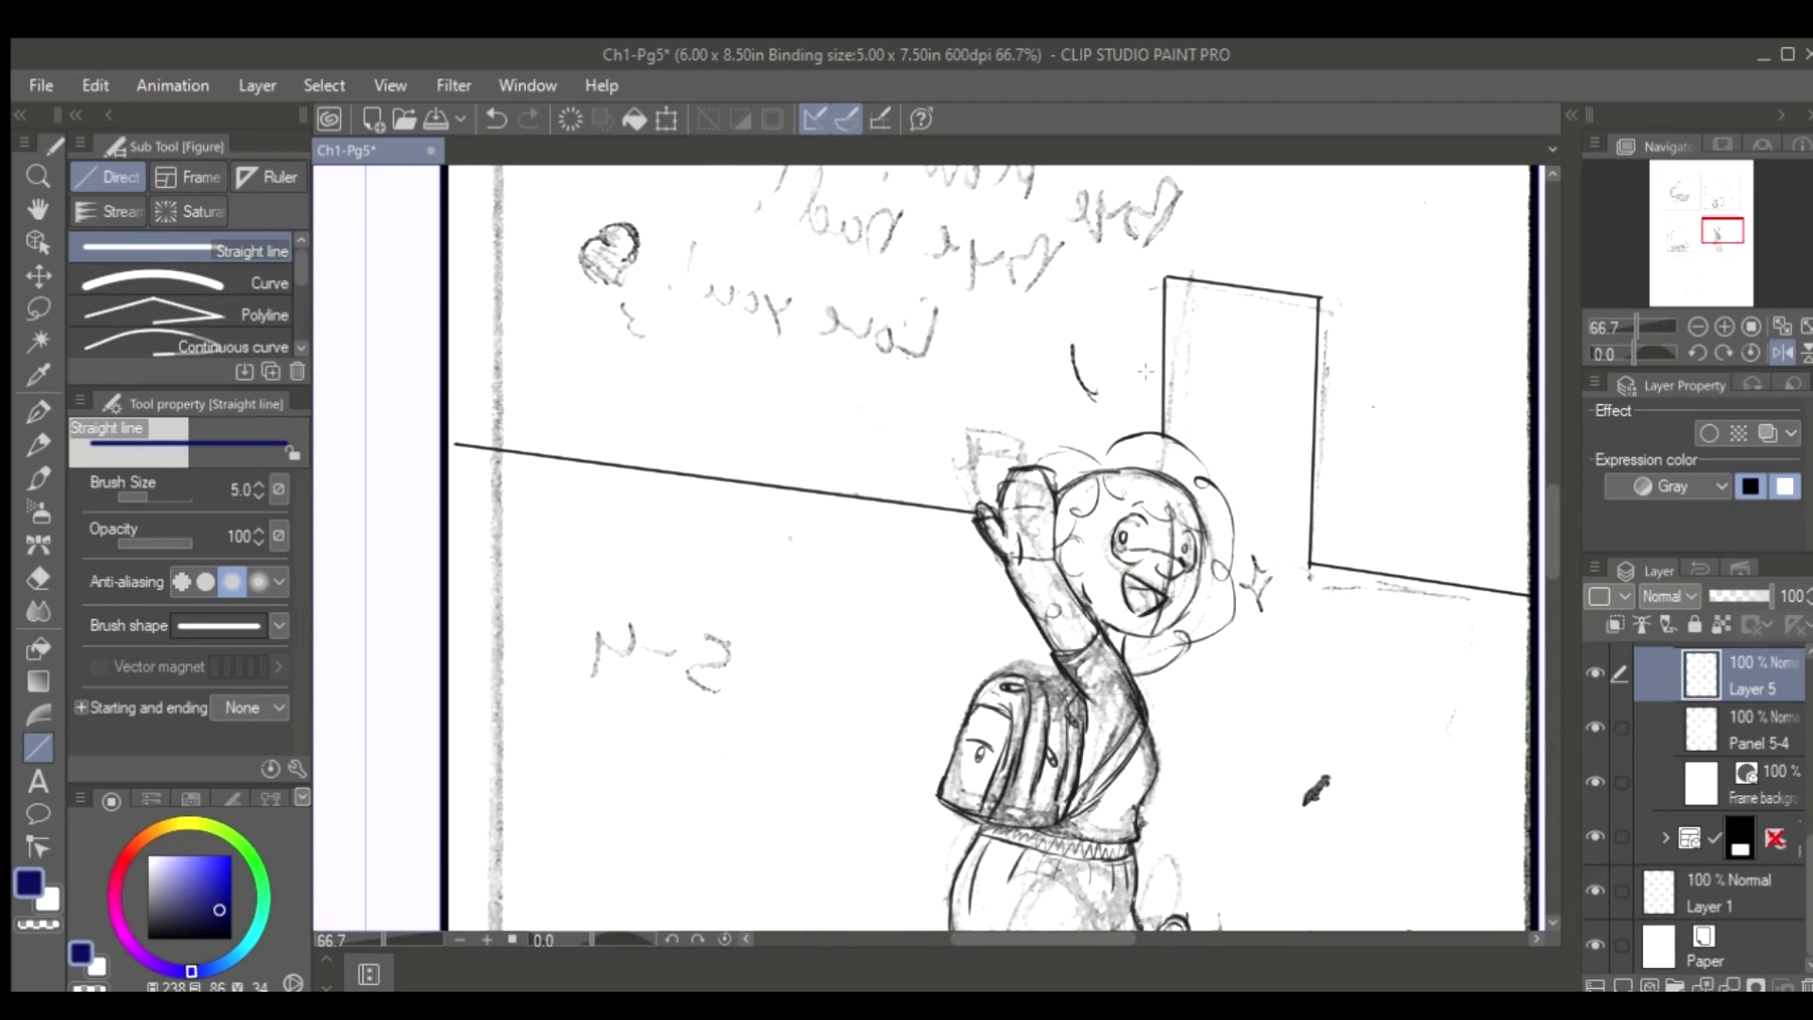
Lasso and delete the door outline behind the head, keeping the wall lines, and deselect
key("m")
scroll(1549, 505, "up", 1)
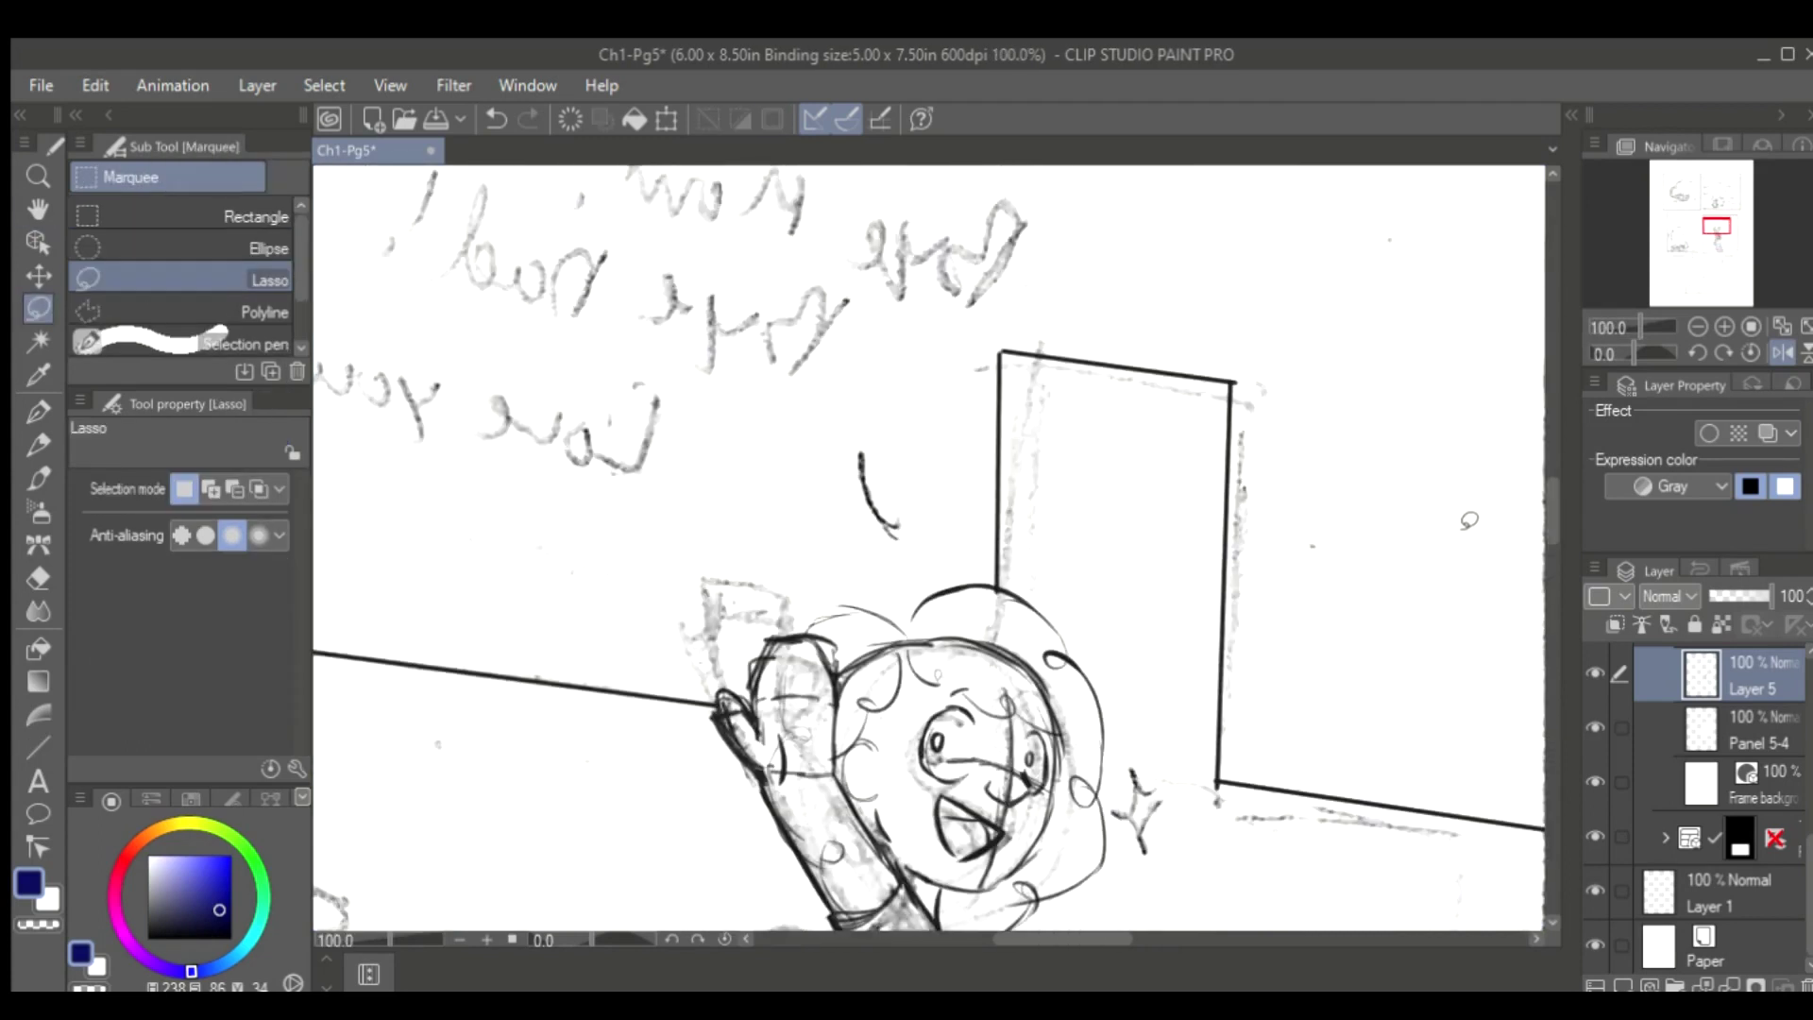
left_click_drag(1167, 749, 1252, 585)
key("Delete")
key("ctrl+d")
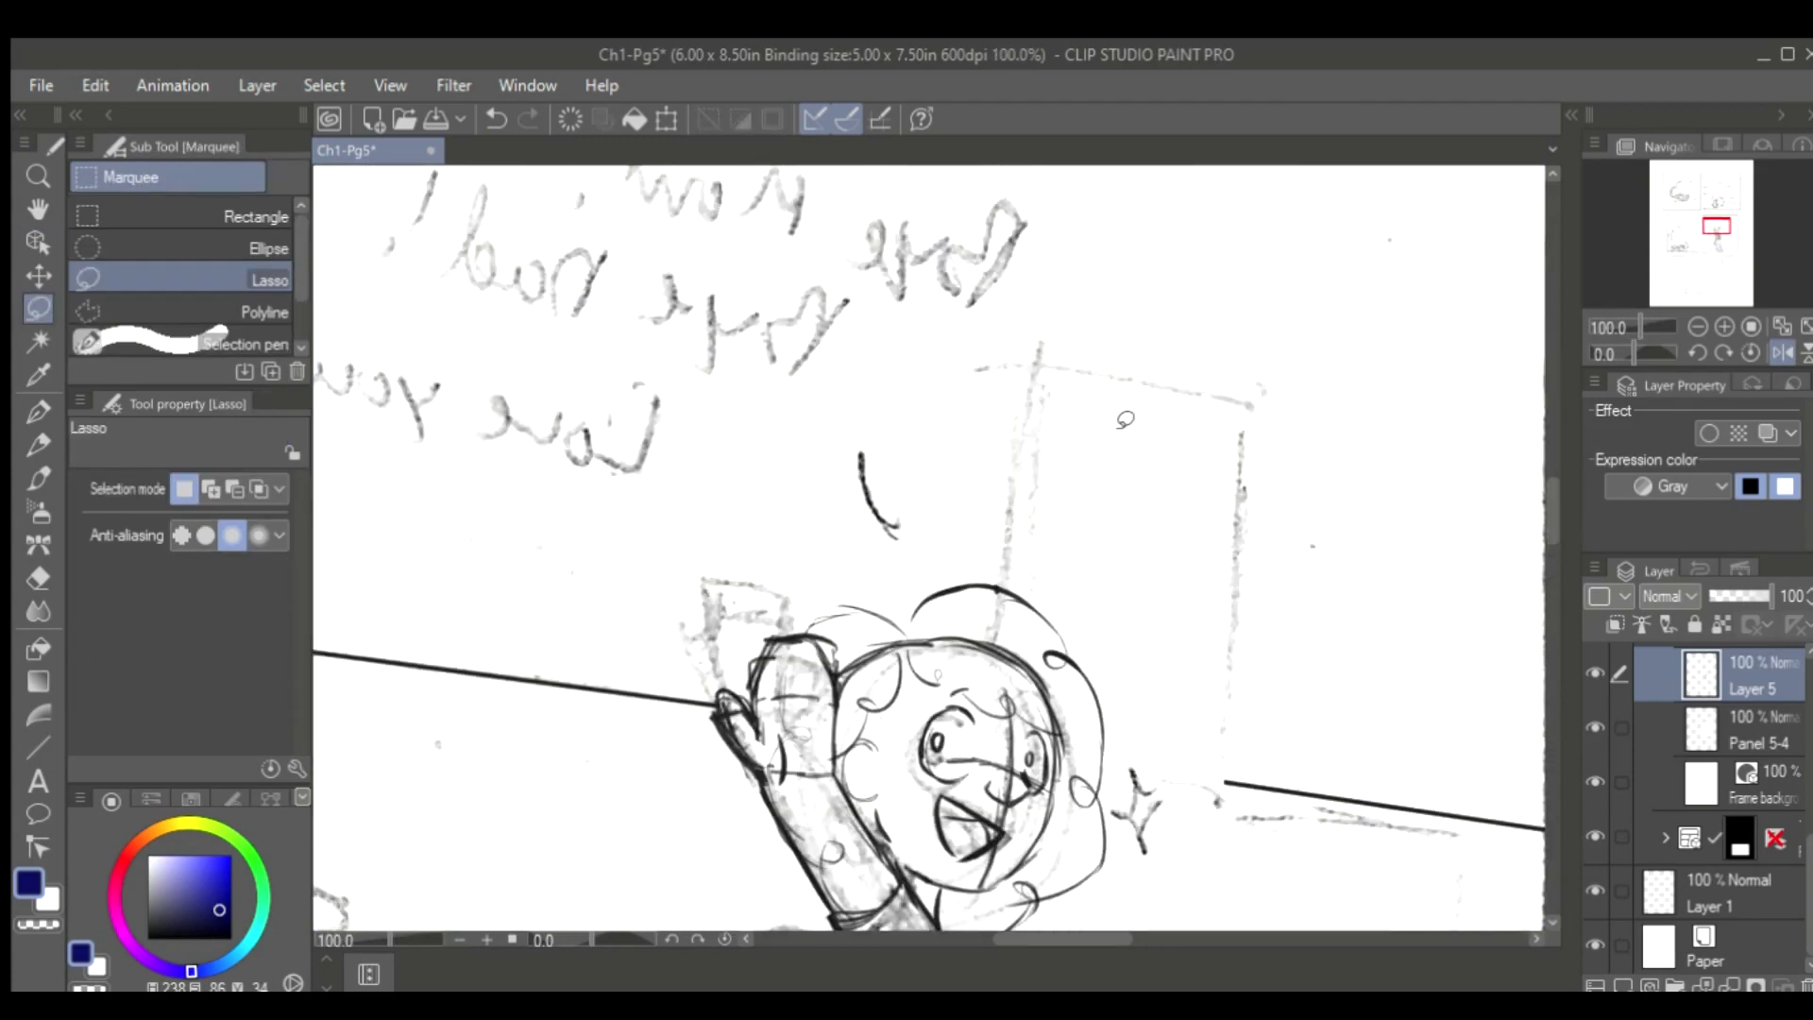
Redraw the door outline behind the character's head with straight lines and save the page
key("u")
left_click_drag(1221, 411, 1221, 411)
key("h")
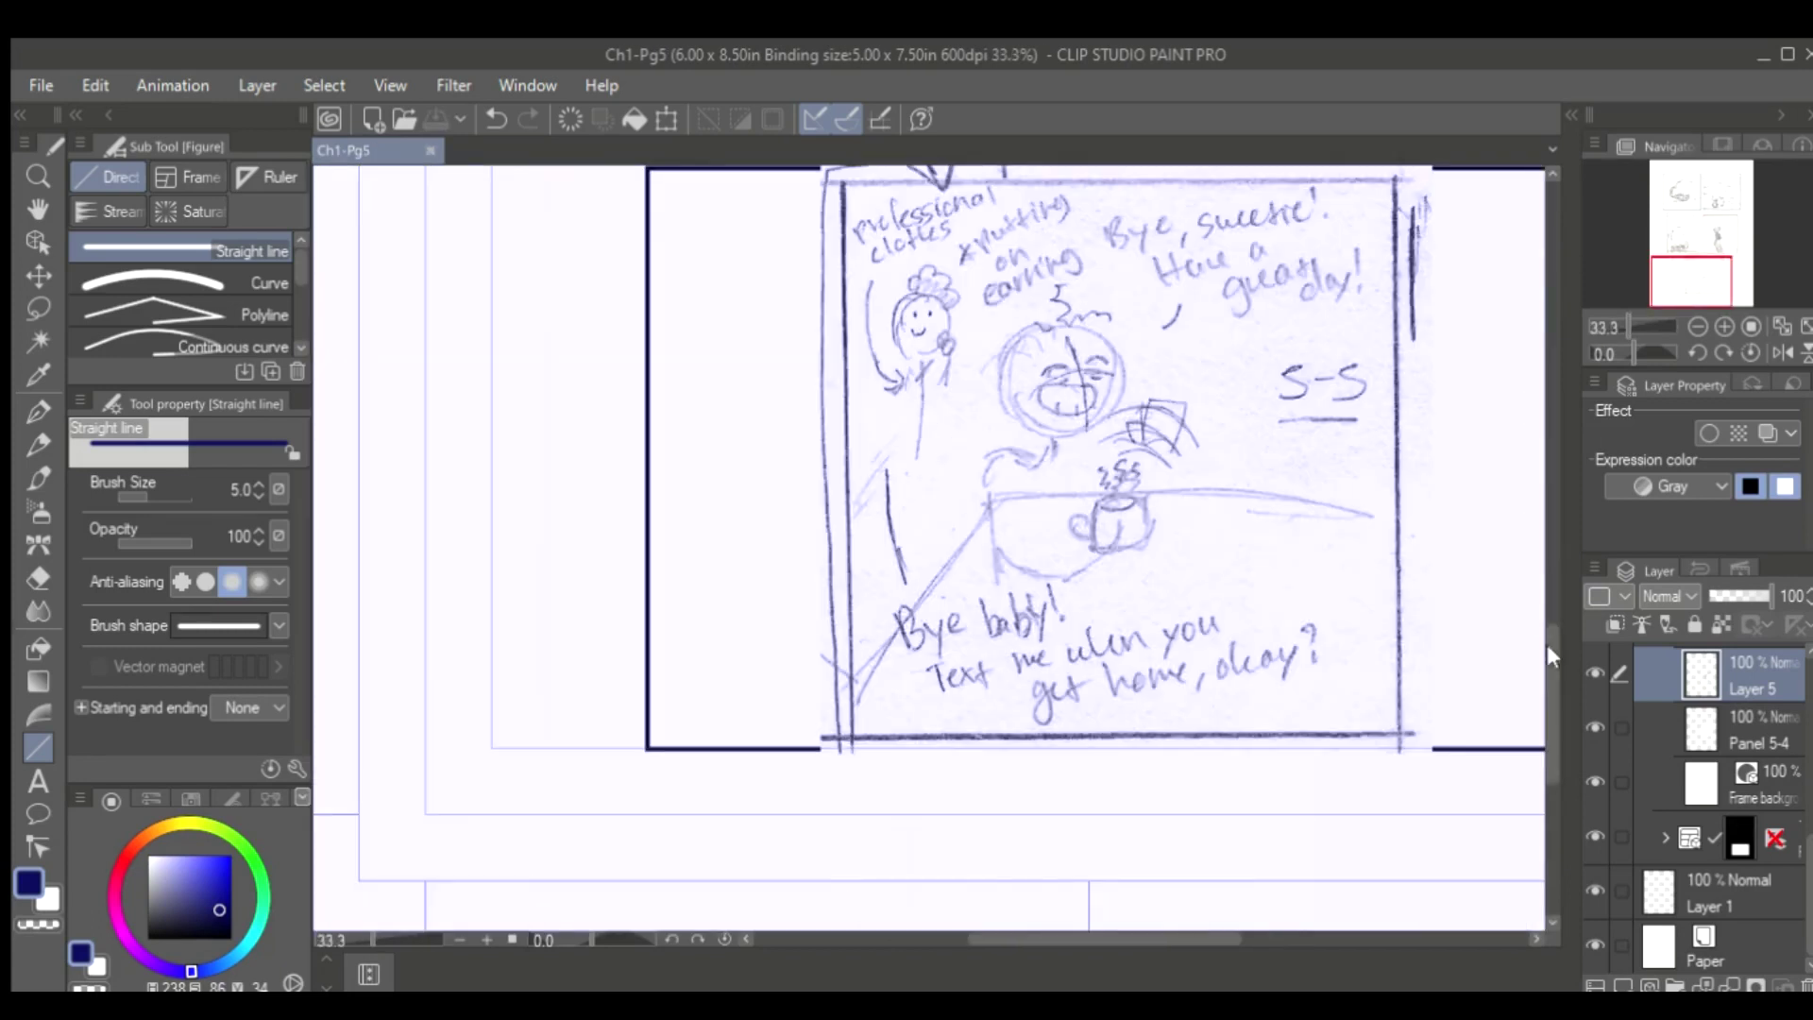
Lasso the door outline, stretch it wider and taller down to the wall line, and apply the transformation
scroll(1547, 645, "up", 5)
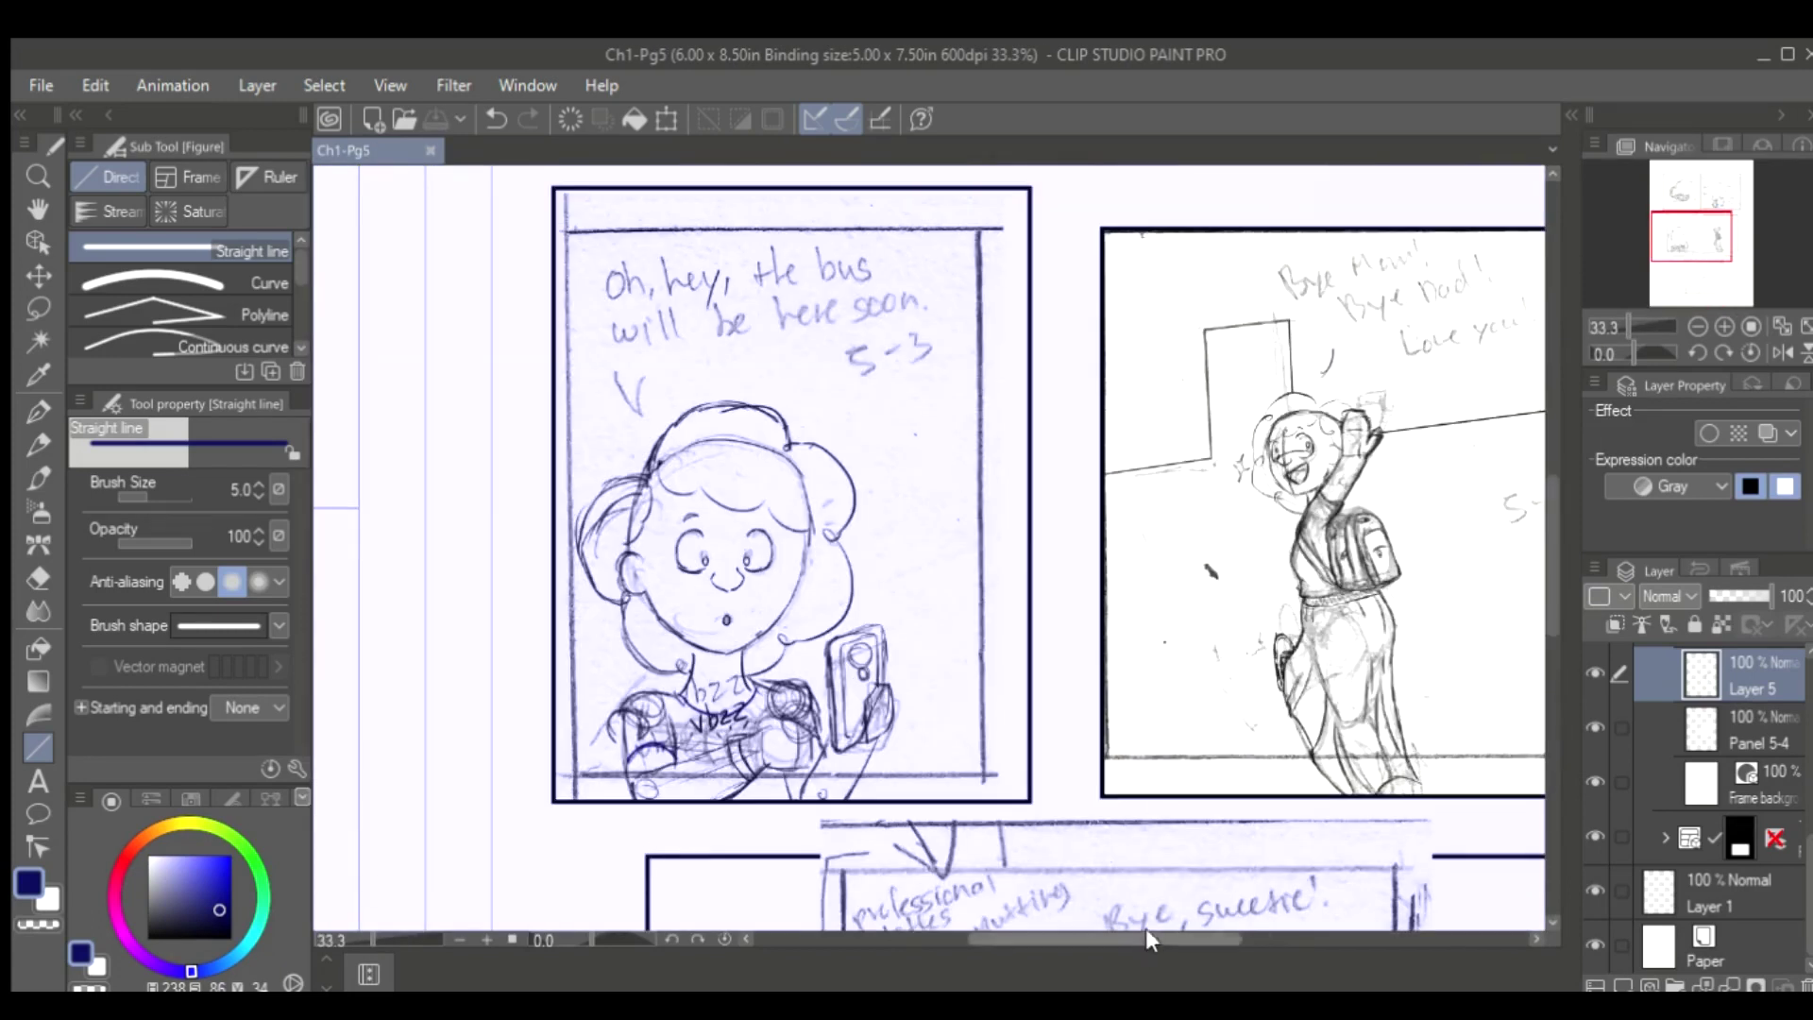
scroll(1146, 928, "right", 3)
key("m")
key("ctrl+t")
left_click_drag(916, 397, 877, 434)
key("Return")
key("h")
key("ctrl+z")
key("ctrl+t")
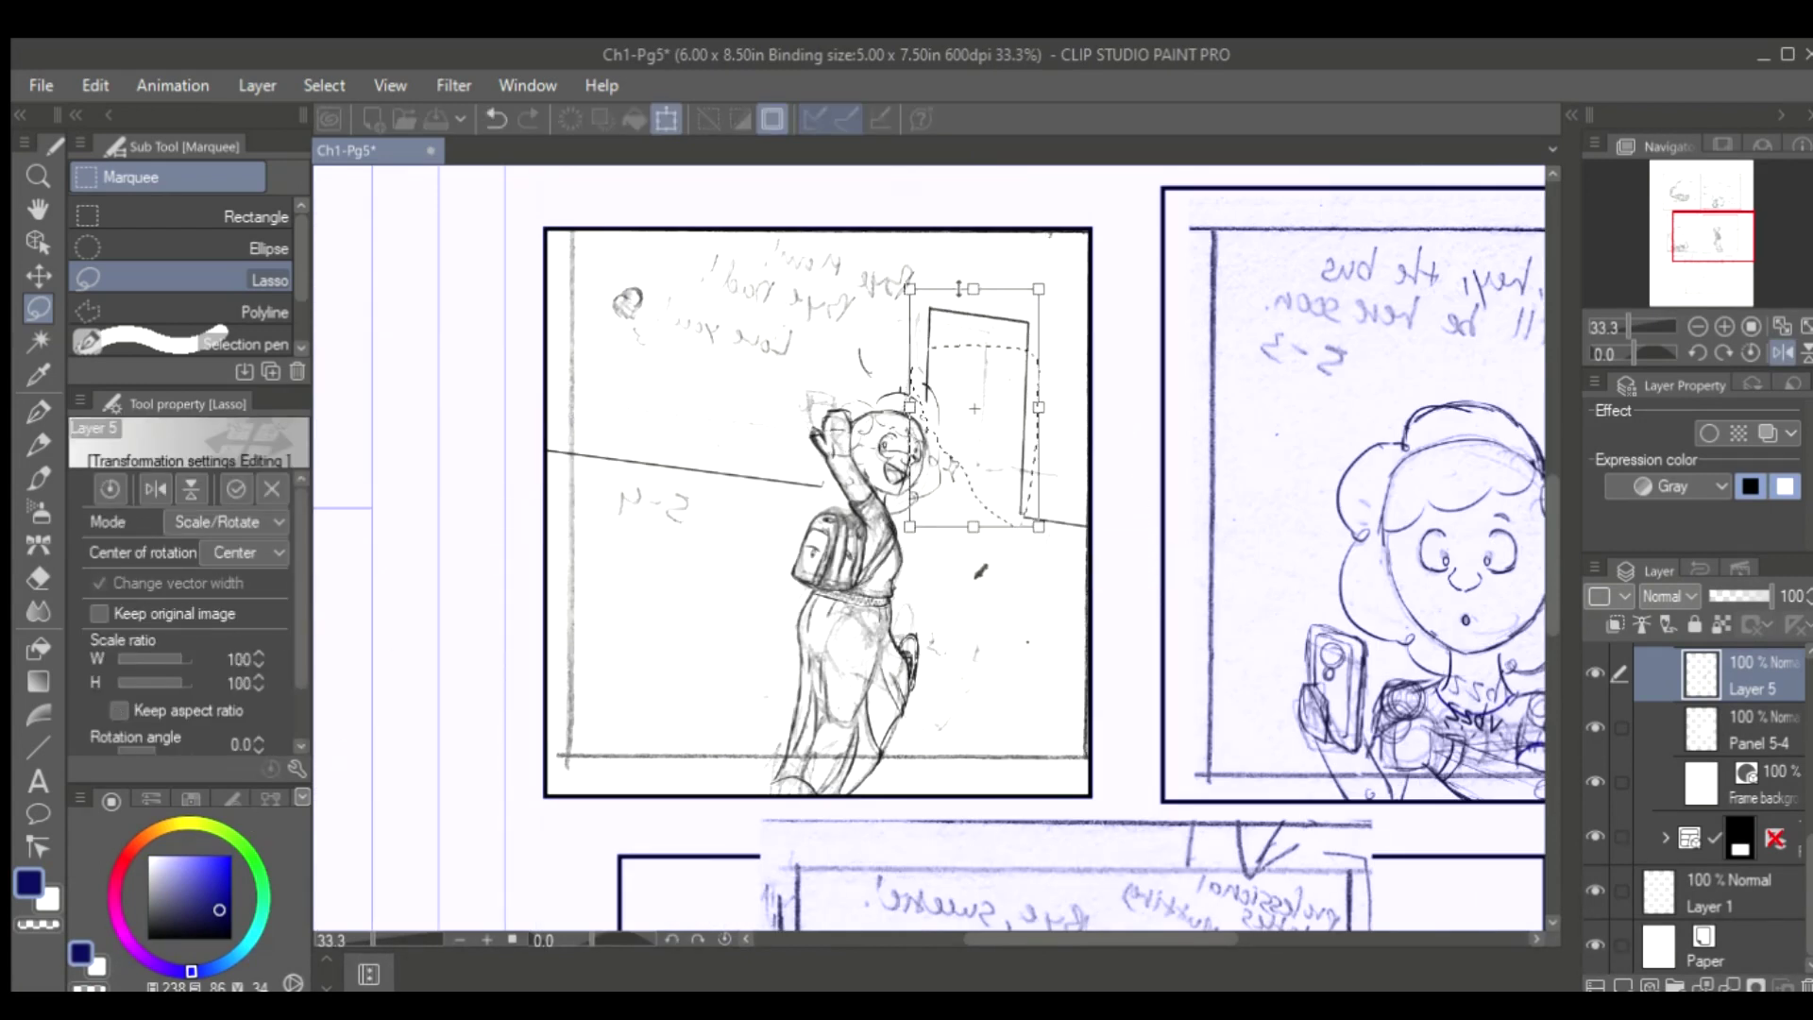
key("Return")
Pencil a round doorknob on the door, complete its lower edge near the hair, and save the page
scroll(980, 571, "up", 4)
scroll(964, 581, "down", 1)
key("p")
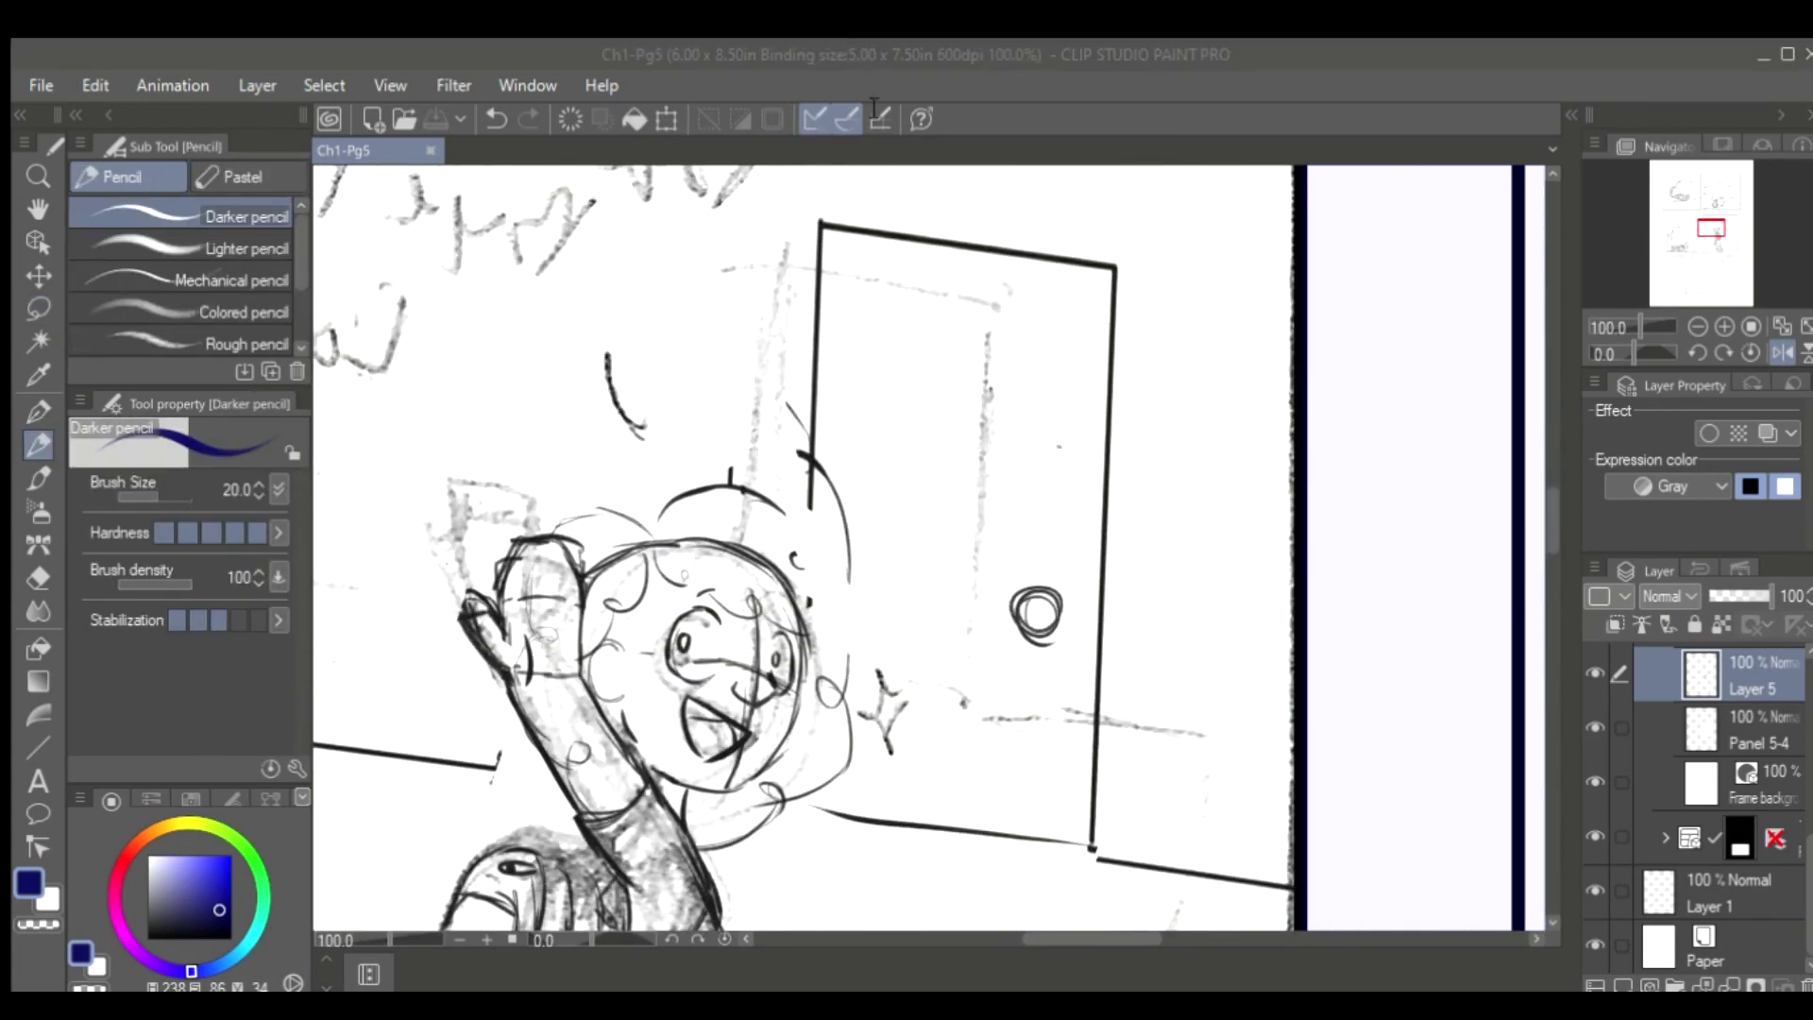
Open Ch1-Pg1, expand the bottom panel's Pencils folder, select its Background layer and lasso the paneled door's inset panels
scroll(1736, 764, "down", 2)
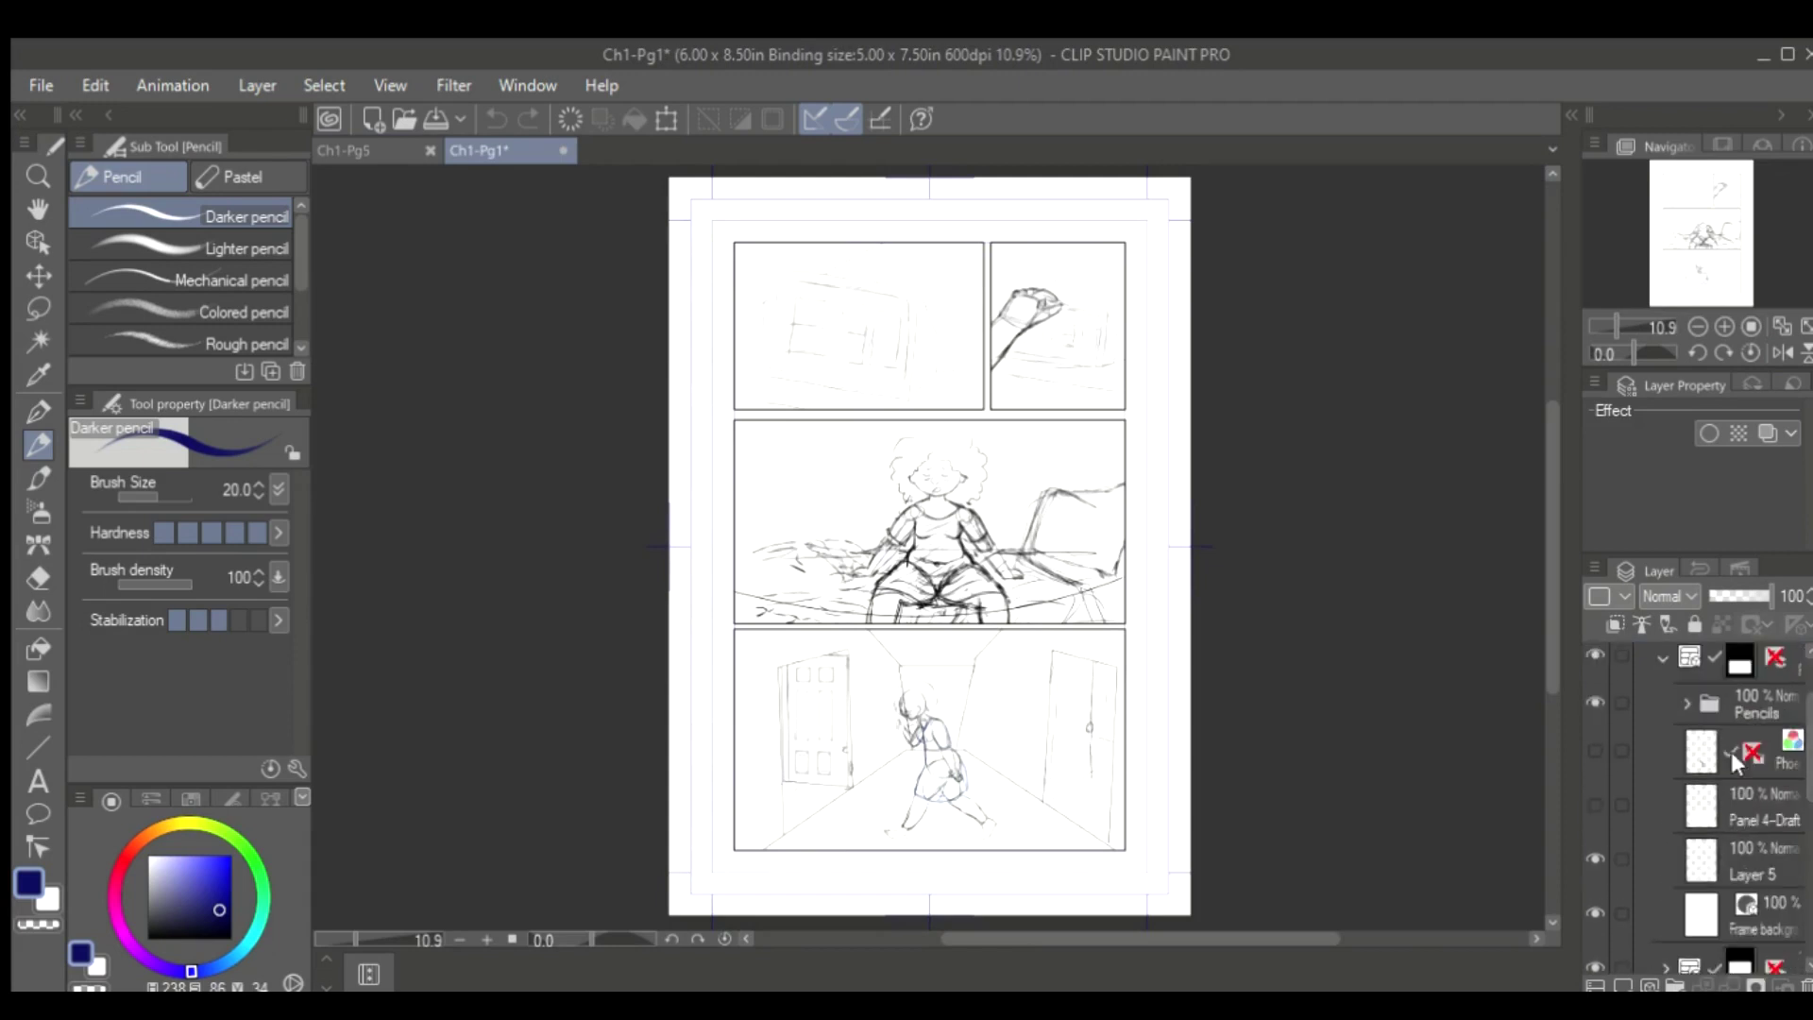
scroll(1674, 720, "up", 1)
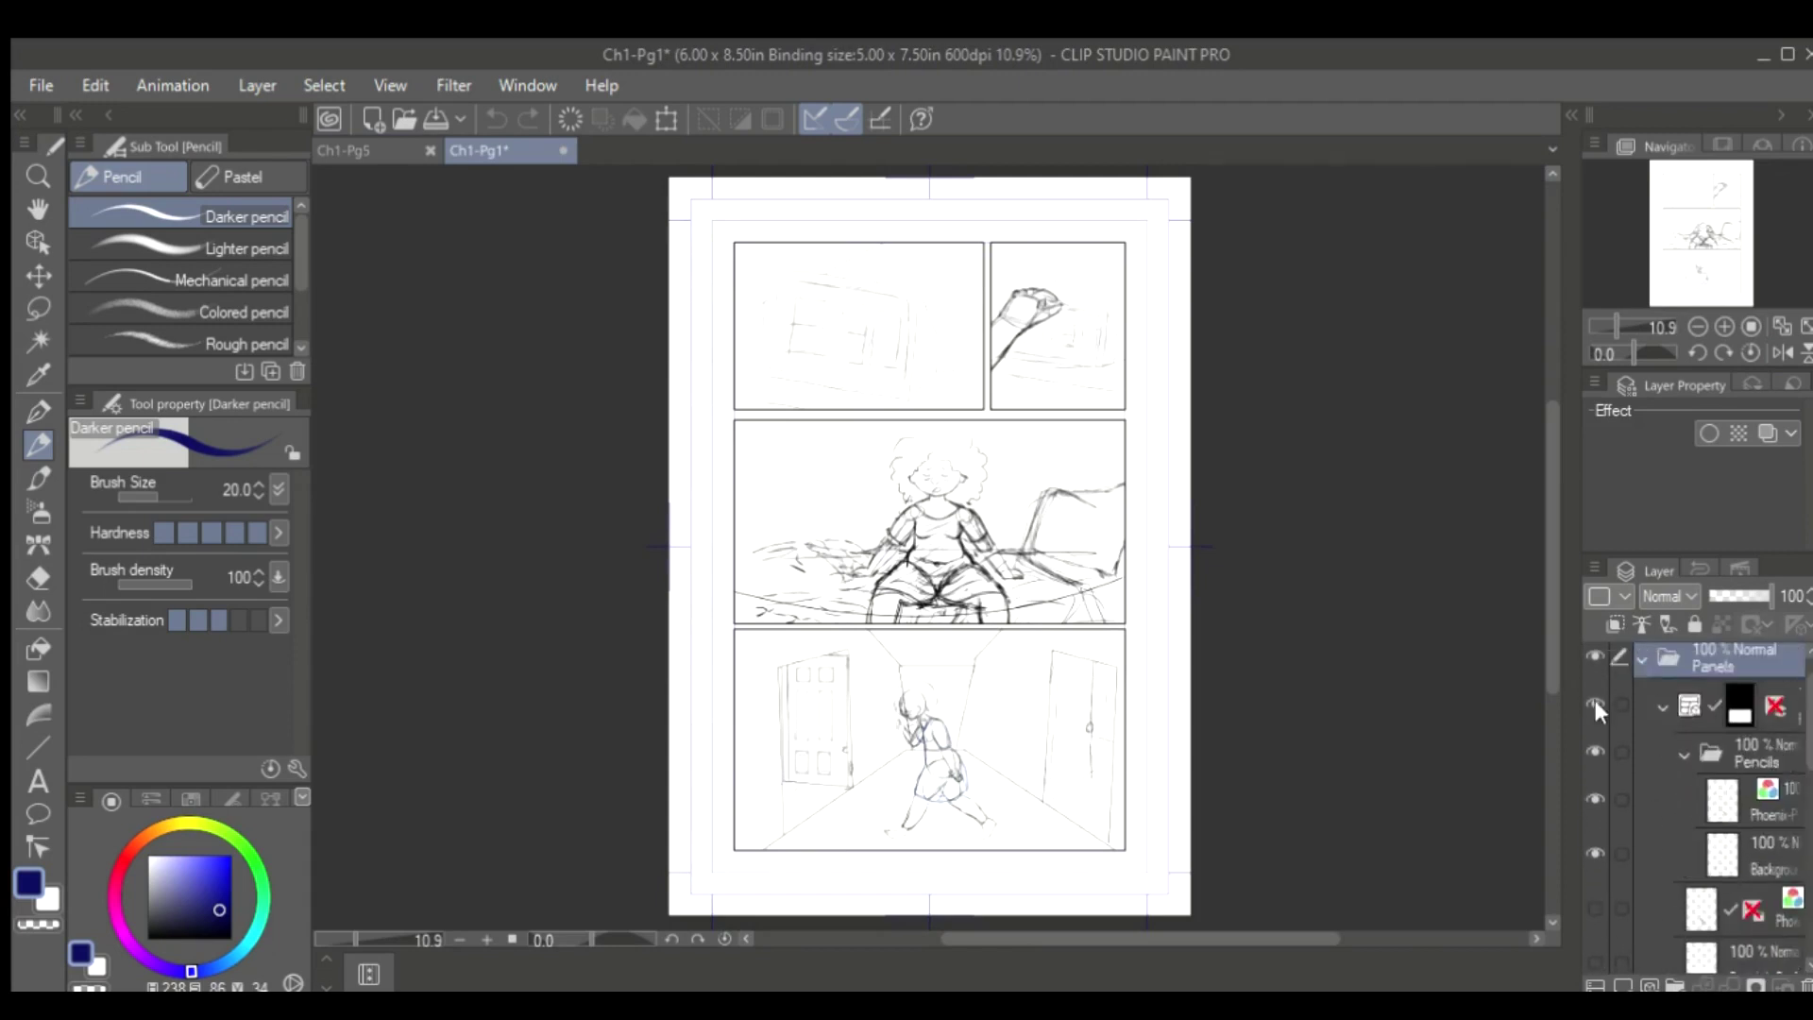
left_click(1687, 754)
left_click(1757, 782)
scroll(776, 749, "up", 5)
key("m")
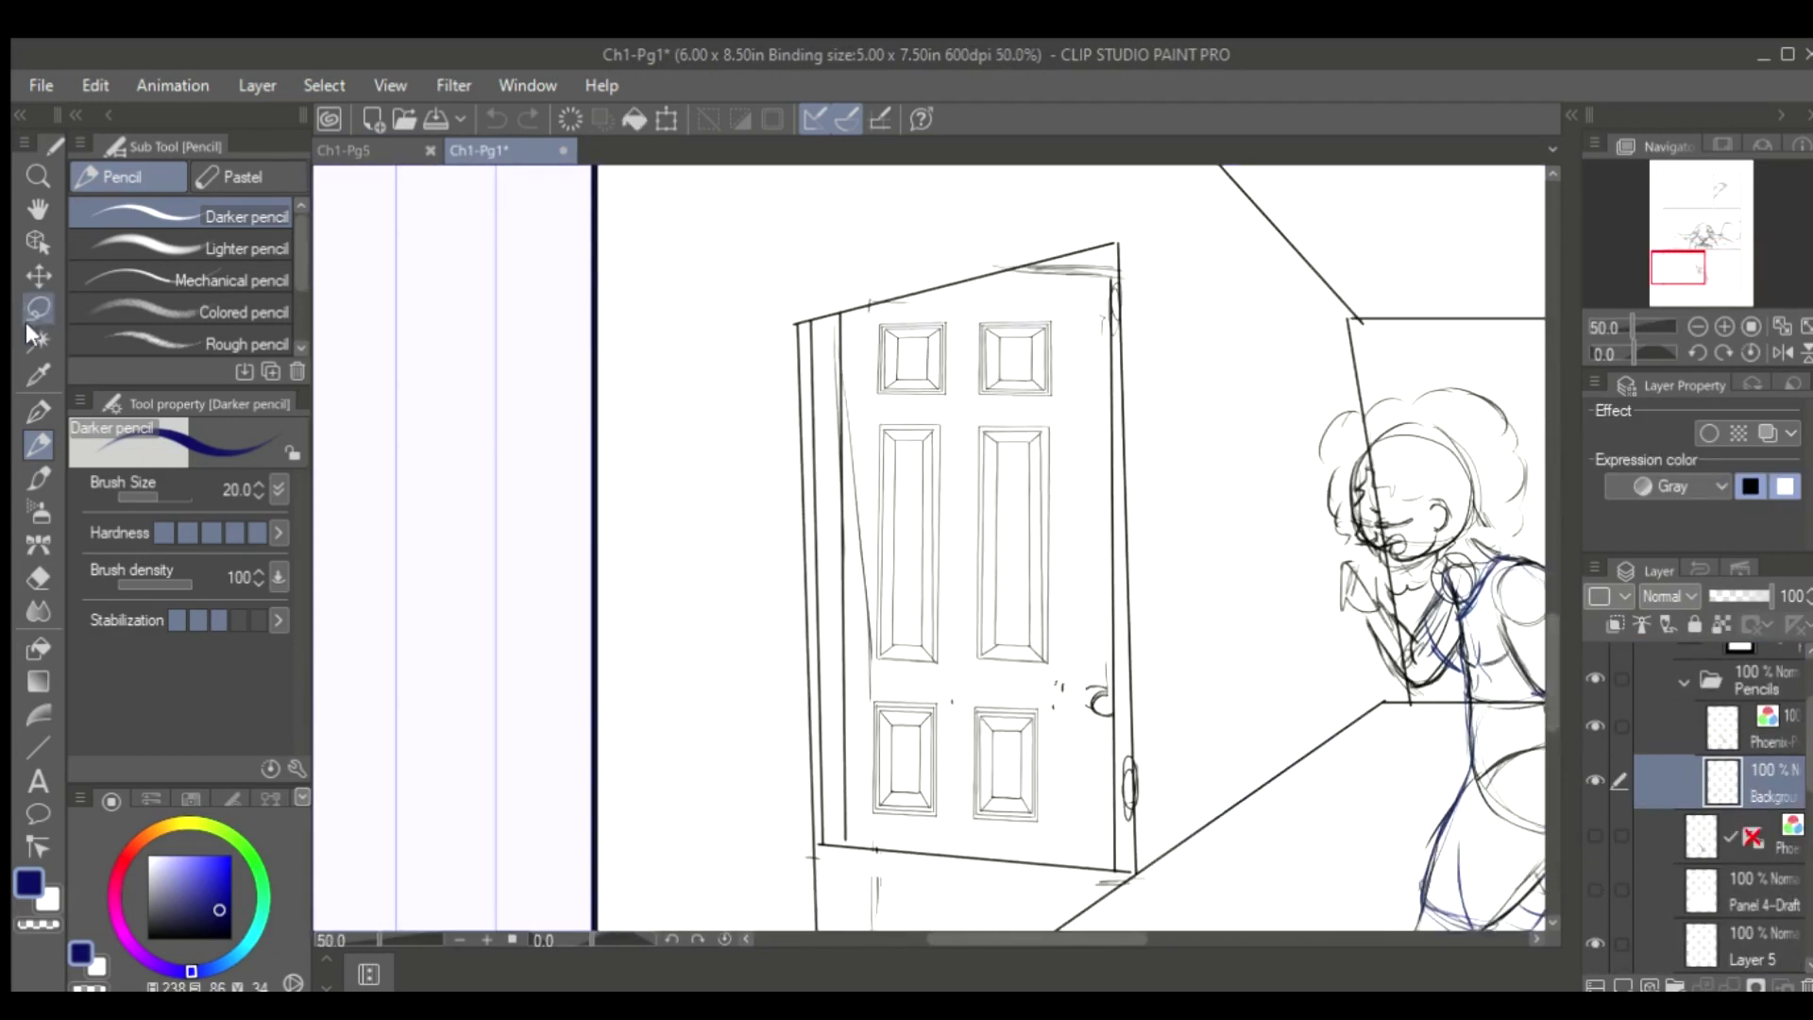
left_click_drag(864, 330, 862, 327)
Paste the copied door inset panels into Ch1-Pg5 and place their background layer at the top of the layer stack, outside the fourth panel's folder
key("ctrl+Tab")
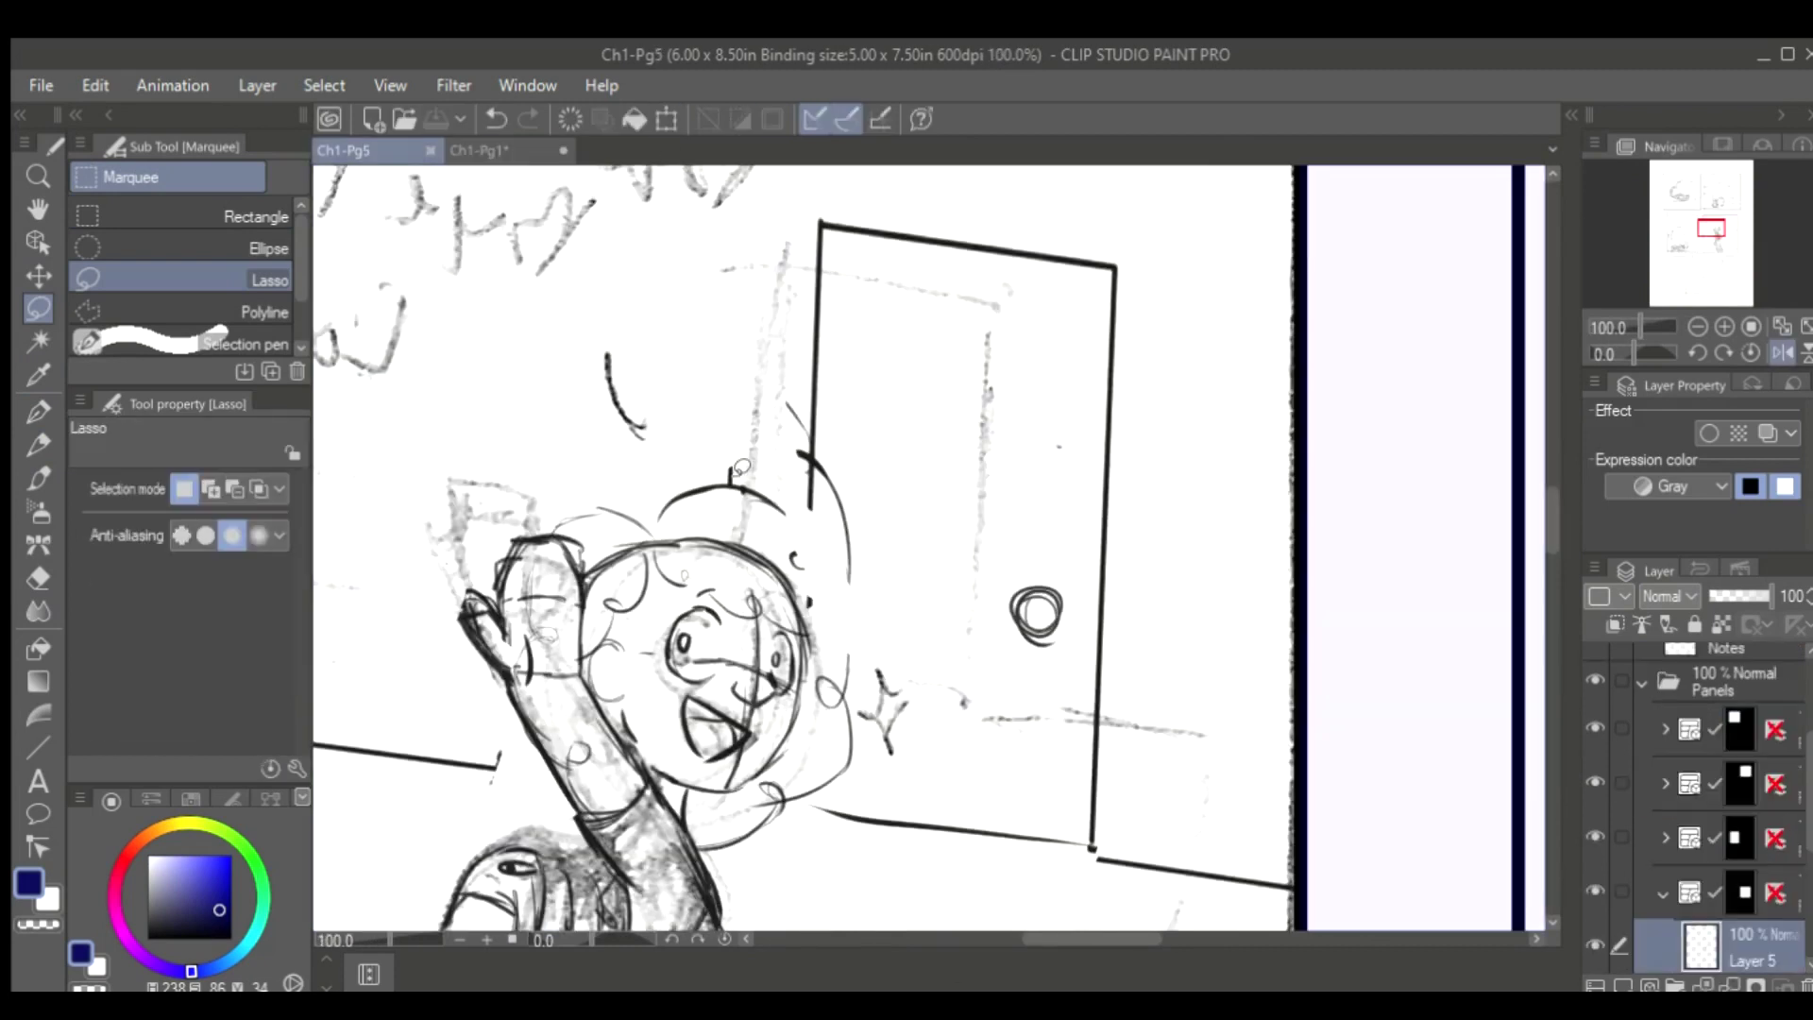
scroll(1700, 803, "down", 2)
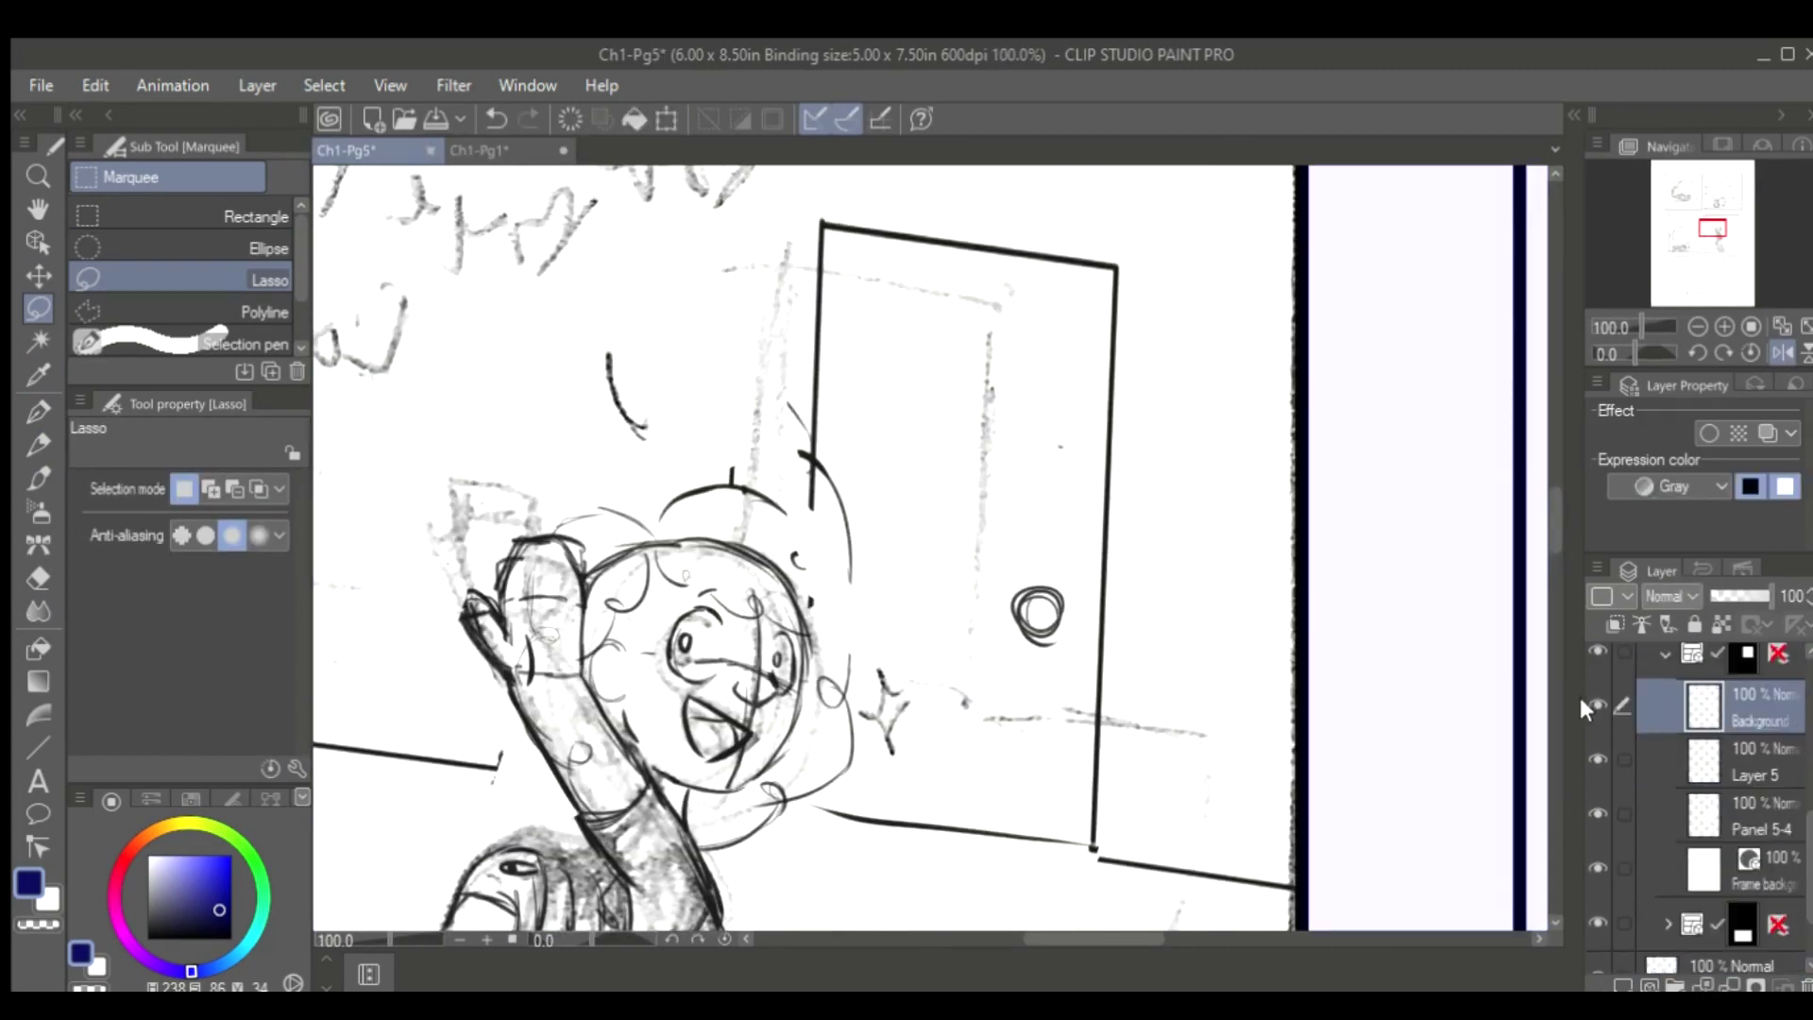
key("ctrl+0")
scroll(1700, 803, "down", 3)
left_click(1740, 824)
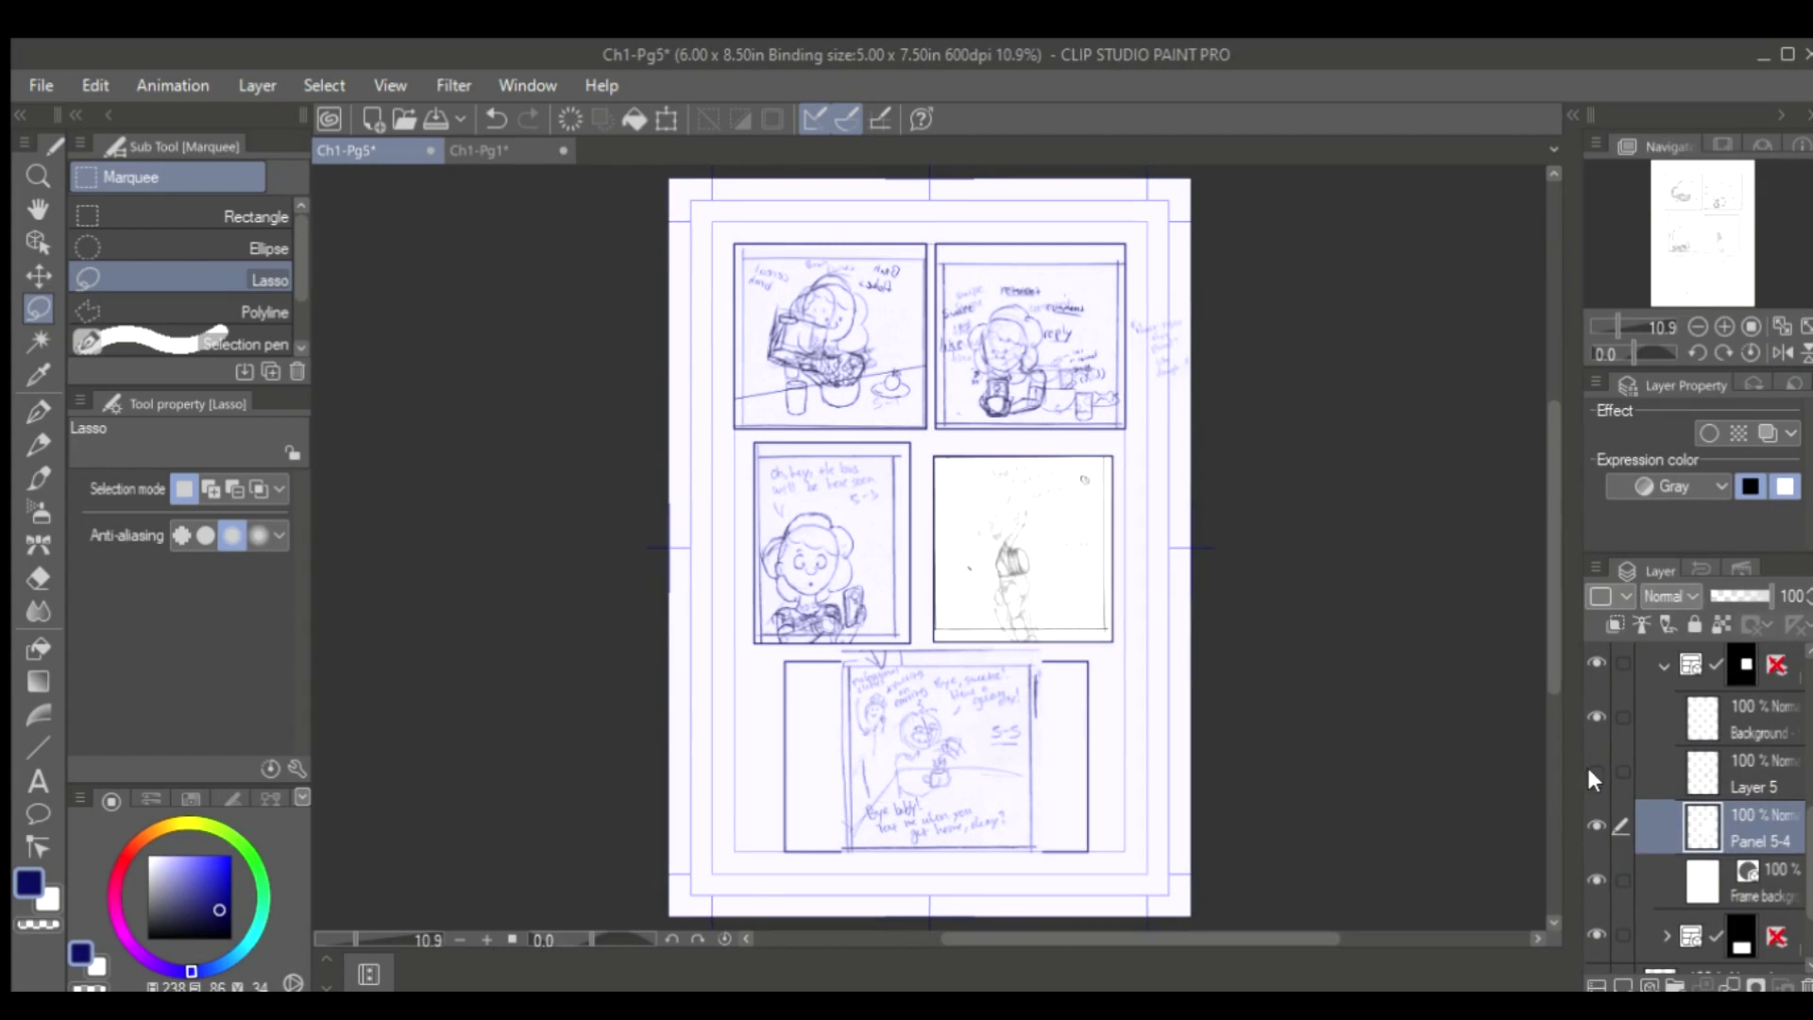
left_click(1799, 824)
key("k")
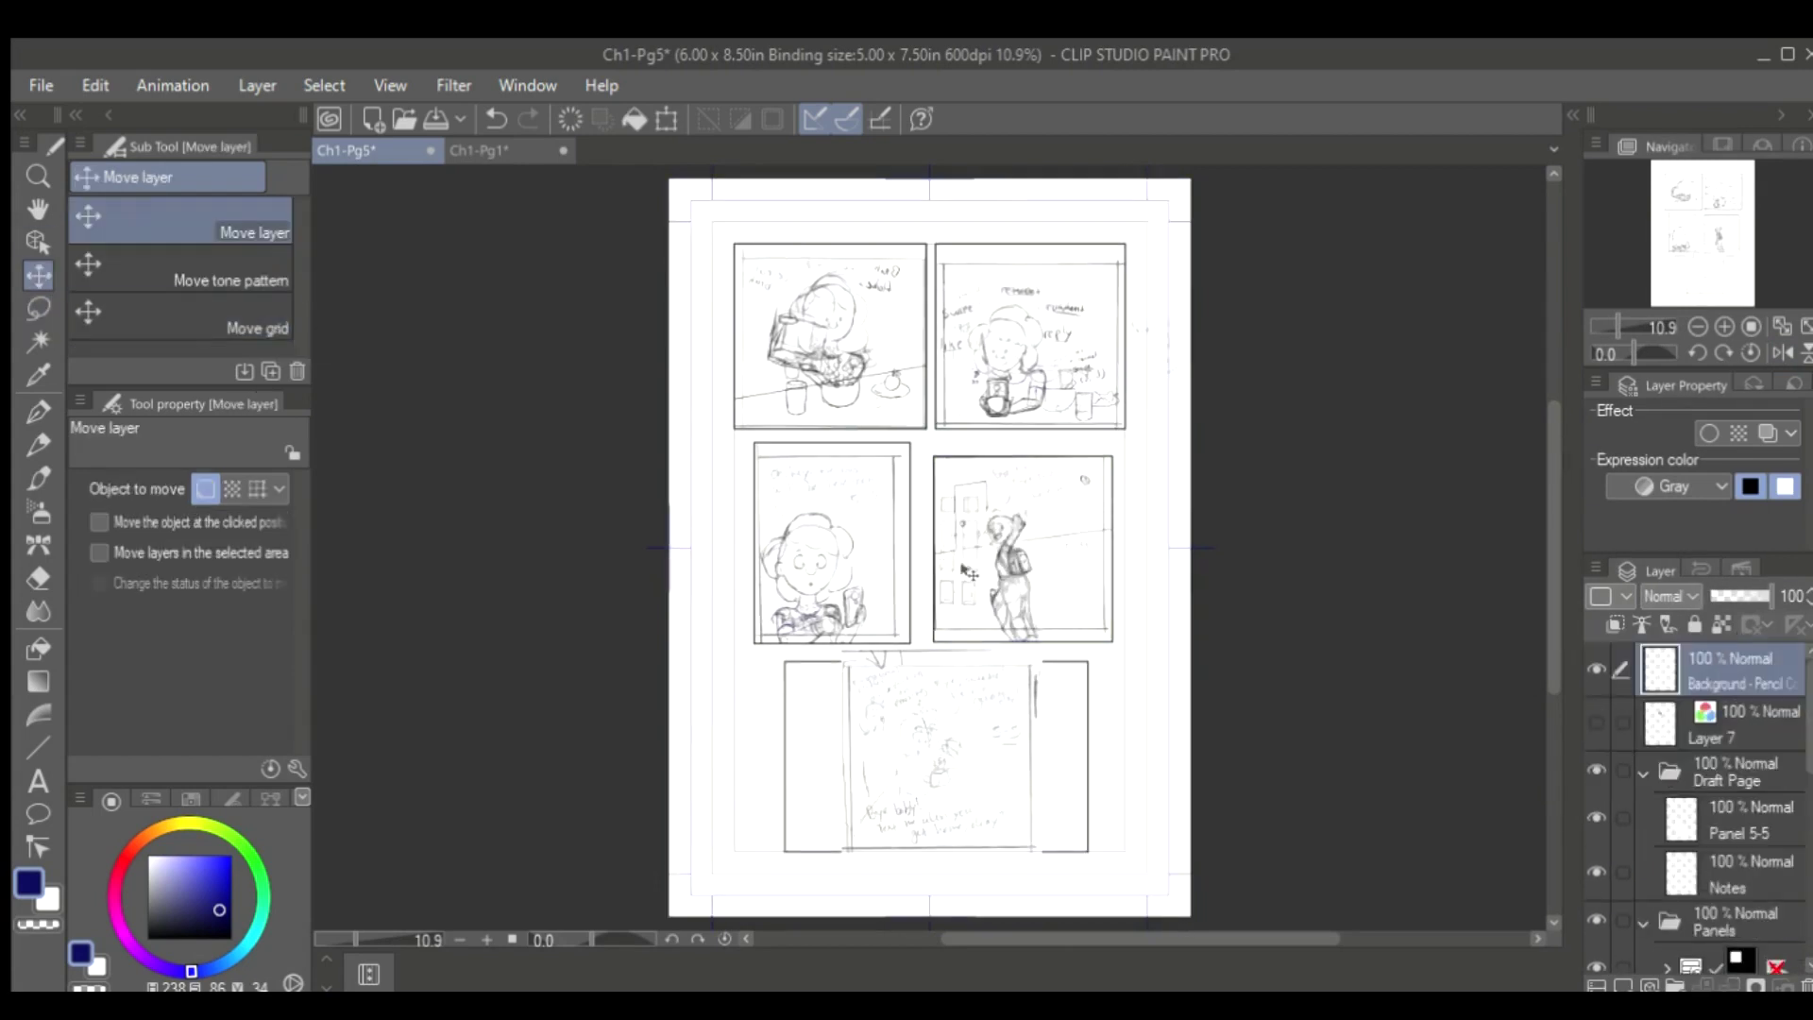
scroll(973, 536, "up", 5)
key("o")
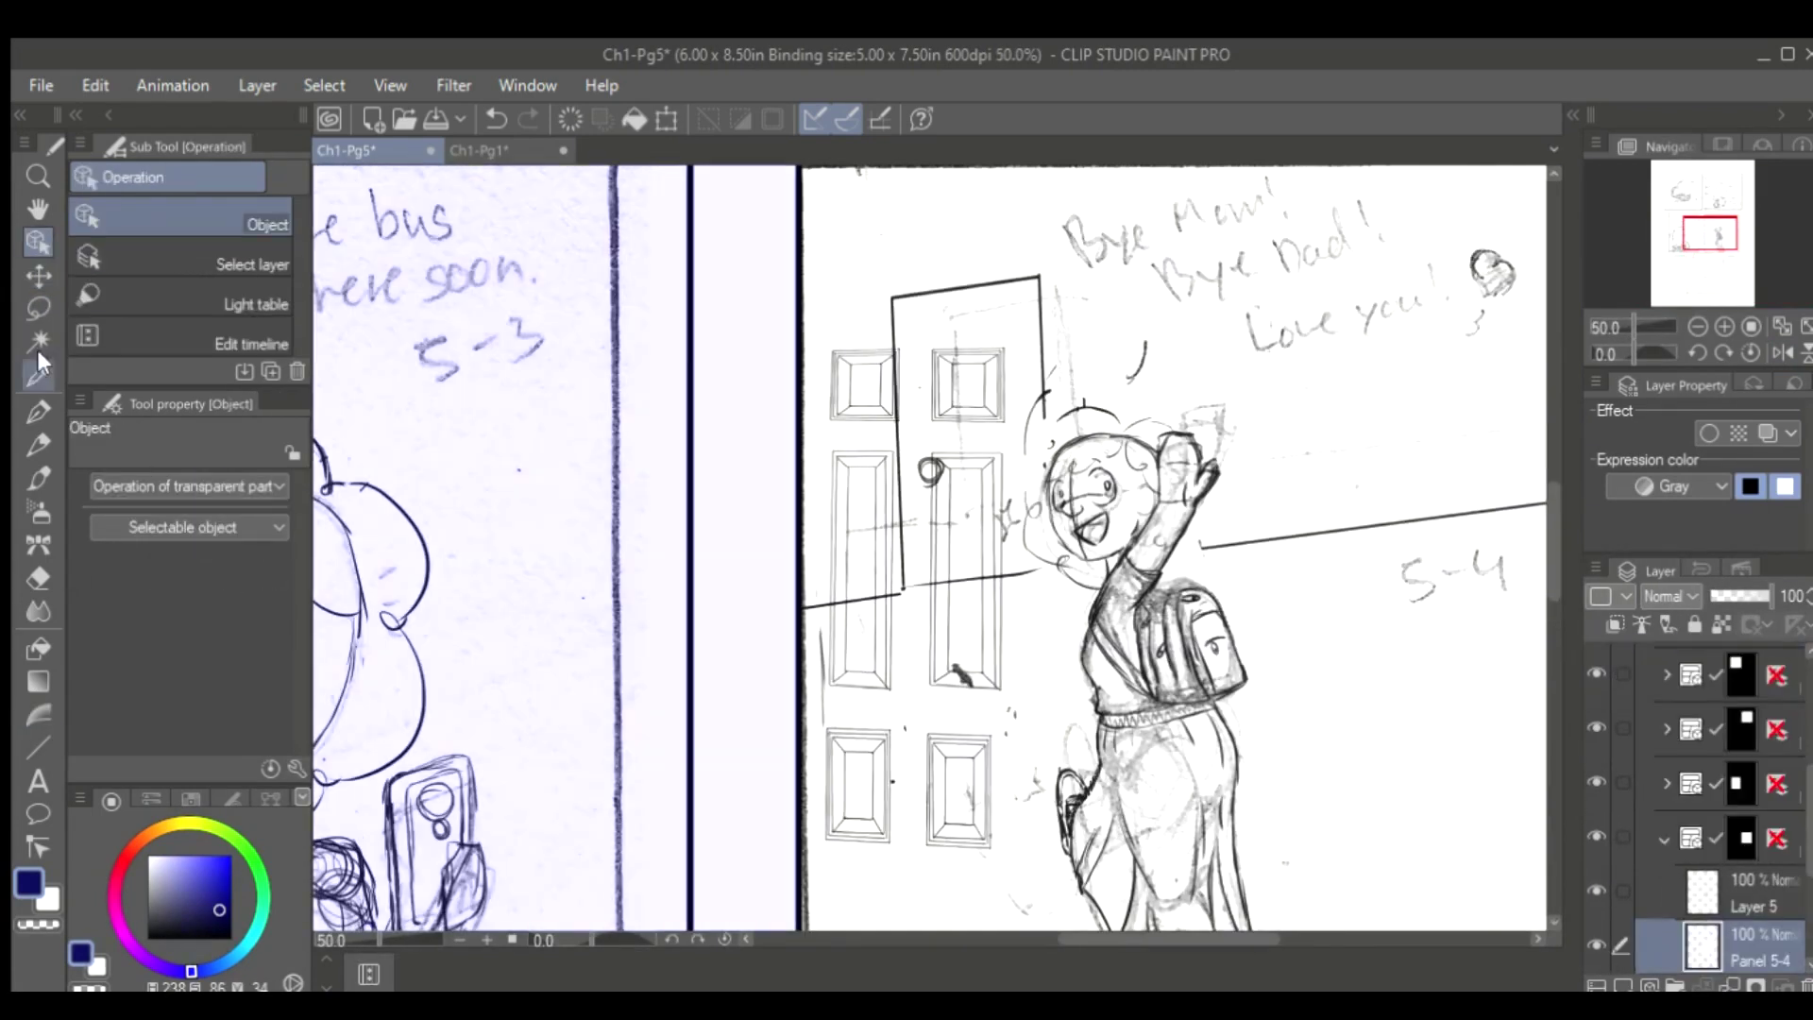
Flip the pasted inset panels horizontally, distort them to fit the slanted door outline in the fourth panel, and save the page
left_click(915, 598)
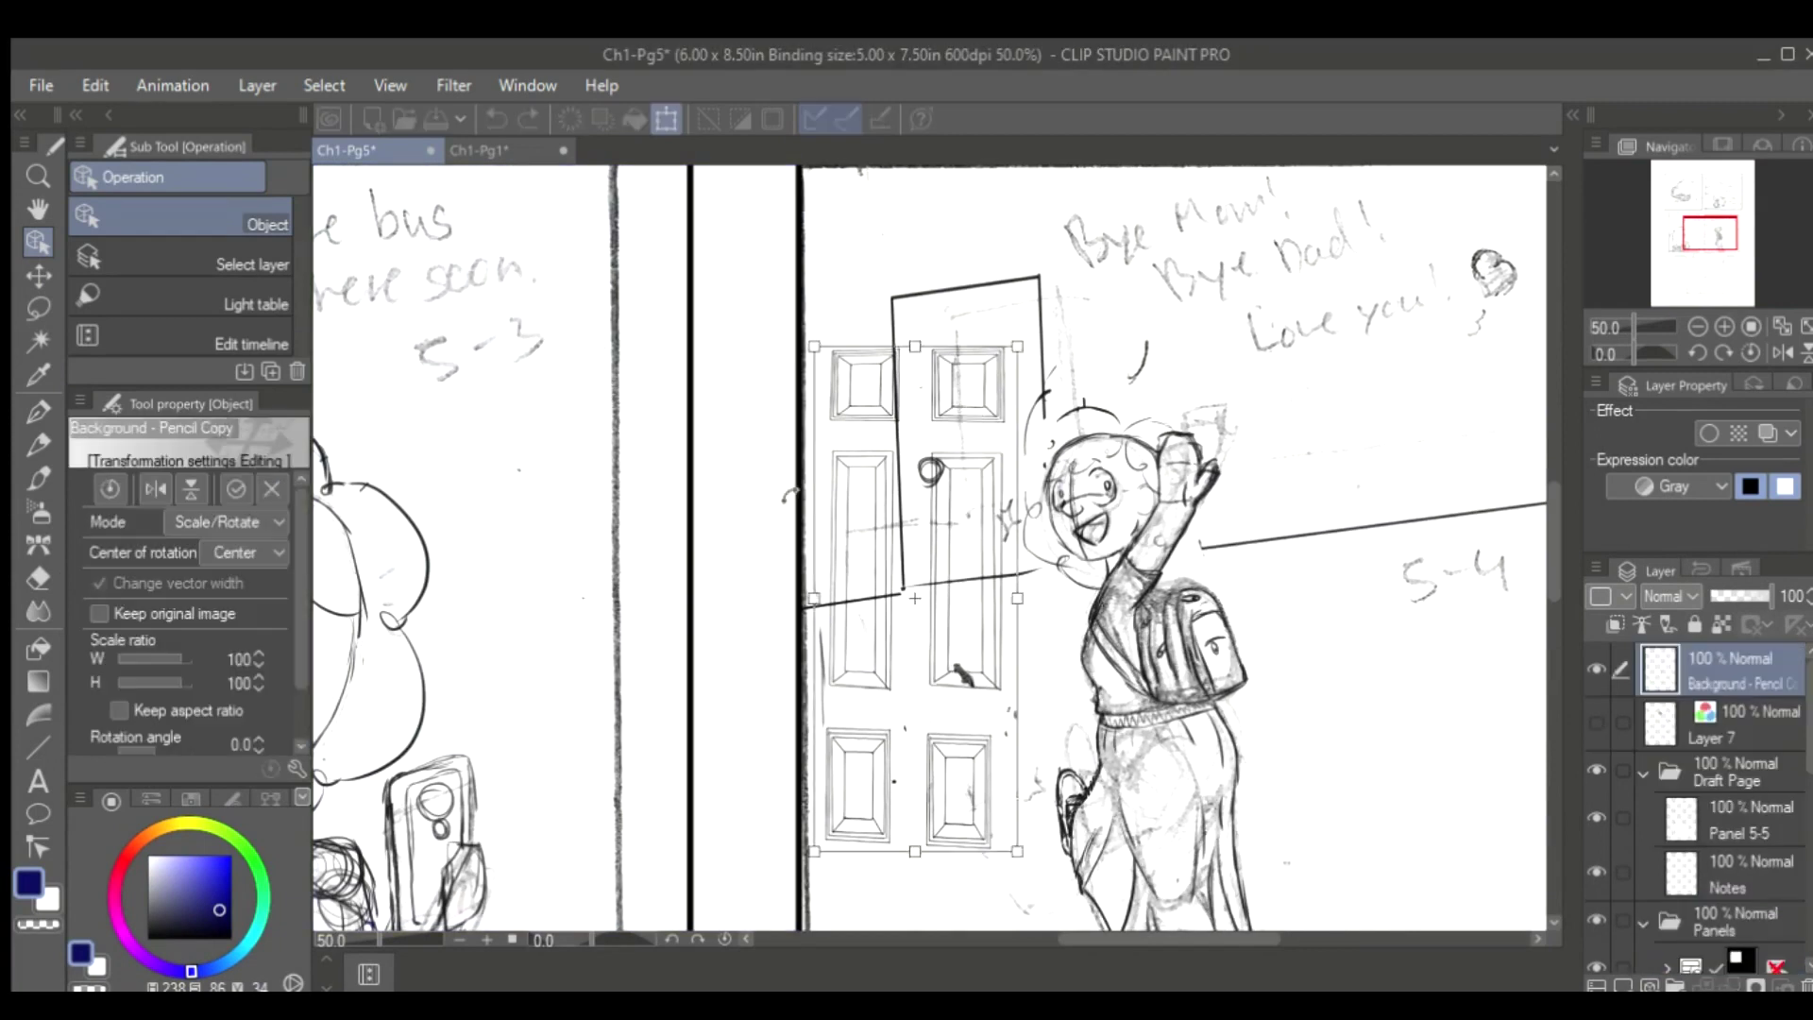
left_click(156, 489)
scroll(930, 556, "up", 3)
left_click_drag(646, 208, 666, 211)
left_click_drag(593, 257, 597, 311)
left_click_drag(744, 833, 754, 835)
left_click_drag(494, 845, 518, 864)
left_click_drag(479, 319, 487, 328)
left_click_drag(715, 307, 731, 292)
left_click_drag(673, 223, 635, 215)
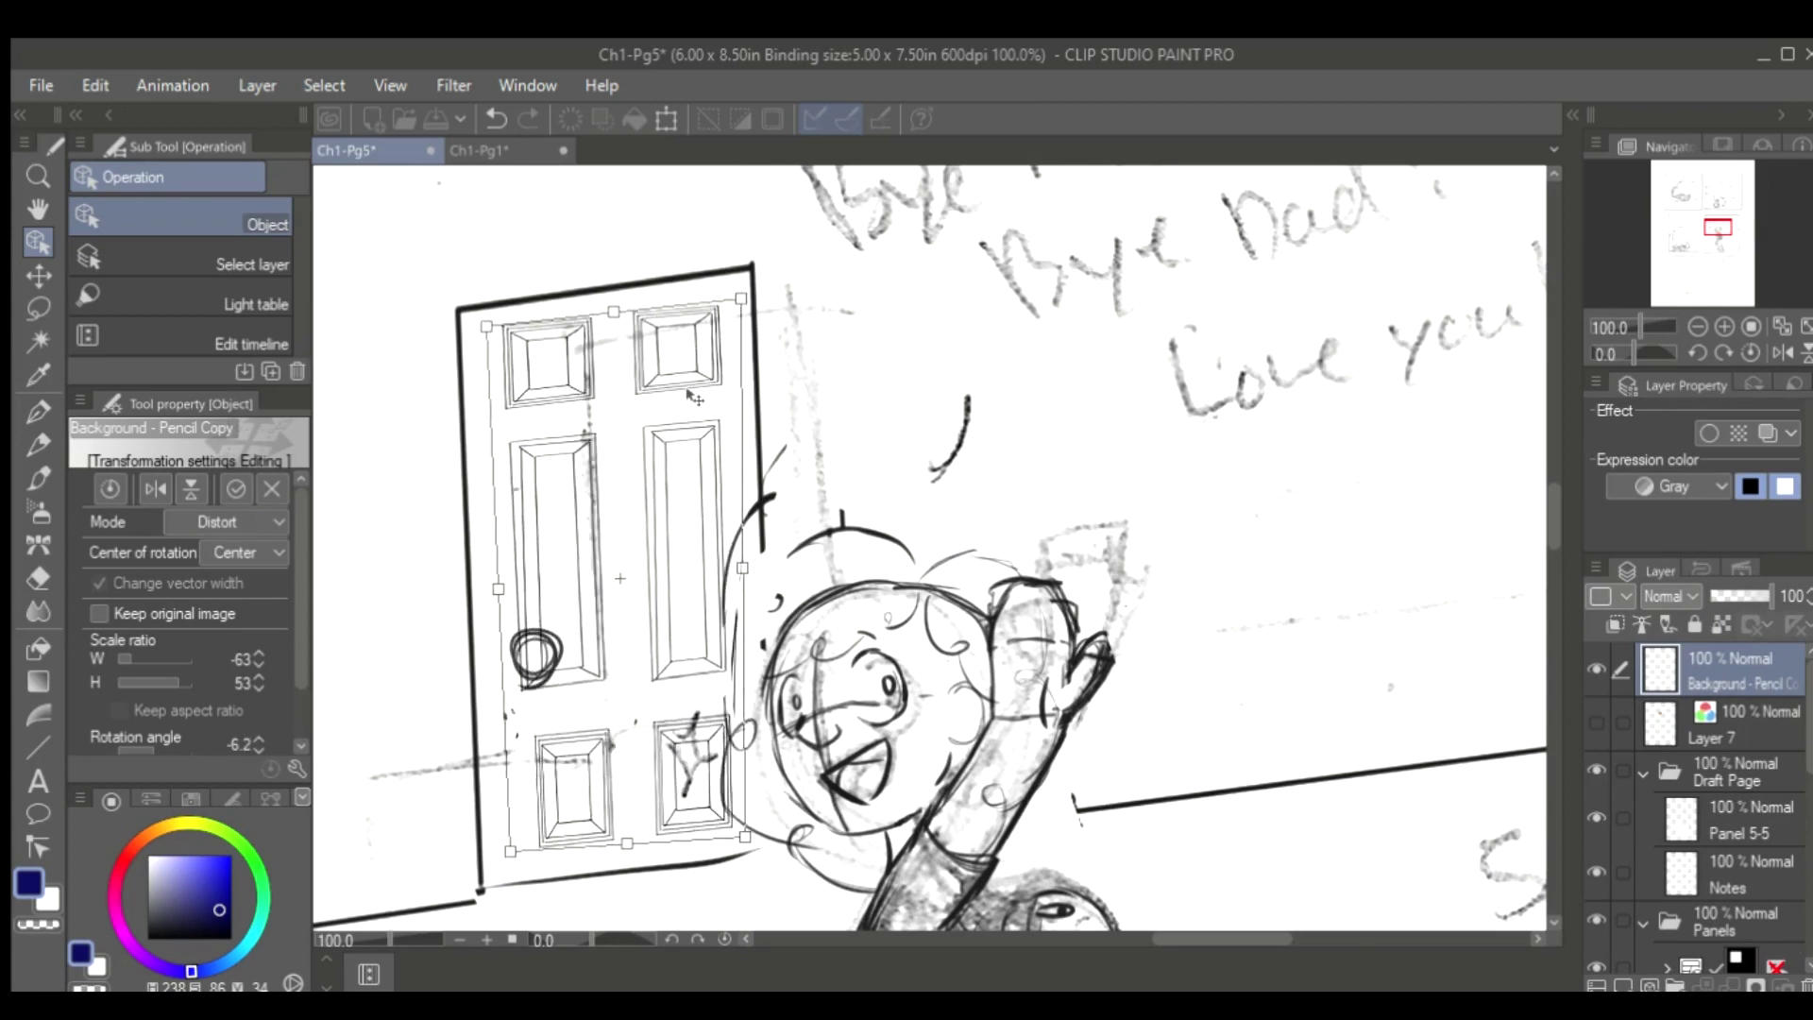
key("h")
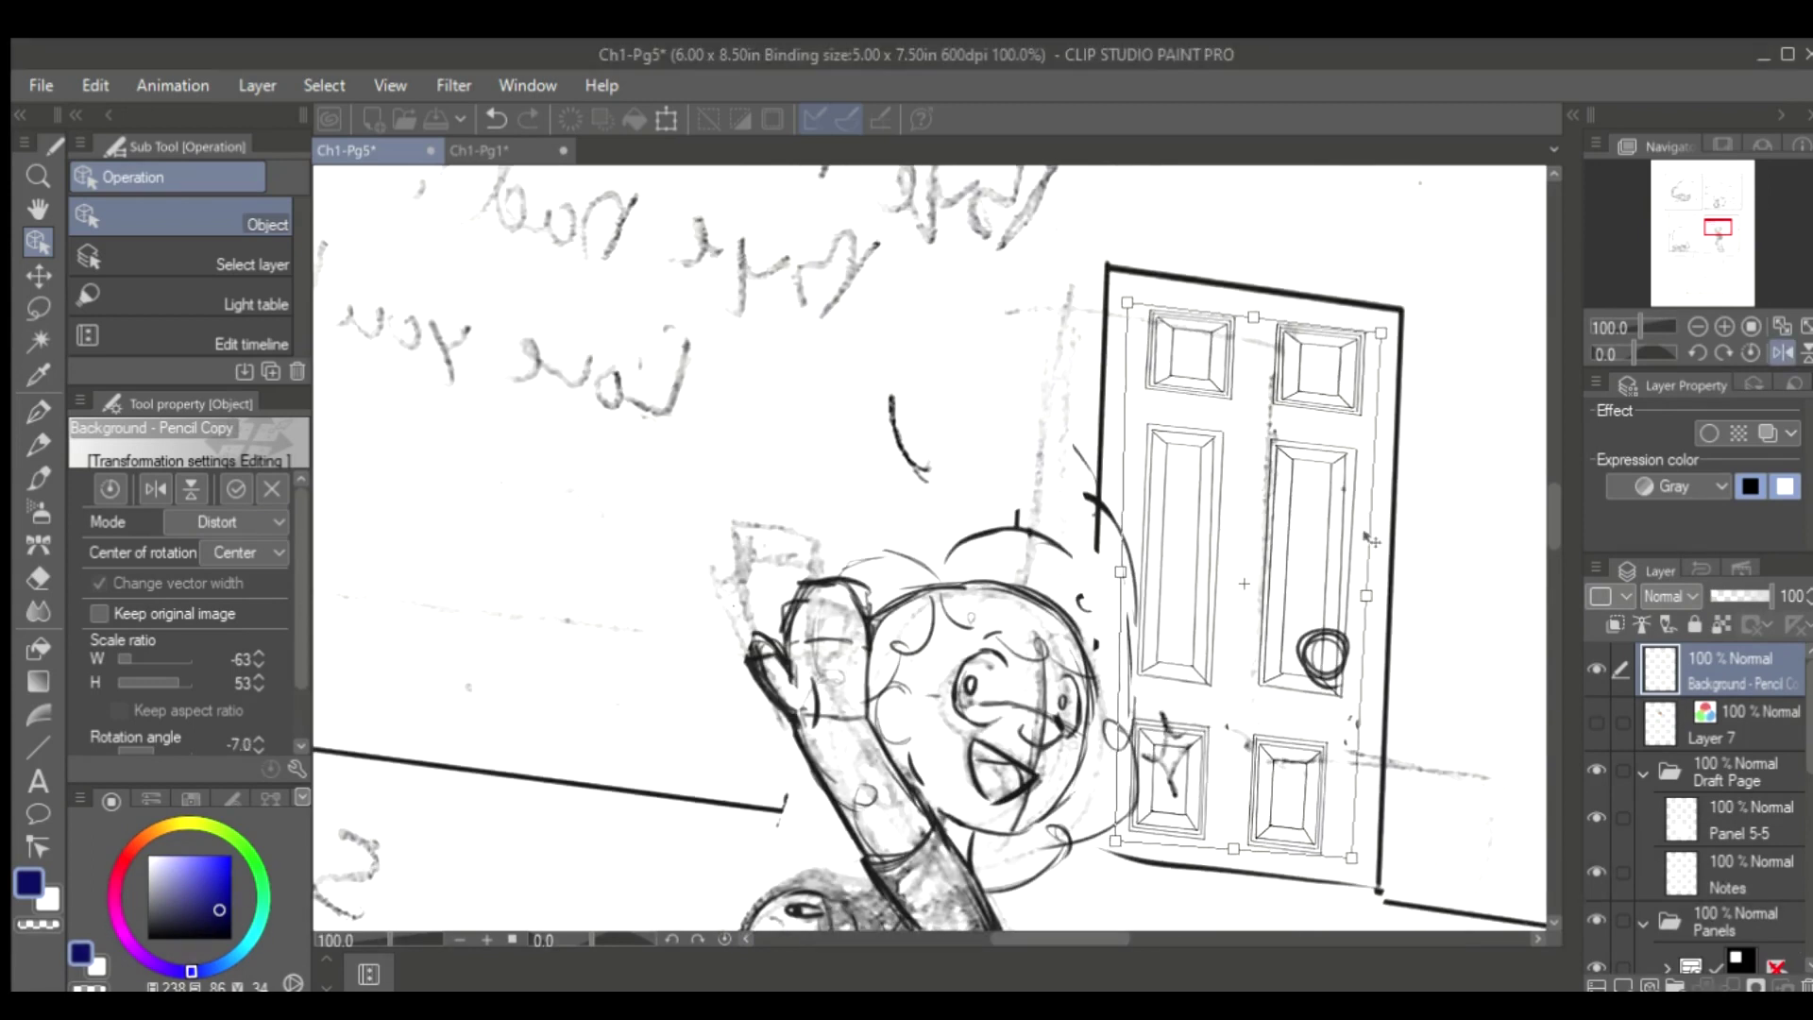
key("Return")
key("ctrl+s")
Scale the door's inset panels to 95% inside the door outline and apply the transformation
key("ctrl+t")
key("Return")
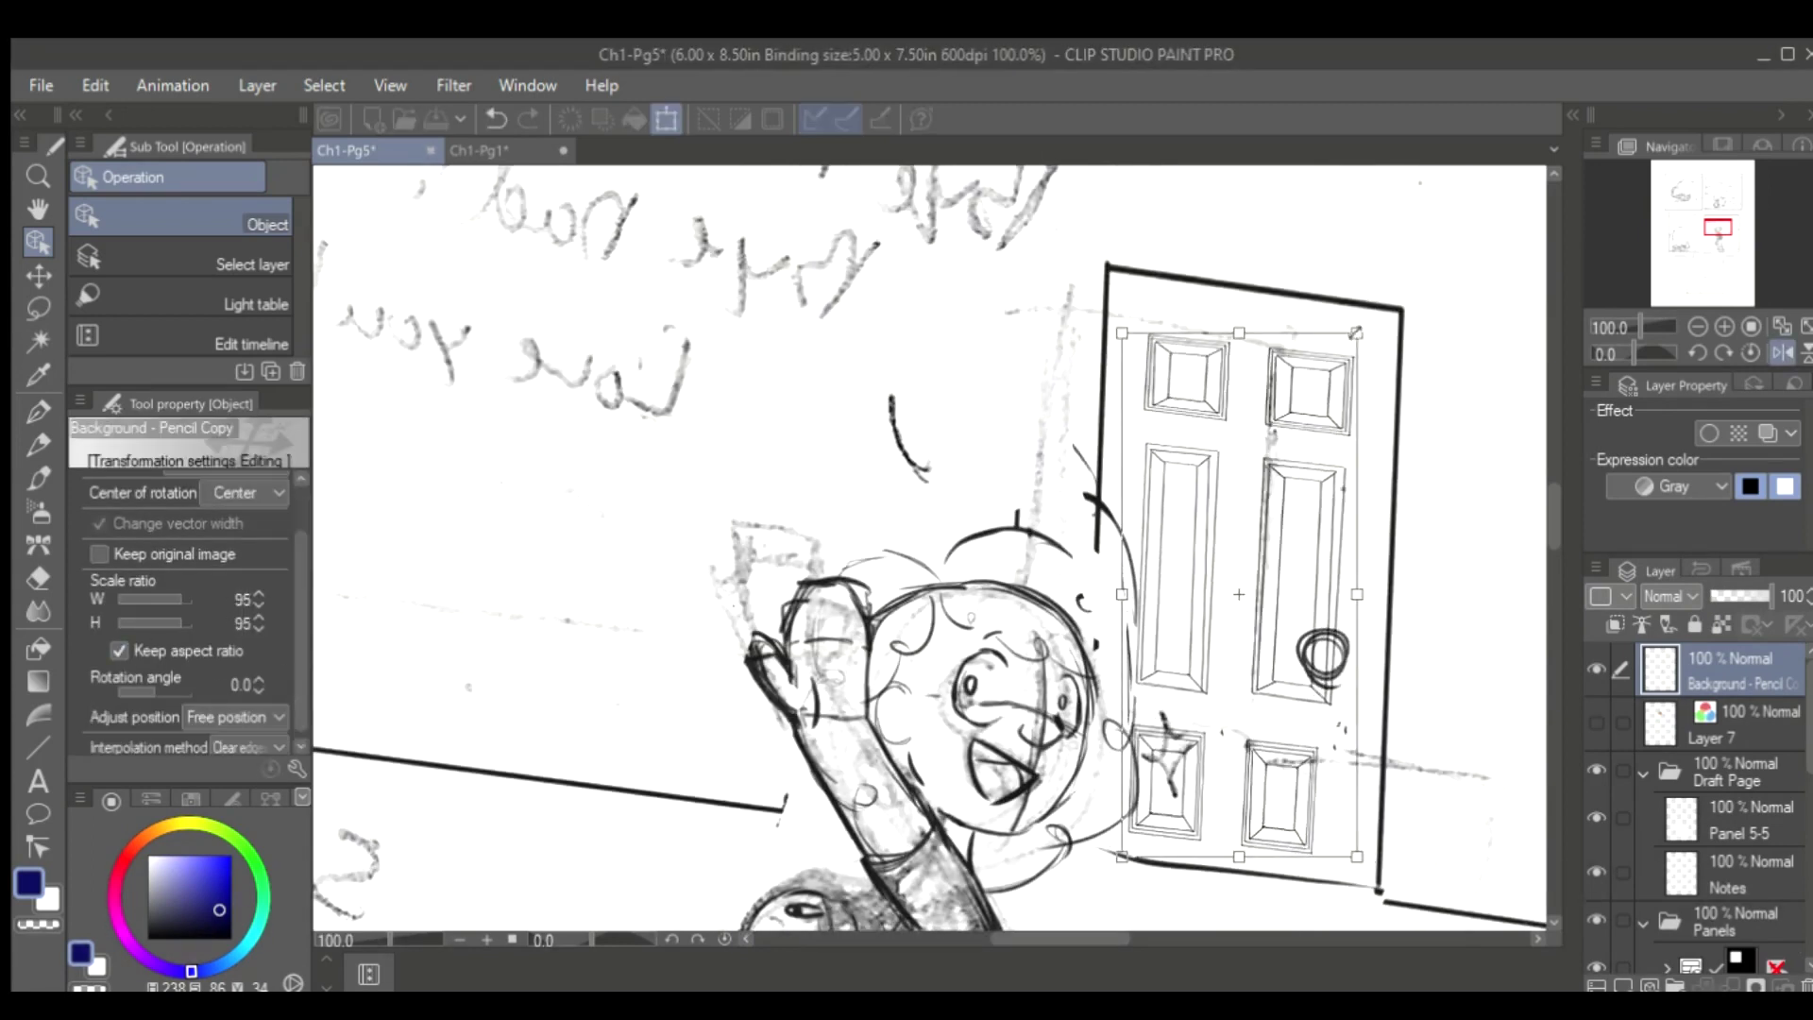
key("h")
left_click(930, 439)
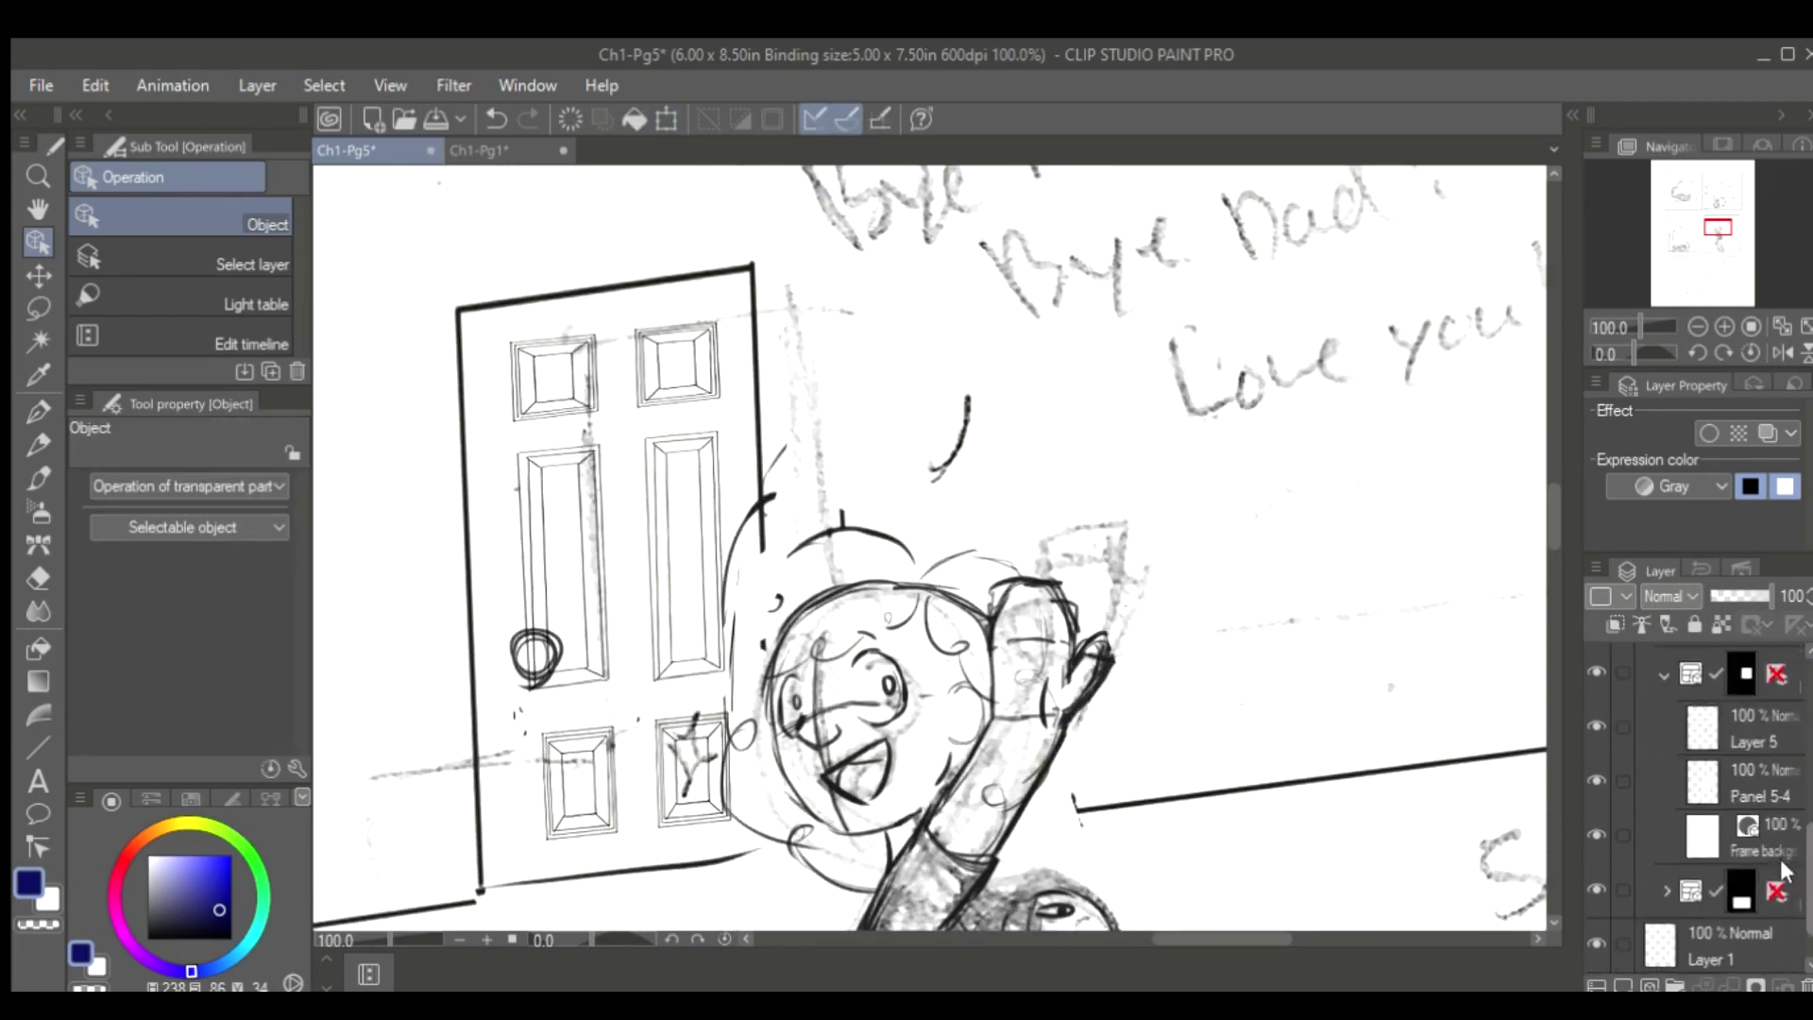
Lasso the doorknob on Layer 5, scale it to 80% and move it between the door's outer edge and the inset panels
left_click(30, 304)
key("ctrl+t")
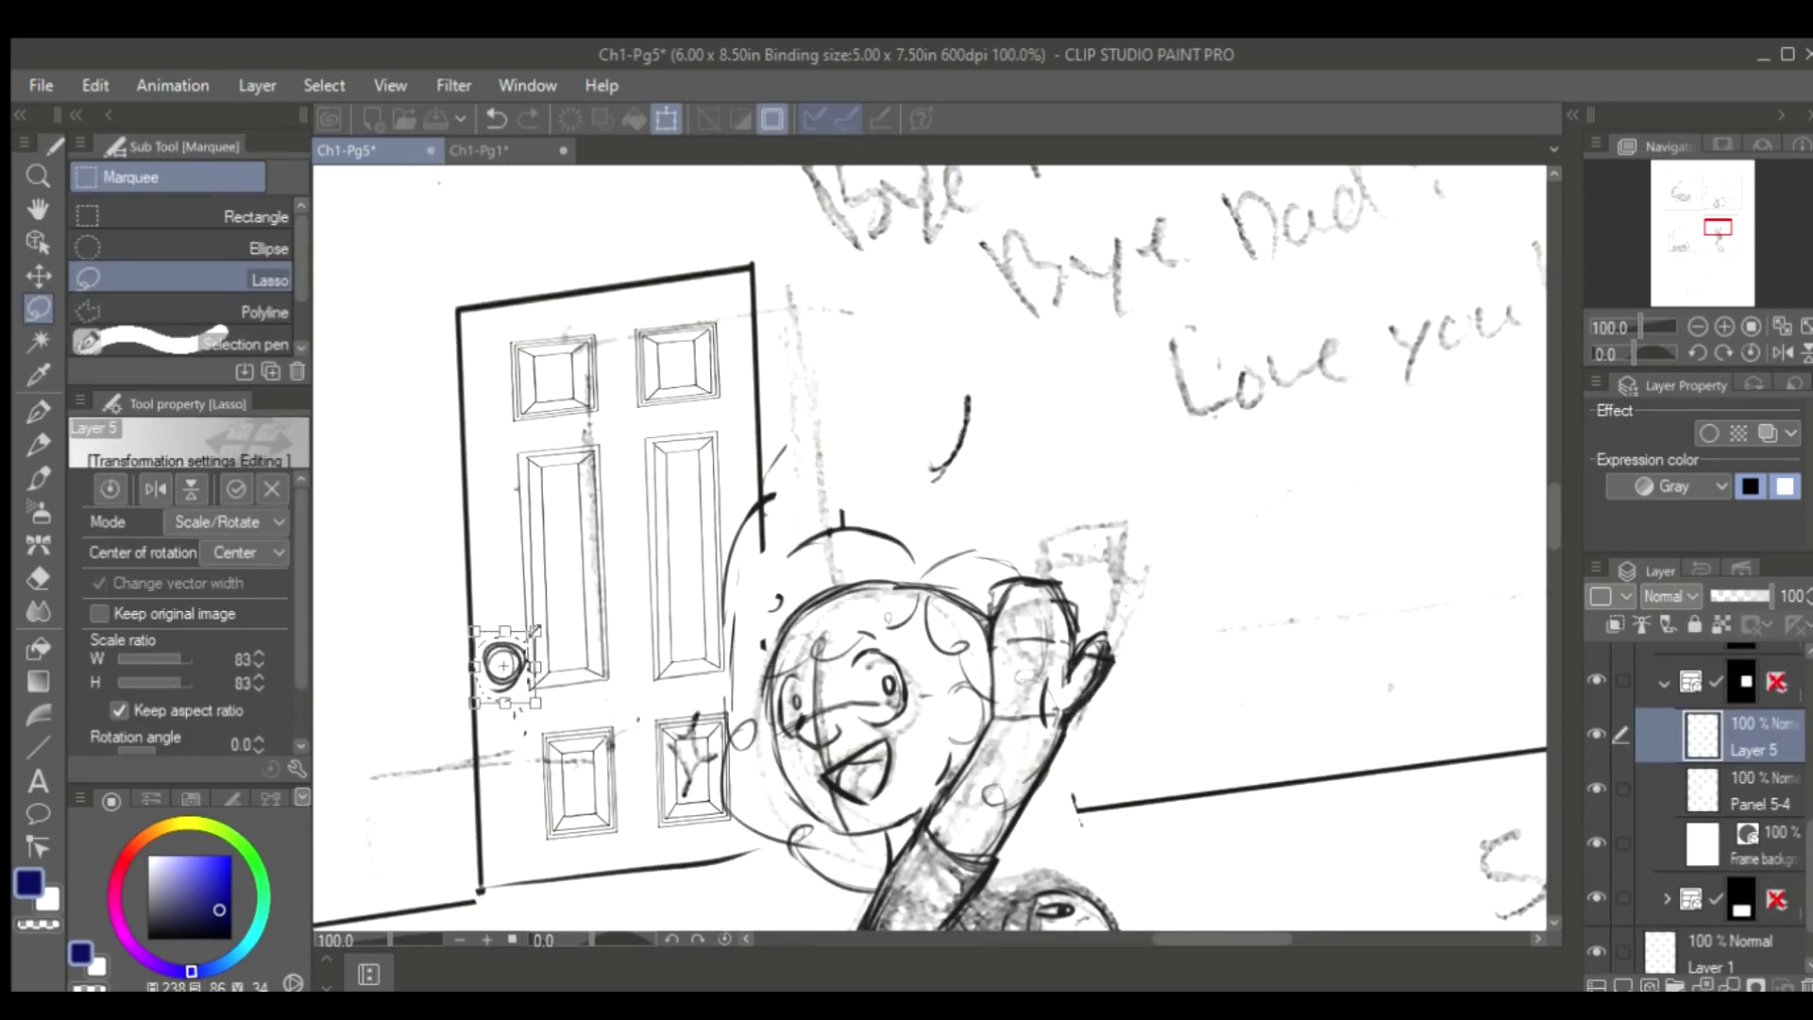
left_click_drag(534, 630, 535, 643)
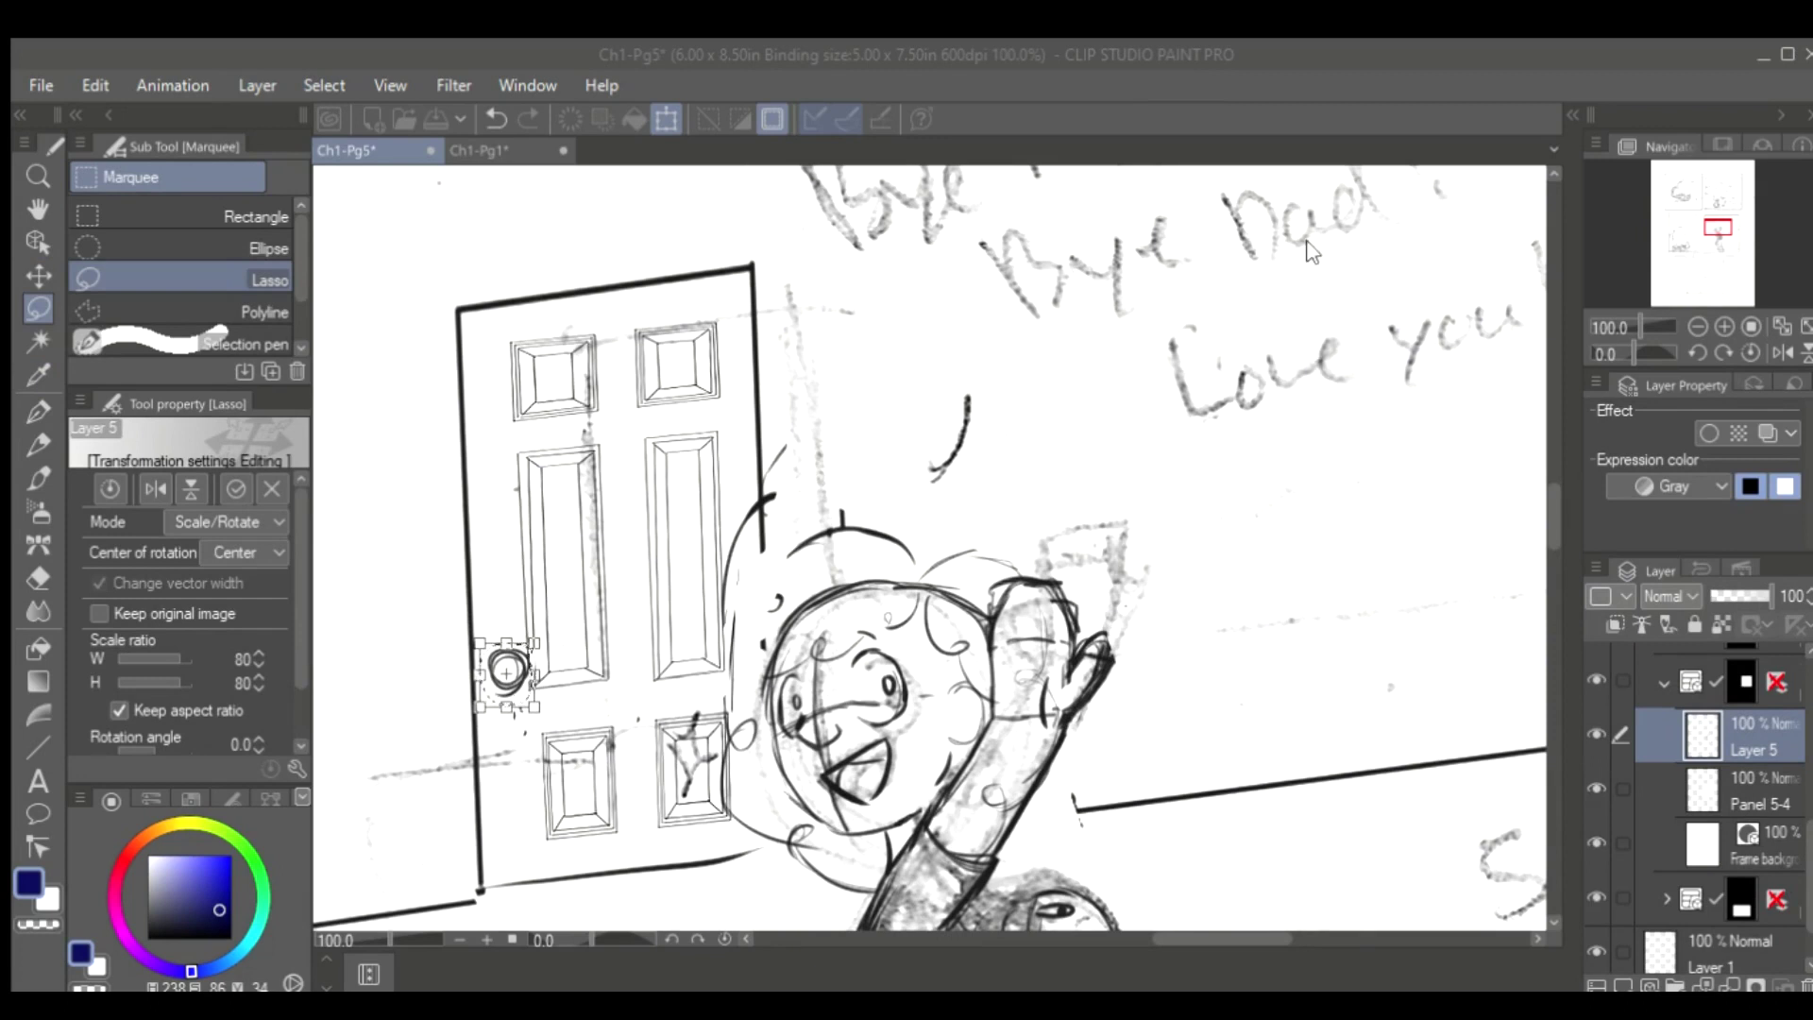
scroll(661, 567, "down", 3)
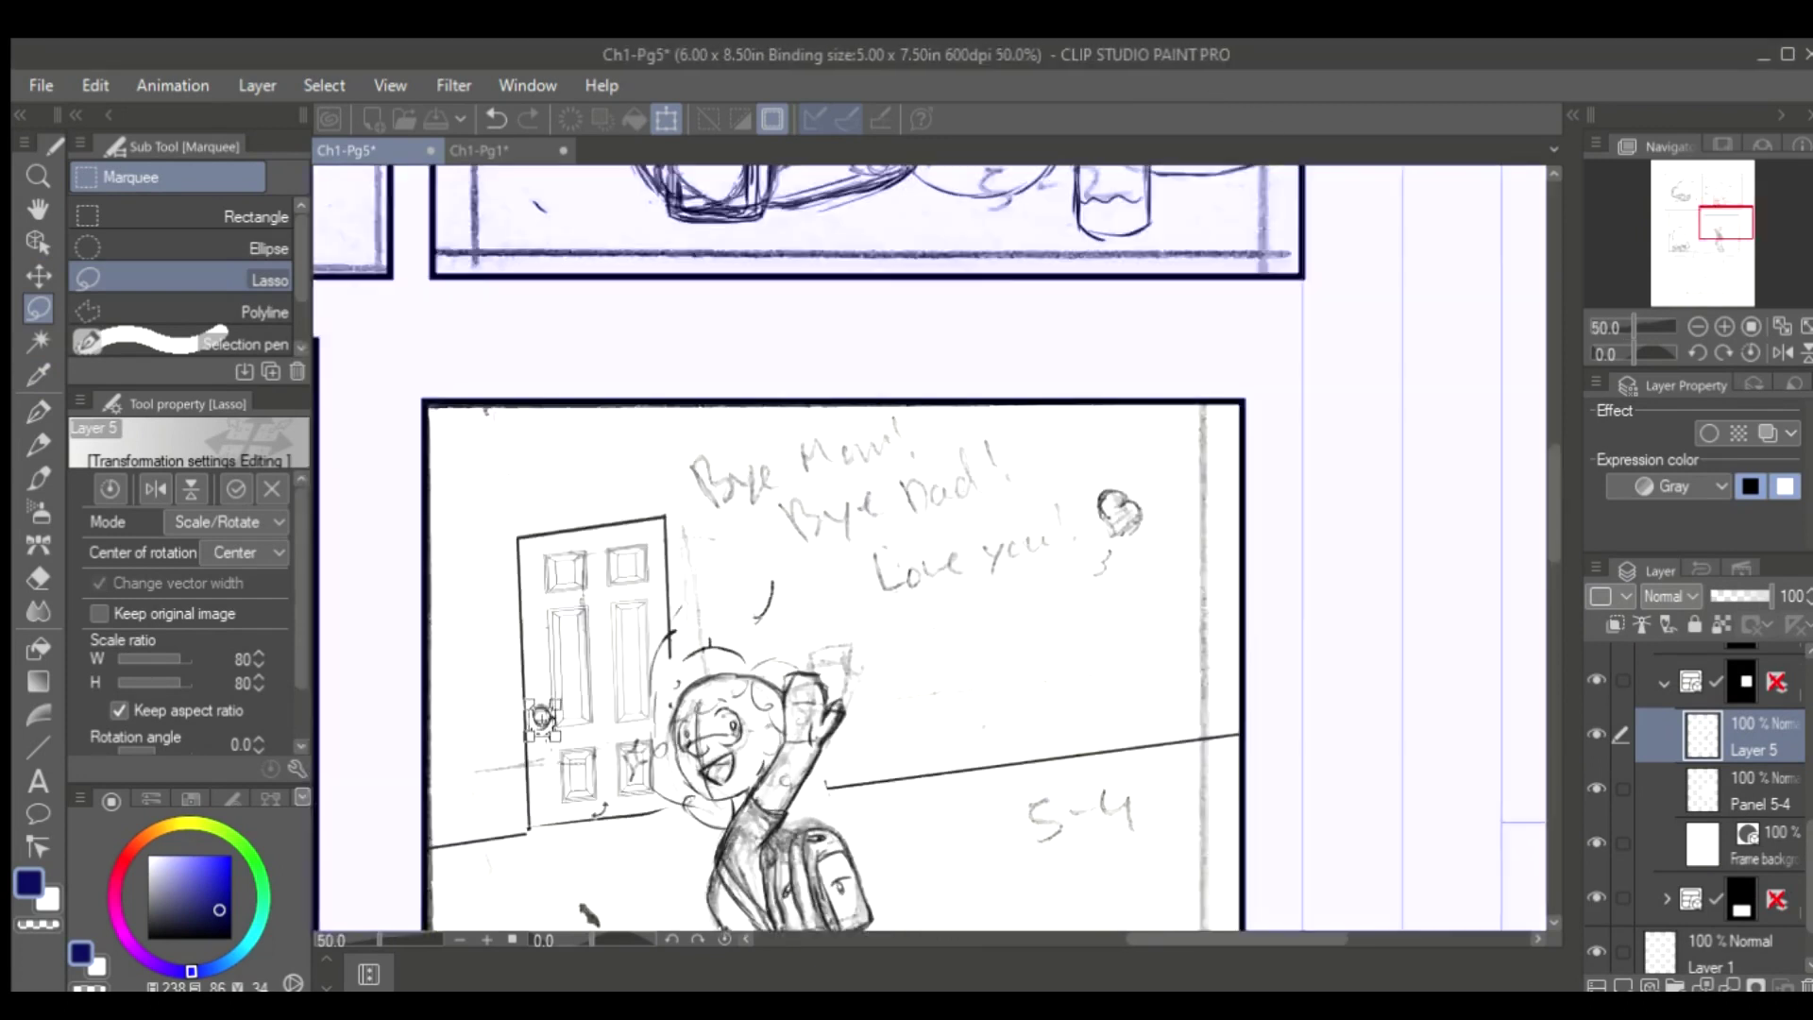
Scale the doorknob down to 57% and place it near the door's outer edge
scroll(783, 642, "up", 5)
left_click_drag(831, 609, 812, 628)
scroll(914, 877, "down", 3)
scroll(894, 623, "up", 4)
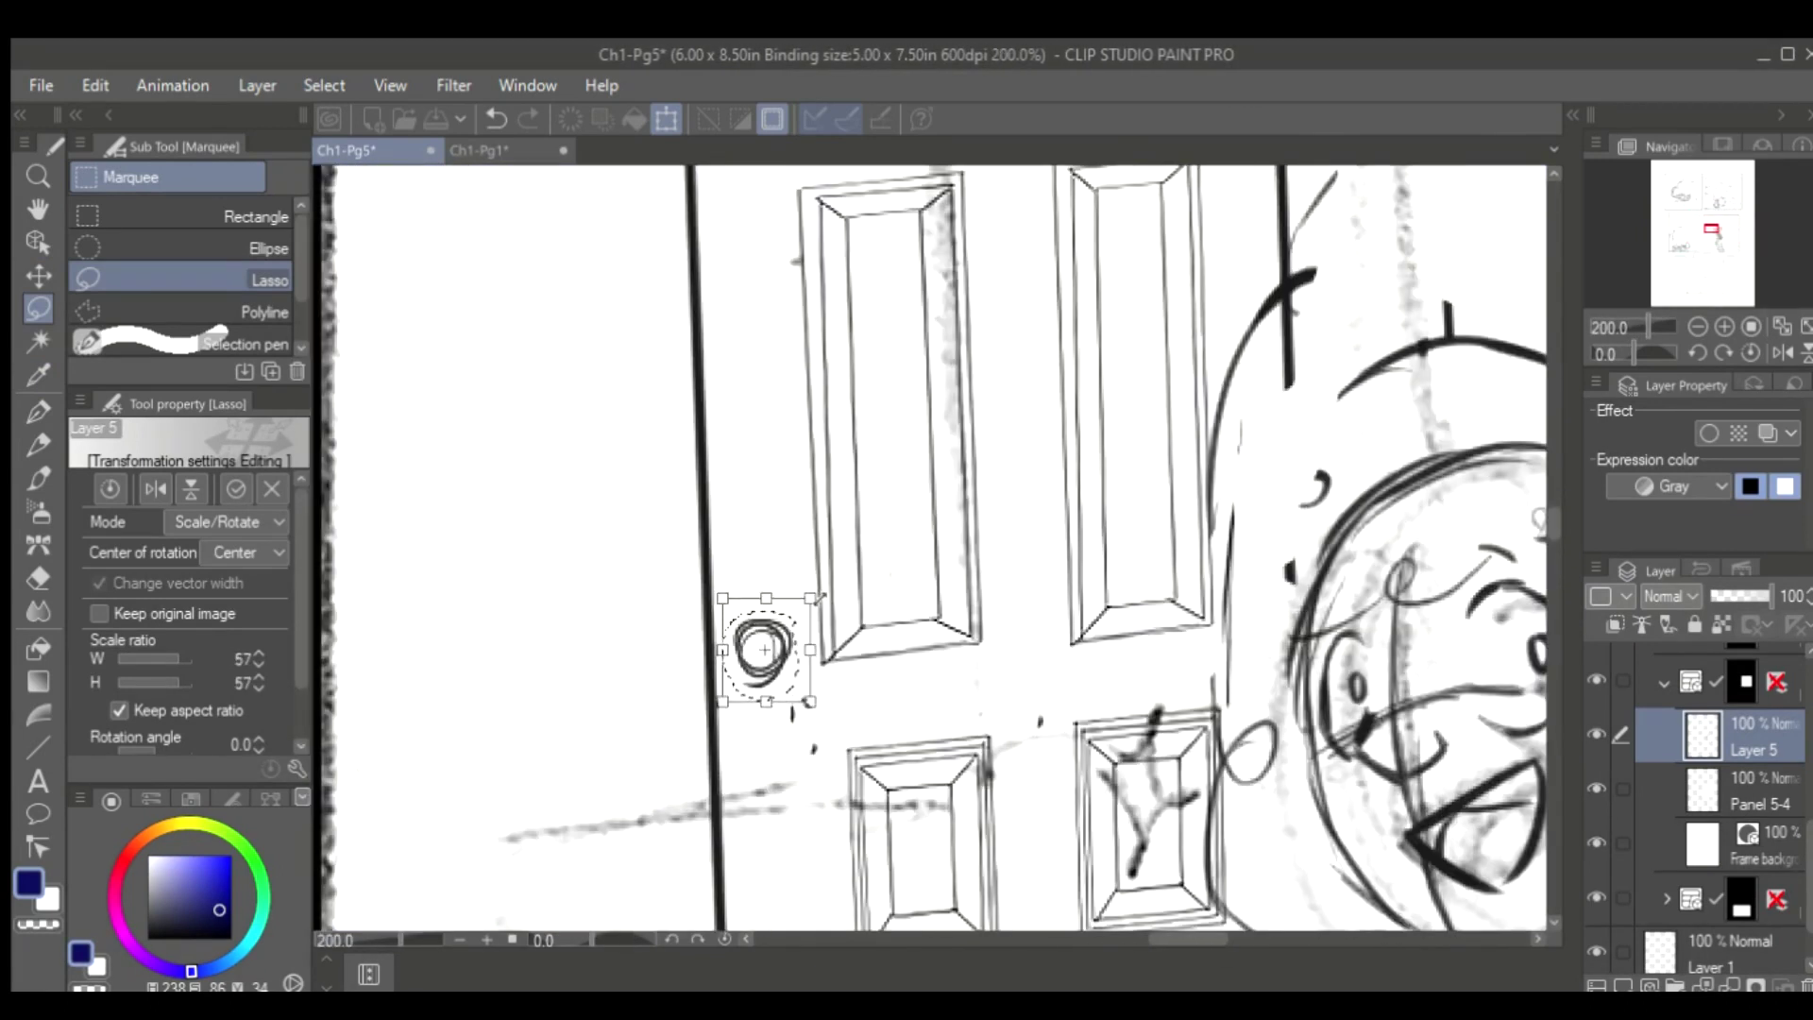
key("Return")
Activate the Background - Pencil Copy layer and adjust the placement of its door panels with Transform
left_click(1596, 665)
left_click(1596, 666)
key("ctrl+t")
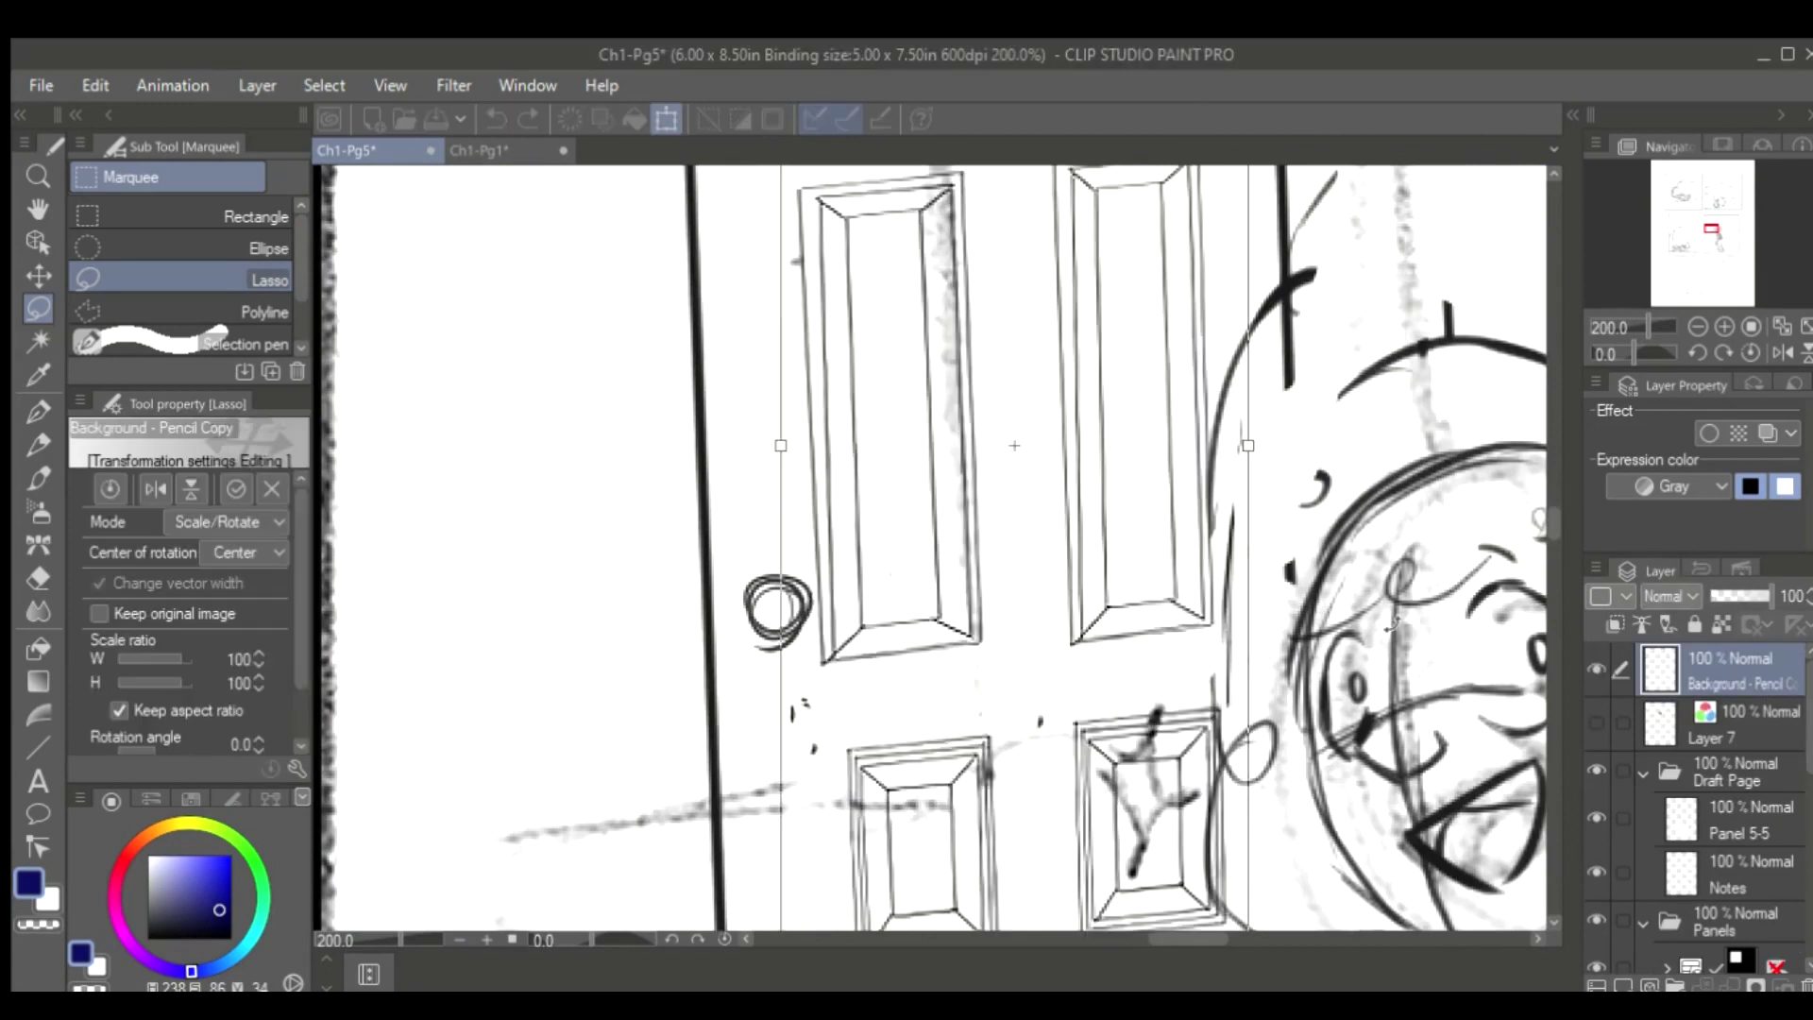
scroll(930, 548, "down", 3)
left_click_drag(1210, 756, 1205, 799)
key("Return")
Lasso the upper panel on the side away from the doorknob and transform it closer to the door's edge, checking it in a mirrored view
left_click_drag(1087, 288, 1095, 293)
key("ctrl+t")
left_click_drag(1266, 232, 1277, 213)
key("h")
key("Escape")
key("ctrl+t")
key("h")
key("Escape")
key("ctrl+t")
key("Escape")
key("ctrl+plus")
scroll(945, 548, "up", 3)
scroll(945, 548, "right", 4)
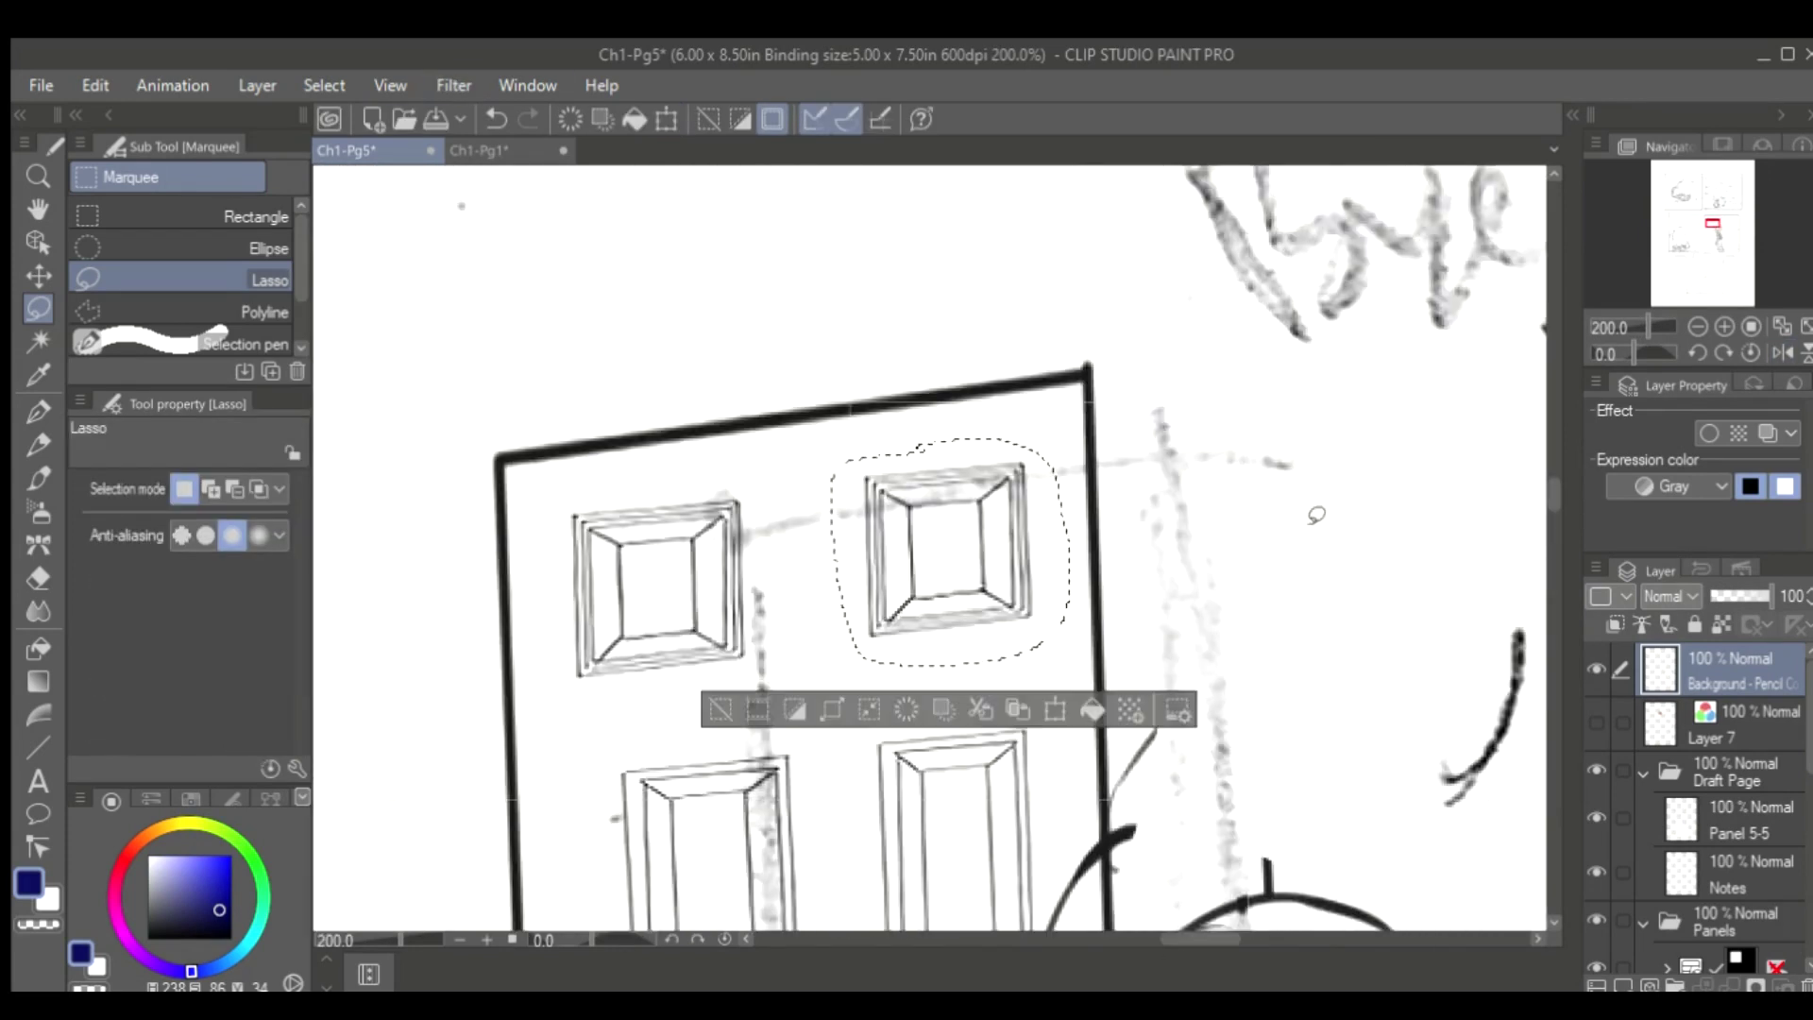
key("ctrl+t")
key("Escape")
Lasso the tall panel beside the doorknob, flip it horizontally and skew it toward the door's perspective
scroll(930, 548, "down", 4)
left_click_drag(605, 406, 595, 420)
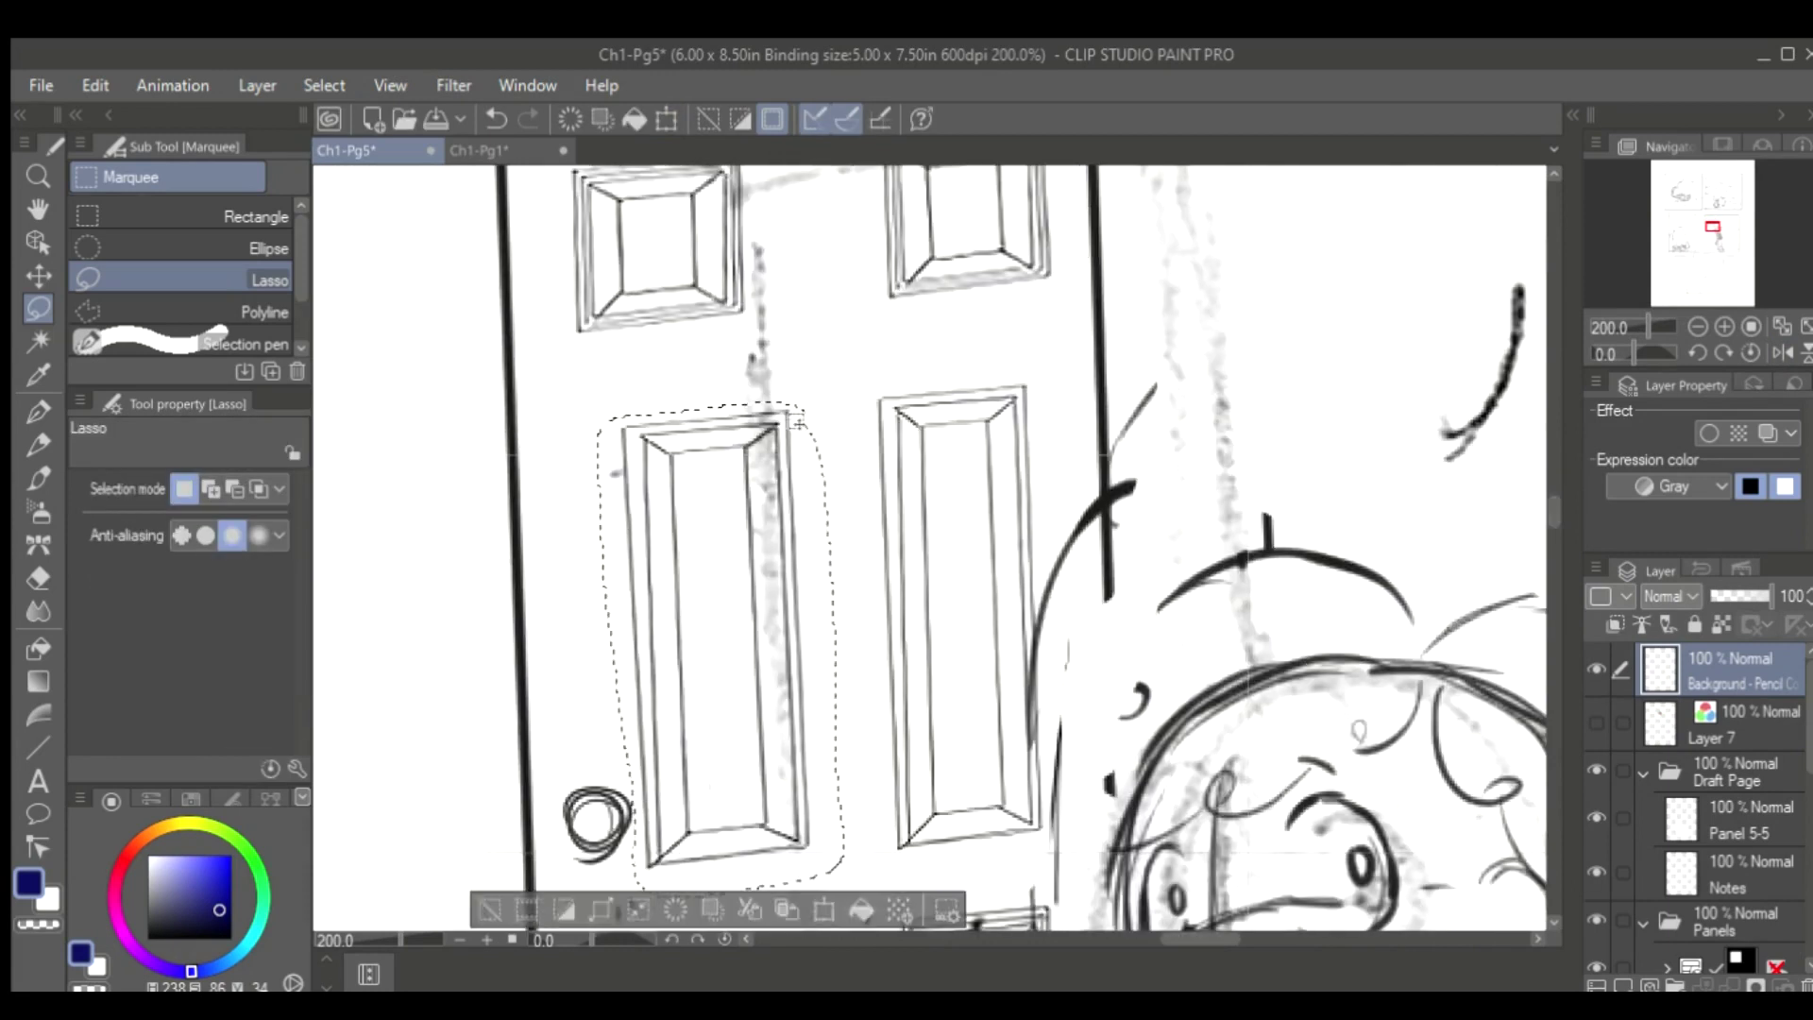
key("ctrl+t")
left_click(156, 488)
left_click_drag(420, 529, 401, 439)
left_click_drag(753, 415, 692, 324)
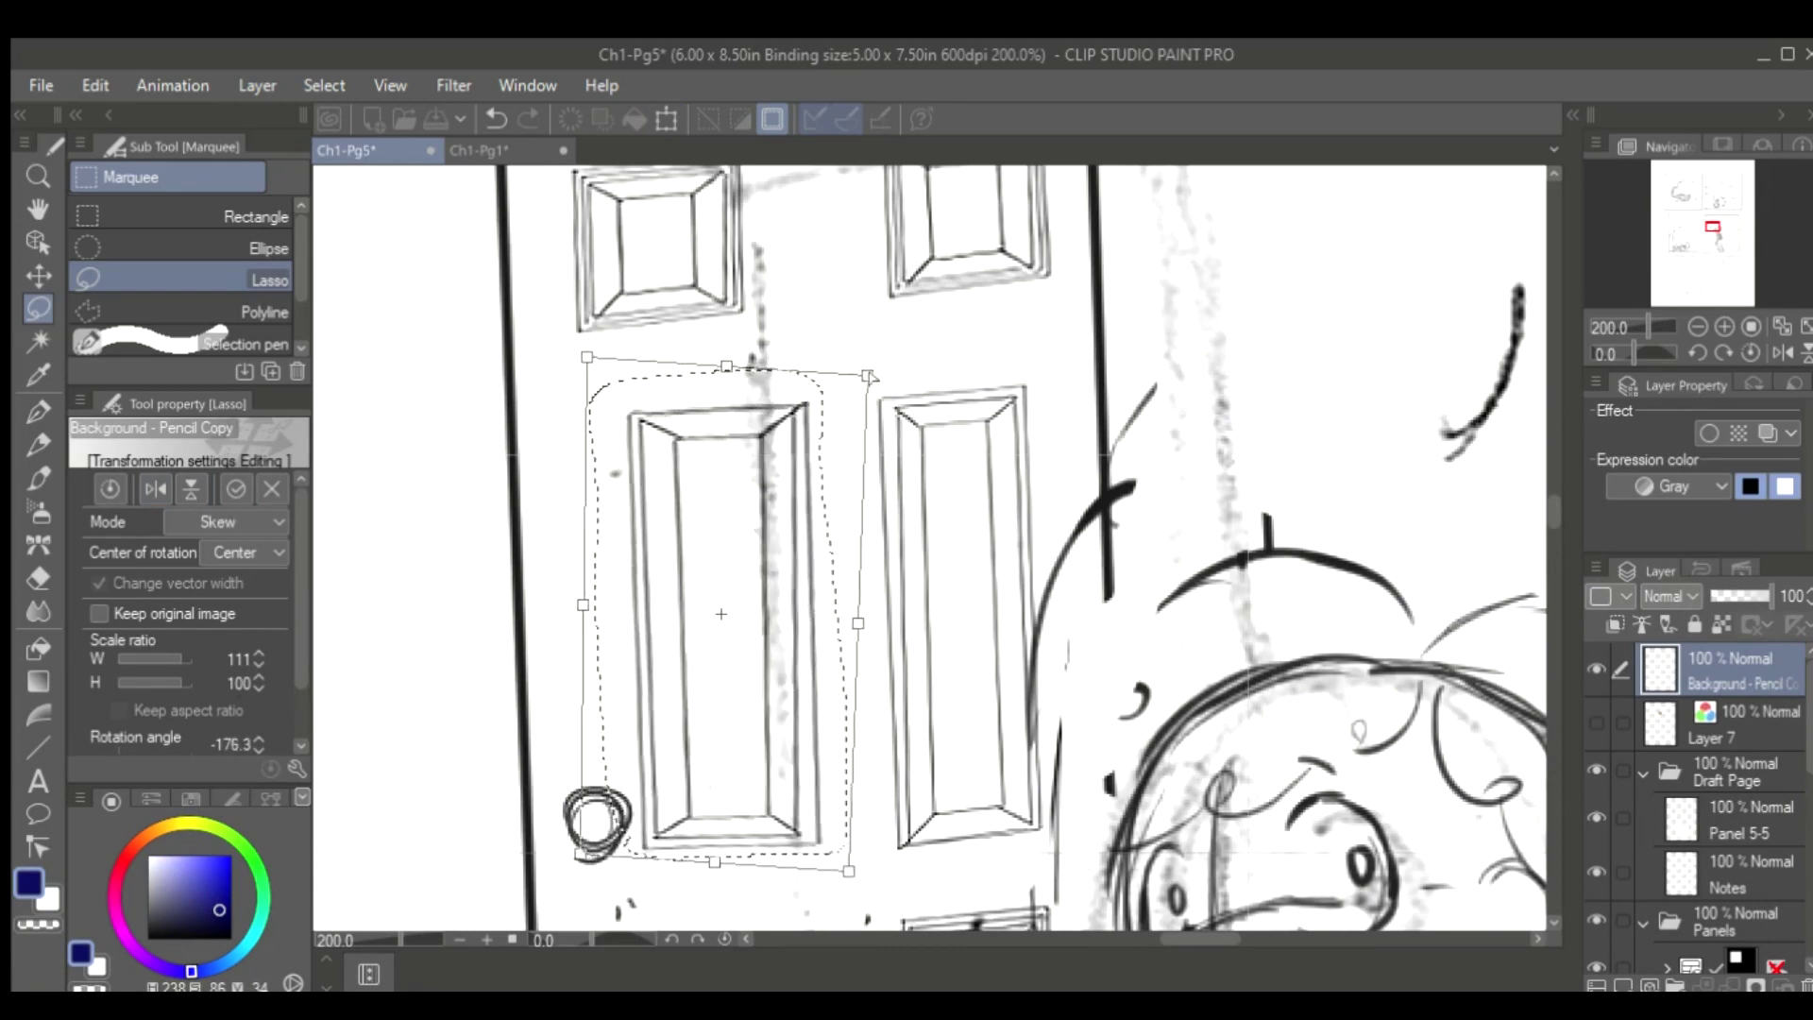
Reshape the tall panel with skew and perspective transformations while comparing normal and mirrored views
key("h")
left_click_drag(1284, 354, 1247, 336)
scroll(930, 548, "right", 2)
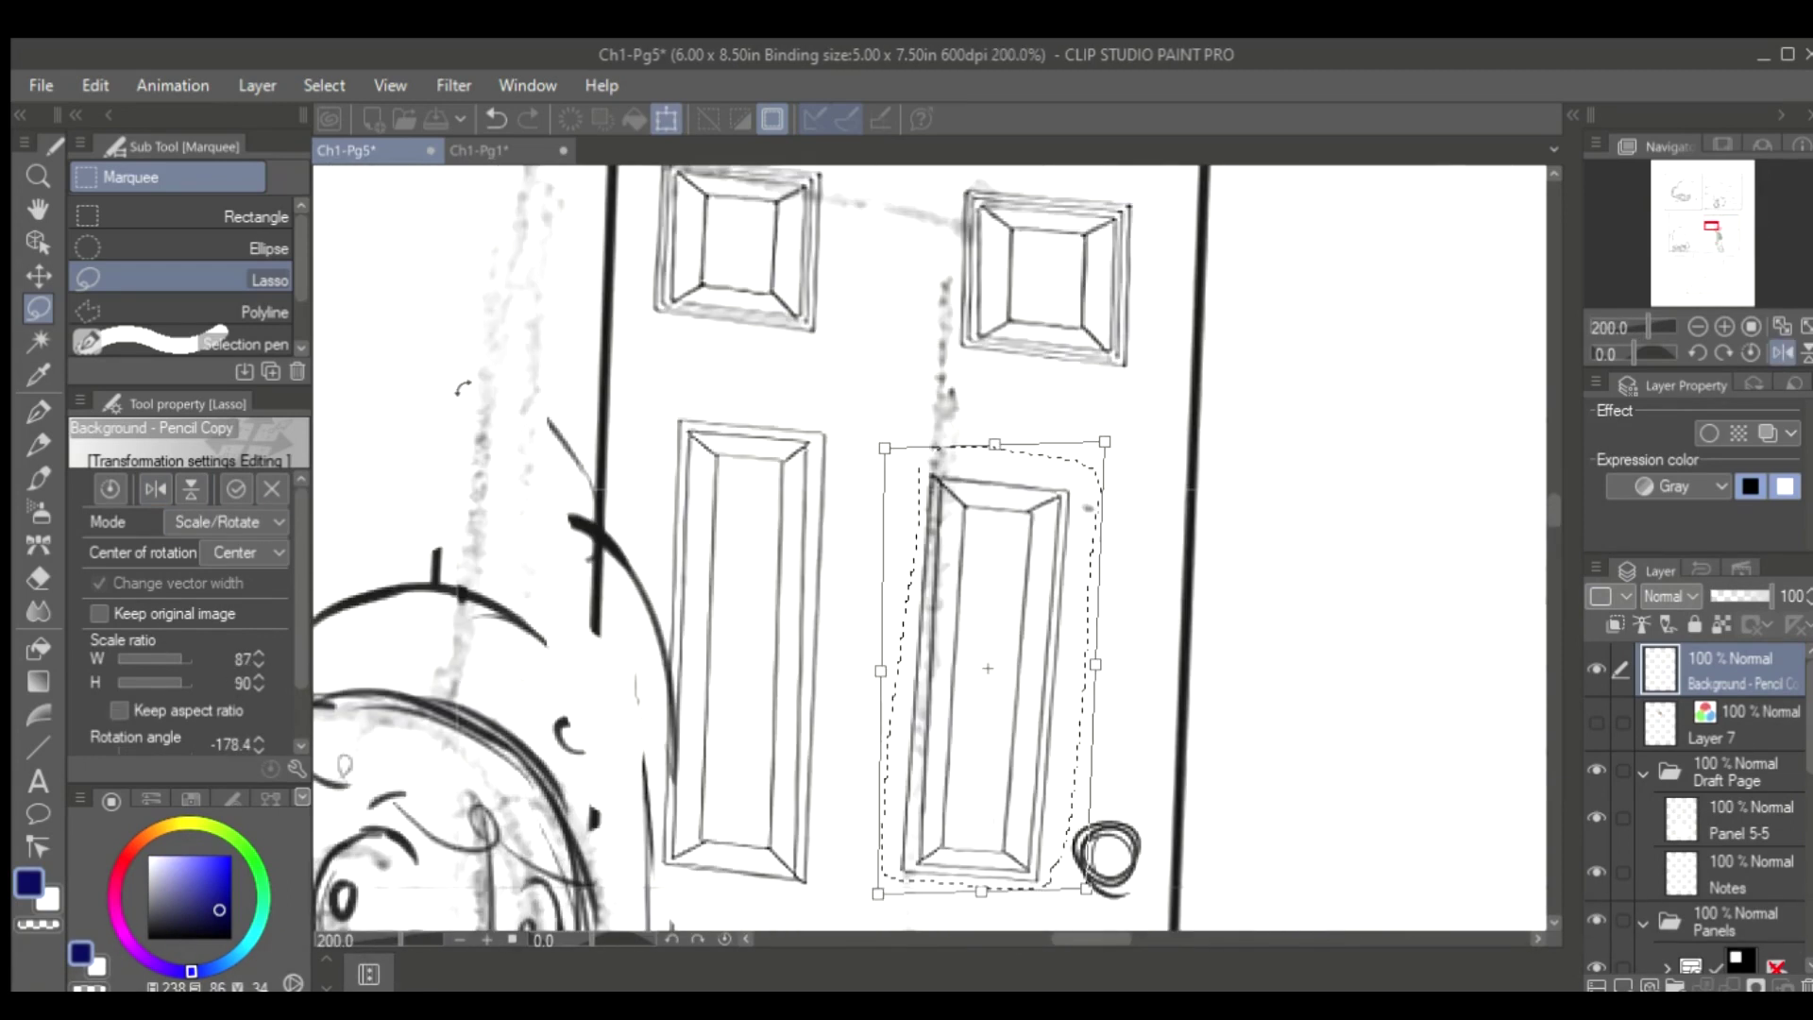
left_click_drag(1112, 617, 1104, 711)
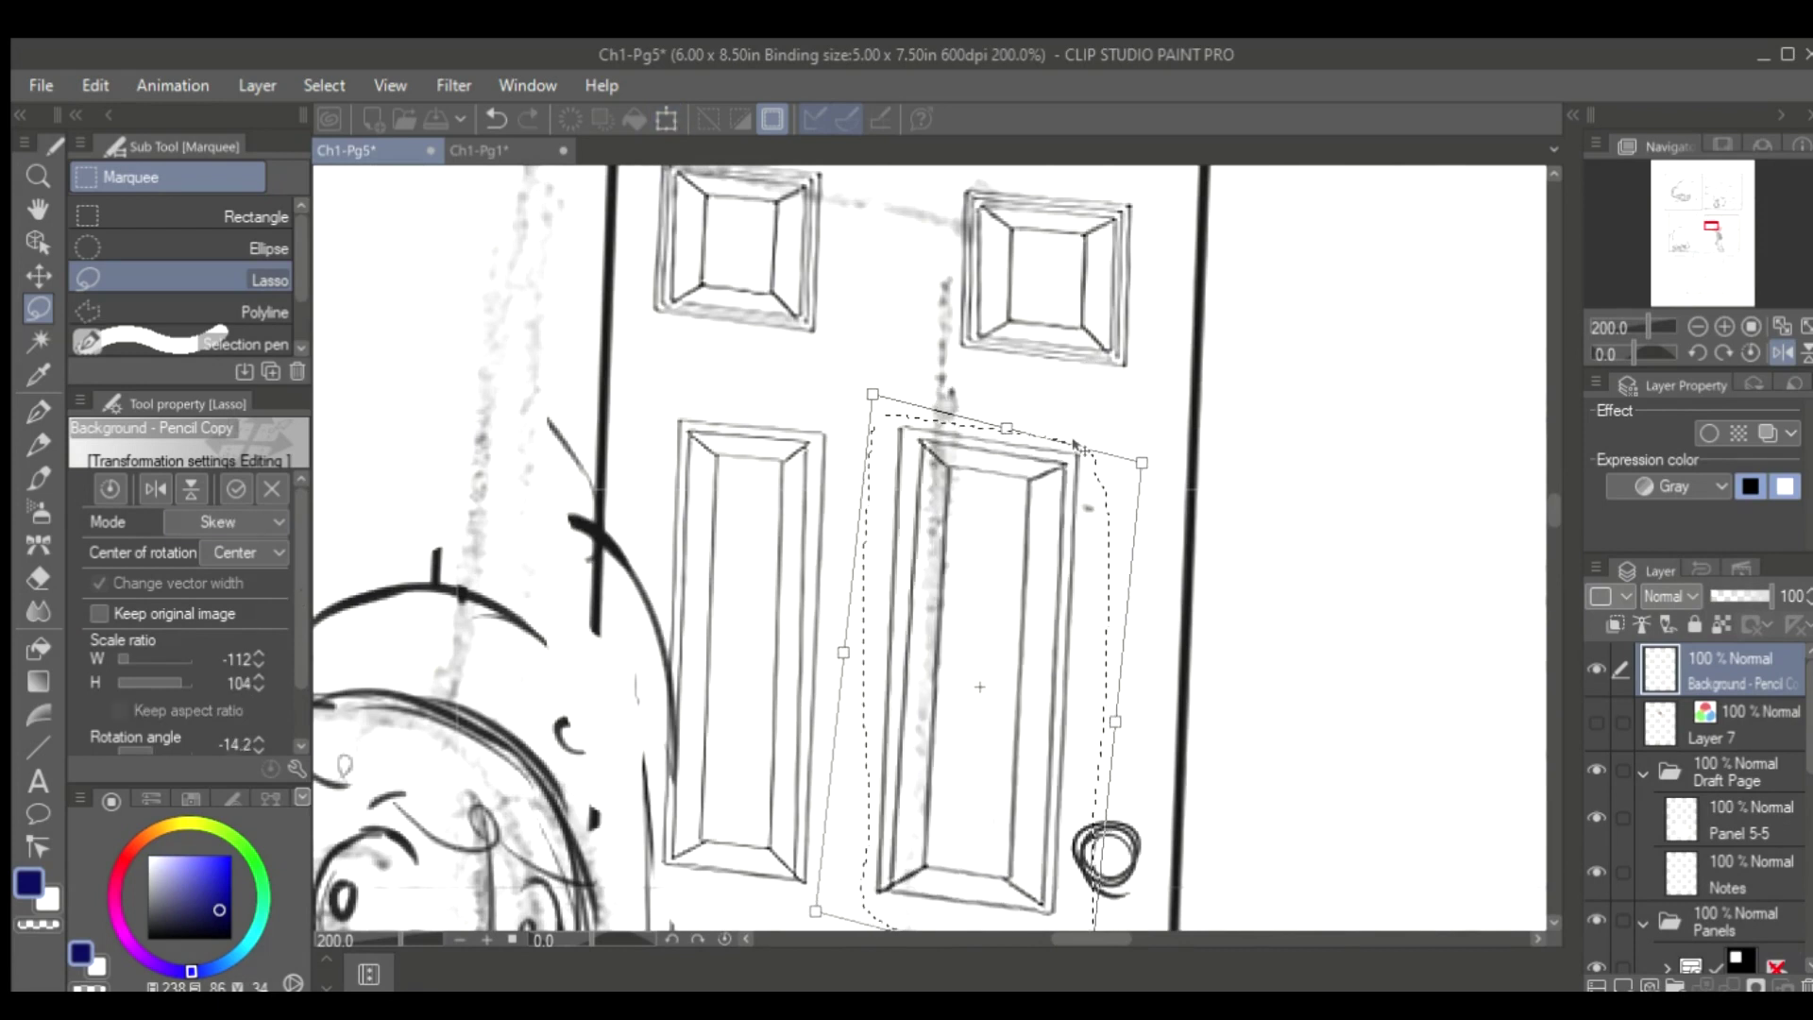
key("h")
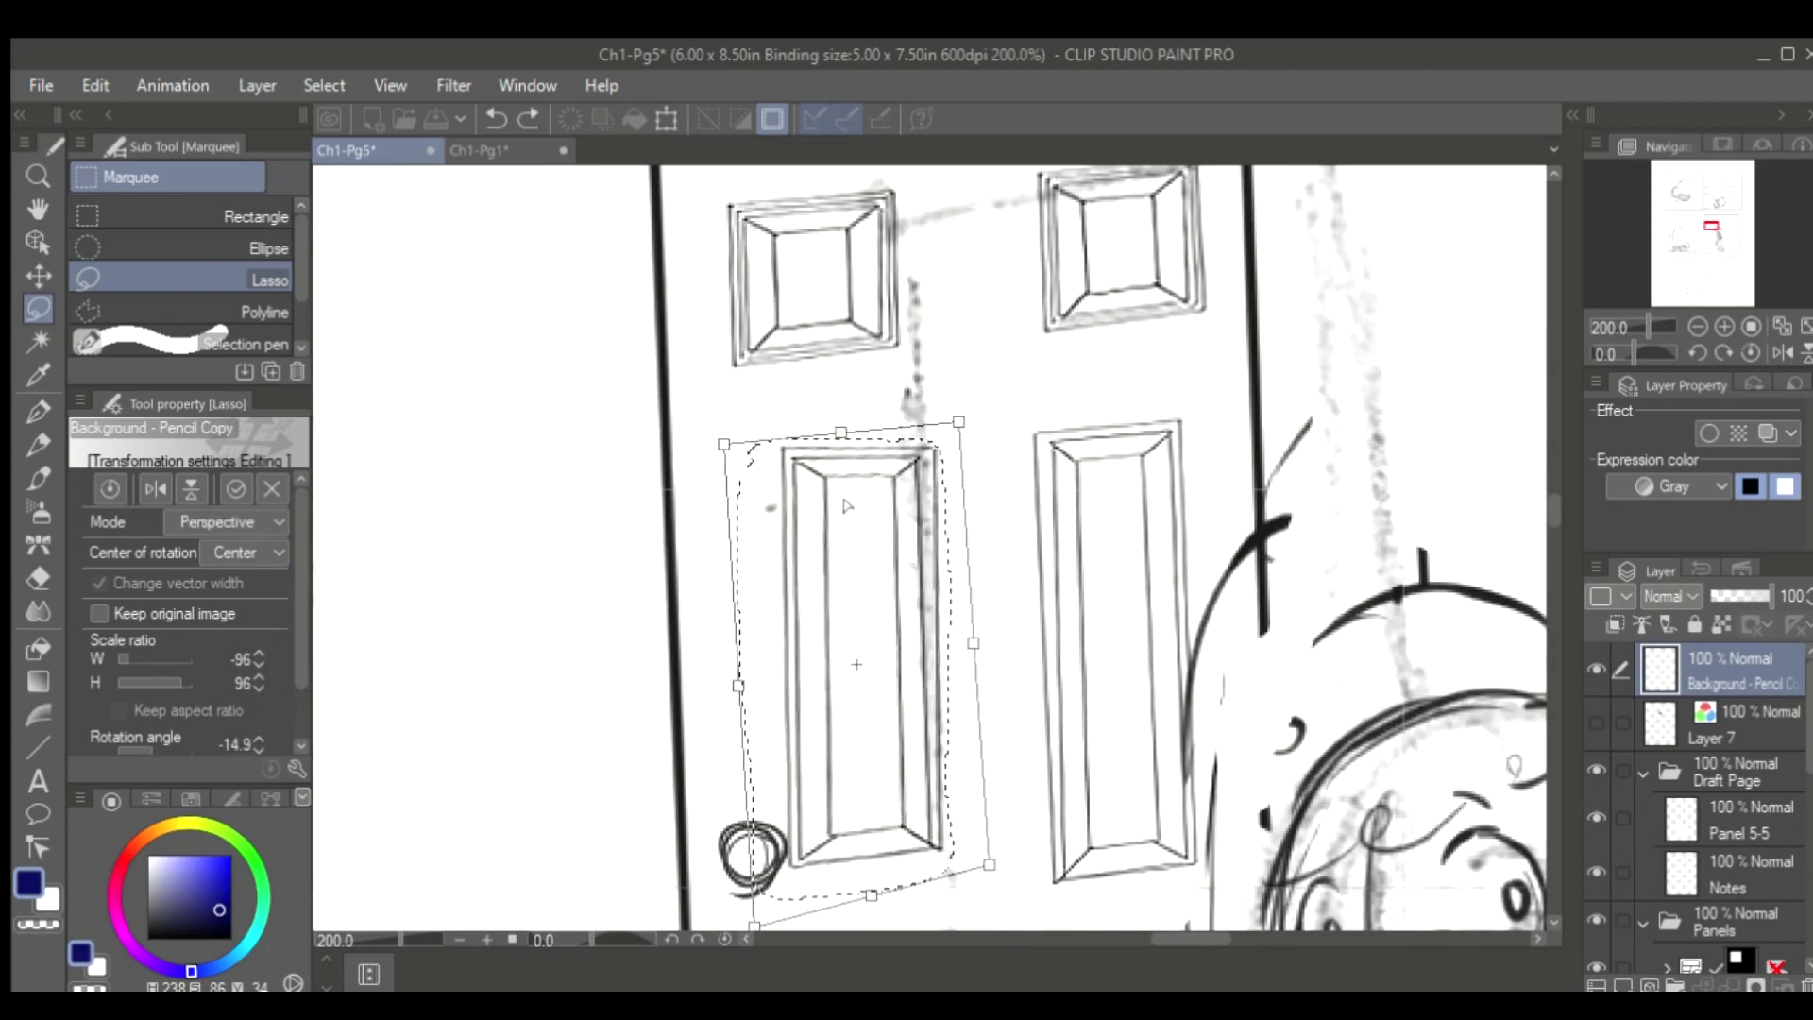
key("h")
left_click_drag(1141, 699, 1138, 710)
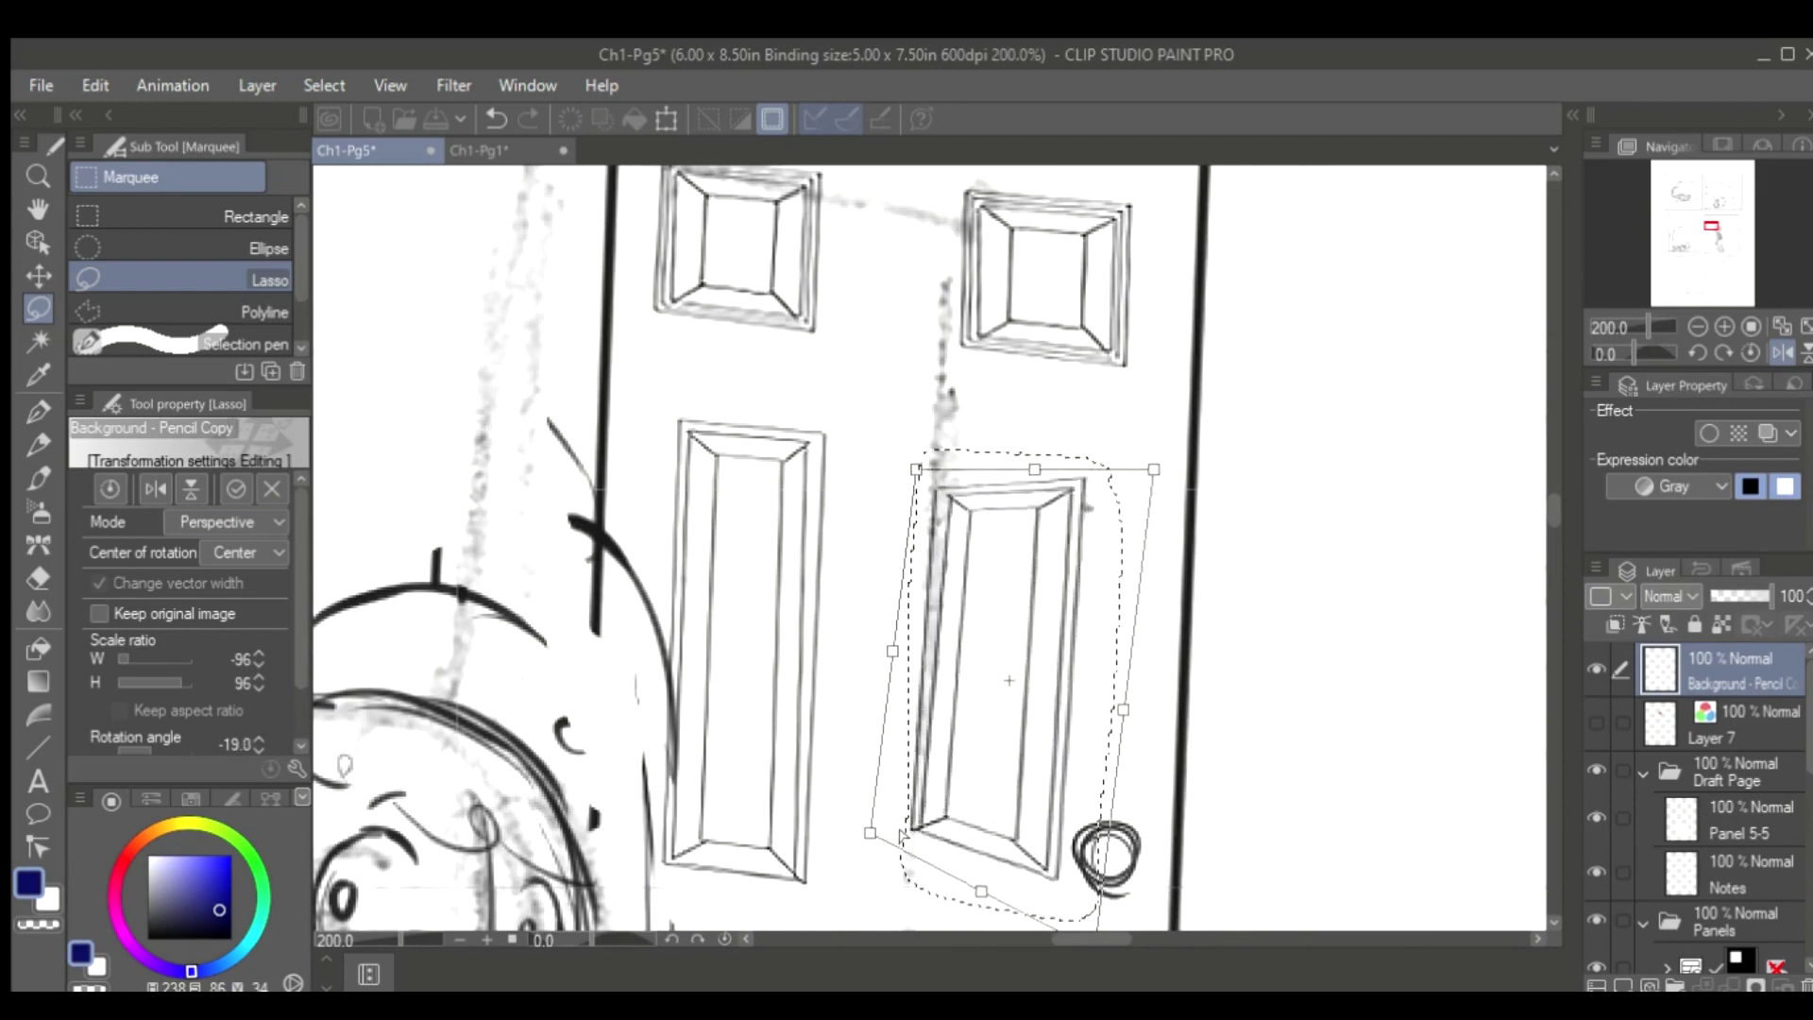
Fine-tune the tall panel's corners and scale to match the door's slant and apply the transformation
scroll(1136, 677, "down", 4)
scroll(1101, 588, "up", 4)
left_click_drag(959, 382, 942, 356)
key("h")
left_click_drag(792, 413, 797, 414)
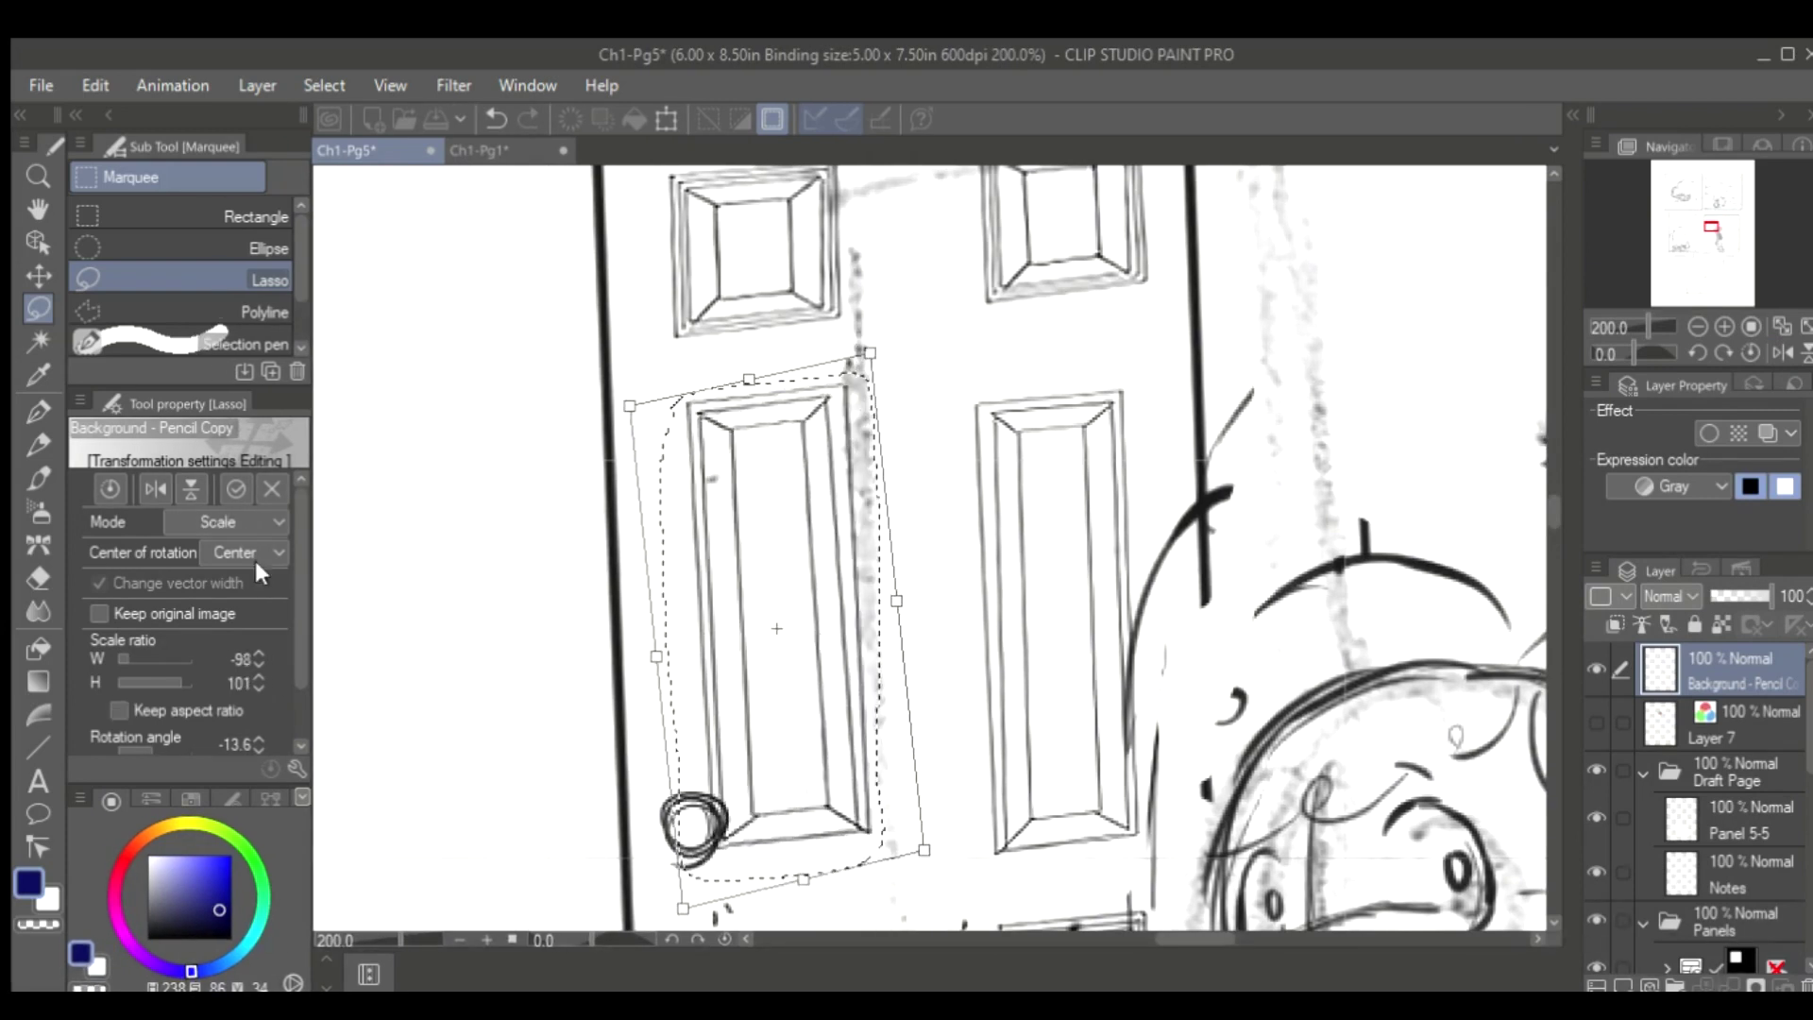
key("h")
left_click(236, 488)
Duplicate the reshaped tall panel and use the copy to replace the tall panel on the other side of the door
key("ctrl+c")
key("ctrl+v")
key("k")
left_click_drag(1055, 463, 862, 462)
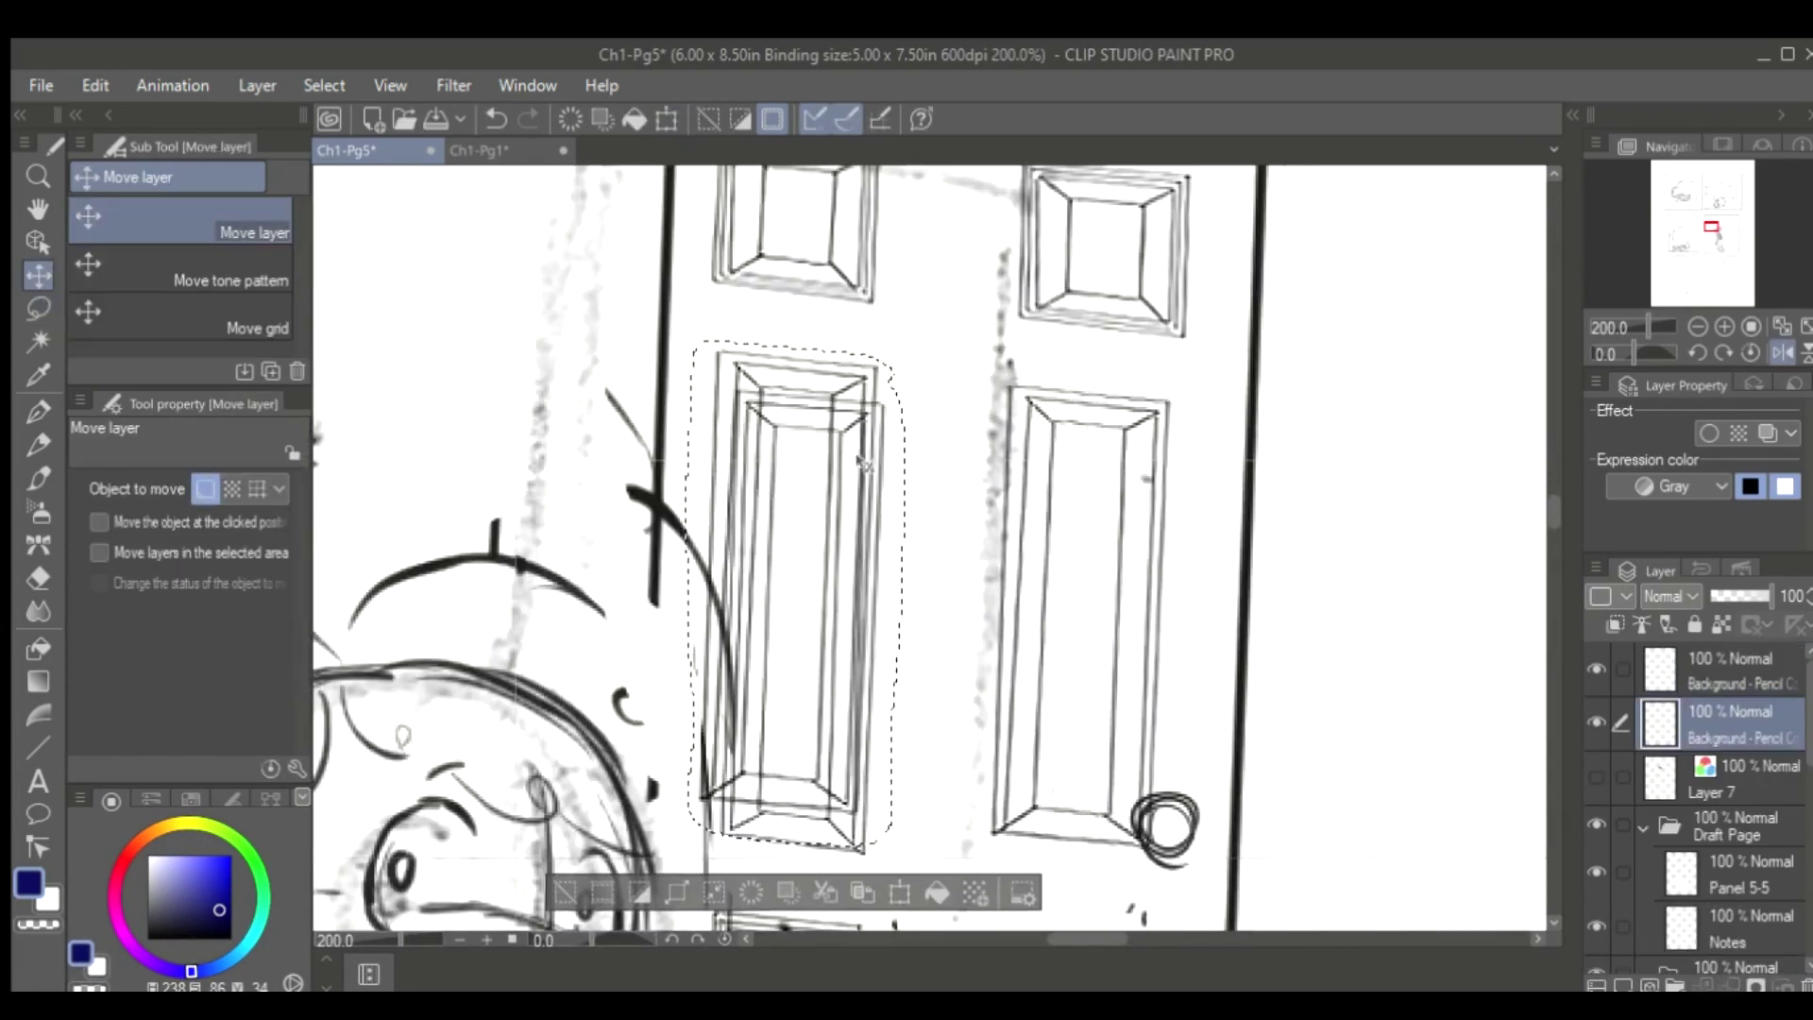
key("o")
key("ctrl+z")
key("ctrl+z")
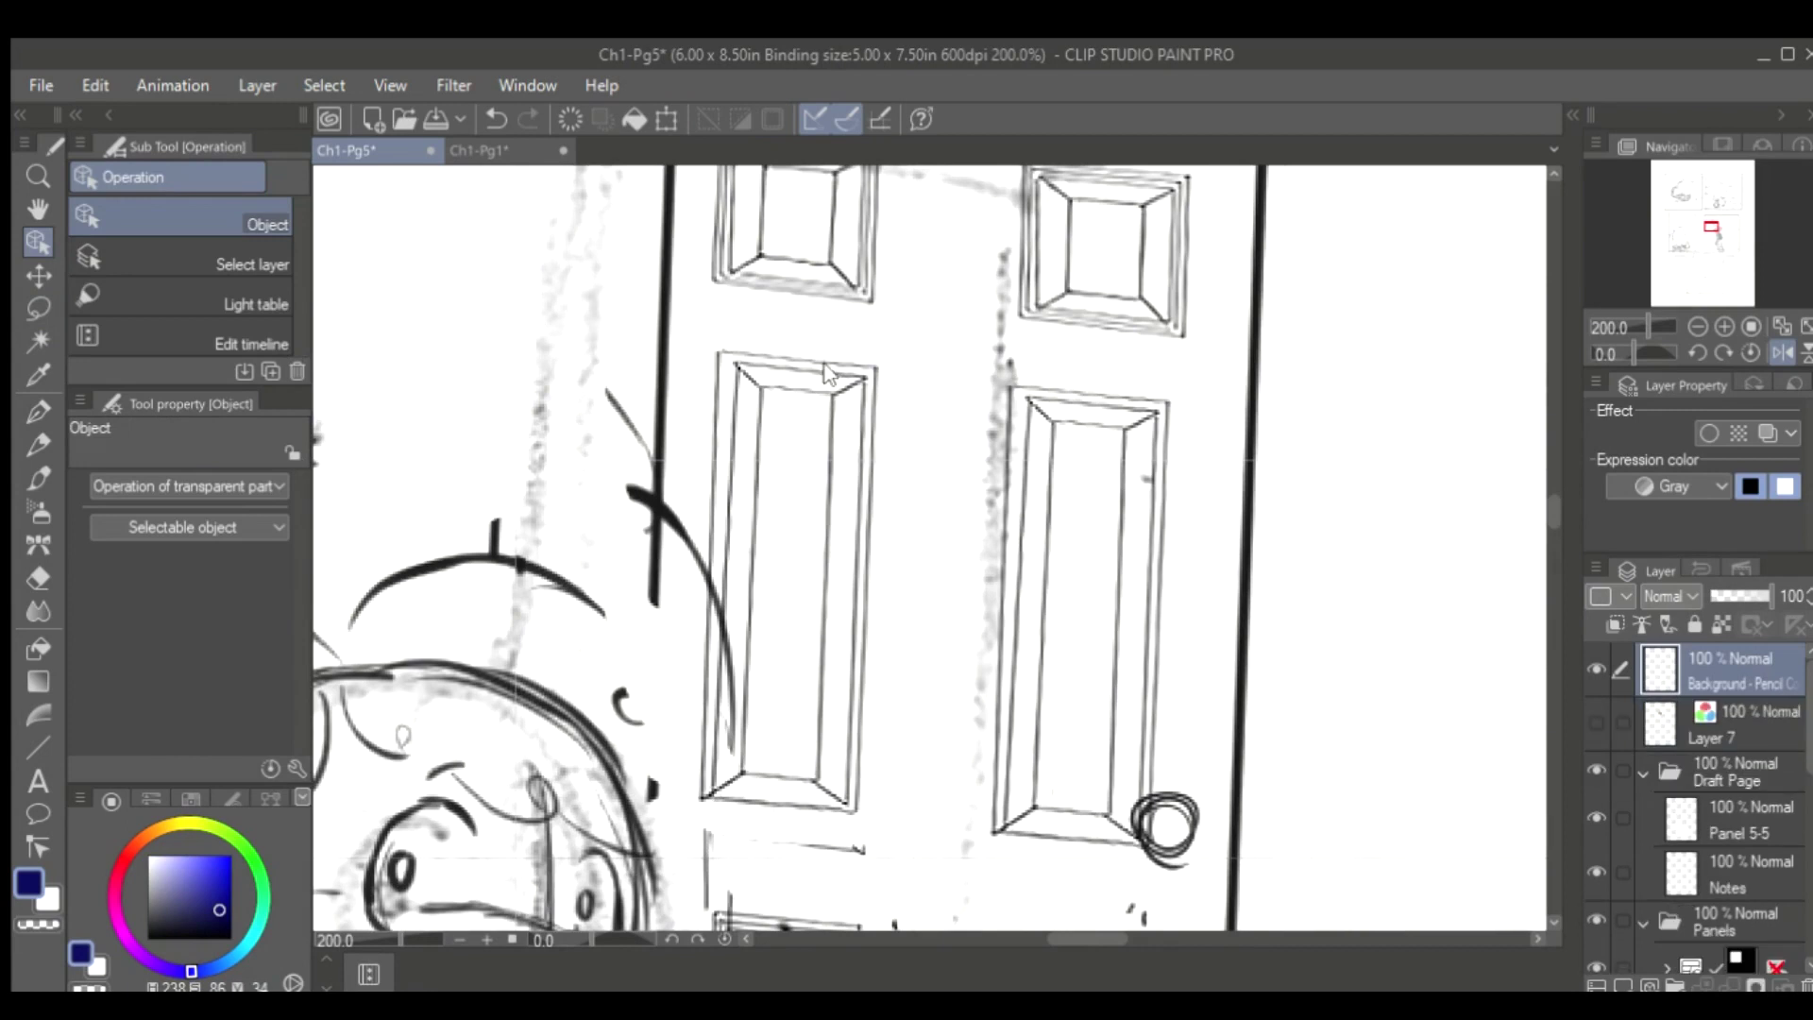
key("ctrl+z")
Lasso the upper panel on the side away from the doorknob and distort it toward the door's slant
key("m")
key("ctrl+z")
key("t")
key("m")
key("ctrl+t")
mouse_move(689, 311)
left_mouse_down()
mouse_move(703, 326)
mouse_move(686, 315)
mouse_move(763, 281)
left_mouse_up()
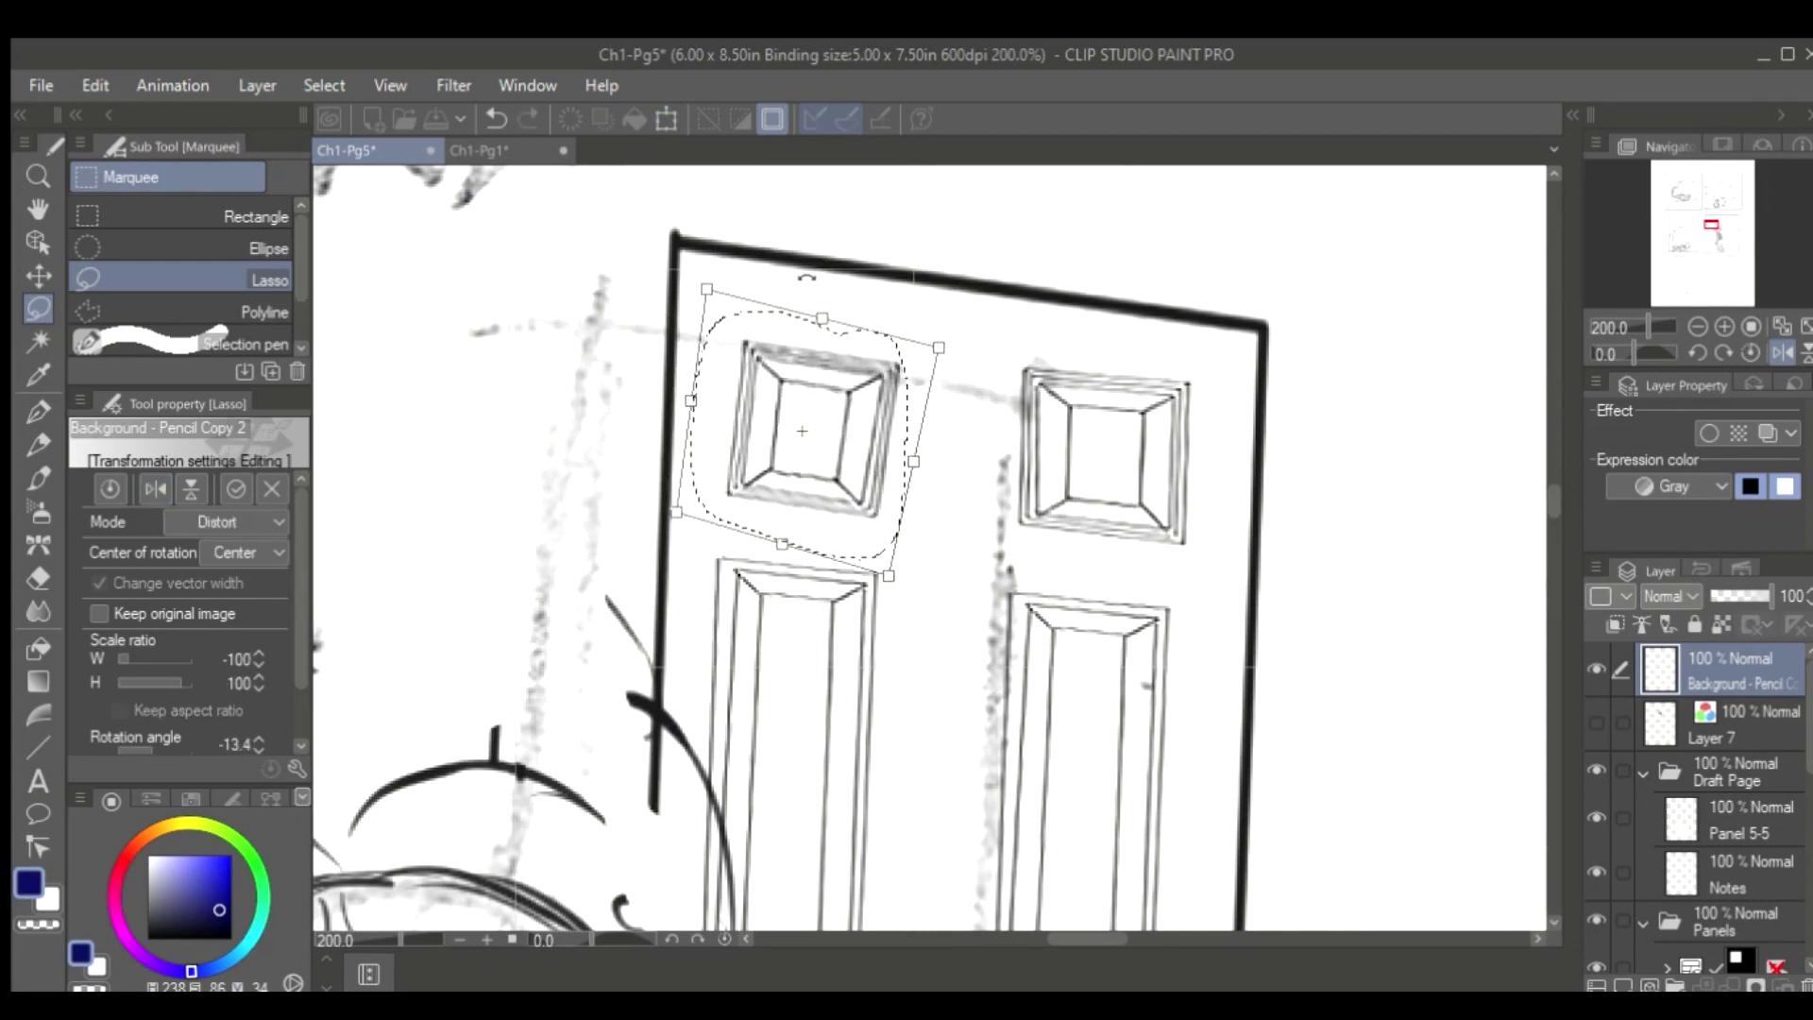
Refine the upper panel's distortion while checking it in mirrored view, and apply it
key("h")
key("h")
key("h")
key("h")
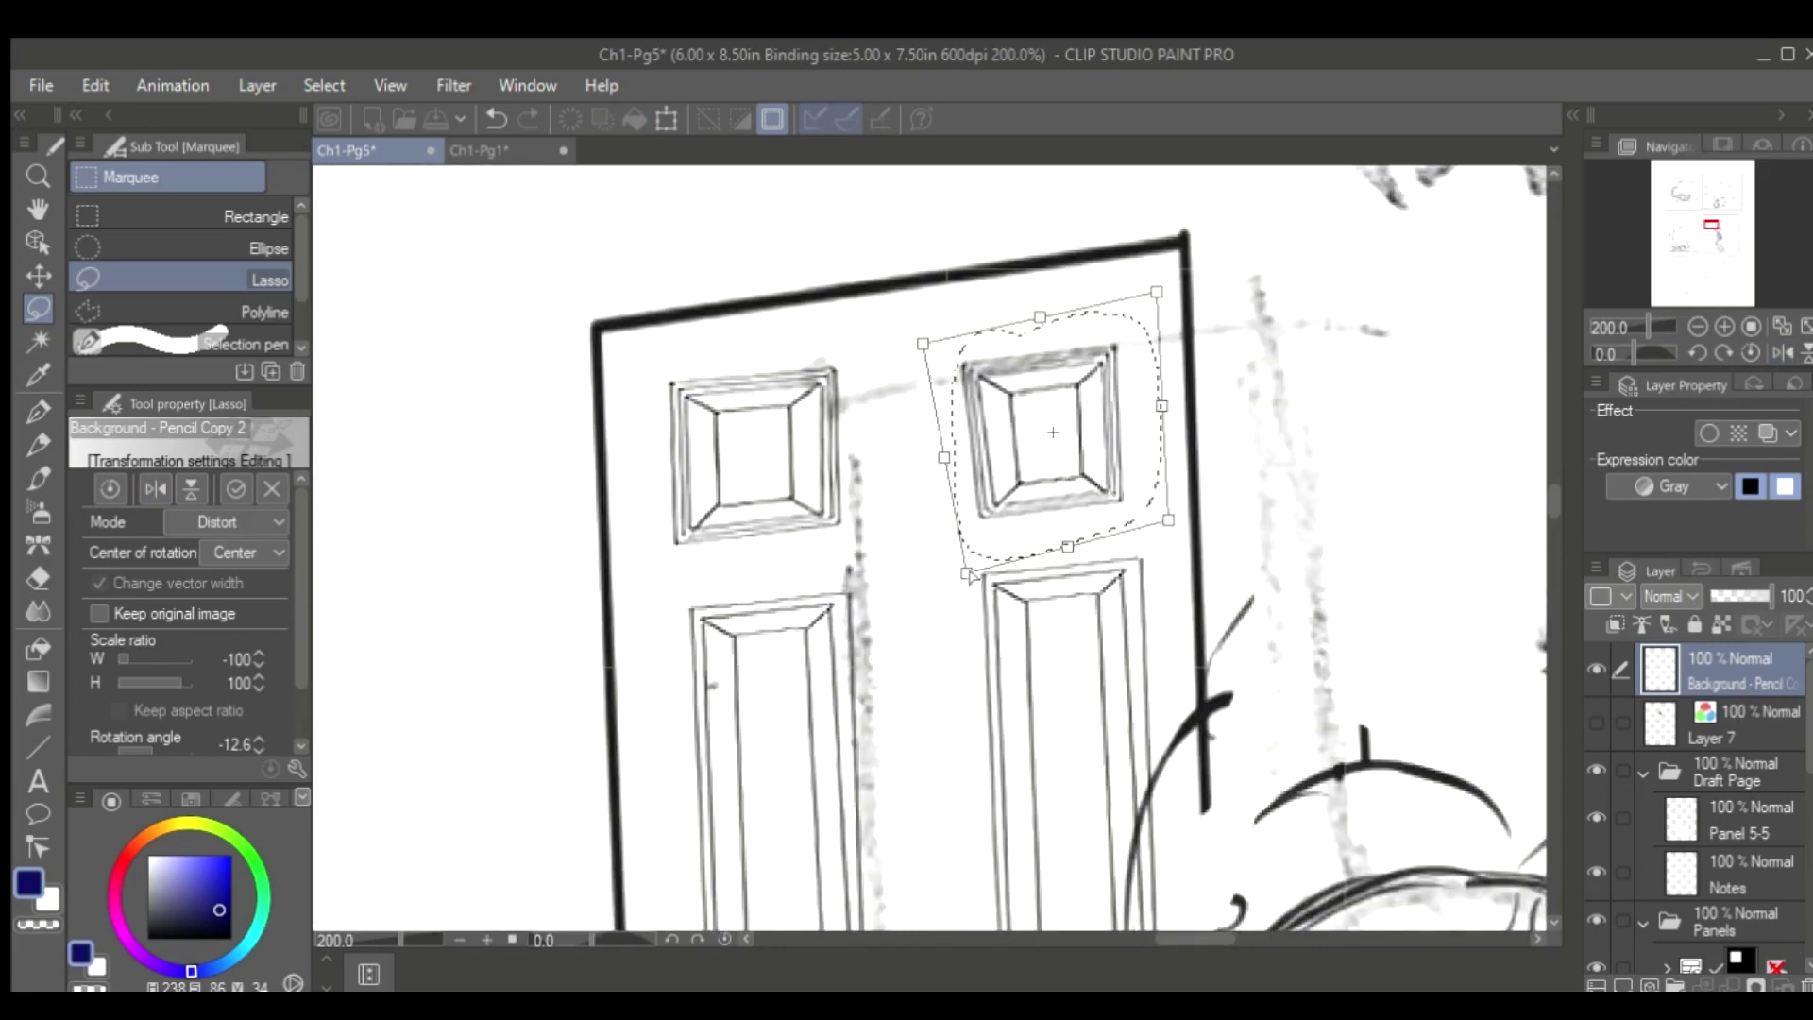
scroll(1002, 324, "down", 4)
scroll(959, 353, "up", 4)
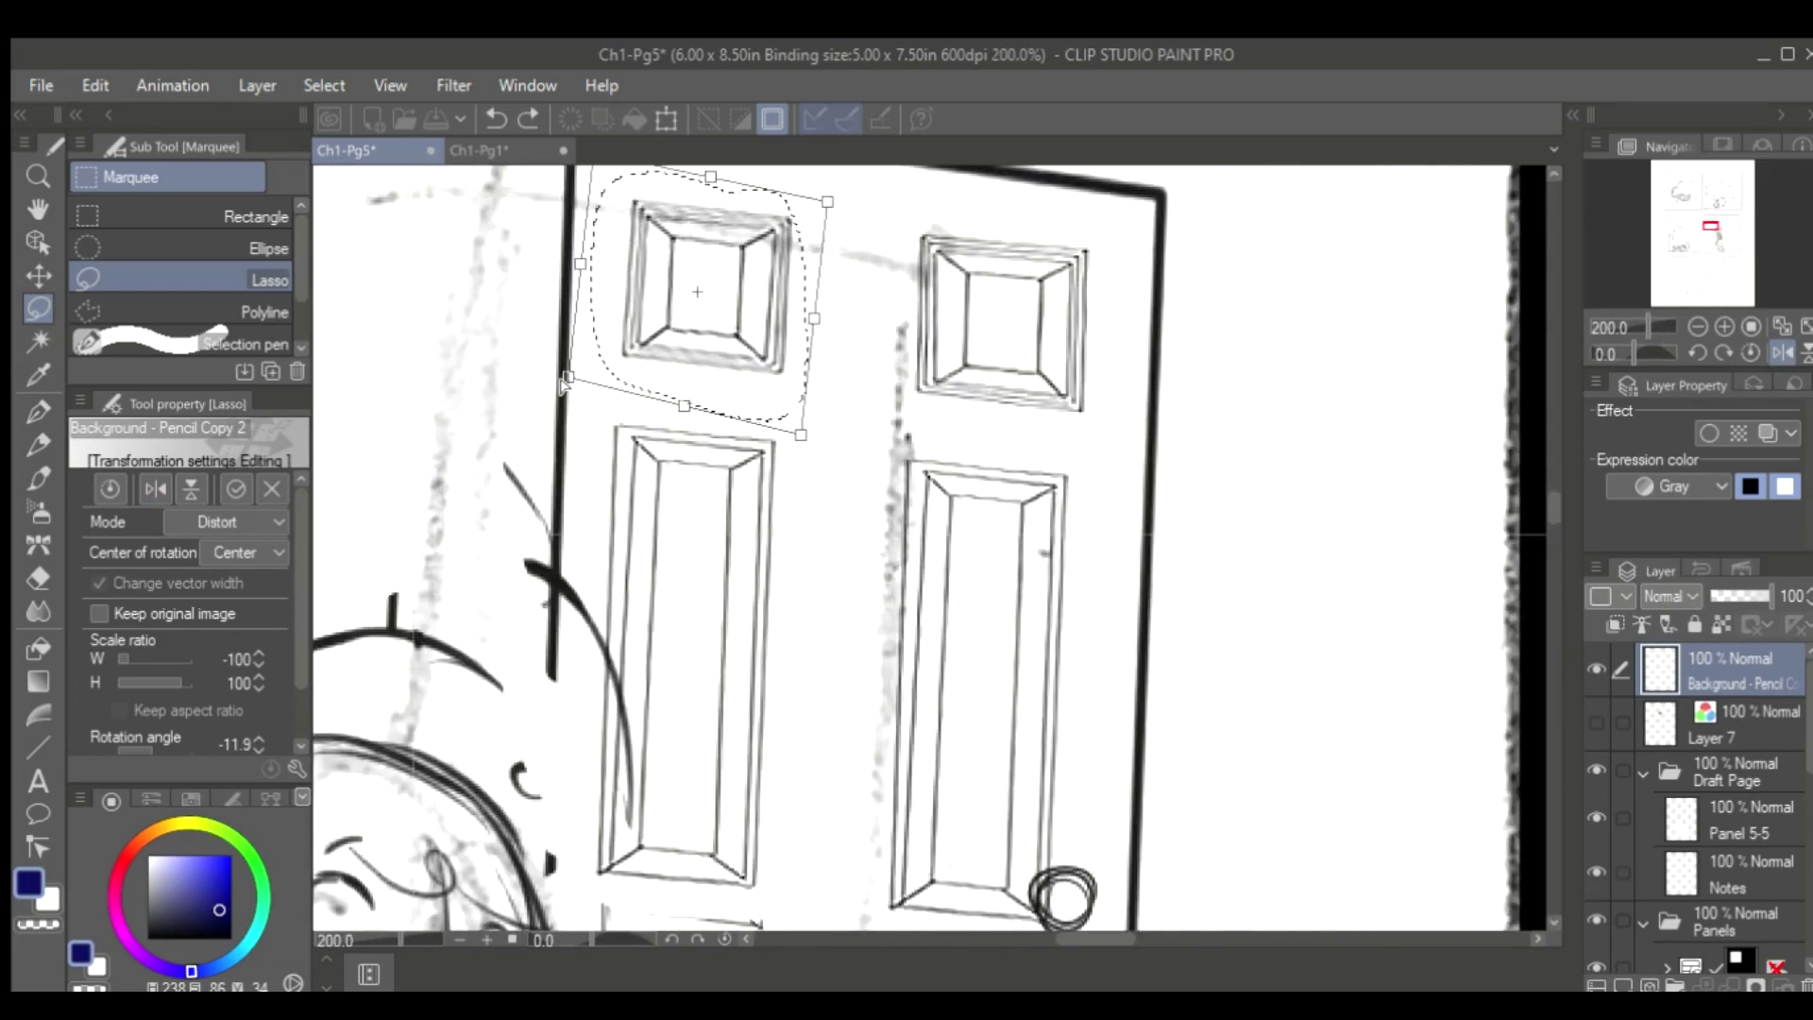
key("Return")
key("h")
key("ctrl+t")
key("Return")
Scale the tall panel away from the doorknob to 98% with its aspect ratio kept
scroll(1162, 472, "down", 2)
left_click_drag(1161, 283, 1247, 292)
key("ctrl+t")
left_click(119, 710)
left_click_drag(1040, 804, 1049, 797)
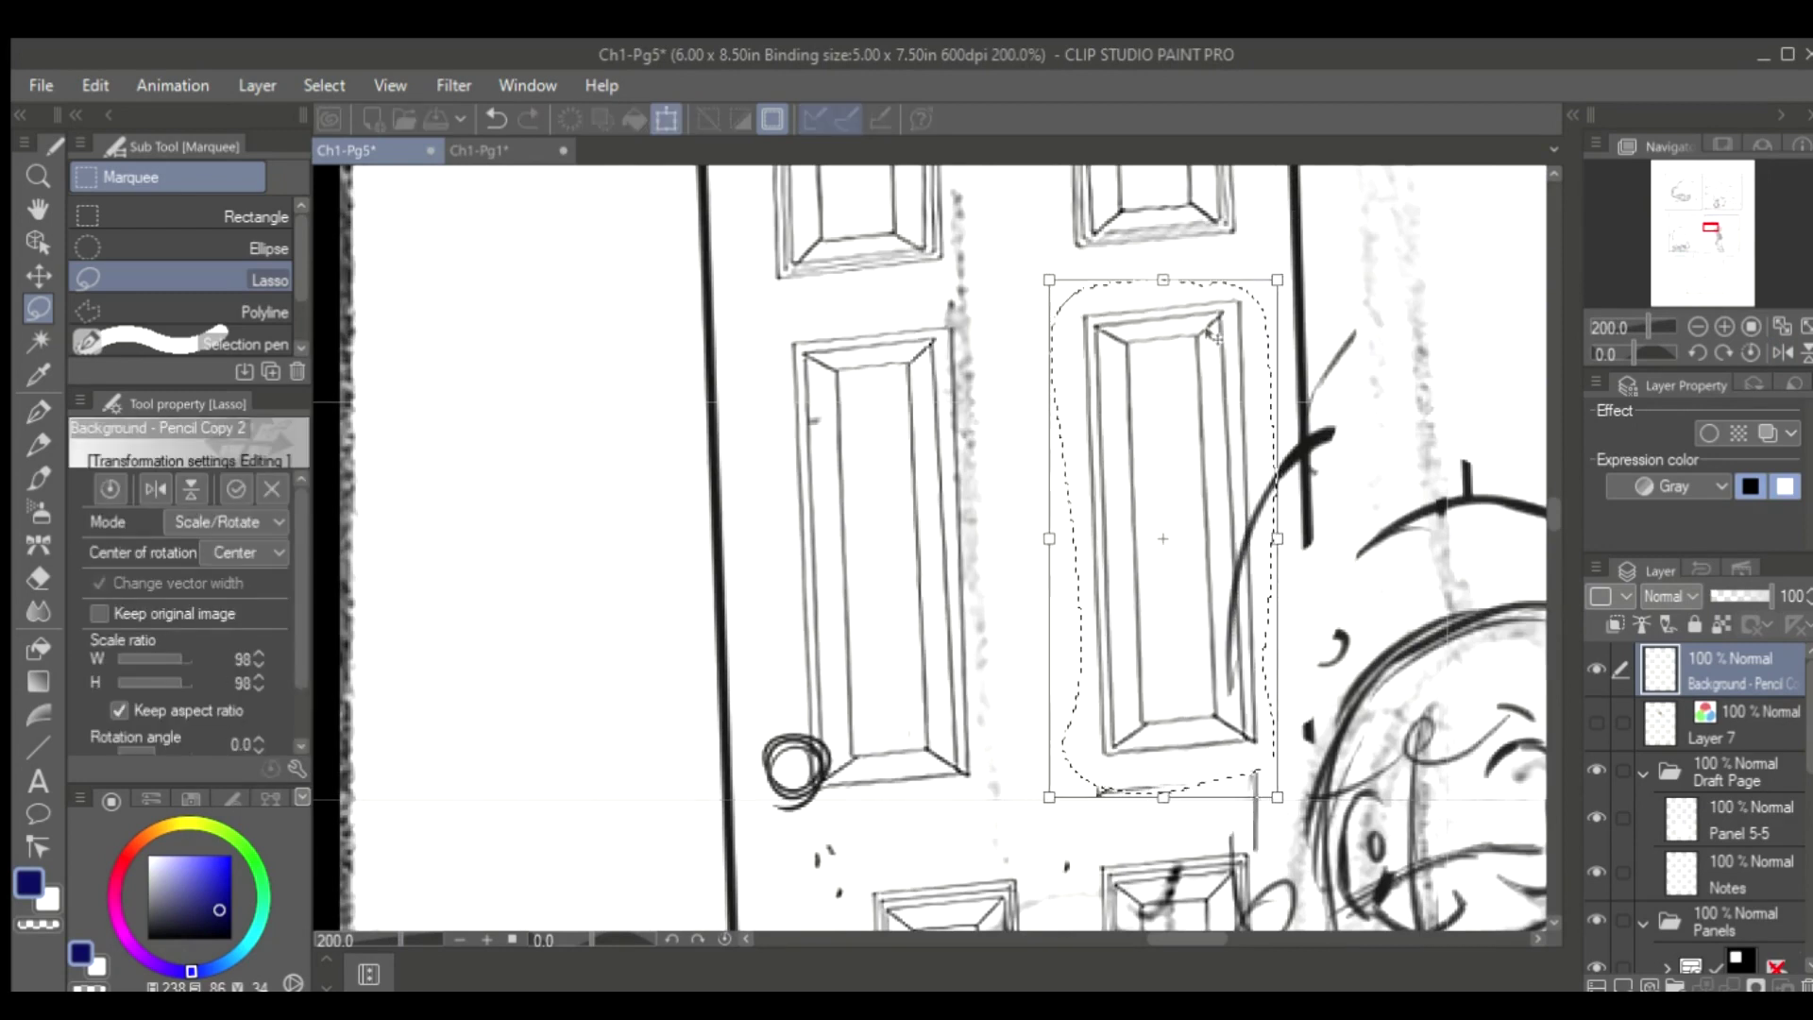
key("Return")
Lasso the tall panel beside the doorknob and adjust its placement with Transform in mirrored view
left_click_drag(953, 317, 944, 321)
key("ctrl+t")
key("h")
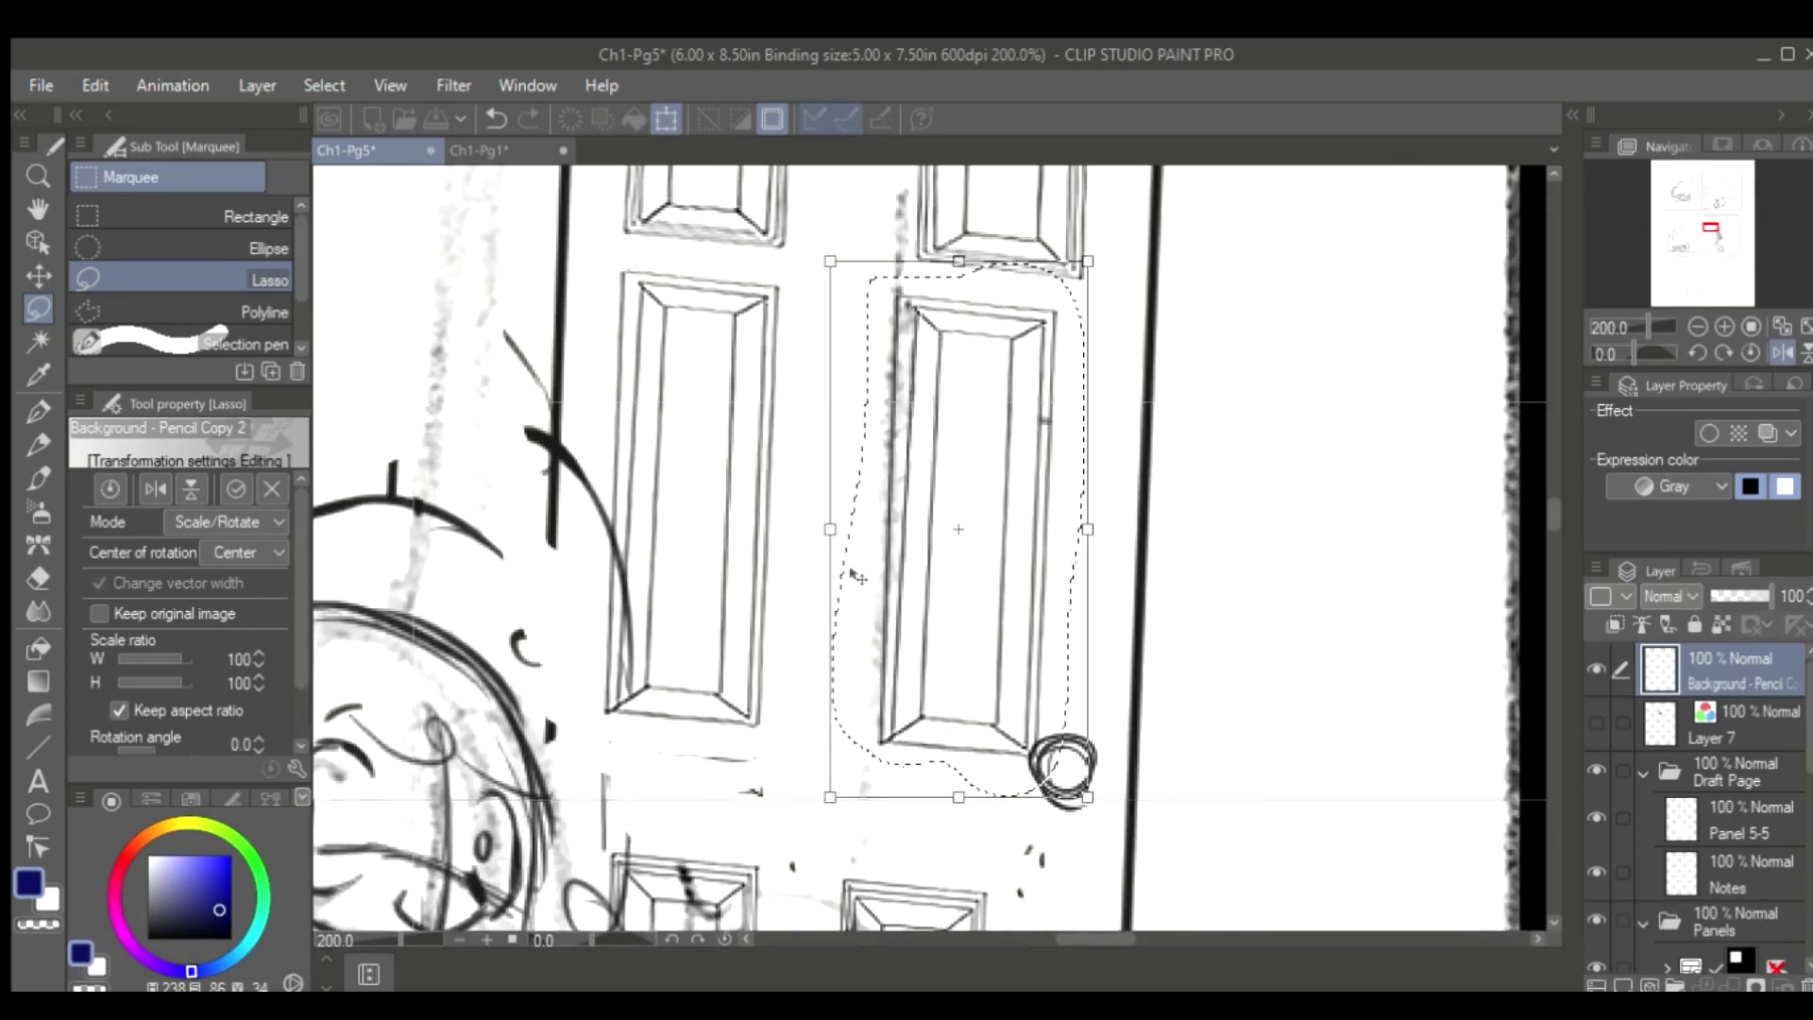
key("Return")
Select both upper panels together and rotate them slightly to follow the door's top edge
scroll(1540, 493, "up", 3)
left_click_drag(1061, 283, 1085, 506)
key("ctrl+t")
left_click_drag(935, 181, 952, 185)
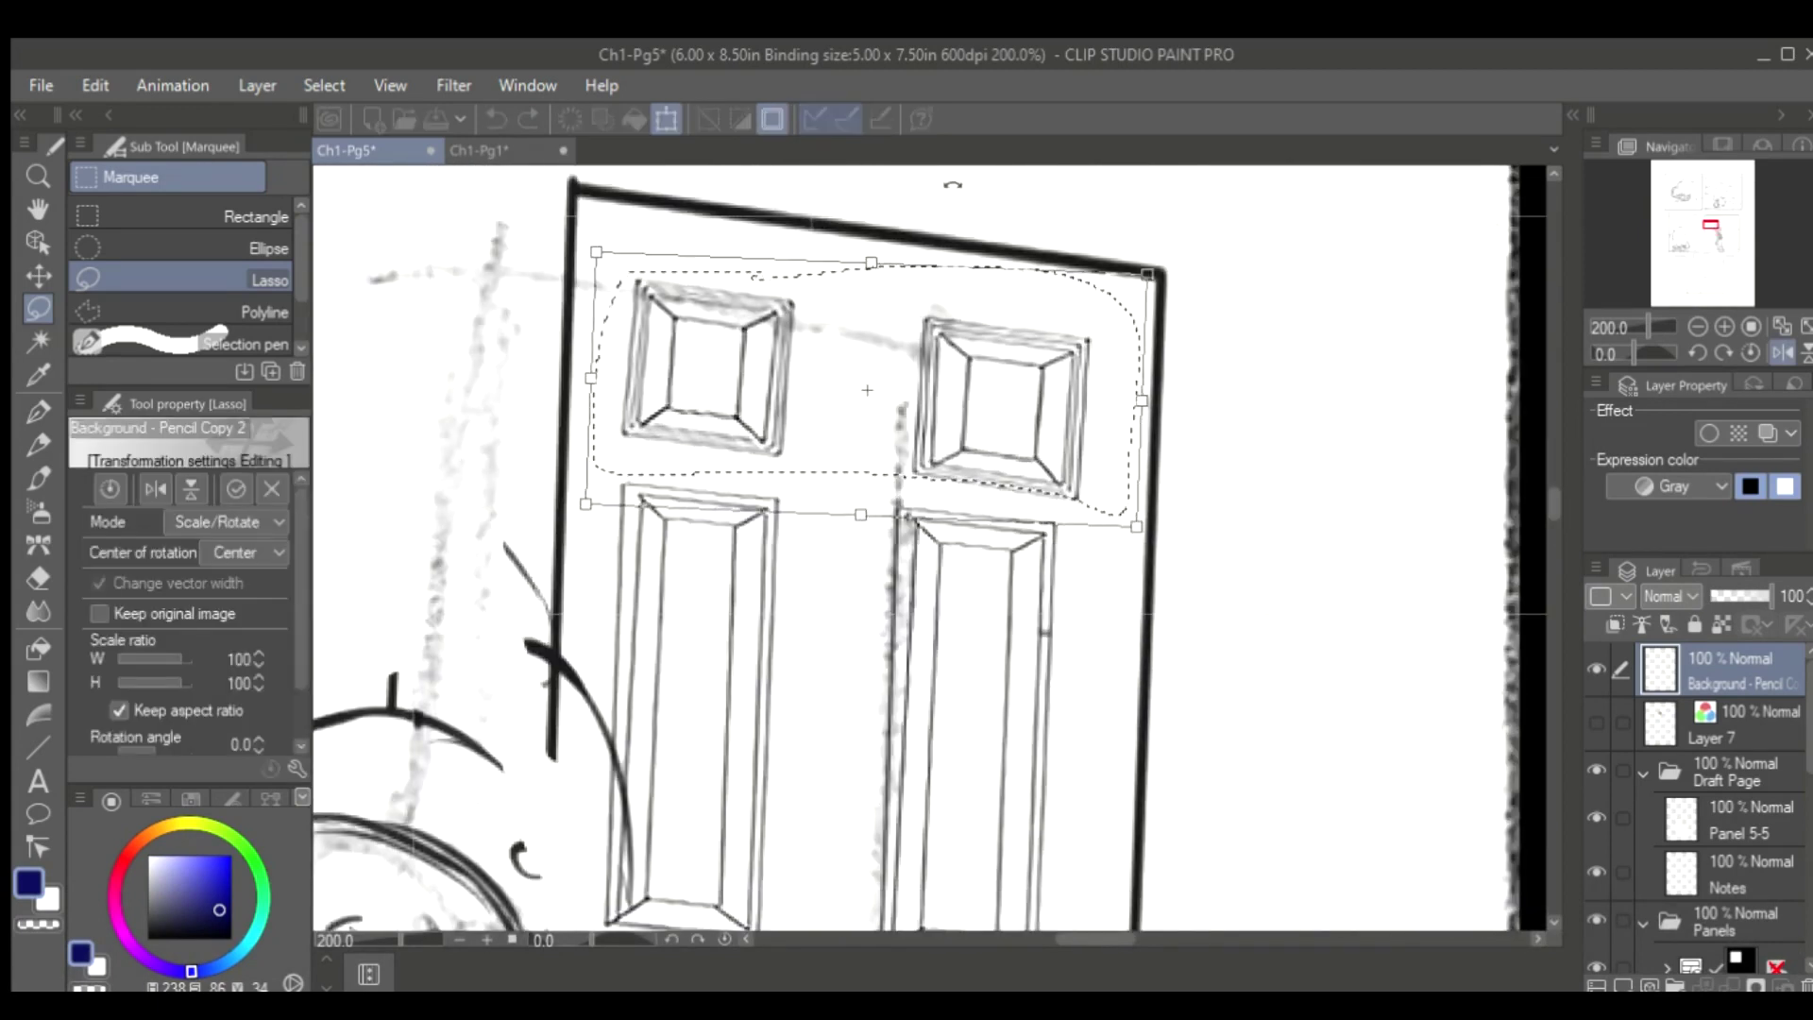
key("Return")
key("h")
key("h")
Select the two tall panels together and shift them slightly down the door
scroll(945, 473, "down", 2)
mouse_move(725, 364)
left_mouse_down()
mouse_move(585, 510)
mouse_move(1105, 425)
left_mouse_up()
key("ctrl+t")
key("Return")
Reposition the upper panel on the doorknob side to align with its neighbours and save the file
scroll(944, 472, "up", 3)
left_click_drag(977, 244, 921, 241)
key("ctrl+t")
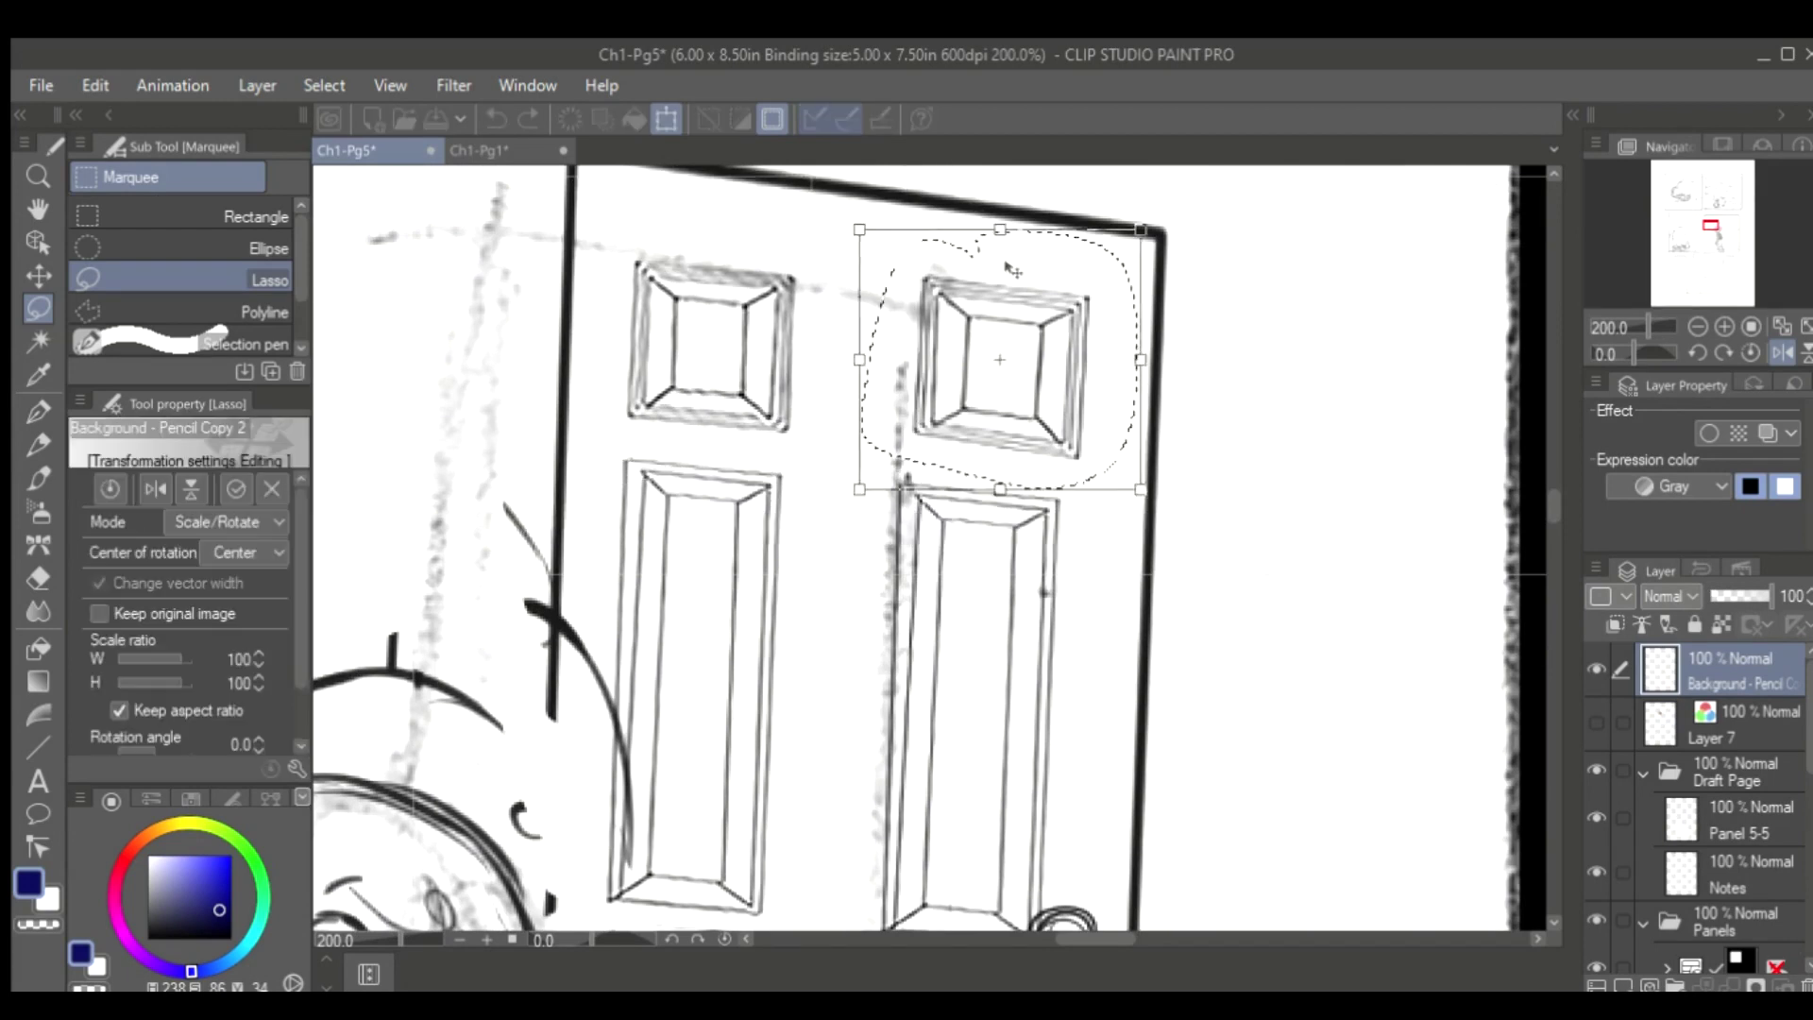
key("h")
mouse_move(1003, 503)
left_mouse_down()
mouse_move(1004, 517)
mouse_move(1020, 482)
left_mouse_up()
key("Return")
key("h")
key("ctrl+s")
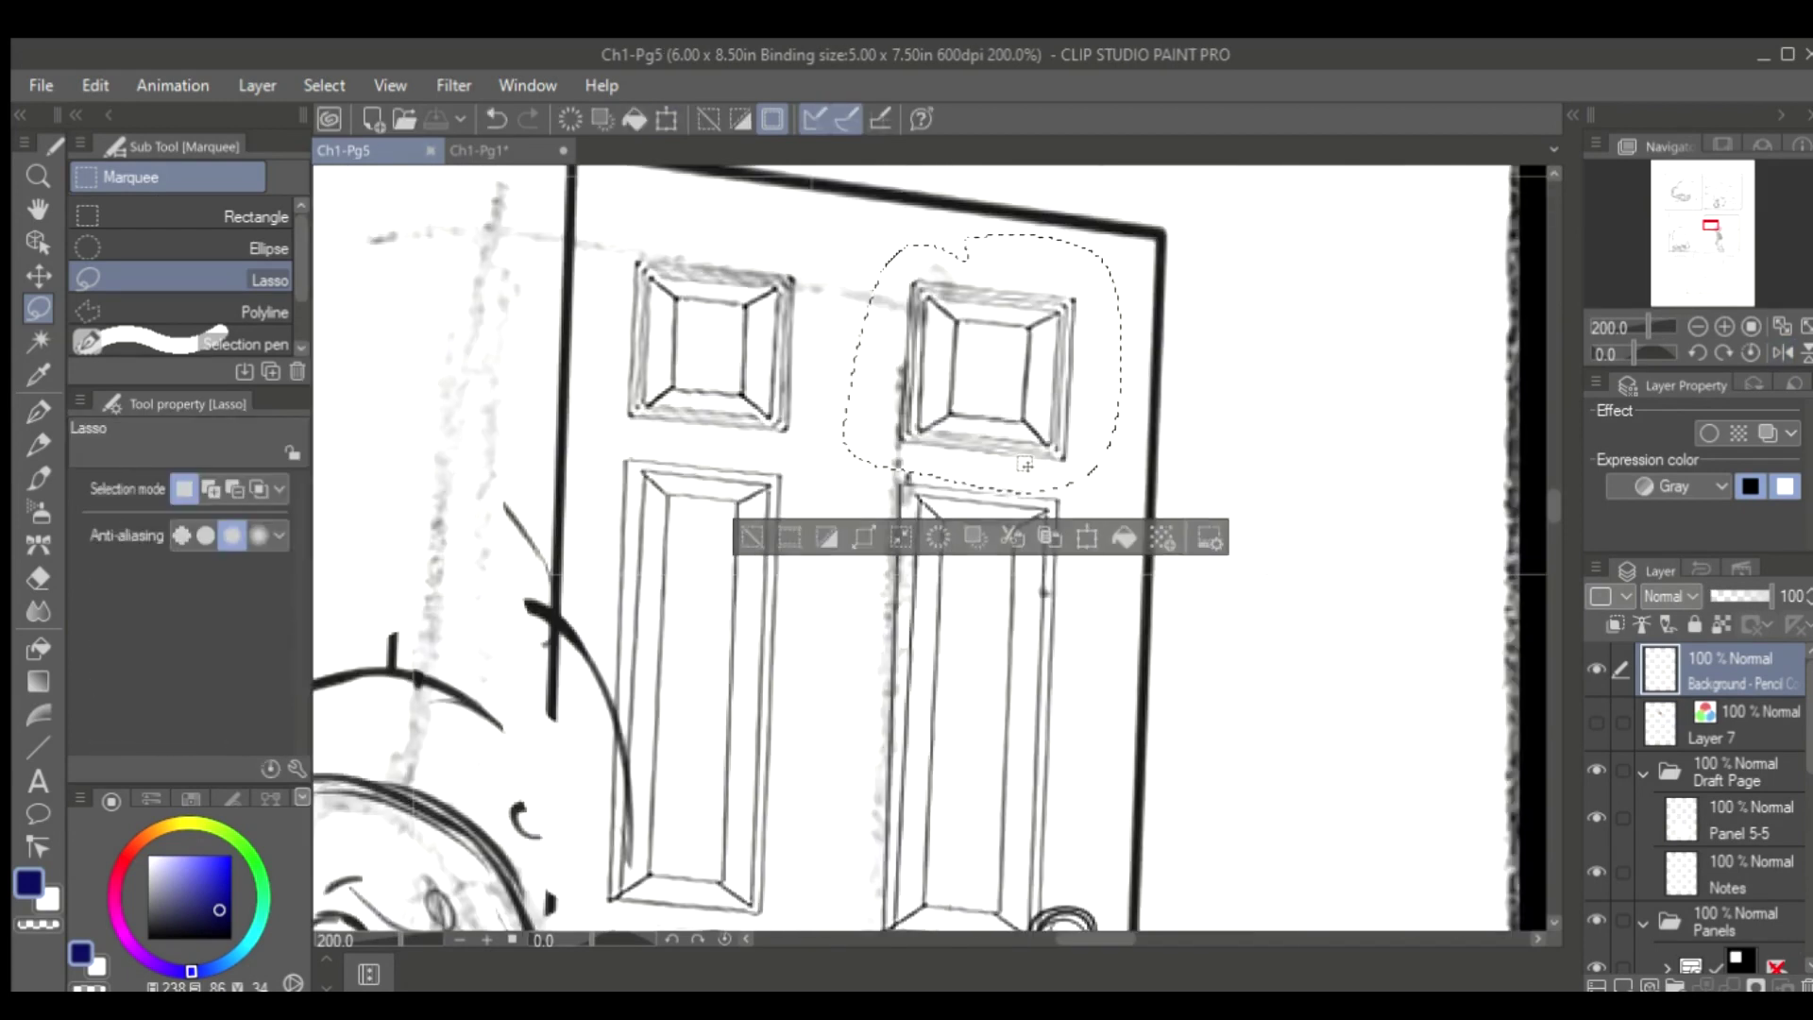
Fine-tune the placement of the upper and tall panels on the doorknob side
key("ctrl+t")
left_click_drag(1087, 200, 1082, 197)
key("Return")
scroll(906, 548, "down", 1)
mouse_move(822, 387)
left_mouse_down()
mouse_move(590, 548)
mouse_move(870, 357)
mouse_move(880, 374)
left_mouse_up()
key("ctrl+t")
key("Return")
Move the lower panel on the doorknob side into alignment beneath its tall panel
key("h")
scroll(1549, 508, "down", 4)
key("ctrl+t")
left_click_drag(822, 567, 829, 578)
key("Return")
key("ctrl+d")
key("ctrl+t")
left_click_drag(935, 662, 909, 640)
key("Return")
Lasso the lower panel nearest the character and adjust its position beneath the tall panel
left_click_drag(1044, 522, 1047, 525)
key("ctrl+t")
left_click_drag(1147, 626, 1166, 615)
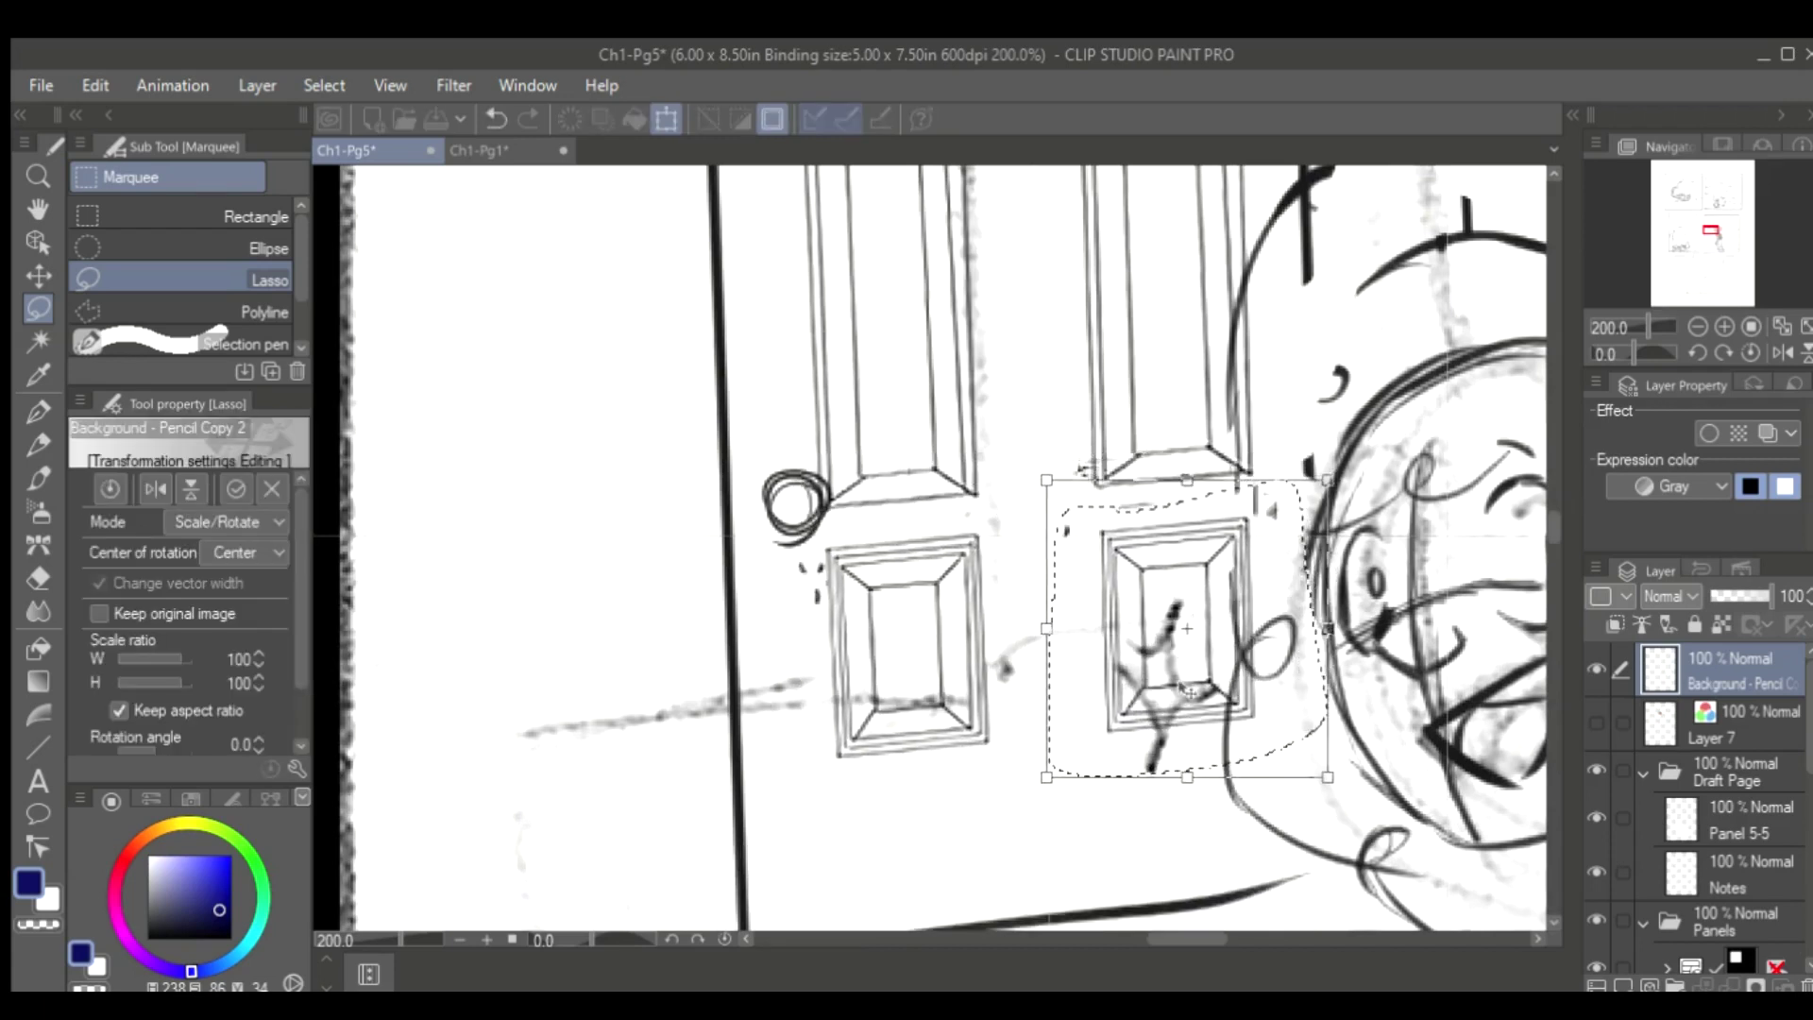
key("Return")
Nudge the lower panel on the doorknob side slightly downward in mirrored view
key("h")
left_click_drag(899, 519, 893, 525)
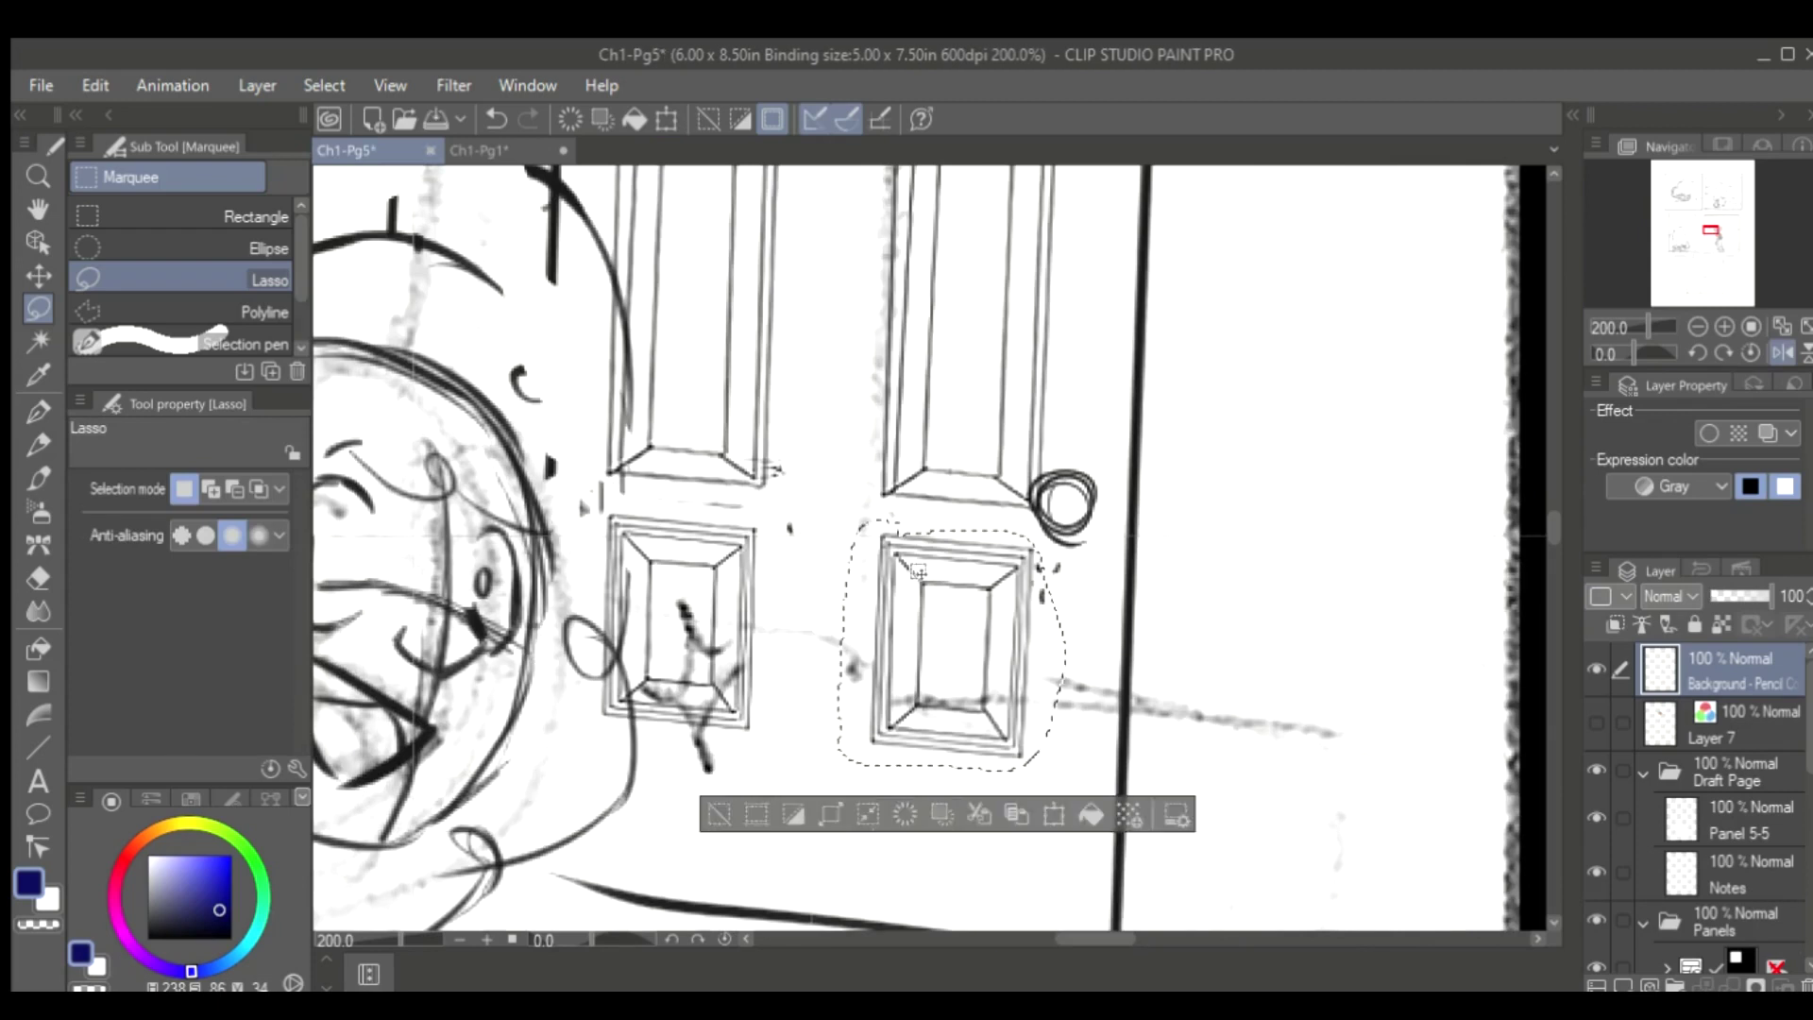
key("ctrl+t")
key("Return")
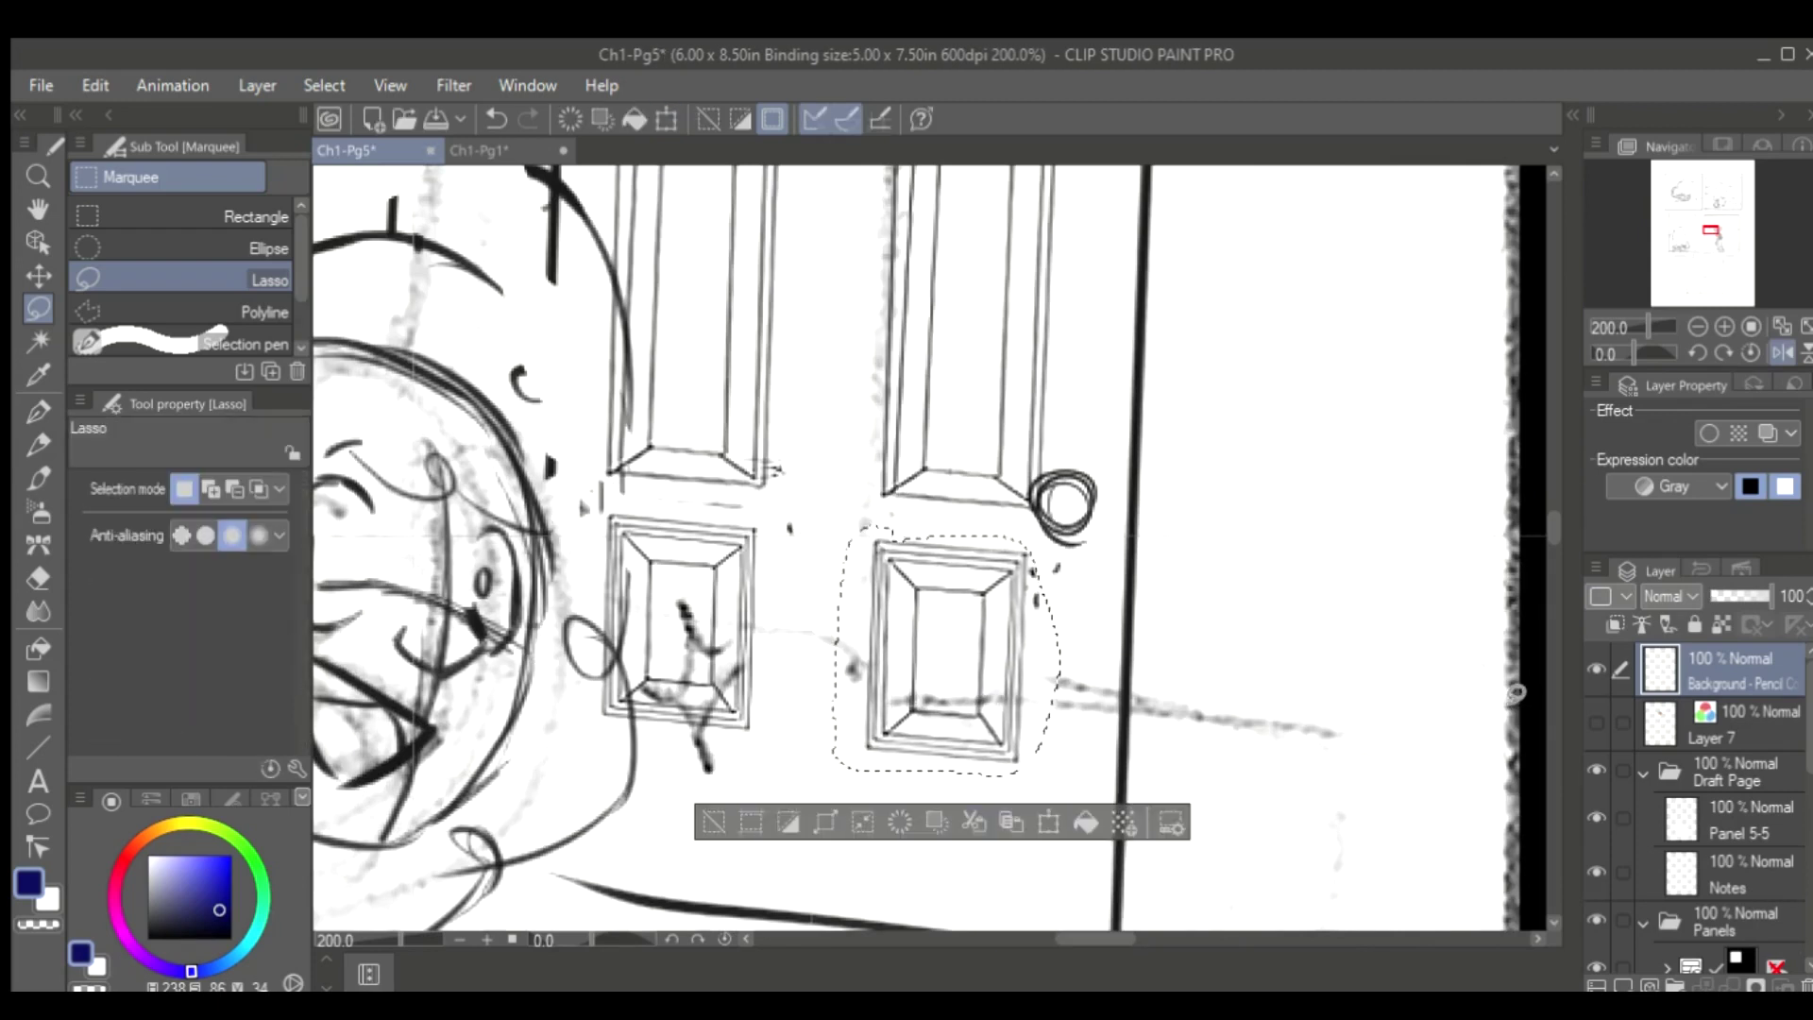
Select the doorknob on Layer 5, move it toward the door's edge and enlarge it to 115%
left_click(1062, 501, "ctrl+shift")
left_click_drag(1058, 463, 1063, 498)
key("ctrl+t")
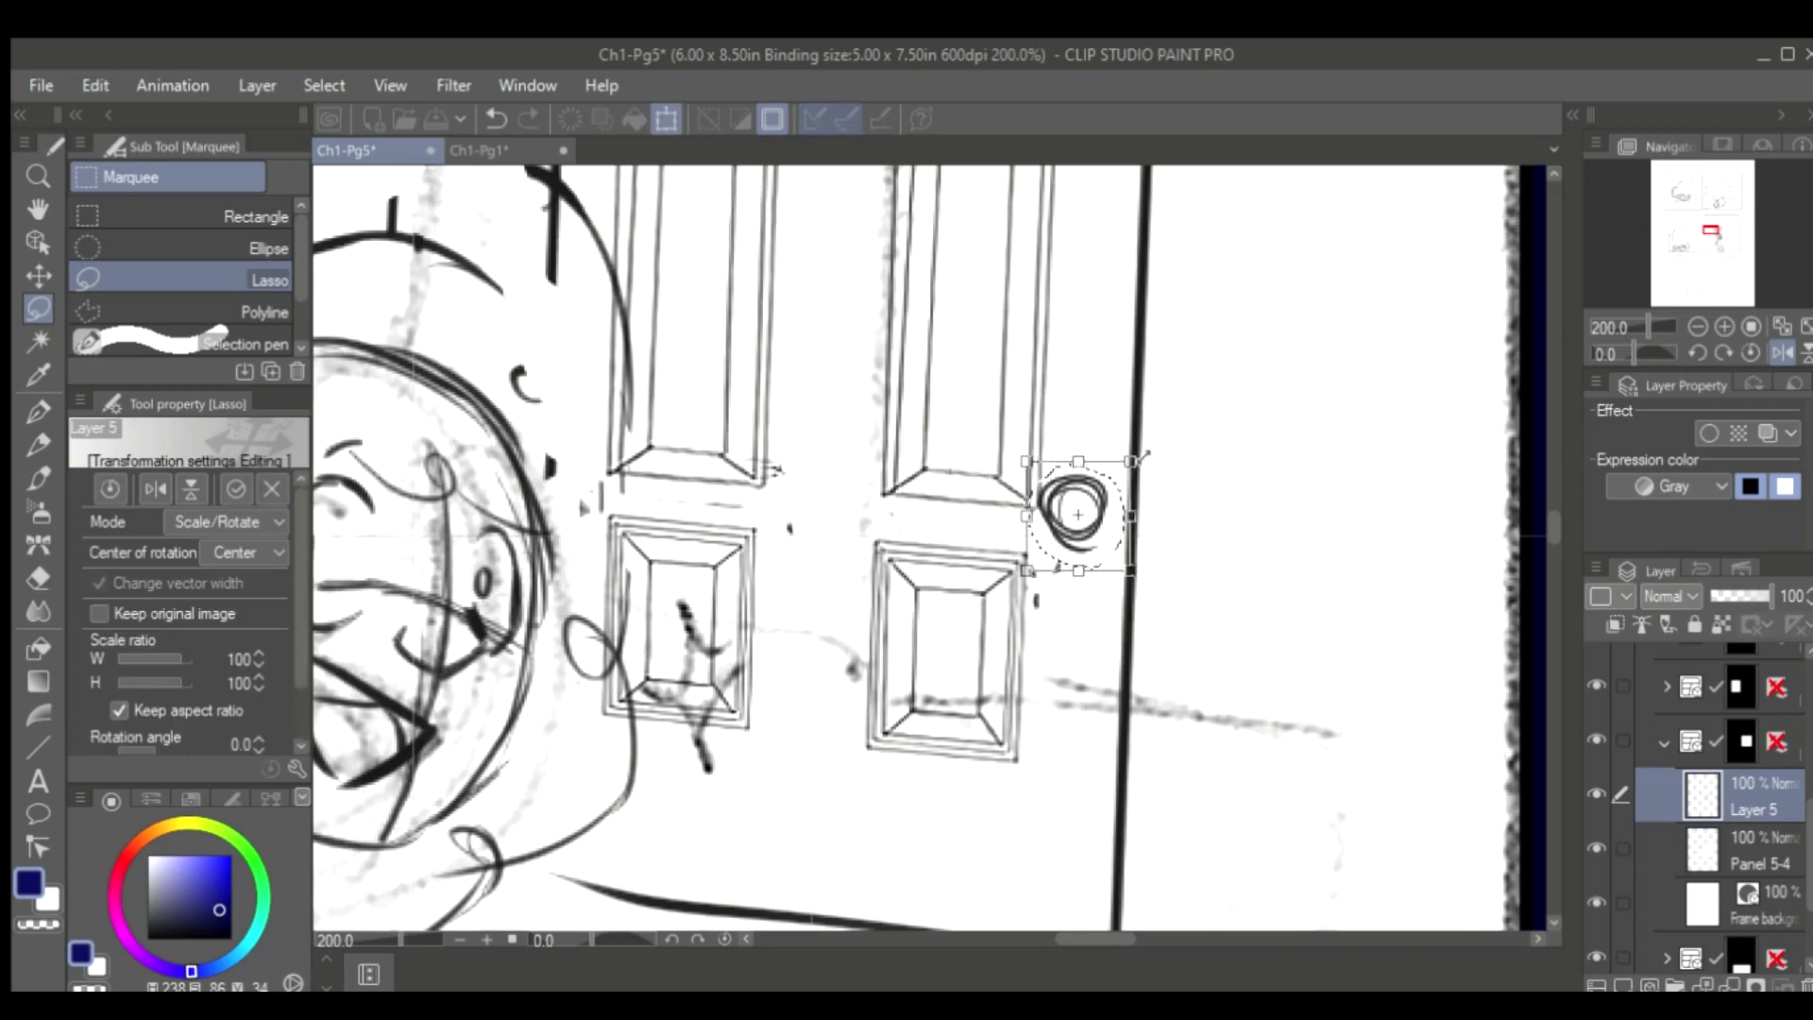
scroll(1079, 463, "down", 3)
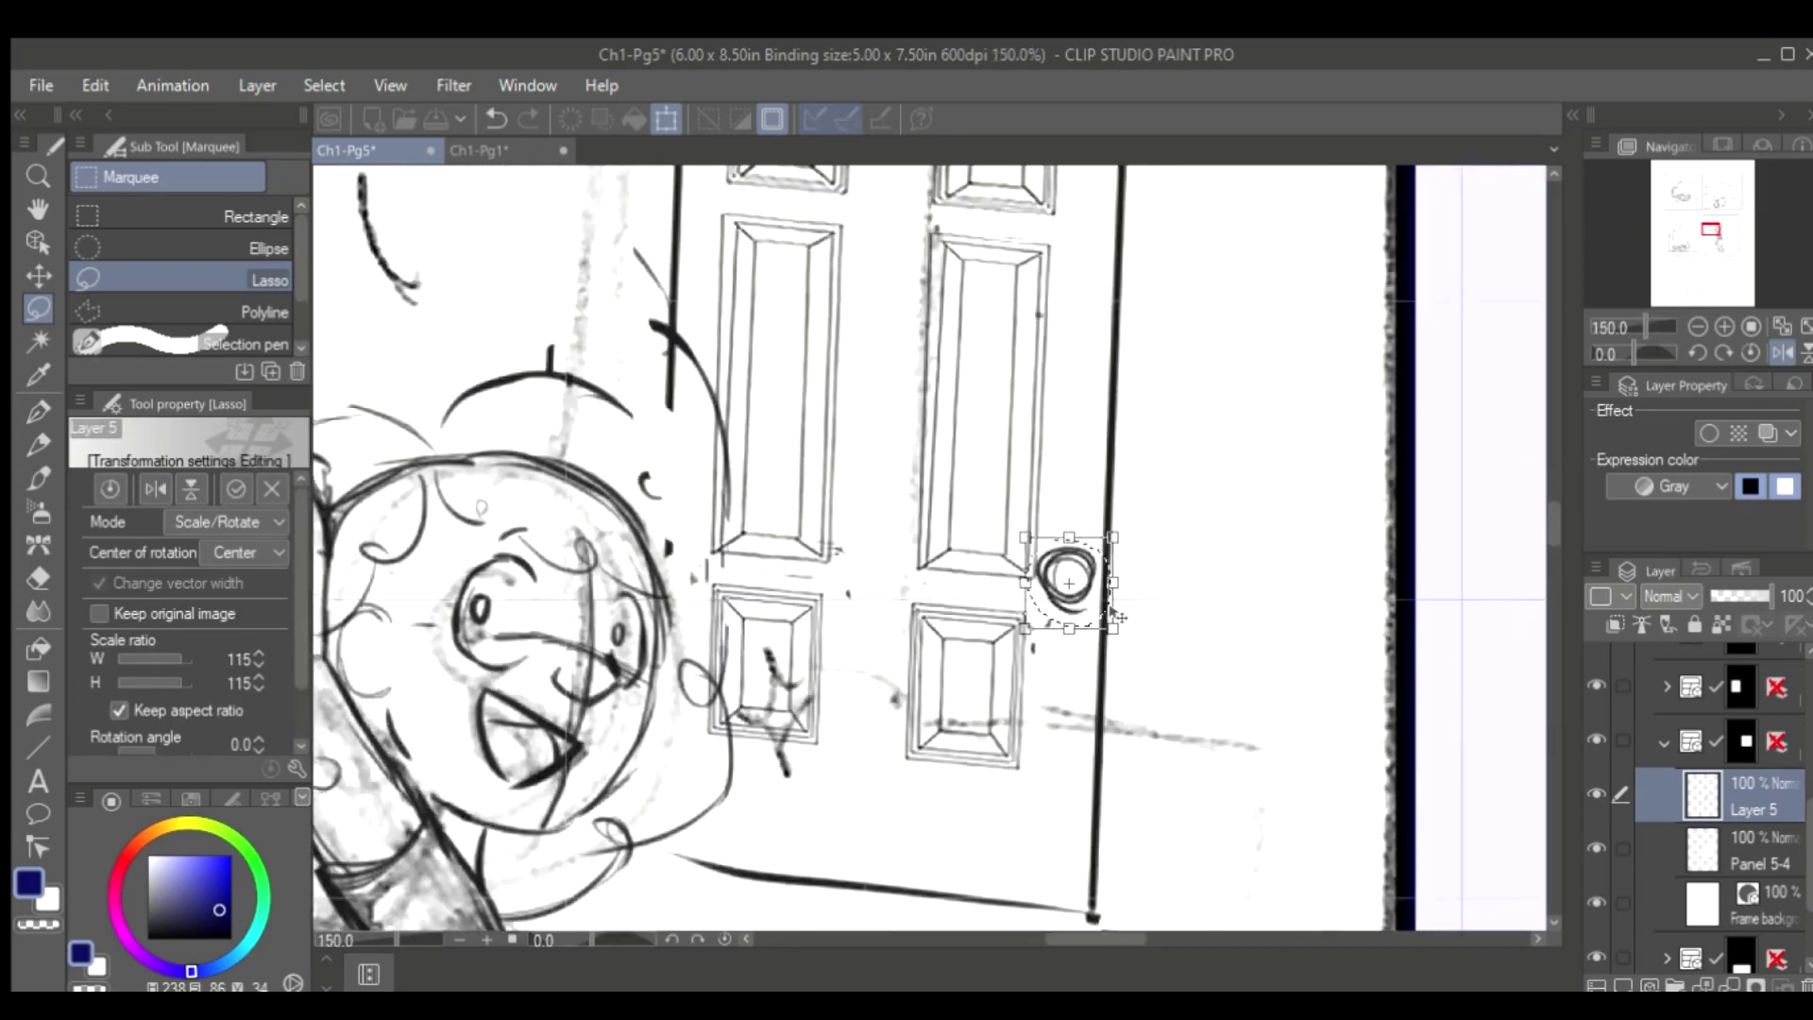
key("Return")
Lasso the door frame's top line, rotate it slightly and raise it above the panels
scroll(1079, 473, "up", 2)
left_click_drag(992, 312, 997, 340)
key("ctrl+t")
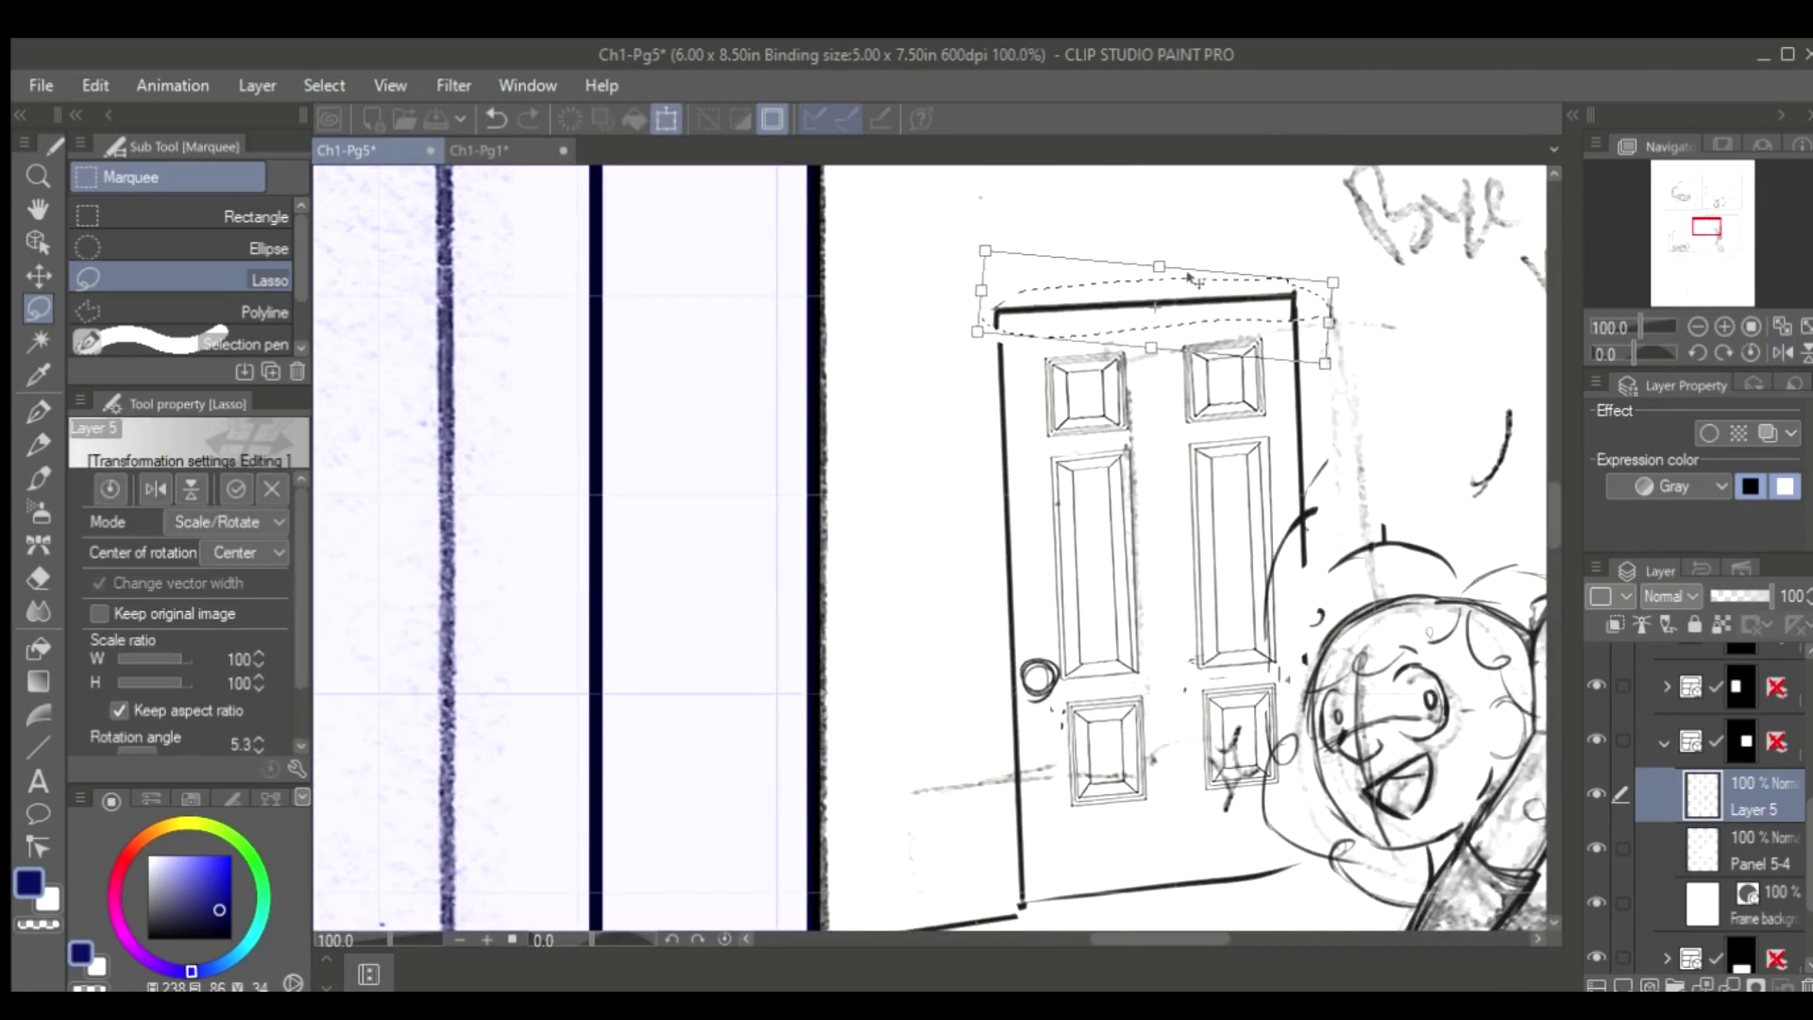
key("Return")
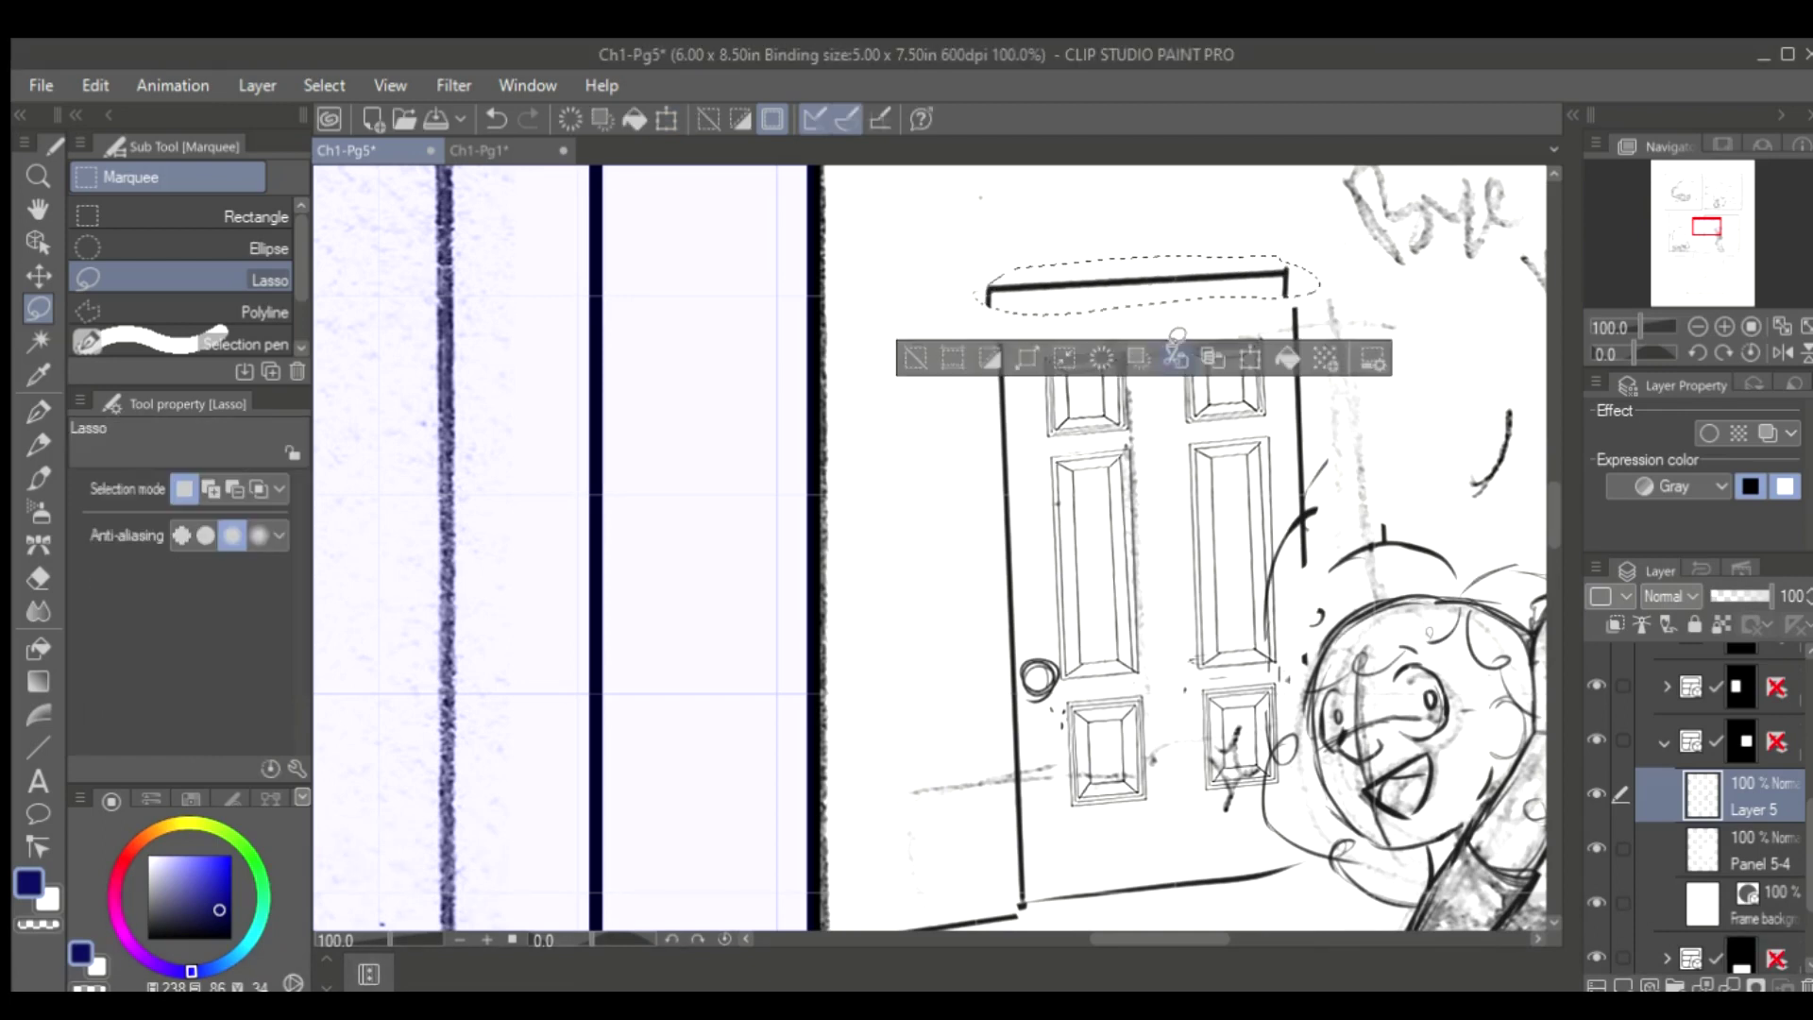
Complete the door's raised top edge and extend both sides up to it with straight lines
key("ctrl+d")
key("p")
scroll(430, 406, "up", 2)
key("u")
key("ctrl+z")
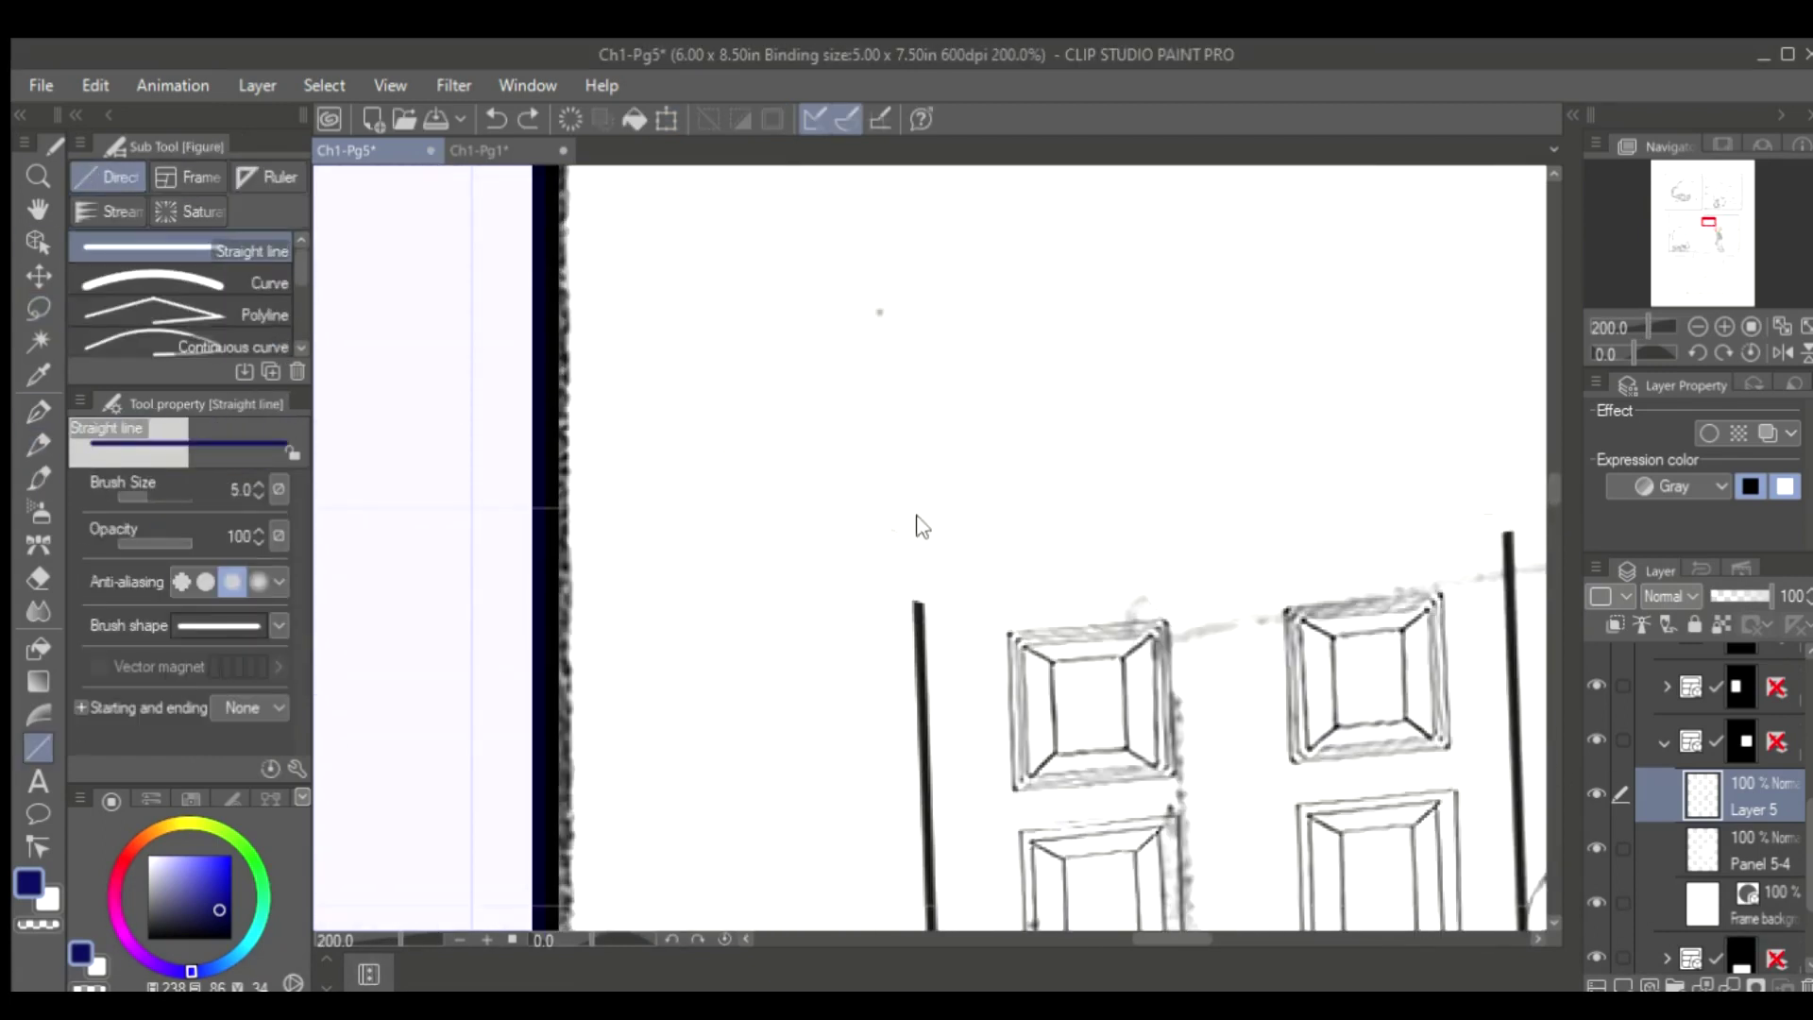
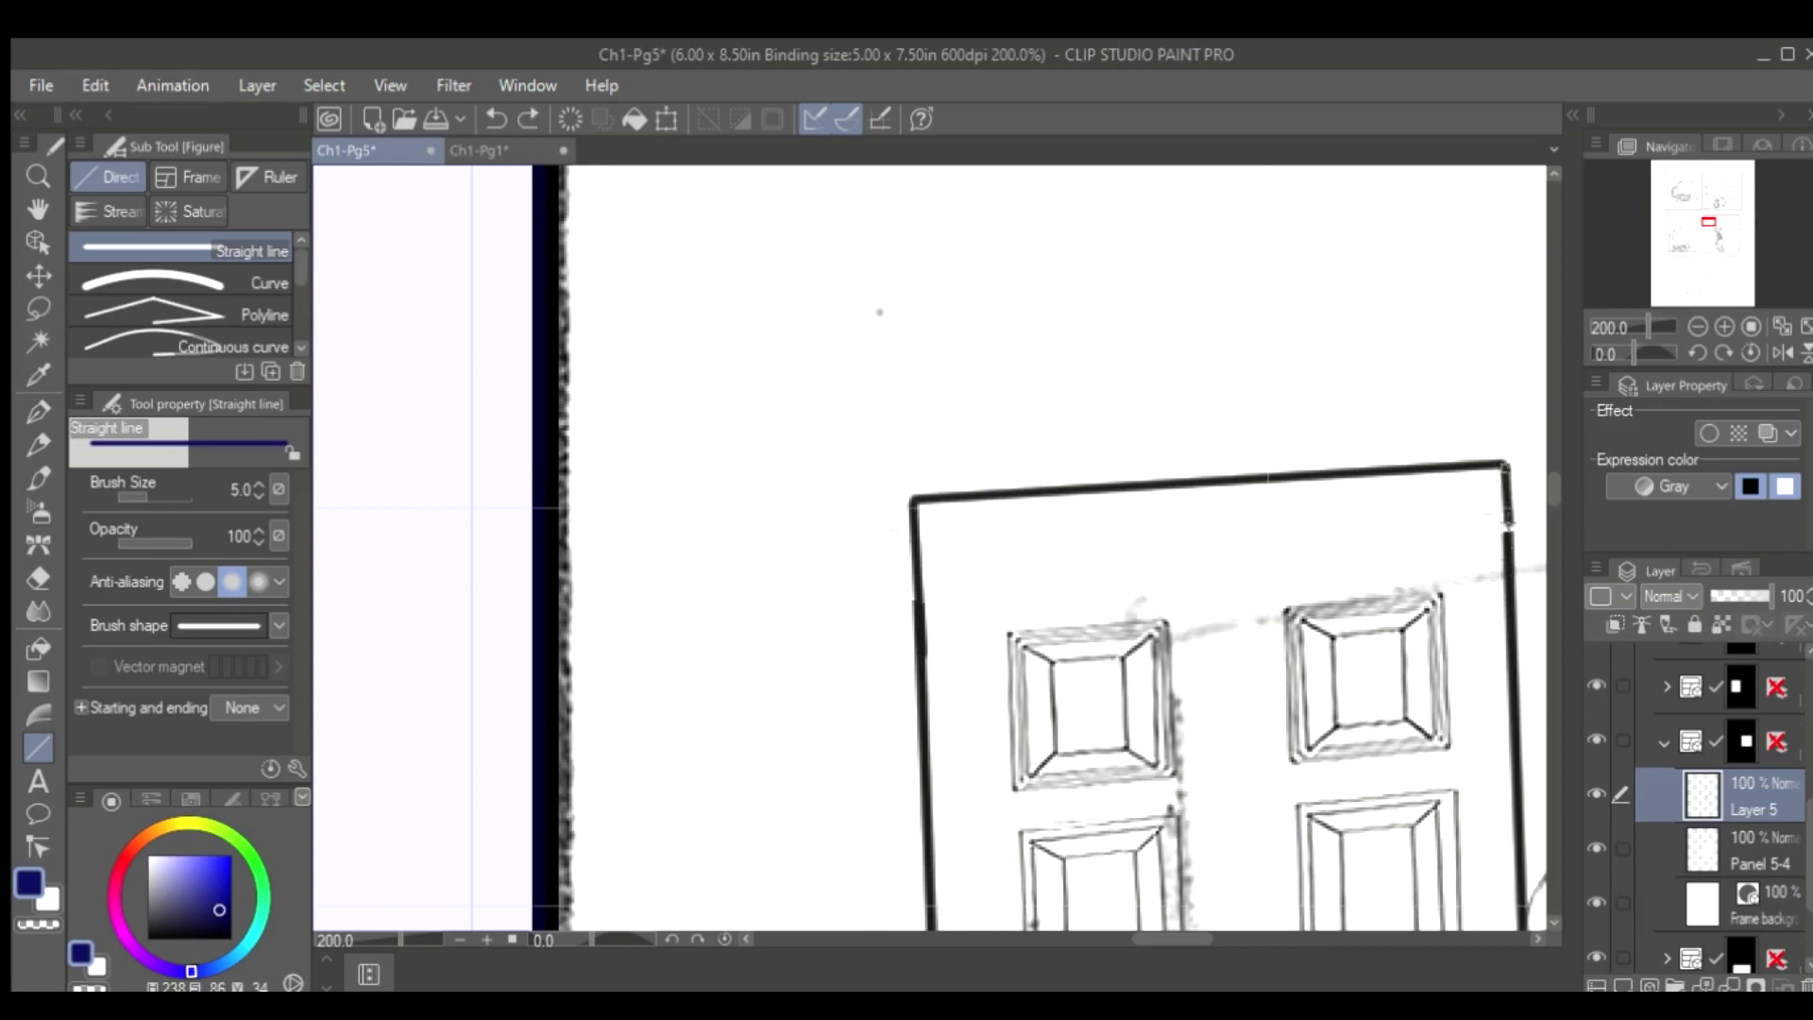
key("ctrl+y")
Lasso the area just above the door's top edge and delete the stray line work there
key("h")
left_click(36, 308)
mouse_move(416, 435)
left_mouse_down()
mouse_move(340, 500)
mouse_move(425, 416)
left_mouse_up()
key("Delete")
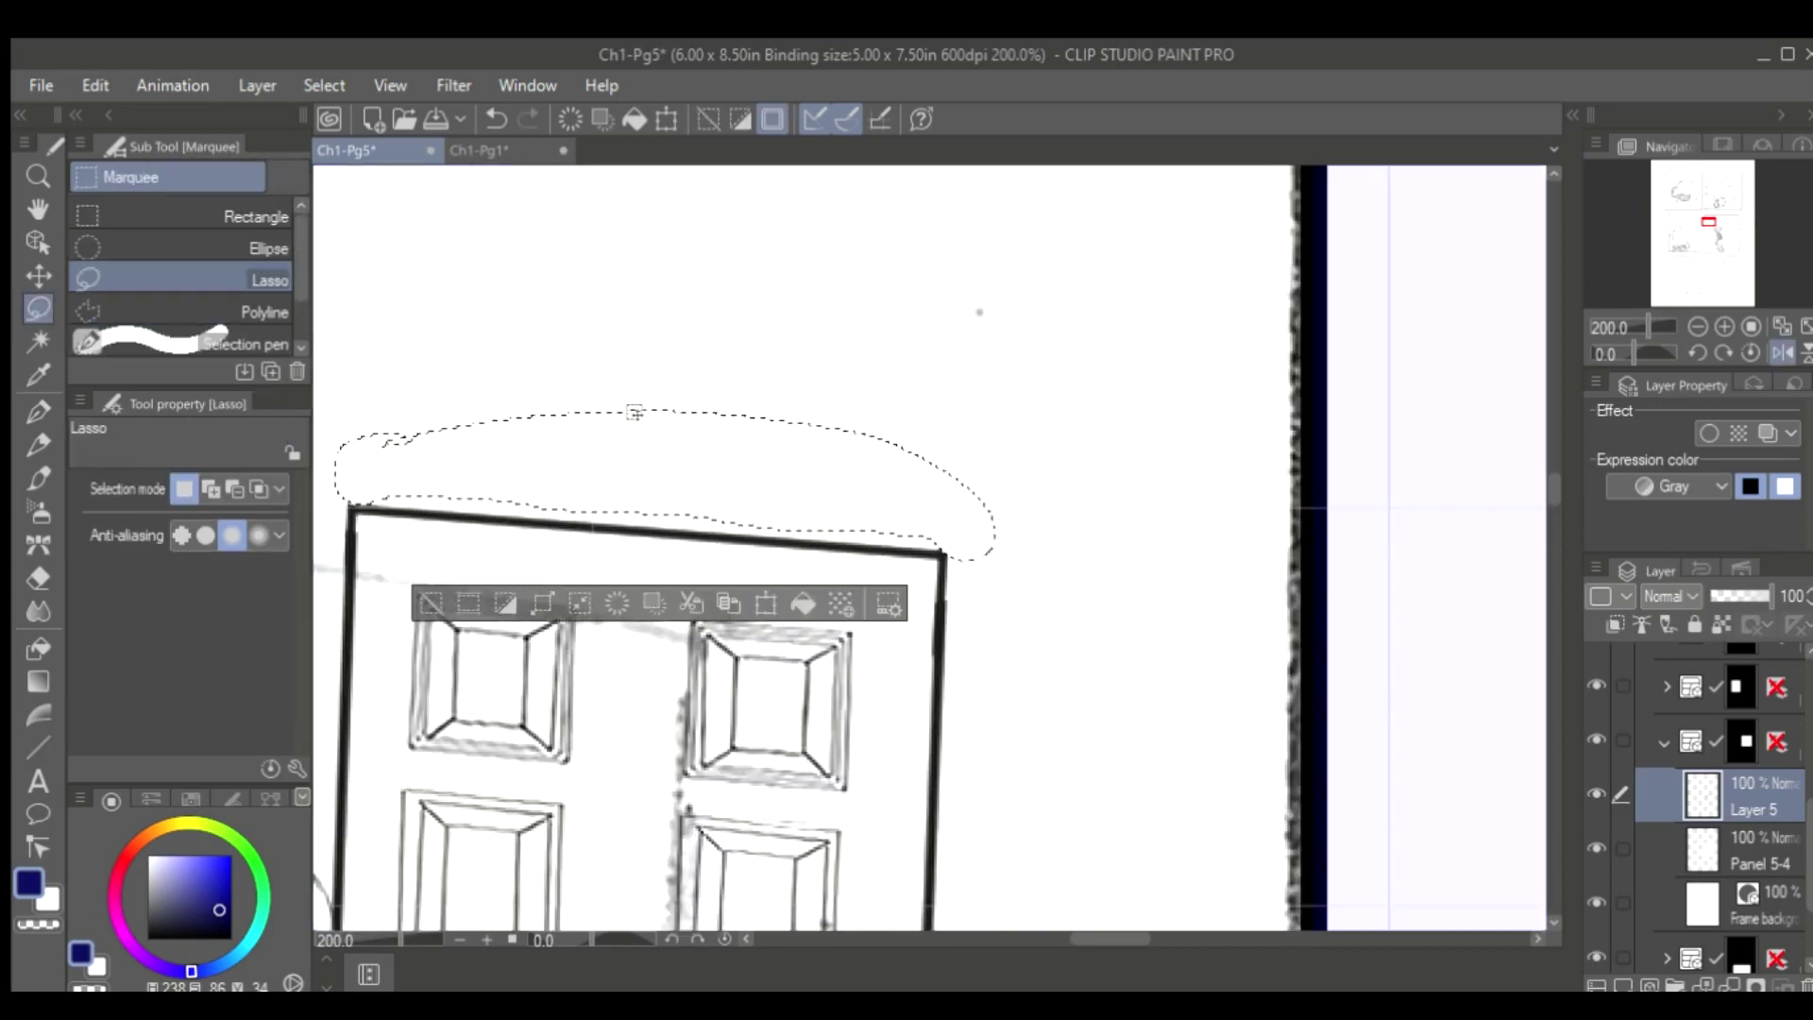
key("ctrl+d")
Select all six door panels on the Background - Pencil Copy 2 layer and shift them down within the frame
scroll(945, 472, "down", 2)
scroll(1797, 737, "up", 3)
scroll(1797, 737, "up", 3)
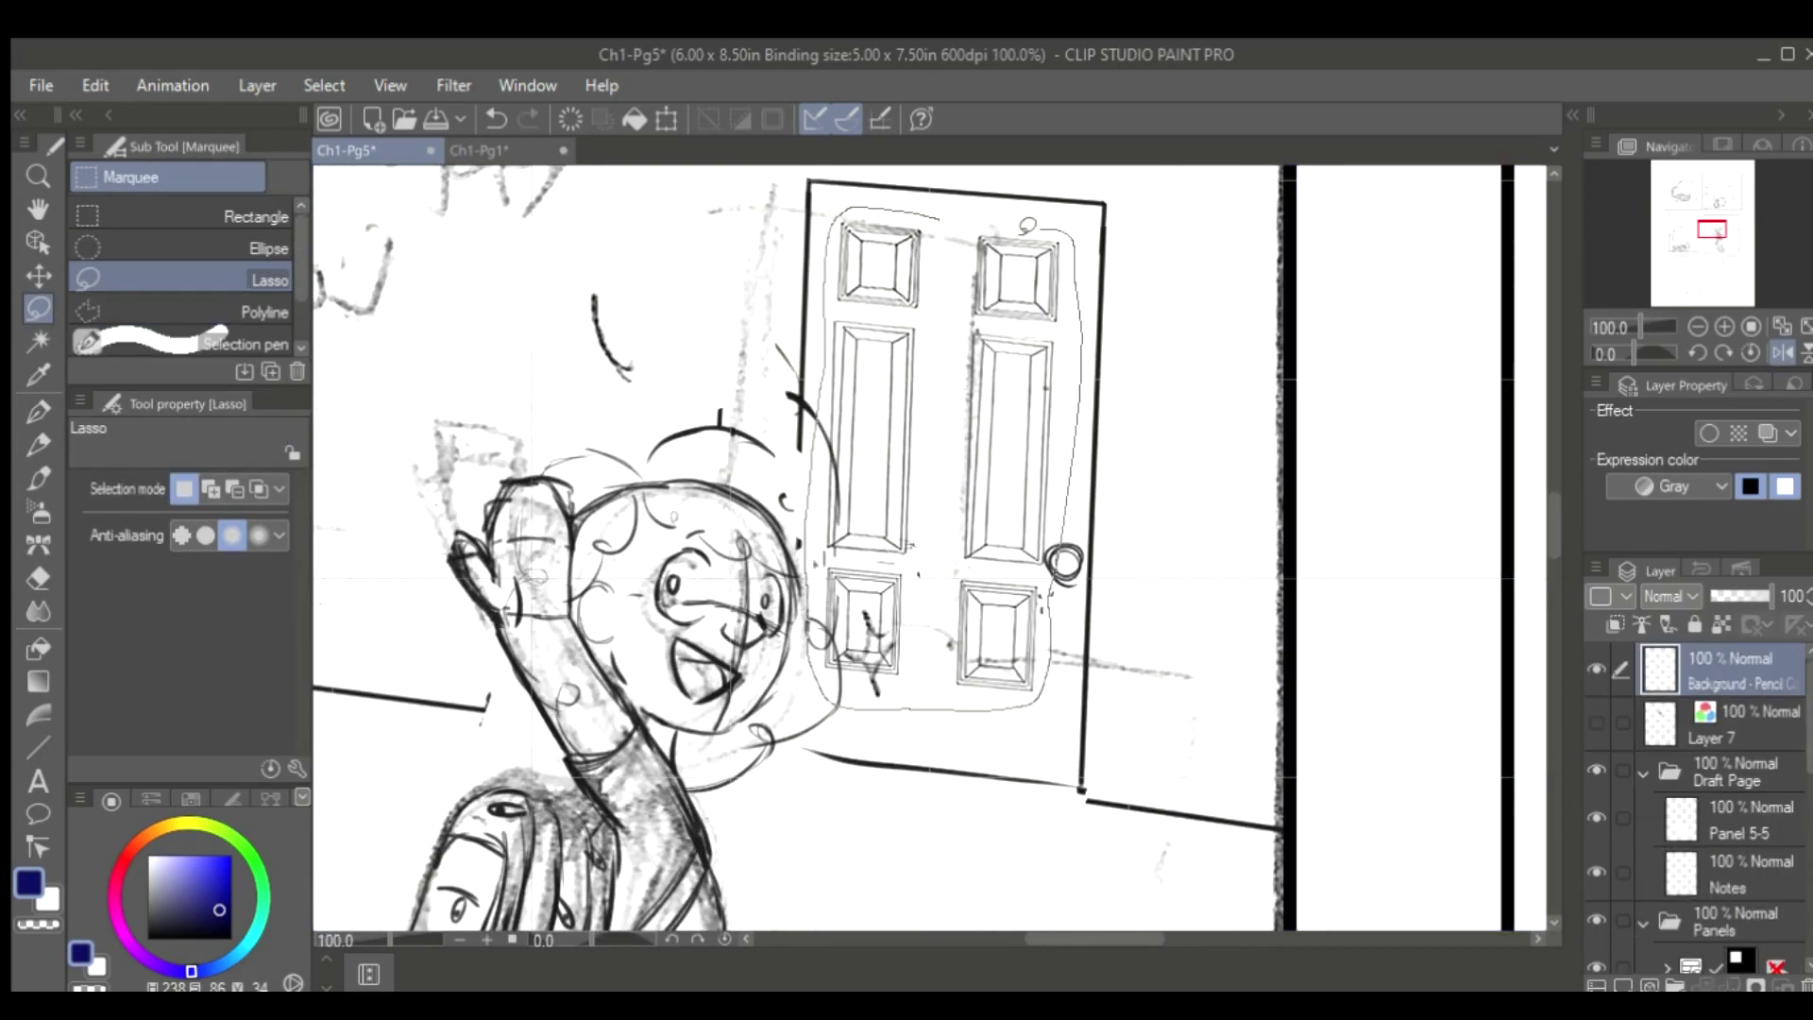
key("ctrl+t")
key("h")
key("Escape")
Select the two upper door panels together and adjust their spacing above the tall panels
scroll(945, 472, "up", 2)
left_click_drag(741, 378, 610, 604)
key("ctrl+t")
key("Escape")
left_click_drag(1322, 871, 1346, 587)
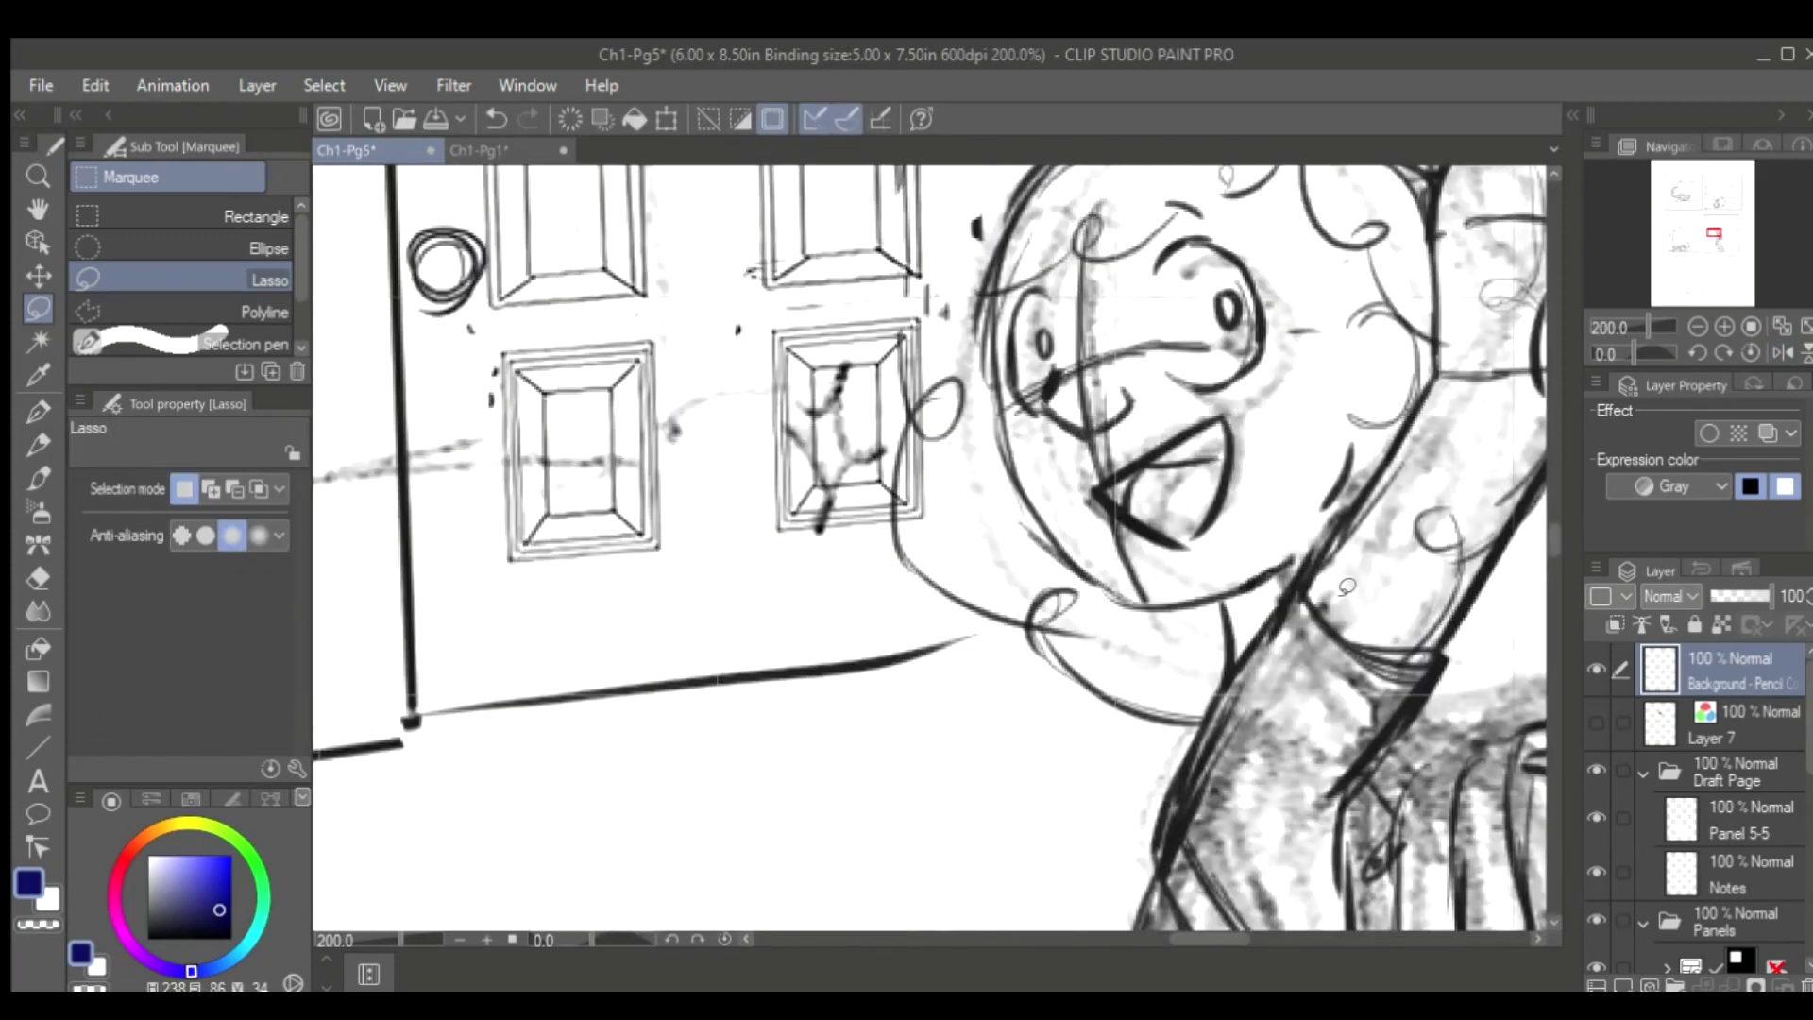
scroll(944, 567, "down", 3)
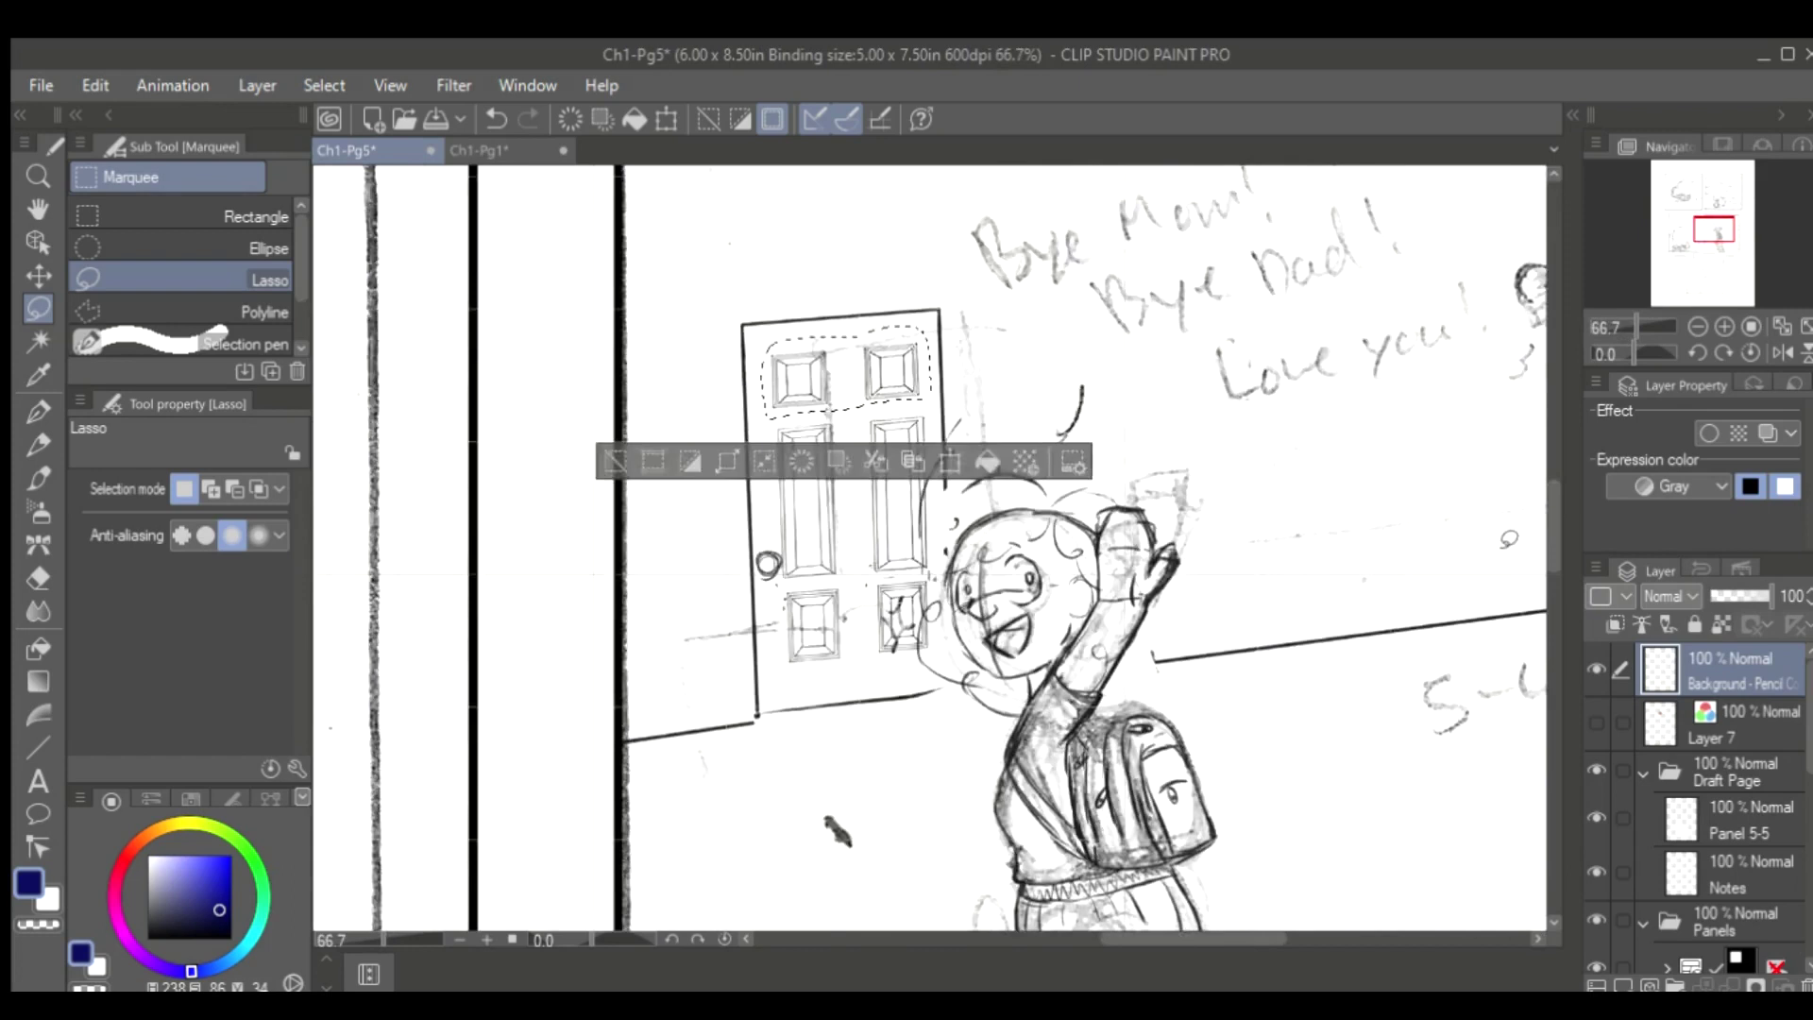
Lasso the two lower door panels together and adjust their position beneath the tall panels
scroll(651, 605, "up", 2)
left_click_drag(649, 597, 641, 602)
key("ctrl+t")
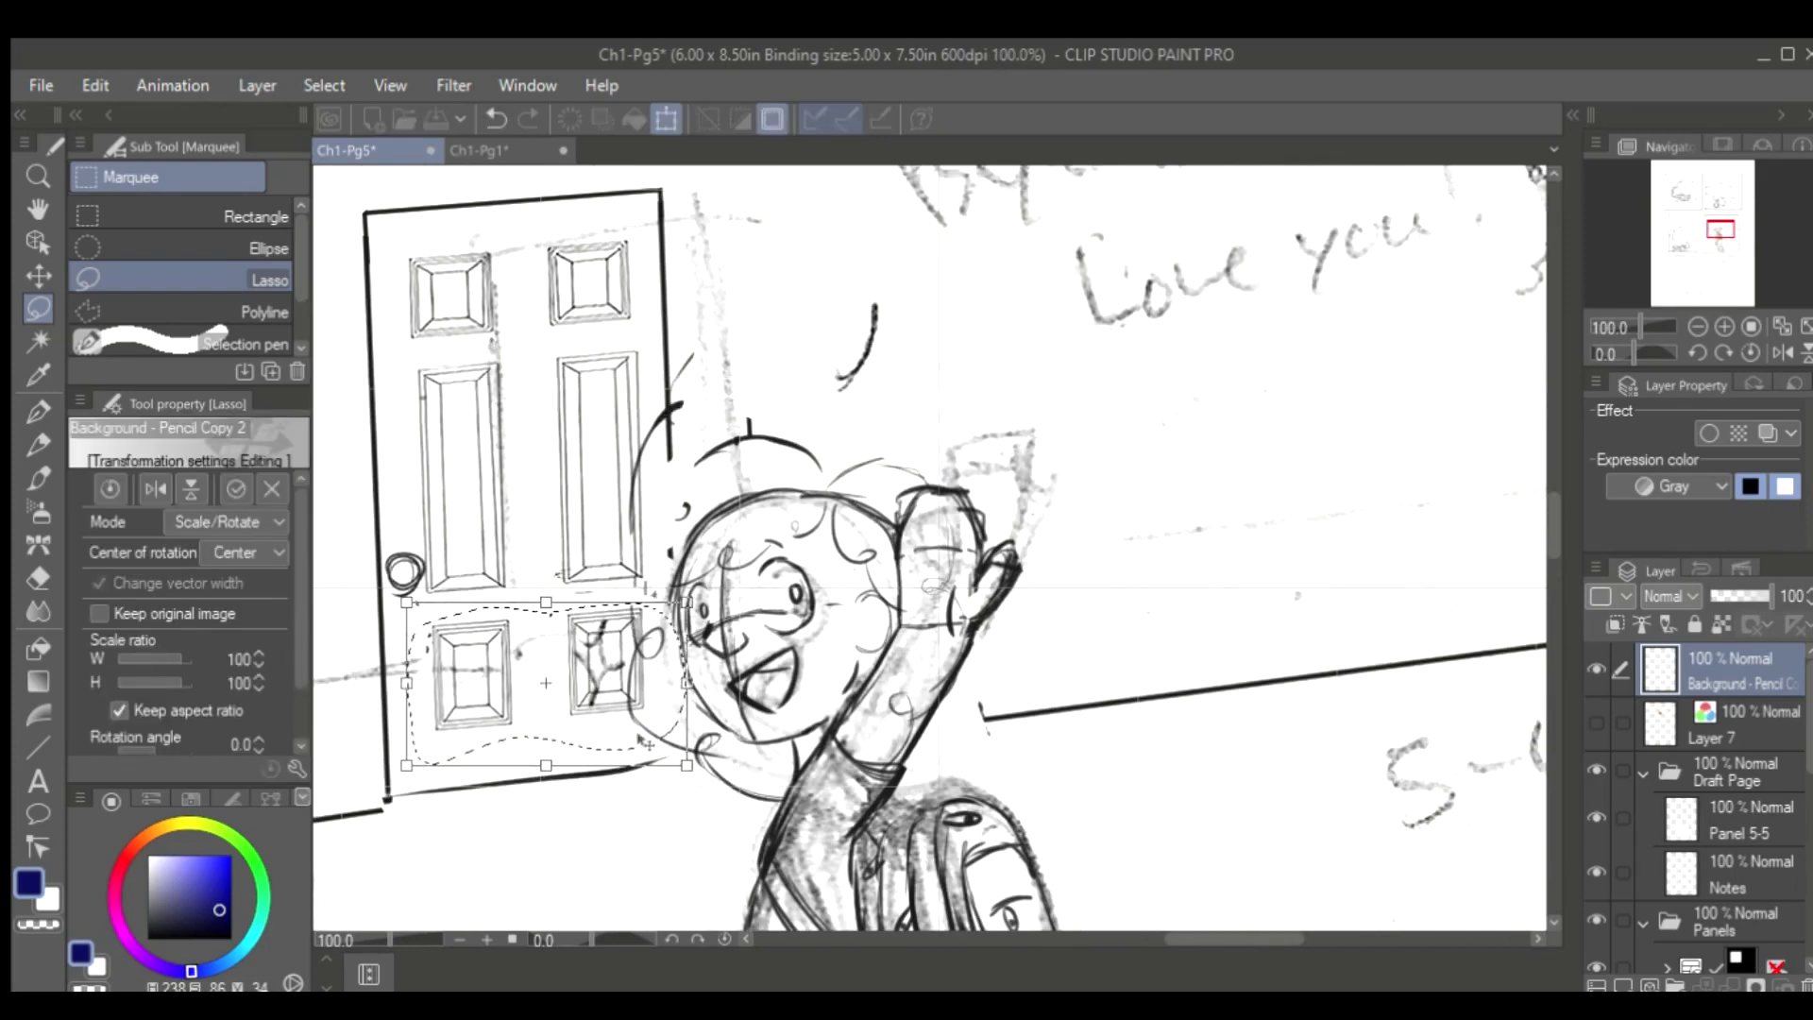
Lasso the lower door panel nearest the figure and transform it to 99% width, 103% height and -0.9° rotation
scroll(931, 557, "up", 2)
key("ctrl+z")
key("ctrl+t")
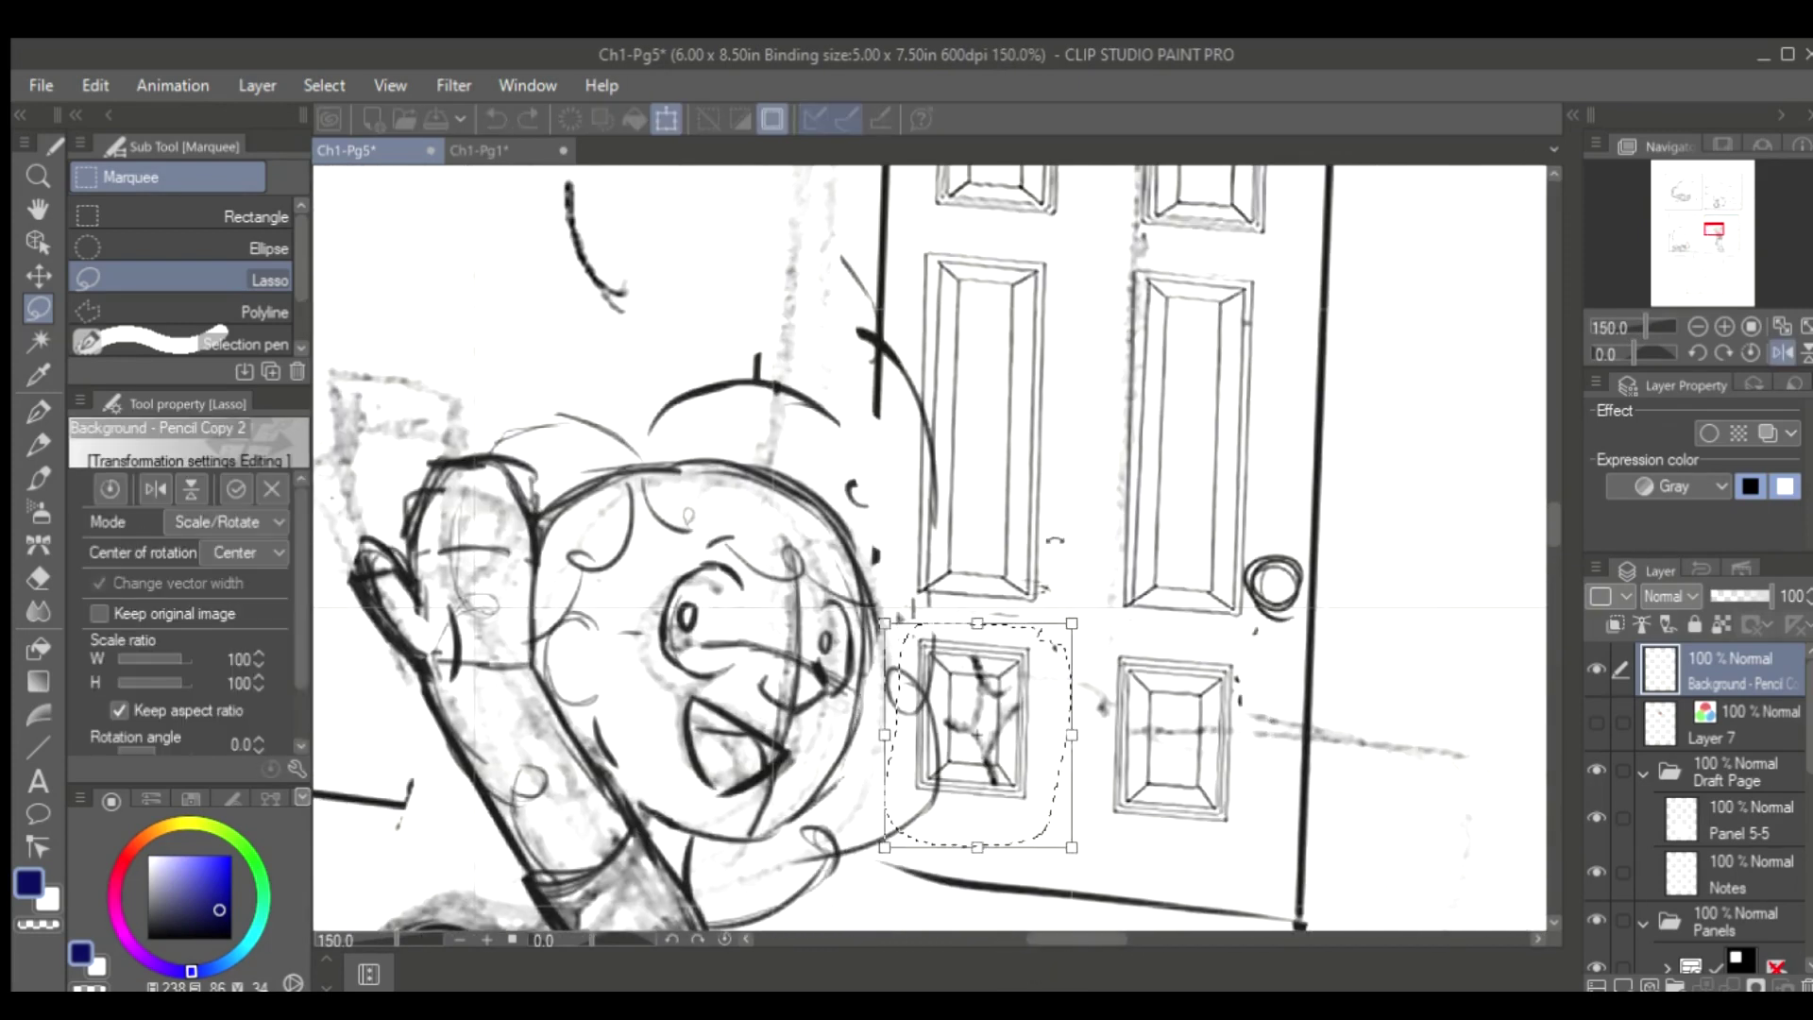
key("ctrl+z")
key("ctrl+t")
key("ctrl+z")
key("ctrl+t")
key("ctrl+z")
key("ctrl+t")
key("ctrl+z")
key("ctrl+t")
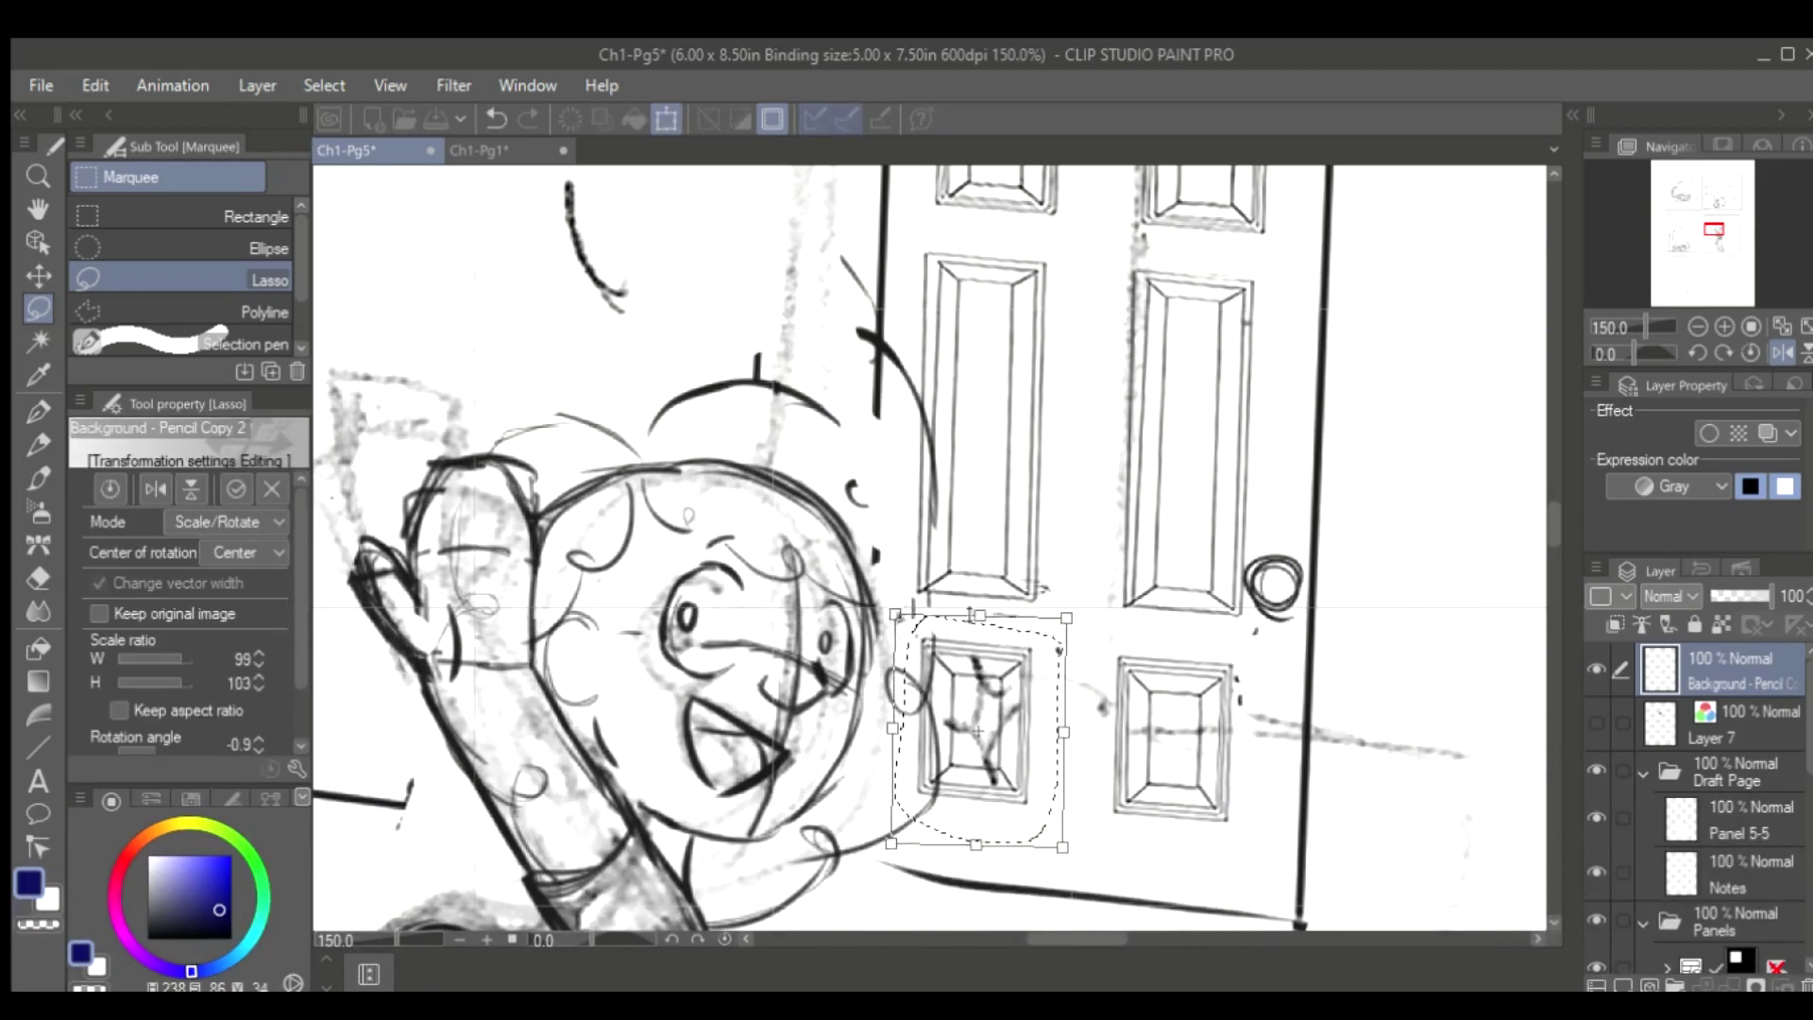
Lasso the lower door panel beneath the doorknob, fine-tune its placement and clear the selection
key("h")
key("ctrl+t")
key("Escape")
key("h")
scroll(1556, 548, "down", 3)
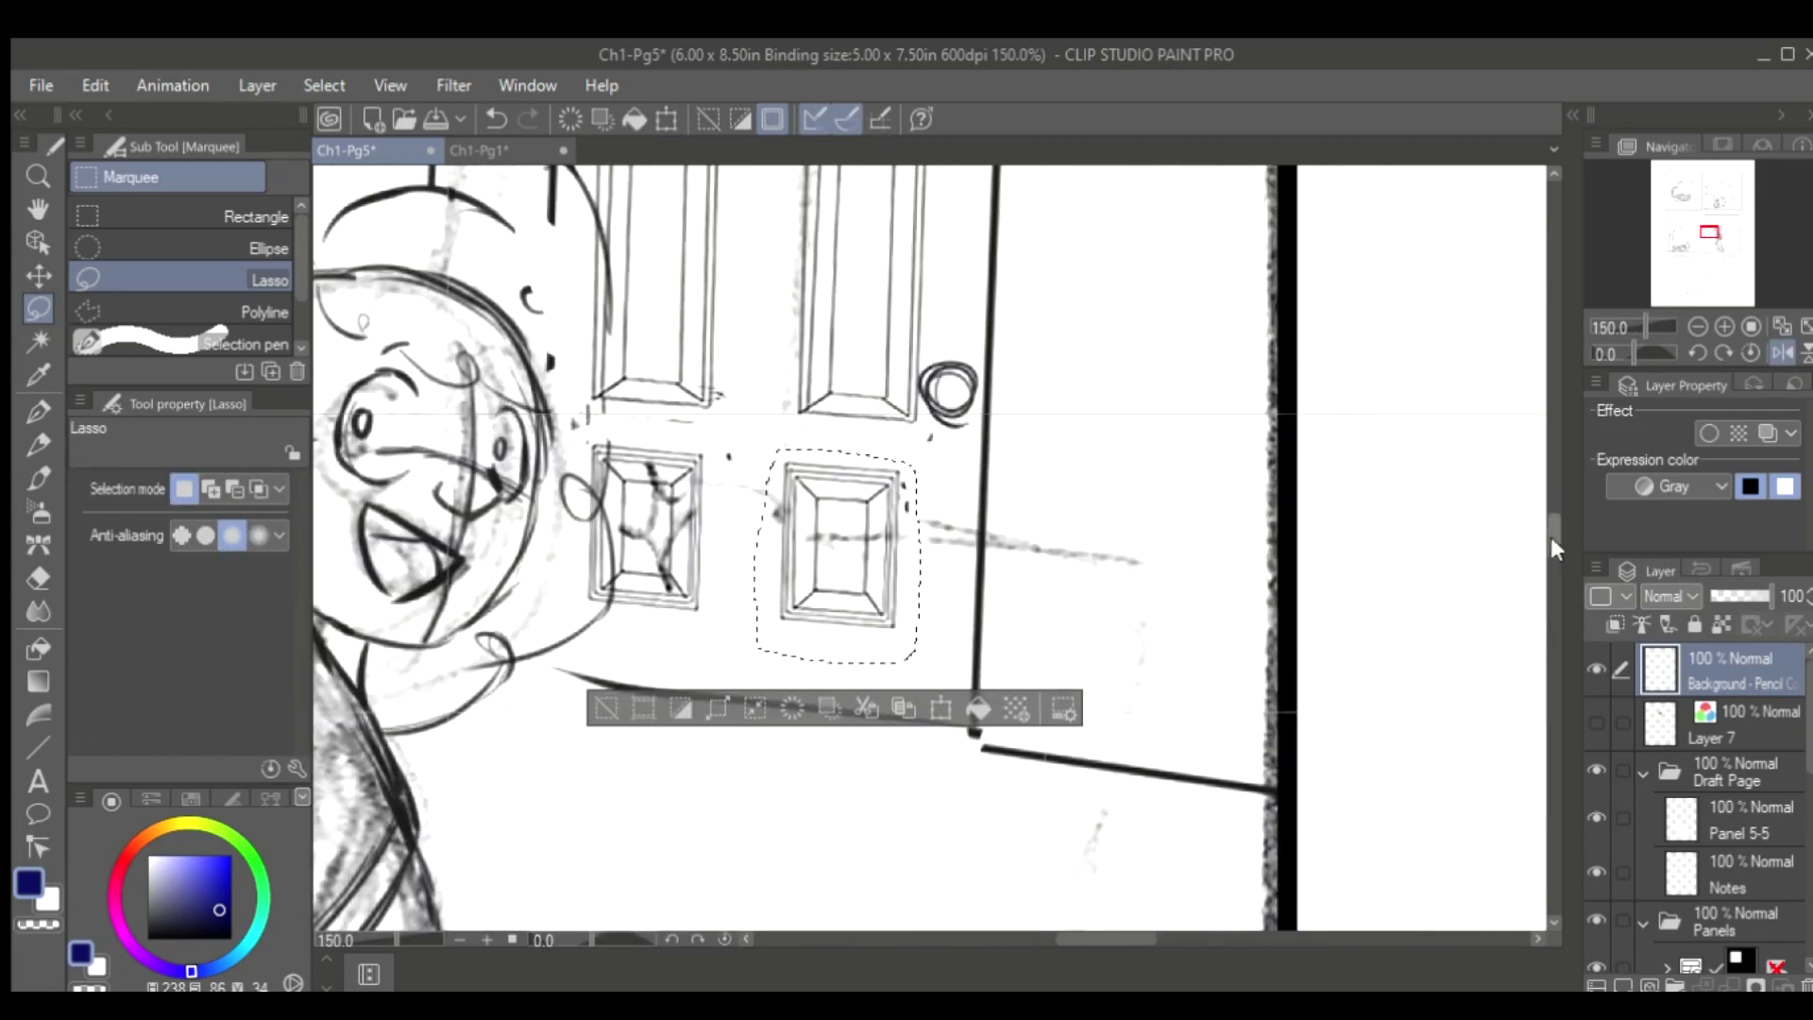
key("ctrl+d")
Erase the rough bottom edge of the door on Layer 5 and redraw it in pencil between the figure and the door's corner
left_click(996, 753, "ctrl+shift")
key("p")
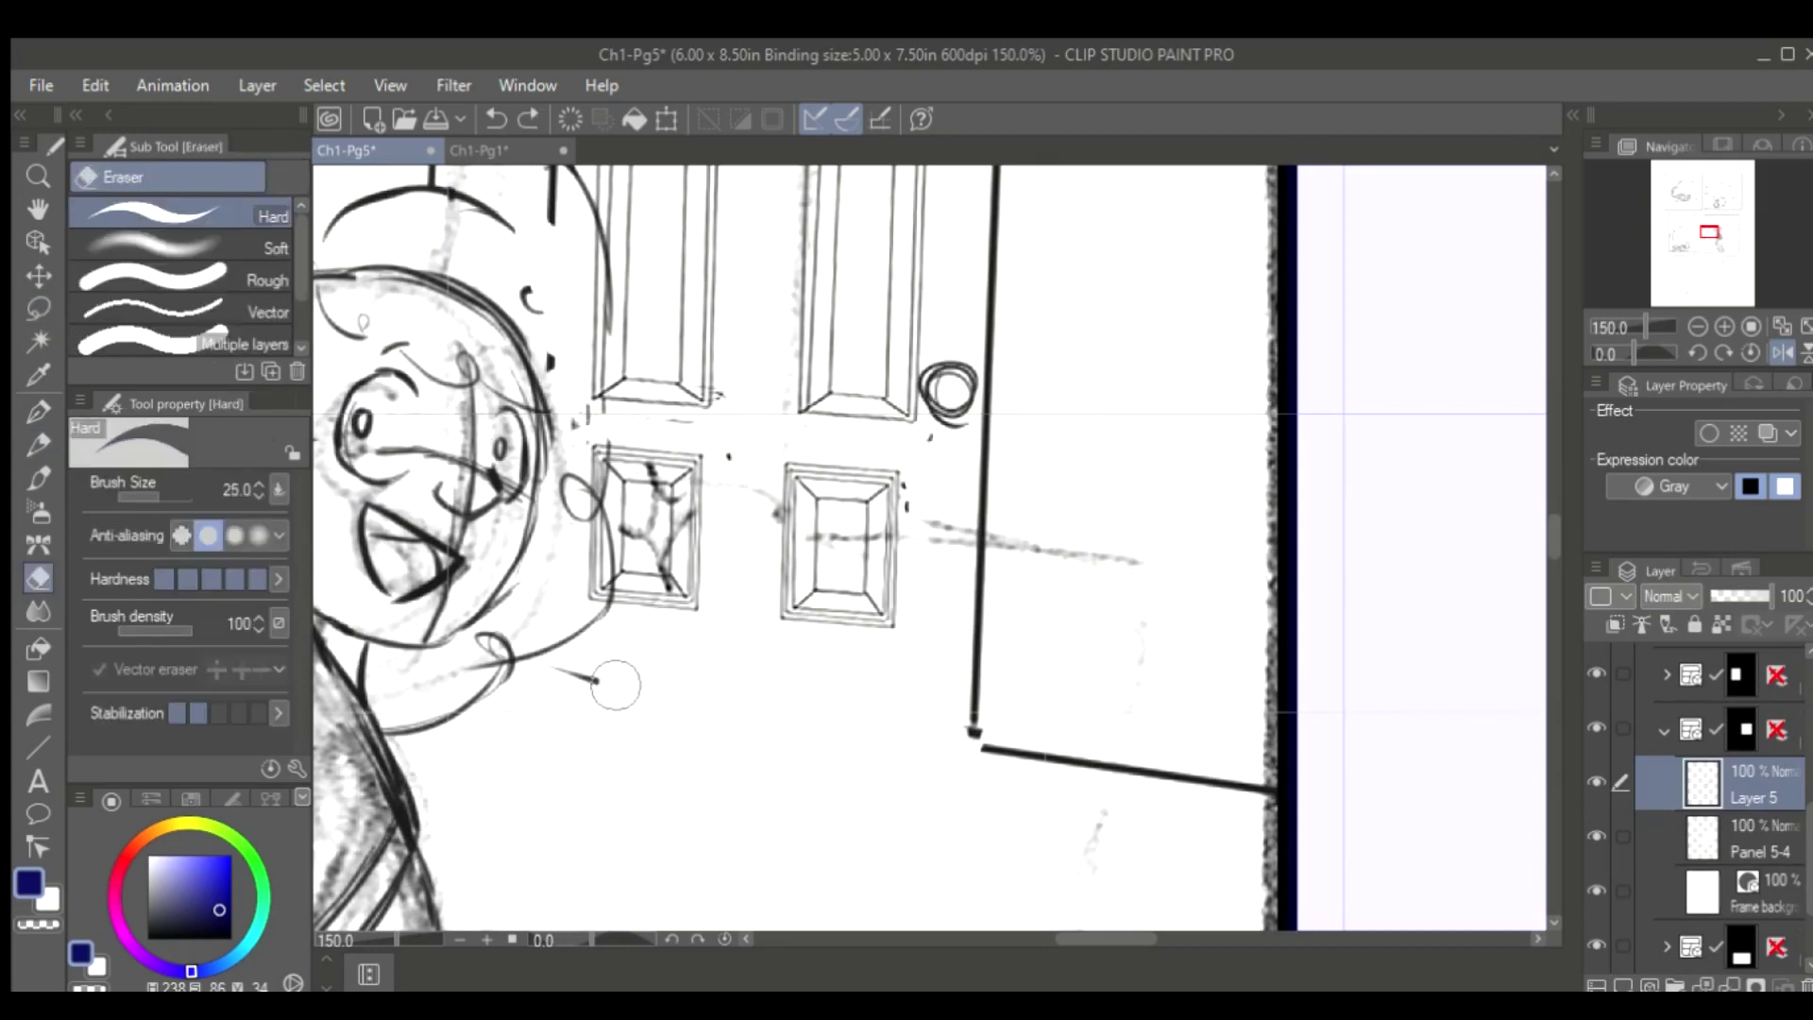
left_click_drag(605, 713, 501, 672)
key("ctrl+minus")
key("ctrl+minus")
key("ctrl+minus")
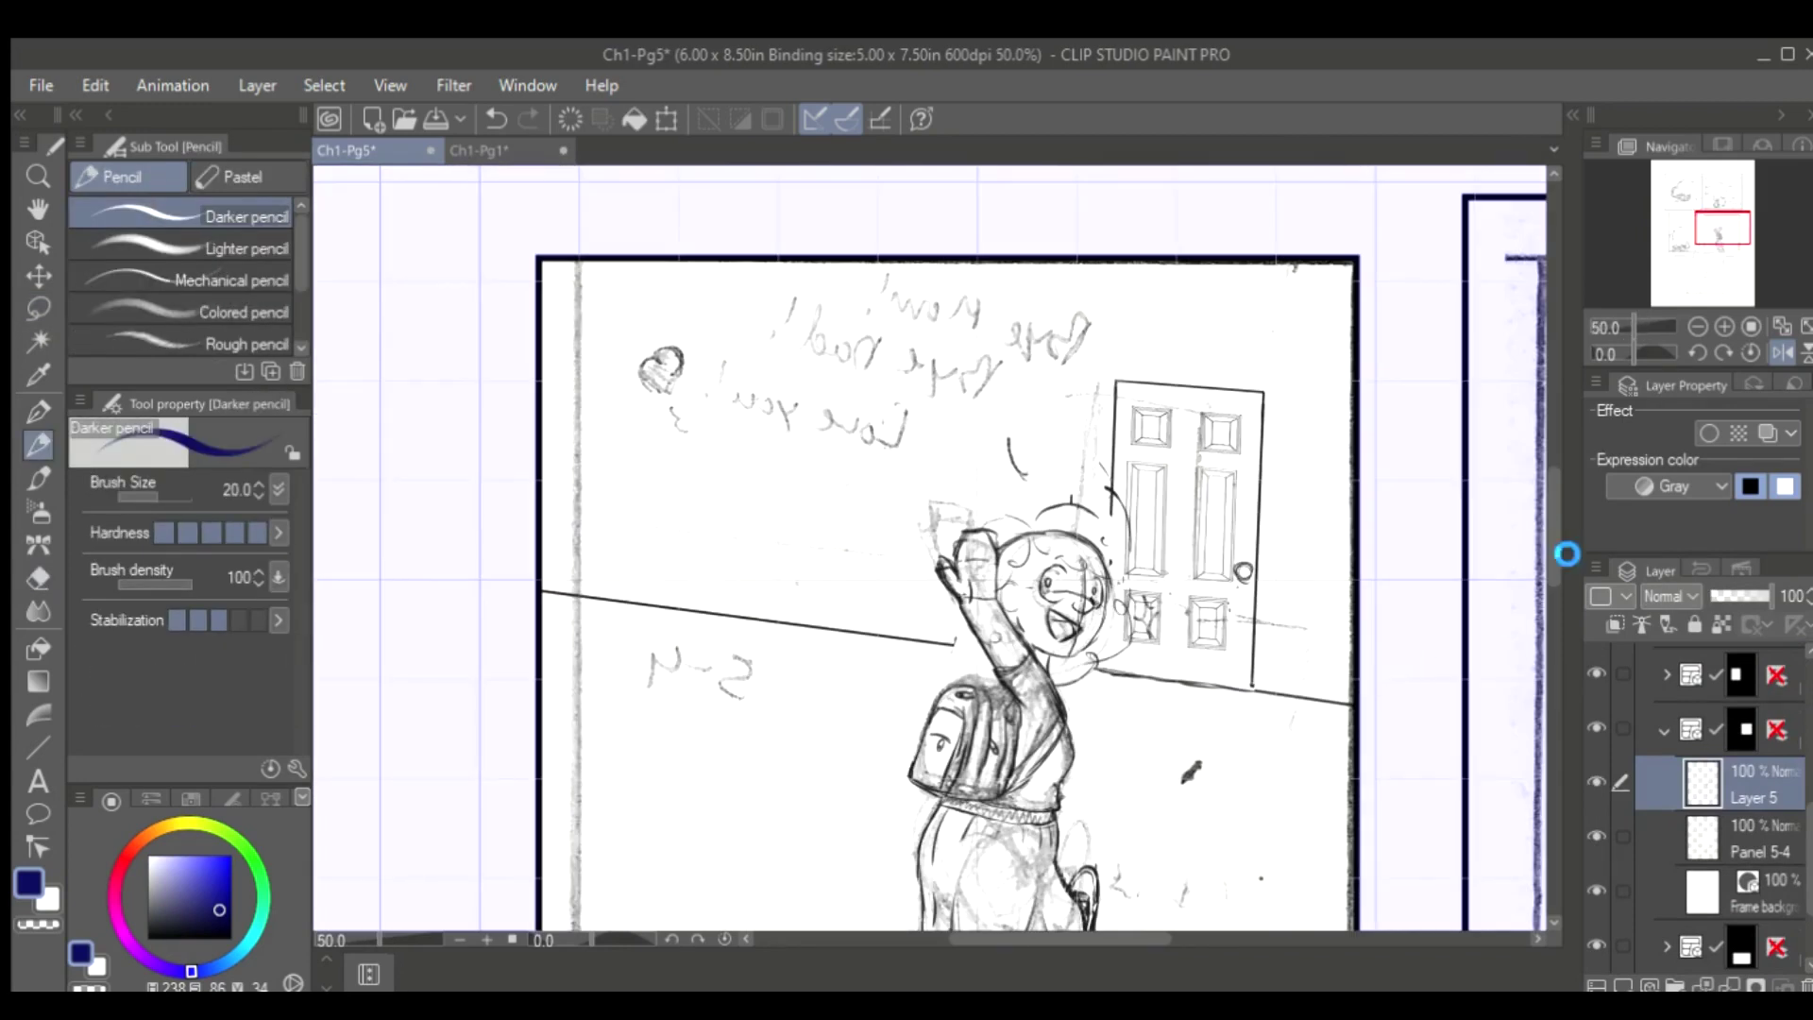
Scale the Layer 5 artwork up to about 119% inside the panel 5-4 frame
scroll(1546, 566, "down", 1)
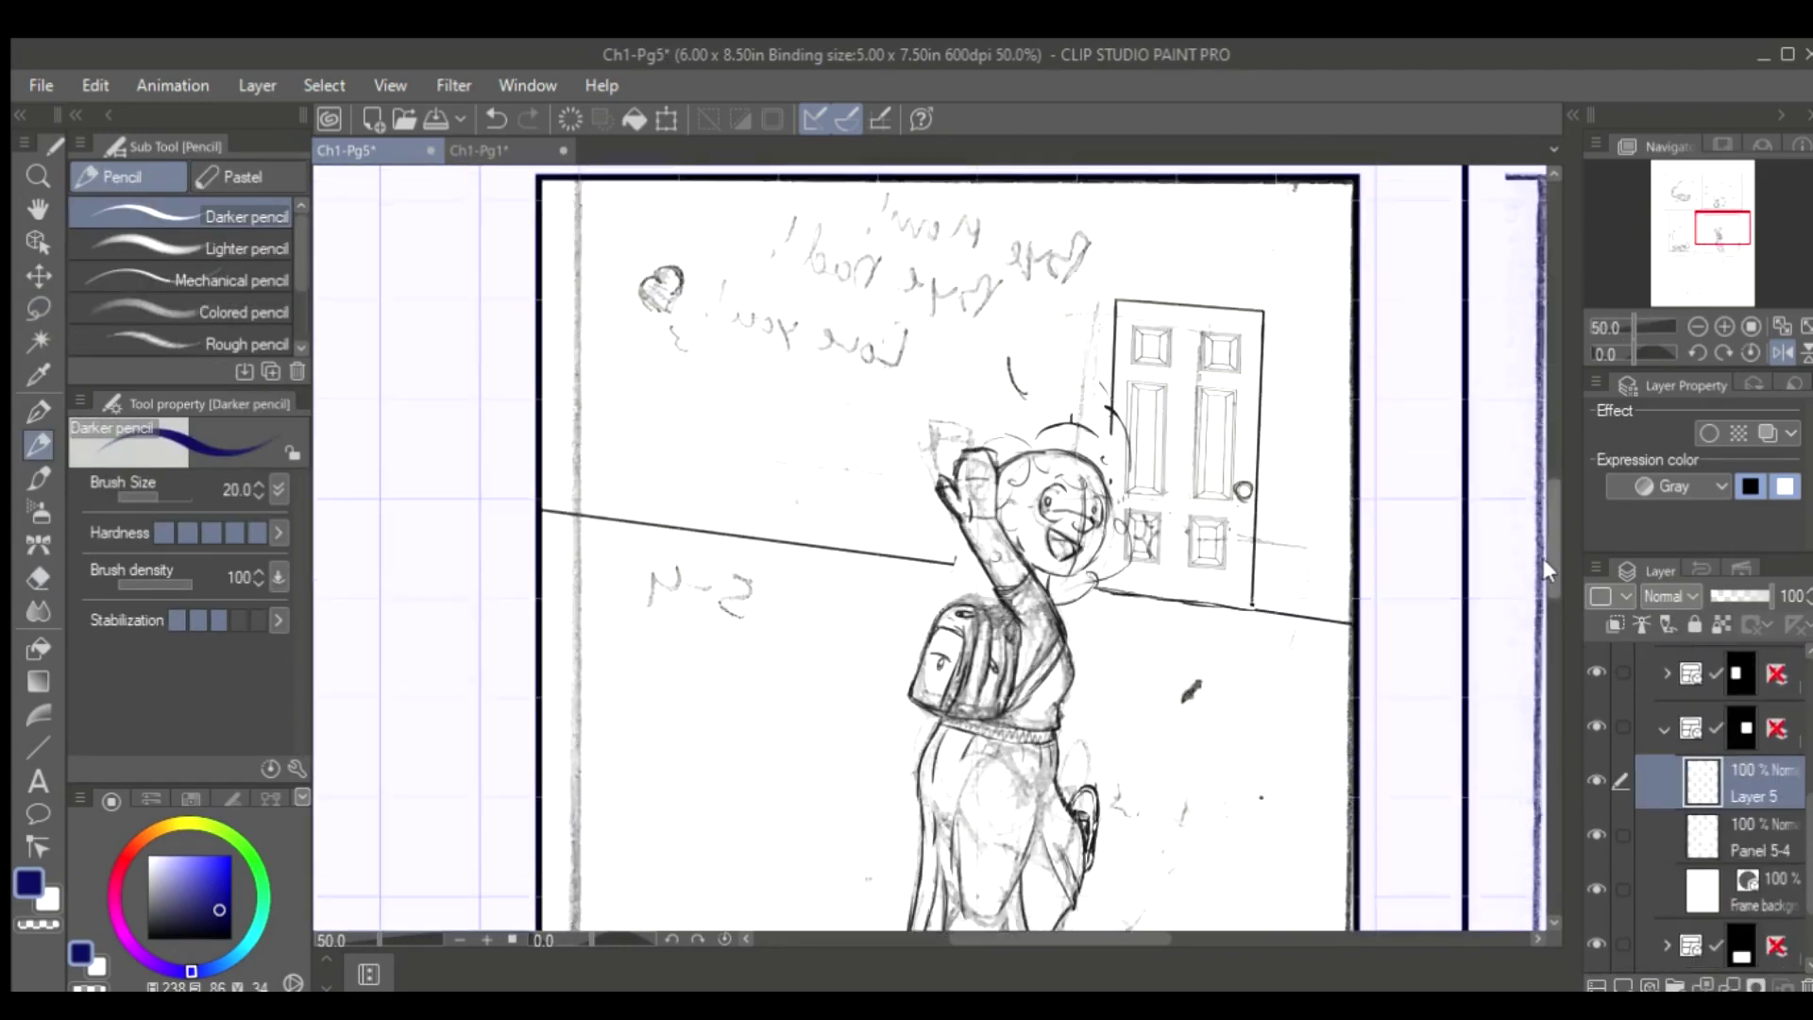
key("ctrl+t")
key("ctrl+minus")
left_click_drag(1358, 263, 1394, 239)
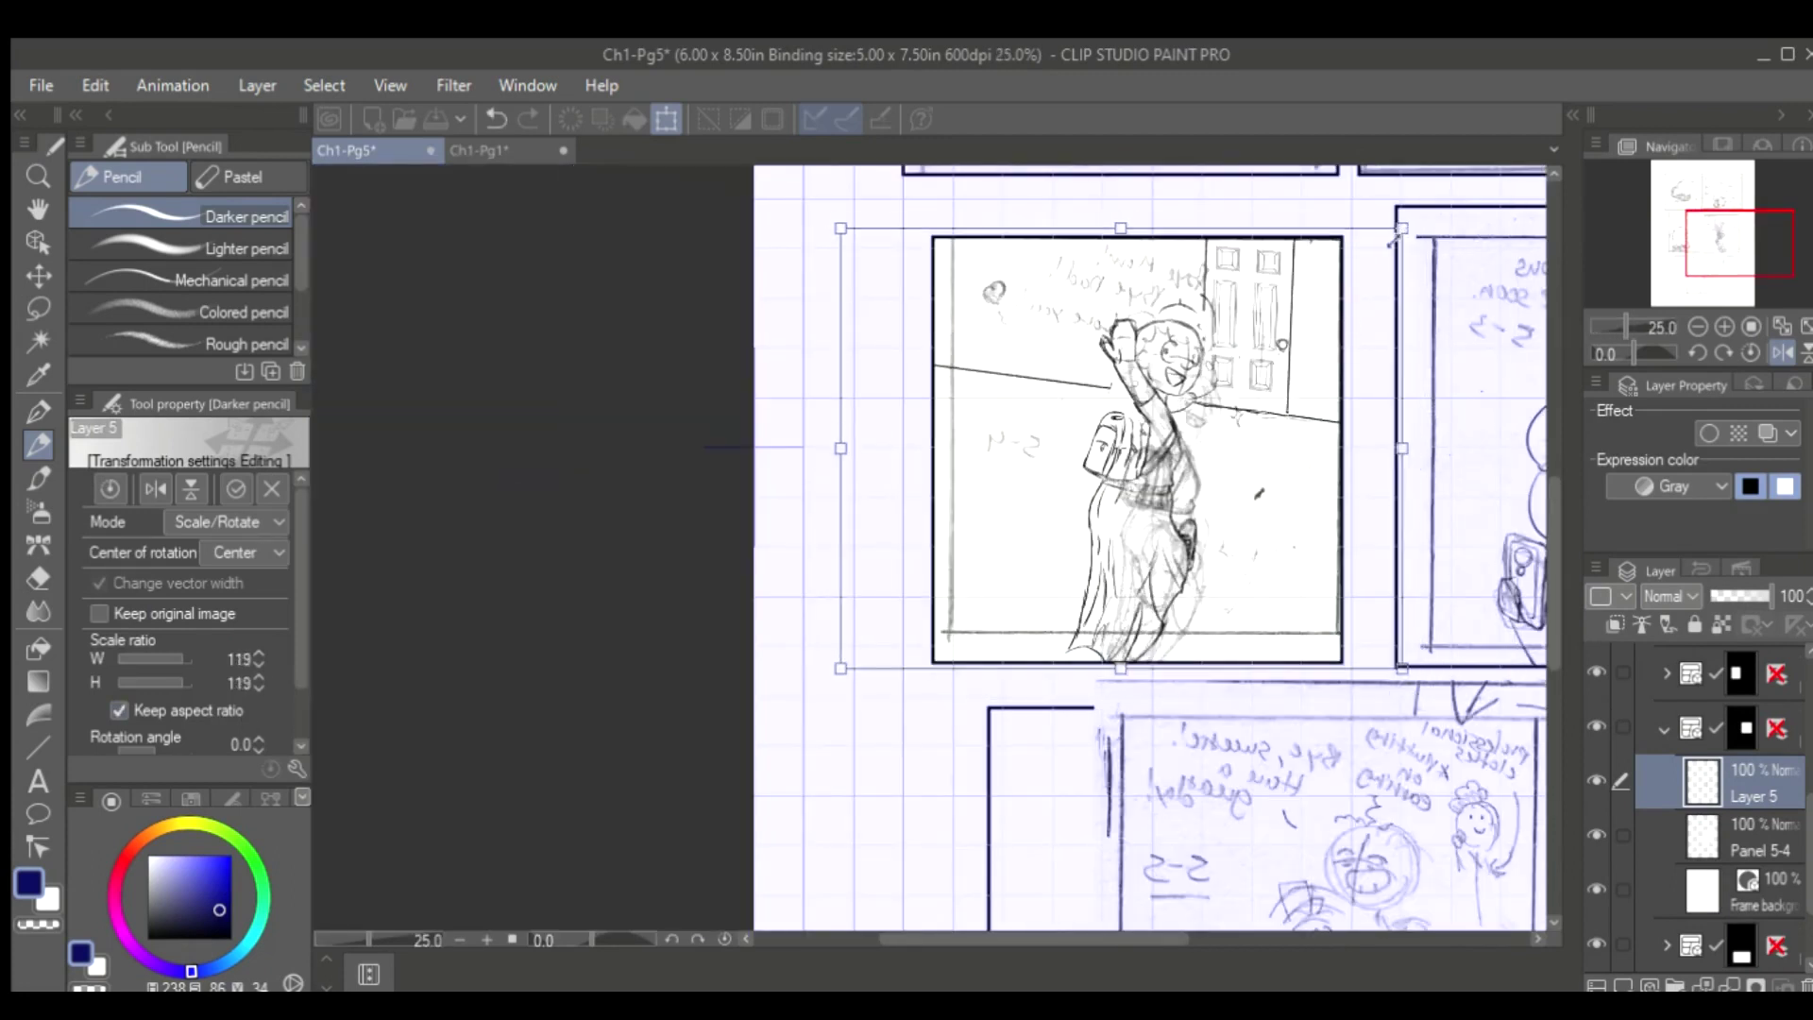
scroll(1313, 629, "up", 2)
key("Return")
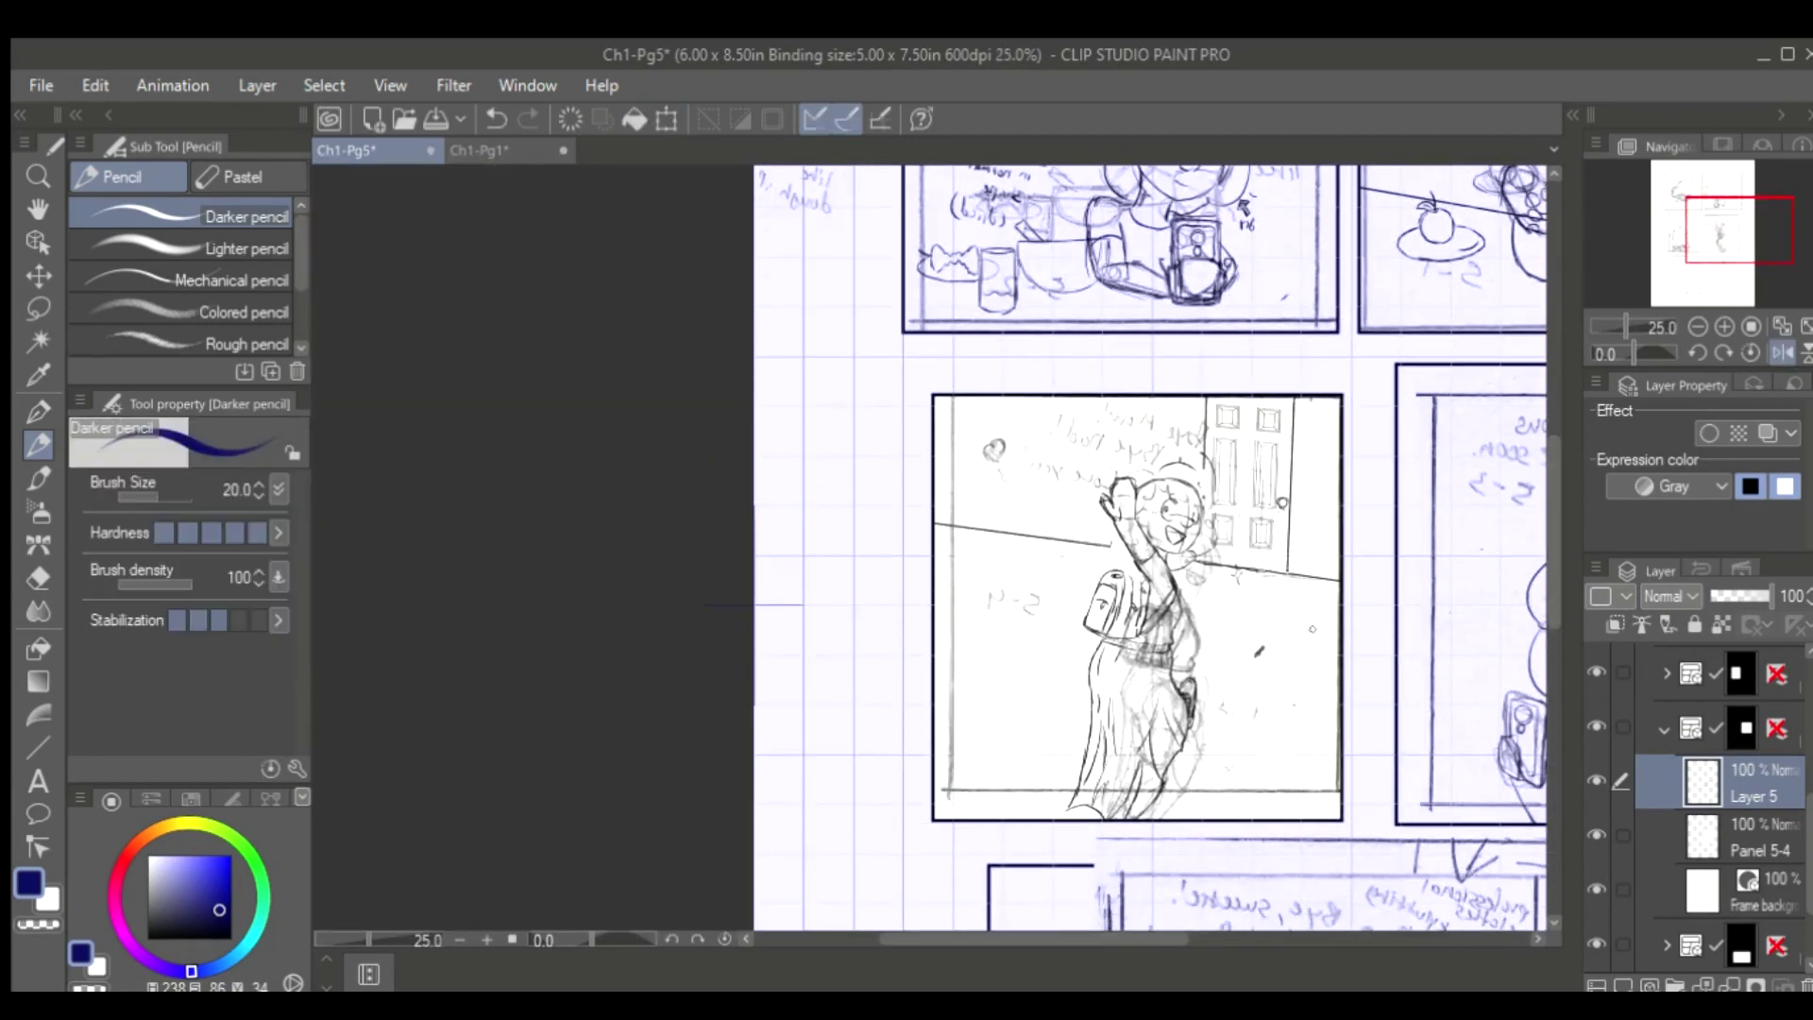
Hide the Panel 5-4 sketch layer, check the enlarged Layer 5 line work and save the page
key("ctrl+plus")
key("ctrl+plus")
key("ctrl+minus")
key("ctrl+plus")
key("ctrl+plus")
key("ctrl+plus")
key("ctrl+minus")
key("ctrl+plus")
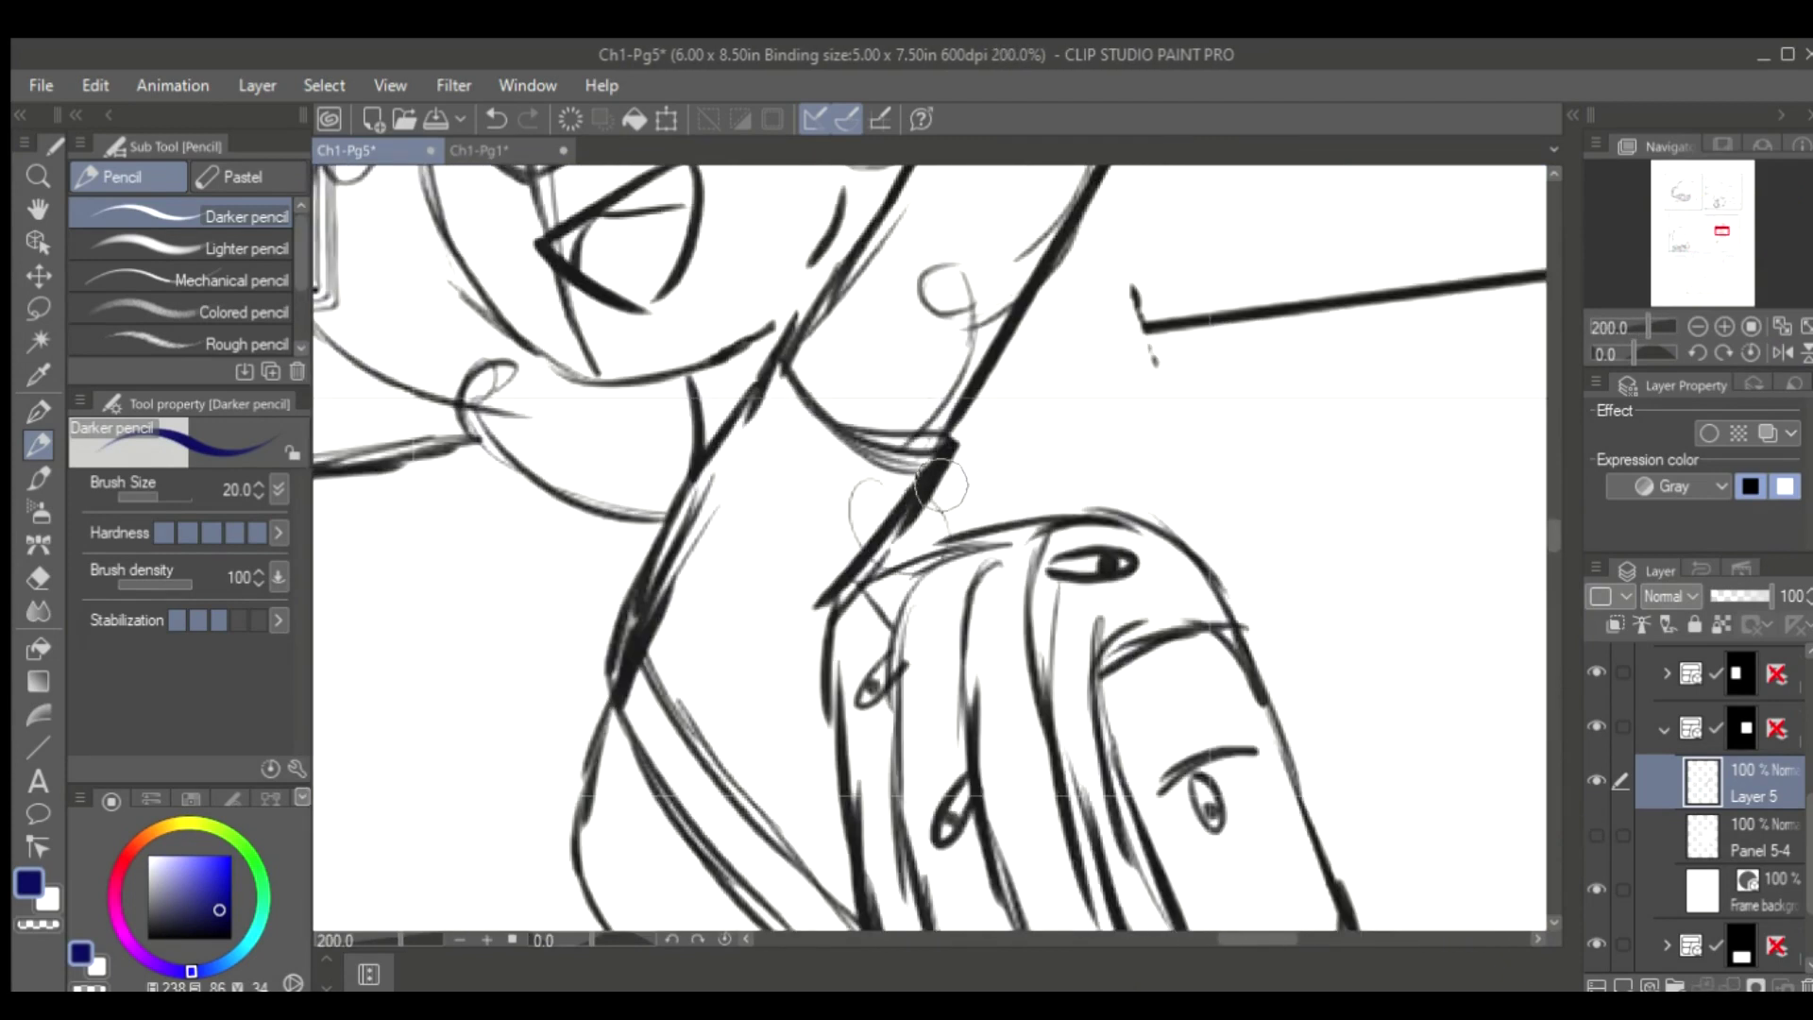
key("h")
key("ctrl+minus")
key("ctrl+minus")
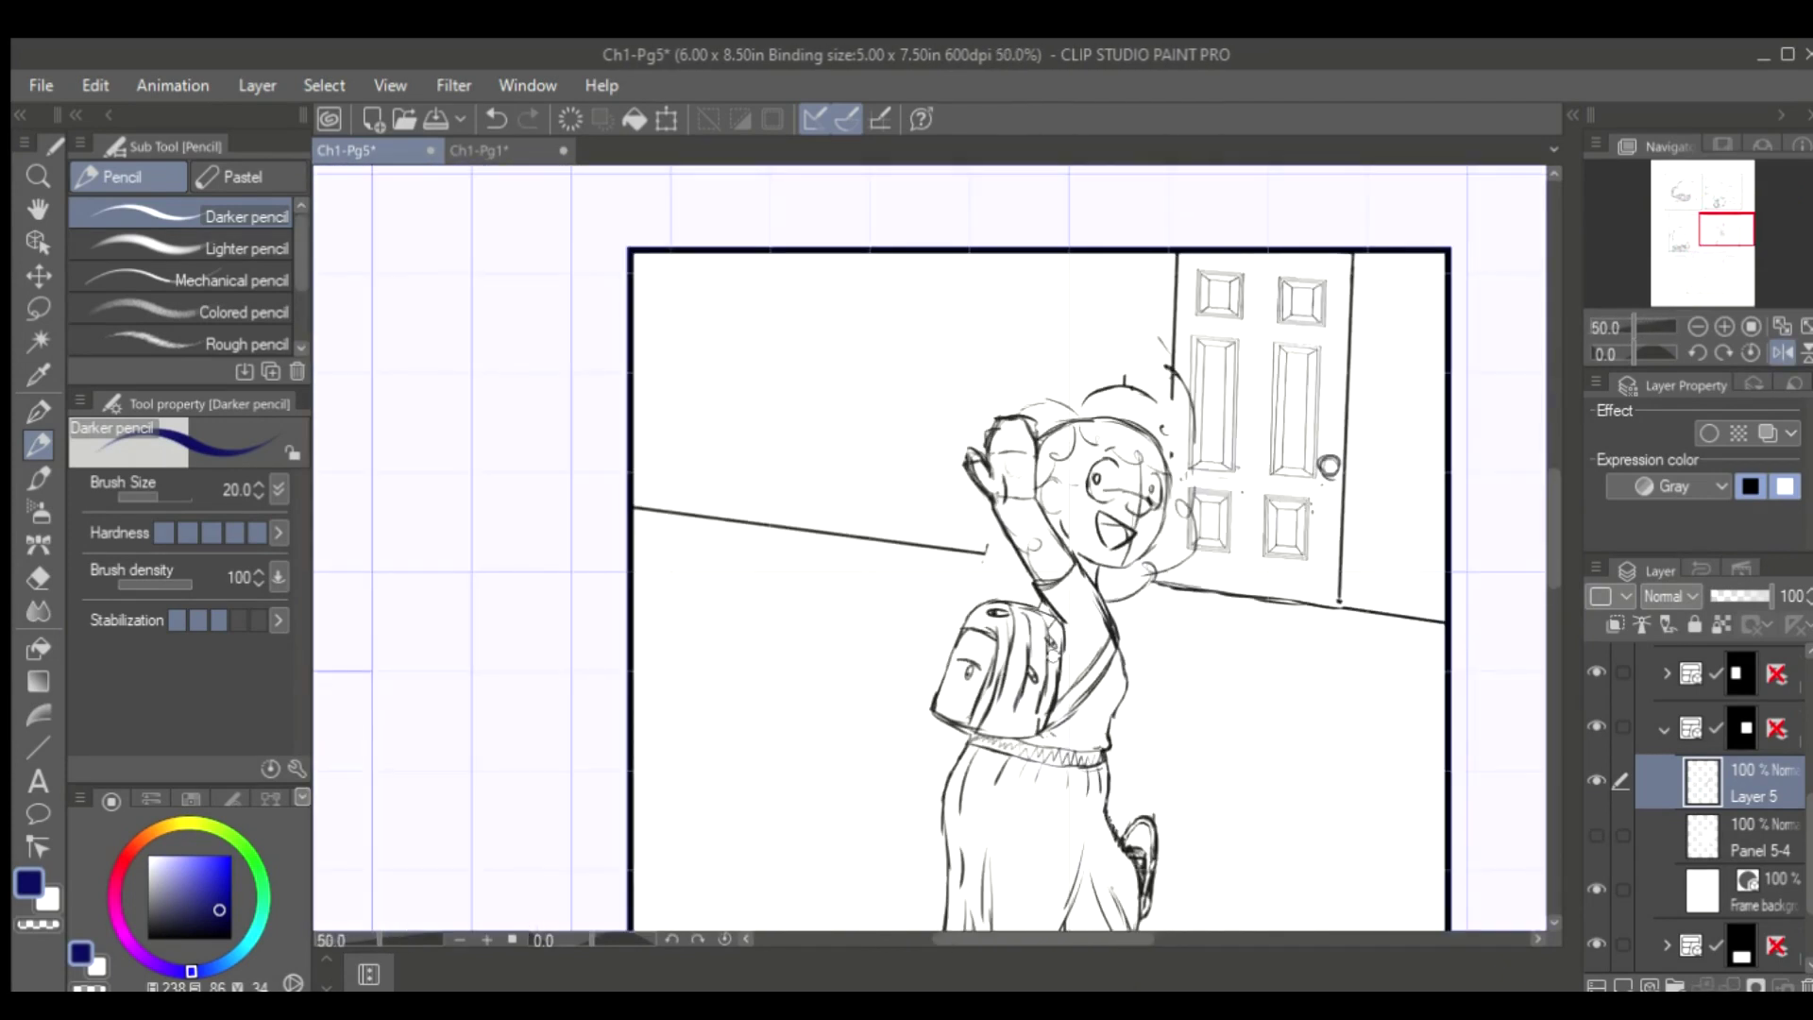
key("ctrl+s")
Lasso all six door panels on Layer 5 and adjust them as a group within the enlarged door
key("m")
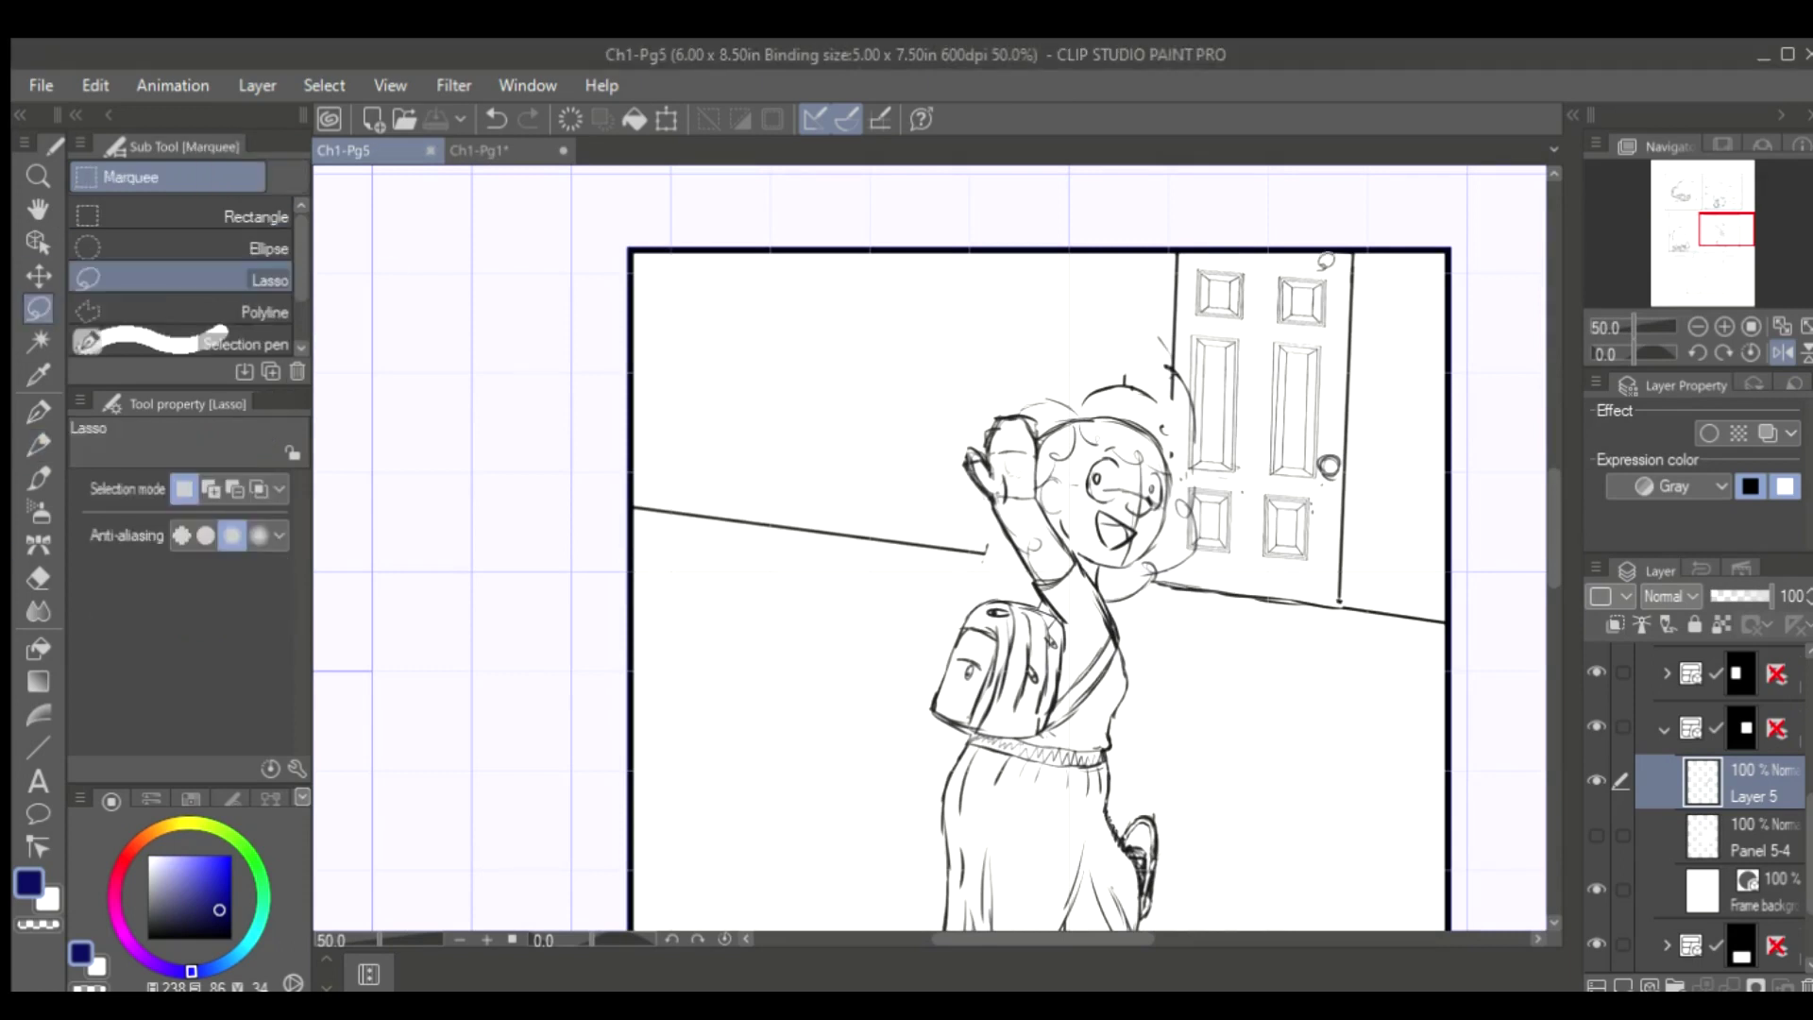
key("ctrl+plus")
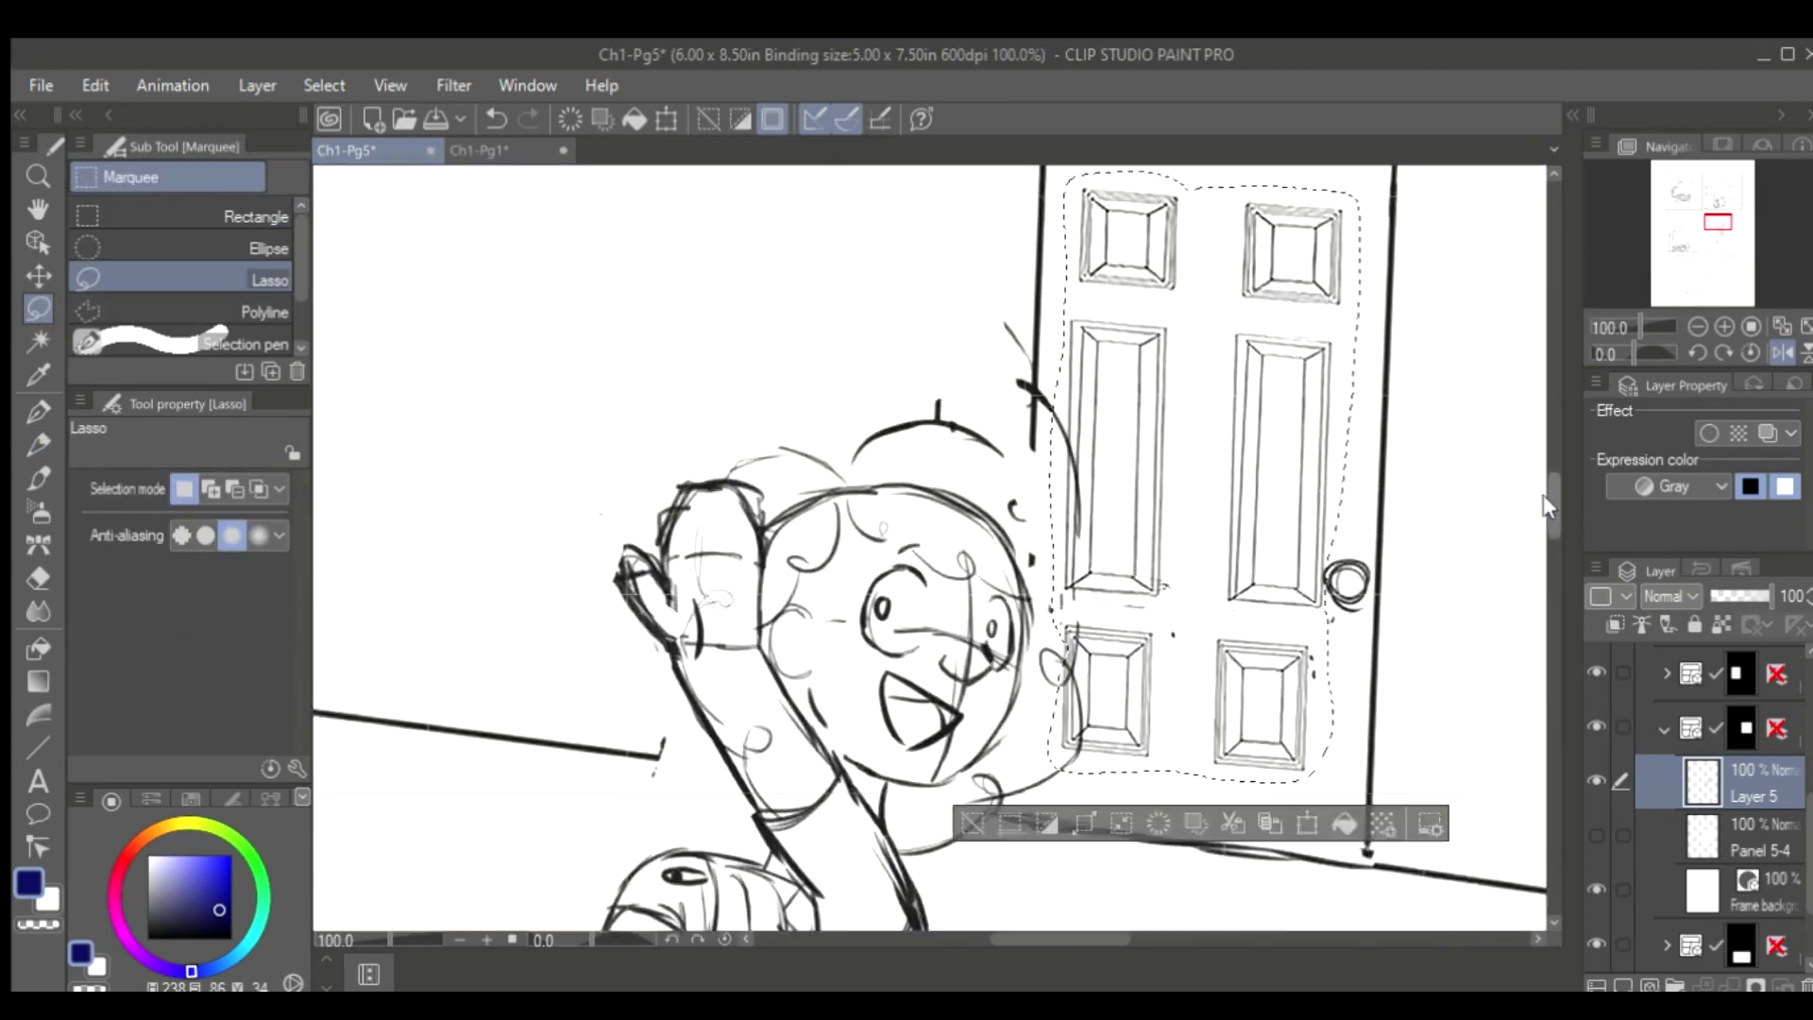
key("ctrl+t")
key("h")
key("ctrl+minus")
key("Return")
scroll(1356, 572, "up", 6)
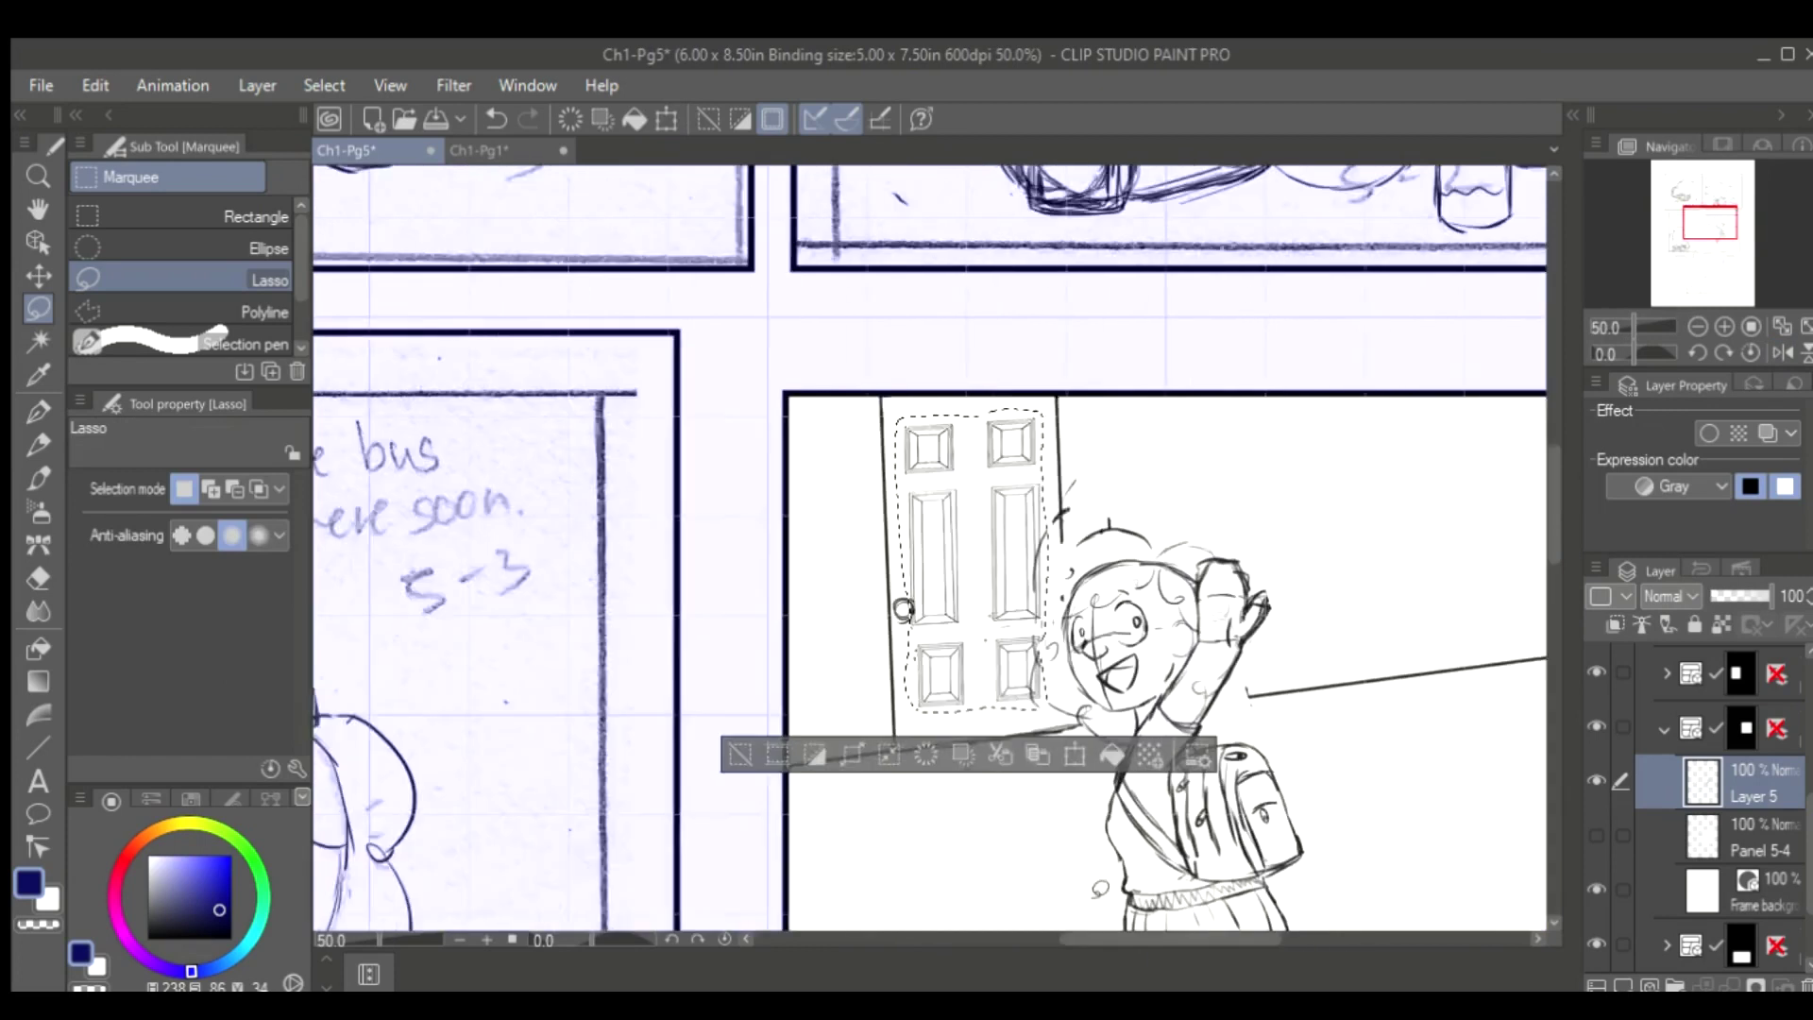
Lasso the lower door panel beneath the doorknob, flip it horizontally and tilt it to follow the door's perspective
scroll(1039, 567, "down", 2)
left_click_drag(1176, 437, 1181, 451)
key("ctrl+t")
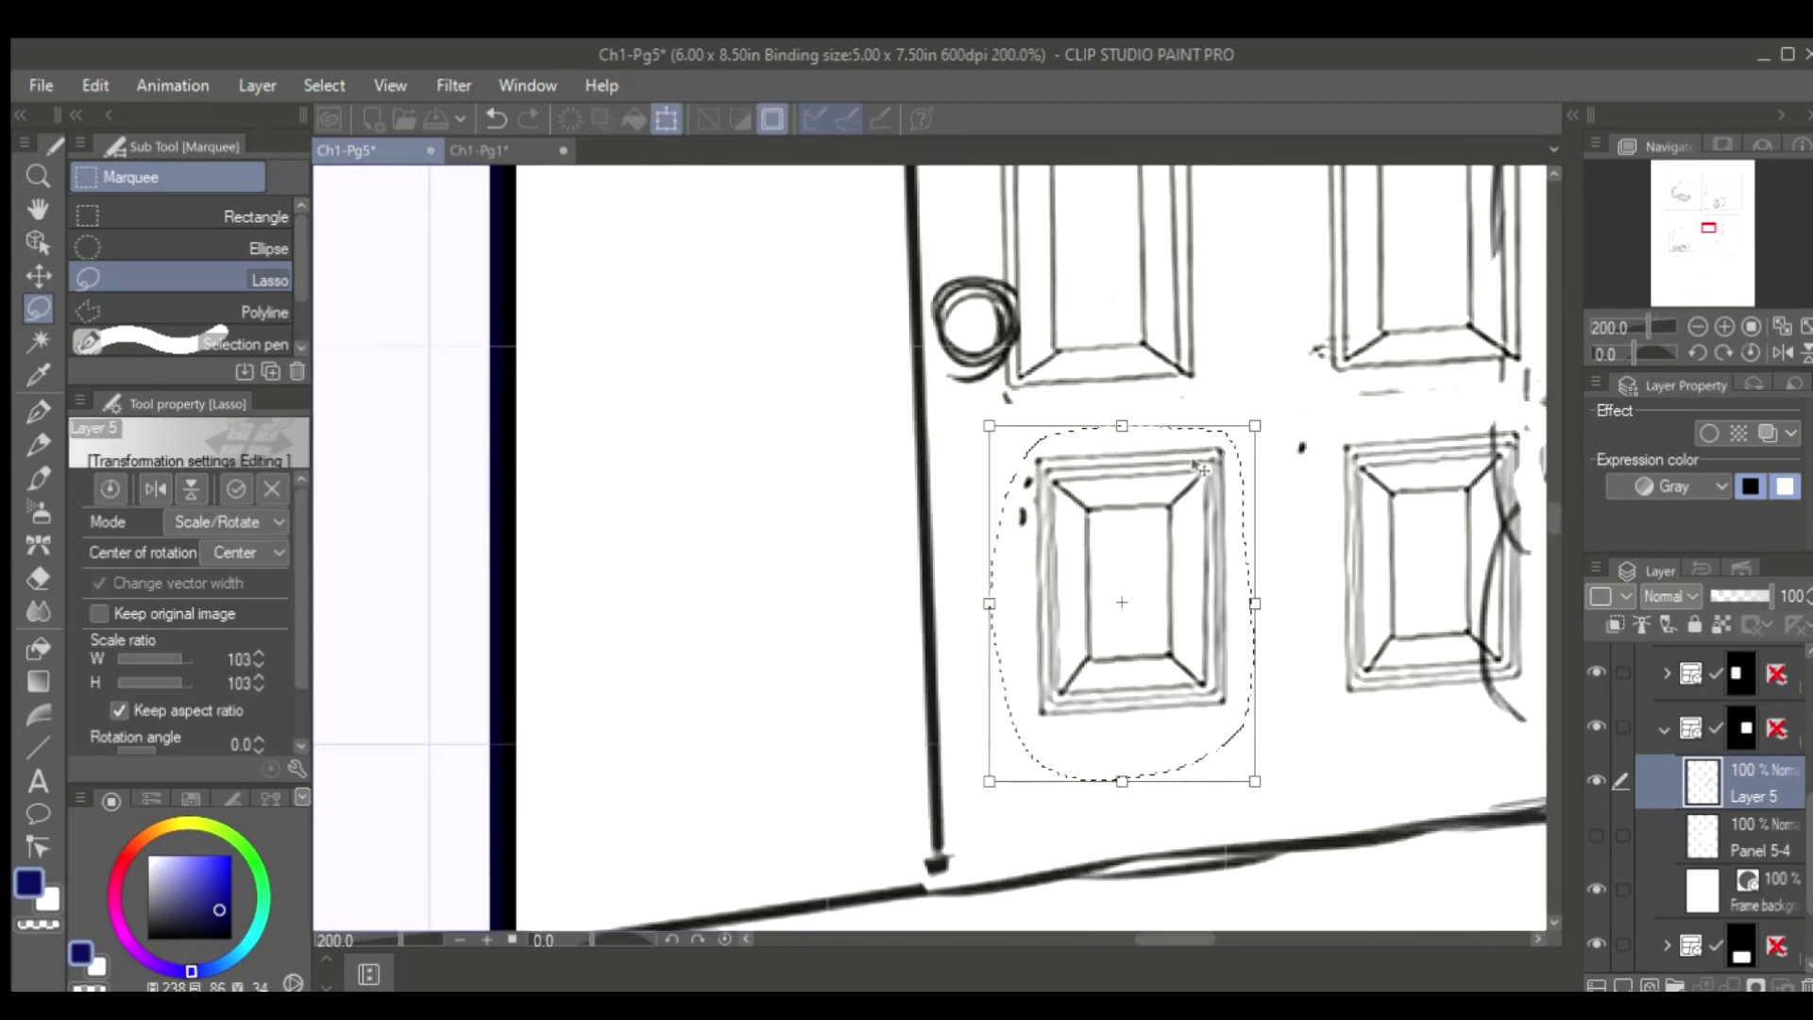
left_click_drag(1043, 431, 998, 436)
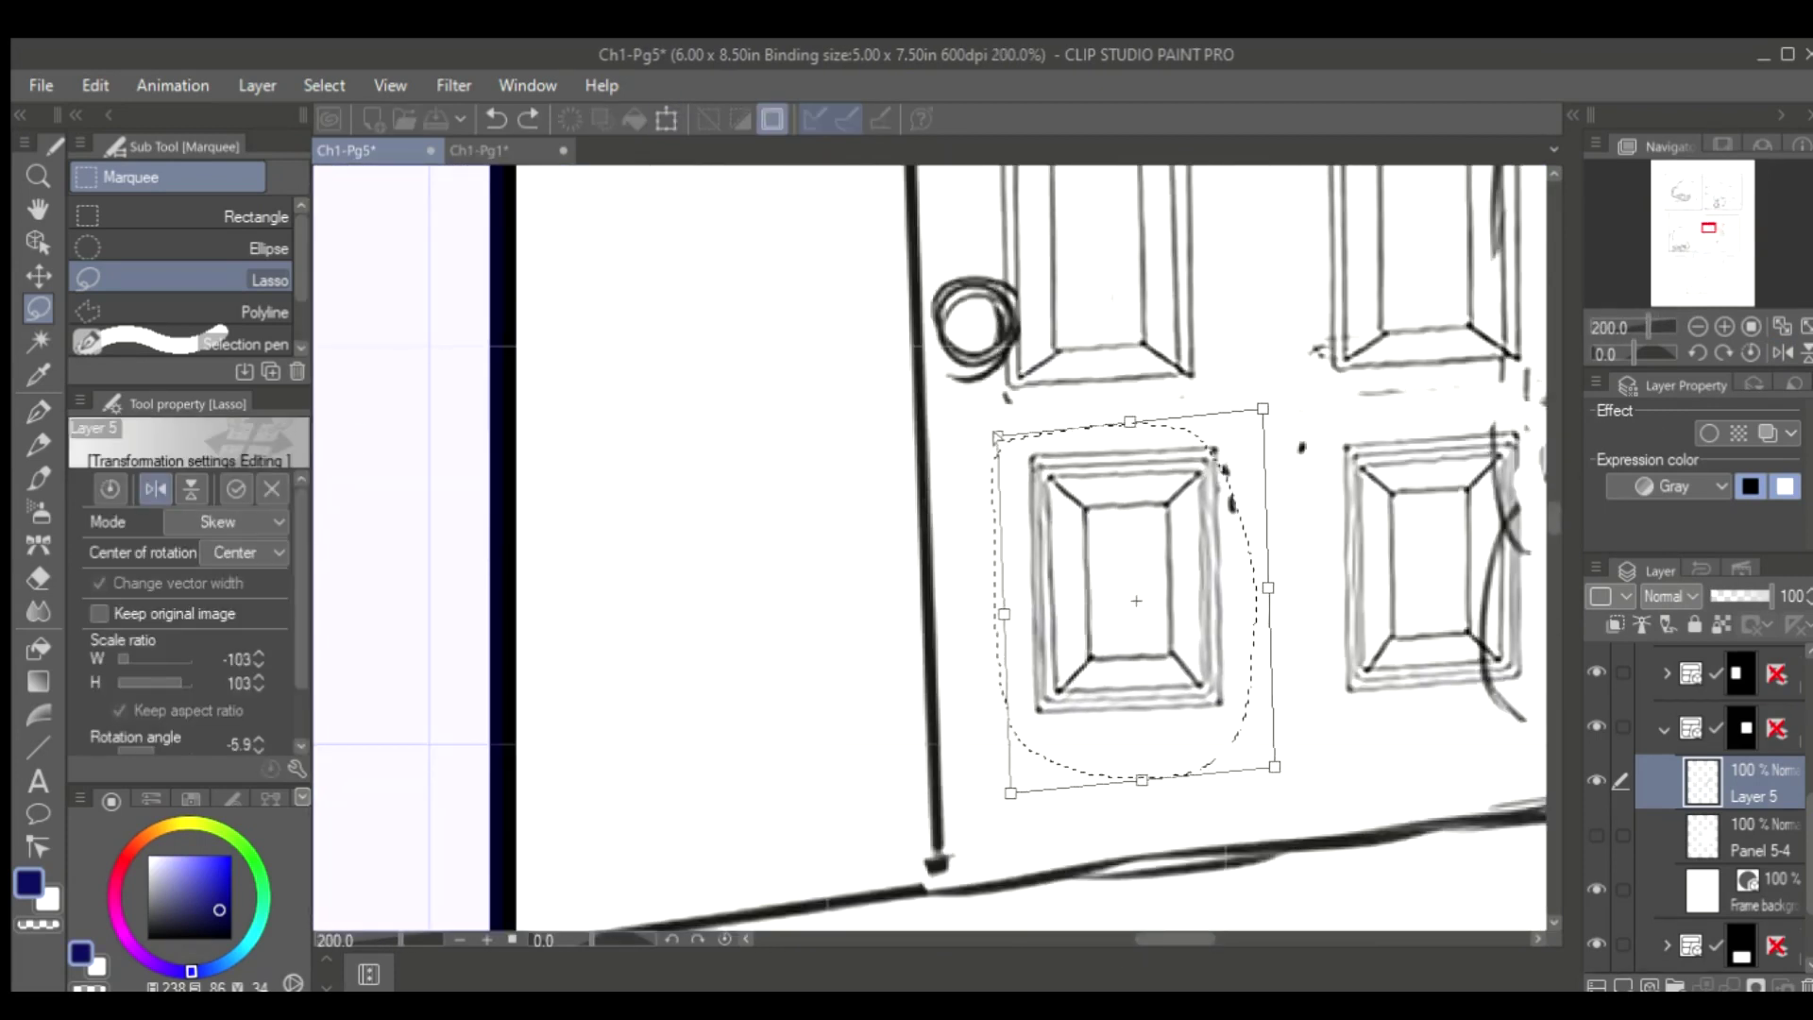
left_click_drag(1279, 378, 1311, 364)
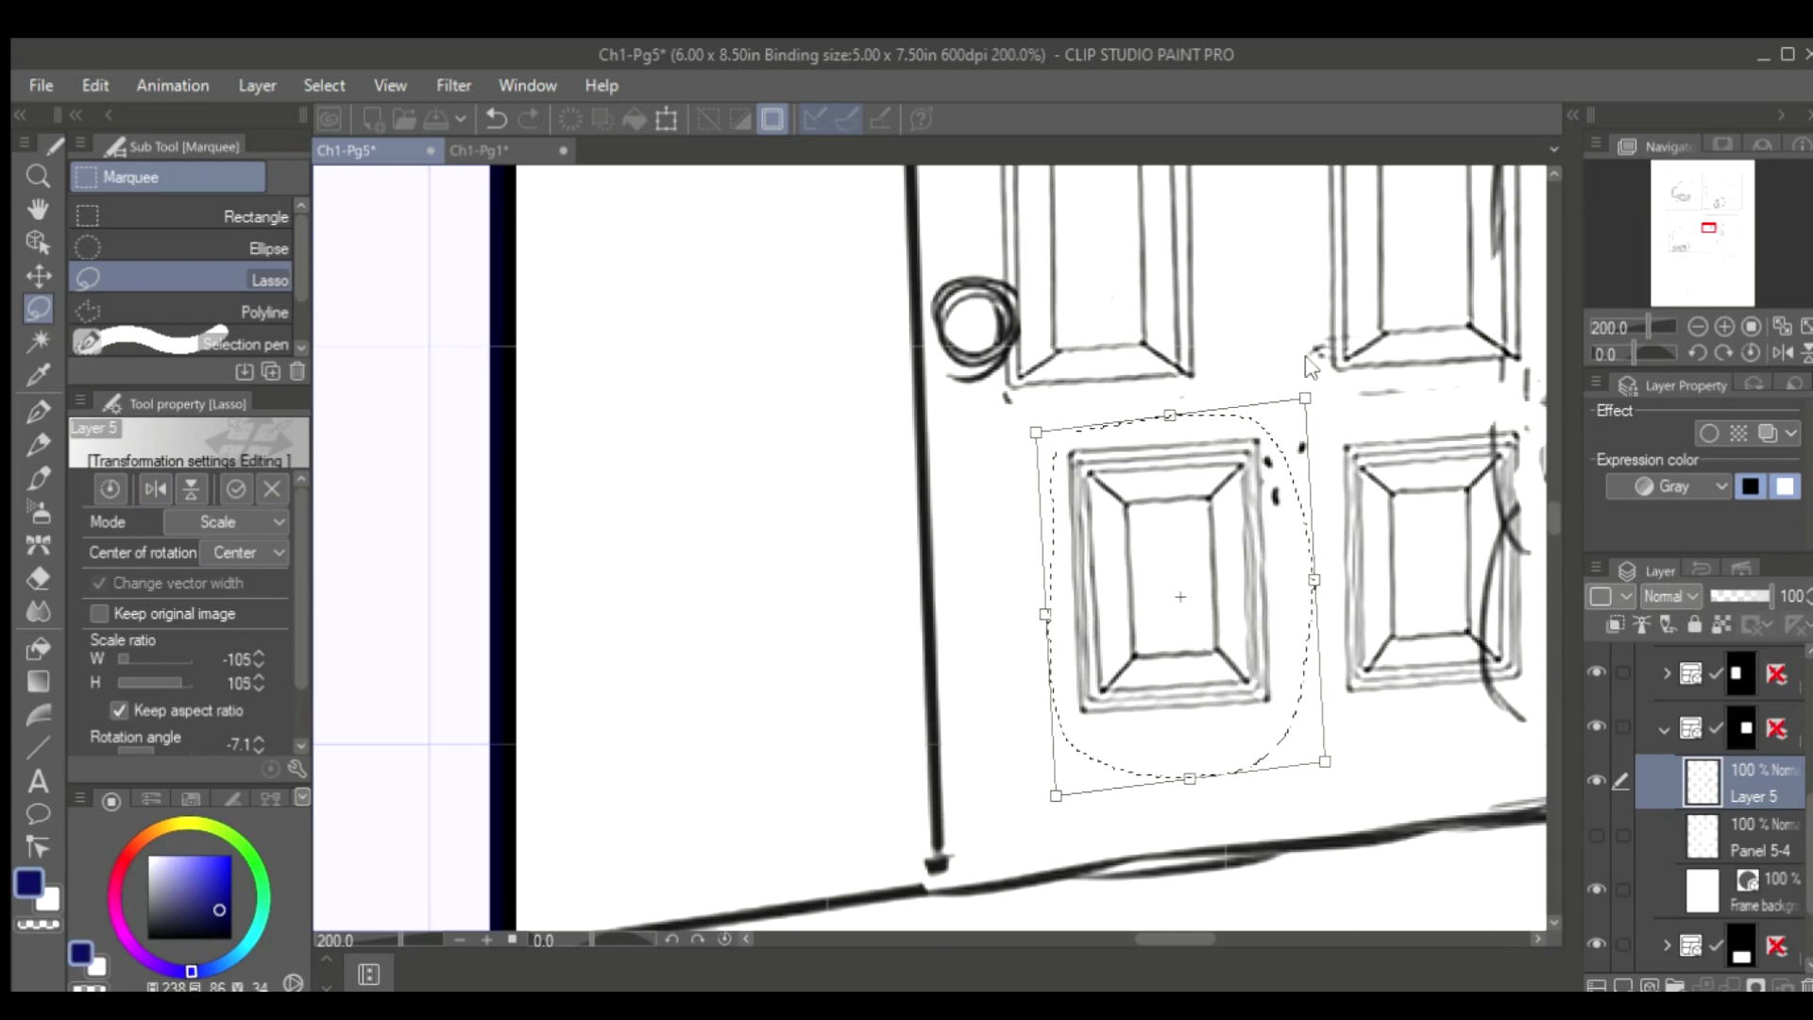
key("h")
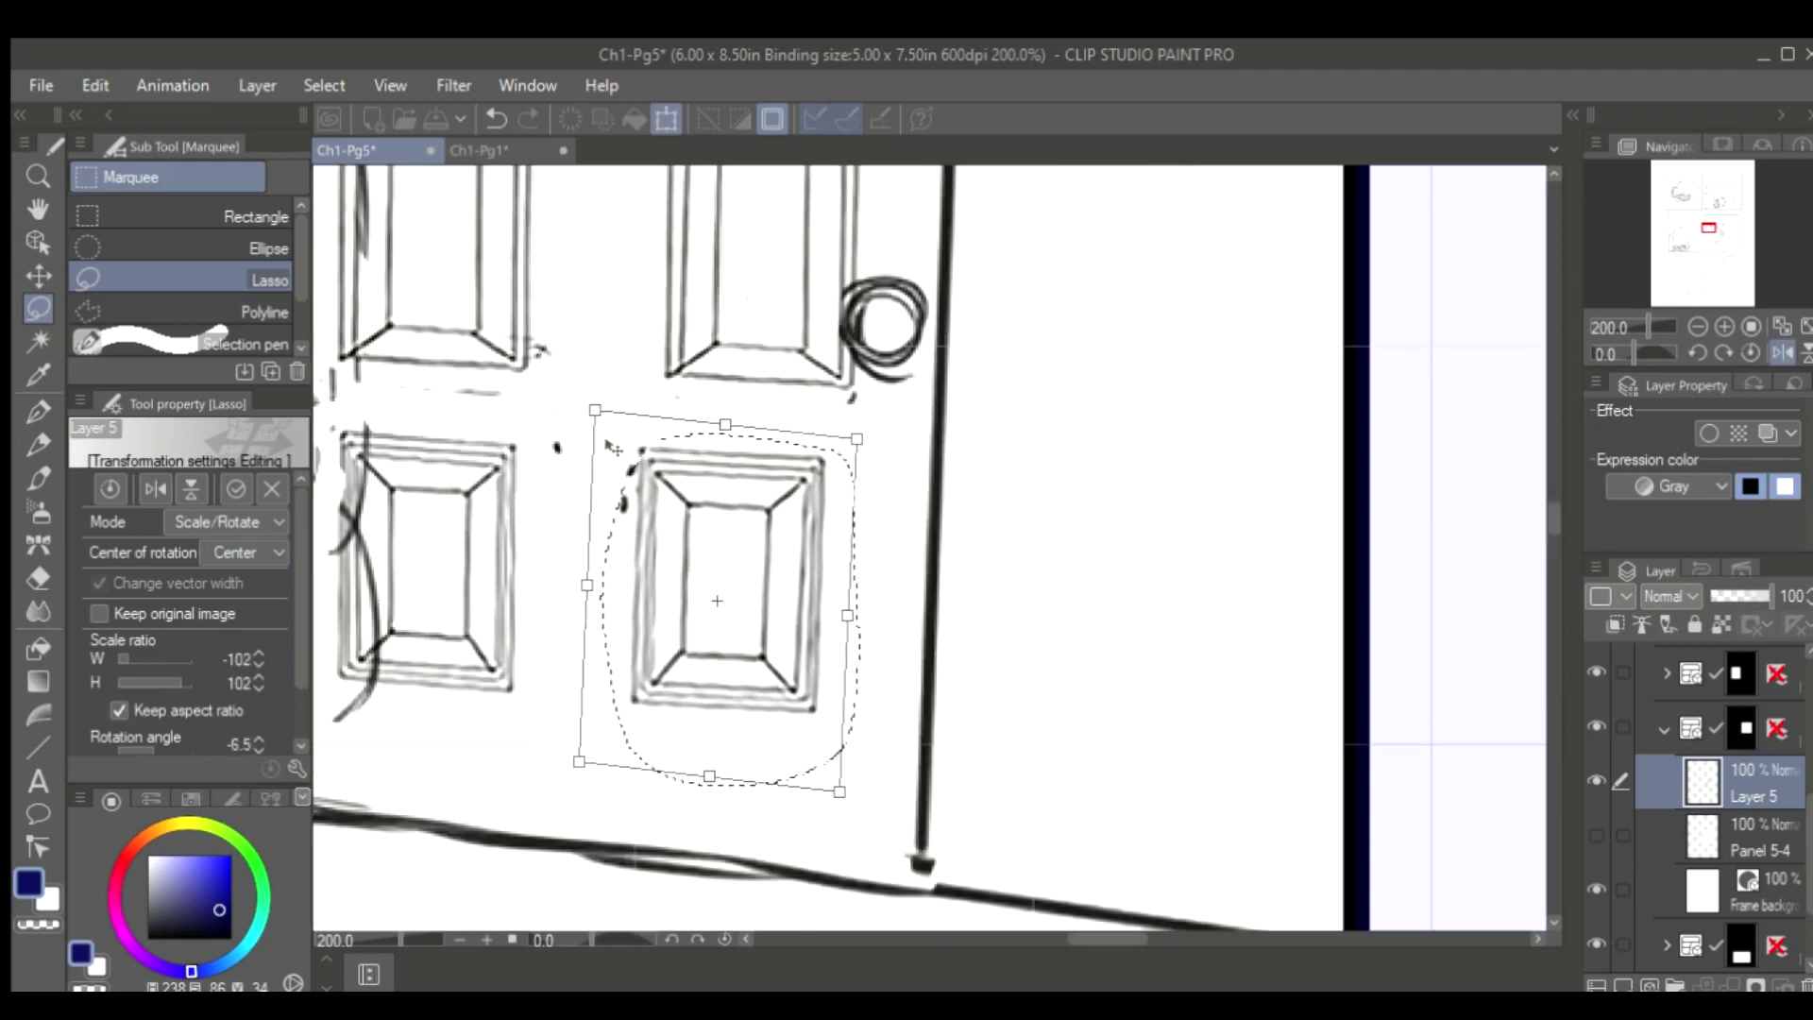
Compare both orientations of the panel beneath the knob and apply it flipped, at 102% scale and -6.6° rotation
left_click(156, 489)
left_click_drag(651, 383, 621, 381)
scroll(735, 607, "down", 2)
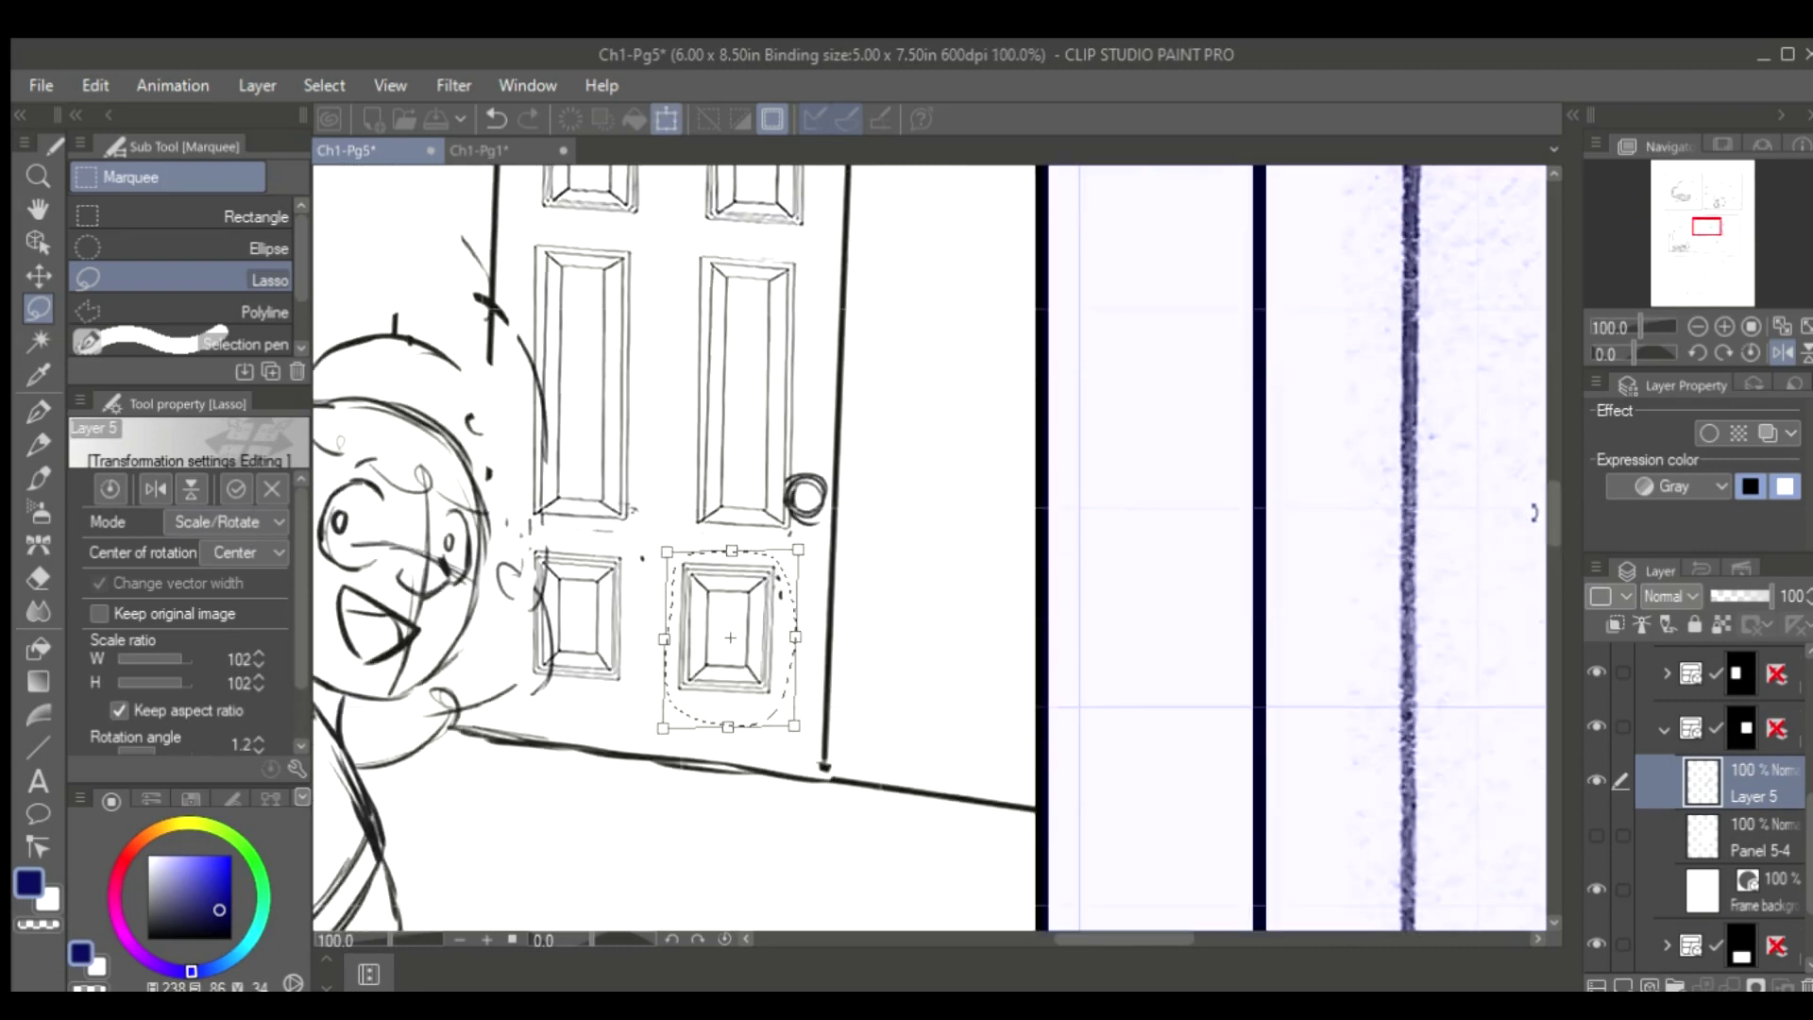
key("h")
key("h")
key("h")
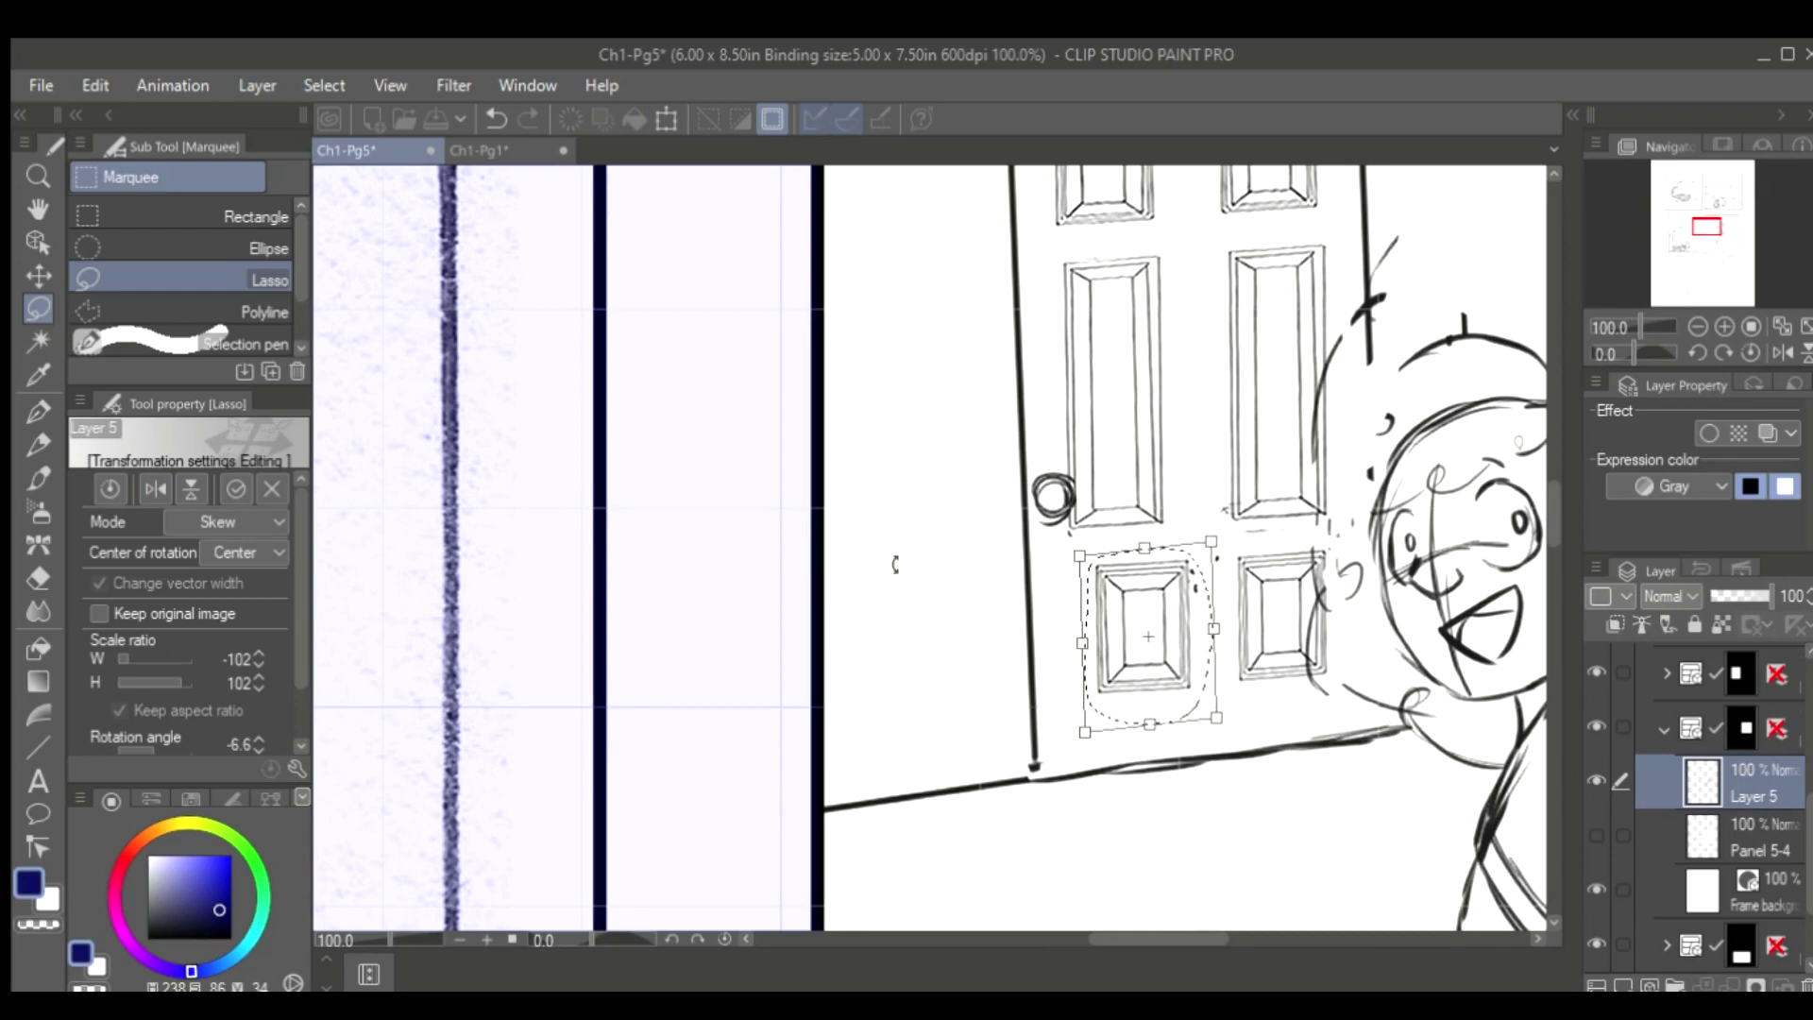
scroll(1100, 661, "up", 2)
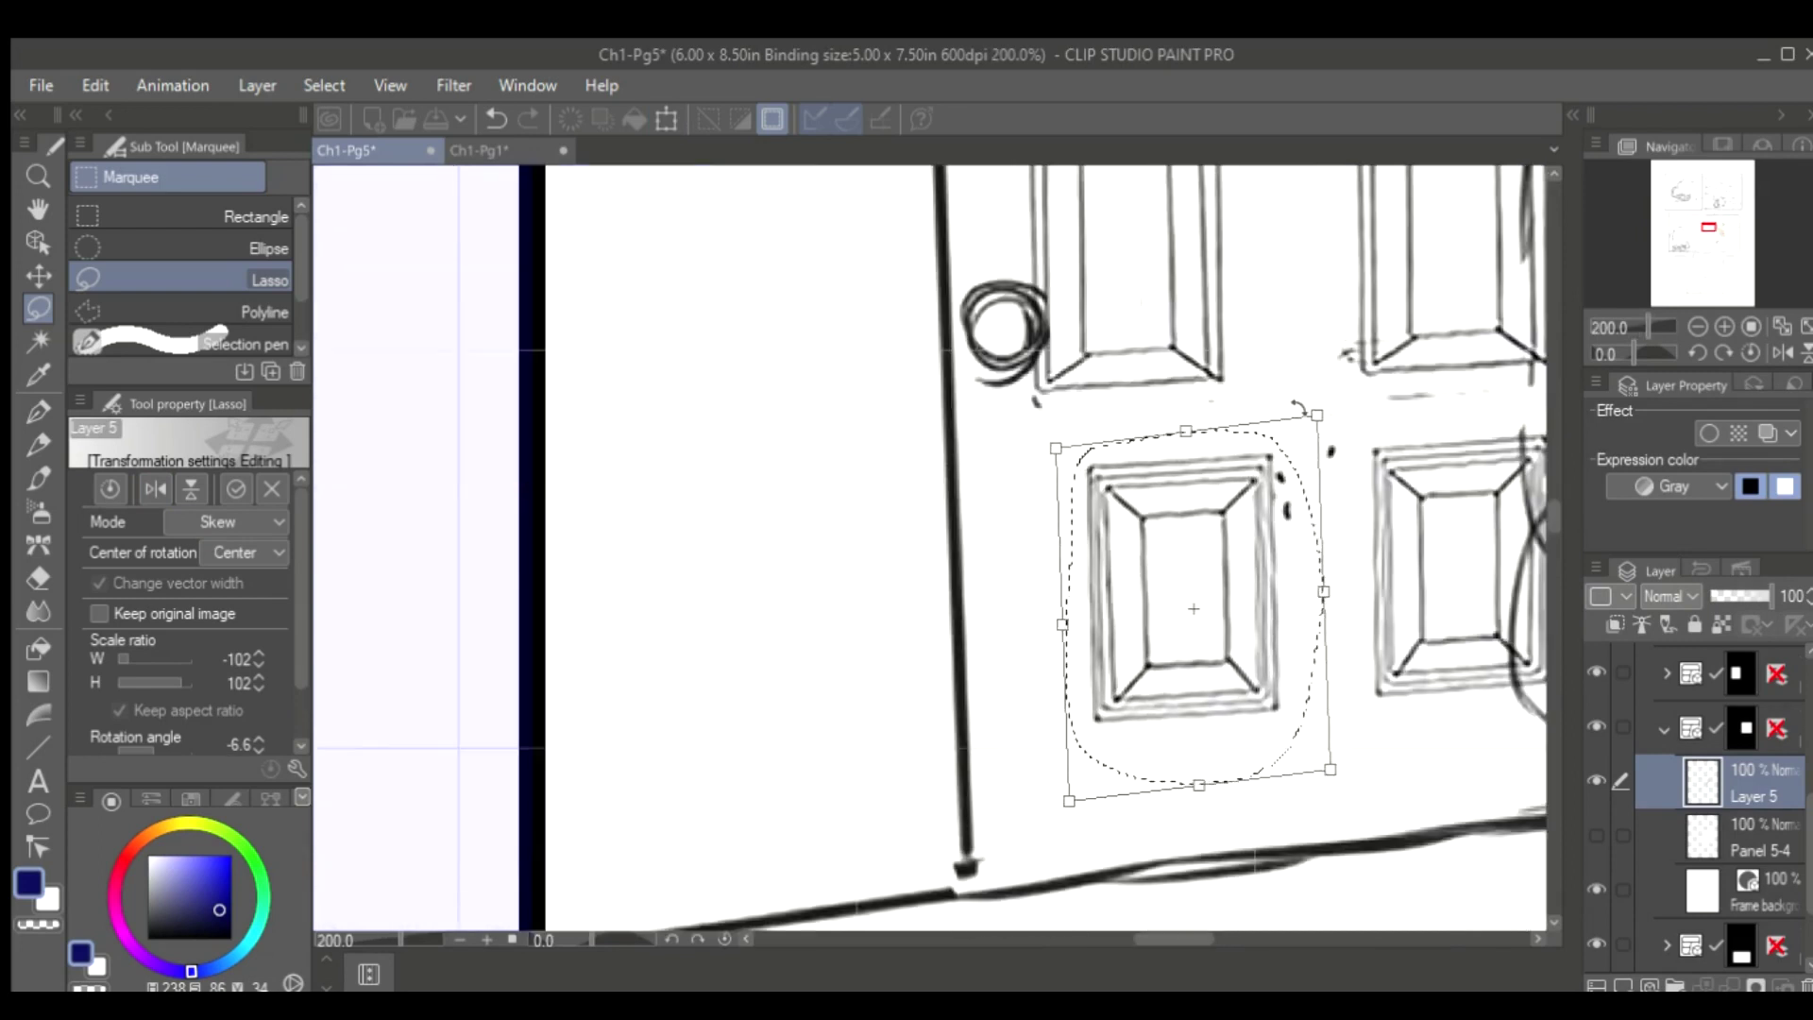
key("Return")
Shift the flipped lower panel slightly toward the knob-side edge of the door
scroll(570, 626, "down", 3)
key("h")
key("ctrl+t")
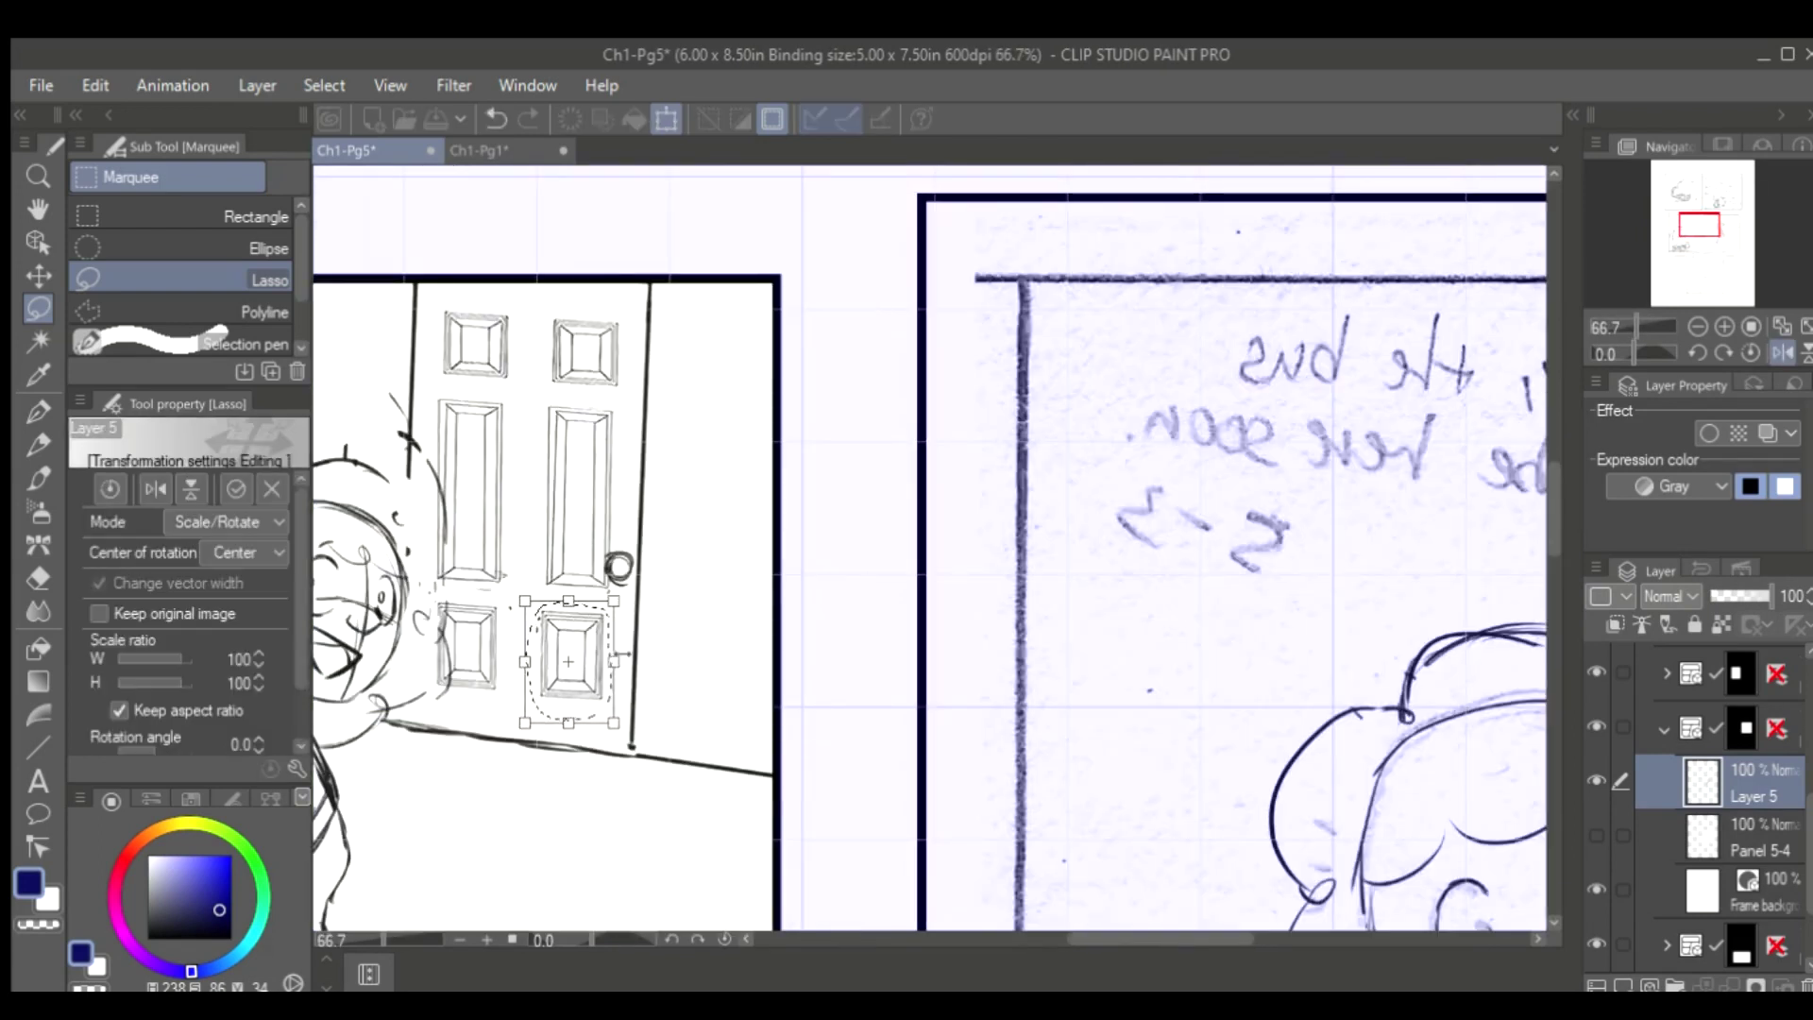
key("h")
scroll(1012, 243, "up", 2)
key("Return")
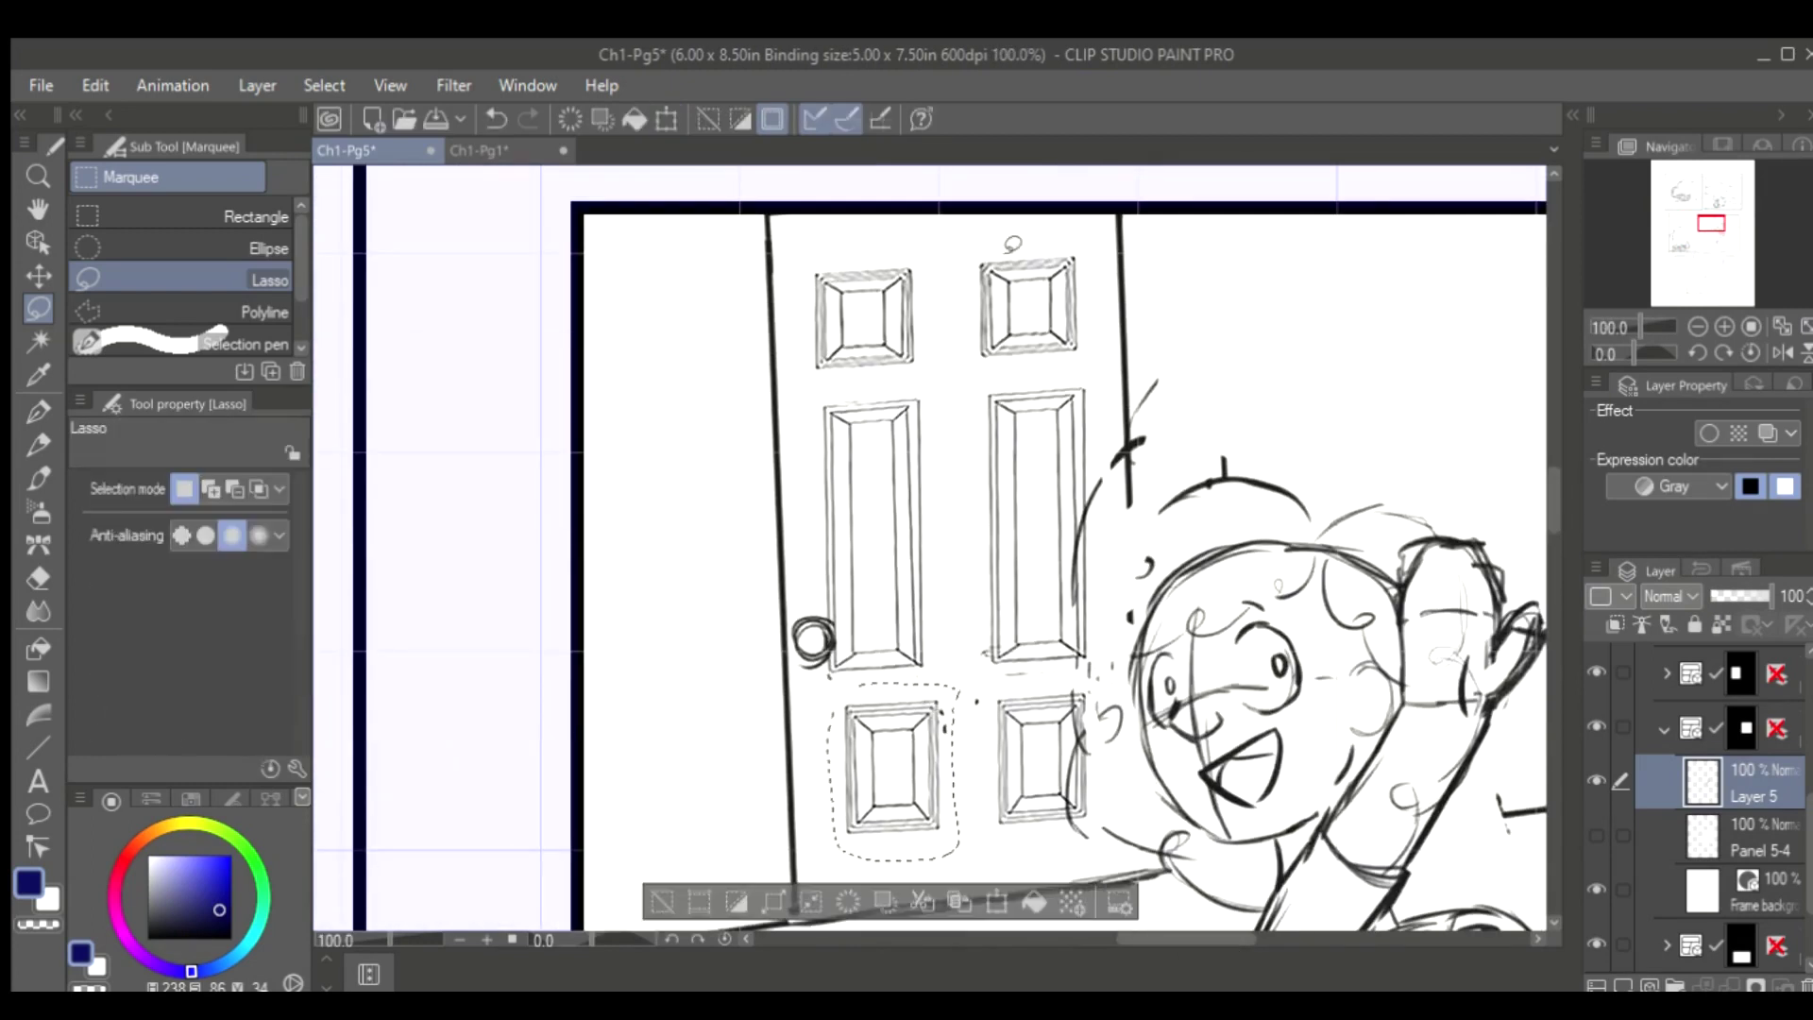
Lasso the upper door panel on the knob side and flip it horizontally with a slight rotation
key("ctrl+z")
key("ctrl+z")
key("h")
key("ctrl+t")
key("Return")
key("ctrl+z")
key("ctrl+t")
key("shift+h")
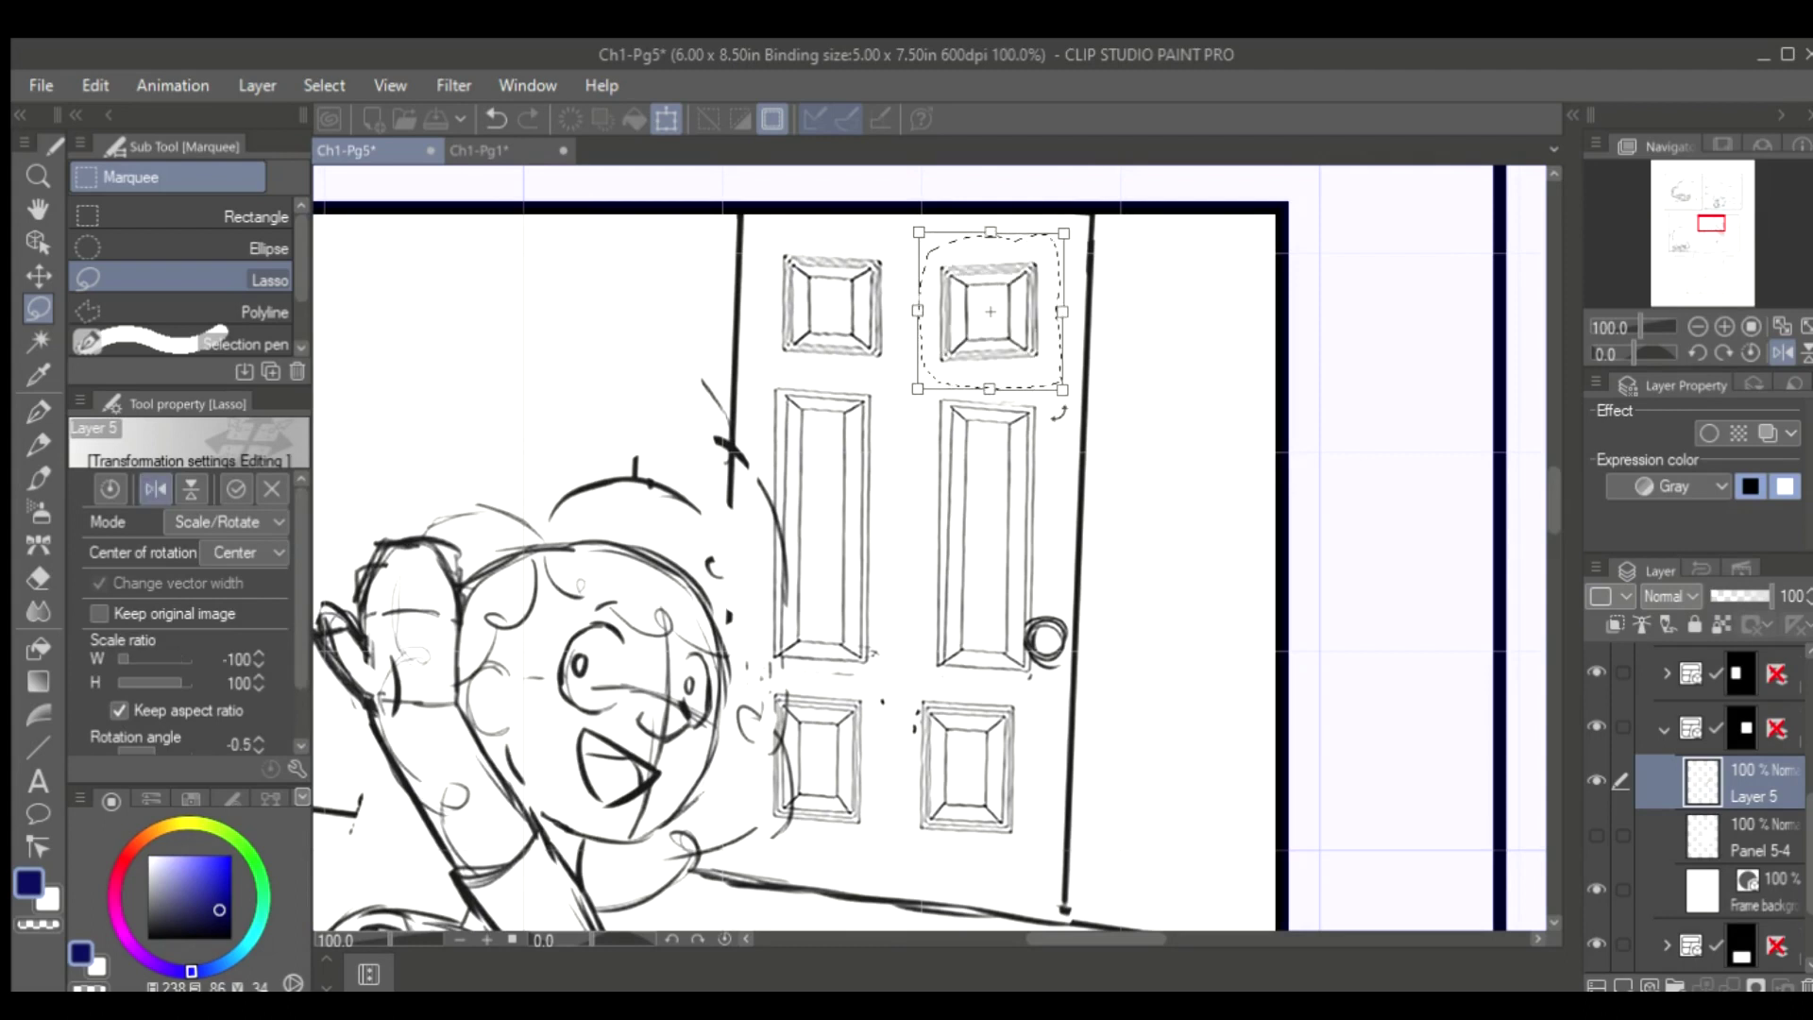
left_click_drag(1062, 405, 916, 388)
key("Escape")
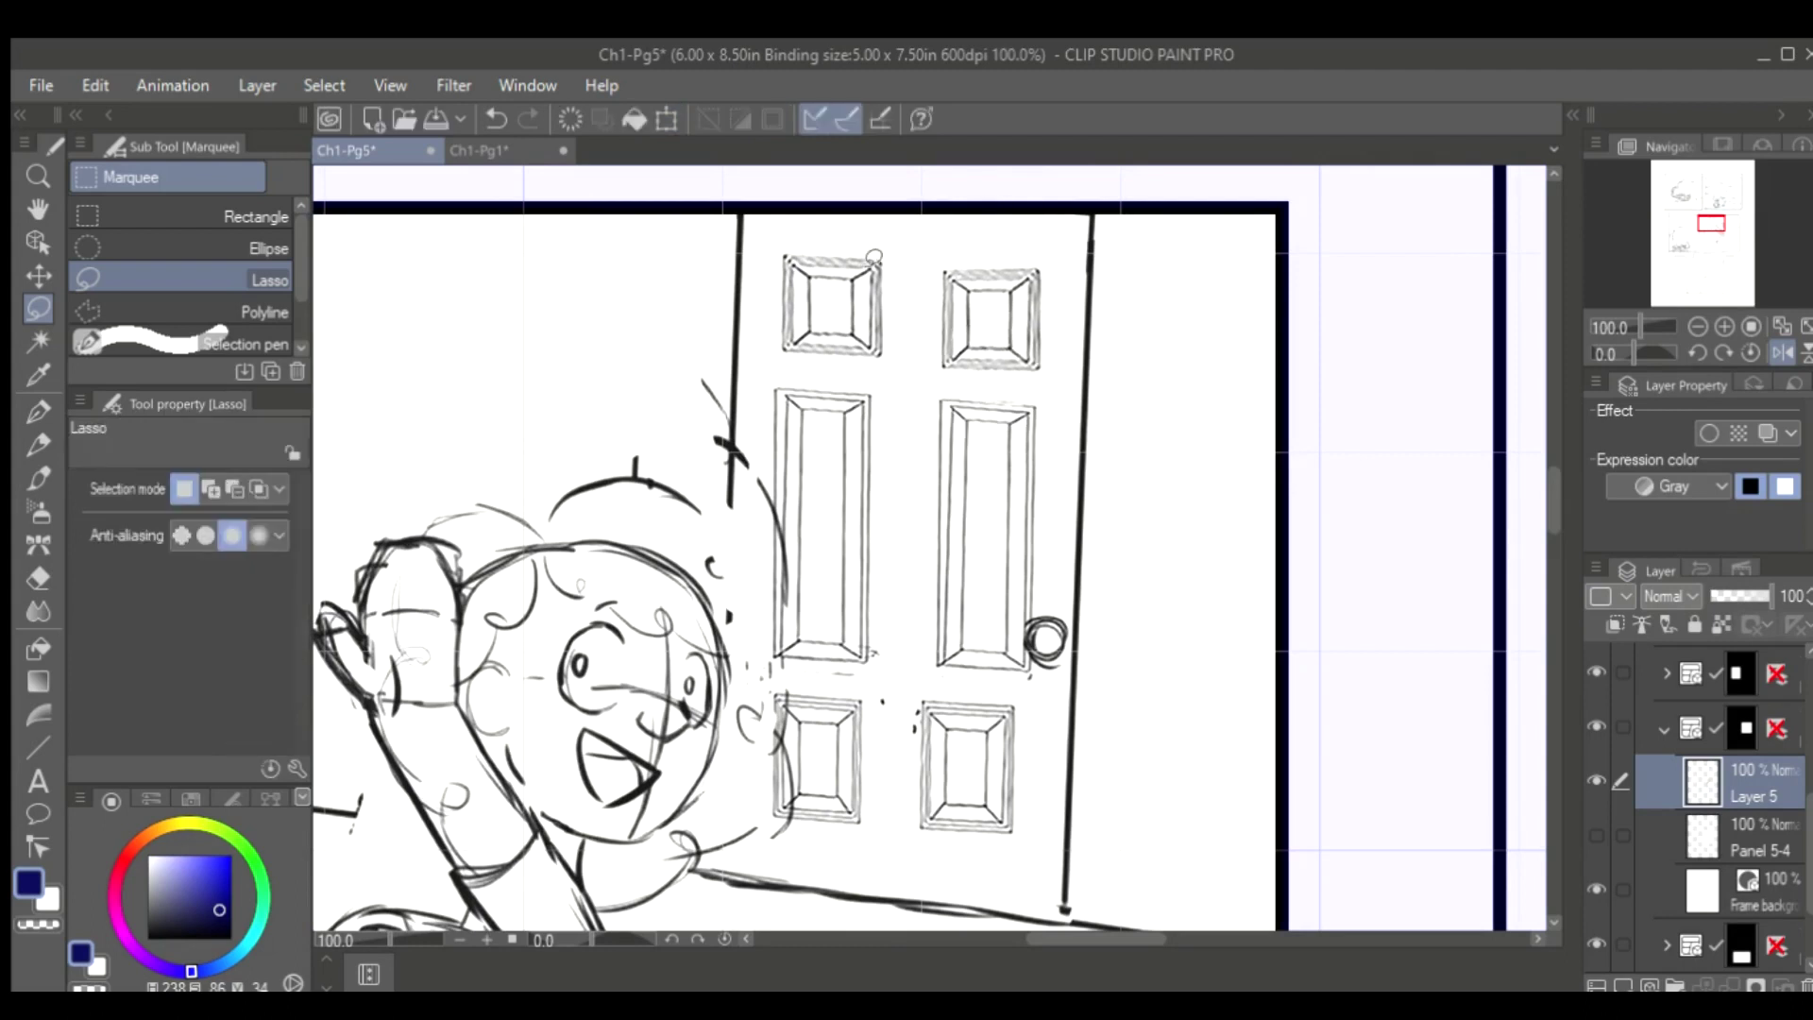
Transform the upper door panel on the figure's side so it sits slightly lower, nearly level with its neighbour
key("ctrl+z")
key("ctrl+t")
key("Escape")
key("ctrl+z")
key("ctrl+t")
key("Escape")
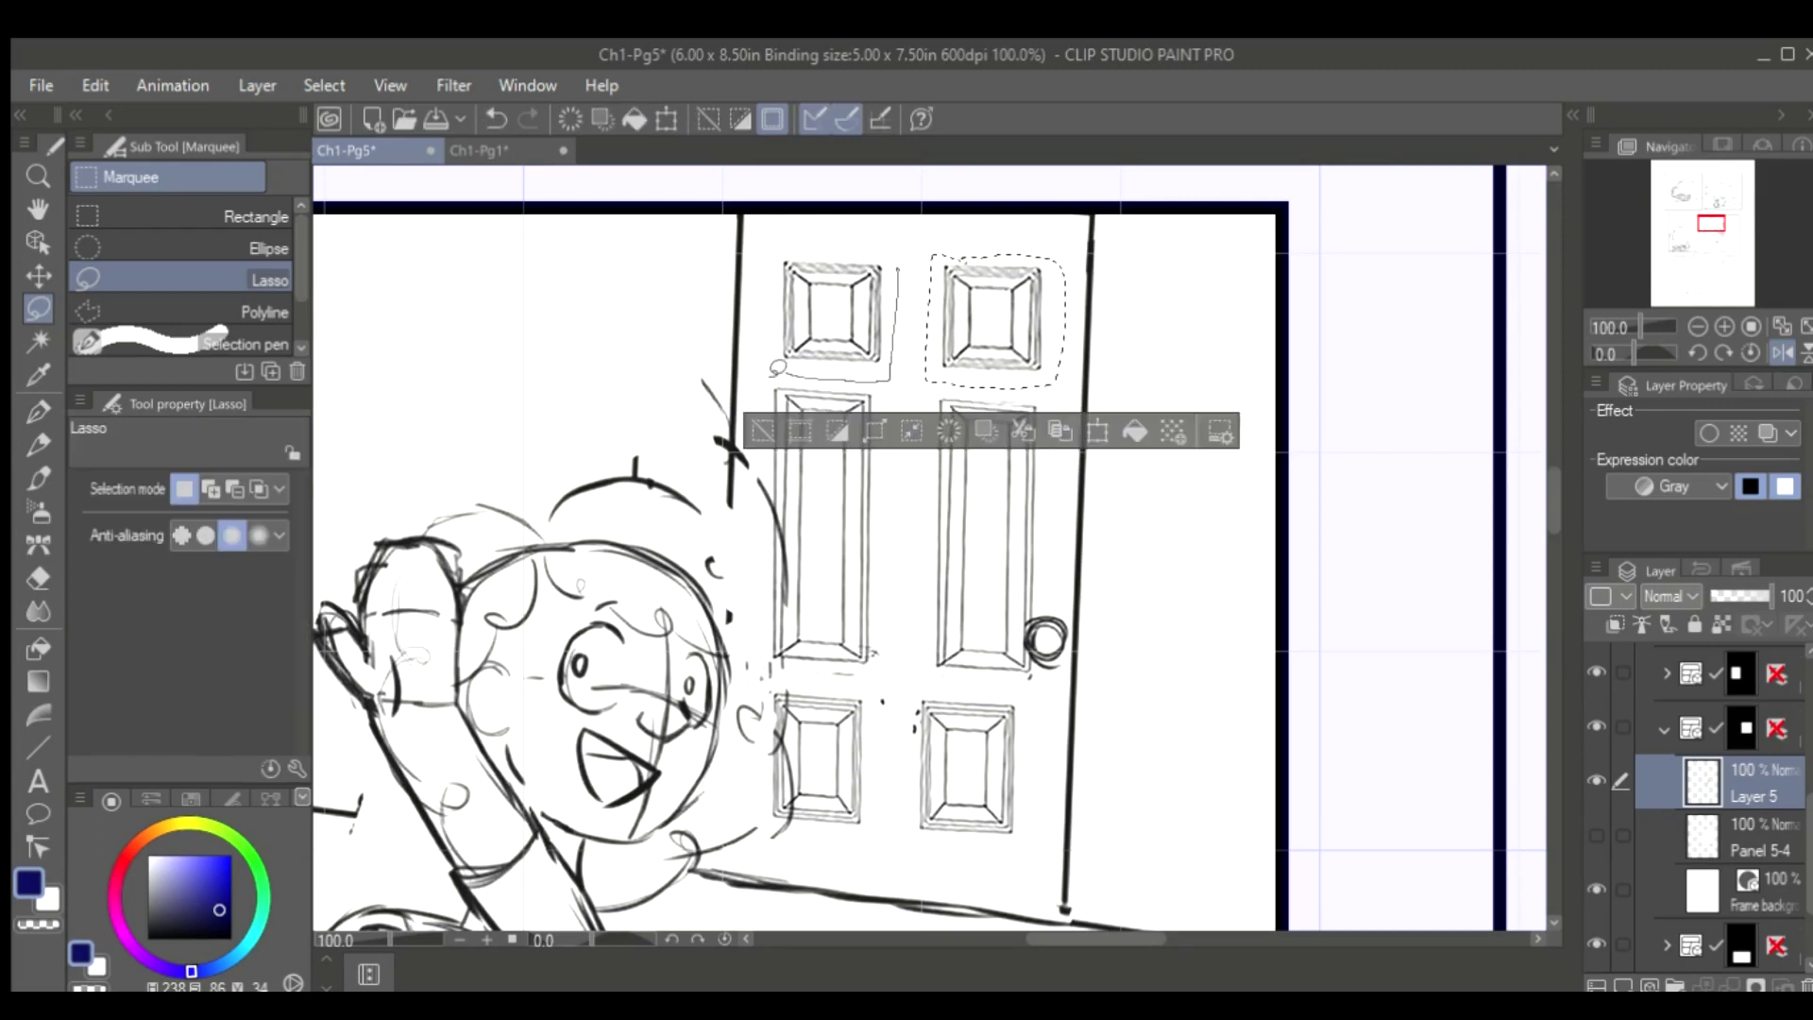
Nudge the upper door panel on the knob side slightly toward the middle of the door
key("h")
key("ctrl+z")
key("ctrl+t")
key("Escape")
key("ctrl+z")
key("ctrl+t")
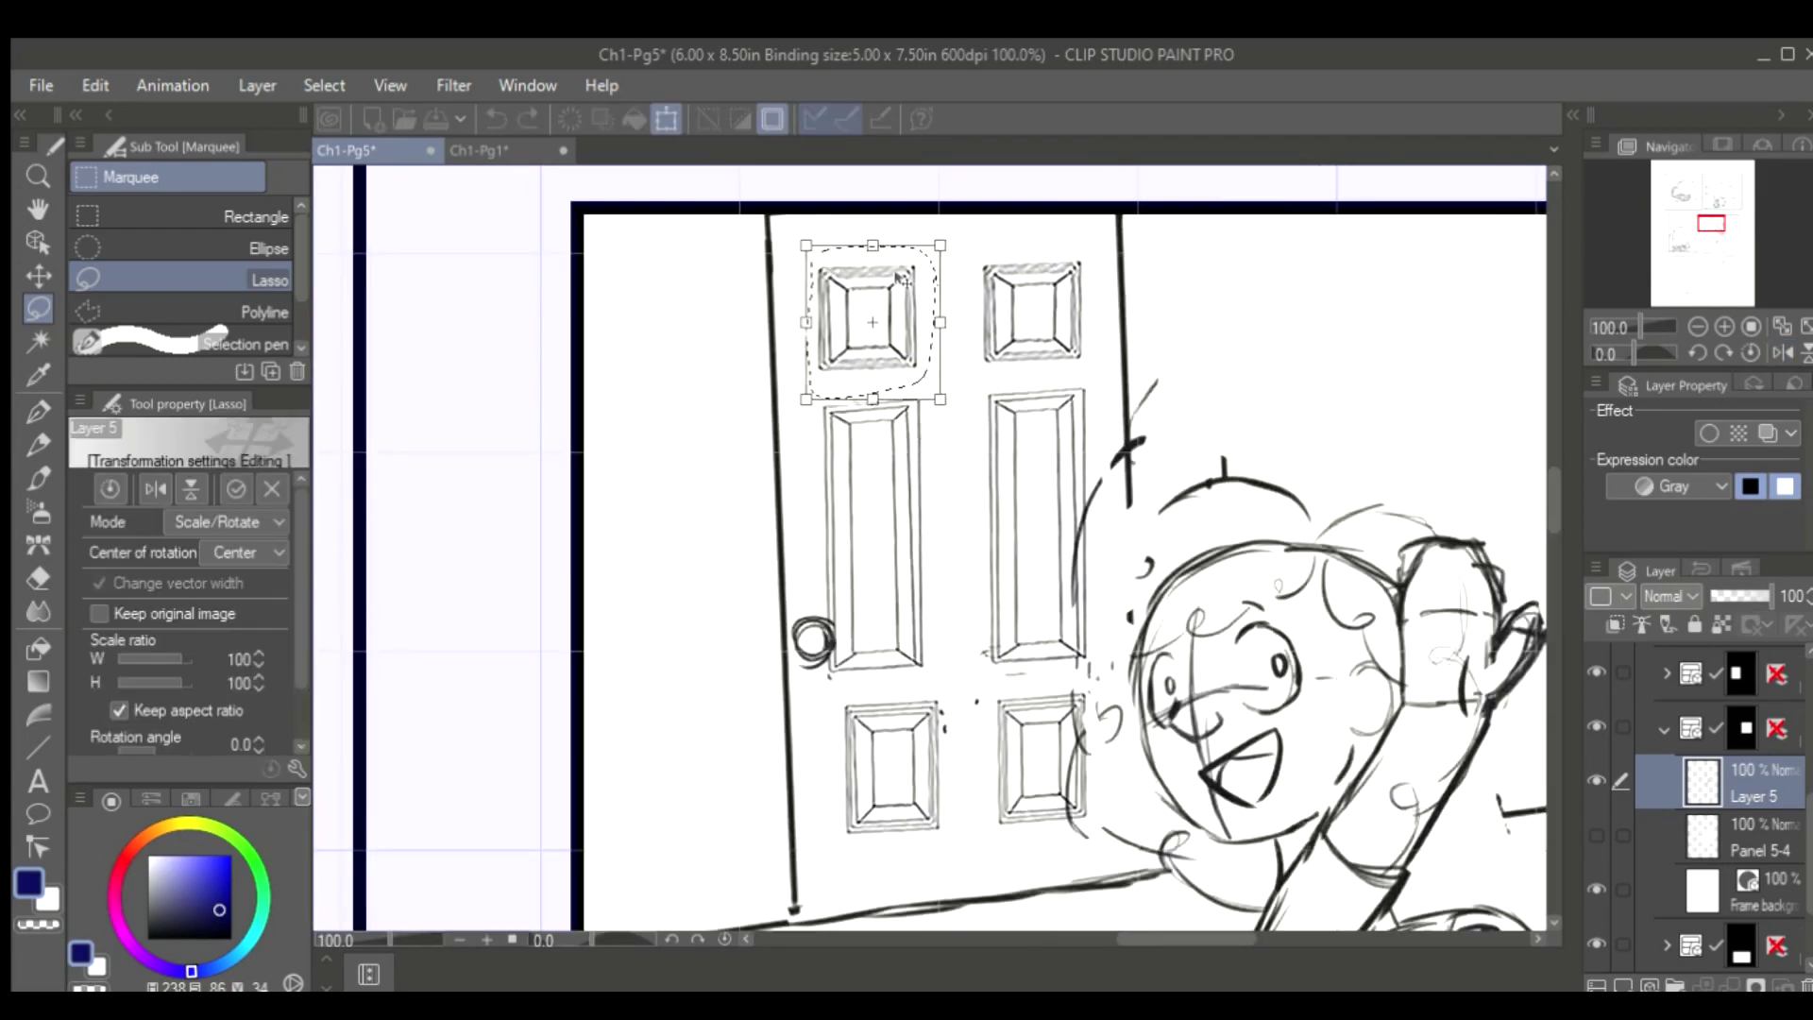
key("Escape")
key("ctrl+z")
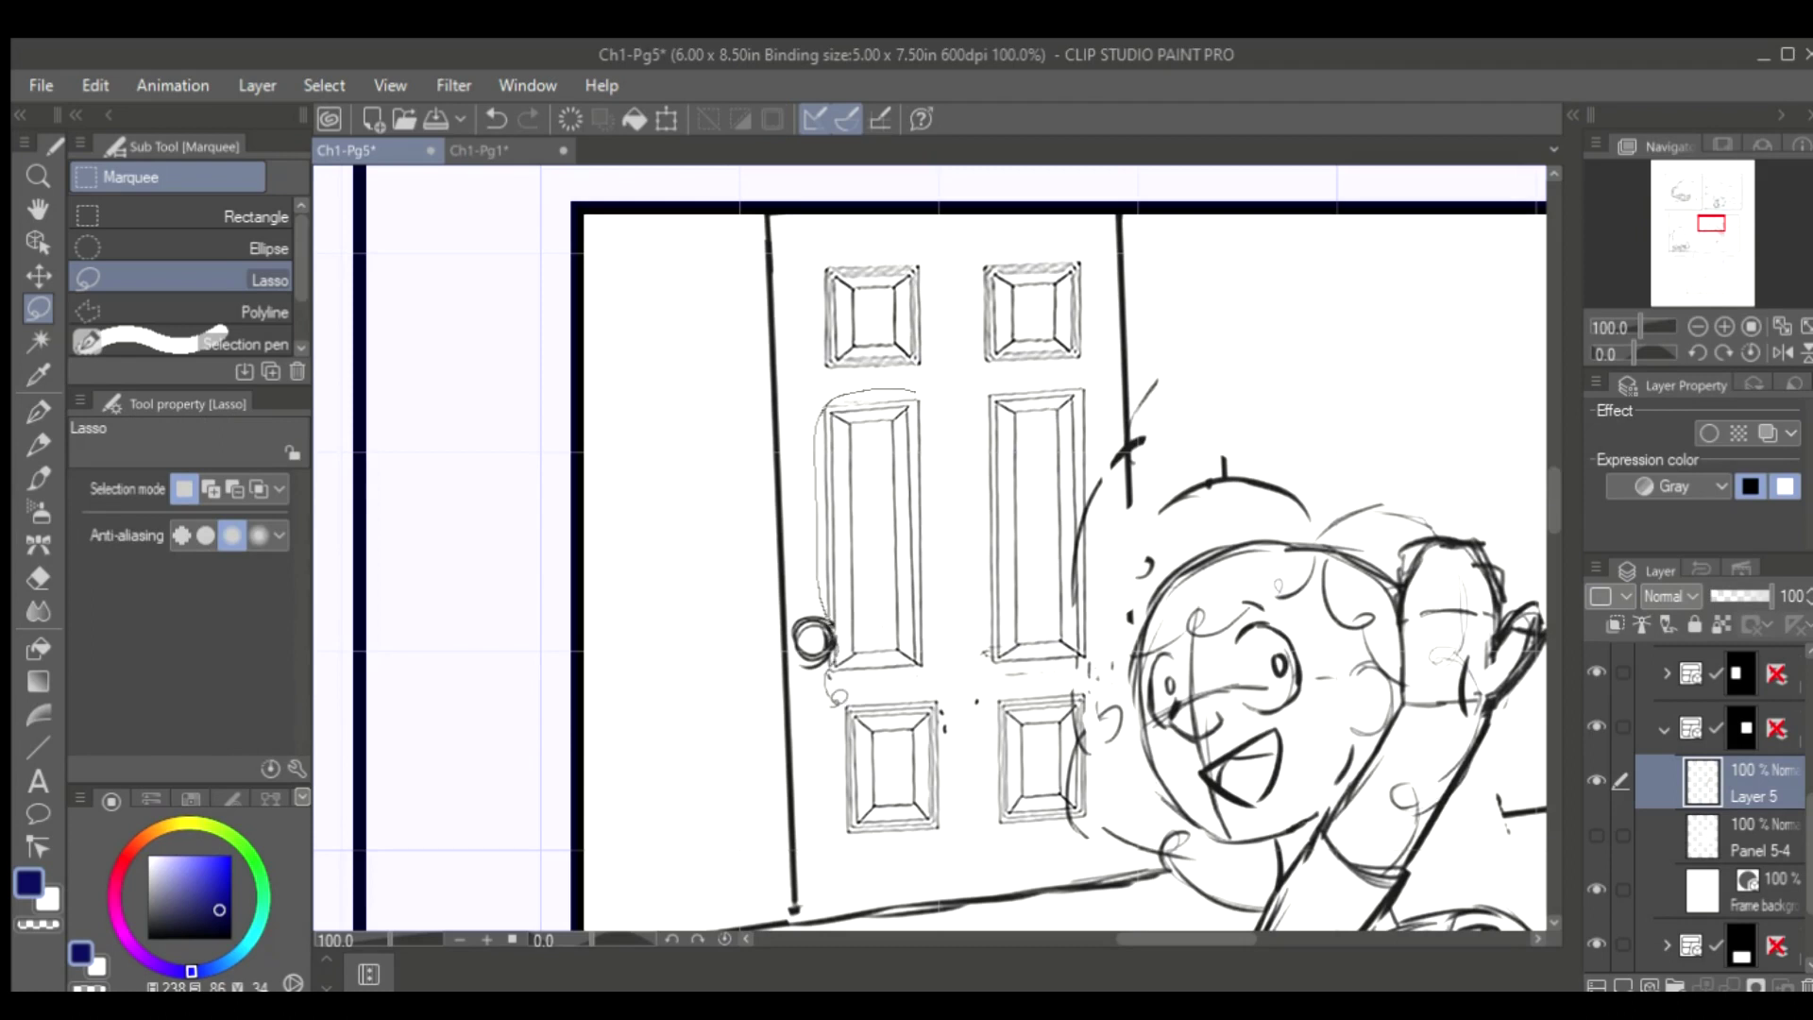
Lasso the tall panel beside the doorknob, move it toward the door's centre and distort it to match the perspective
left_click_drag(914, 390, 831, 680)
key("ctrl+t")
left_click_drag(954, 344, 968, 347)
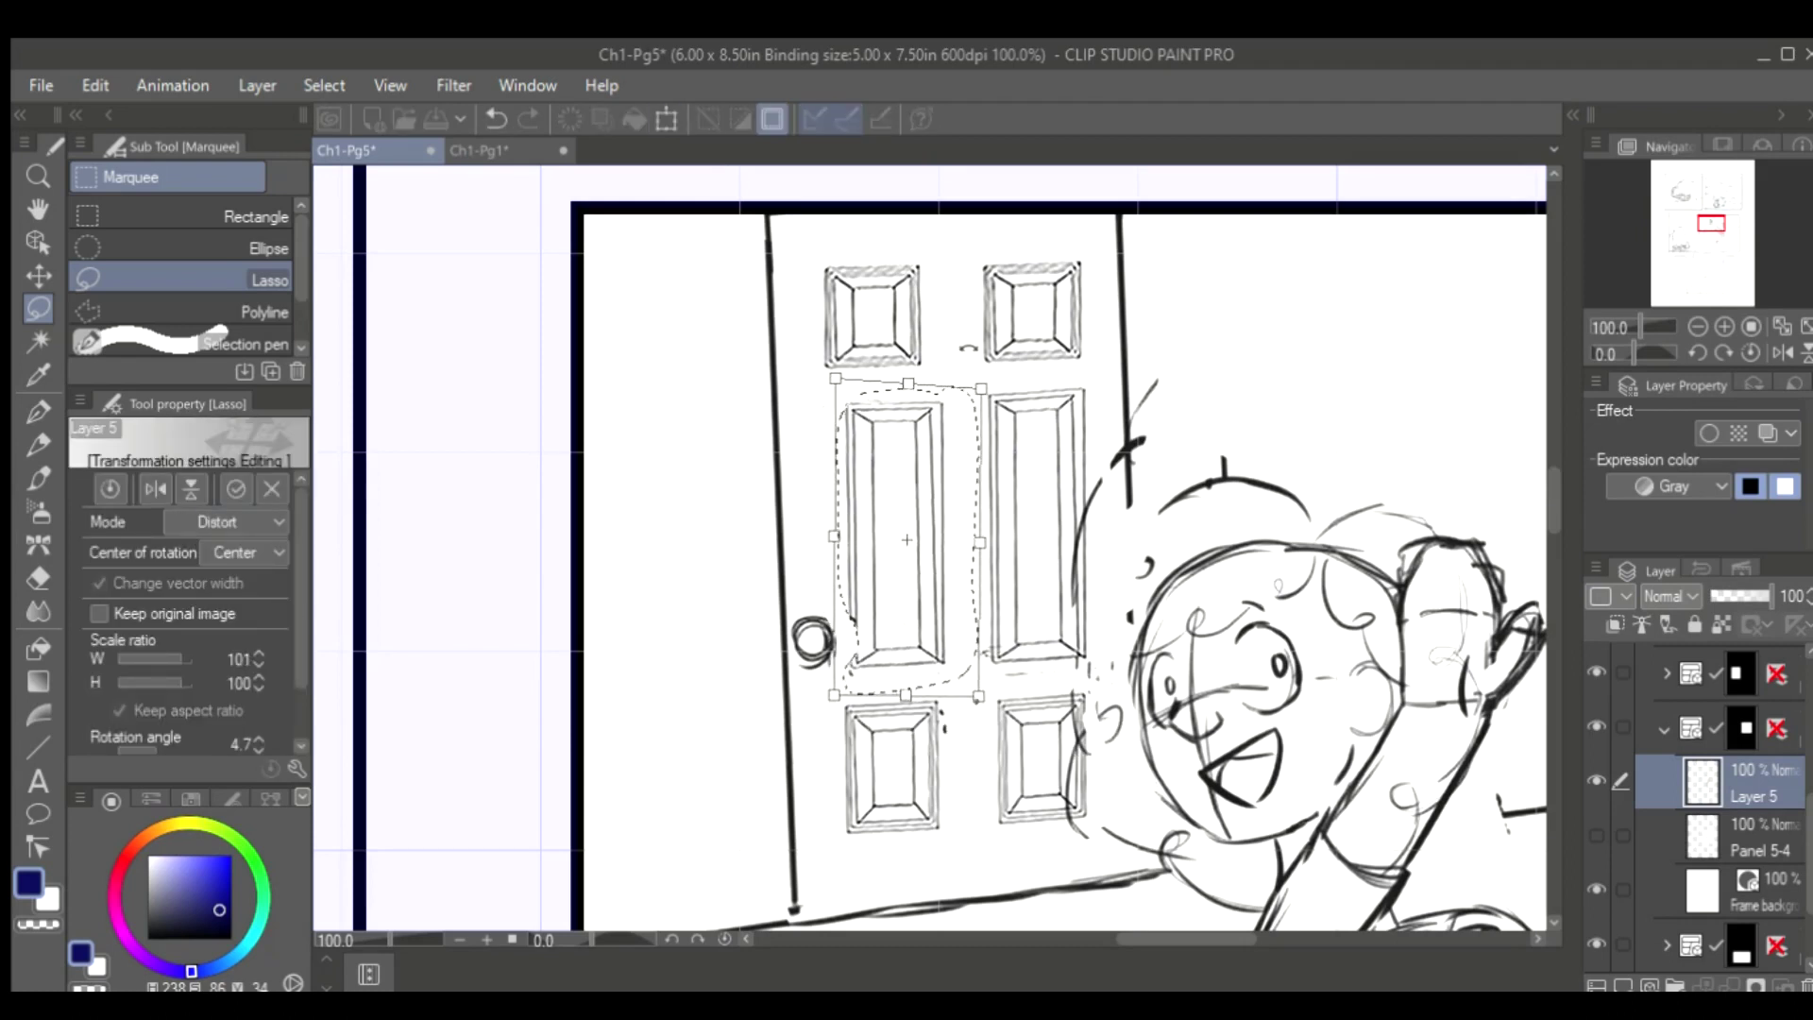
key("ctrl+z")
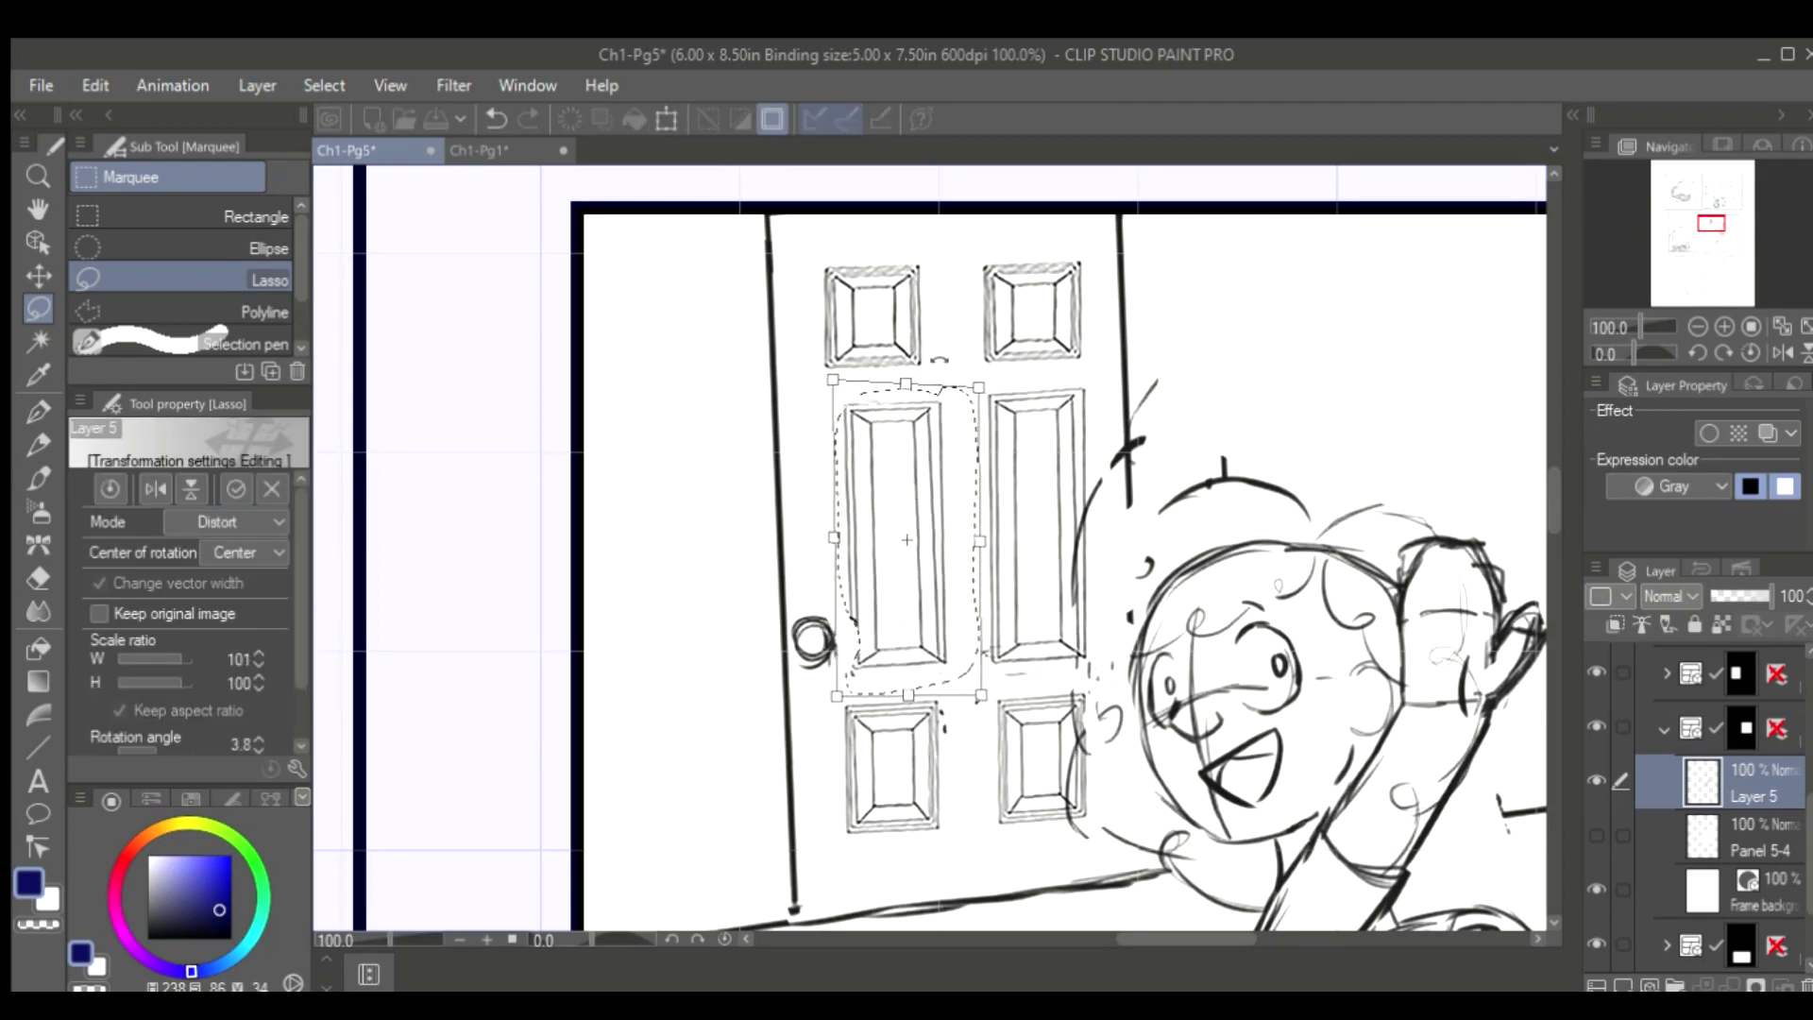
key("h")
key("Escape")
Distort the tall panel on the figure's side so its top edge lines up with the other tall panel
key("ctrl+t")
left_click_drag(878, 335, 729, 407)
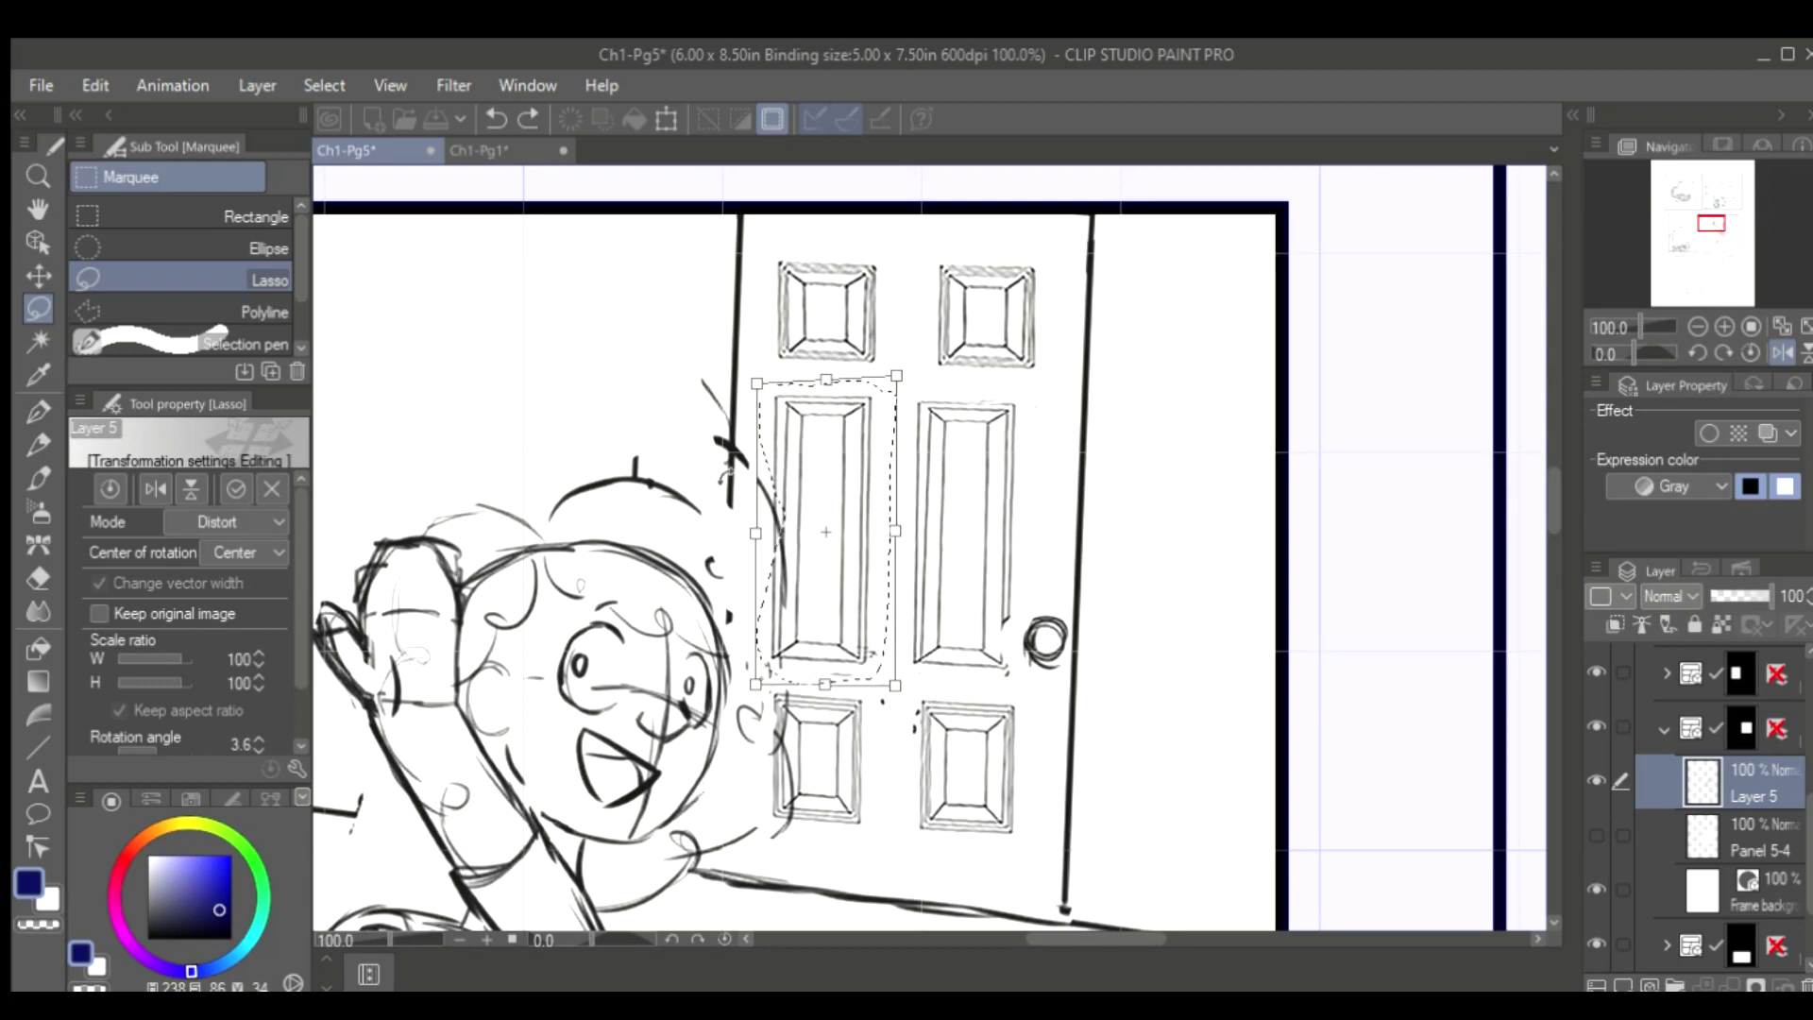
left_click_drag(896, 376, 897, 380)
key("Return")
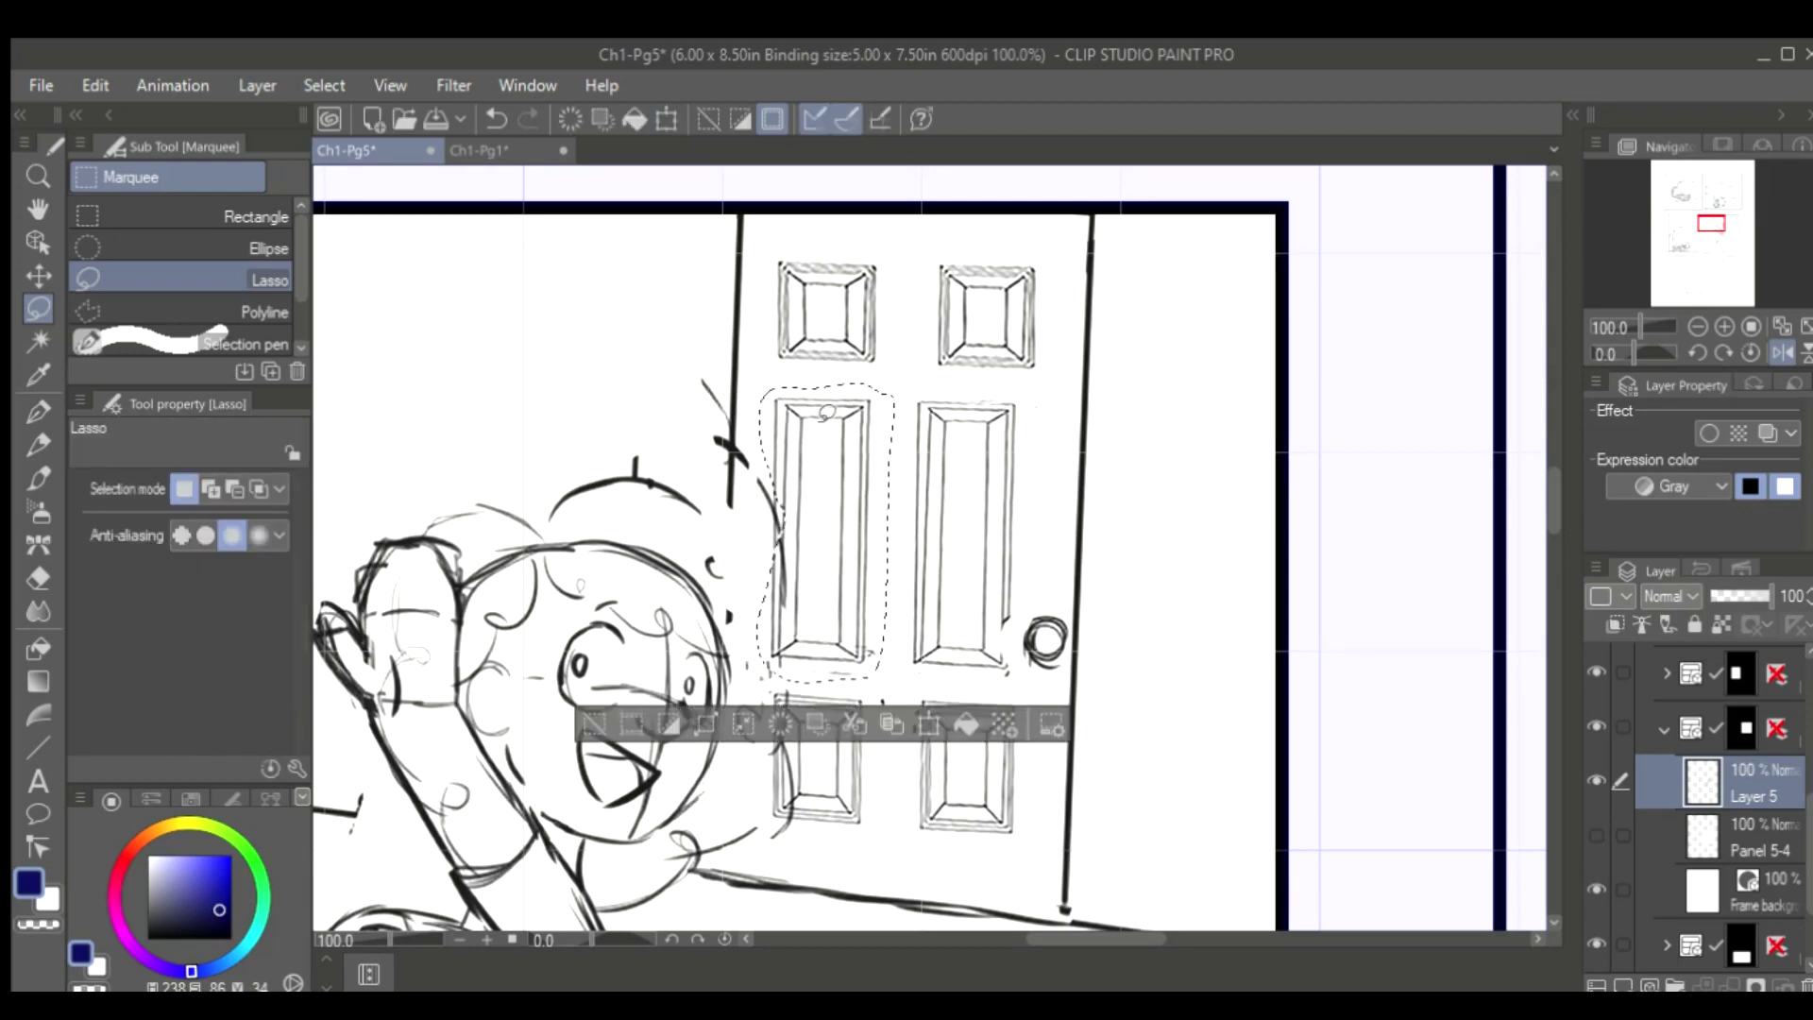
Move the upper knob-side panel inward to line up with the tall panel below it, then clear the selection
key("ctrl+t")
left_click_drag(991, 264, 974, 315)
key("Return")
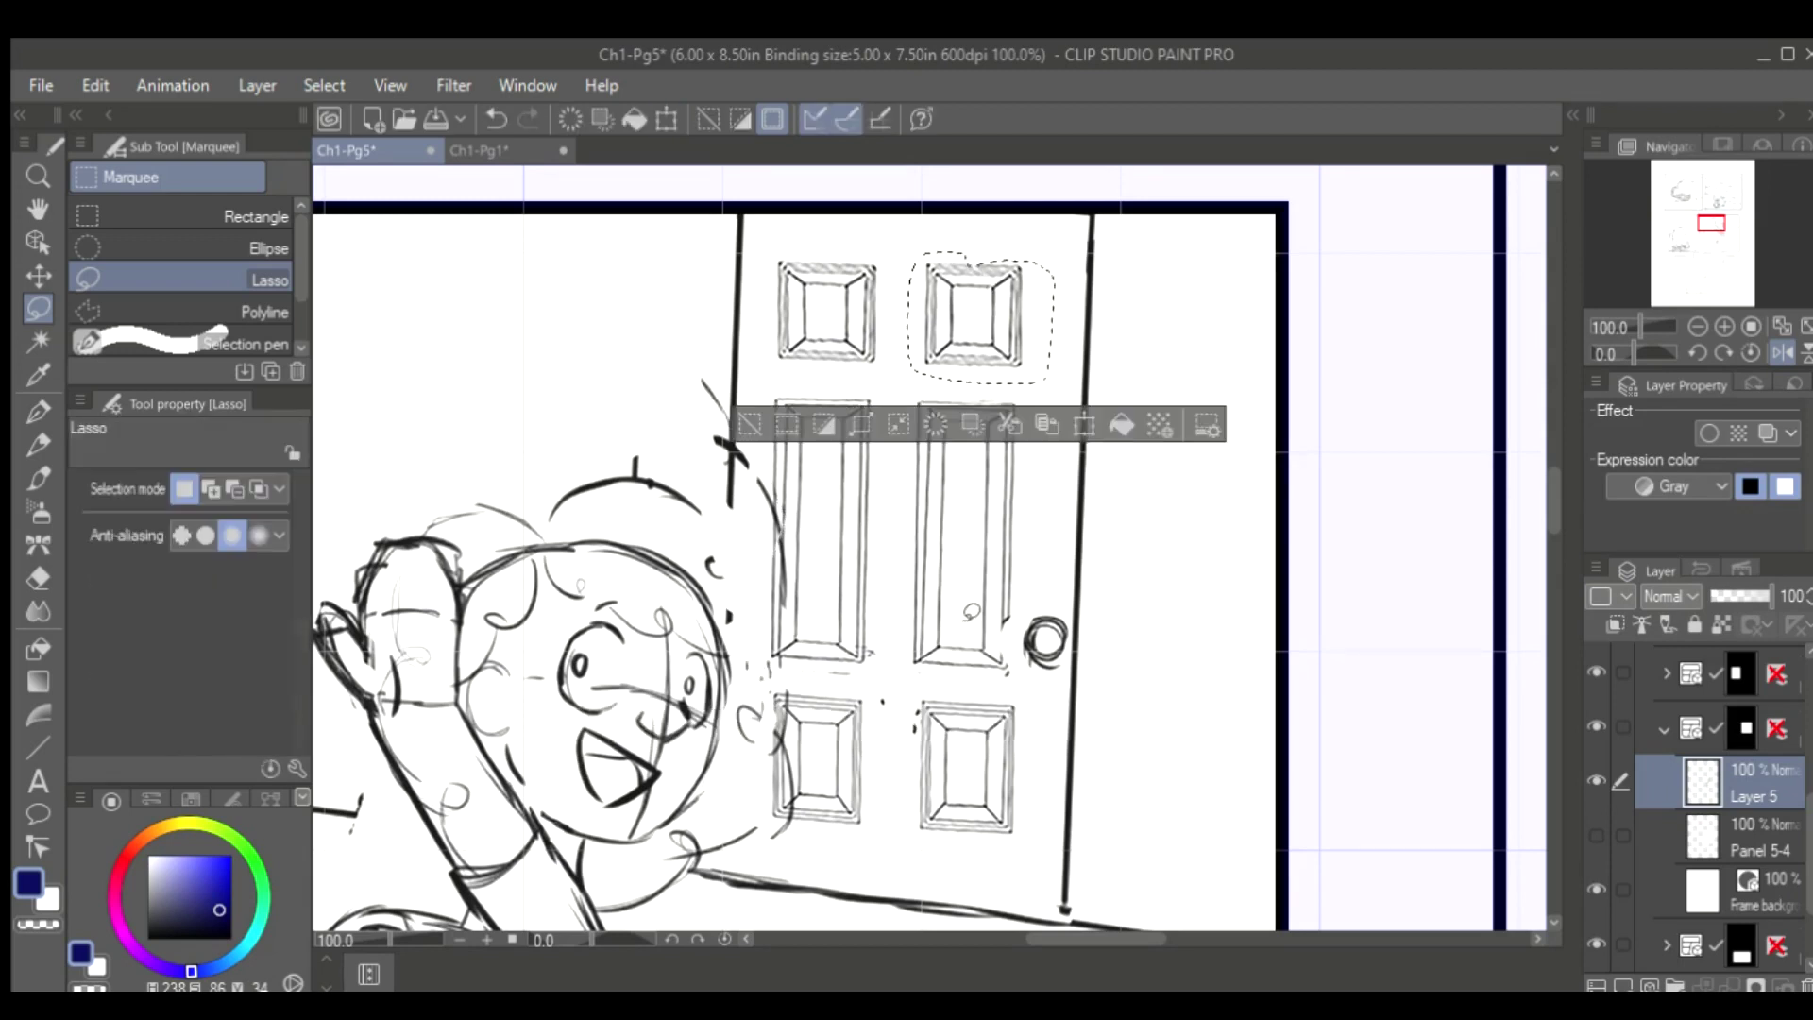
key("ctrl+d")
Lasso the lower panel beneath the doorknob and move it inward under the tall panel
left_click_drag(915, 701, 913, 705)
key("ctrl+t")
left_click_drag(964, 770, 949, 773)
key("Return")
Lasso the lower door panel nearest the figure and reposition it beneath its tall panel
left_click_drag(756, 694, 758, 699)
key("ctrl+t")
key("Return")
key("ctrl+t")
key("h")
left_click_drag(1048, 703, 979, 695)
key("Return")
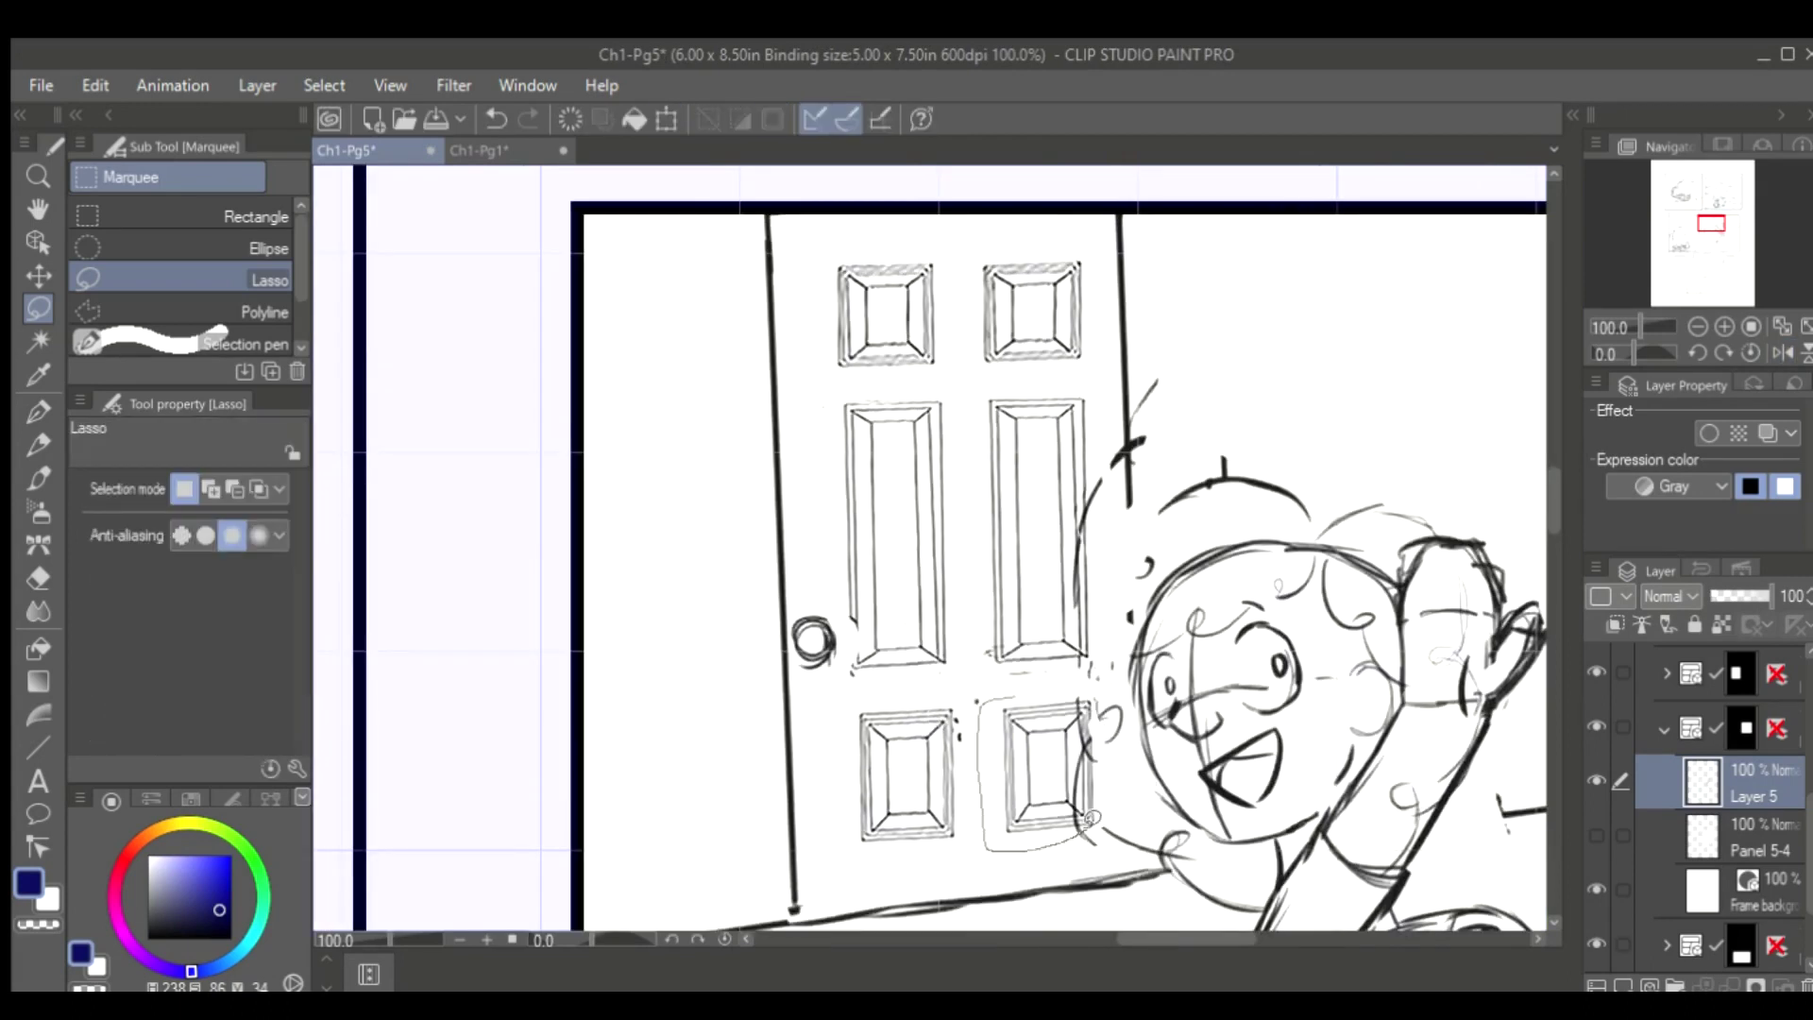
Shift the lower door panel nearest the figure slightly inward, then lasso both lower panels and adjust their position together
key("ctrl+t")
left_click_drag(1103, 661, 1086, 642)
key("Return")
left_click_drag(850, 701, 855, 704)
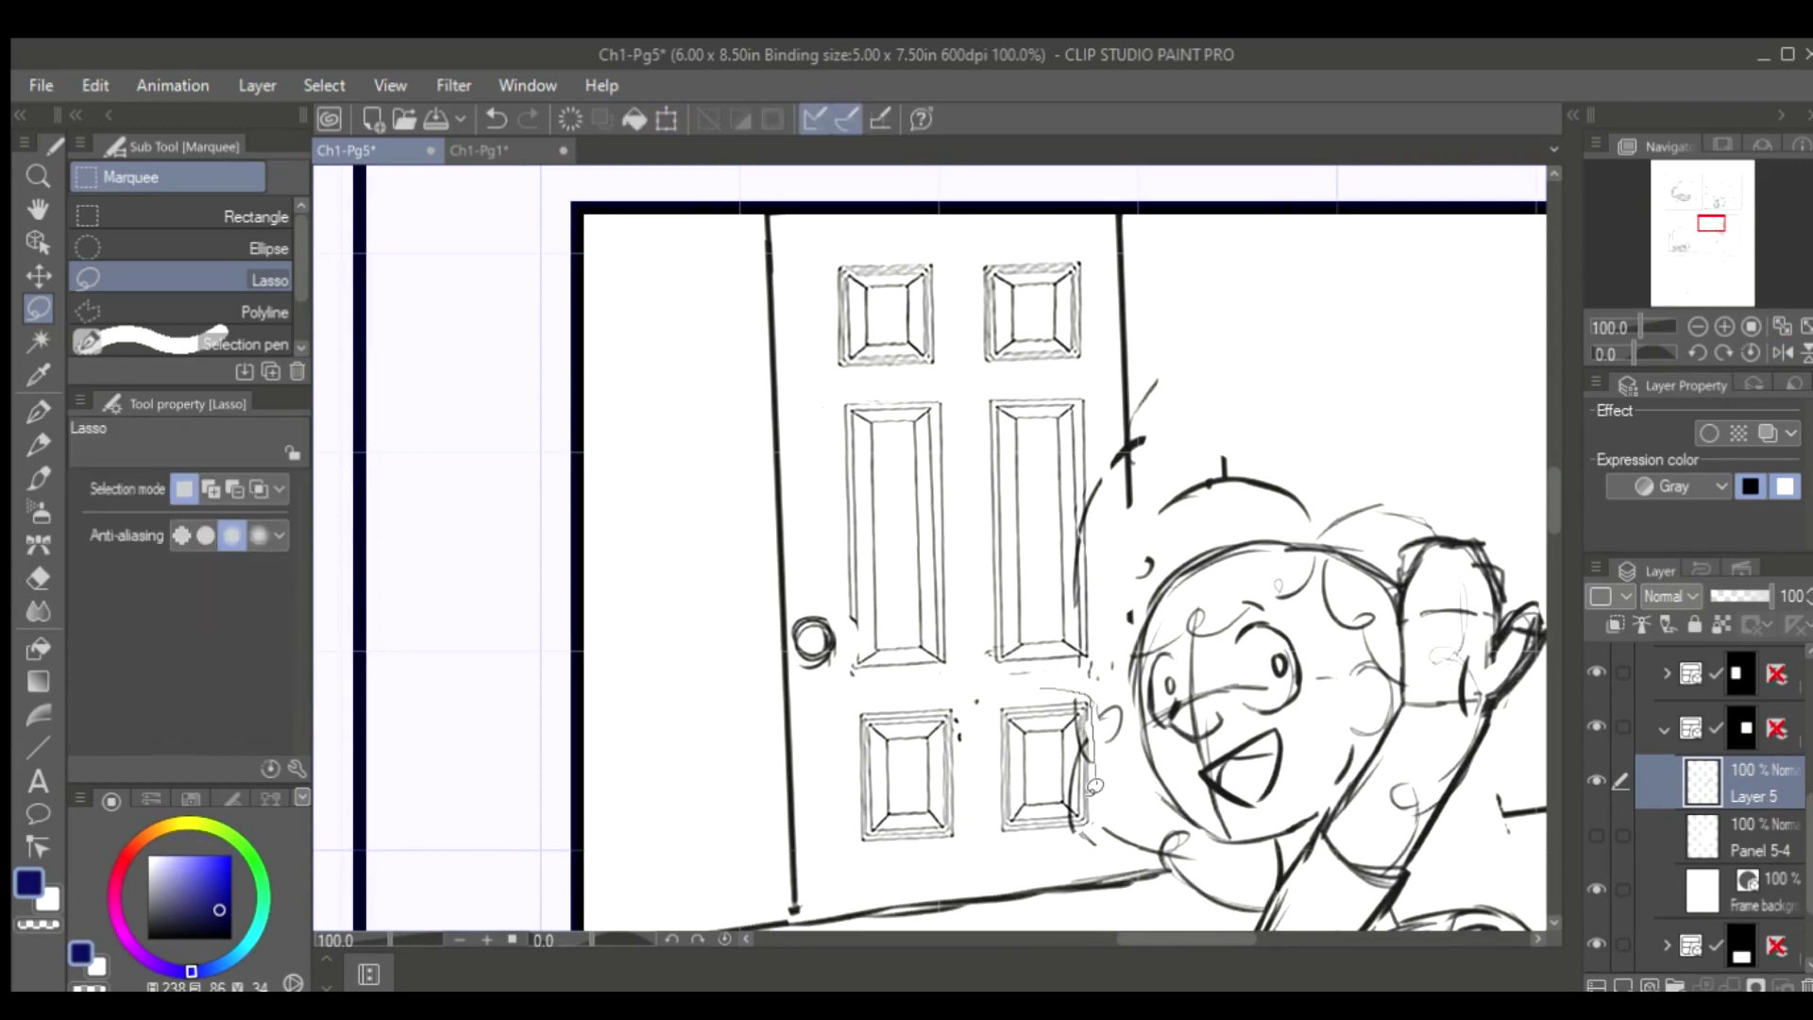
key("ctrl+t")
key("Return")
Lasso the two tall middle door panels together and rotate them about 0.3° to match the door's perspective
mouse_move(1085, 388)
left_mouse_down()
mouse_move(1029, 687)
mouse_move(1086, 402)
left_mouse_up()
key("ctrl+t")
key("h")
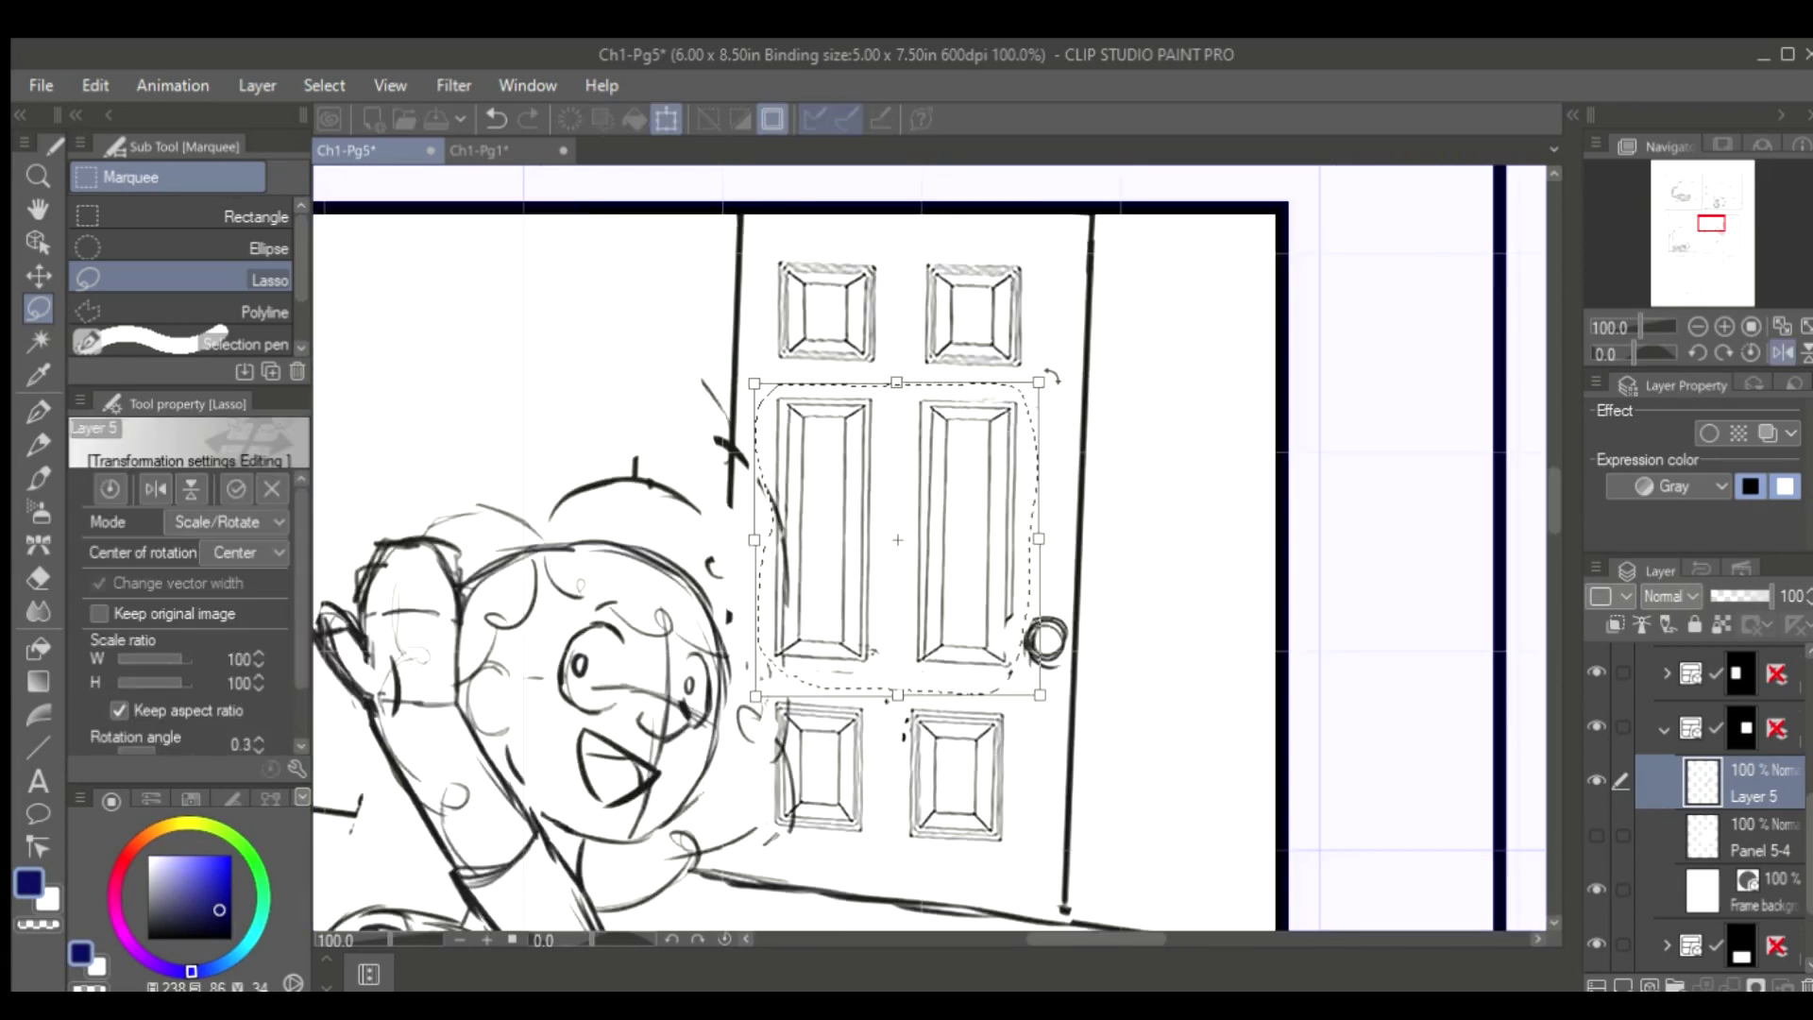
key("Return")
Lasso the two upper door panels and transform them into line with the tall panels below
left_click_drag(1049, 260, 1054, 368)
mouse_move(831, 237)
left_mouse_down()
mouse_move(755, 378)
mouse_move(902, 312)
left_mouse_up()
key("ctrl+t")
key("Return")
key("h")
scroll(1060, 357, "down", 3)
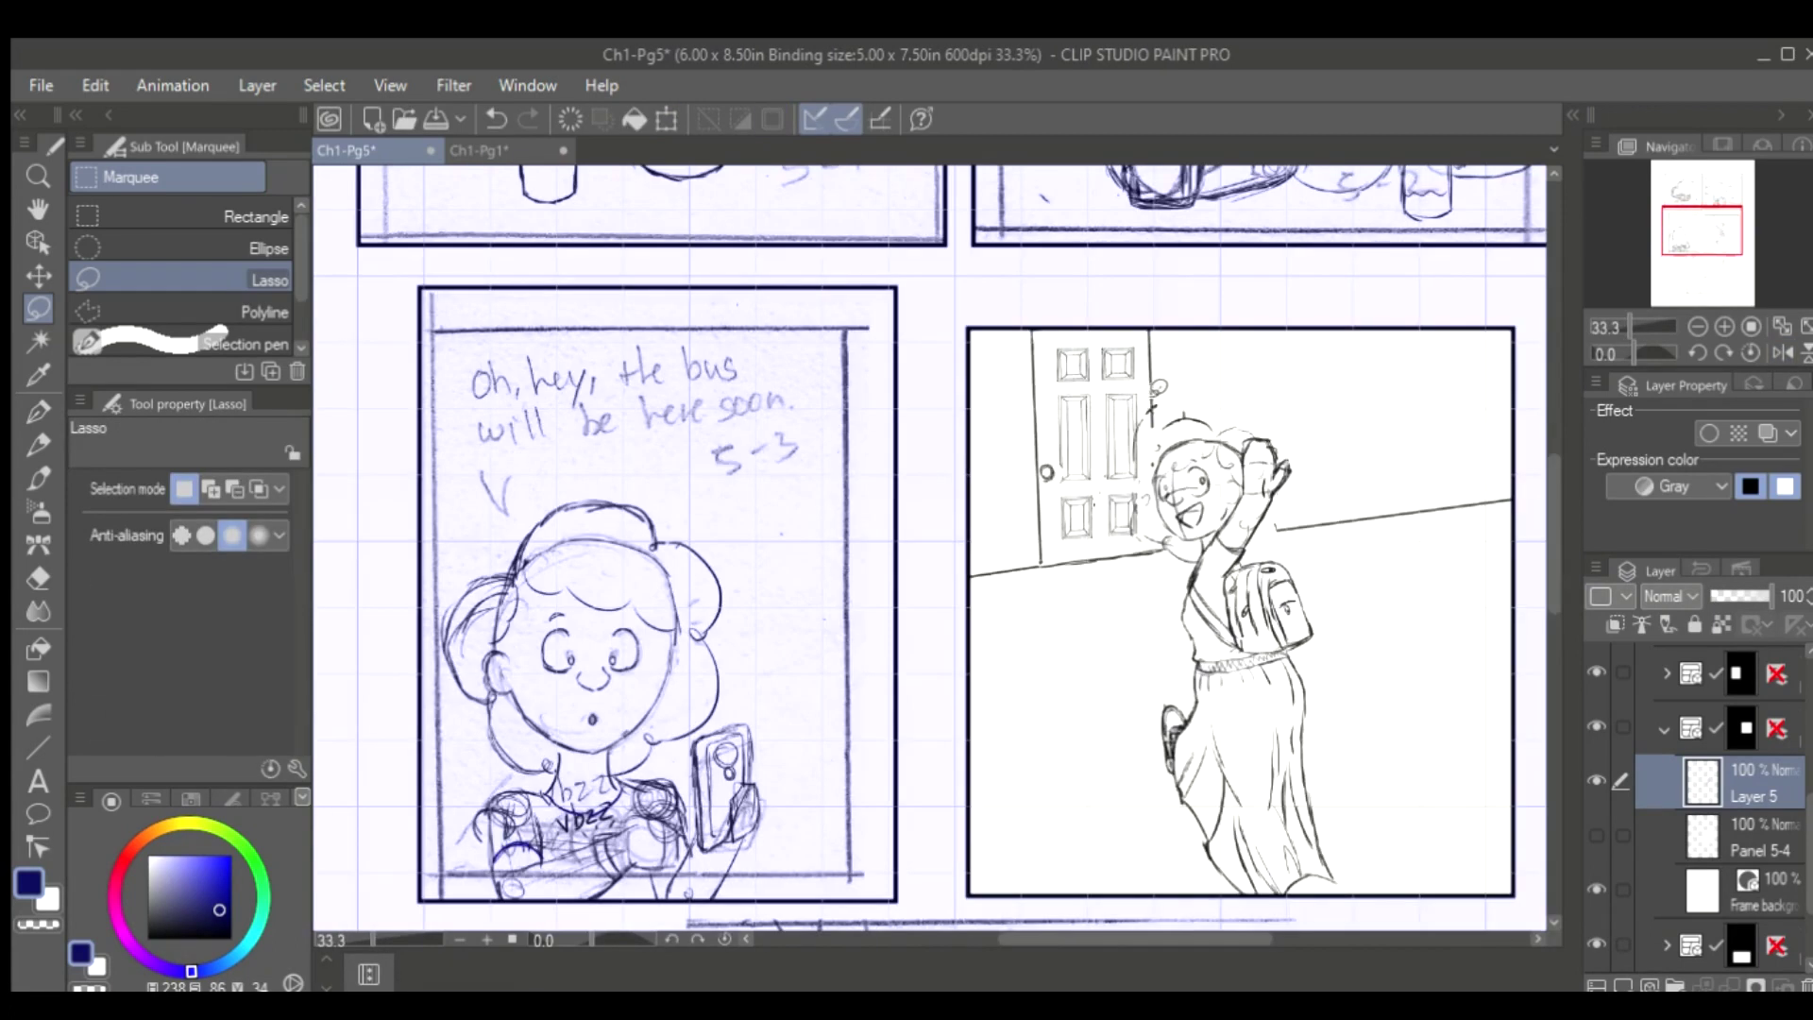
Draw the waving figure's full hair outline with curls and hatching using the Darker pencil, and save the page
scroll(1317, 446, "up", 4)
key("p")
left_click_drag(906, 388, 642, 368)
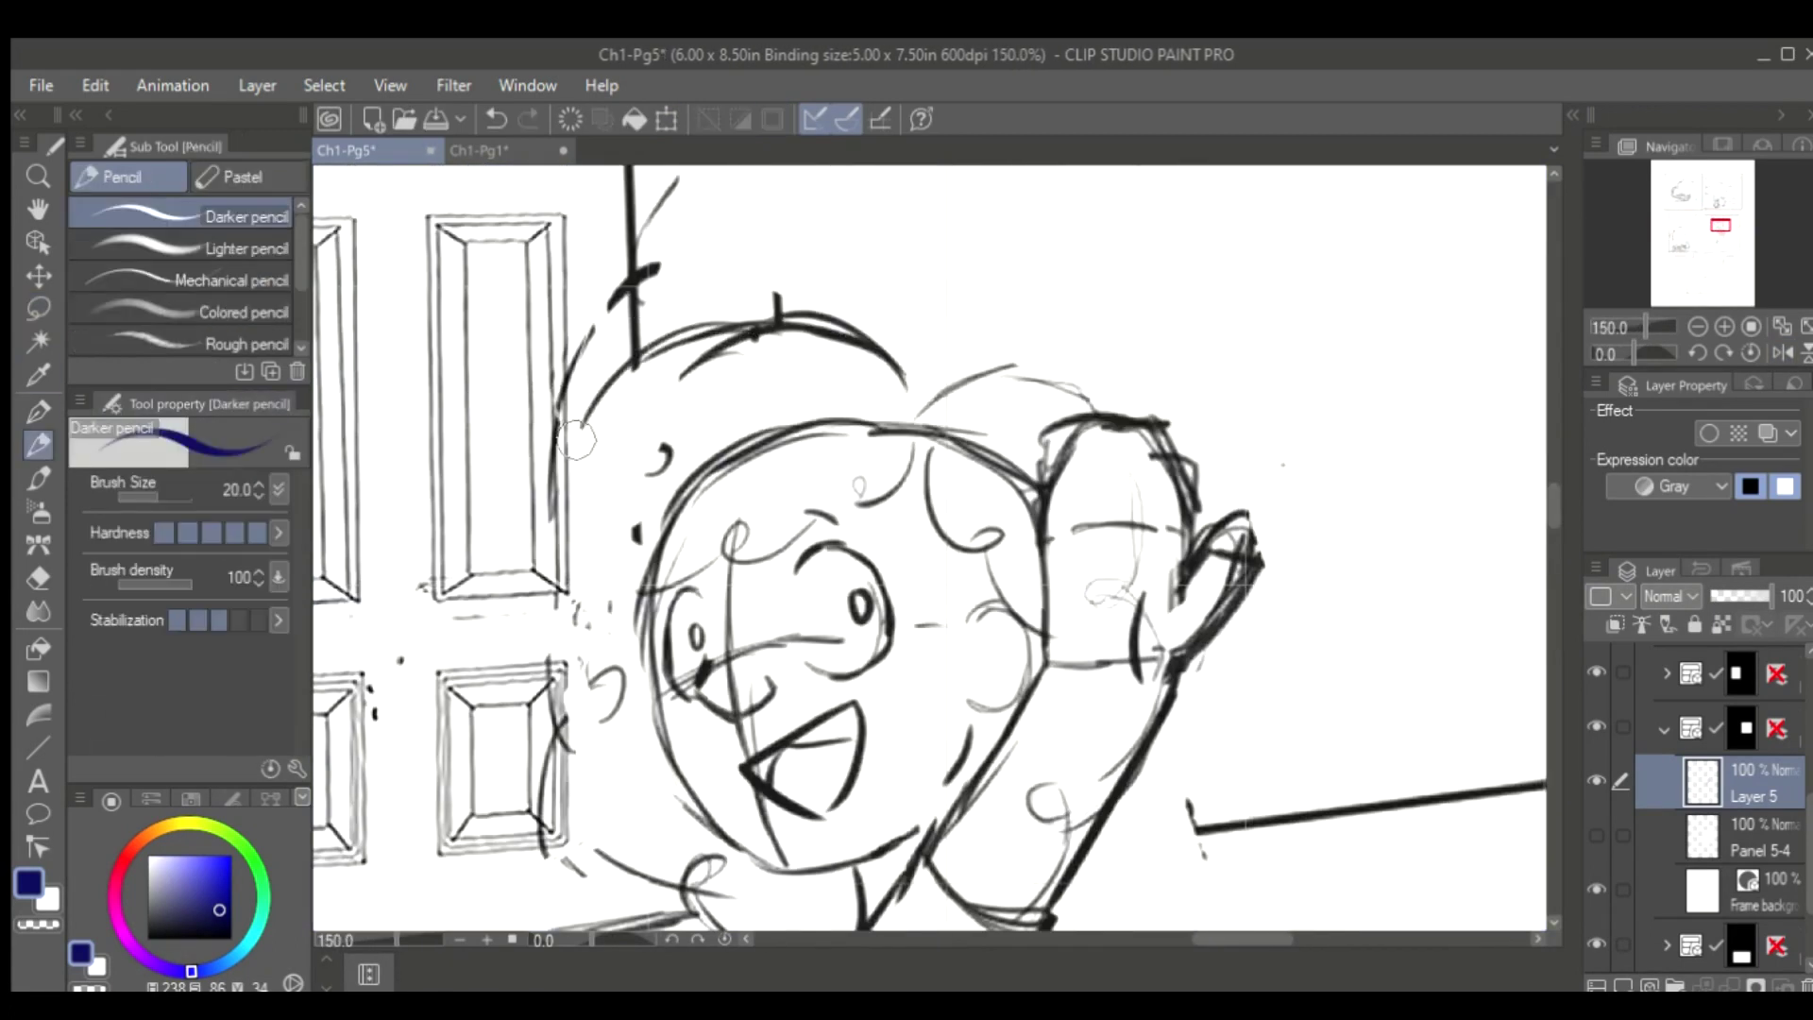
left_click_drag(1545, 491, 1549, 576)
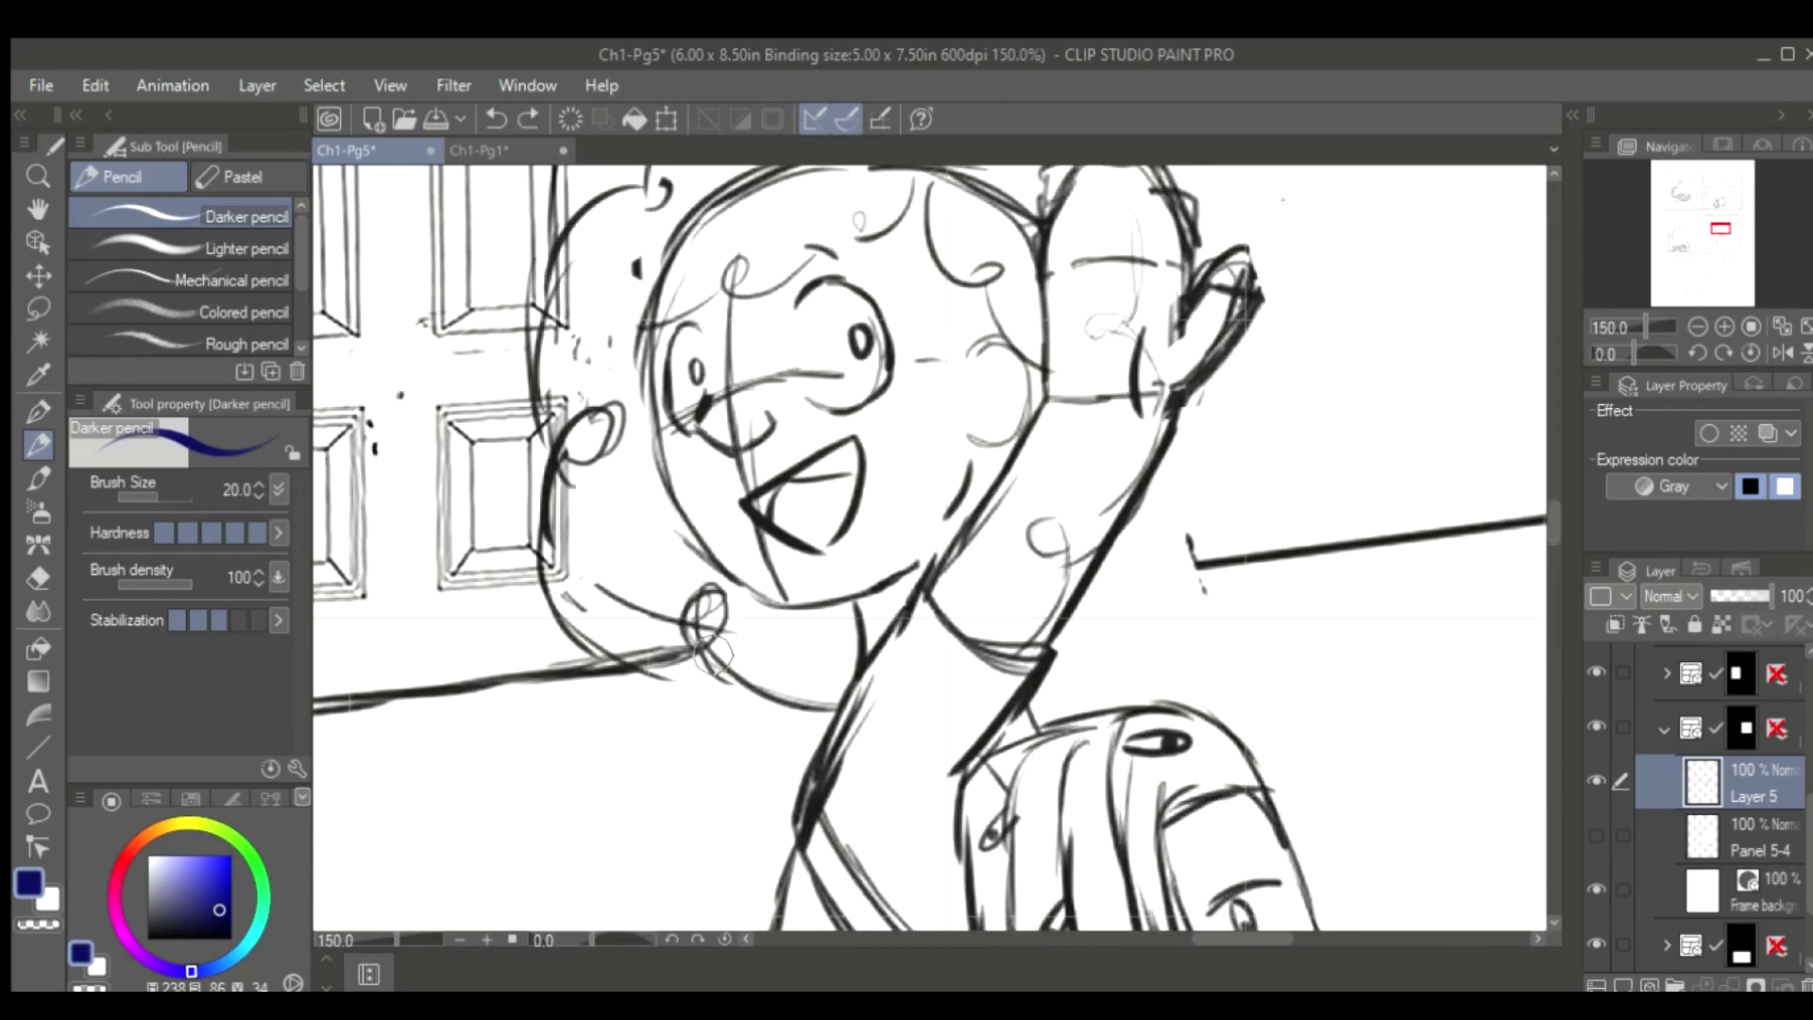
scroll(1047, 595, "down", 2)
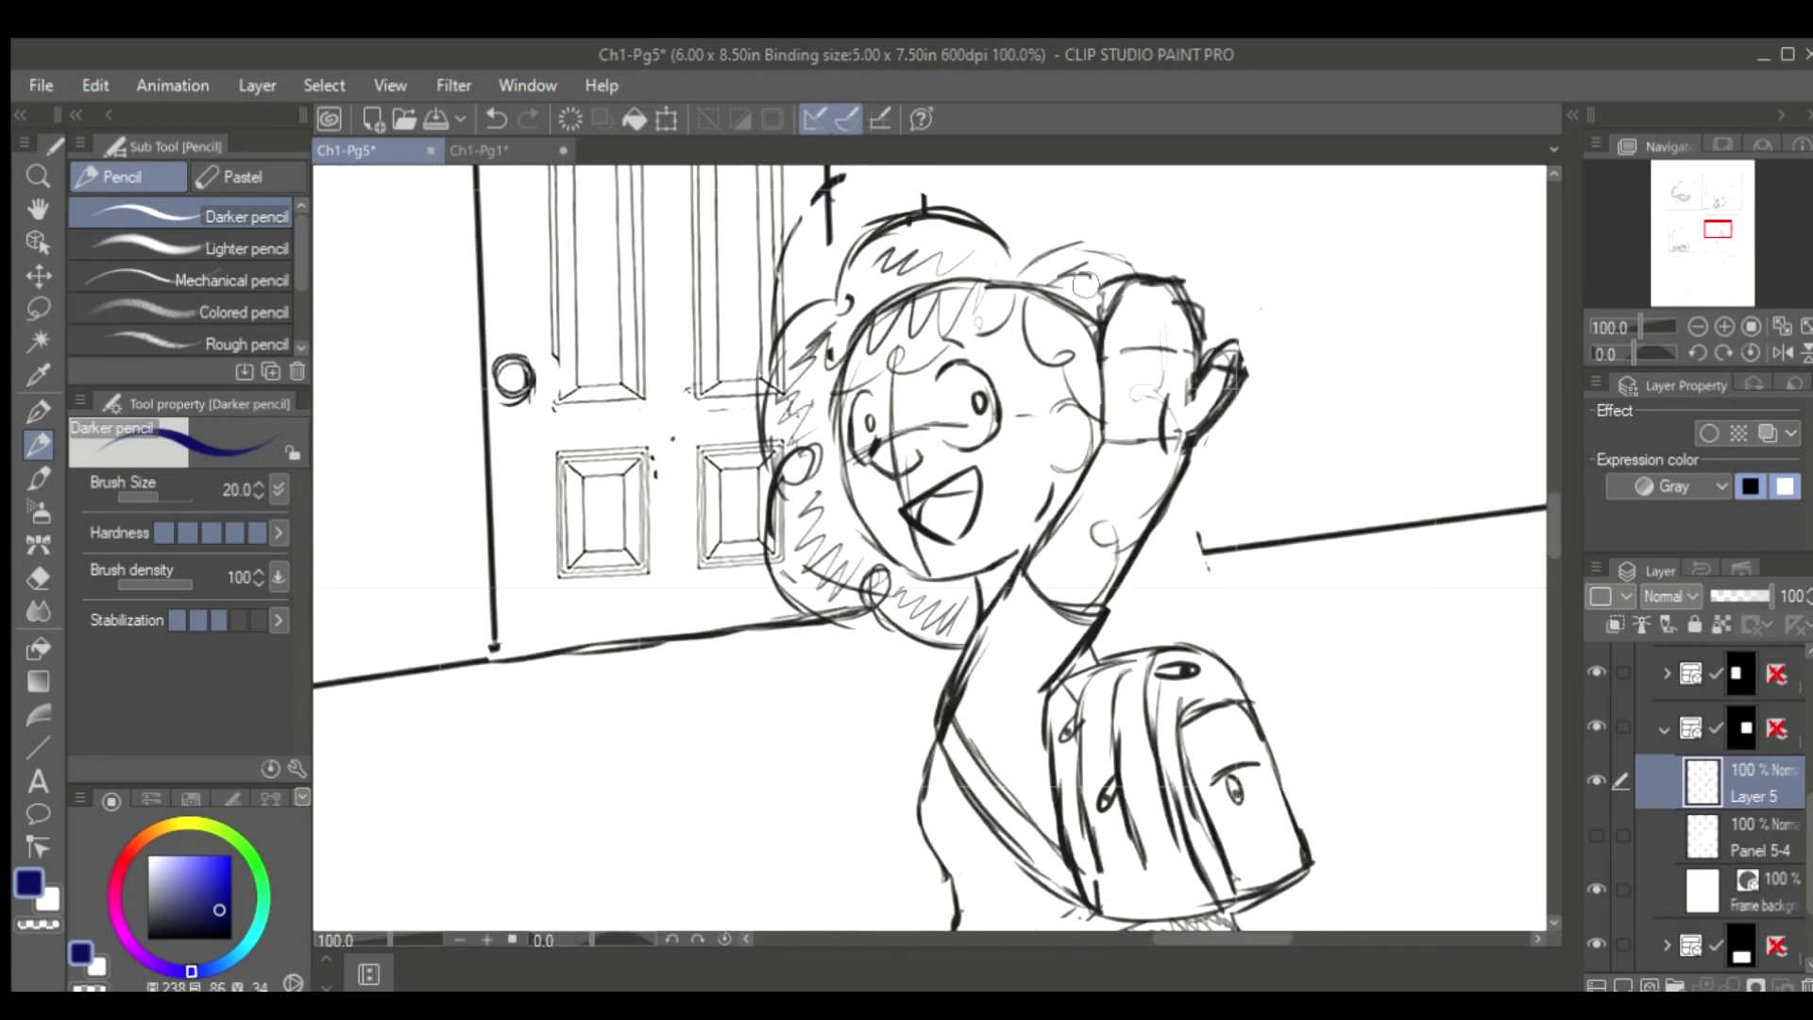
key("h")
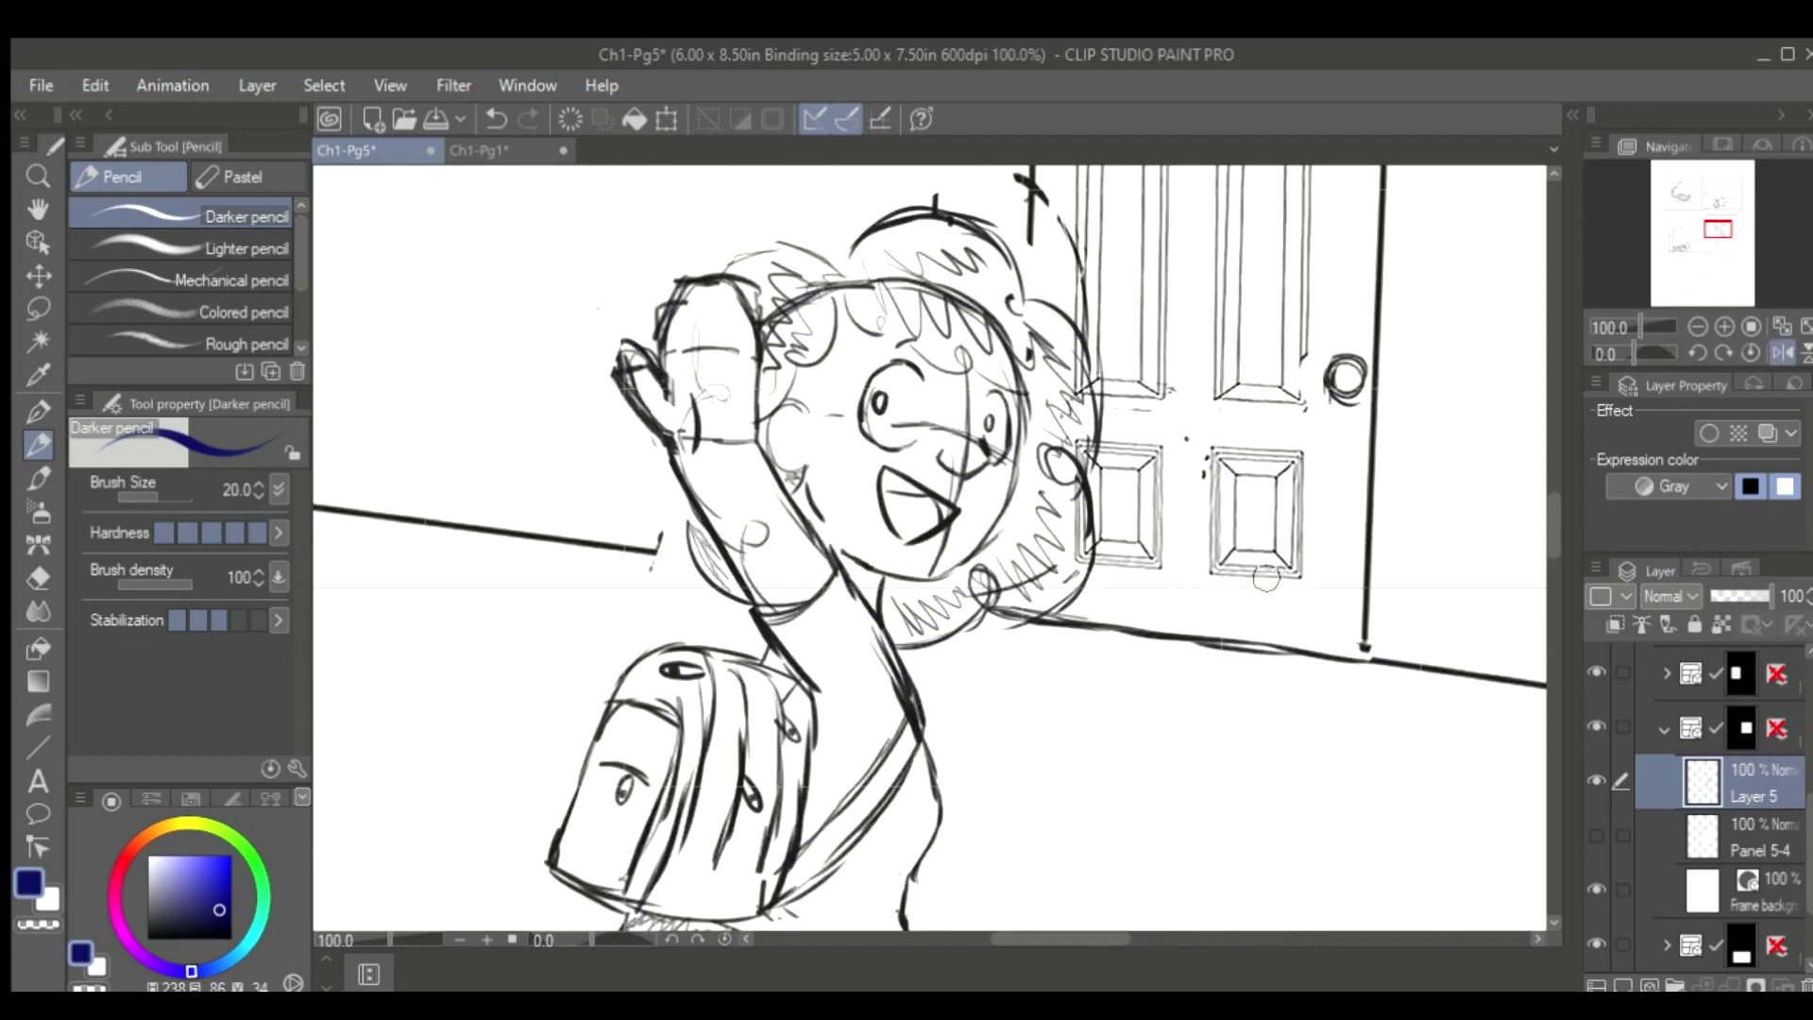
scroll(1549, 529, "down", 3)
key("ctrl+s")
Reposition the panel 5-4 artwork, then select the panel's frame border and raise its top edge
mouse_move(1555, 518)
left_mouse_down()
mouse_move(1554, 565)
mouse_move(1554, 546)
left_mouse_up()
left_click(38, 242)
left_click(831, 511)
left_click_drag(831, 511, 971, 511)
key("ctrl+z")
key("ctrl+t")
left_click_drag(1270, 361, 1245, 383)
left_click(803, 392)
mouse_move(845, 222)
left_mouse_down()
mouse_move(784, 170)
mouse_move(845, 194)
left_mouse_up()
key("h")
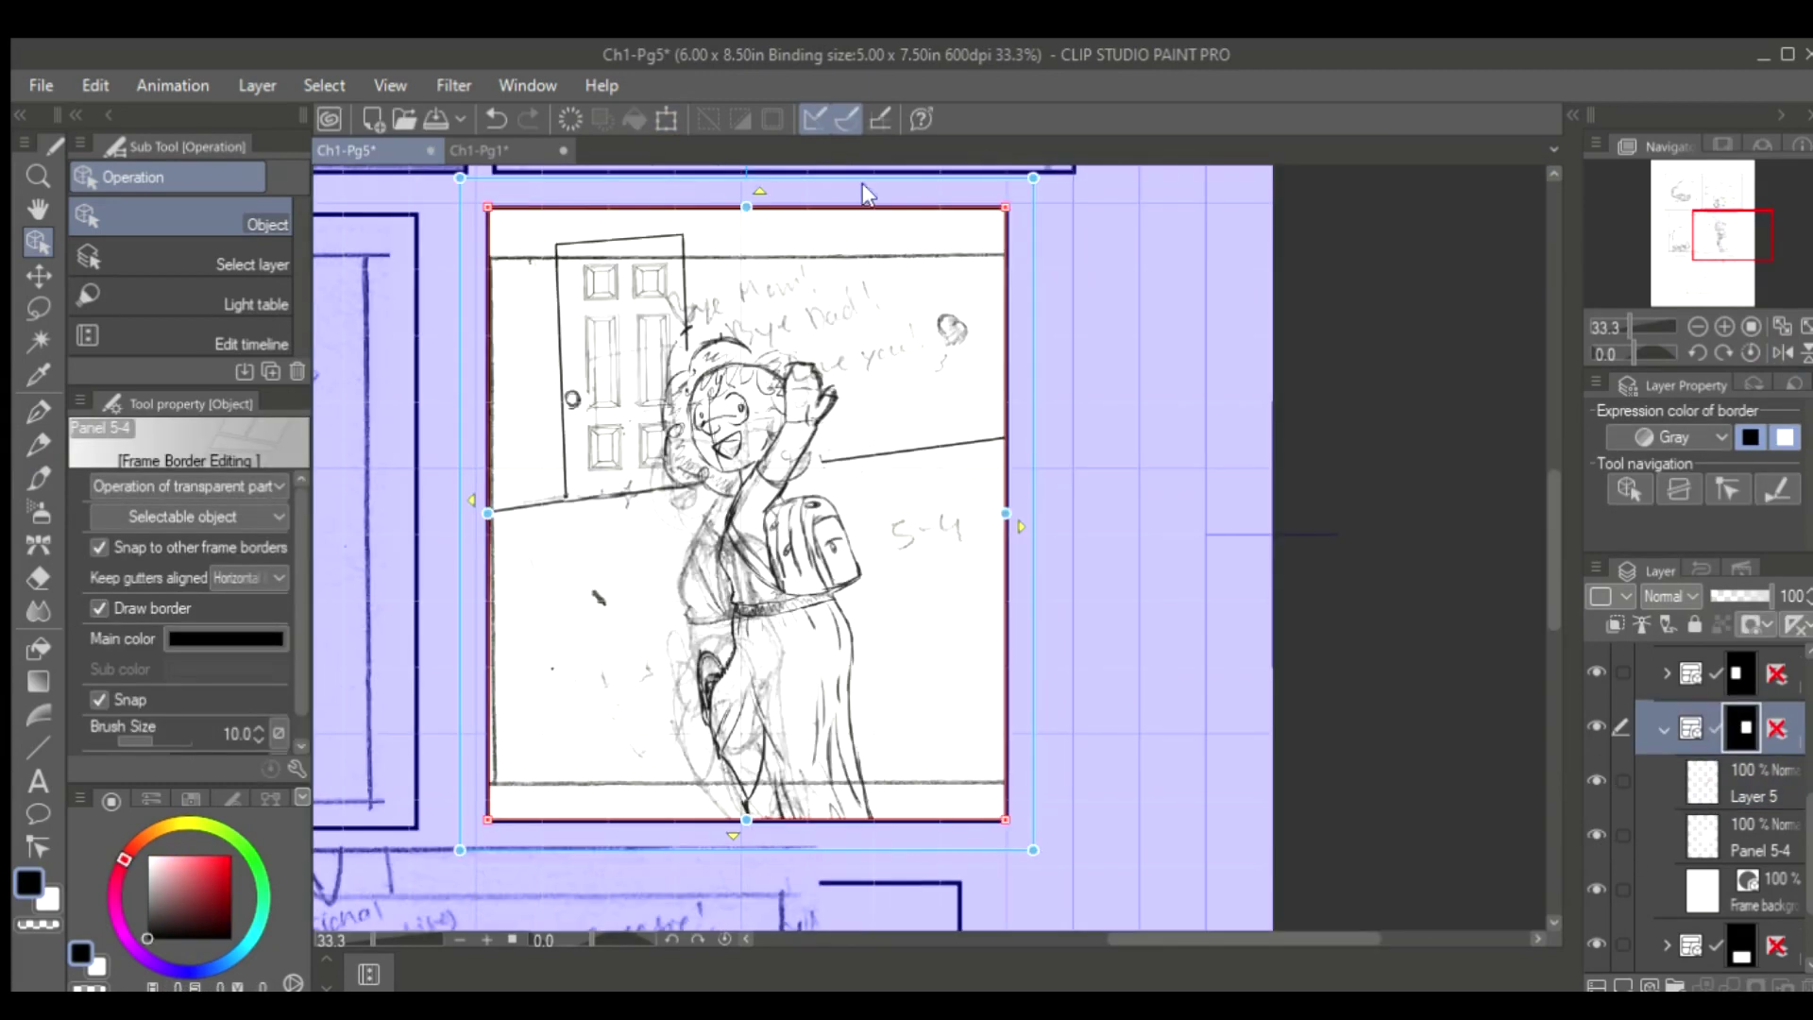
Extend the panel 5-4 frame on its backpack side, pull its door-side edge inward, and save the page
left_click_drag(1001, 194, 1051, 181)
left_click_drag(490, 510, 537, 510)
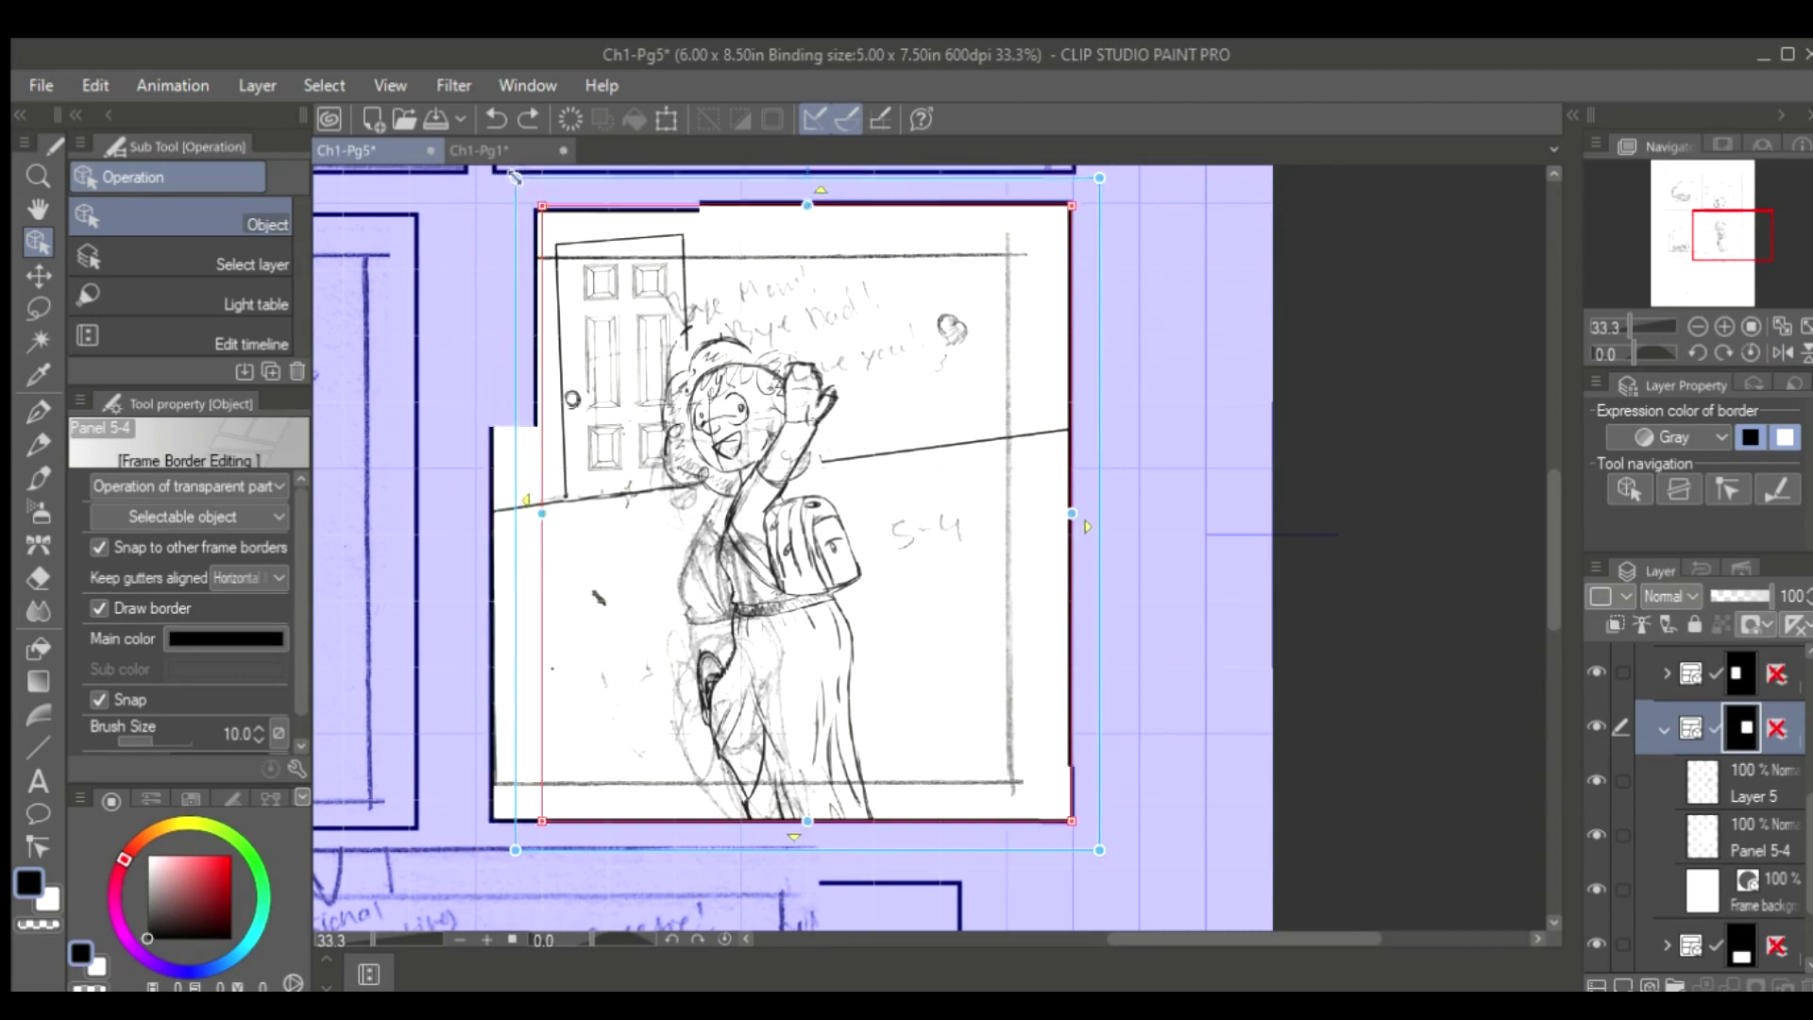
scroll(1625, 742, "up", 1)
key("ctrl+s")
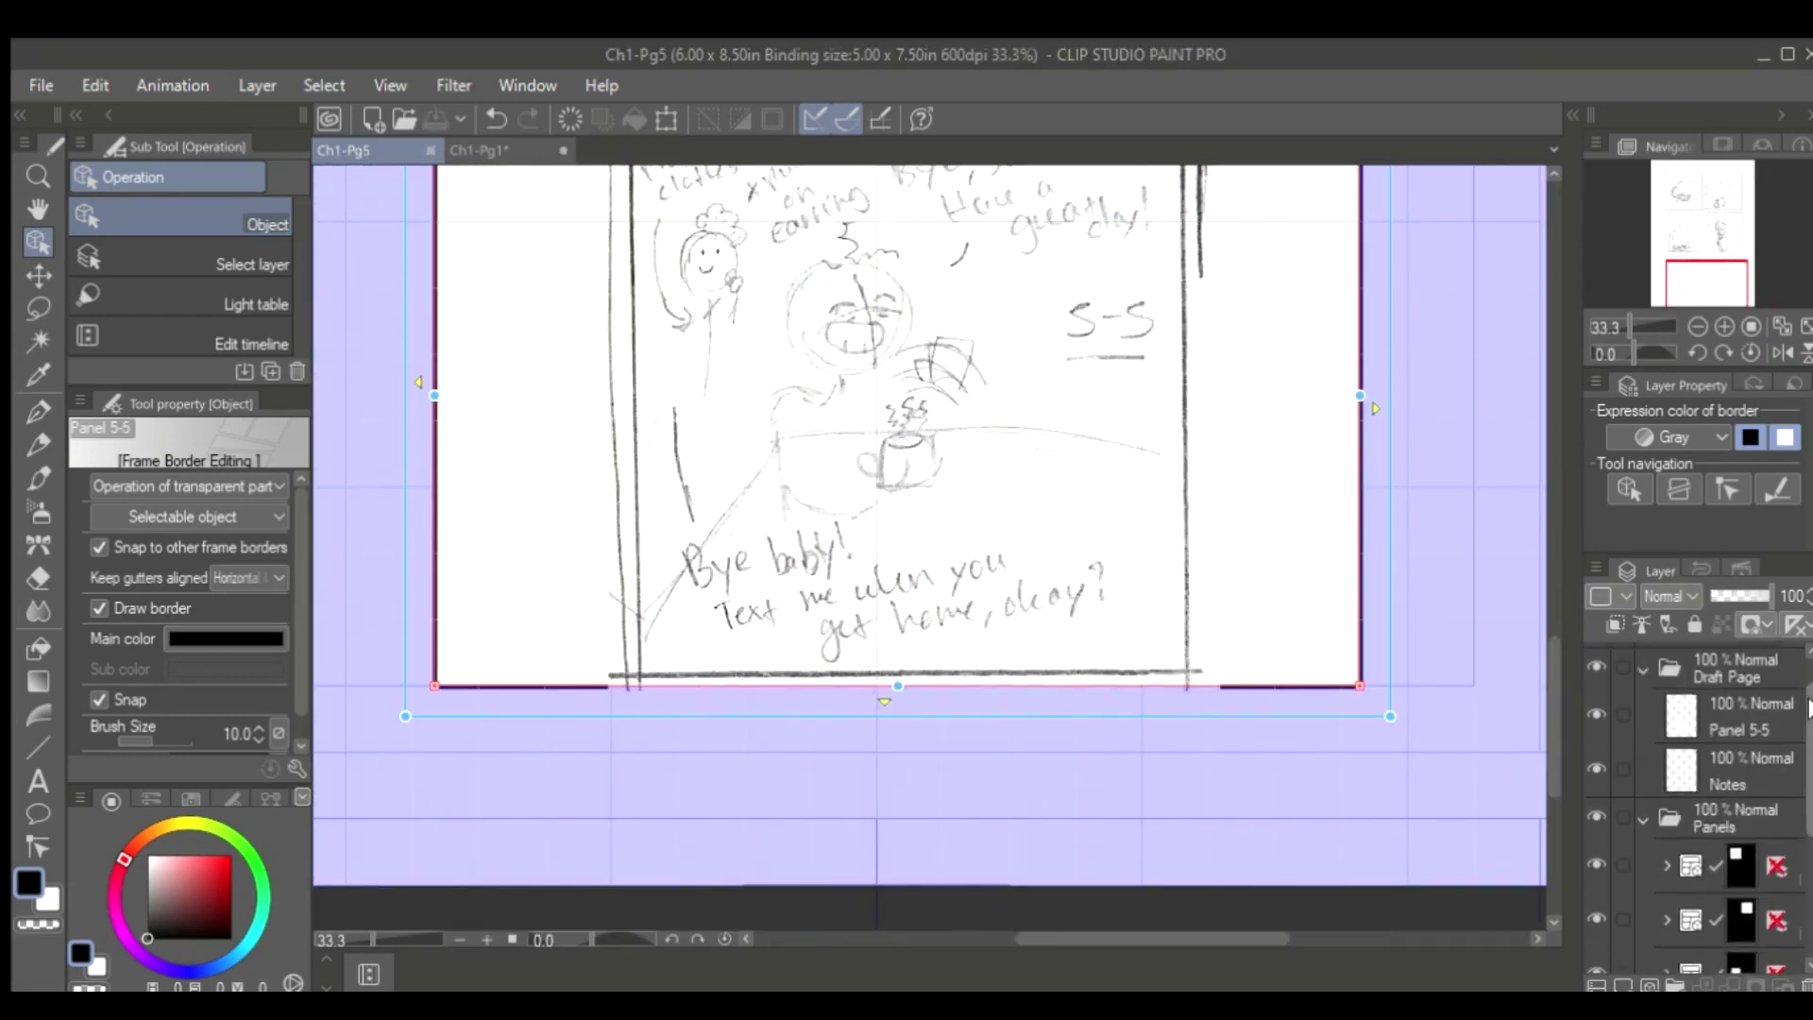
Move the Panel 5-5 draft layer into the bottom panel's frame folder and save the page
left_click_drag(1748, 720, 1753, 805)
scroll(1396, 579, "up", 3)
key("ctrl+s")
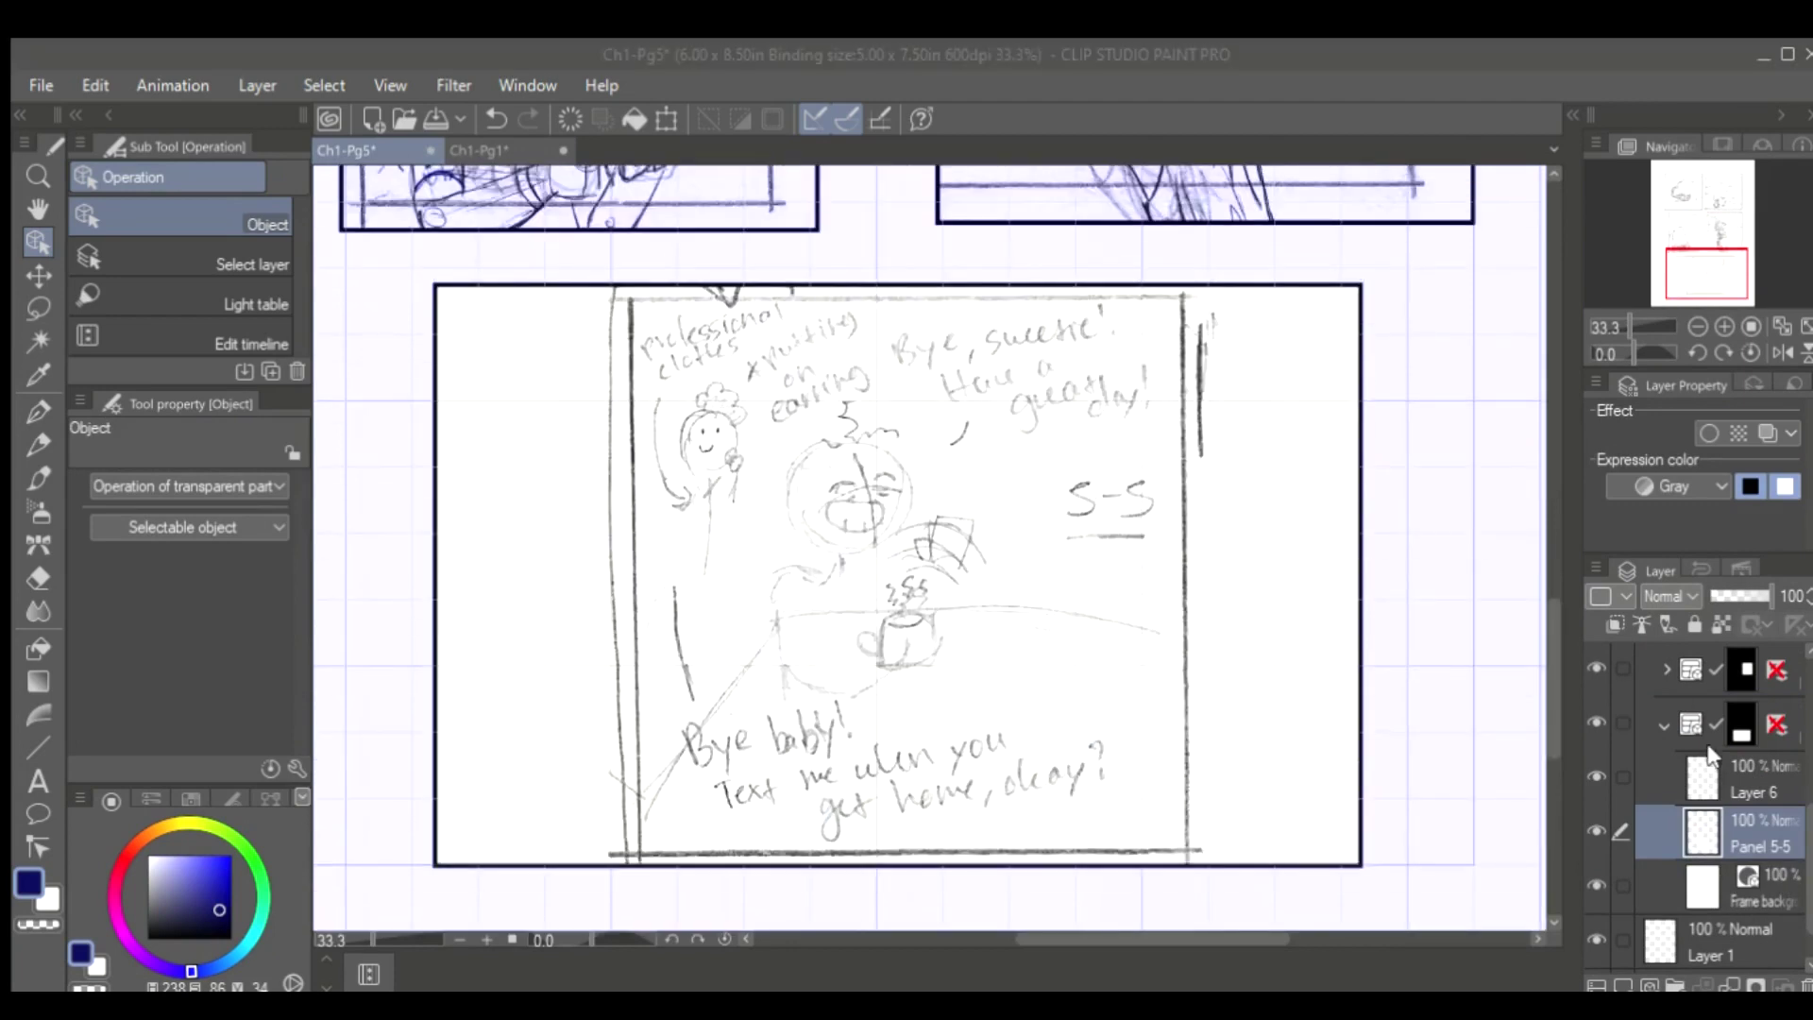
On Layer 6, draw the panel 5-5 character's round head and curved face guidelines with the Darker pencil
key("ctrl+plus")
key("alt+bracketright")
left_click(36, 413)
left_click(38, 444)
key("ctrl+plus")
left_click_drag(829, 498, 772, 784)
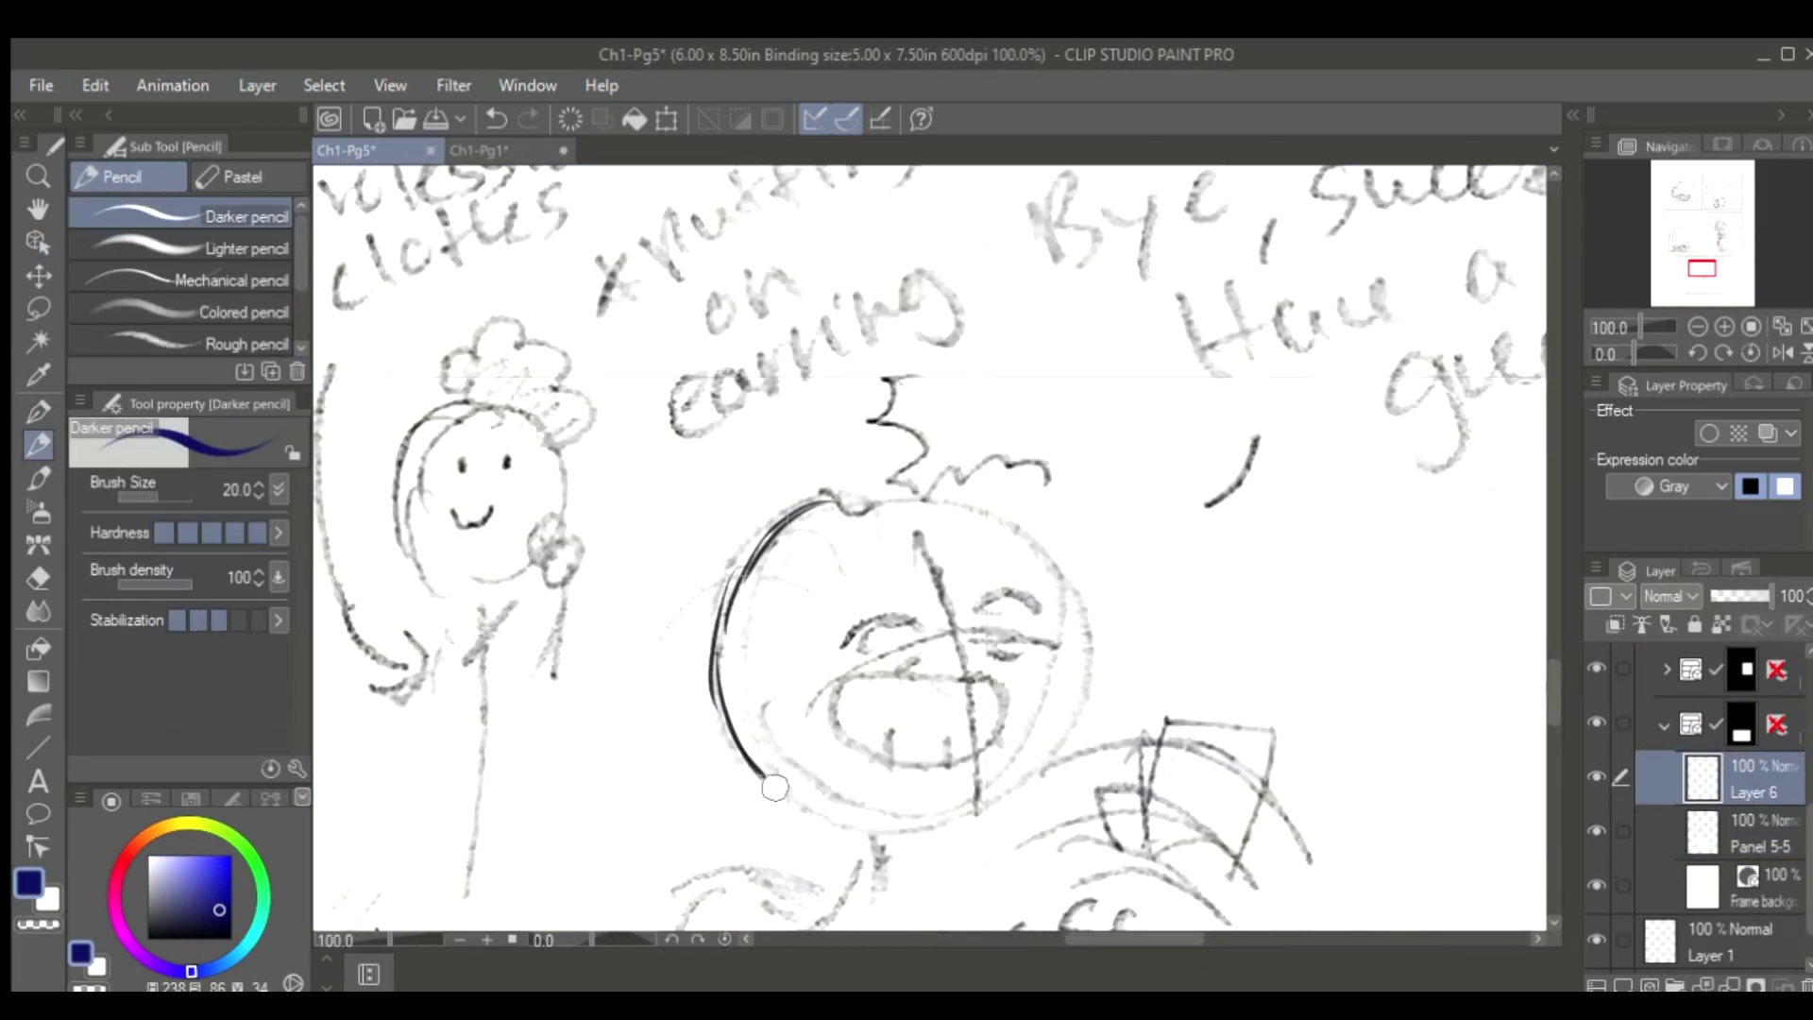
left_click_drag(982, 761, 977, 803)
left_click_drag(1065, 639, 830, 661)
key("h")
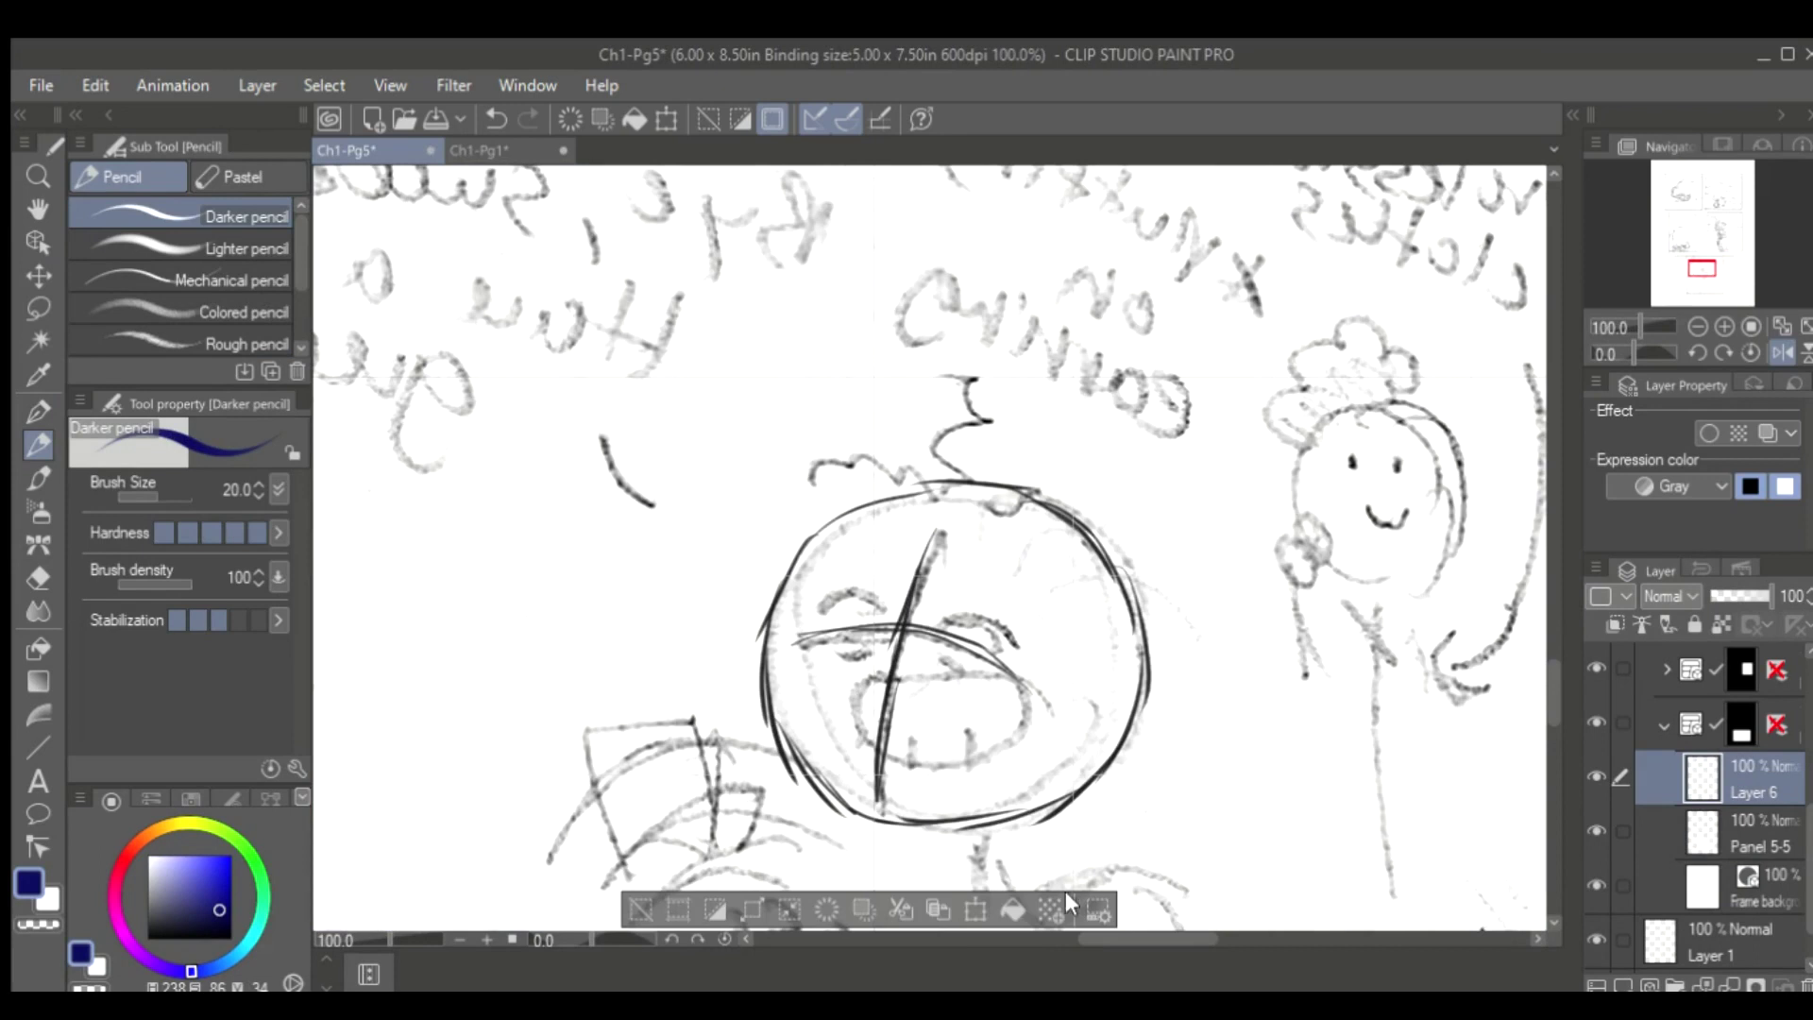
Refine the head outline and jaw, then draw the ear, closed smiling eyes and open toothy mouth over the sketch
mouse_move(802, 540)
left_mouse_down()
mouse_move(747, 728)
mouse_move(822, 802)
left_mouse_up()
key("h")
left_click_drag(746, 704, 822, 810)
left_click_drag(1012, 829, 1085, 718)
left_click_drag(1063, 548, 921, 487)
left_click_drag(718, 590, 746, 727)
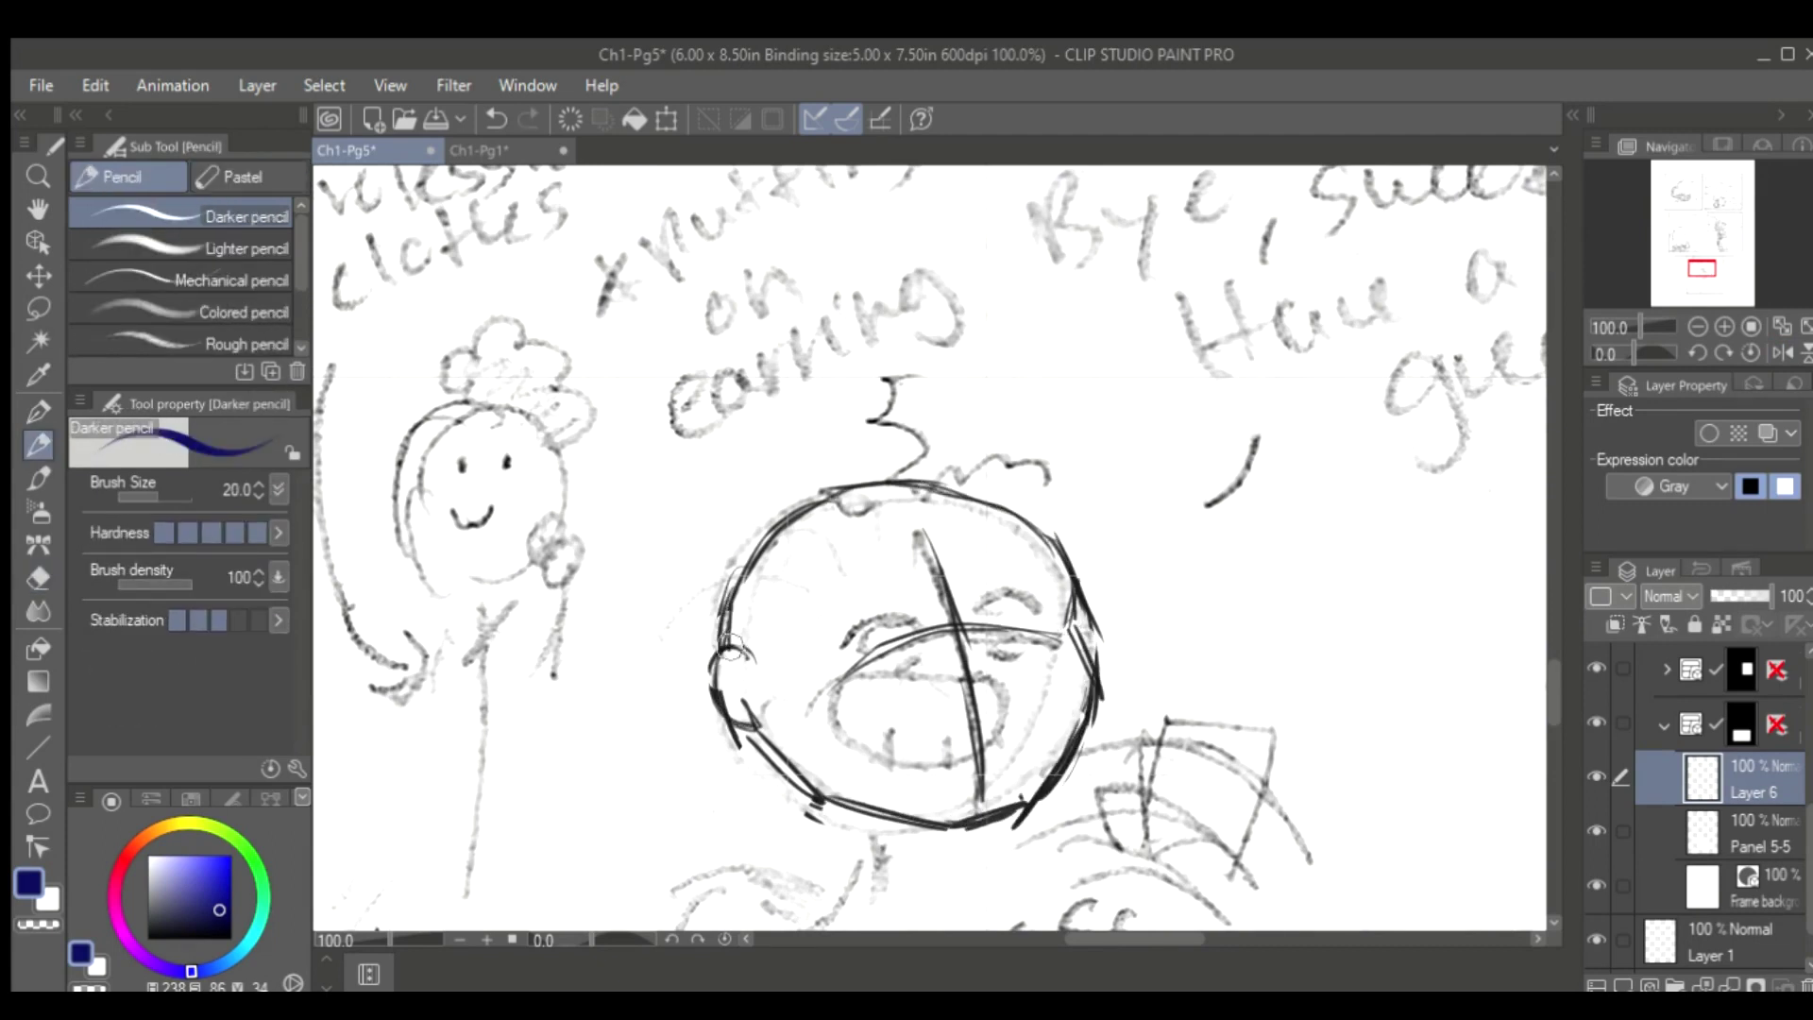
scroll(944, 613, "up", 3)
key("h")
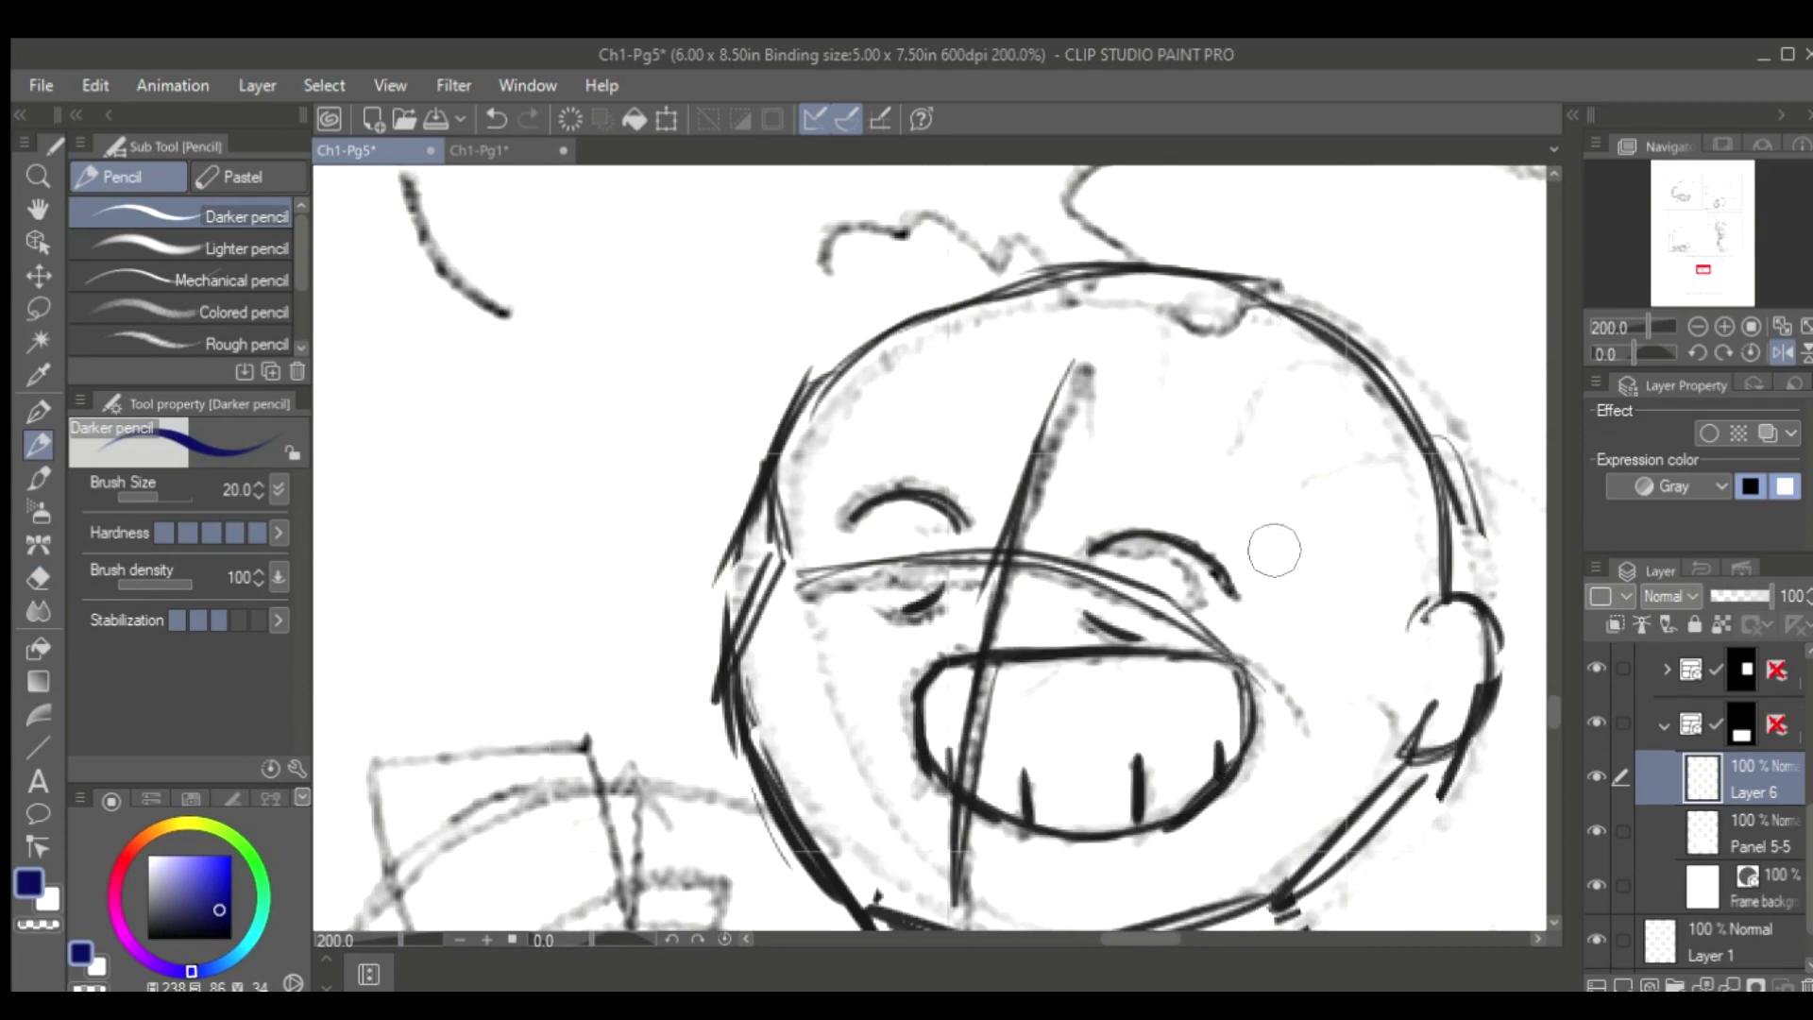
Draw the curly hair along the top of the head and start the neck and shoulder lines
scroll(1275, 550, "up", 3)
left_click_drag(1086, 510, 1160, 325)
scroll(1503, 712, "down", 3)
scroll(1384, 707, "down", 5)
scroll(1133, 567, "up", 5)
key("ctrl+z")
scroll(1022, 658, "down", 3)
scroll(1316, 802, "left", 5)
key("h")
scroll(1228, 756, "down", 5)
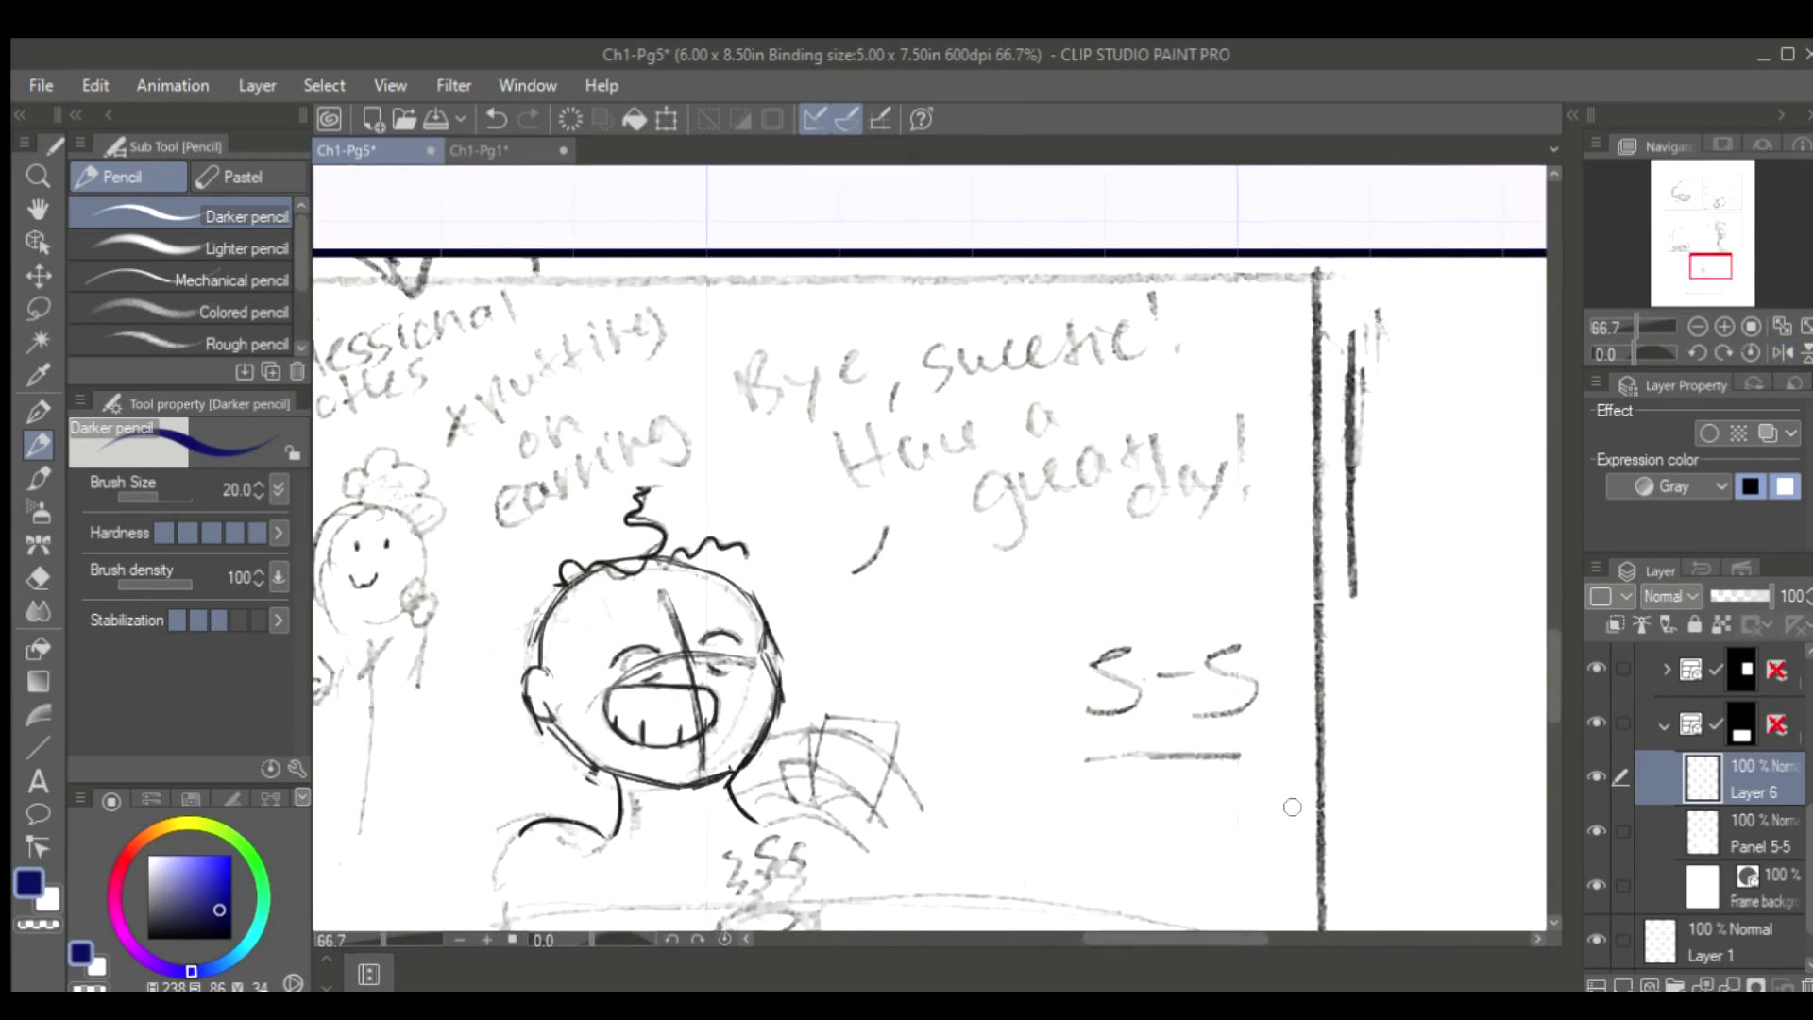
Draw the character's collar mark, shoulders and arm, plus a steaming mug beside the curled fingers
scroll(961, 803, "up", 4)
left_click_drag(904, 789, 987, 784)
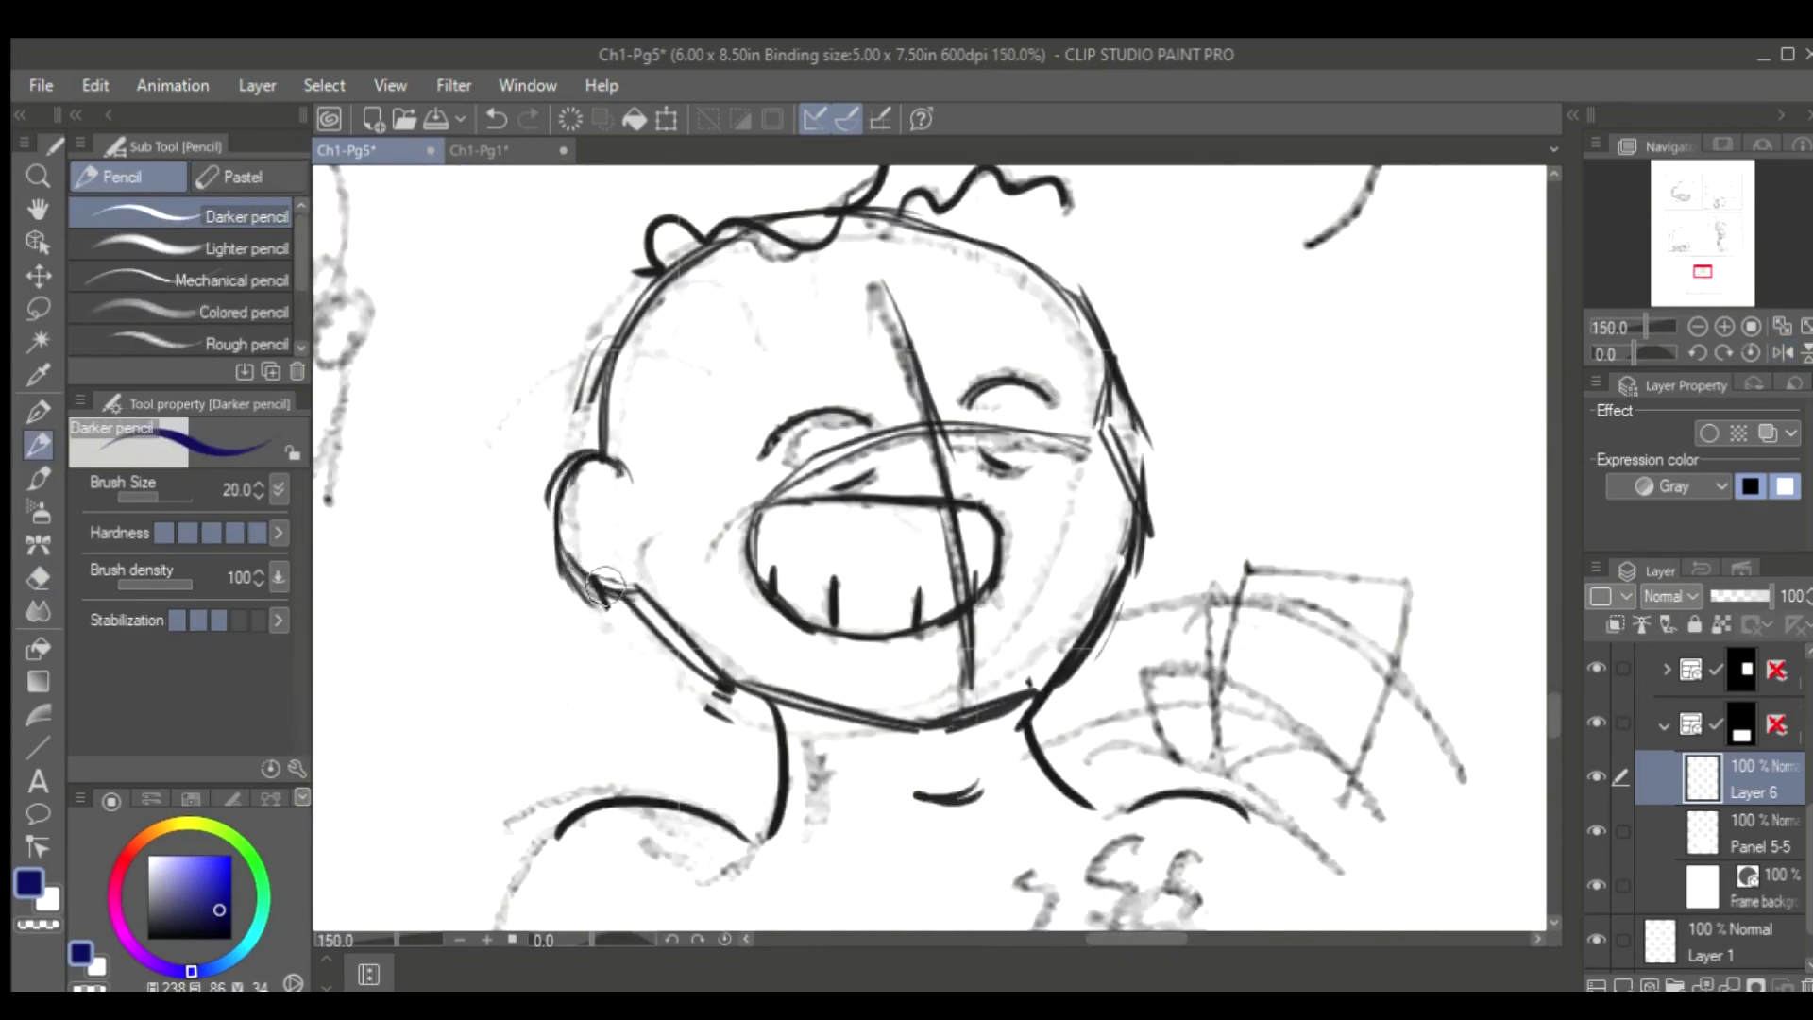
scroll(1017, 488, "down", 3)
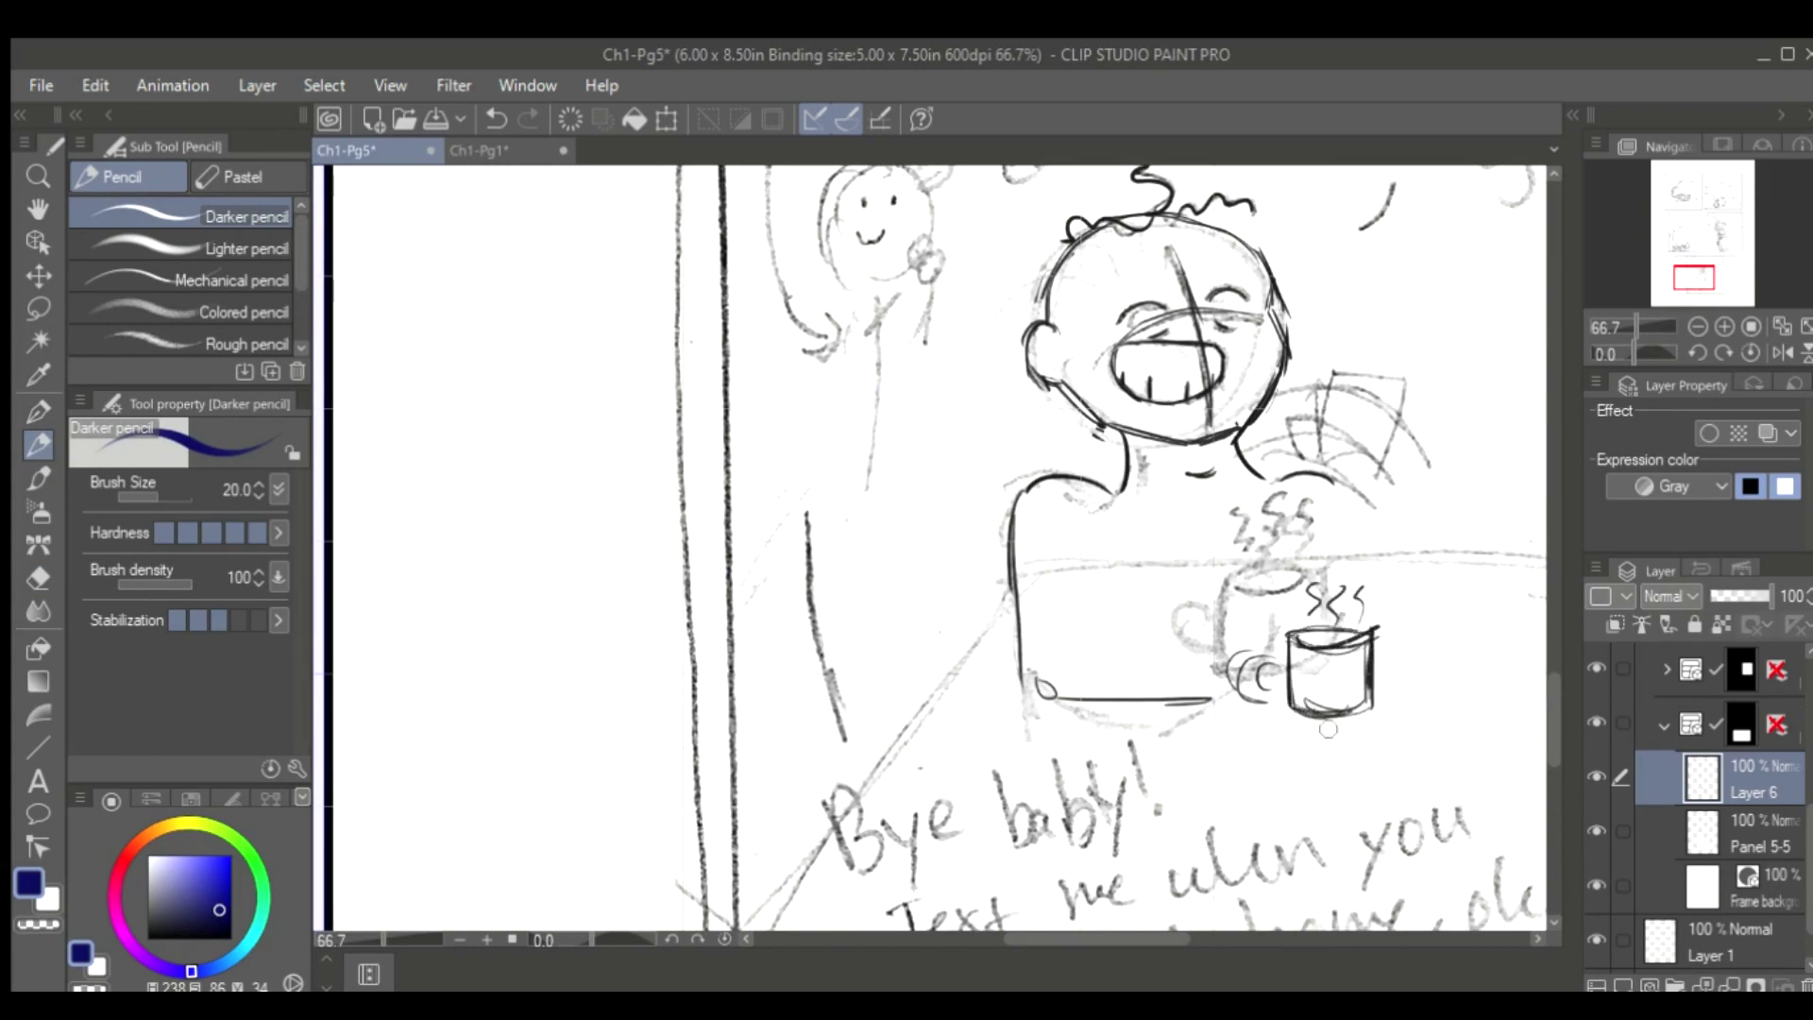
Try lettering a coffee word on the front of the mug, then undo the lettering strokes
scroll(1328, 729, "up", 6)
left_click_drag(1173, 634, 1146, 701)
left_click_drag(1132, 663, 1177, 662)
left_click_drag(1186, 669, 1228, 697)
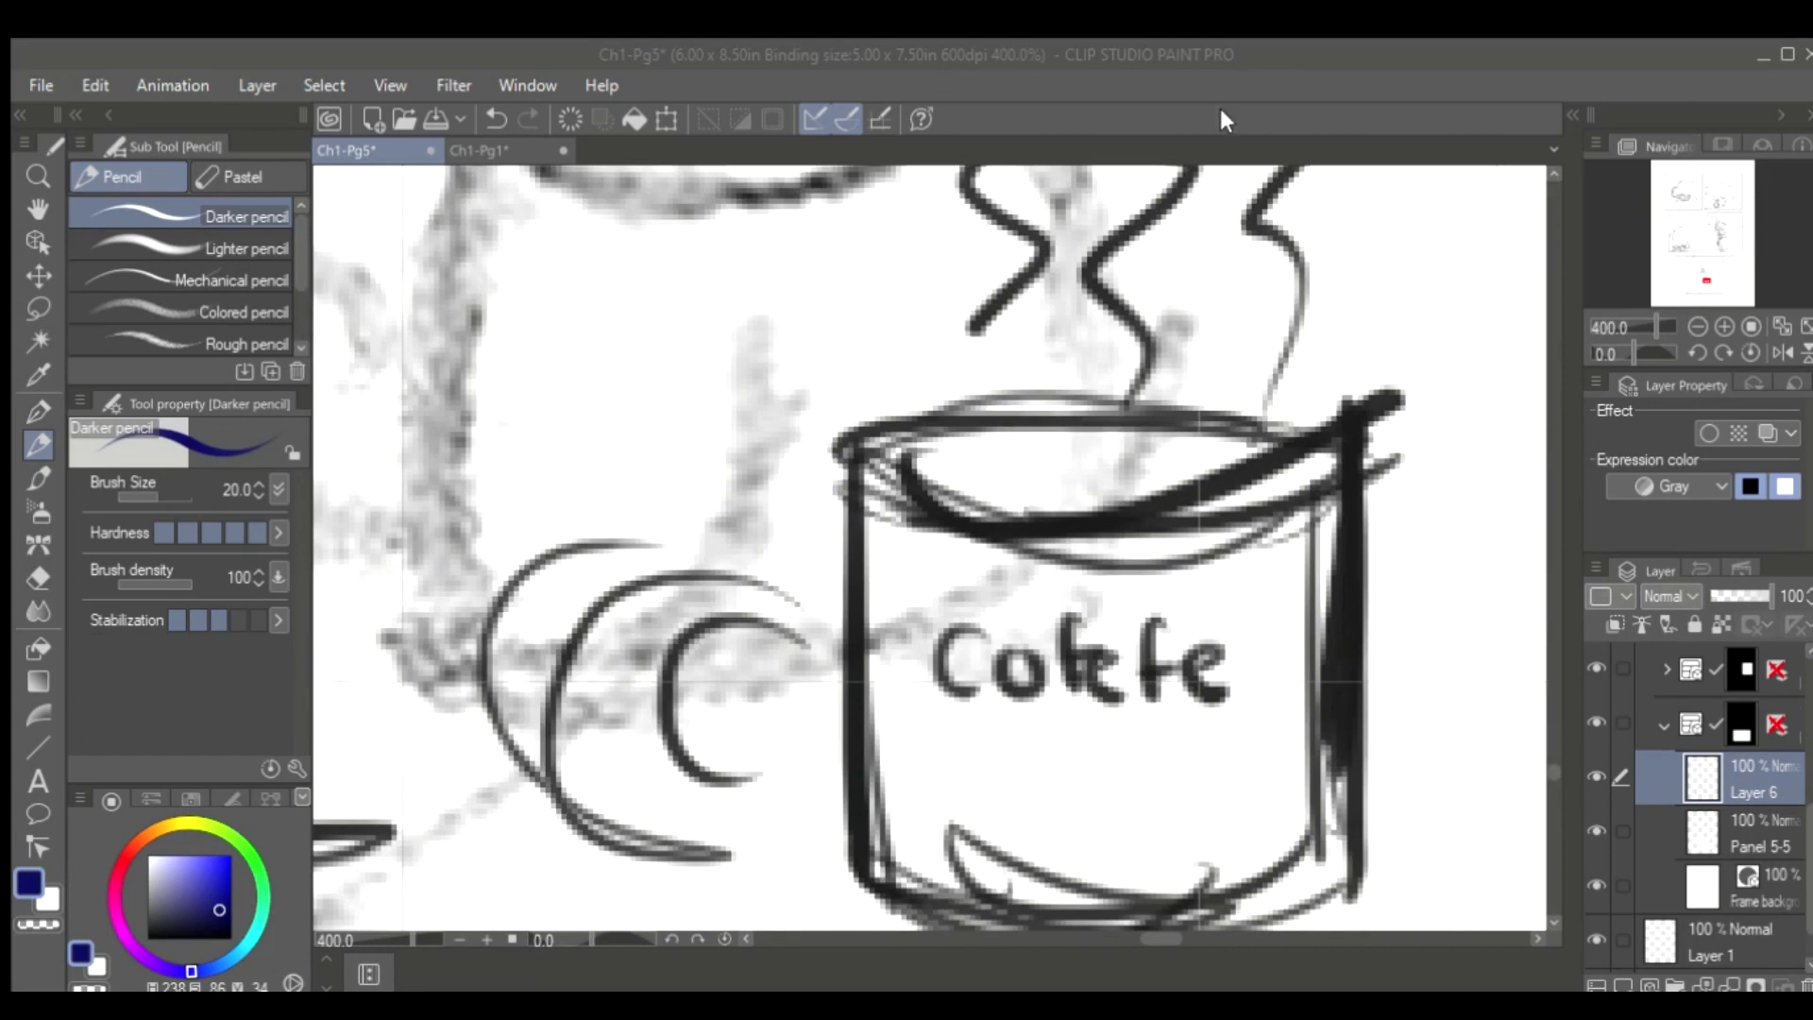
key("ctrl+z")
key("ctrl+z")
key("ctrl+z")
key("ctrl+z")
key("ctrl+z")
key("ctrl+z")
key("ctrl+z")
Letter "Covfefe" across the front of the mug, shrink the word slightly to fit, and cross its f's
left_click_drag(943, 676, 1308, 699)
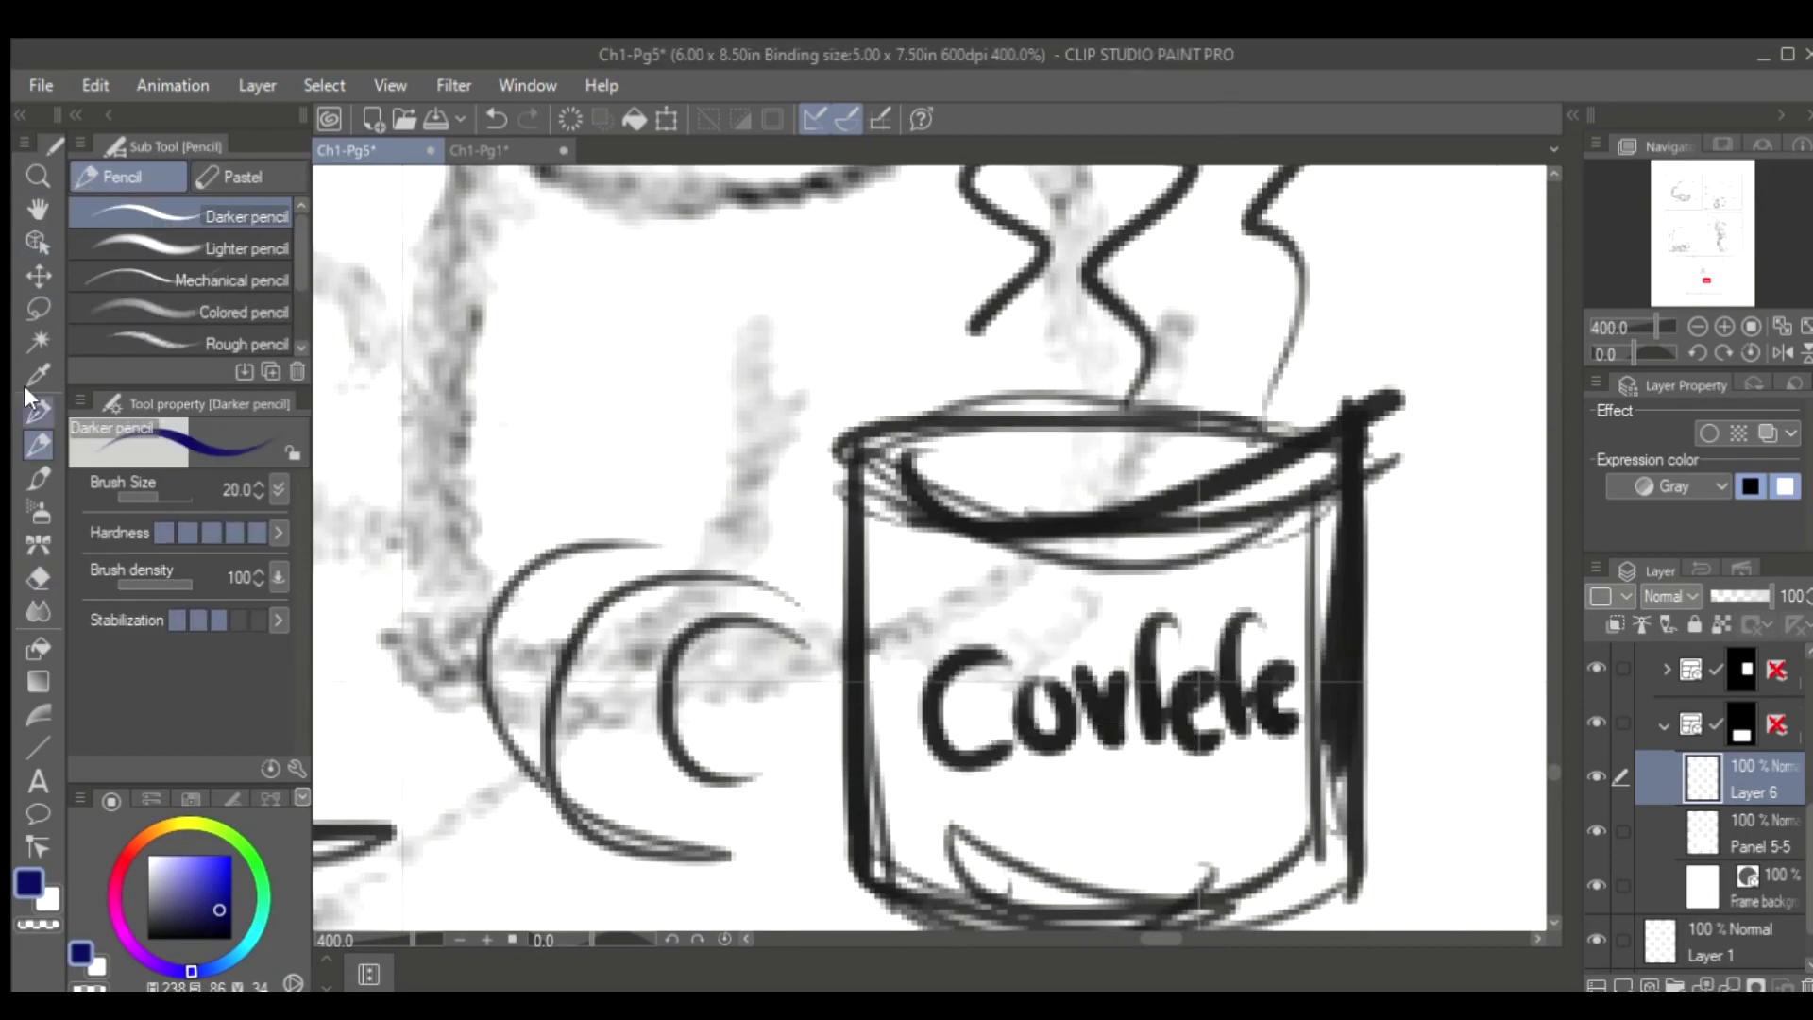
left_click(38, 308)
left_click_drag(898, 661, 902, 652)
key("ctrl+t")
left_click_drag(1303, 826, 1270, 803)
key("Return")
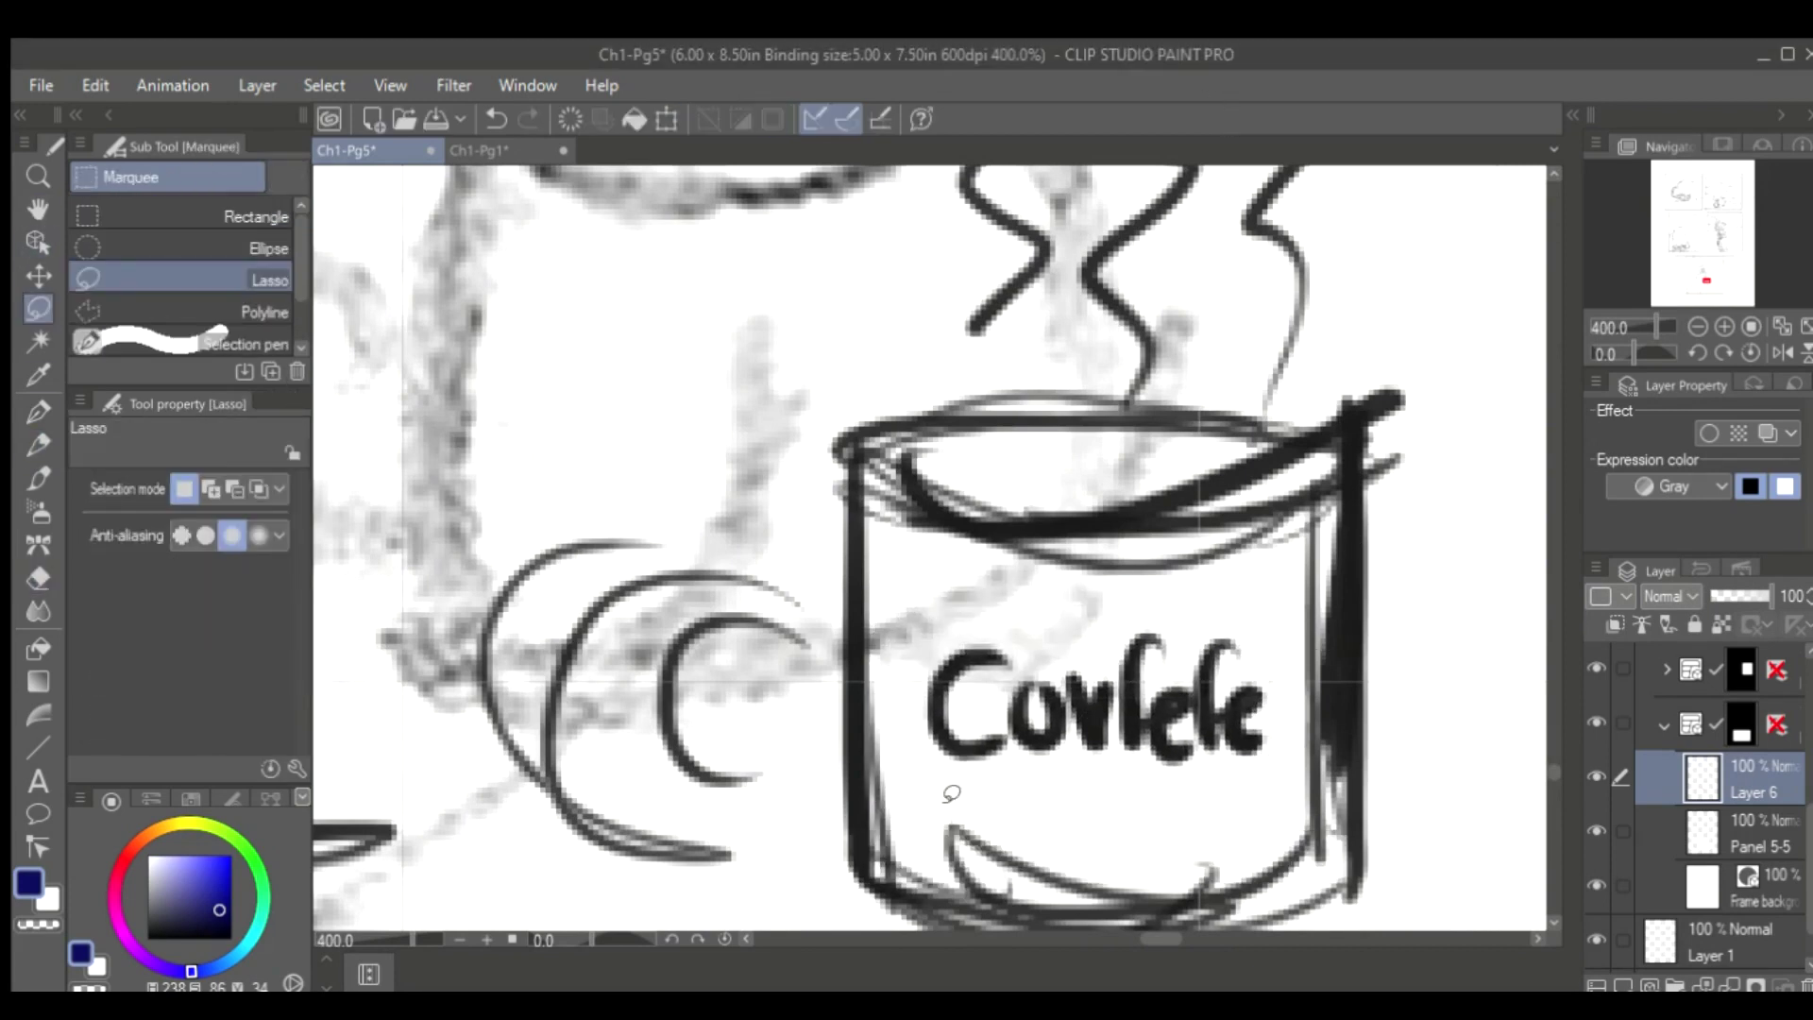
key("p")
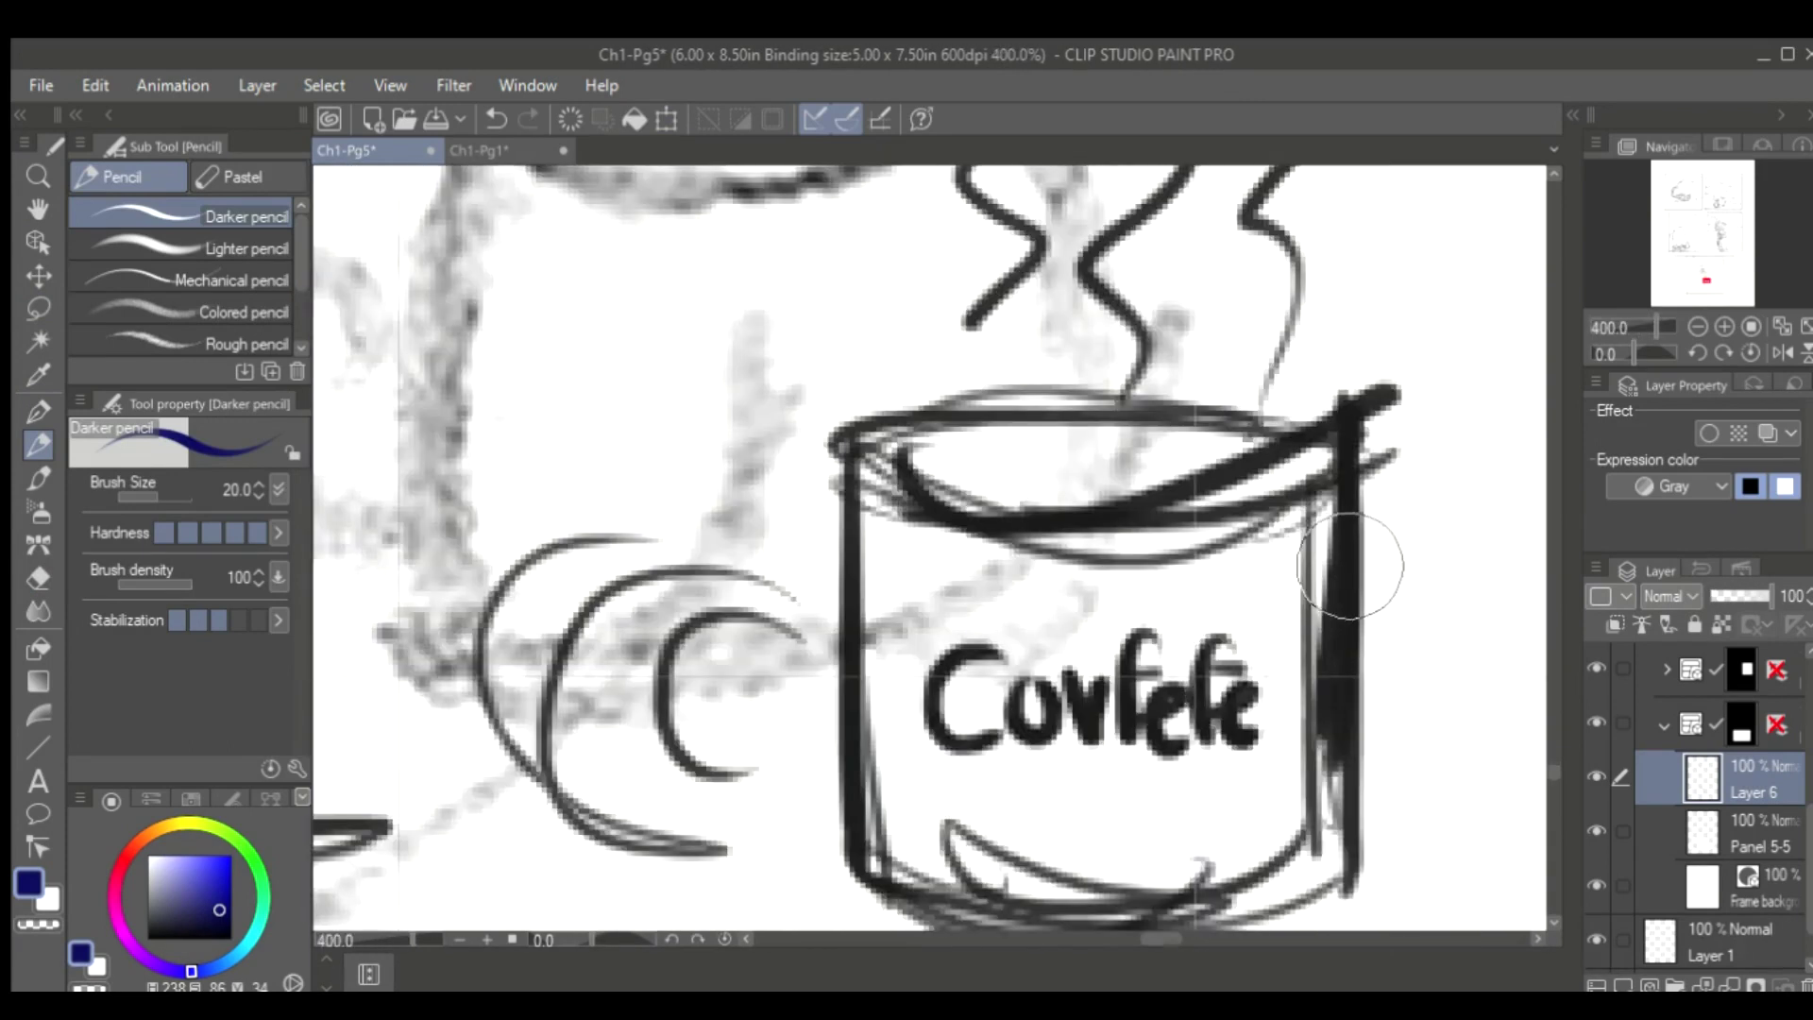
Letter the words "do you even" and "bro" in the empty area below the mug
scroll(1394, 746, "down", 6)
scroll(1303, 729, "up", 3)
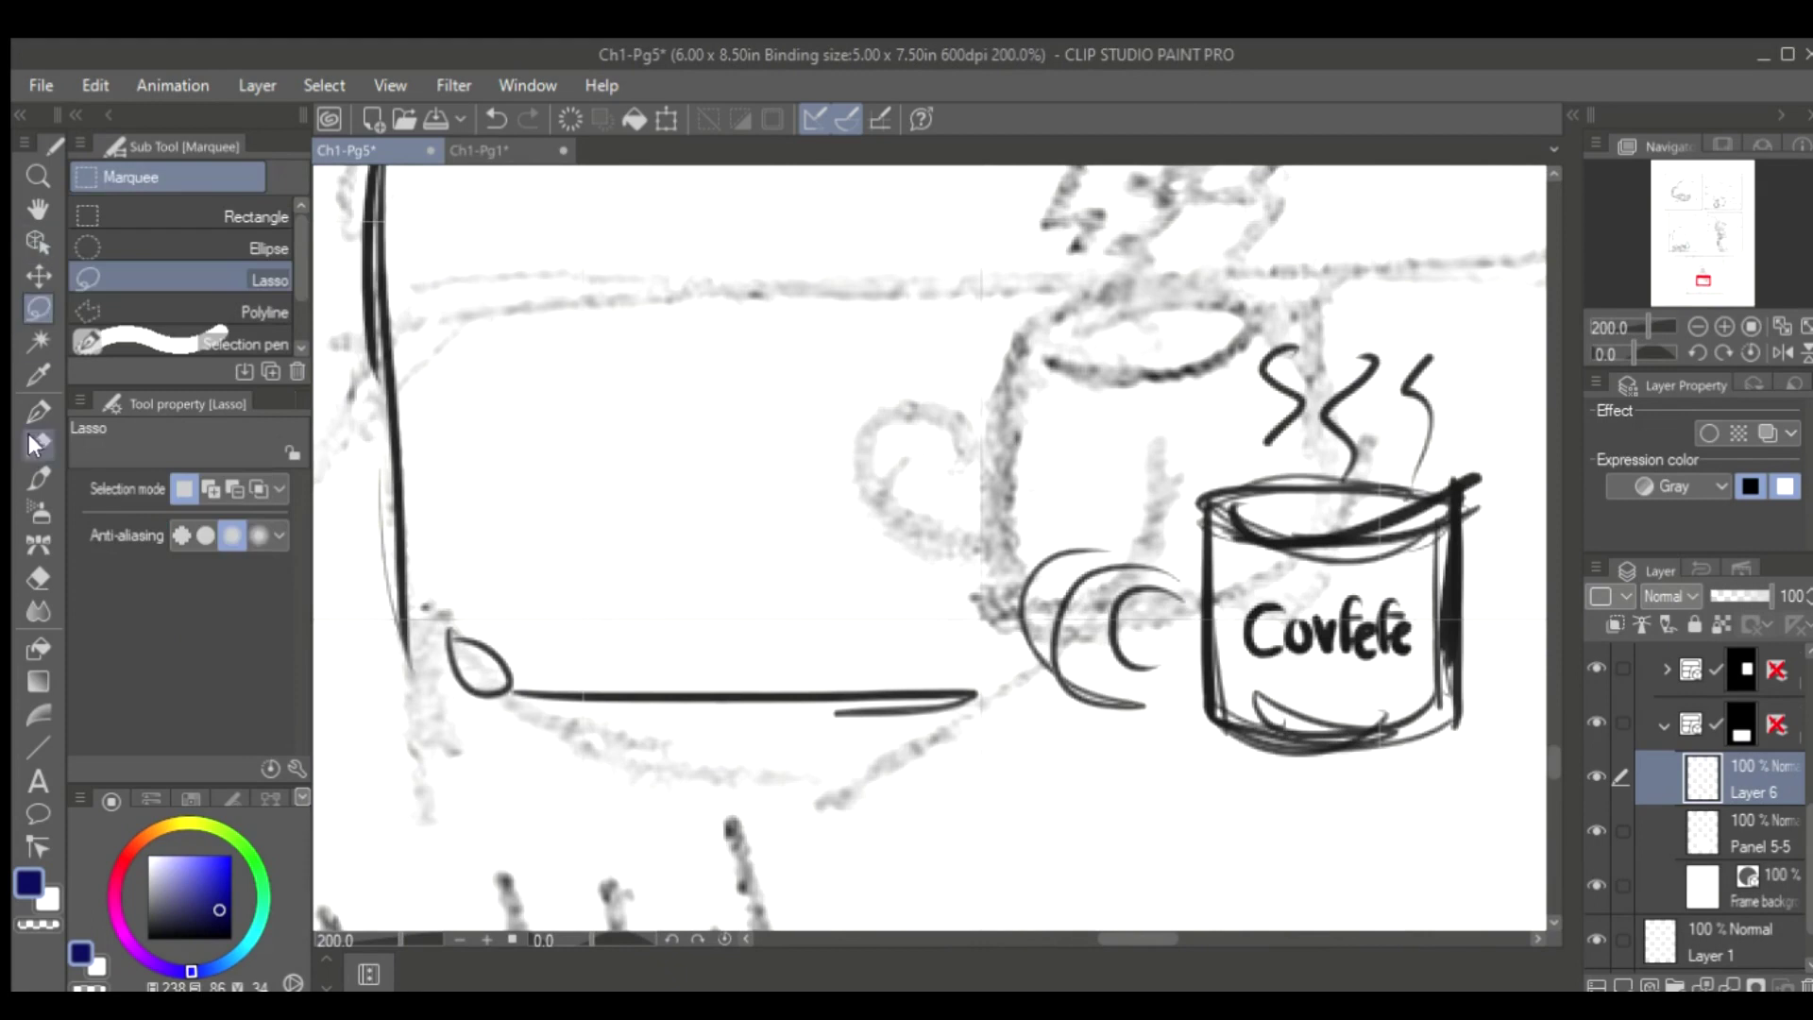
scroll(1293, 788, "down", 3)
left_click_drag(973, 694, 1128, 707)
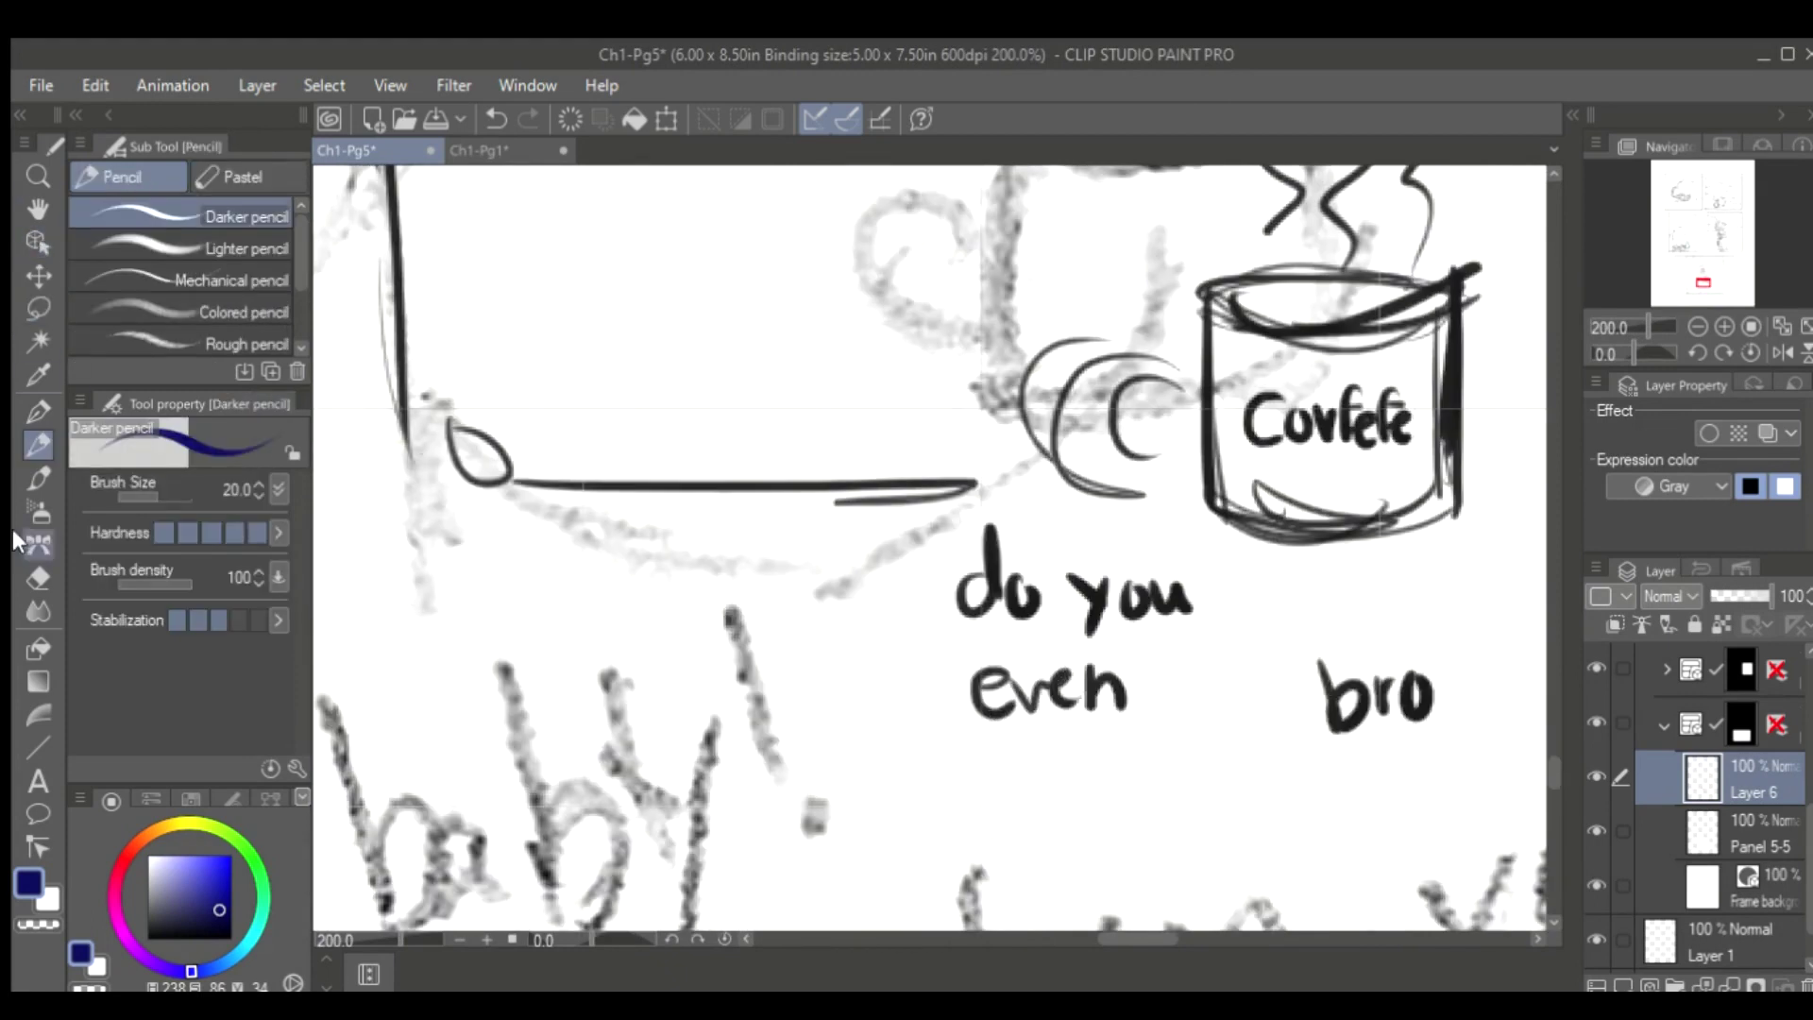
Lasso the words "do you even" and shrink them into a single small line sized for the mug
key("m")
left_click_drag(944, 515, 949, 519)
key("ctrl+t")
left_click_drag(1048, 643, 1405, 352)
key("ctrl+z")
key("ctrl+z")
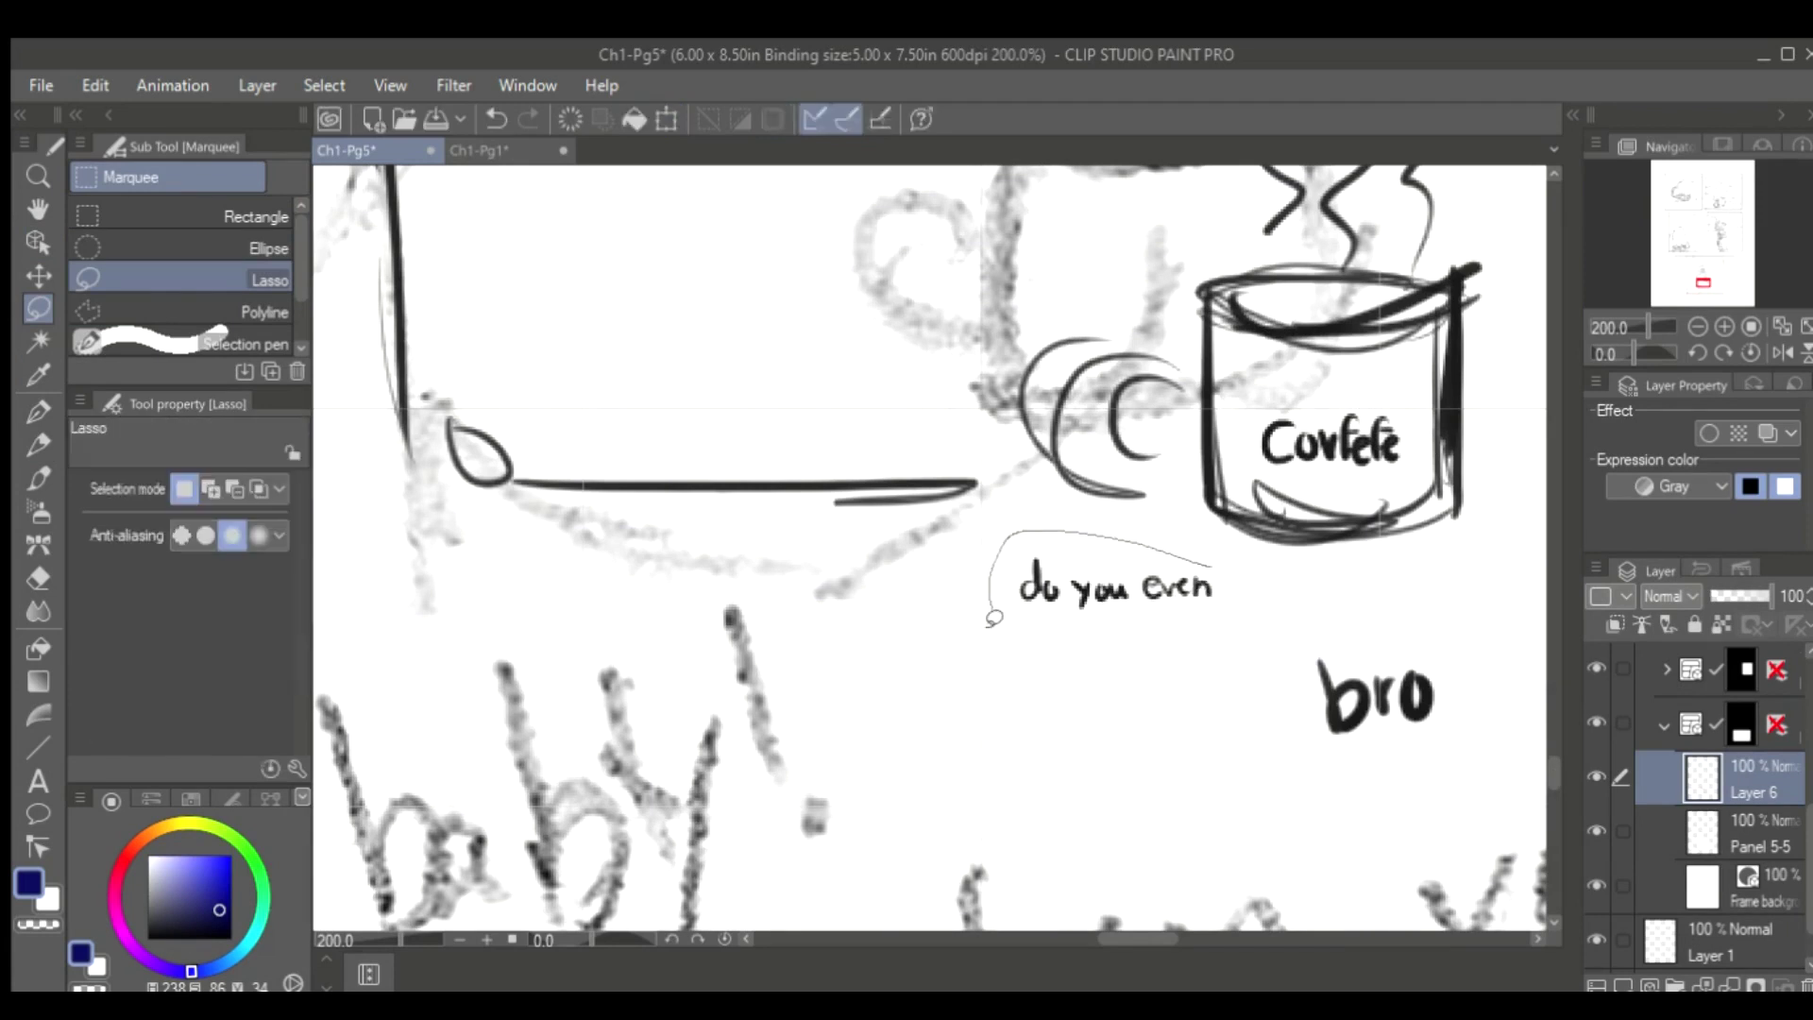
key("ctrl+y")
key("ctrl+y")
Add a question mark to "bro", fit the remaining words around "Covfefe" on the mug, and save the page
key("p")
left_click_drag(1451, 631, 1459, 682)
left_click(1463, 701)
key("m")
key("ctrl+t")
mouse_move(1275, 619)
left_mouse_down()
mouse_move(1245, 645)
mouse_move(1336, 496)
left_mouse_up()
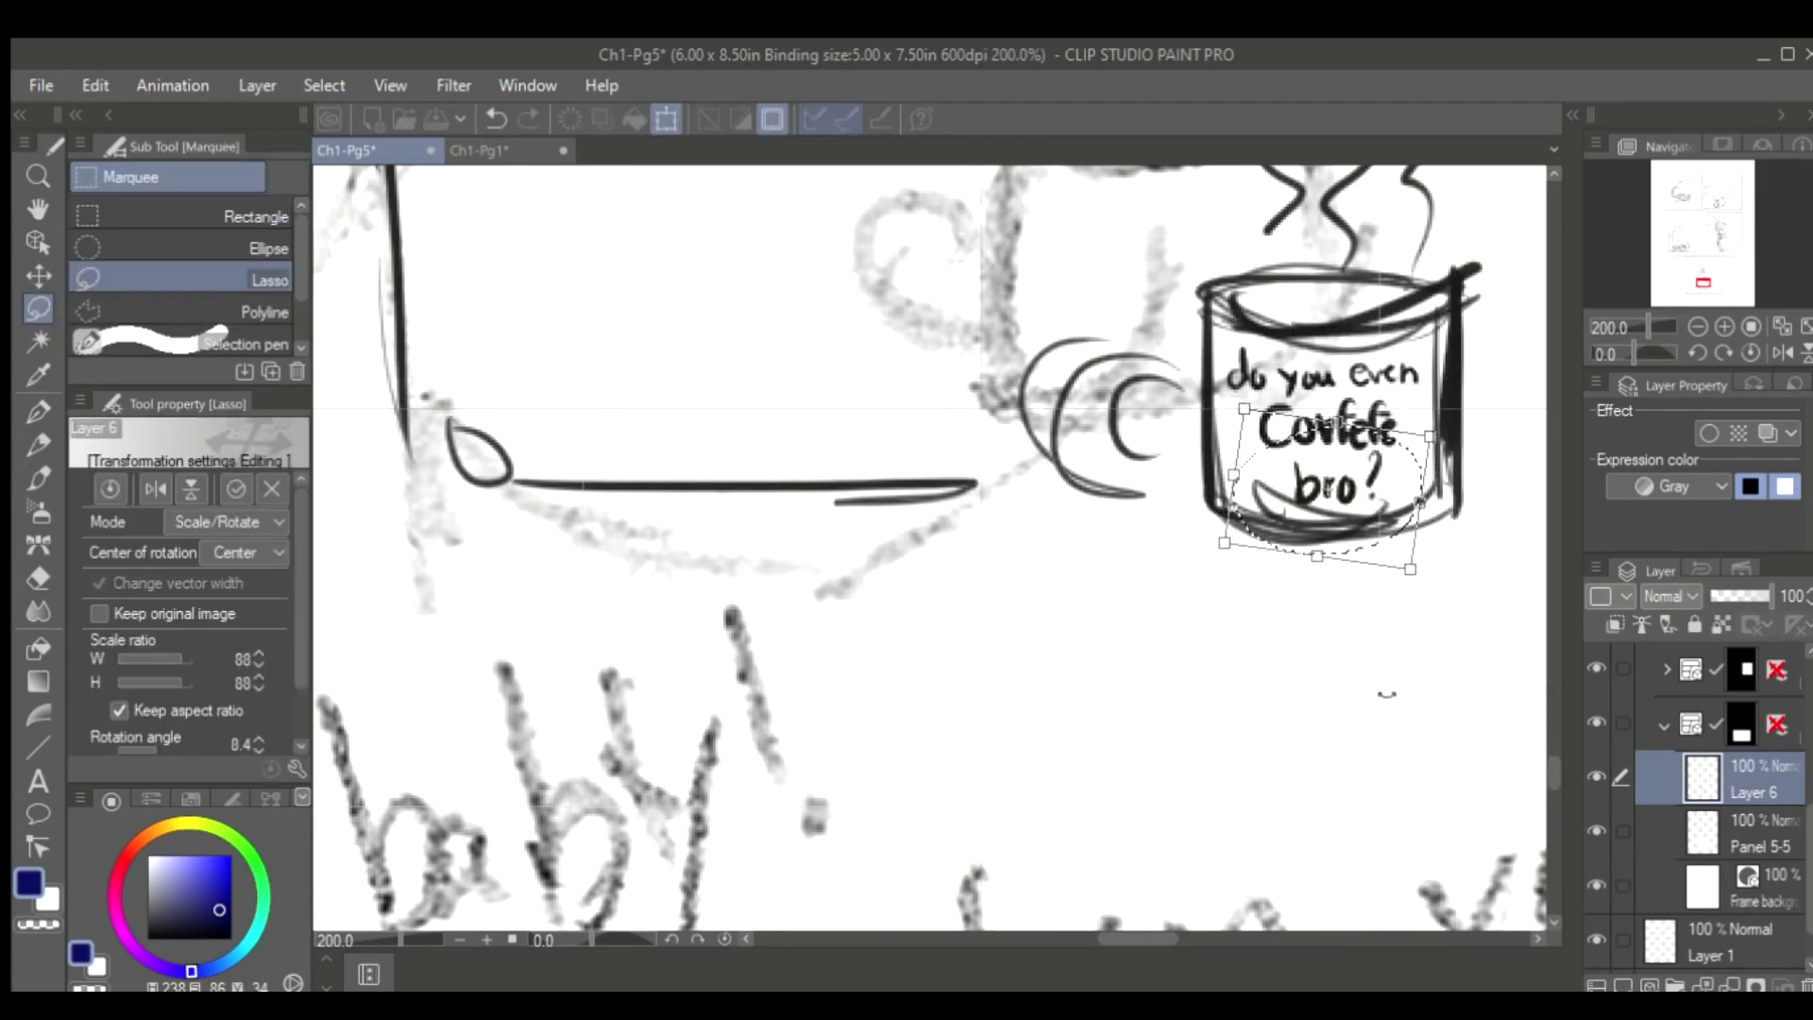
key("Return")
key("ctrl+d")
key("ctrl+s")
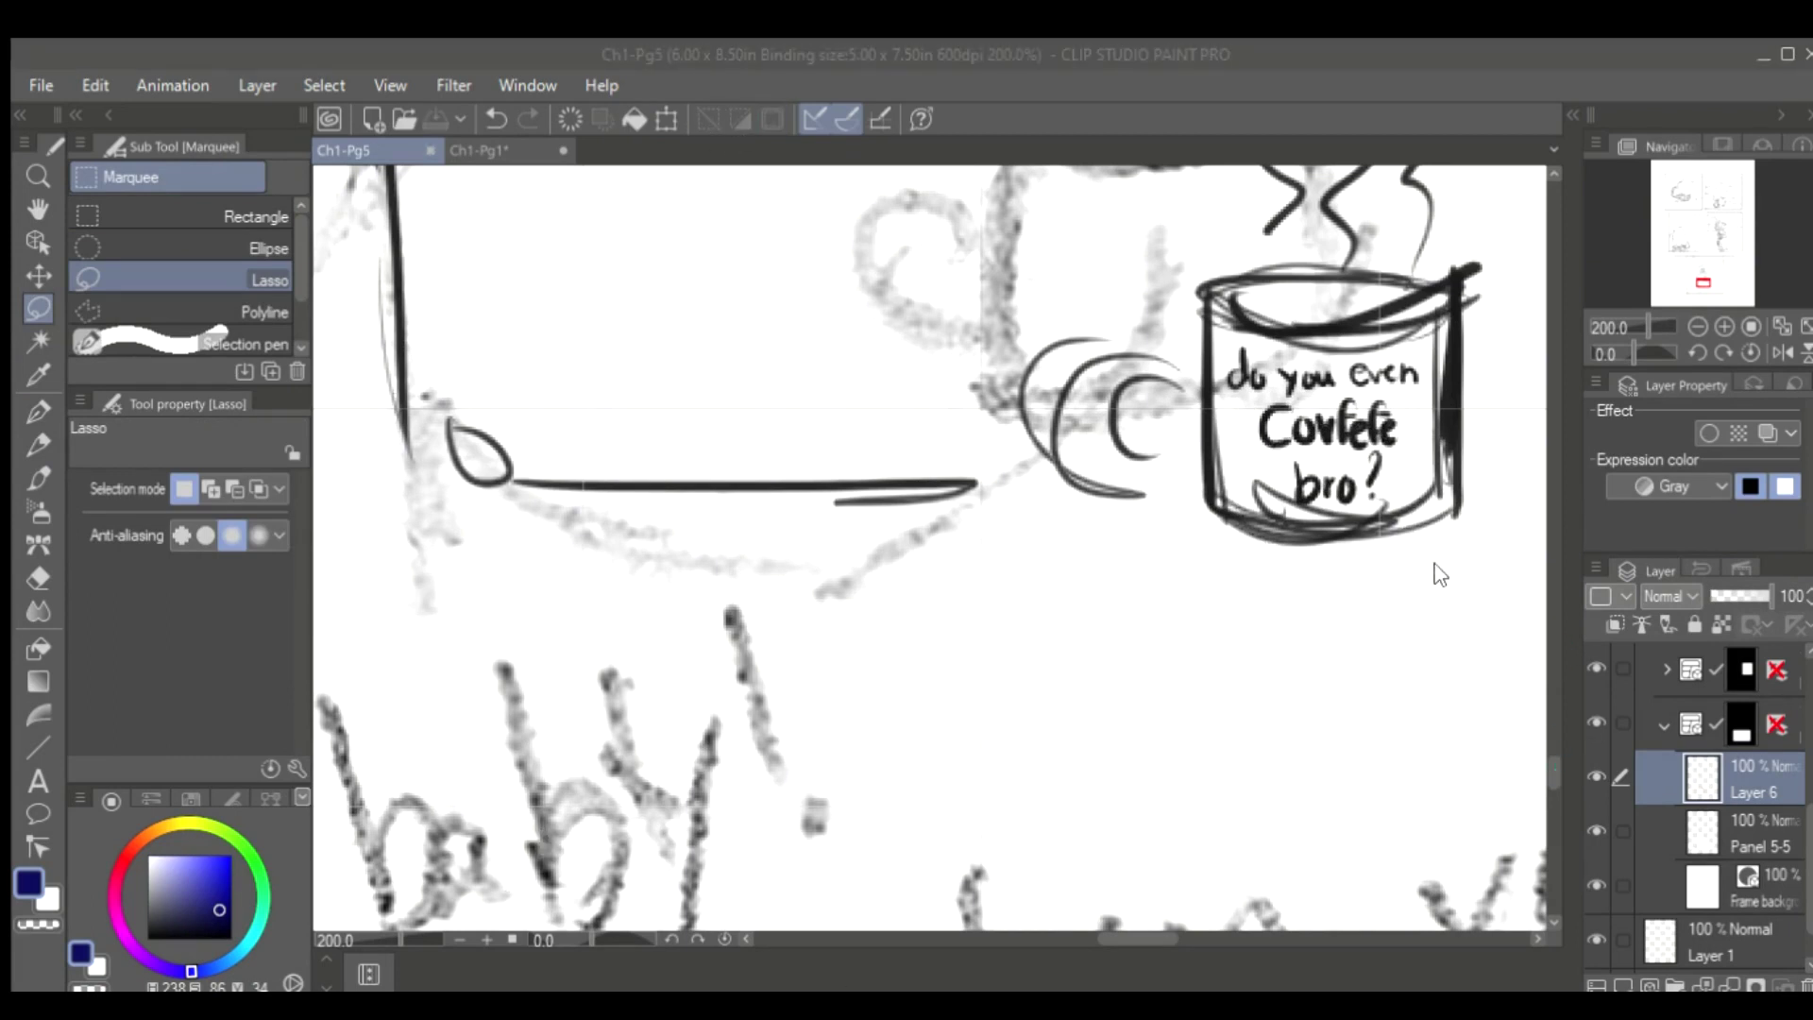
Paste the photo of a hand holding a white mug and place it beside the panel 5-5 character
key("ctrl+v")
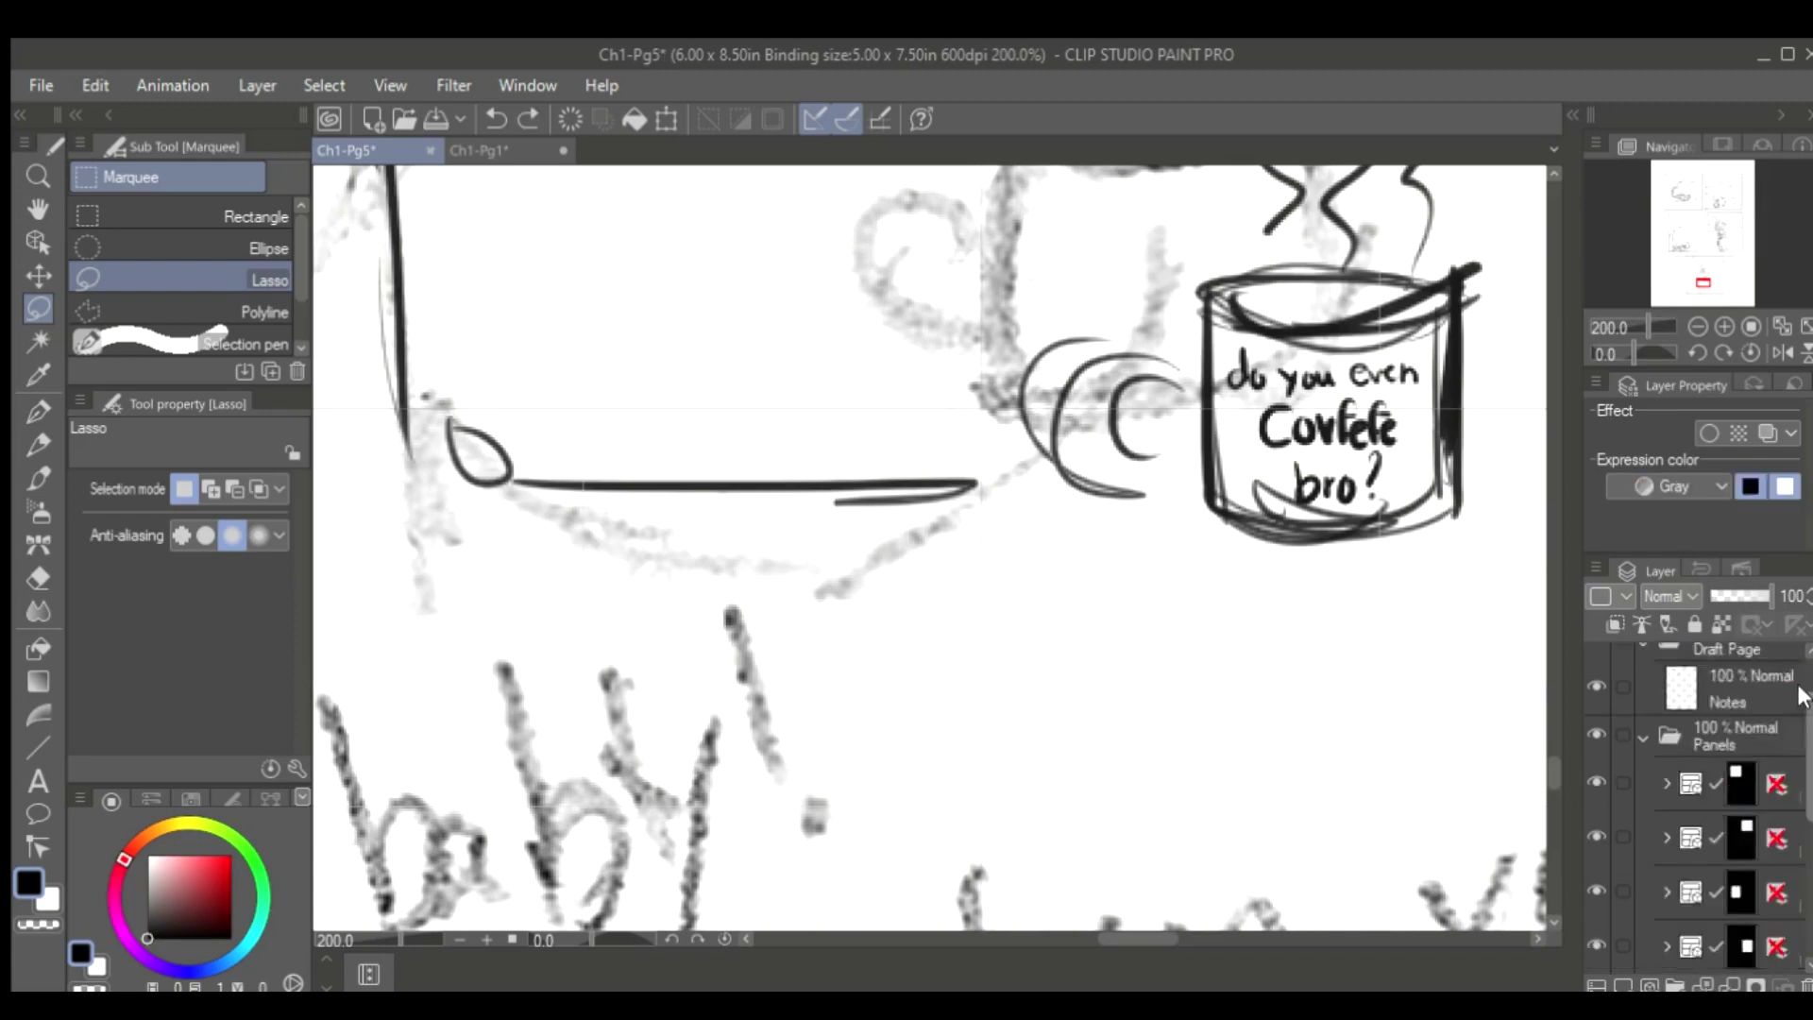
scroll(1174, 595, "down", 10)
key("k")
scroll(1136, 699, "up", 8)
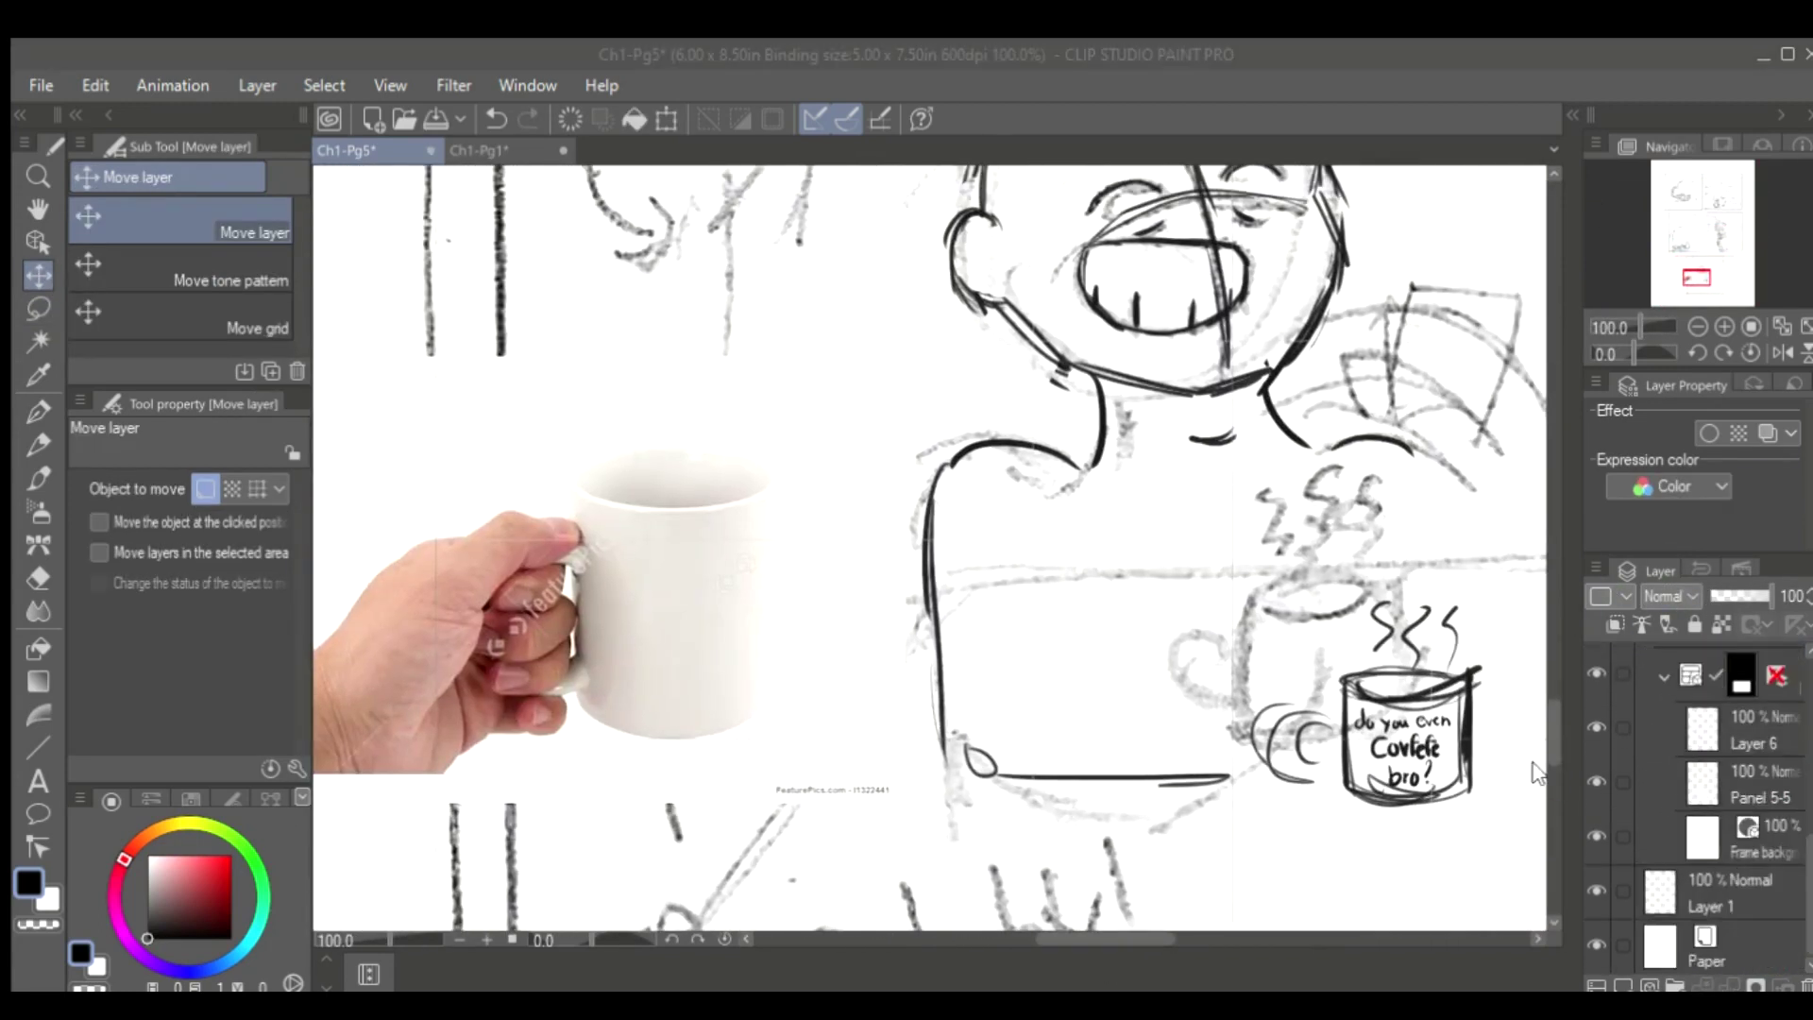
Move the hand reference photo across to the other side of the drawn mug
left_click(1747, 732)
scroll(1152, 928, "right", 3)
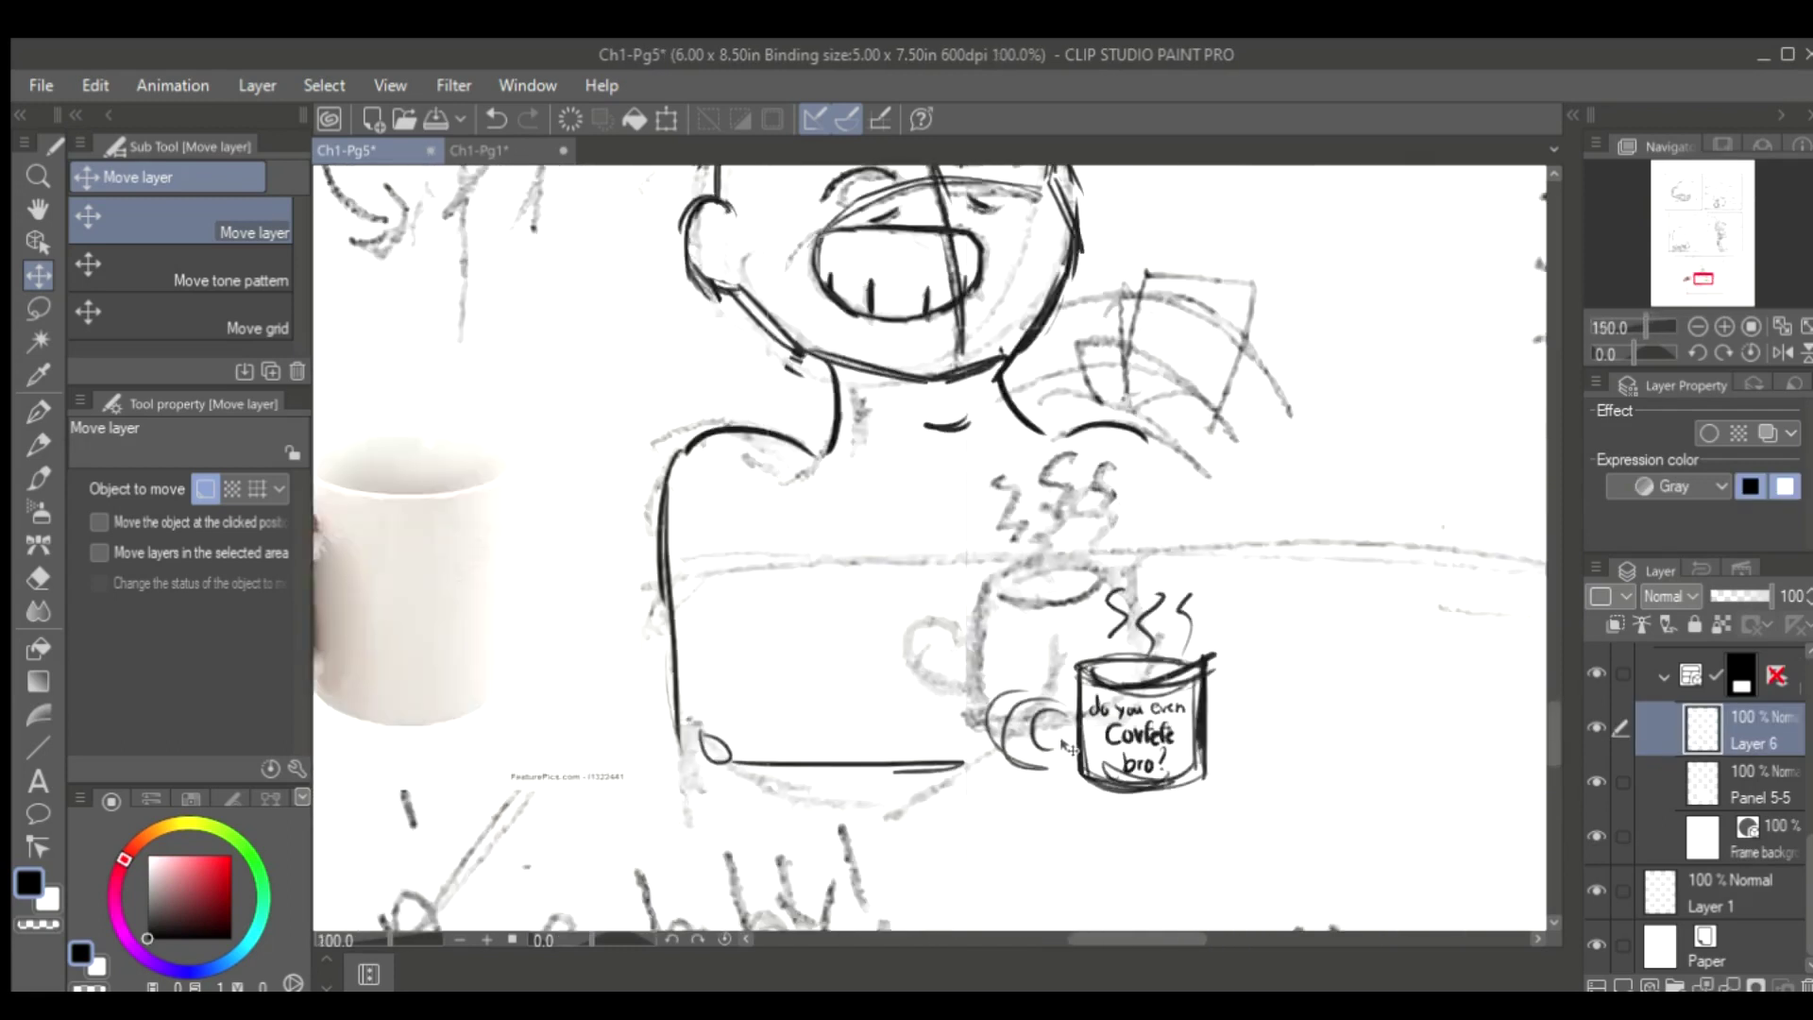
scroll(930, 548, "down", 1)
key("o")
left_click_drag(526, 657, 1295, 696)
Redraw the hand beside the mug on Layer 6 with the Darker pencil, following the reference photo's grip
scroll(1165, 876, "right", 1)
scroll(1165, 877, "up", 3)
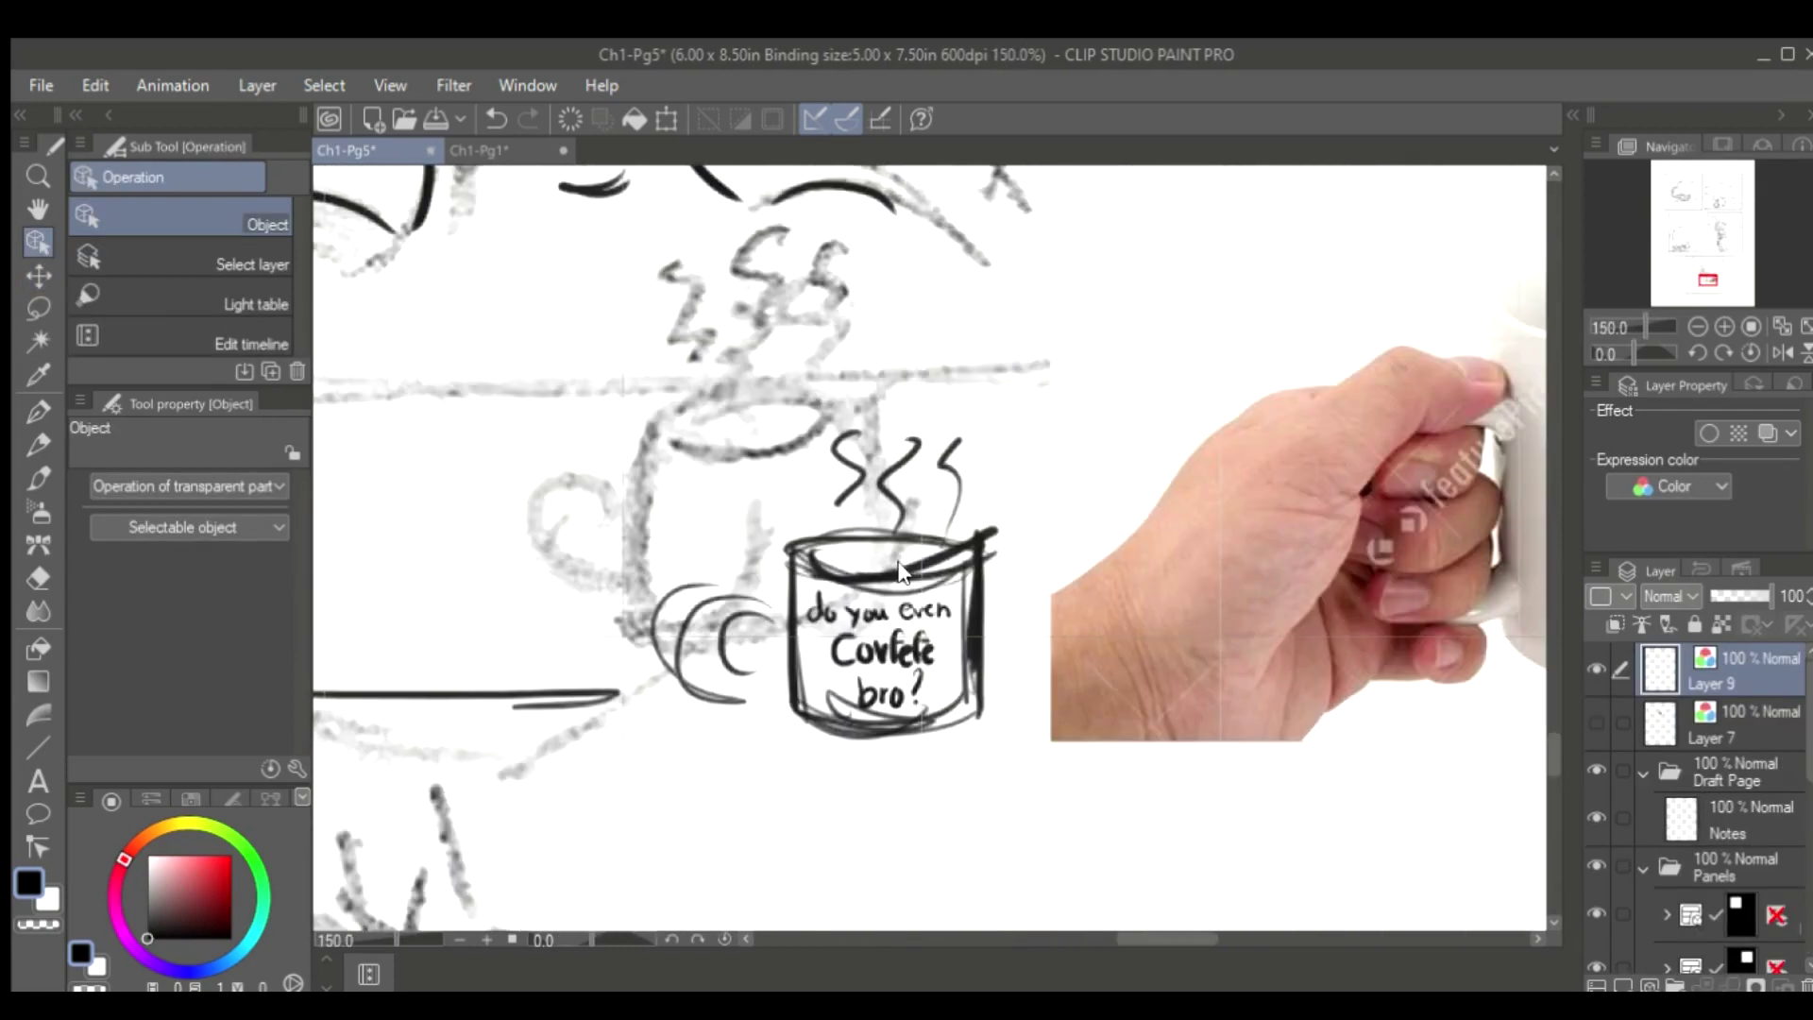
key("p")
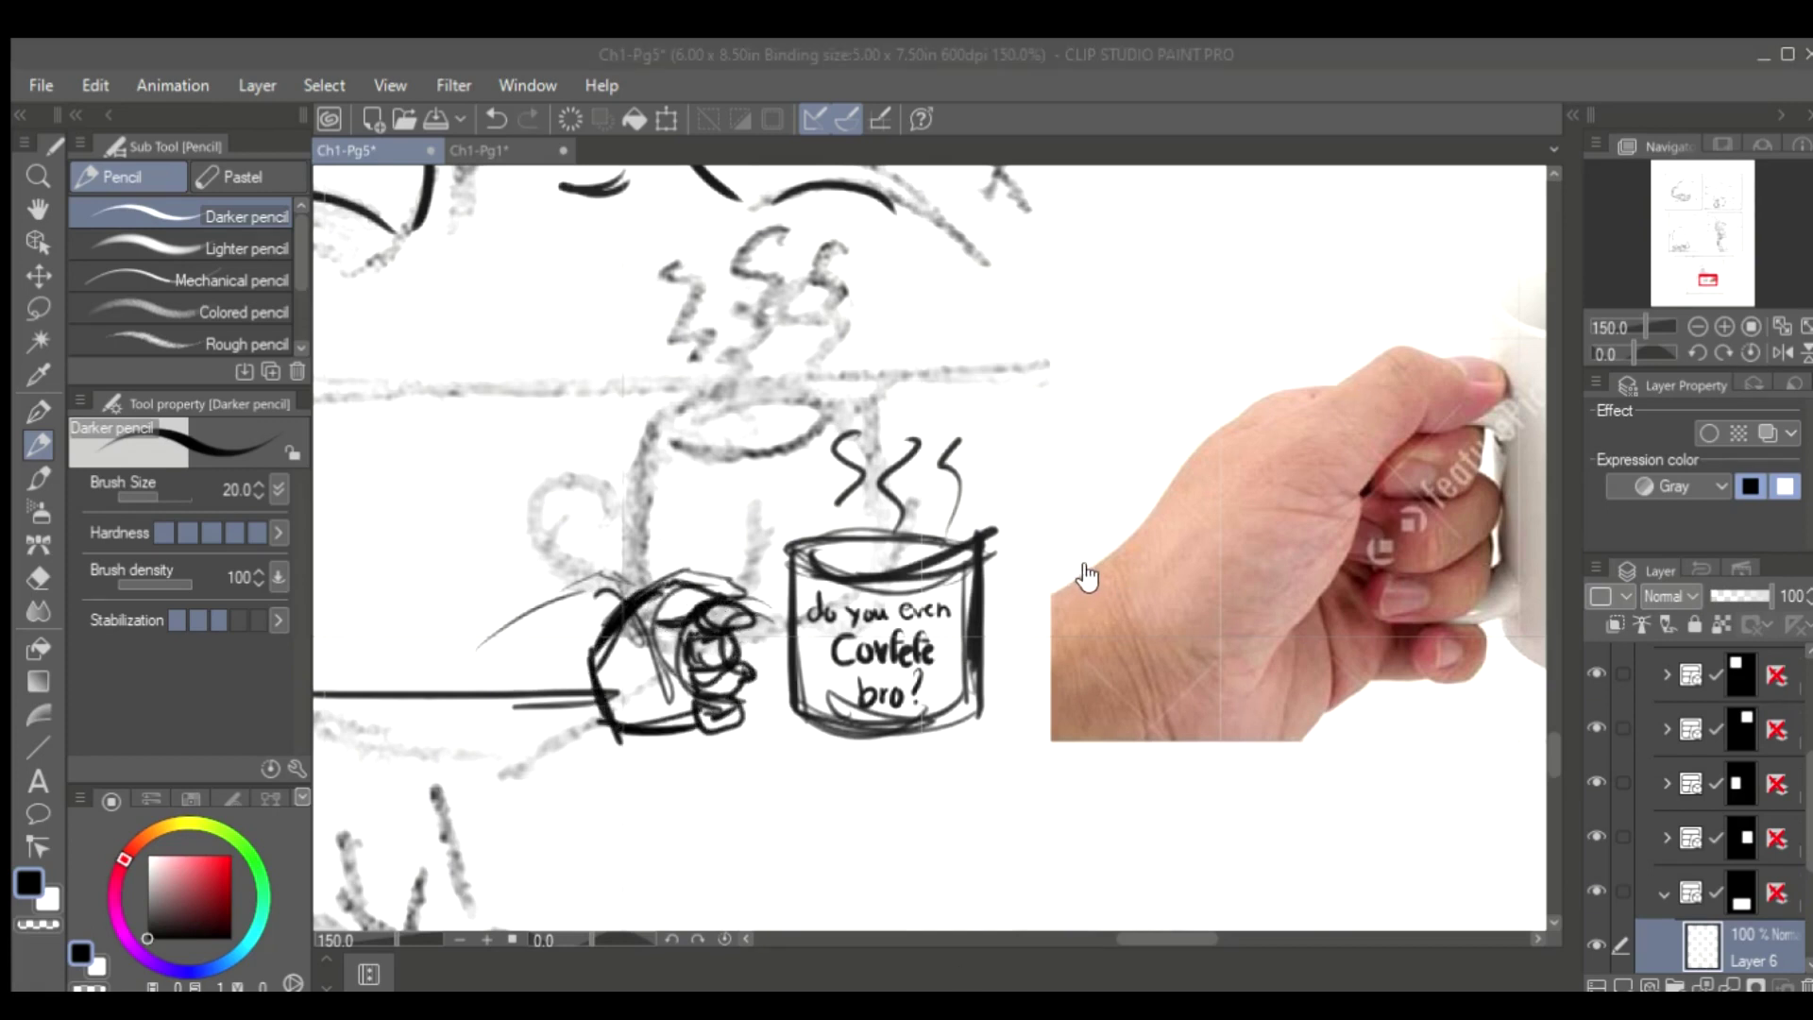
Select the hand reference photo on Layer 9, nudge it slightly, and delete it from the layer
scroll(1733, 657, "up", 5)
left_click(36, 238)
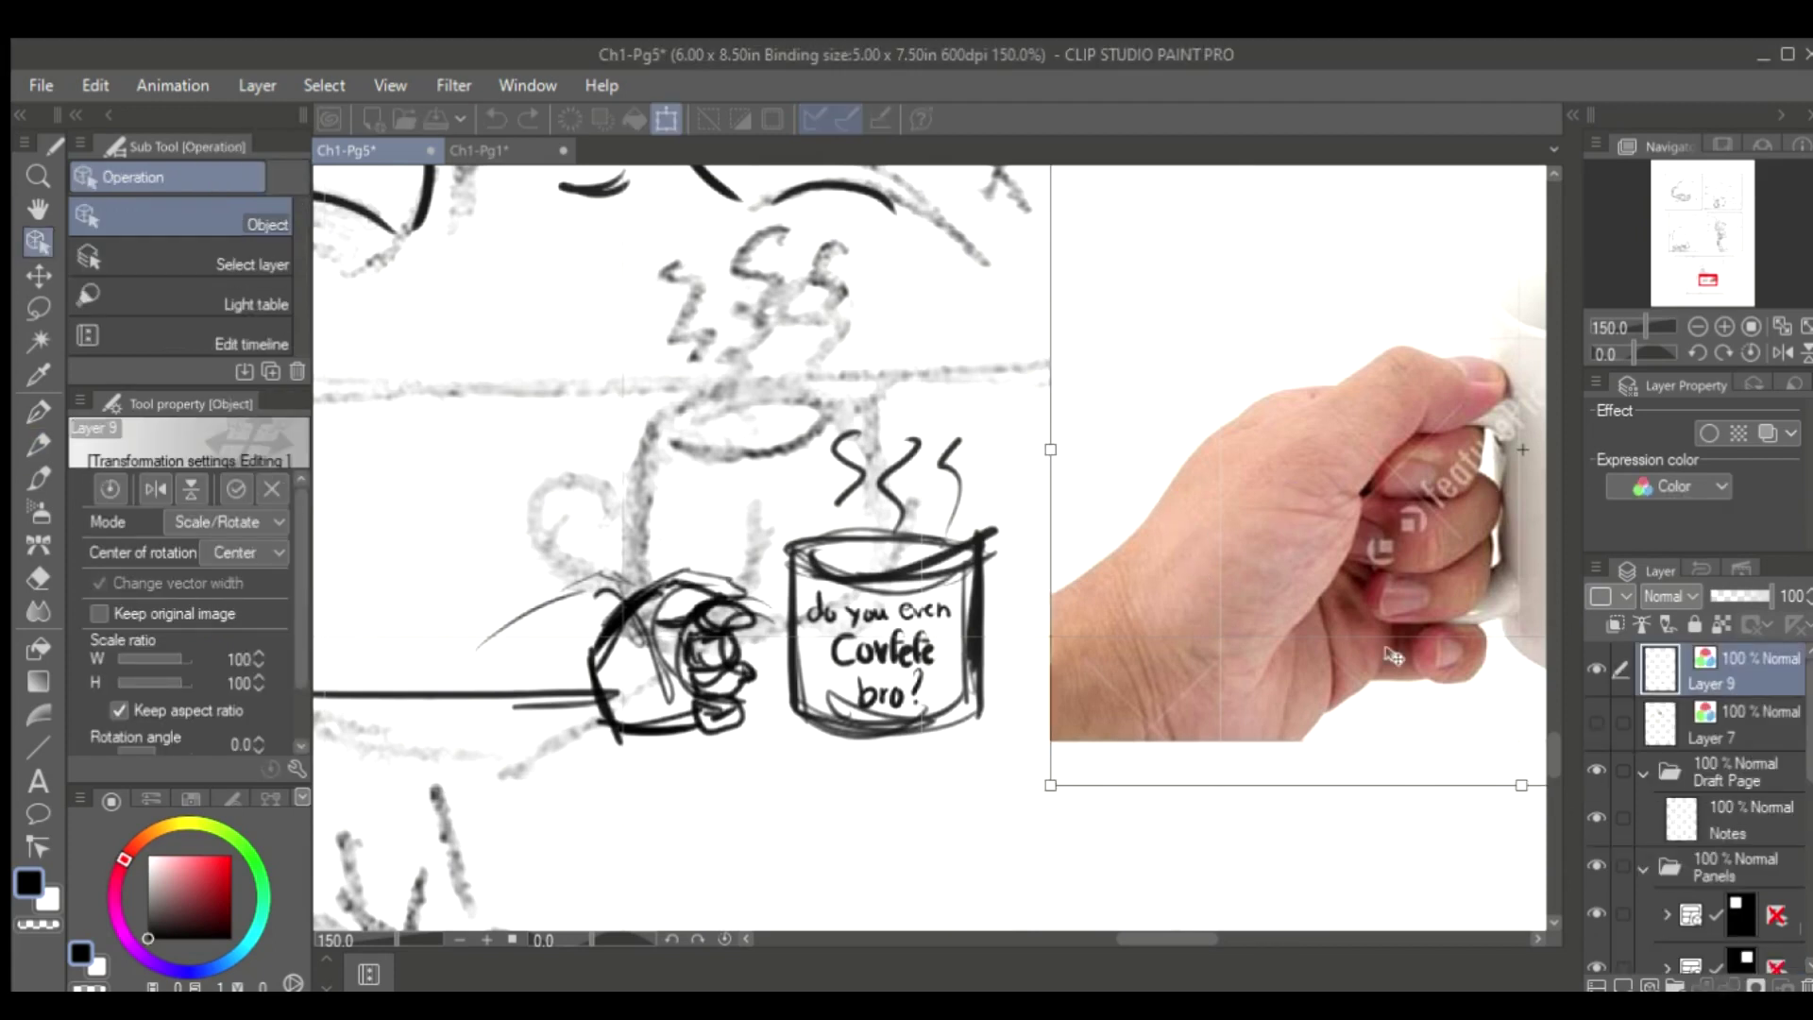
left_click_drag(1295, 597, 1308, 604)
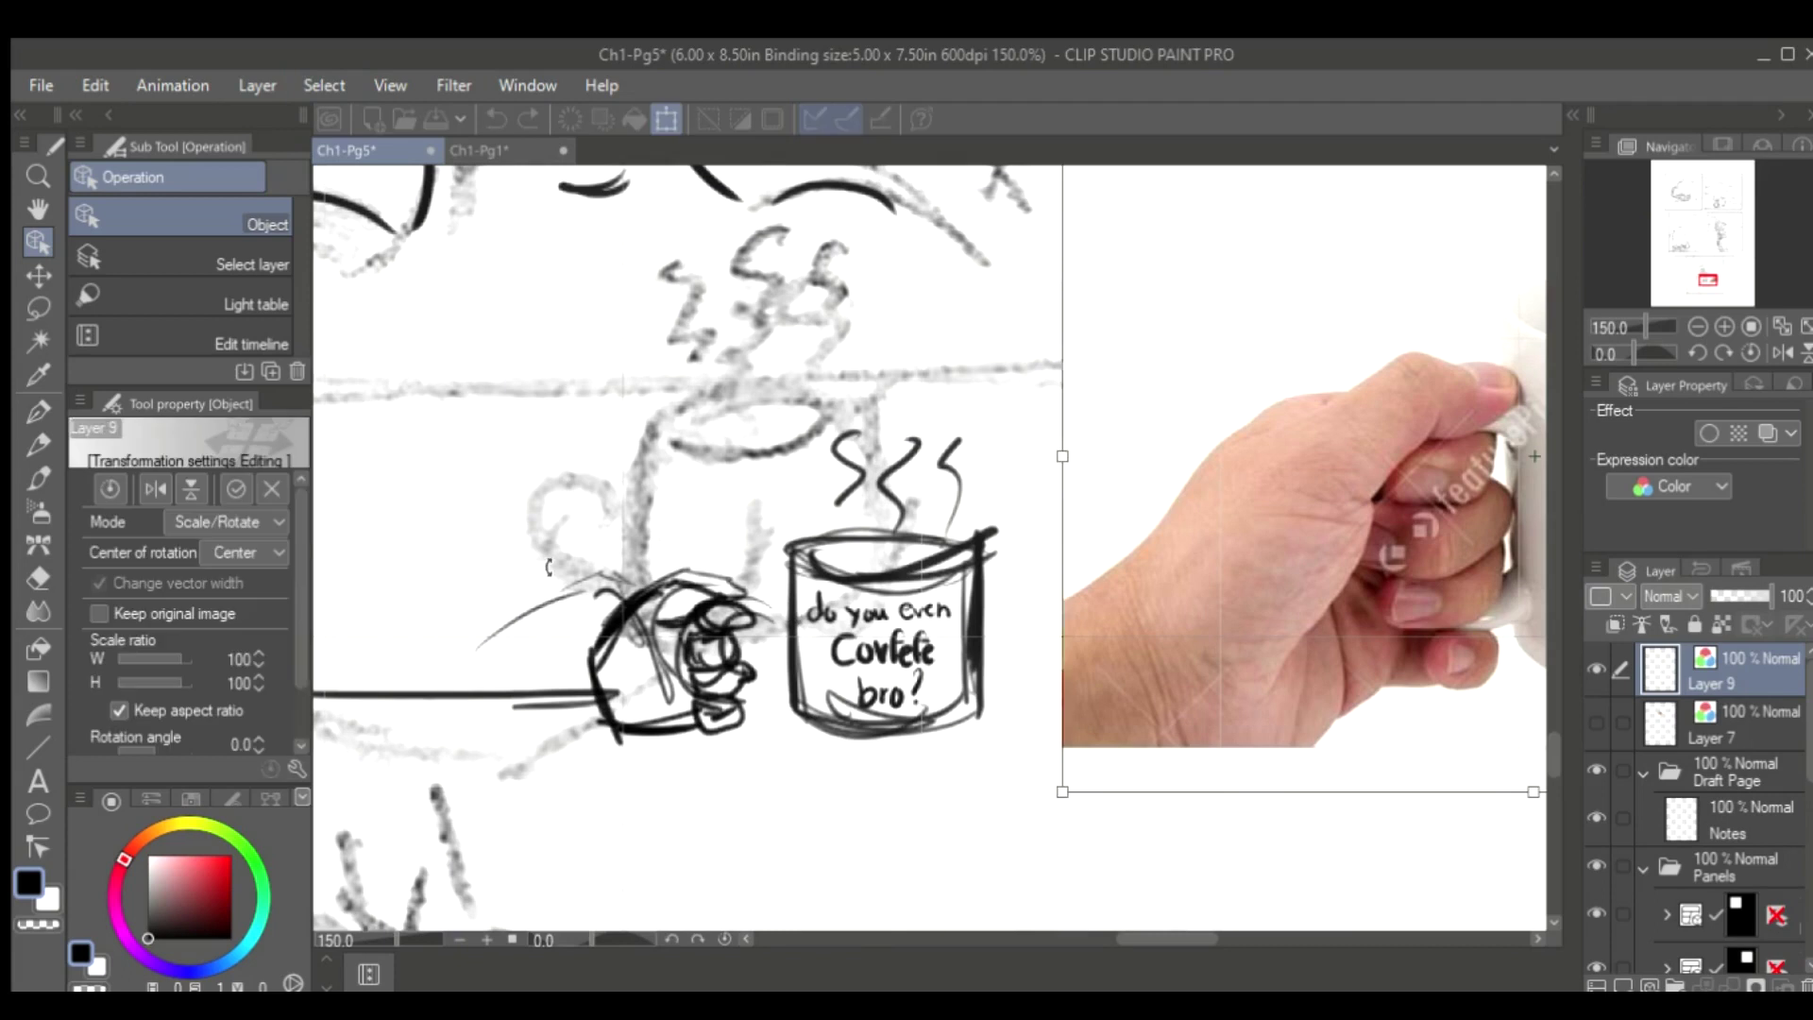
key("Return")
key("Delete")
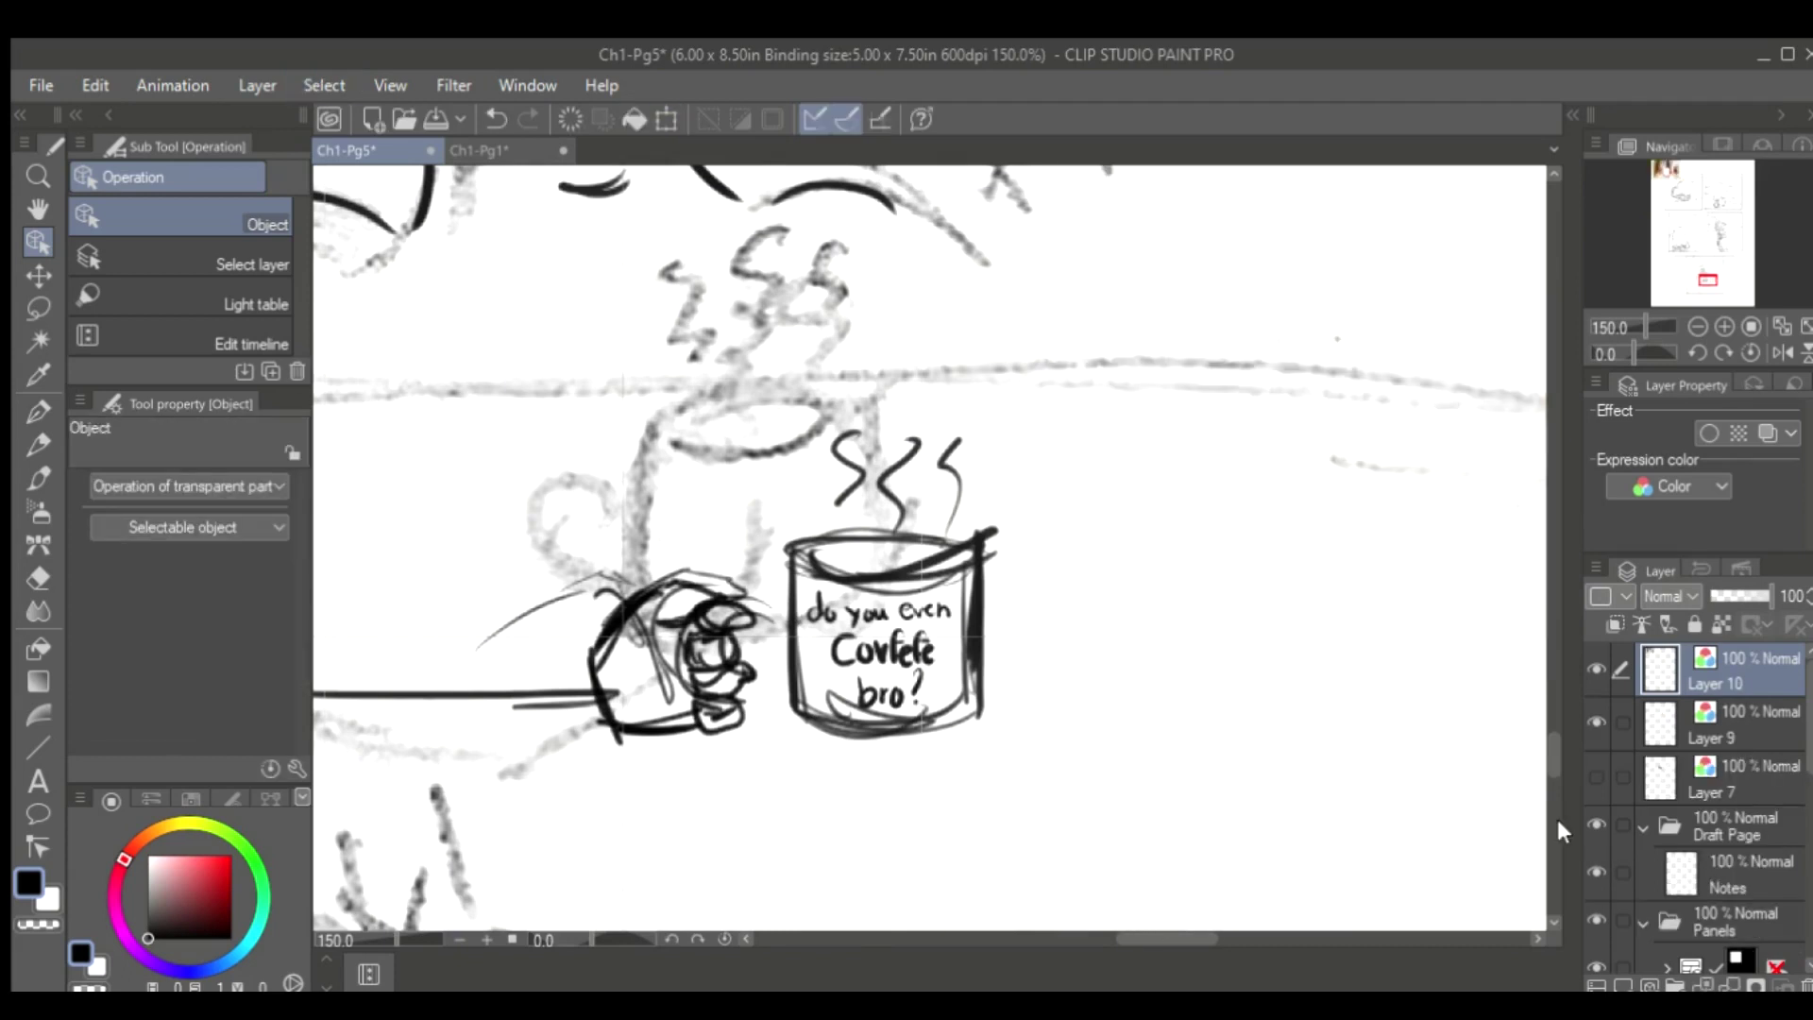
Position the hand reference photo over the drawn mug and place its Layer 10 beneath Layer 6 in the panel folder
key("ctrl+0")
scroll(1032, 831, "up", 5)
left_click_drag(1129, 939, 1180, 940)
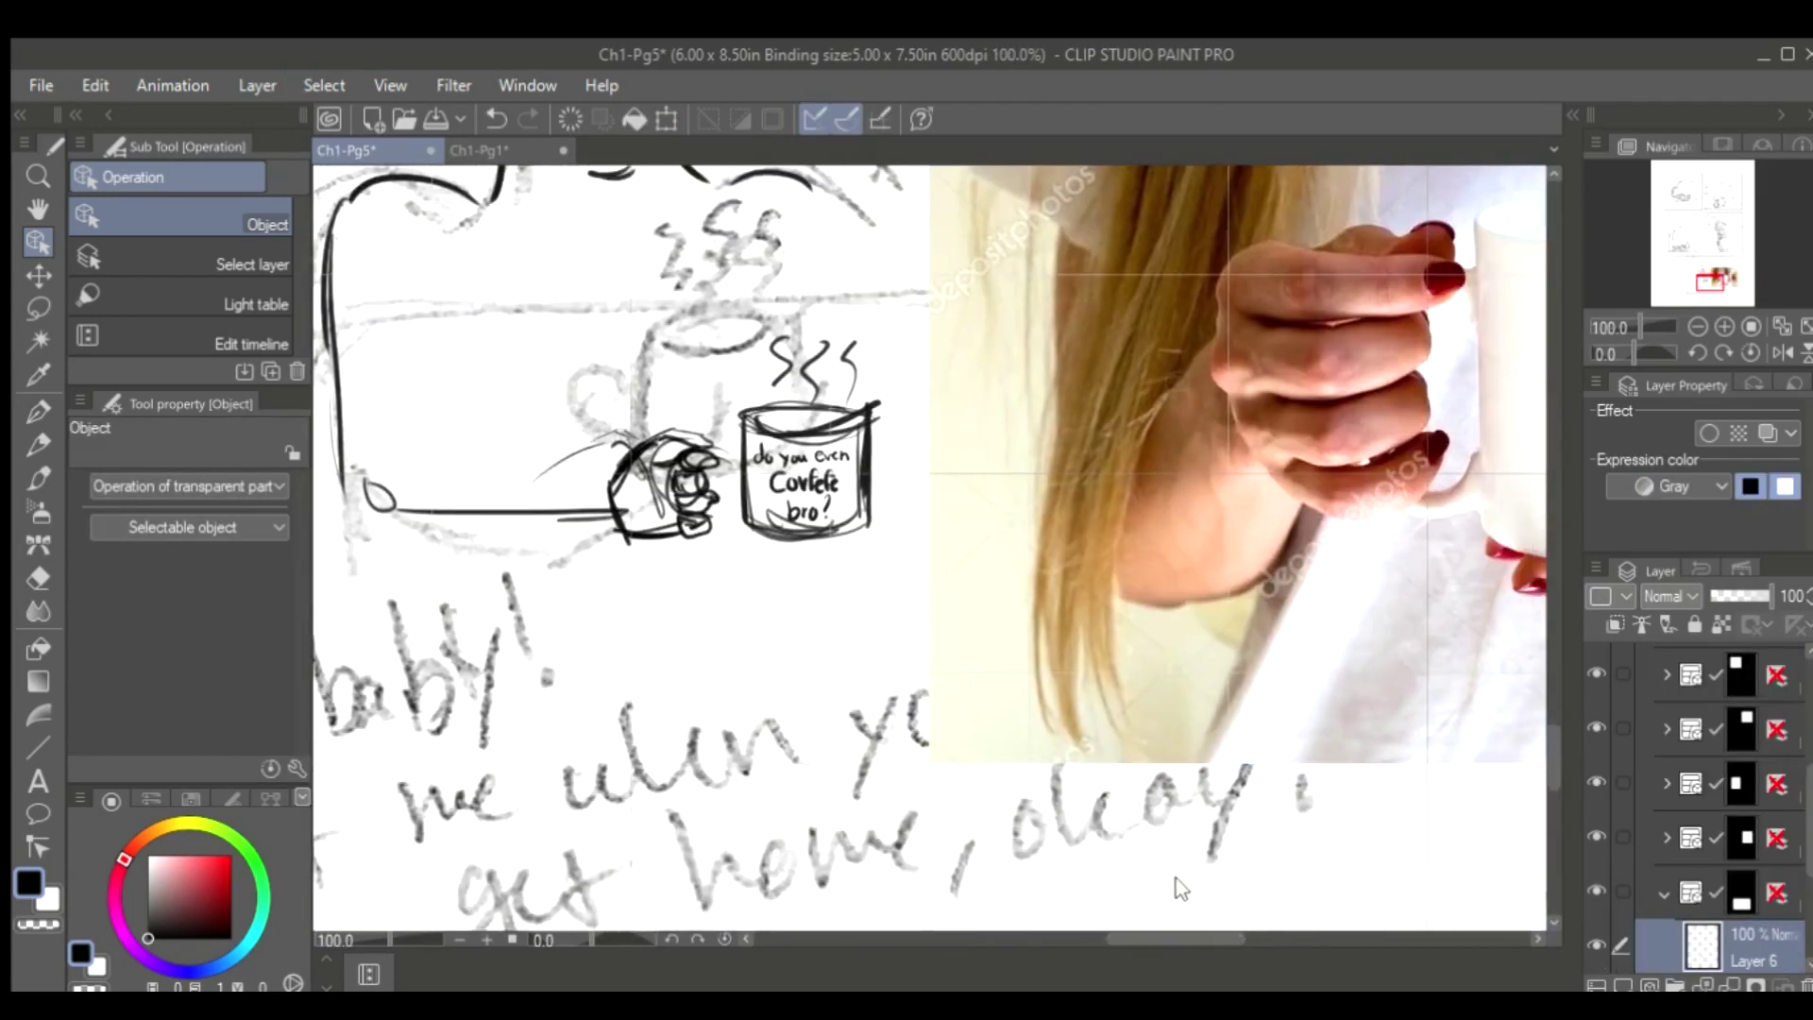
scroll(1176, 879, "up", 1)
left_click(1174, 554)
scroll(1174, 554, "down", 2)
left_click_drag(1012, 392, 1121, 563)
left_click_drag(1249, 680, 1138, 690)
key("Return")
scroll(1720, 657, "down", 2)
left_click_drag(1721, 727, 1719, 723)
Remove the old sketched hand on Layer 6 and trace the photo's gripping fingers with the Darker pencil
scroll(923, 737, "up", 5)
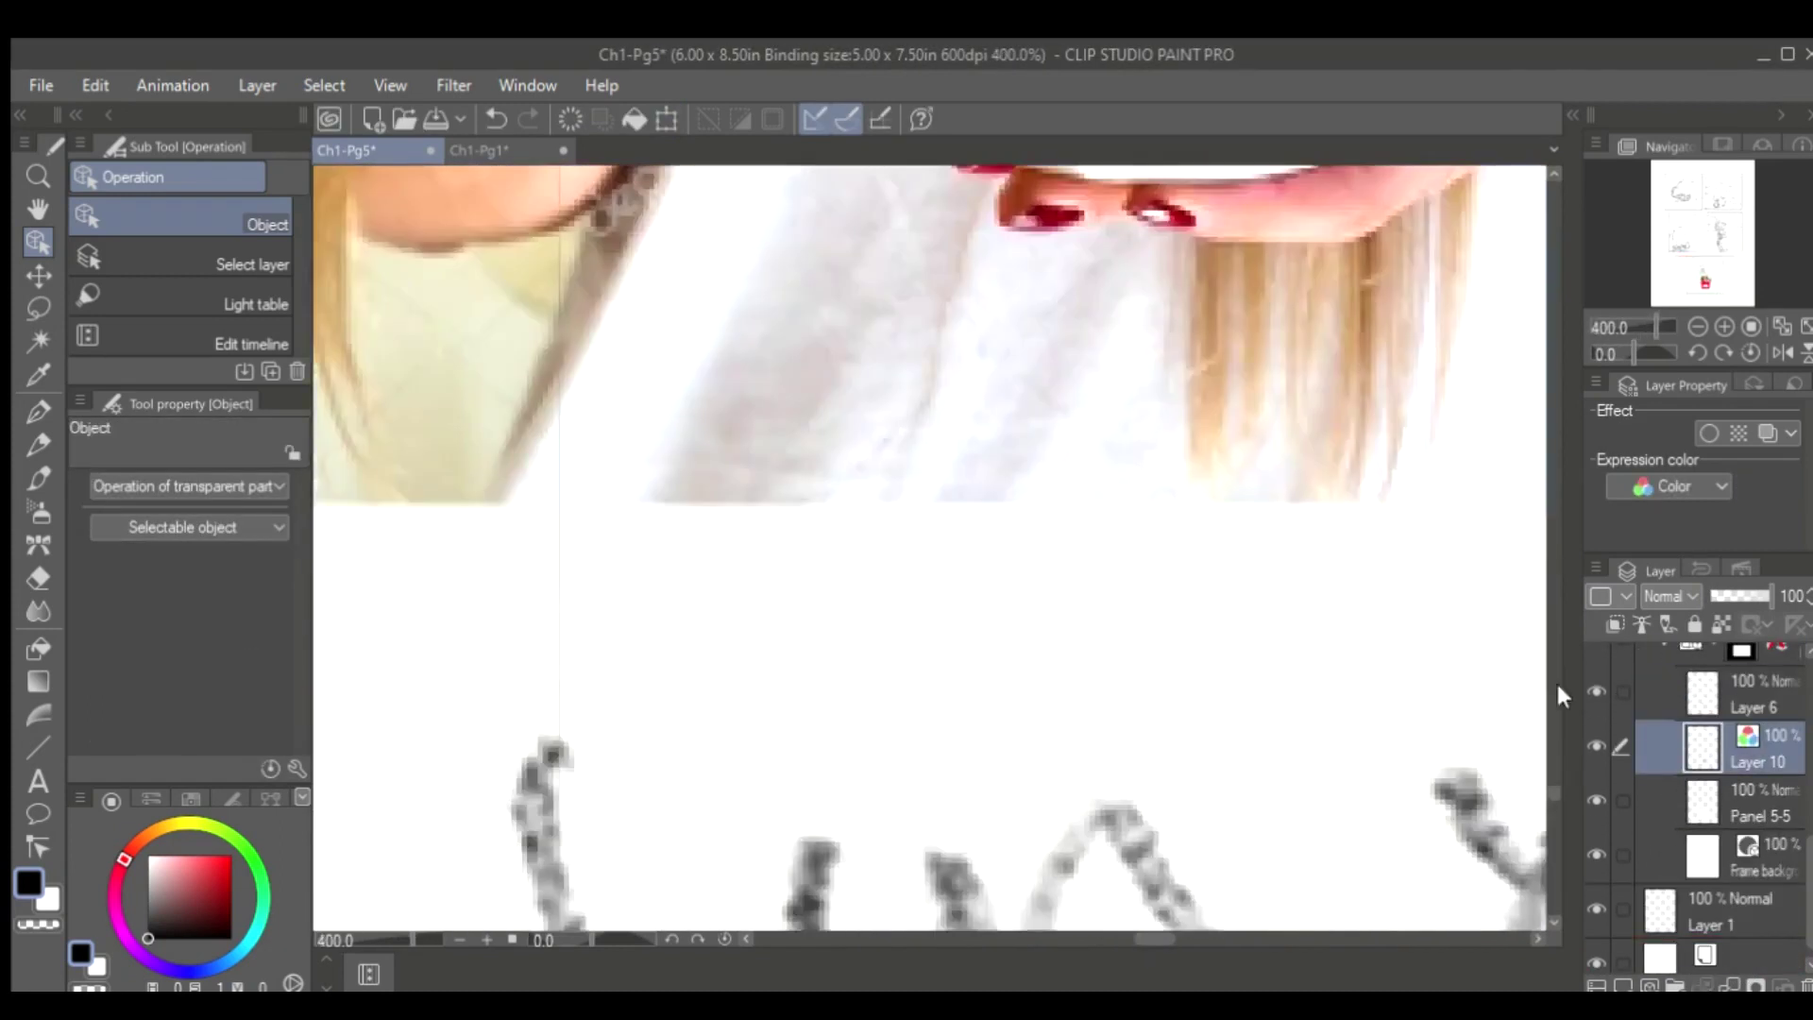
key("m")
left_click_drag(717, 486, 643, 567)
key("ctrl+d")
key("p")
left_click_drag(728, 519, 724, 621)
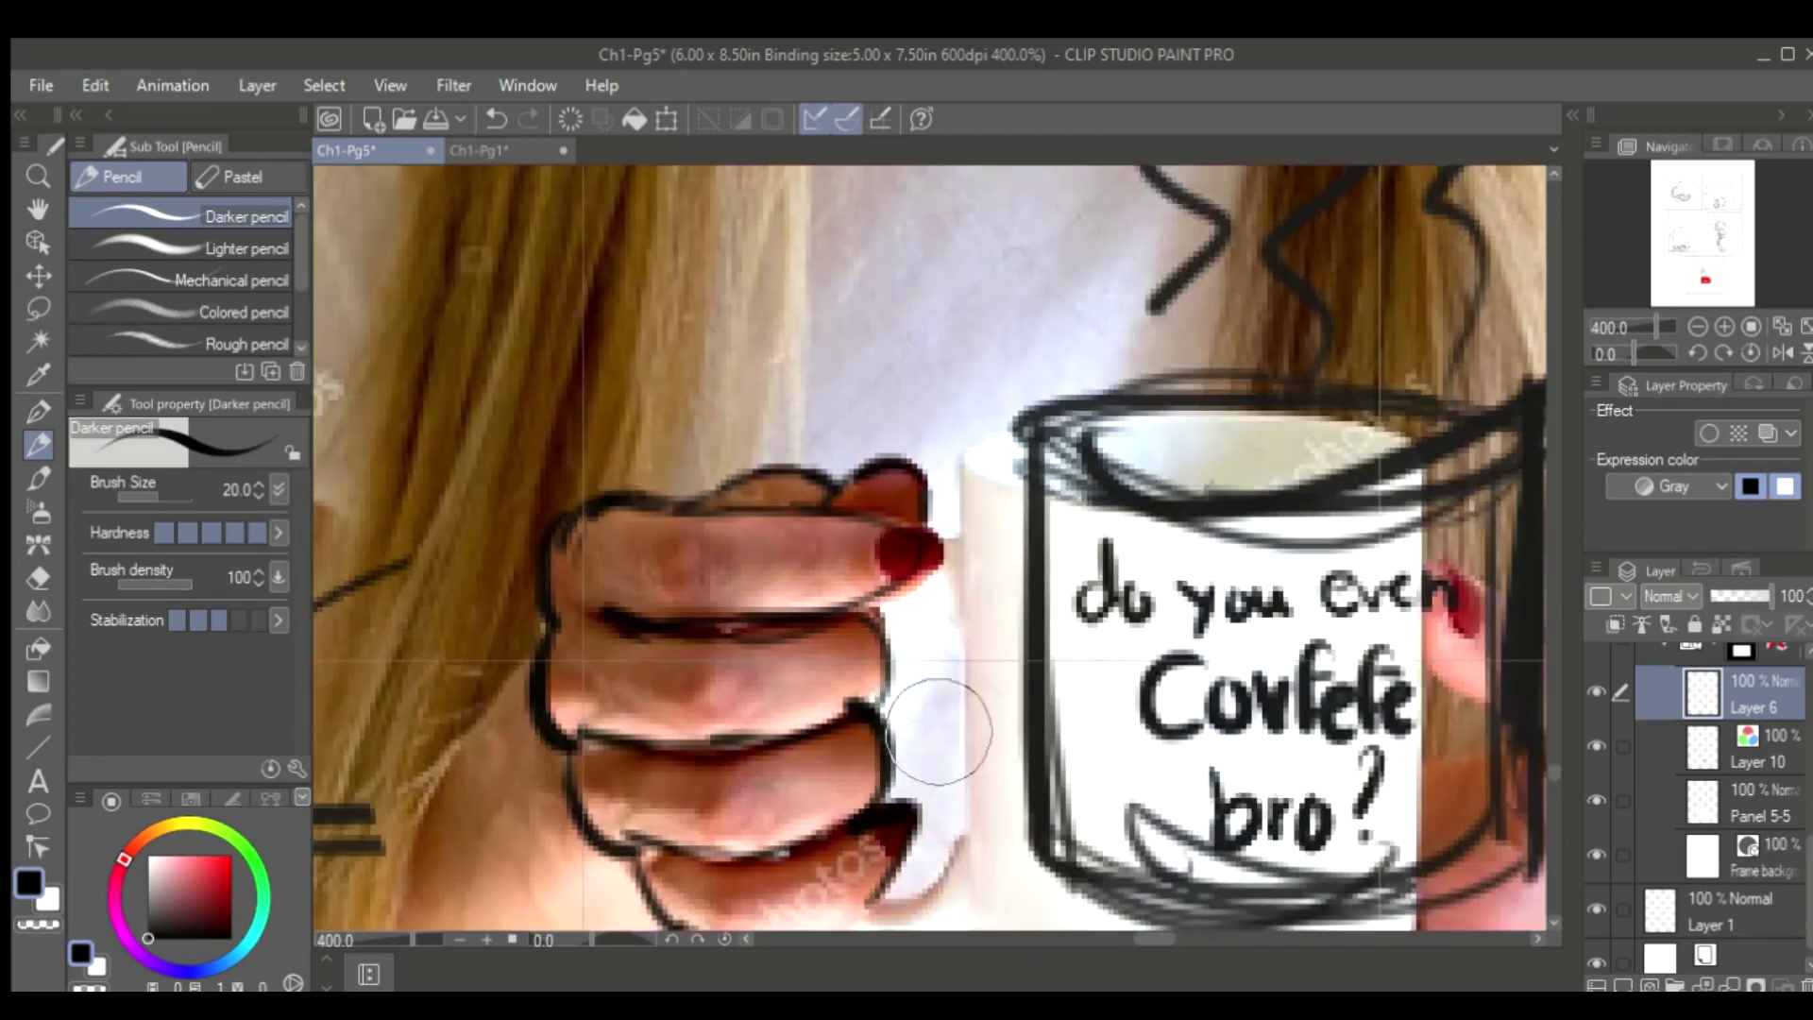
Hide the reference photo on Layer 10, shift the traced hand beside the mug, and draw the handle through its grip
scroll(973, 723, "down", 3)
left_click(1596, 746)
left_click(37, 309)
left_click_drag(567, 302, 964, 453)
key("ctrl+t")
left_click_drag(719, 402, 1035, 300)
key("Return")
key("p")
left_click_drag(1024, 678, 902, 715)
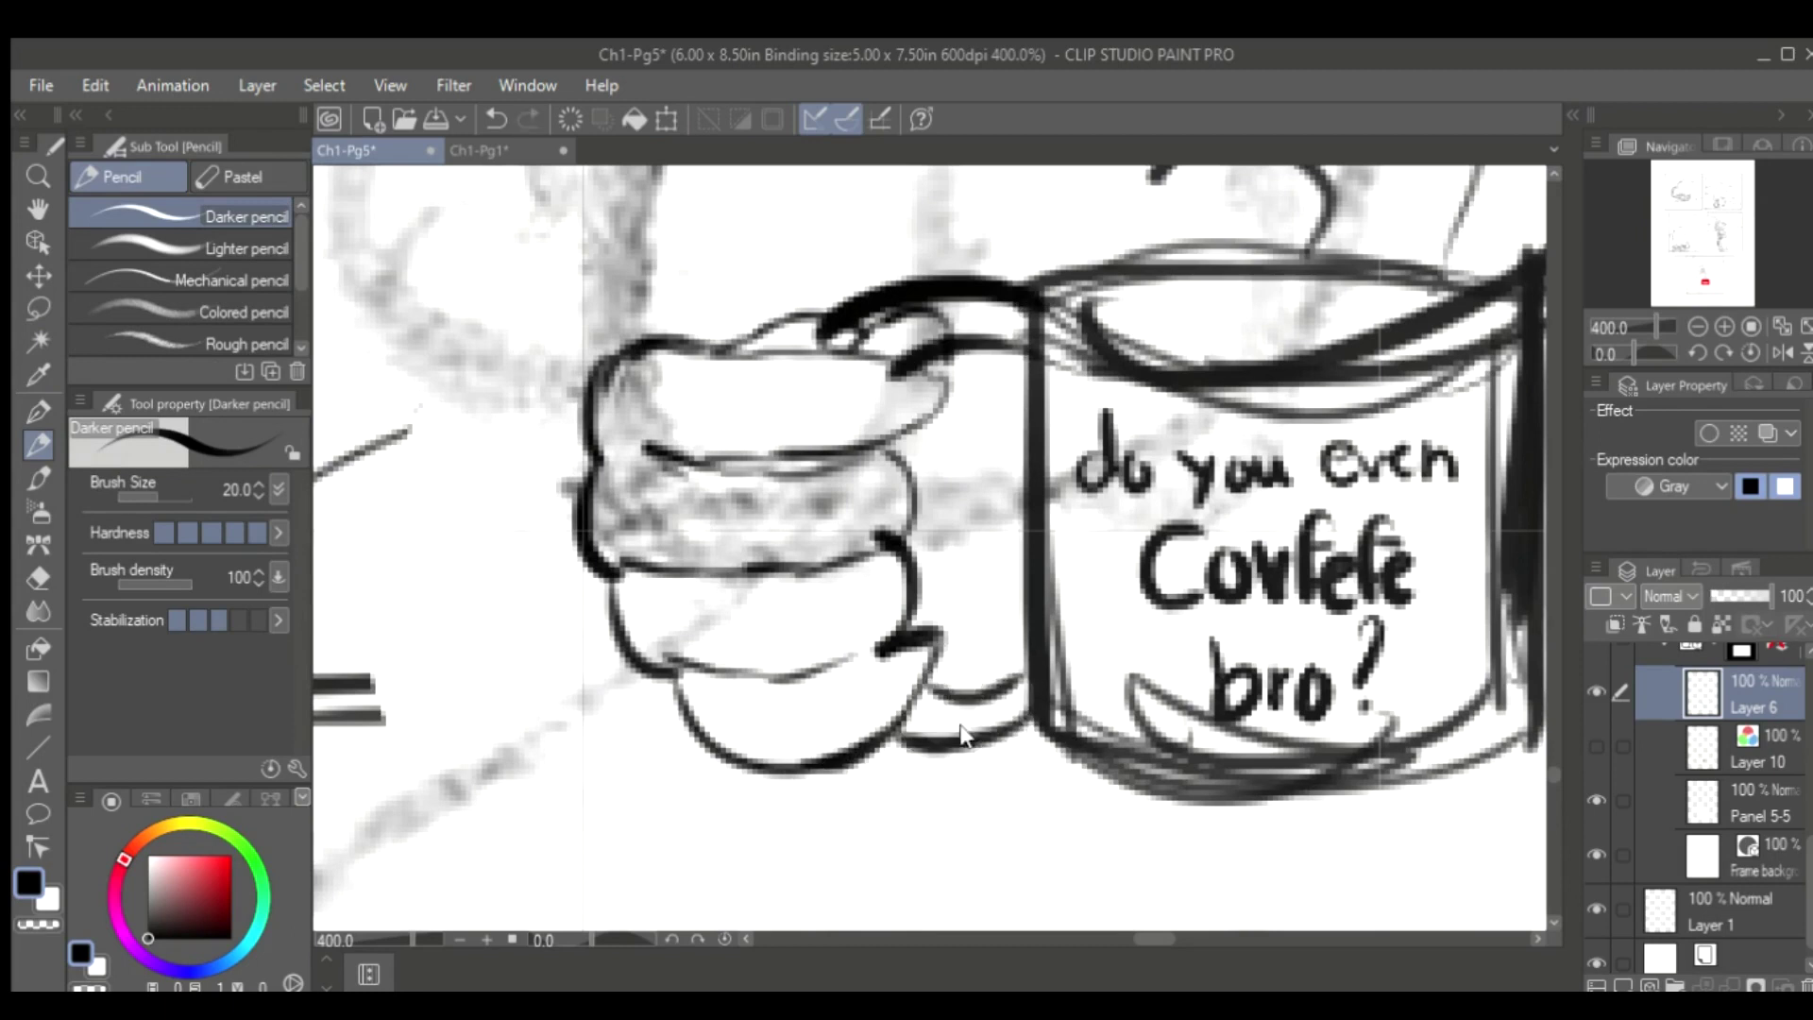
Shrink the traced hand and reposition it closer to the mug, checking it in the mirrored view
key("h")
scroll(518, 623, "down", 3)
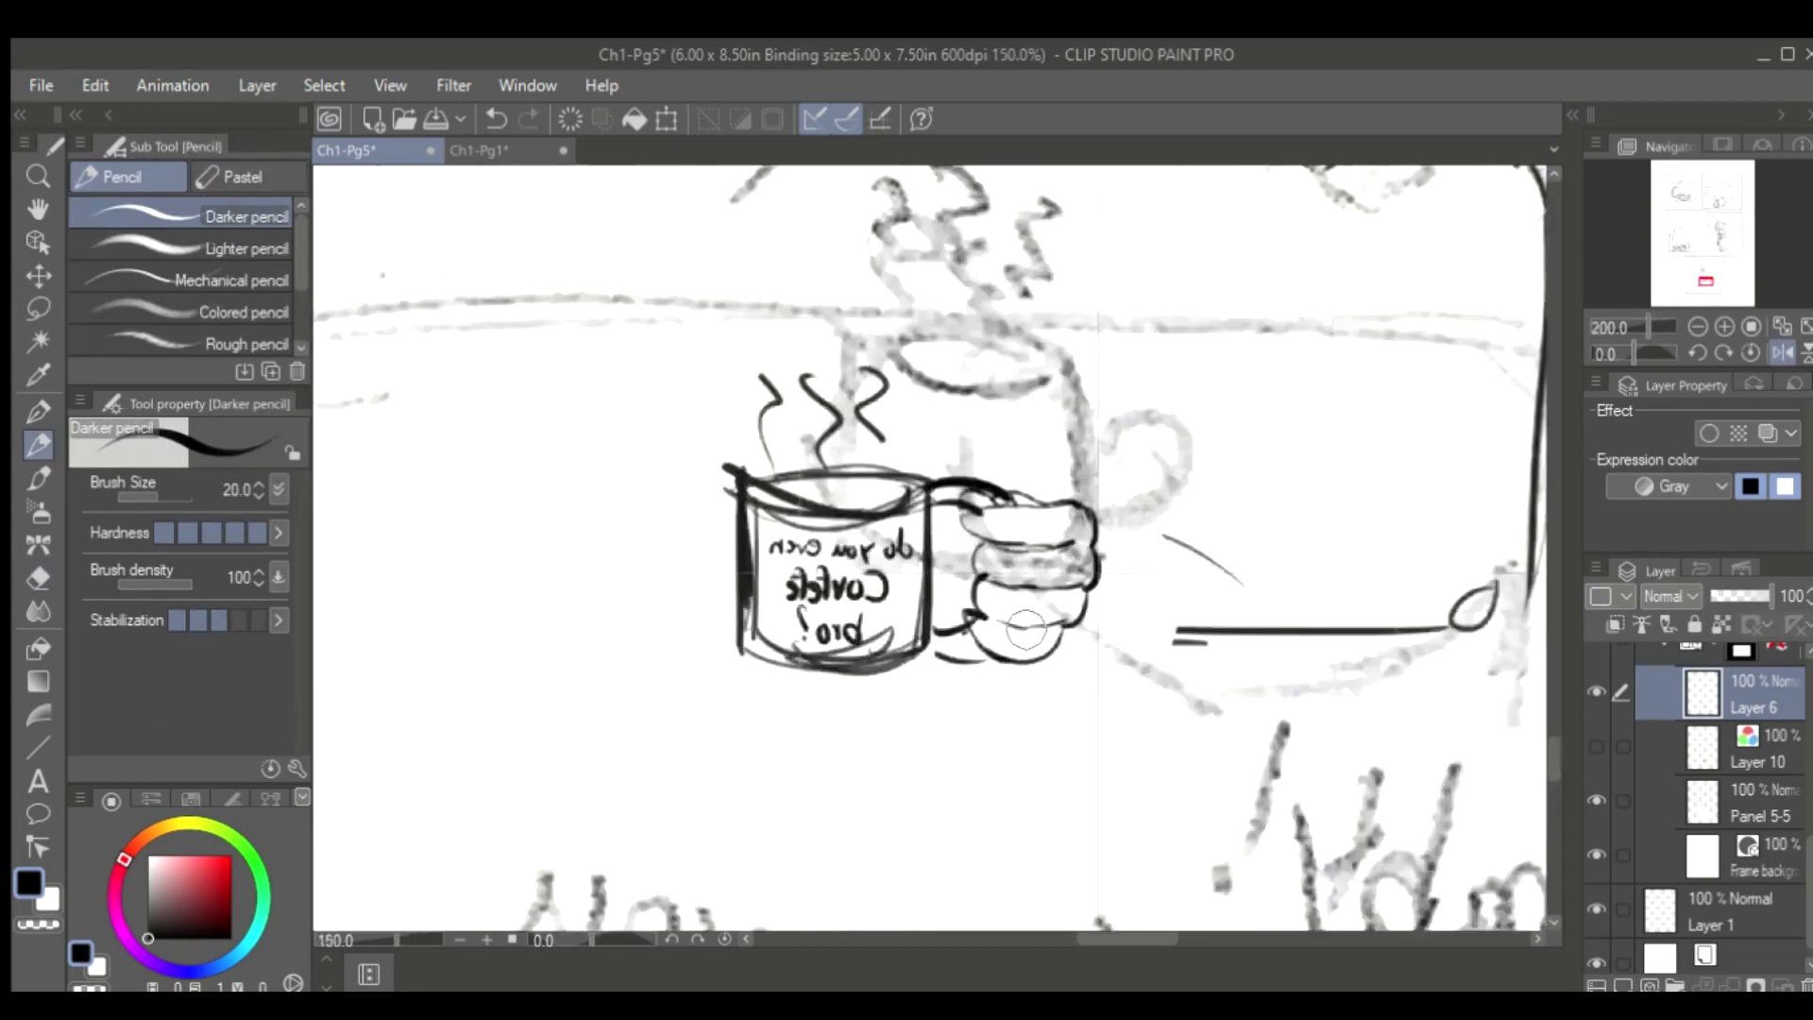
scroll(1030, 510, "up", 3)
left_click(38, 309)
left_click_drag(793, 558, 760, 623)
key("ctrl+t")
left_click_drag(1330, 763, 1218, 661)
key("Return")
left_click_drag(944, 283, 944, 519)
mouse_move(1084, 416)
left_mouse_down()
mouse_move(895, 380)
mouse_move(1086, 420)
left_mouse_up()
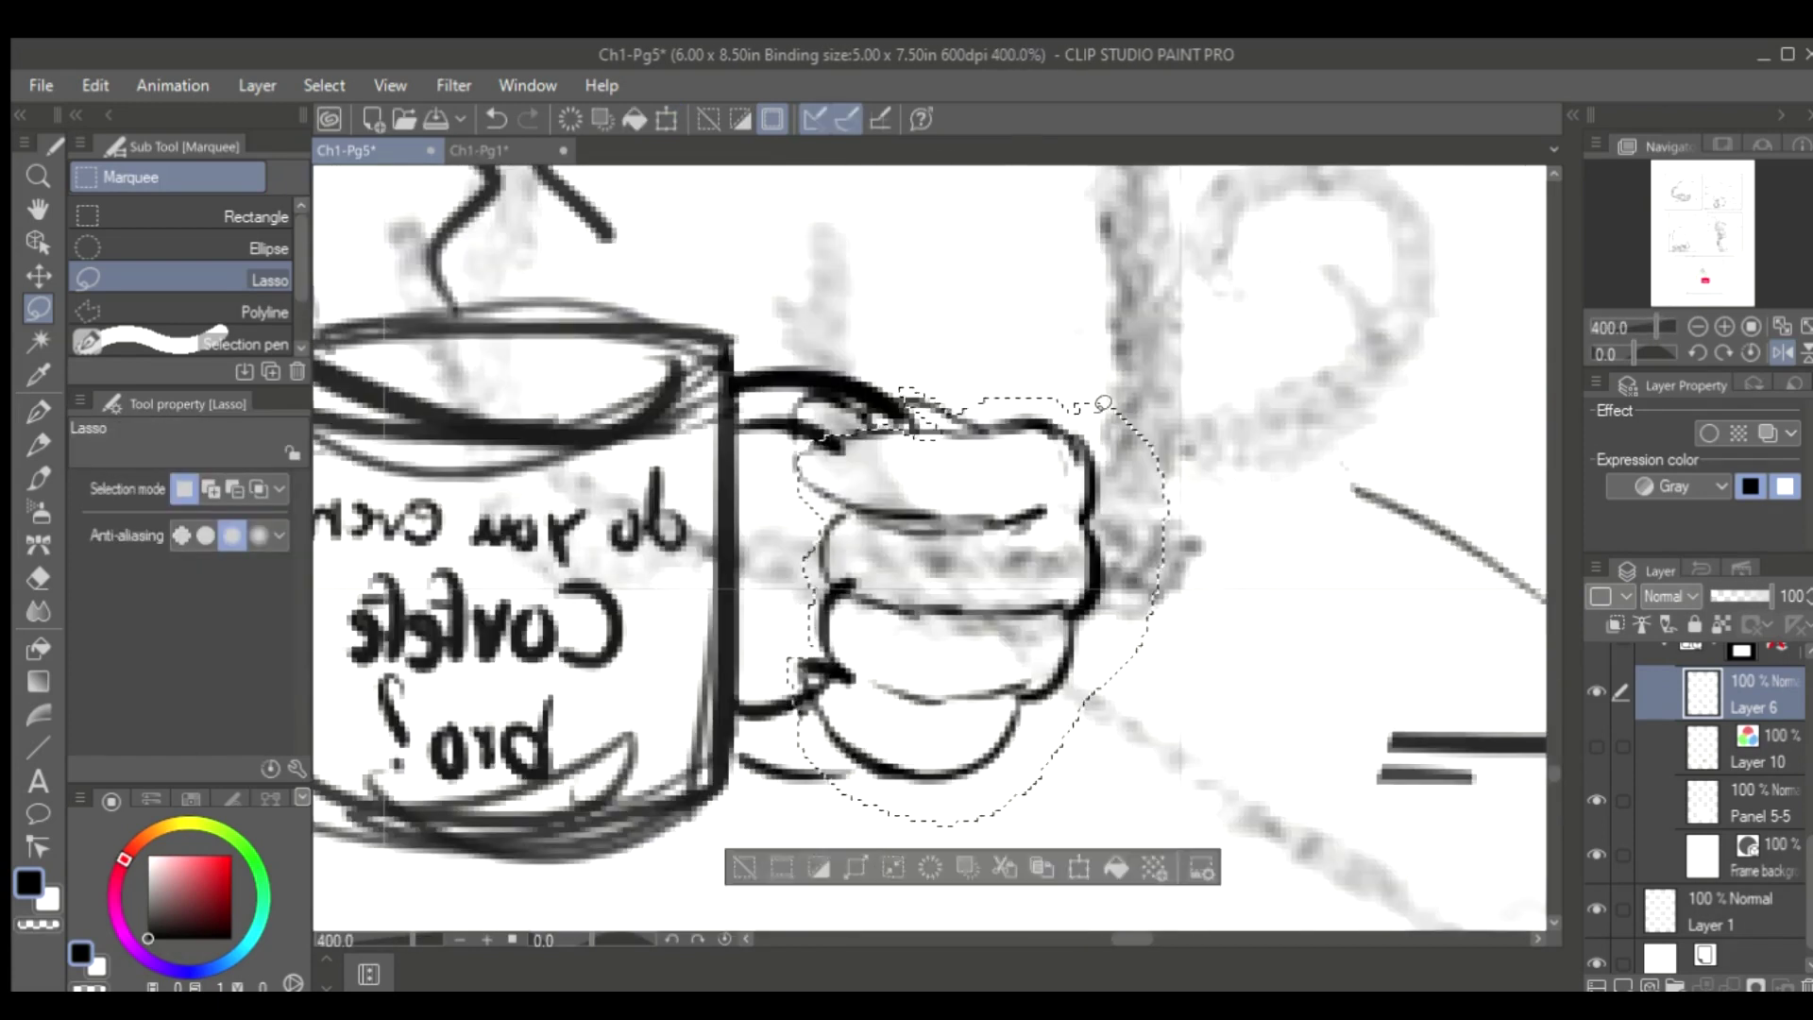
key("ctrl+t")
key("Return")
Draw the forearm lines from the elbow to the gripping hand with the Darker pencil
scroll(945, 567, "down", 5)
left_click_drag(1028, 502, 725, 503)
key("p")
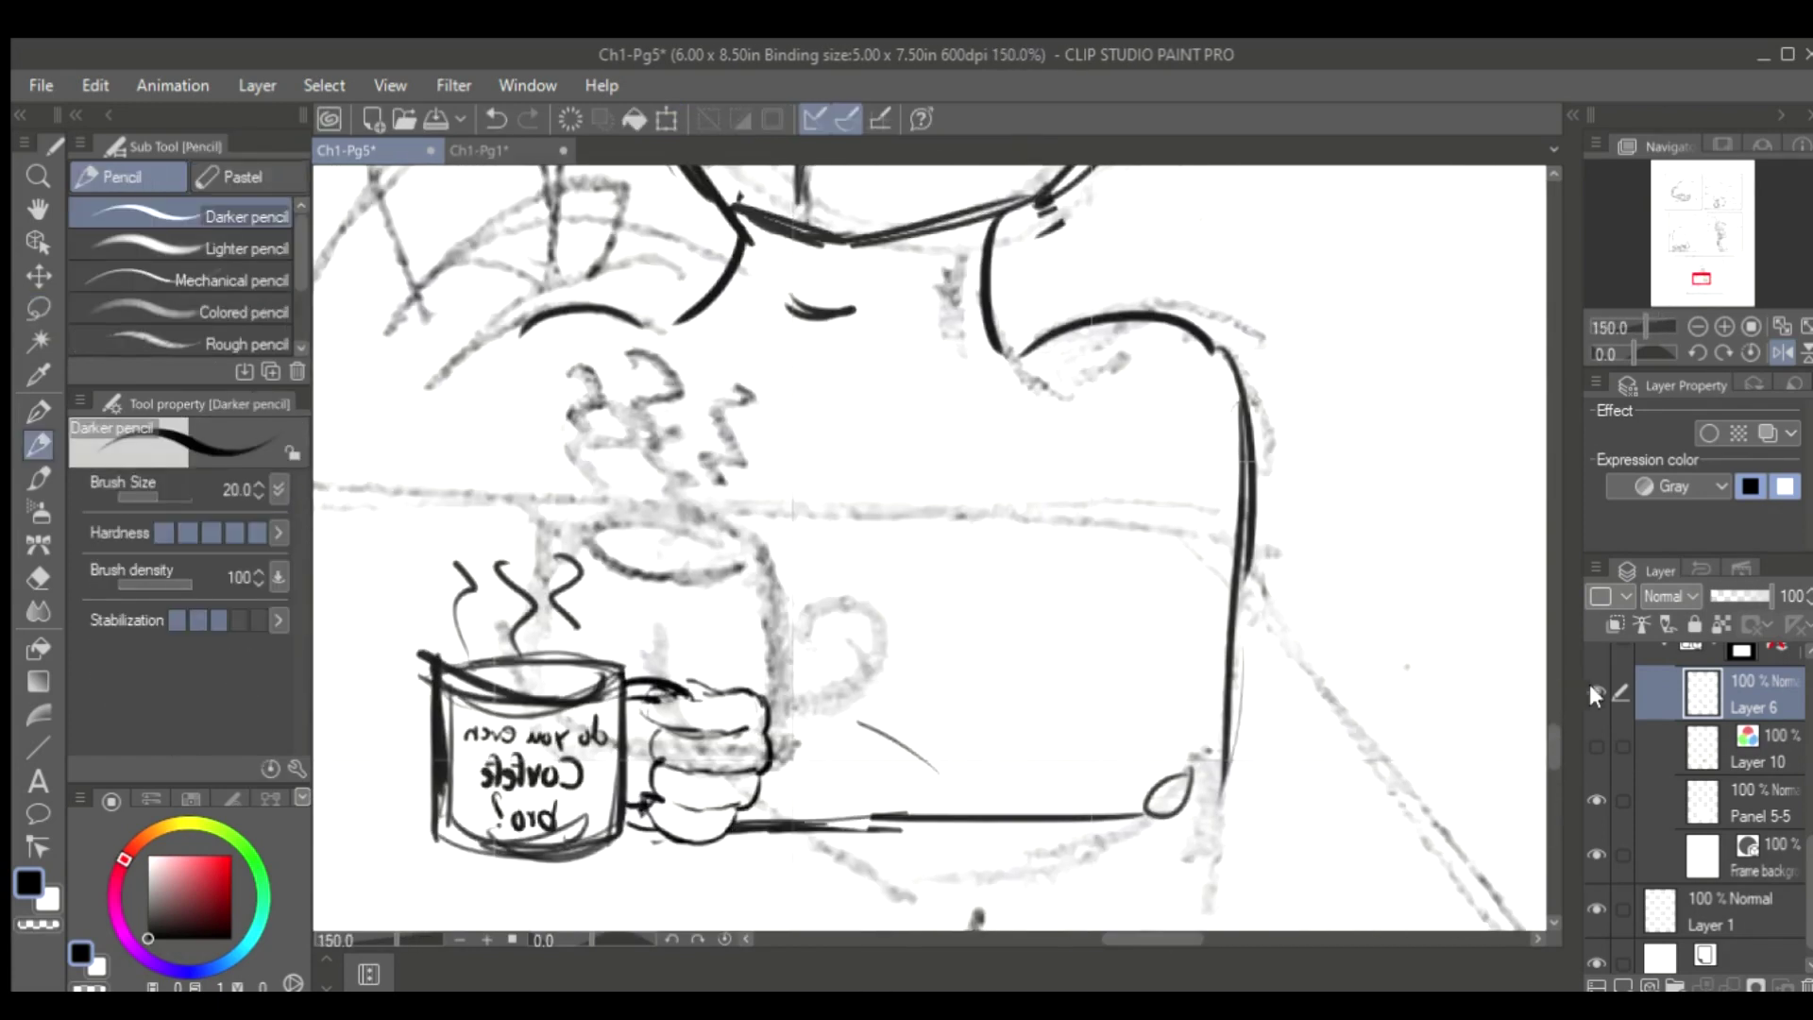
scroll(1023, 692, "down", 4)
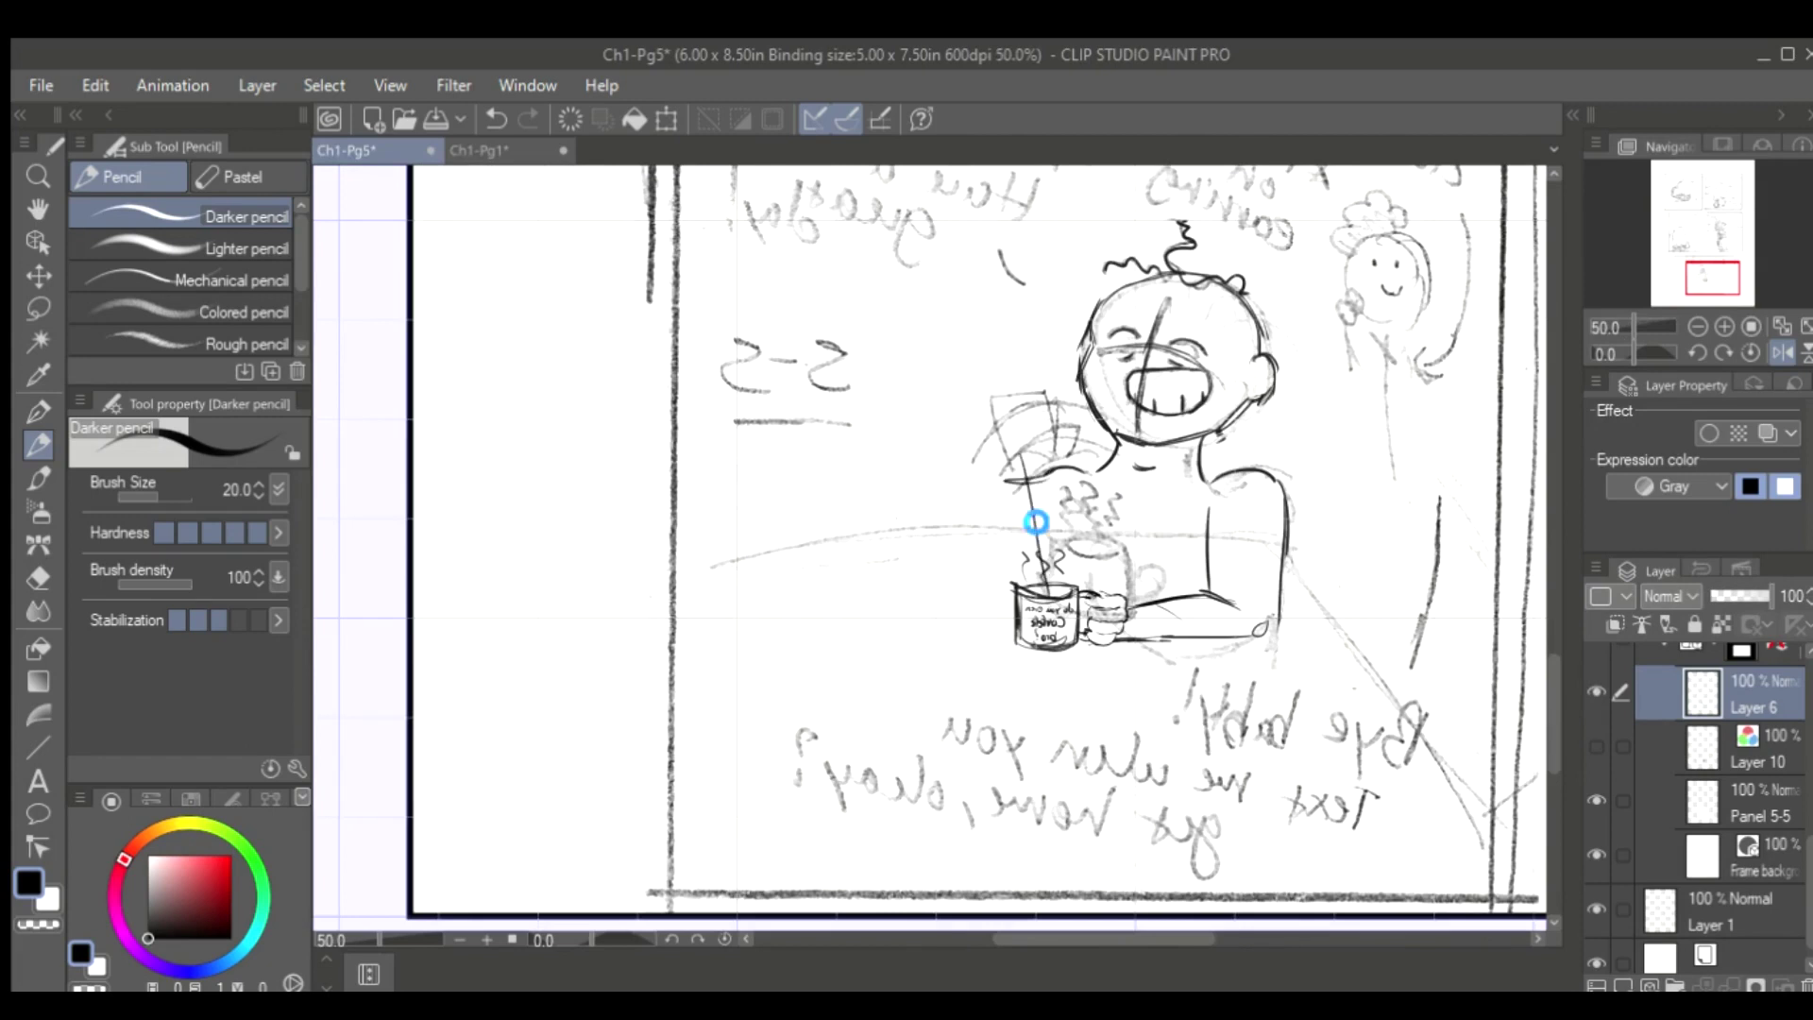
scroll(1332, 265, "up", 4)
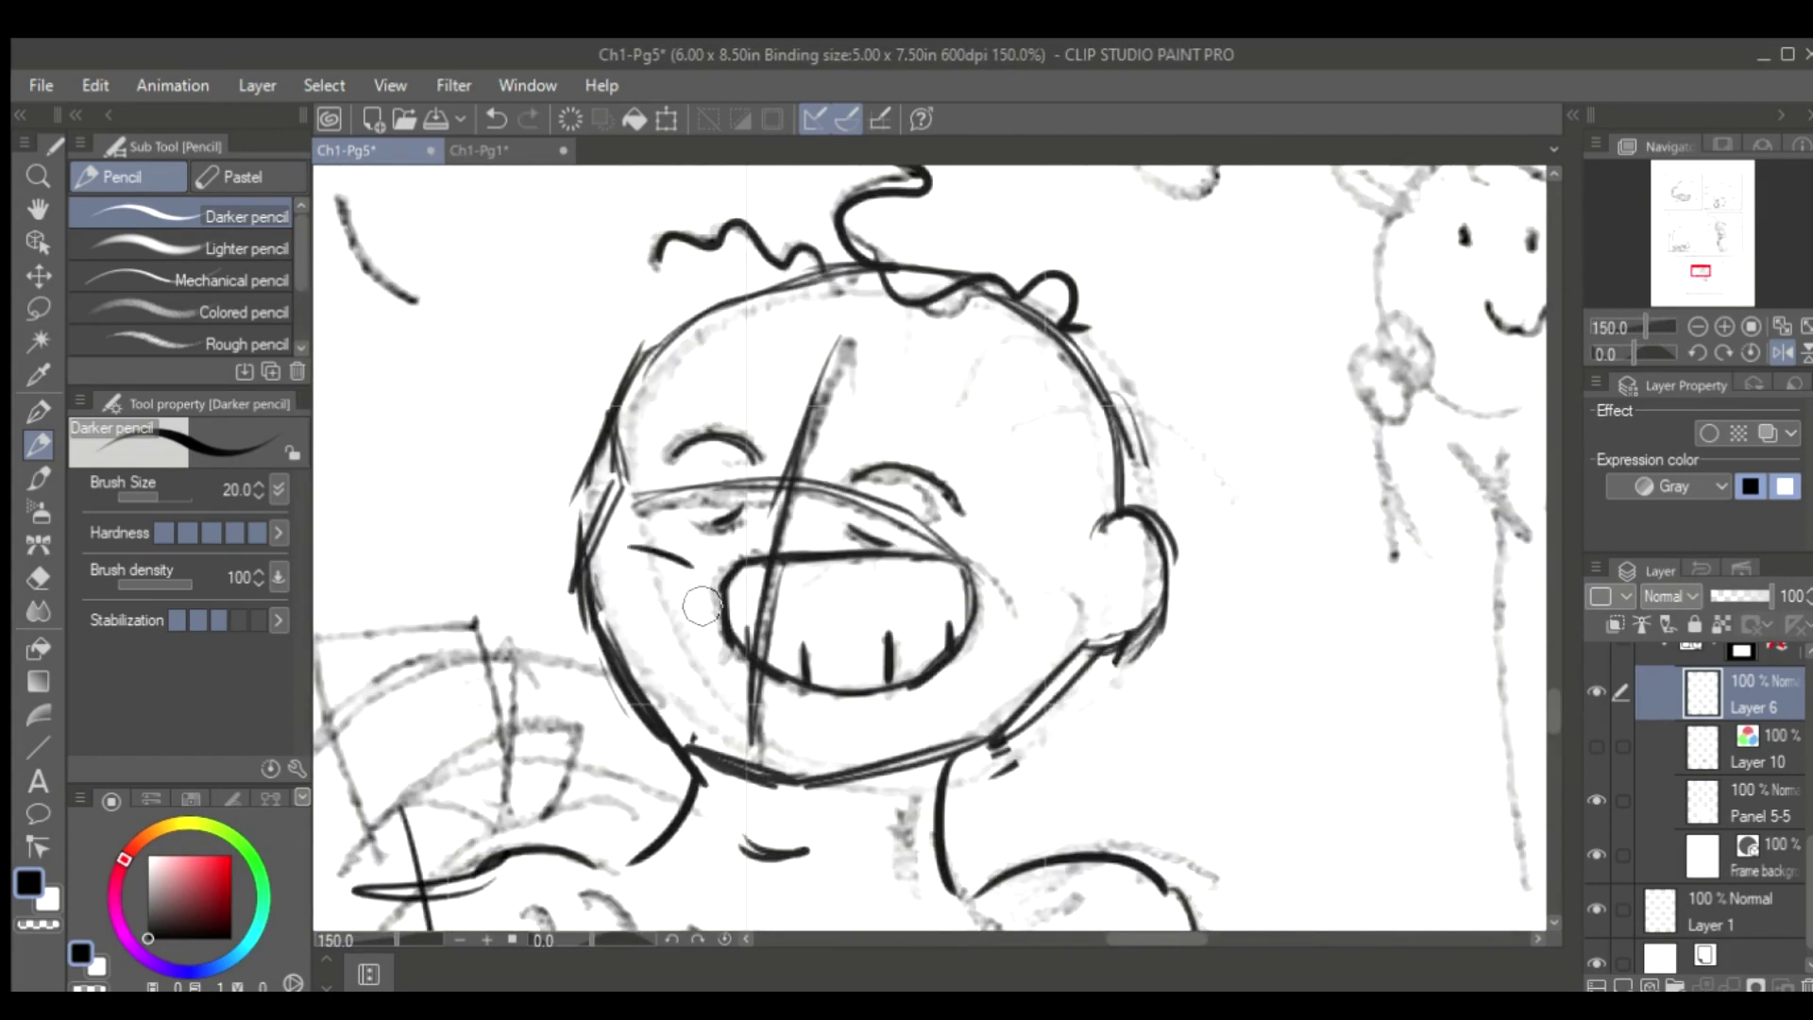
Add small laugh lines beside both closed eyes and adjust their size and position with lasso transforms
scroll(652, 466, "up", 1)
key("m")
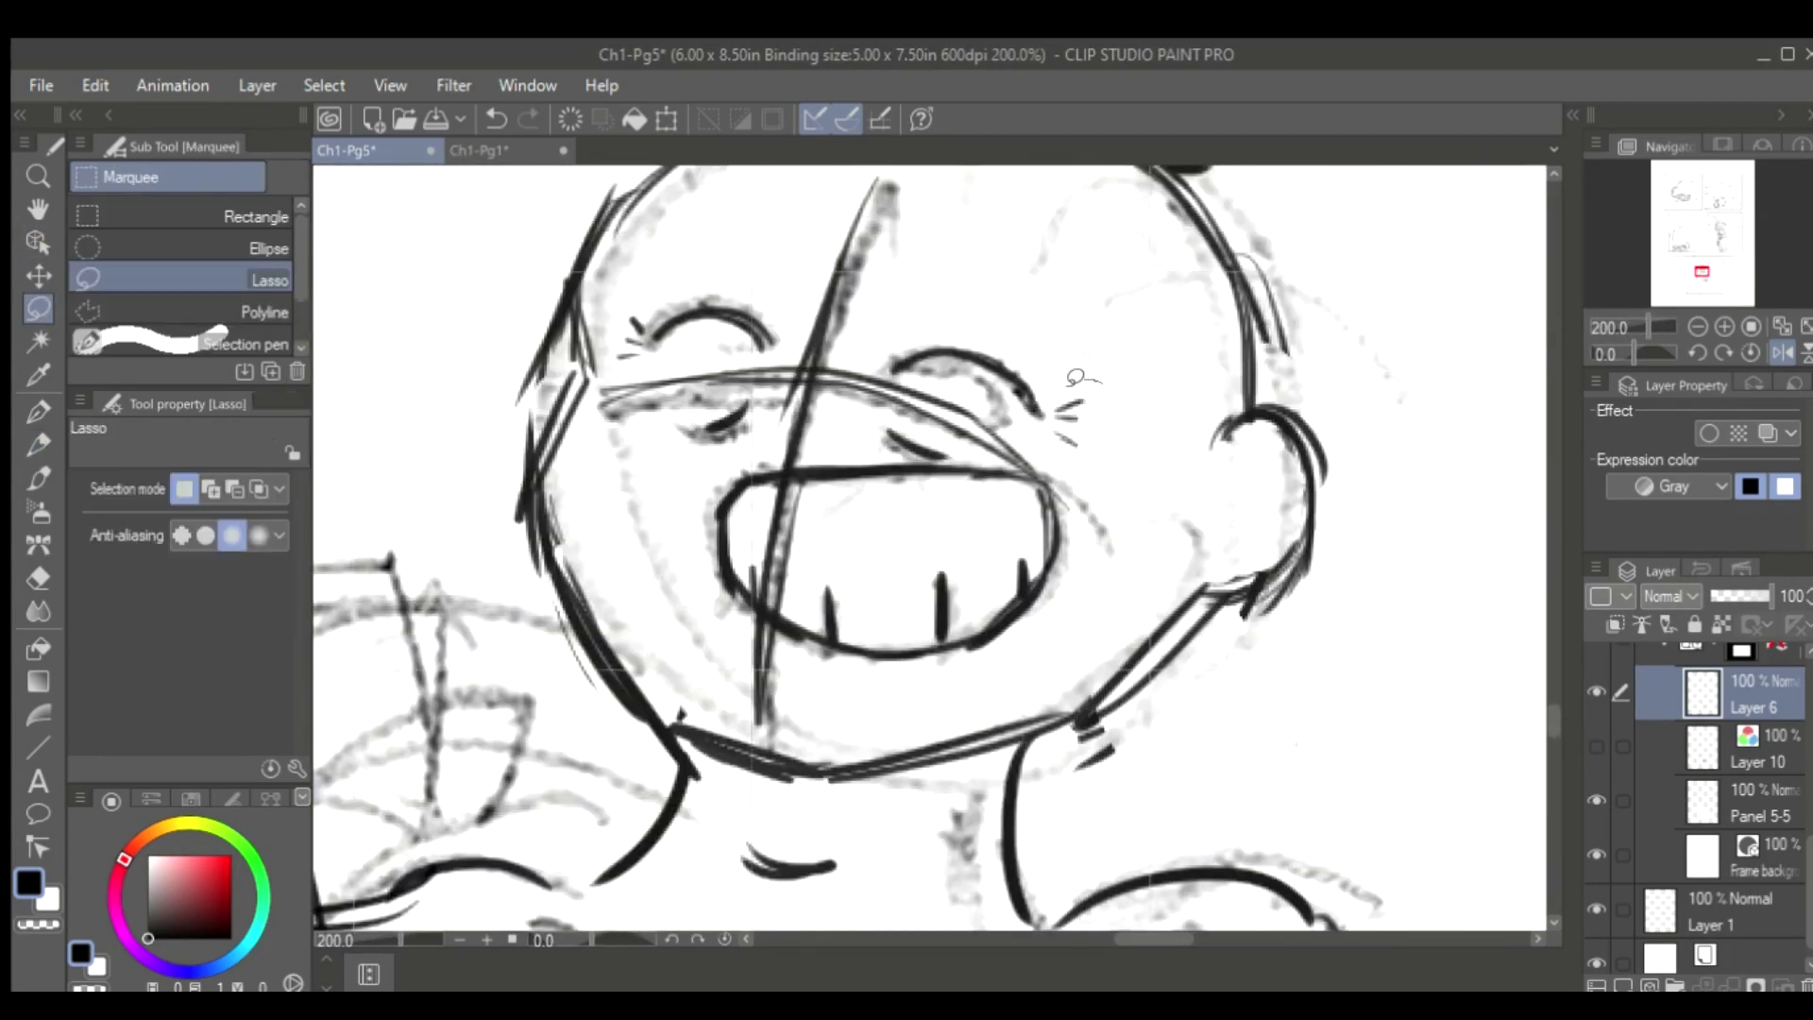
left_click_drag(1058, 383, 1043, 472)
key("ctrl+t")
left_click_drag(1143, 373, 1132, 394)
key("Return")
key("ctrl+t")
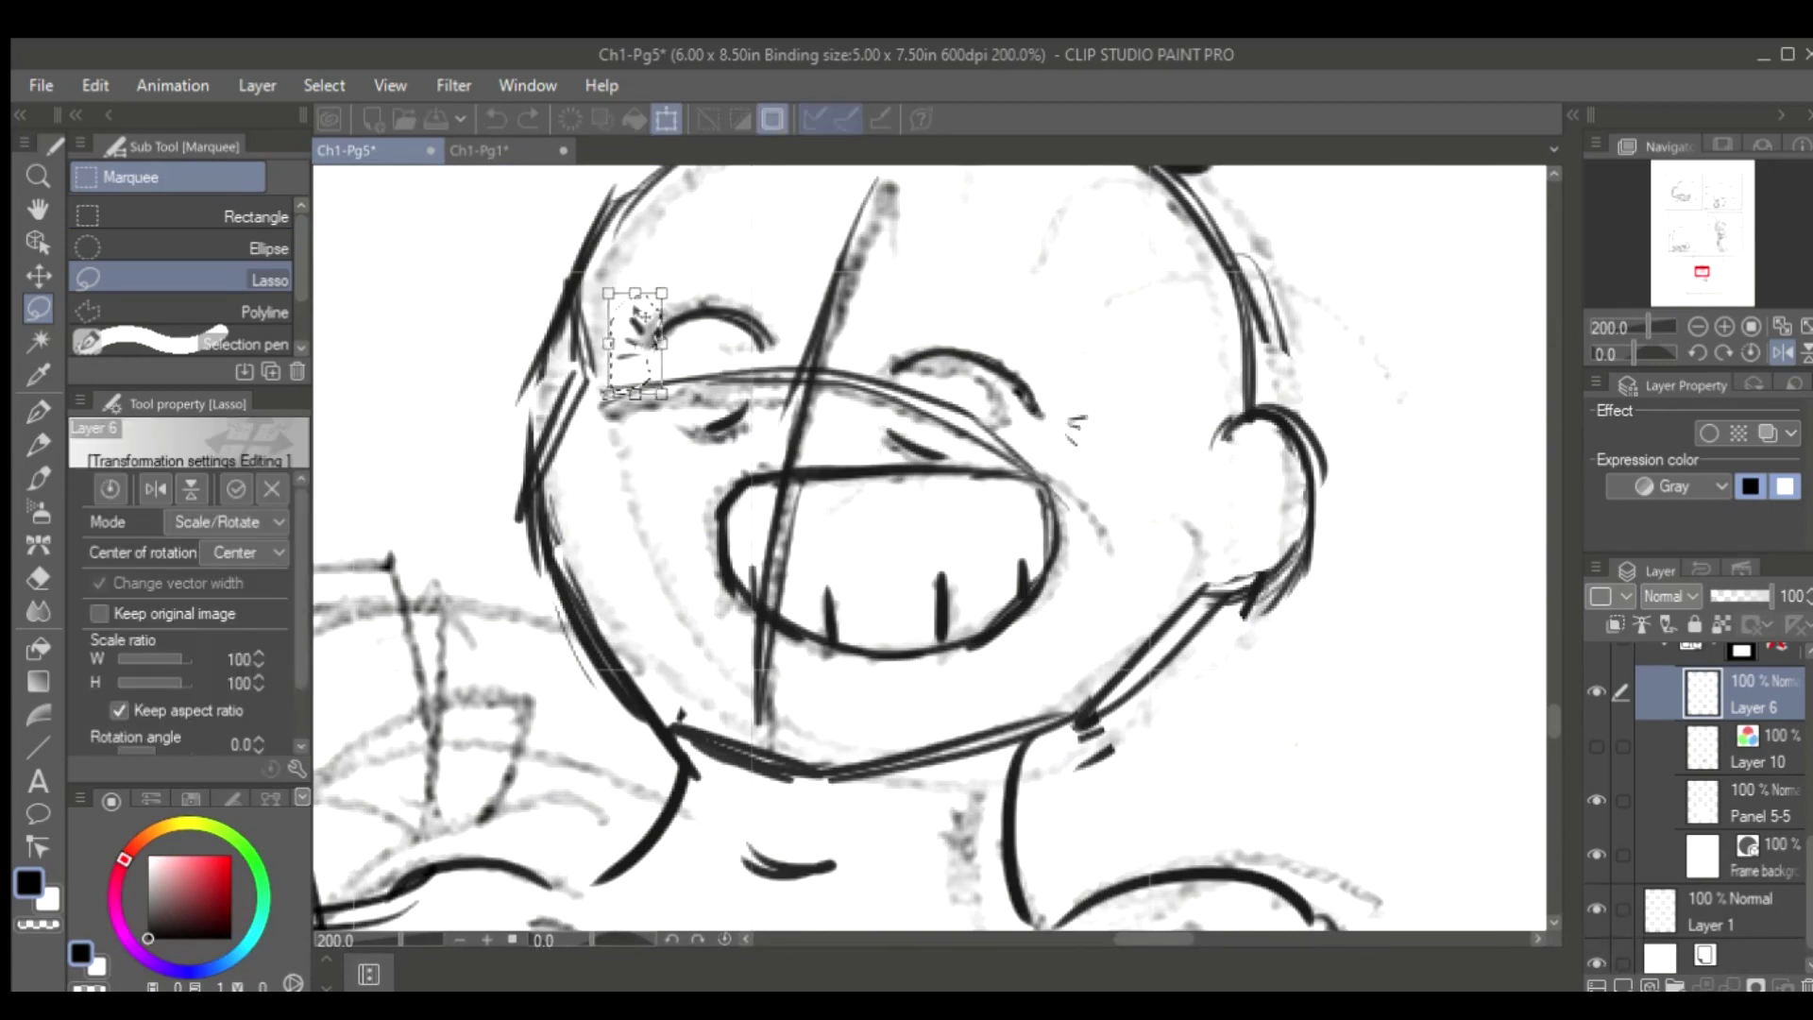
key("Return")
scroll(1141, 576, "down", 3)
scroll(1185, 628, "up", 2)
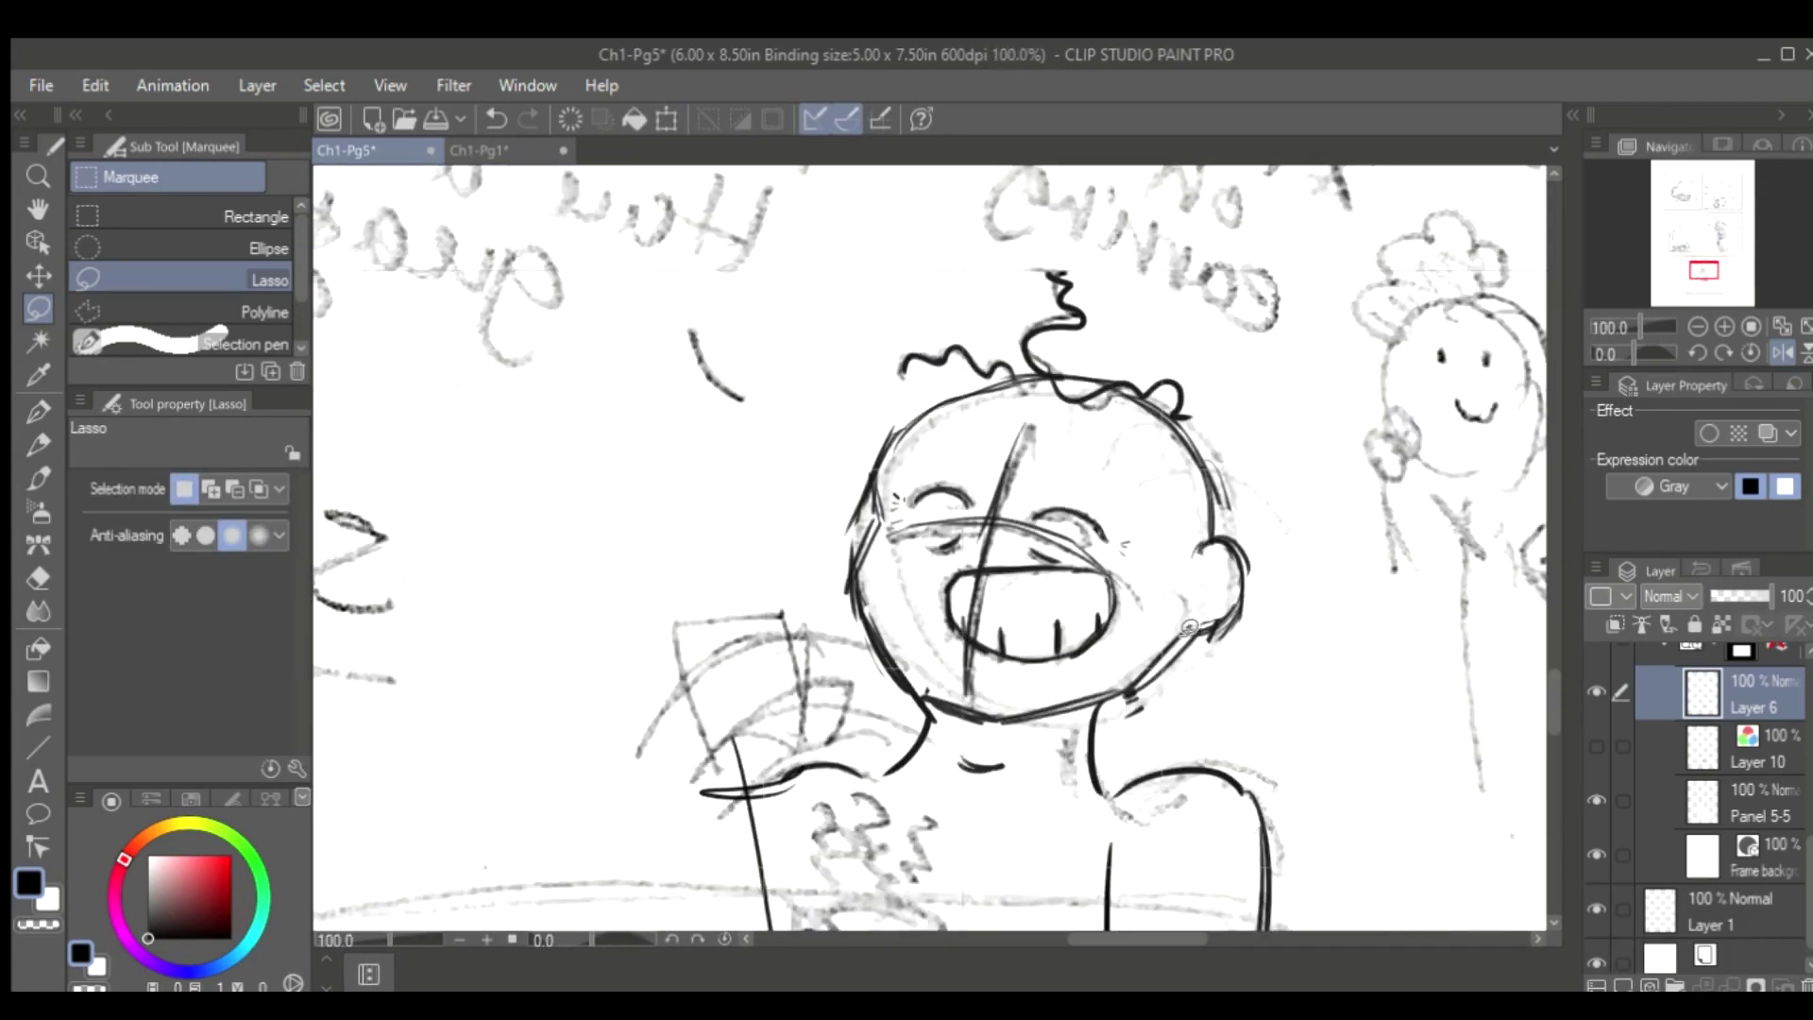
Add a short chin stroke below the mouth and sketch the far arm's outer line down to the mug
key("p")
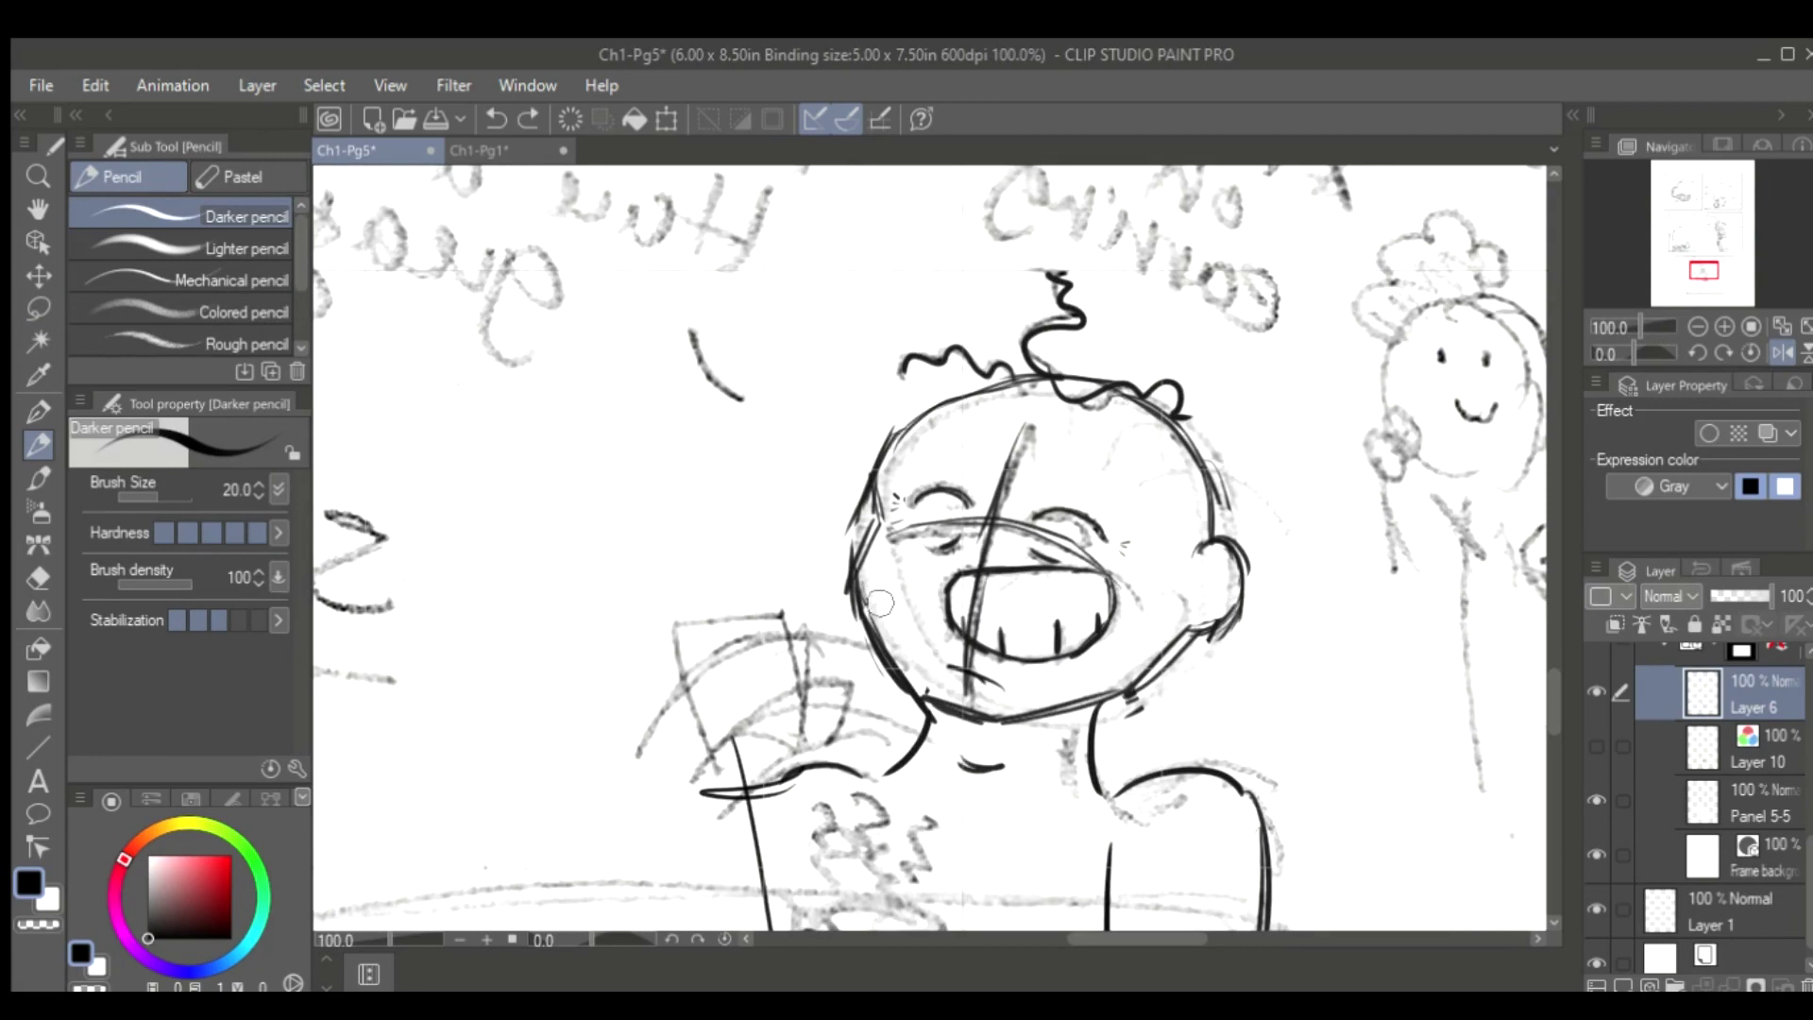
key("h")
left_click_drag(991, 589, 965, 631)
key("h")
scroll(1540, 675, "down", 1)
key("h")
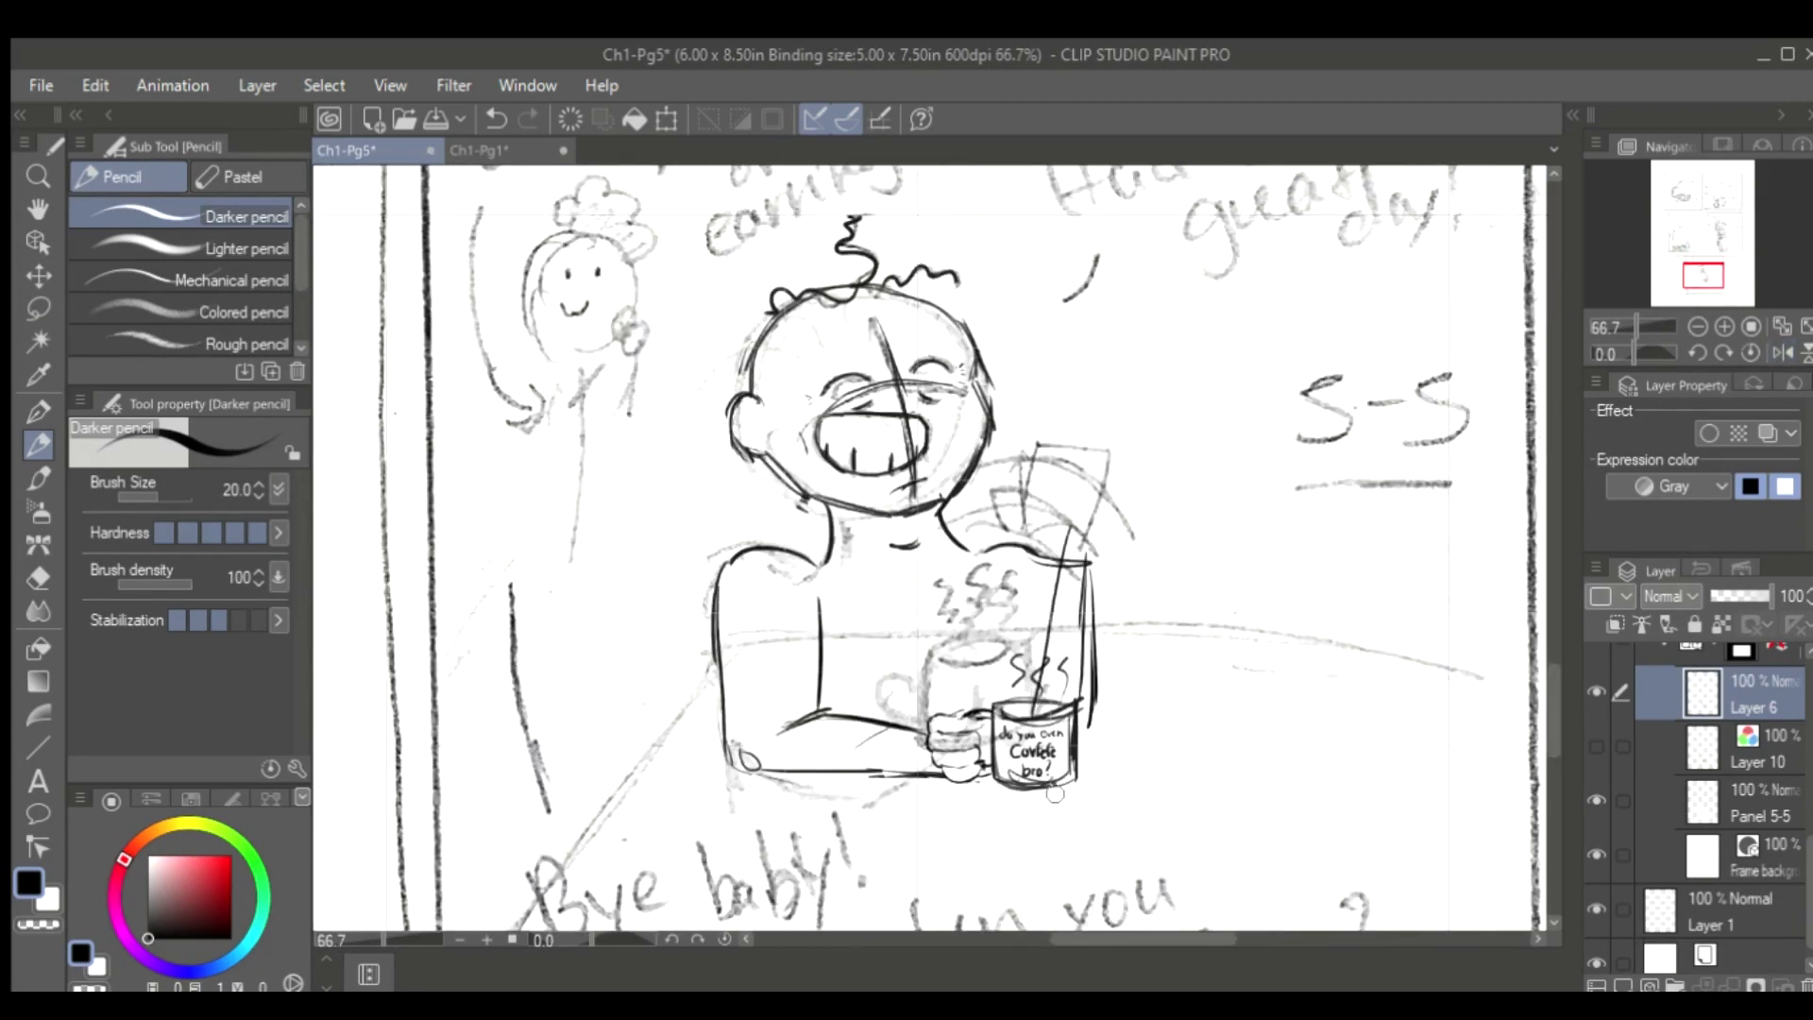
Clean up the inner elbow of the mug-holding arm with the Hard eraser and Darker pencil
key("ctrl+z")
key("e")
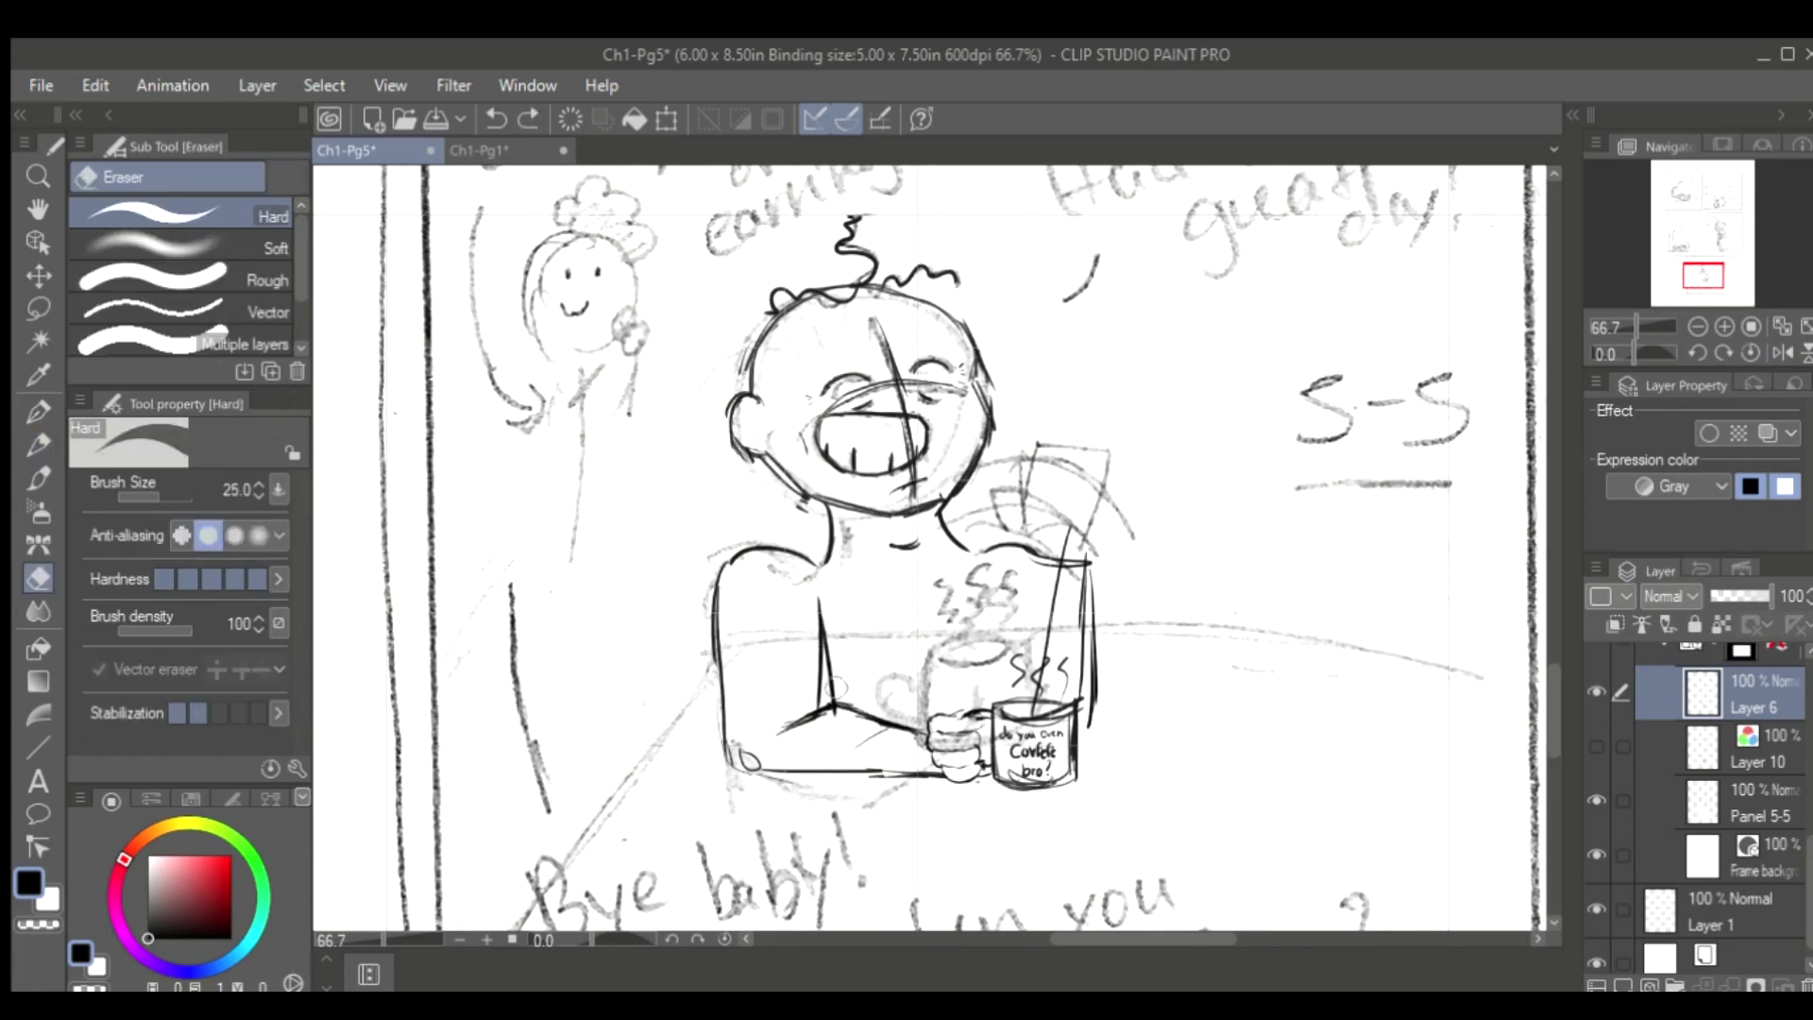
key("p")
key("e")
key("p")
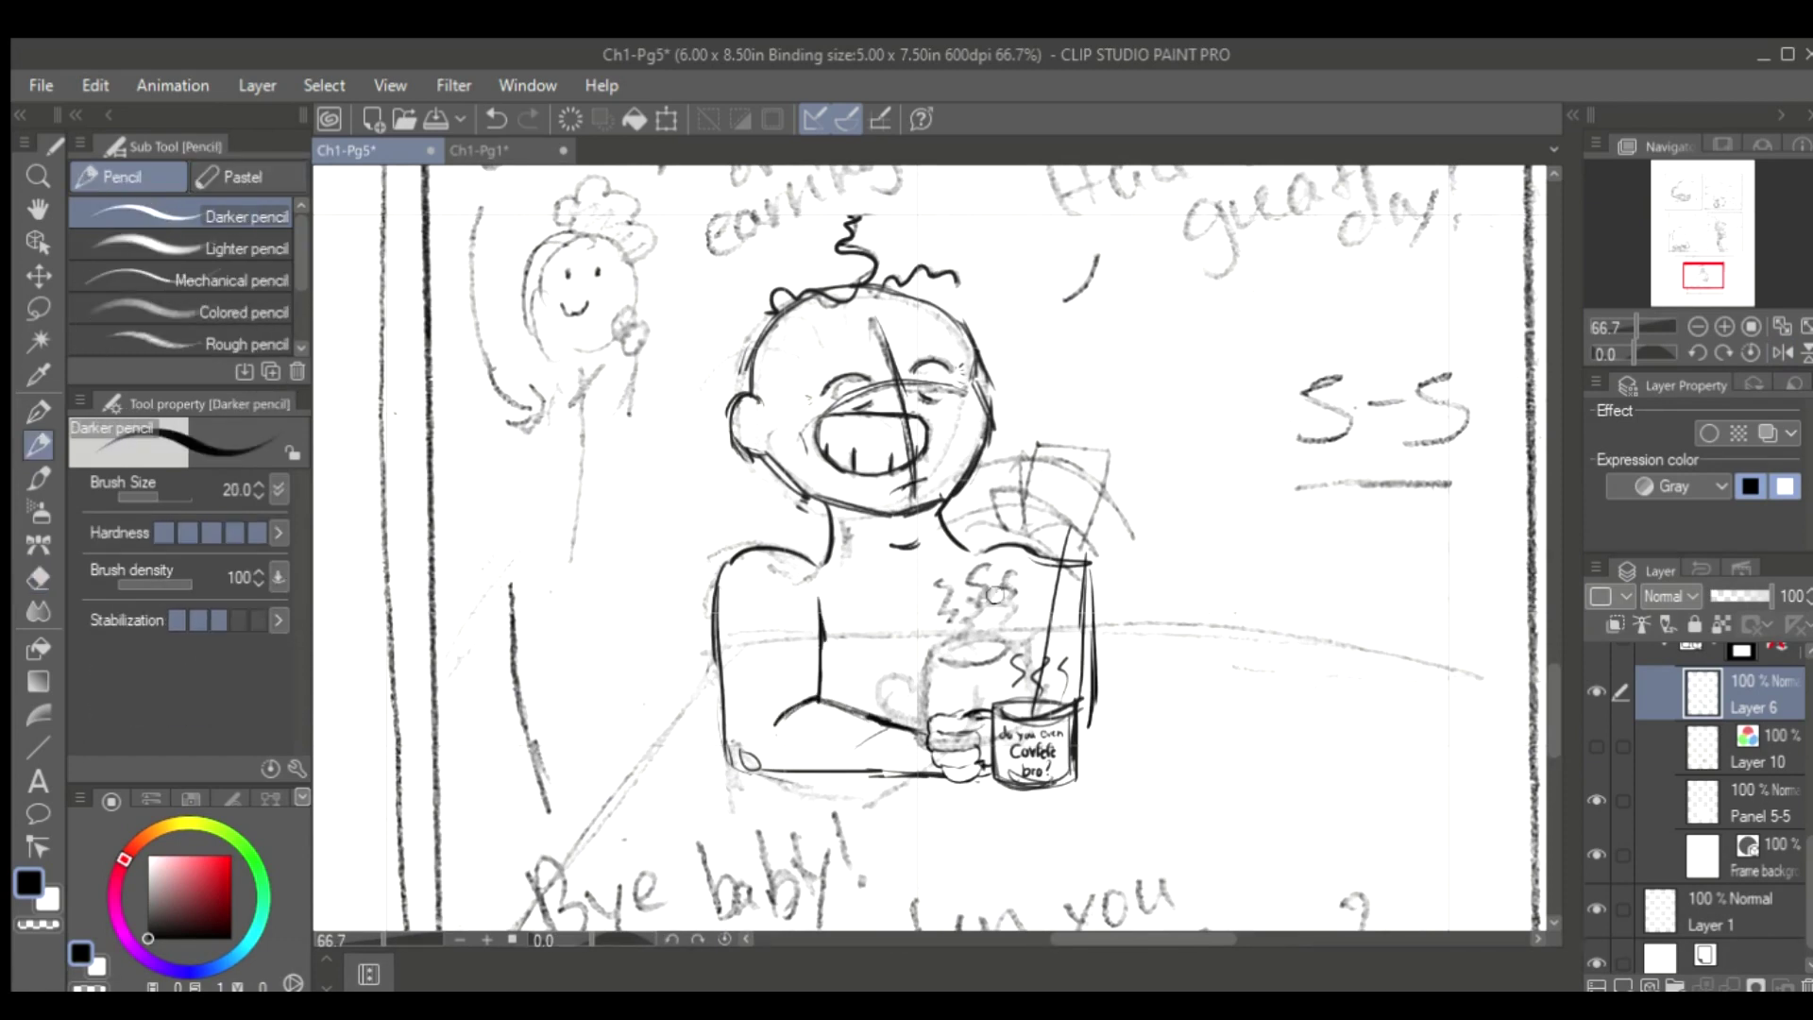
Lasso the mug together with its hand and enlarge them to 114%
key("h")
scroll(1005, 723, "up", 4)
key("m")
mouse_move(652, 552)
left_mouse_down()
mouse_move(515, 529)
mouse_move(813, 638)
left_mouse_up()
key("ctrl+t")
scroll(813, 638, "down", 3)
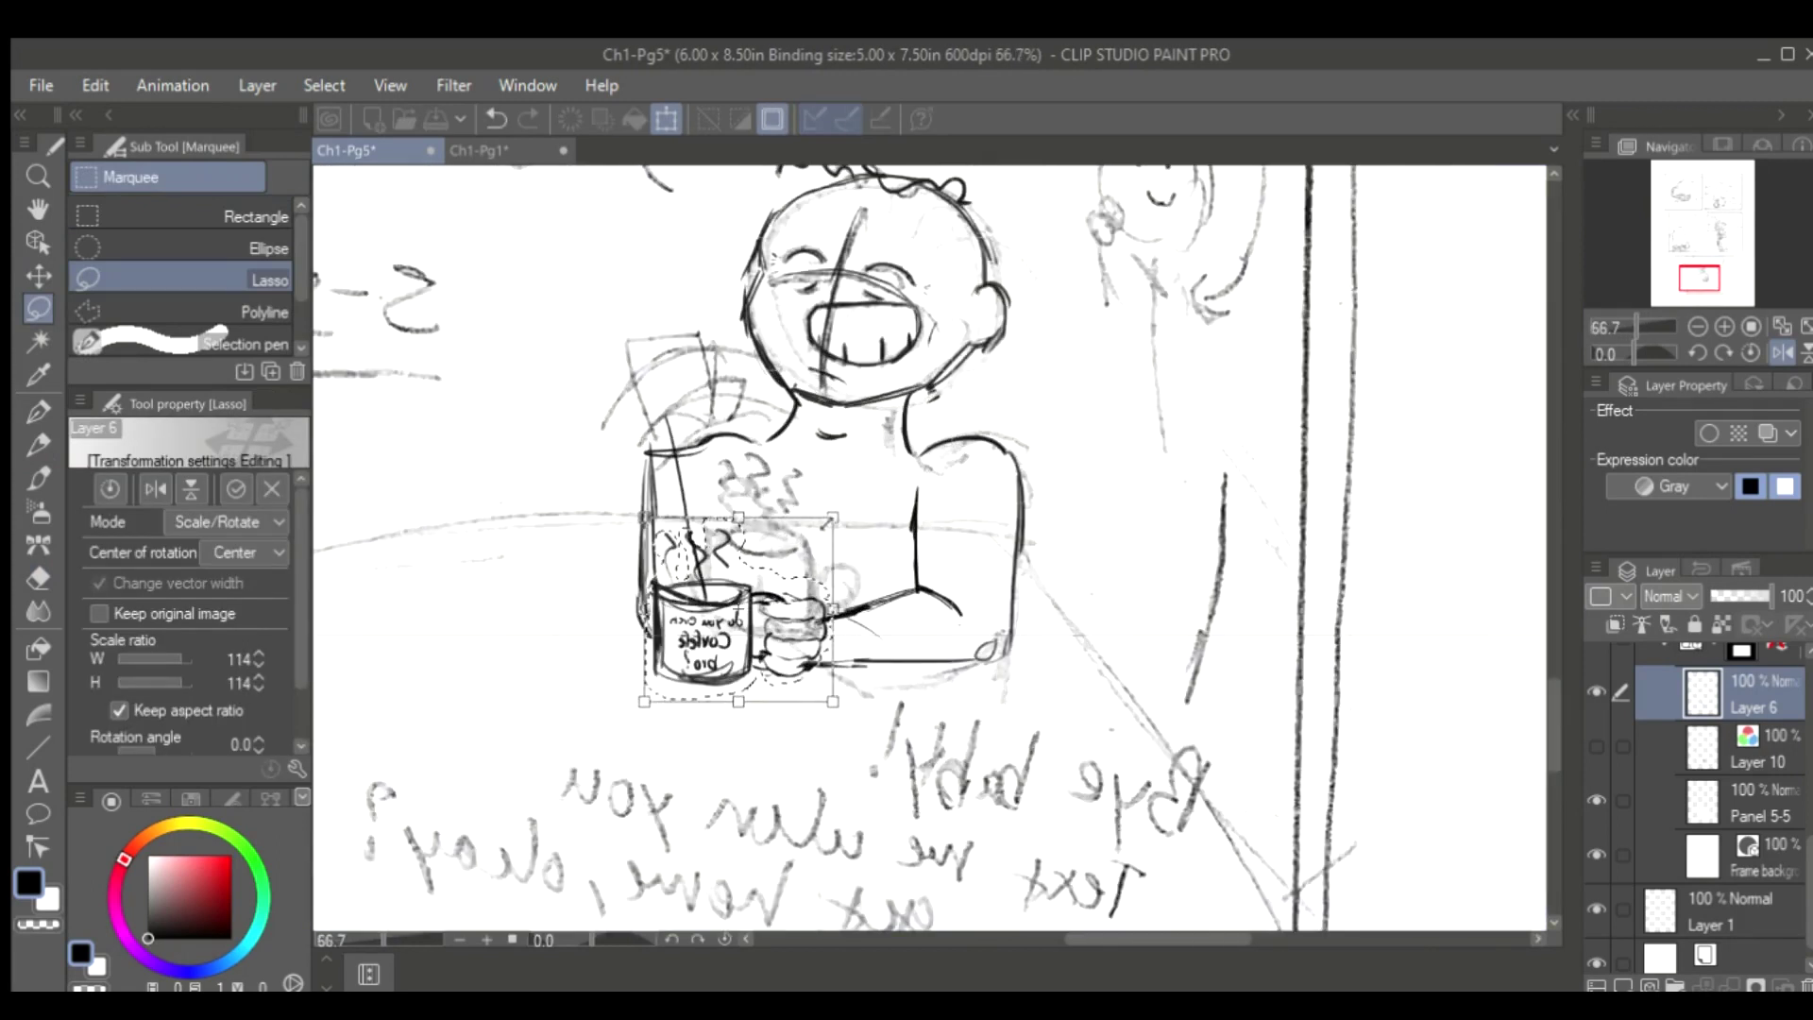
key("Return")
key("ctrl+d")
Sketch the raised hand and forearm behind the mug, and add the shirt's collar and sleeve lines
key("p")
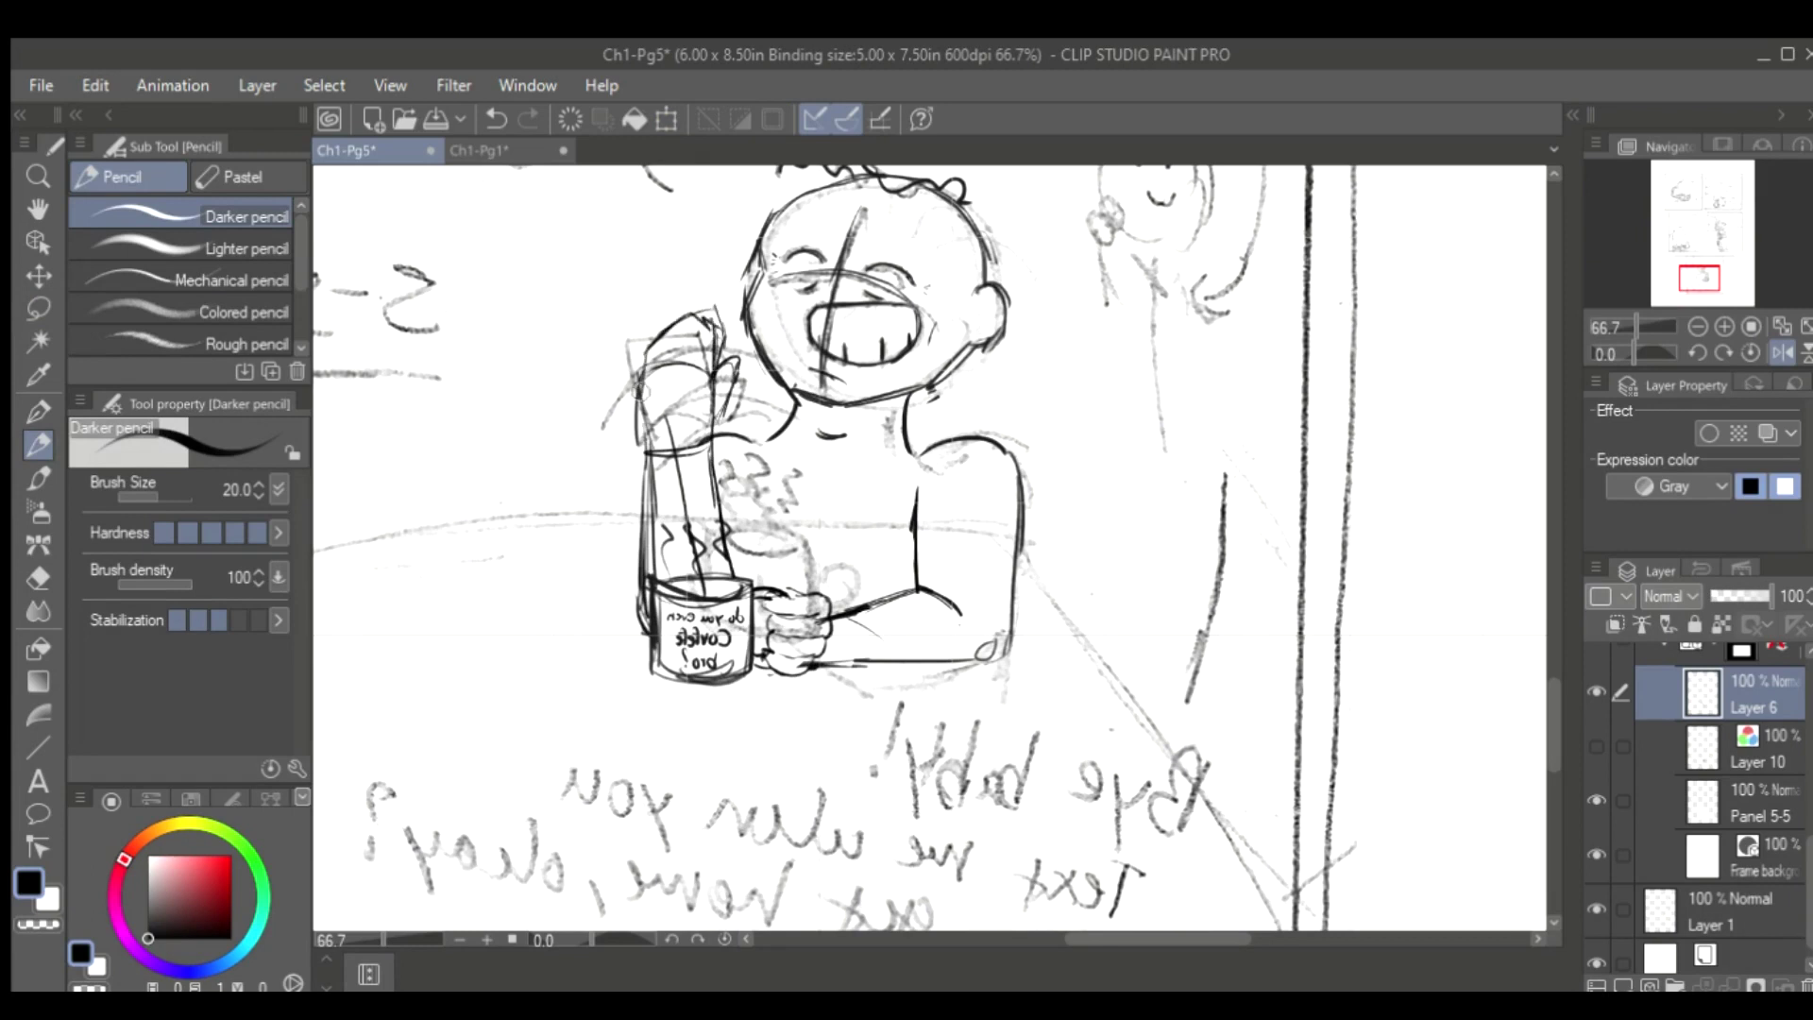
scroll(1530, 685, "up", 2)
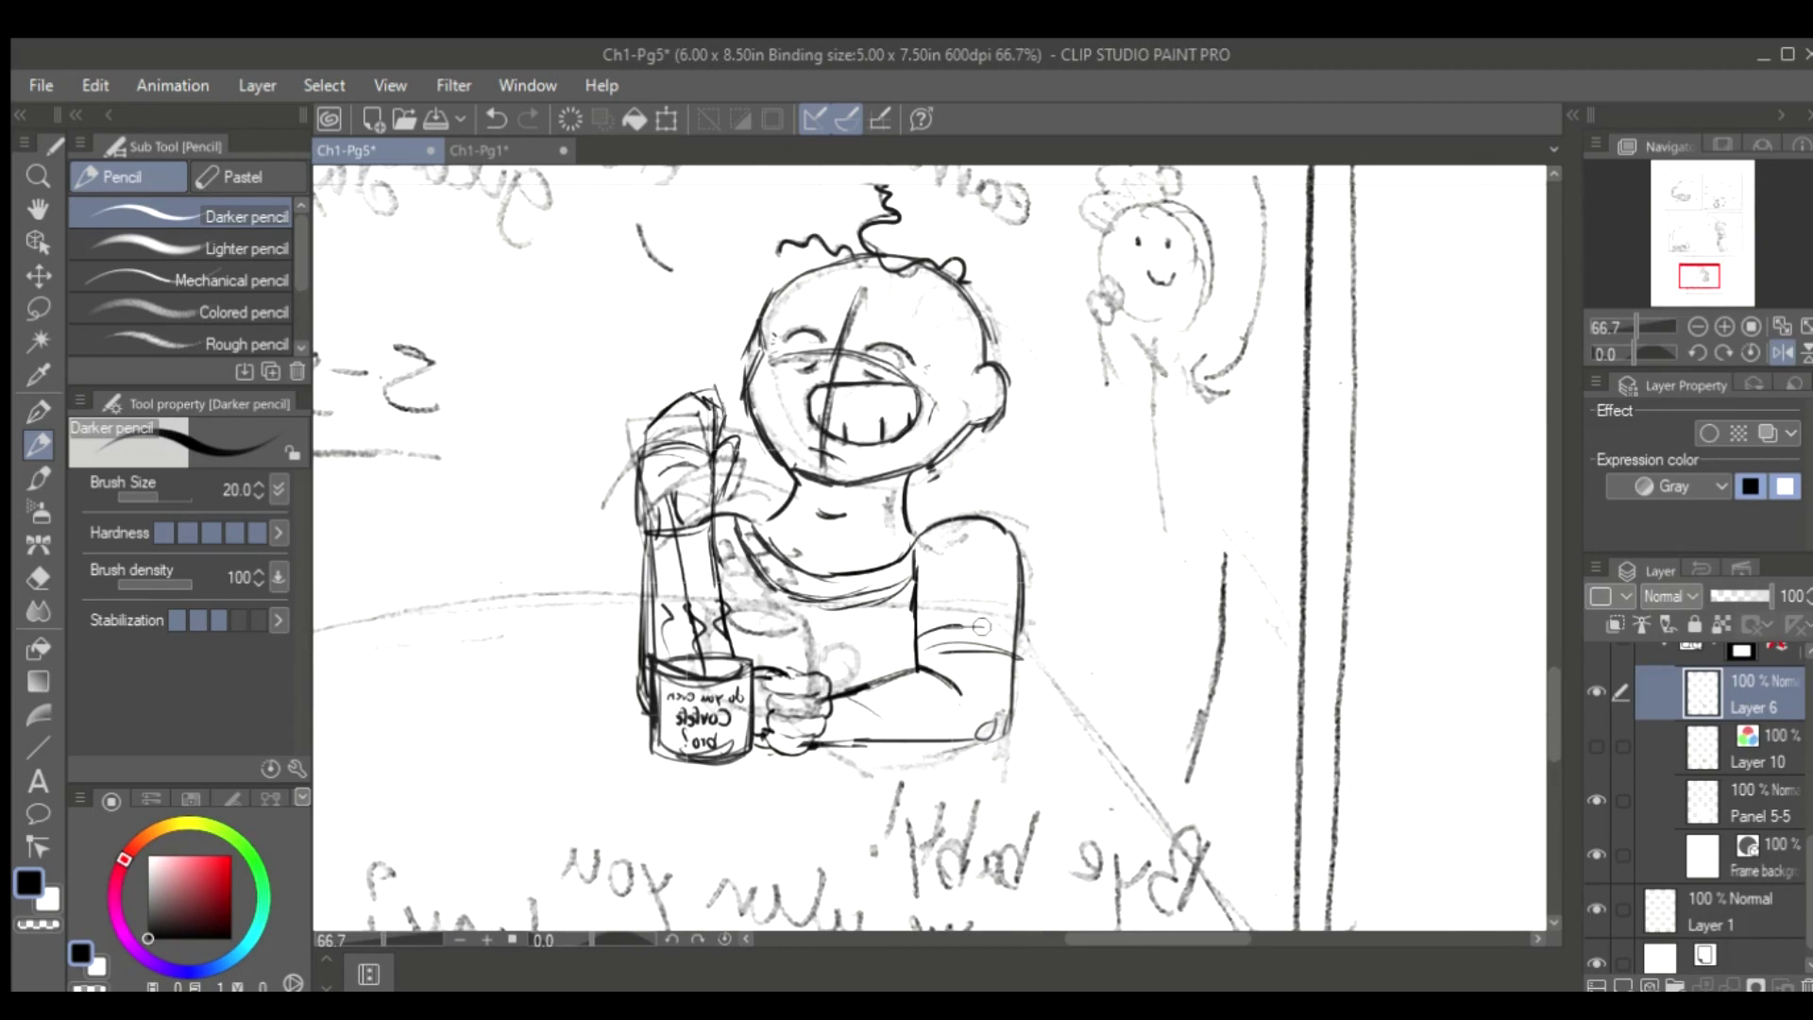
key("h")
Erase the rough lower collar strokes and redraw the shirt's collar as a clean curved band
scroll(905, 582, "up", 4)
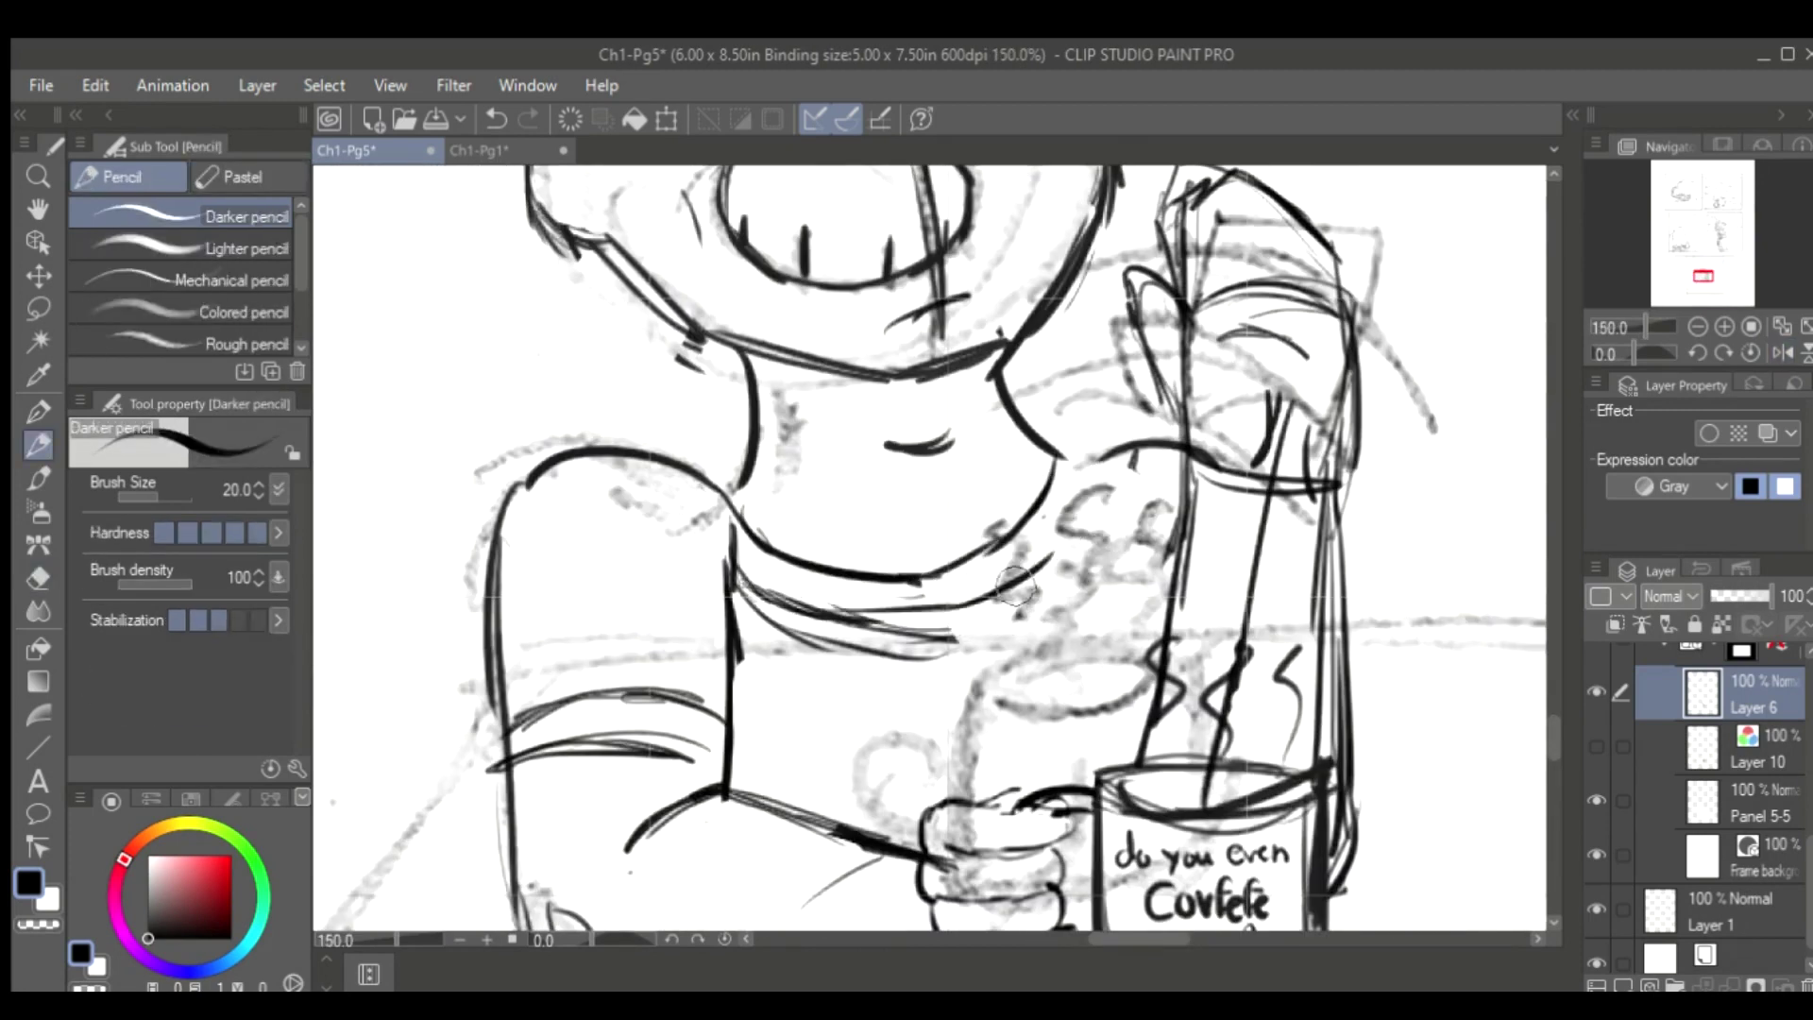
key("e")
left_click_drag(813, 614, 716, 505)
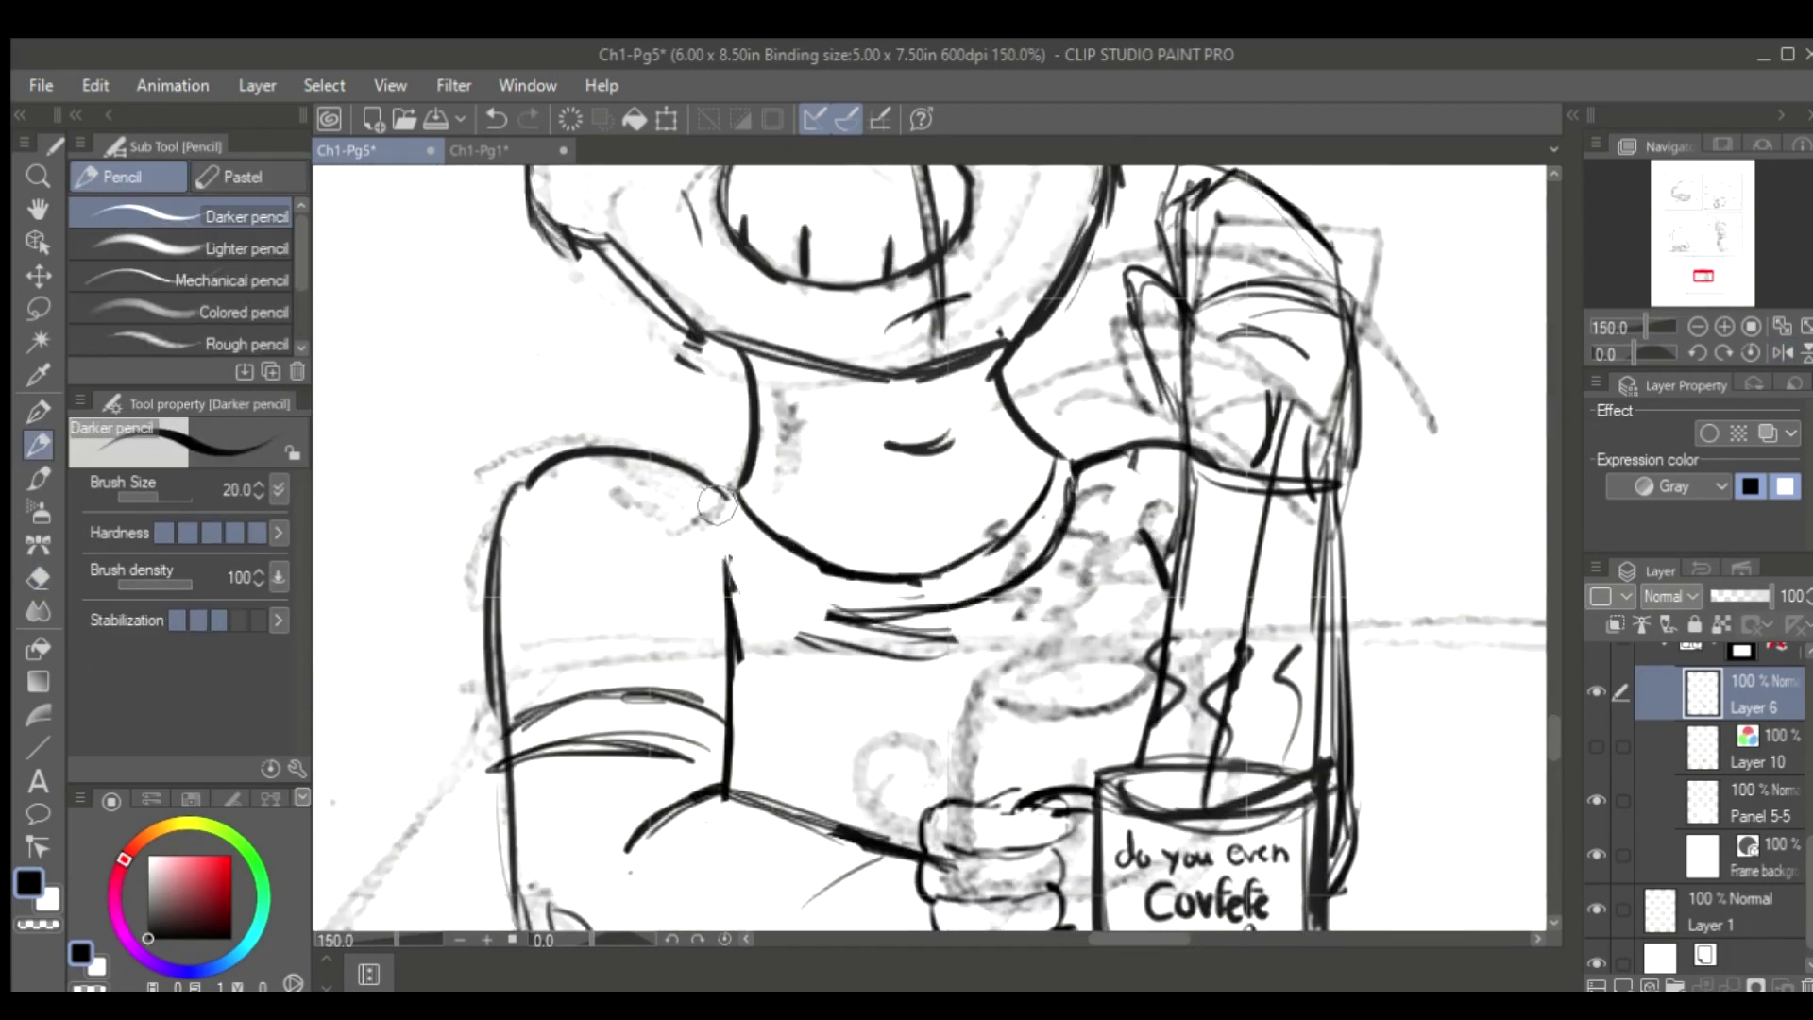
Lasso the vertical line between the upper arm and torso and move it slightly toward the chest
key("m")
mouse_move(729, 582)
left_mouse_down()
mouse_move(729, 793)
mouse_move(719, 566)
left_mouse_up()
key("ctrl+t")
left_click_drag(746, 690, 770, 713)
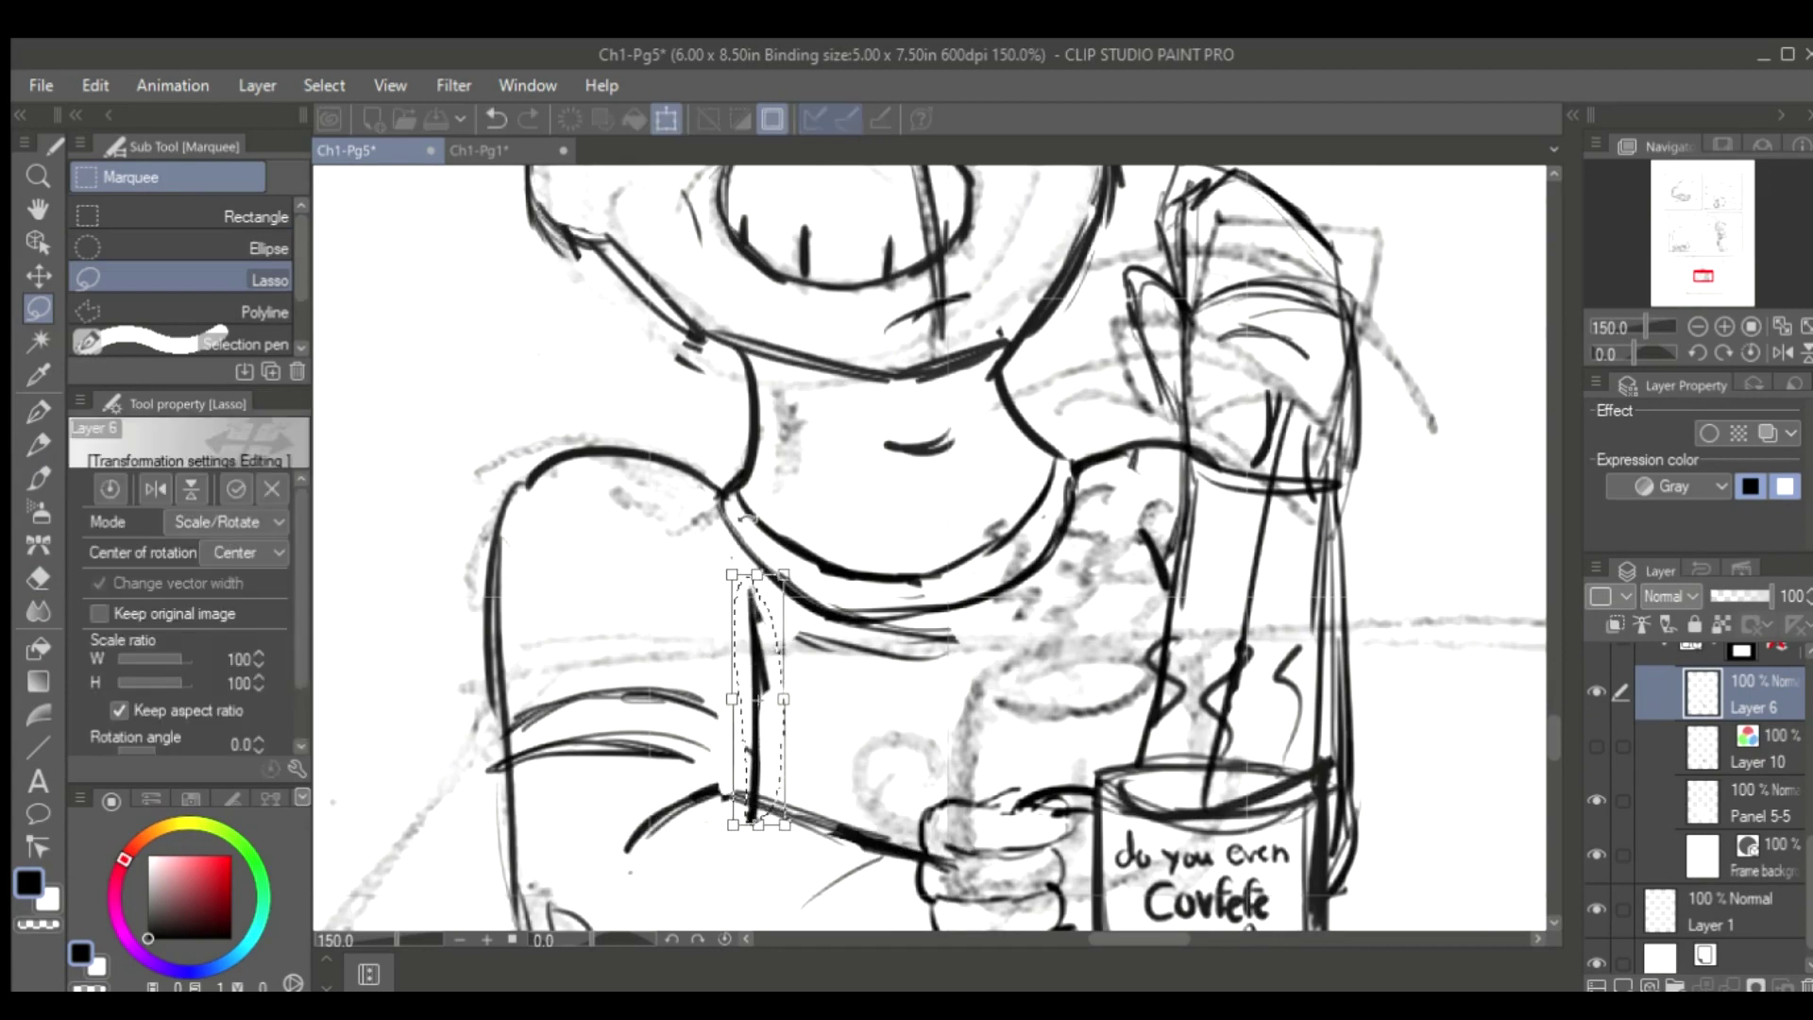
key("Return")
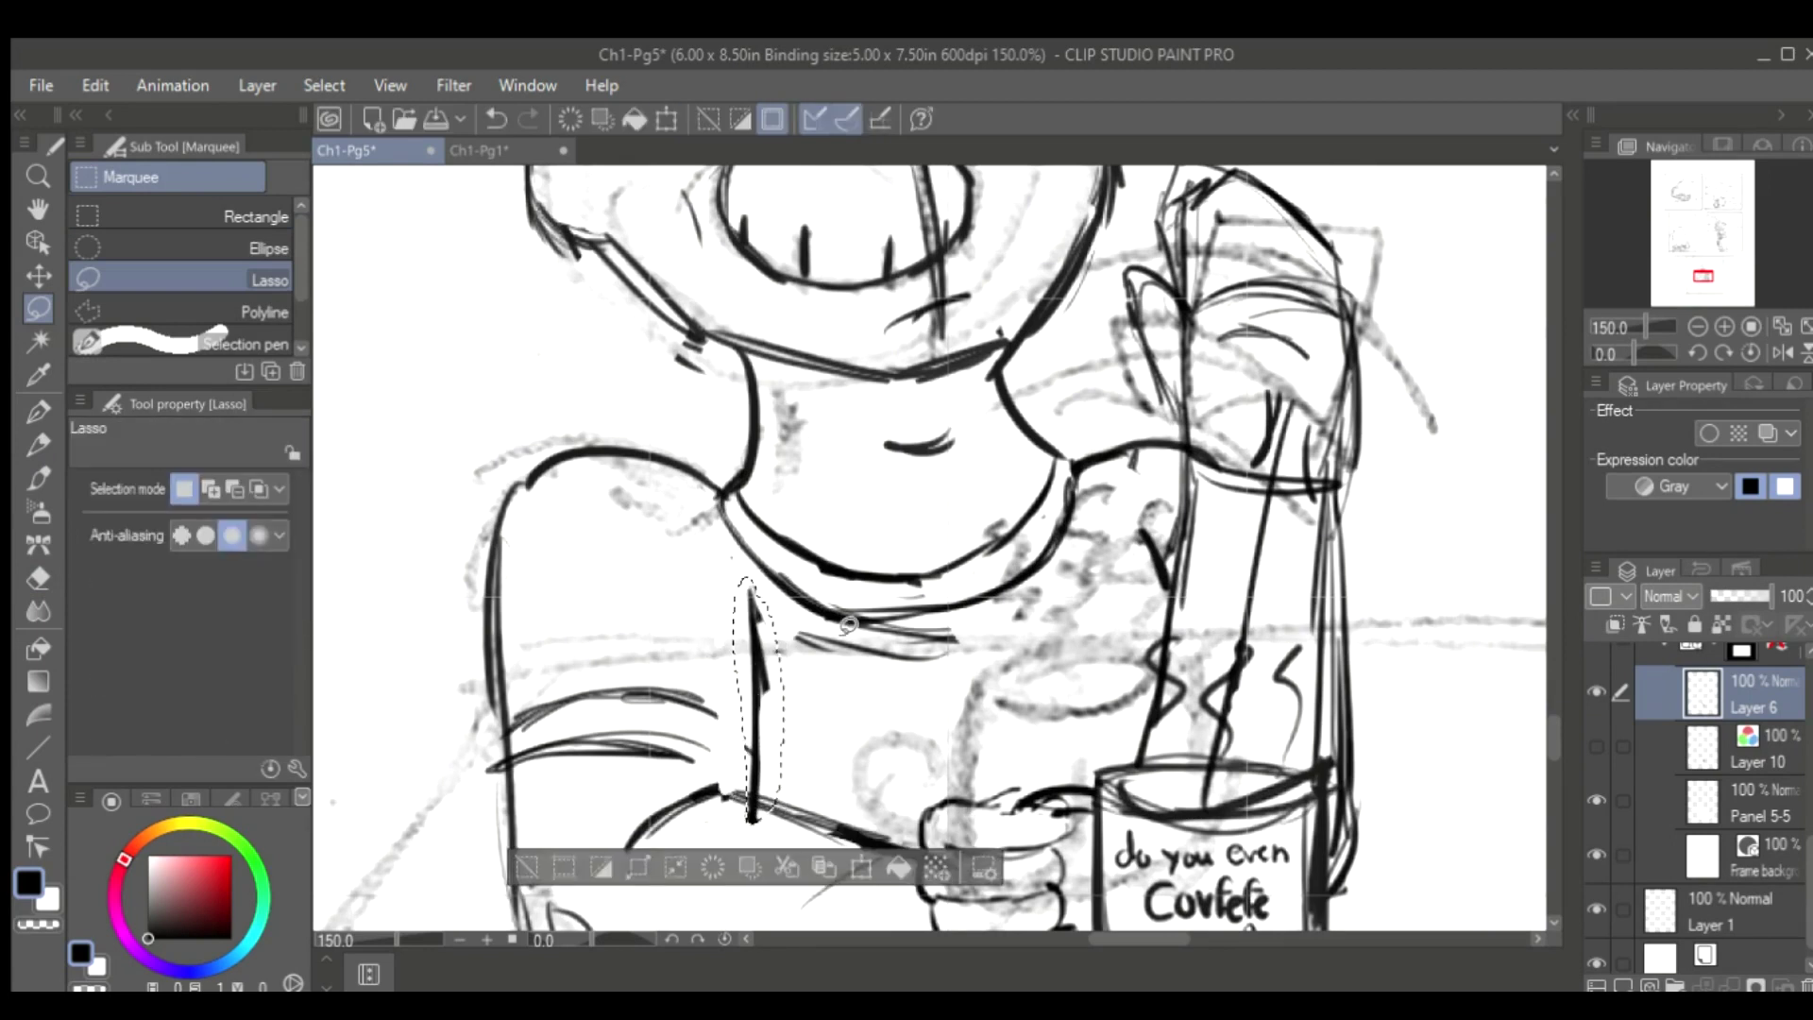
scroll(848, 625, "down", 3)
key("ctrl+d")
Reinforce the sleeve hem lines on the mug-holding arm and add fold strokes at its shoulder
key("p")
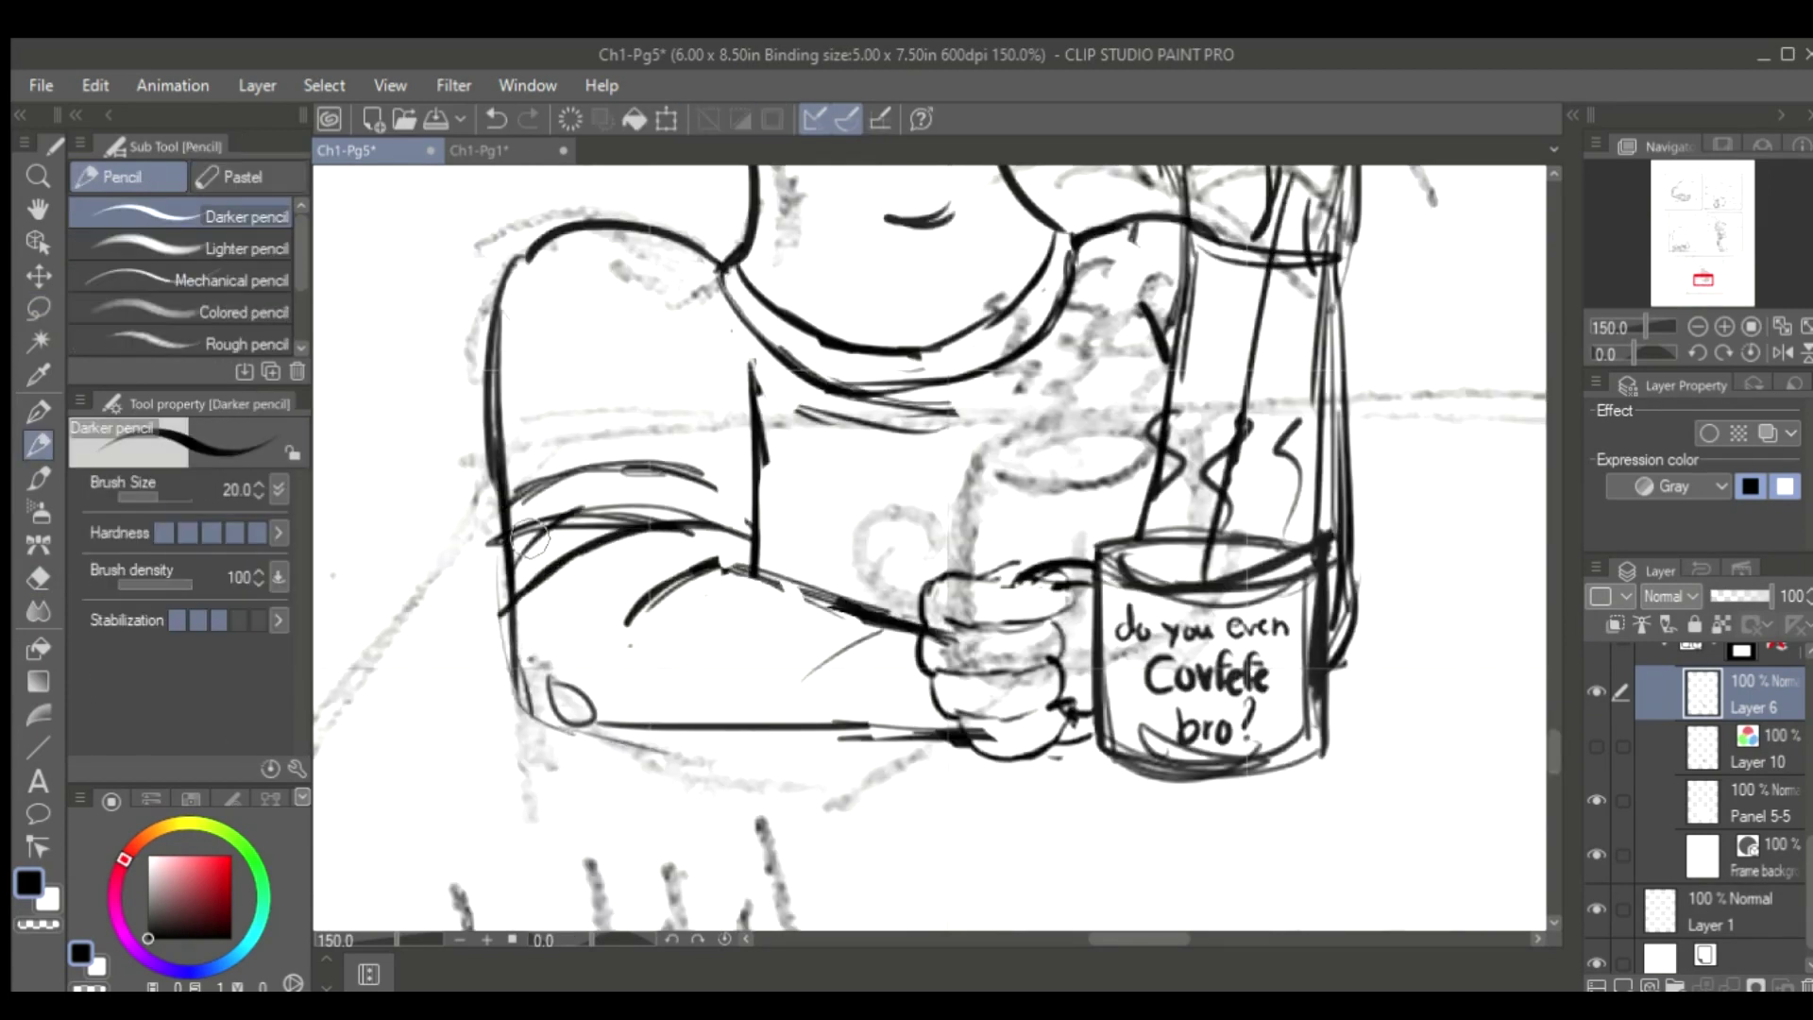
key("ctrl+0")
key("h")
key("ctrl+alt+0")
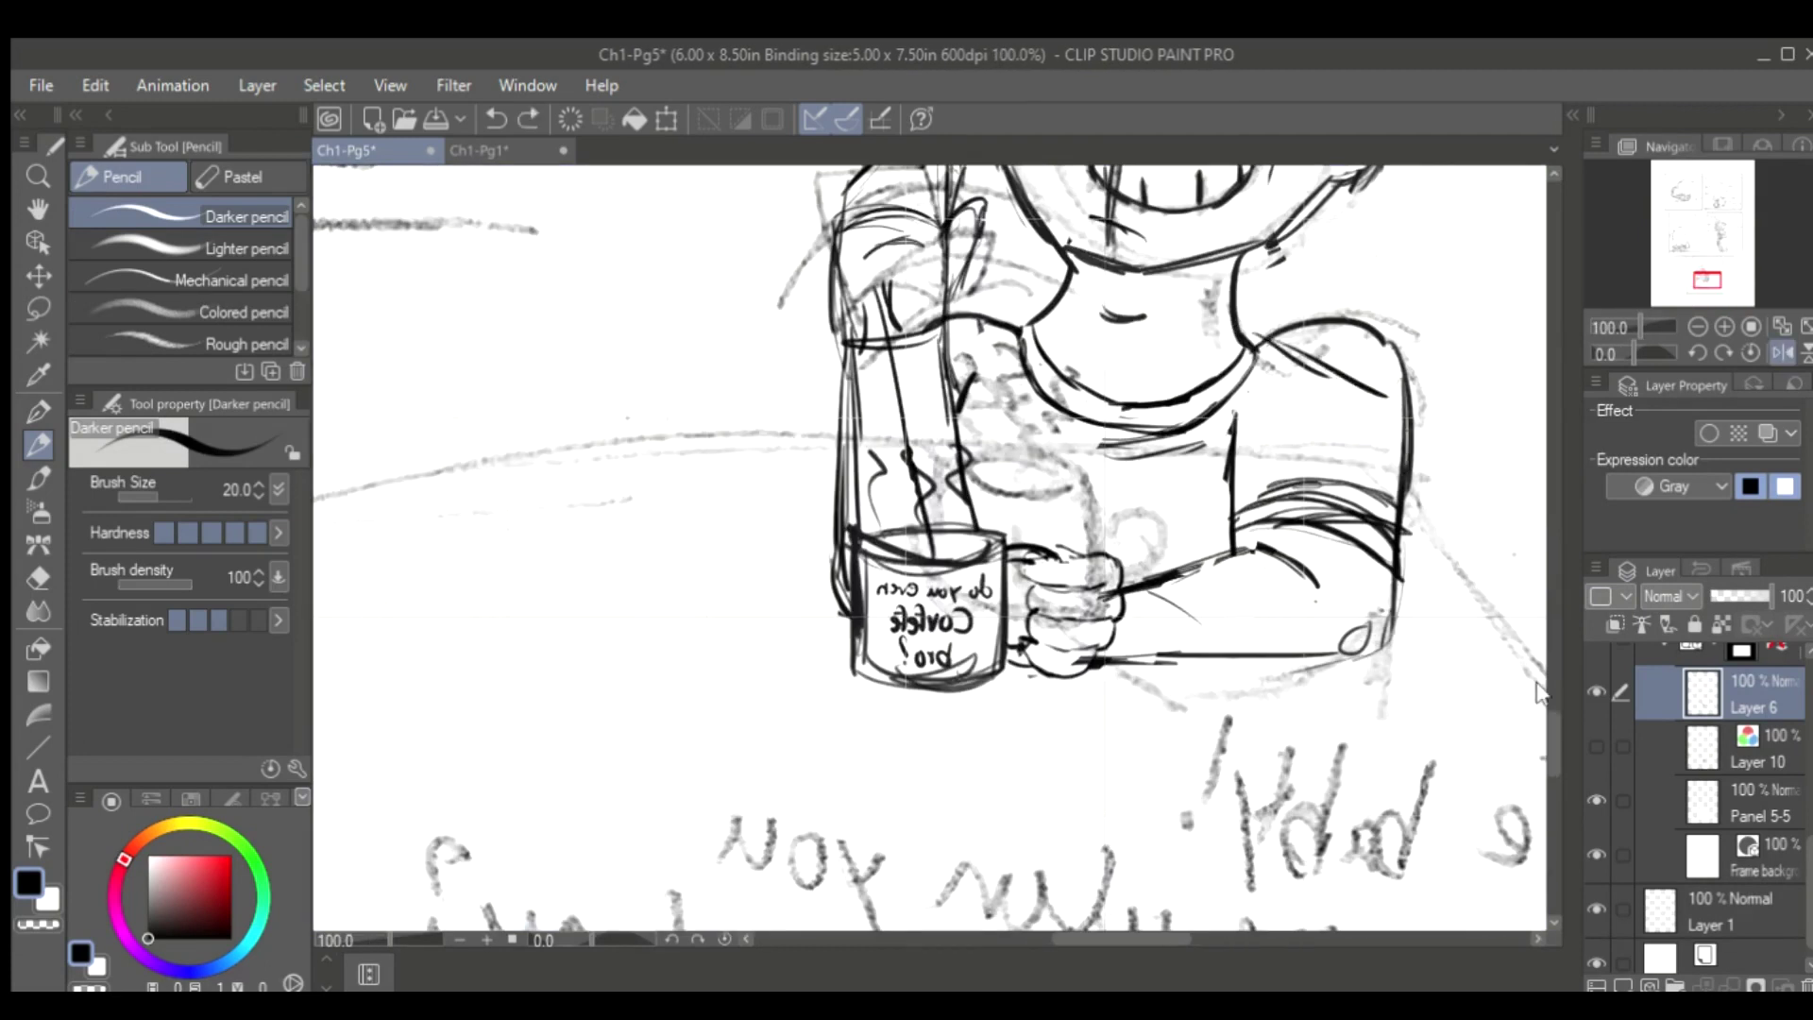
scroll(1539, 694, "up", 3)
left_click_drag(1261, 650, 1371, 623)
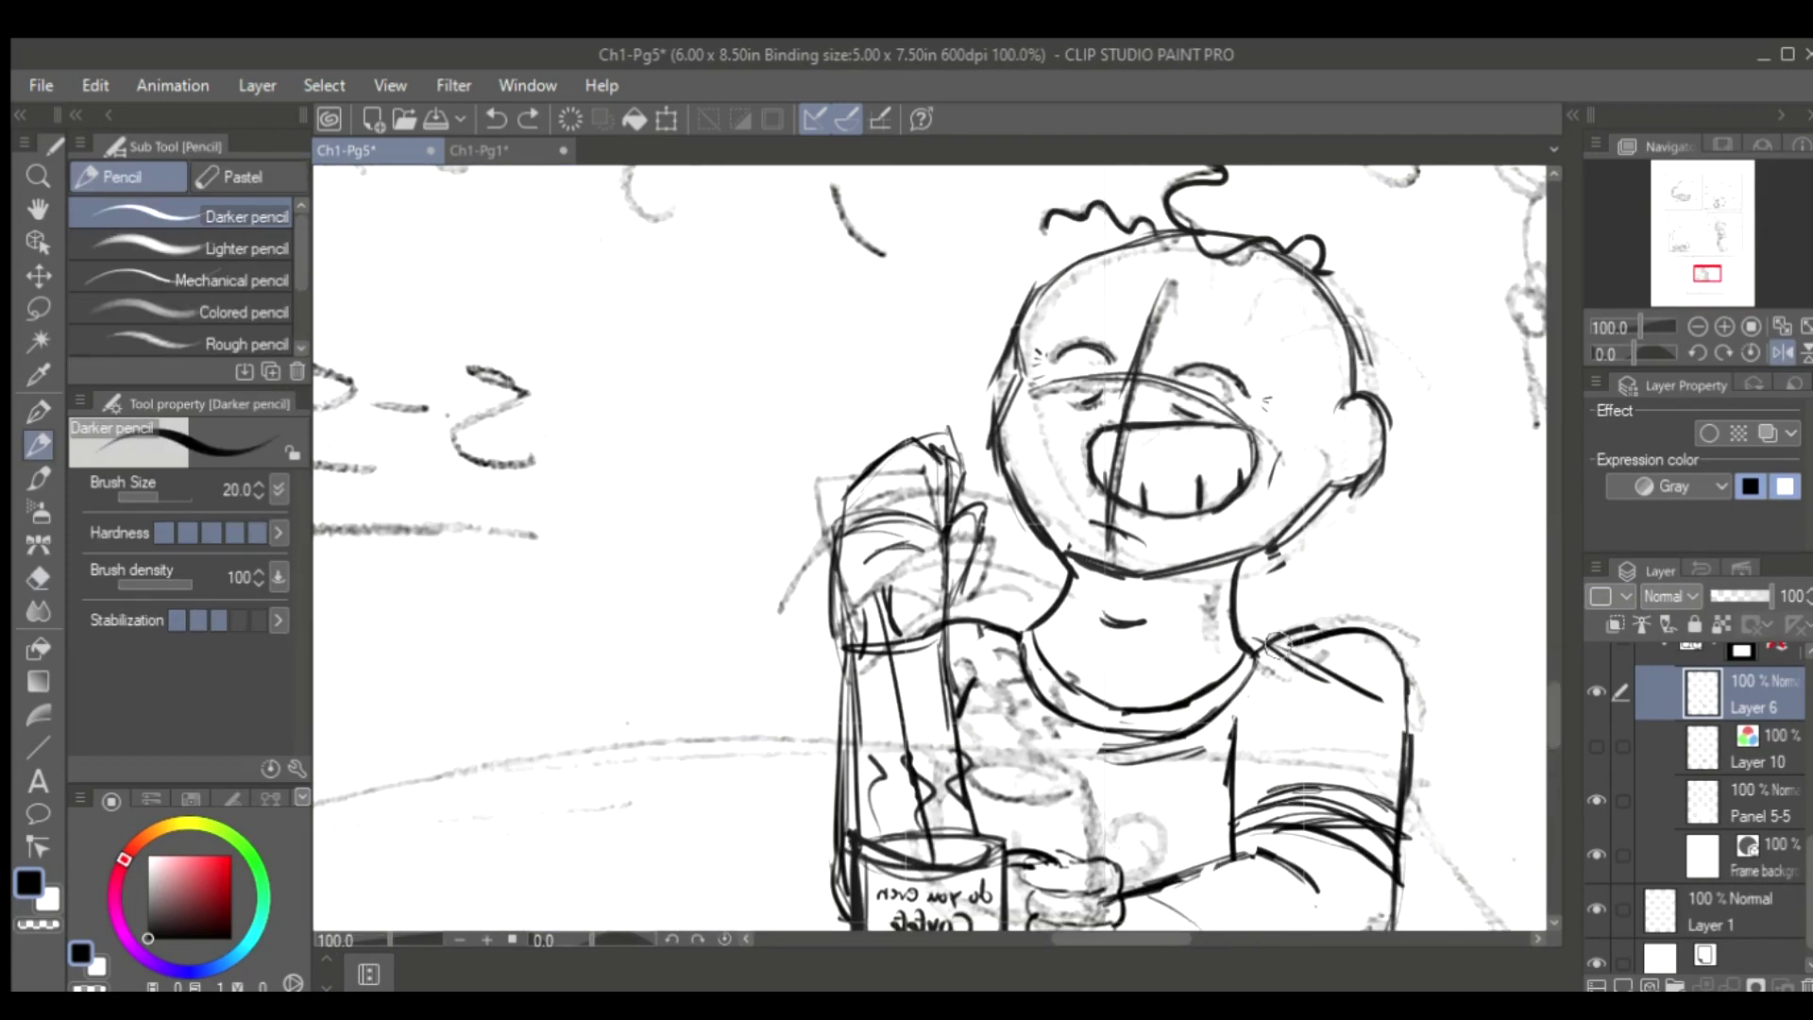
Erase the upper arm's outline and sleeve lines, and move the forearm, hand and mug lower to lengthen the arm
key("e")
scroll(1218, 661, "down", 1)
scroll(1209, 585, "up", 3)
scroll(1198, 510, "up", 2)
key("h")
scroll(1198, 510, "down", 1)
left_click(36, 309)
mouse_move(624, 557)
left_mouse_down()
mouse_move(1200, 567)
mouse_move(628, 873)
left_mouse_up()
key("ctrl+t")
left_click_drag(906, 680, 883, 780)
key("Return")
Redraw the lengthened arm's outer contour and the curved sleeve hem bands with the Darker pencil
left_click(38, 444)
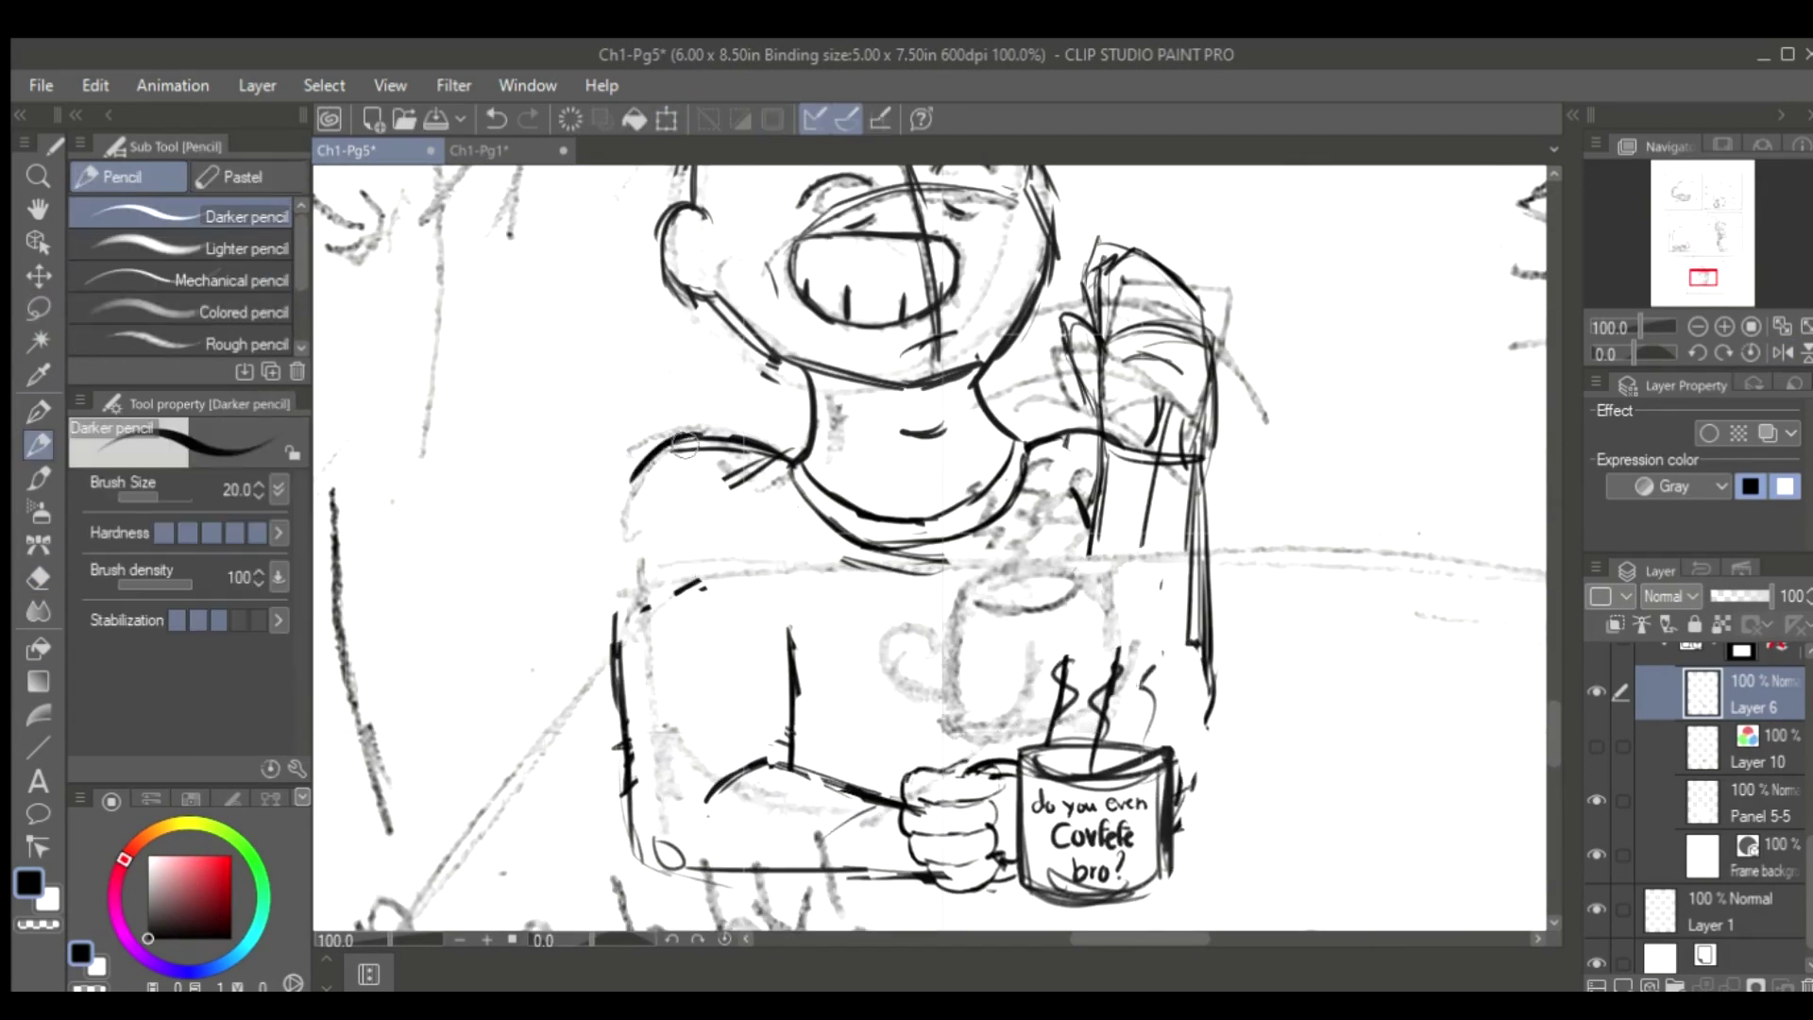
left_click_drag(701, 452, 918, 878)
left_click_drag(630, 706, 800, 667)
left_click_drag(627, 679, 804, 663)
left_click_drag(798, 652, 719, 638)
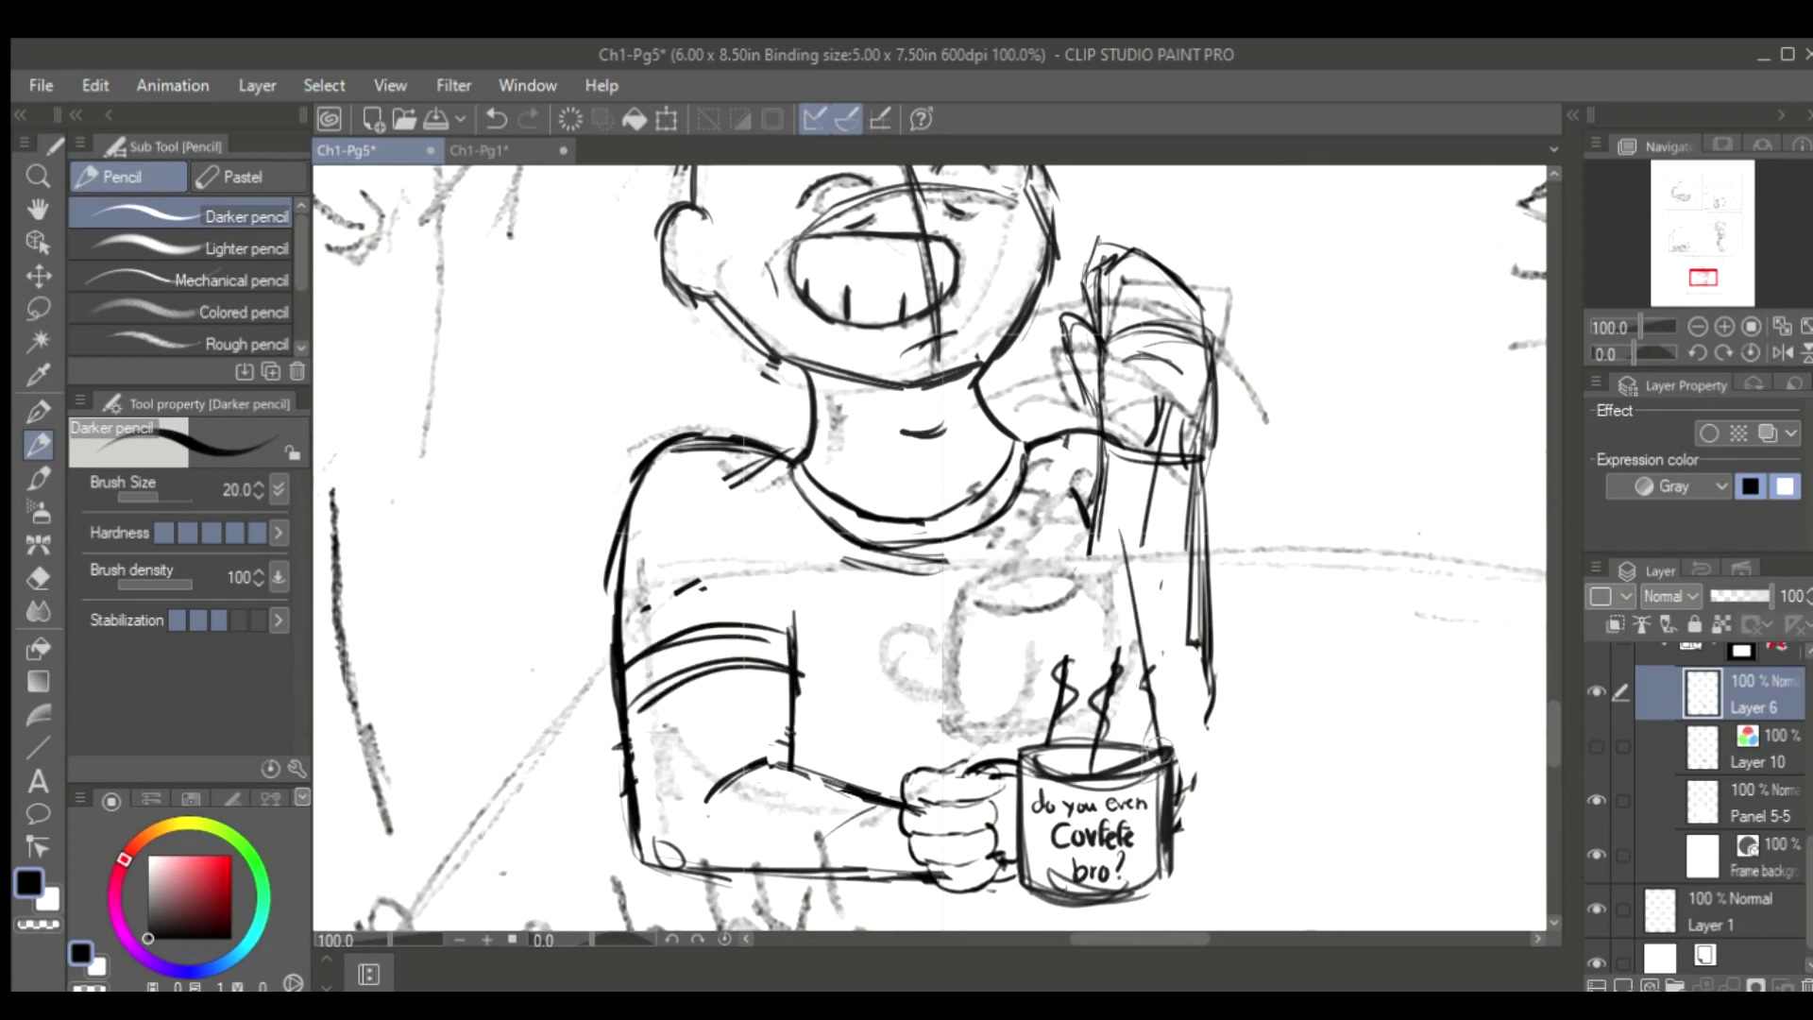
Lasso the raised hand and forearm and rotate them 16.5 degrees outward from the body
left_click(36, 310)
mouse_move(1096, 236)
left_mouse_down()
mouse_move(1077, 566)
mouse_move(1147, 231)
left_mouse_up()
key("ctrl+t")
mouse_move(1270, 274)
left_mouse_down()
mouse_move(1266, 250)
mouse_move(1245, 255)
left_mouse_up()
key("h")
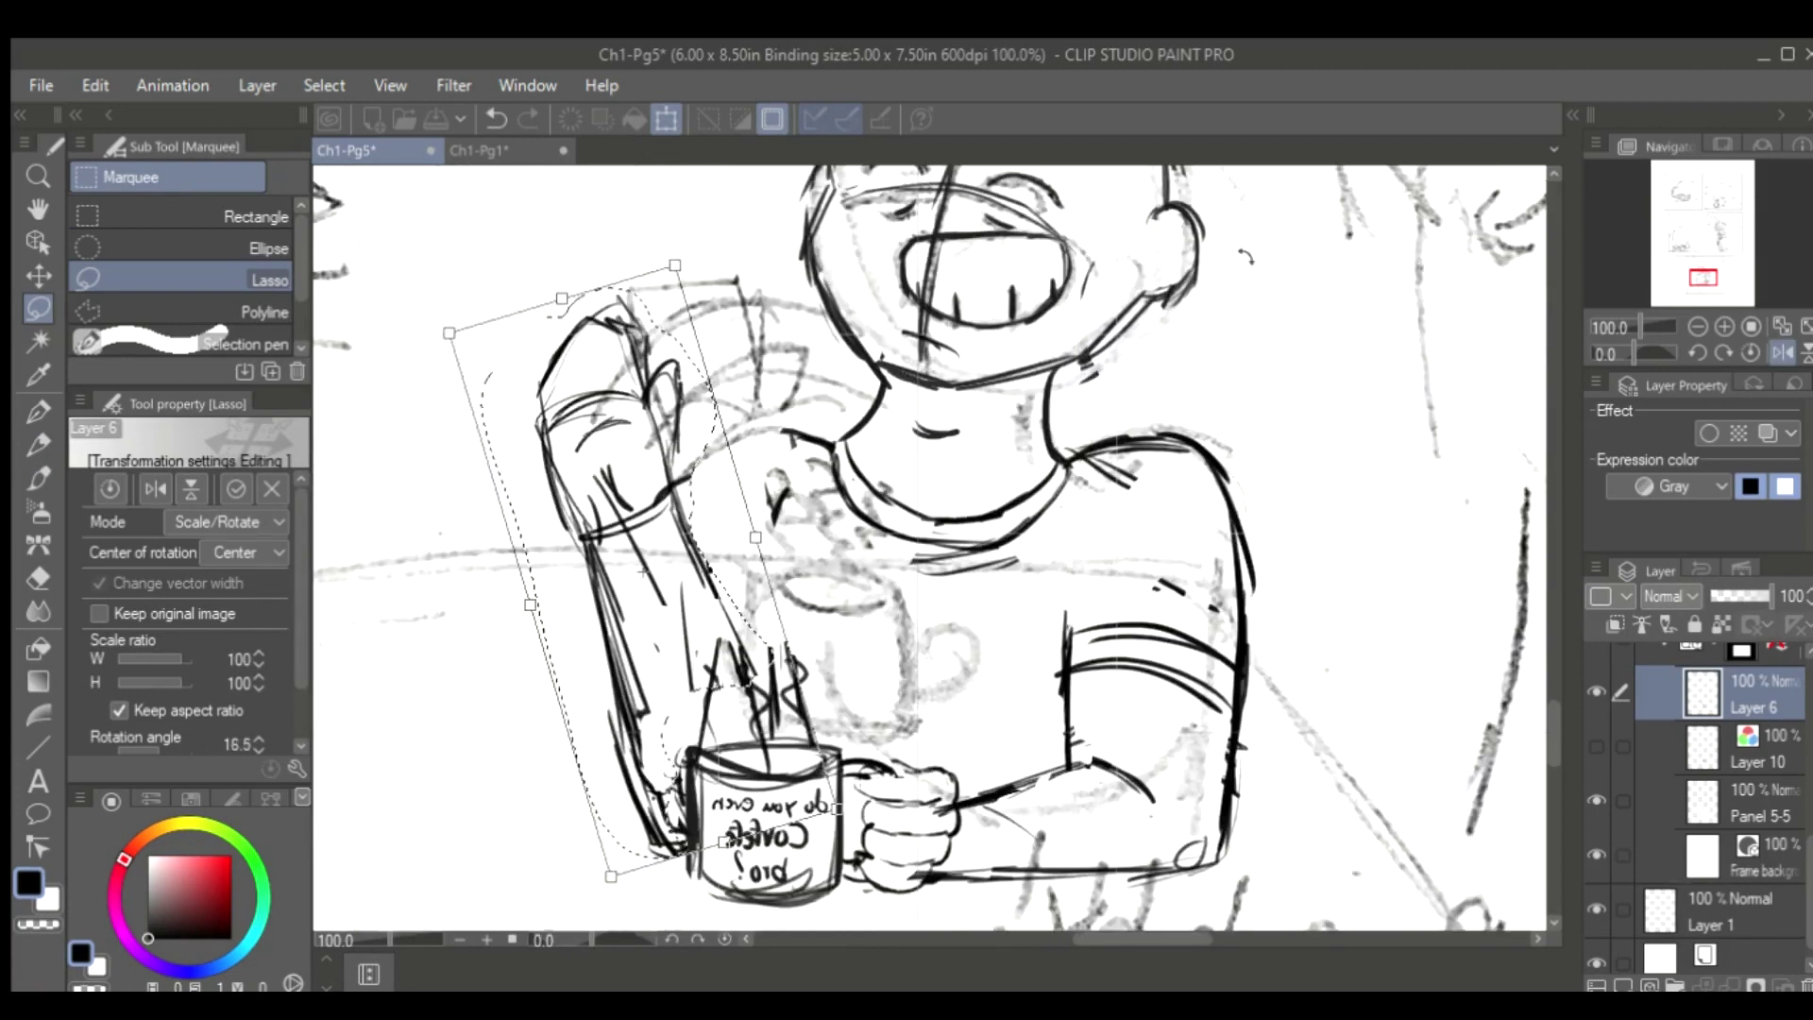
key("Return")
Redraw the far shoulder and the raised arm's outline down to the elbow, and save the page
scroll(1244, 255, "down", 3)
scroll(1245, 255, "up", 3)
key("p")
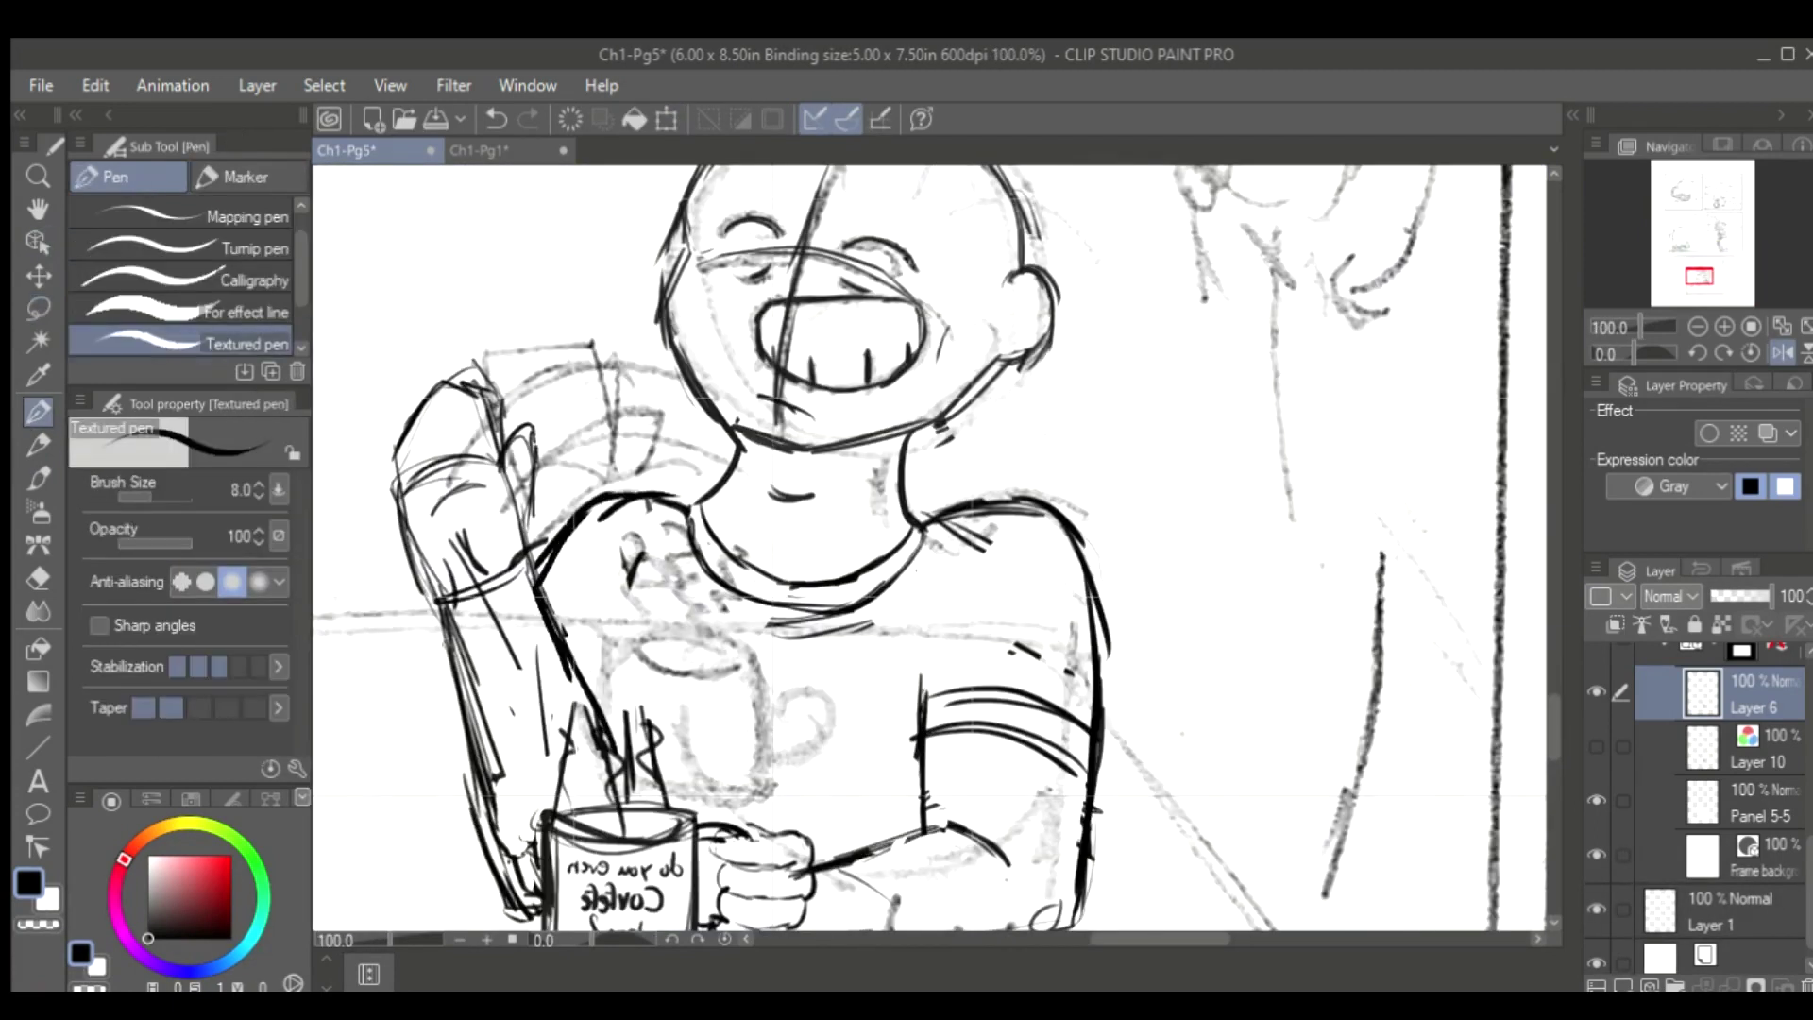
key("p")
key("ctrl+minus")
key("h")
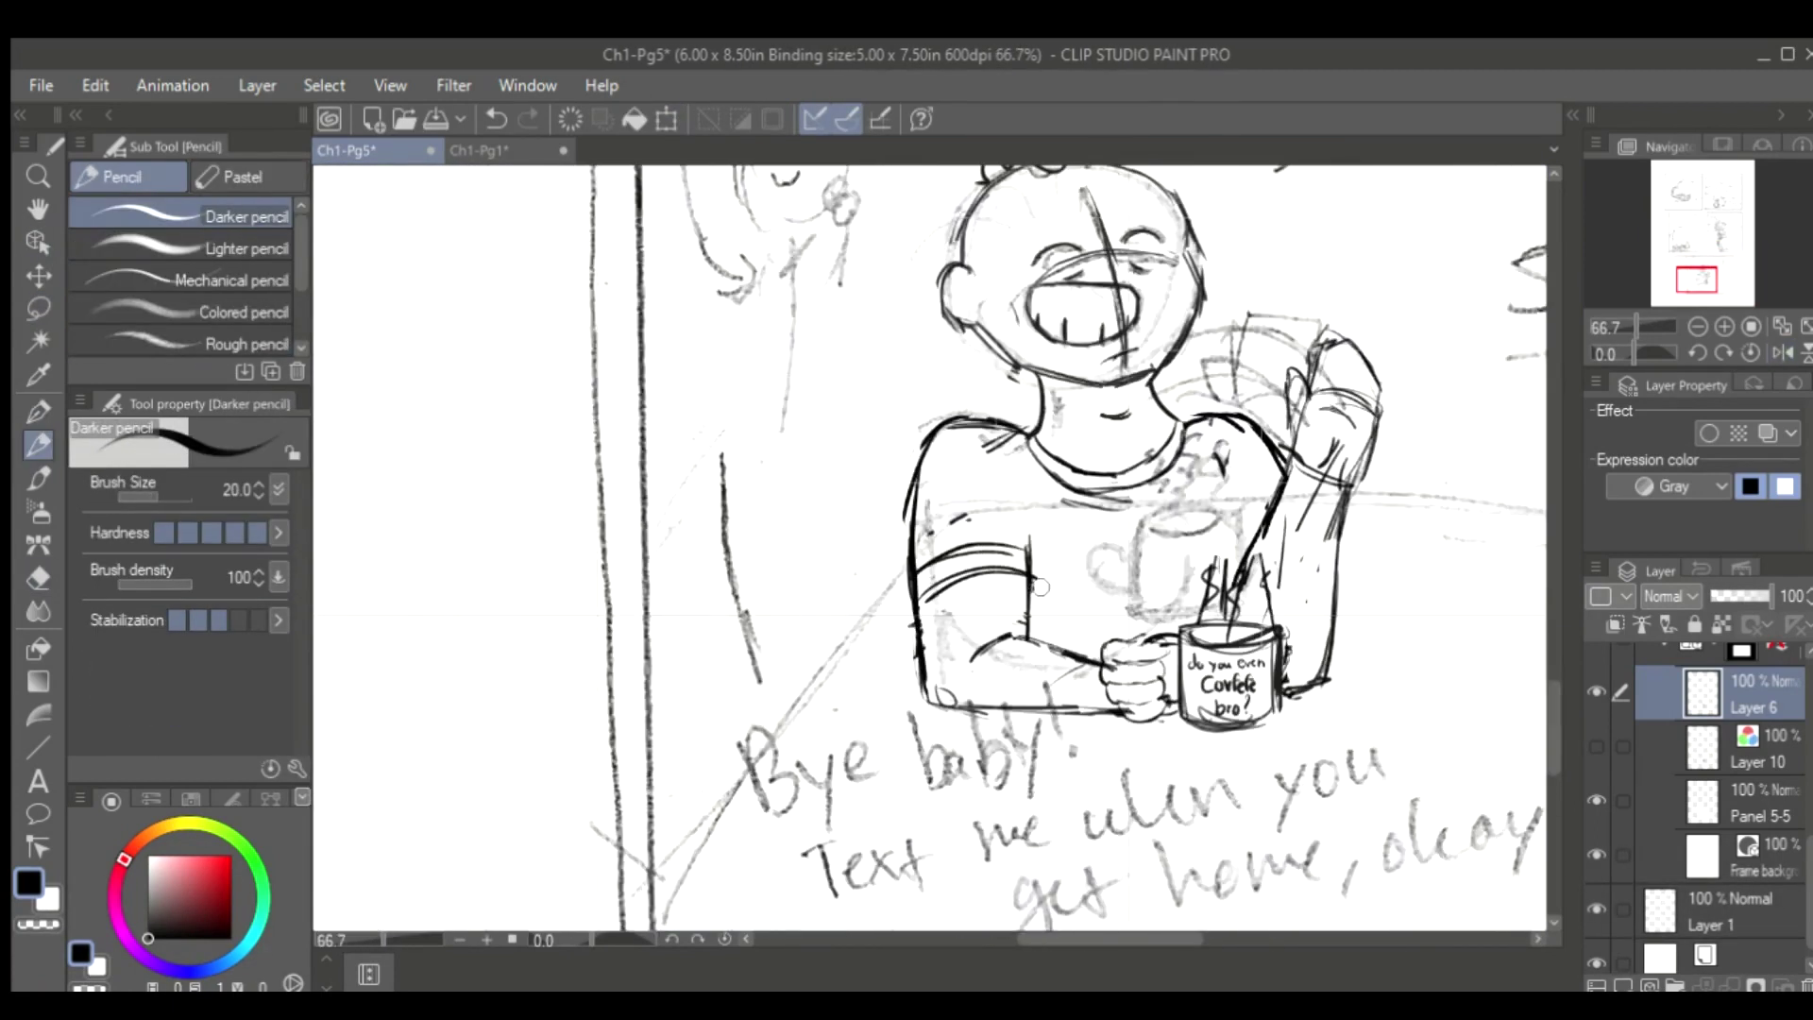
scroll(1086, 651, "up", 3)
key("e")
scroll(1064, 610, "down", 4)
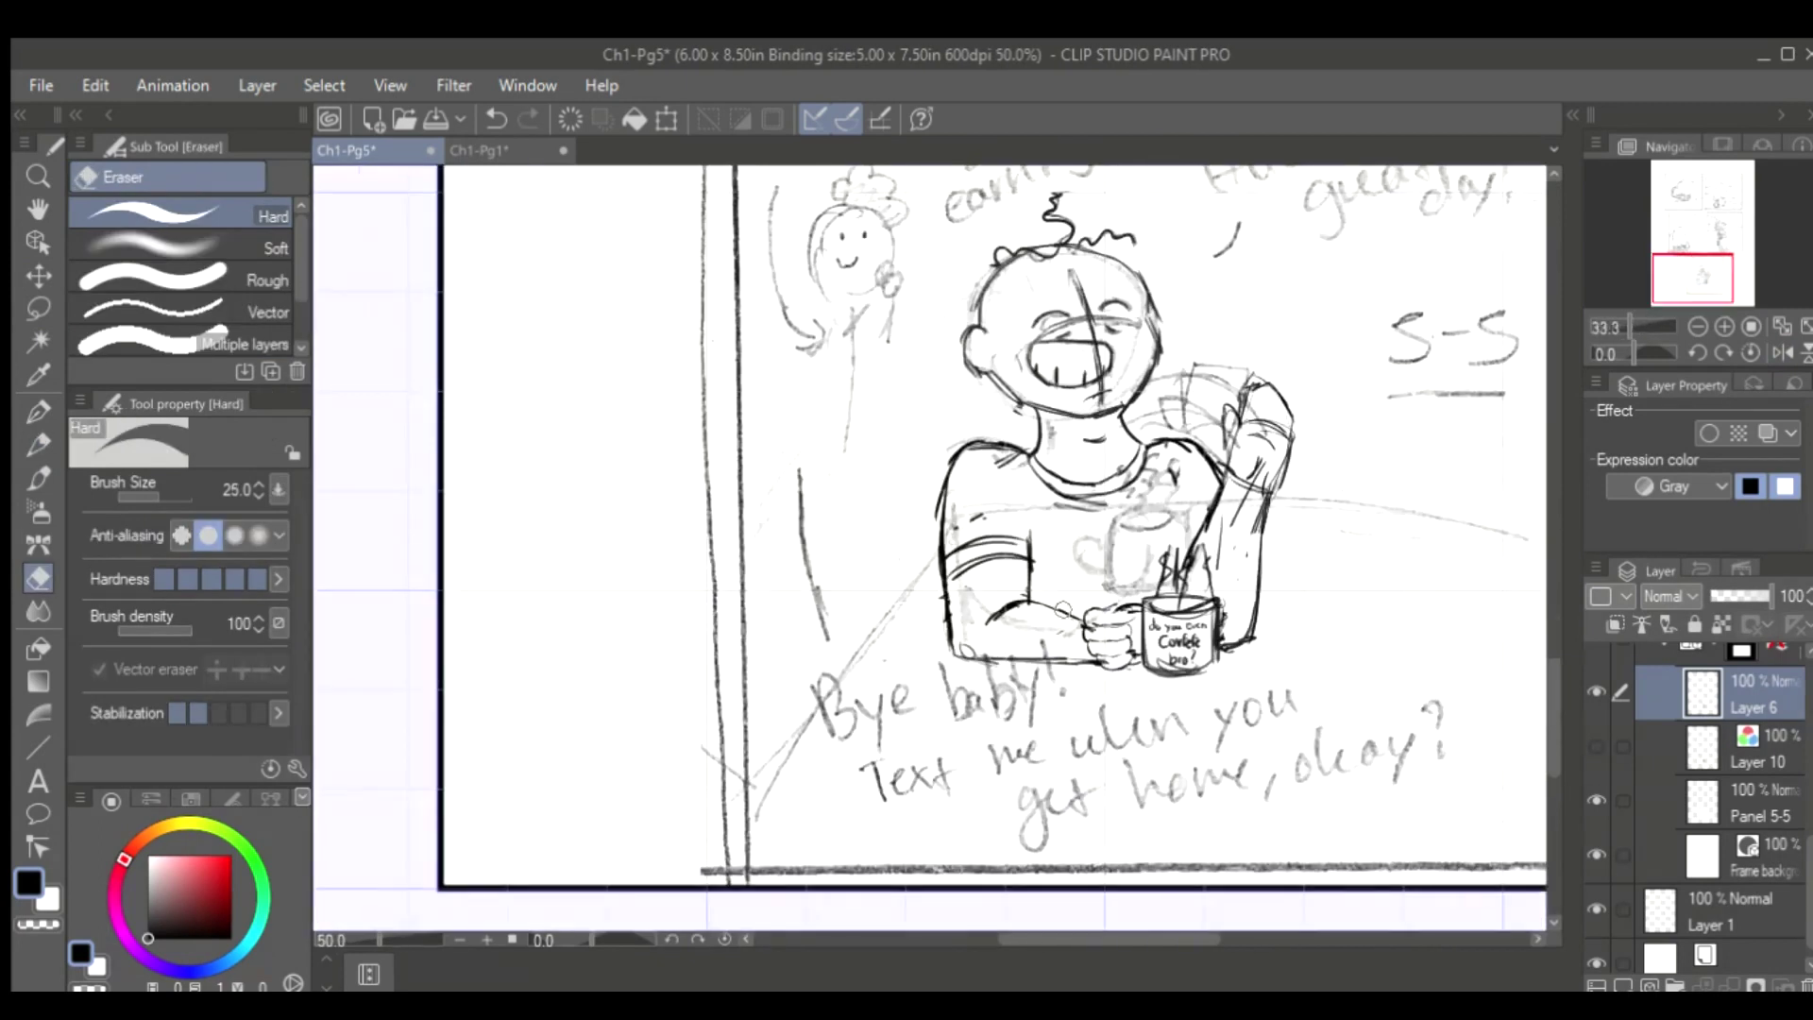
key("ctrl+s")
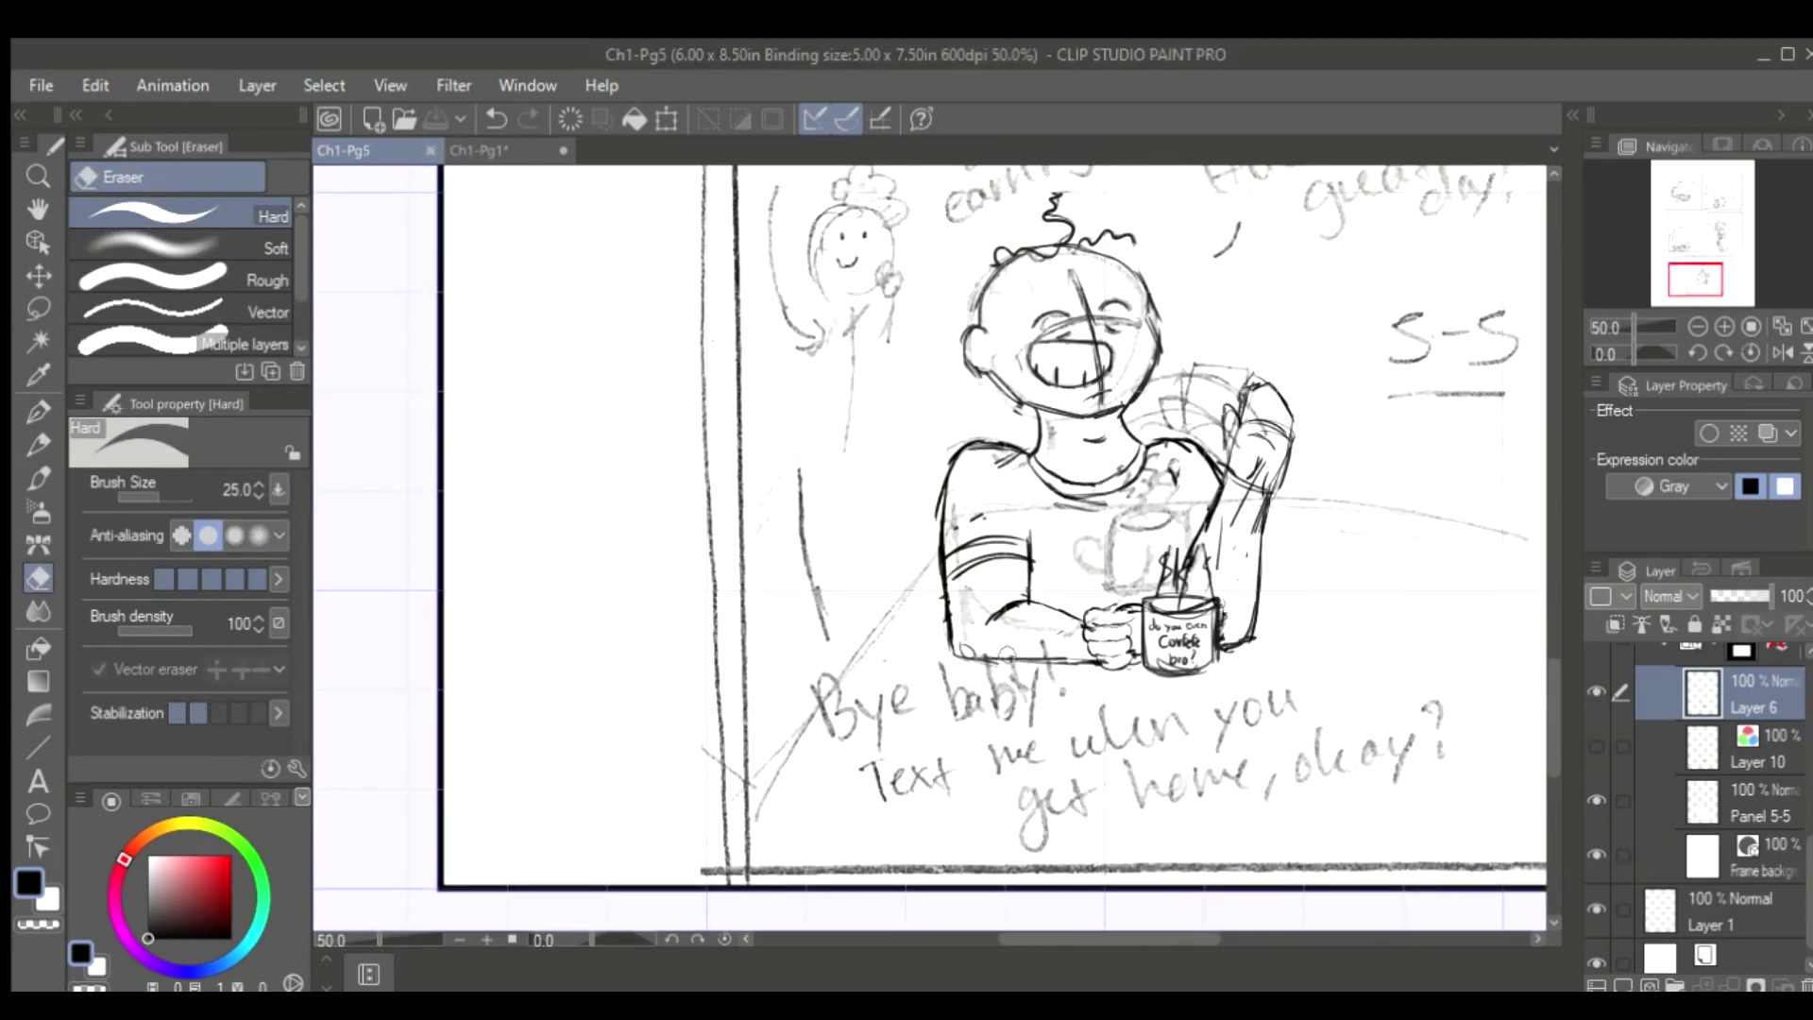
Redraw the top finger and thumb of the hand gripping the coffee mug's handle
scroll(1116, 614, "up", 5)
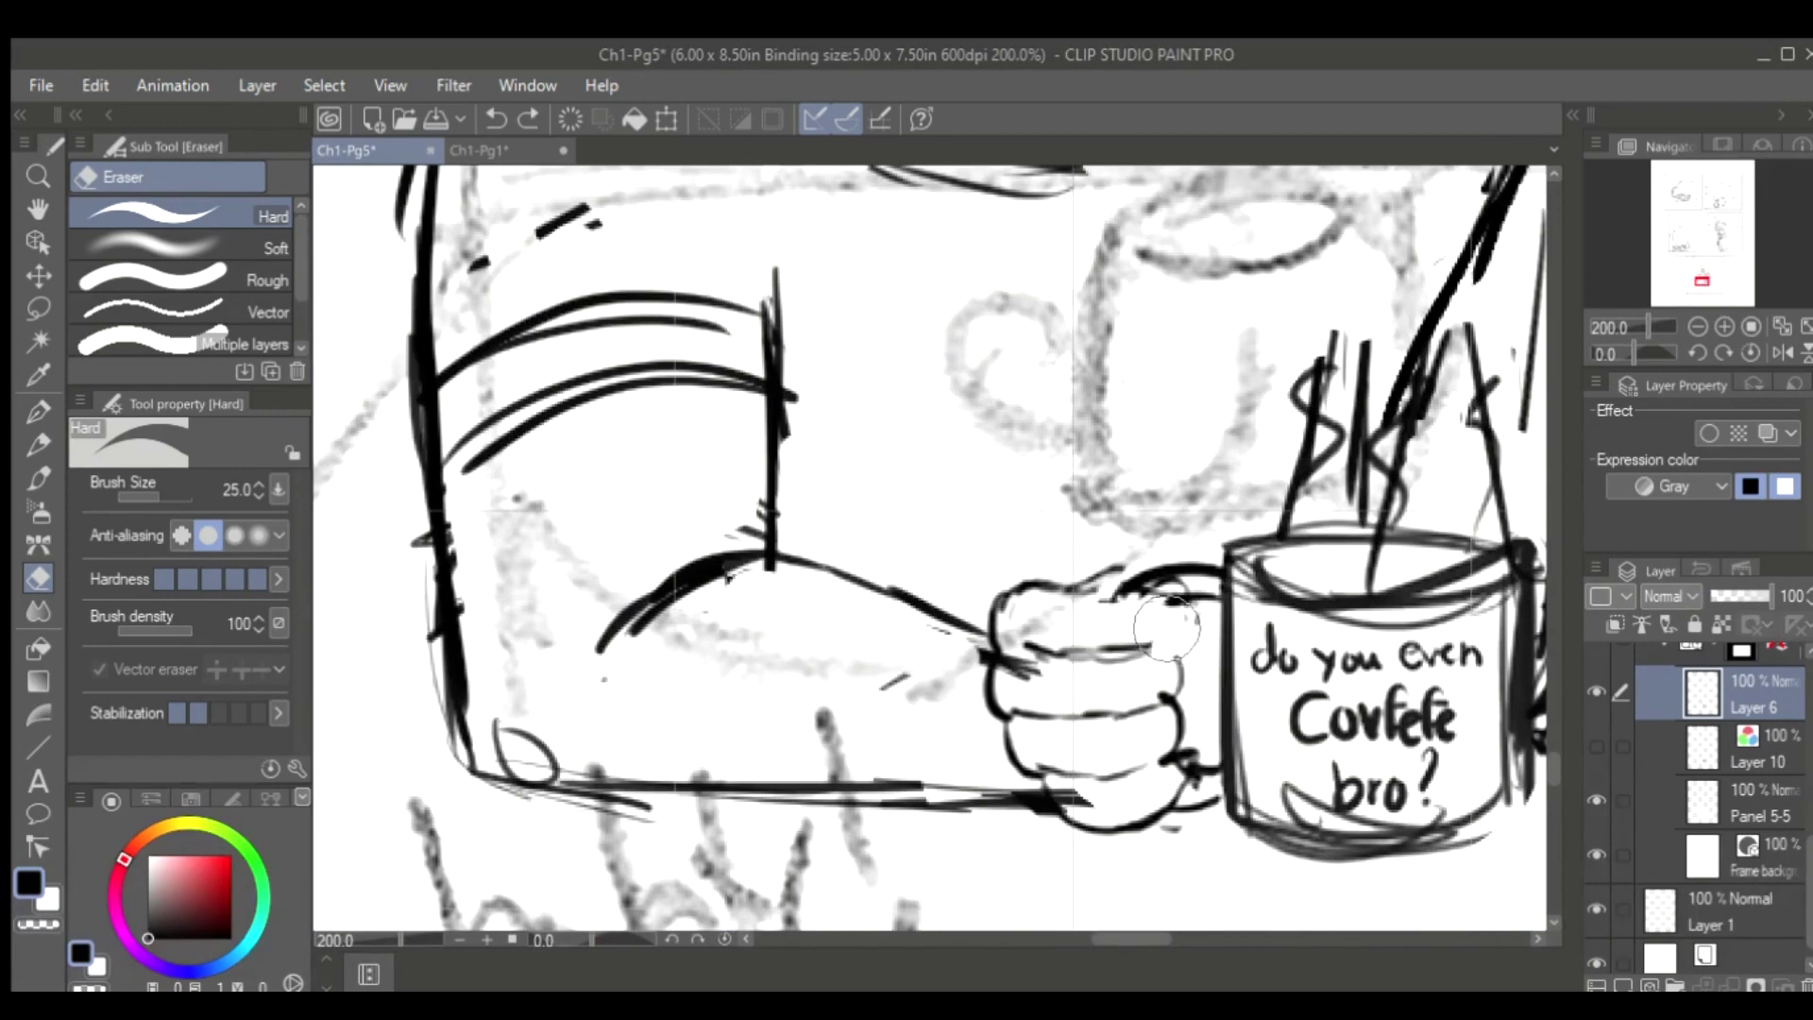
key("p")
left_click_drag(1053, 661, 1146, 595)
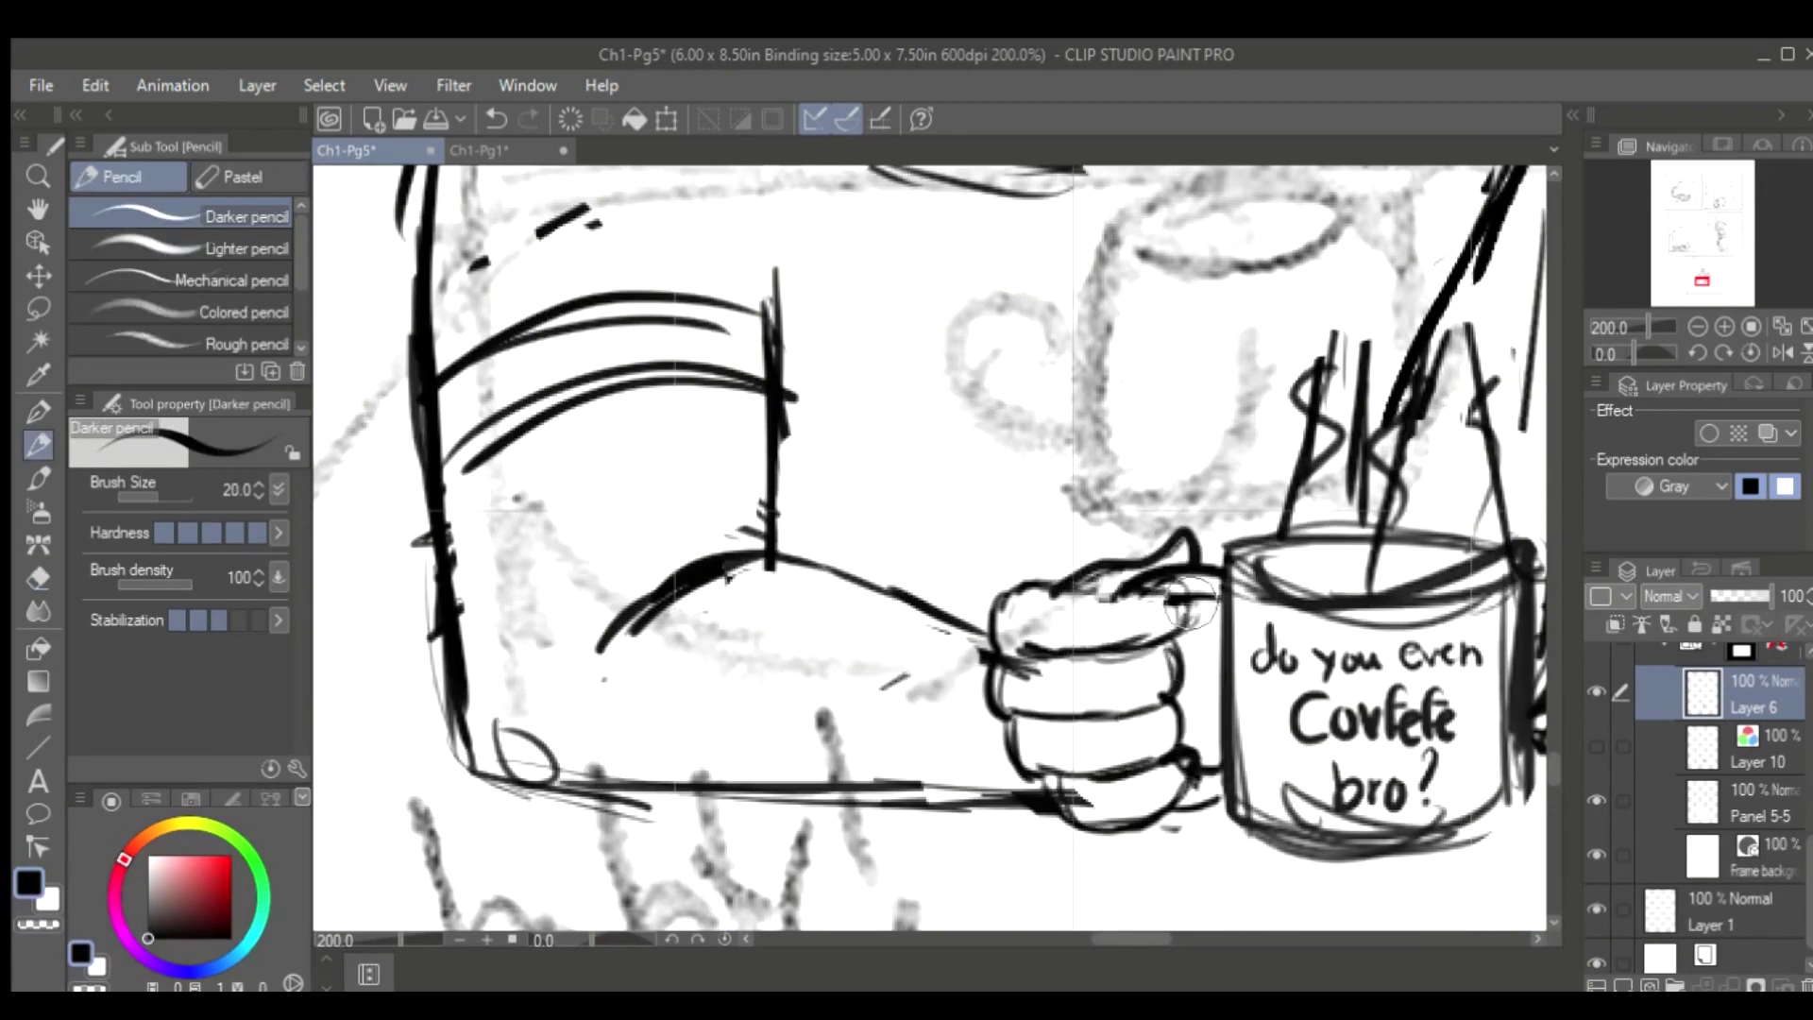
Draw a tabletop behind the seated man with a straight back edge and two outward-slanting sides, and save the page
scroll(1190, 604, "down", 6)
left_click_drag(1315, 631, 1511, 648)
key("ctrl+z")
scroll(1093, 616, "right", 3)
key("u")
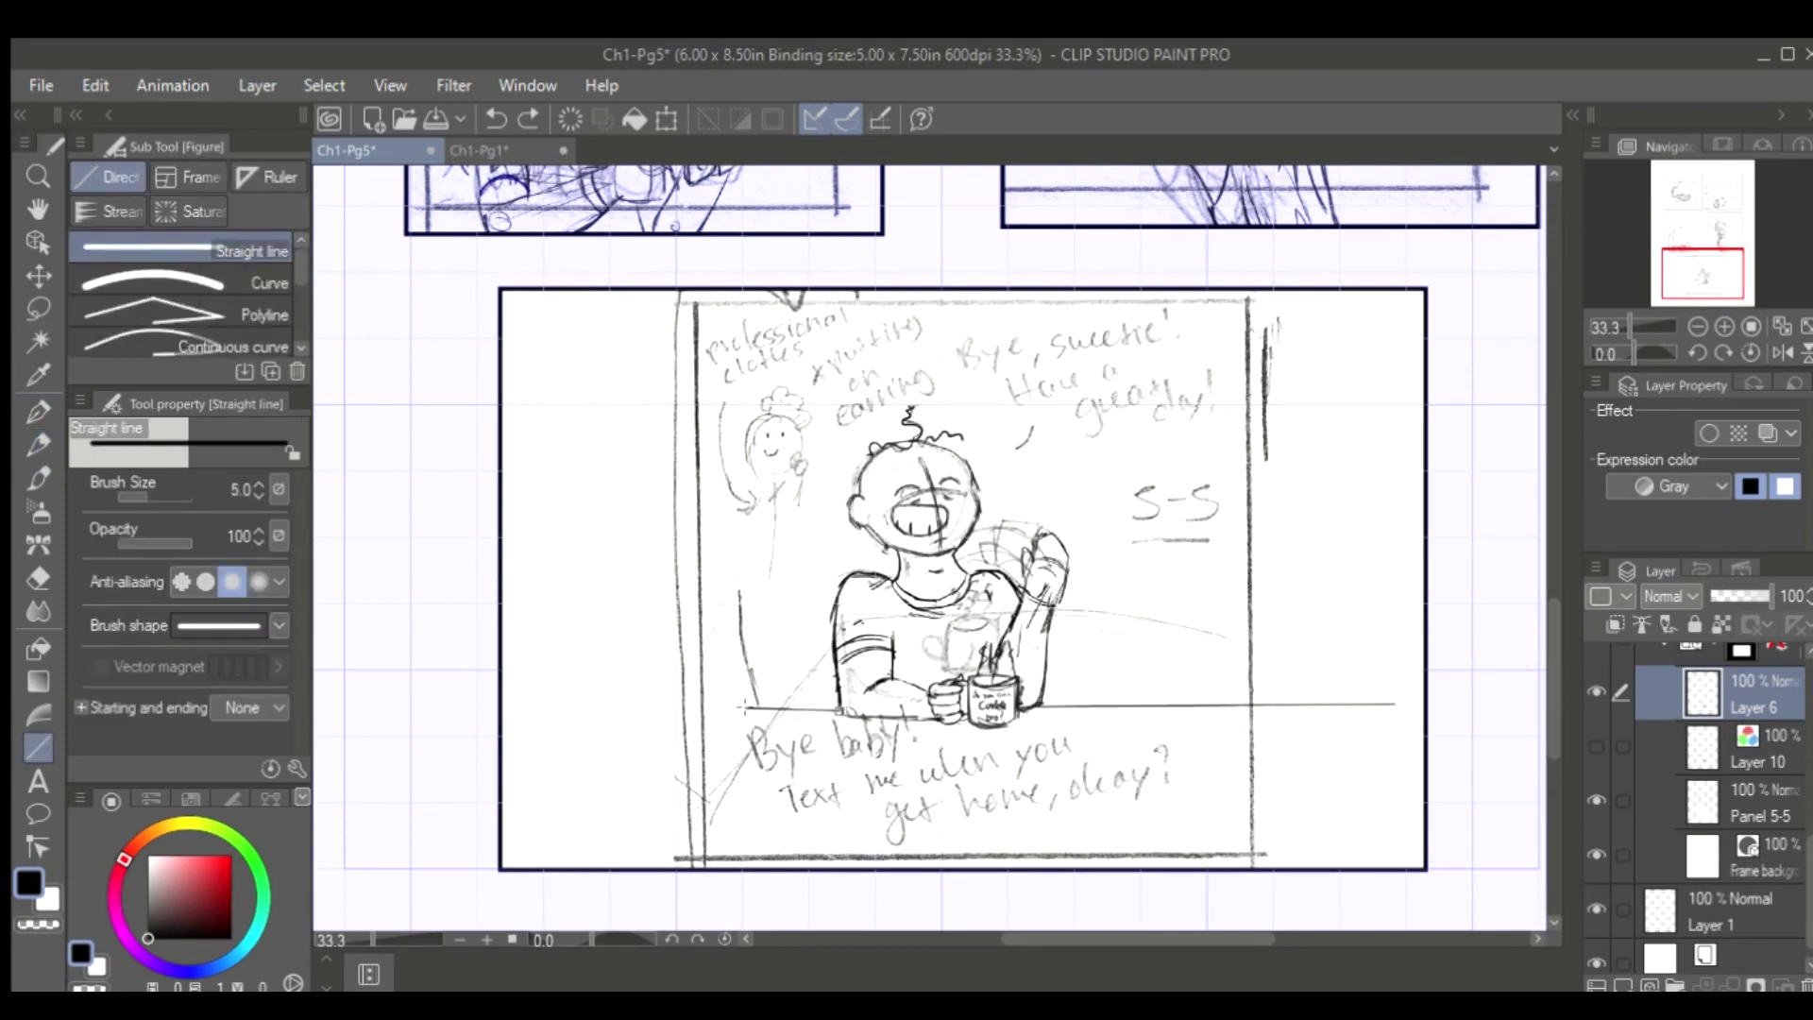
key("e")
key("ctrl+z")
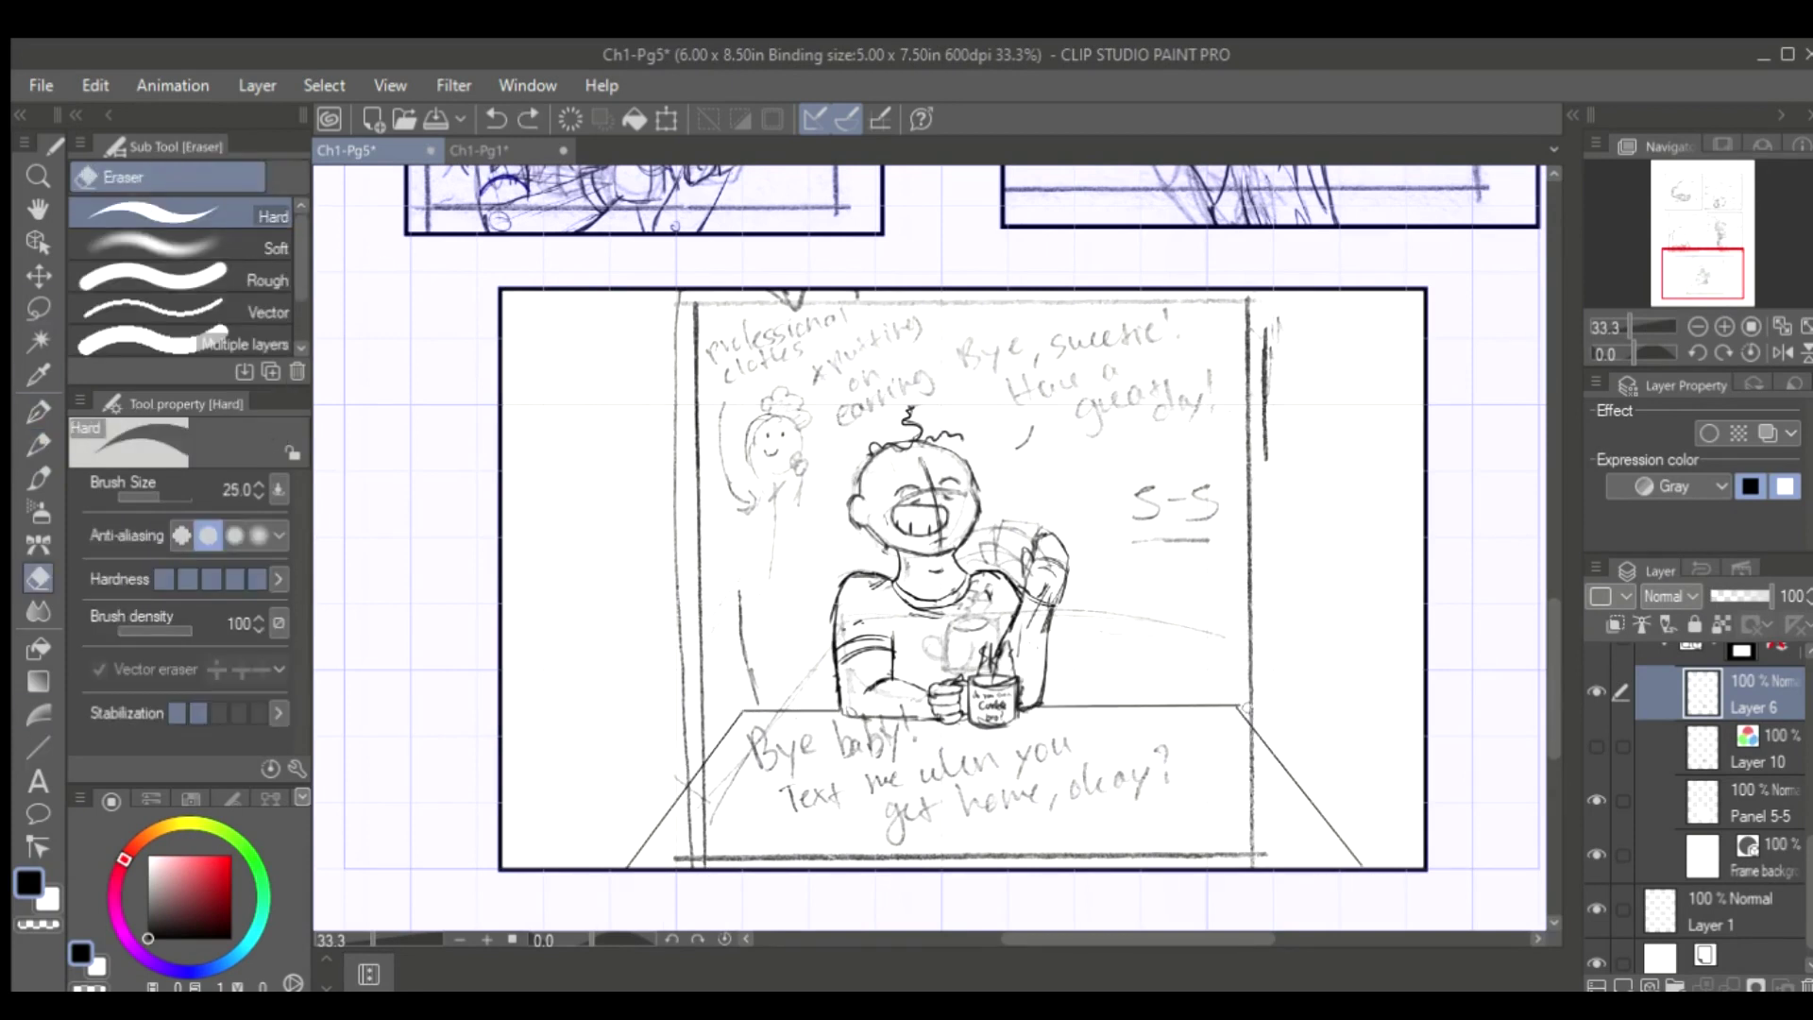
key("ctrl+s")
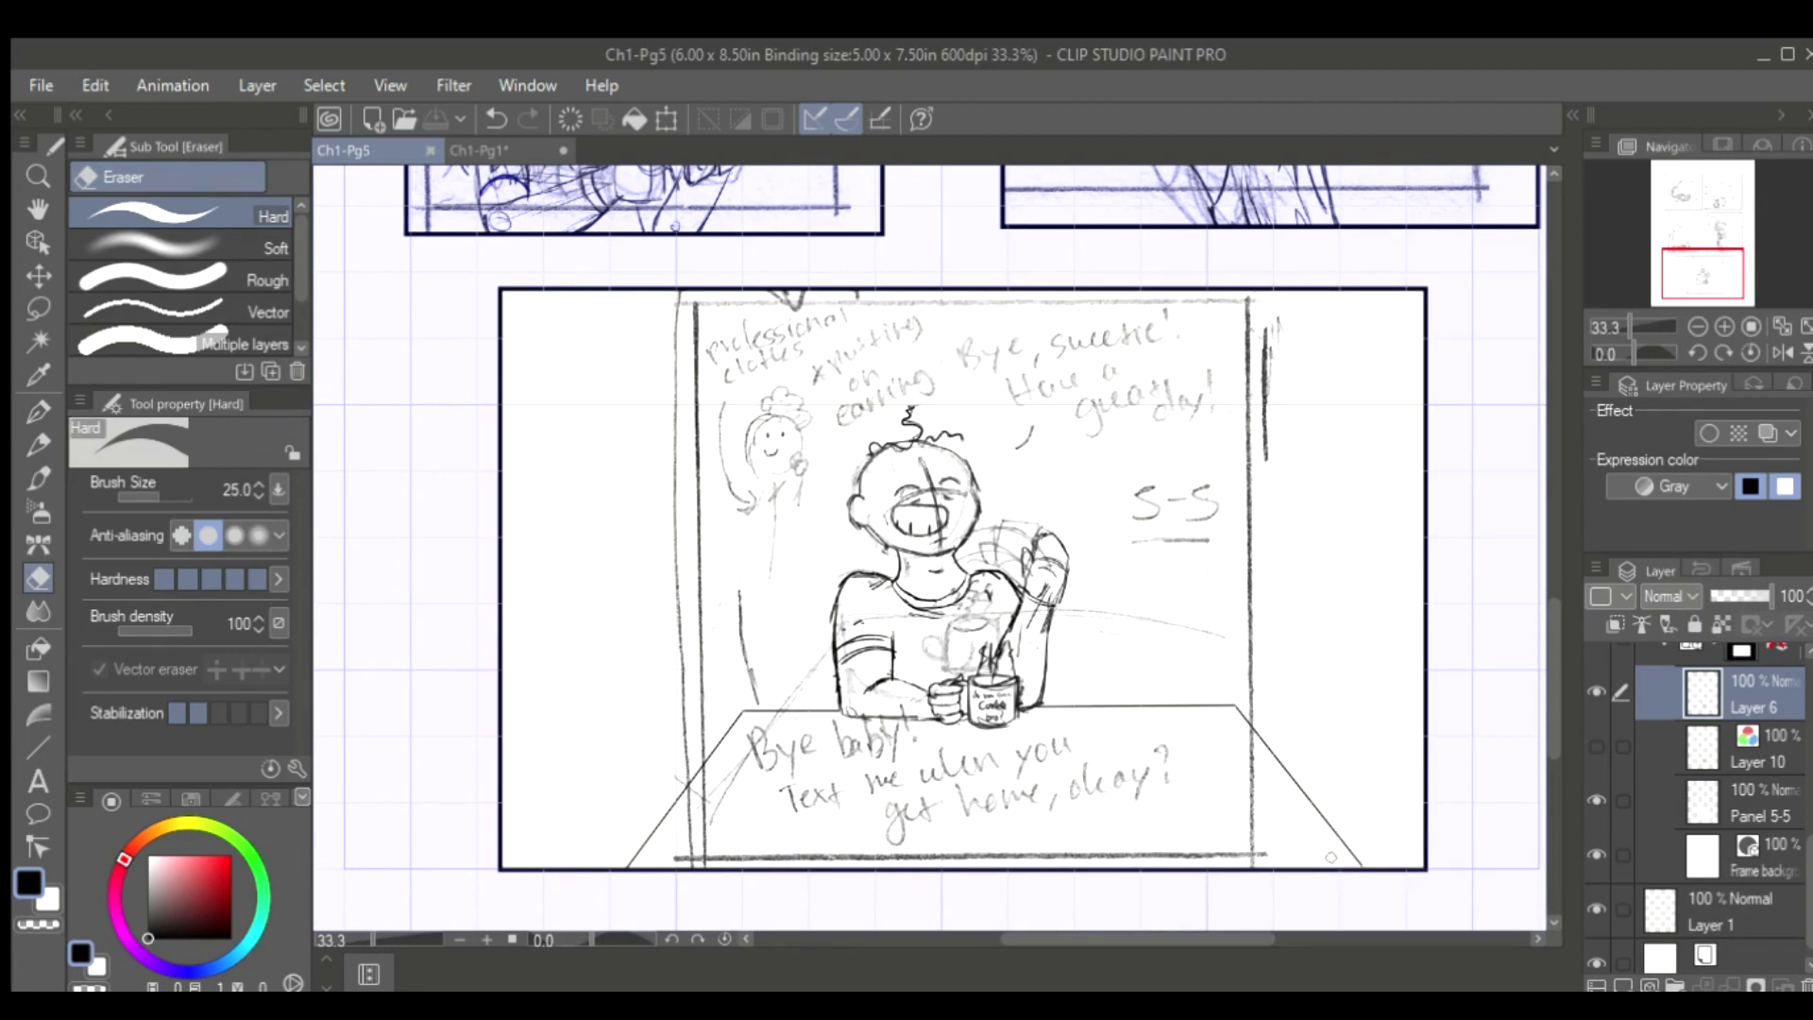
Touch up the man's torso line beneath the raised arm's shoulder and save the page
scroll(1120, 577, "up", 3)
scroll(1086, 548, "down", 3)
key("p")
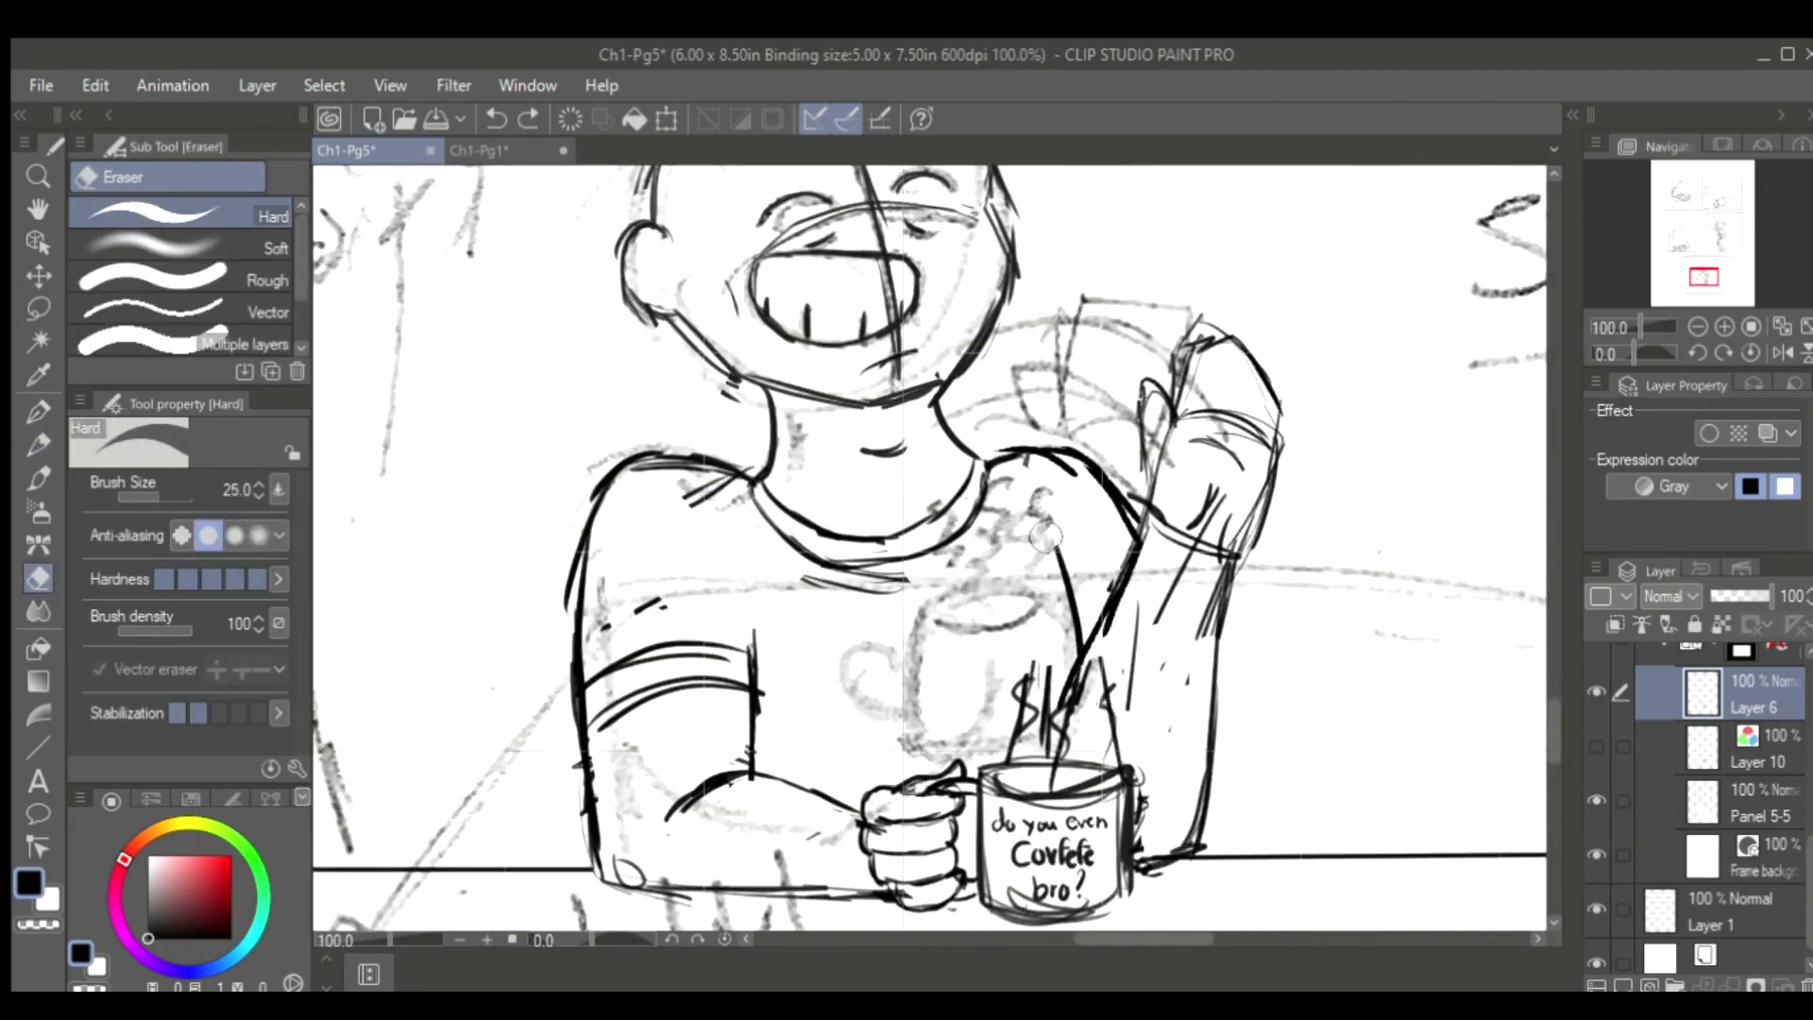
key("e")
scroll(1181, 576, "down", 2)
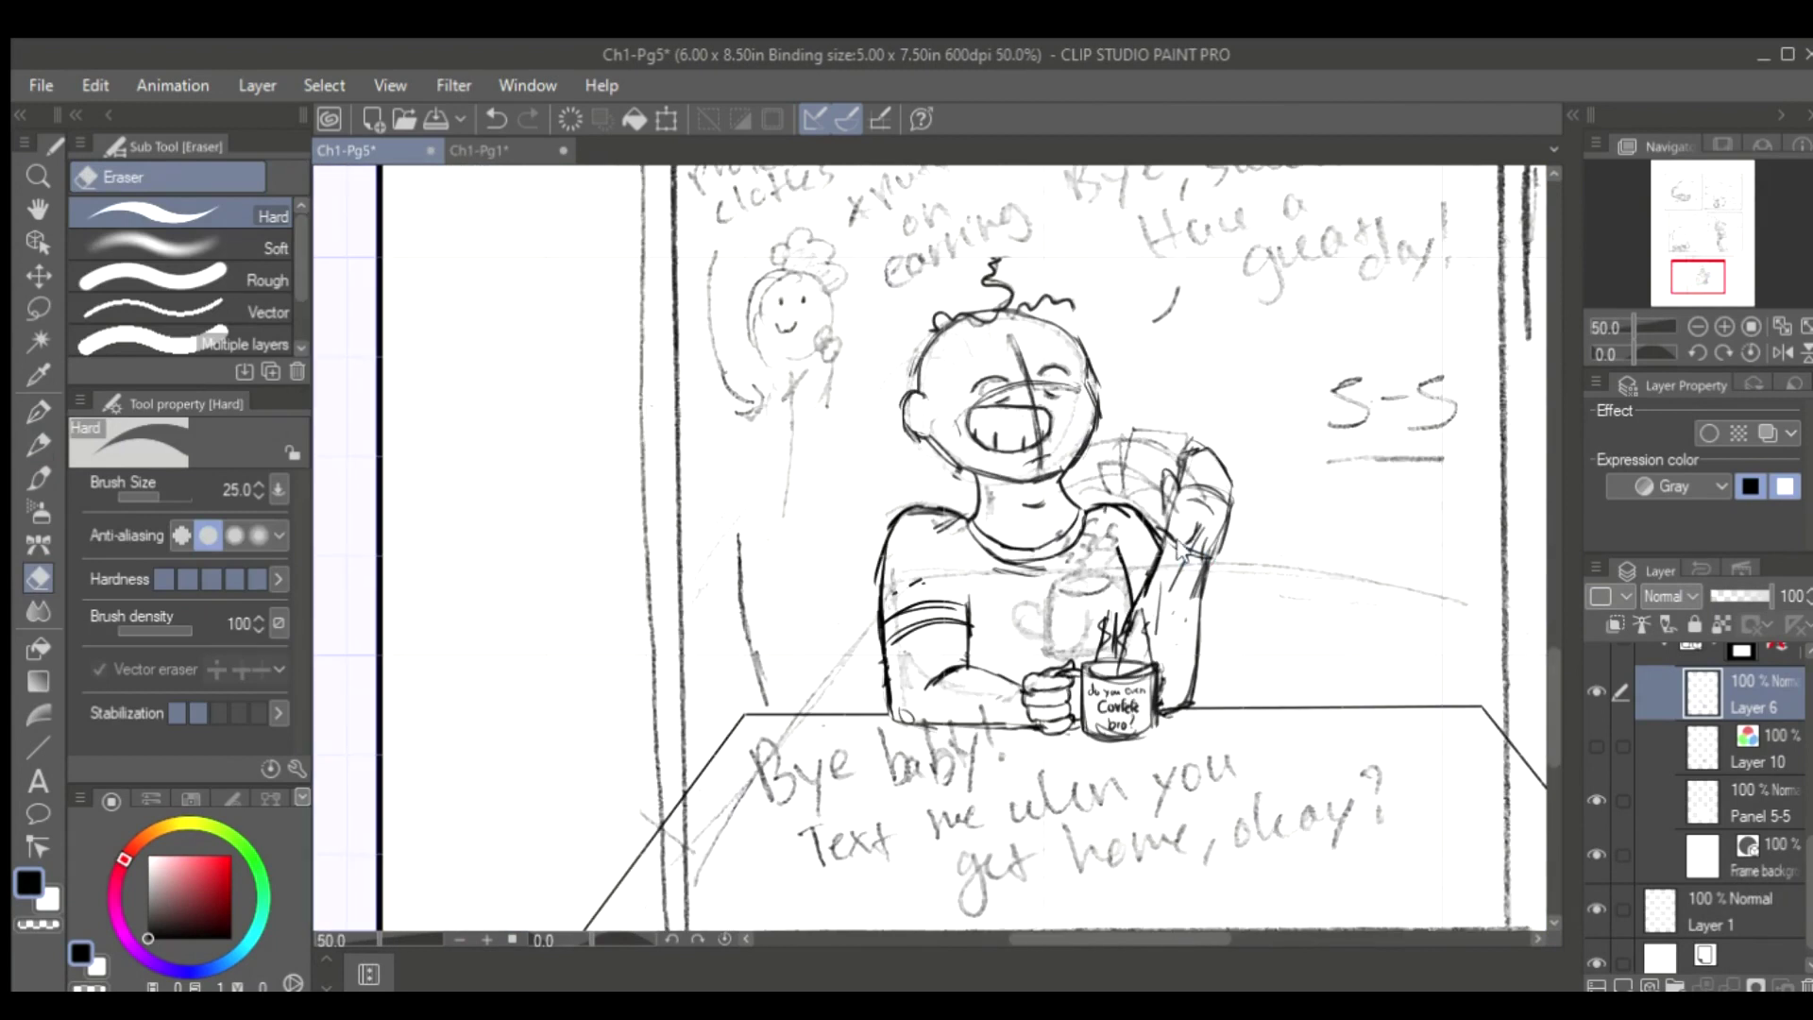
key("ctrl+s")
Draw the background woman's round head with dot eyes and a small smile over the rough figure
scroll(1549, 673, "up", 2)
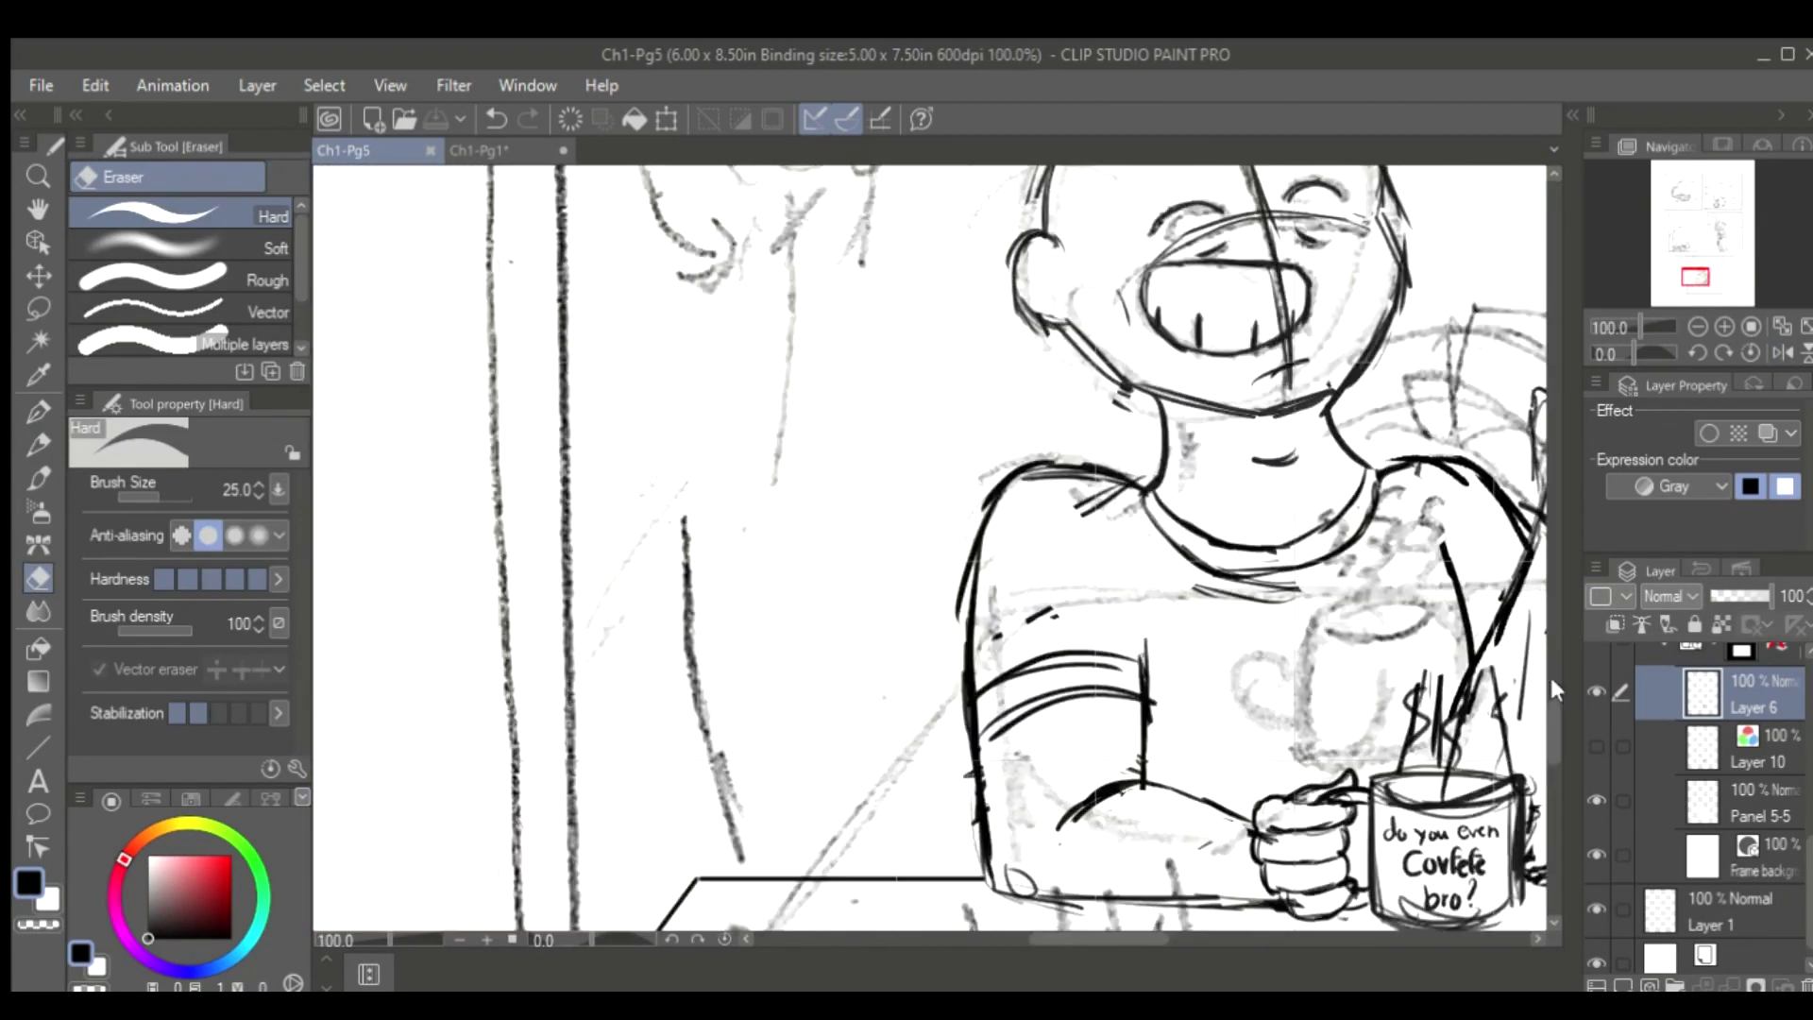
scroll(993, 319, "up", 2)
key("p")
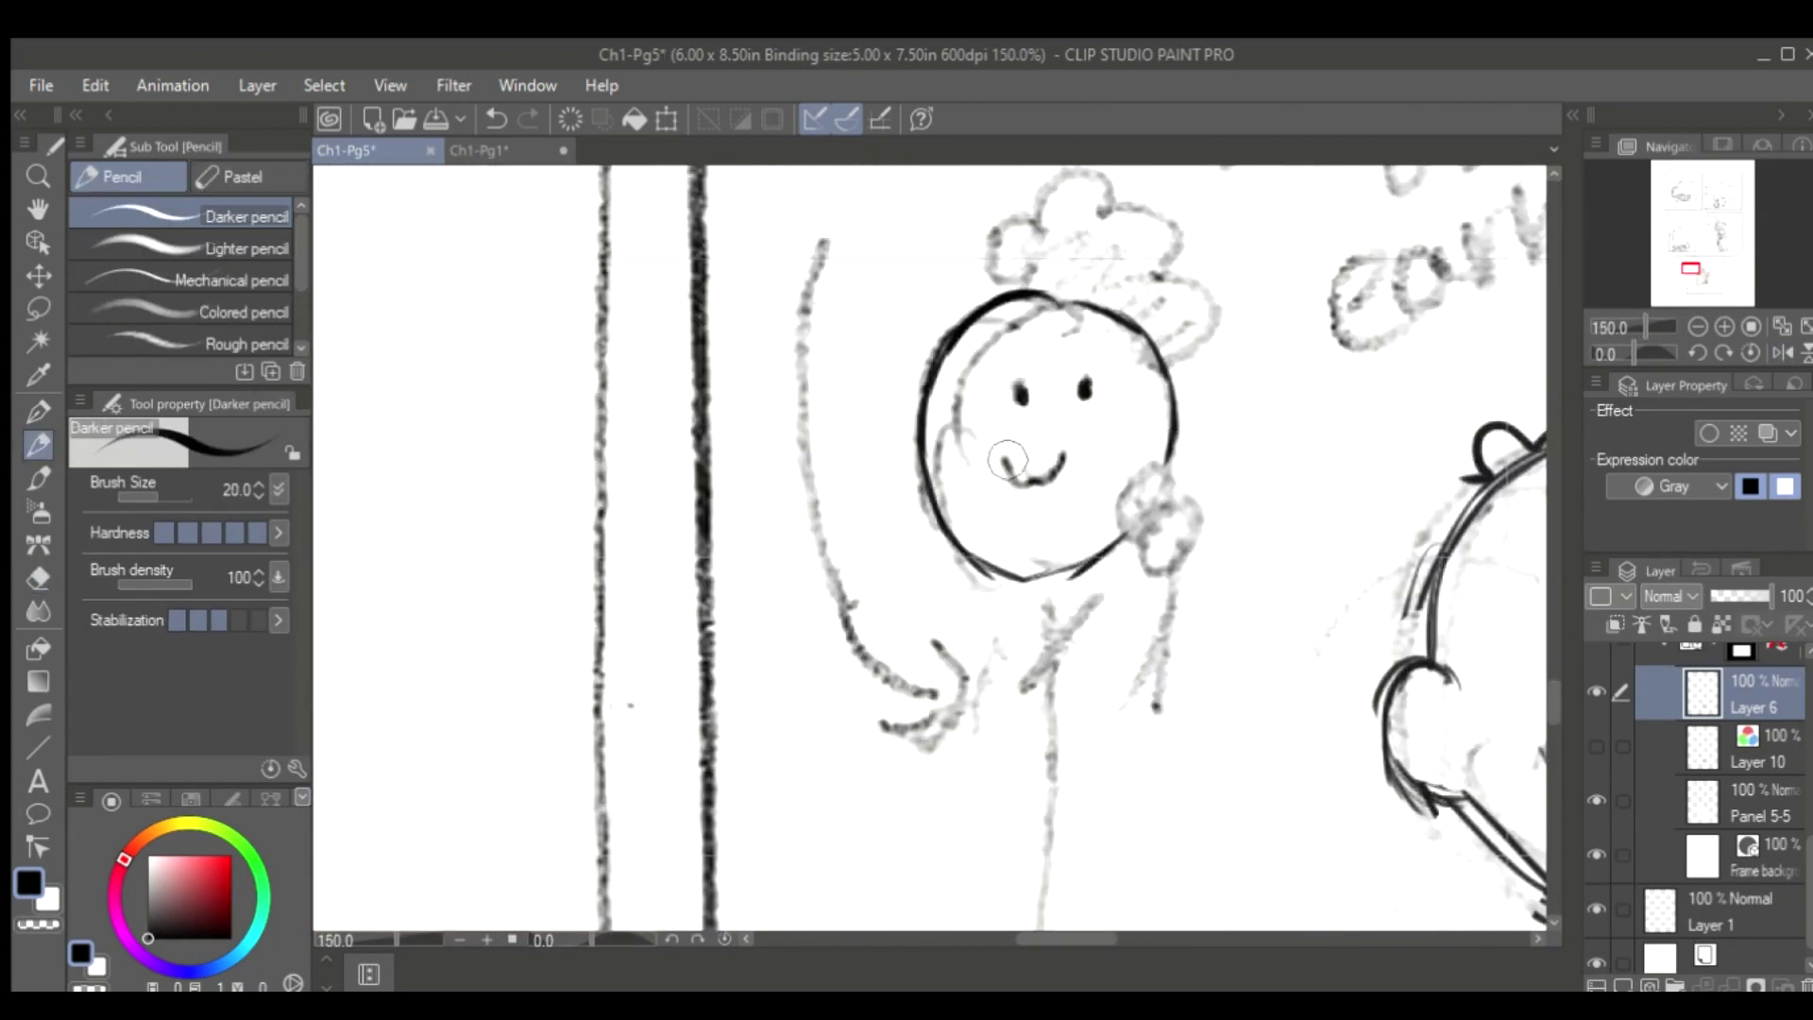
Try to outline fuller lips around the background woman's smile
scroll(1007, 460, "up", 5)
key("ctrl+z")
left_click_drag(869, 448, 1006, 577)
key("ctrl+z")
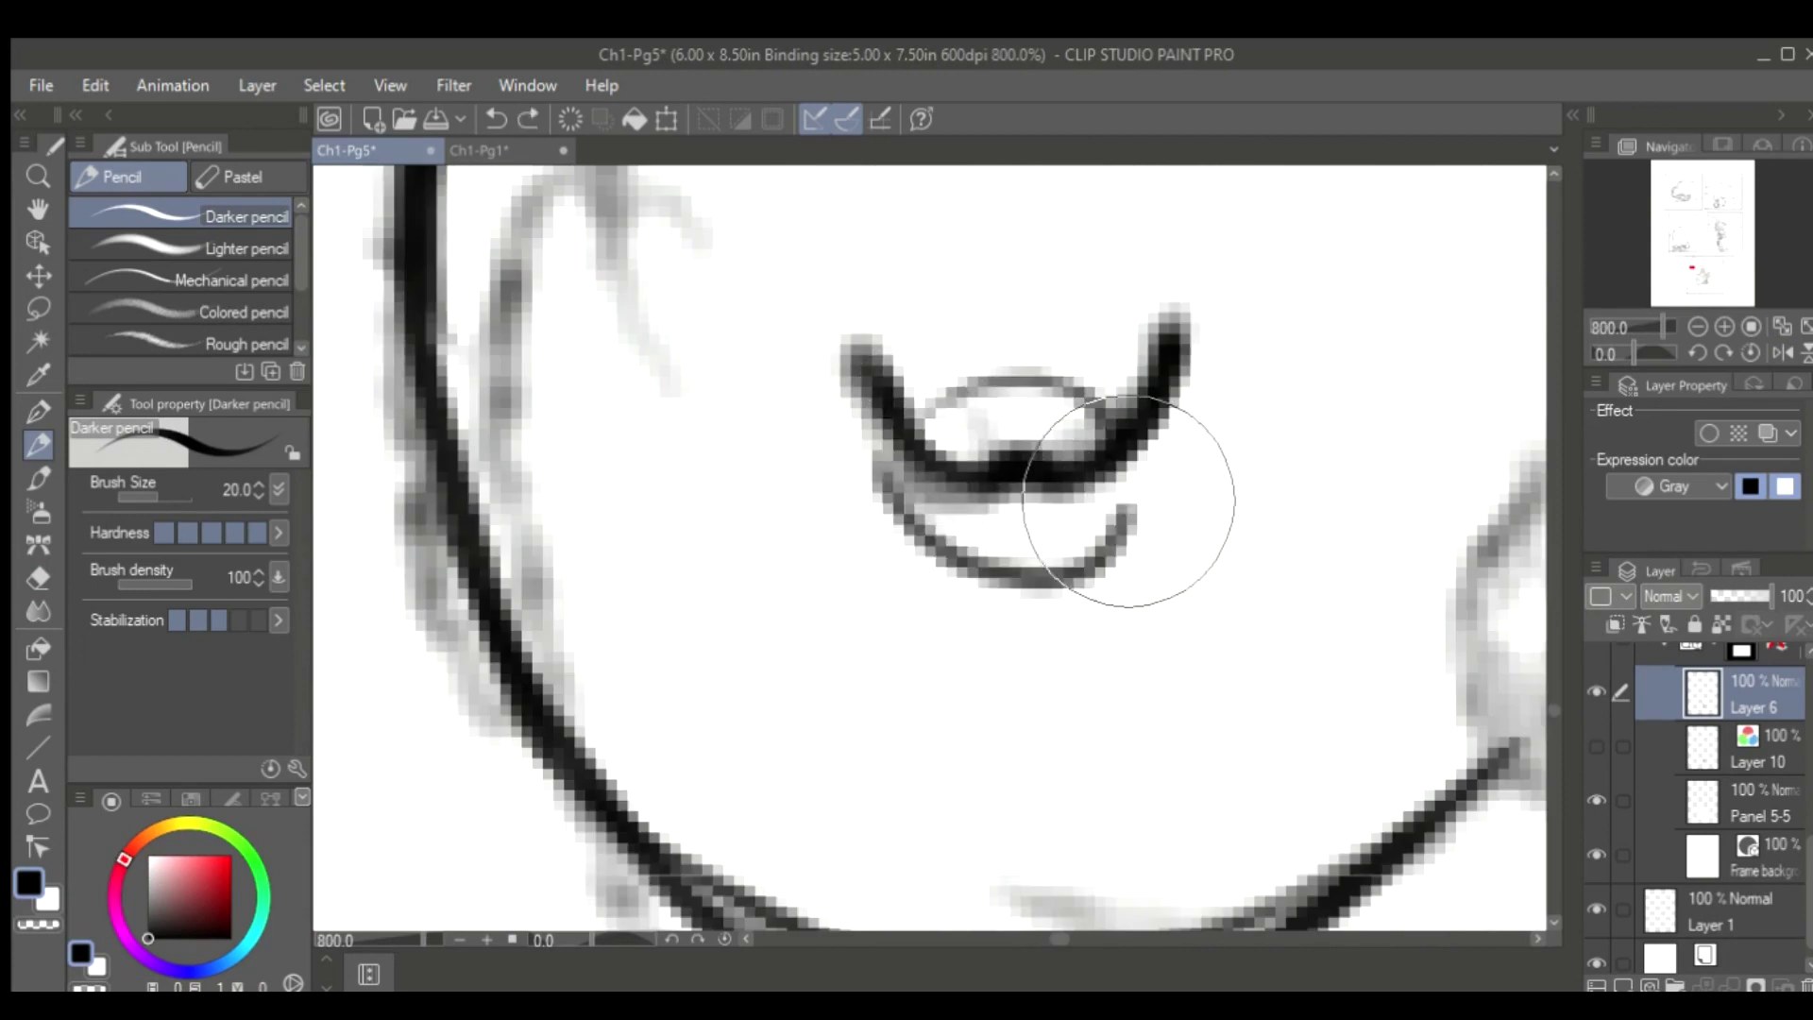
key("h")
mouse_move(1199, 538)
left_mouse_down()
mouse_move(982, 496)
mouse_move(1153, 778)
left_mouse_up()
mouse_move(1020, 625)
left_mouse_down()
mouse_move(821, 667)
mouse_move(971, 660)
left_mouse_up()
key("ctrl+z")
key("ctrl+z")
Outline the woman's curly bun, and block in her raised hand, elbow and shoulder joints with circles and lines
scroll(972, 660, "down", 5)
mouse_move(878, 489)
left_mouse_down()
mouse_move(824, 498)
mouse_move(812, 704)
left_mouse_up()
left_click_drag(812, 704, 813, 257)
left_click_drag(983, 662, 992, 652)
left_click_drag(831, 699, 855, 732)
left_click_drag(802, 506, 864, 736)
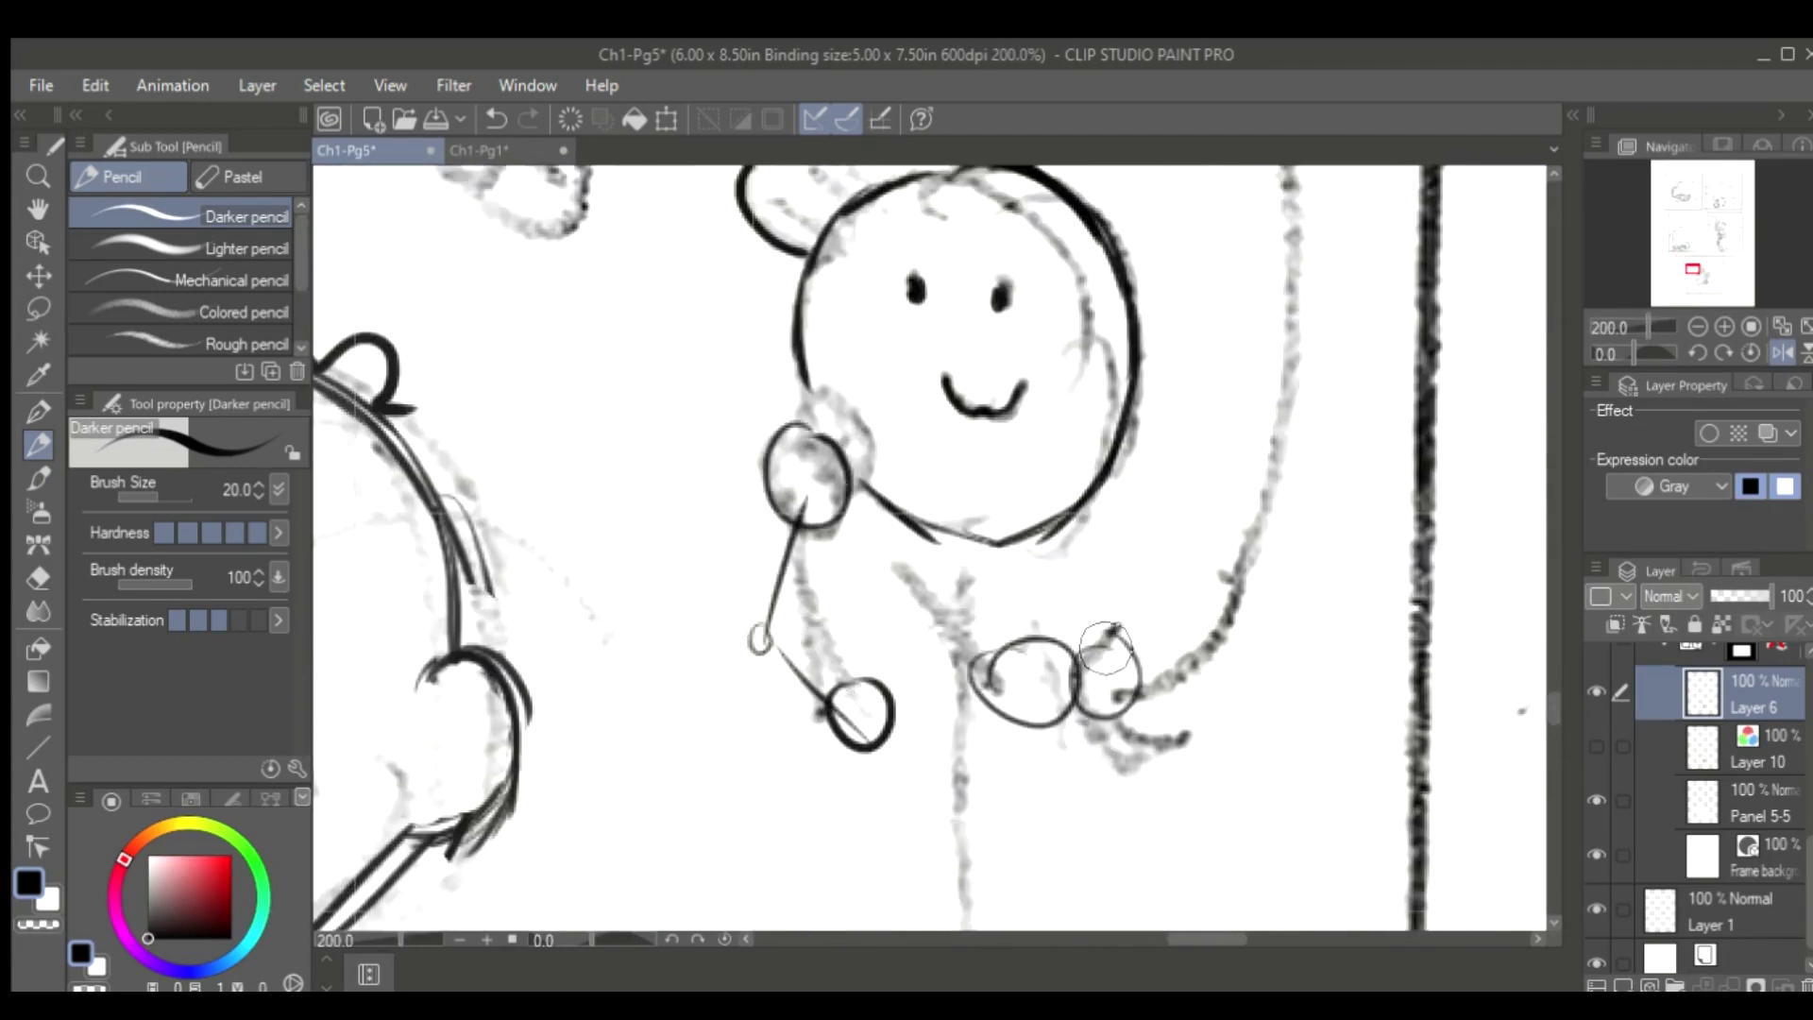
Draw the contours of the woman's neck, shoulders and both bent arms around the joint circles
left_click_drag(956, 682, 1148, 614)
left_click_drag(930, 746, 1161, 680)
left_click_drag(855, 529, 930, 741)
left_click_drag(902, 558, 954, 675)
left_click_drag(746, 491, 822, 709)
left_click_drag(1133, 680, 1181, 736)
Draw the sides of the woman's torso and close them with a curved waistline
scroll(945, 567, "down", 3)
left_click_drag(1086, 501, 870, 635)
left_click_drag(851, 425, 879, 699)
left_click_drag(878, 690, 1133, 662)
scroll(840, 614, "down", 3)
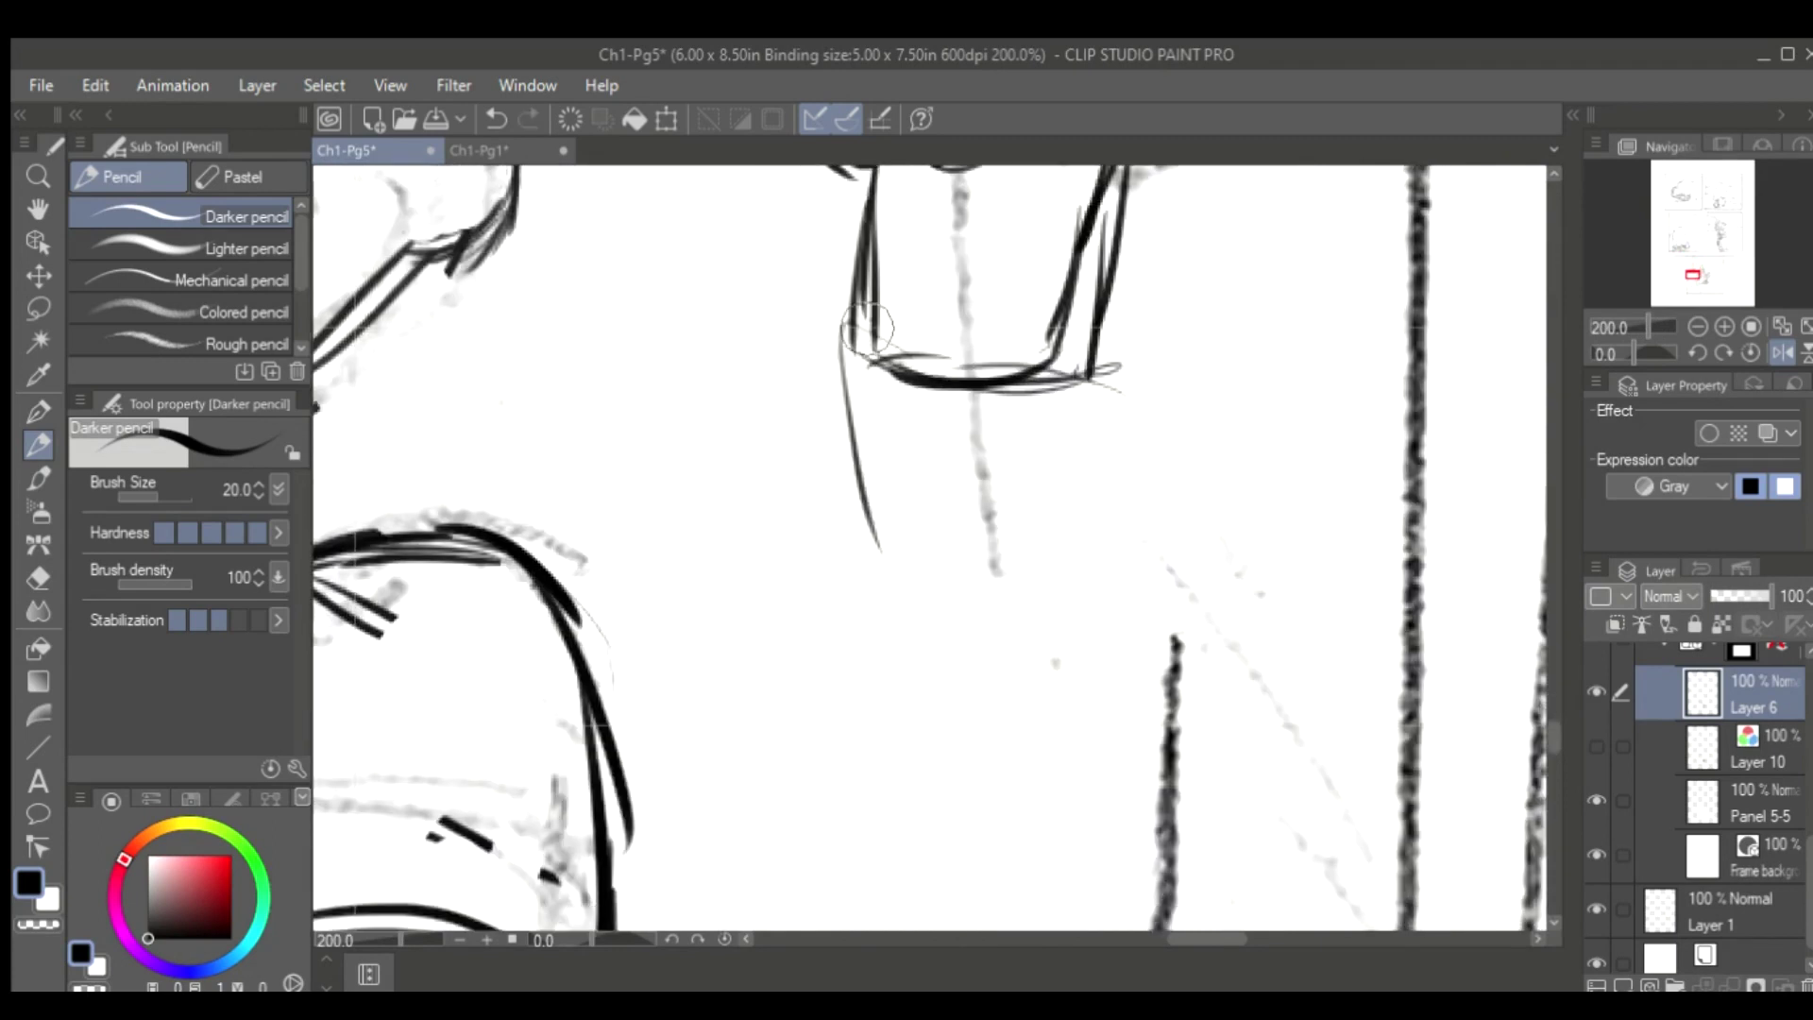
Draw the woman's hips and both thighs, ending in curved knee lines
left_click_drag(850, 340, 878, 567)
left_click_drag(1105, 368, 945, 590)
left_click_drag(1105, 416, 1049, 869)
left_click_drag(945, 444, 897, 921)
left_click_drag(831, 377, 907, 728)
scroll(888, 473, "down", 3)
scroll(897, 453, "up", 3)
mouse_move(935, 803)
left_mouse_down()
mouse_move(905, 442)
mouse_move(1049, 756)
left_mouse_up()
scroll(992, 567, "down", 1)
left_click_drag(1086, 368, 1039, 897)
Draw the woman's lower legs tapering from the knees to the table's back edge
scroll(991, 567, "down", 5)
left_click_drag(935, 283, 945, 590)
left_click_drag(1043, 303, 965, 642)
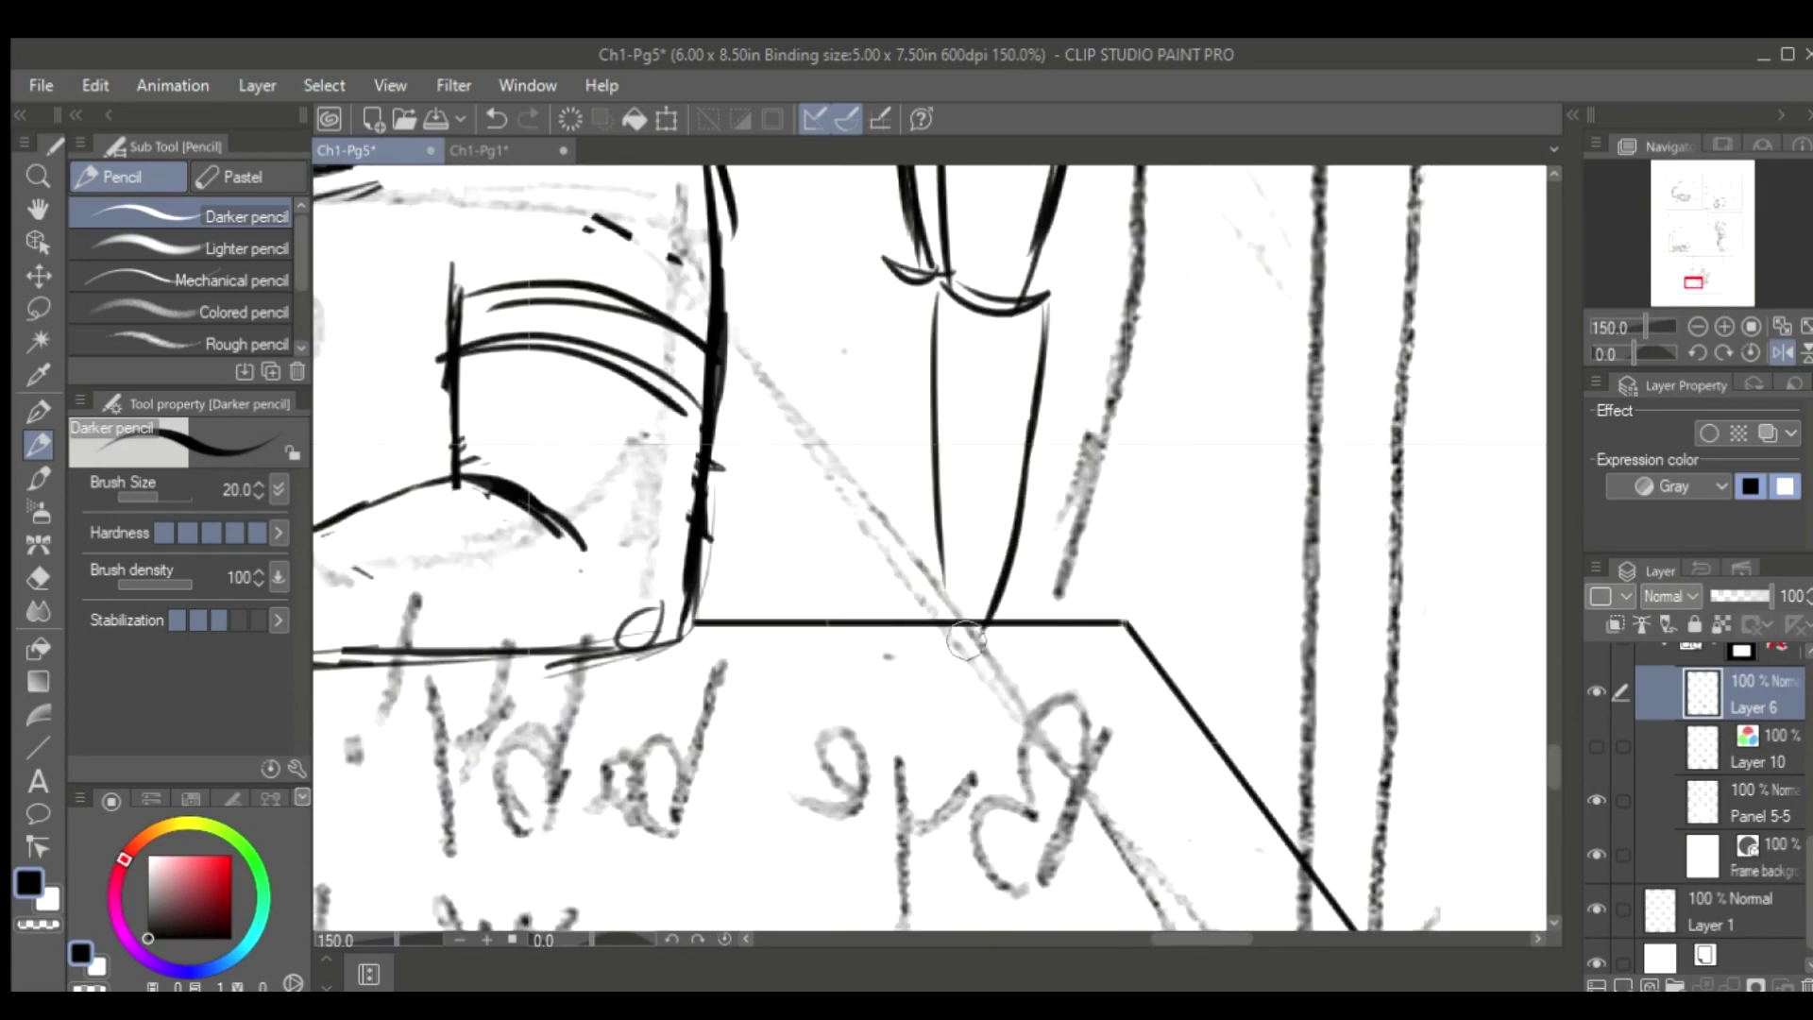
Strengthen the contour of the woman's shoulder on the crossed-arm side
scroll(965, 642, "down", 3)
scroll(945, 661, "left", 3)
scroll(1039, 803, "up", 4)
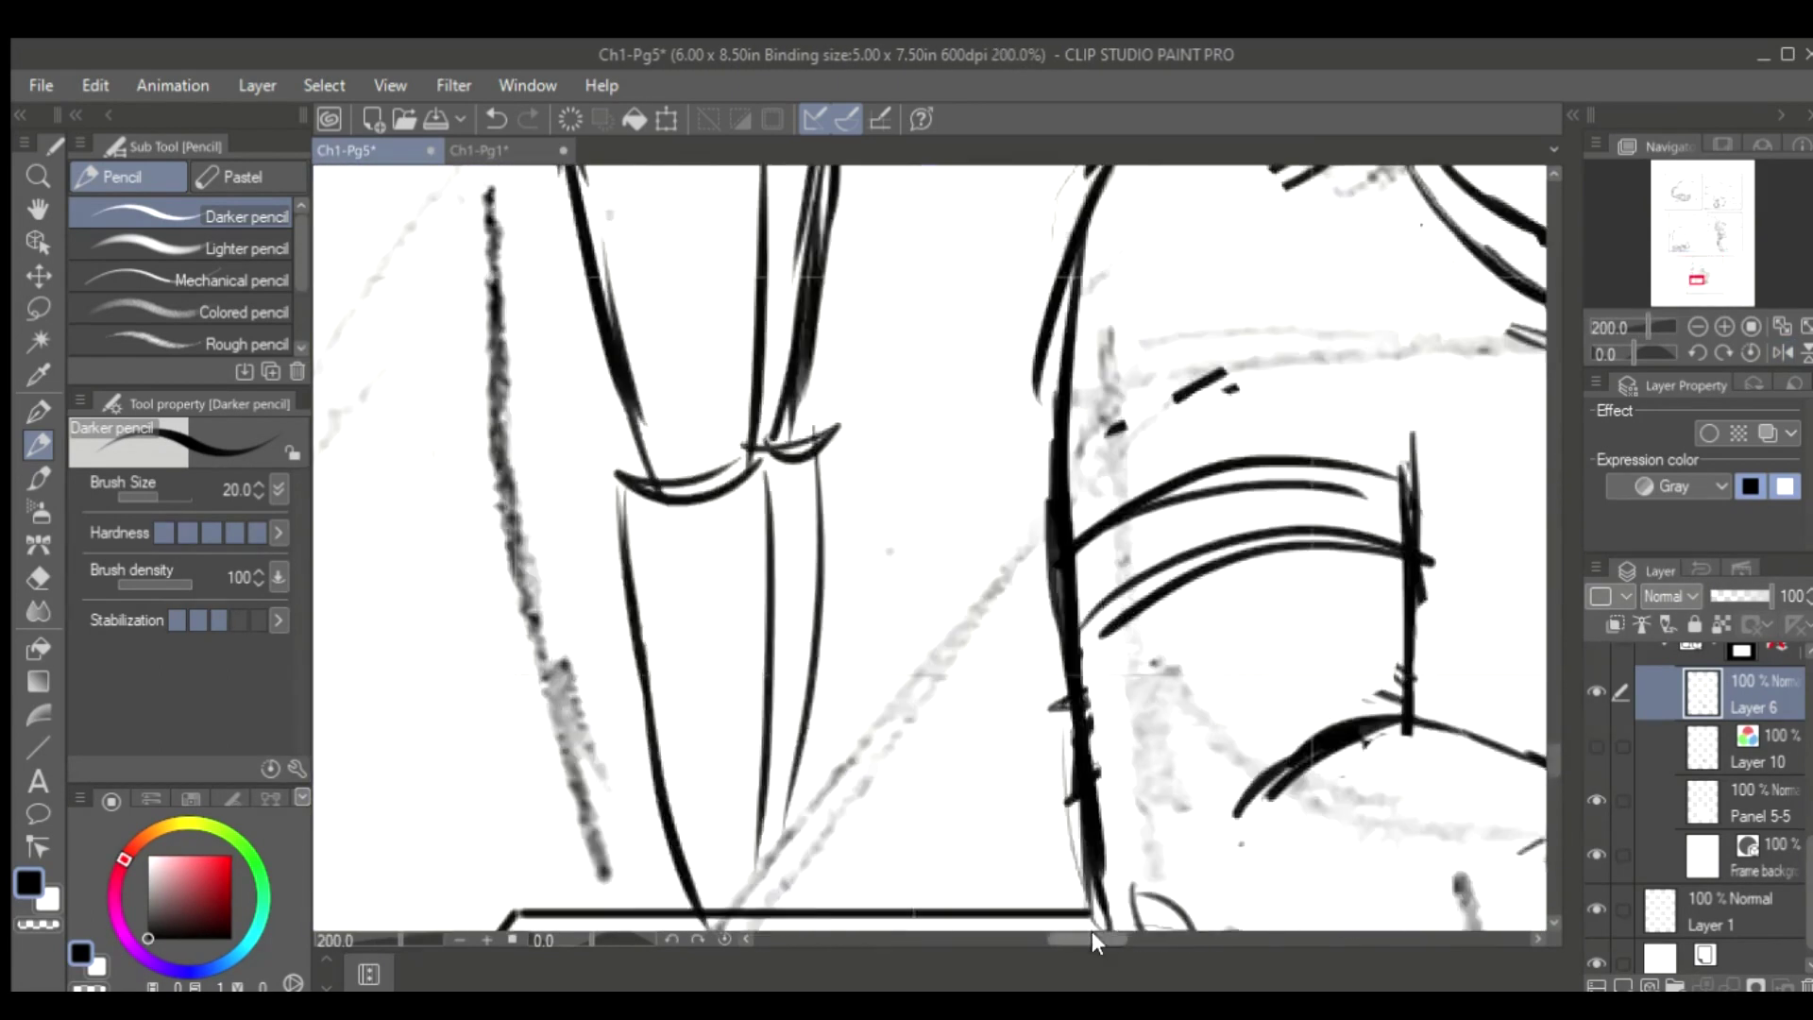
left_click_drag(1092, 940, 1073, 941)
left_click_drag(1554, 755, 1549, 704)
left_click_drag(812, 560, 892, 529)
Lasso the woman's raised arm and hand, move them higher beside her face, deselect, and save the page
key("m")
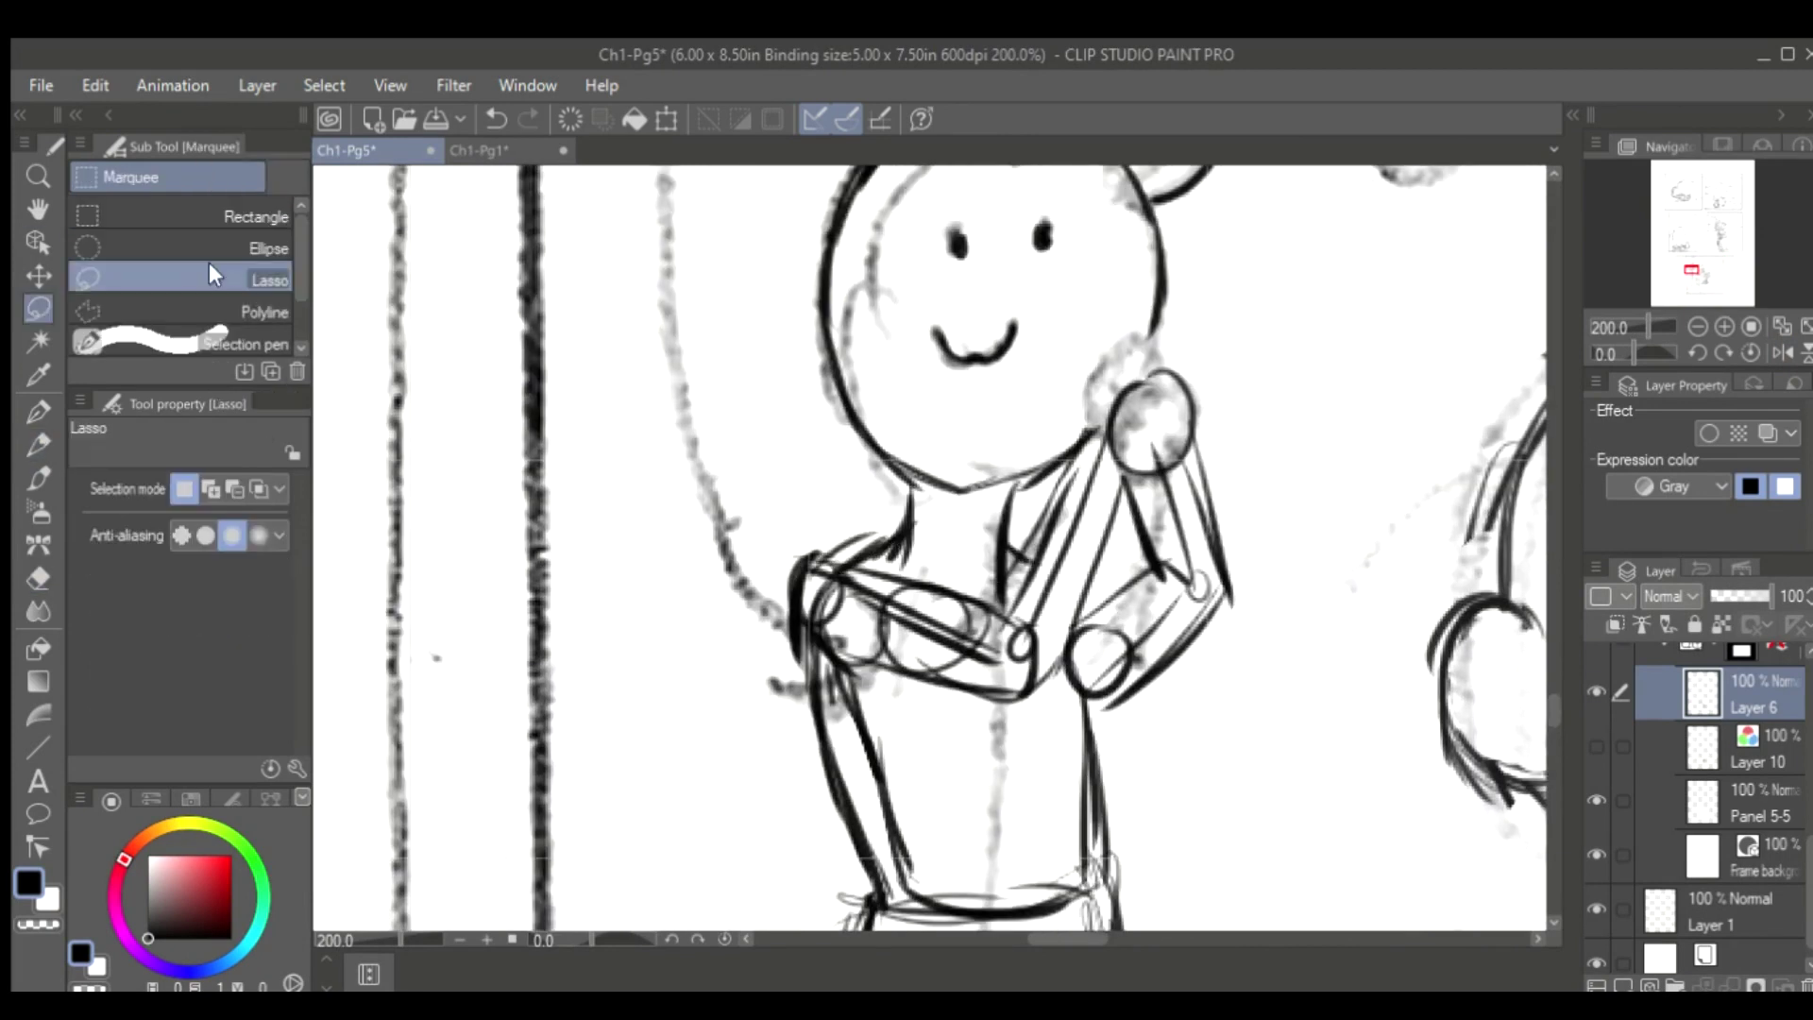
left_click(208, 266)
left_click_drag(1157, 378, 1204, 361)
key("ctrl+t")
left_click_drag(1218, 443, 1218, 384)
key("Return")
key("ctrl+d")
key("ctrl+s")
Redraw the side of the woman's chest so that it joins the moved arm
key("h")
key("p")
left_click_drag(742, 698, 771, 753)
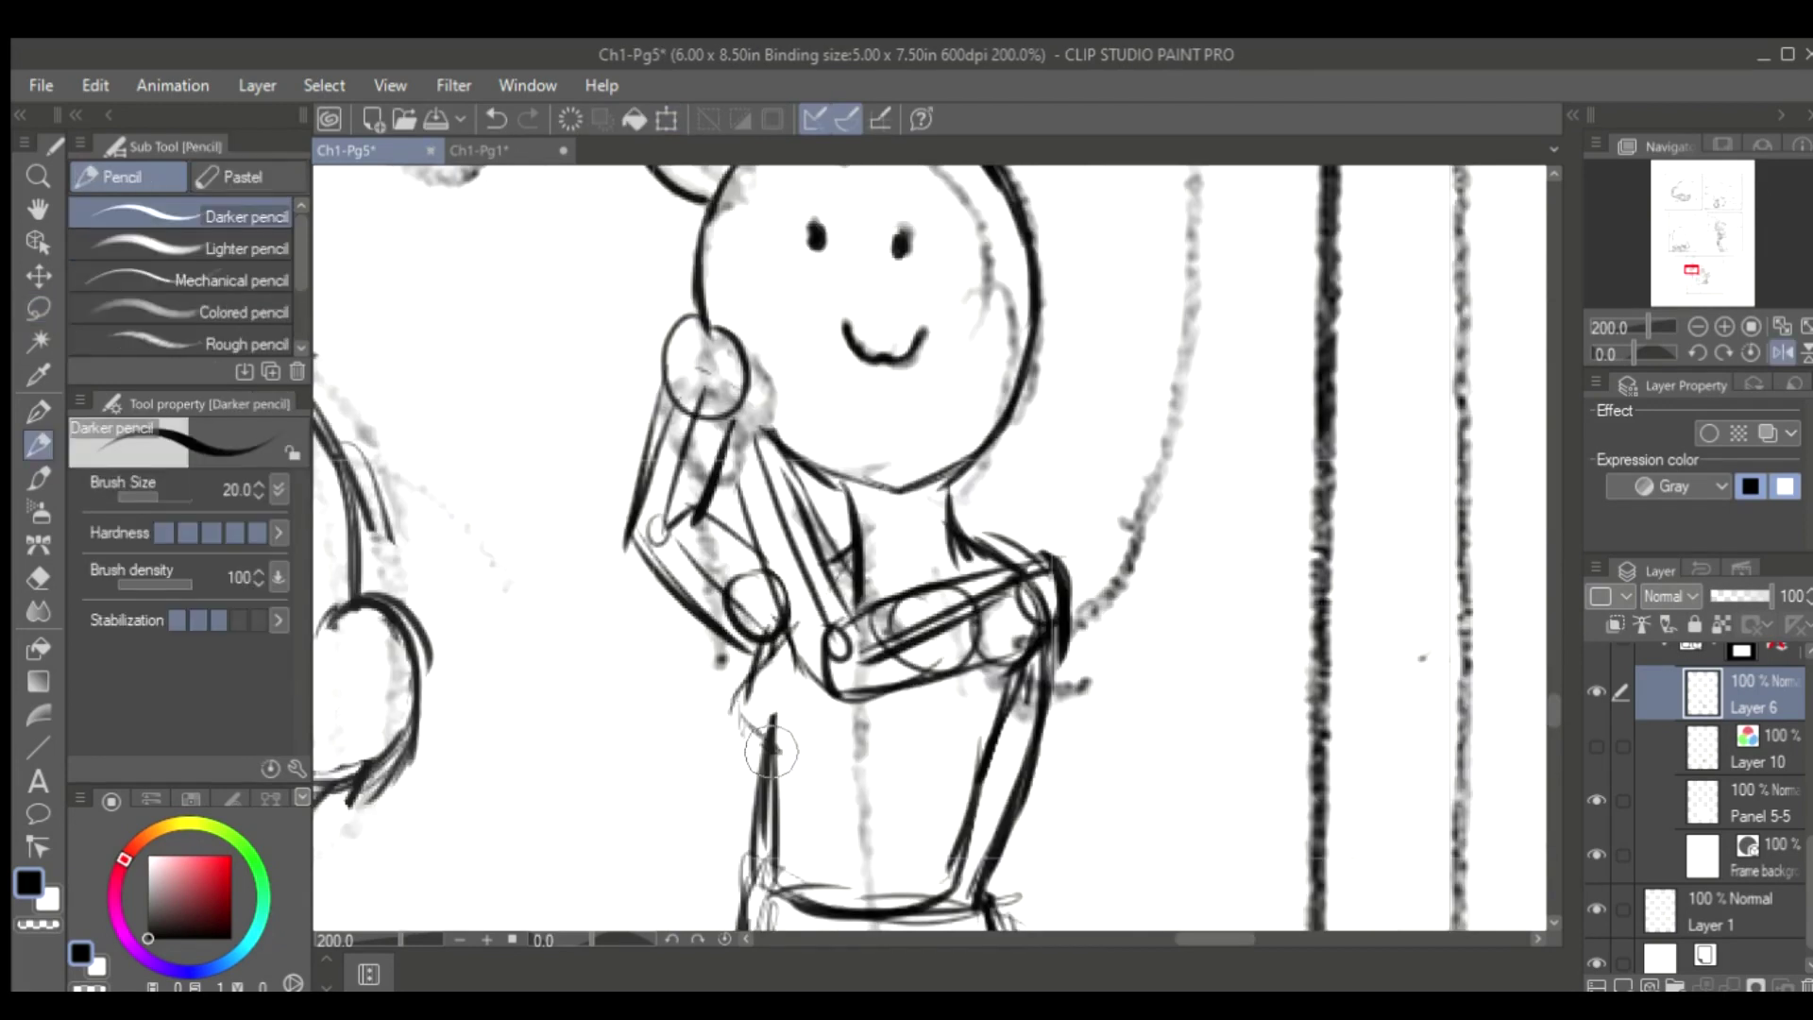
scroll(729, 209, "up", 3)
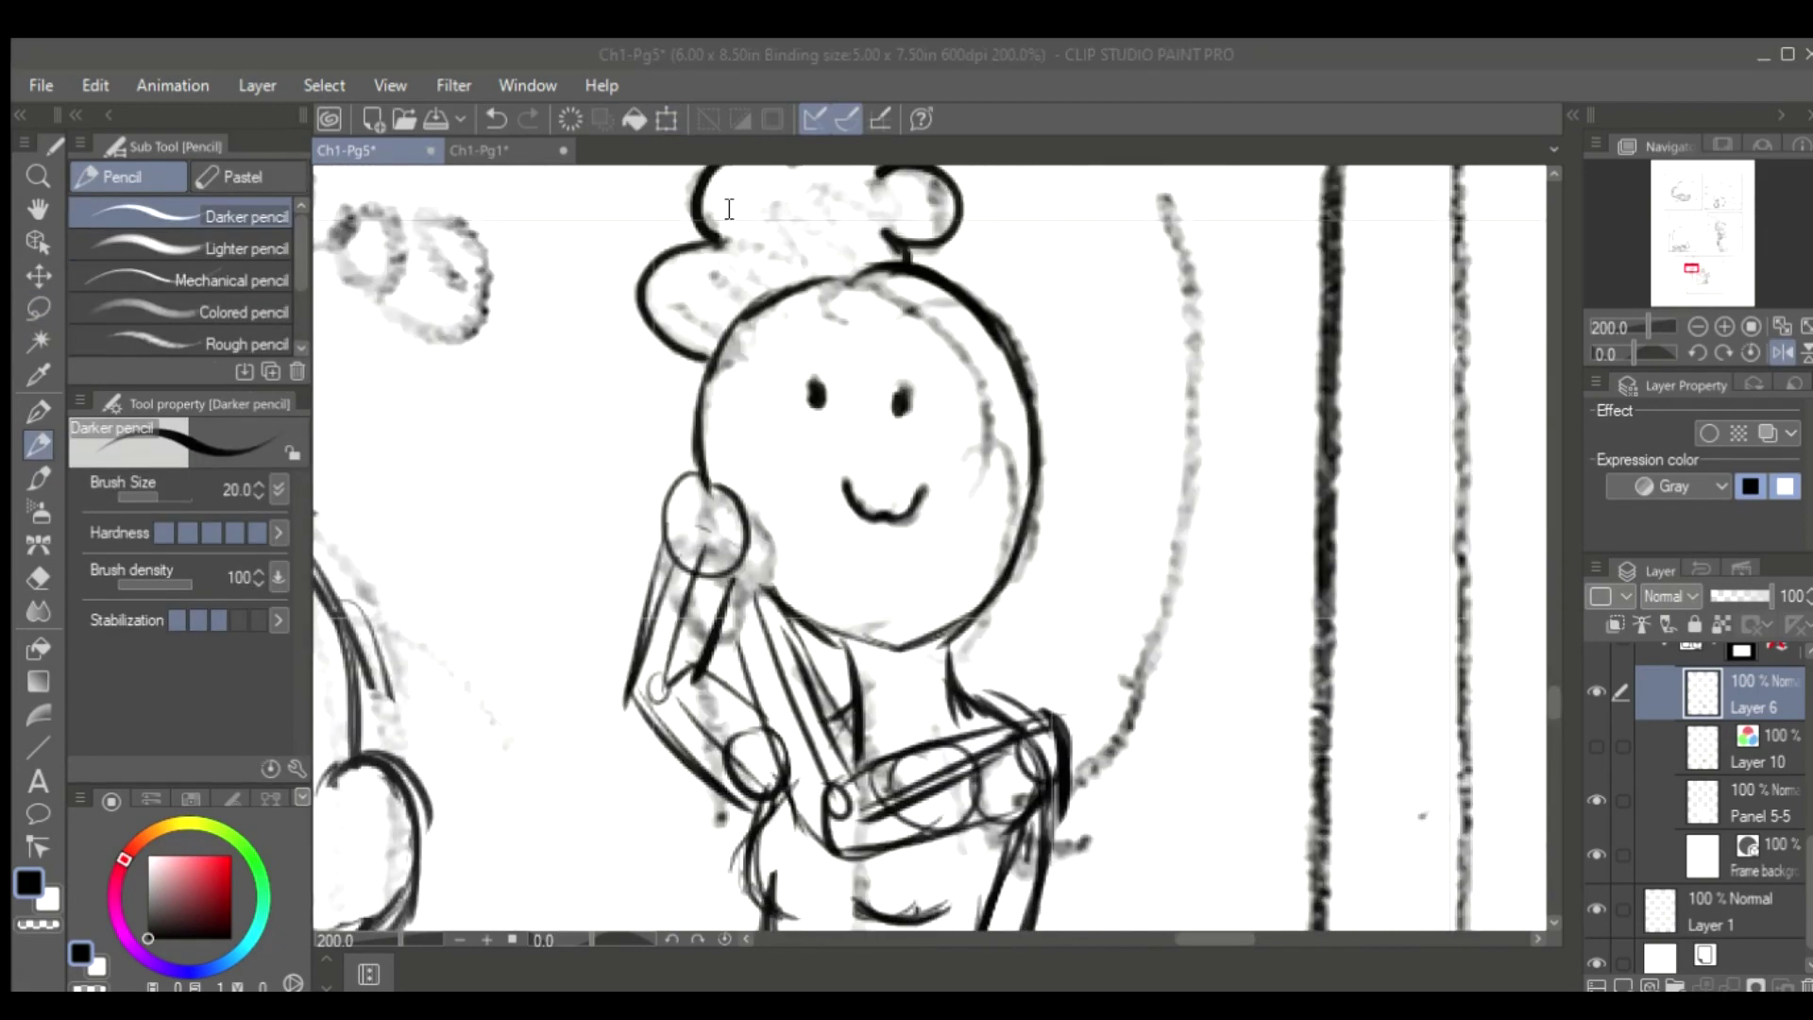
Scale down the reference photo of the woman in a white blazer beside the background figure
key("o")
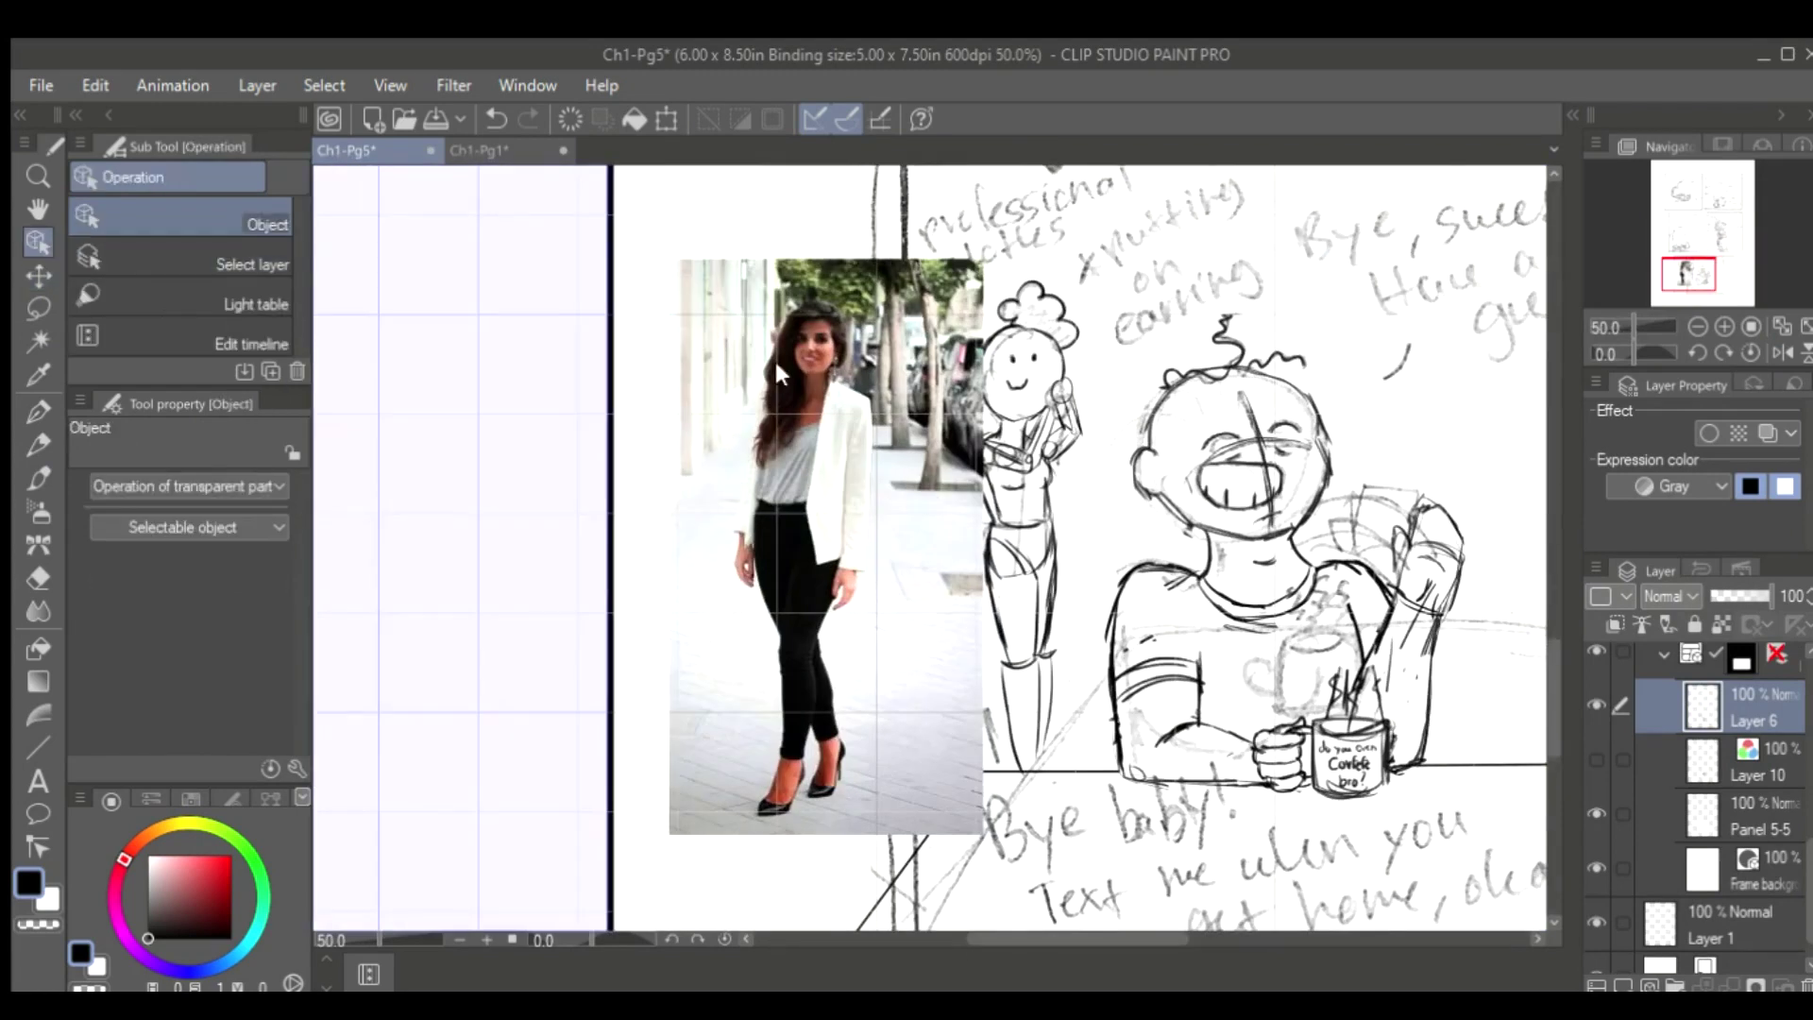
key("ctrl+t")
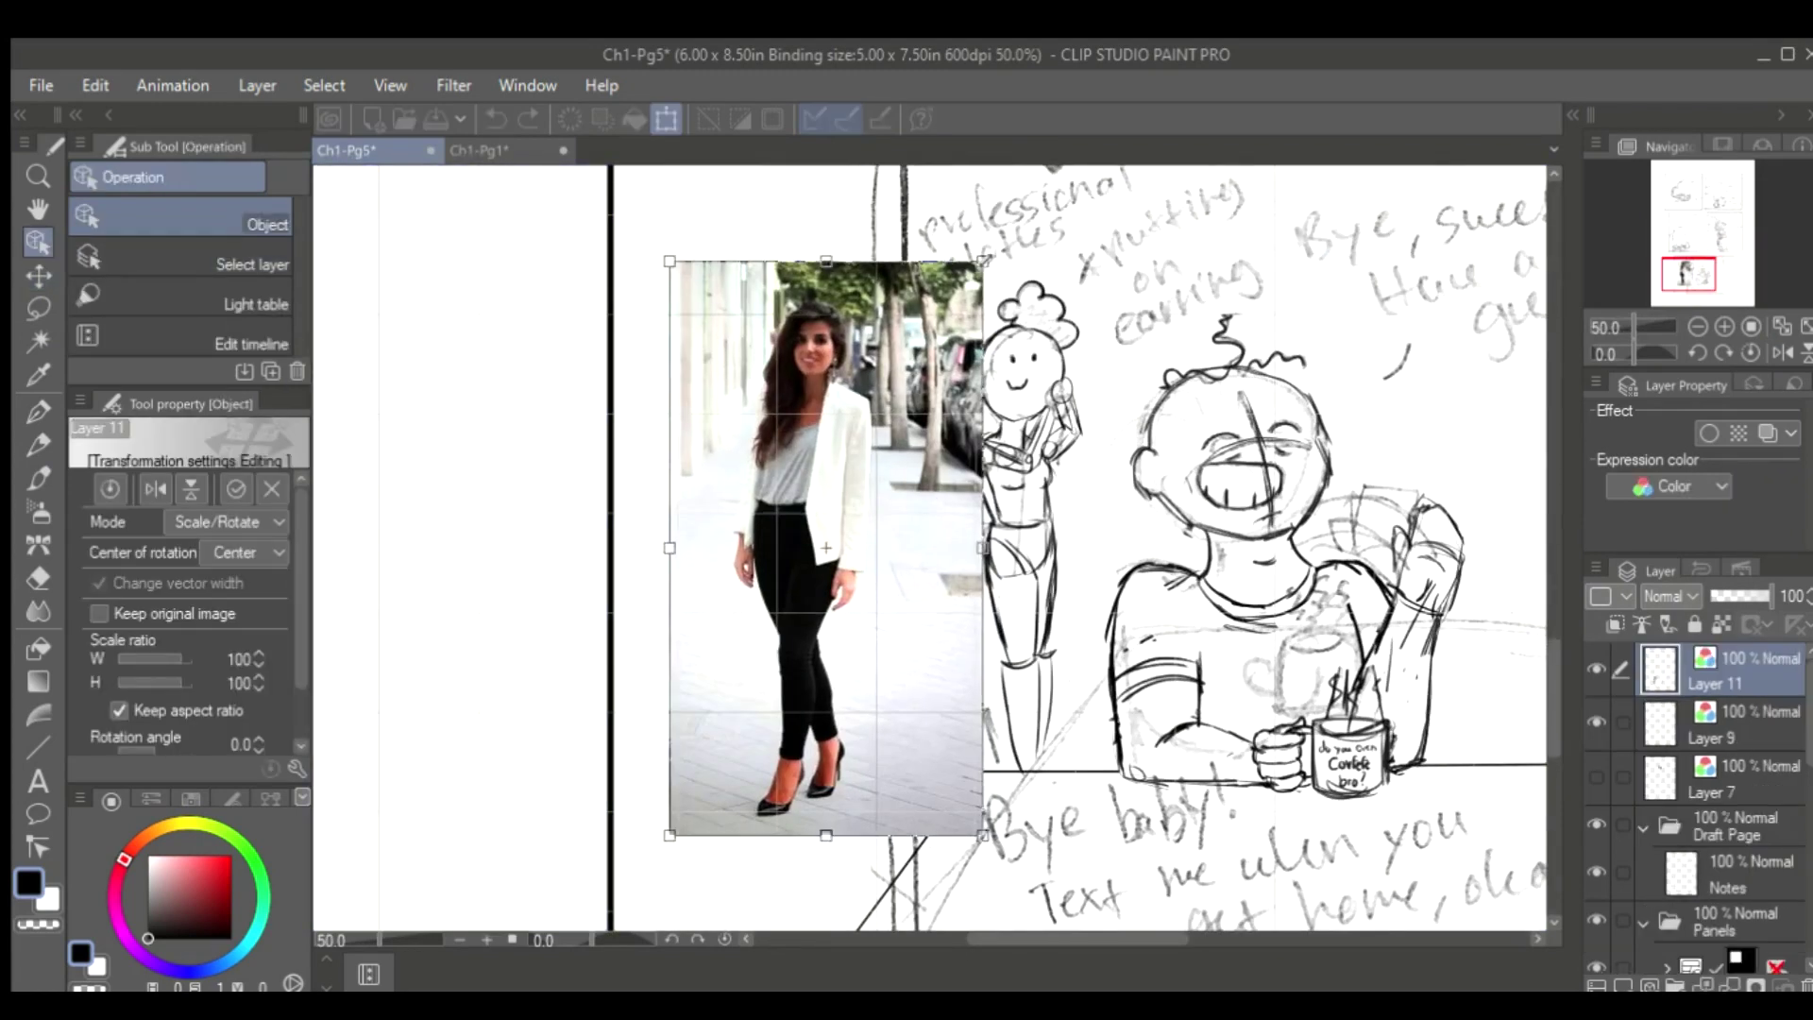
left_click_drag(984, 255, 942, 357)
key("Return")
Sketch a blazer and slim trousers over the woman's body in dark blue on Layer 12, following the reference photo
key("h")
key("ctrl+alt+0")
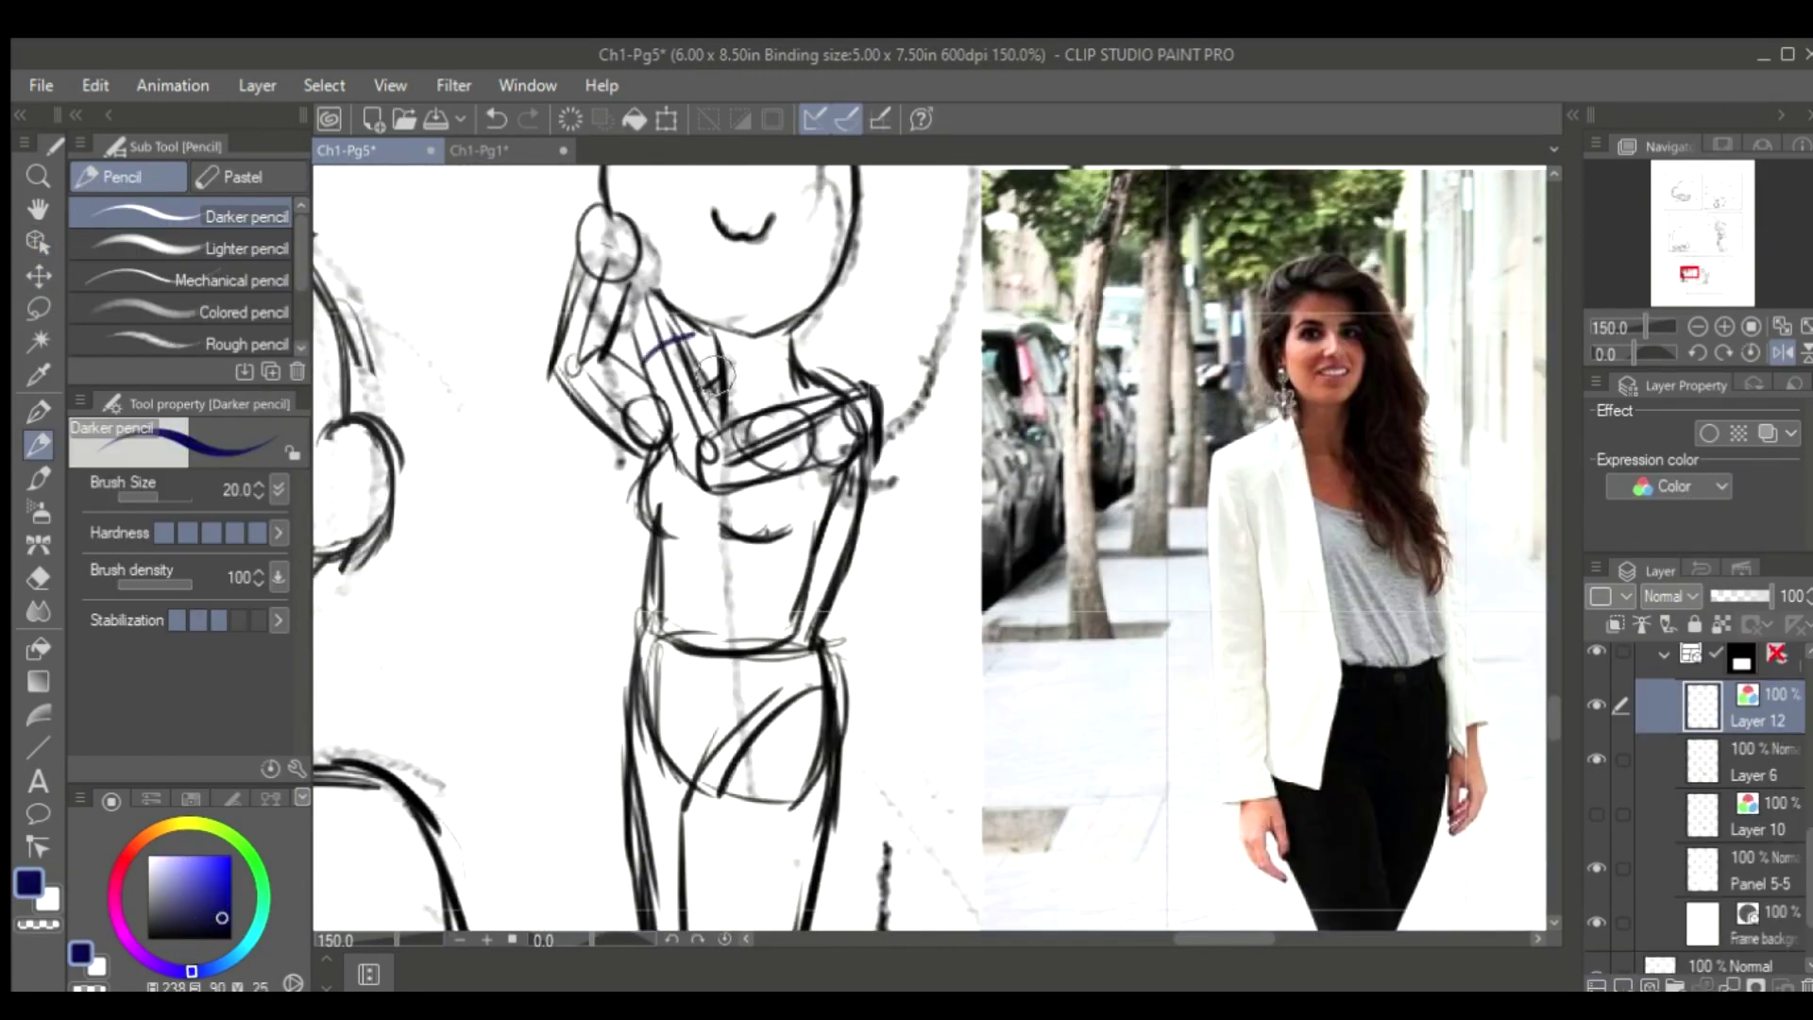
mouse_move(572, 283)
left_mouse_down()
mouse_move(612, 323)
mouse_move(548, 371)
left_mouse_up()
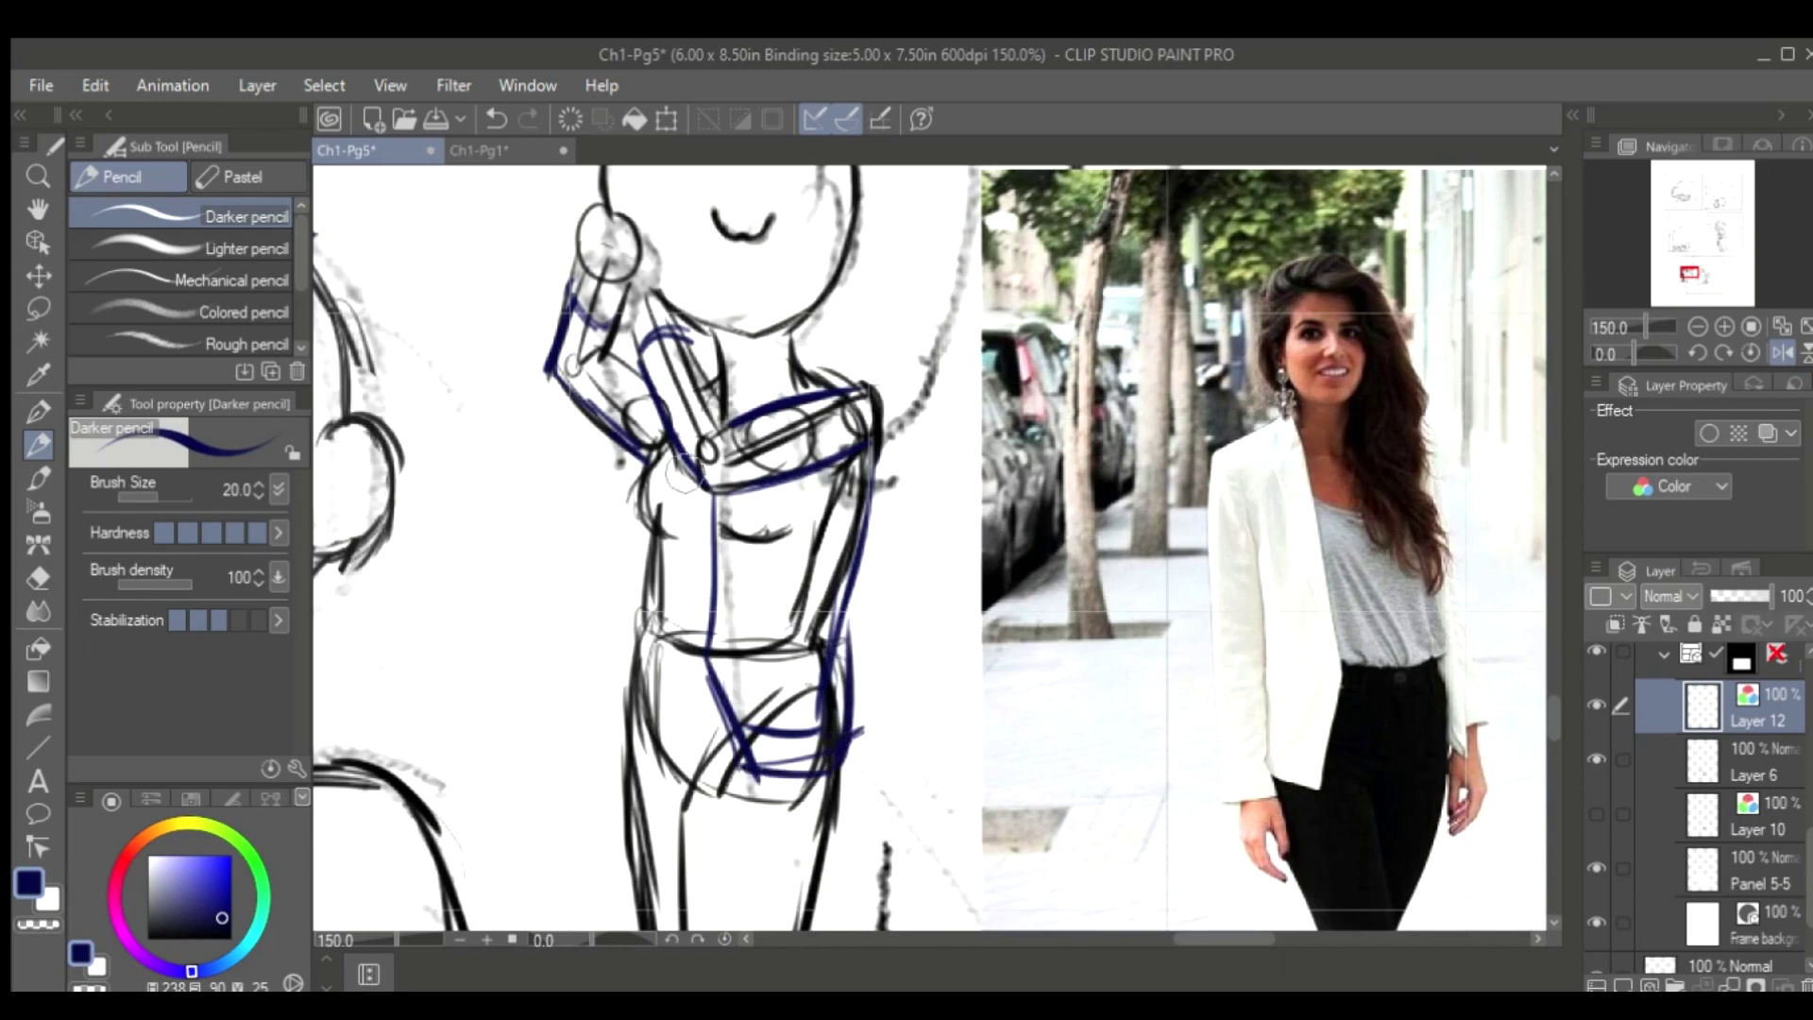
scroll(666, 673, "down", 2)
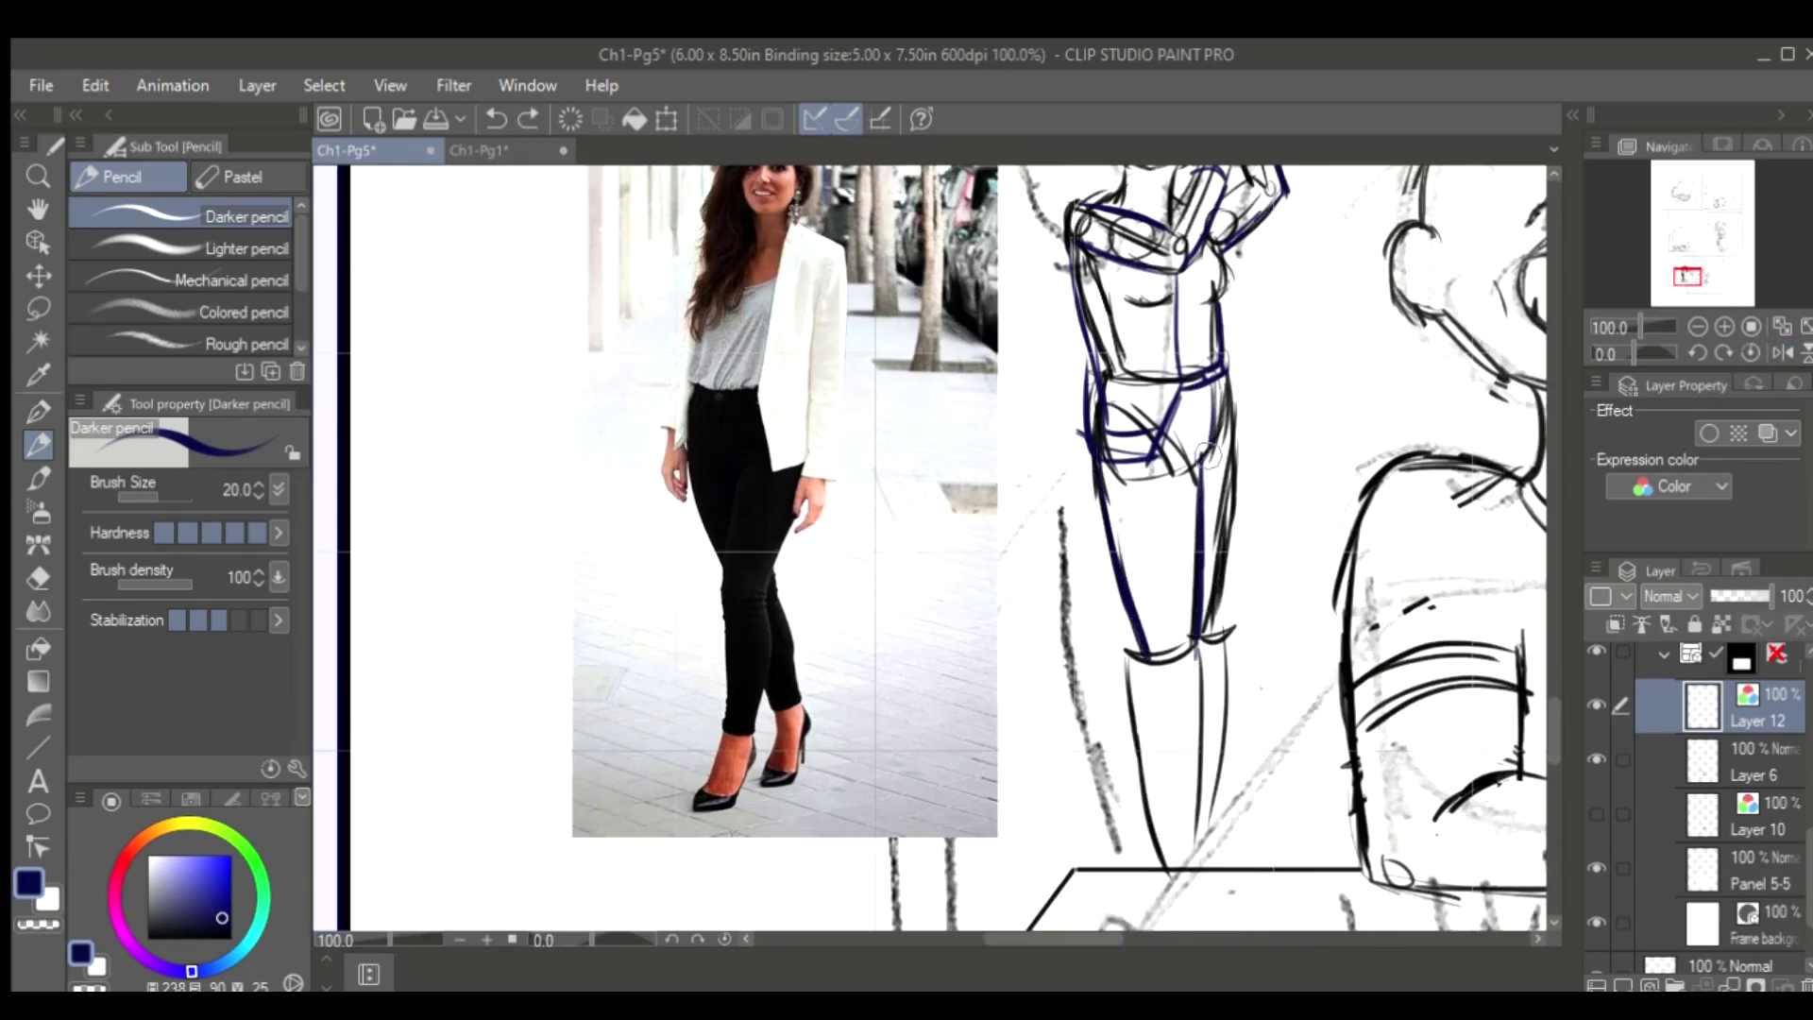
scroll(1221, 717, "down", 2)
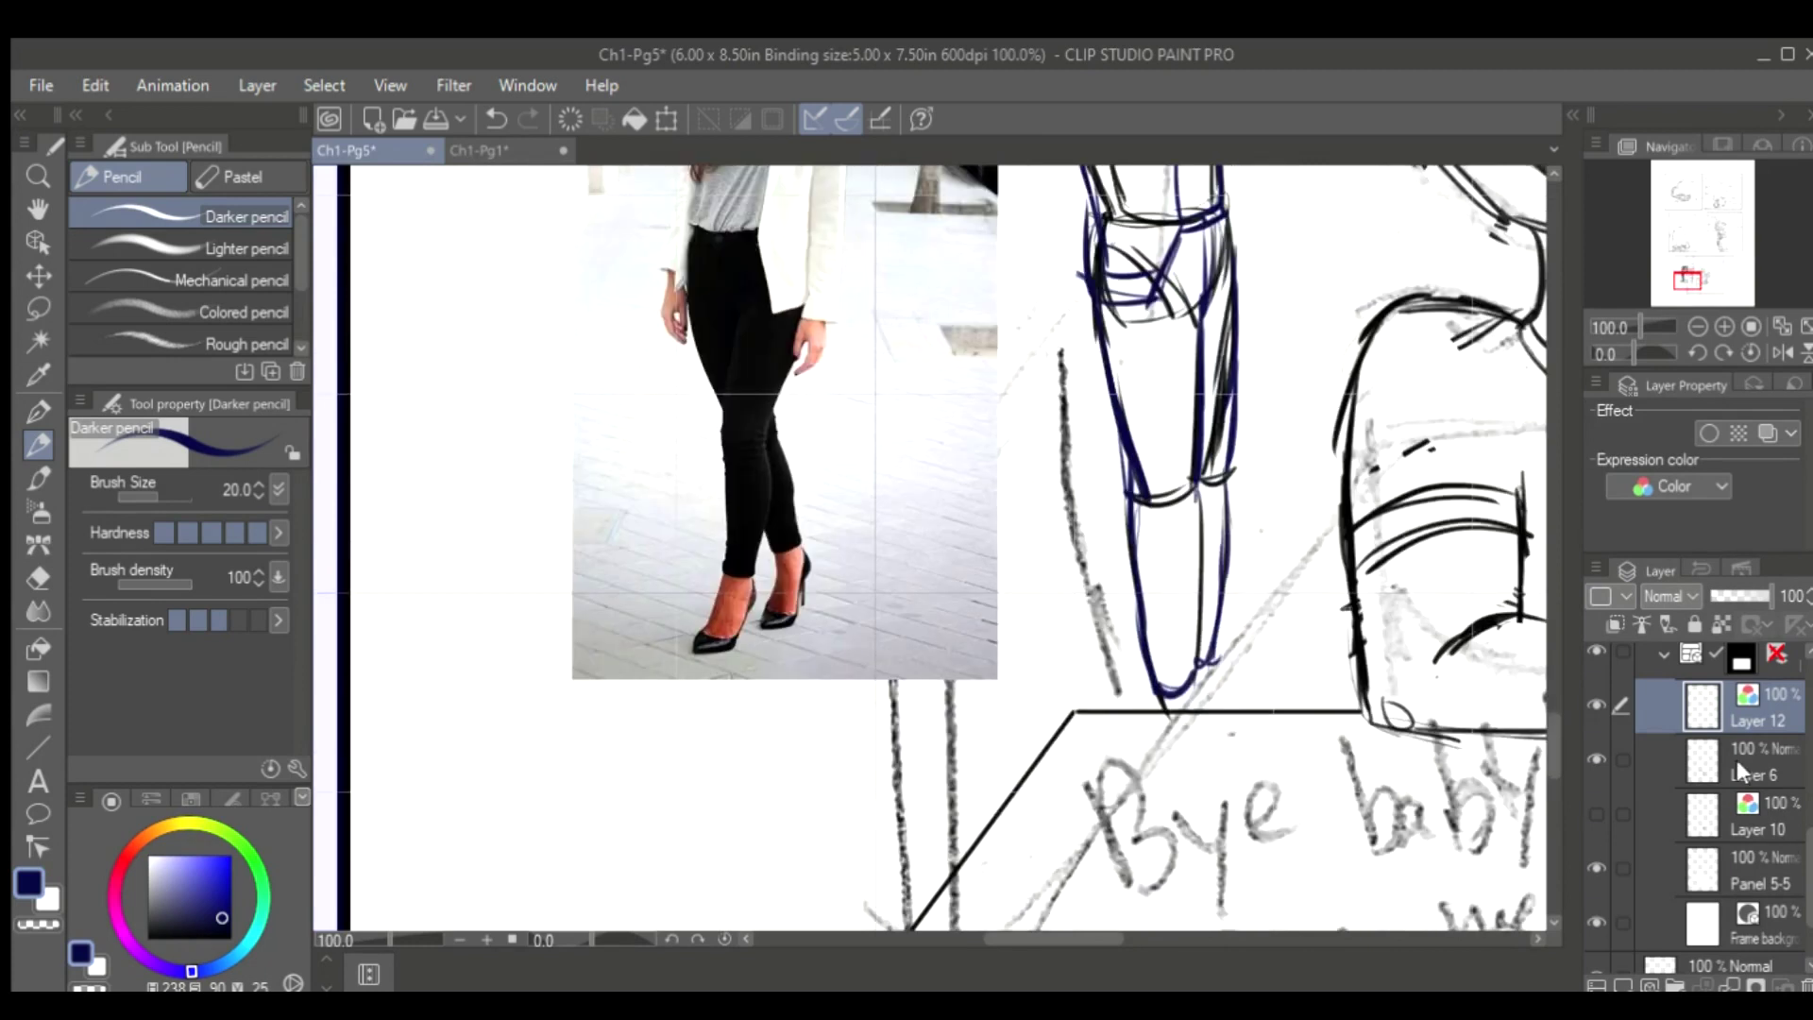
Sketch the woman's pointed feet below the ankles on Layer 6 and shift the foot into place
key("alt+bracketleft")
left_click_drag(1163, 699, 1212, 824)
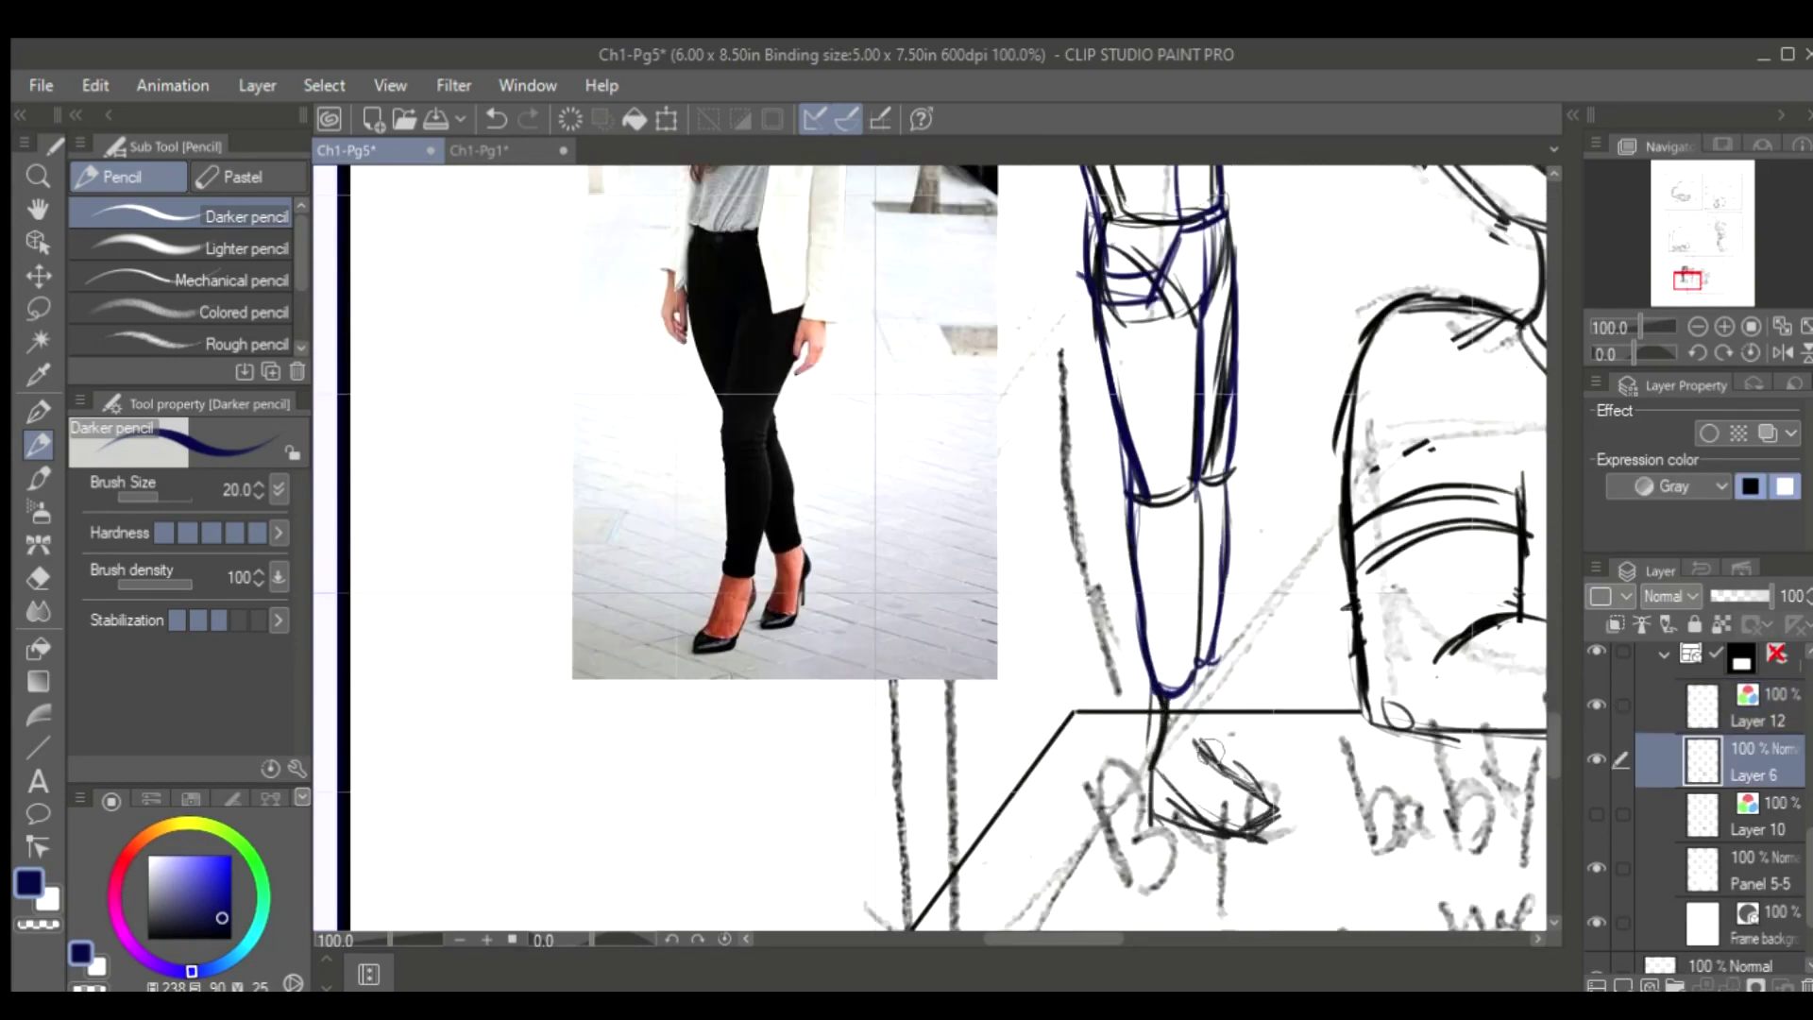
key("ctrl+t")
left_click_drag(1219, 727, 1225, 692)
key("Return")
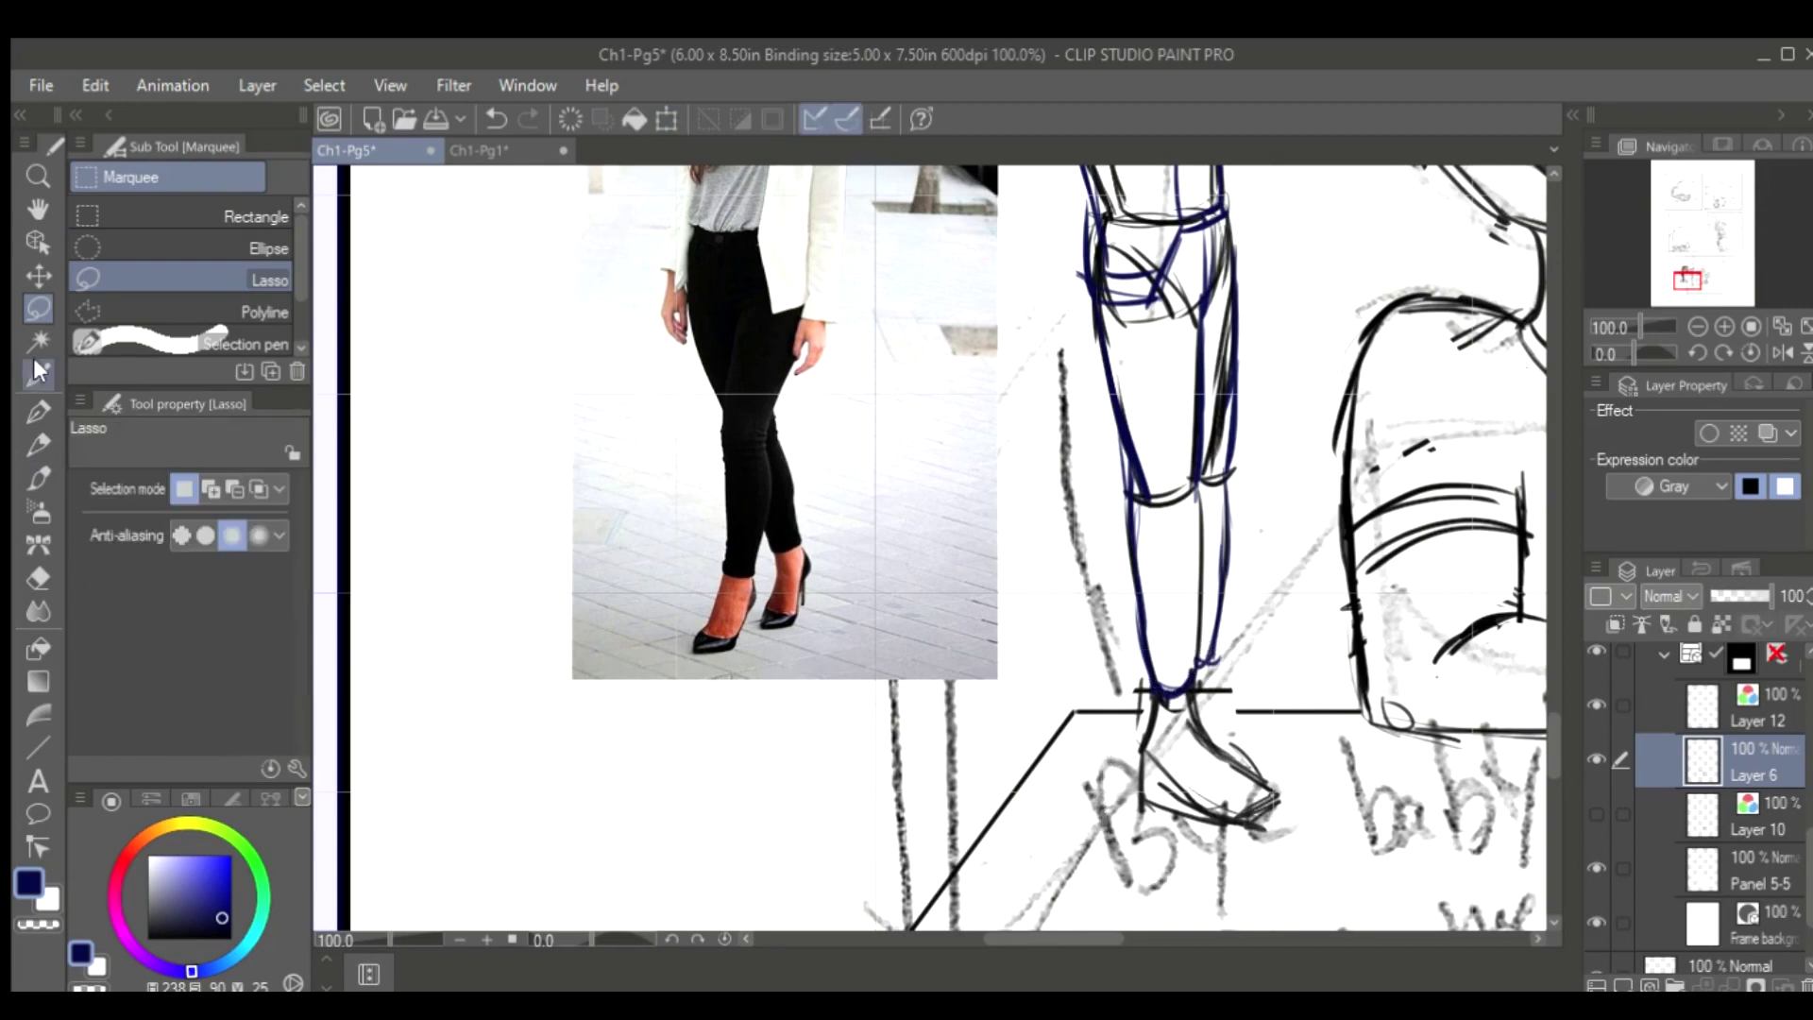
scroll(1242, 828, "down", 2)
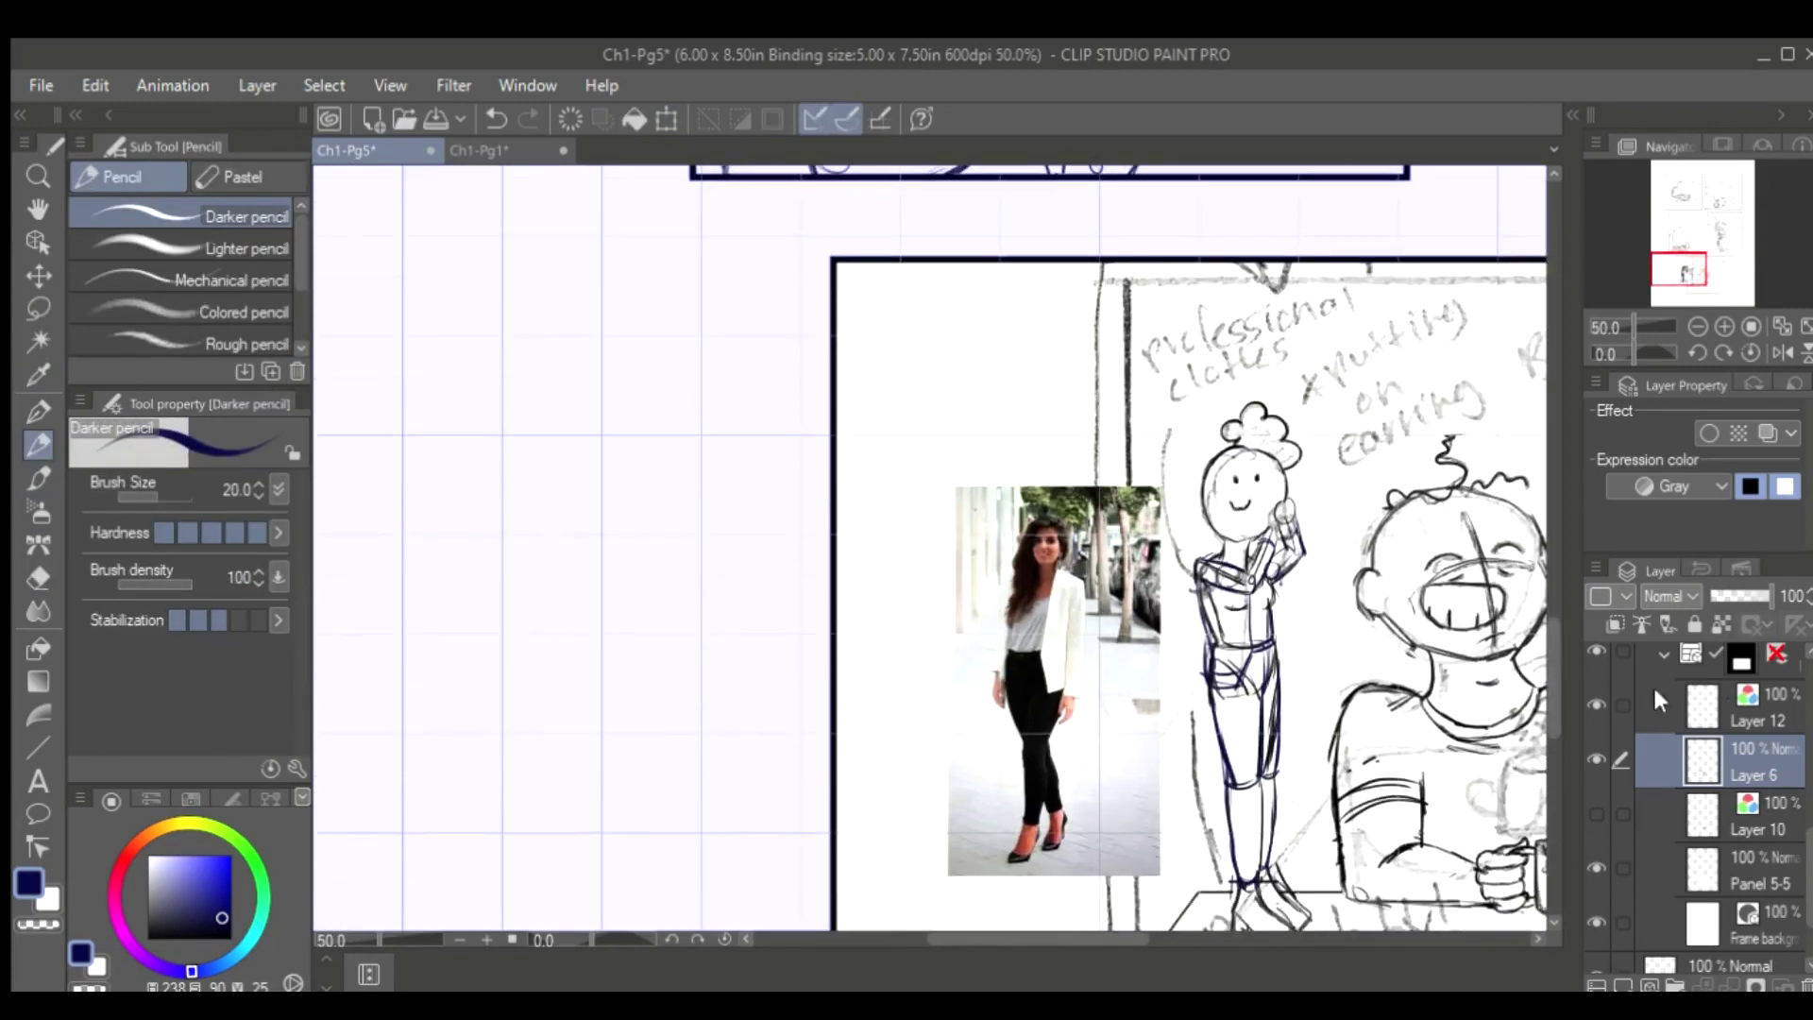
Rework the blazer on Layer 12 with a fitted waist and a flared, pointed hem
left_click(1653, 684)
scroll(607, 721, "up", 3)
scroll(904, 477, "left", 3)
left_click_drag(944, 661, 1114, 699)
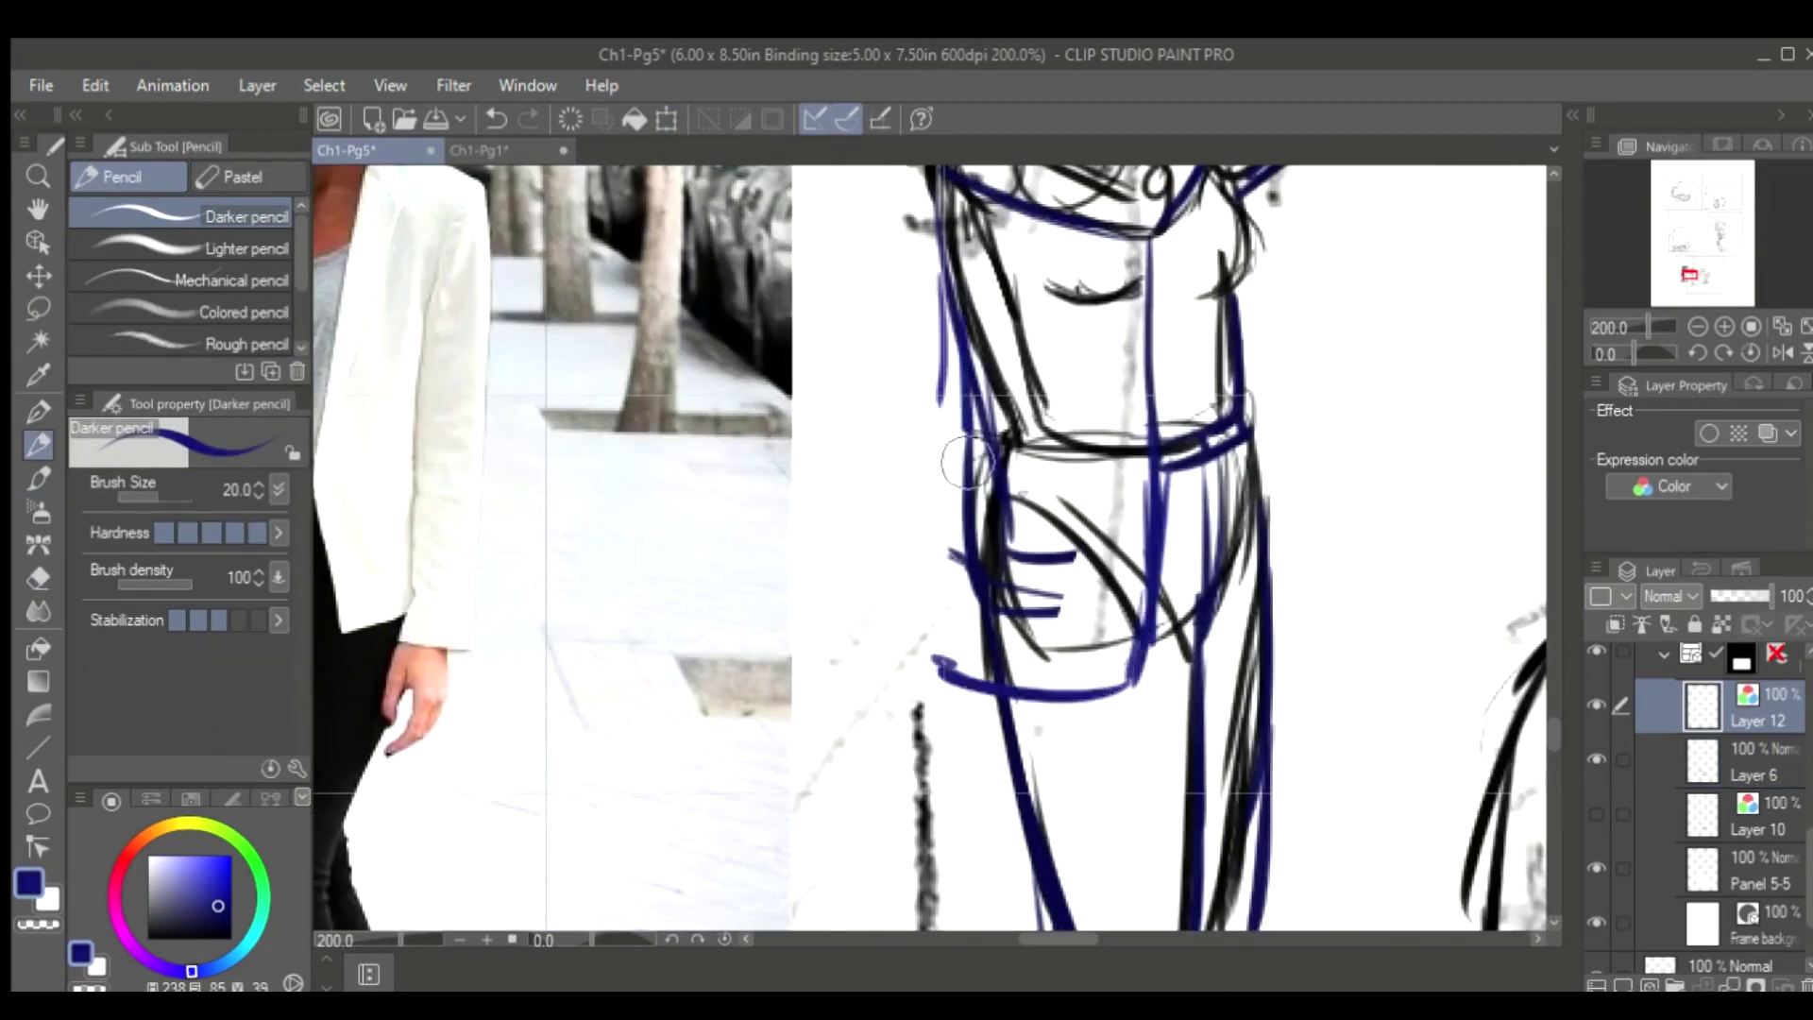
scroll(1168, 658, "down", 2)
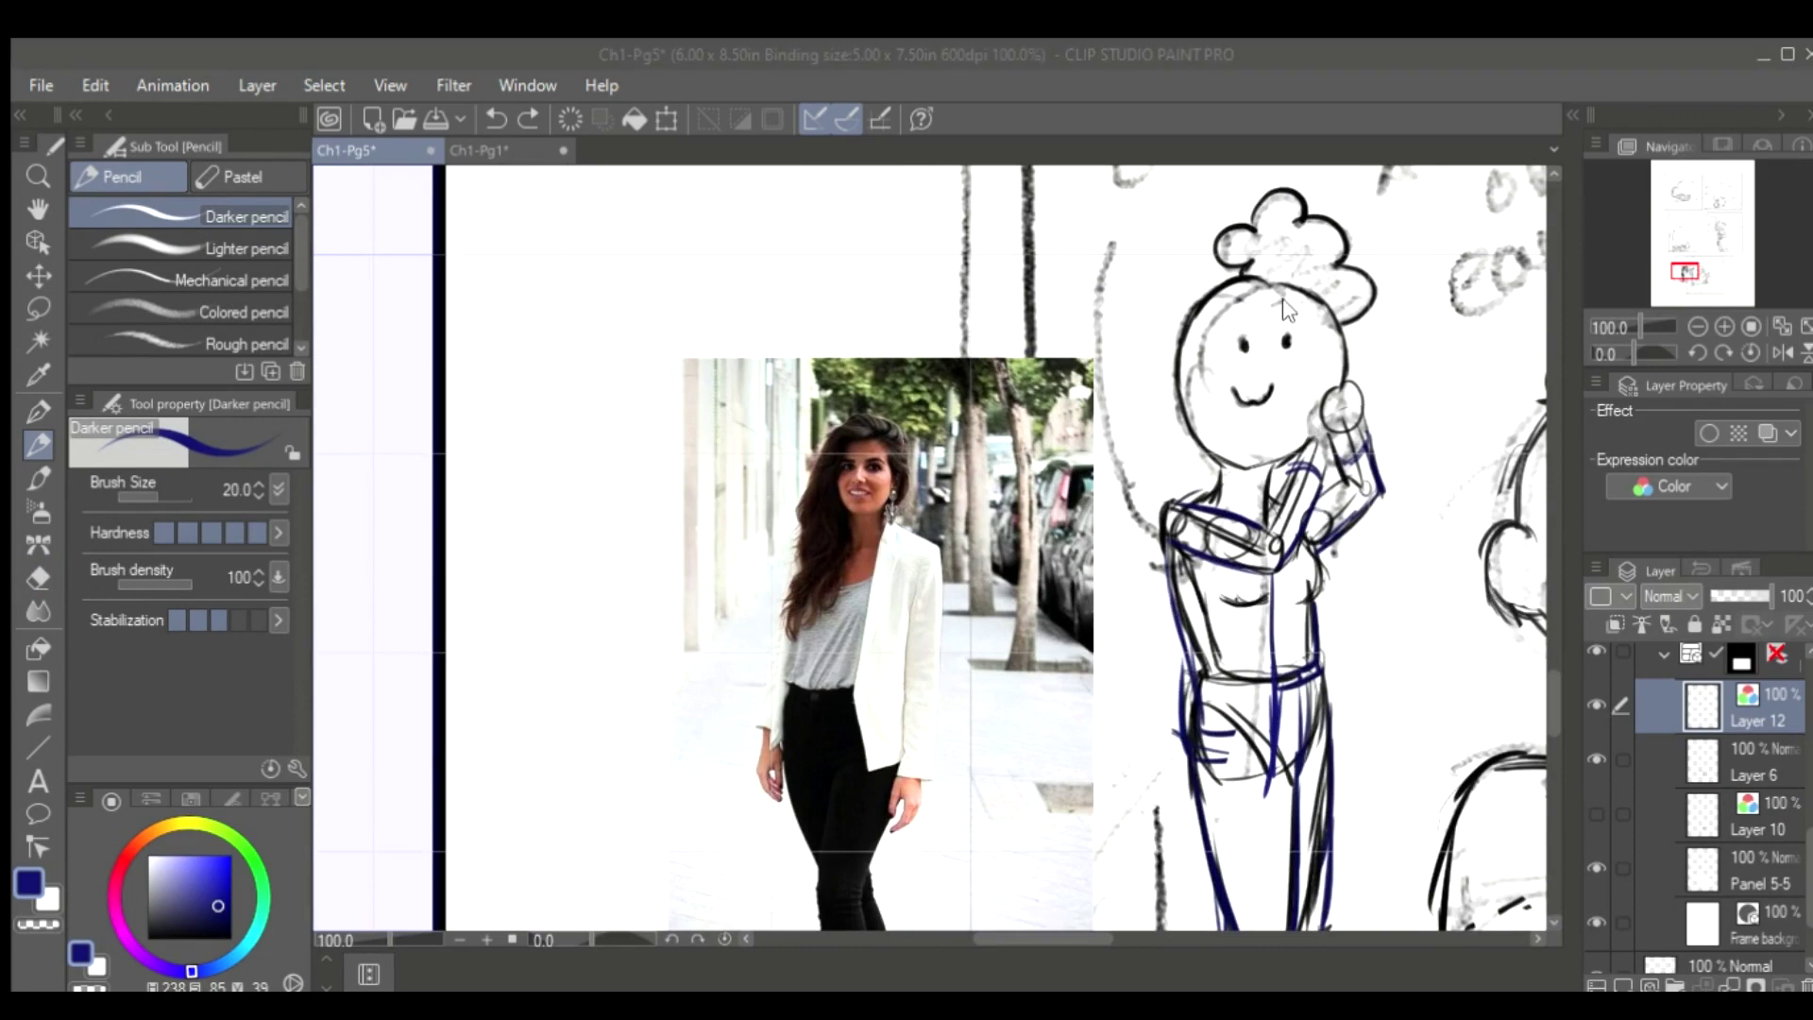
left_click_drag(1168, 553, 1193, 674)
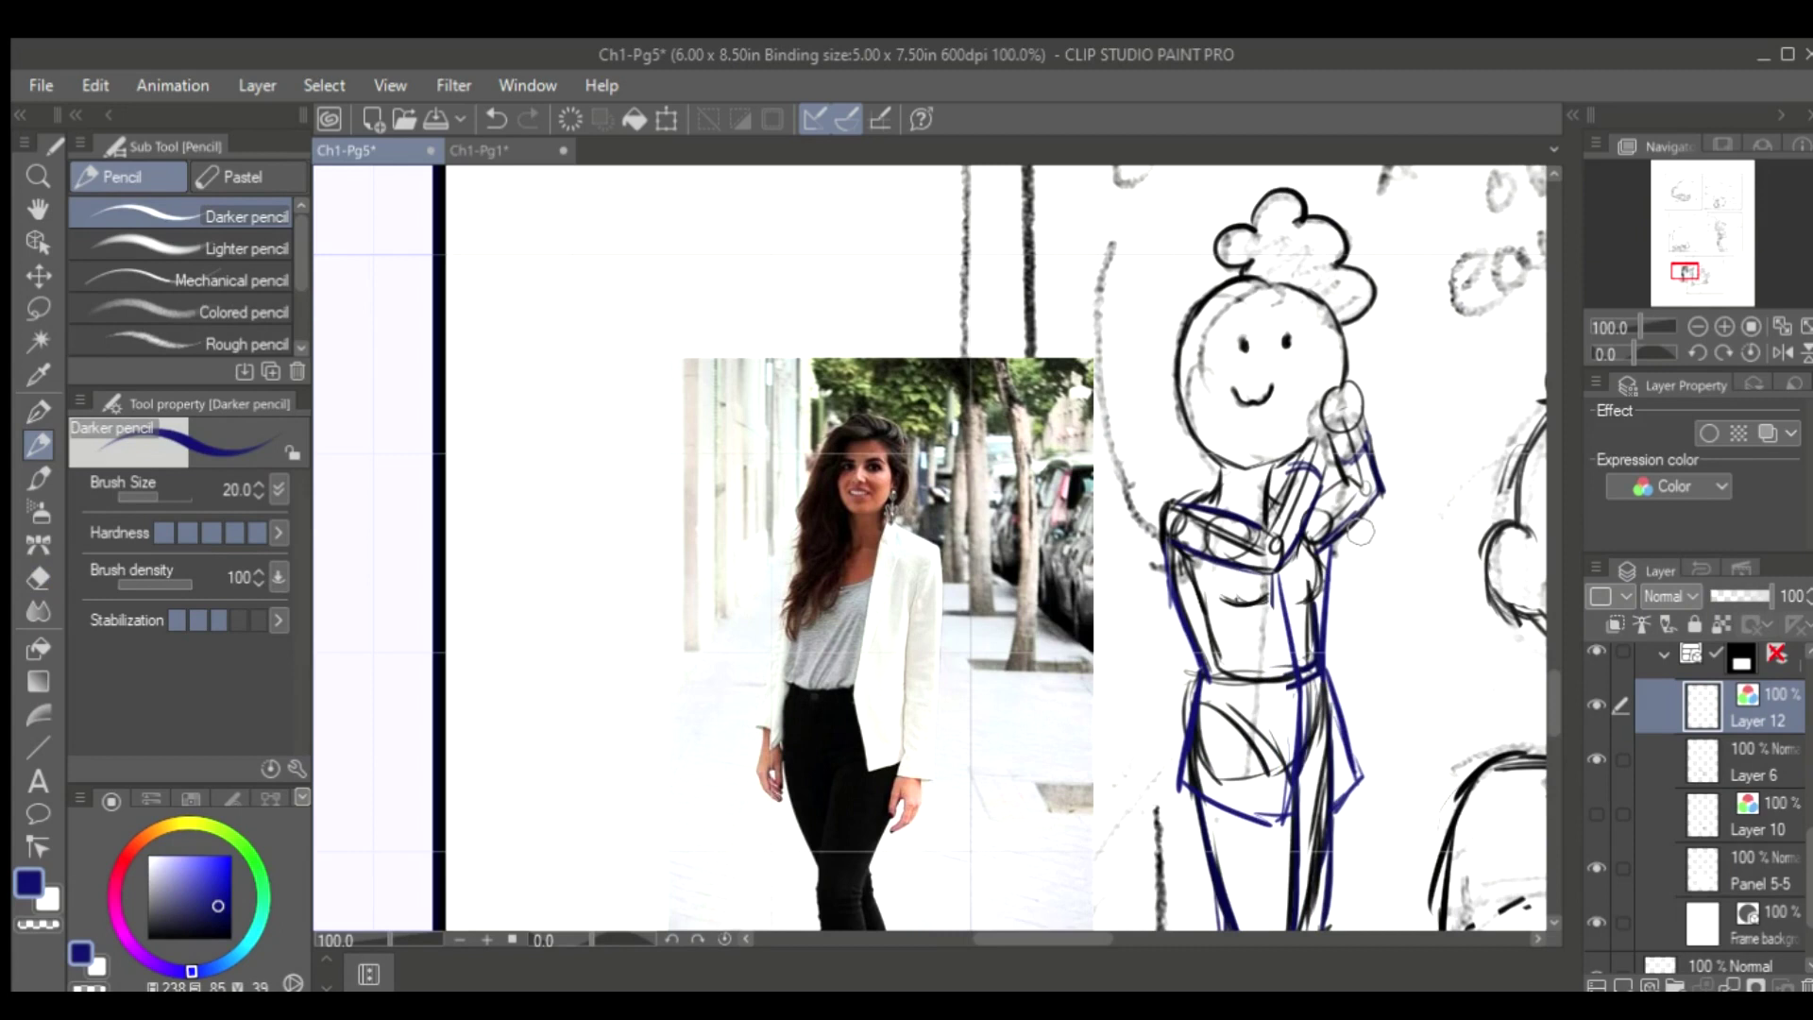
scroll(1360, 532, "up", 2)
mouse_move(1060, 314)
left_mouse_down()
mouse_move(1110, 552)
mouse_move(1197, 653)
left_mouse_up()
Draw a dark blue high-heeled shoe with a heel, sole and low-cut opening over the woman's front foot
scroll(1407, 691, "down", 5)
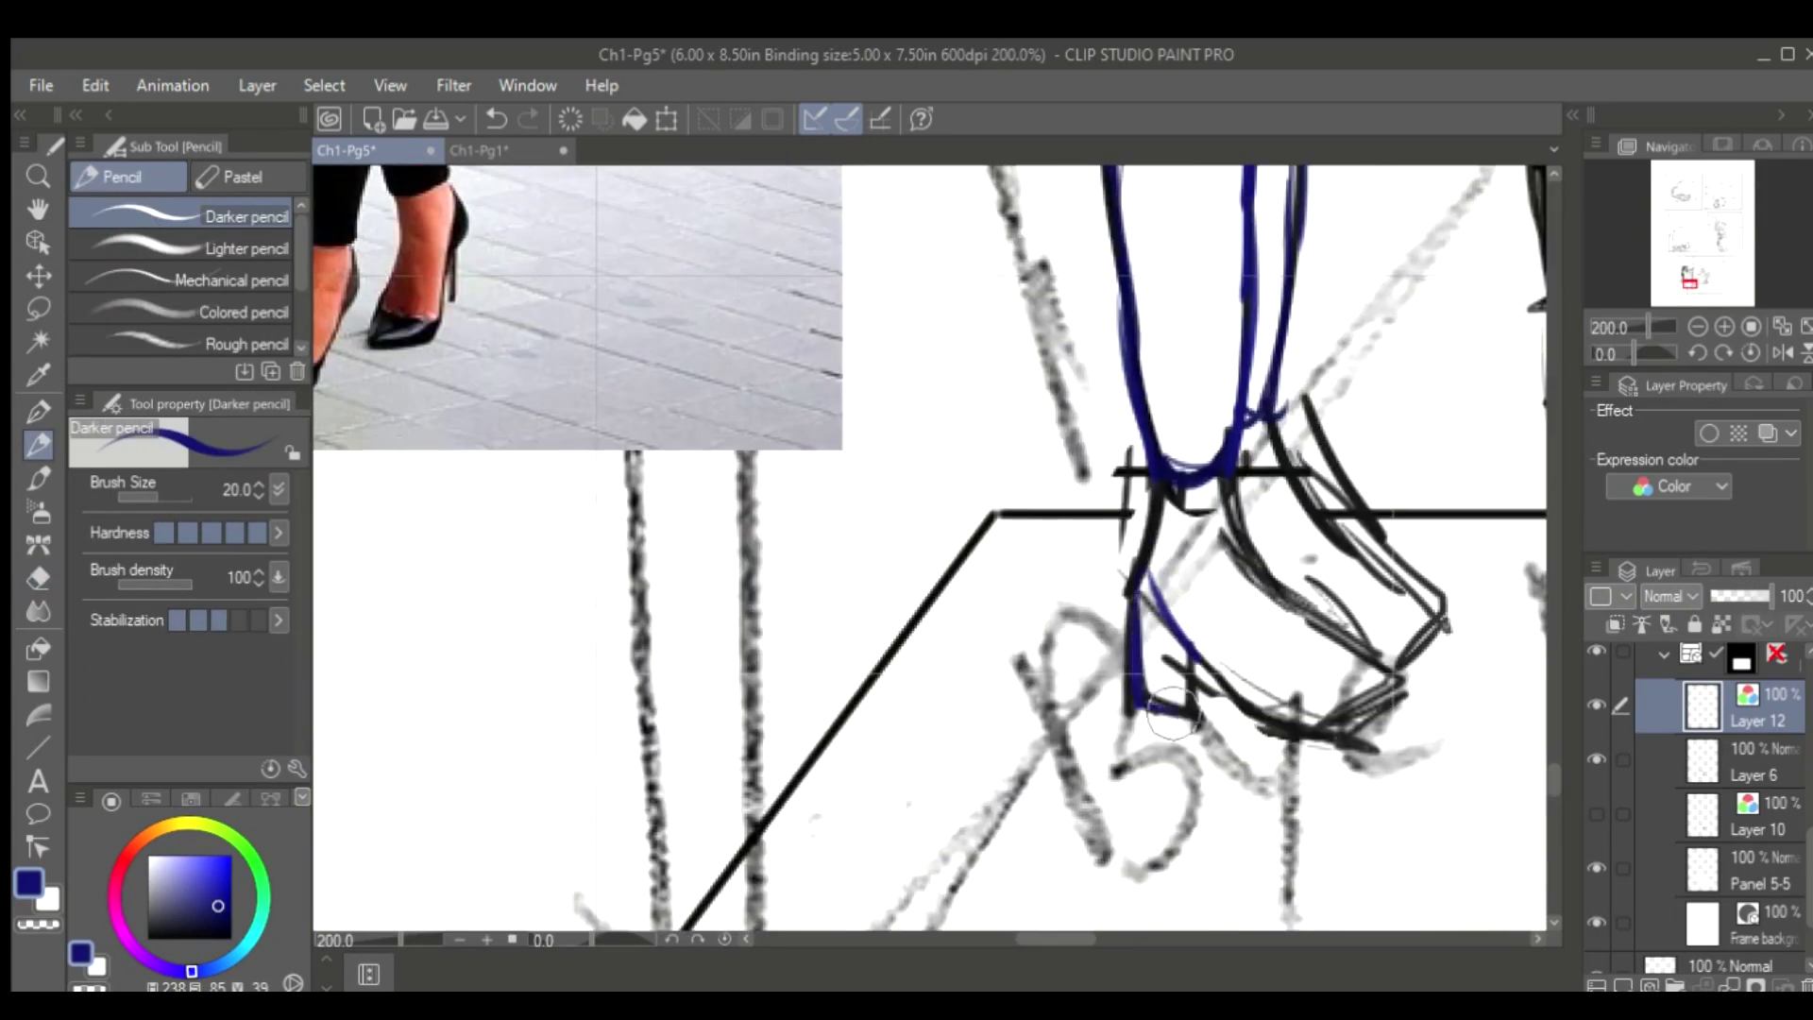
left_click_drag(1055, 939, 1066, 939)
left_click_drag(983, 559, 1153, 686)
mouse_move(1085, 939)
left_mouse_down()
mouse_move(1054, 939)
mouse_move(1094, 939)
left_mouse_up()
left_click_drag(944, 709, 1058, 727)
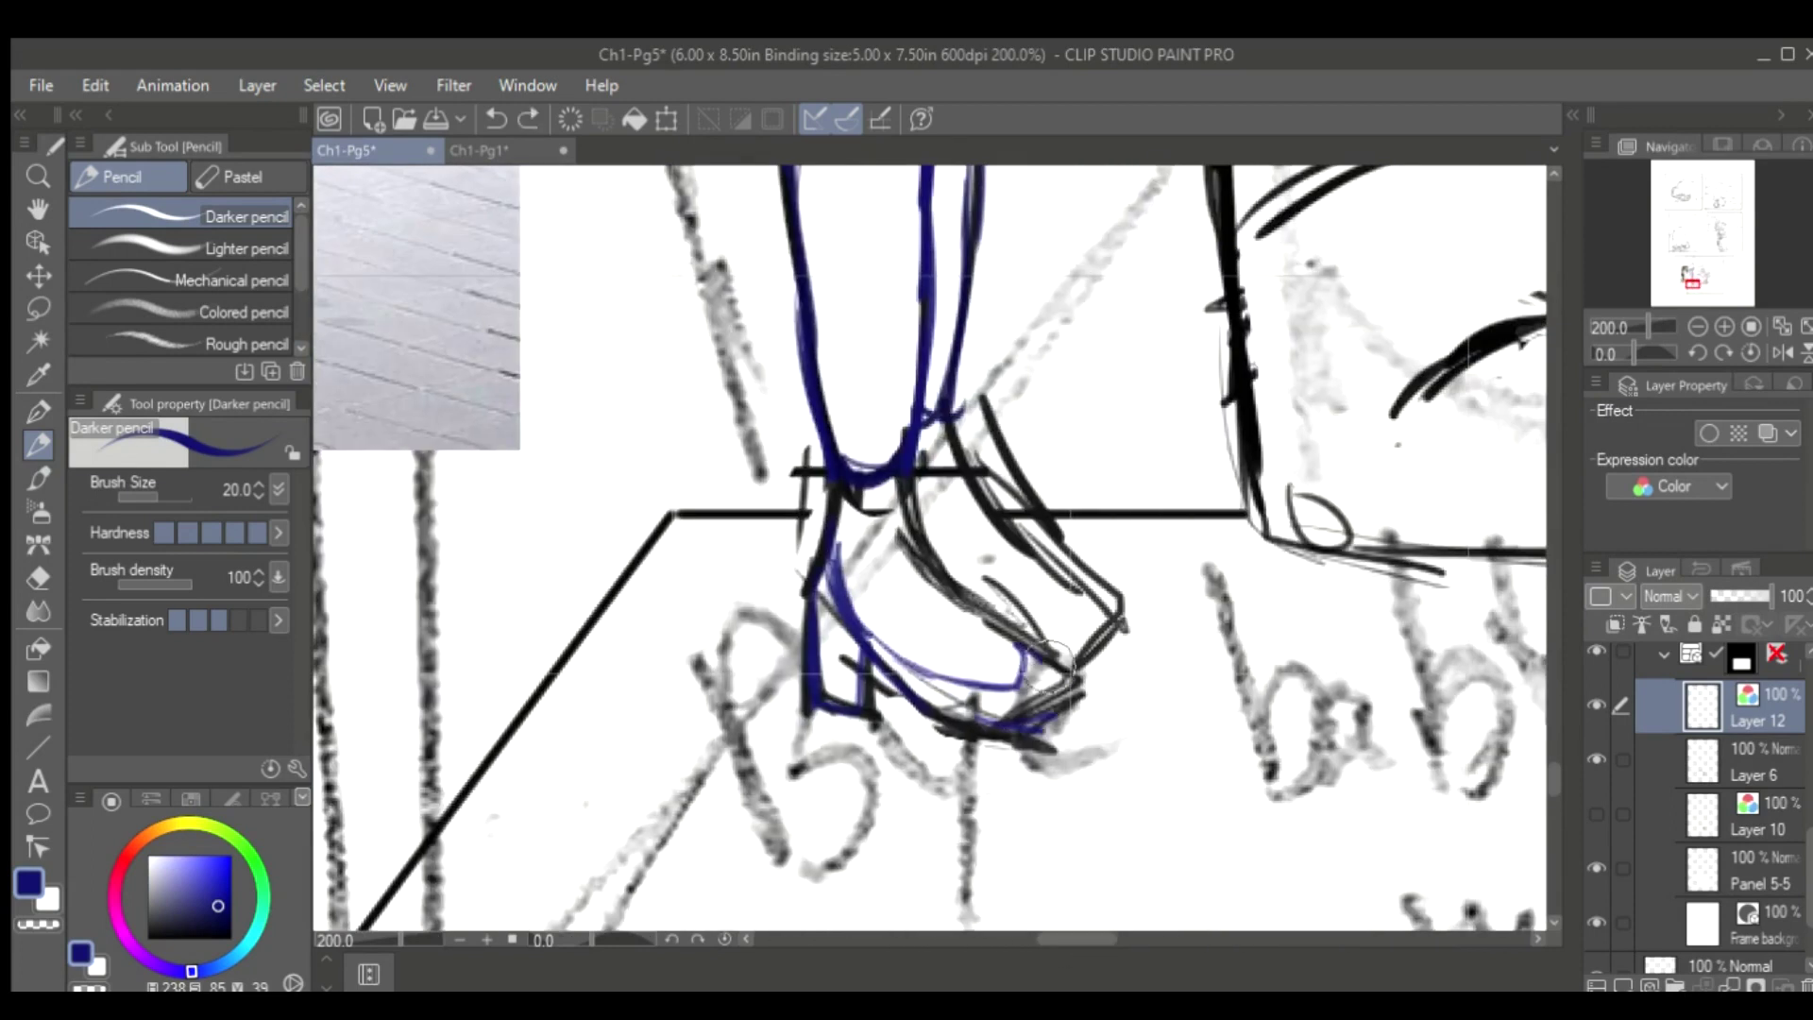
Erase stray lines on the trousers and redraw their outline along the thighs and knees in dark blue
scroll(967, 571, "right", 2)
scroll(967, 571, "left", 1)
scroll(944, 529, "up", 5)
key("e")
left_click_drag(935, 492, 935, 284)
key("p")
left_click_drag(944, 303, 970, 467)
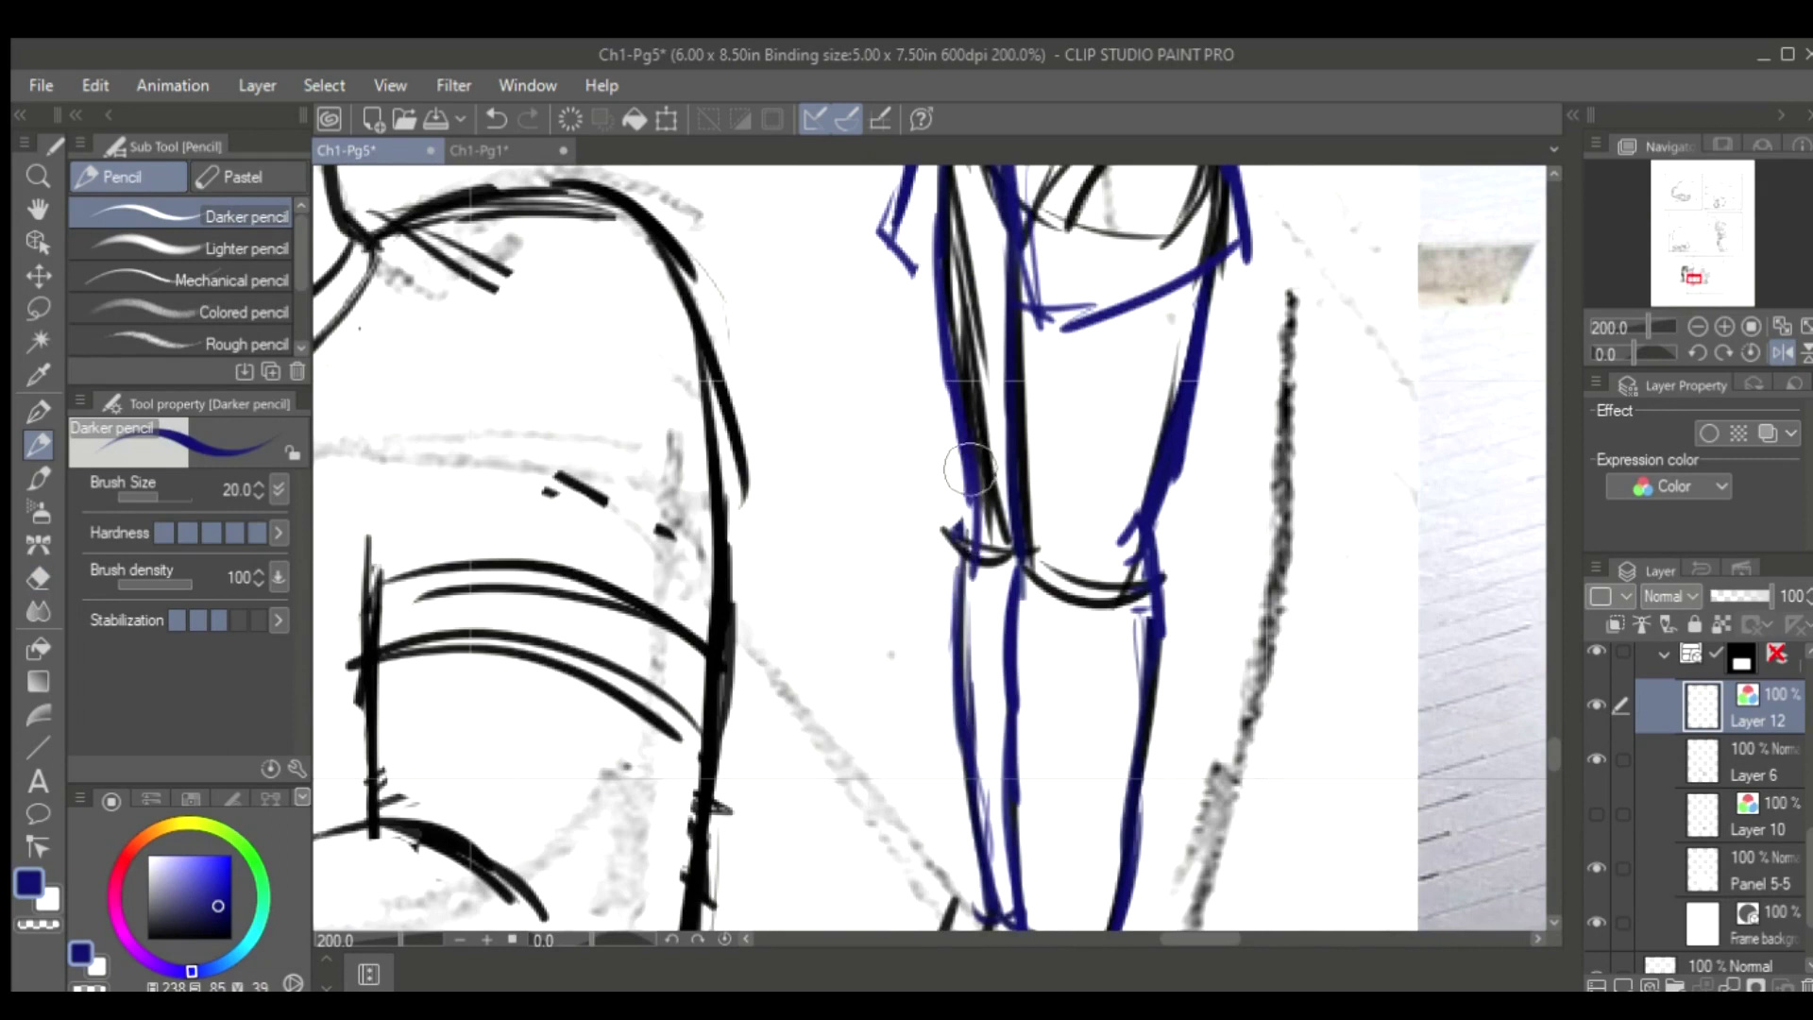
mouse_move(1103, 519)
left_mouse_down()
mouse_move(1140, 554)
mouse_move(1209, 784)
left_mouse_up()
Shade the blazer's sleeves, body and hem with dark blue diagonal hatching
scroll(1016, 425, "up", 3)
scroll(1015, 430, "up", 5)
scroll(1086, 567, "up", 5)
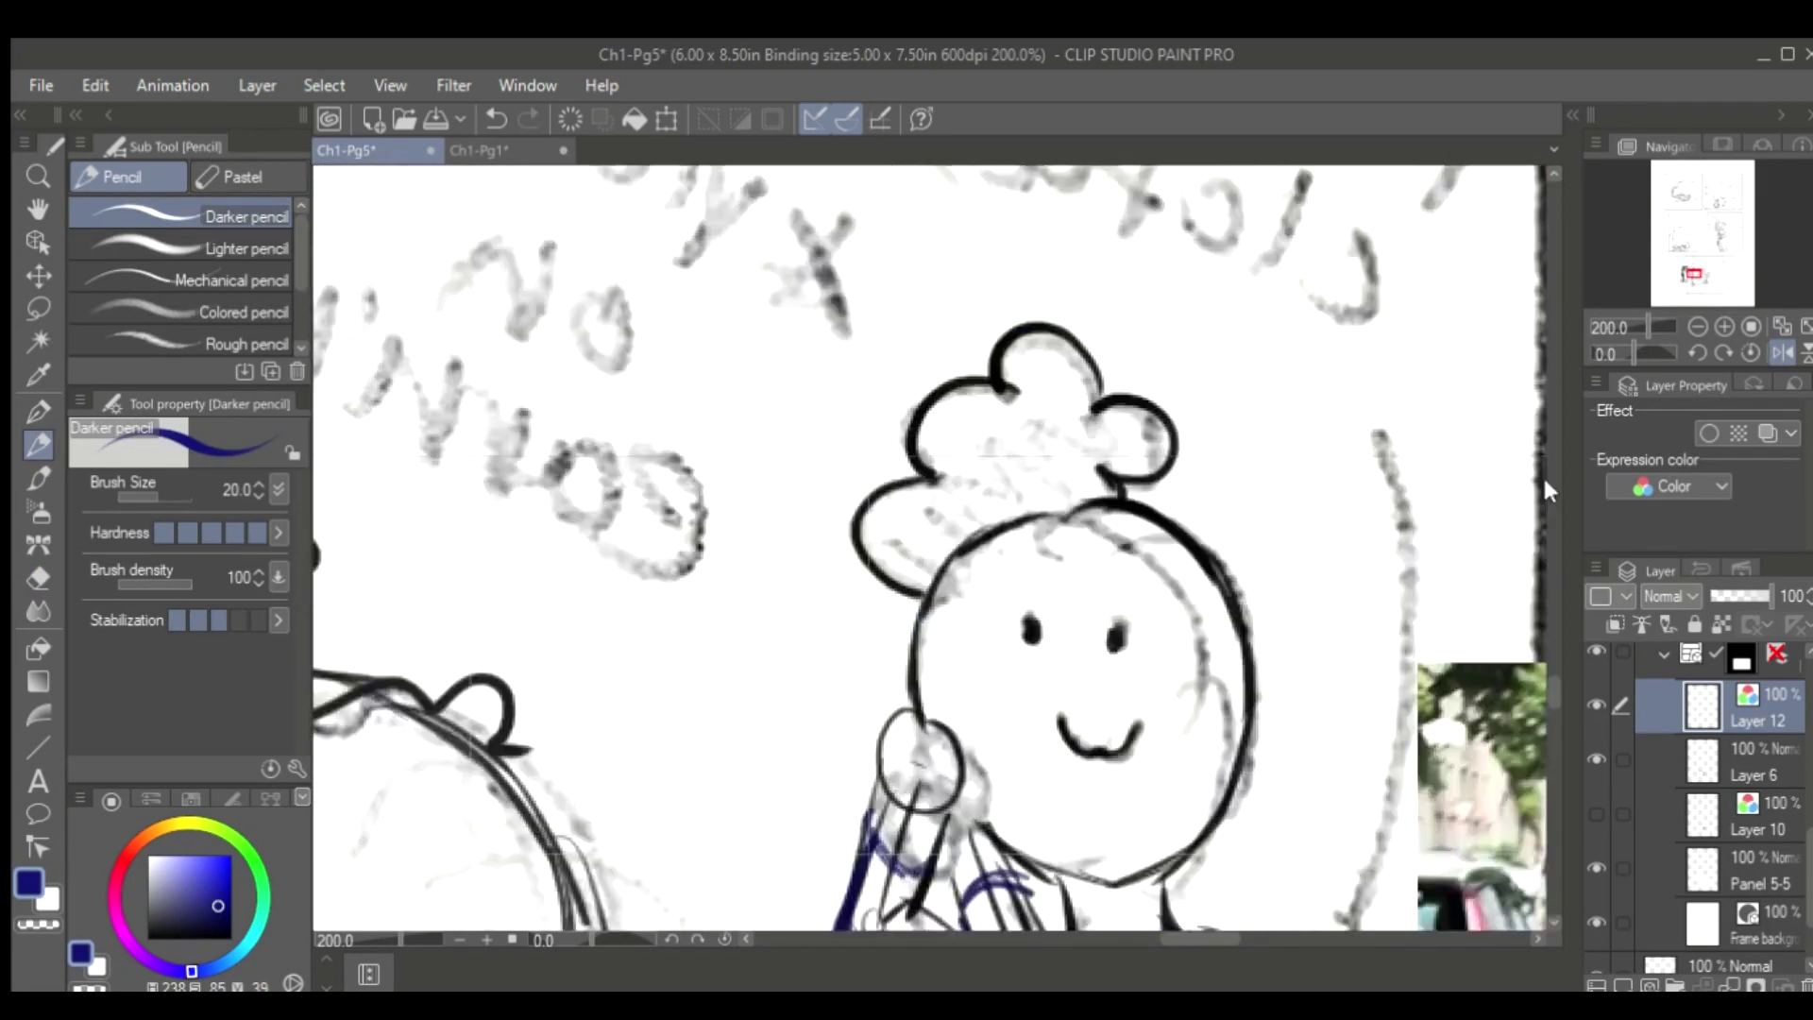
scroll(1086, 567, "down", 5)
left_click_drag(1020, 406, 1256, 500)
scroll(1039, 473, "down", 2)
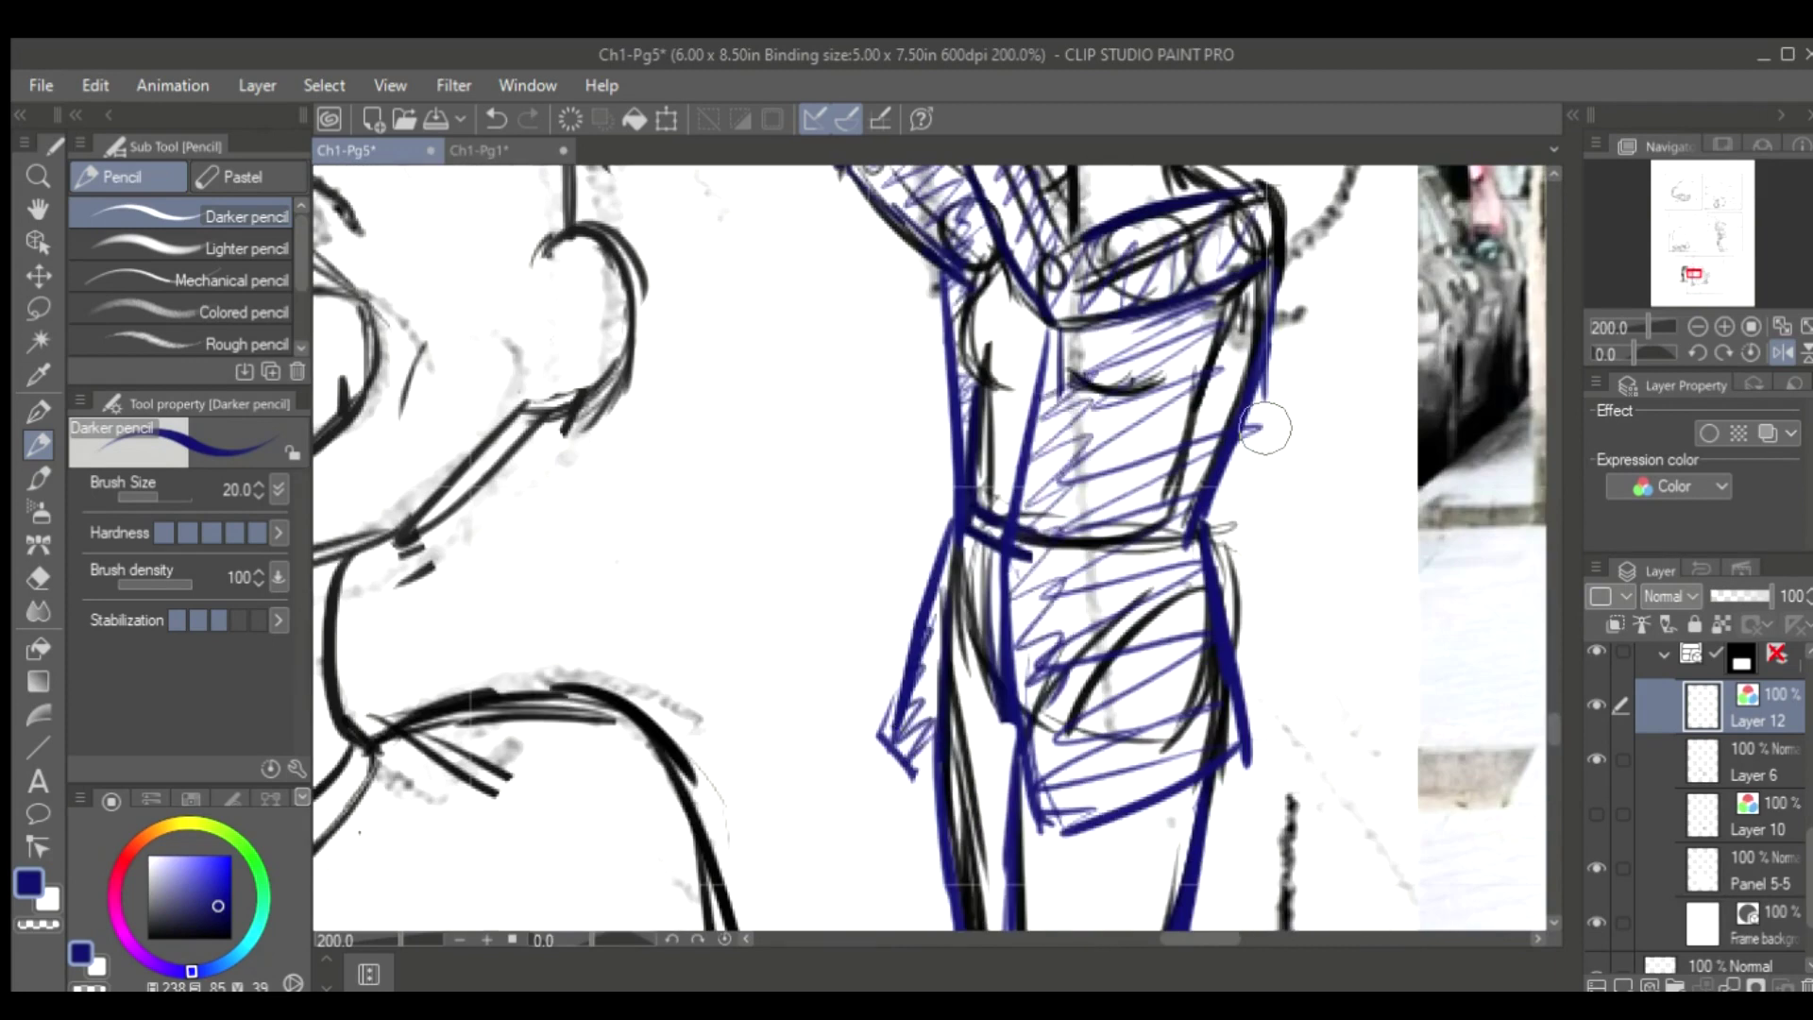
scroll(1442, 592, "down", 4)
key("h")
scroll(930, 477, "up", 3)
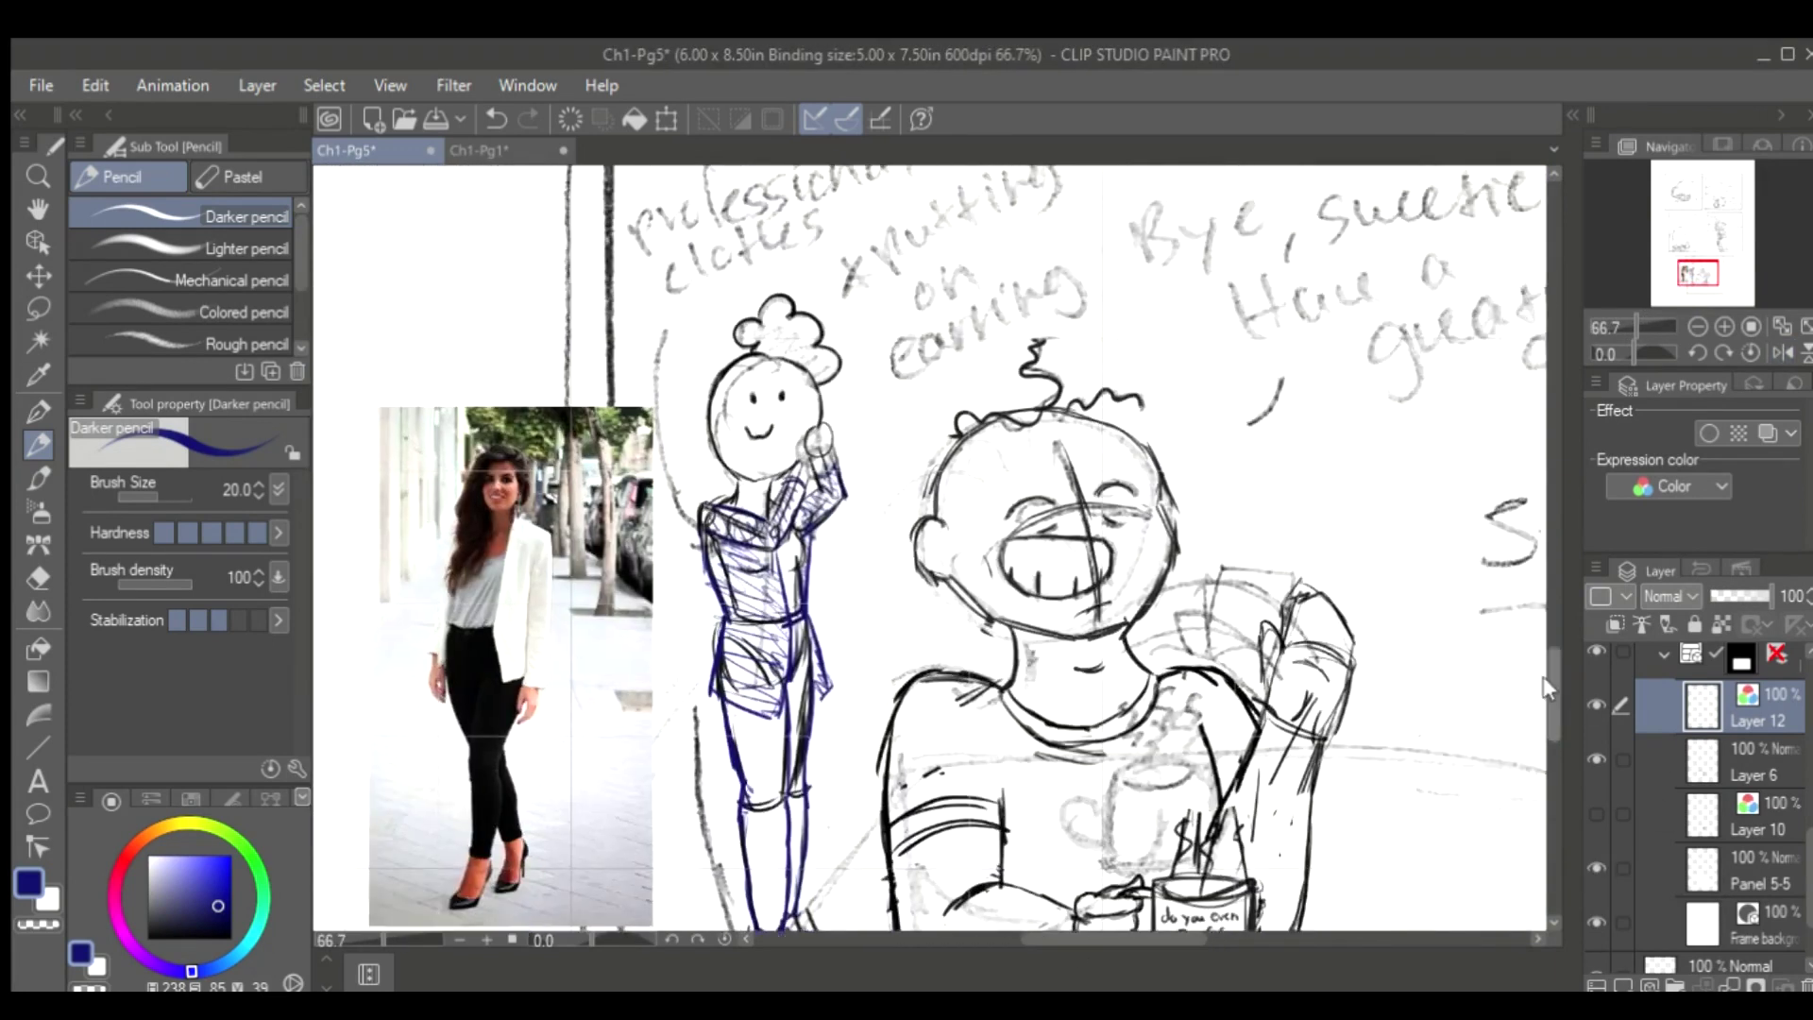
Save the page, then reposition the woman's eyes and mouth on Layer 6 using lasso selections and transforms
key("ctrl+s")
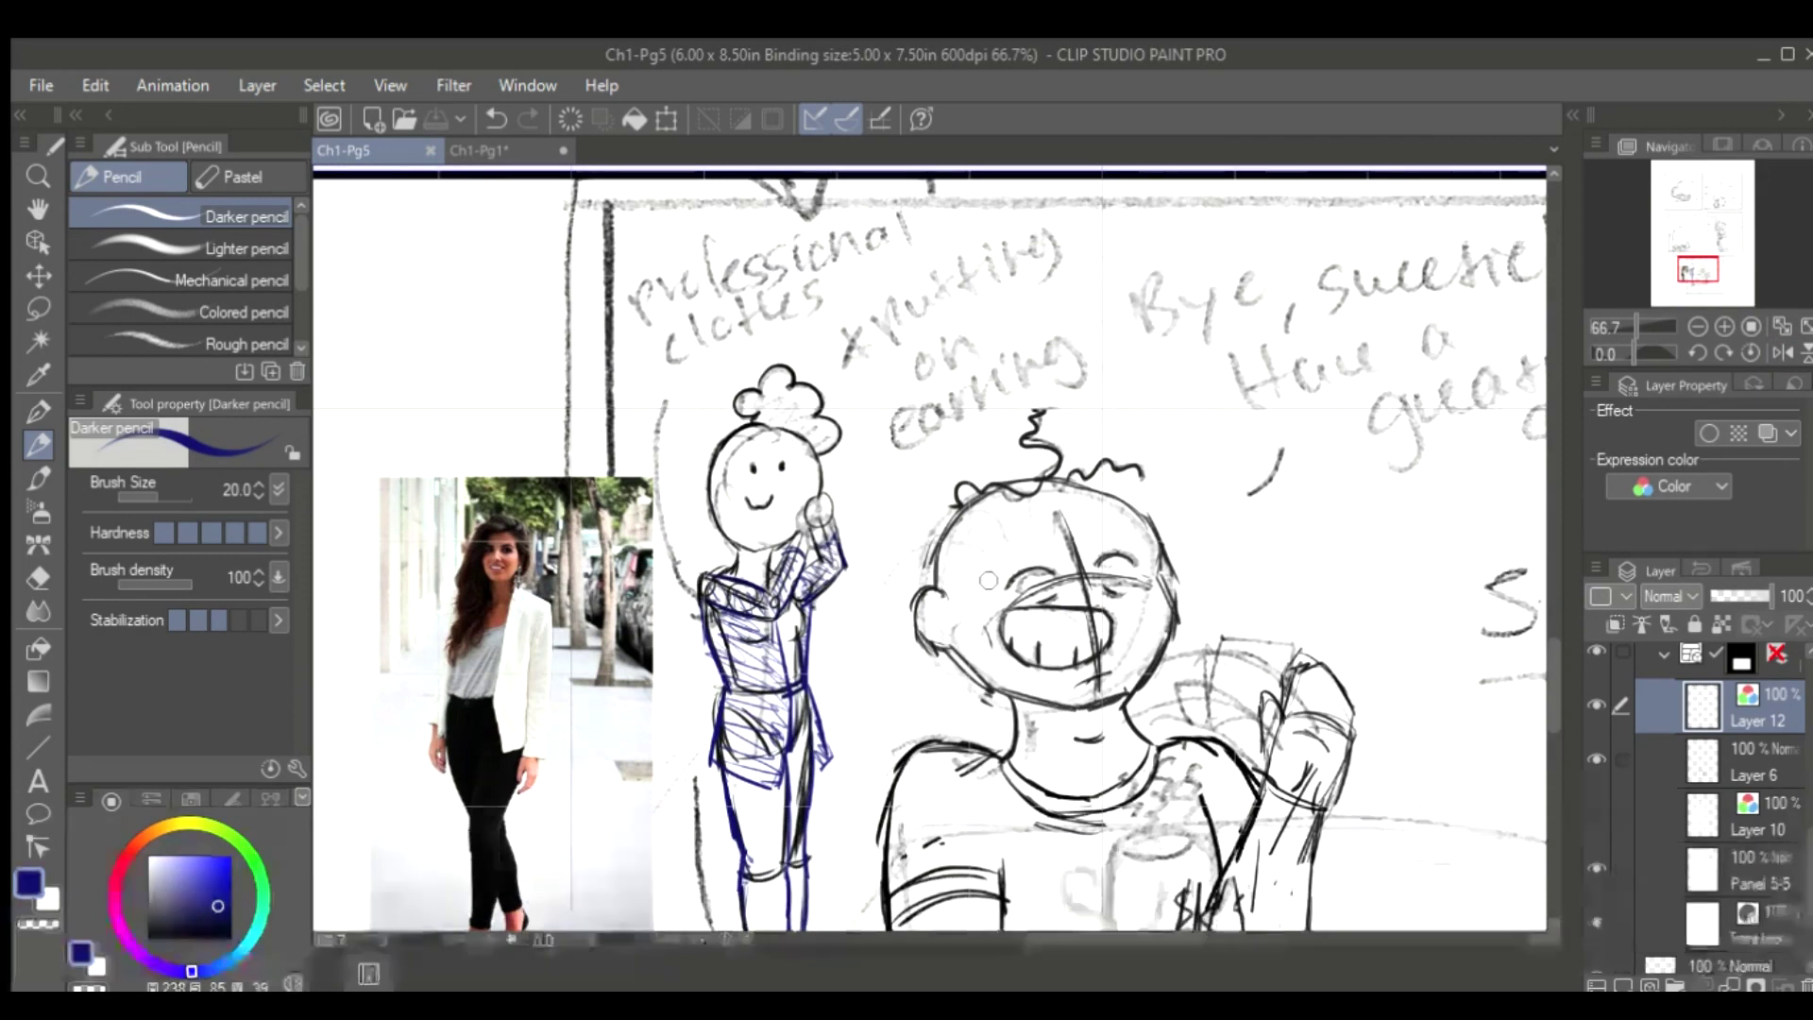
scroll(989, 580, "up", 4)
left_click_drag(1075, 920, 1594, 744)
left_click(1625, 761)
key("m")
left_click_drag(968, 228, 973, 236)
key("ctrl+t")
left_click_drag(963, 274, 959, 294)
key("Return")
key("ctrl+t")
left_click_drag(878, 232, 869, 281)
left_click_drag(899, 363, 893, 423)
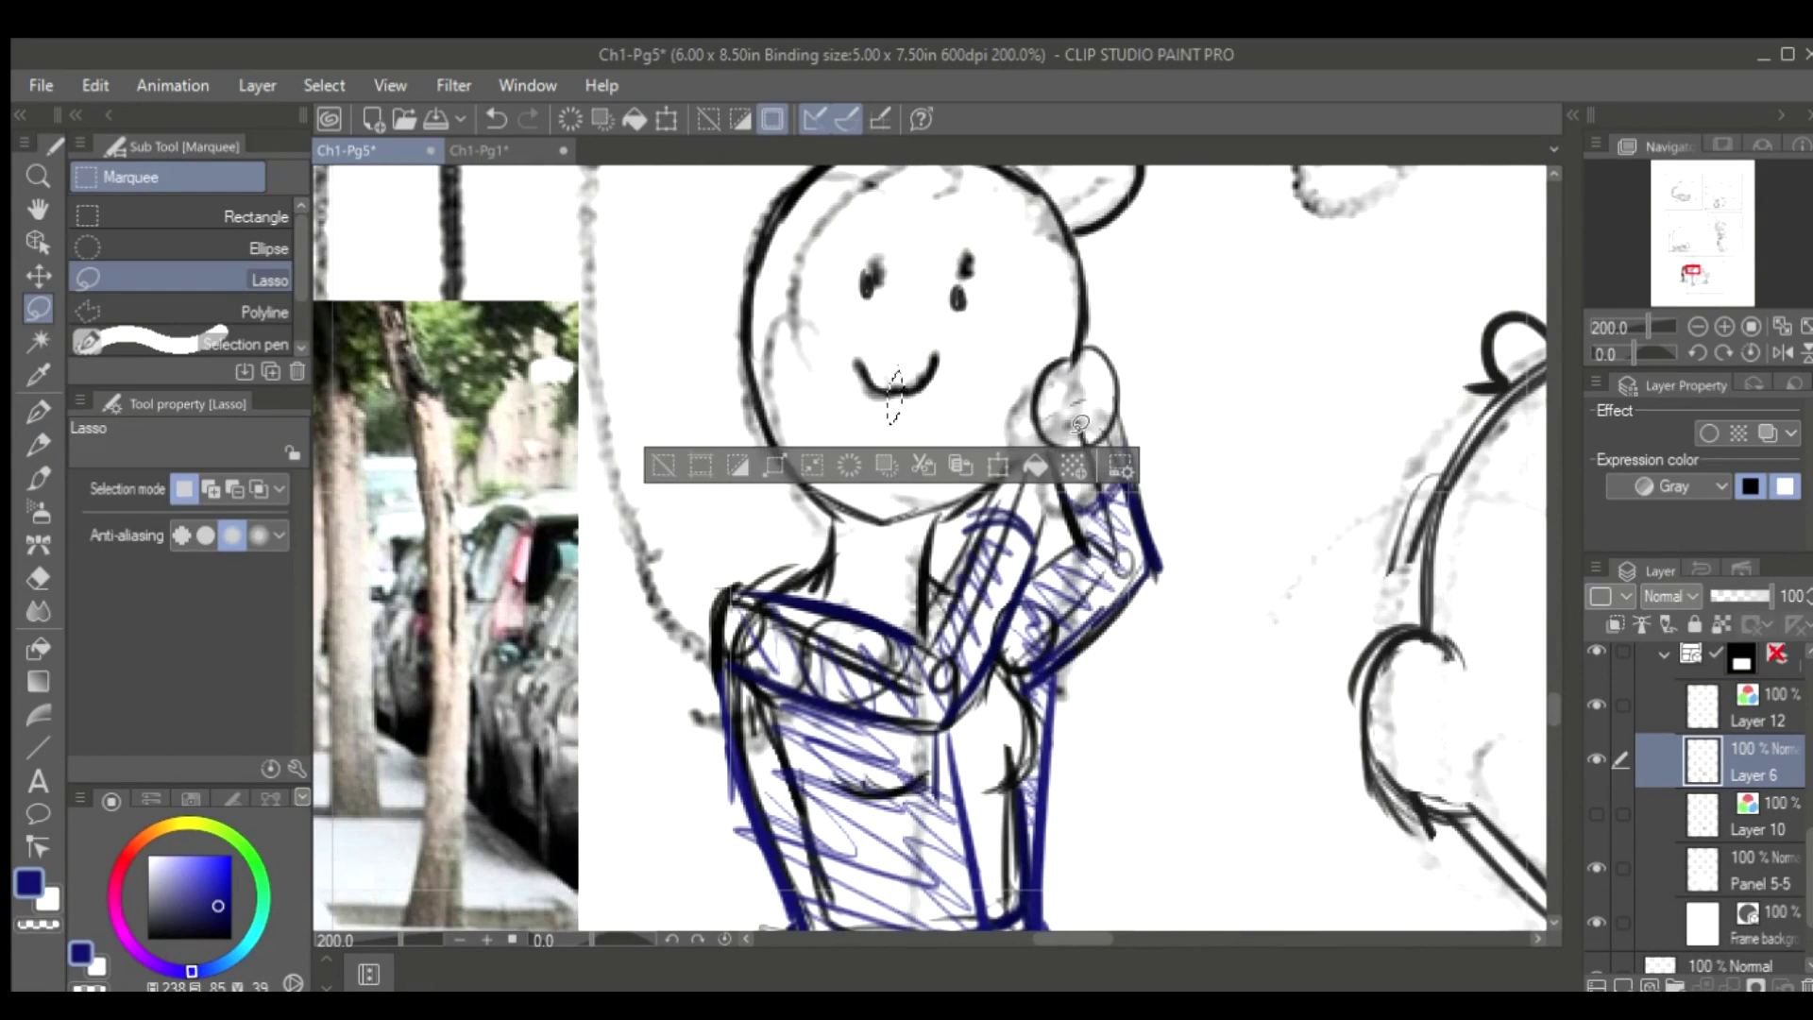
key("ctrl+t")
key("Return")
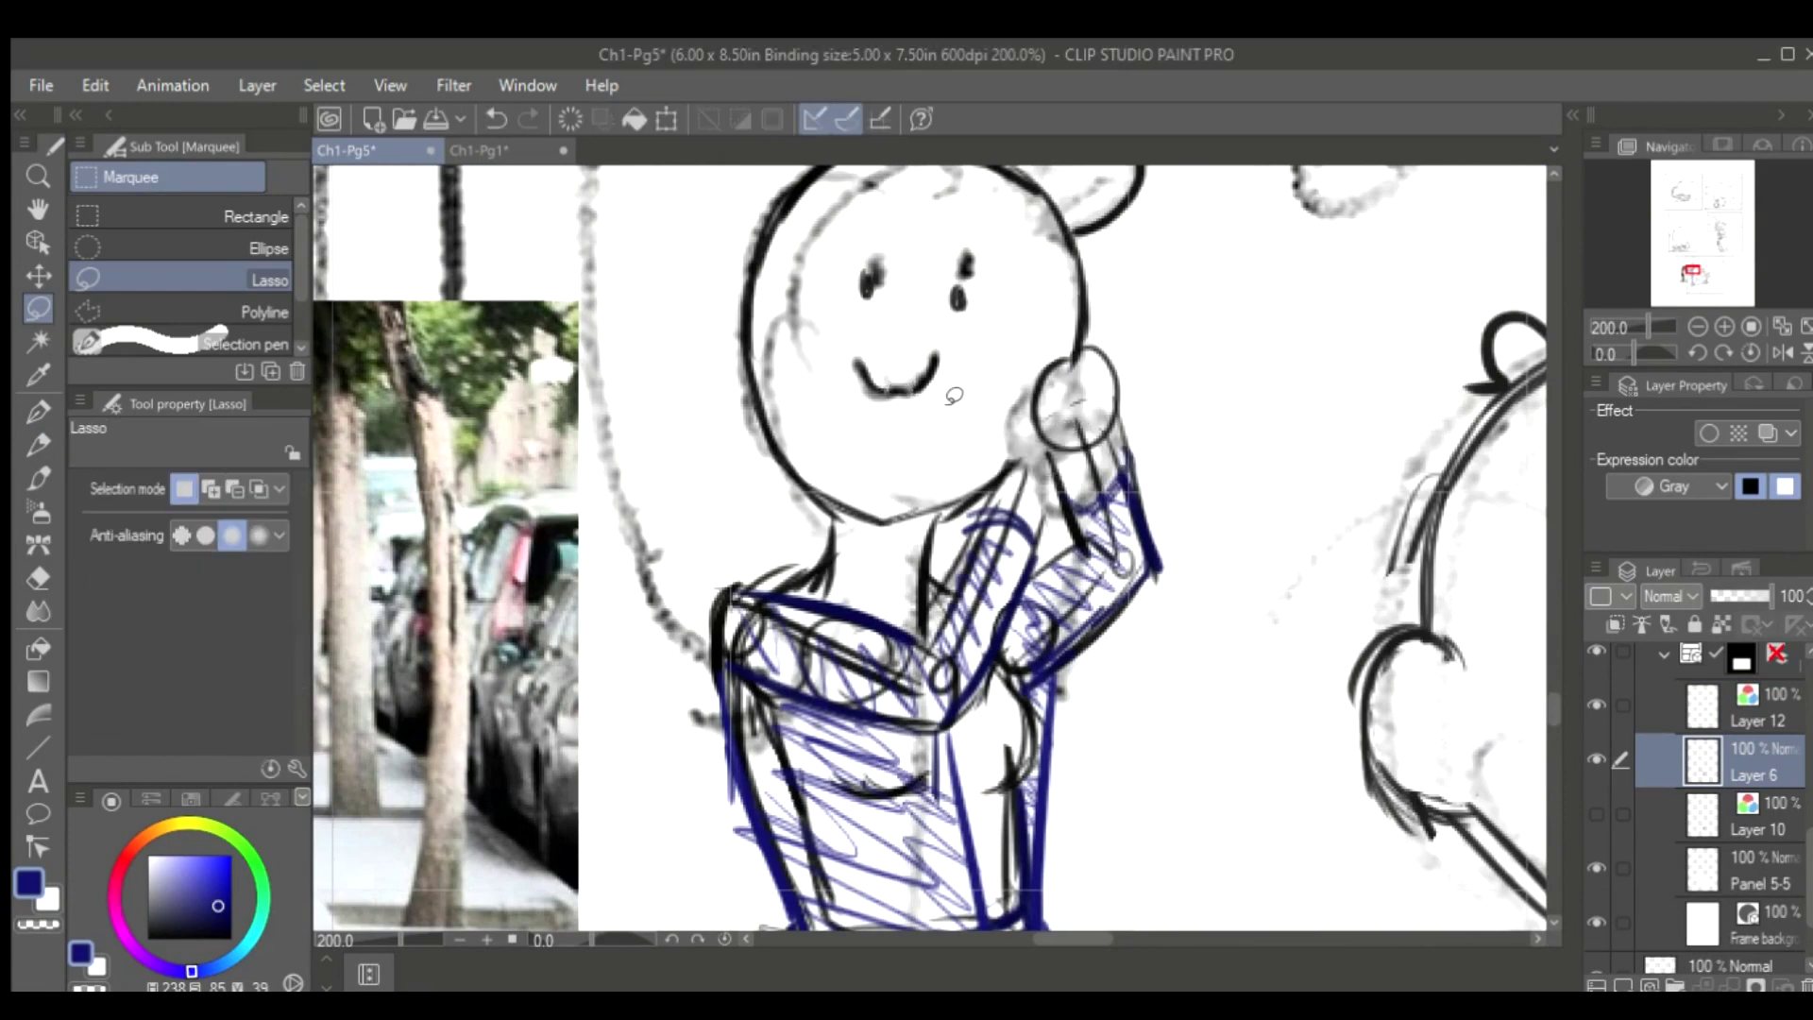
Replace the woman's simple smile with an open, laughing mouth showing a tongue and shaded corners
scroll(930, 548, "up", 3)
key("p")
key("ctrl+z")
key("p")
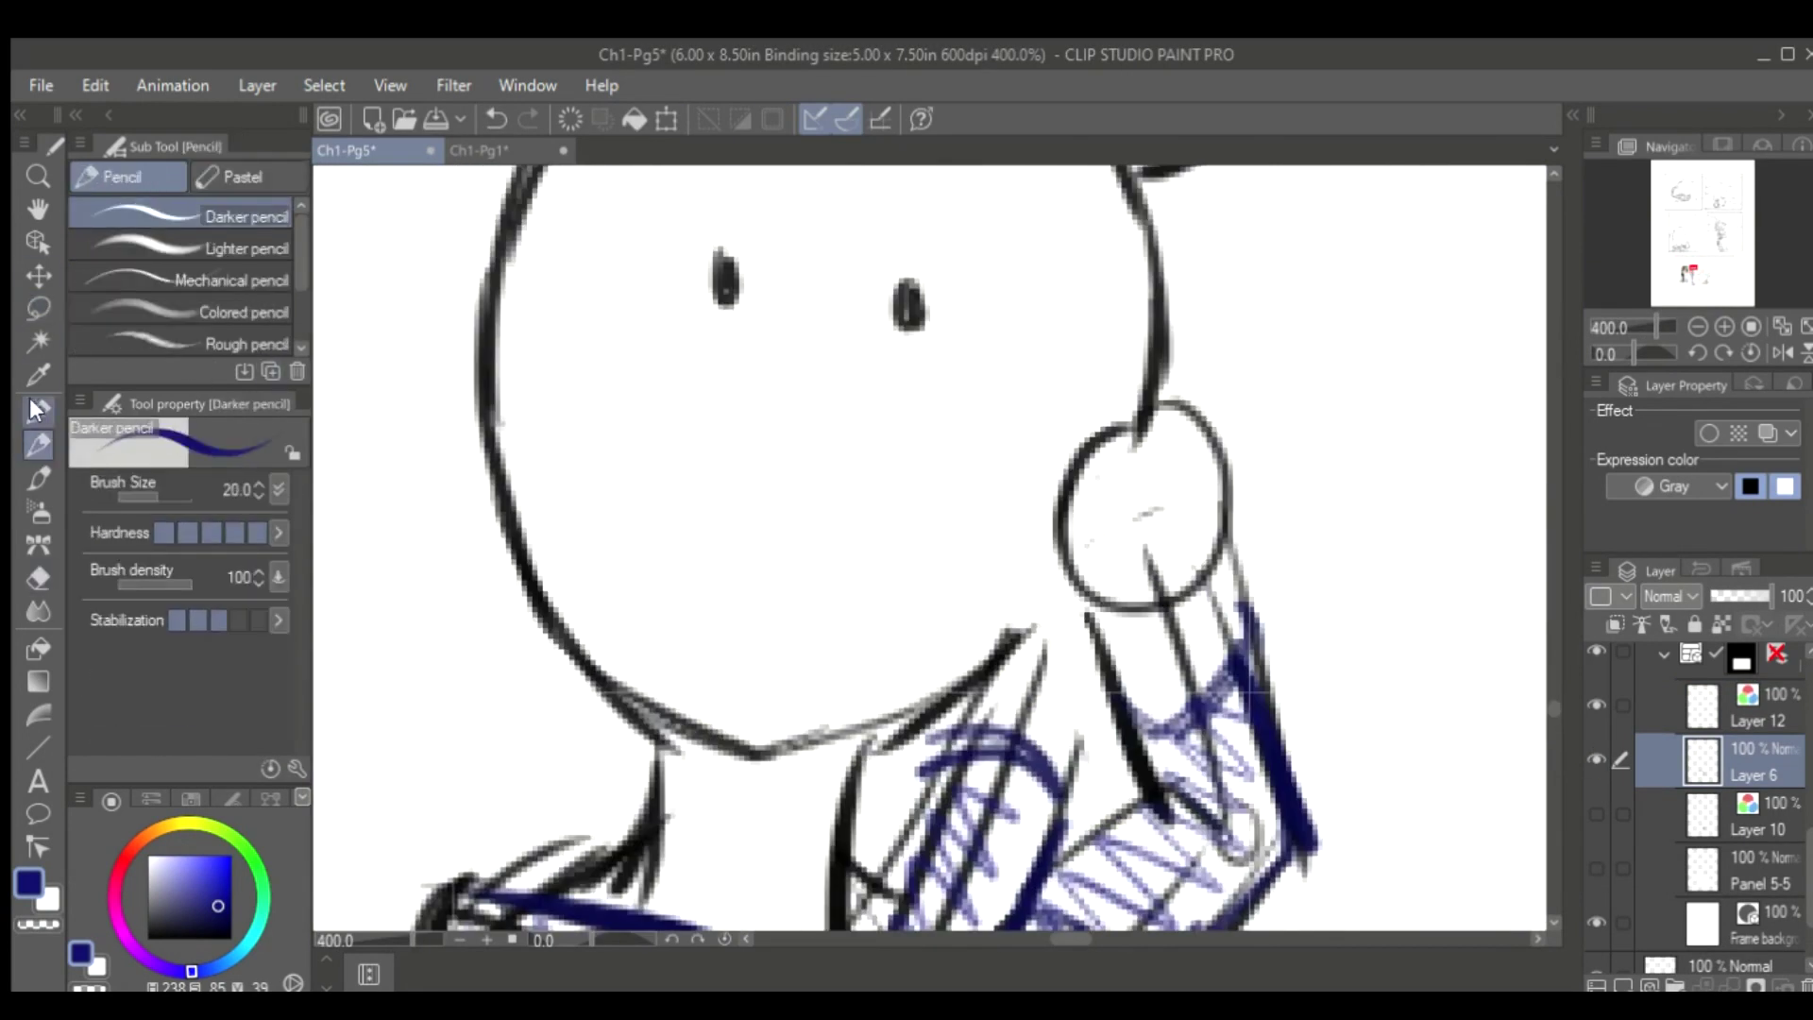
mouse_move(727, 450)
left_mouse_down()
mouse_move(822, 538)
mouse_move(732, 461)
left_mouse_up()
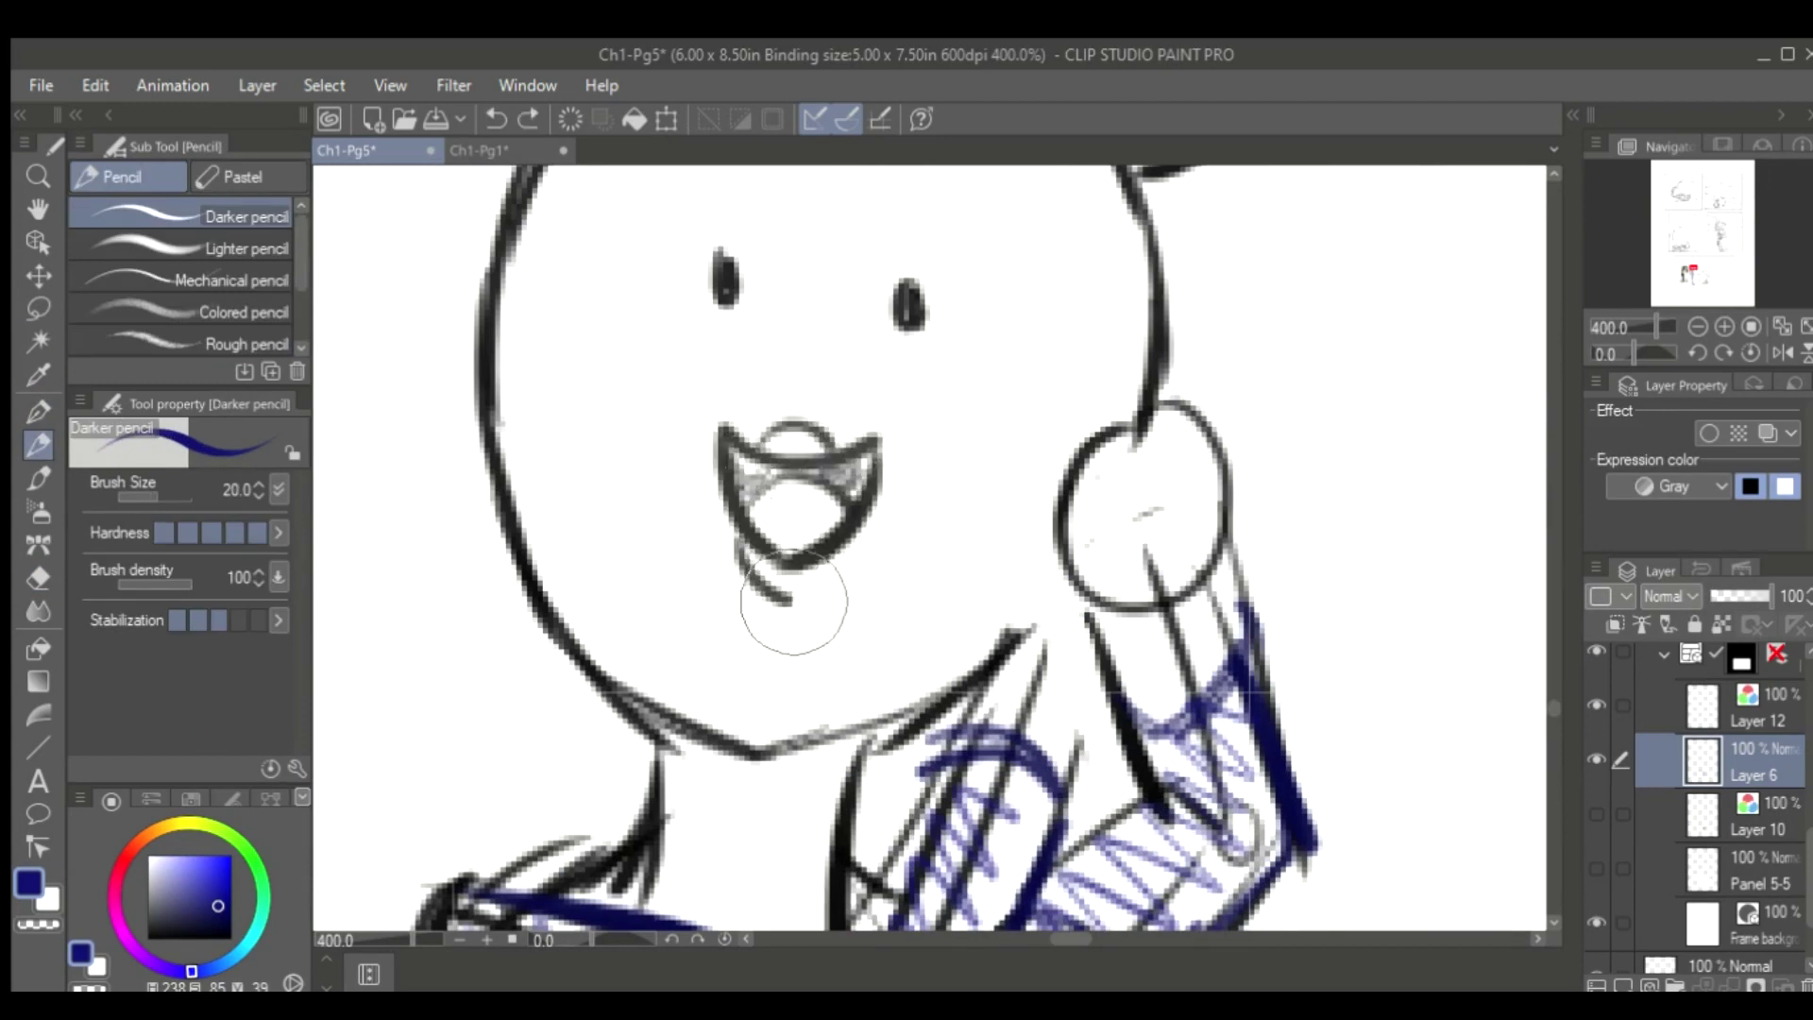
key("ctrl+z")
key("h")
scroll(960, 640, "up", 3)
scroll(1134, 689, "down", 3)
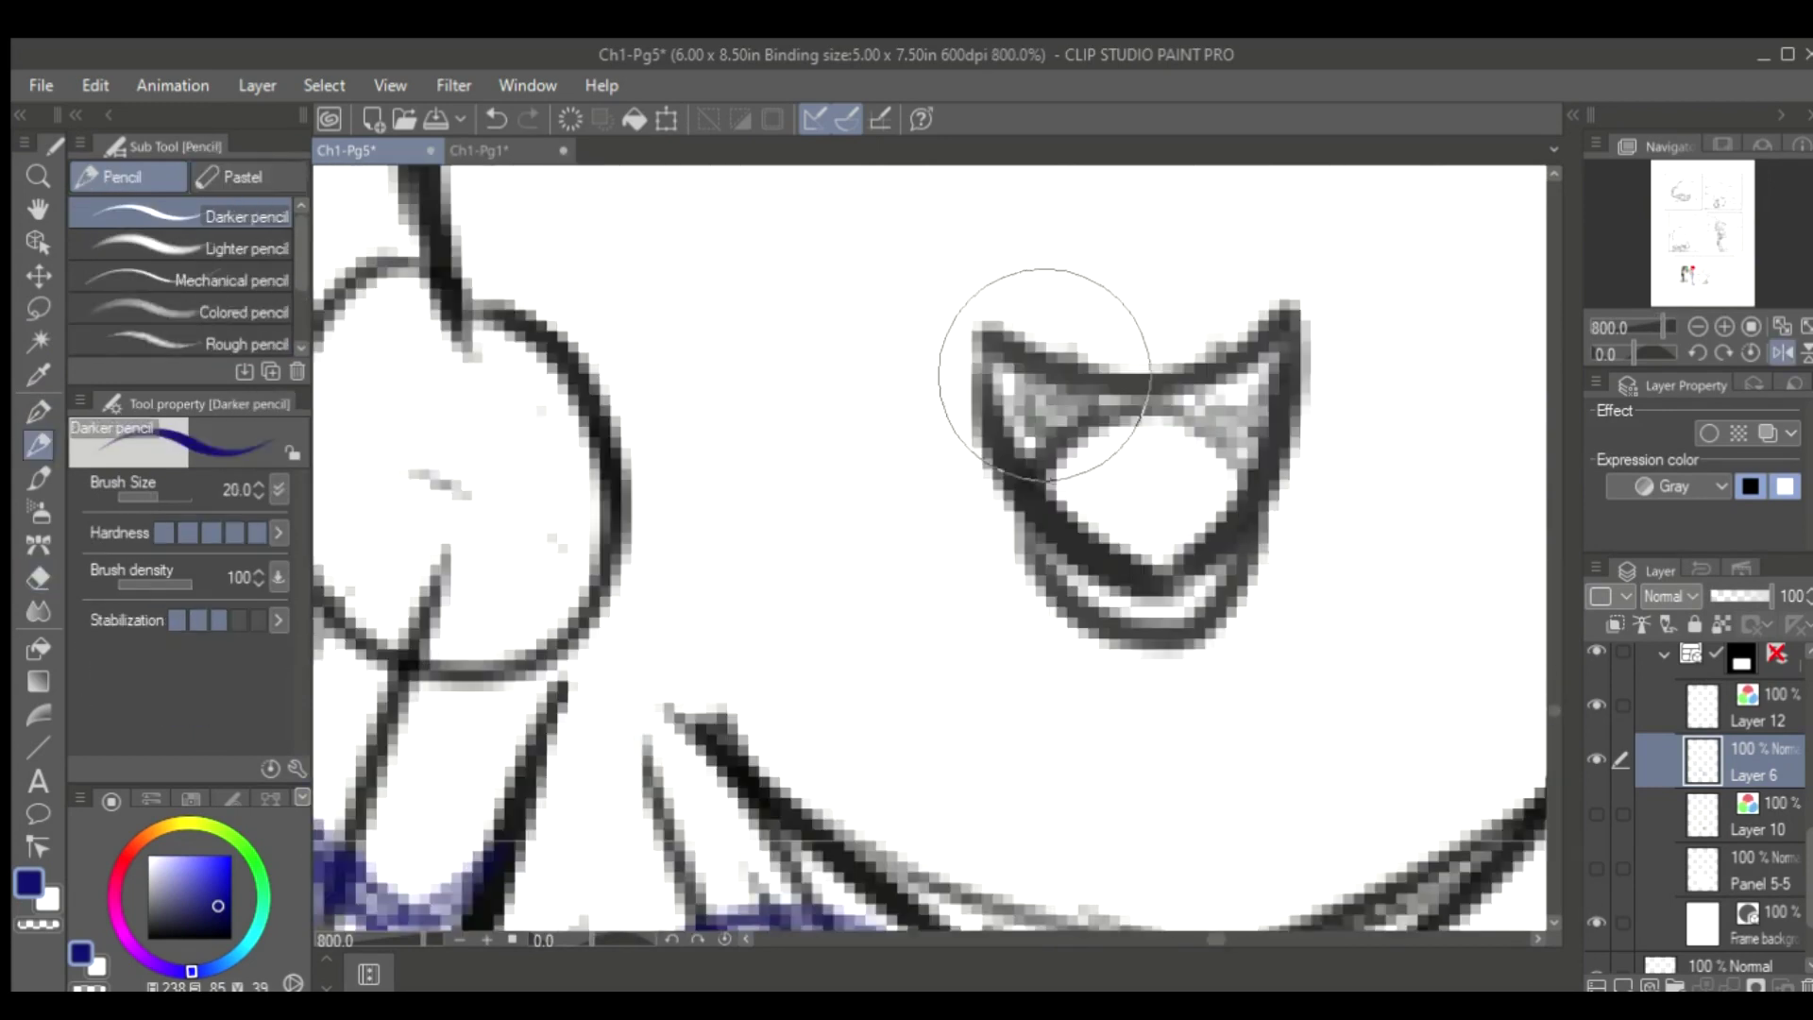
Erase the lower lip line, redraw it as a cleaner curve under the open mouth, and save the page
key("e")
left_click_drag(1020, 605, 1163, 641)
key("ctrl+s")
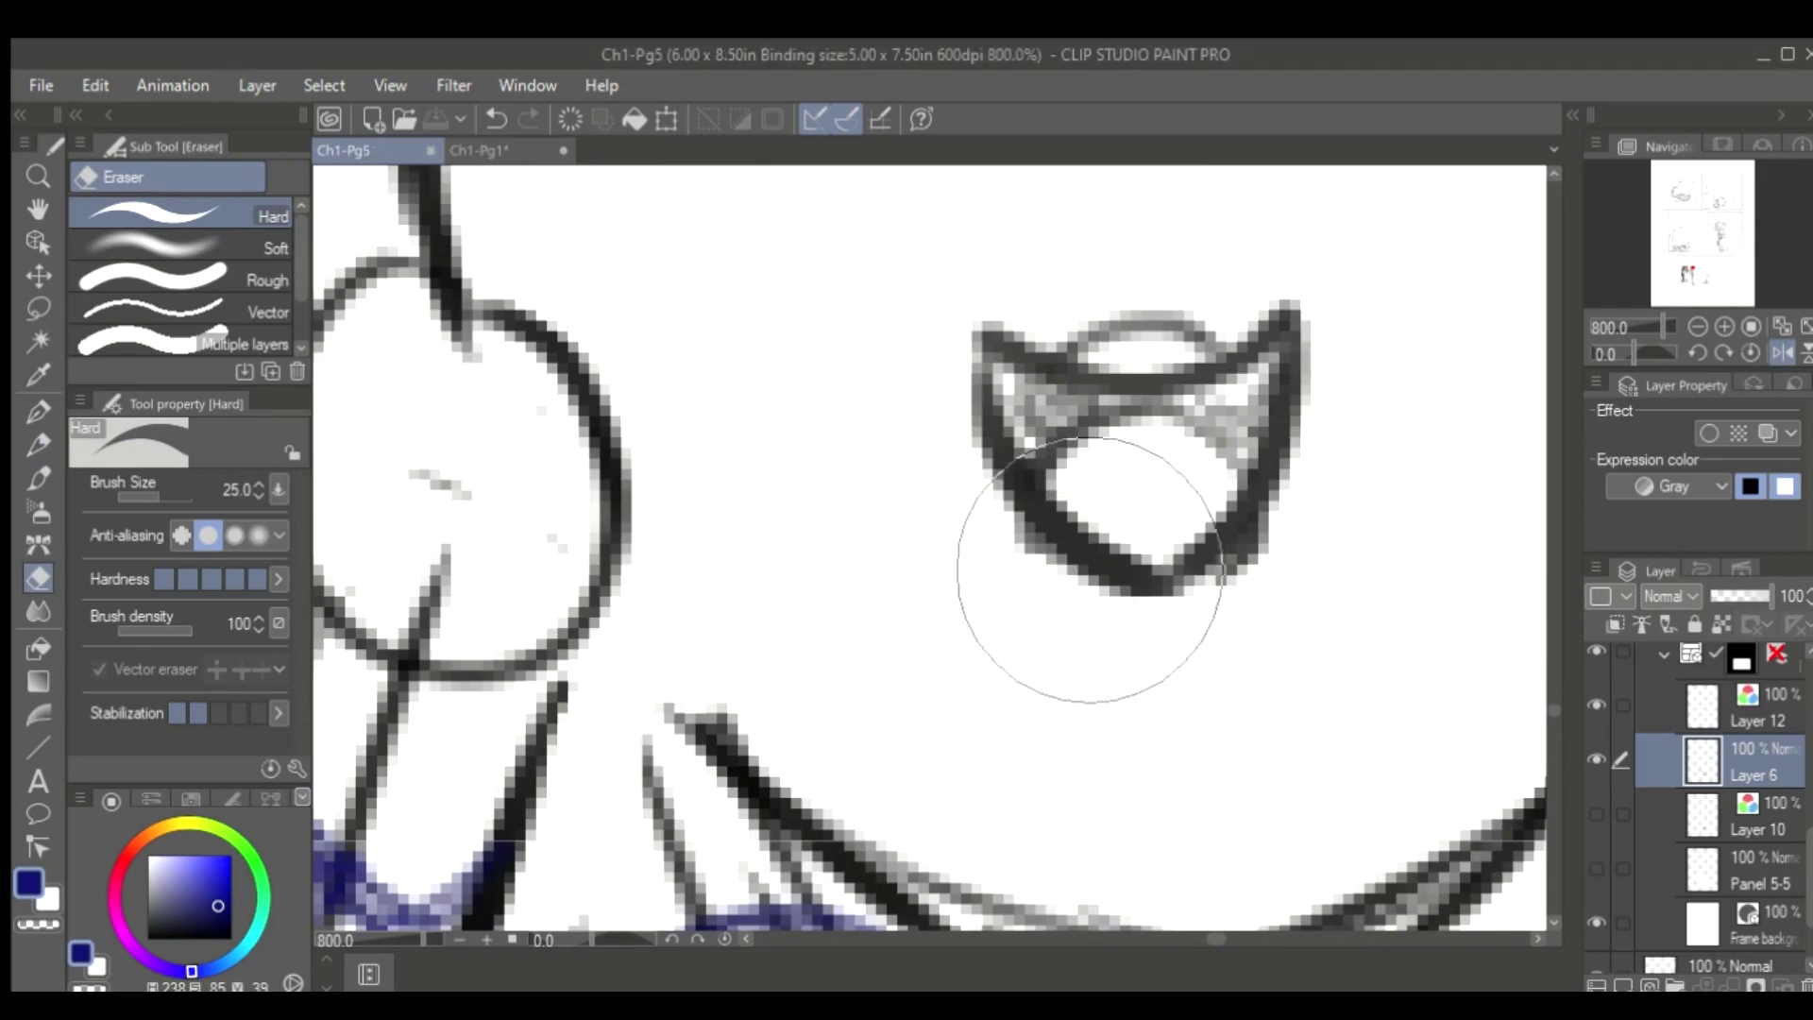
key("p")
key("h")
left_click_drag(732, 618, 723, 656)
key("ctrl+alt+0")
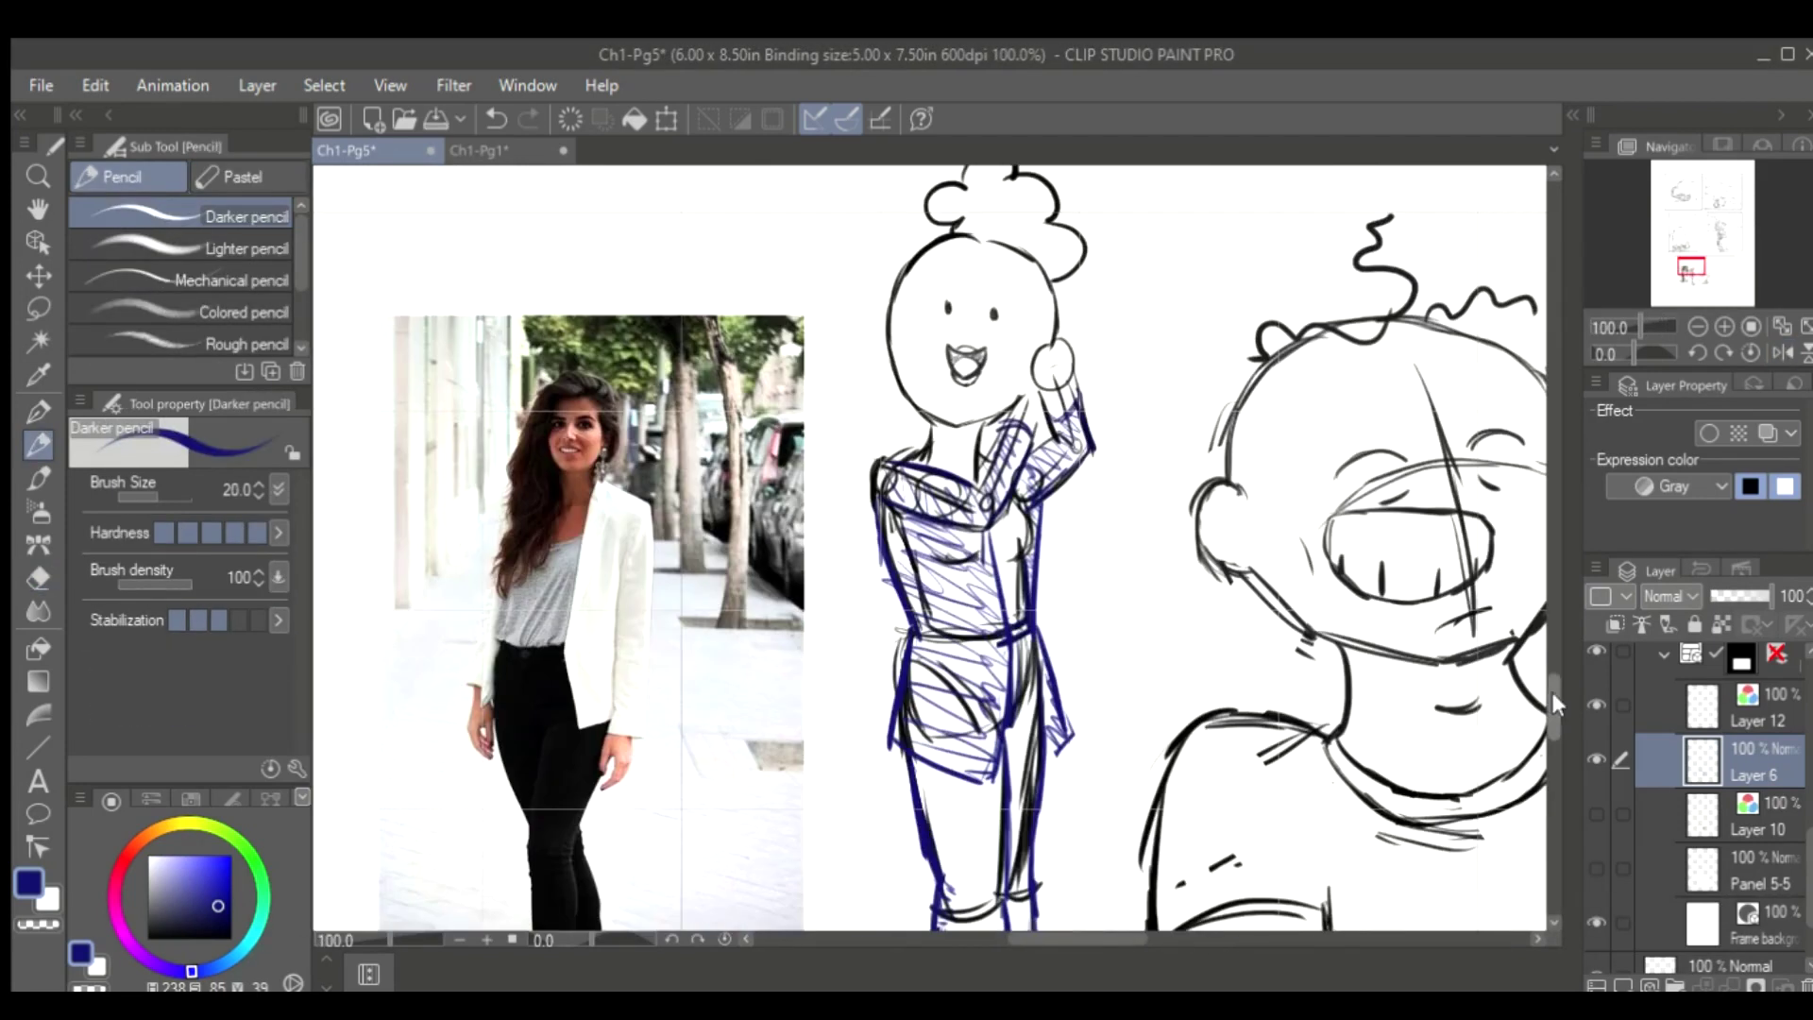
Draw the woman's visible ear with a dangling chain earring made of linked ovals
scroll(743, 593, "up", 4)
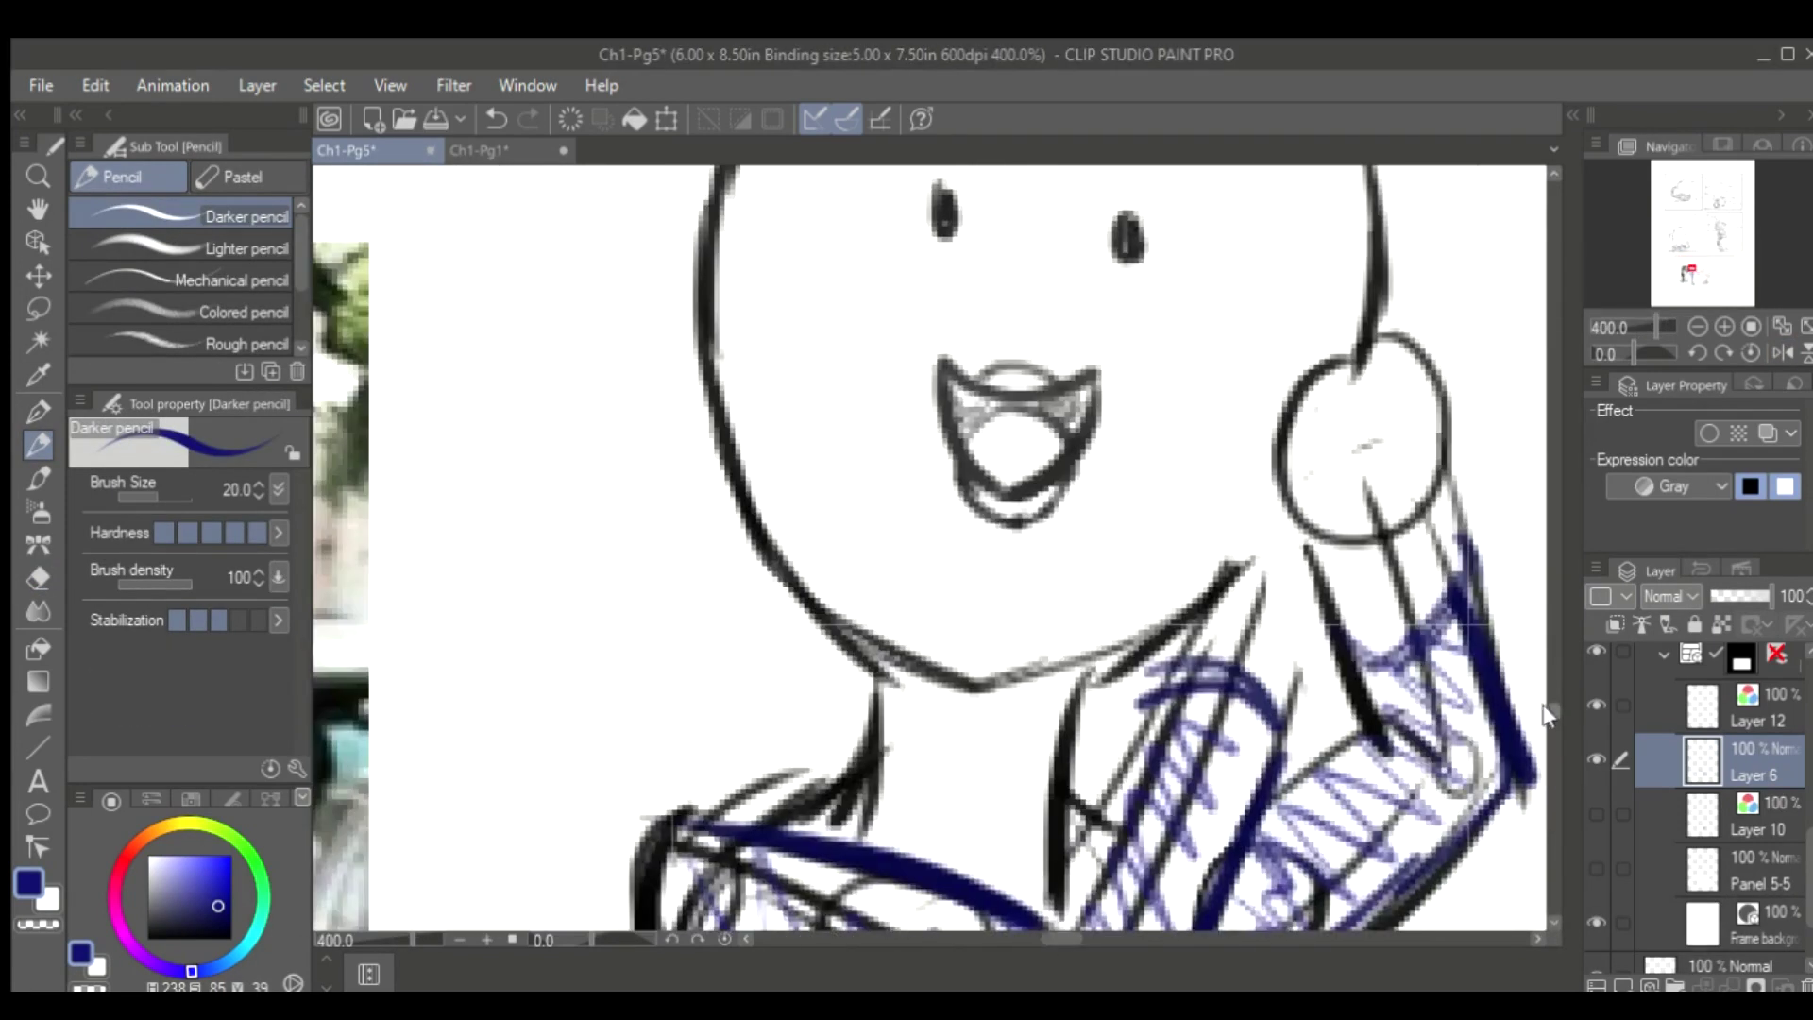
scroll(743, 593, "down", 3)
key("ctrl+z")
key("ctrl+z")
mouse_move(701, 469)
left_mouse_down()
mouse_move(718, 604)
mouse_move(668, 586)
mouse_move(747, 661)
mouse_move(697, 439)
left_mouse_up()
key("ctrl+z")
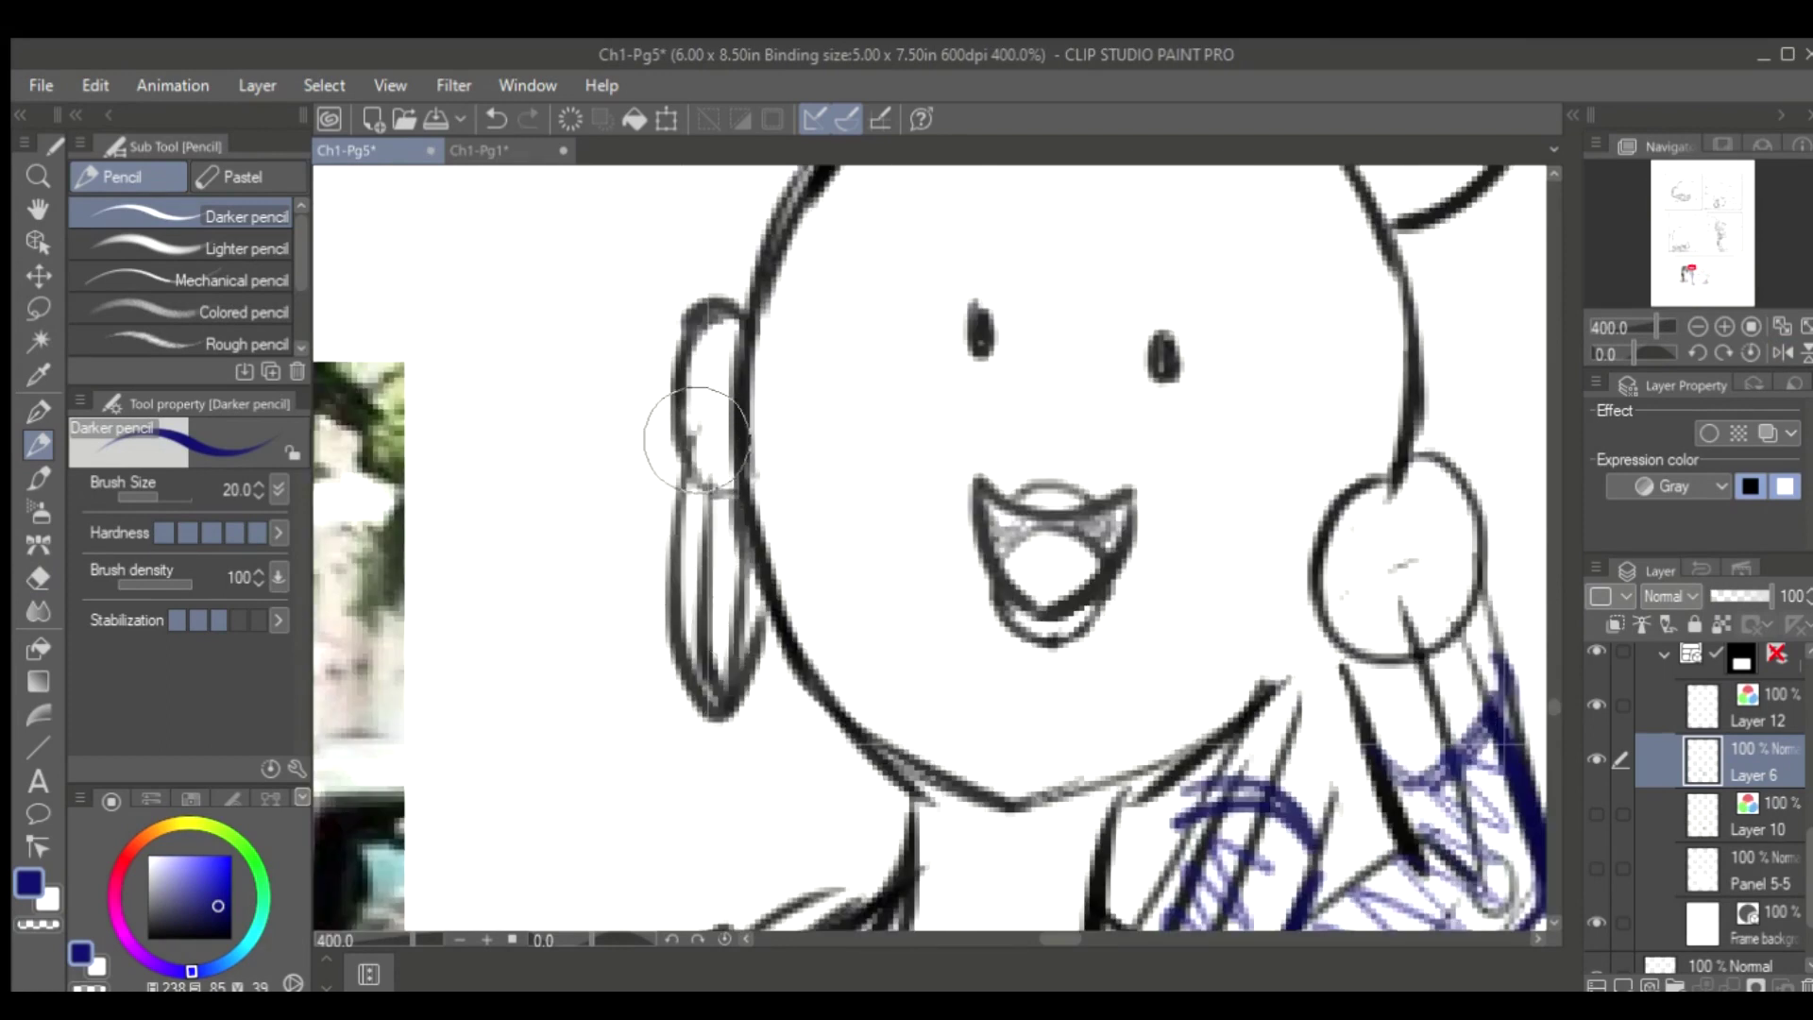
key("ctrl+z")
scroll(697, 439, "down", 4)
scroll(923, 551, "up", 4)
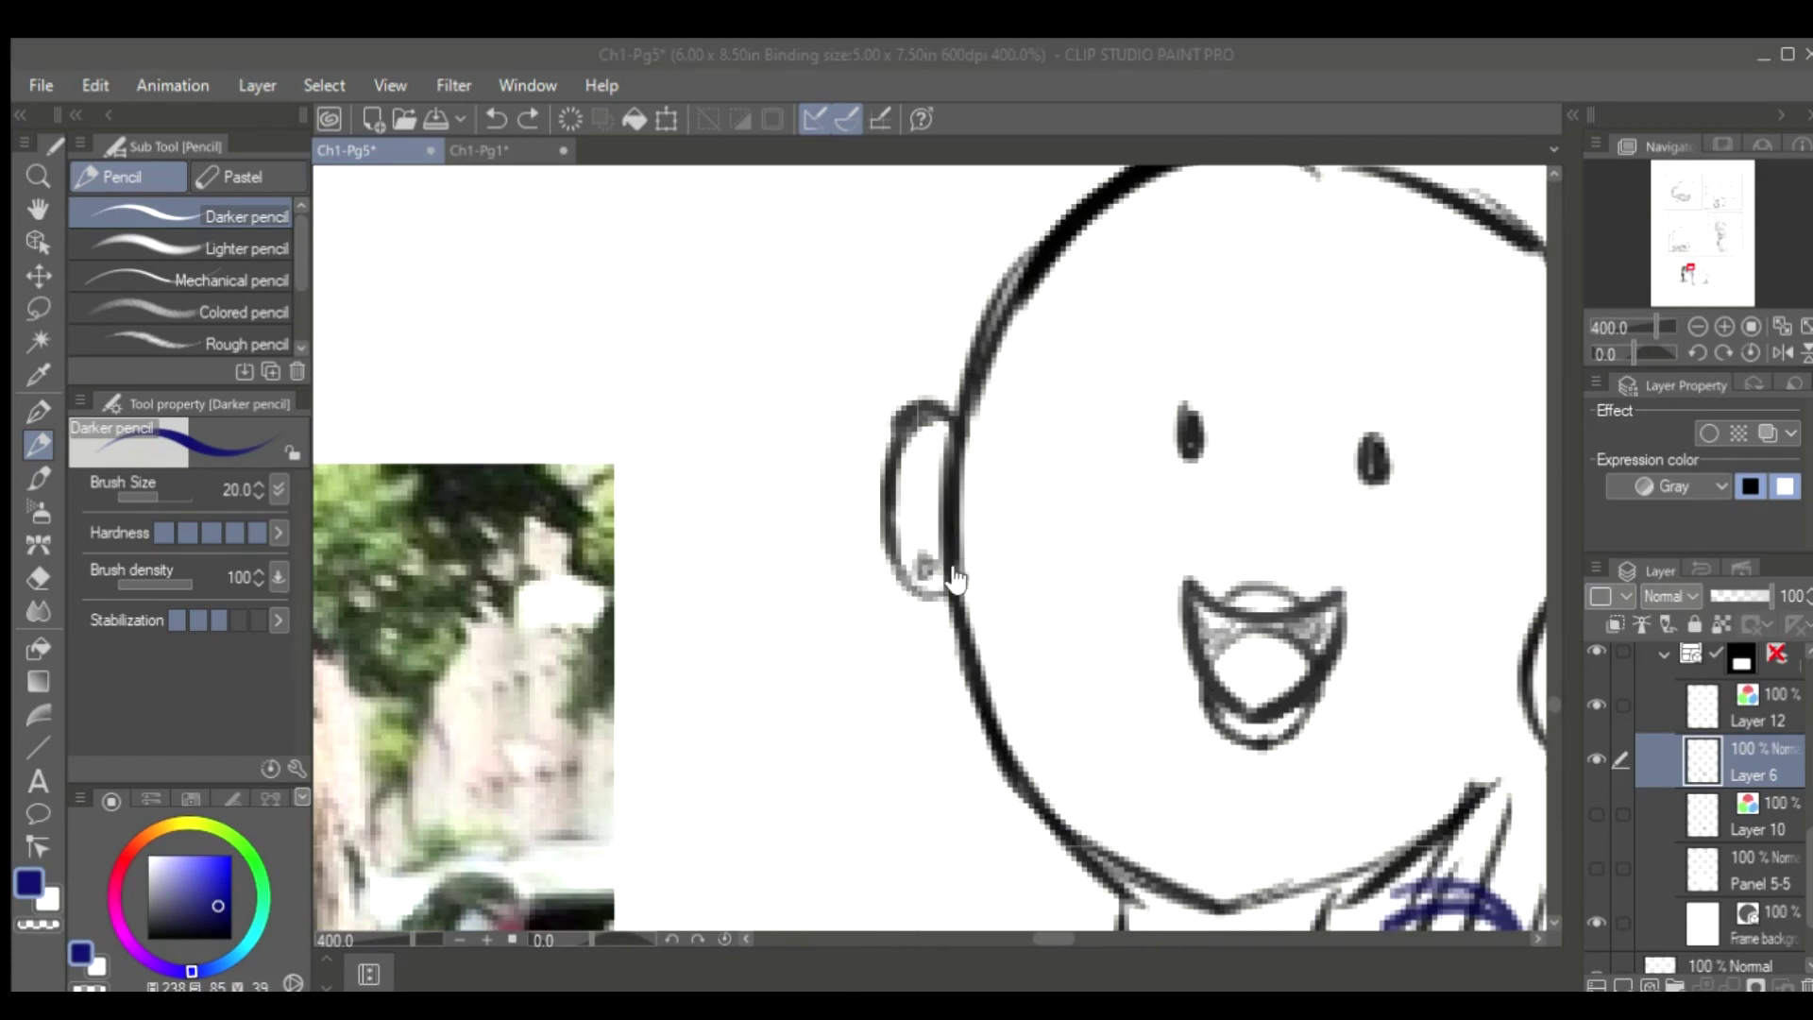
left_click_drag(933, 586, 926, 635)
scroll(1119, 765, "right", 5)
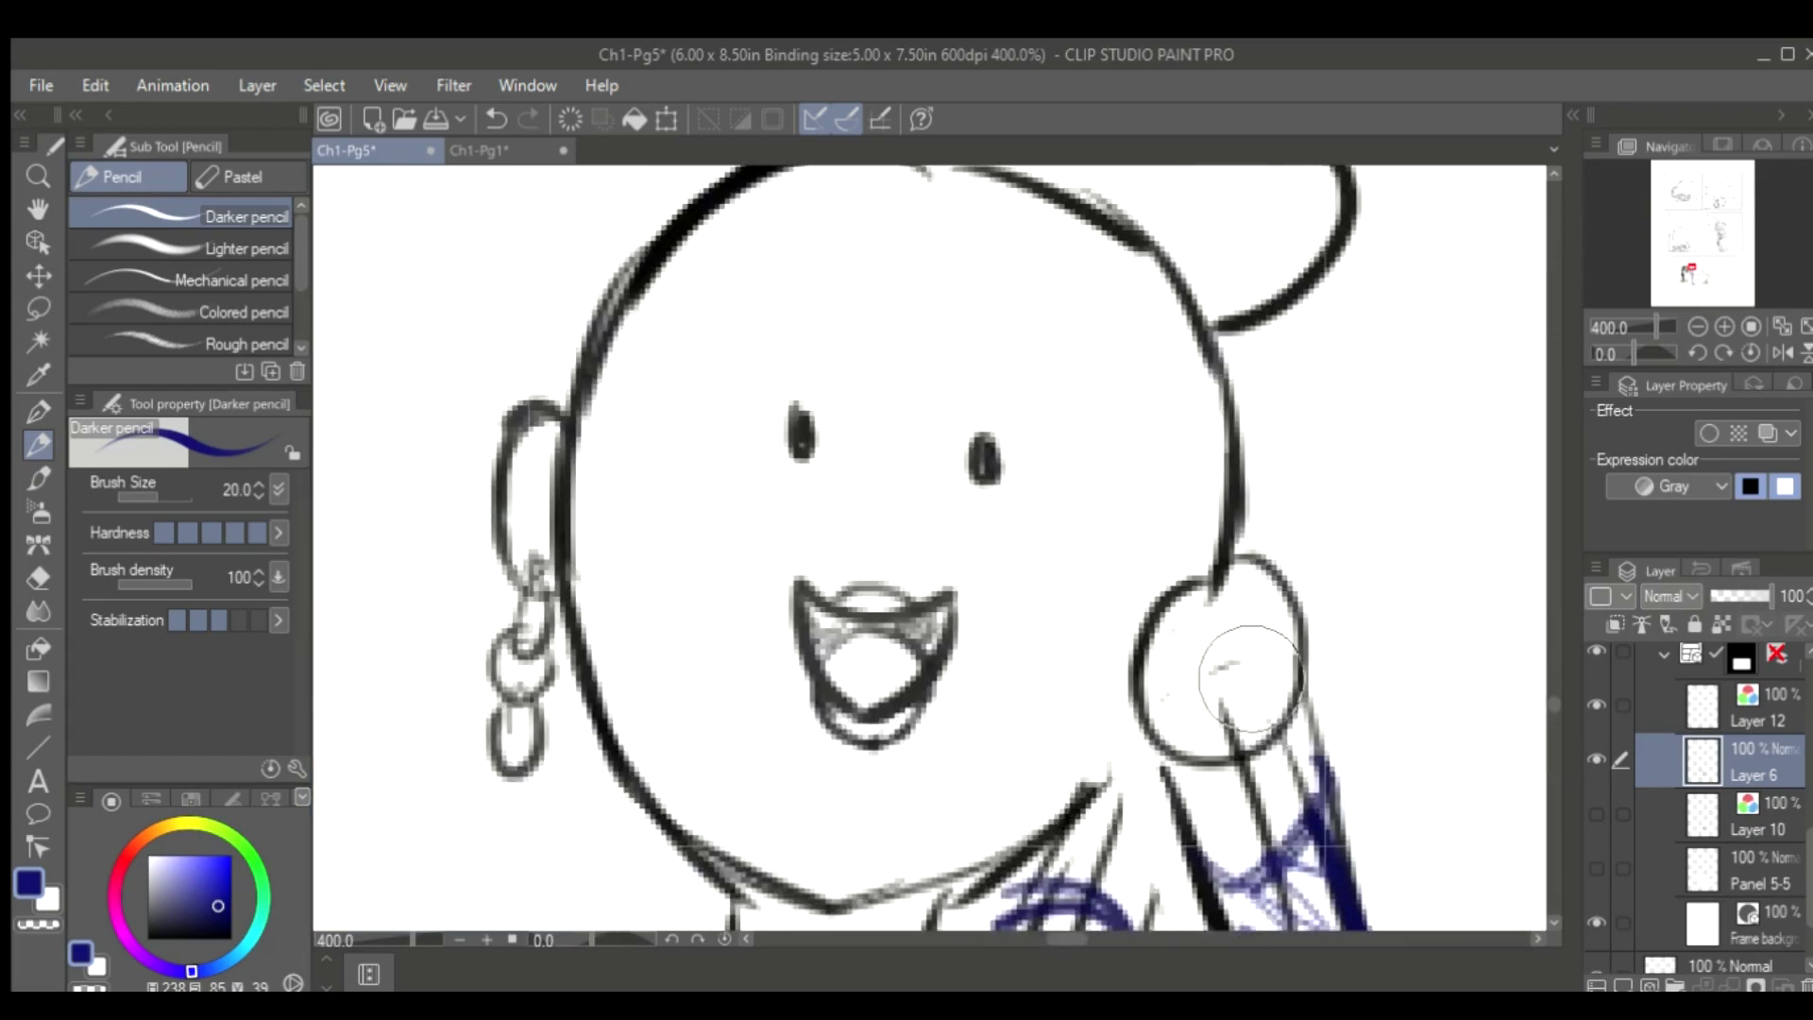
Draw short cheek lines on both sides of the mouth and adjust their placement with lasso selections and transforms
scroll(1252, 679, "down", 6)
scroll(1543, 701, "up", 6)
left_click_drag(1256, 643, 1190, 676)
key("m")
left_click_drag(1161, 567, 1153, 546)
key("ctrl+t")
key("Escape")
key("ctrl+d")
left_click_drag(838, 546, 784, 538)
key("ctrl+t")
left_click_drag(1096, 502, 1095, 483)
key("Return")
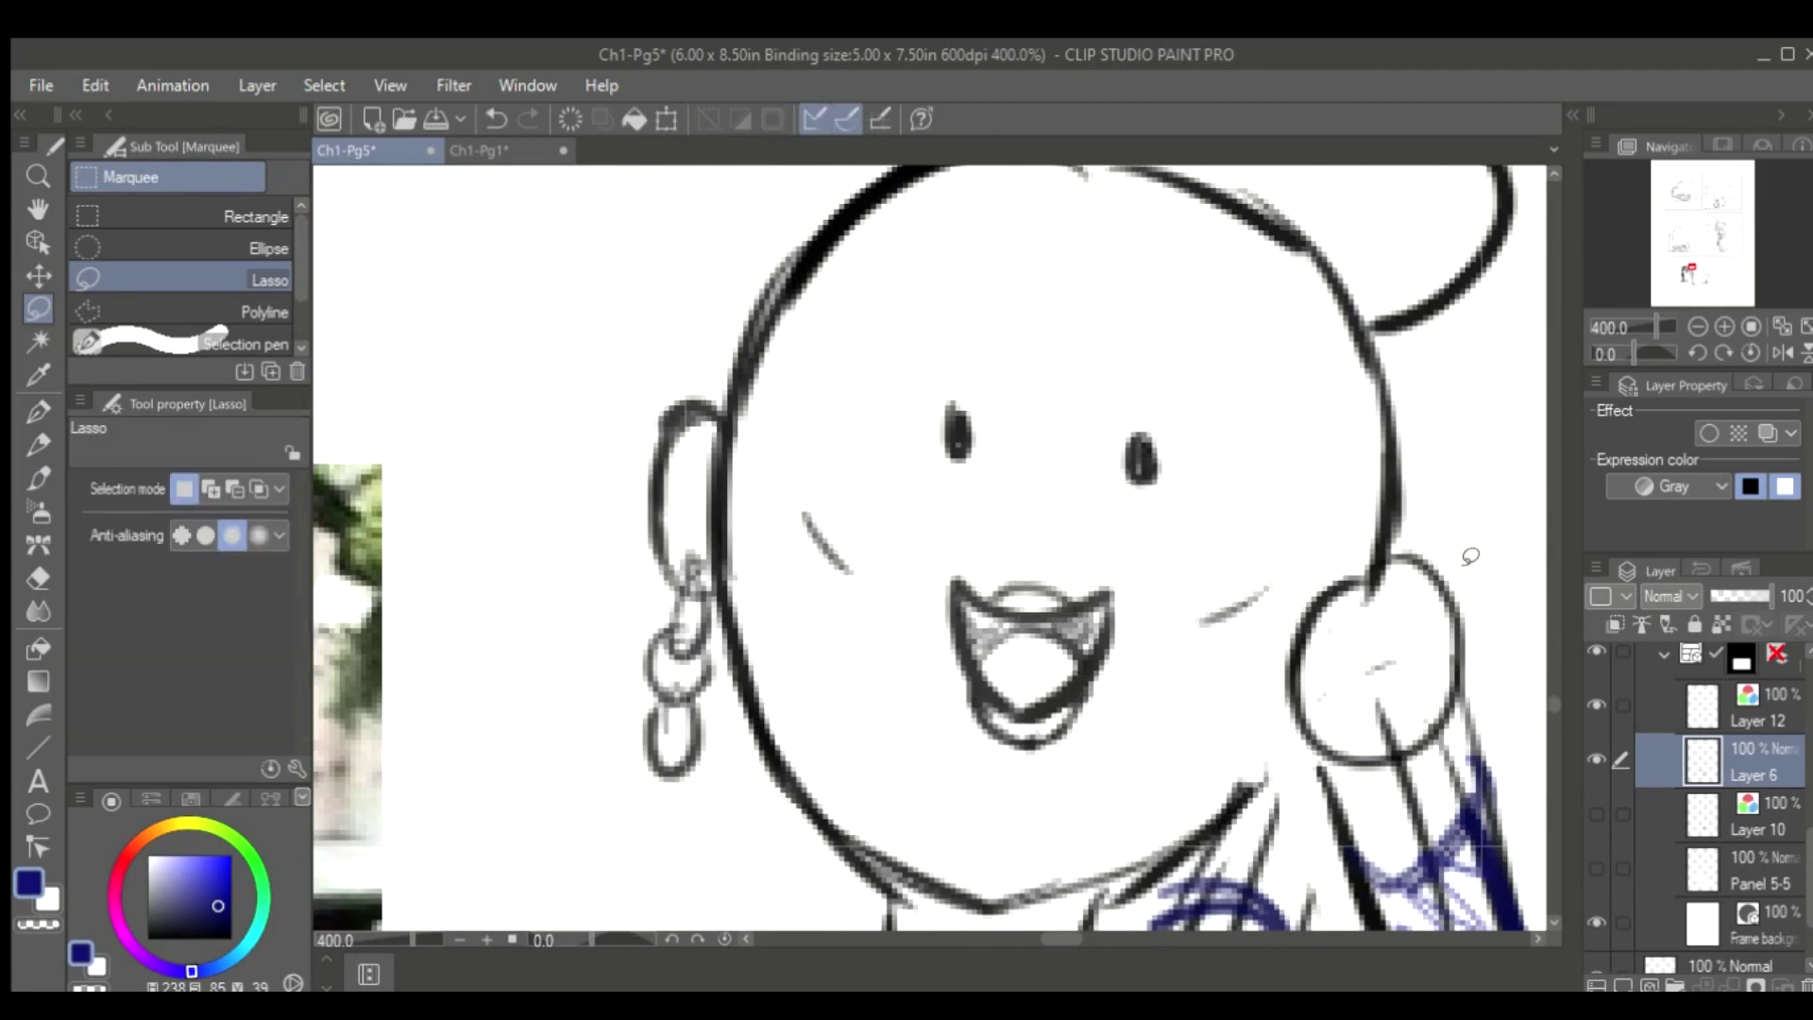
Draw the ear lobe beside the raised hand and adjust the nearby cheek line with a lasso selection and transform
key("p")
mouse_move(1336, 801)
left_mouse_down()
mouse_move(1336, 597)
mouse_move(1311, 704)
left_mouse_up()
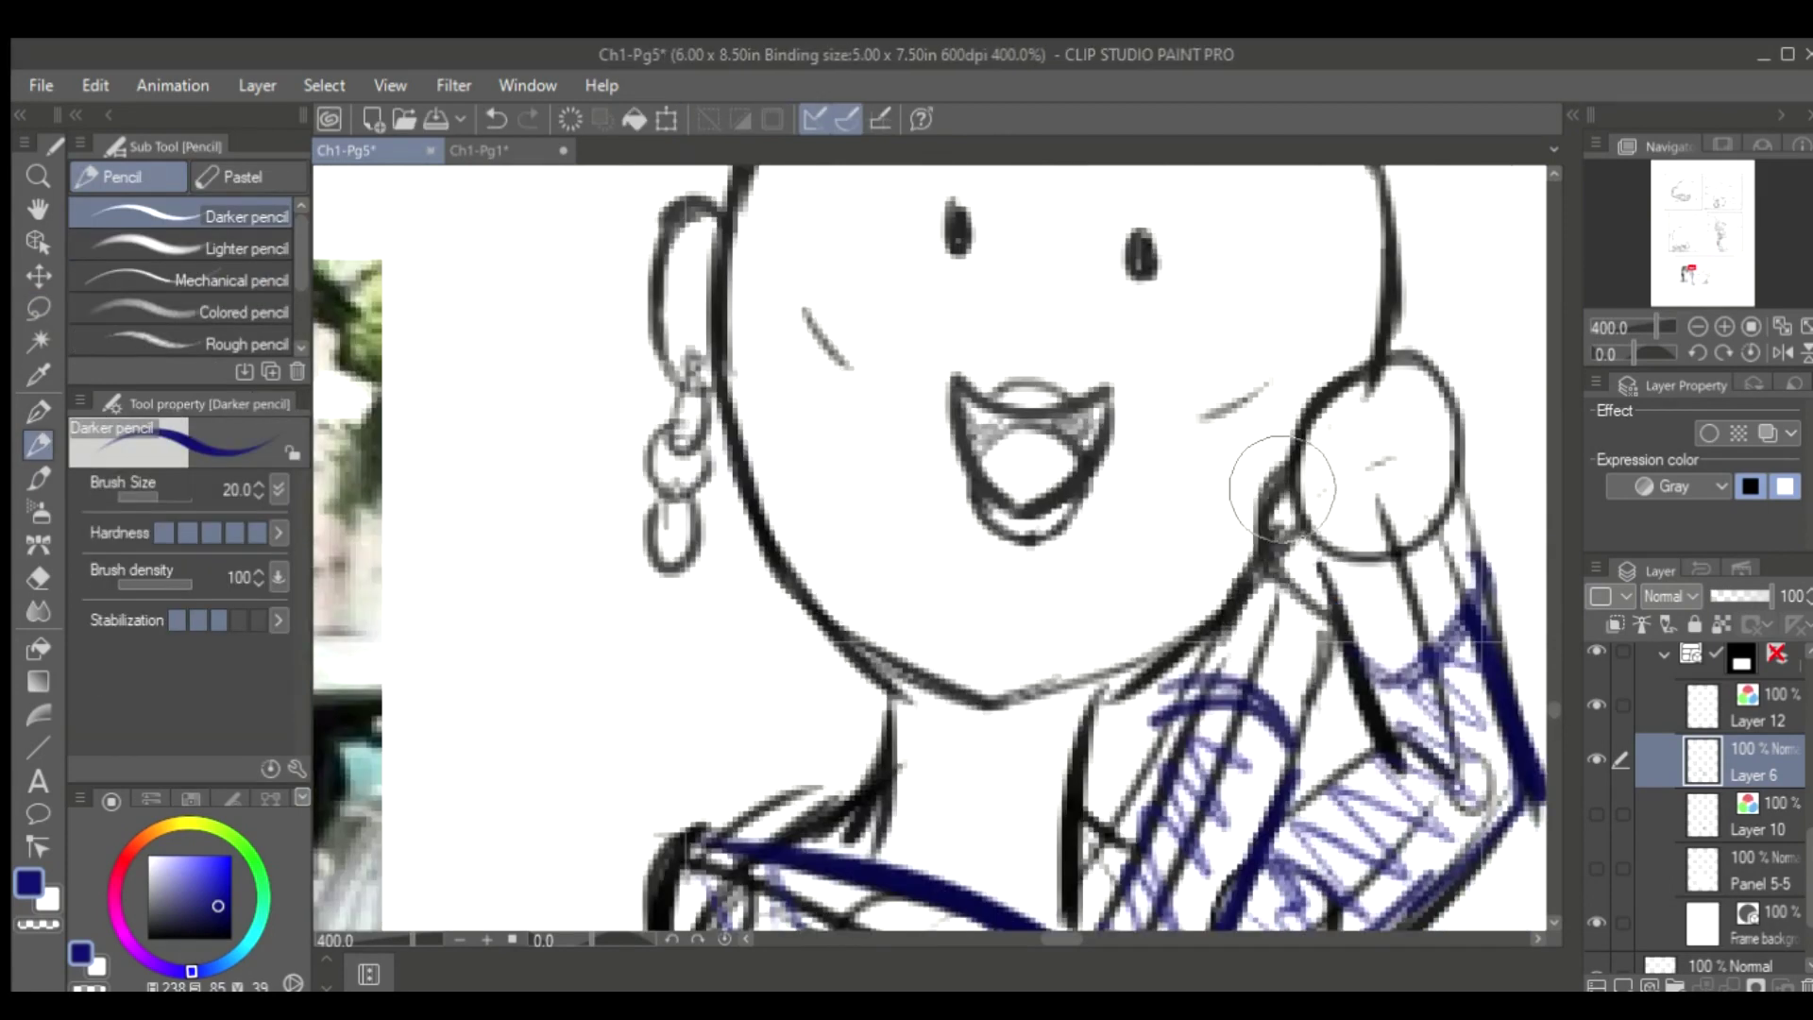
key("ctrl+minus")
key("m")
left_click_drag(651, 312, 658, 309)
key("ctrl+t")
key("Return")
key("ctrl+t")
key("h")
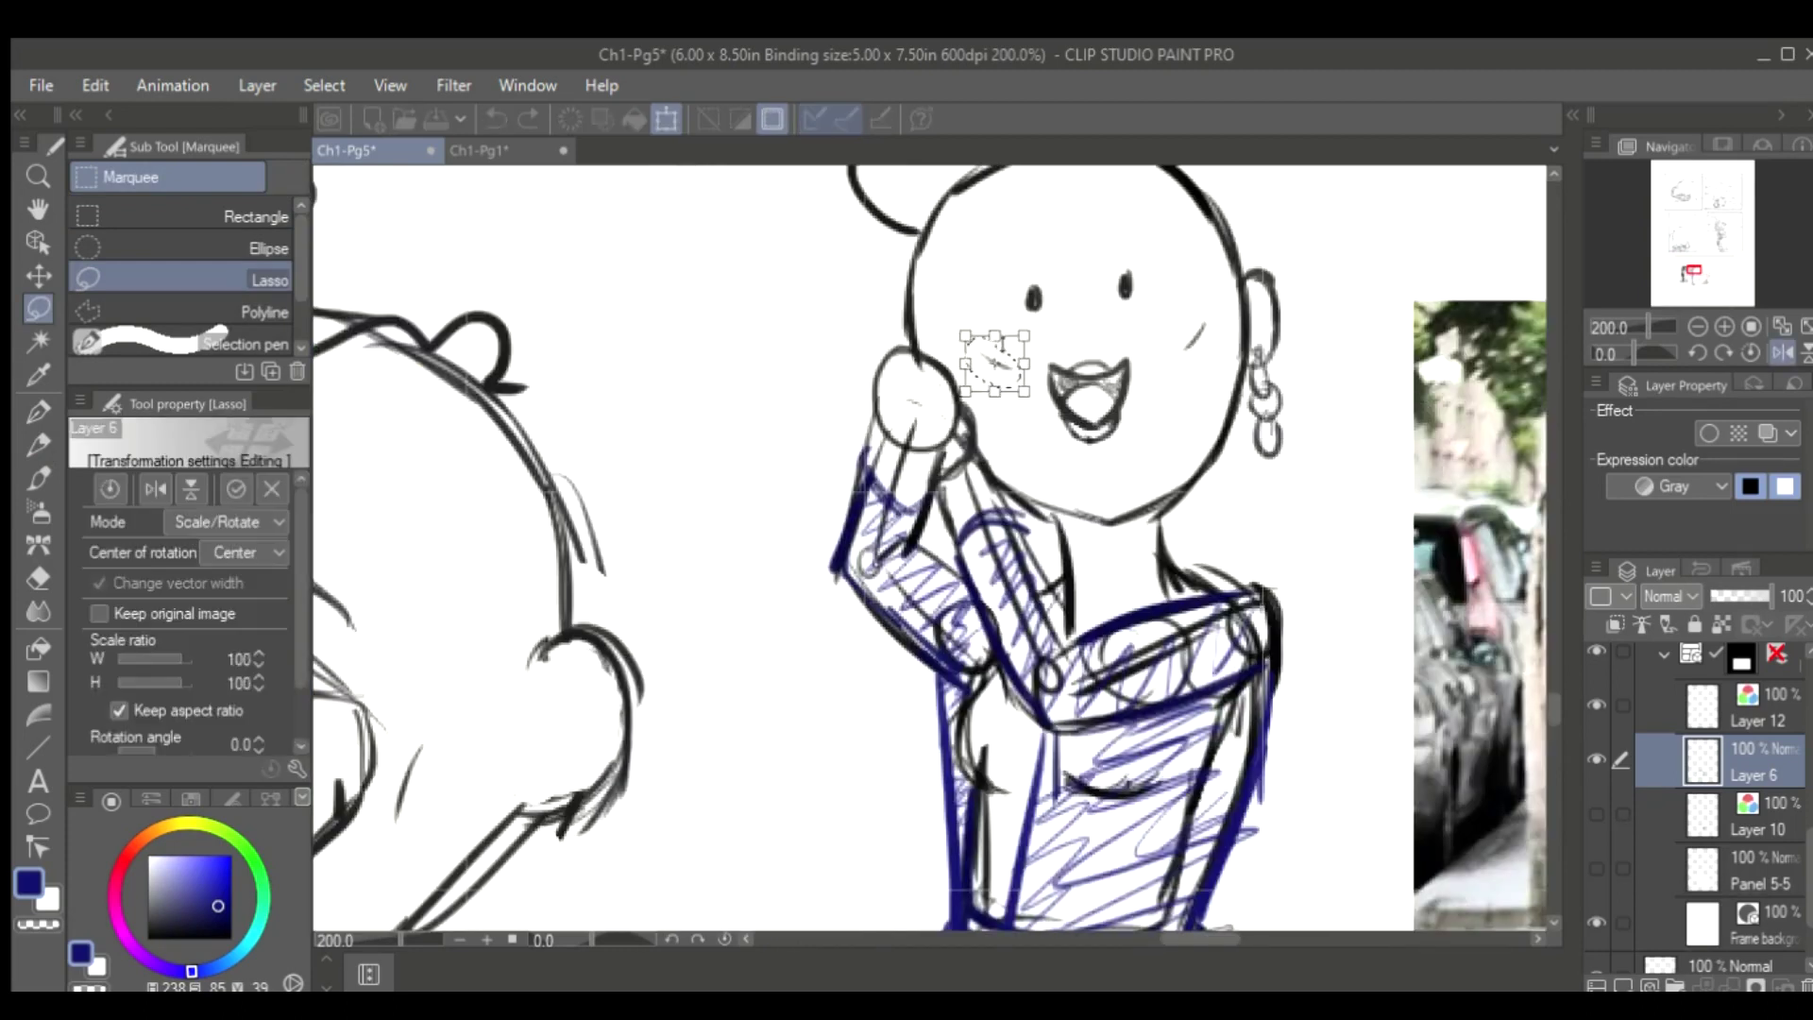
key("Return")
Draw a curved headband across the woman's head, with a hairline and loose curls at her forehead and temple
scroll(1294, 267, "up", 3)
scroll(1301, 458, "down", 4)
scroll(956, 734, "up", 2)
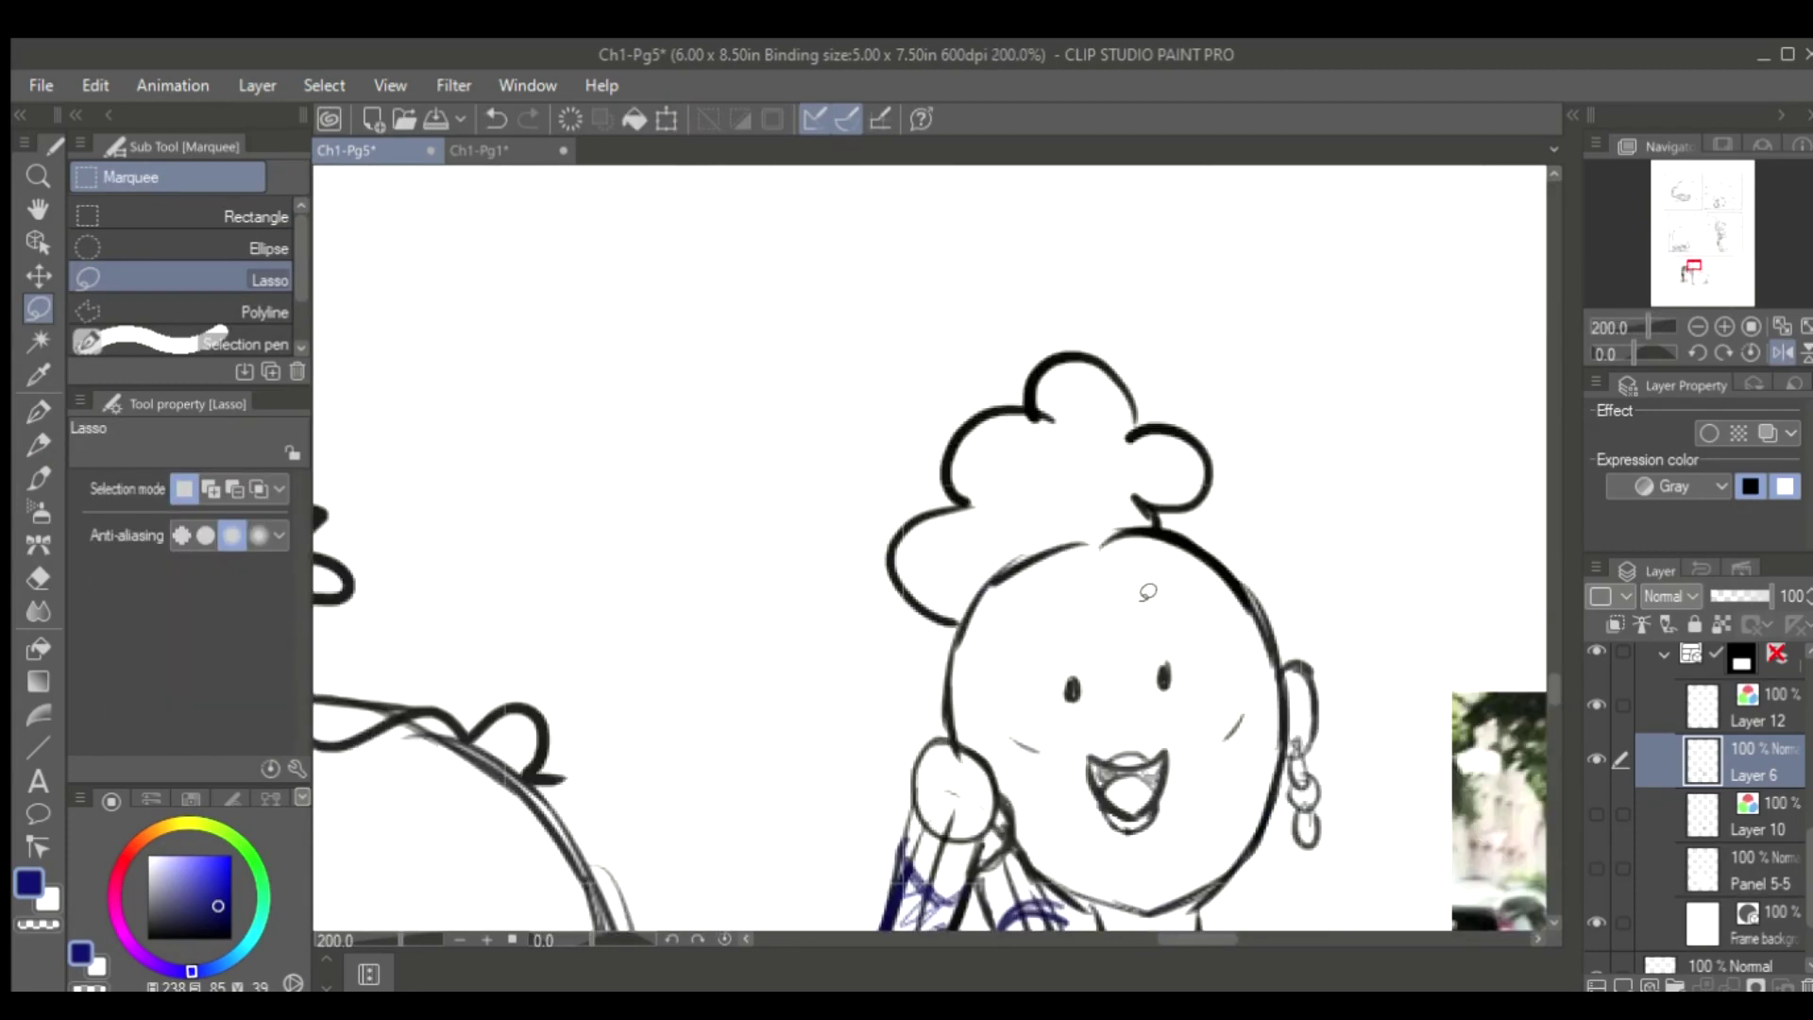
key("p")
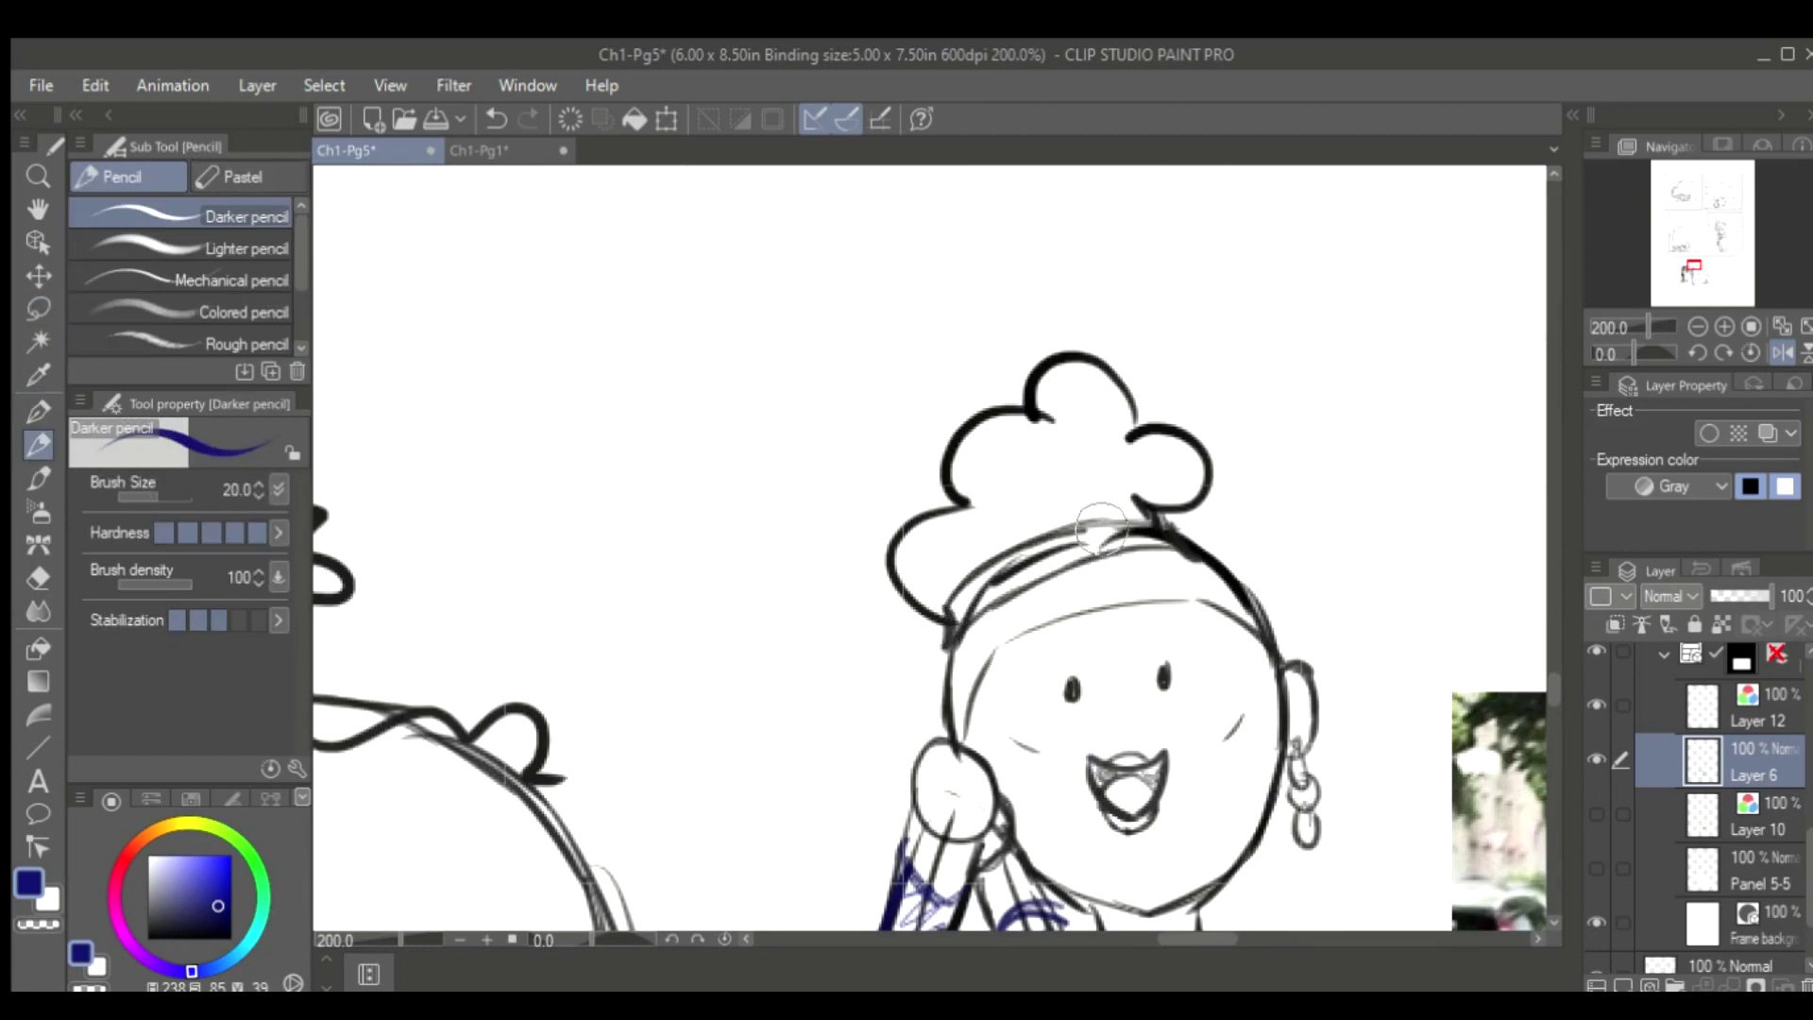
key("h")
scroll(1074, 640, "down", 1)
scroll(1074, 641, "up", 3)
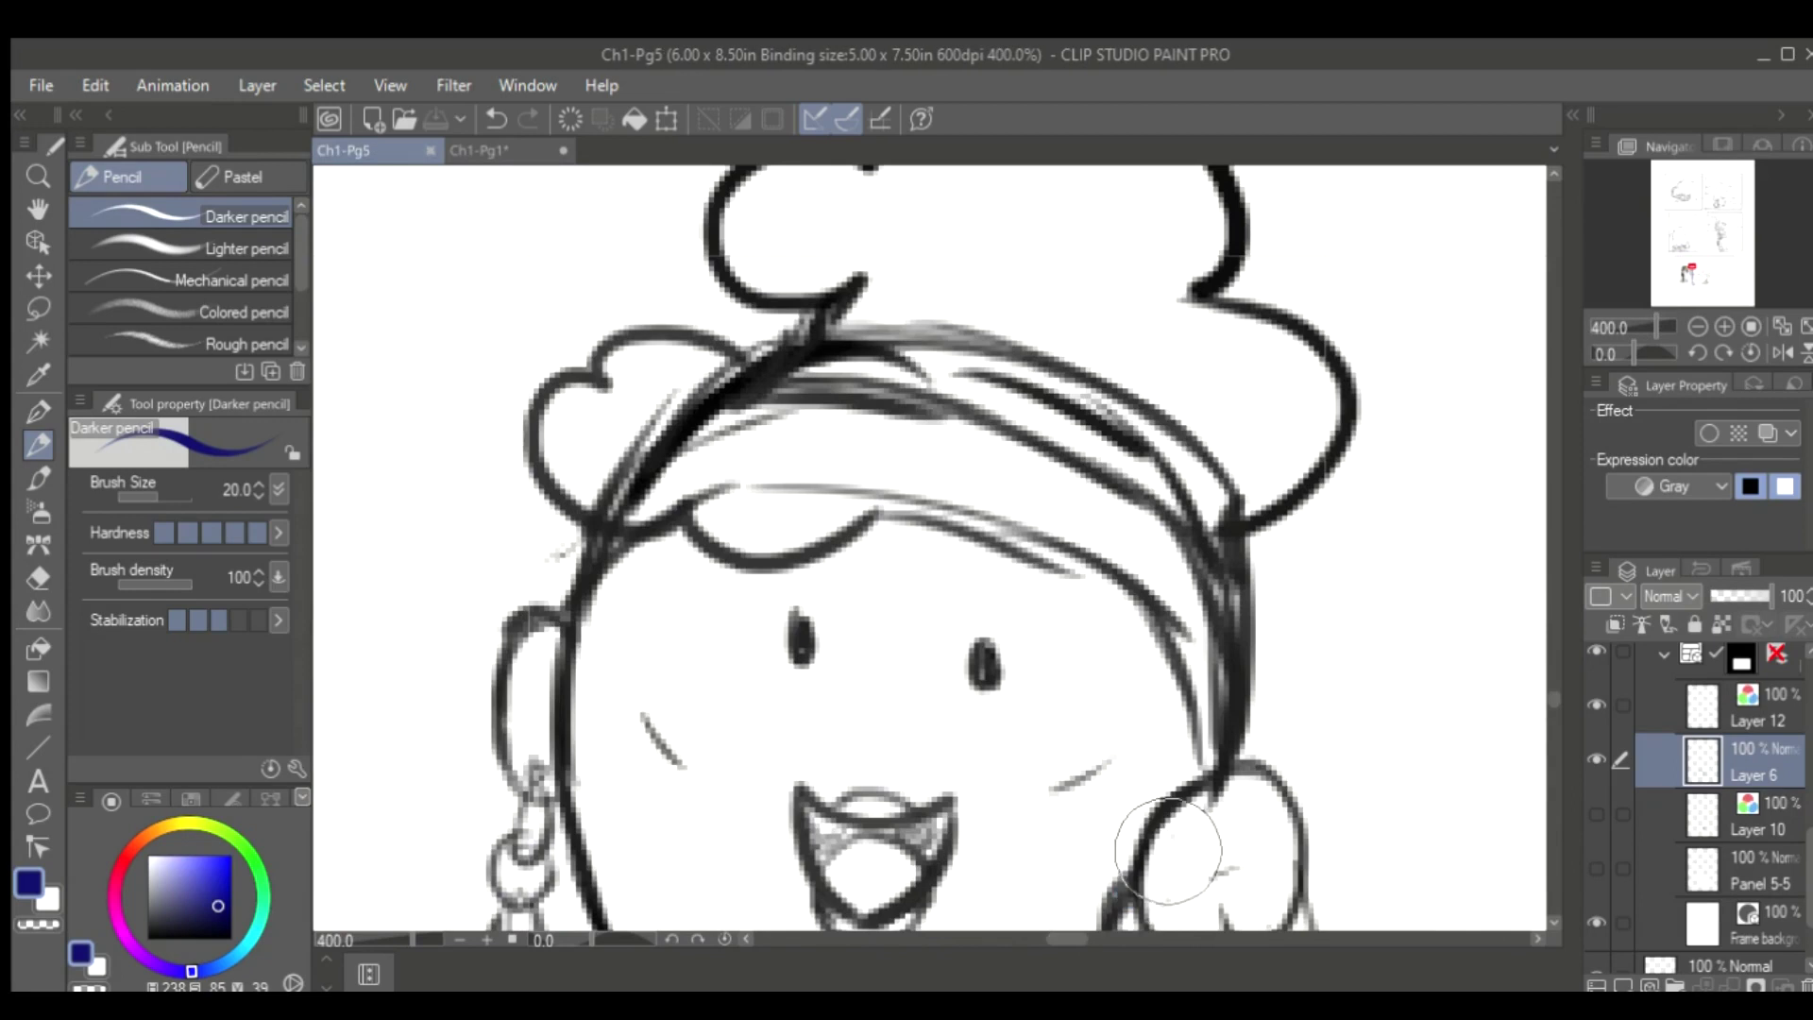
Erase the overlapping lines inside the headband and redraw its edges cleanly
key("e")
left_click_drag(1172, 548, 1045, 437)
left_click_drag(1209, 454, 1188, 609)
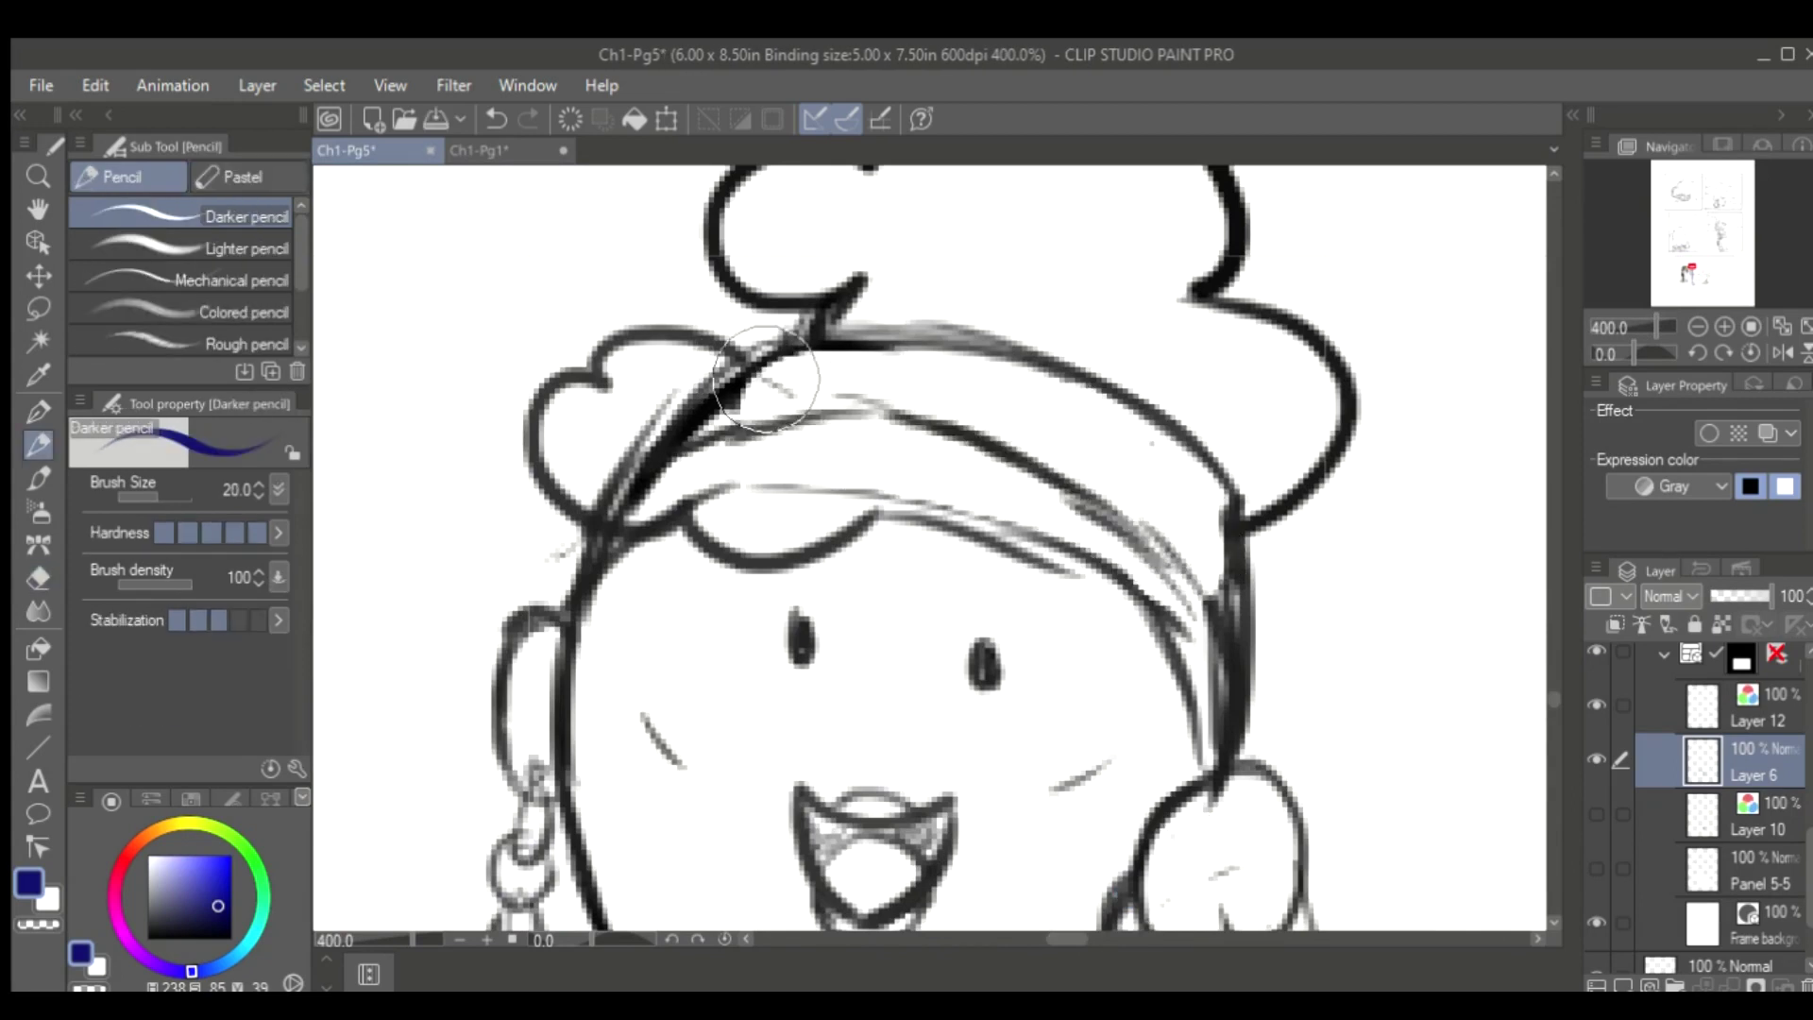
Outline small rounded curls around the edge of the woman's hair puff
scroll(1327, 688, "up", 3)
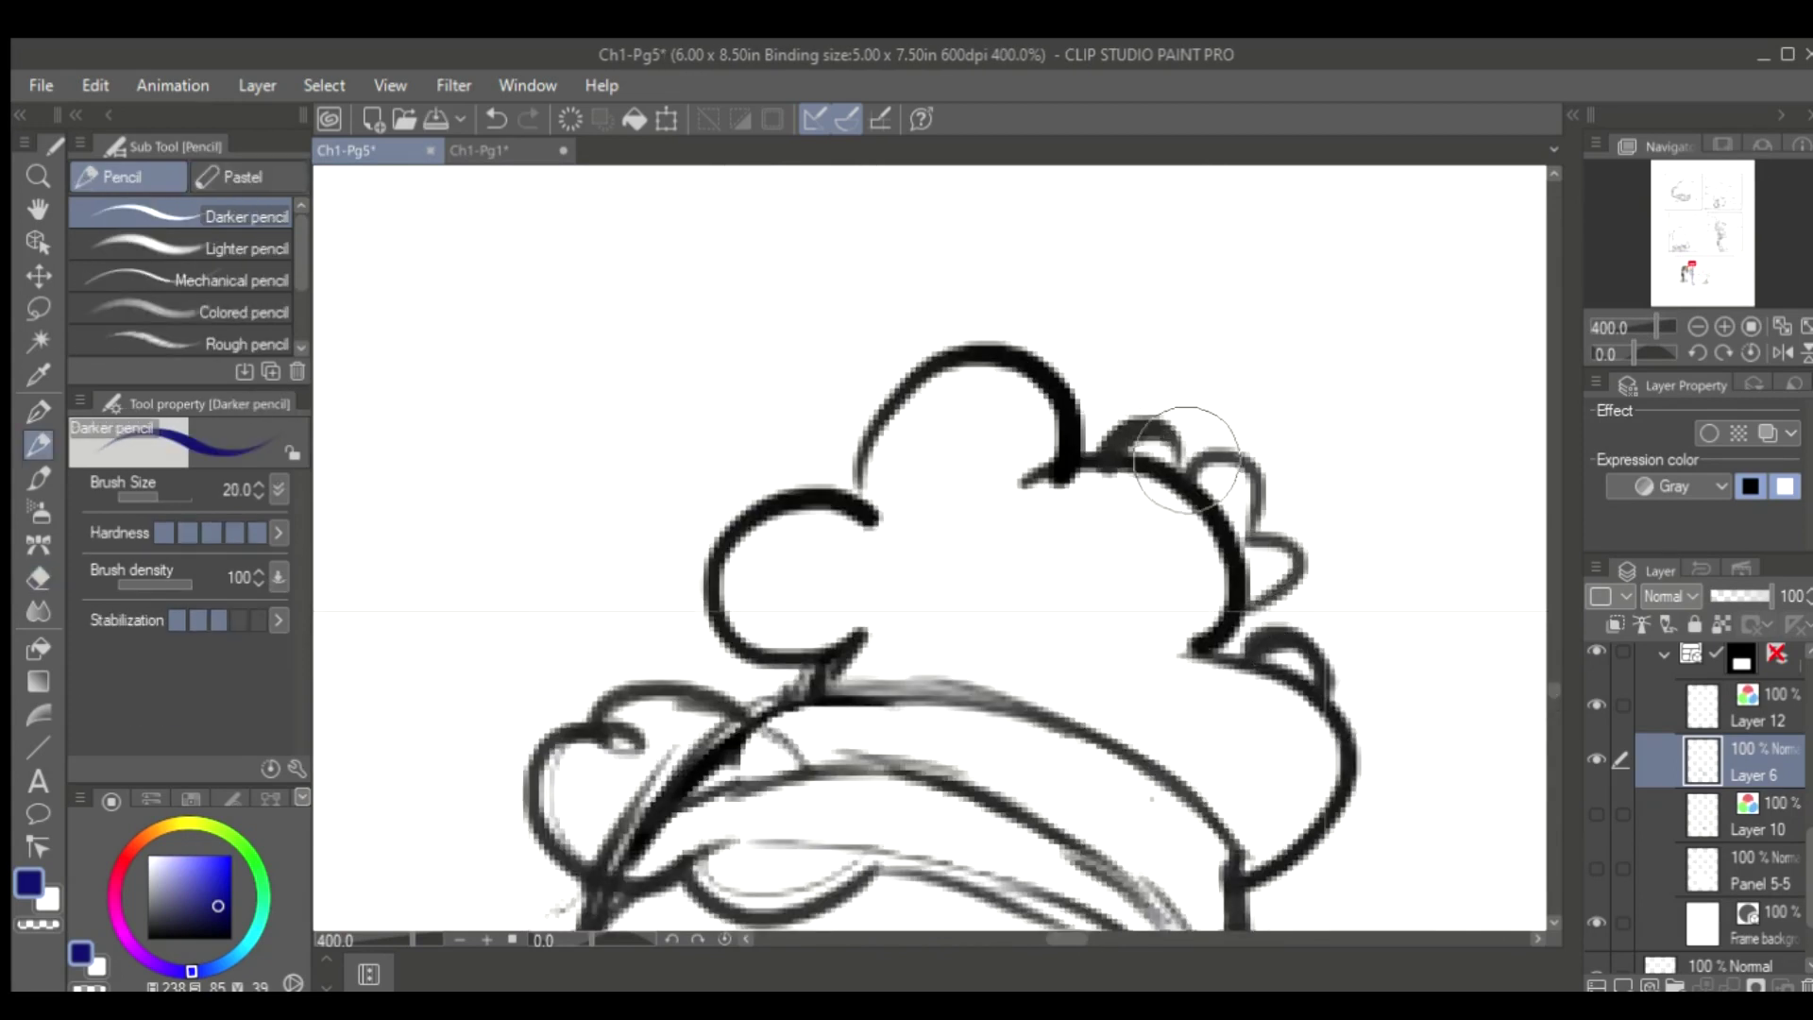
key("h")
left_click_drag(775, 373, 968, 312)
left_click_drag(567, 717, 529, 879)
left_click_drag(954, 359, 1161, 623)
scroll(1520, 677, "up", 1)
mouse_move(1086, 567)
left_mouse_down()
mouse_move(1128, 694)
mouse_move(954, 444)
left_mouse_up()
Fill the hair puff and its small curls with dense dark pencil shading
left_click_drag(944, 378, 817, 388)
scroll(1397, 676, "down", 2)
mouse_move(567, 812)
left_mouse_down()
mouse_move(668, 749)
mouse_move(749, 777)
mouse_move(615, 405)
mouse_move(841, 399)
mouse_move(781, 458)
left_mouse_up()
mouse_move(1038, 529)
left_mouse_down()
mouse_move(803, 406)
mouse_move(453, 774)
left_mouse_up()
left_click_drag(1087, 586, 973, 661)
mouse_move(444, 718)
left_mouse_down()
mouse_move(482, 746)
mouse_move(662, 434)
left_mouse_up()
key("ctrl+minus")
key("ctrl+minus")
key("ctrl+minus")
key("h")
key("ctrl+plus")
key("ctrl+plus")
key("ctrl+plus")
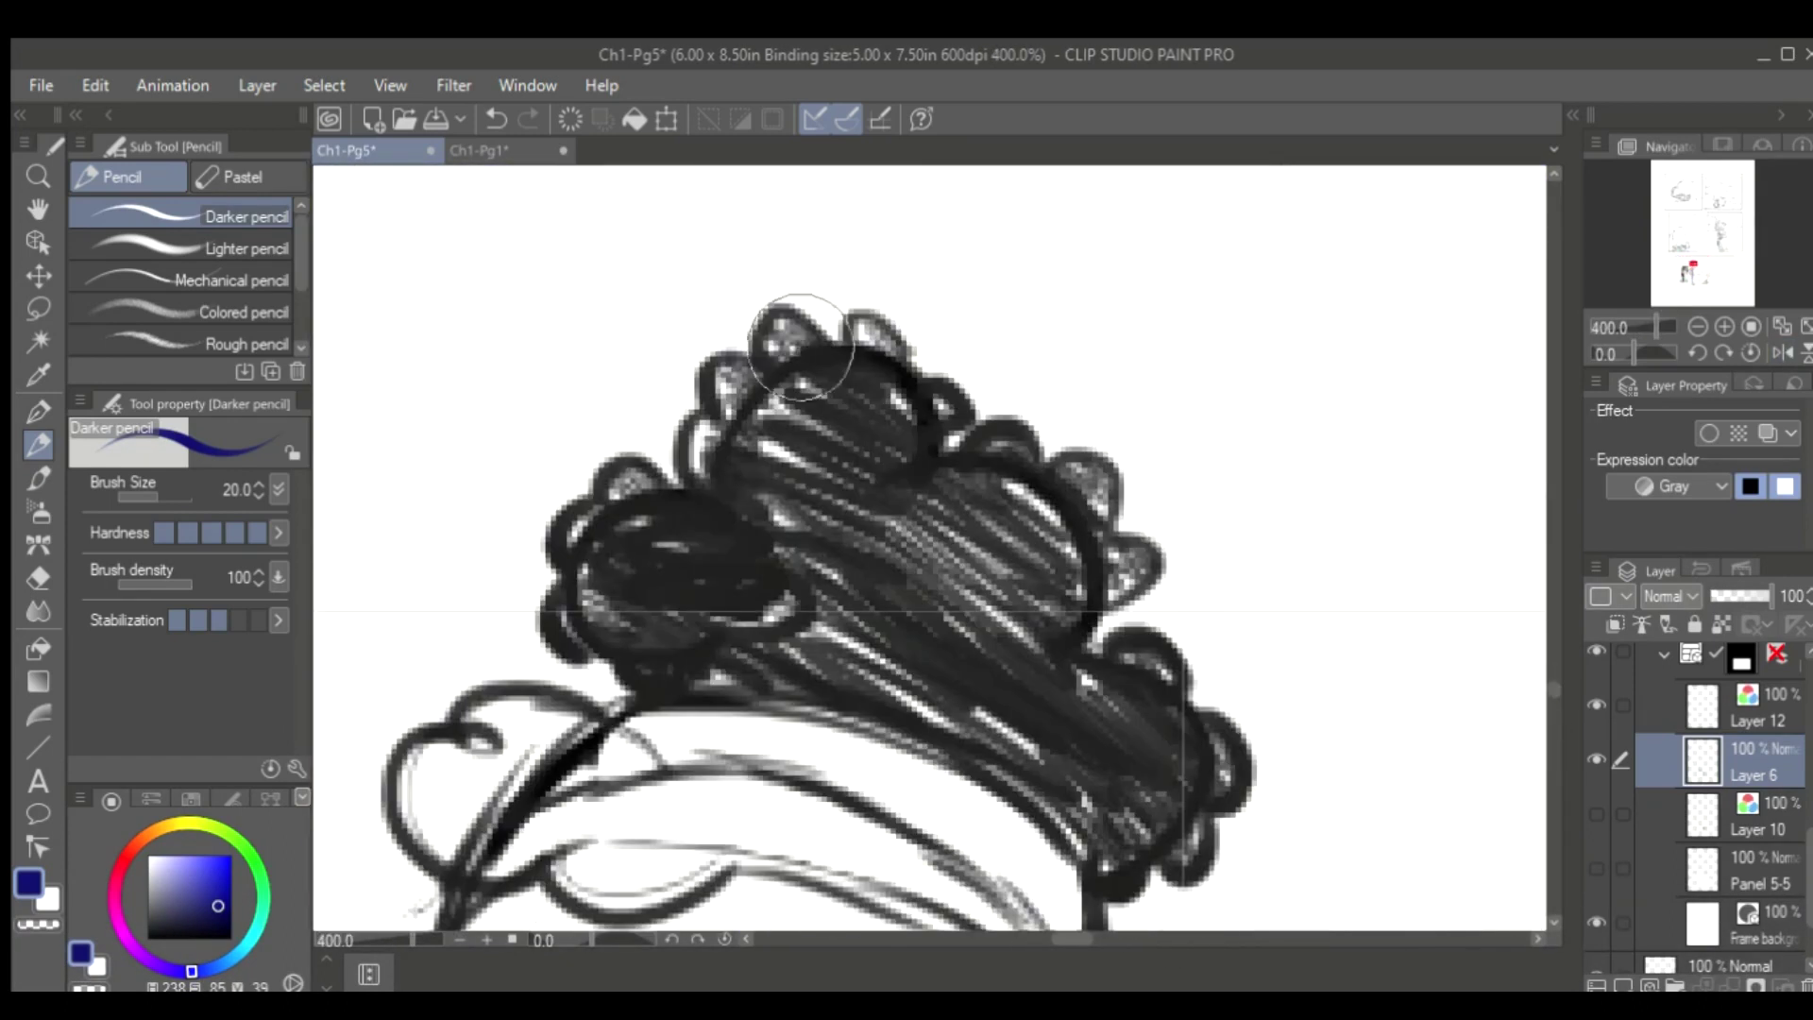
mouse_move(844, 611)
left_mouse_down()
mouse_move(1175, 824)
mouse_move(1125, 587)
mouse_move(981, 523)
mouse_move(1022, 616)
mouse_move(907, 430)
mouse_move(832, 427)
left_mouse_up()
key("ctrl+minus")
key("ctrl+minus")
key("ctrl+minus")
key("ctrl+minus")
key("ctrl+plus")
key("ctrl+plus")
key("ctrl+plus")
key("ctrl+plus")
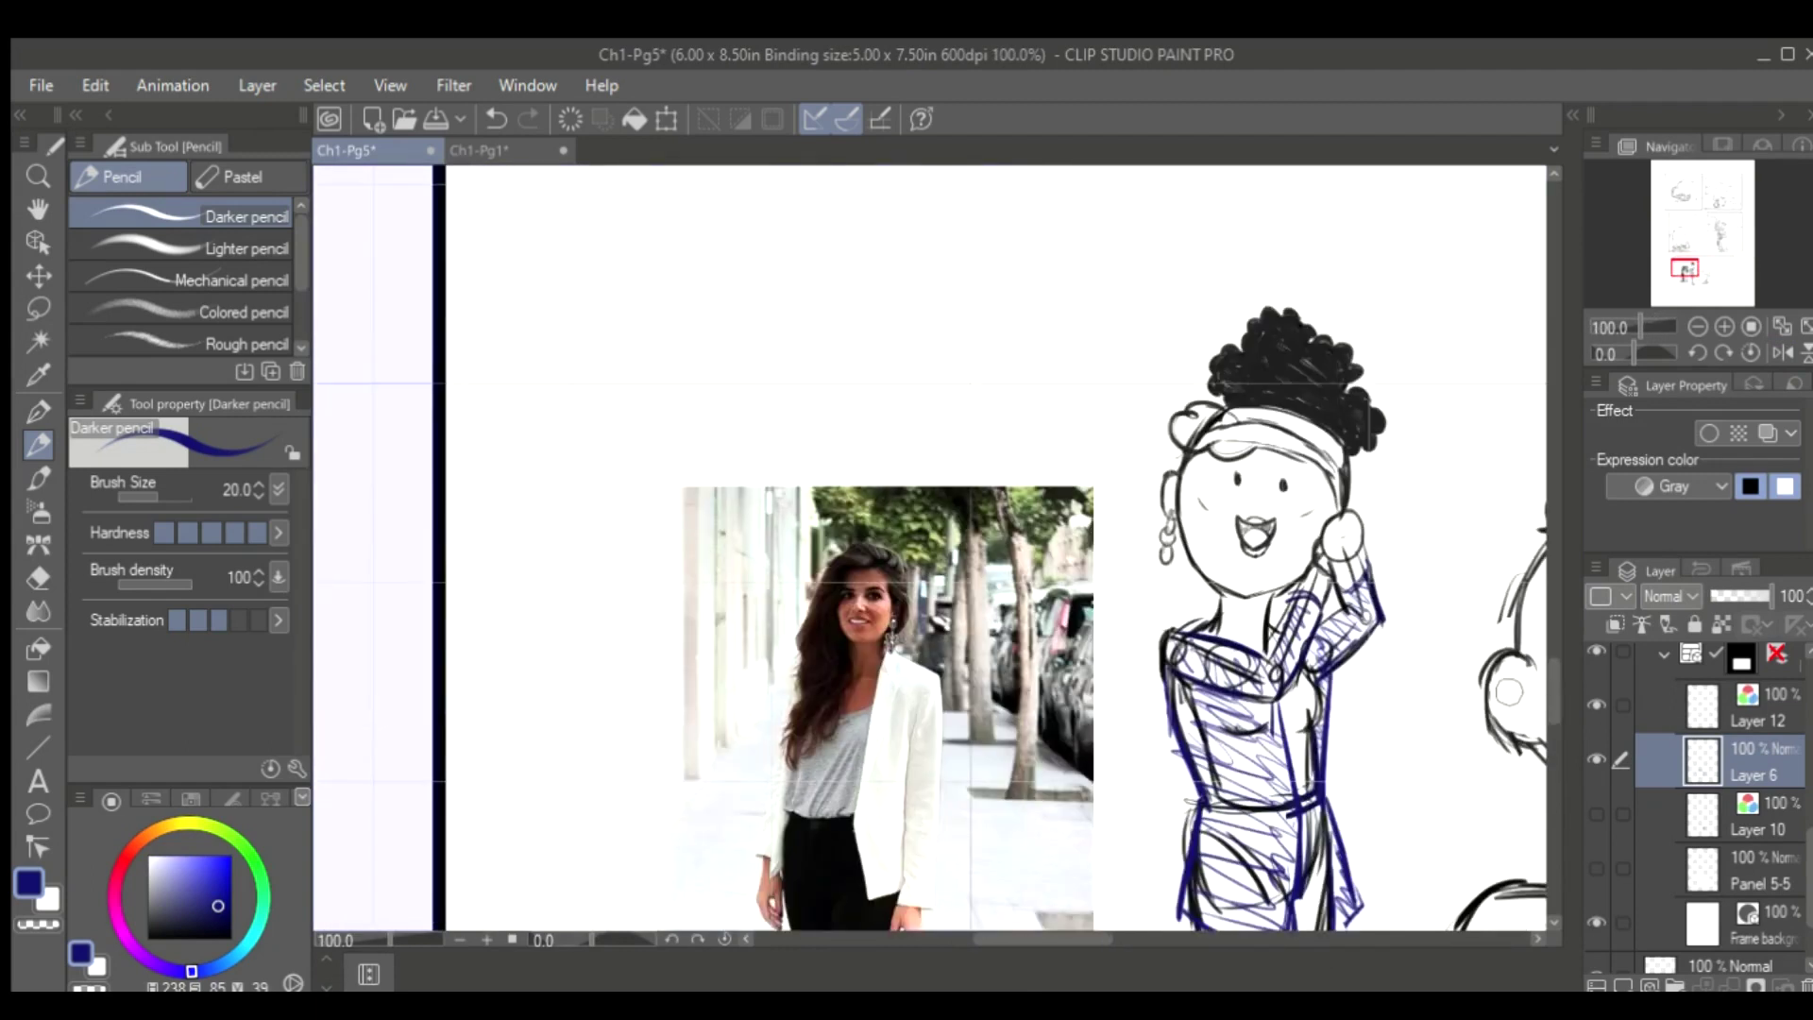
Hatch the front hair and side curls below the headband, leaving the band white, and save the page
key("h")
mouse_move(1034, 605)
left_mouse_down()
mouse_move(907, 378)
mouse_move(441, 286)
left_mouse_up()
key("h")
mouse_move(1492, 406)
left_mouse_down()
mouse_move(871, 609)
mouse_move(798, 700)
mouse_move(822, 732)
left_mouse_up()
key("e")
key("p")
left_click_drag(799, 624, 818, 725)
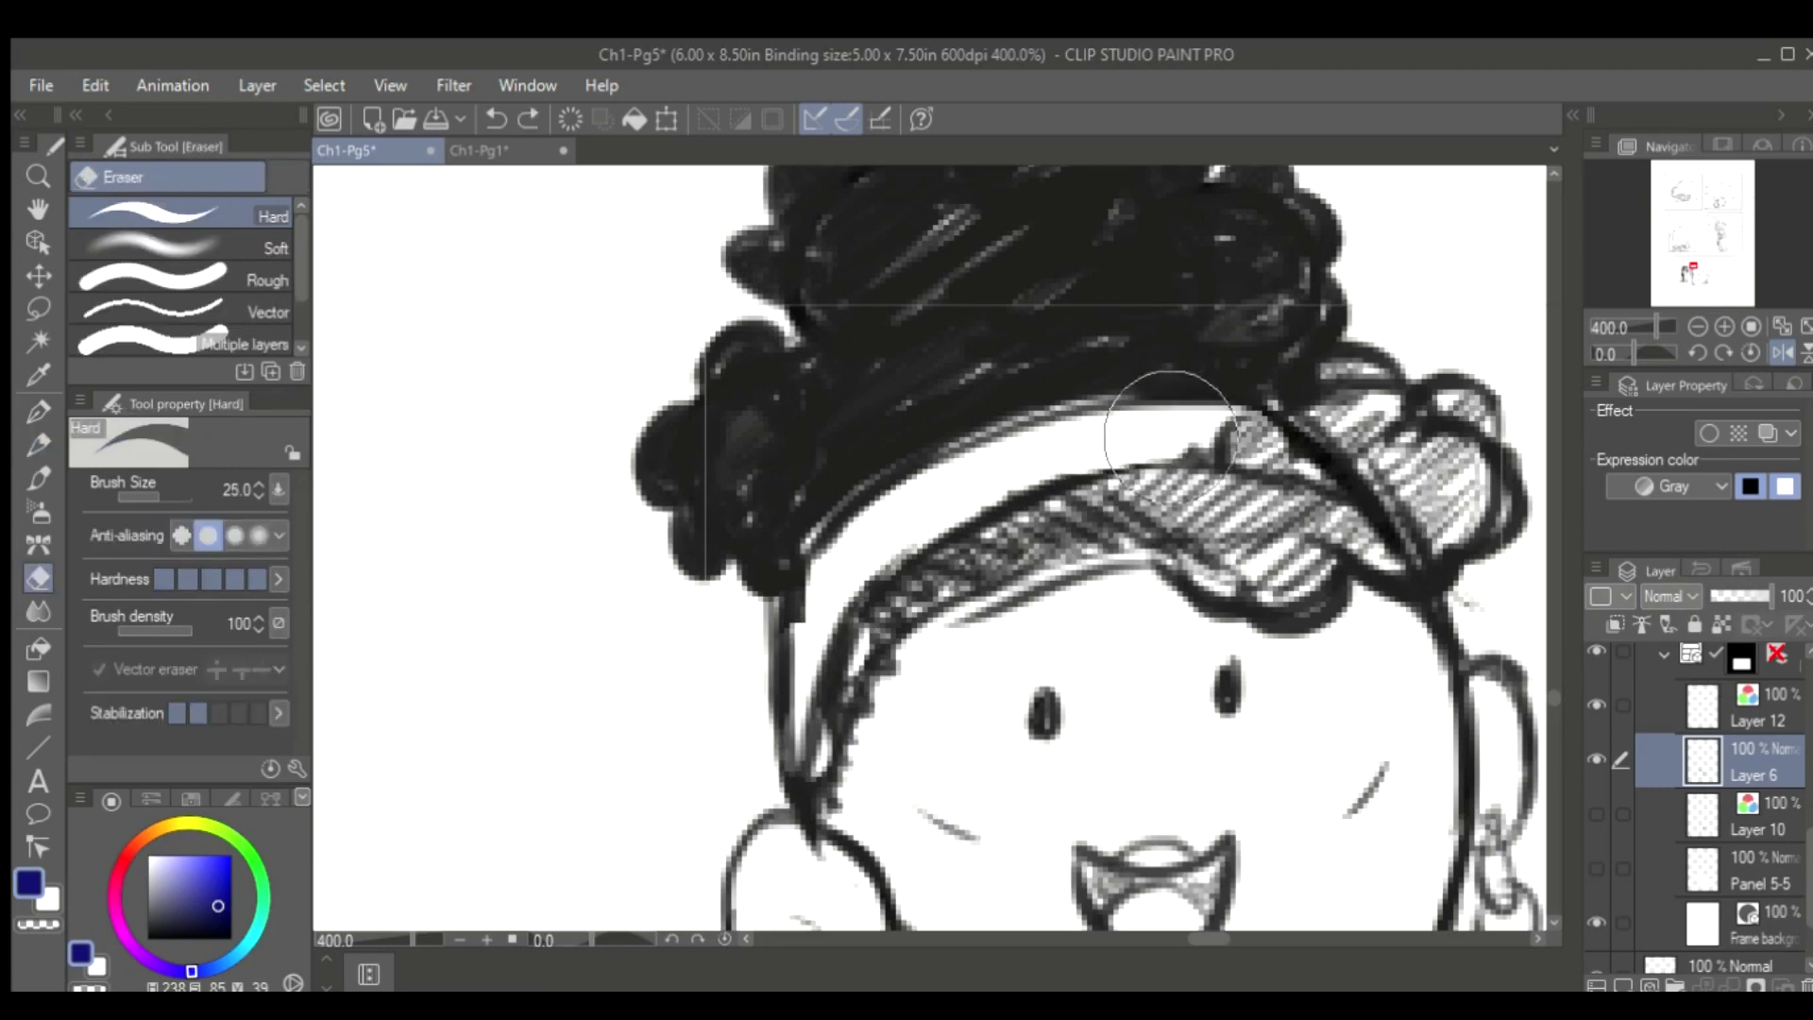
key("ctrl+alt+0")
key("ctrl+s")
key("h")
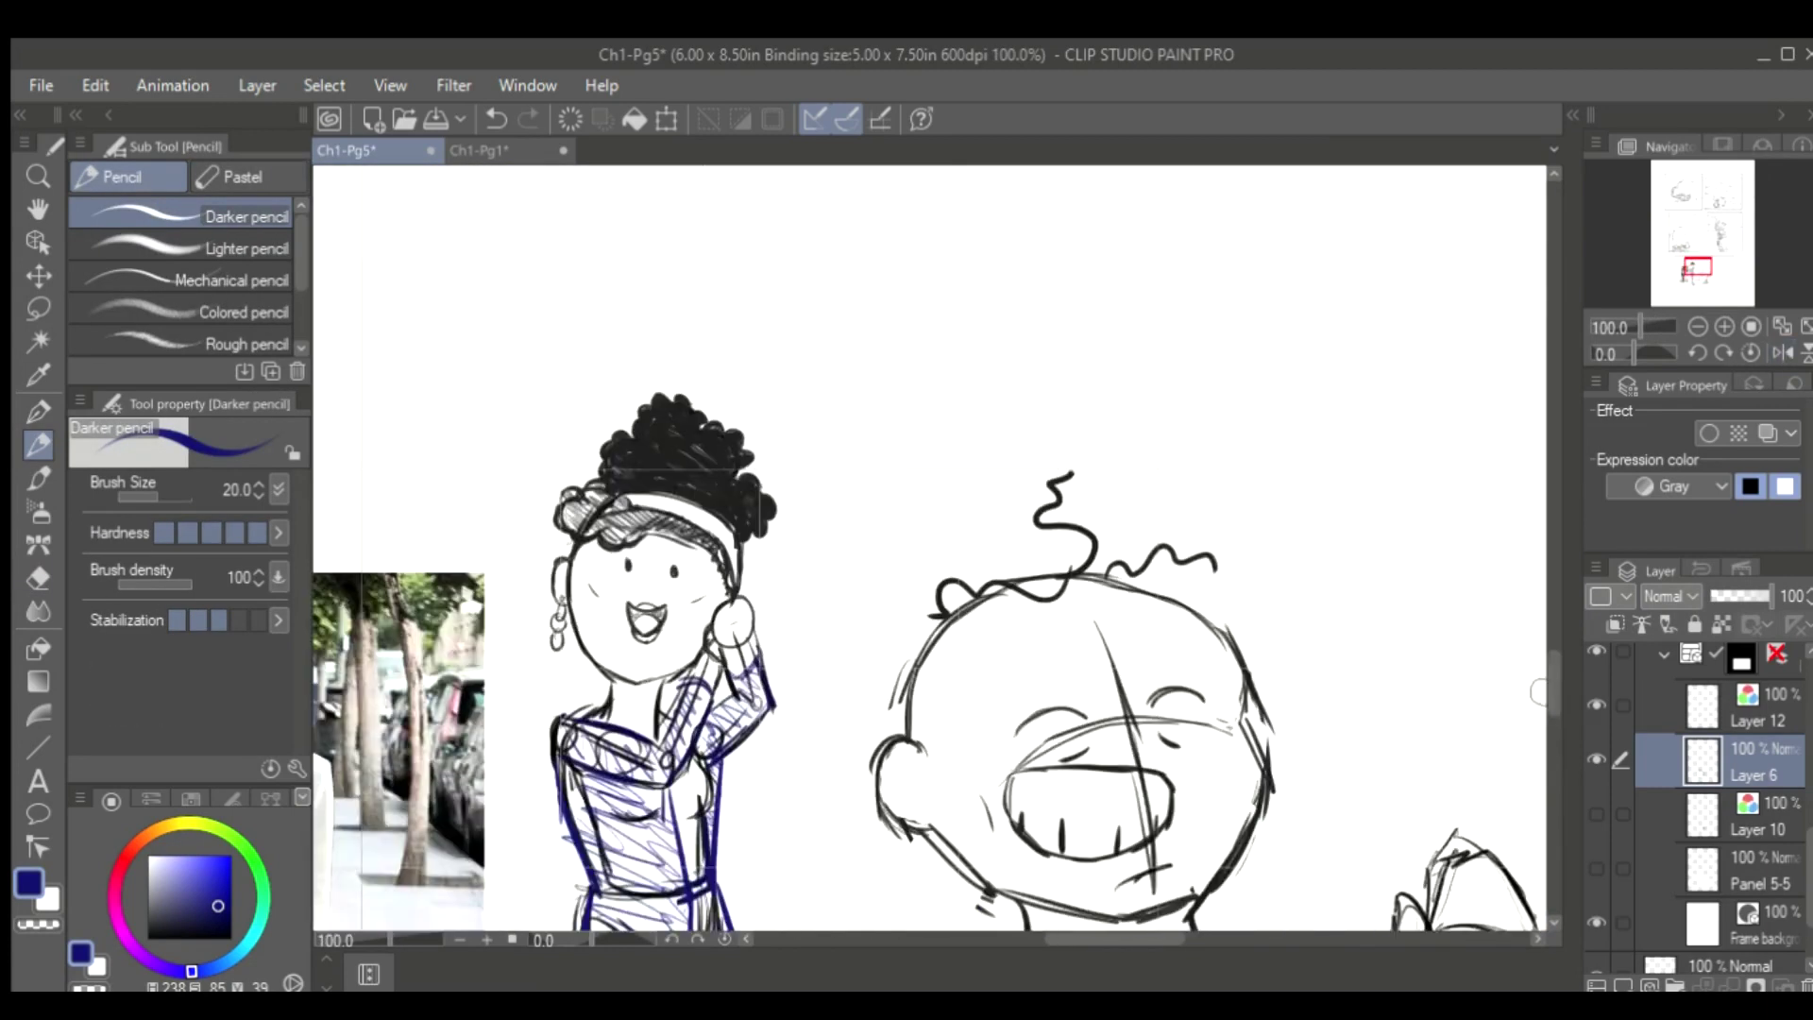
Adjust parts of the woman's hair and headband with lasso selections and transforms, then save the page
key("ctrl+plus")
scroll(1202, 850, "up", 1)
key("m")
mouse_move(888, 401)
left_mouse_down()
mouse_move(914, 496)
mouse_move(893, 404)
mouse_move(831, 391)
left_mouse_up()
key("ctrl+t")
key("Return")
left_click_drag(1096, 491, 1100, 496)
key("ctrl+t")
left_click_drag(1192, 652, 1176, 624)
key("Return")
scroll(1272, 615, "up", 5)
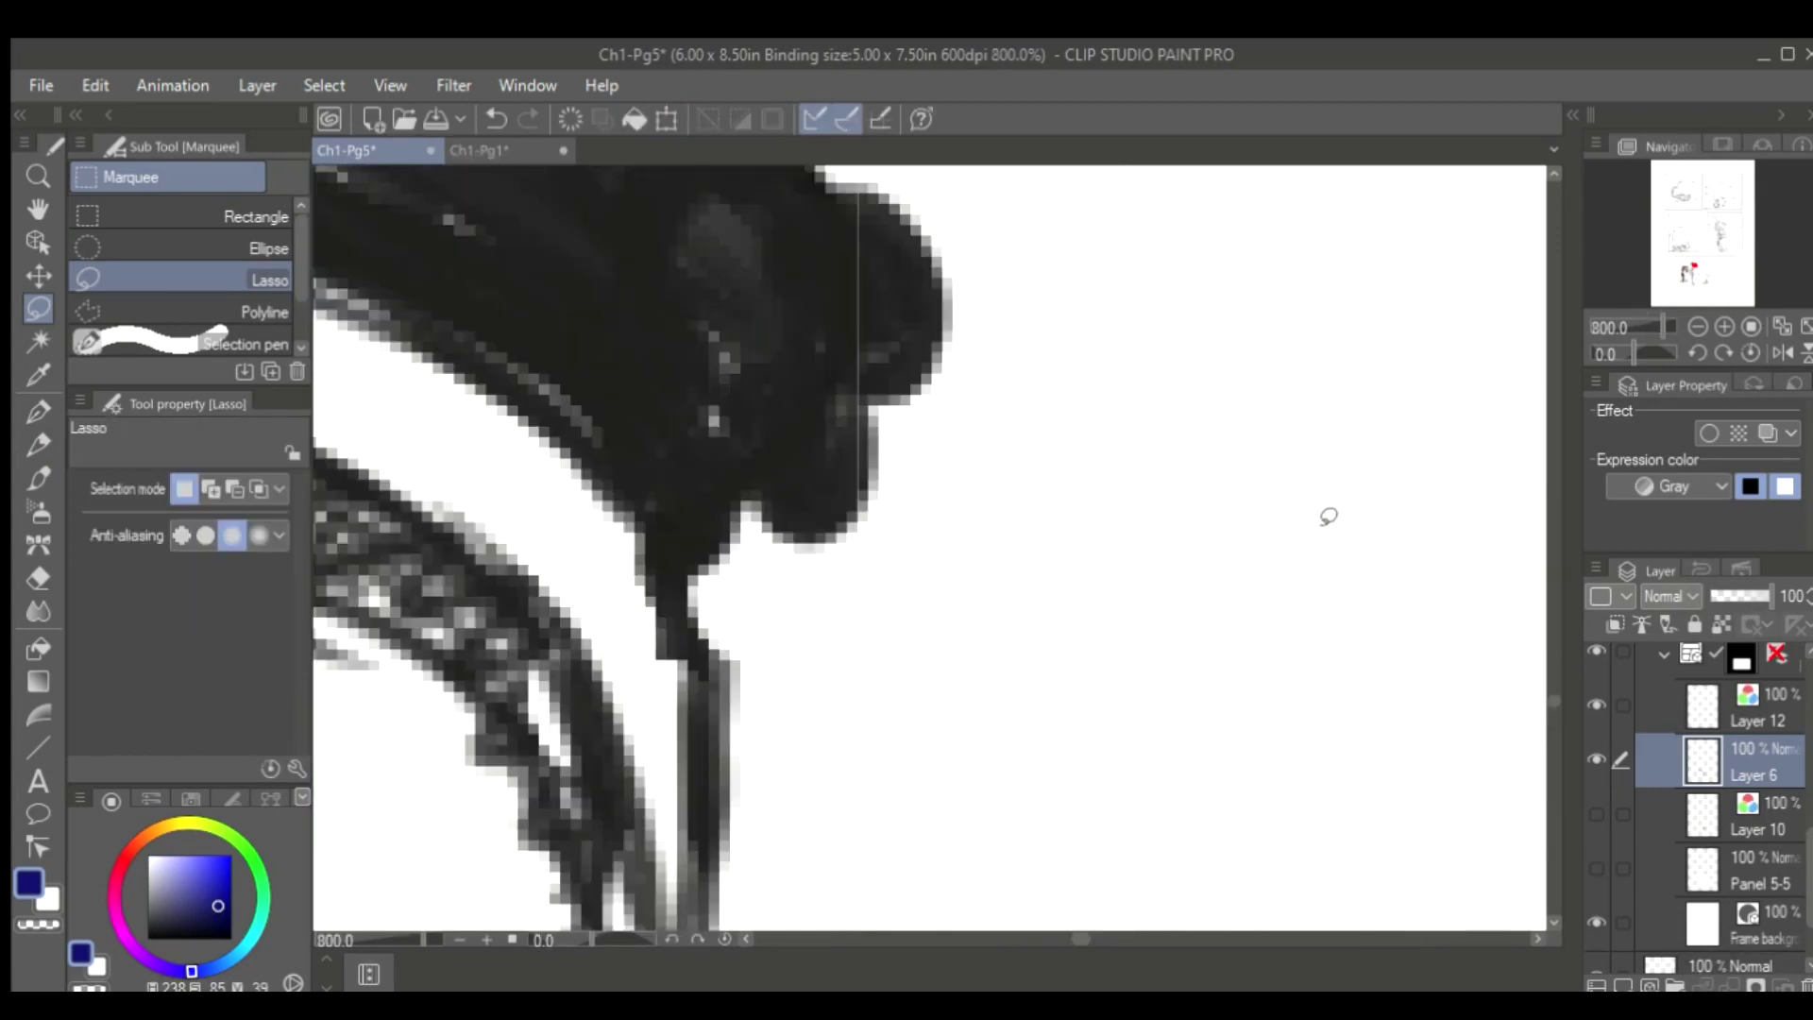
scroll(870, 655, "down", 5)
key("p")
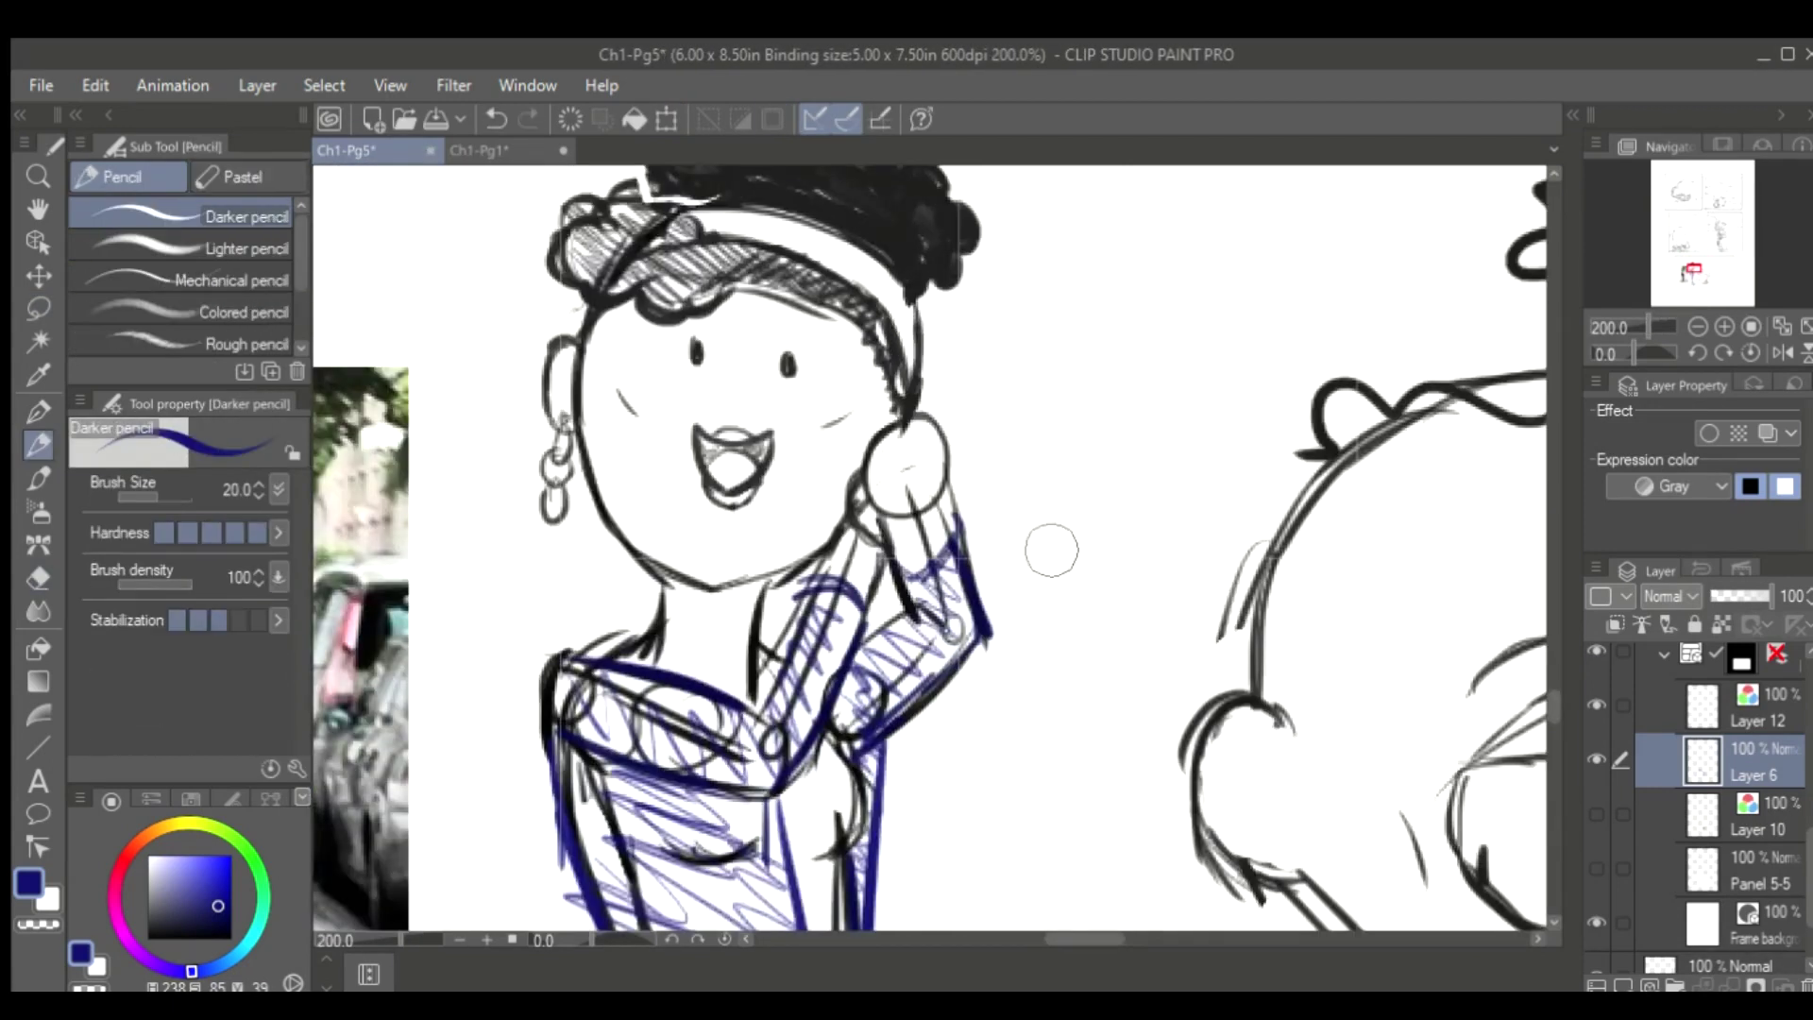
scroll(1051, 551, "down", 5)
key("ctrl+s")
key("ctrl+0")
scroll(1550, 682, "up", 2)
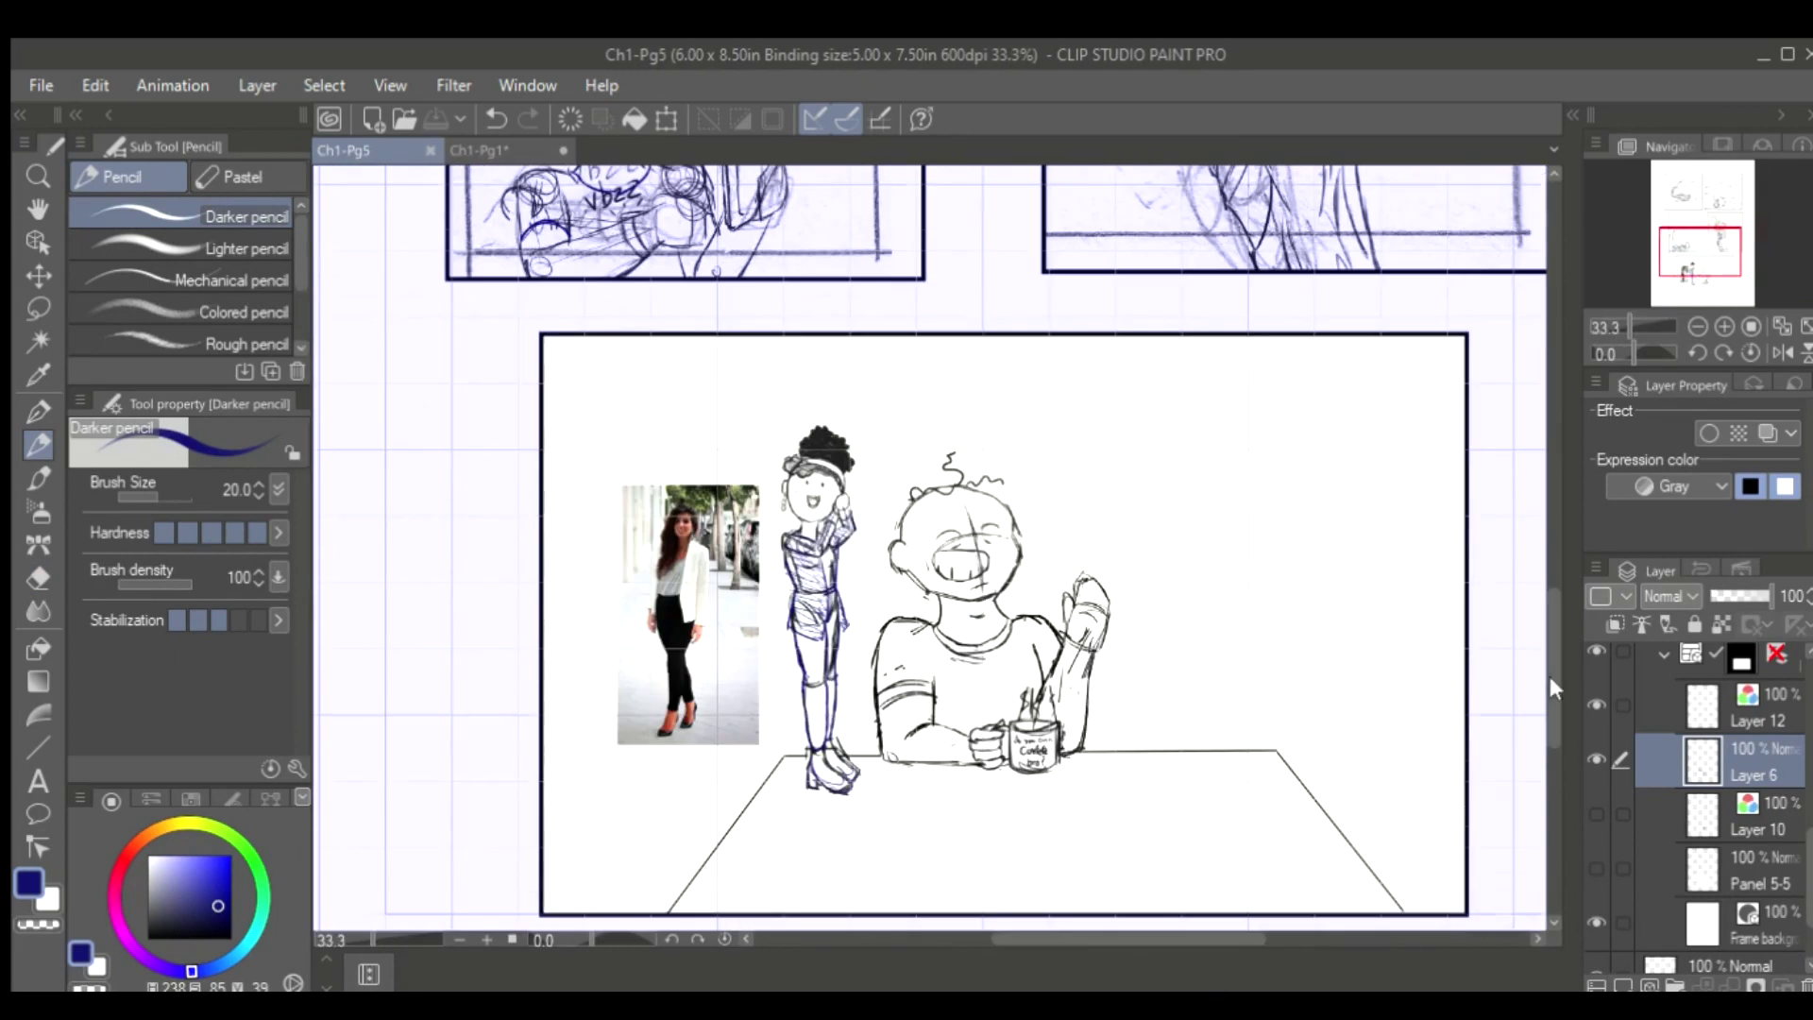
Scale Layer 12 and Layer 6 together to 118%, position the figures and table within the bottom panel, and save
key("ctrl+t")
left_click_drag(1445, 922, 1146, 607)
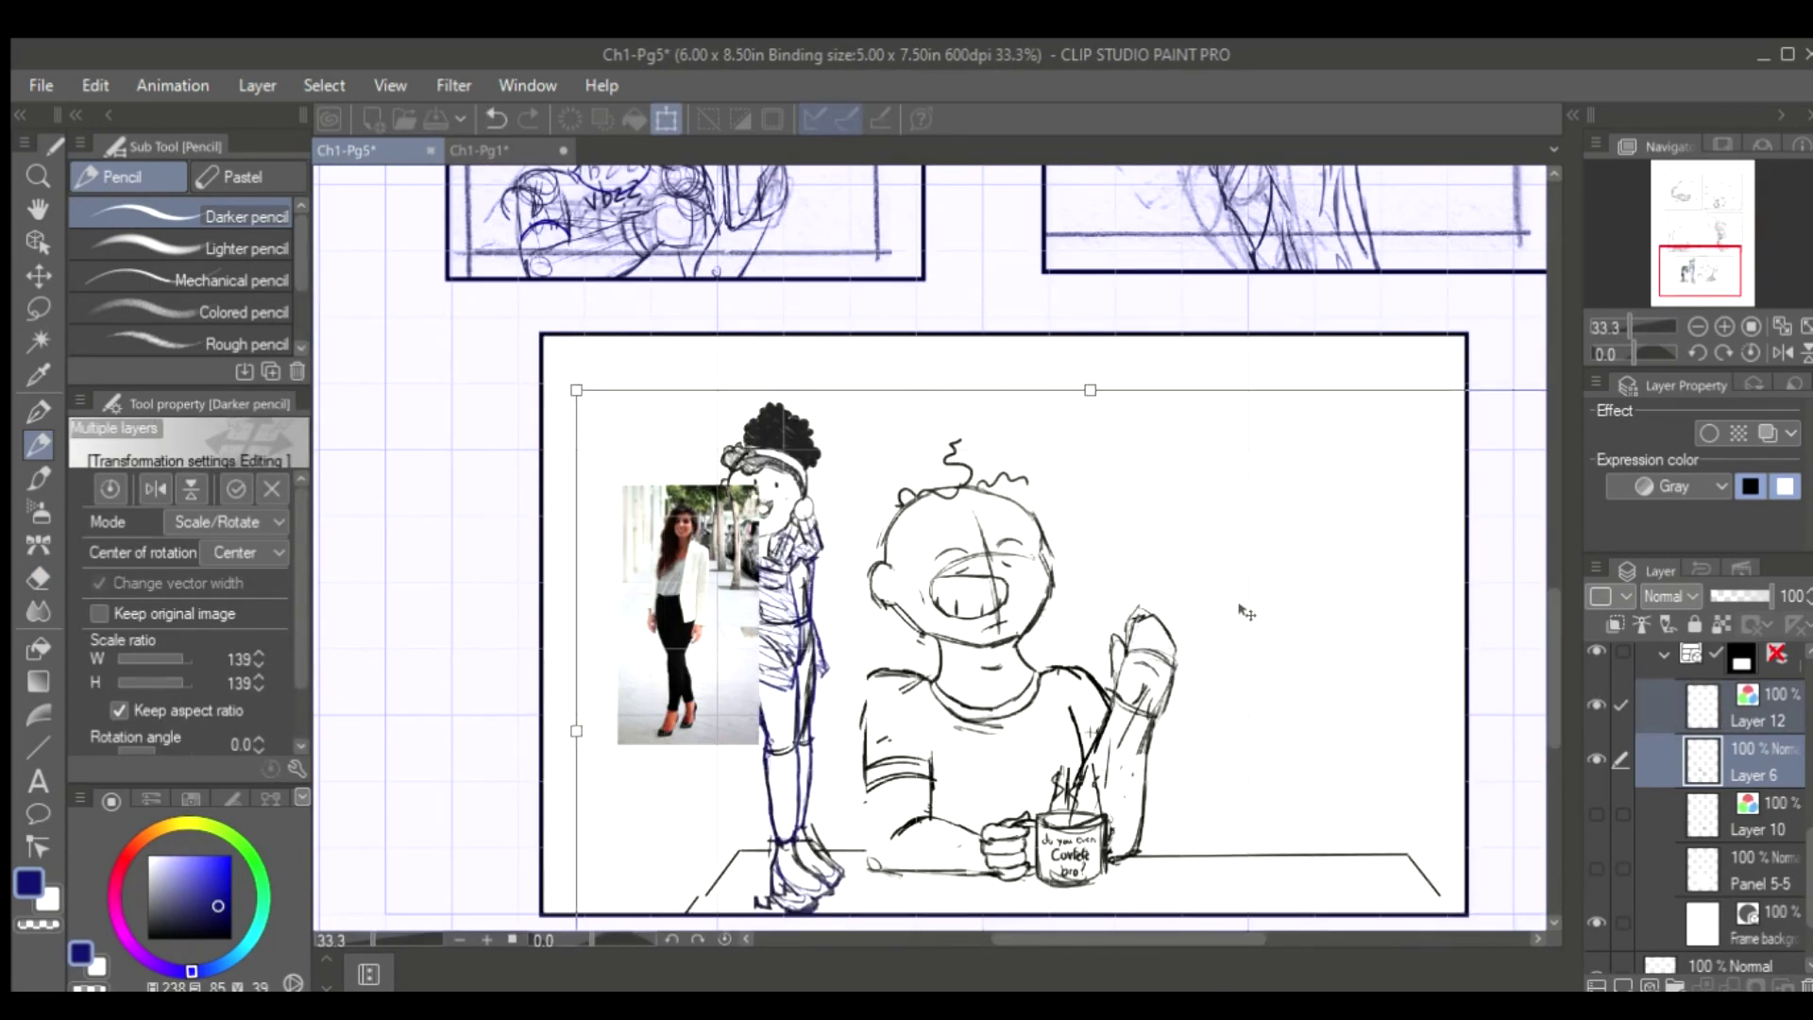
scroll(1389, 728, "down", 3)
left_click_drag(1366, 695, 1437, 781)
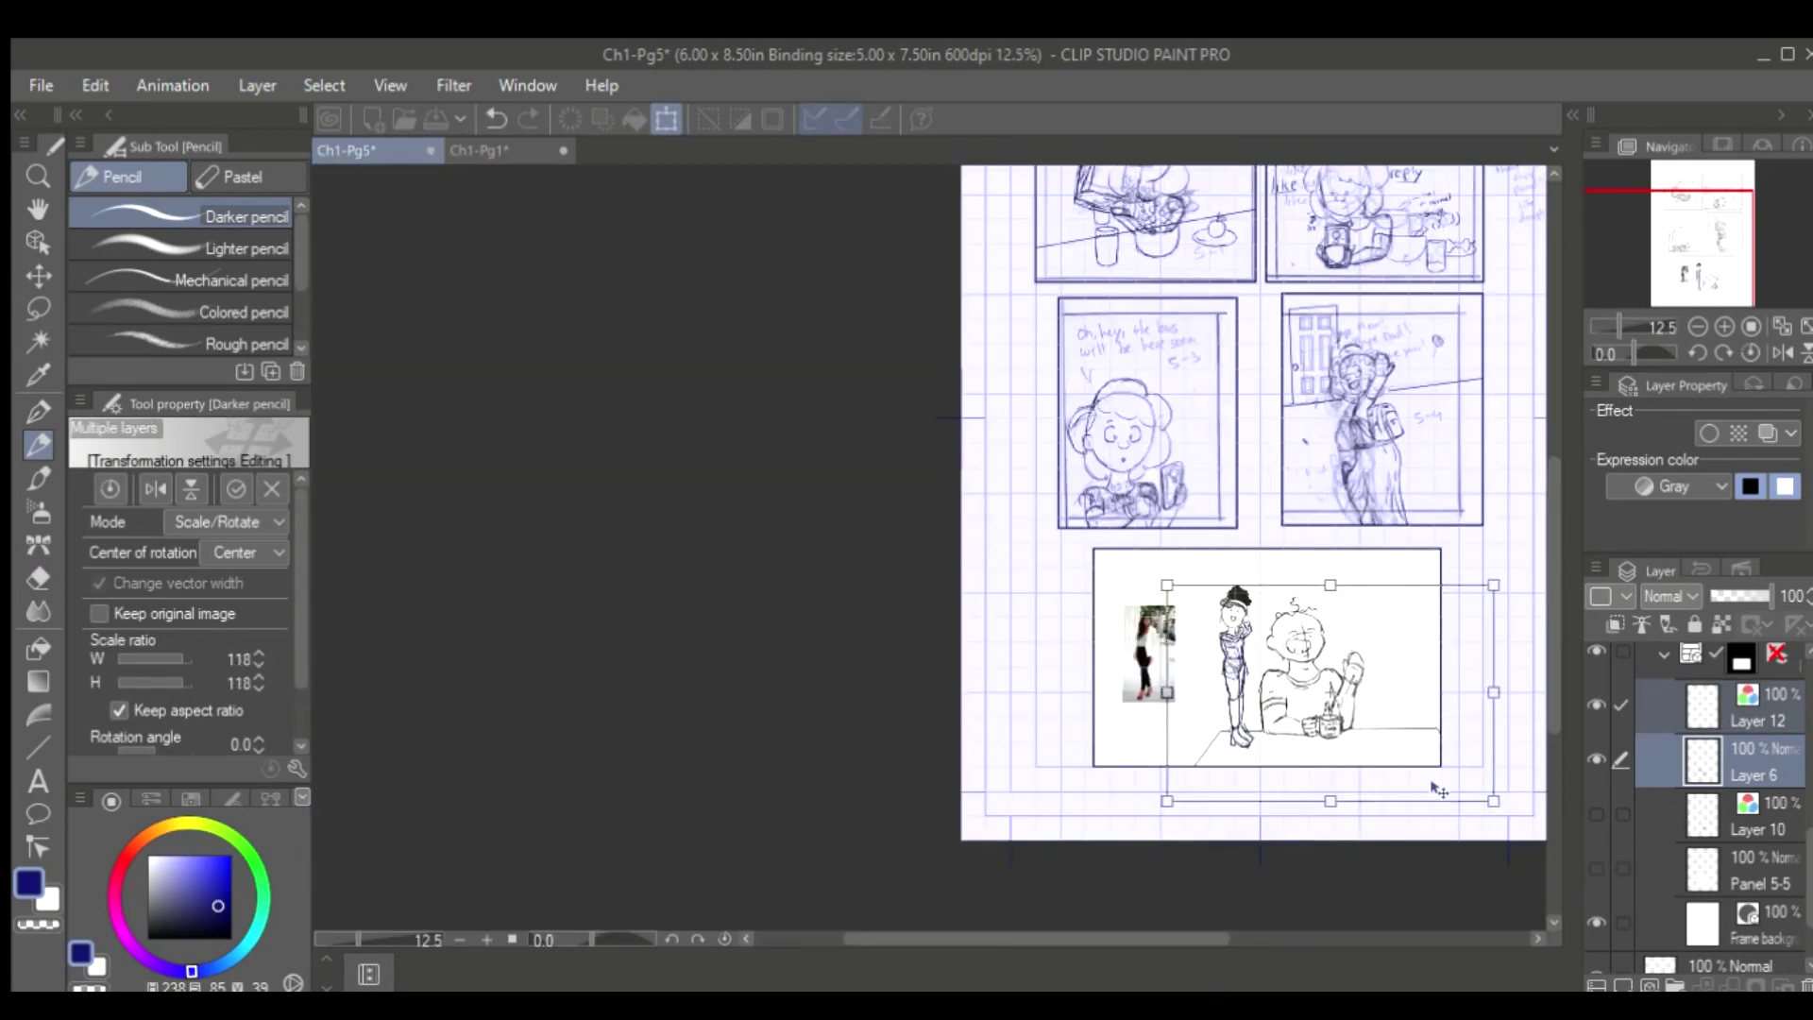
scroll(1437, 781, "right", 3)
left_click_drag(1288, 696, 1174, 725)
key("Return")
key("ctrl+s")
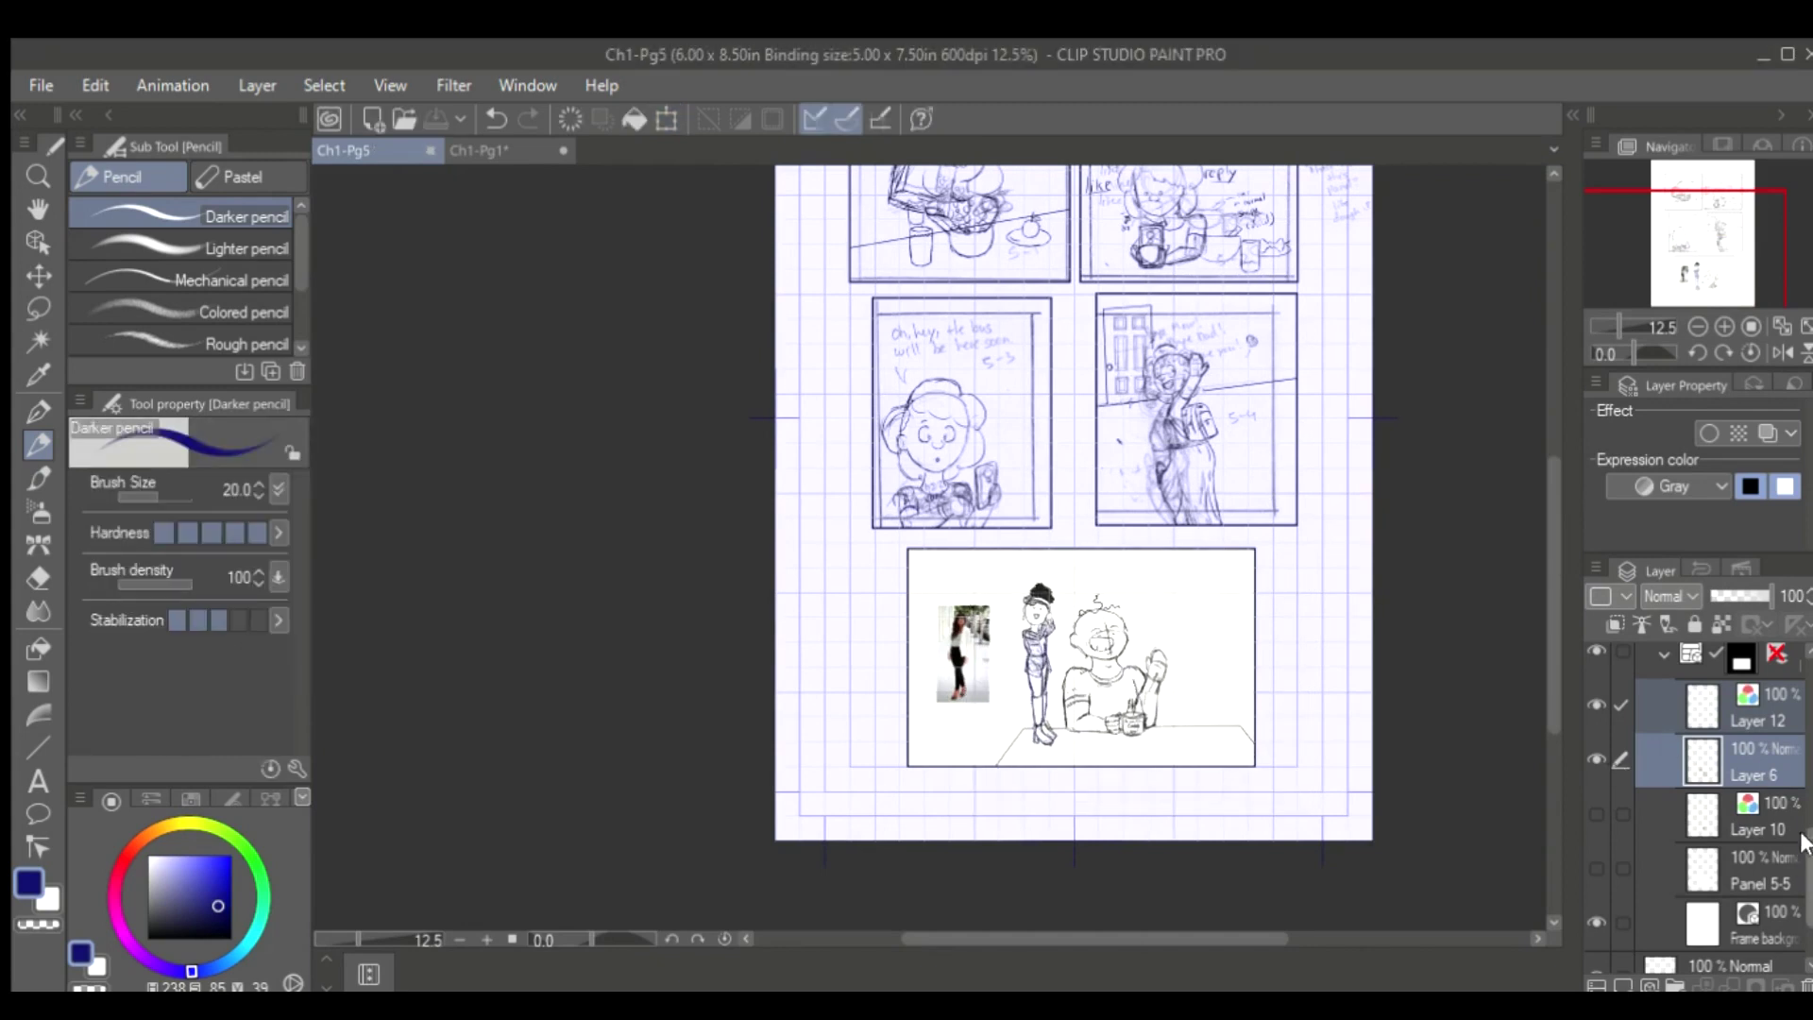
scroll(1595, 708, "down", 2)
scroll(1509, 539, "down", 2)
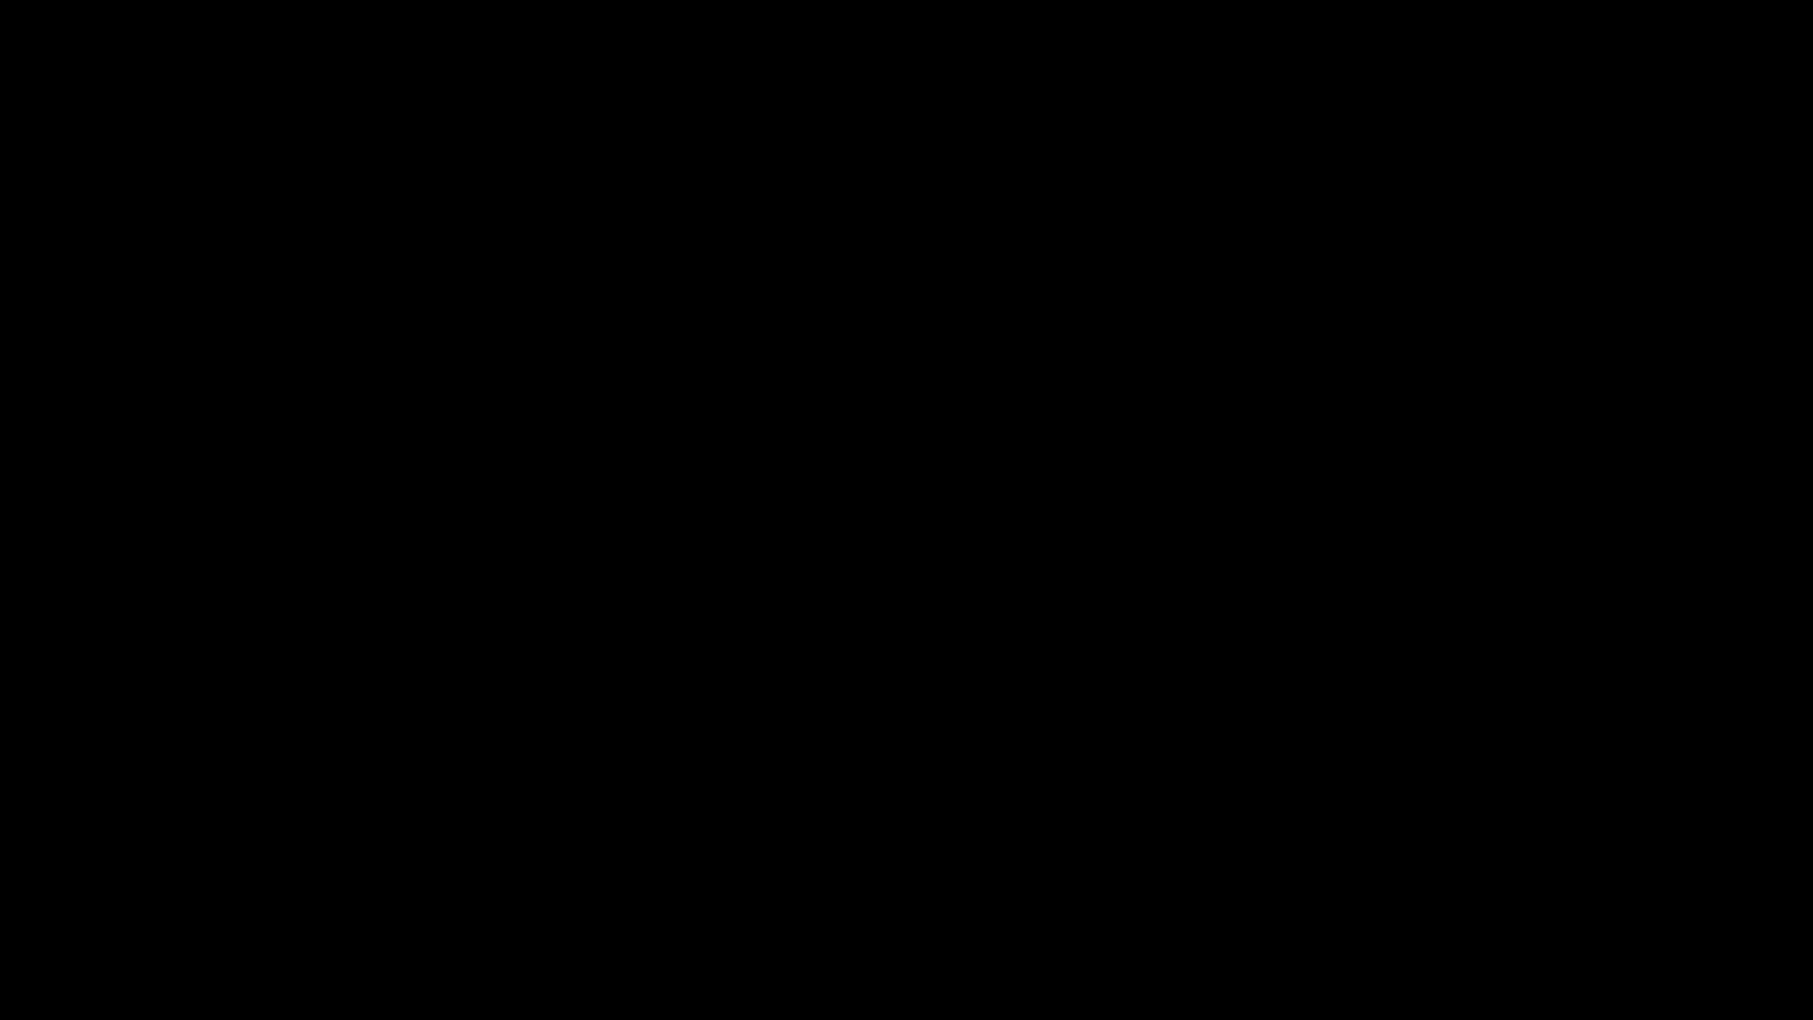